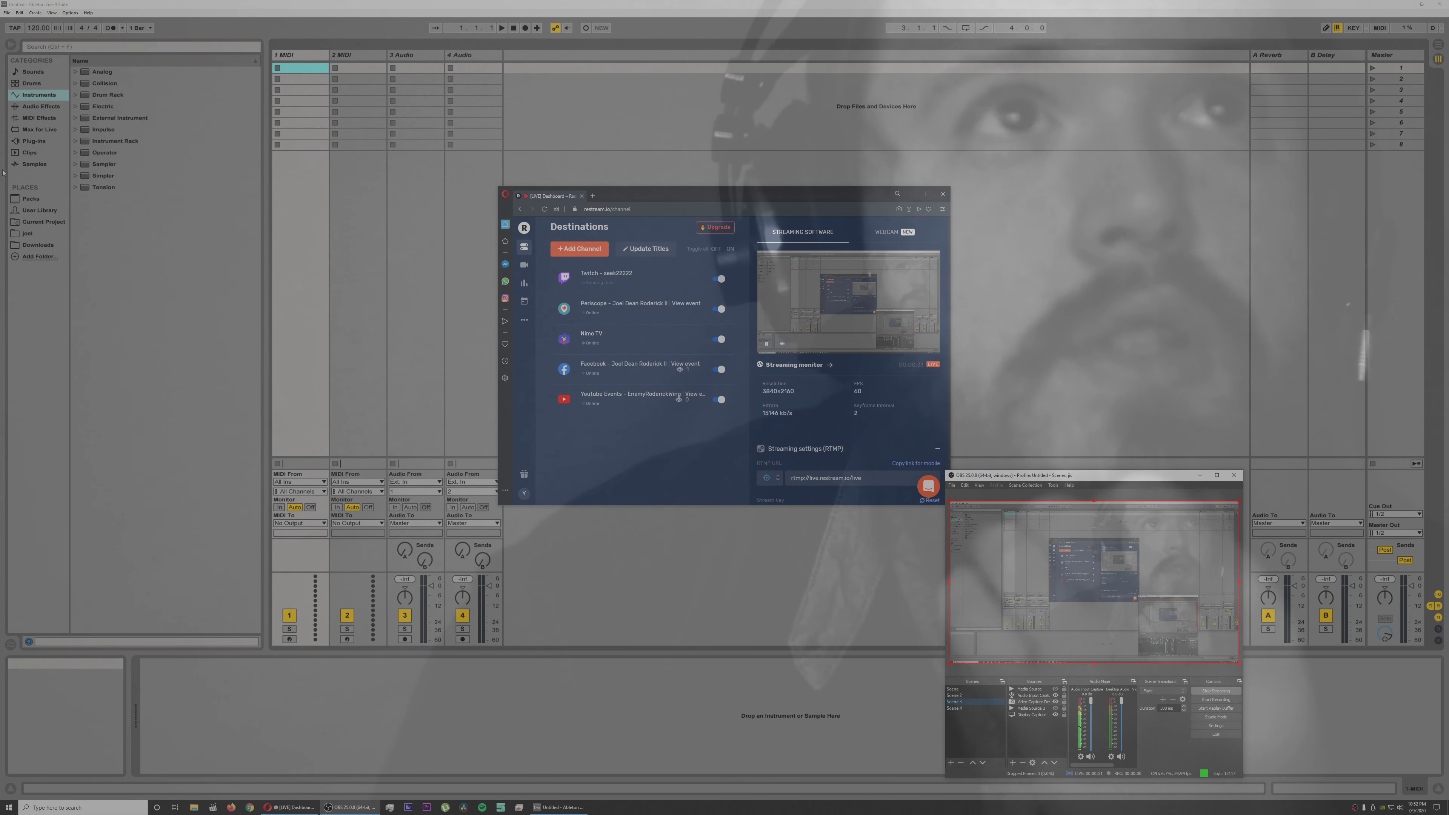
Step: Open the most recently used Live Set from the recent sets
click(70, 13)
mouse_move(7, 12)
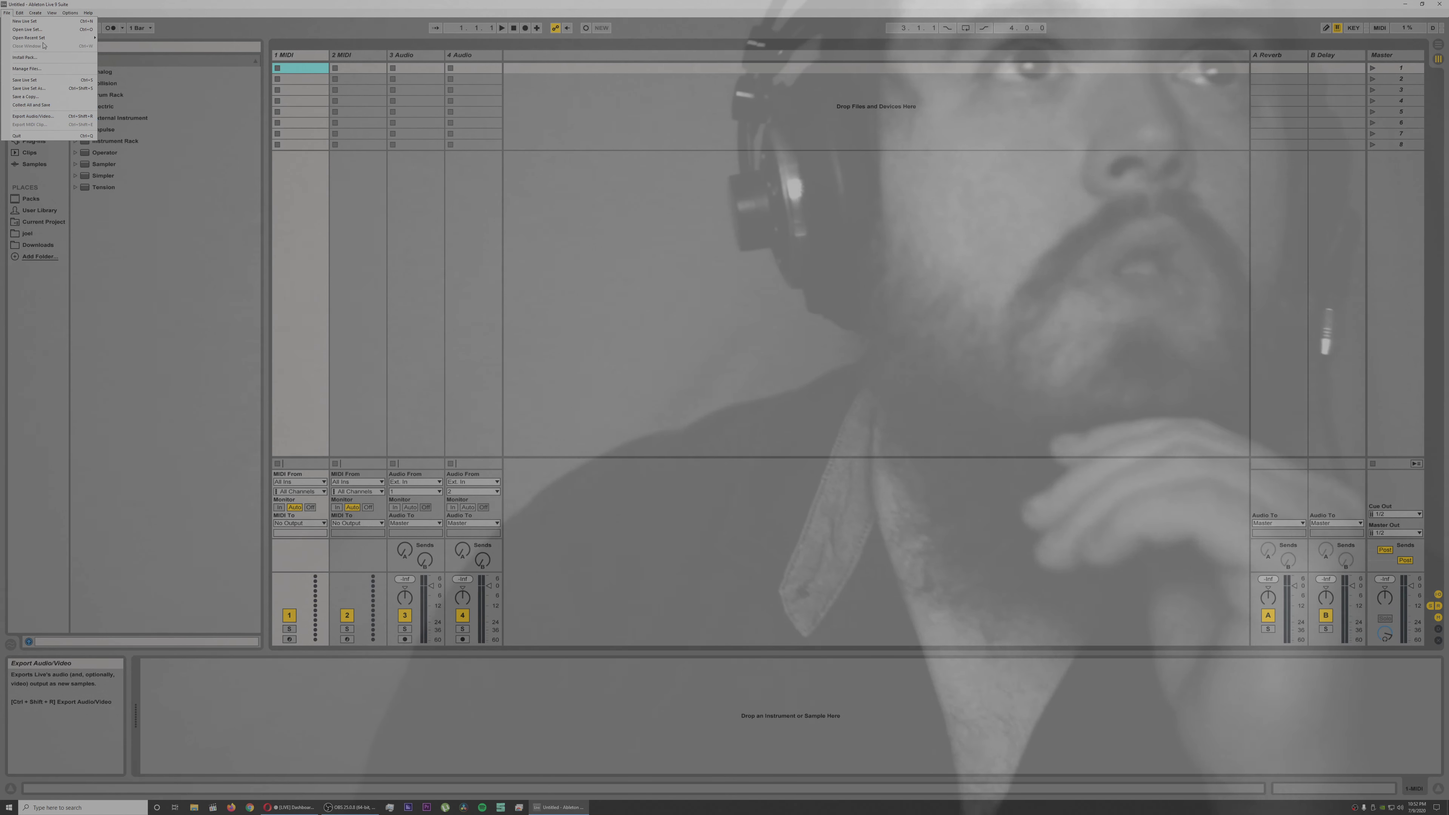
mouse_move(65, 38)
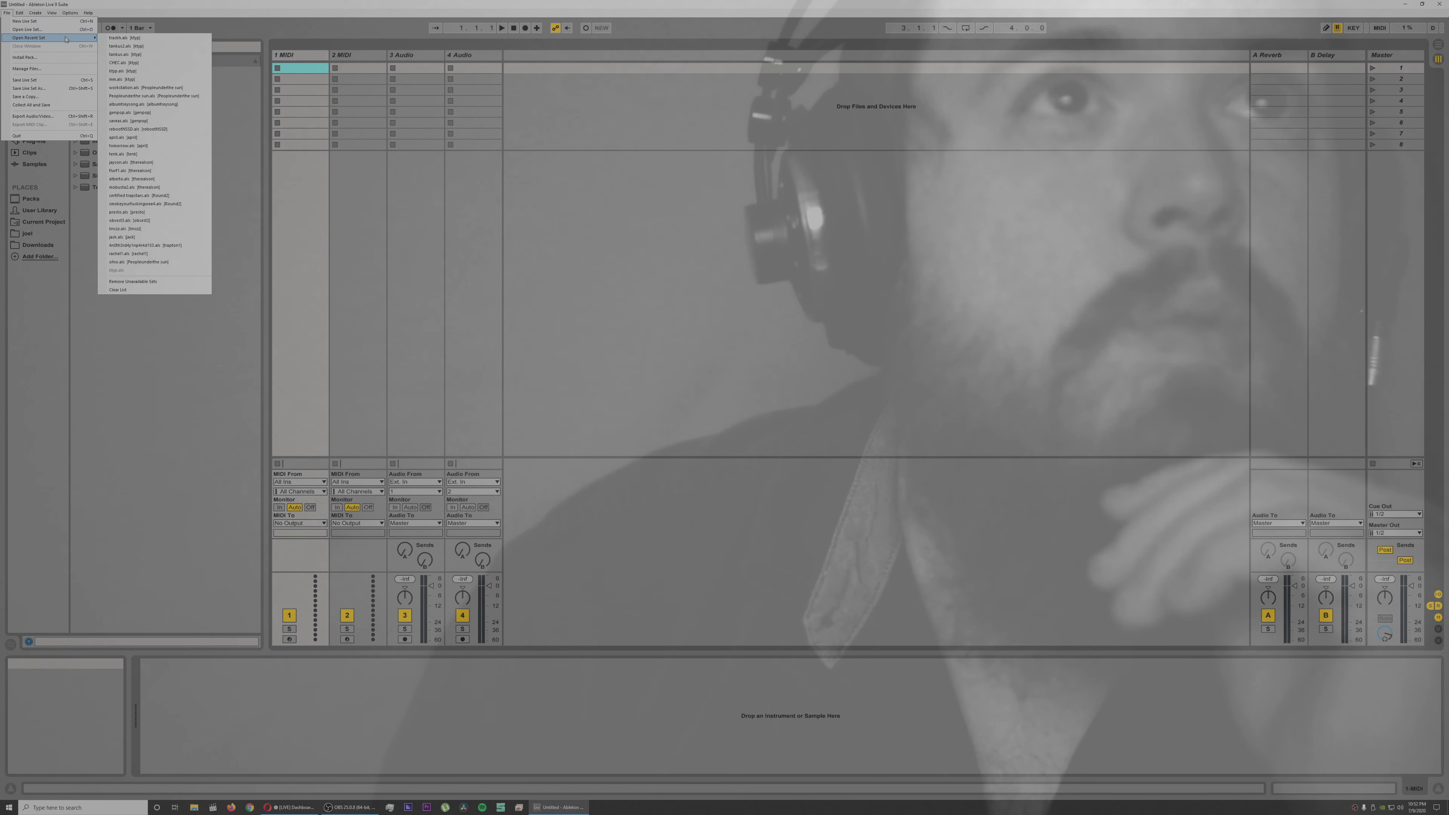
click(145, 38)
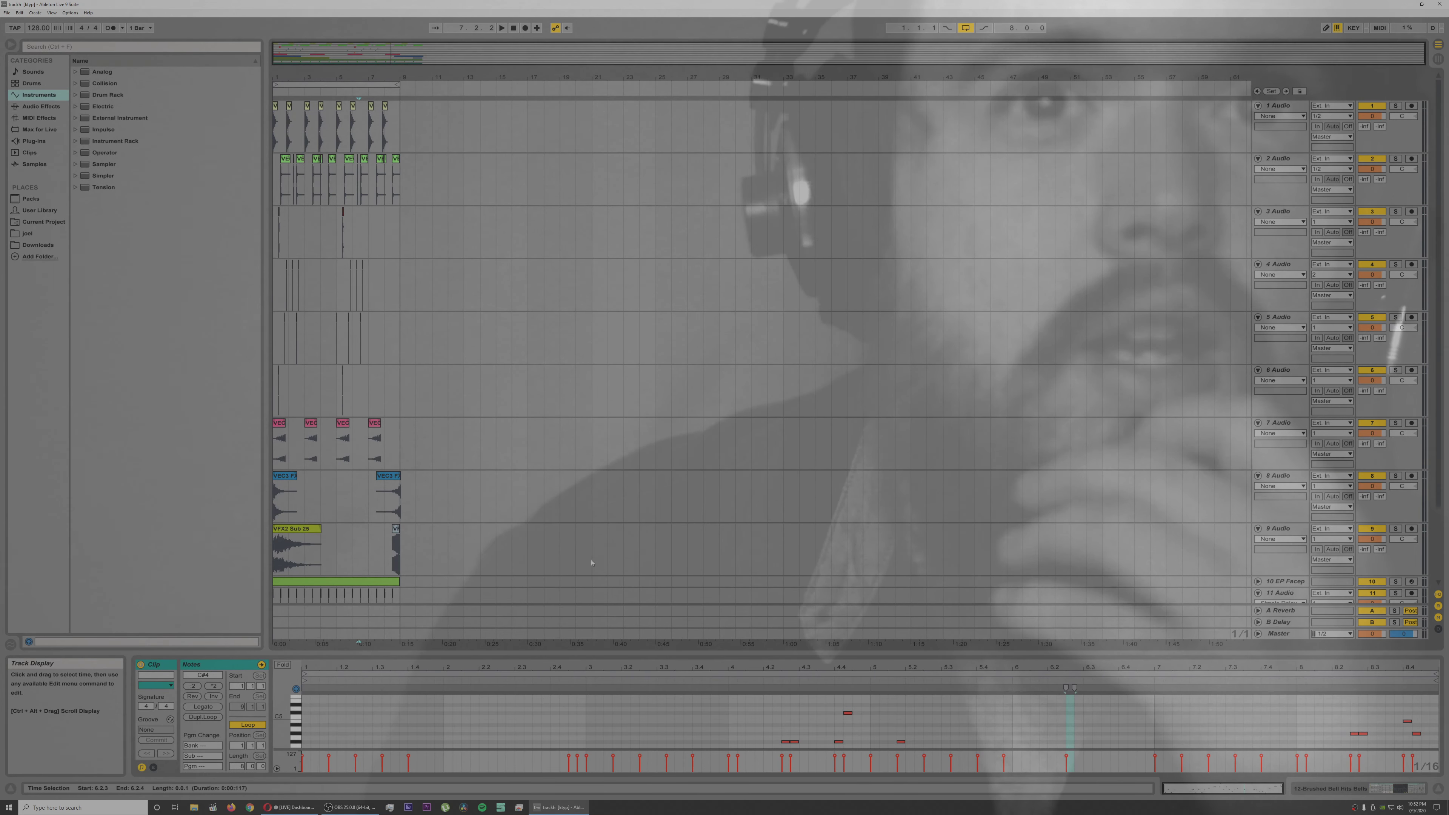
Step: Examine the MIDI clip's melody in an enlarged note editor and restore the editor to its smaller height
drag(602, 644, 605, 492)
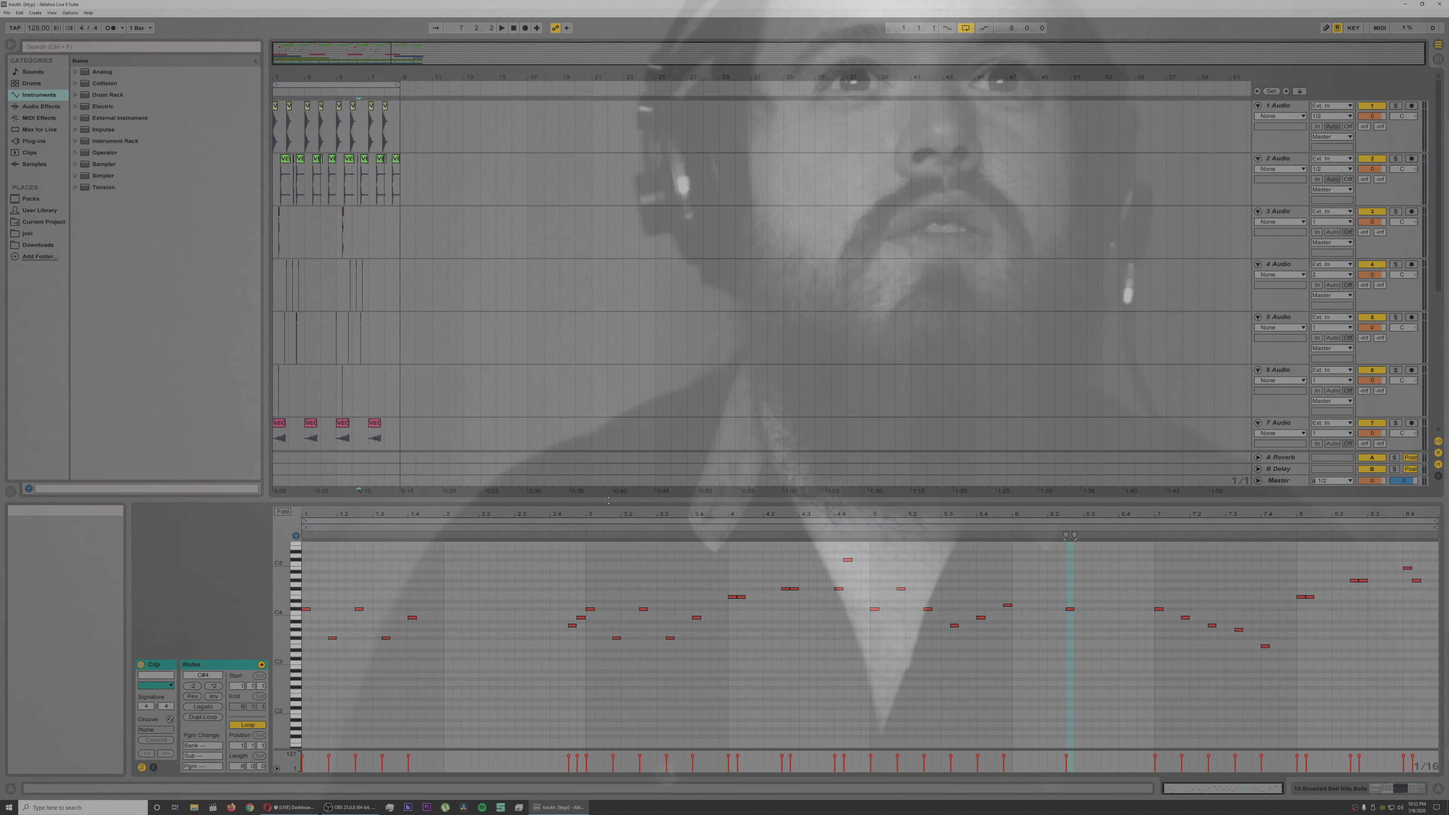
scroll(632, 614, up, 4)
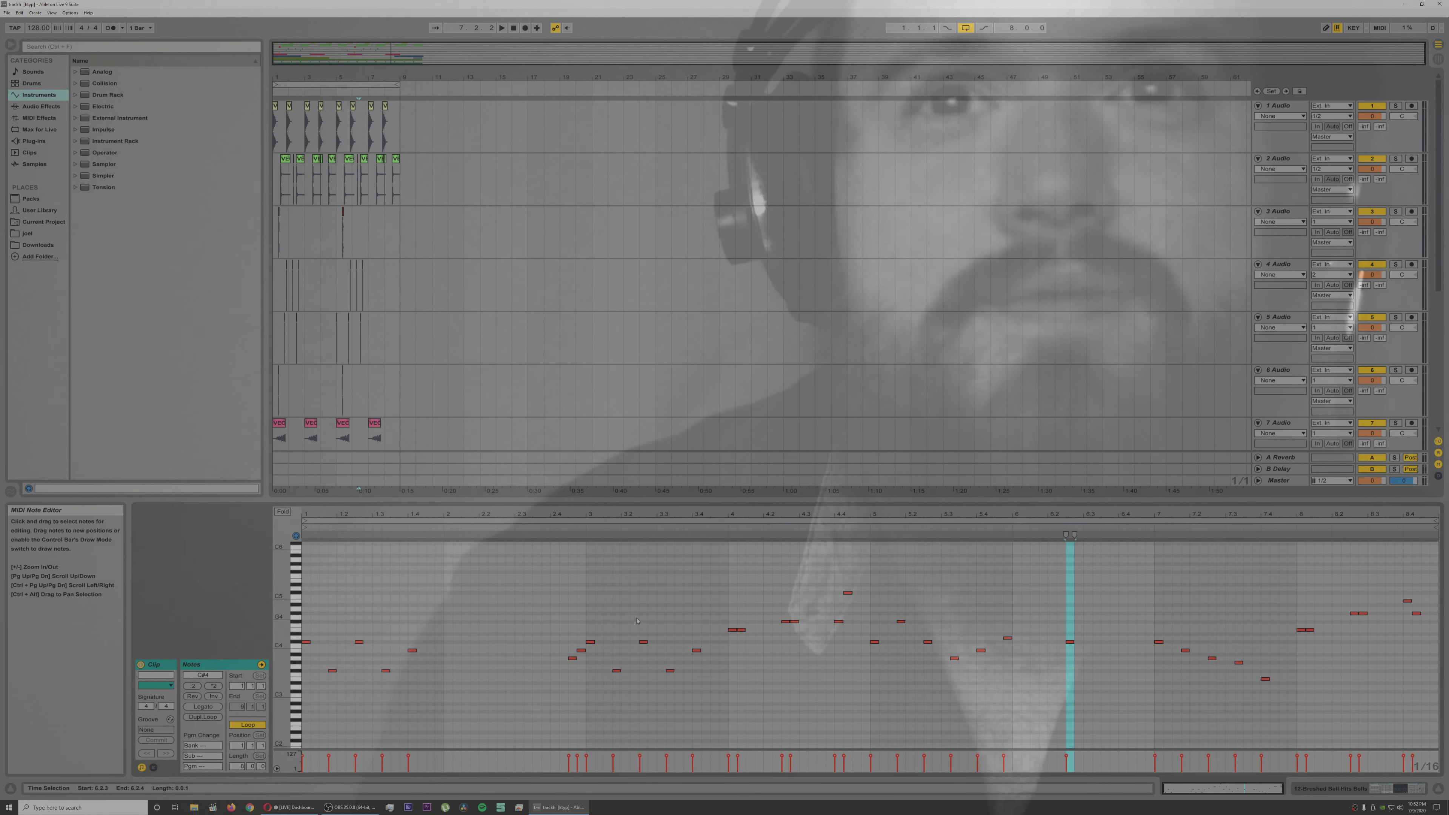
scroll(638, 616, down, 3)
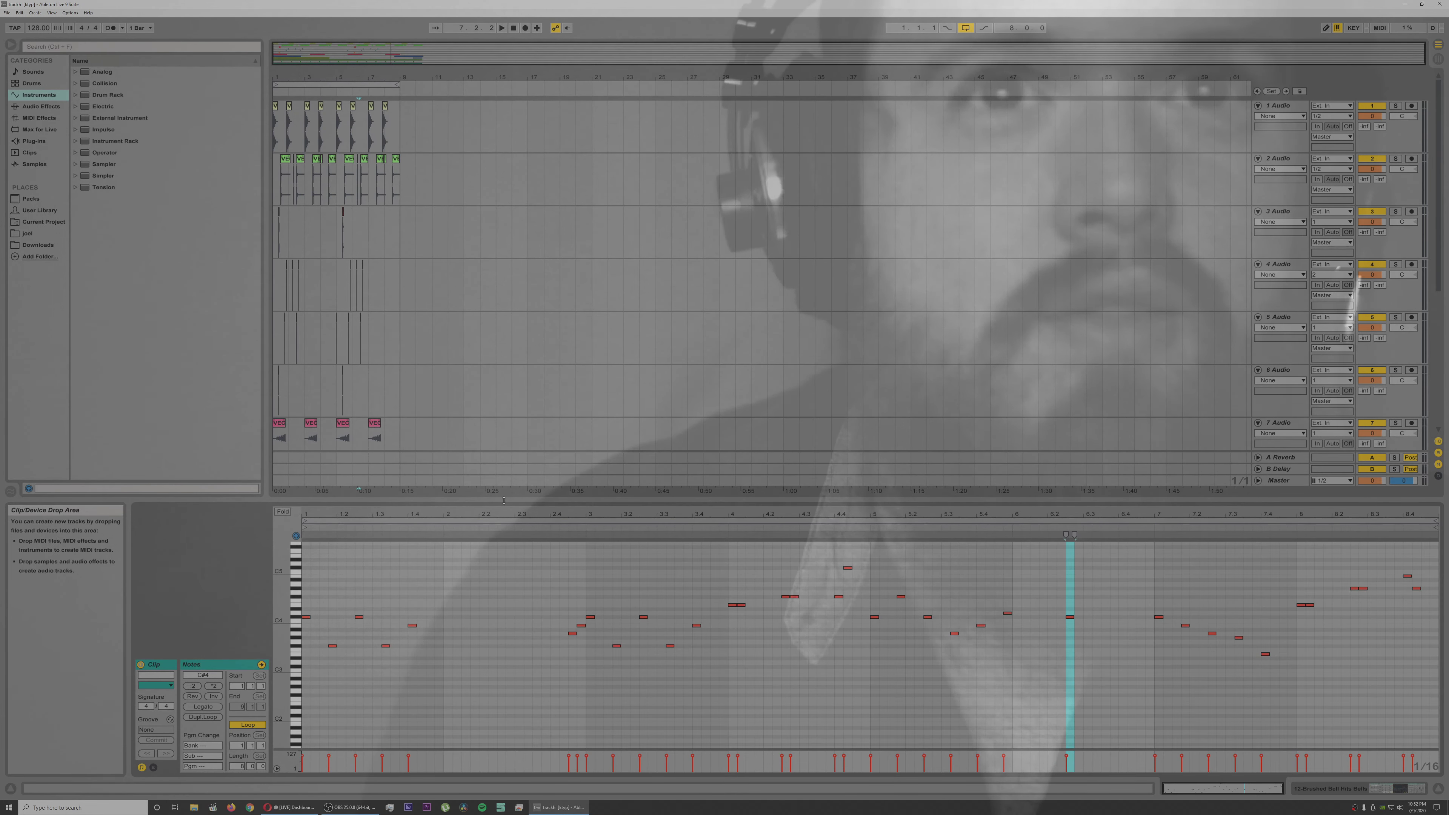
drag(510, 500, 502, 653)
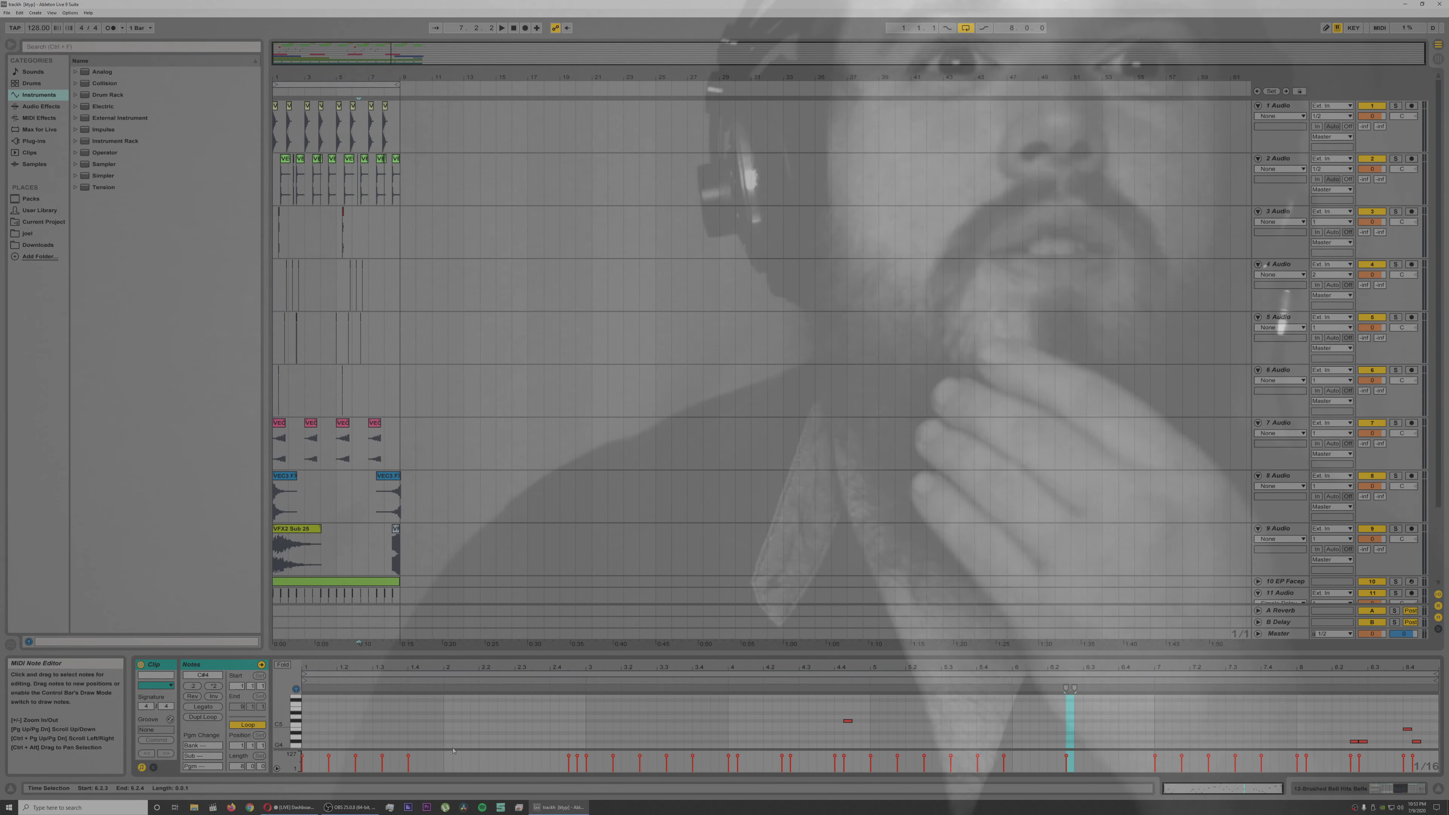
Step: Switch to OBS to check the stream preview and audio levels
click(357, 807)
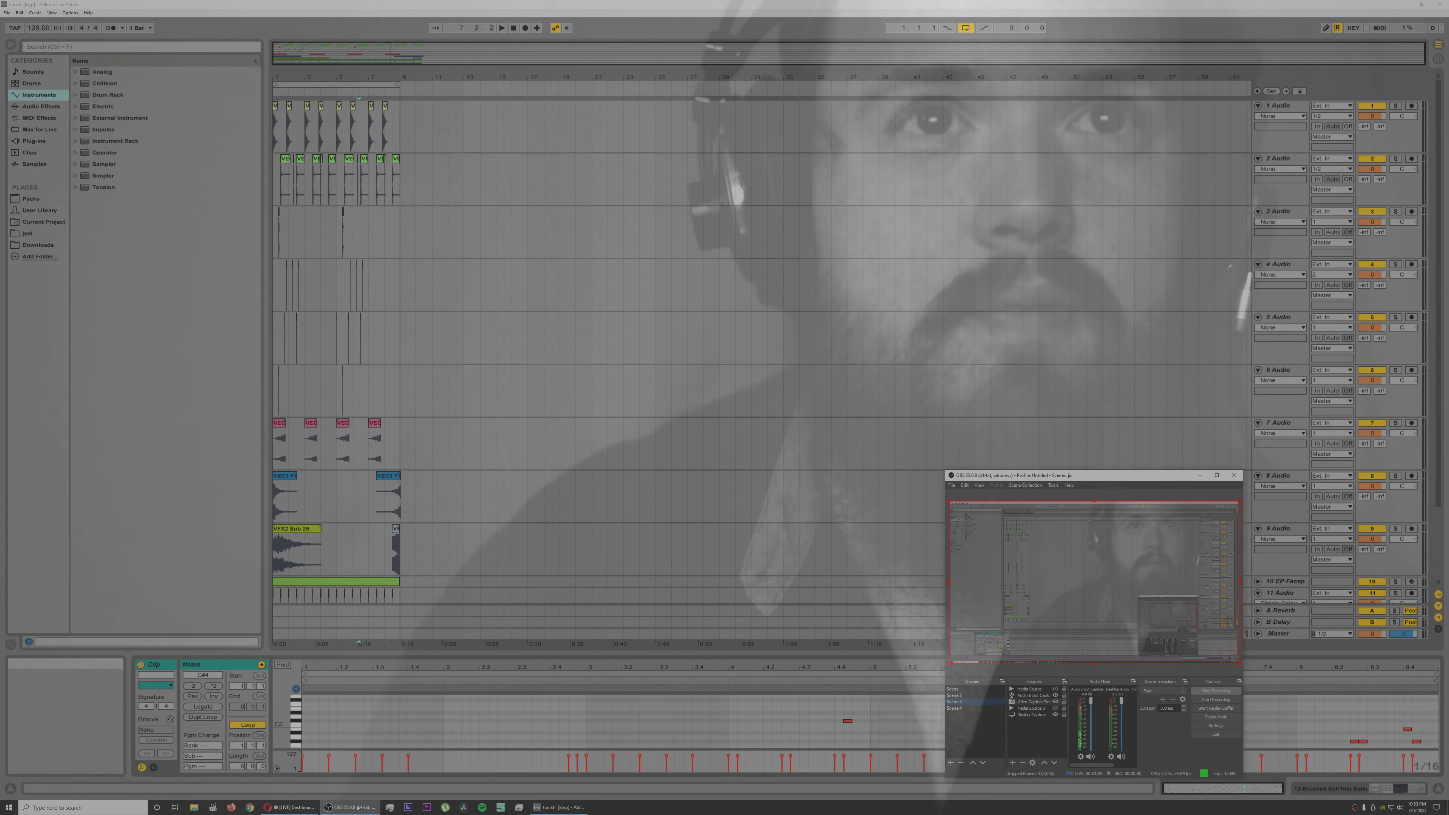
click(357, 808)
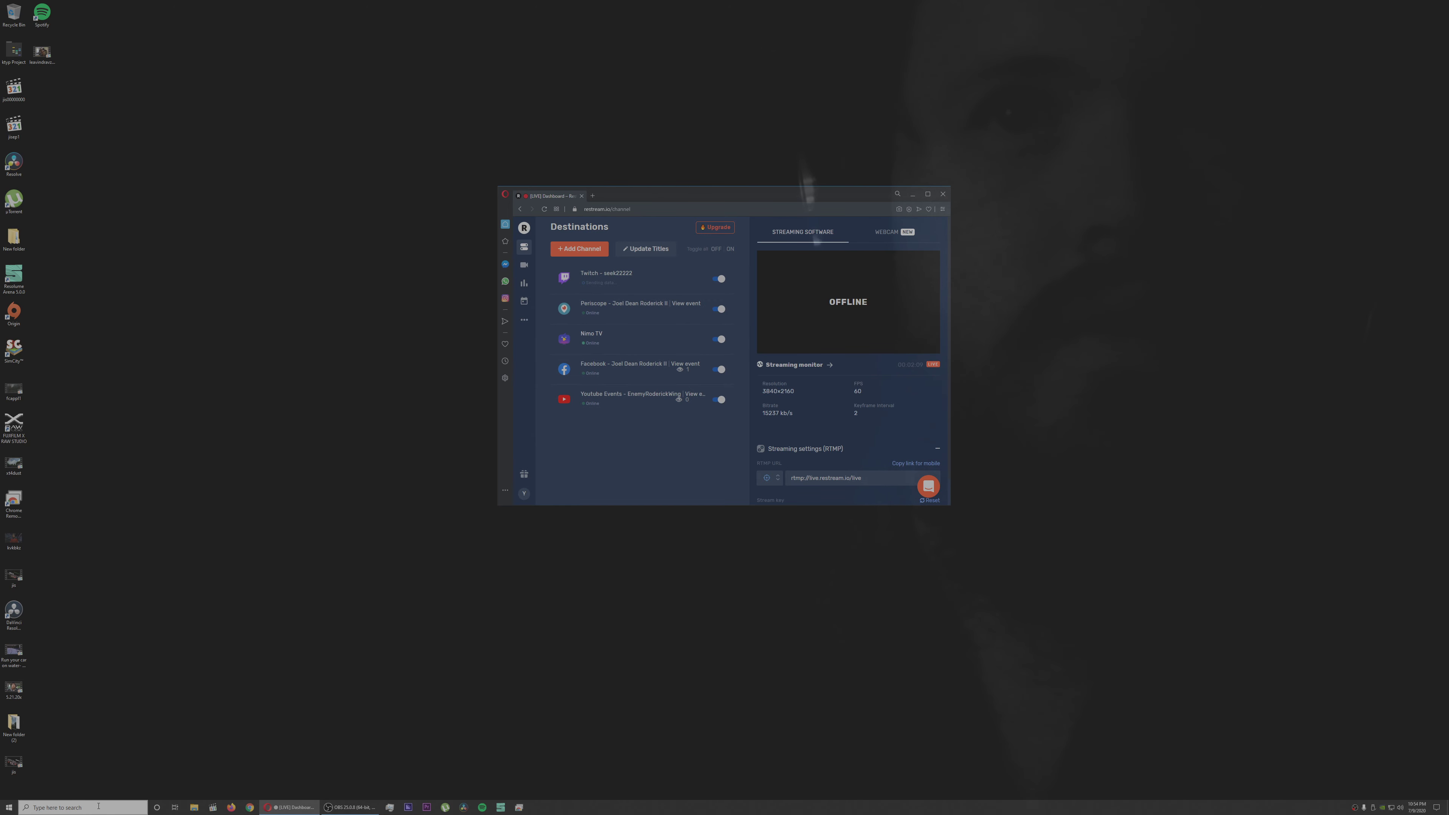
click(366, 808)
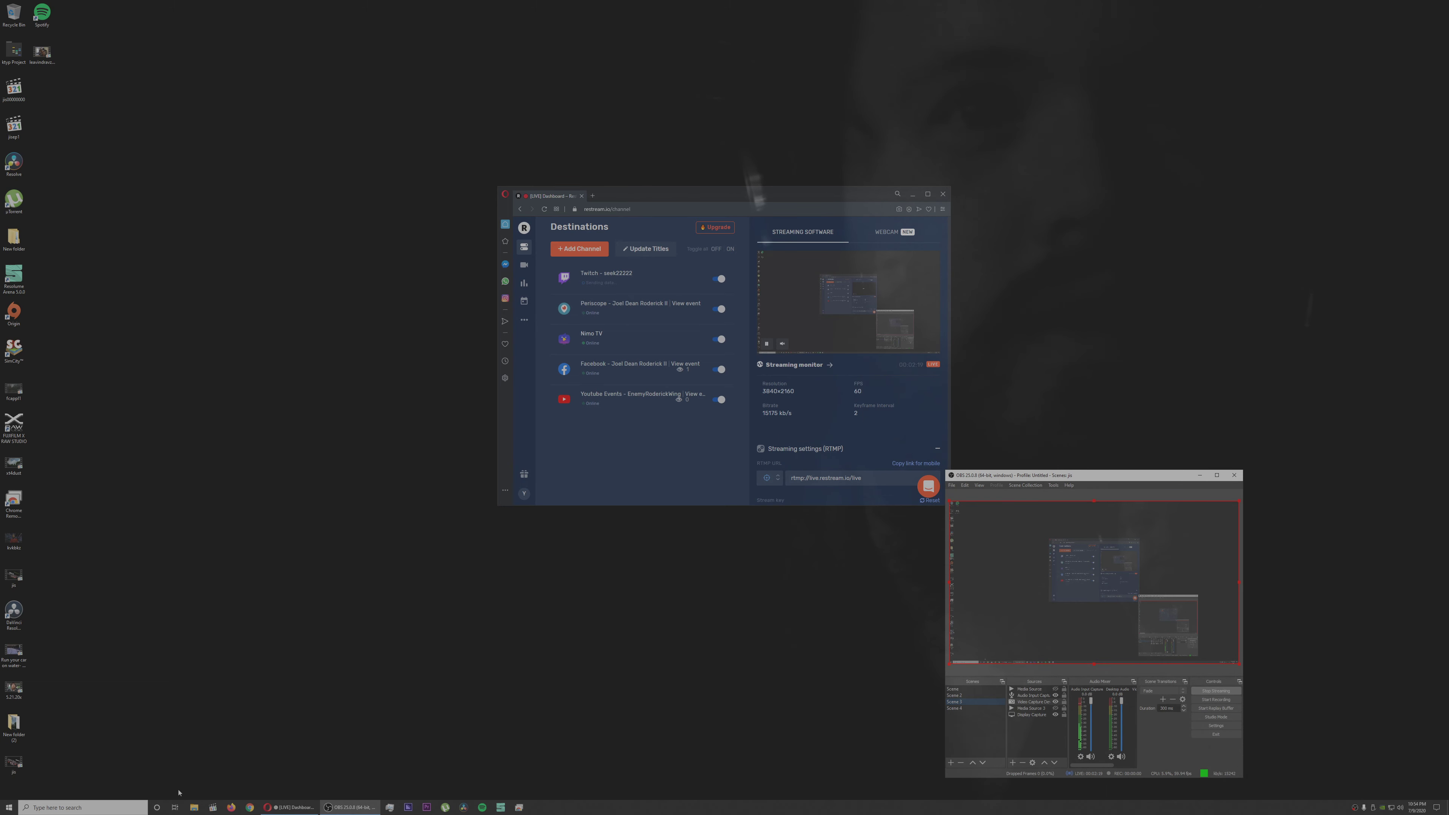
Step: Search Windows for "live" to launch Ableton Live, and dismiss the crash report once it has loaded
click(90, 808)
text(live)
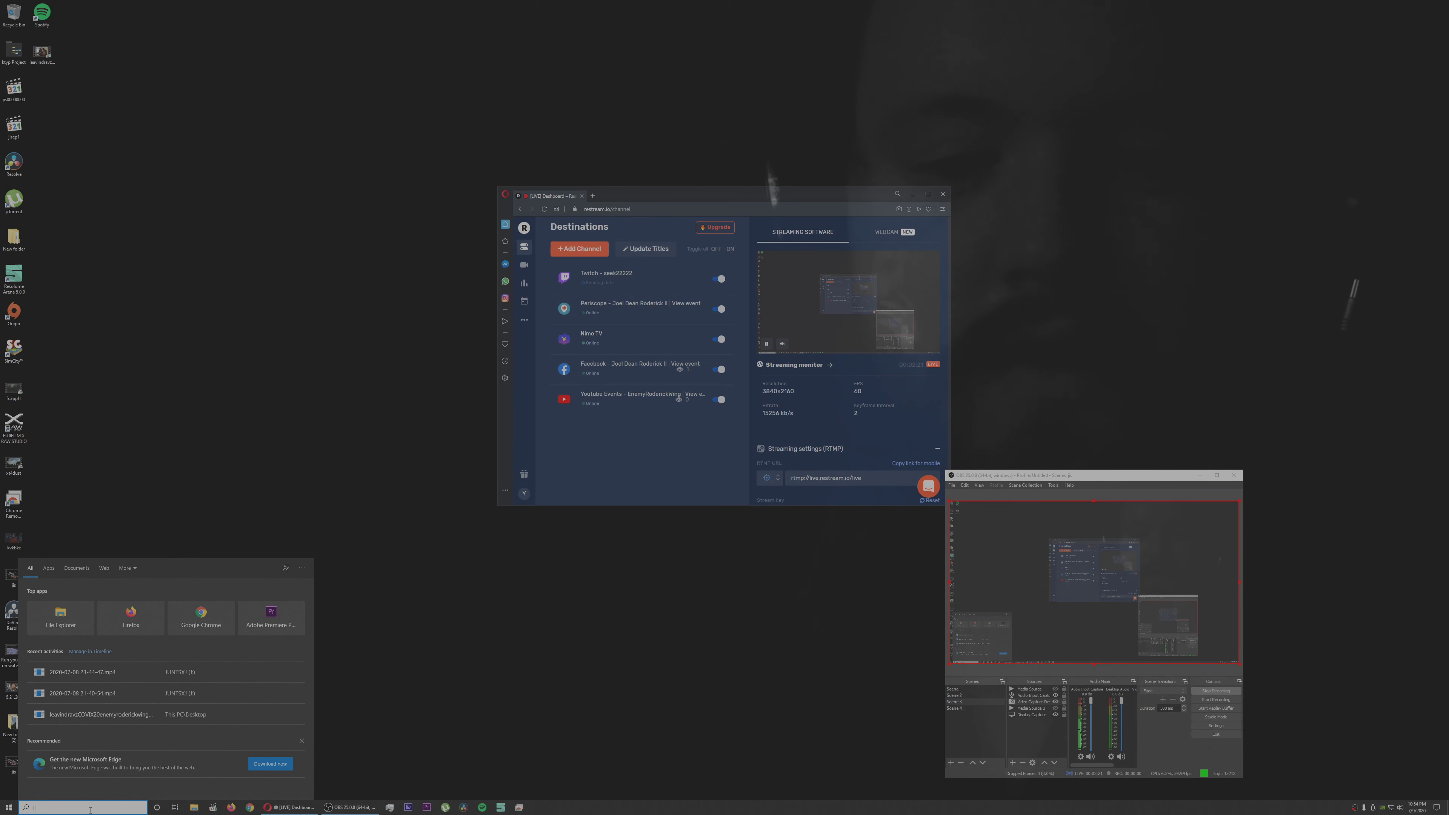
key(Return)
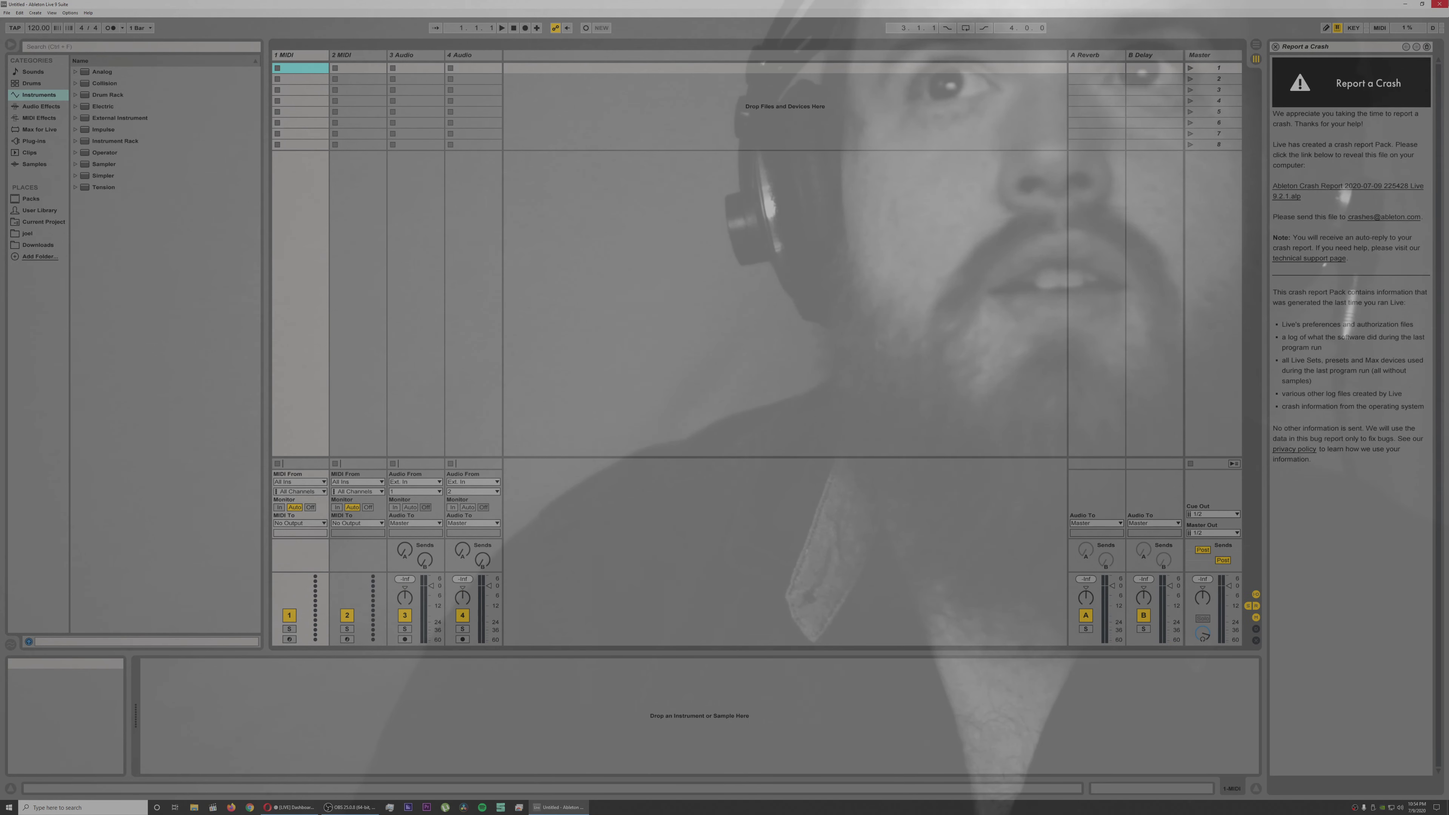
click(1276, 46)
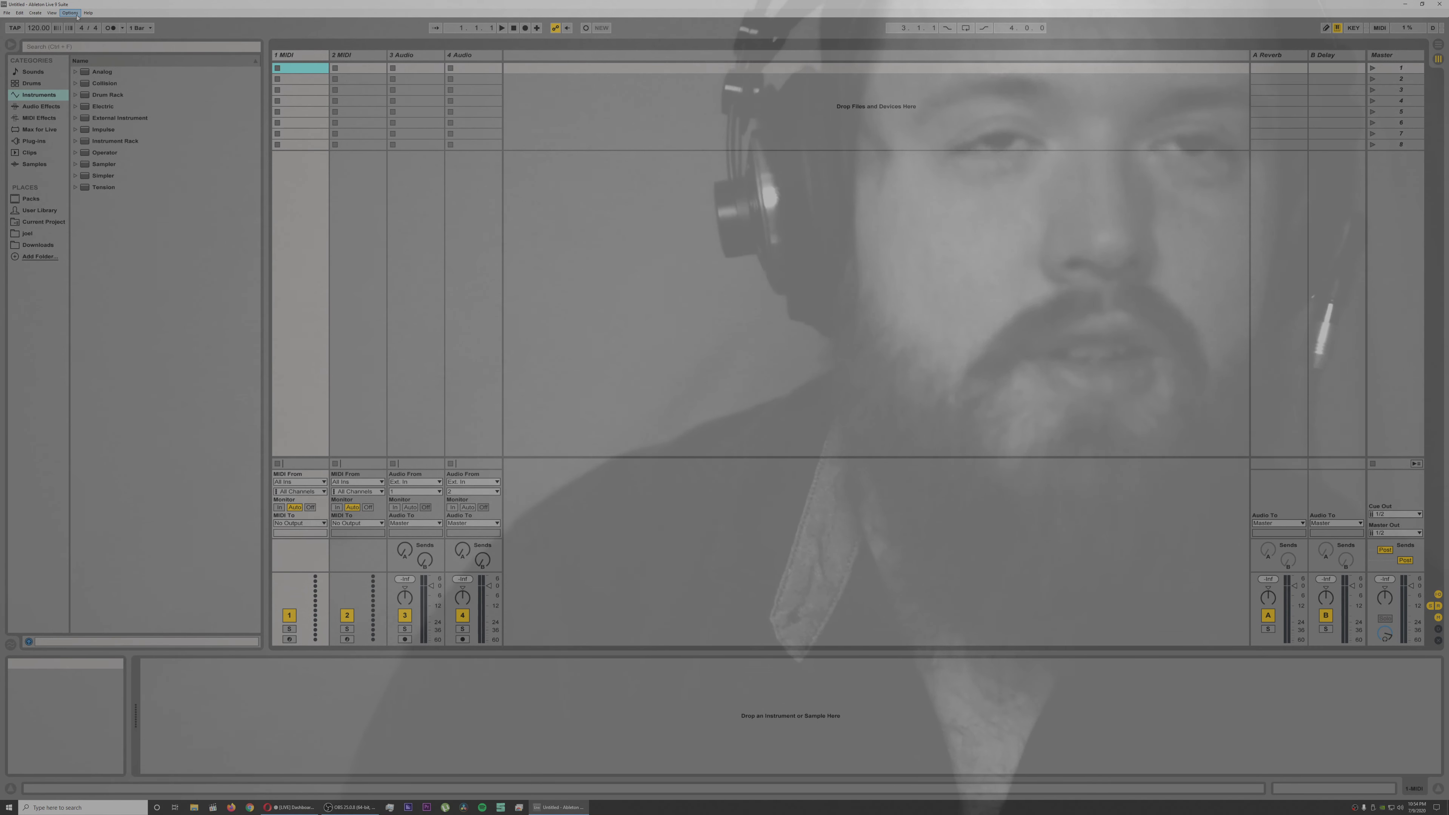
Step: Show the Arrangement View and load Operator's Synth Keys preset Mod Amp Sine Bleep.adg onto the first MIDI track
key(Tab)
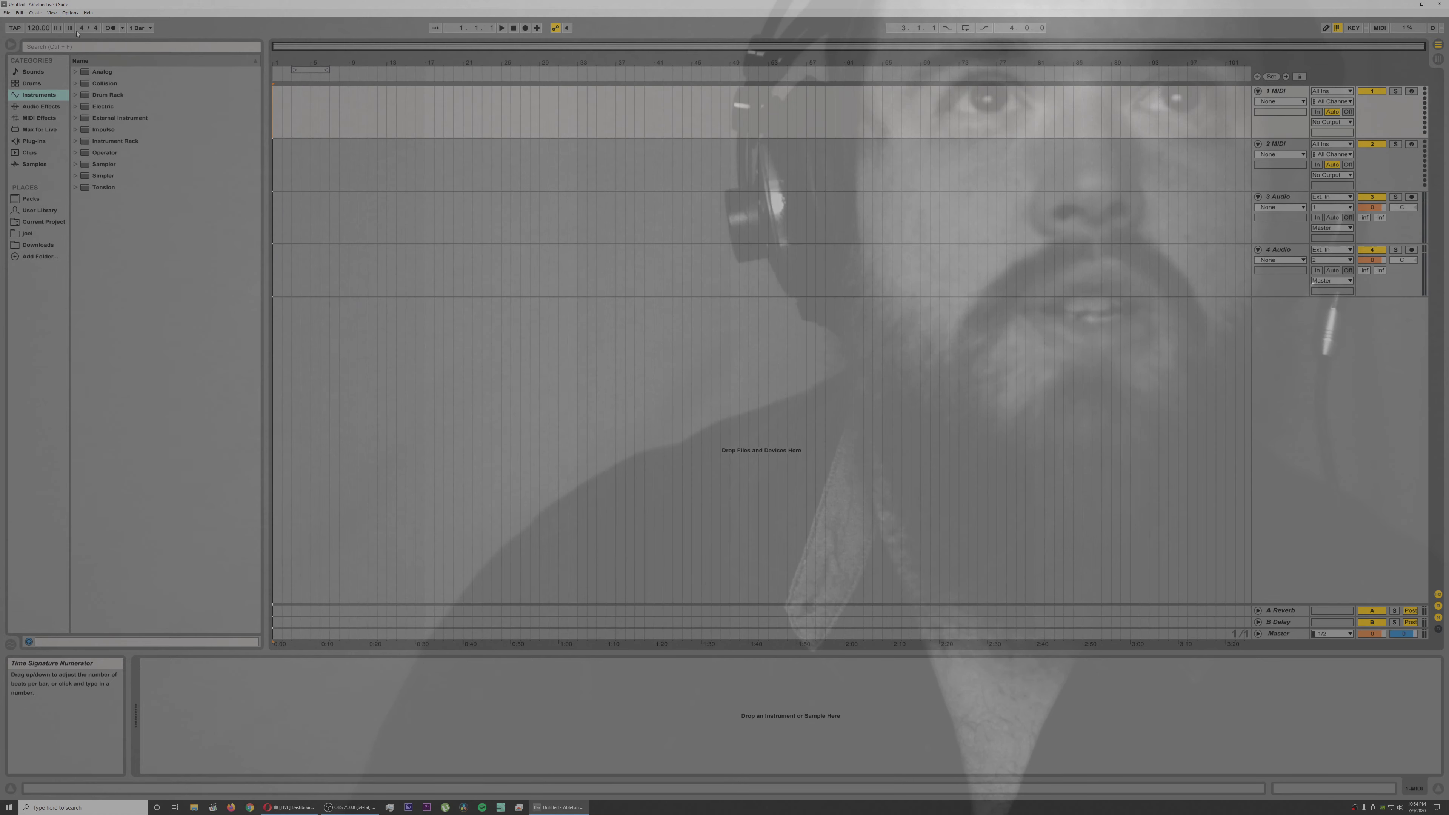
click(75, 153)
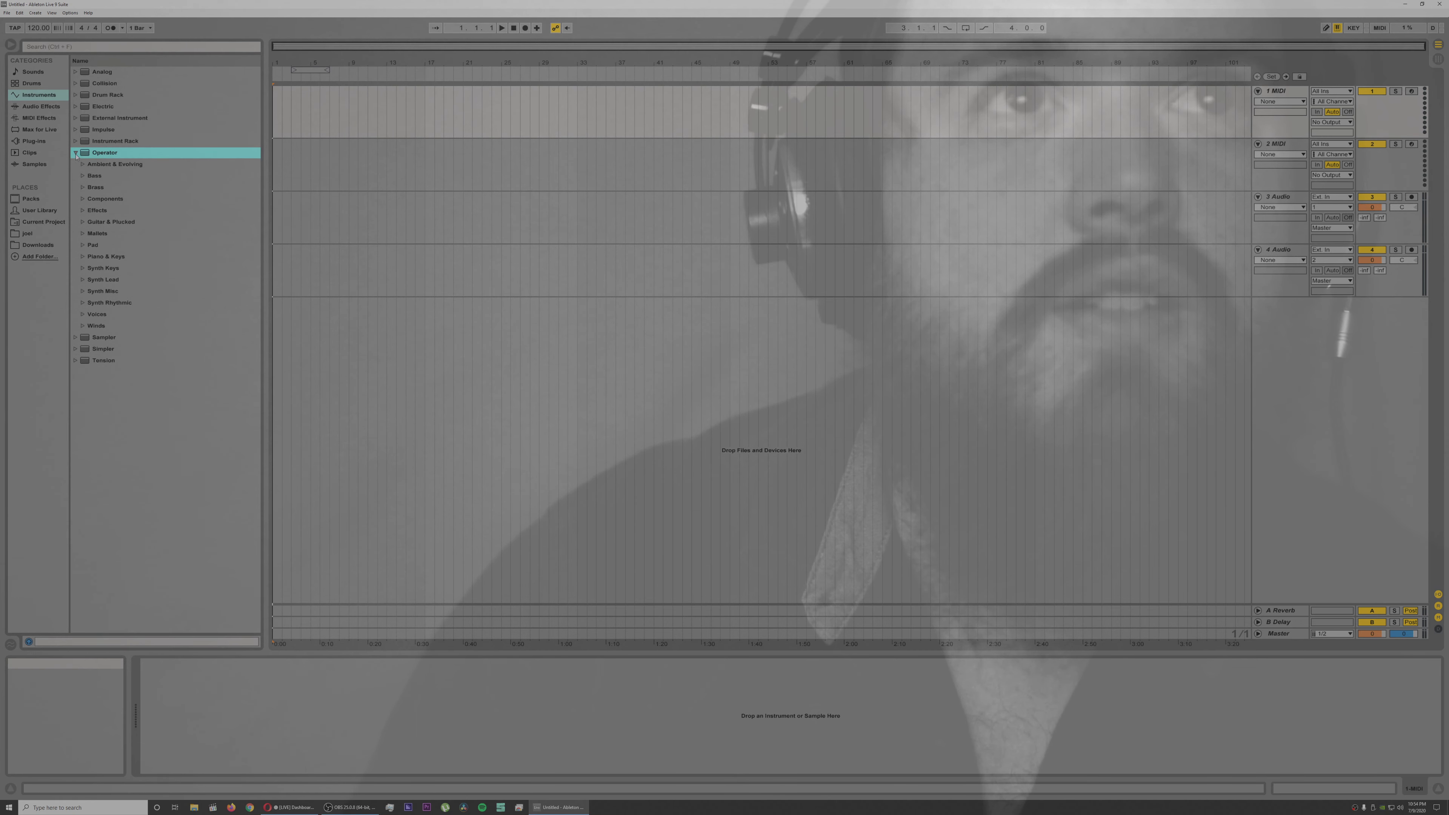
click(83, 268)
click(100, 292)
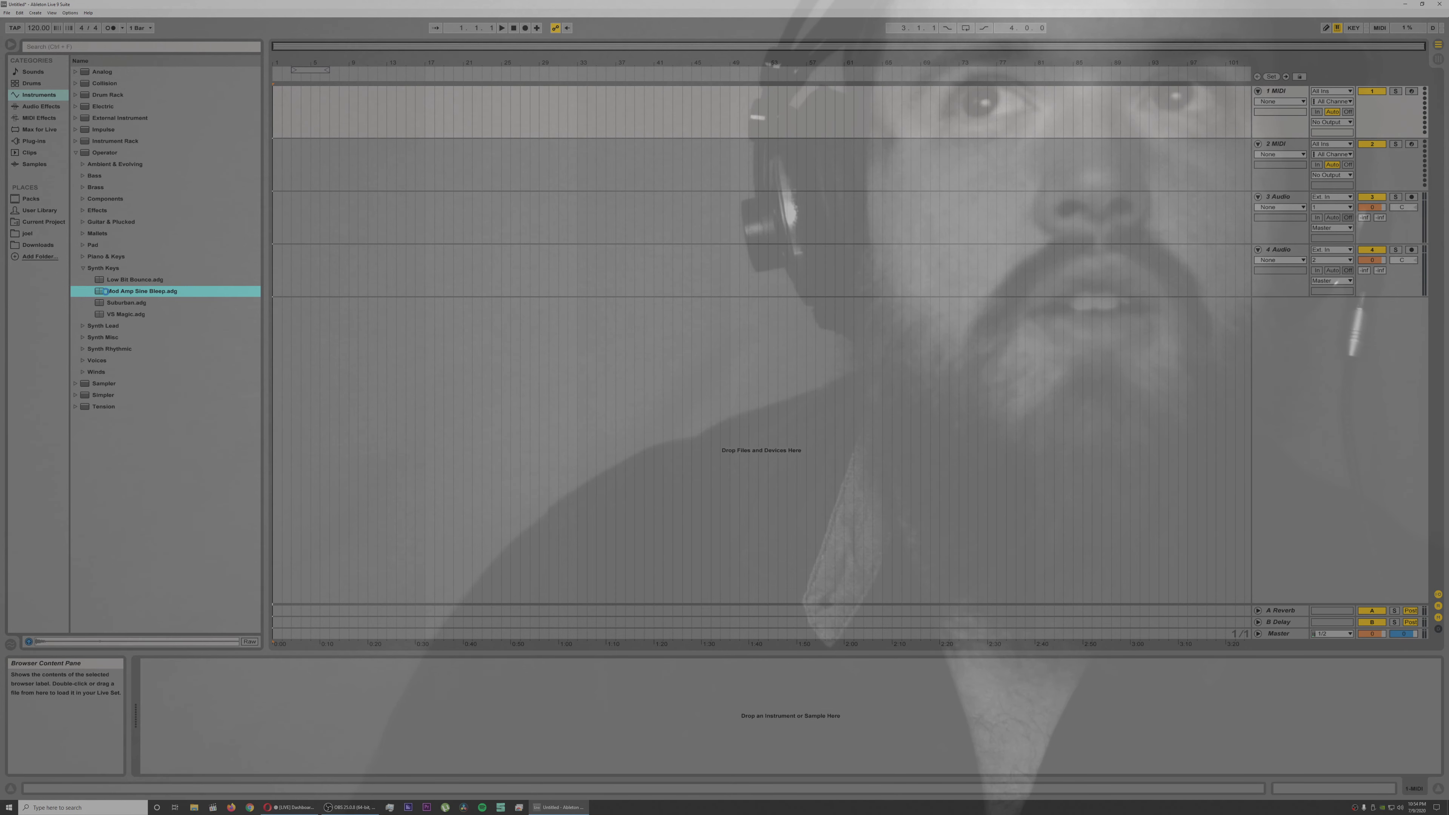
double_click(107, 295)
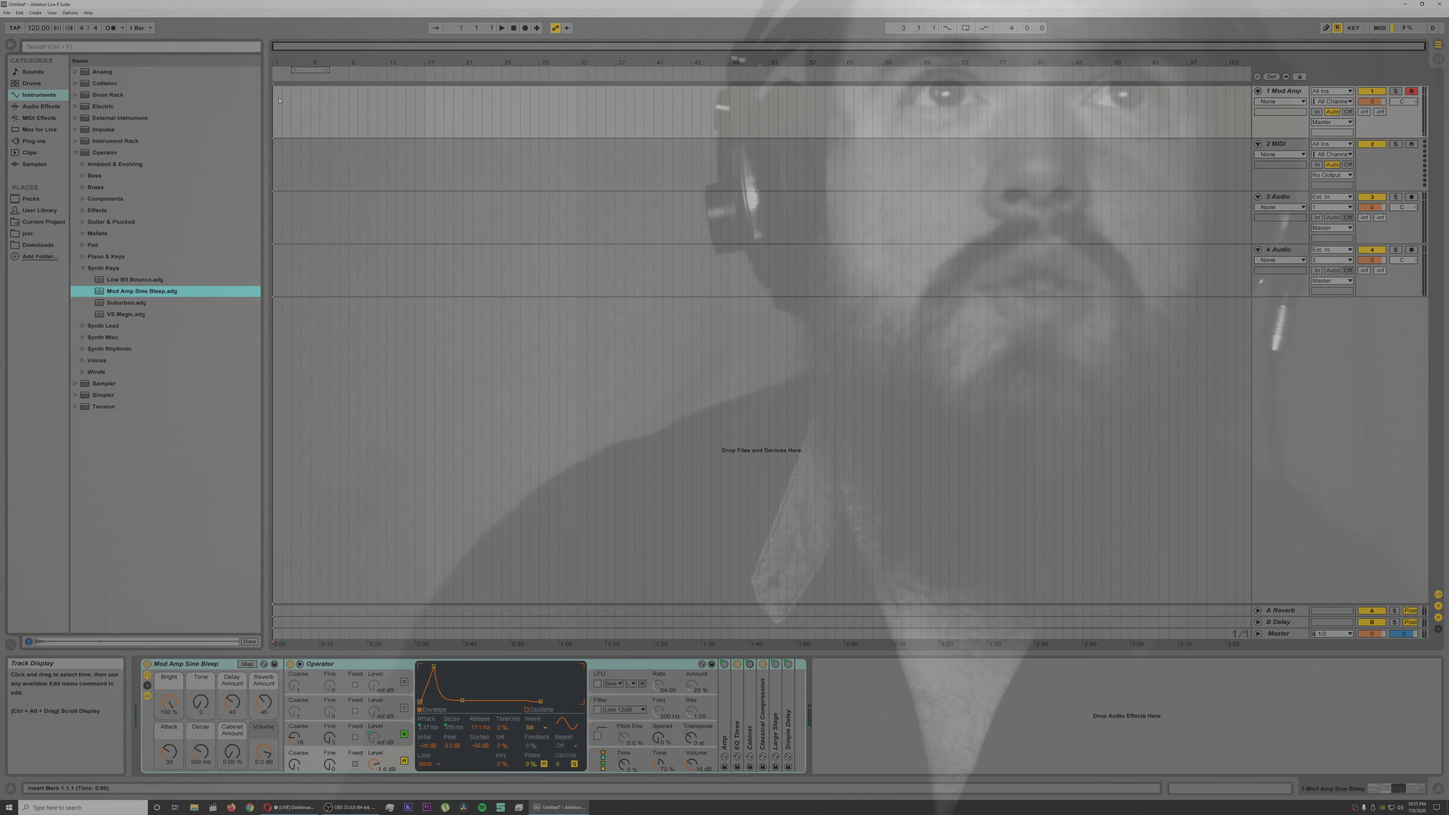
Step: Insert an empty eight-bar MIDI clip at bar 1 on the Mod Amp track
drag(275, 100, 367, 104)
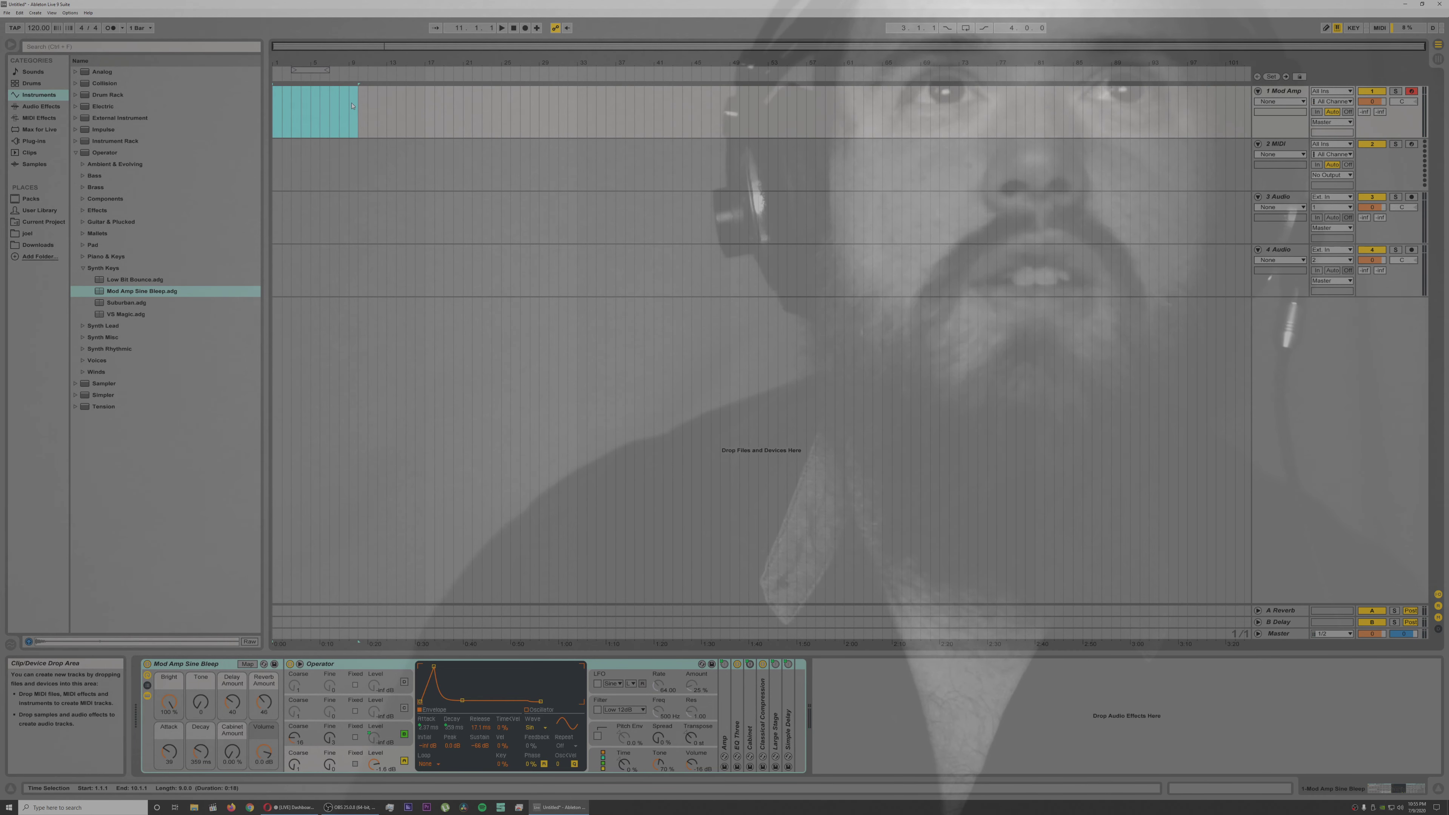
right_click(328, 89)
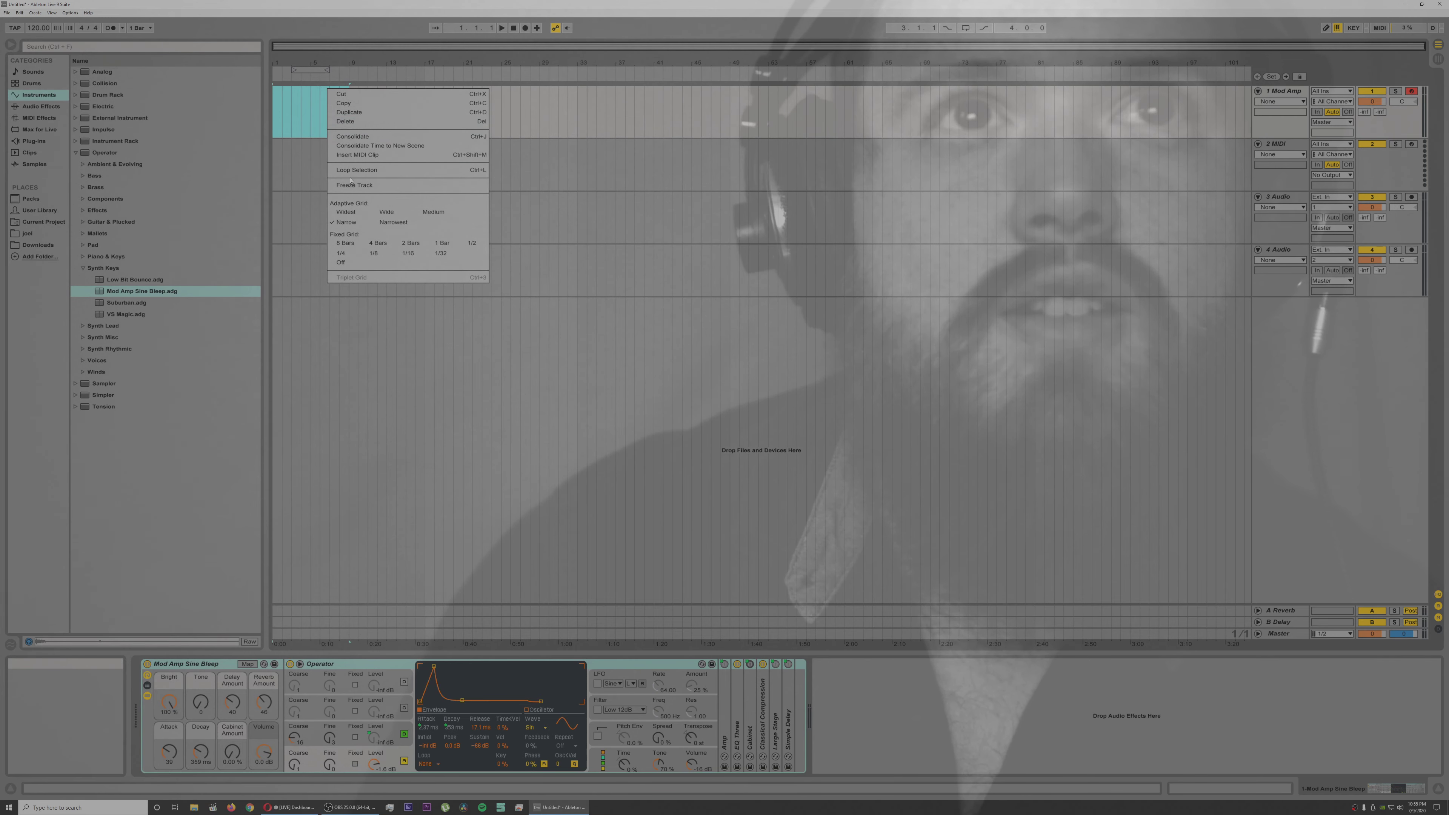
click(352, 157)
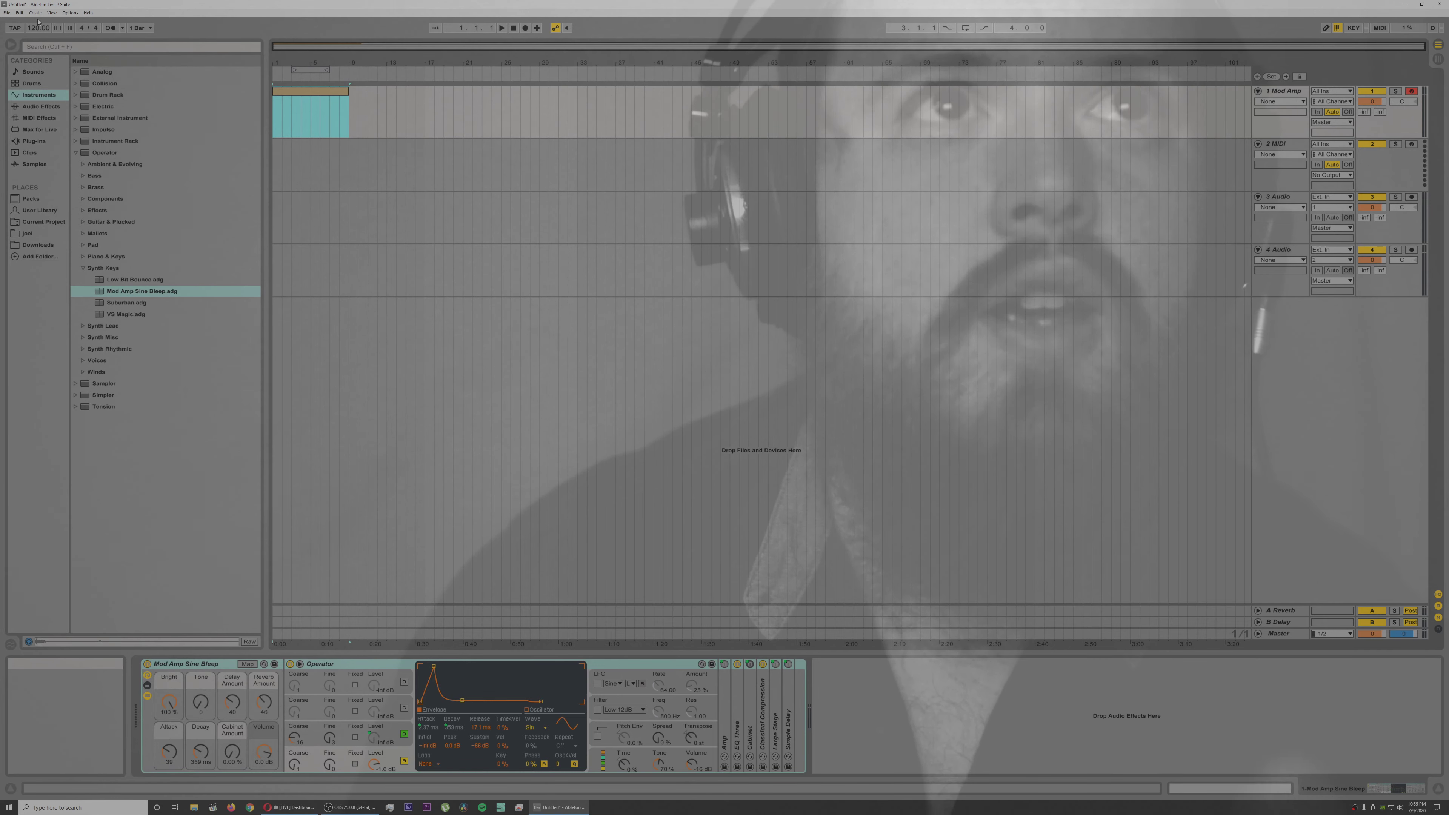
Step: Tap in a slower song tempo of just under 100 BPM
click(15, 27)
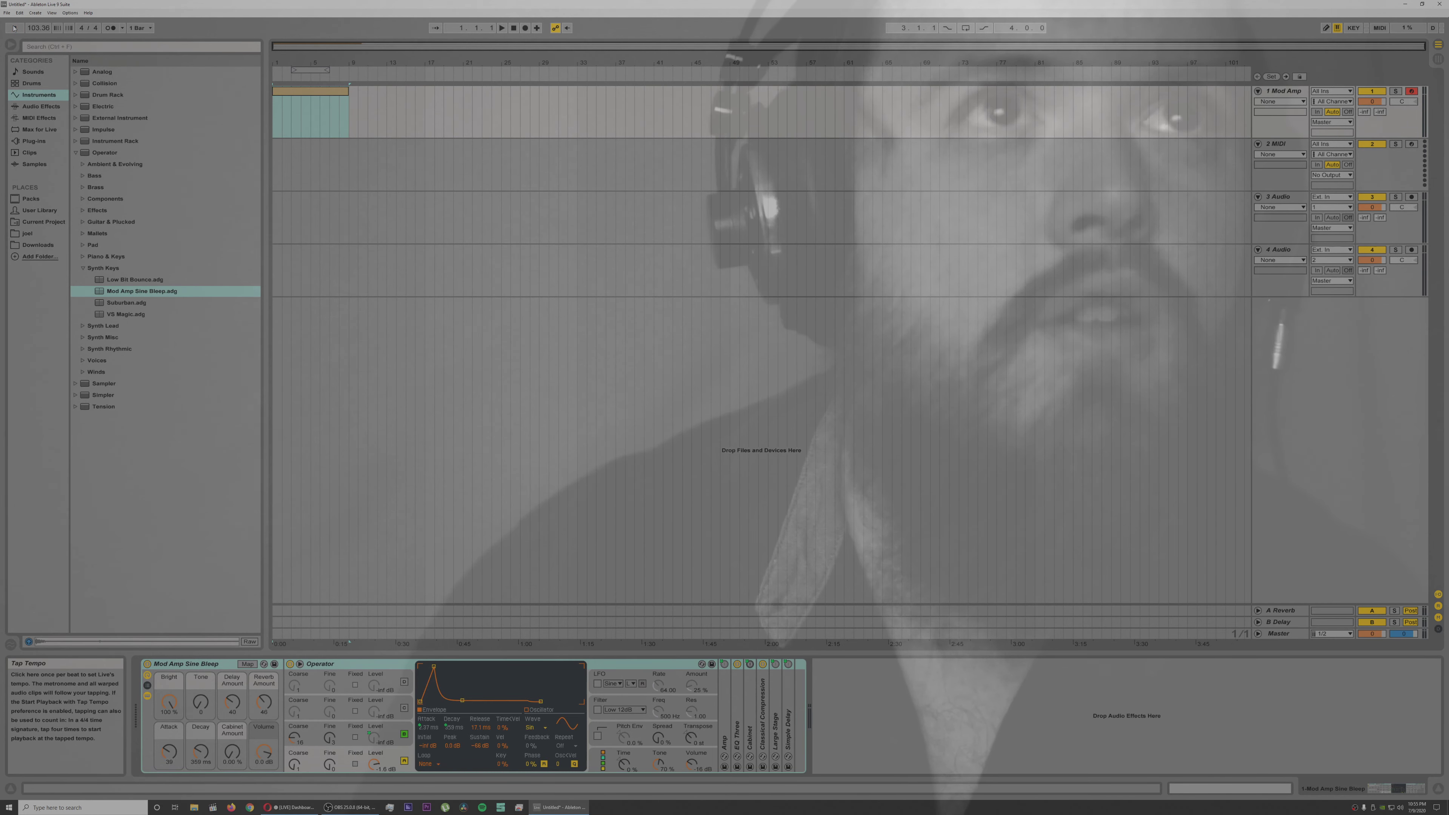
click(14, 28)
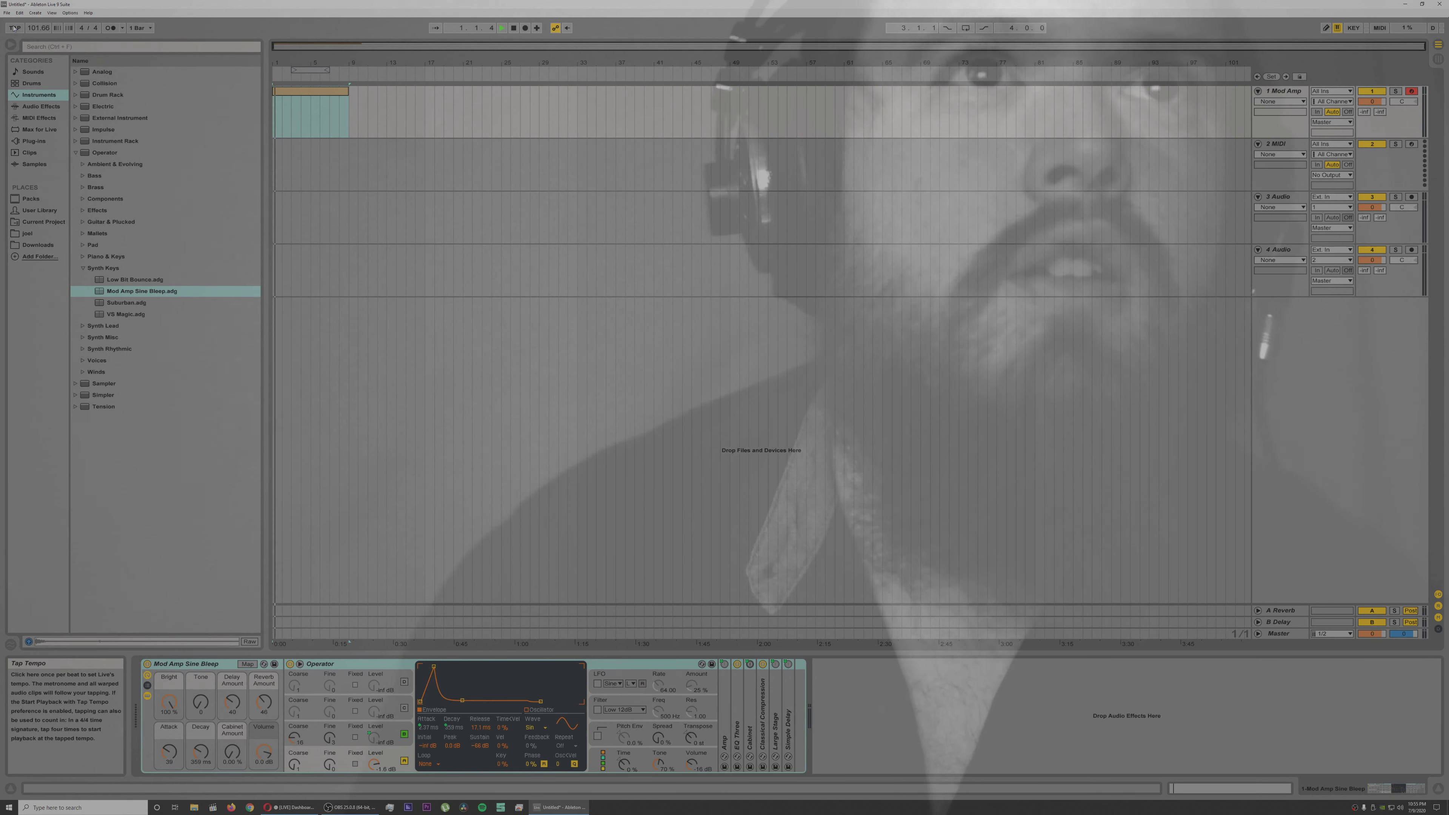
click(15, 28)
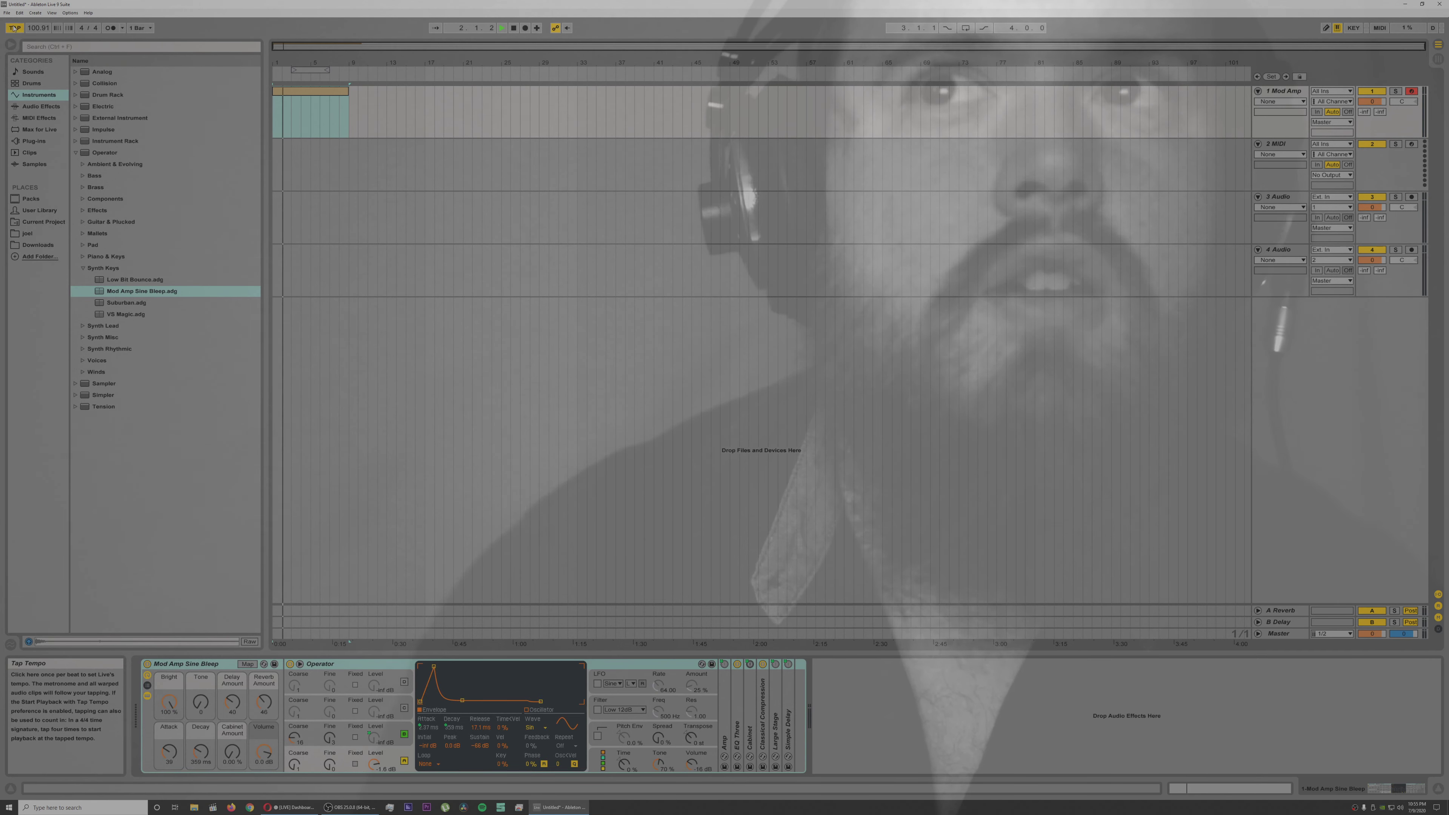
click(14, 28)
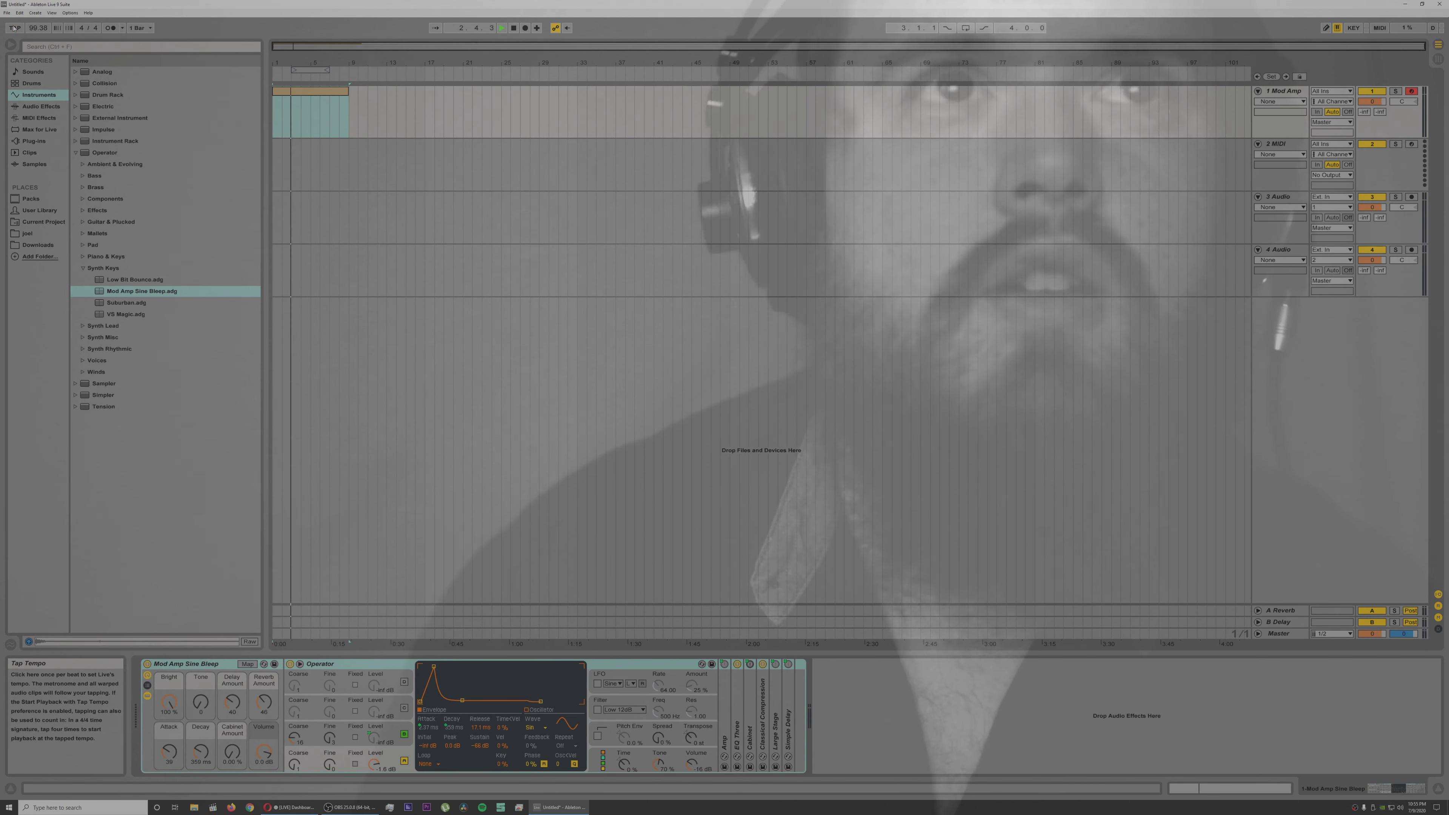
click(14, 28)
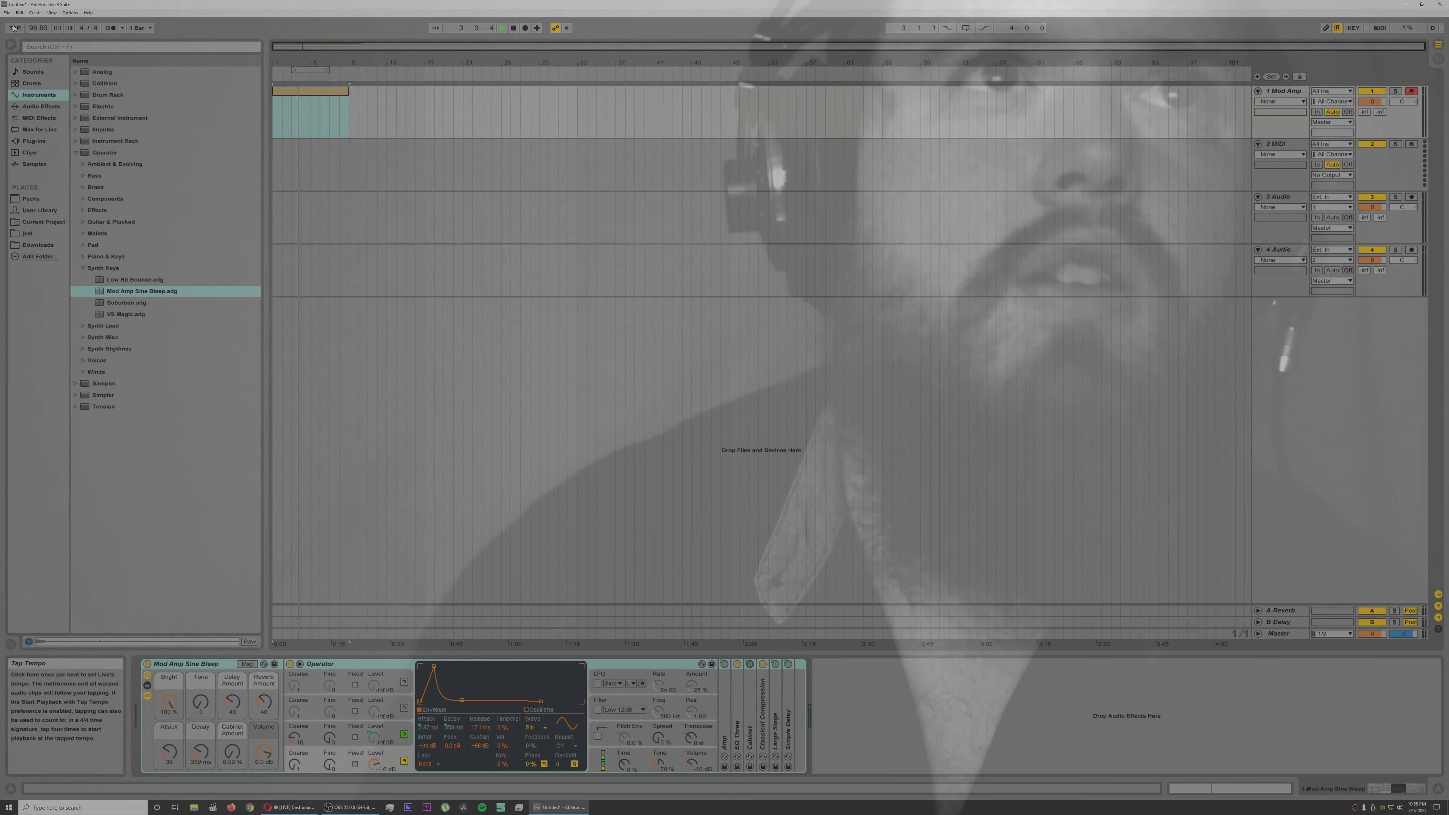
click(15, 28)
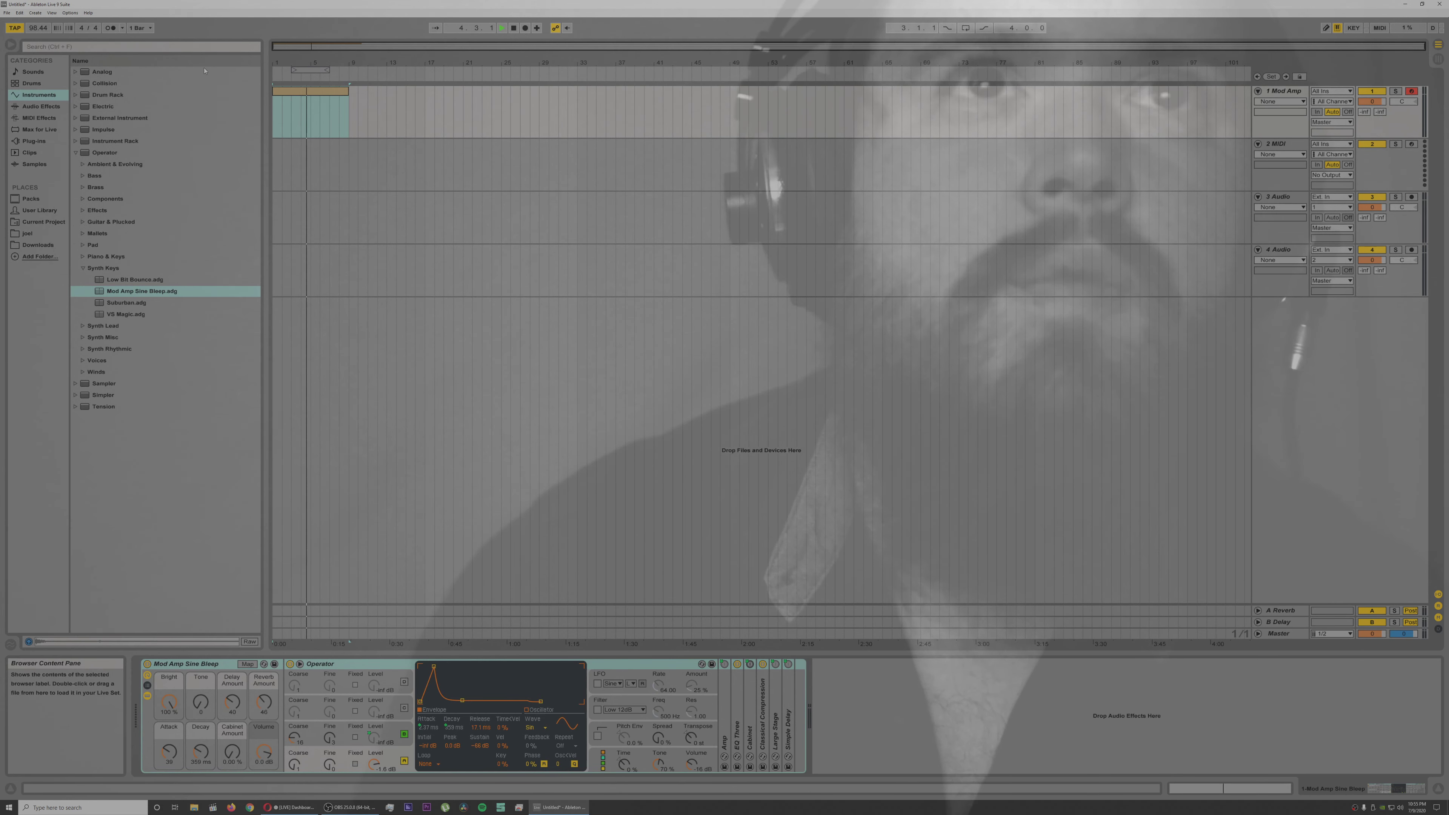
Step: Open the new MIDI clip for note editing, stop playback and set the arrangement loop to the clip's eight bars
double_click(297, 93)
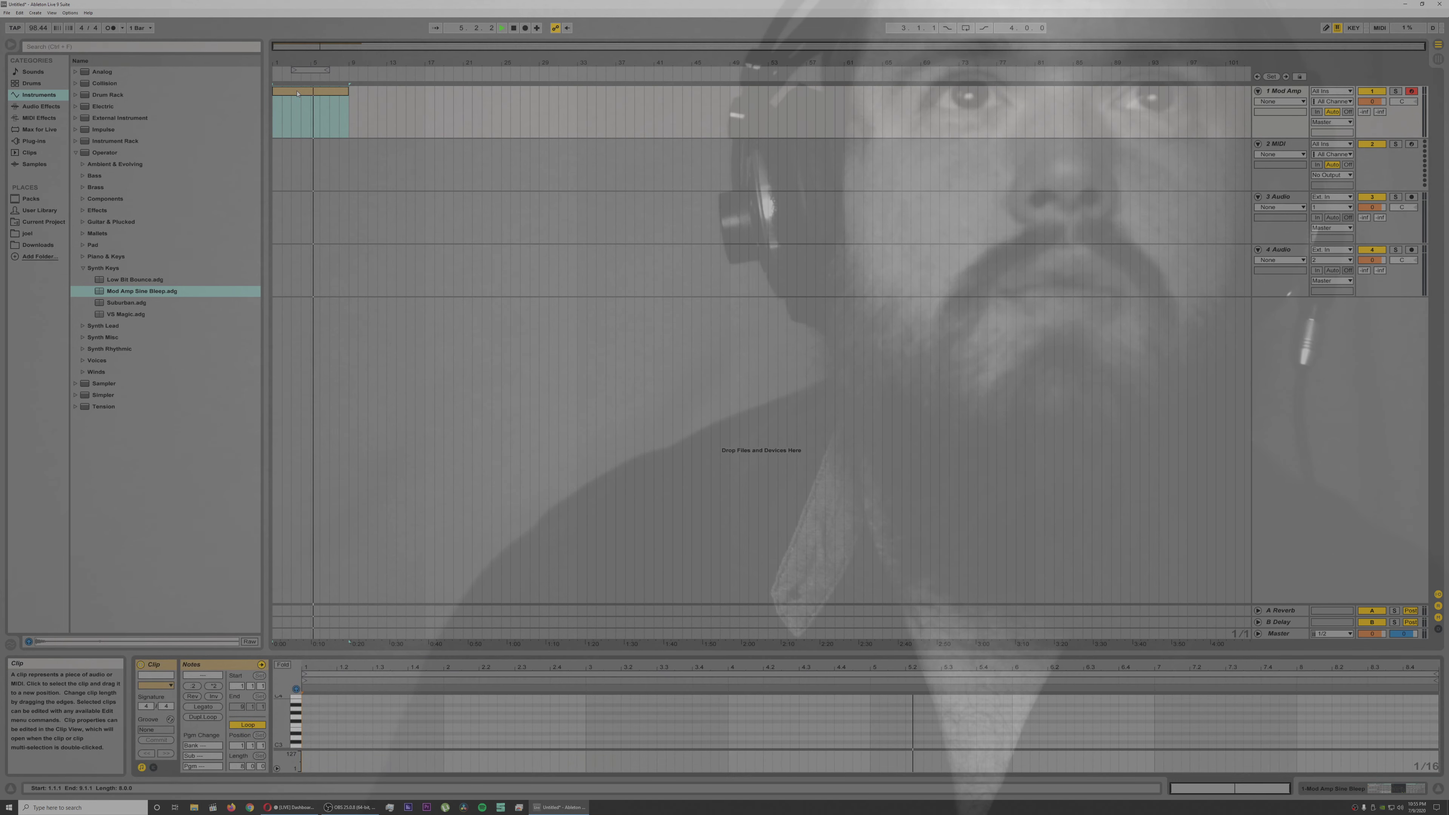
key(space)
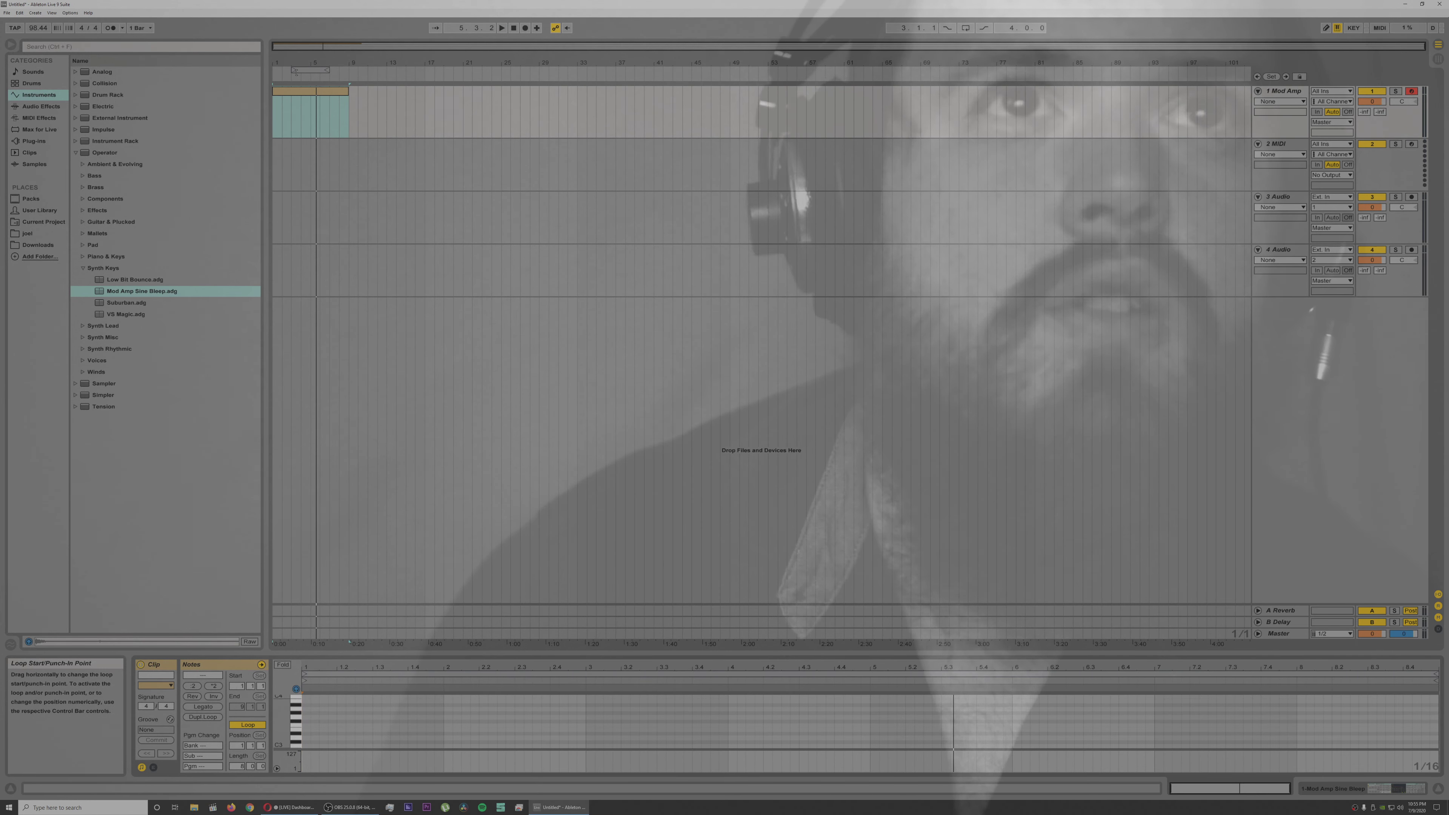
drag(294, 70, 358, 69)
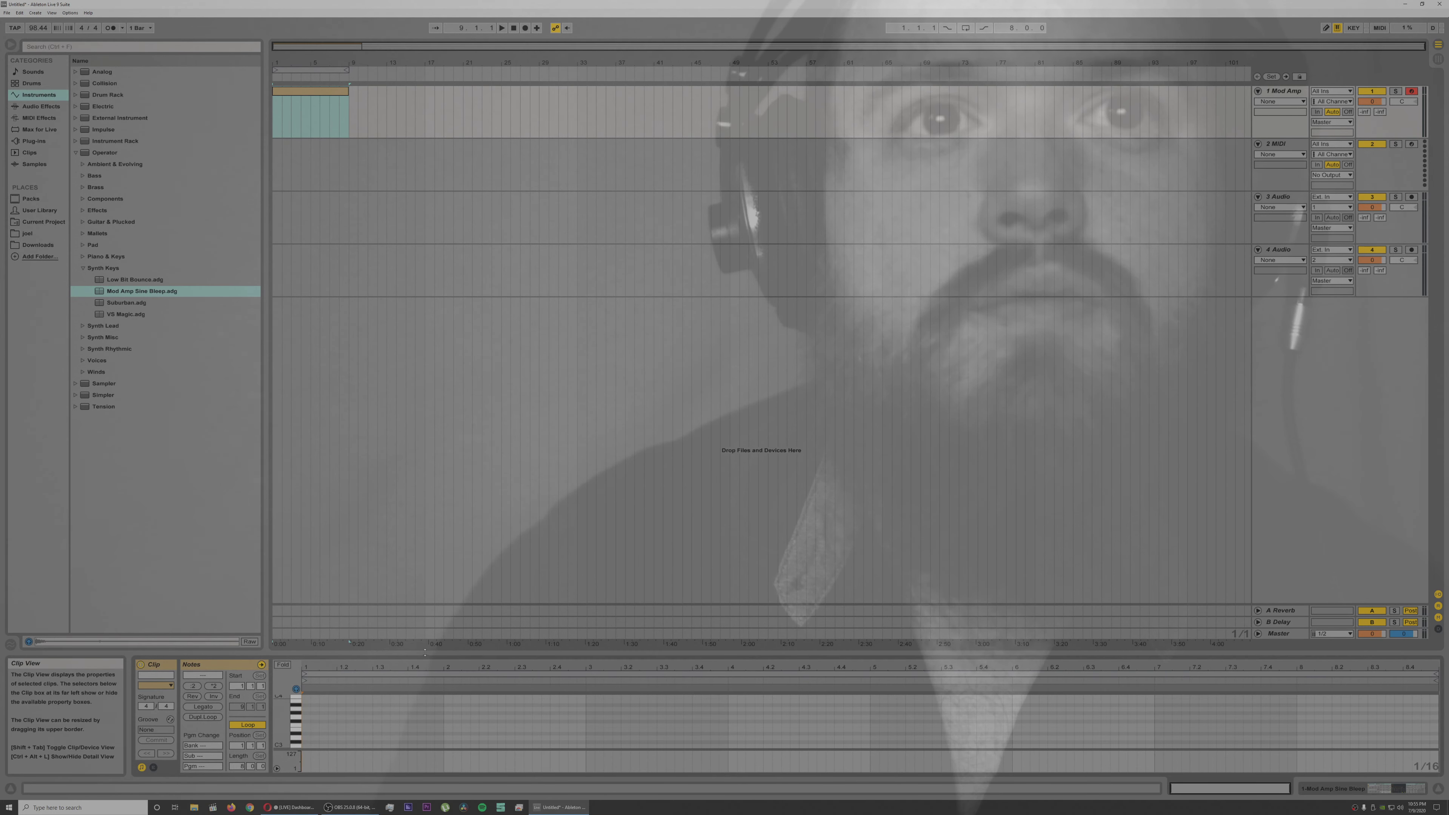
Step: Enlarge the note editor, preview a key near C4 and place a short A#3 note at the clip's start
drag(442, 304, 365, 204)
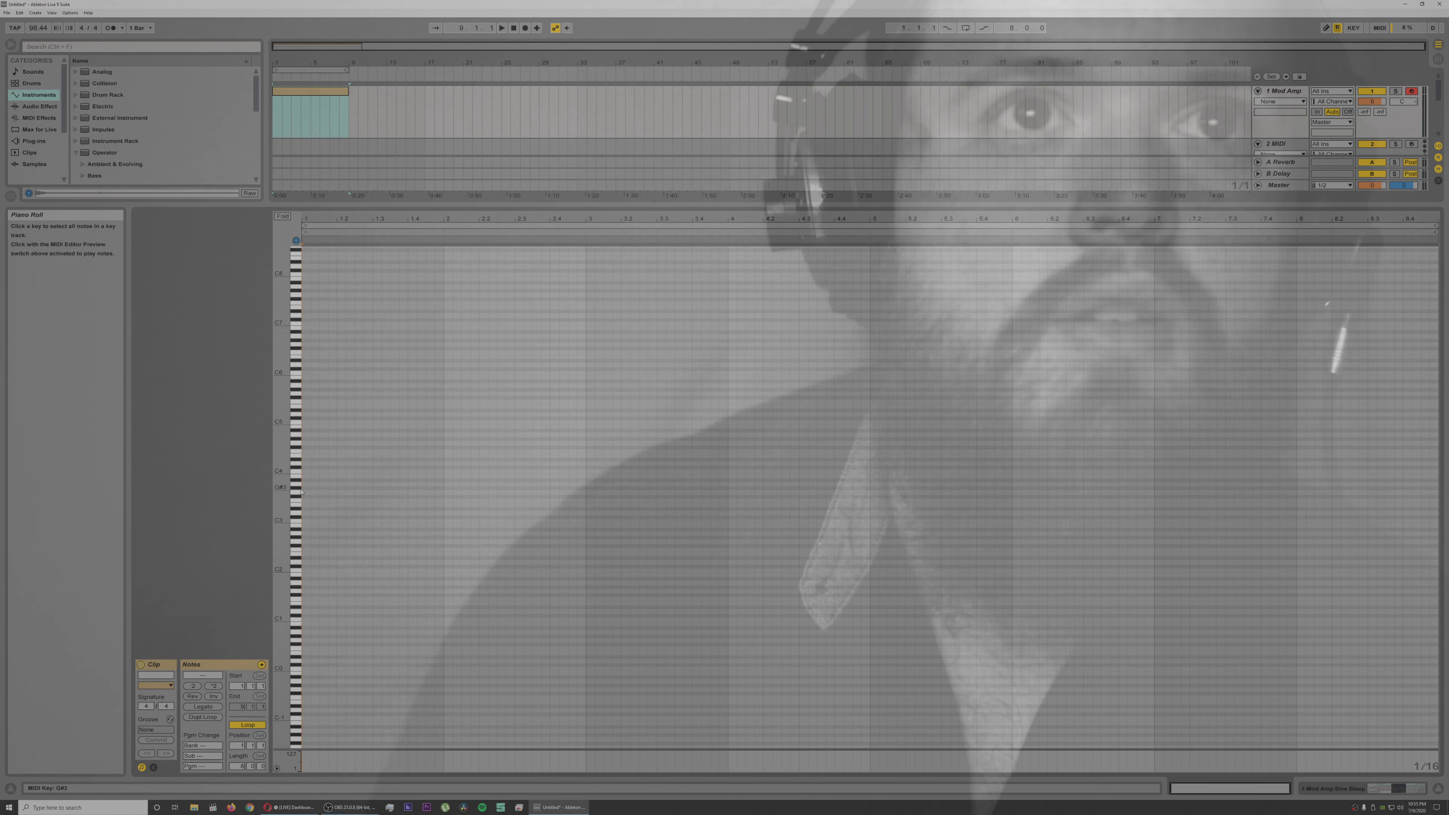
click(297, 473)
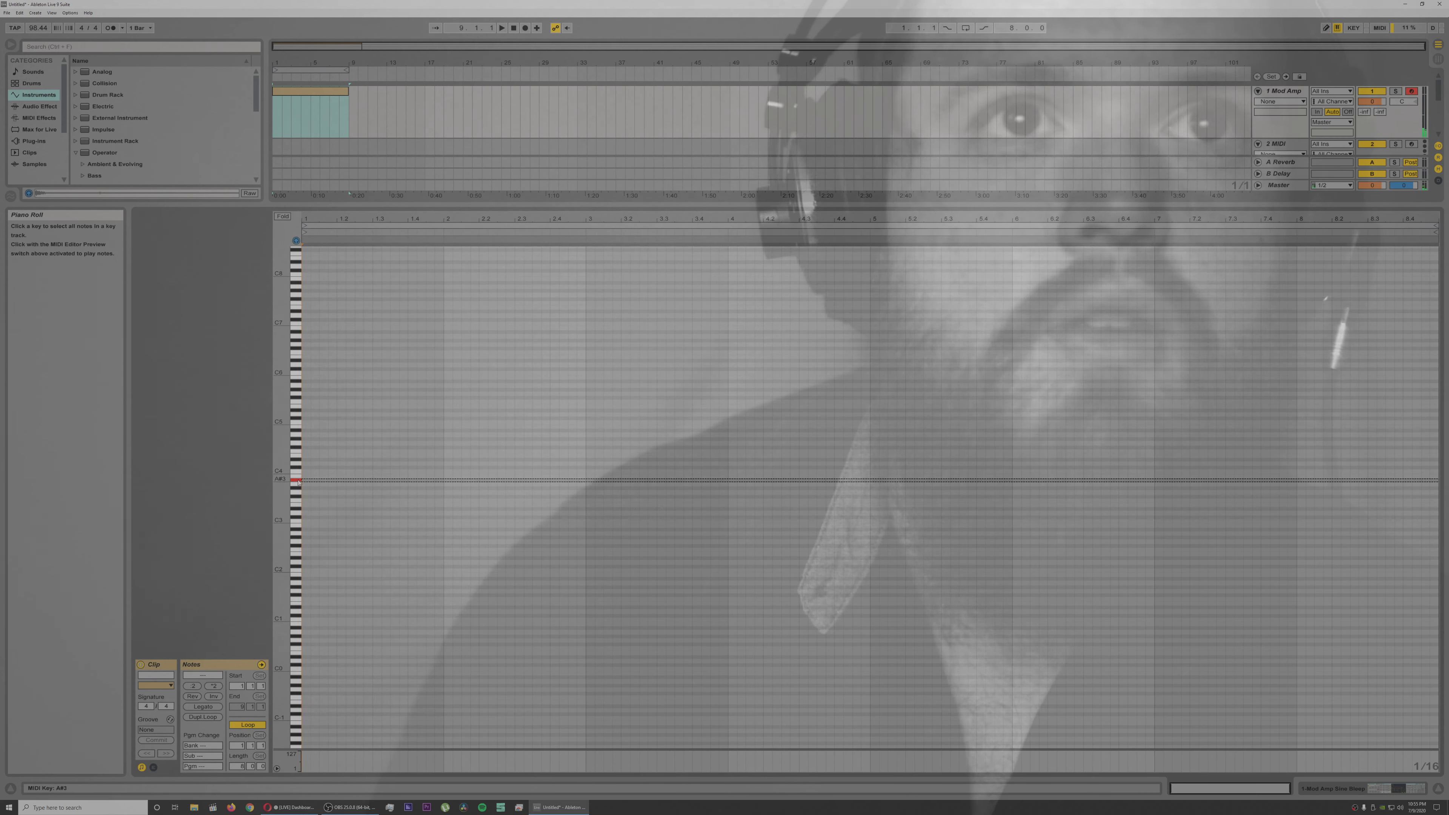
click(308, 483)
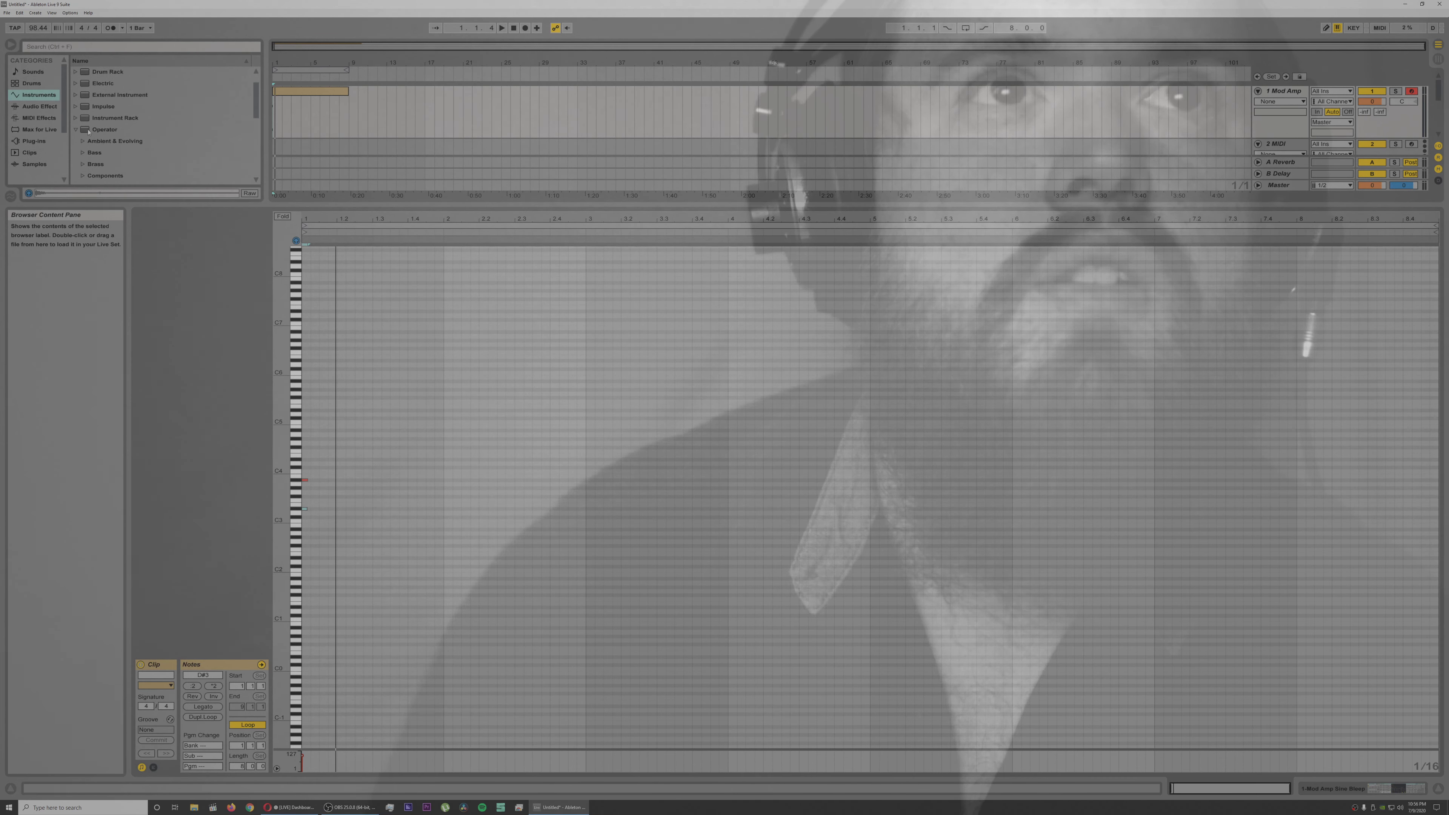
Step: Replace the first track's instrument with the Dance Dot Org preset from the Instrument Rack's Piano & Keys presets
click(78, 130)
click(74, 140)
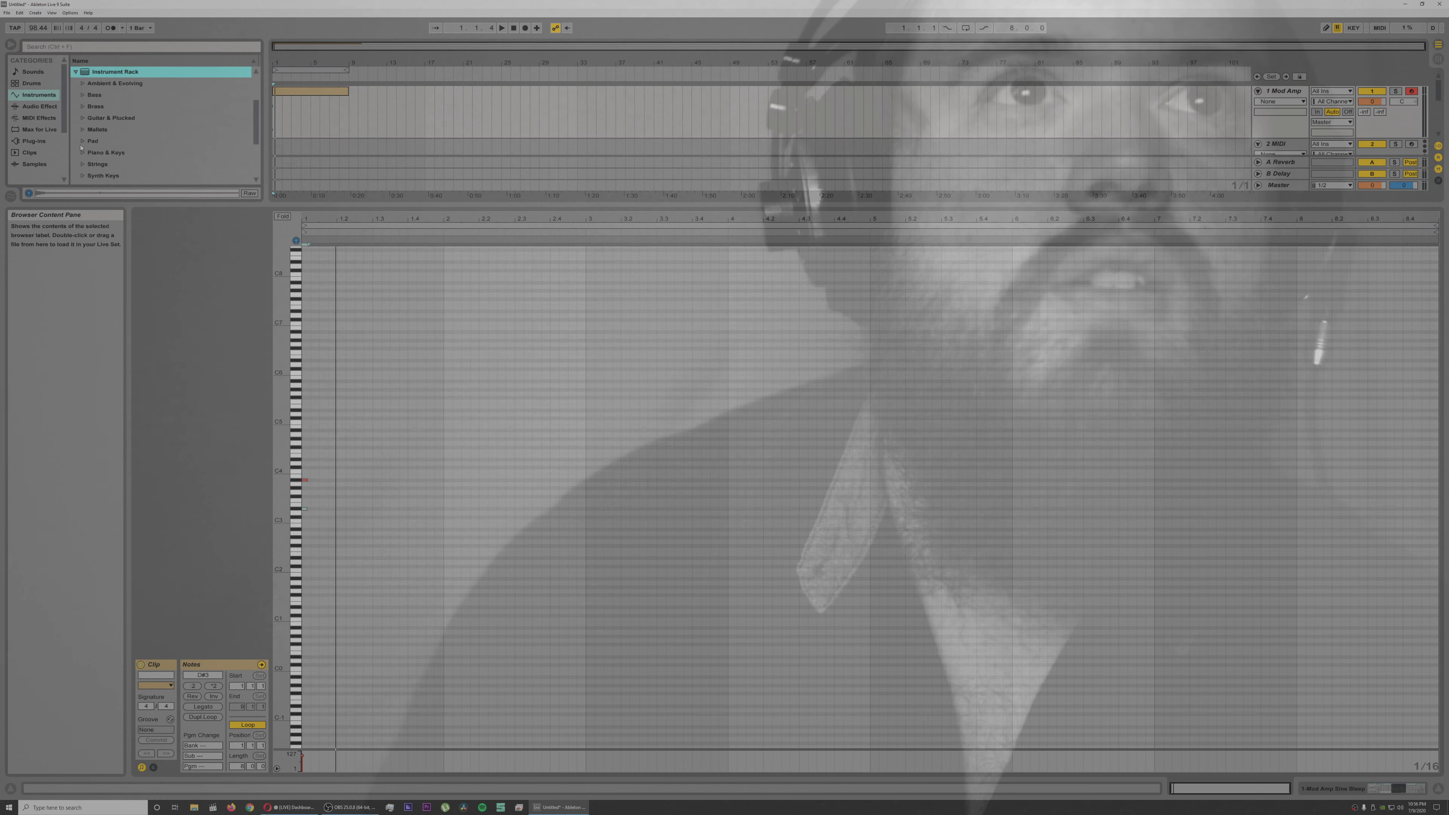
click(82, 153)
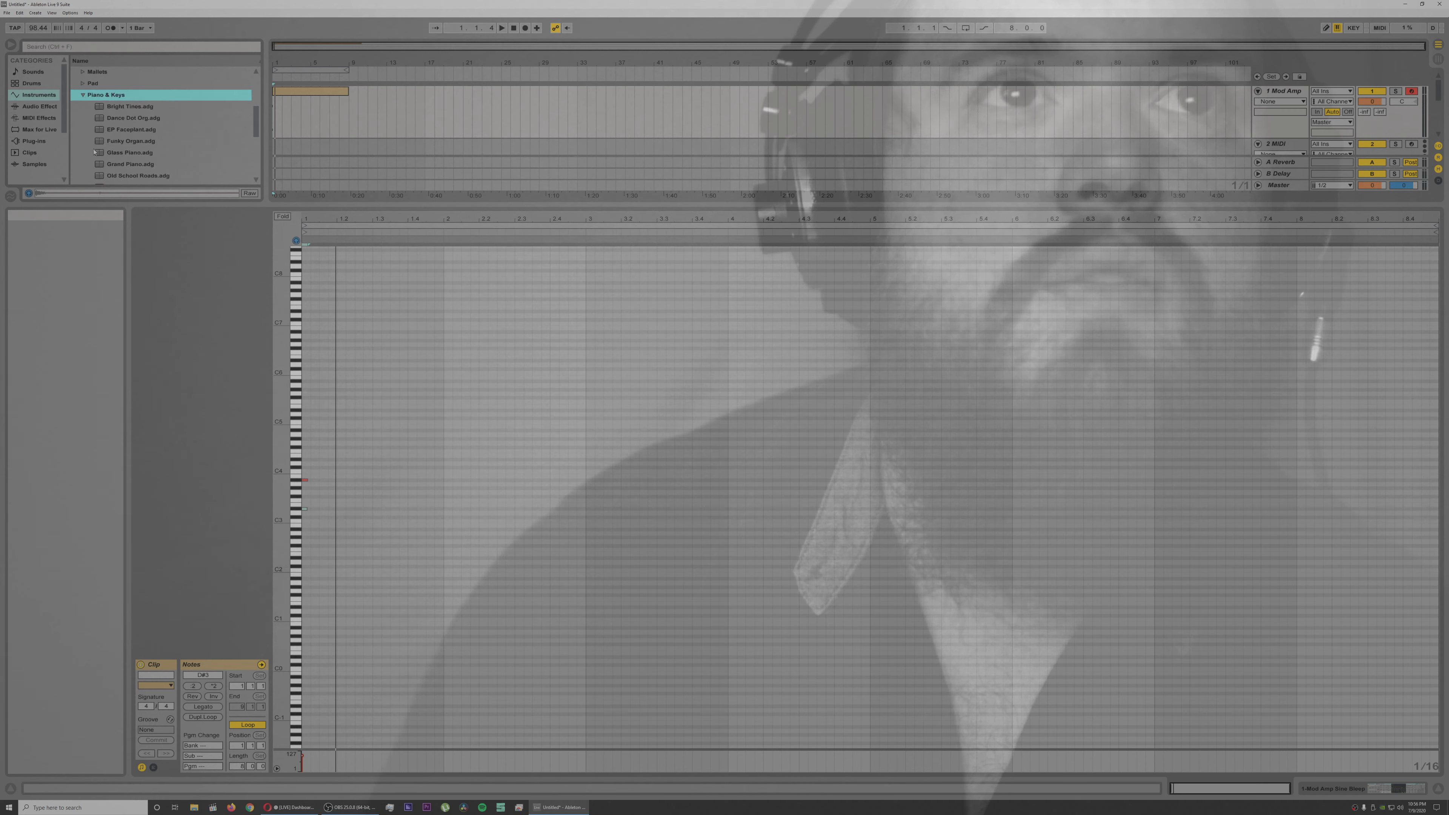
click(124, 119)
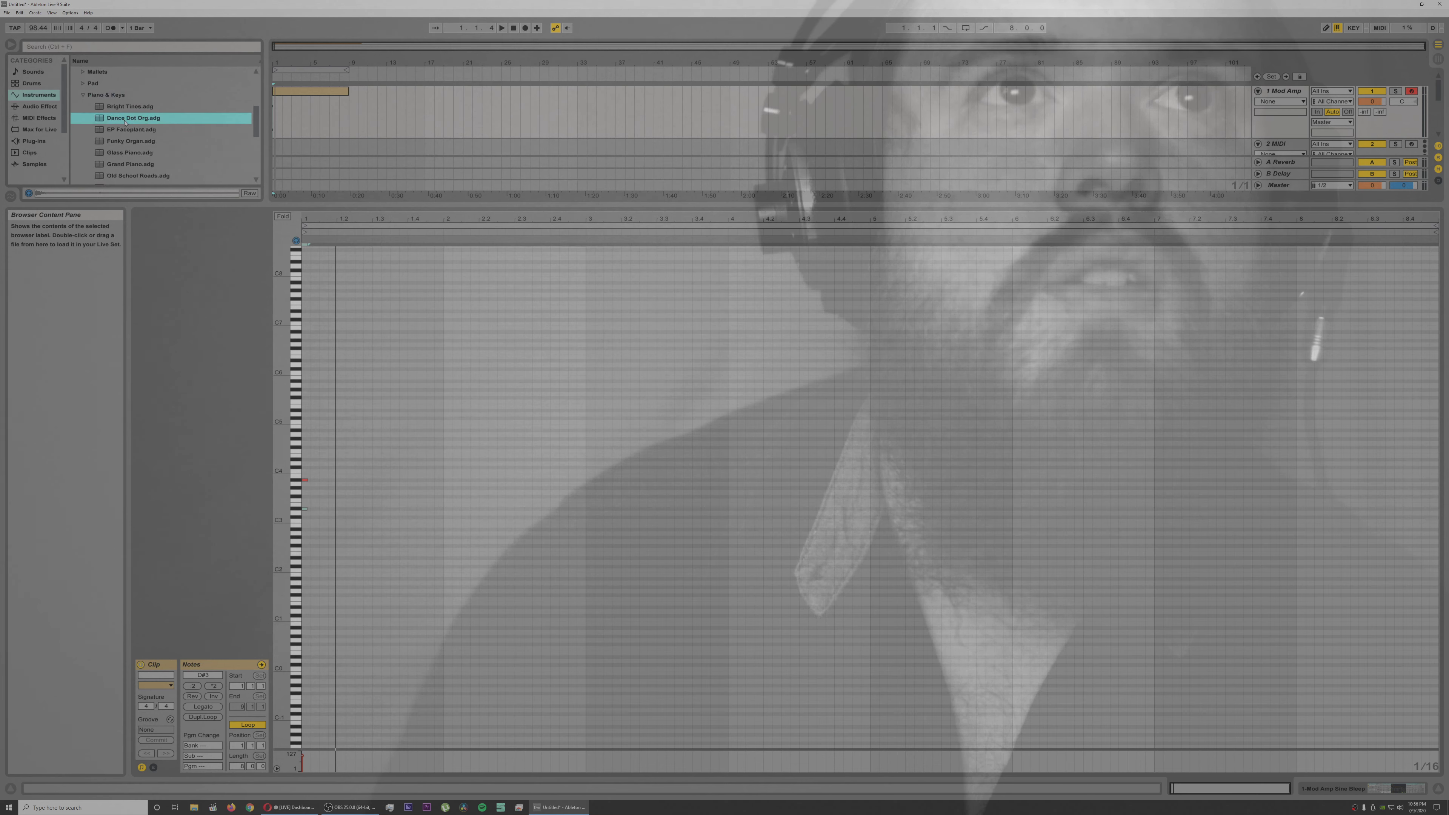
double_click(125, 119)
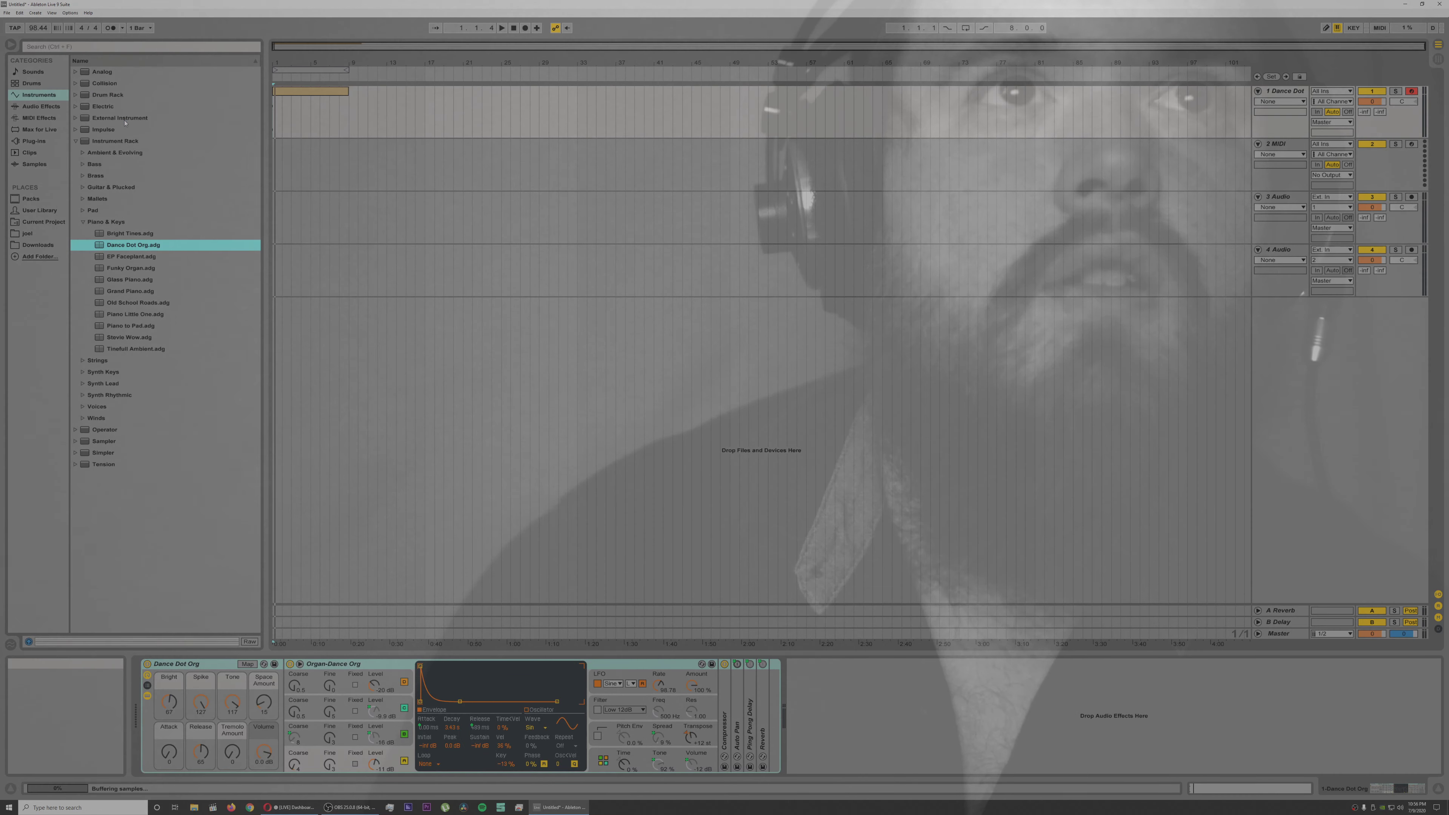
Step: Reopen the eight-bar clip for note editing and match the D#3 note's length to the A#3 note at the clip's start
double_click(296, 93)
key(space)
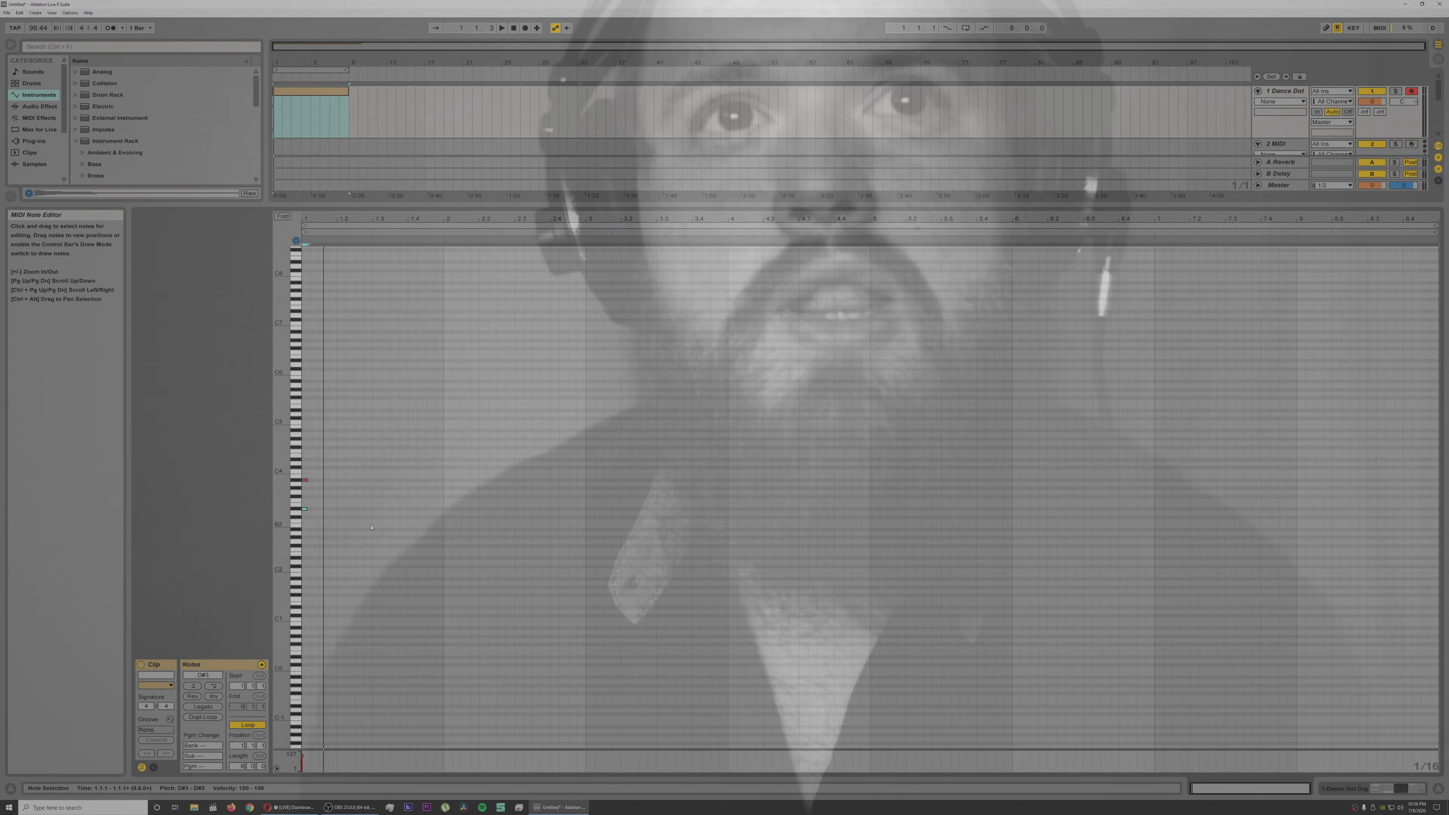
drag(341, 221, 341, 299)
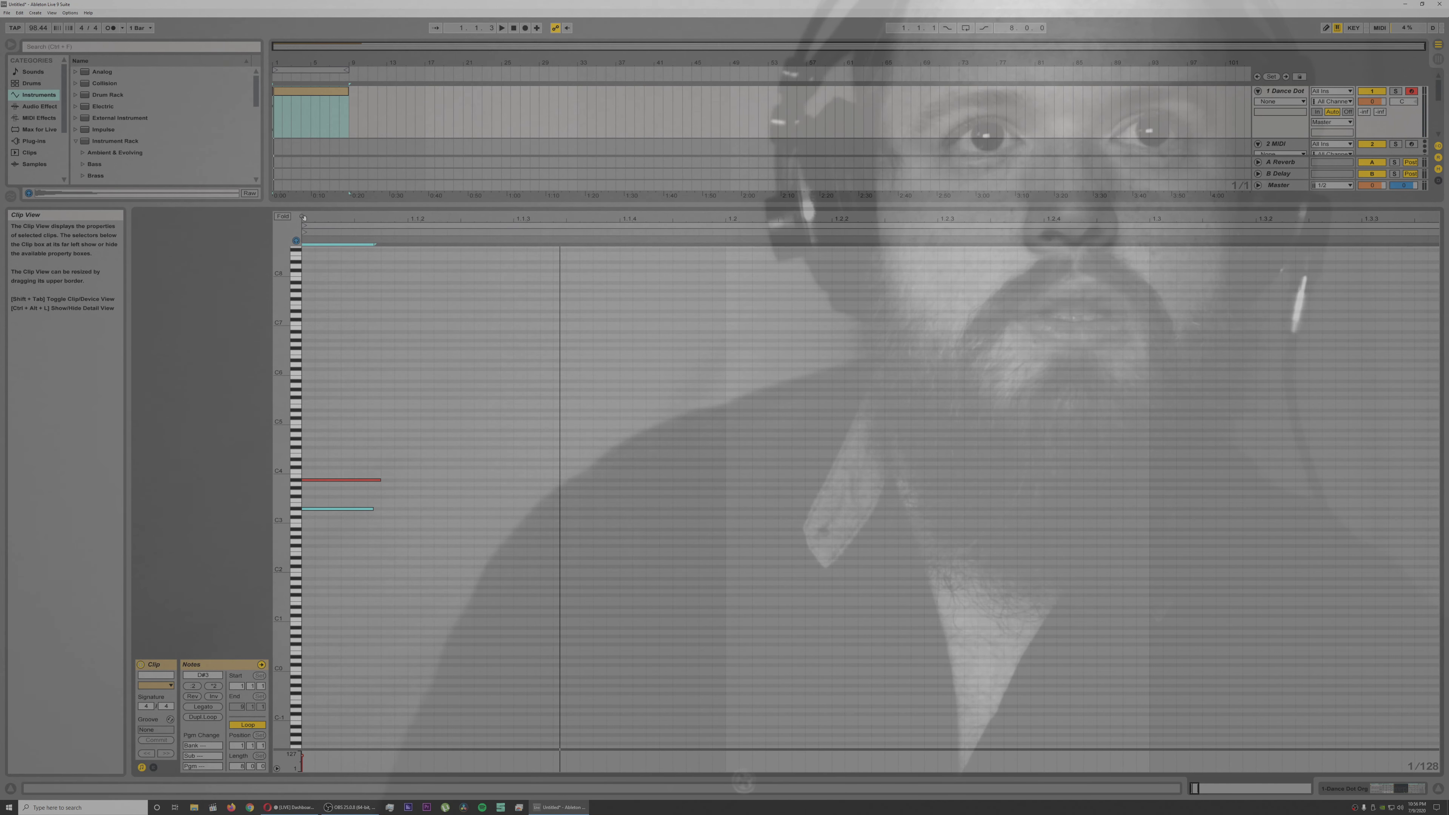
shift+click(373, 509)
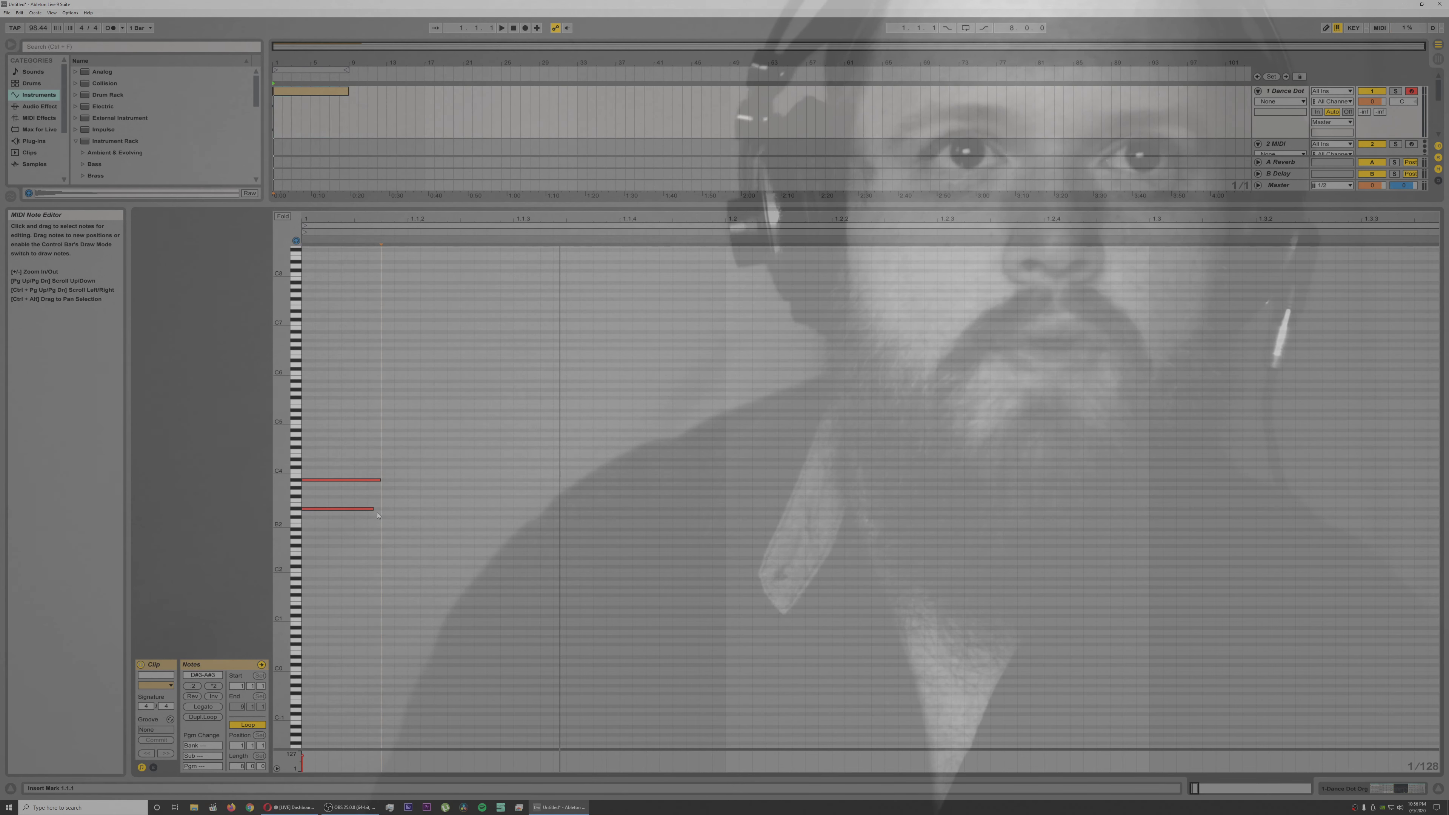
drag(373, 509, 381, 509)
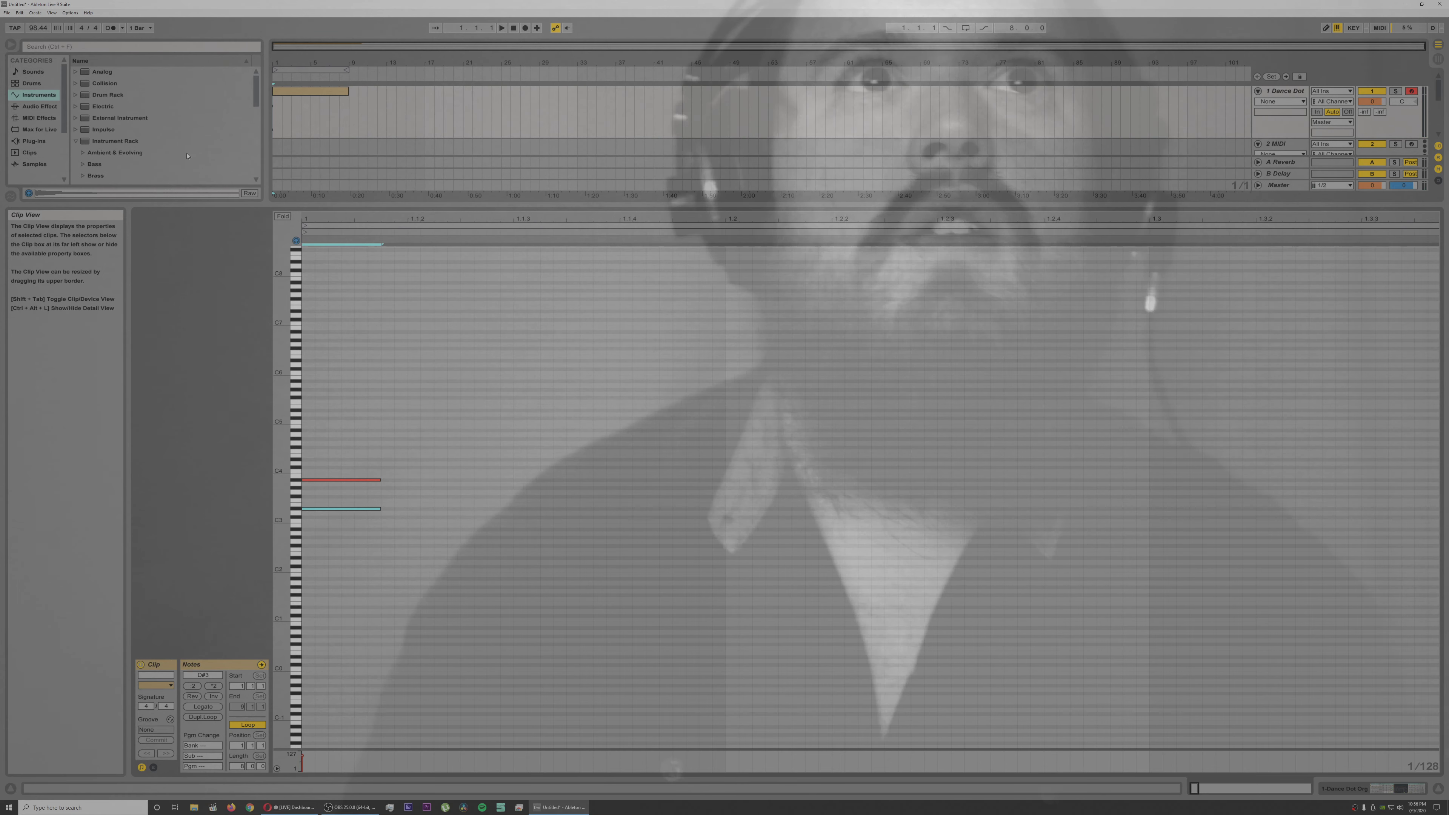
Step: Set the song tempo to 100 BPM, turn on the metronome and play the clip
click(76, 141)
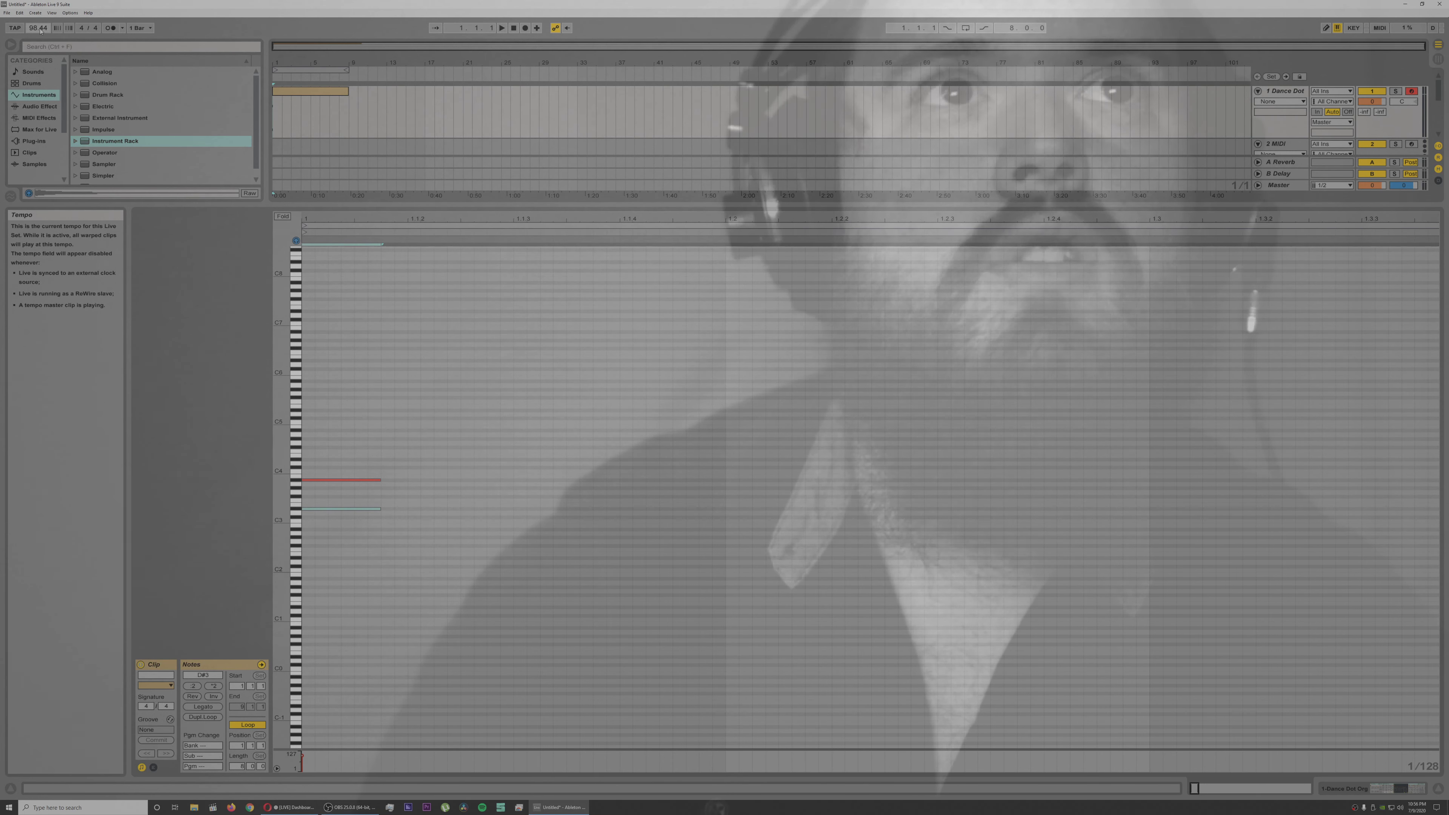
key(Return)
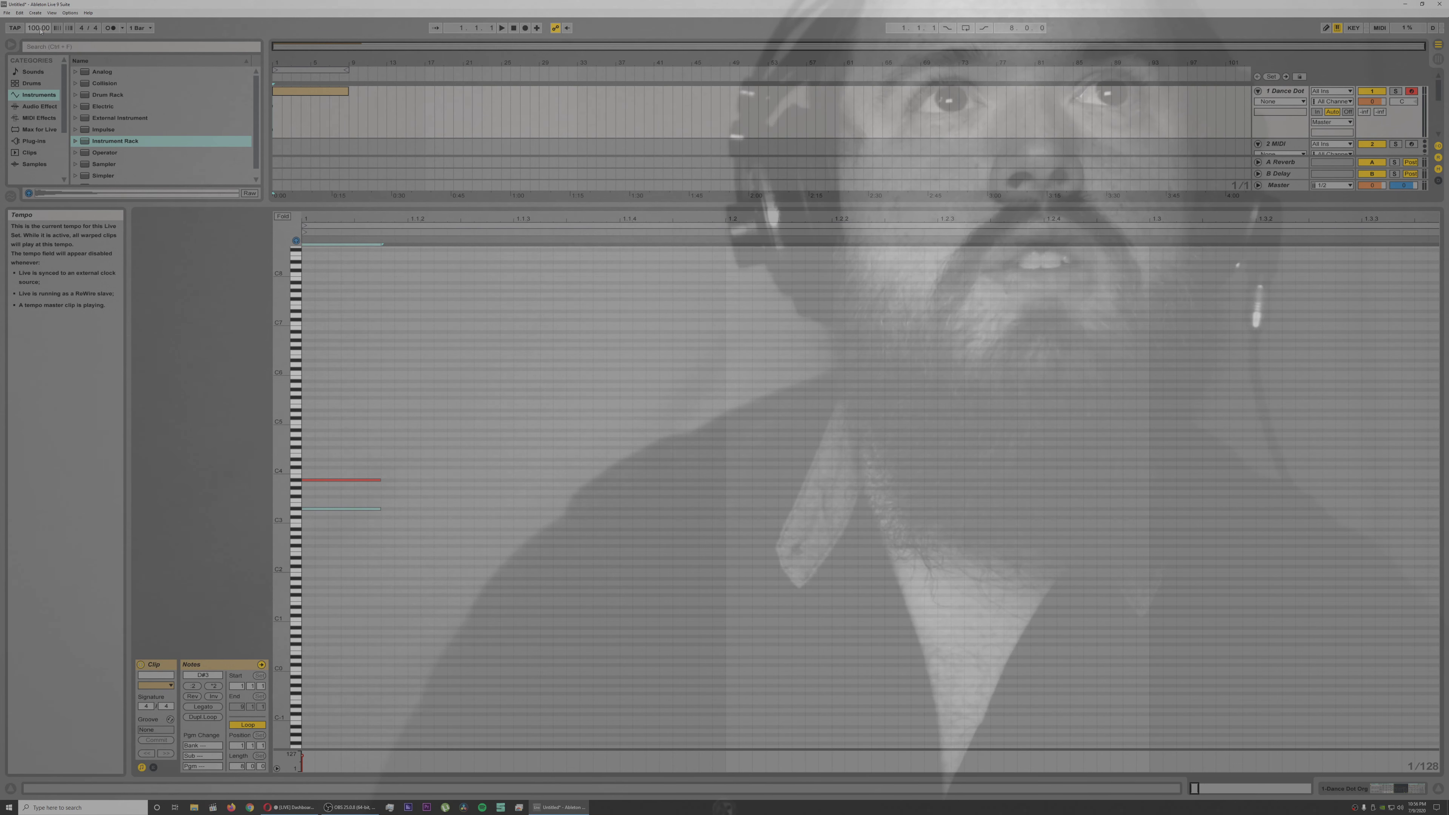
click(110, 28)
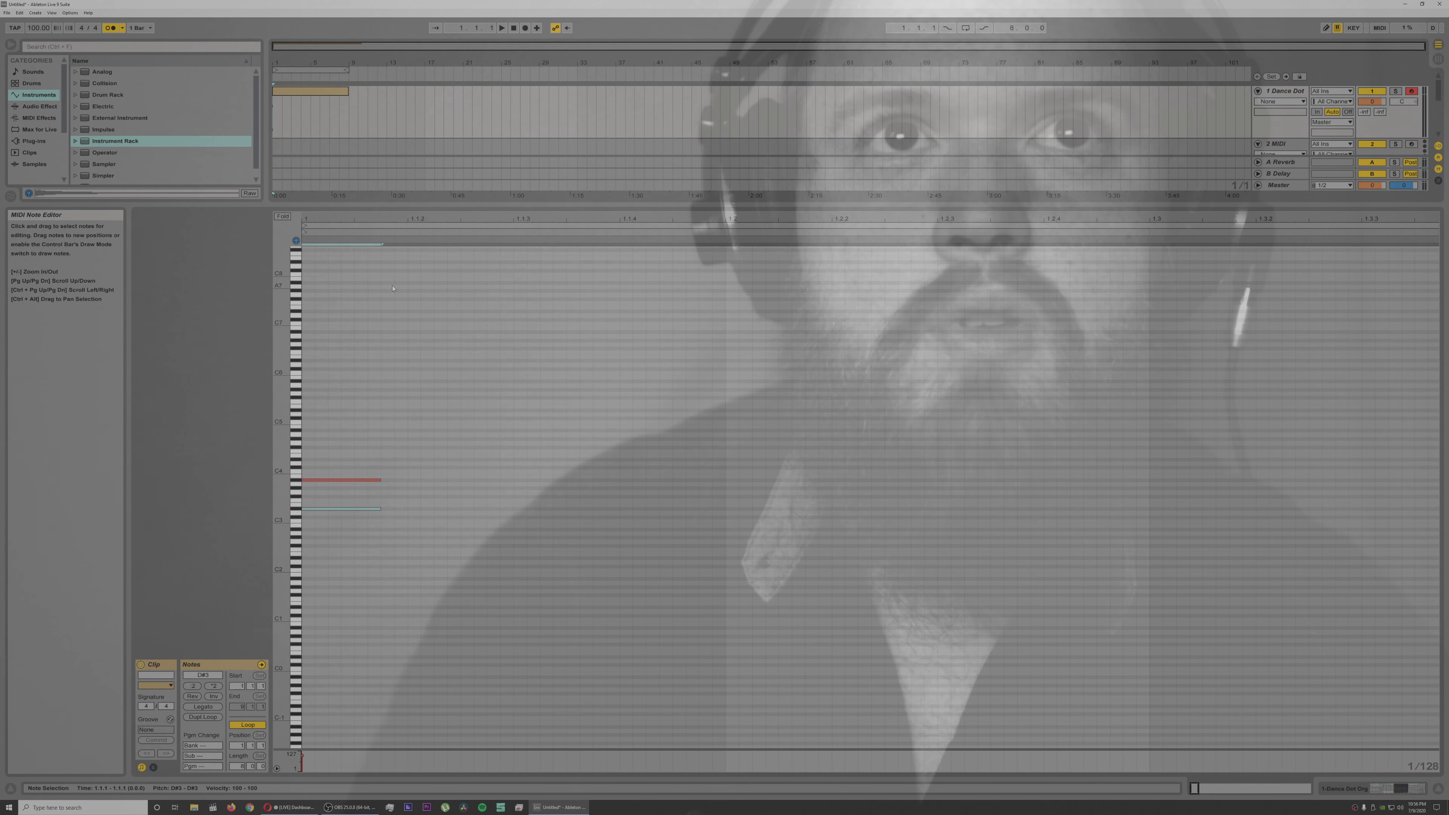
key(space)
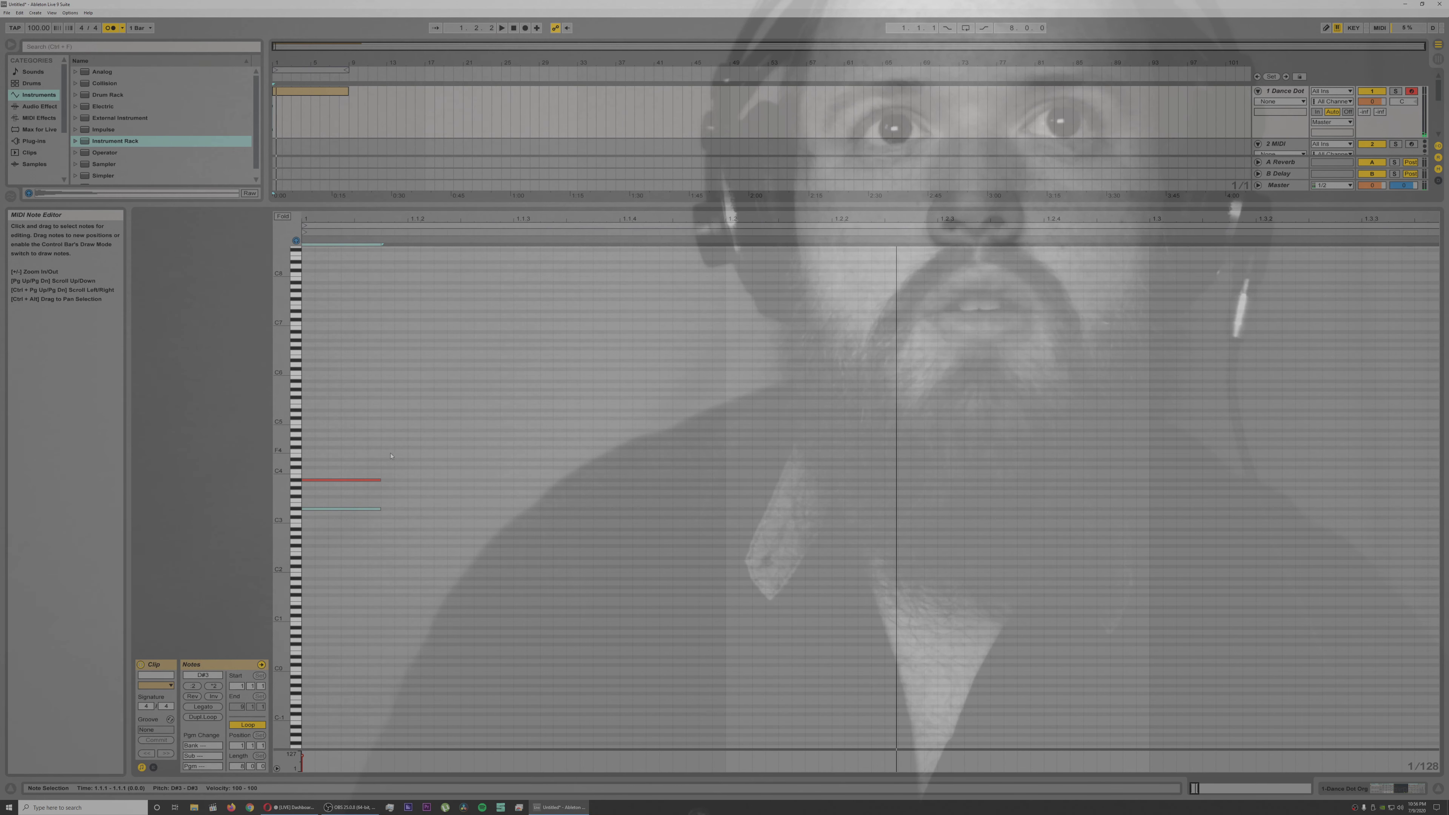
Step: Shorten the D#3 and A#3 notes to half their length and duplicate the pair three times, leaving a wider gap before the fourth chord
drag(375, 450, 347, 536)
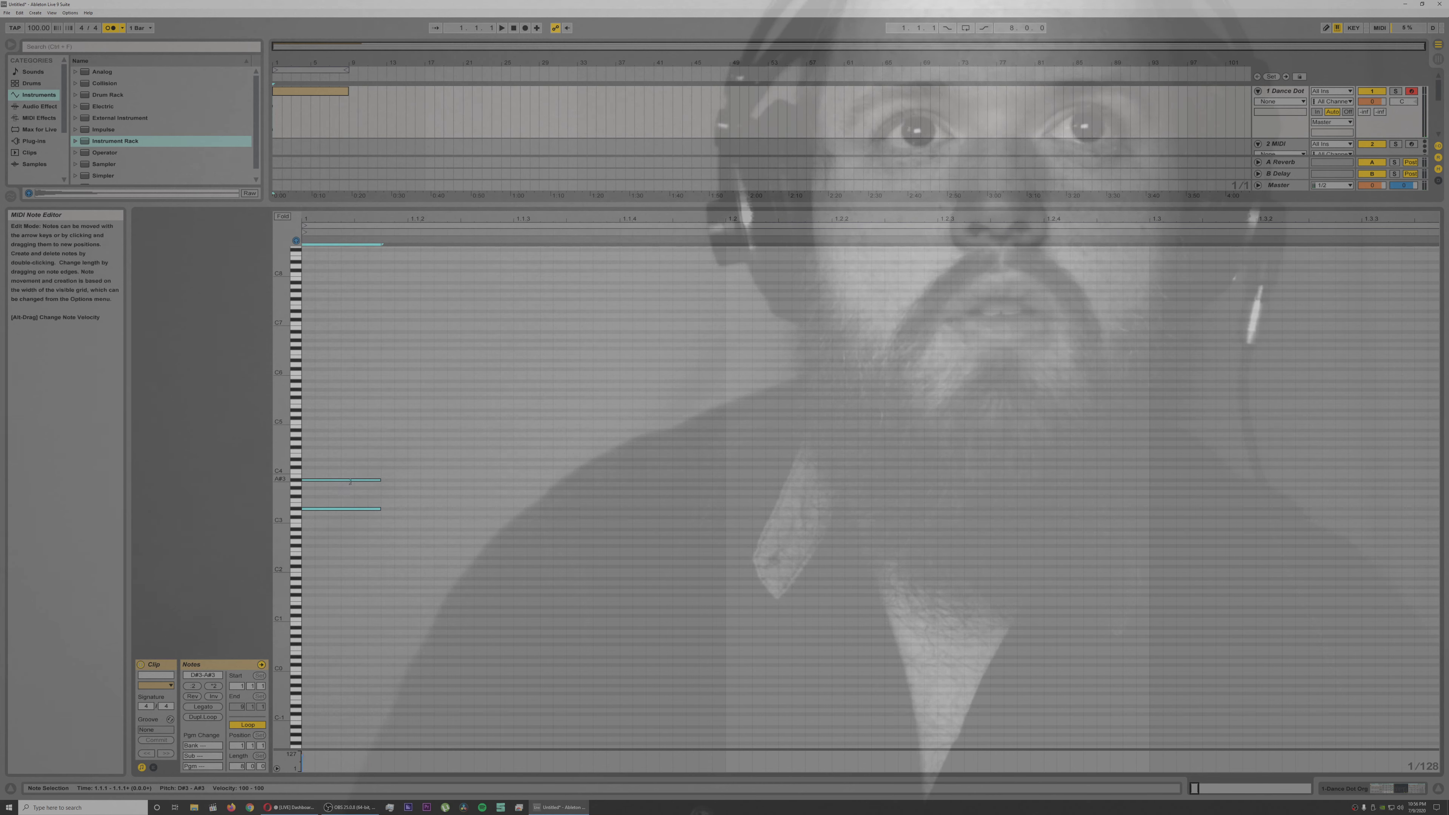
key(shift+Left)
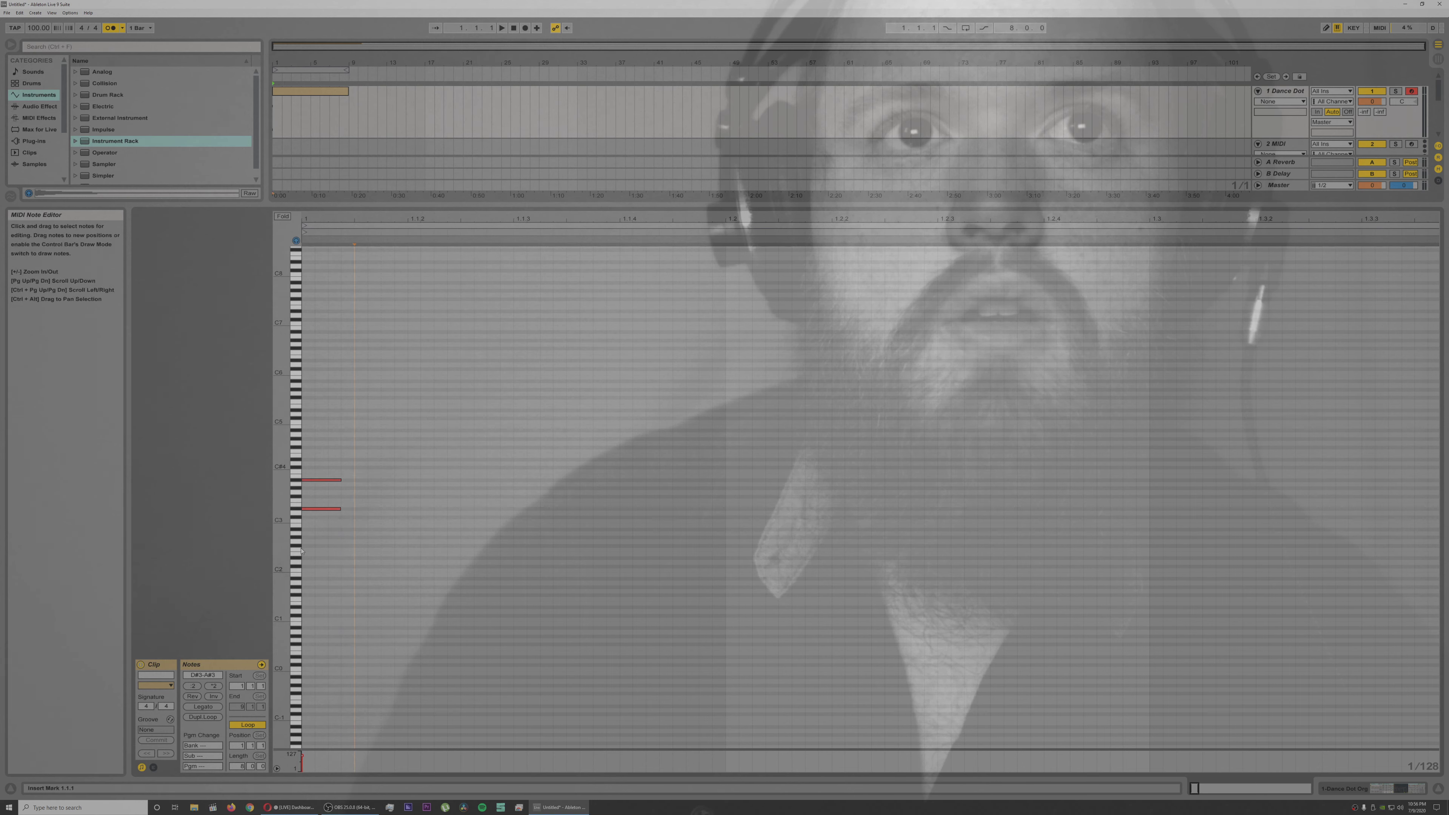
key(ctrl+d)
key(space)
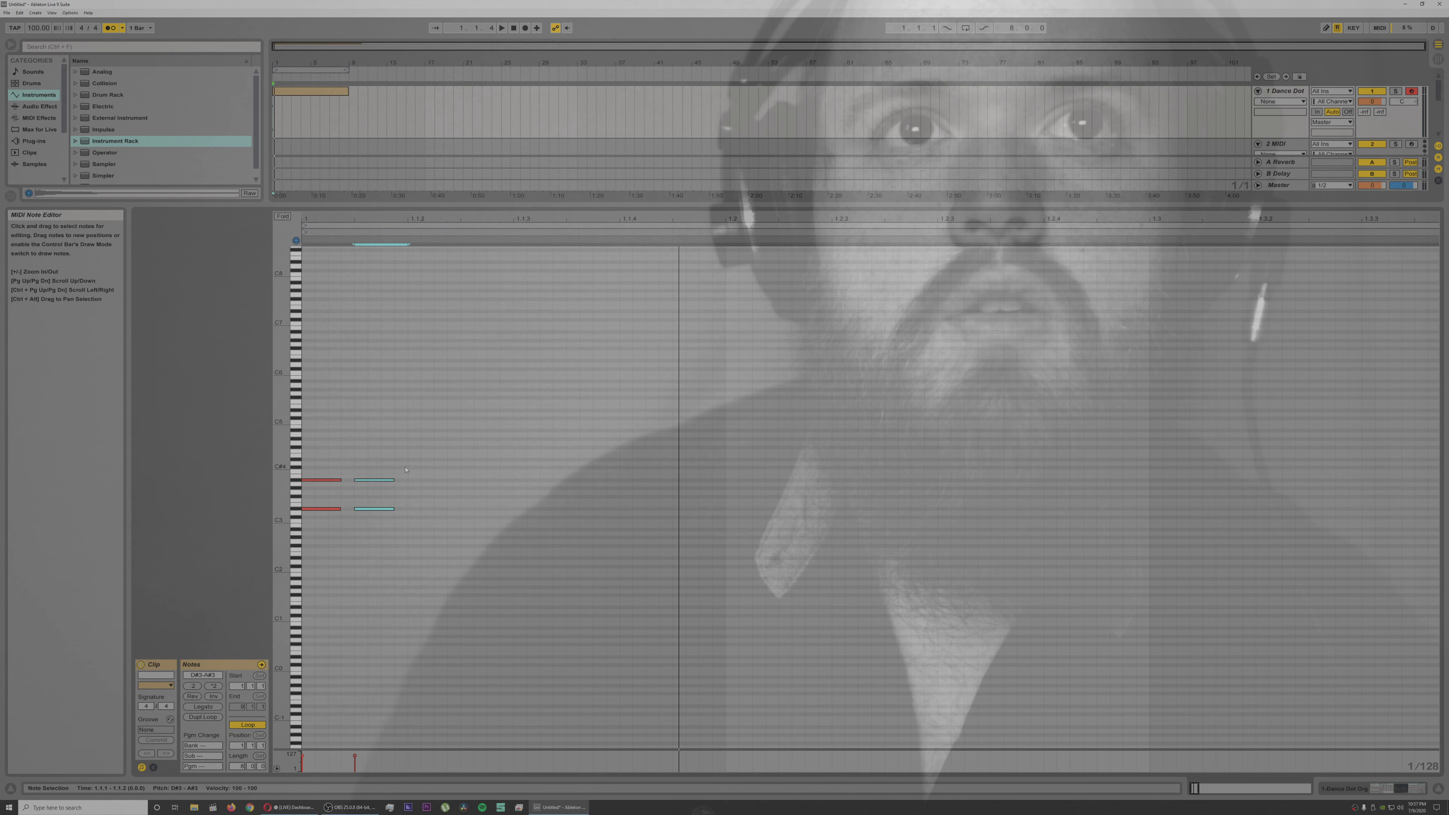
drag(405, 463, 365, 529)
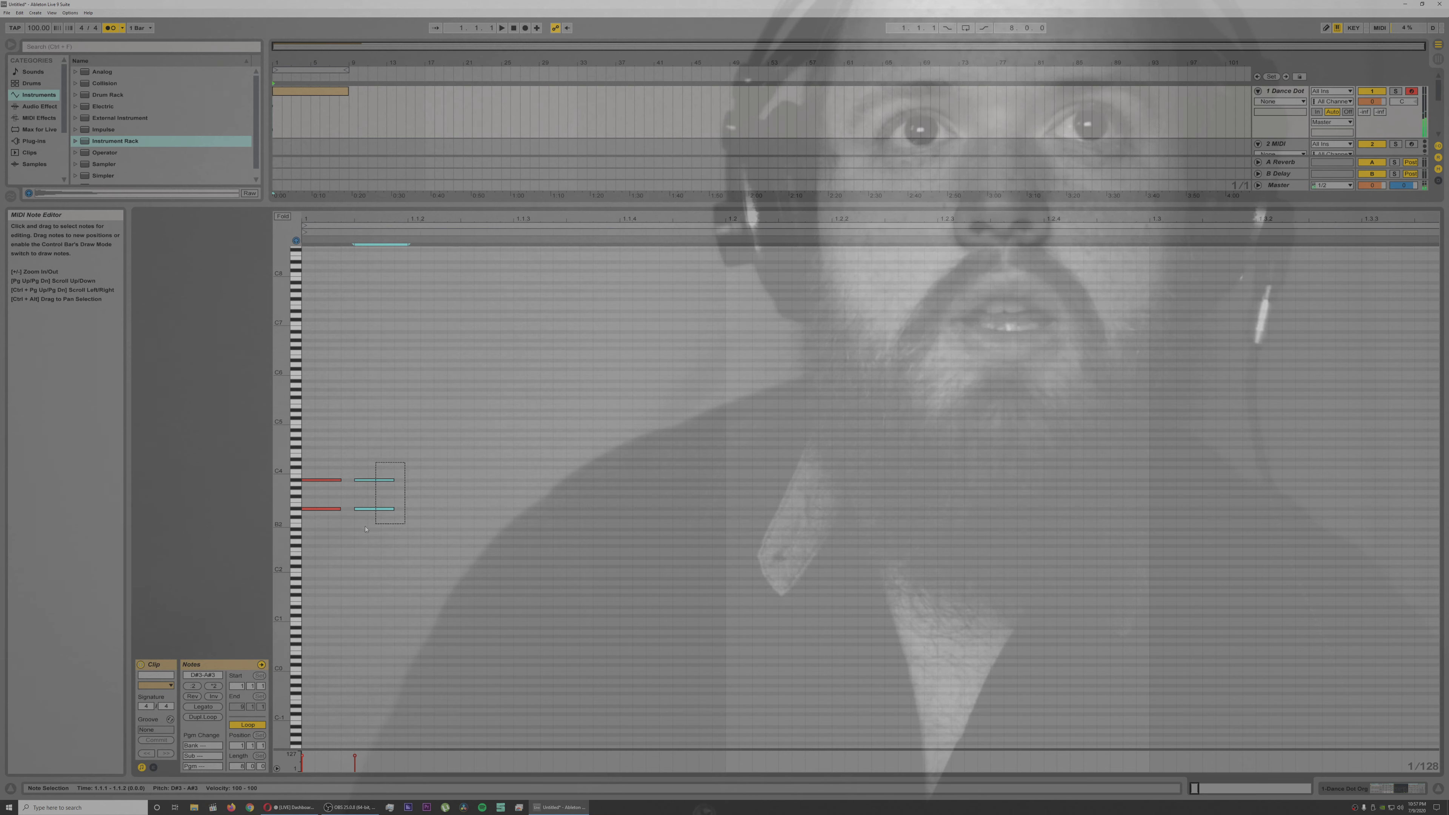
key(ctrl+d)
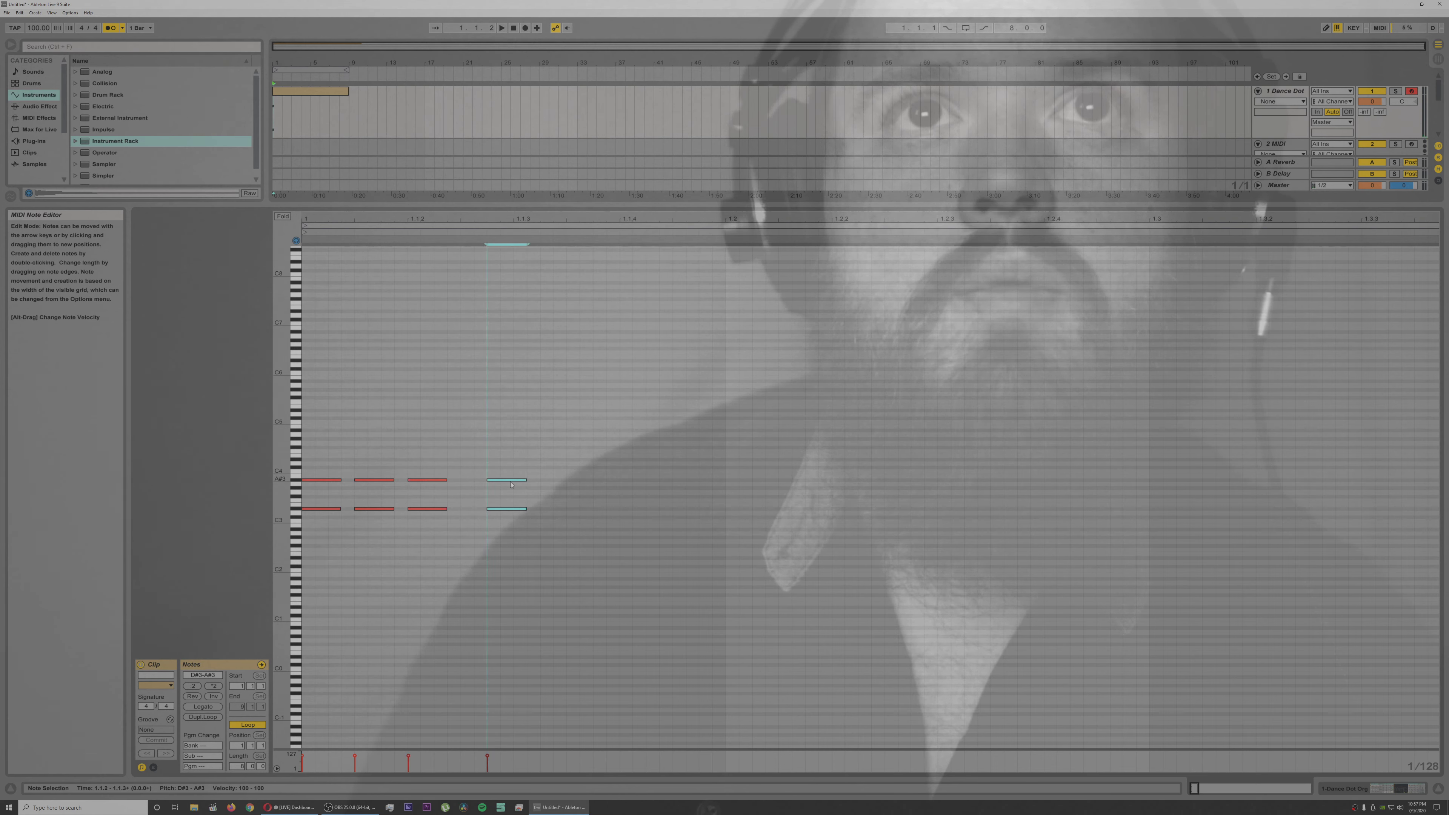
key(space)
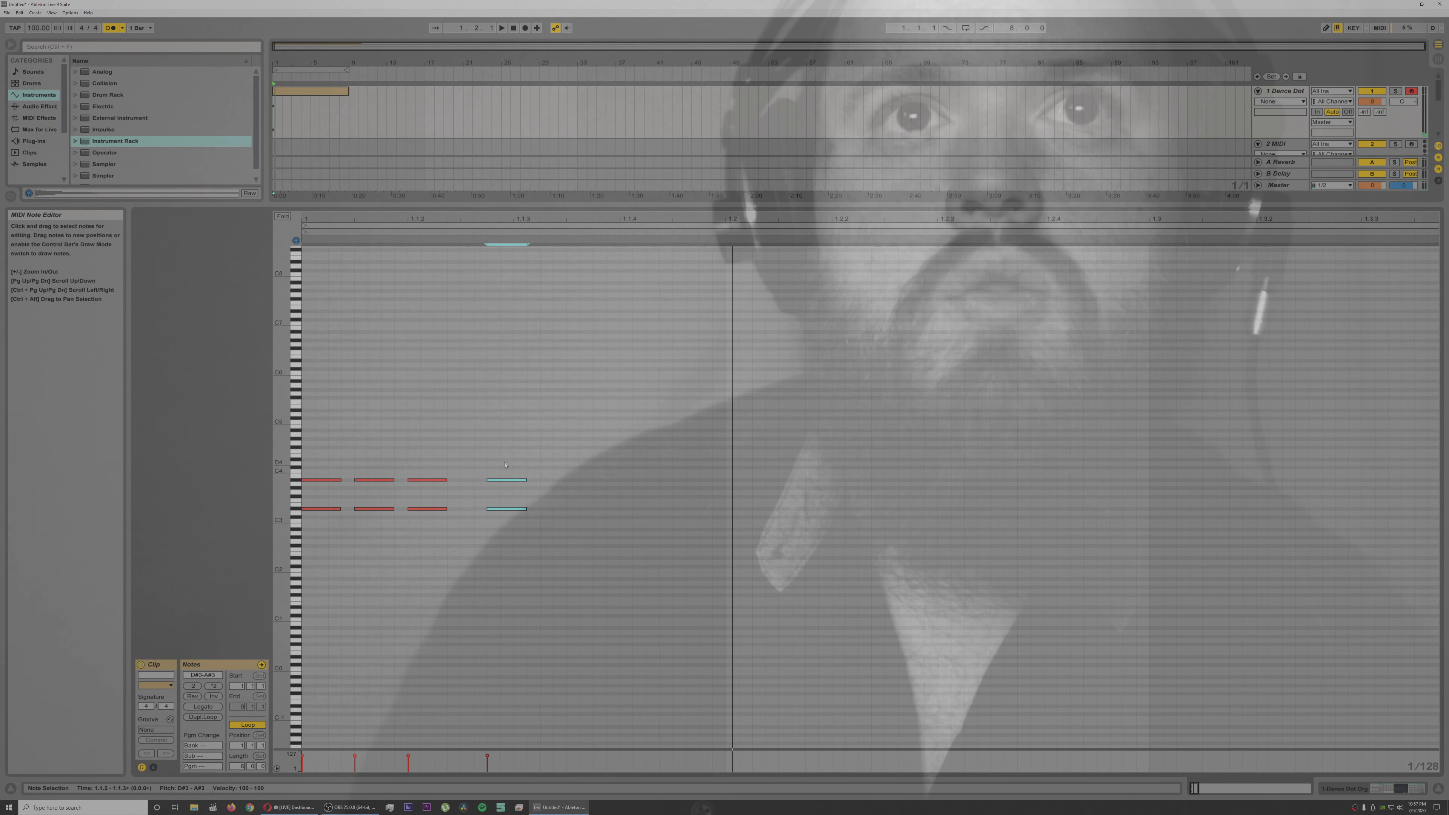
Step: Stretch all four chords to double length and spacing, and shift the fourth chord to start shortly before 1.2
drag(521, 449, 336, 551)
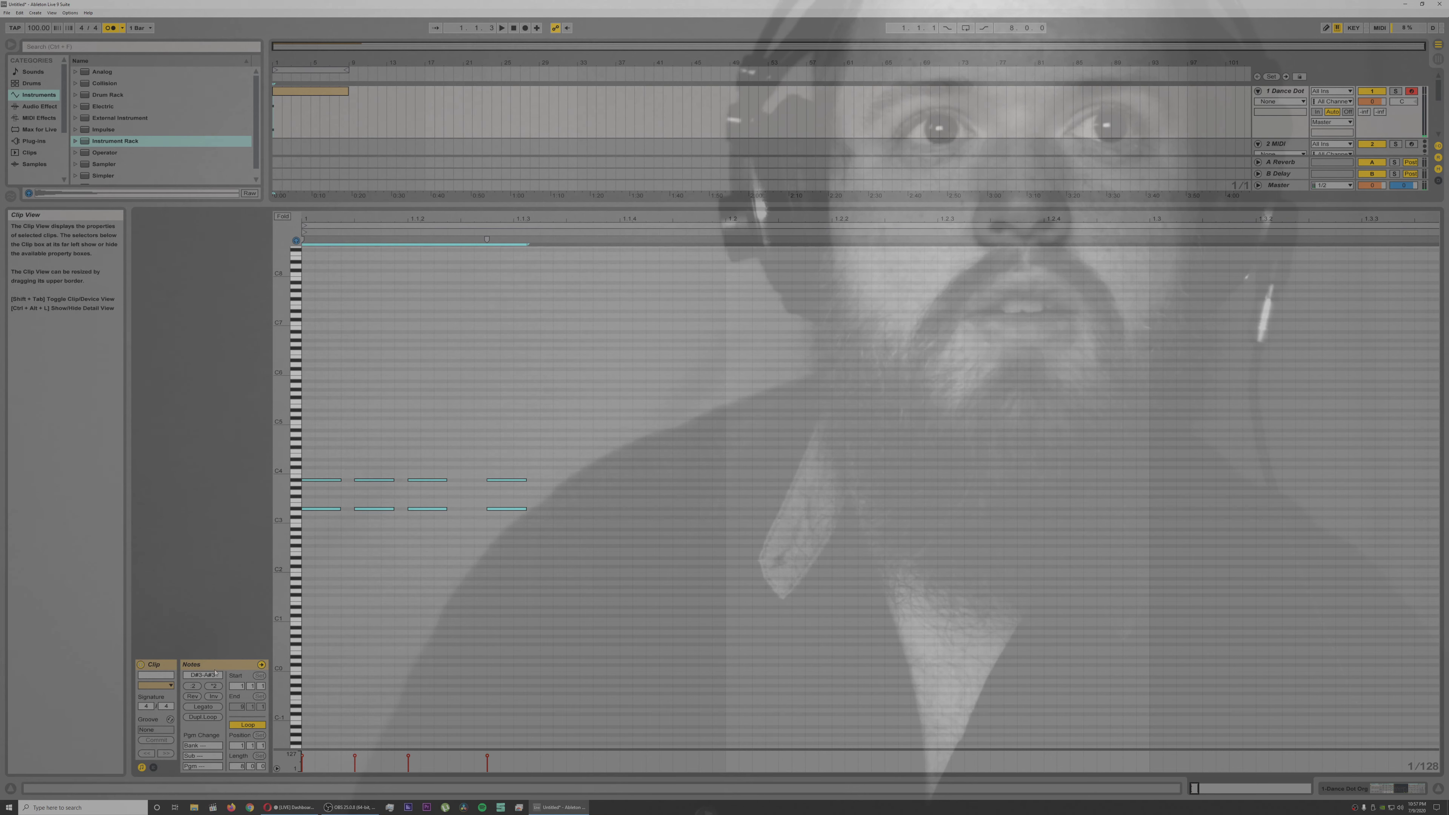
click(372, 392)
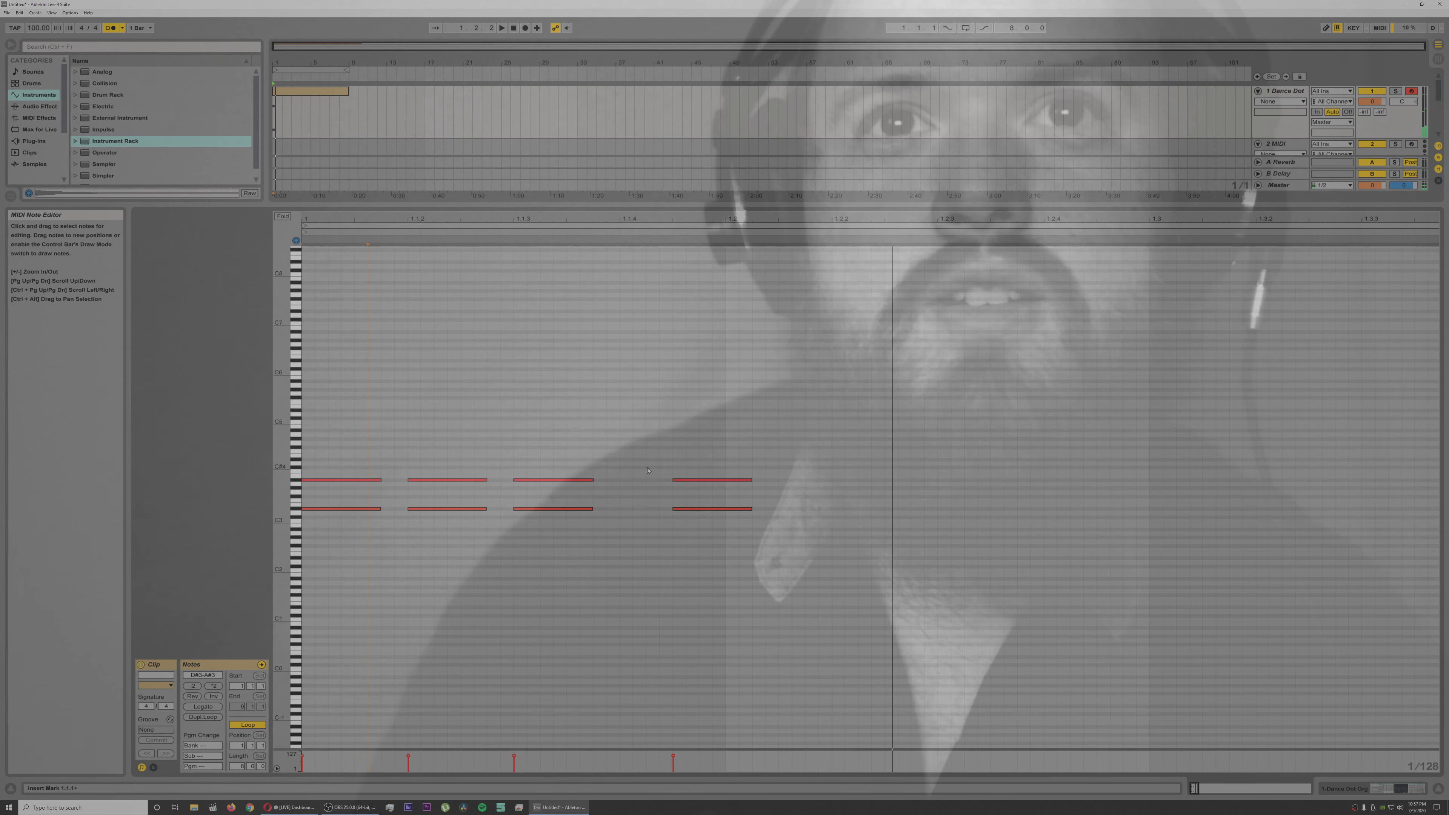
drag(665, 448, 663, 510)
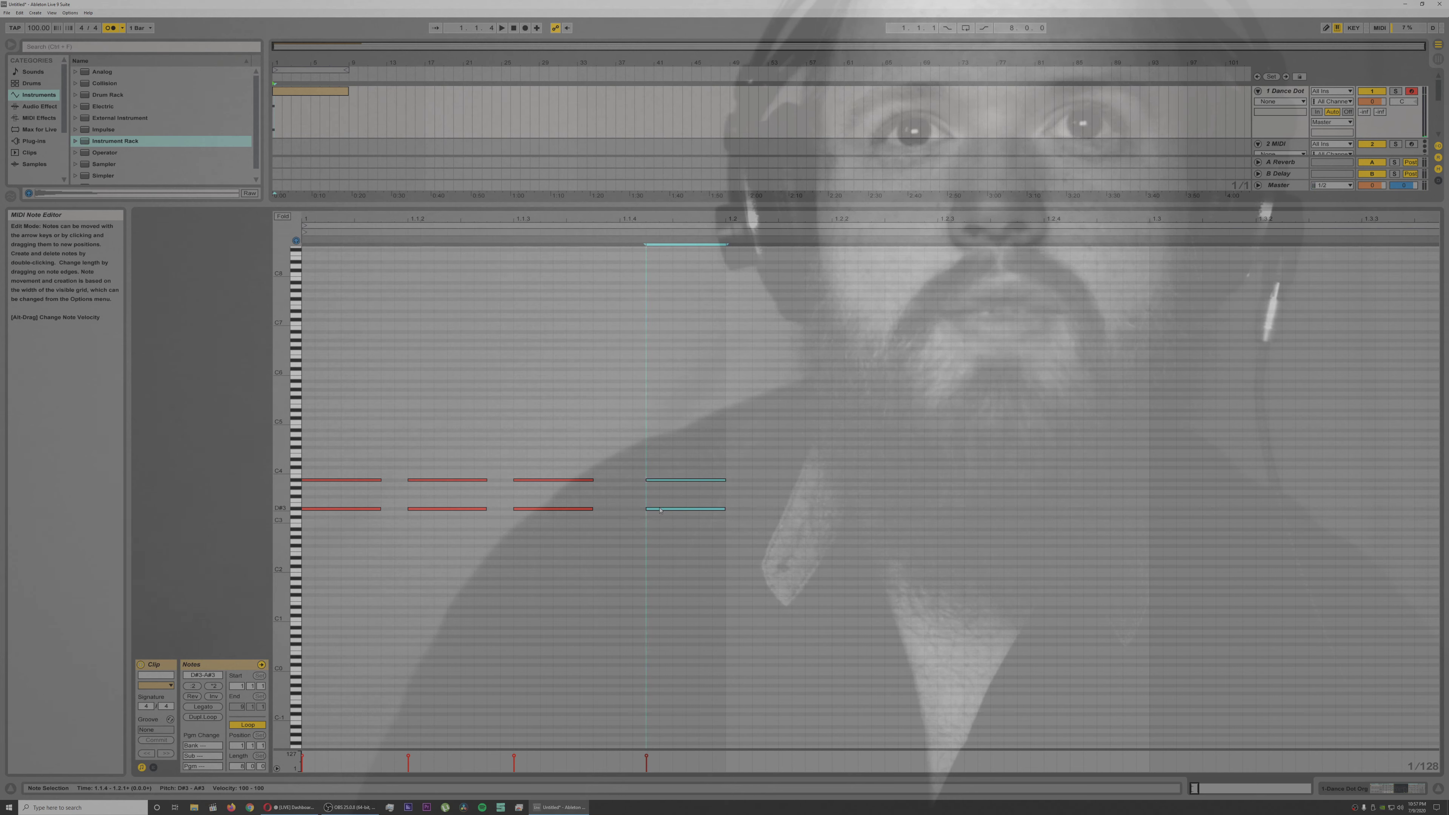
drag(694, 515, 703, 514)
key(space)
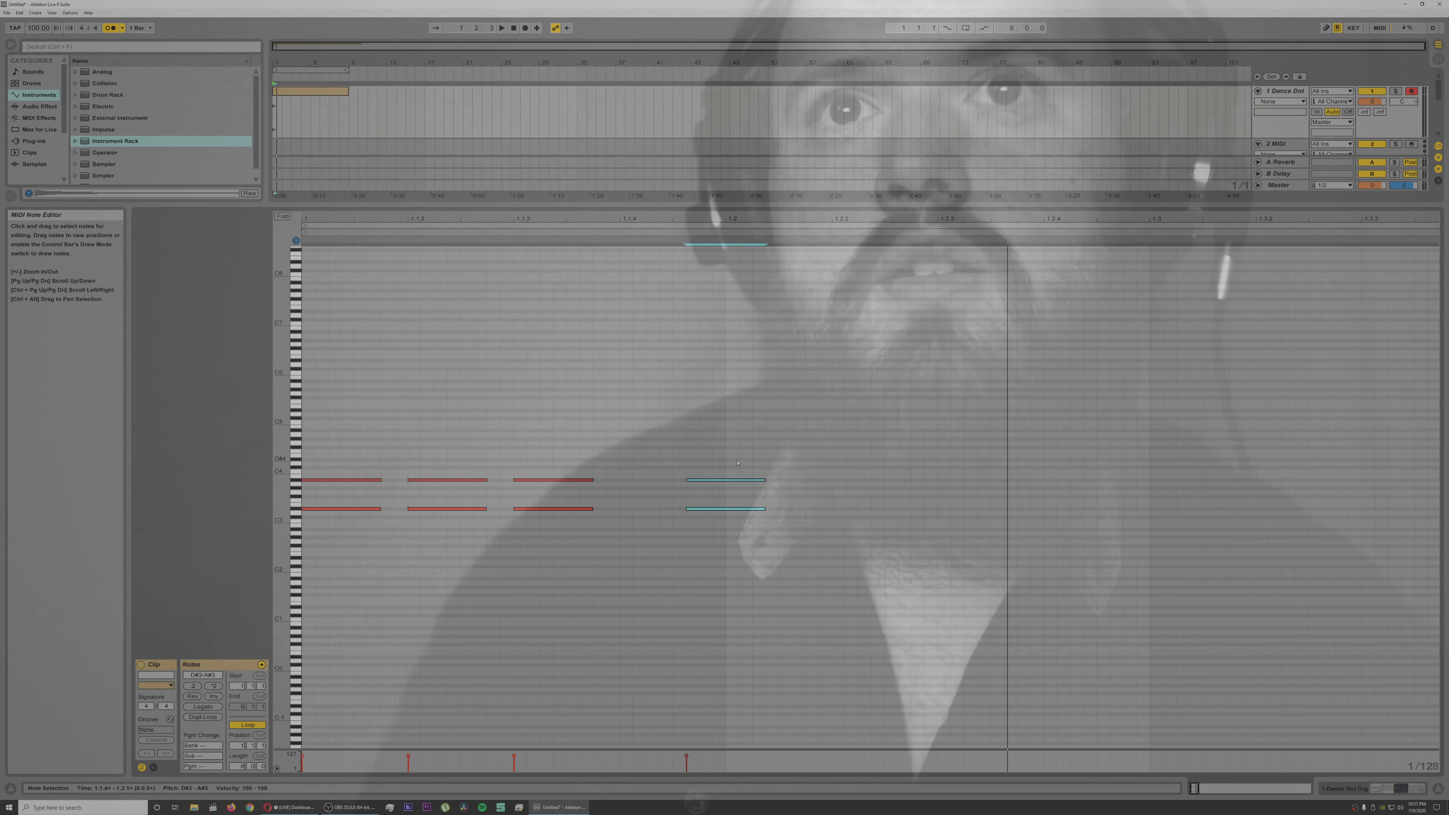
Step: Add a fifth D#3 and A#3 chord halfway between 1.2.2 and 1.2.3, checking its timing by playback
drag(860, 481, 864, 481)
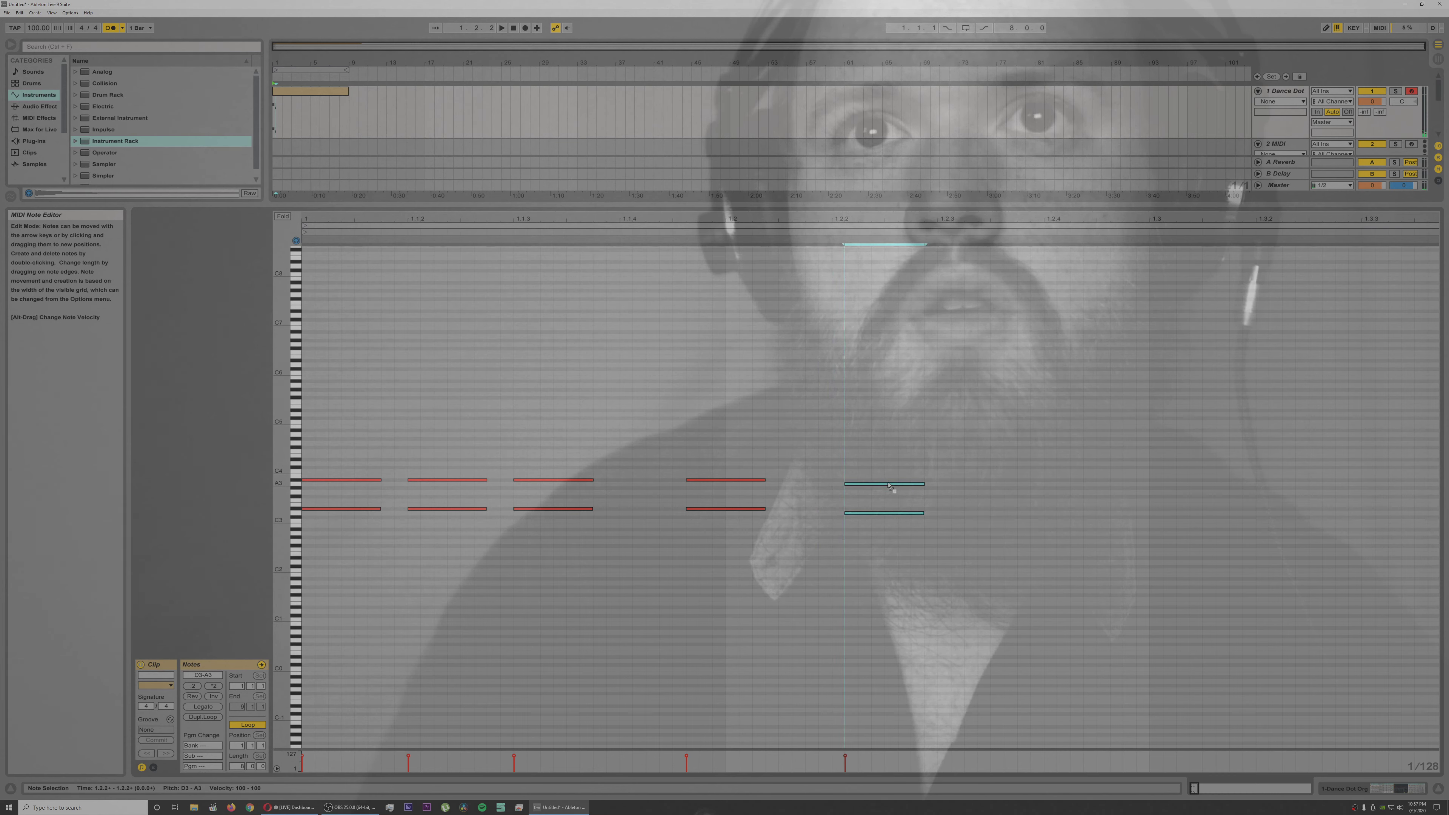
key(space)
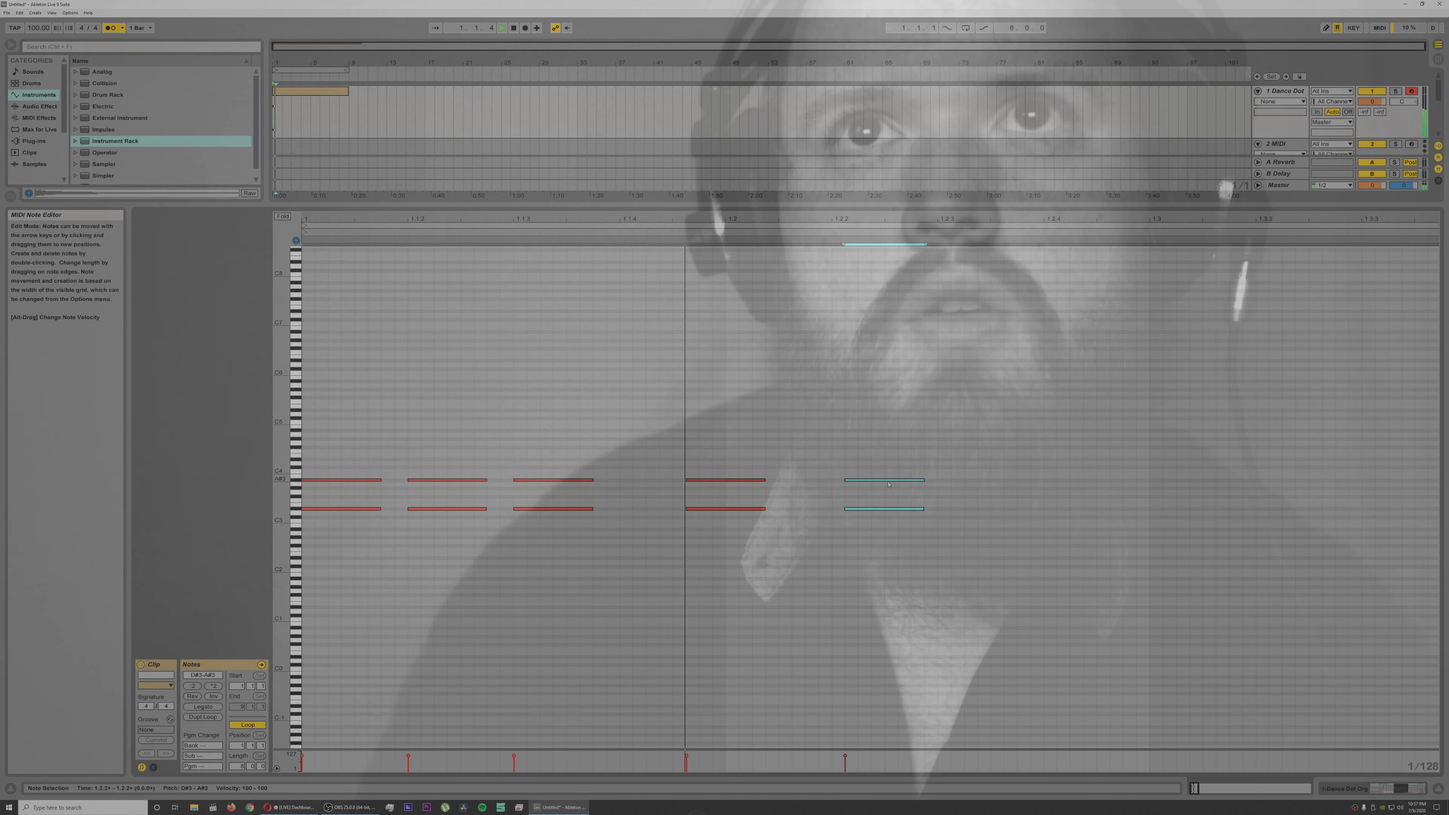
key(Left)
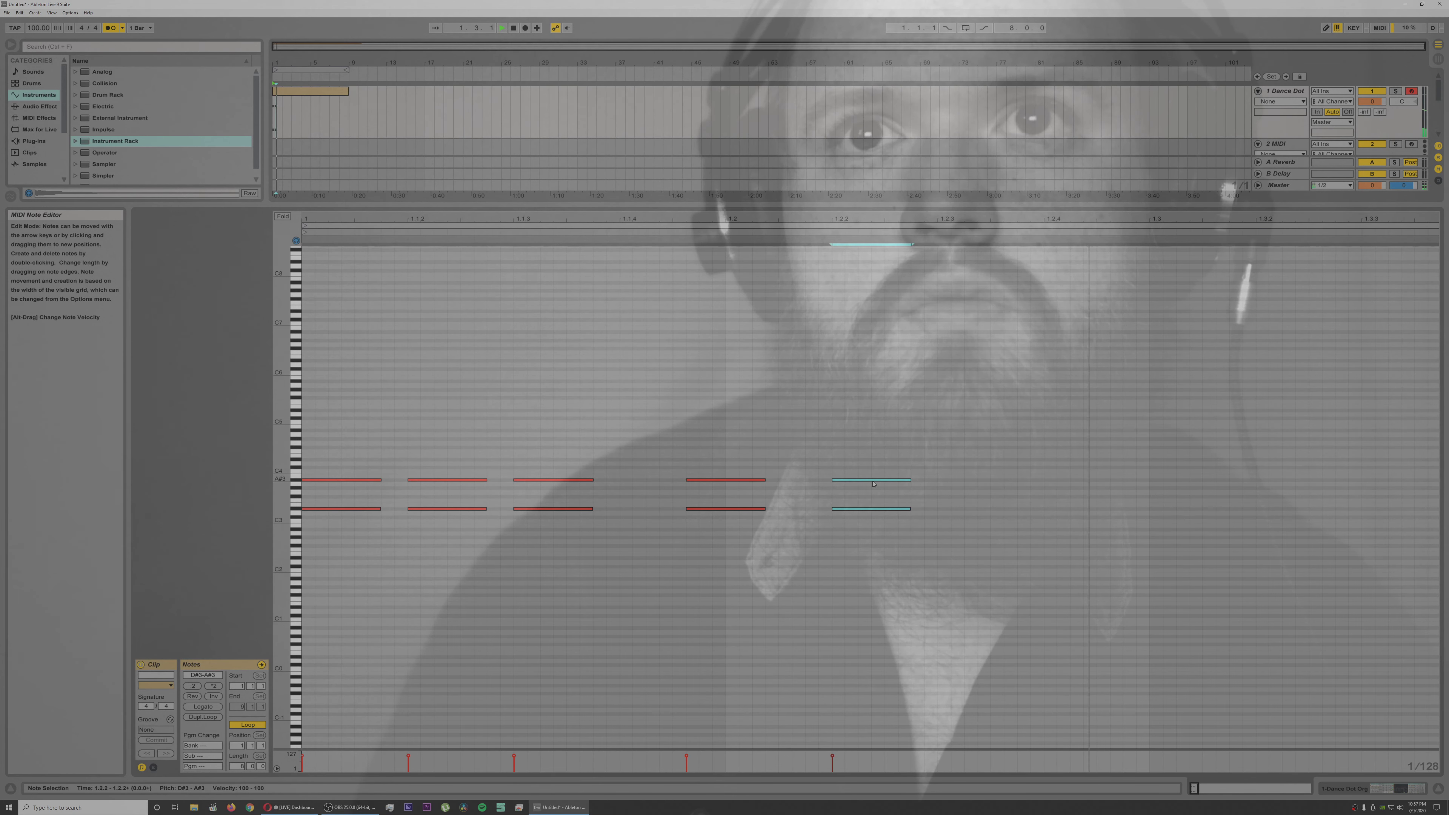
key(space)
drag(873, 484, 931, 481)
key(space)
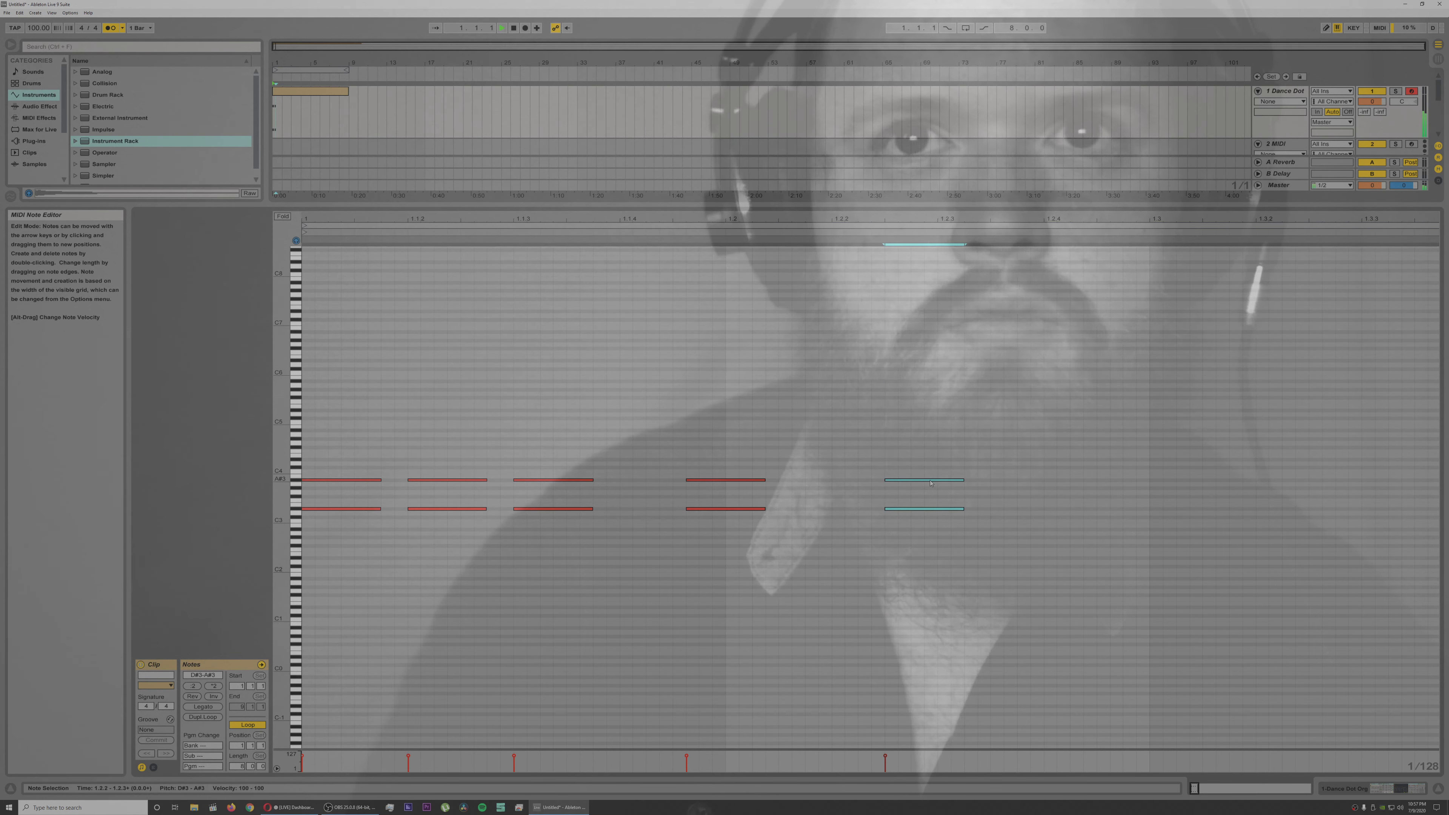
key(space)
Step: Move the fourth chord to start at 1.2, keeping it on D#3 and A#3, and audition the rhythm
drag(778, 462, 734, 524)
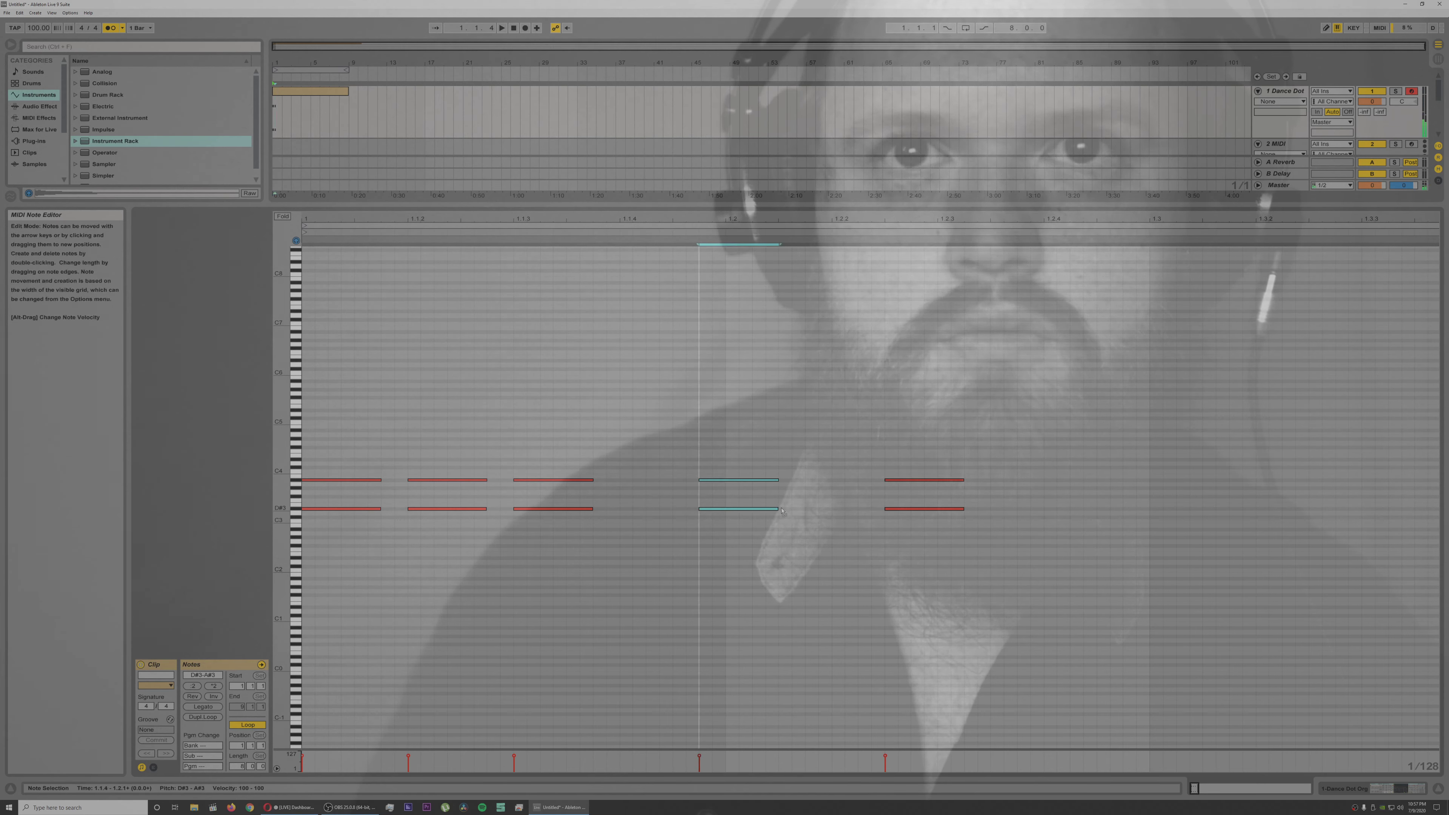
key(Right)
key(Right)
key(Down)
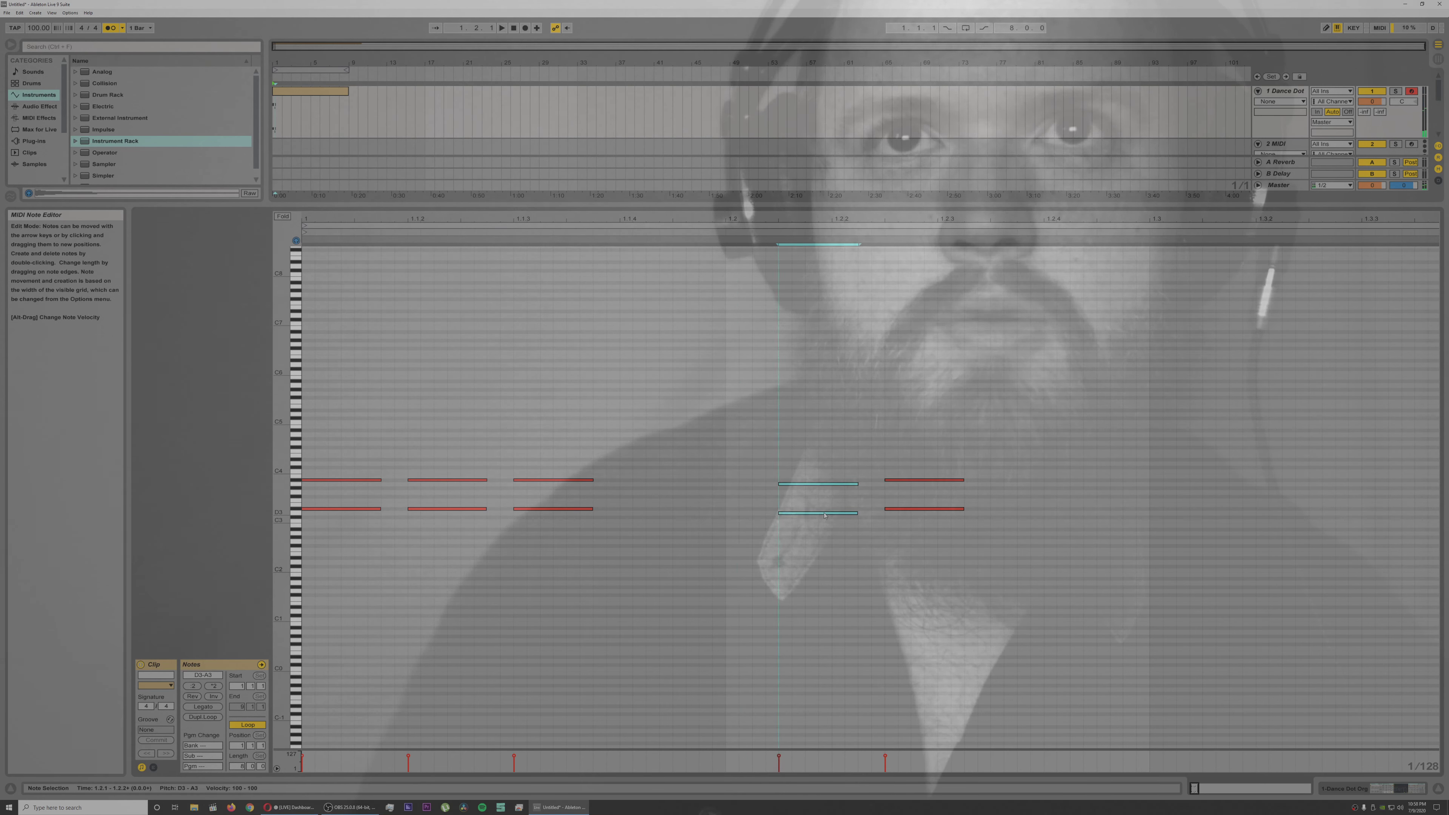
key(space)
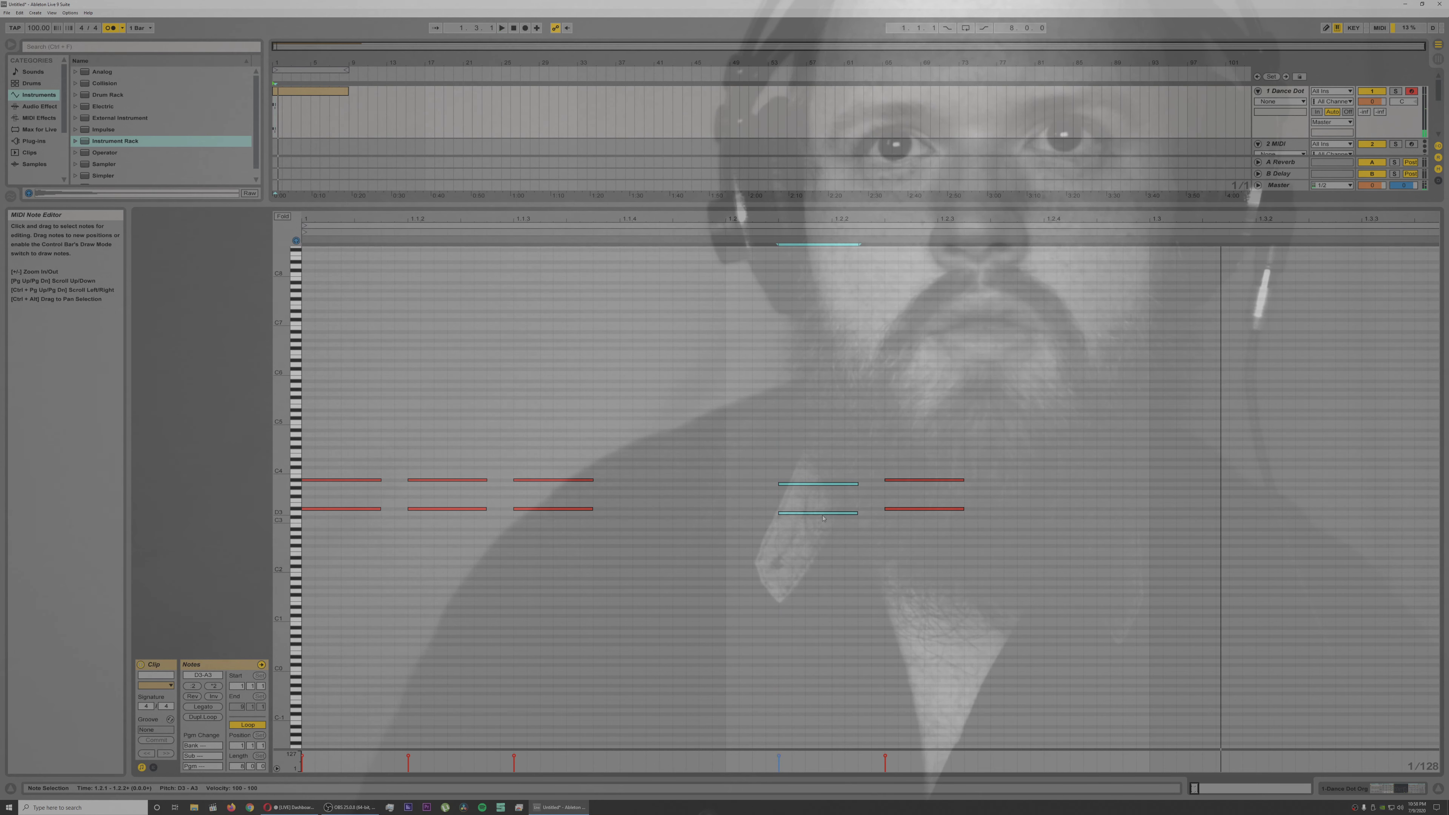
key(Left)
key(Up)
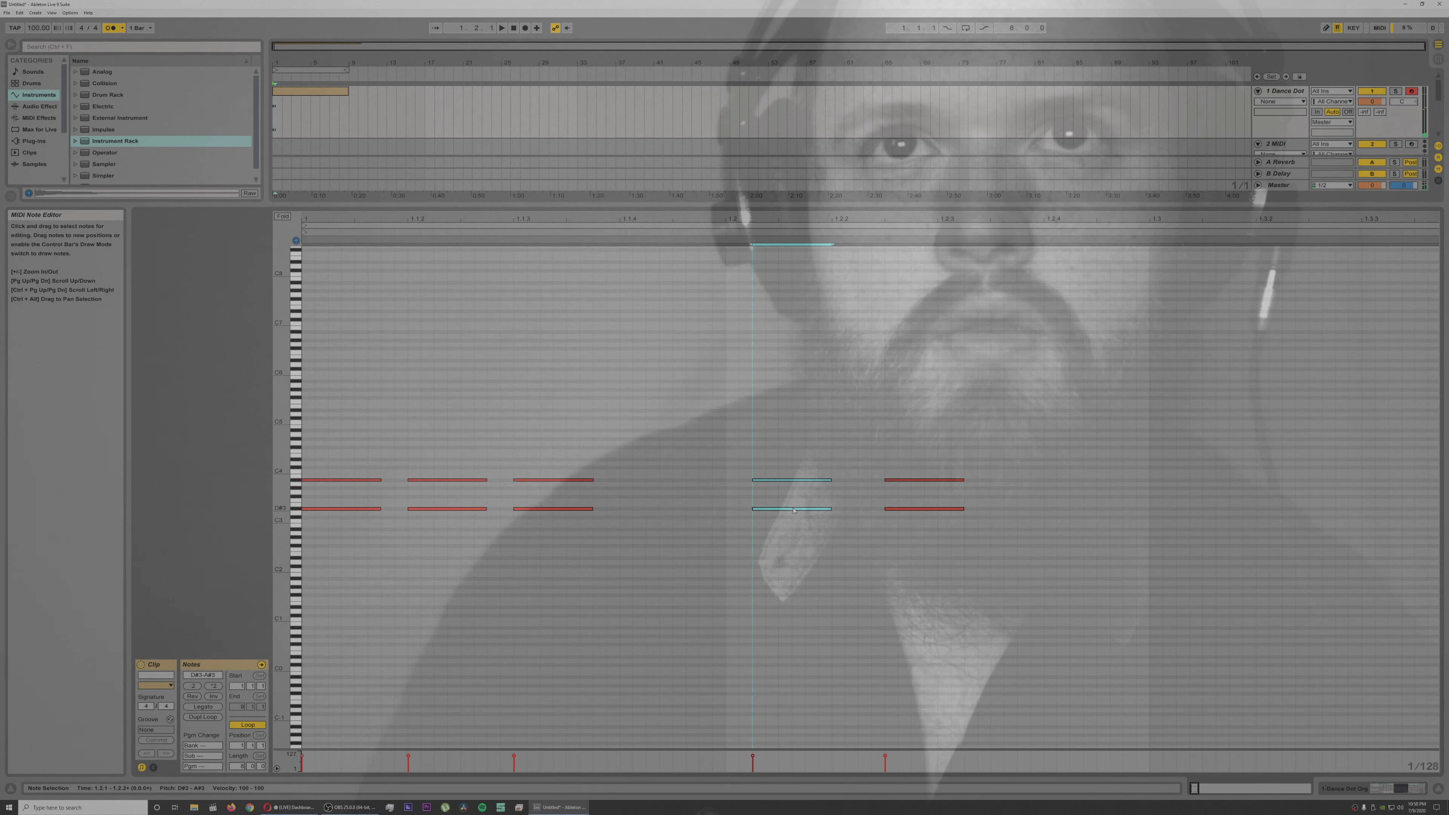
drag(782, 509, 767, 509)
key(space)
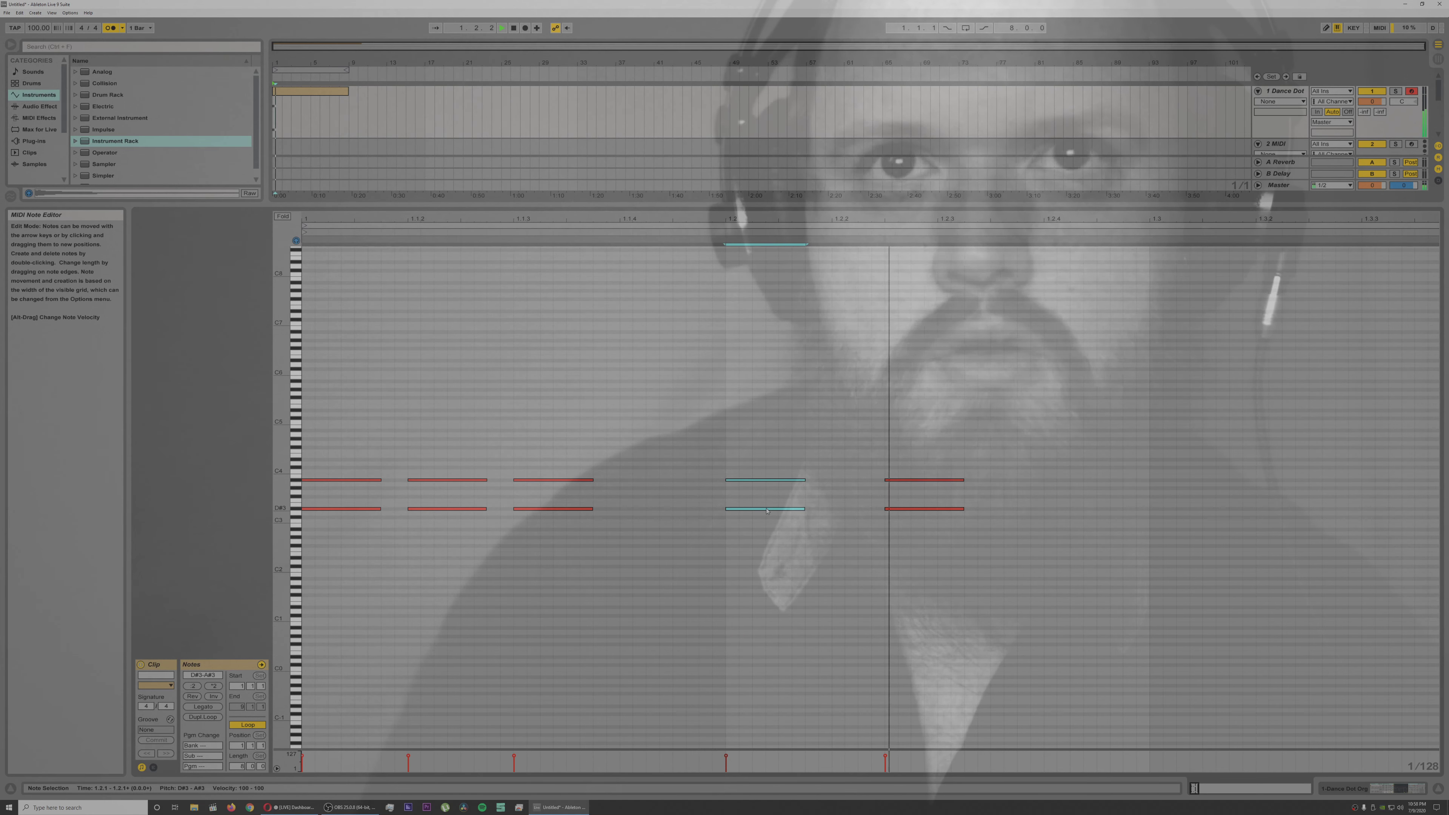
key(space)
Step: Move the fifth chord to 1.2.3 and place a sixth copy of the chord at 1.2.4, auditioning the rhythm
drag(893, 467, 917, 510)
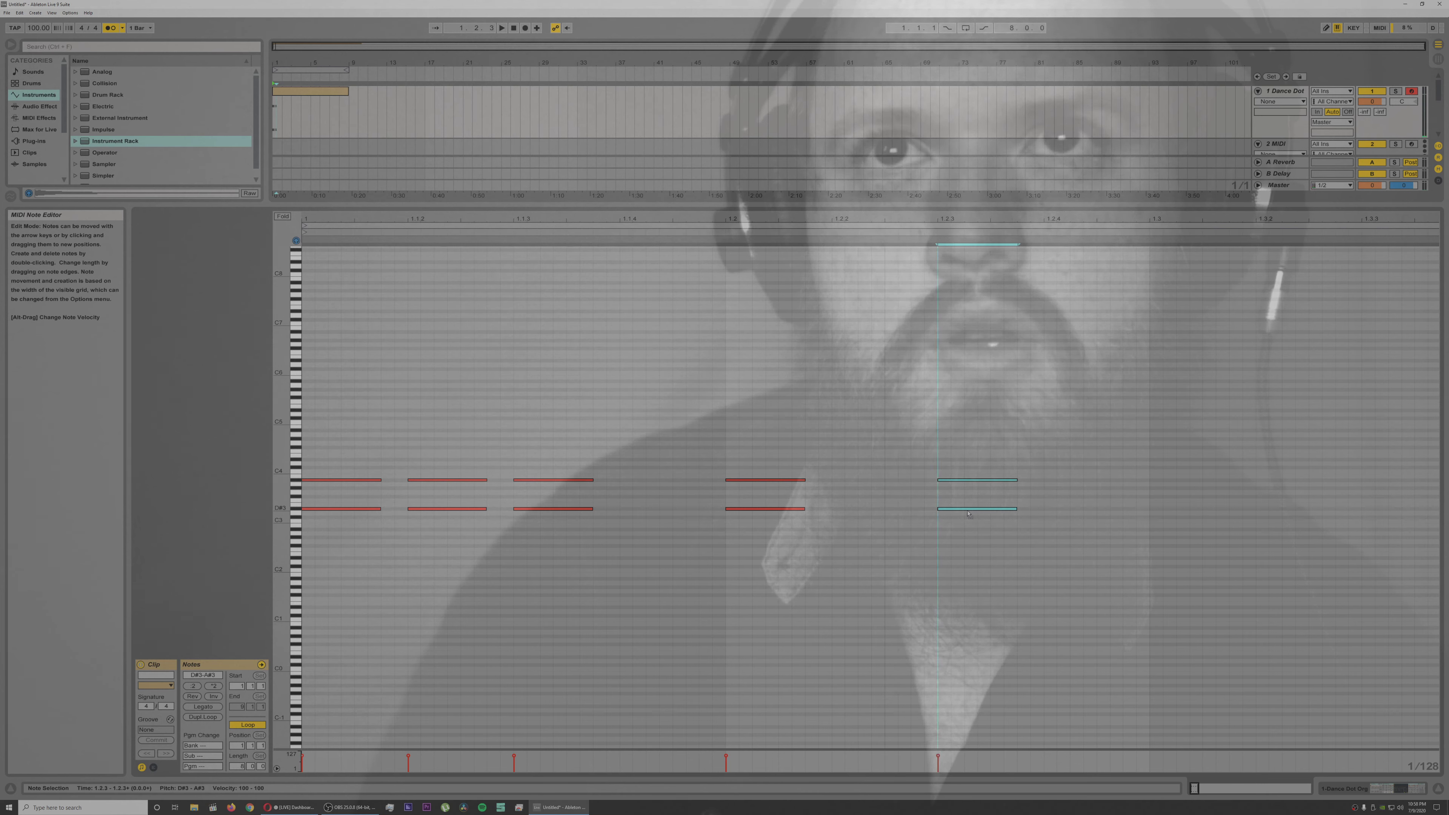
key(space)
key(space)
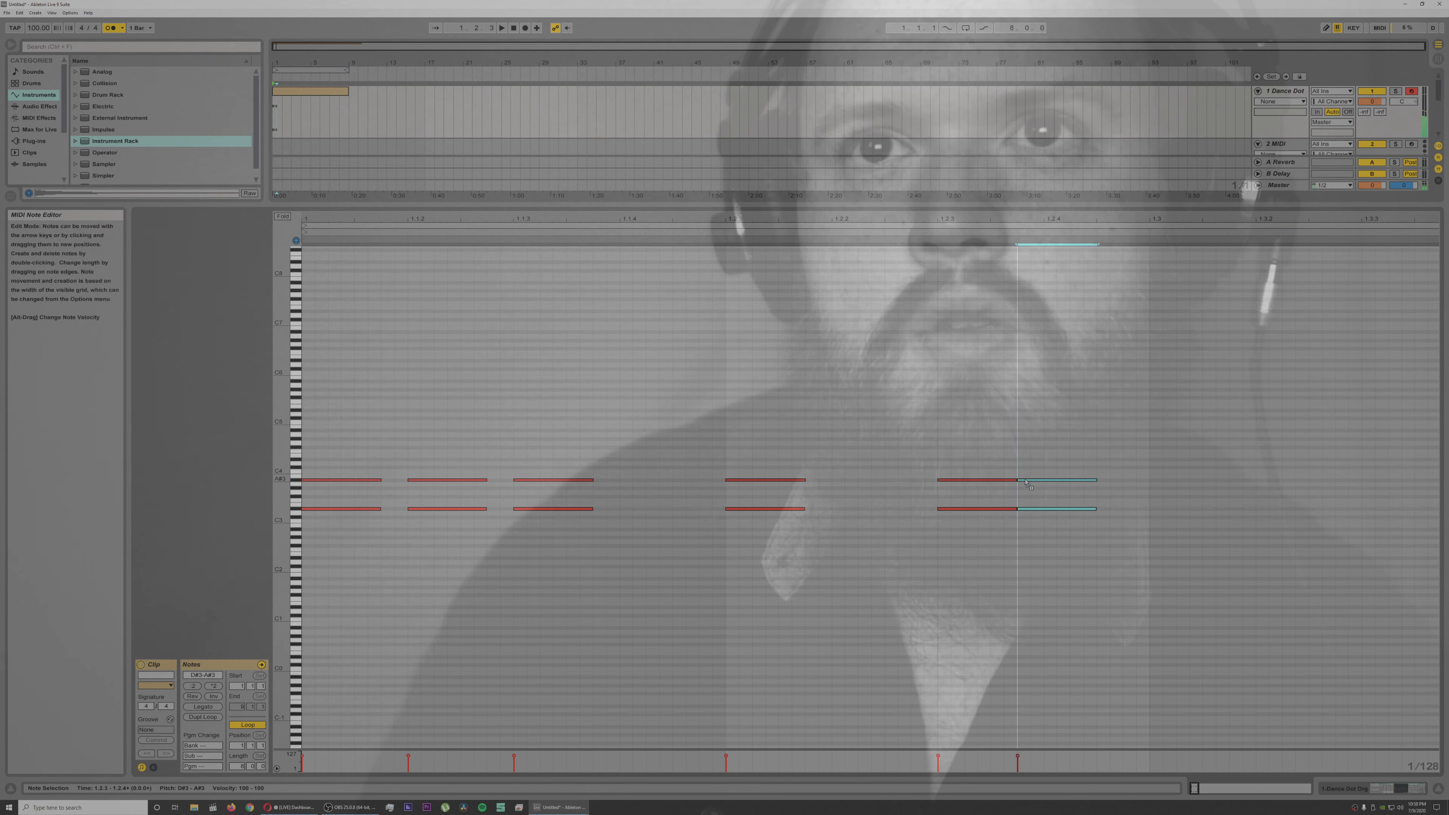
key(space)
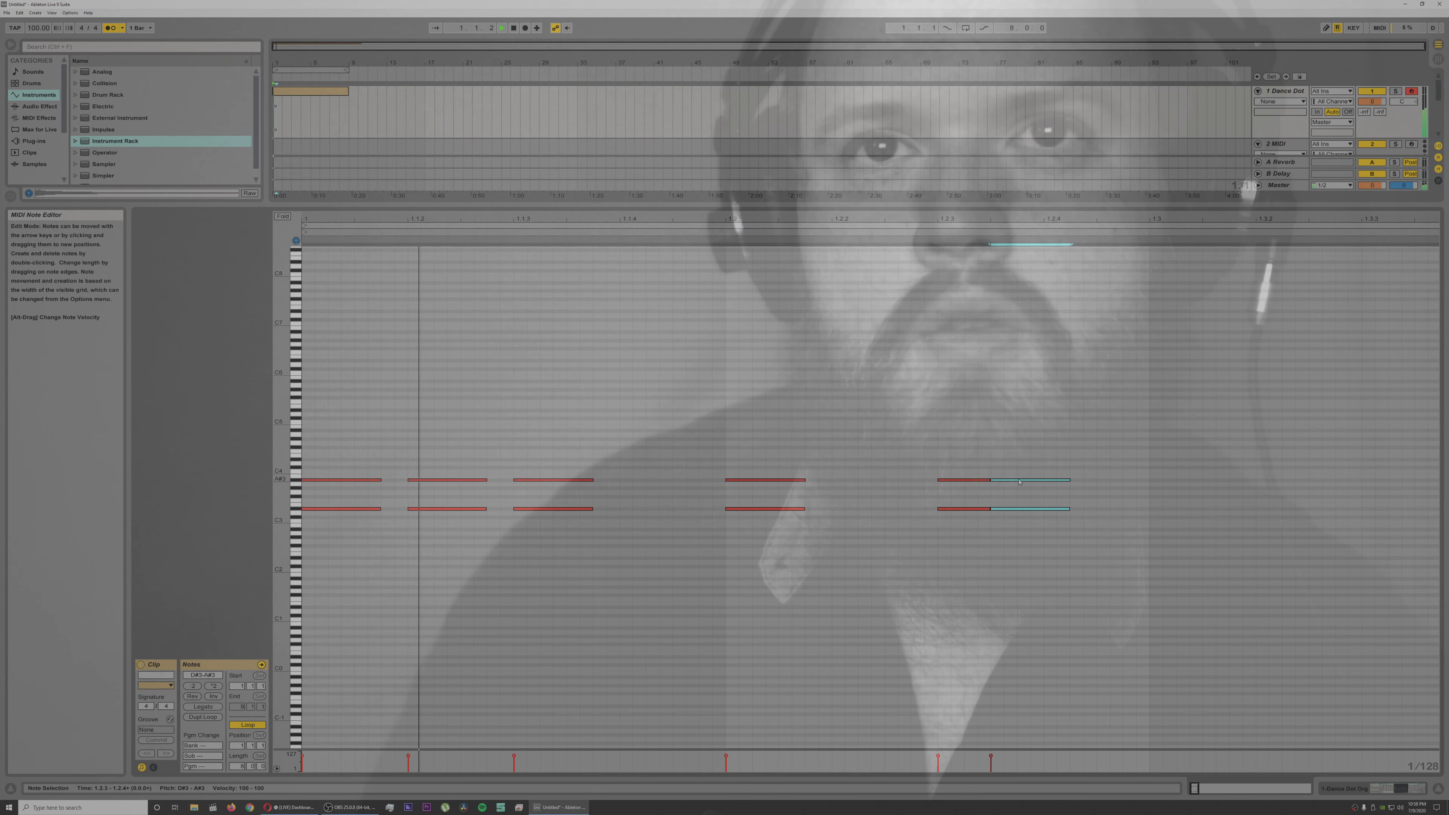
drag(1046, 482, 1049, 483)
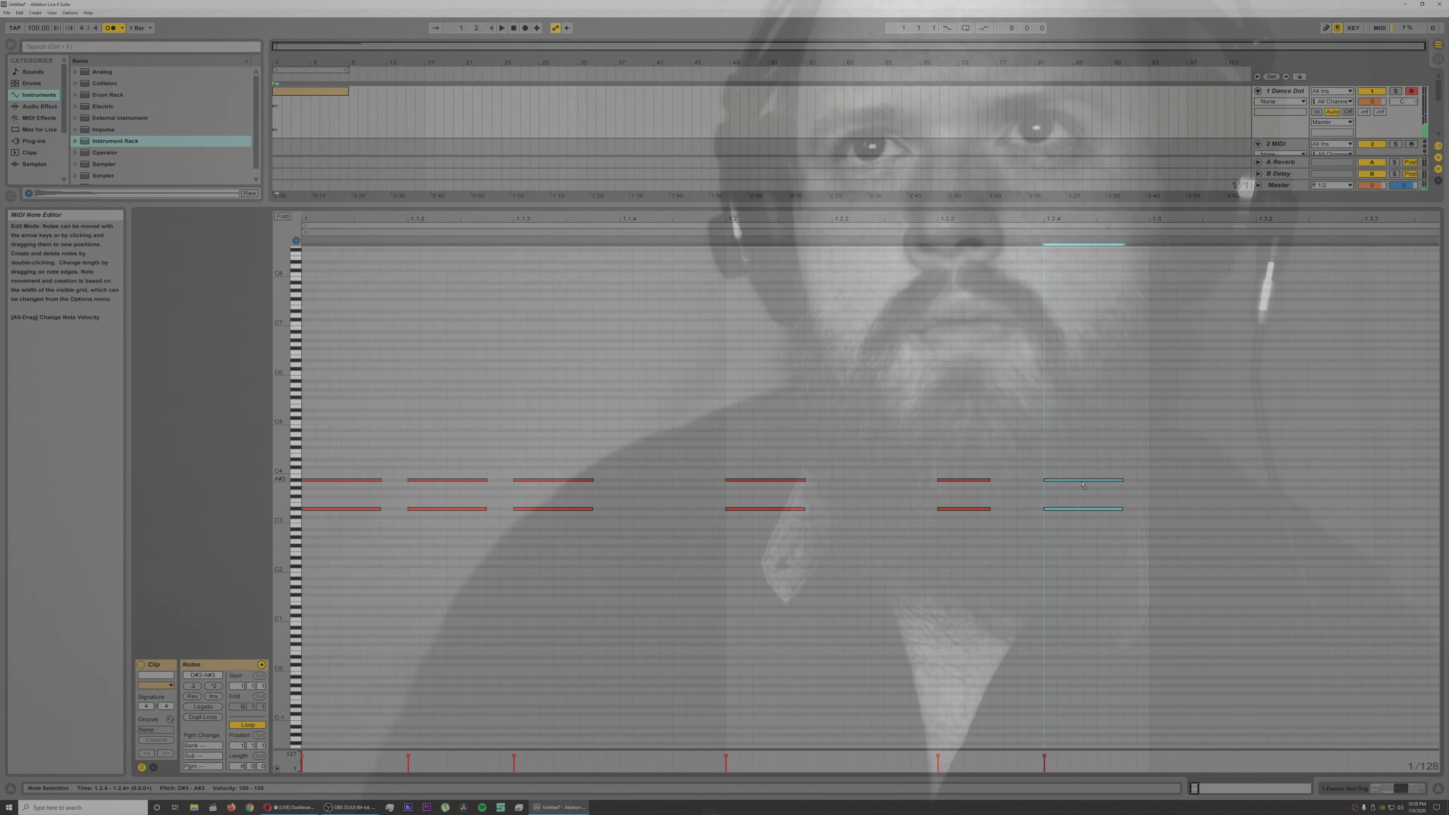
Step: Audition the six-chord rhythm, add a seventh D#3 and A#3 chord at 1.3, and check its timing by playback
drag(1081, 484, 1071, 483)
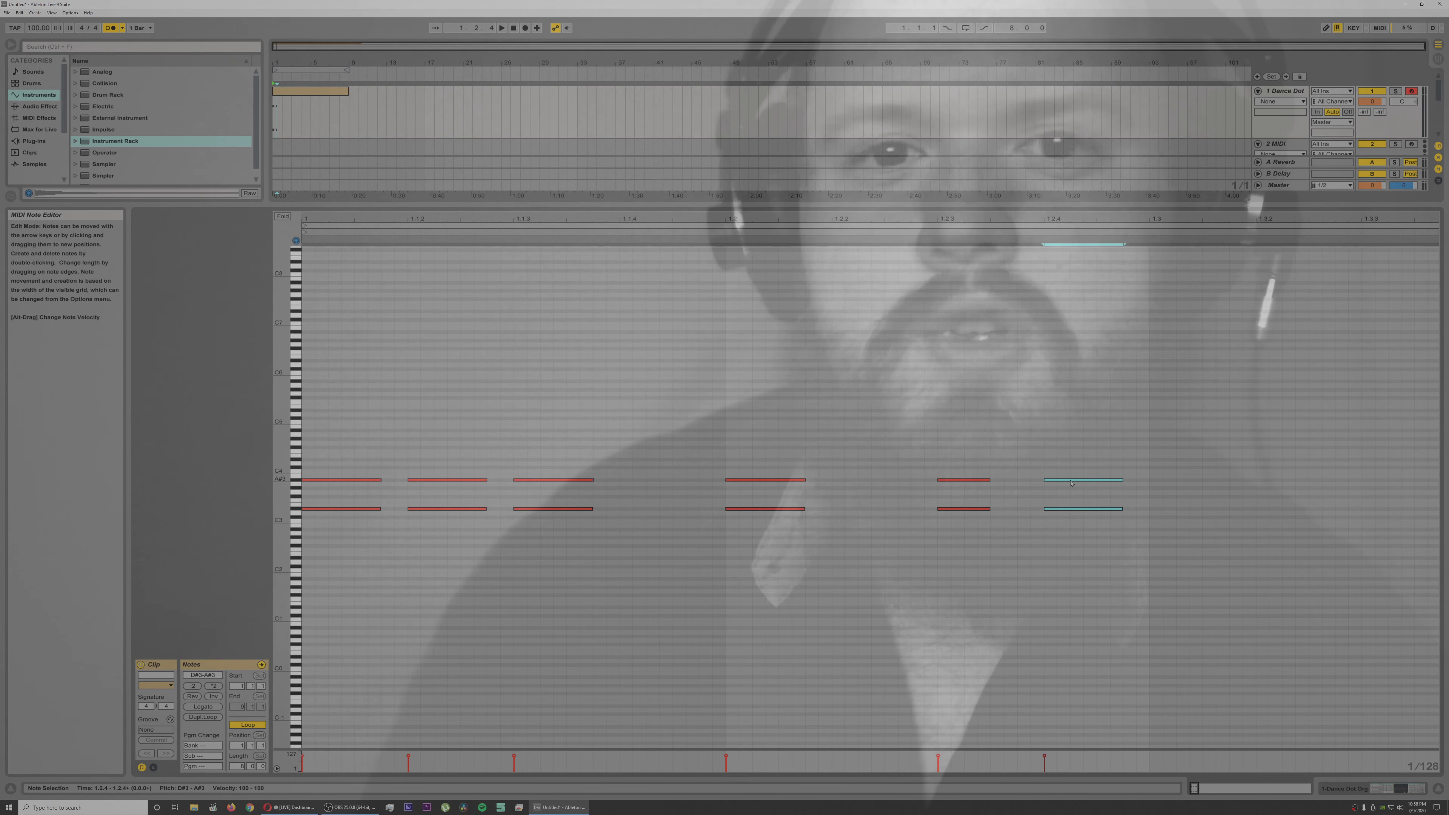
key(space)
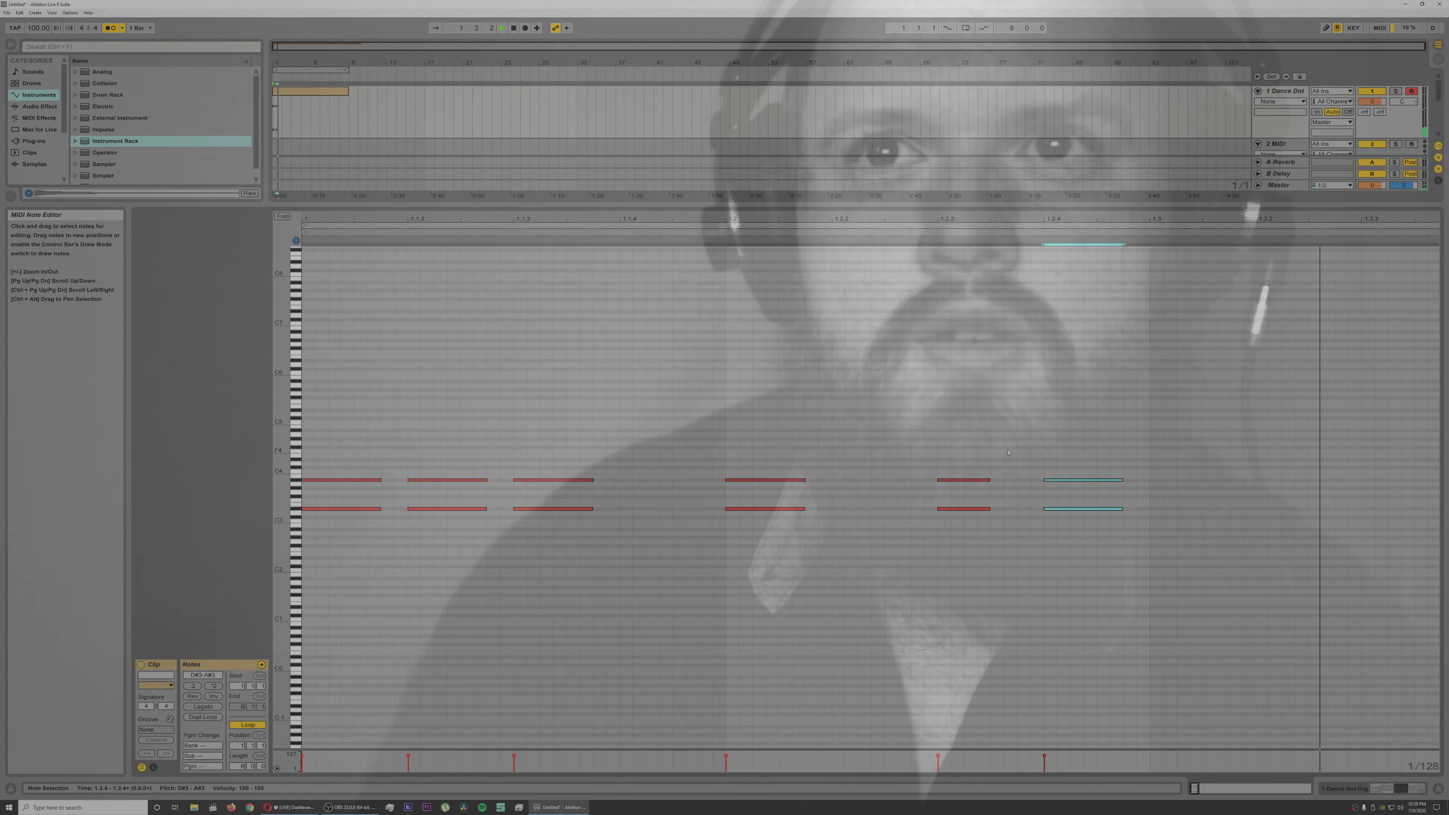
key(space)
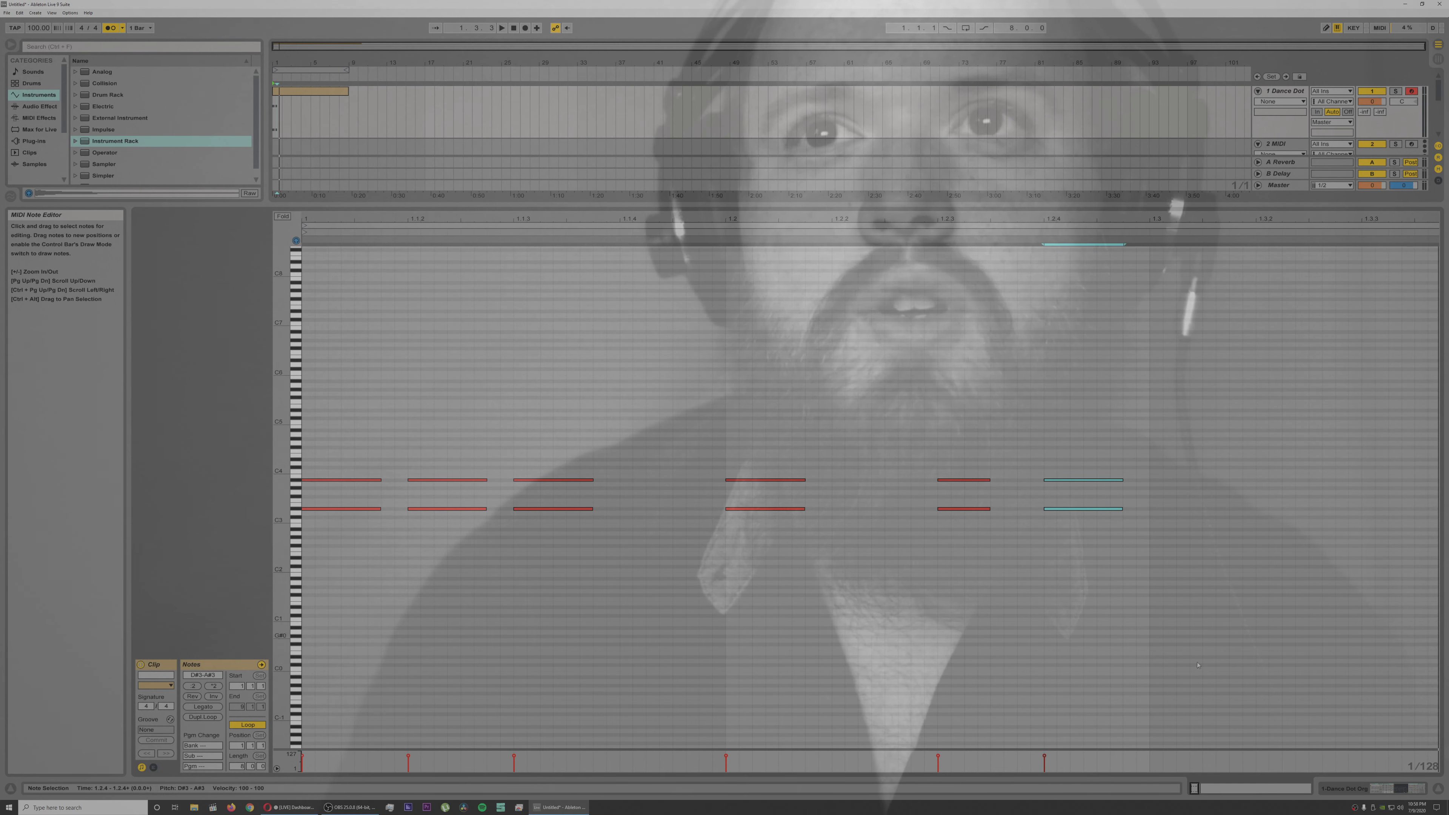
drag(1087, 479, 1206, 488)
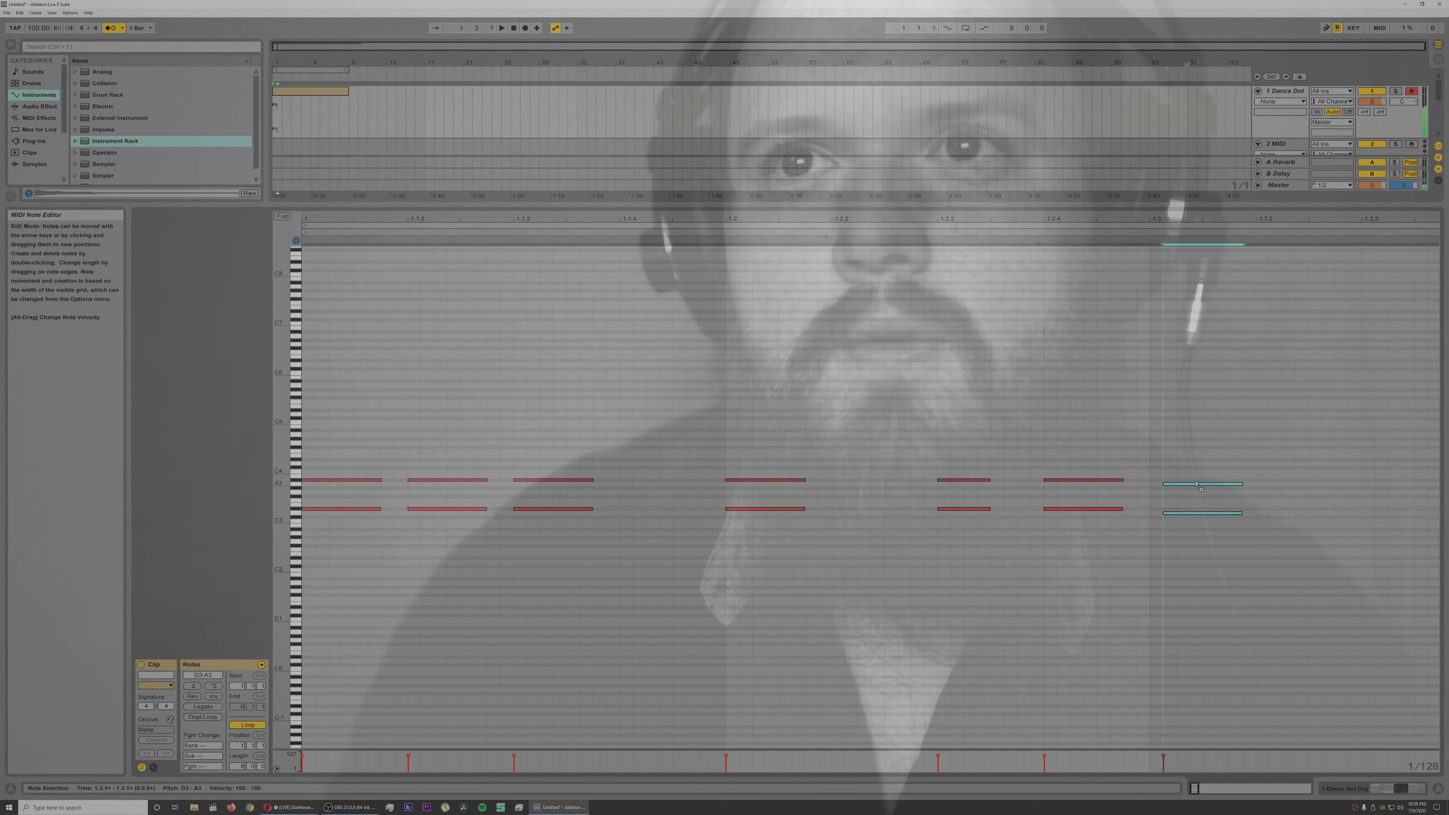
key(space)
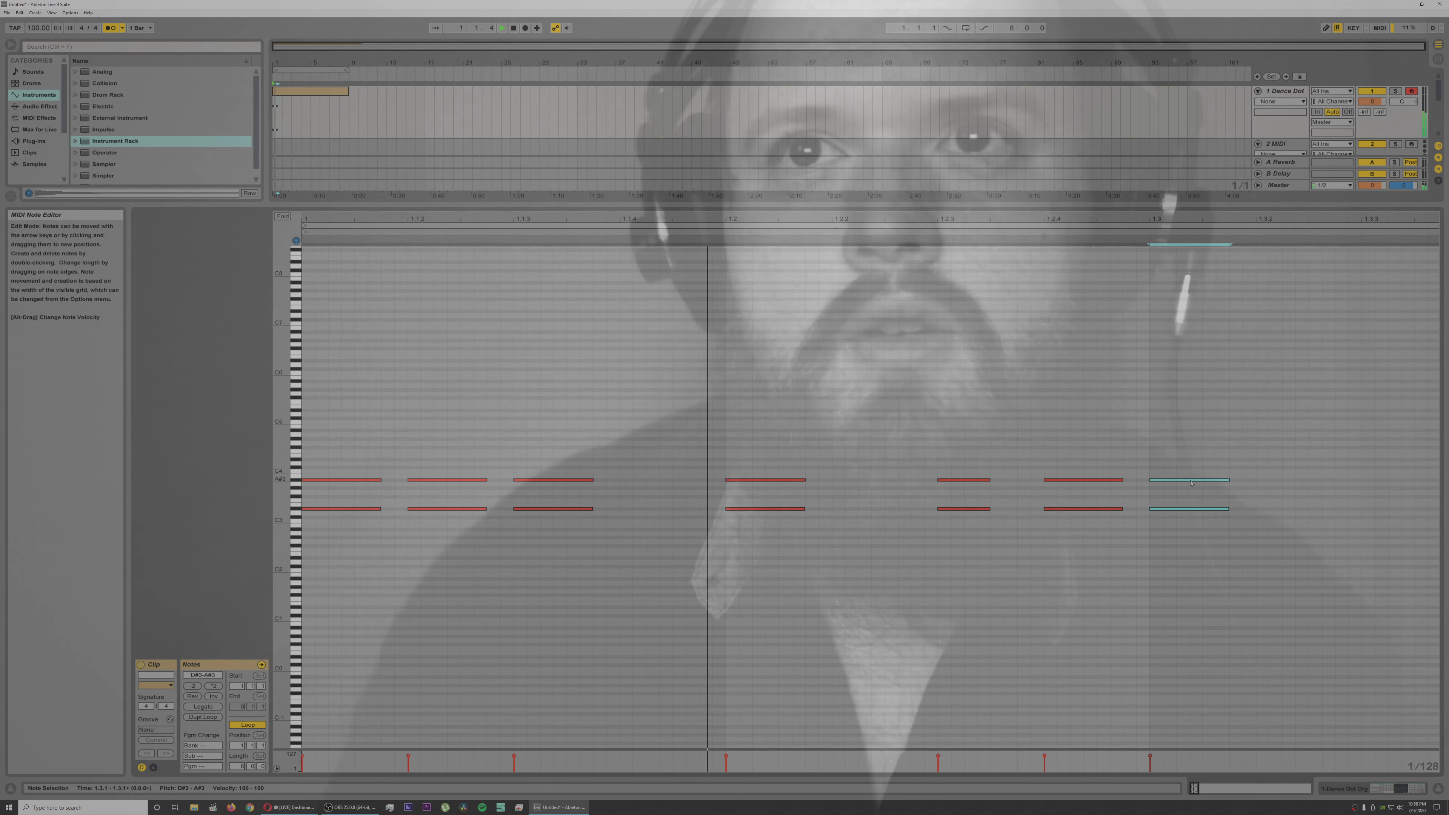
key(space)
Step: Move the seventh chord to 1.3.2, keeping it on D#3 and A#3, while checking its timing by playback
drag(1192, 483, 1239, 487)
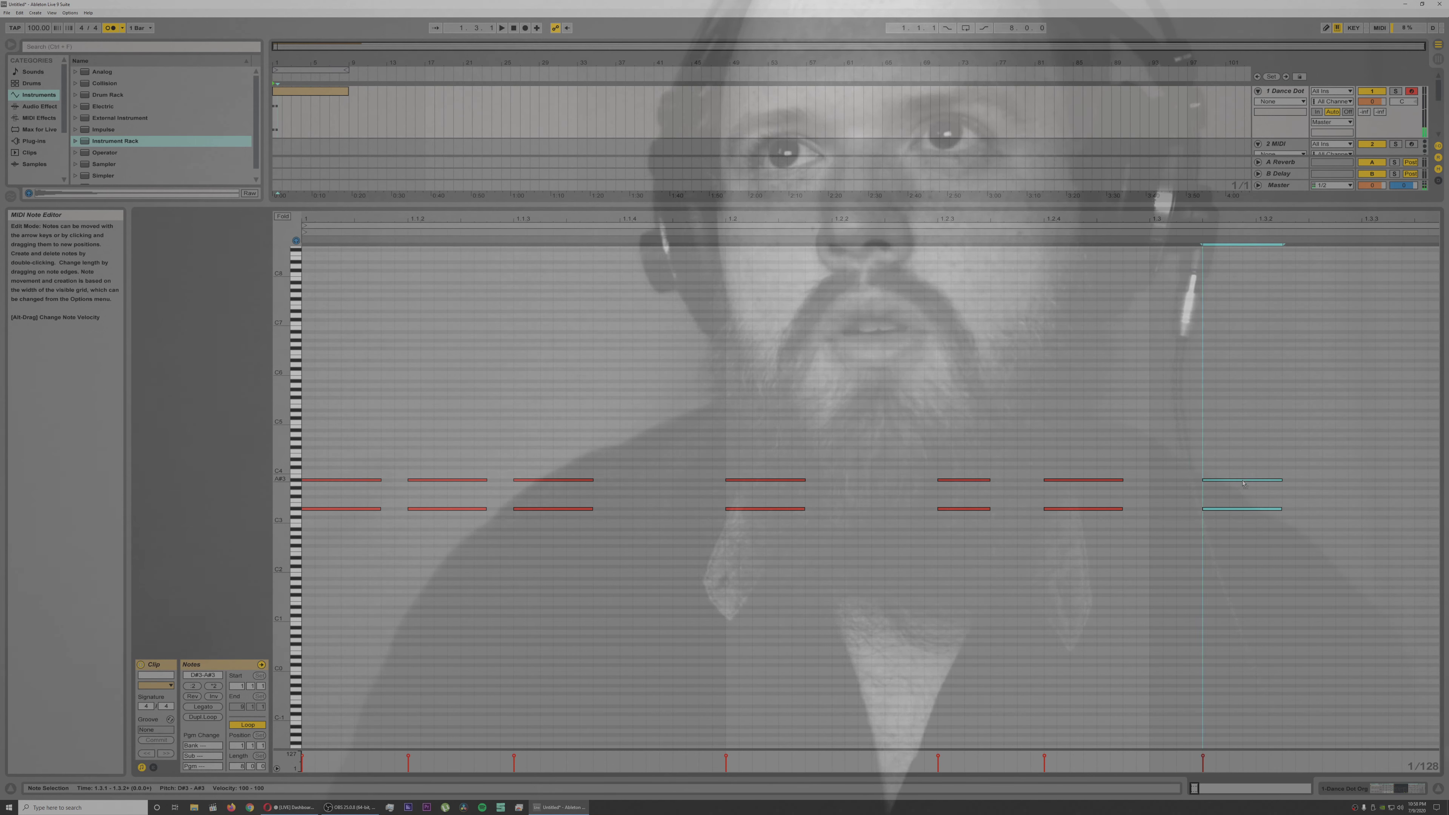
key(space)
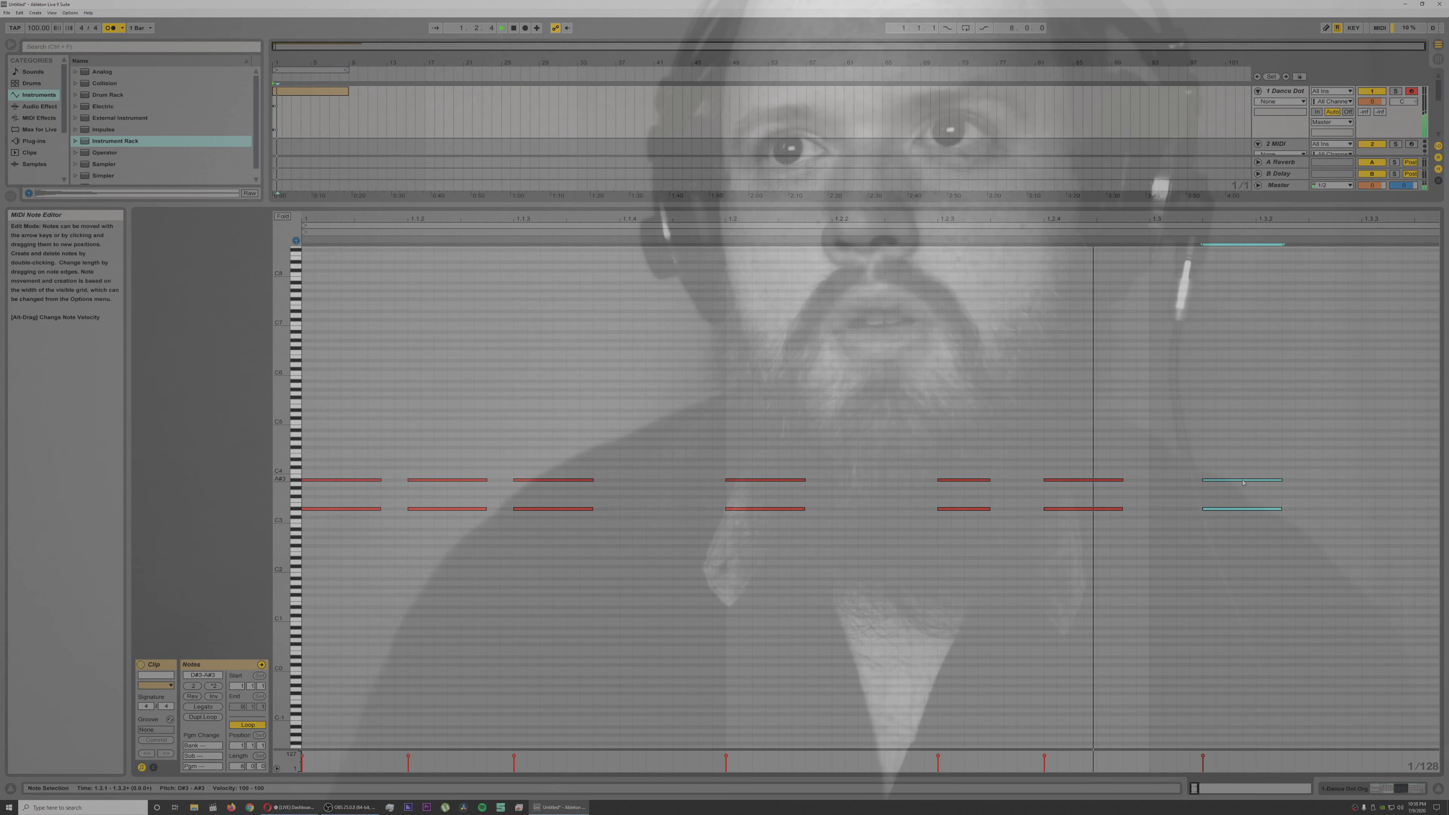
drag(1288, 486, 1300, 486)
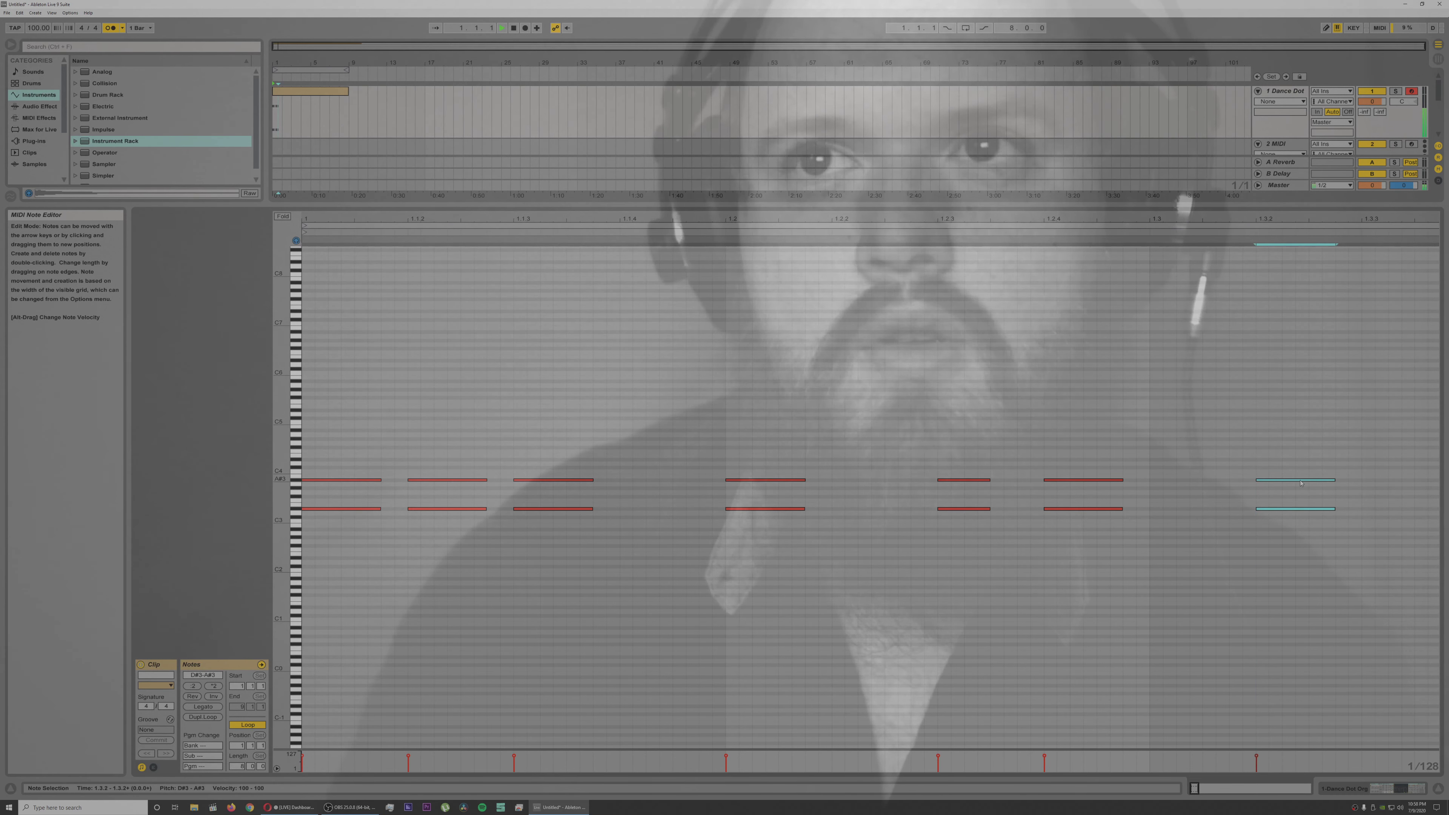
key(space)
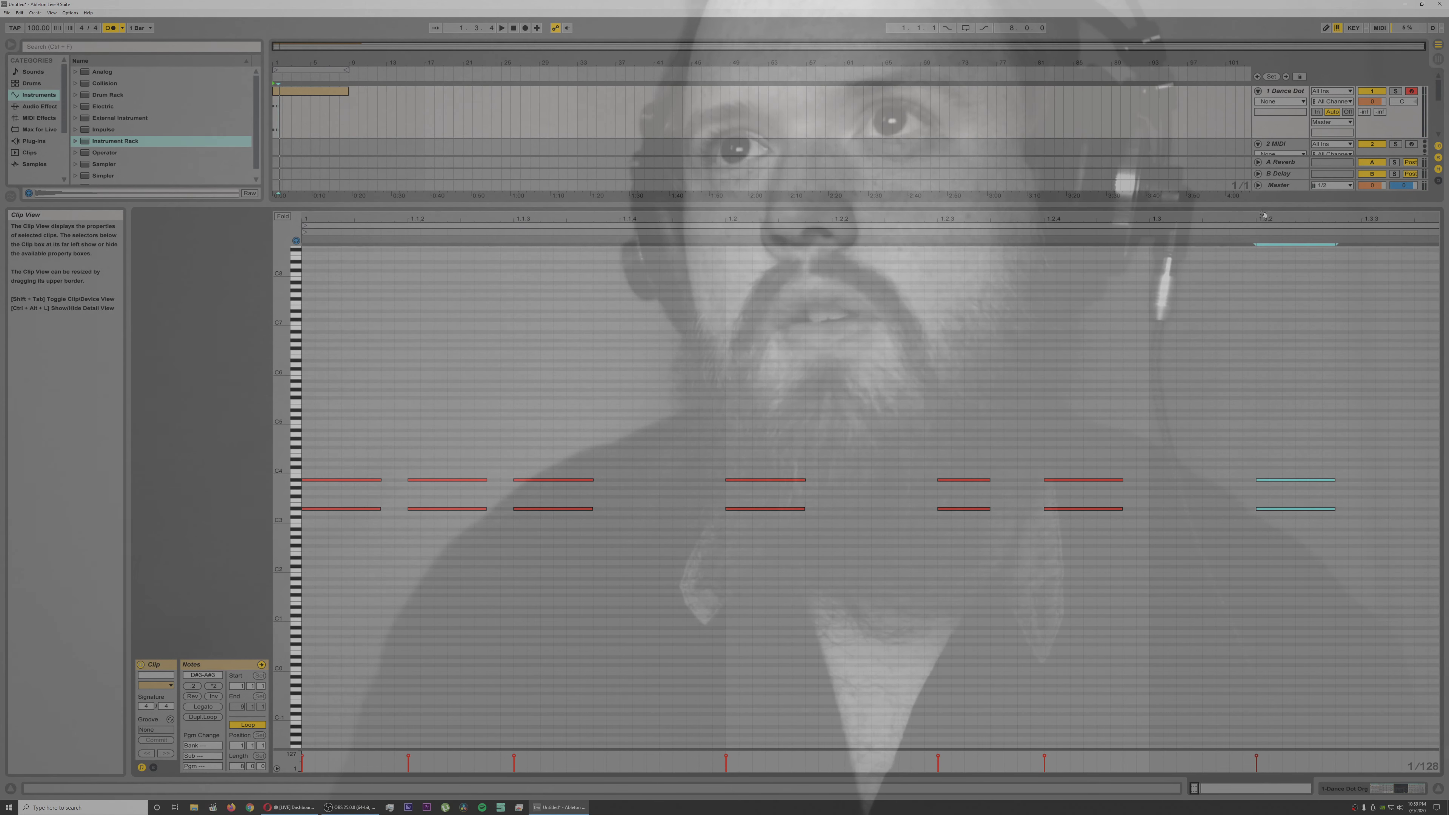
Step: Add an eighth D#3 and A#3 chord at 1.3.4, auditioning the rhythm before and after placing it
drag(1264, 222, 635, 221)
key(space)
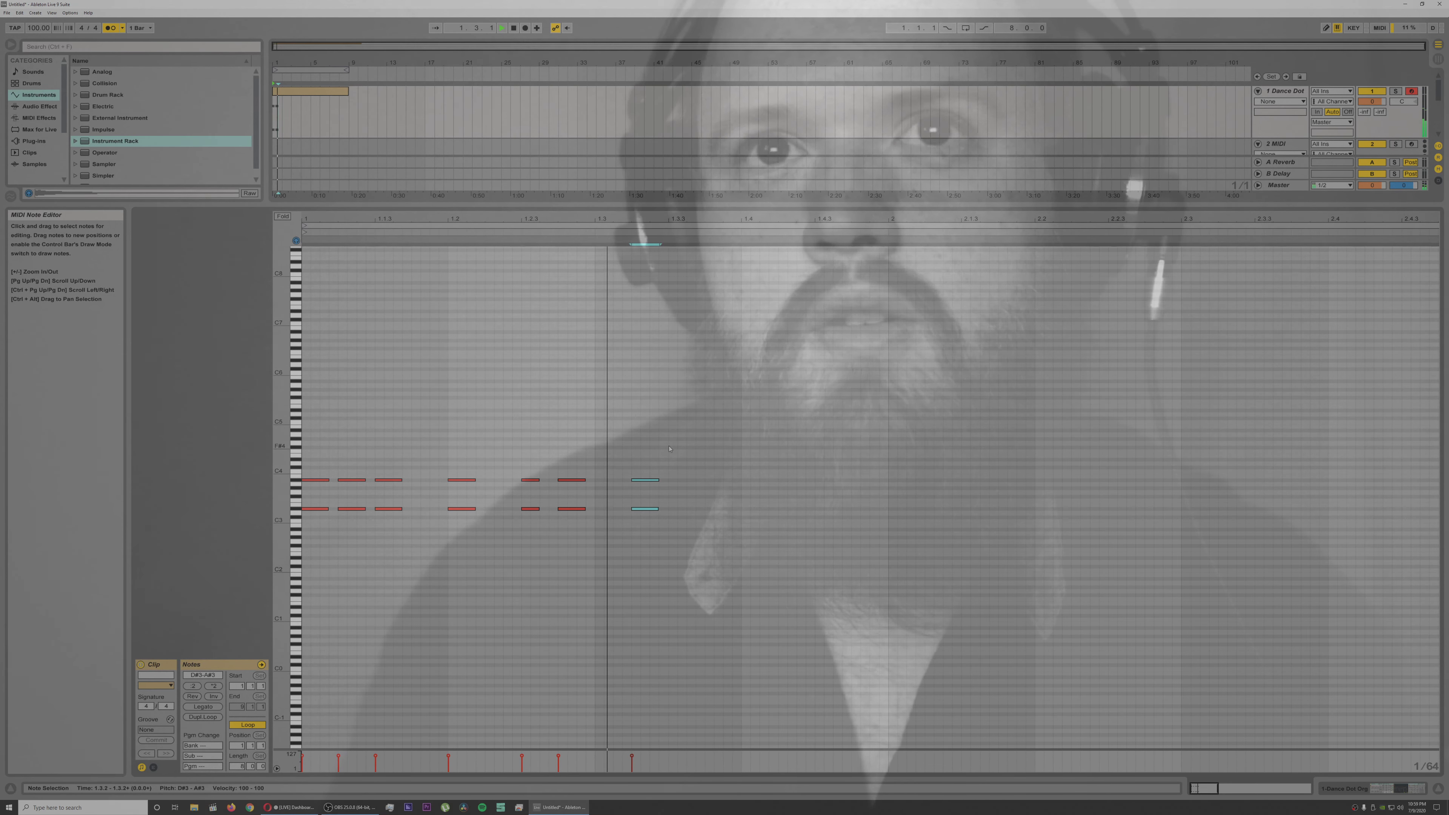
key(space)
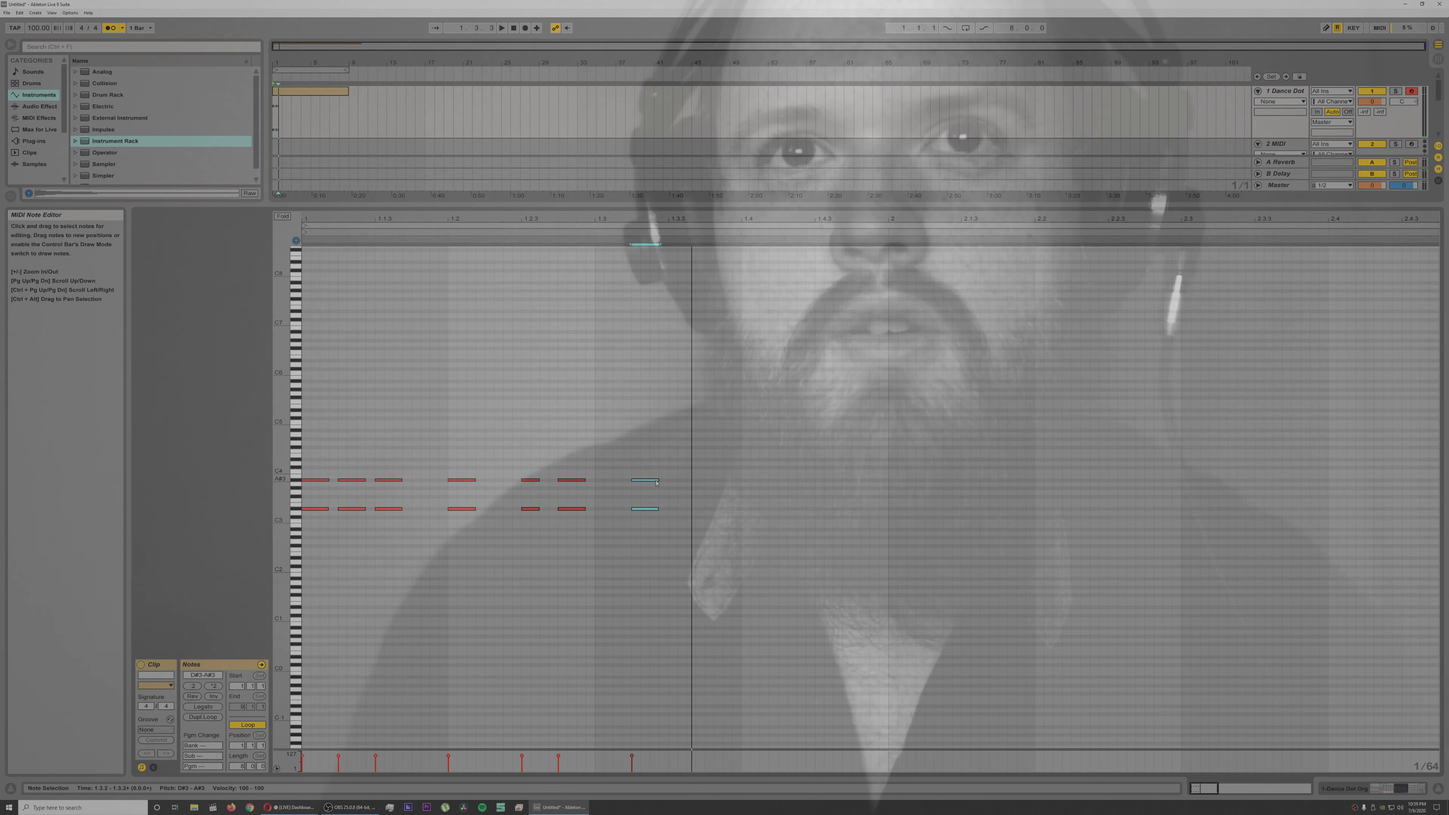
key(Right)
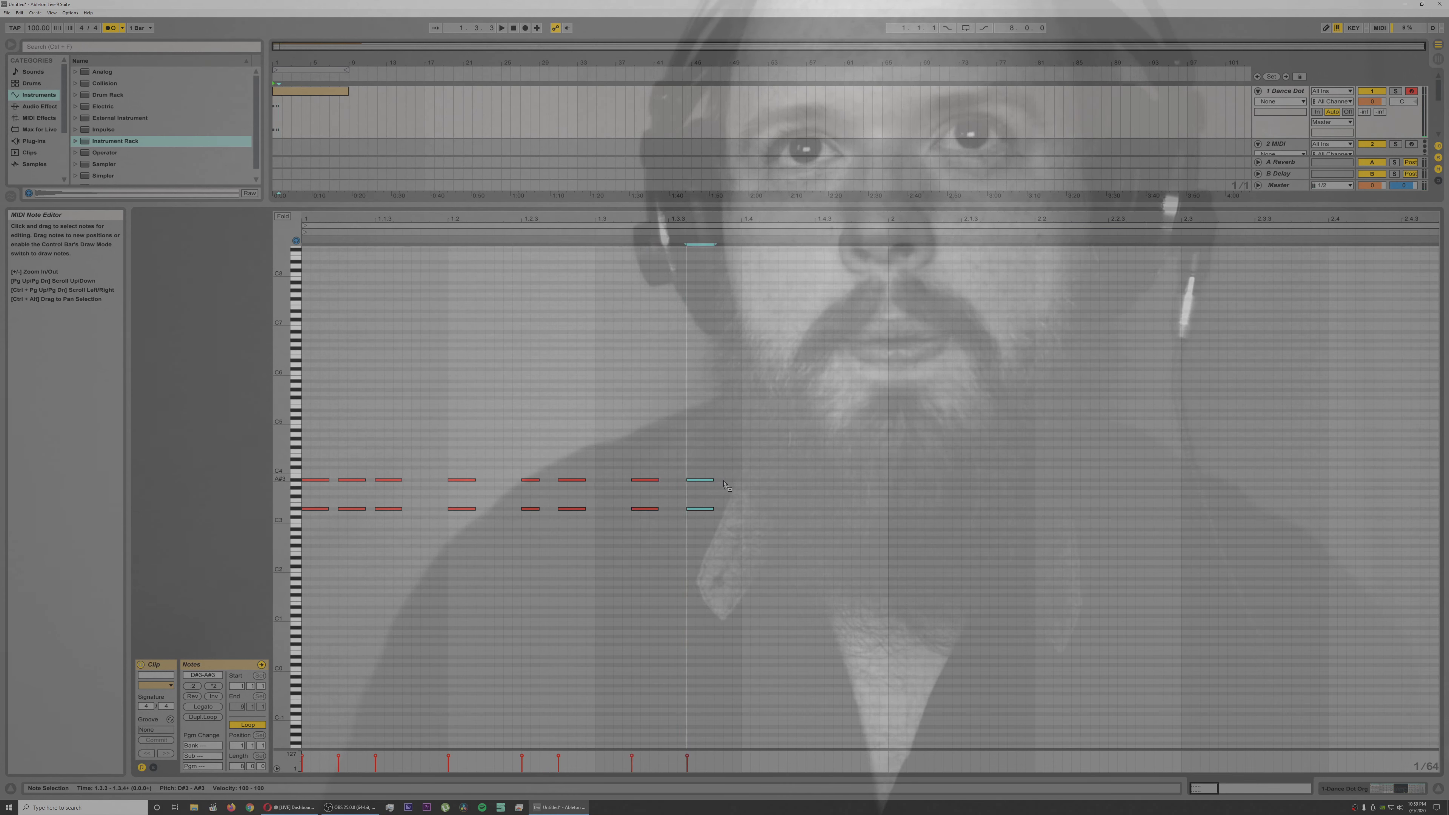
key(space)
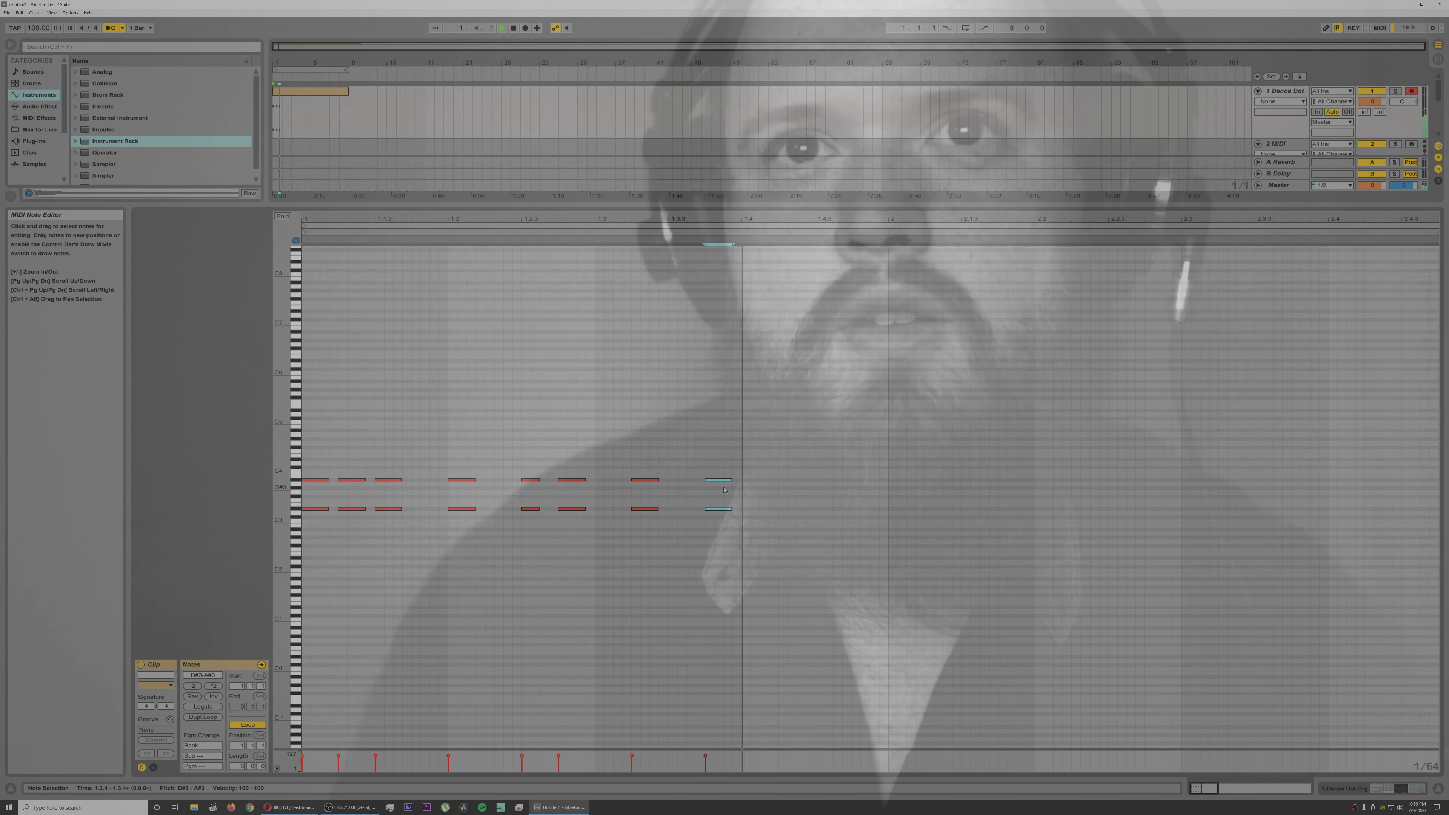
key(space)
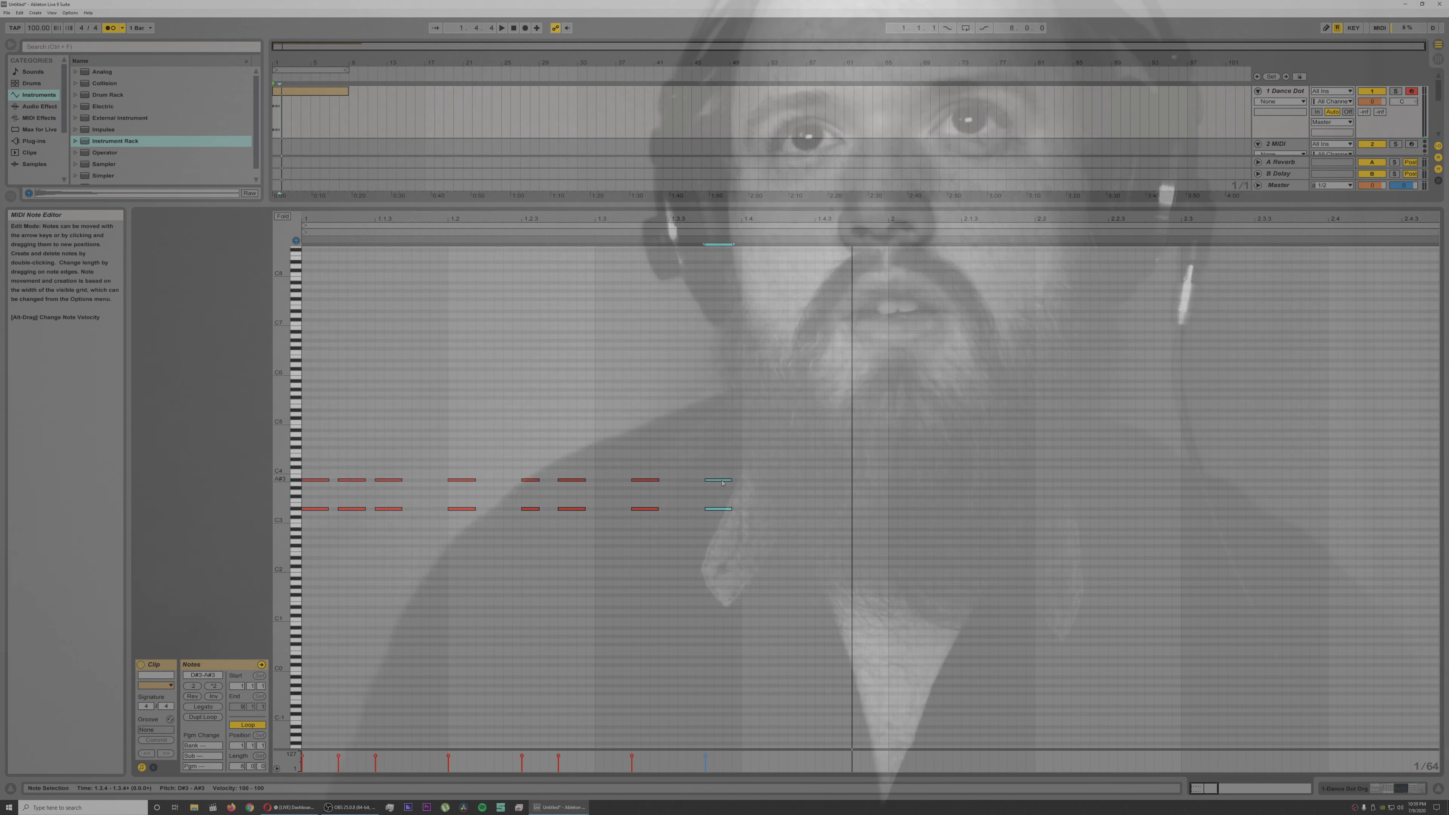
Step: Add a ninth D#3 and A#3 chord at 1.4.2, and try a tenth between 1.4.3 and 1.4.4 before deleting it
key(ctrl+d)
key(Down)
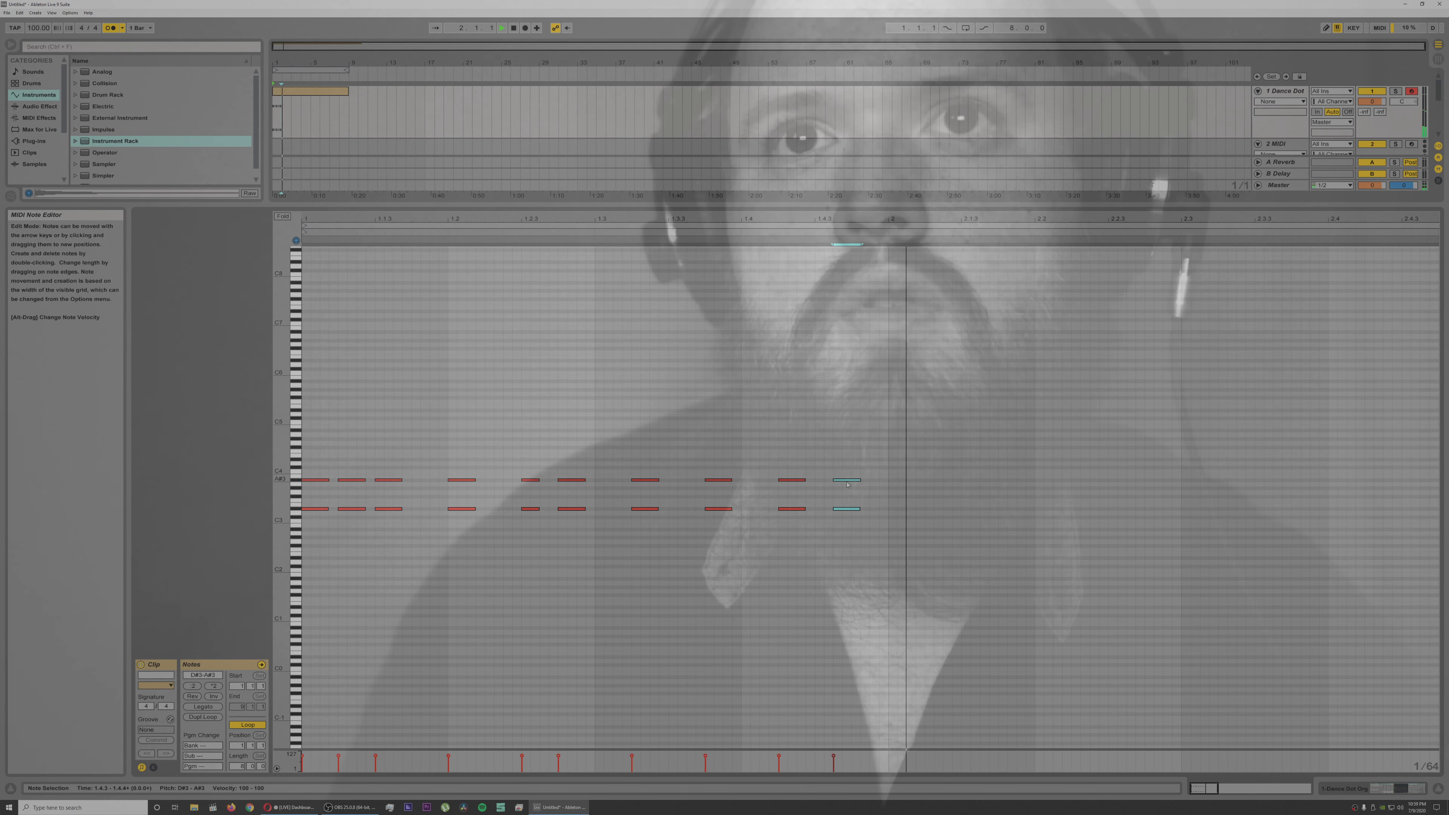
key(space)
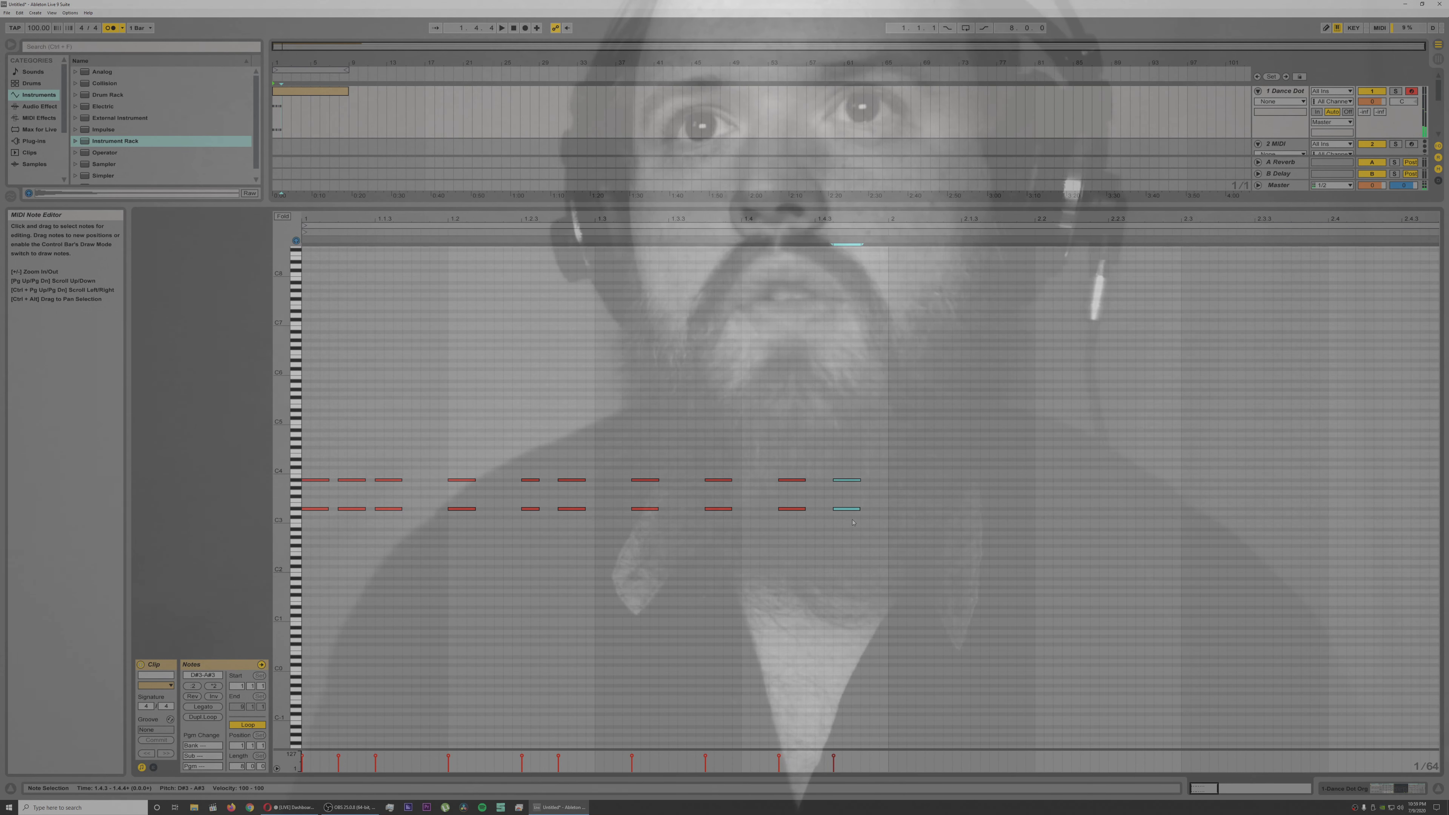
key(Delete)
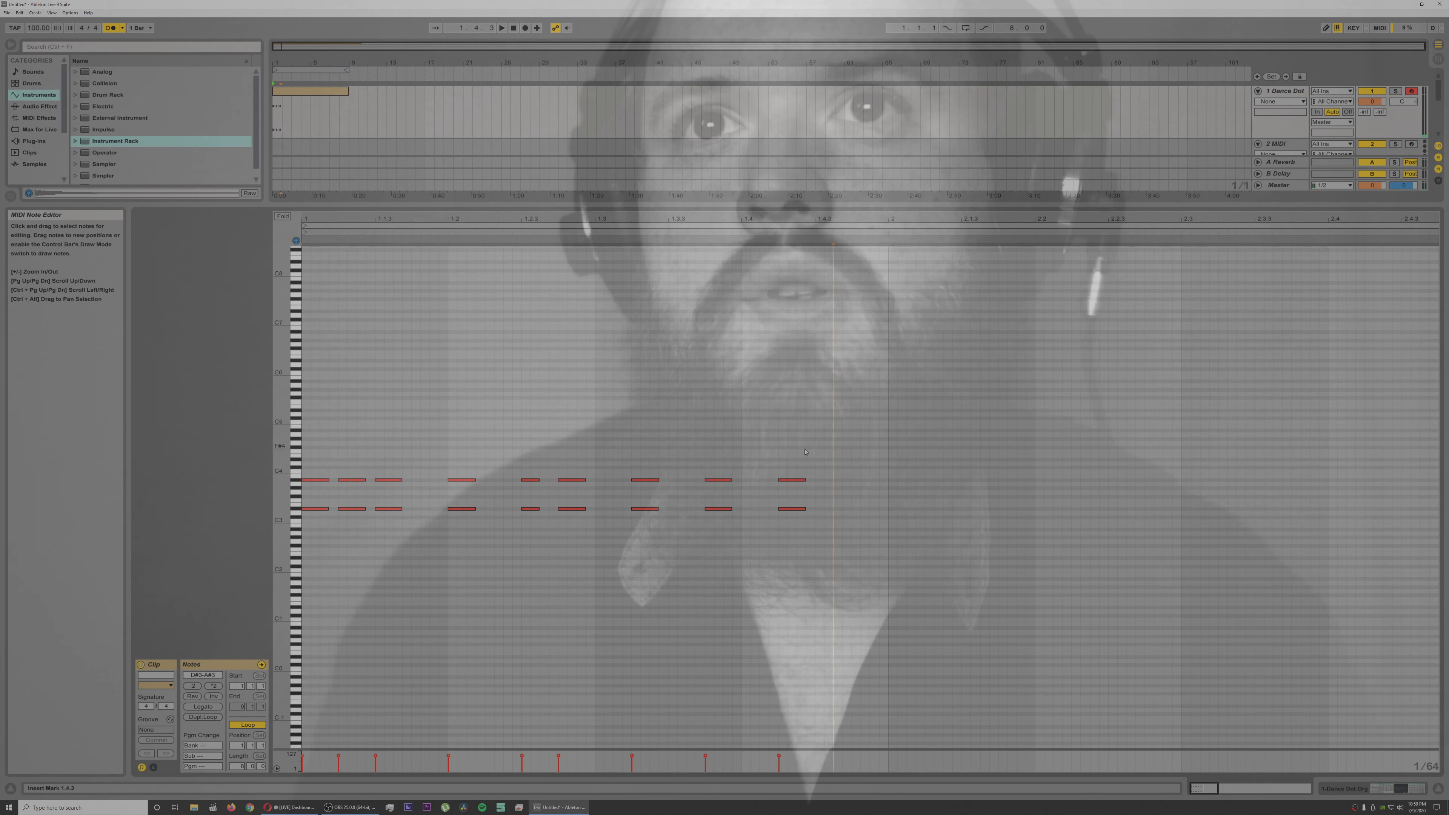
Step: Paste a copy of the nine-chord pattern at 1.4.3 and audition the repeated rhythm
key(ctrl+v)
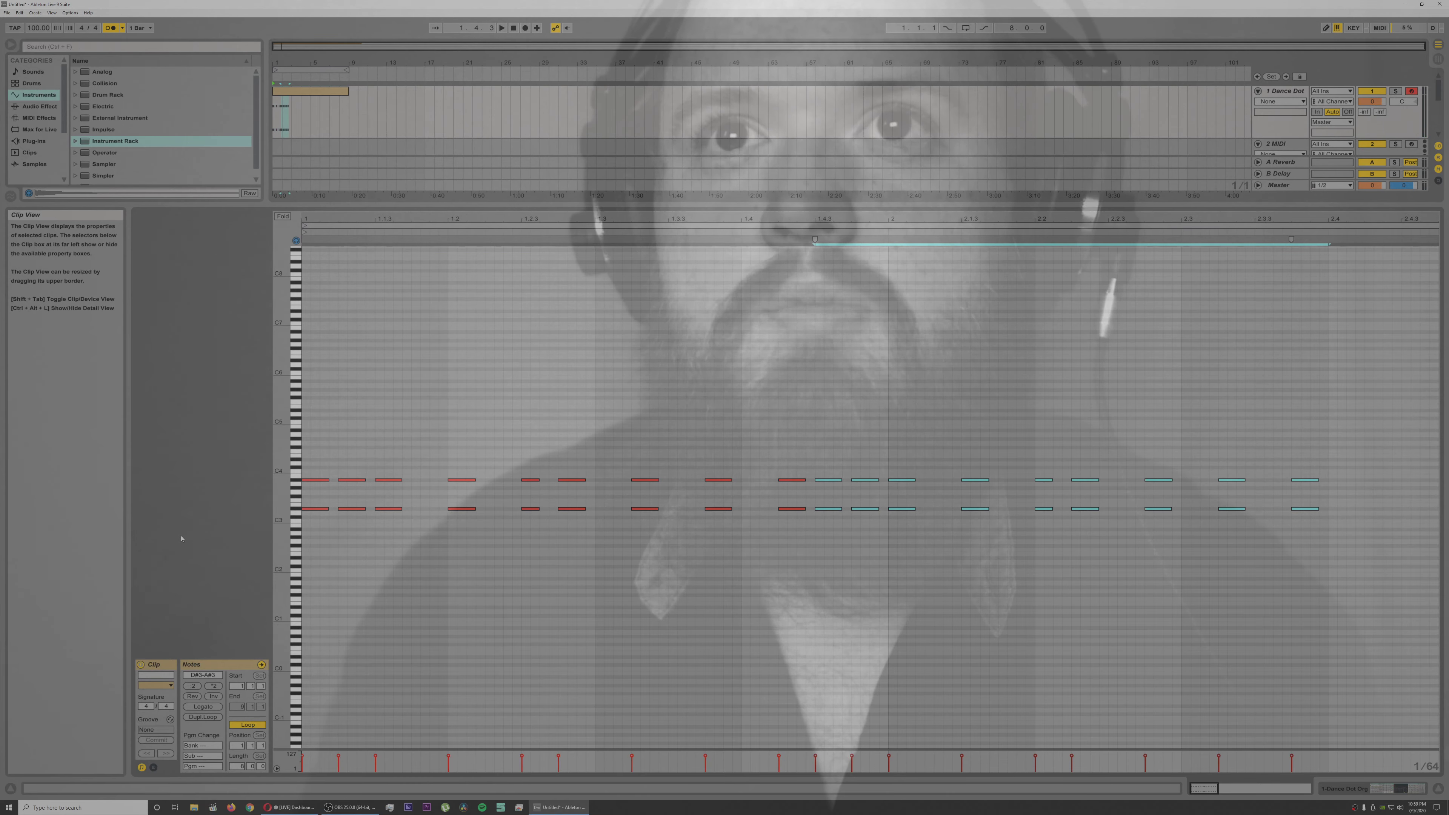
key(space)
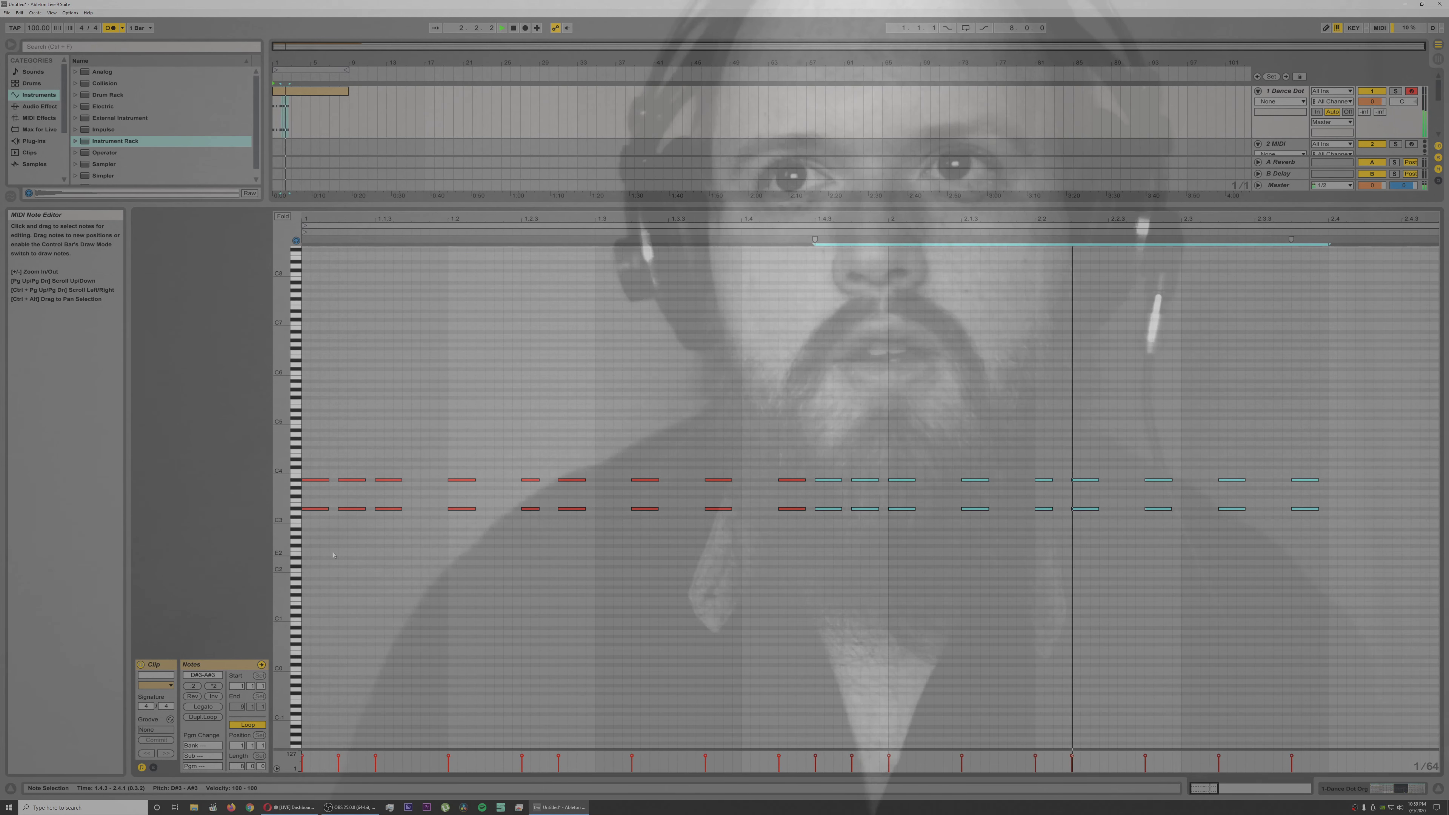
key(space)
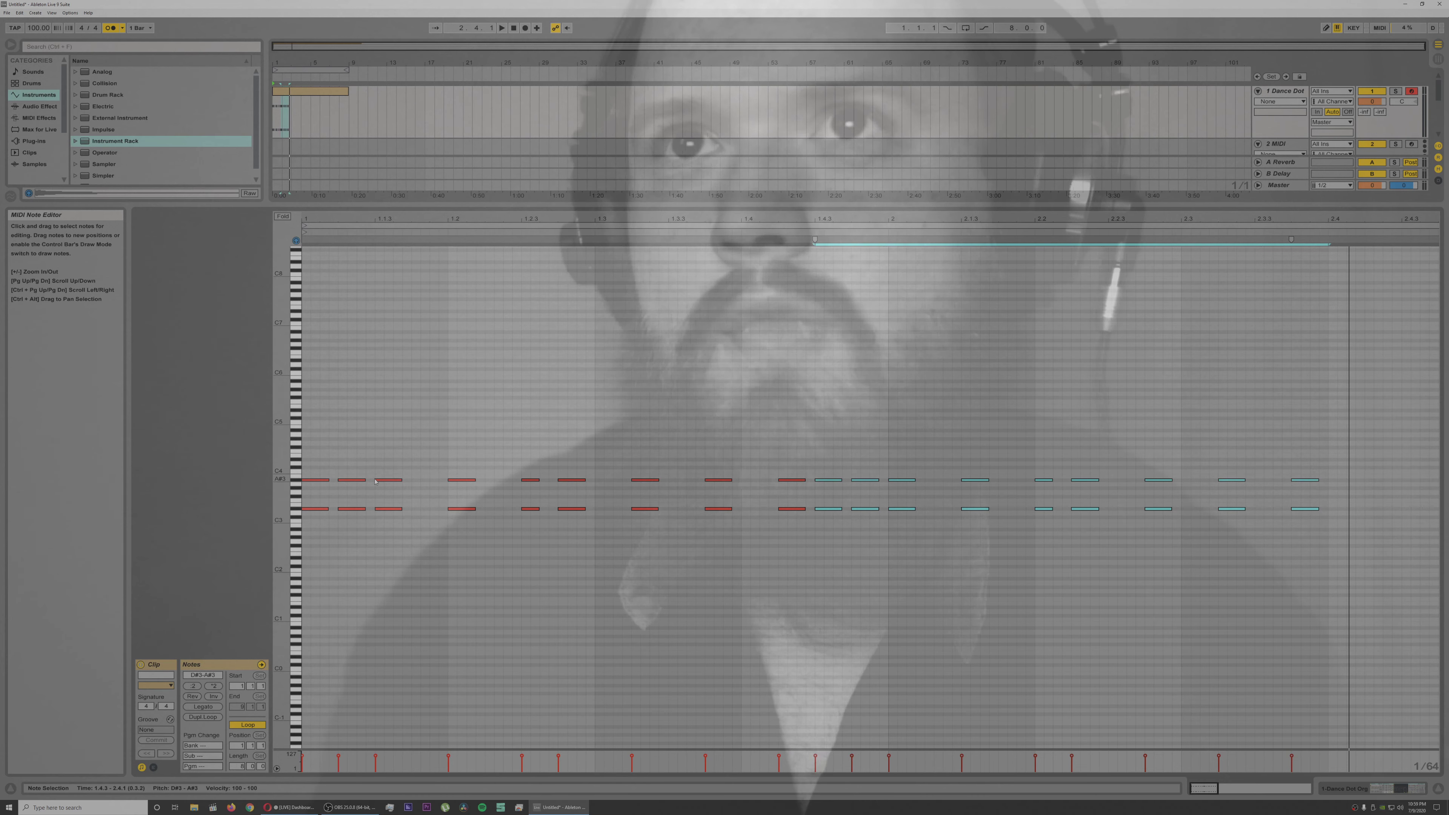
Step: Duplicate the nine-chord pattern repeatedly along the clip until it extends past the end of bar 8
drag(717, 214, 716, 182)
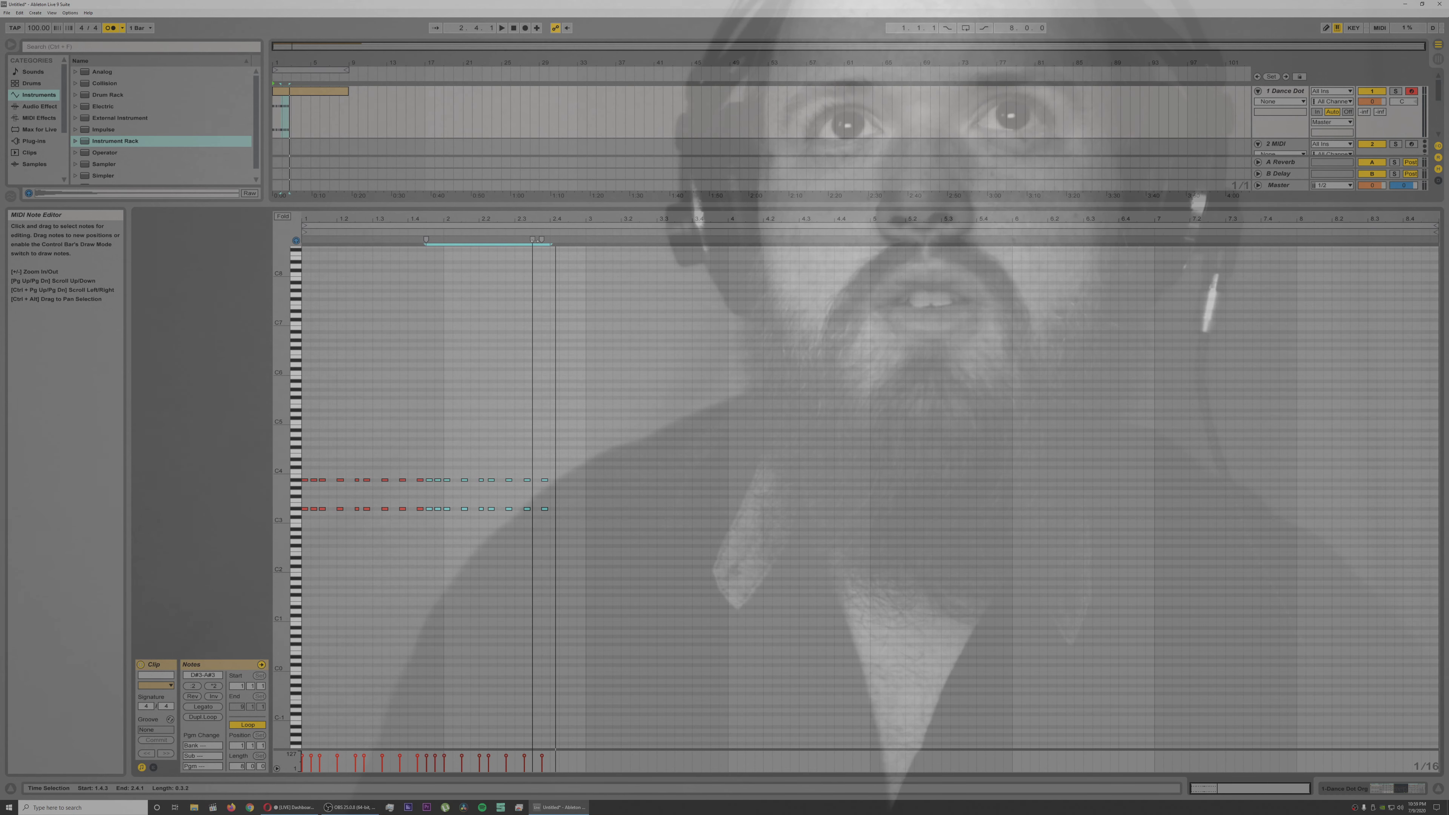
drag(545, 219, 546, 264)
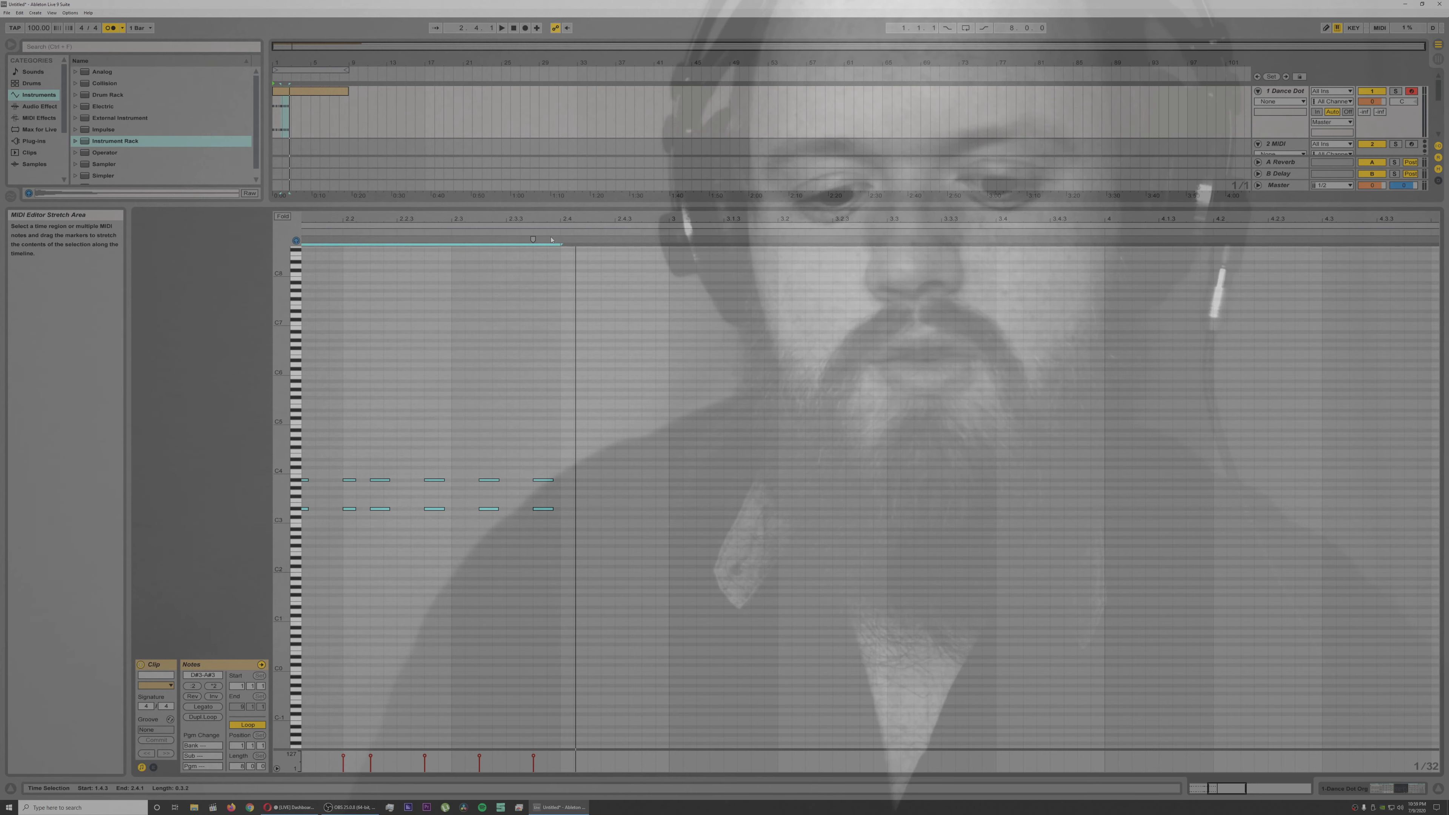
key(ctrl+d)
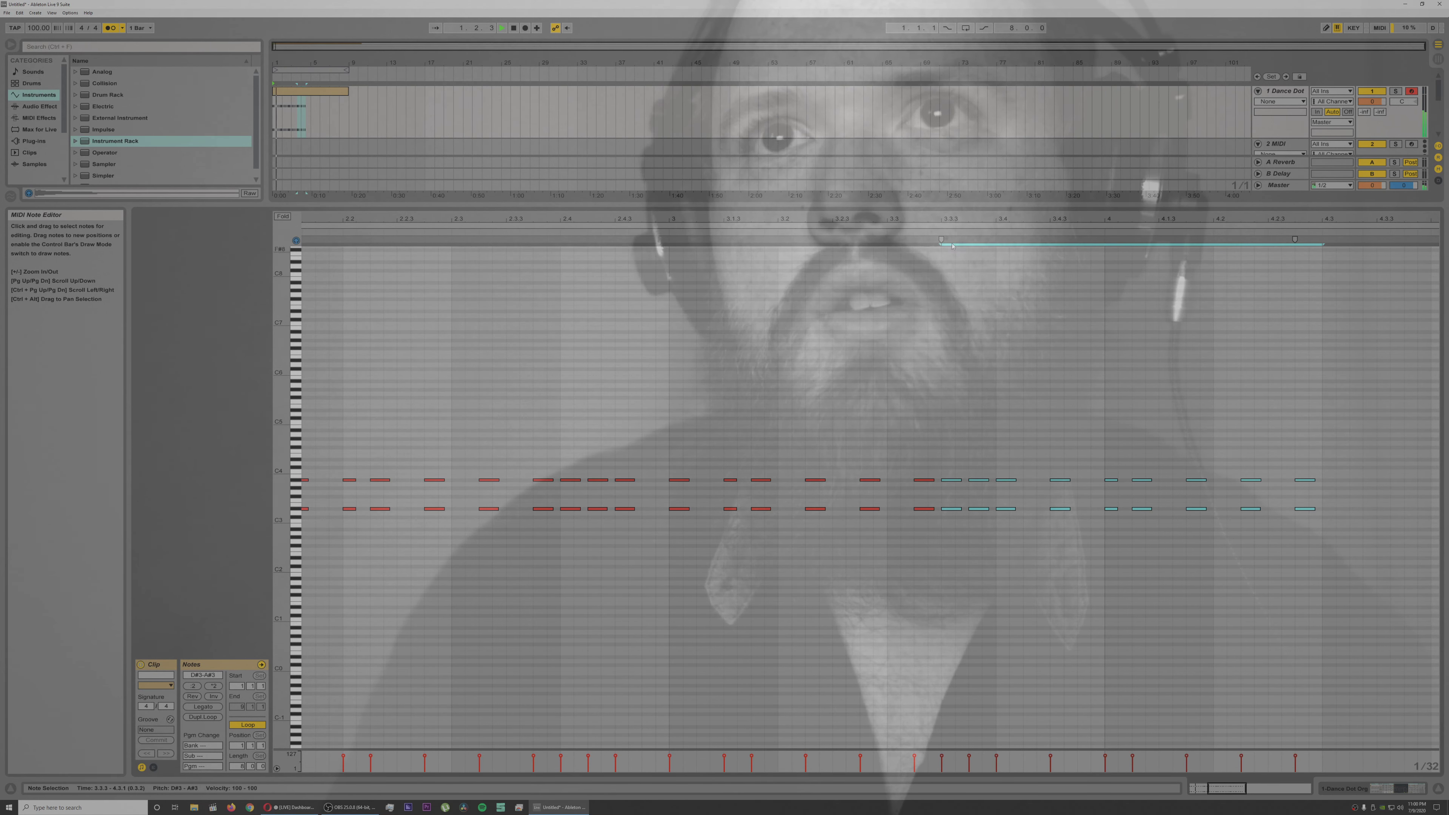
drag(1226, 788, 1225, 748)
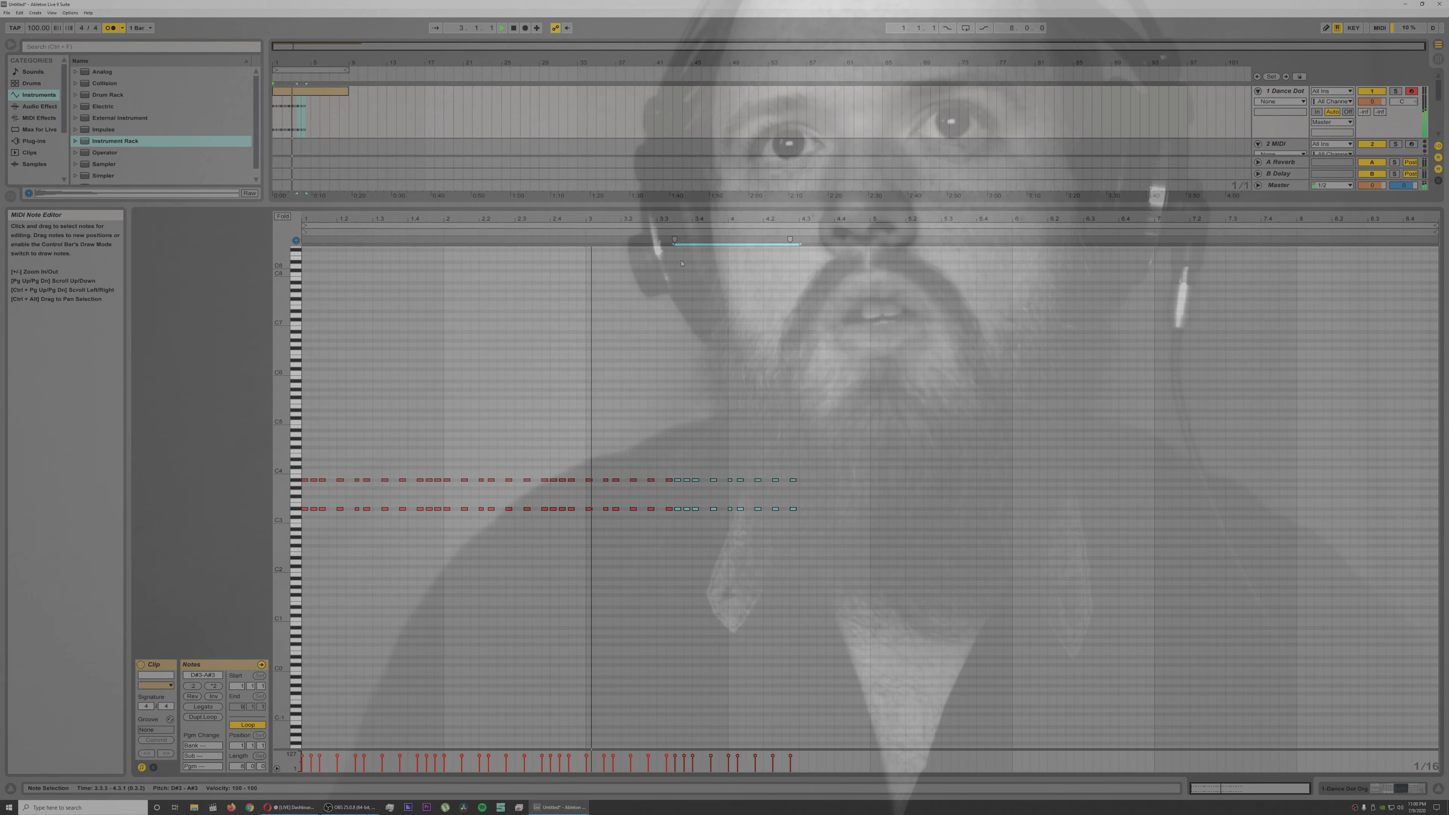
drag(678, 214, 675, 218)
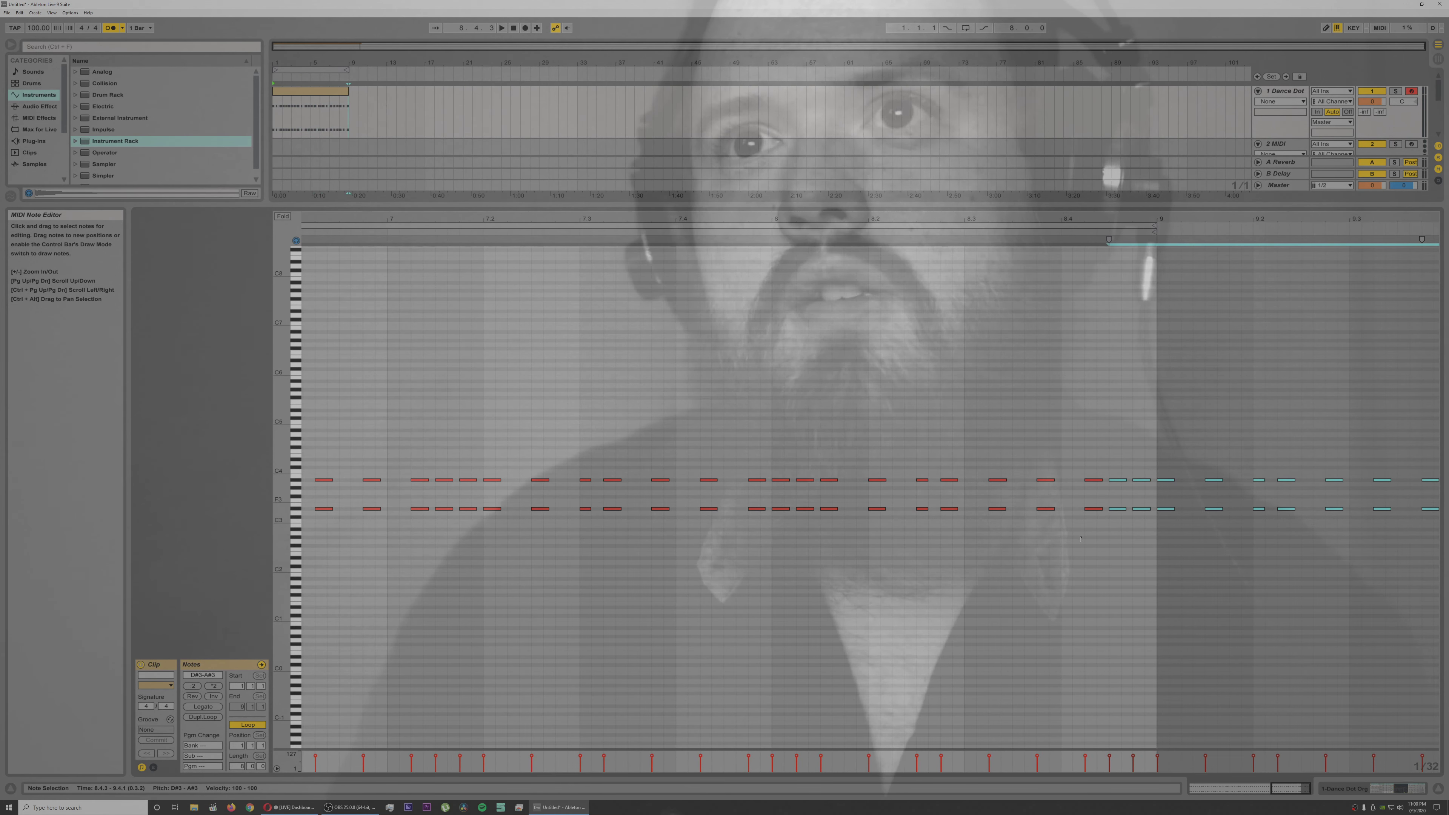
Step: Delete the chords from 8.4.3 through the start of bar 9, and play the full pattern
click(1109, 446)
drag(1109, 446, 1162, 533)
key(Delete)
key(space)
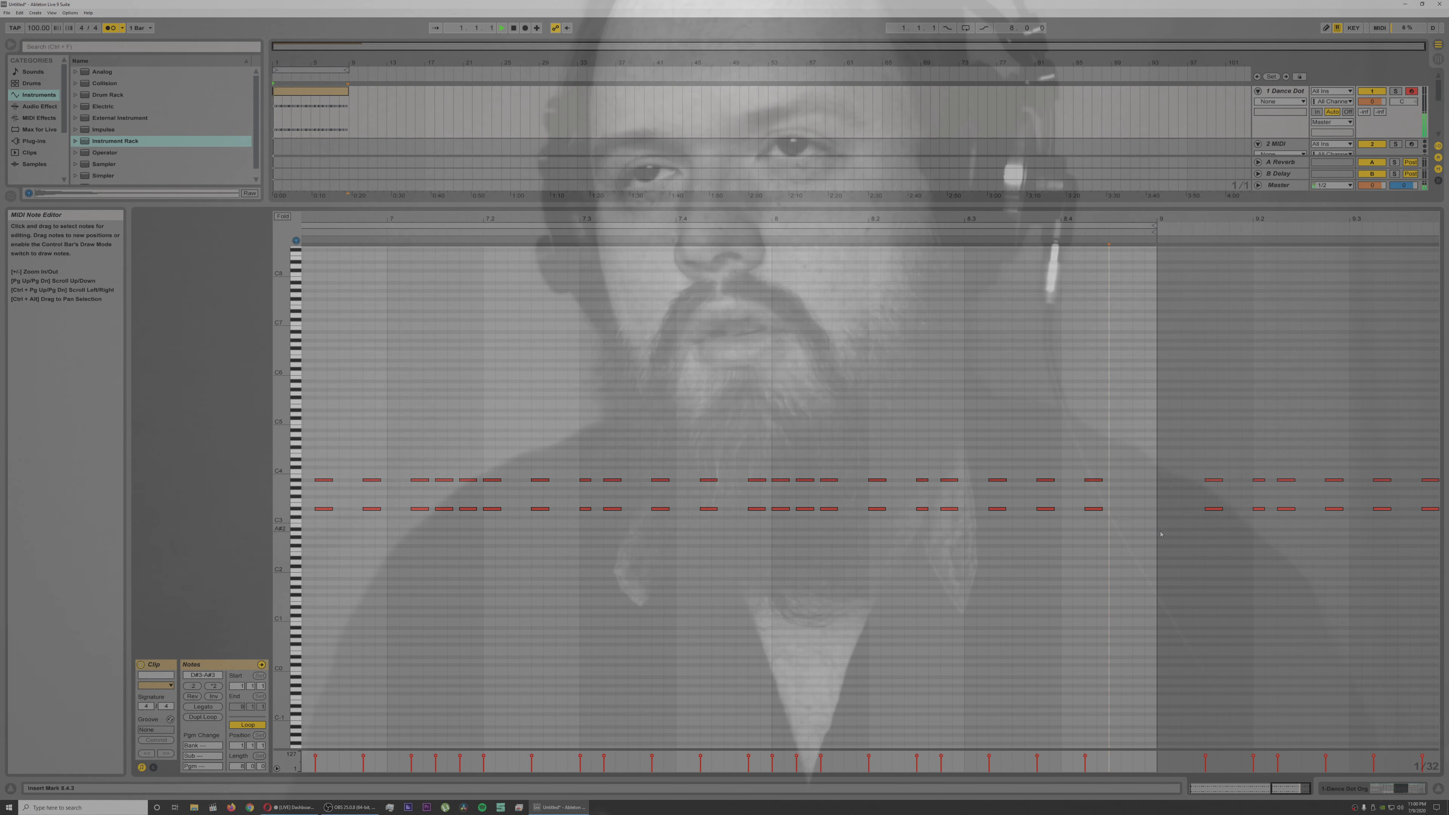
scroll(1162, 535, down, 2)
scroll(897, 355, down, 3)
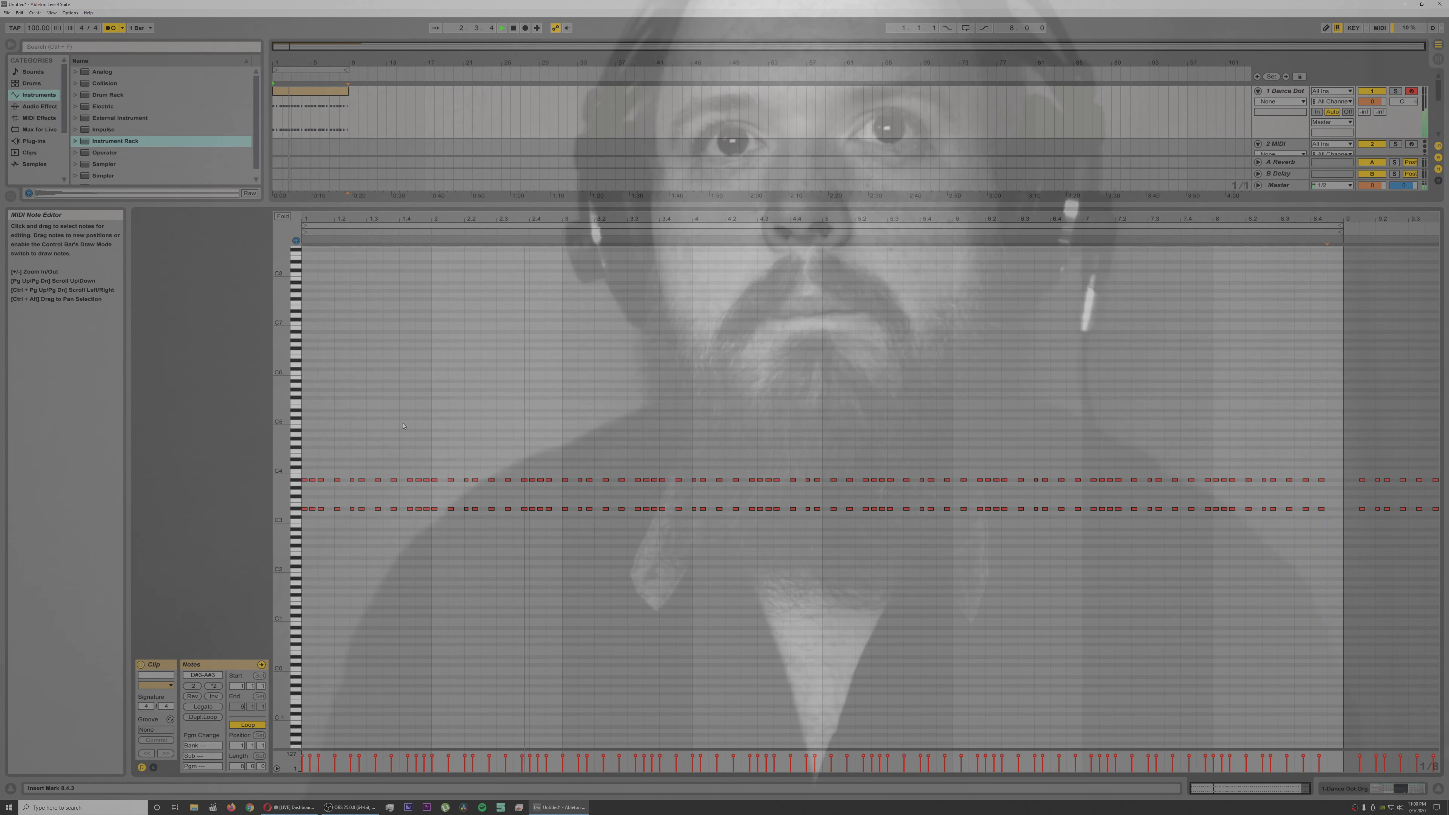
Step: Shrink the note editor and show the organ track's devices, turning on the pitch envelope in Organ-Dance Org
drag(427, 205, 464, 778)
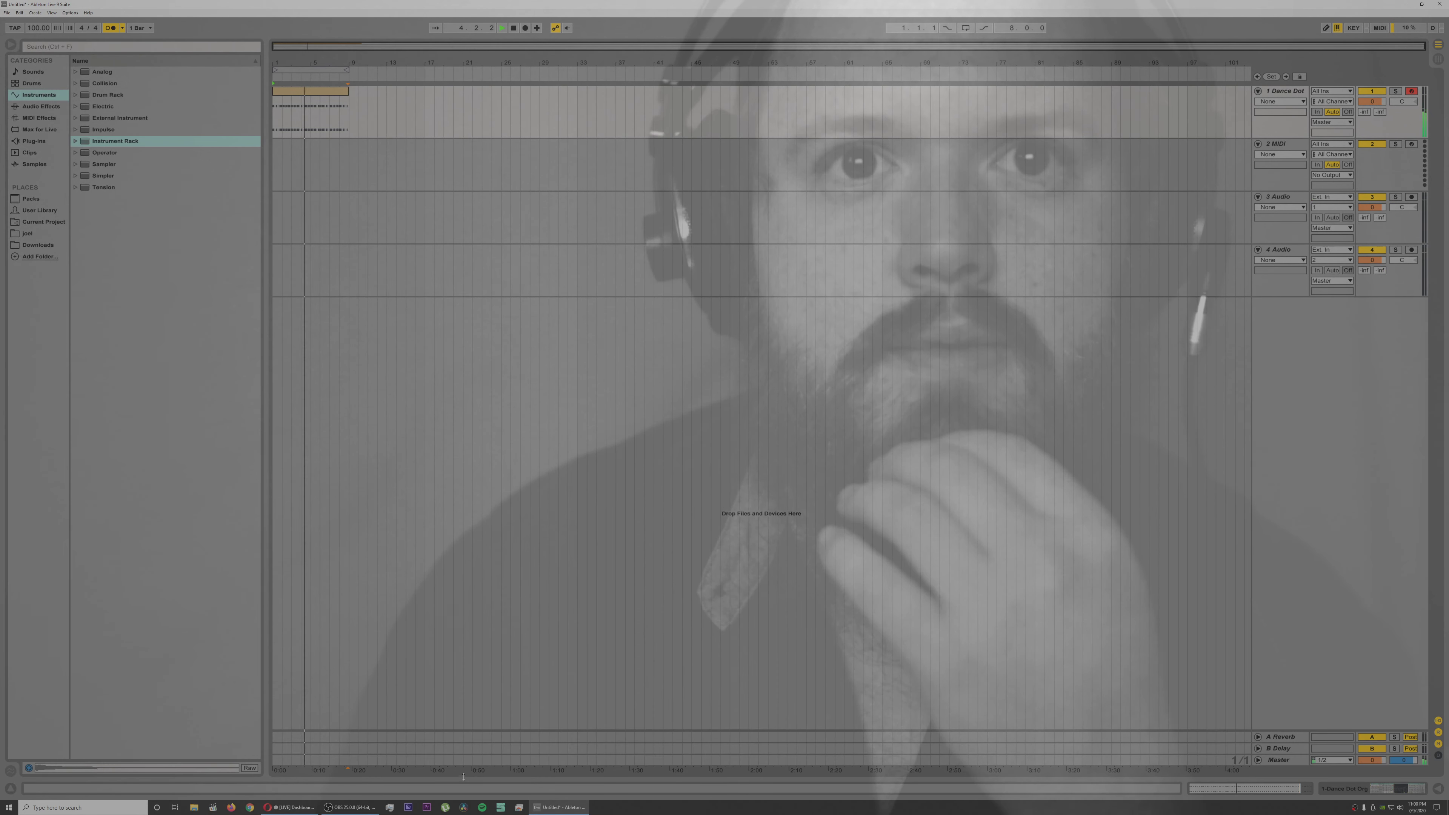
drag(472, 607, 473, 598)
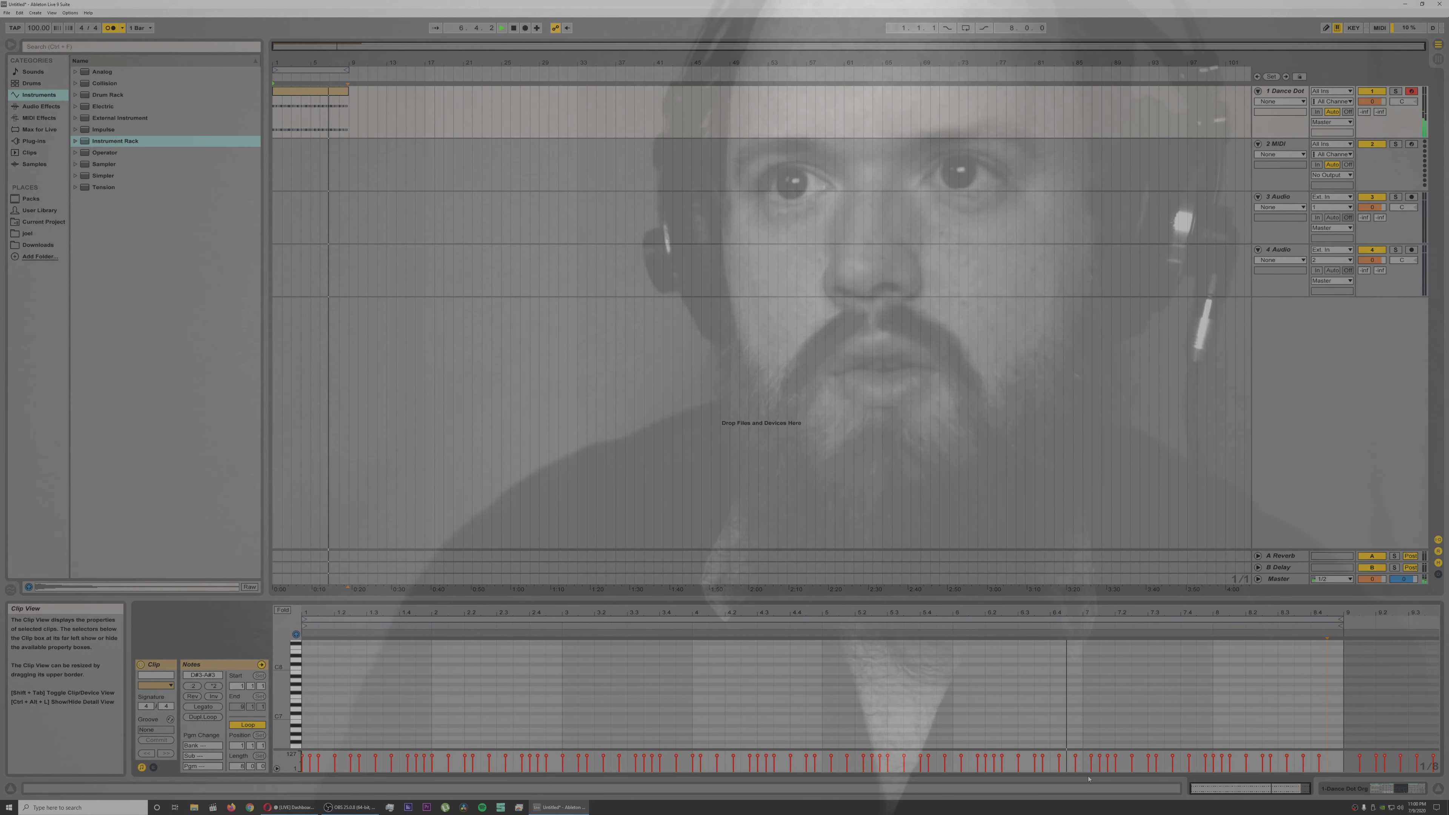
click(1350, 789)
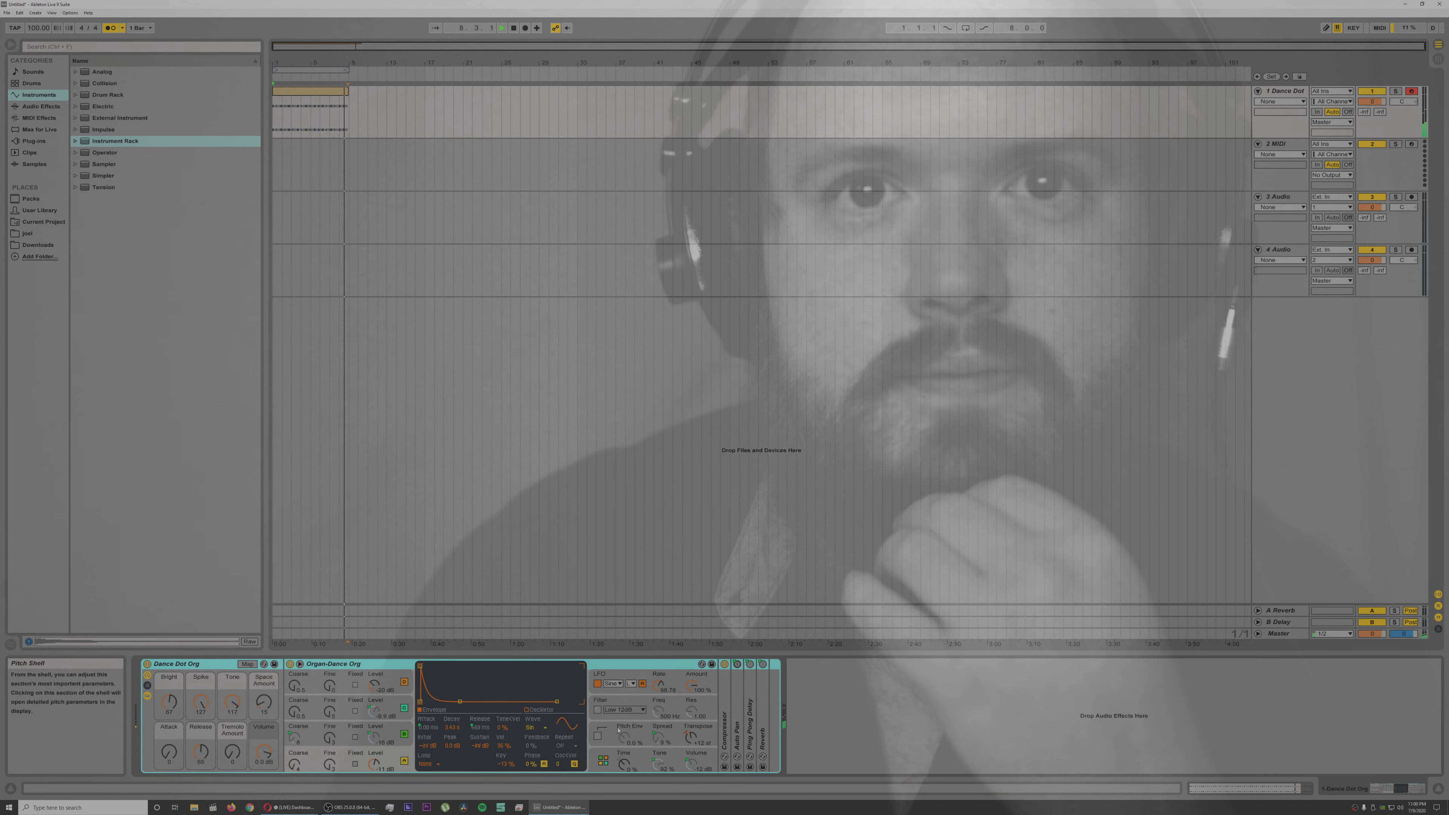
key(space)
click(597, 736)
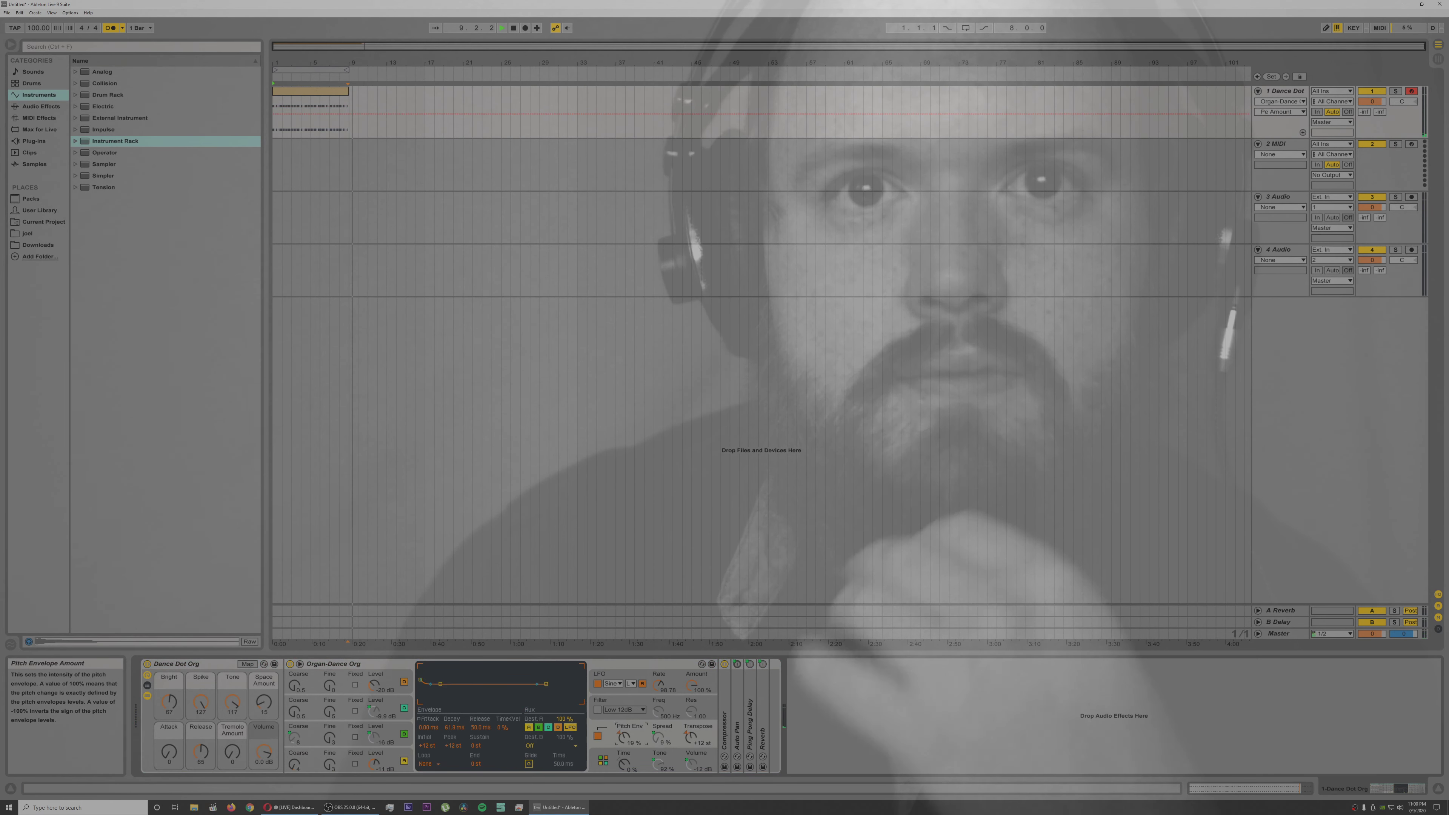
Step: Loop the arrangement during playback and raise the Attack macro of the Dance Dot Org rack
key(space)
click(965, 28)
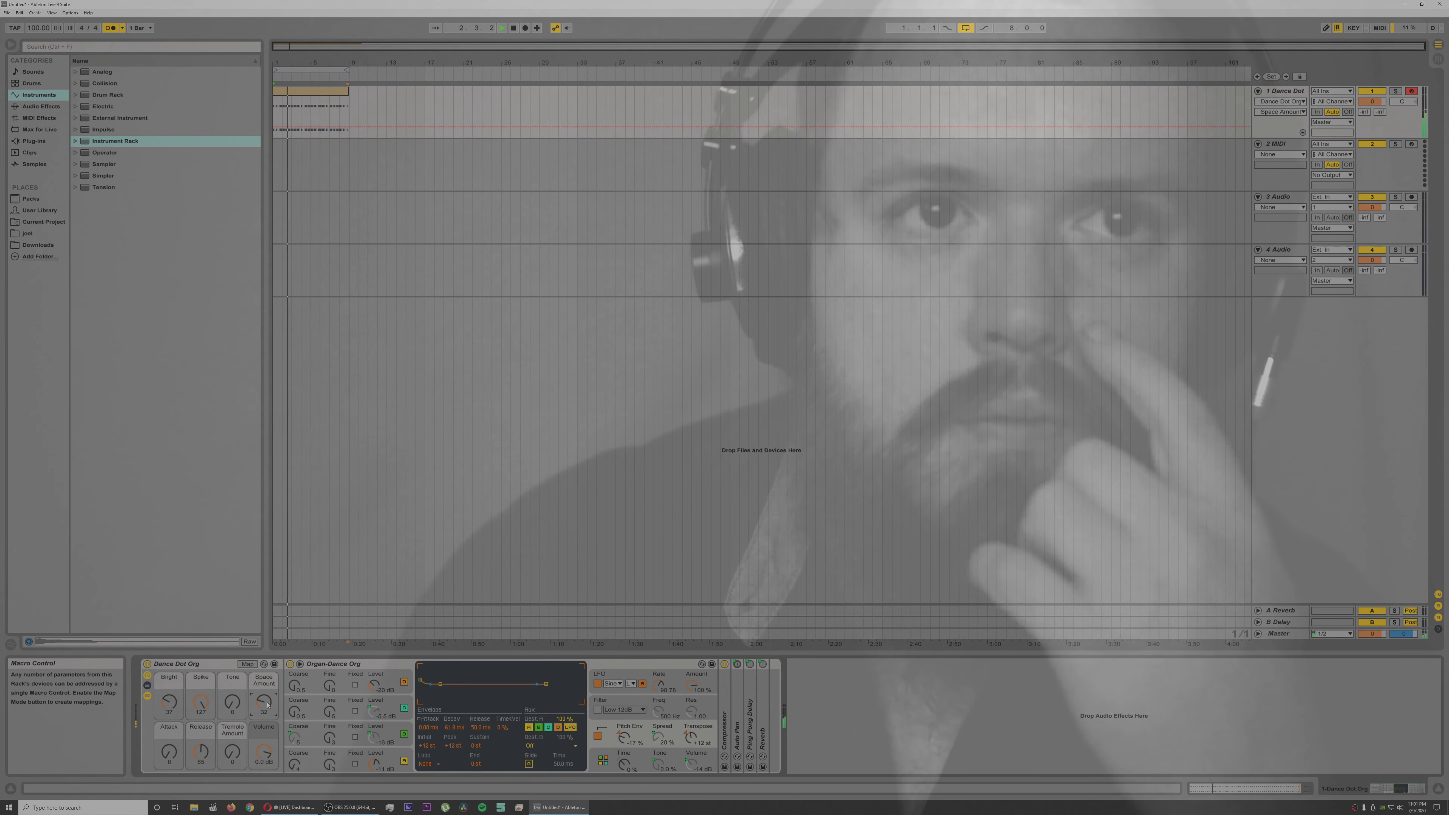
drag(169, 751, 169, 713)
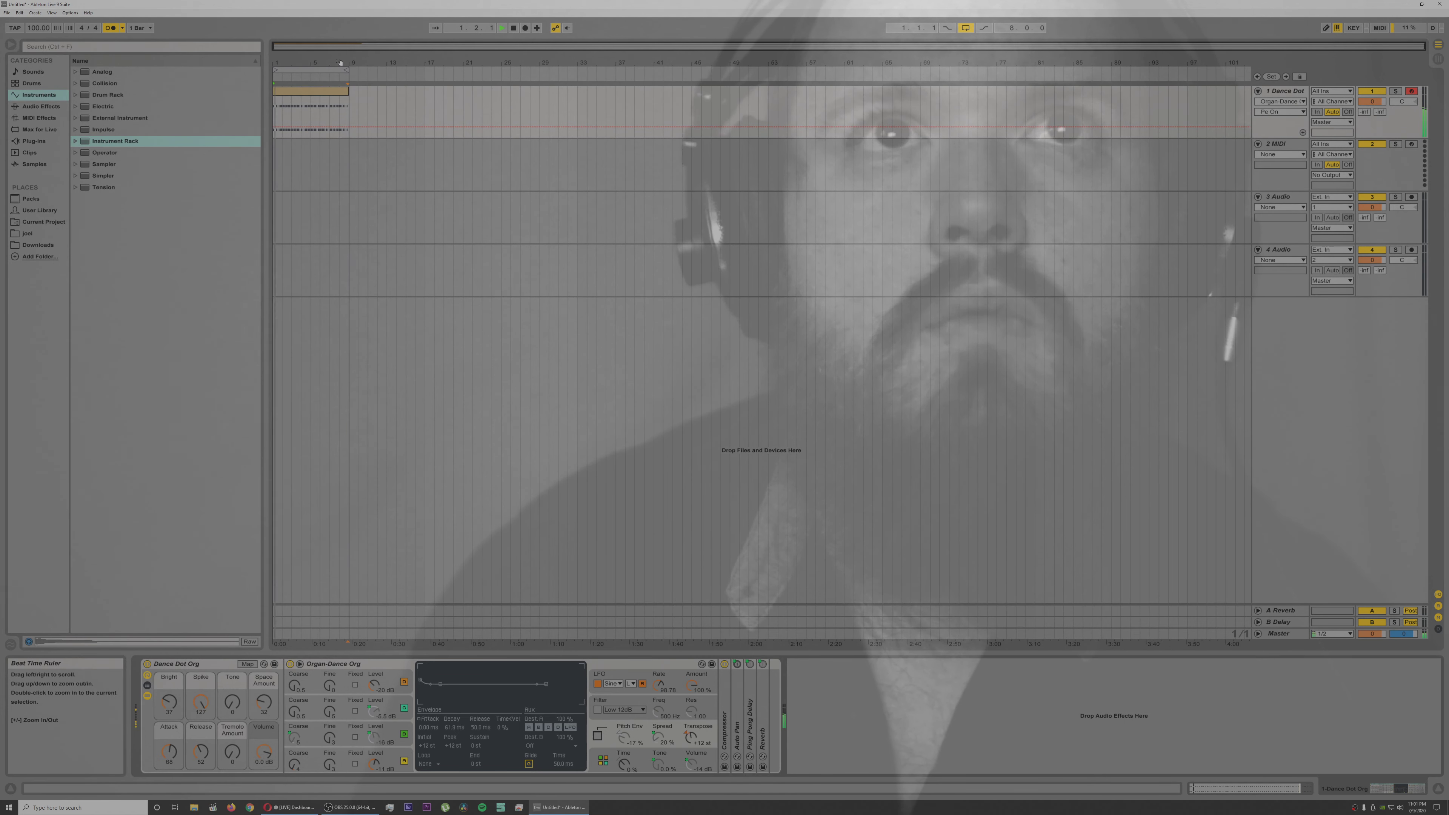
Step: Open the organ clip in the note editor, enlarge the editor, and stop playback
drag(340, 63, 347, 577)
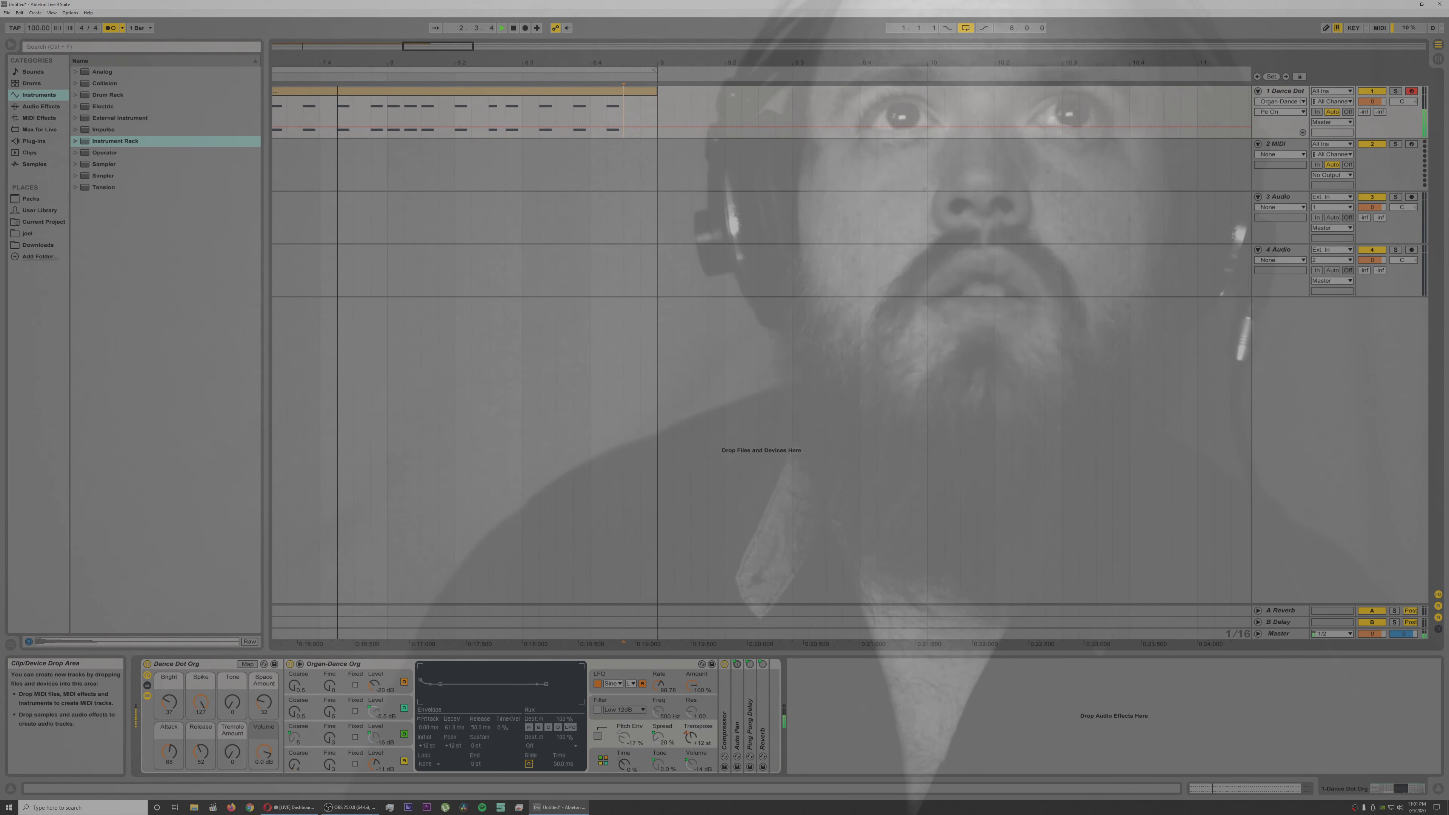
double_click(380, 93)
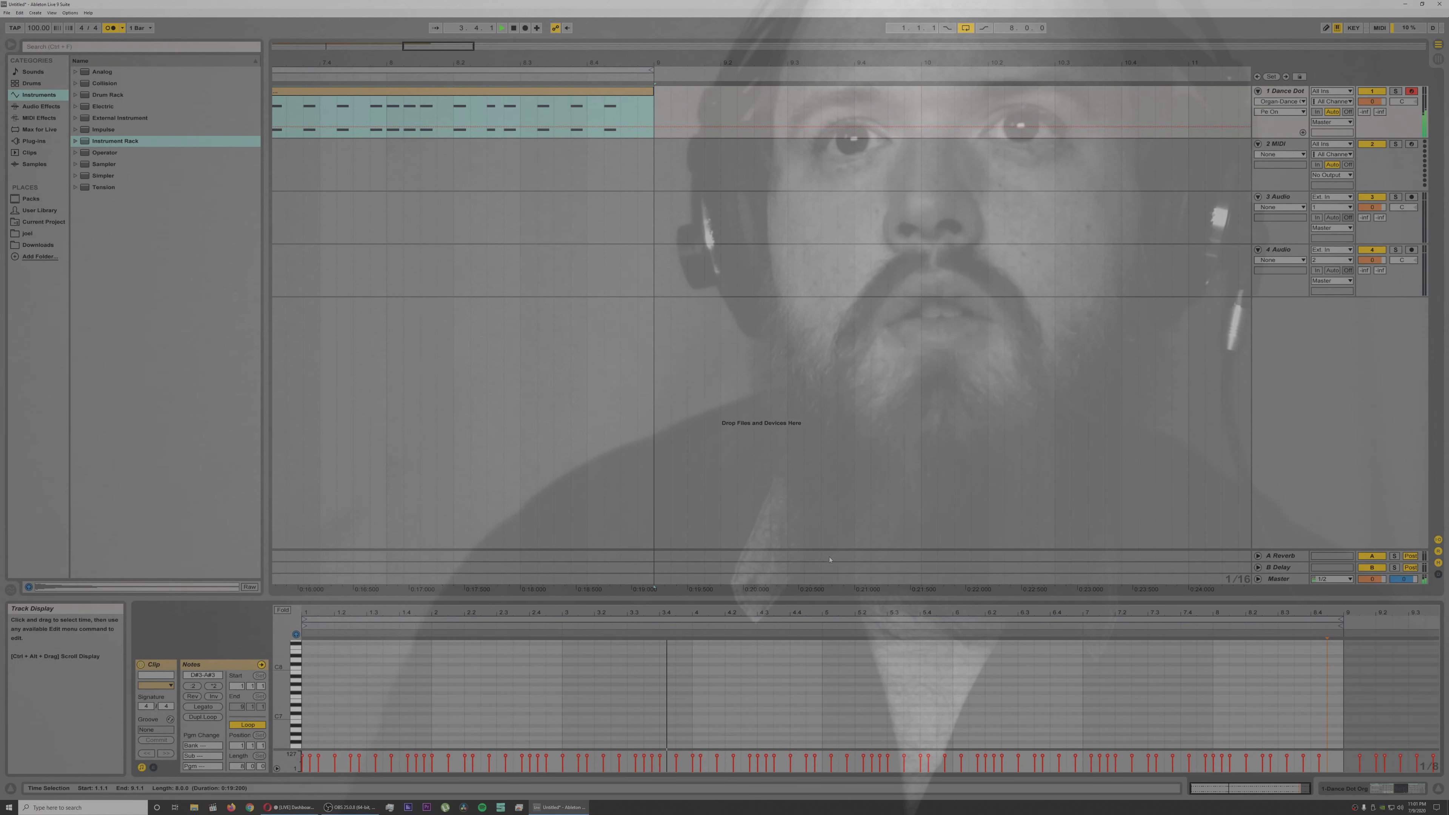
drag(845, 597, 851, 357)
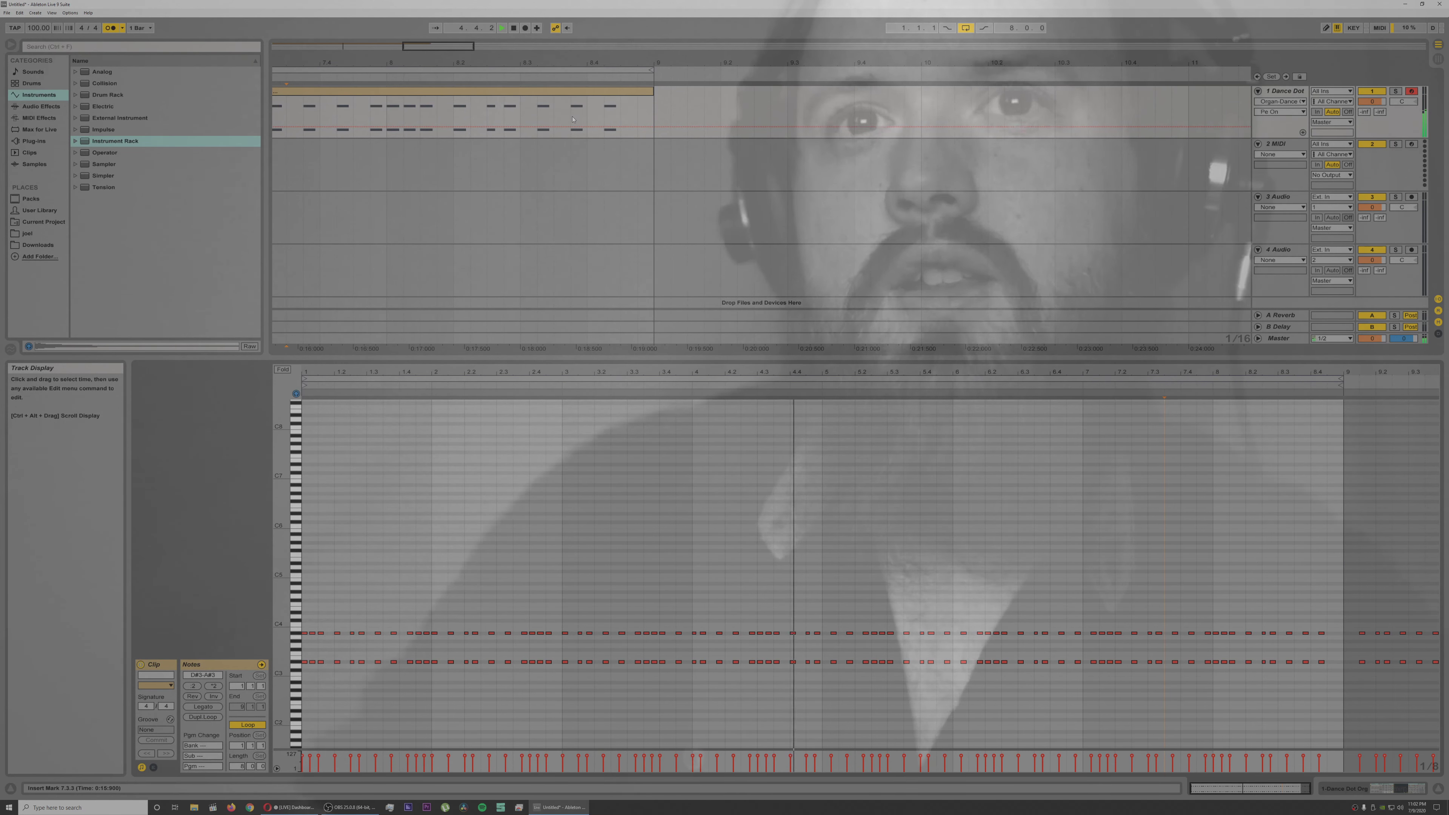
key(space)
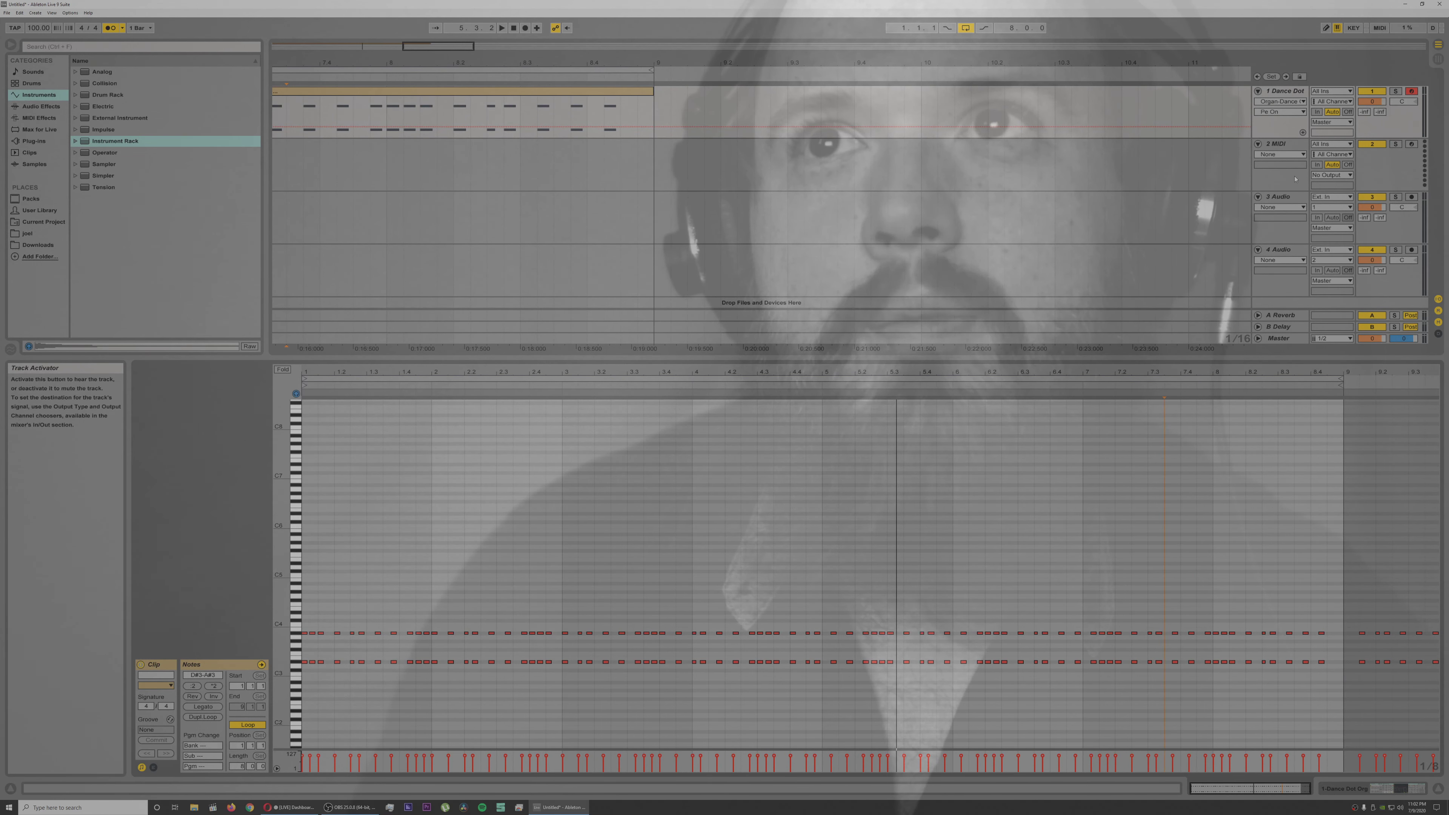
Step: Load the It Happened One Night Strings instrument rack onto the empty MIDI track 2
click(1273, 146)
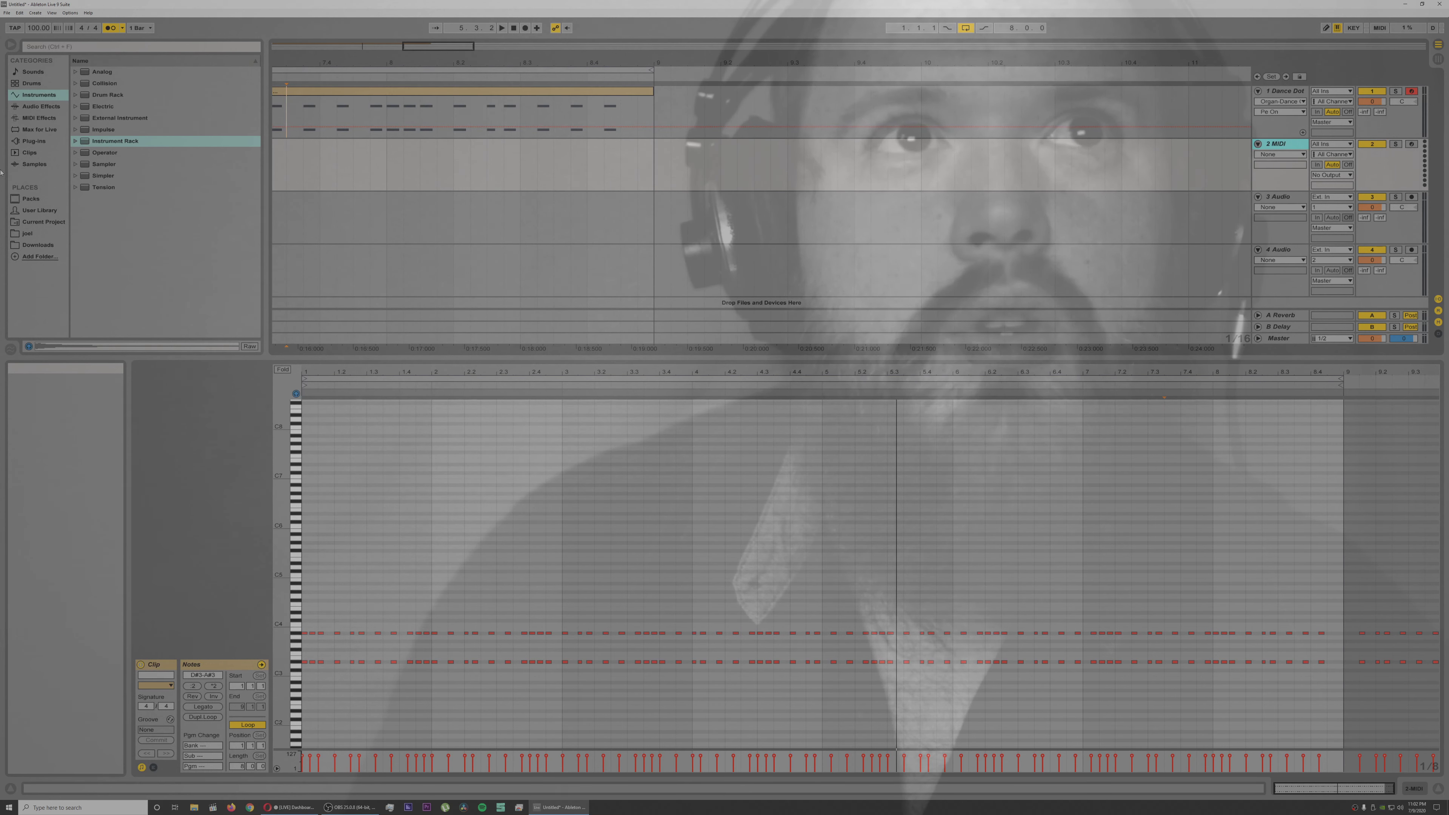
click(75, 141)
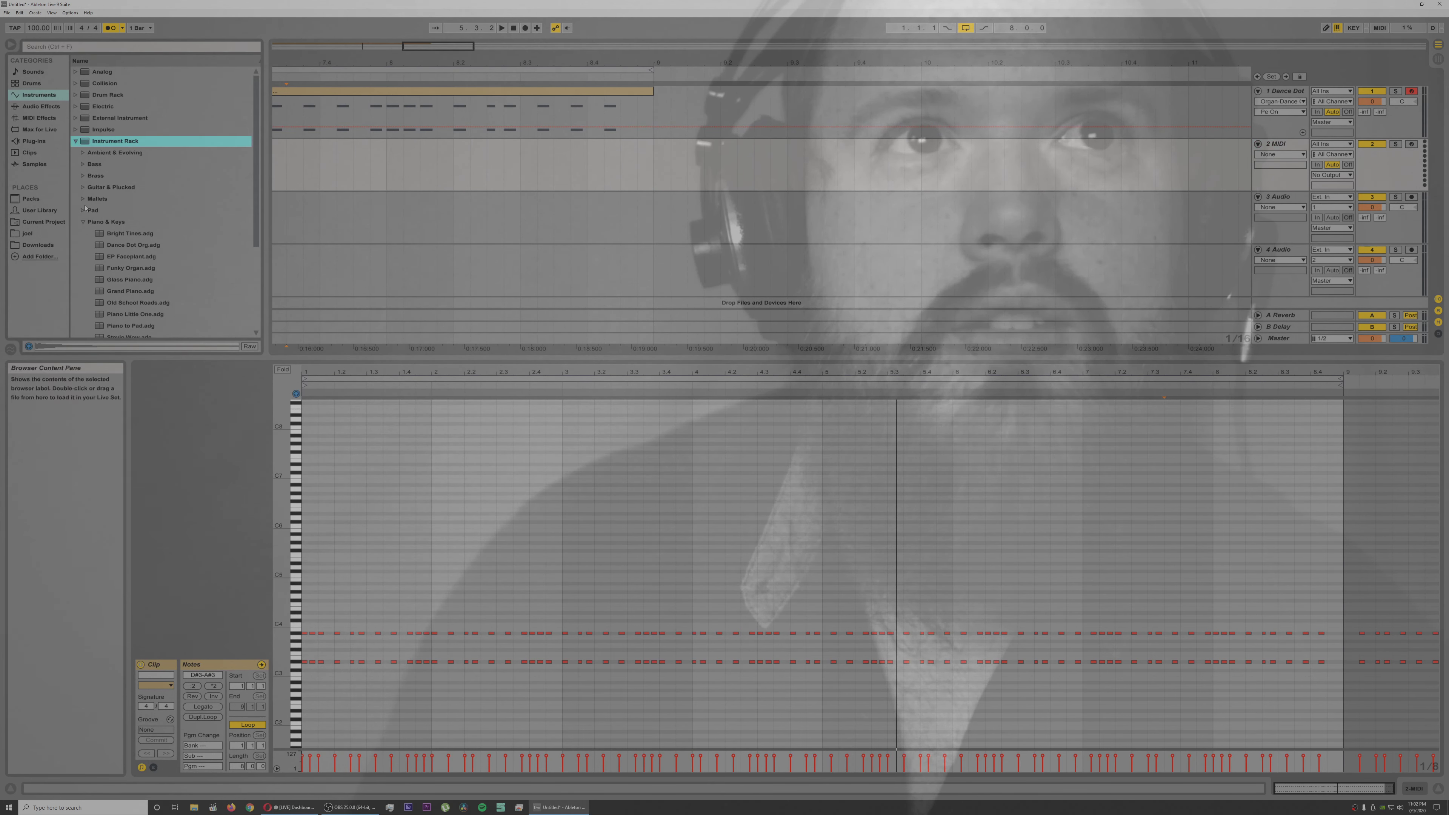
click(82, 222)
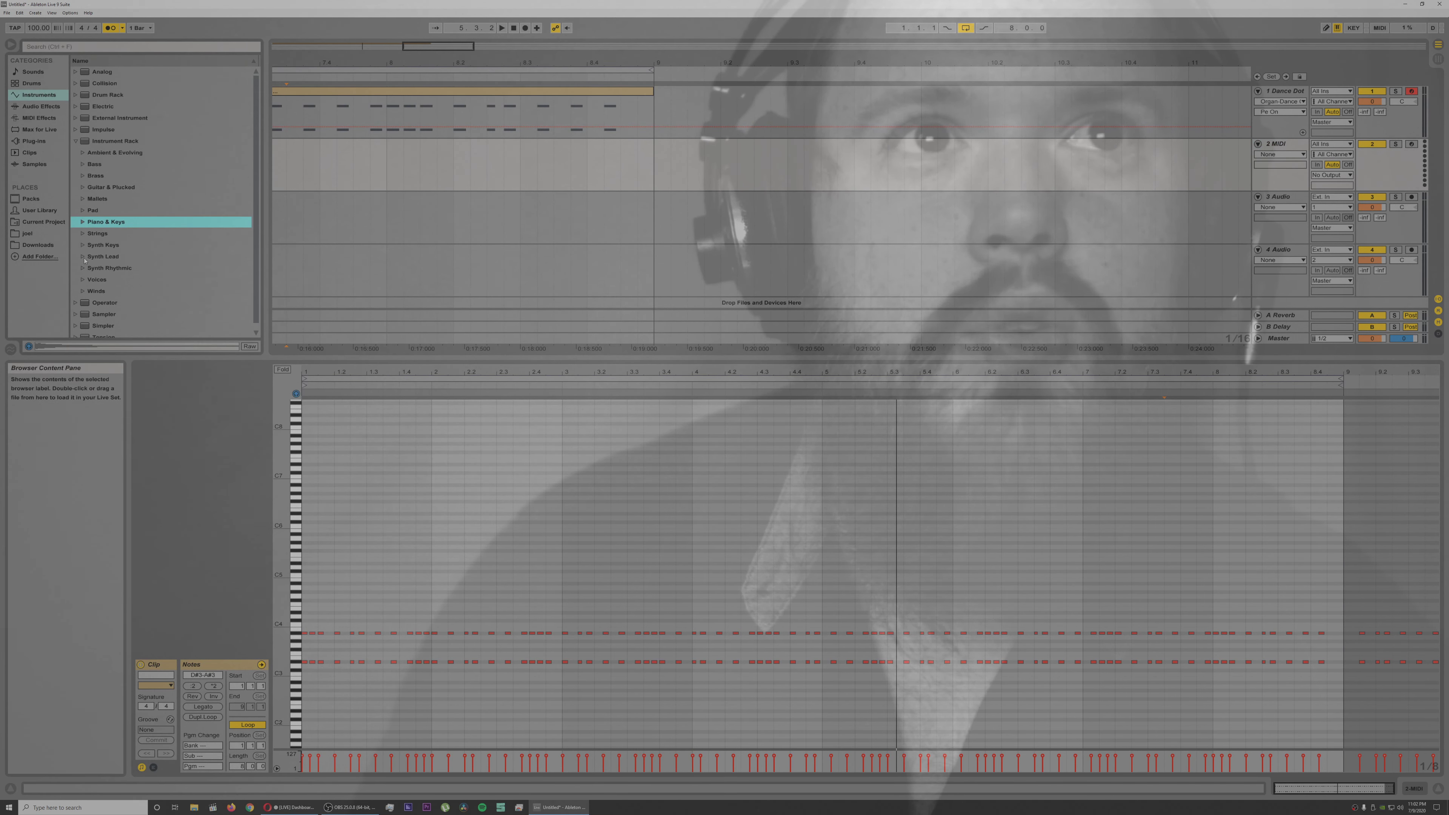
click(83, 233)
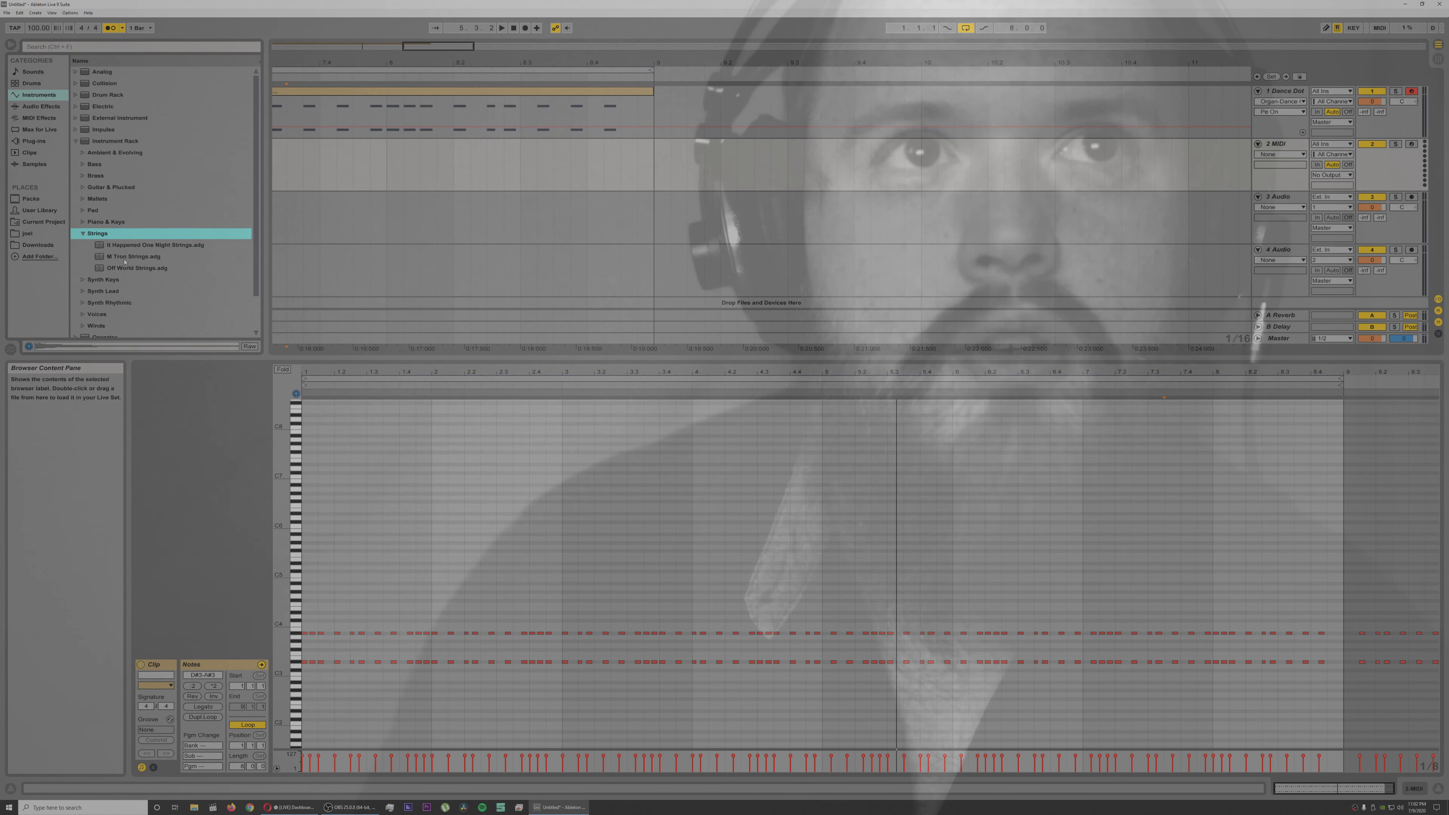
click(135, 245)
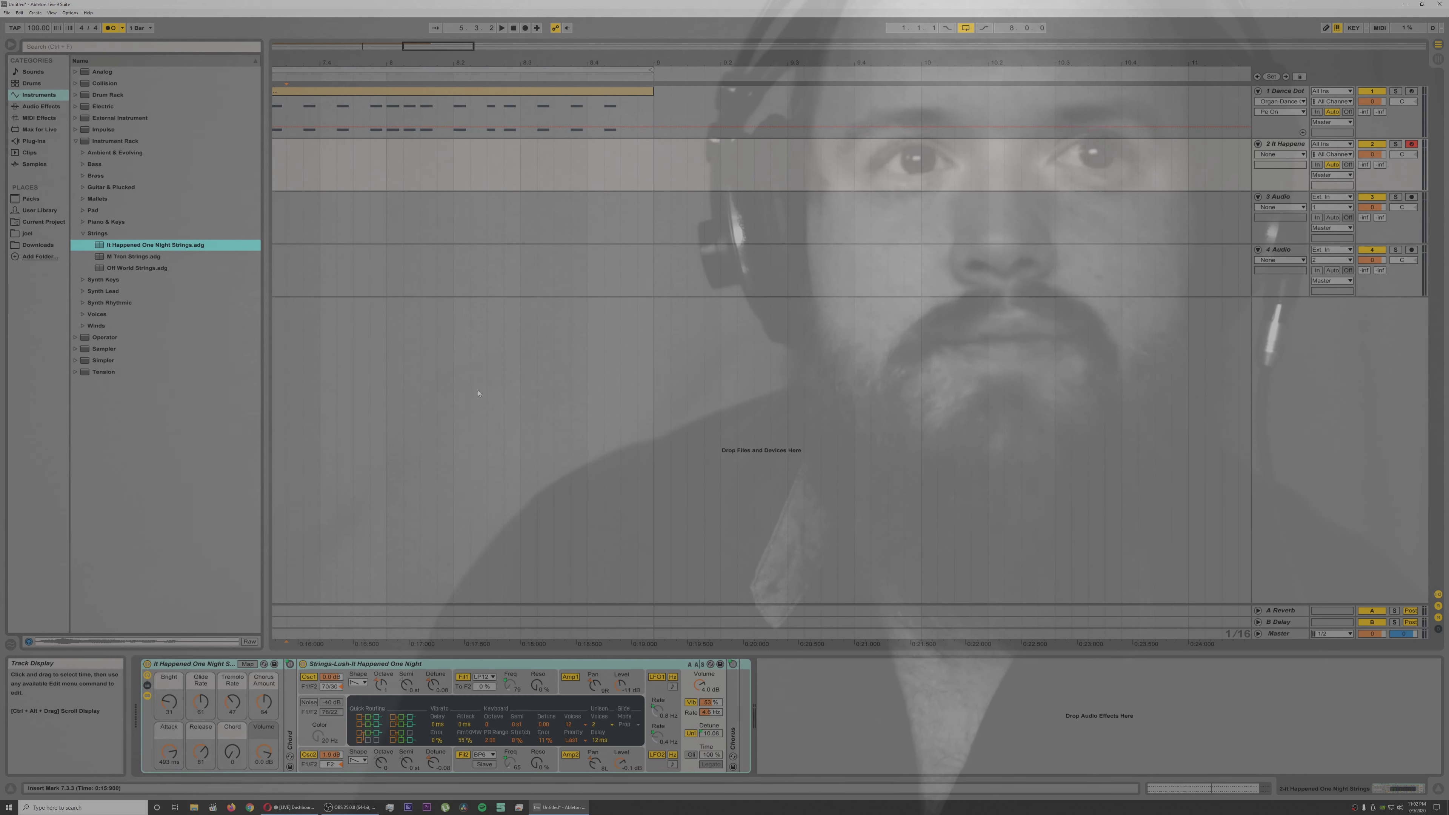
key(alt+Tab)
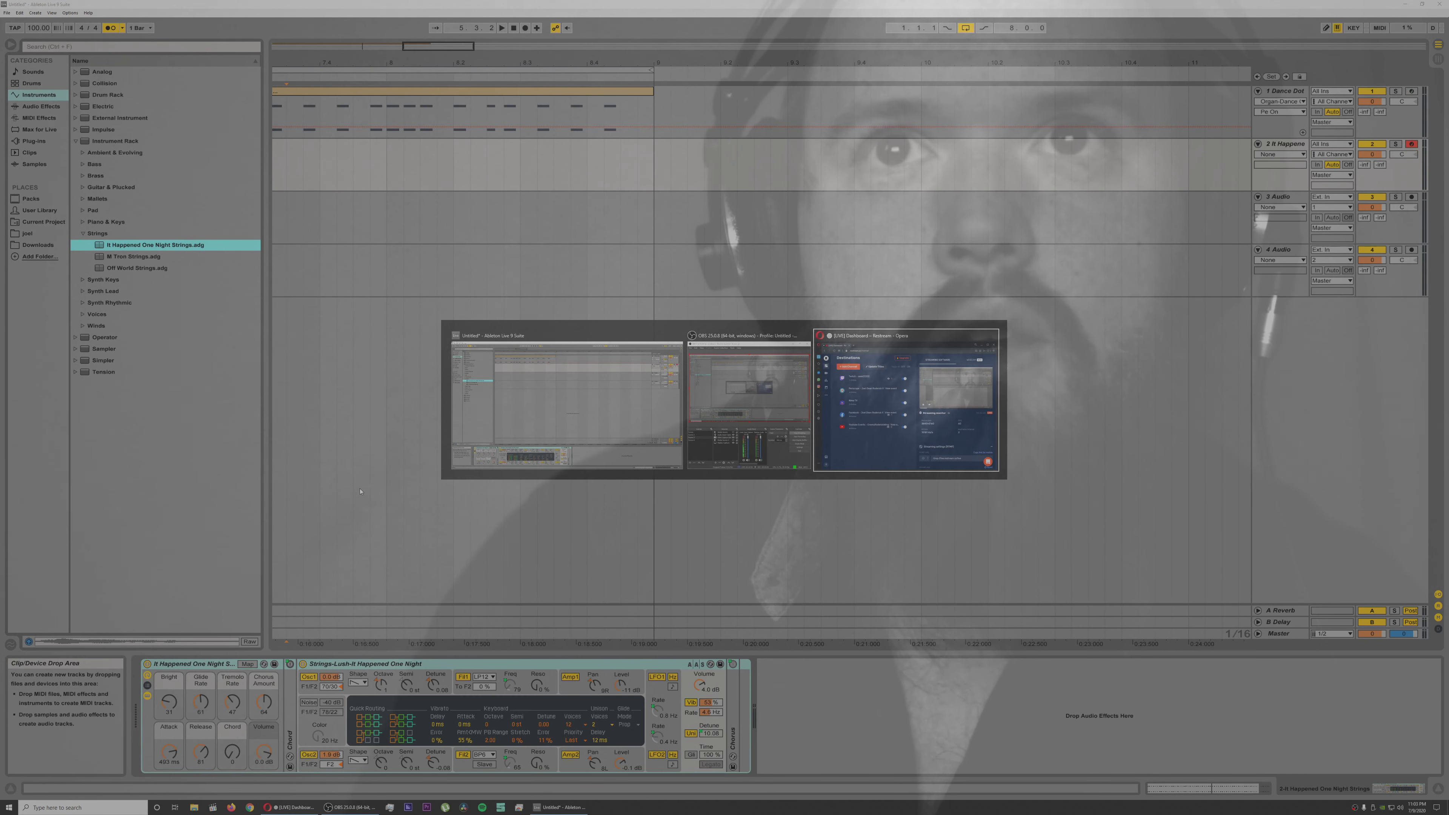
key(alt+Tab)
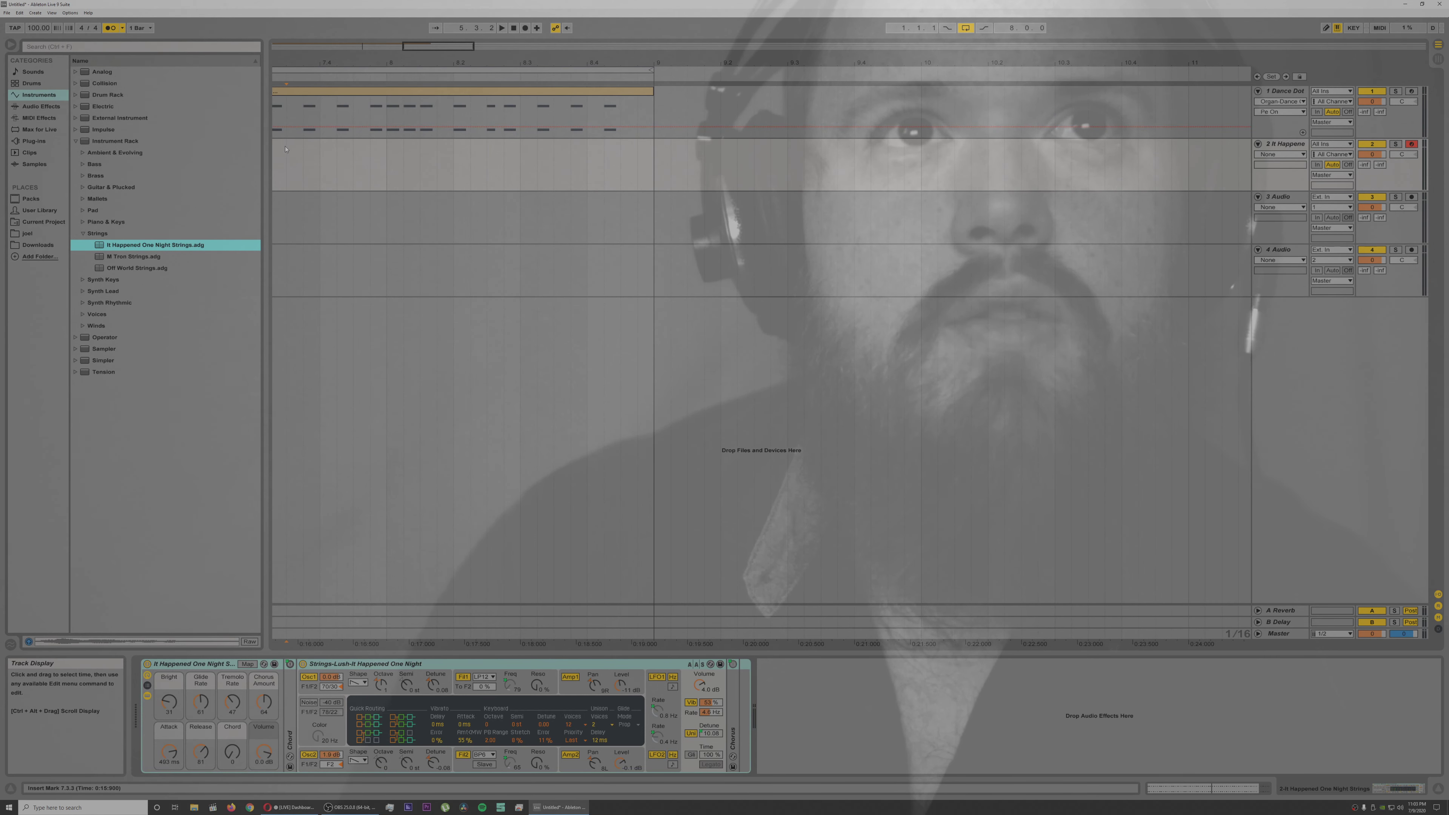
Step: Insert an empty eight-bar MIDI clip on the strings track from 1.1.1 to 9.1.1 and open it for note editing
mouse_move(291, 62)
mouse_down()
mouse_move(487, 61)
mouse_move(487, 45)
mouse_up()
drag(333, 62, 816, 61)
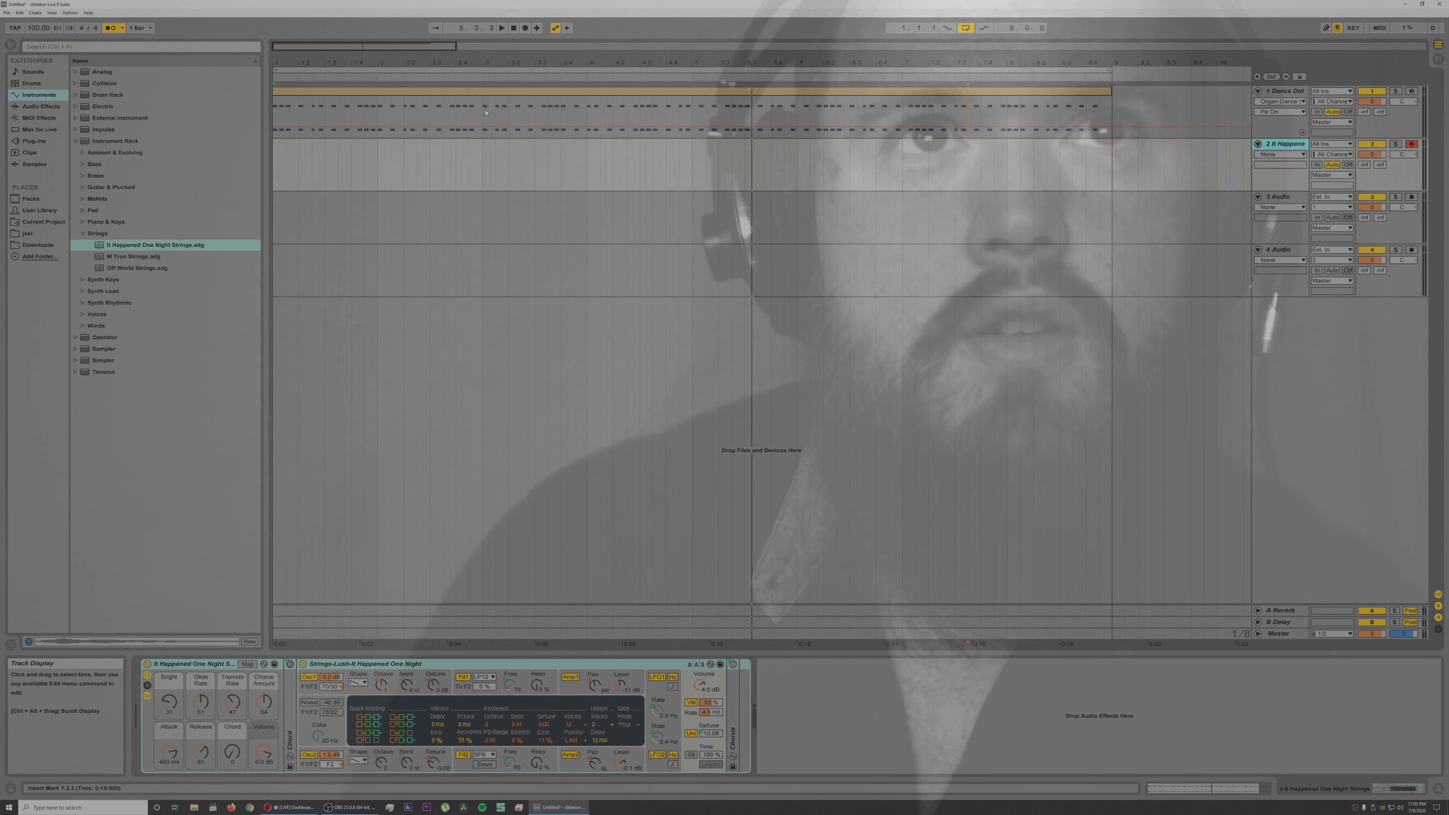
drag(273, 123, 692, 123)
click(693, 162)
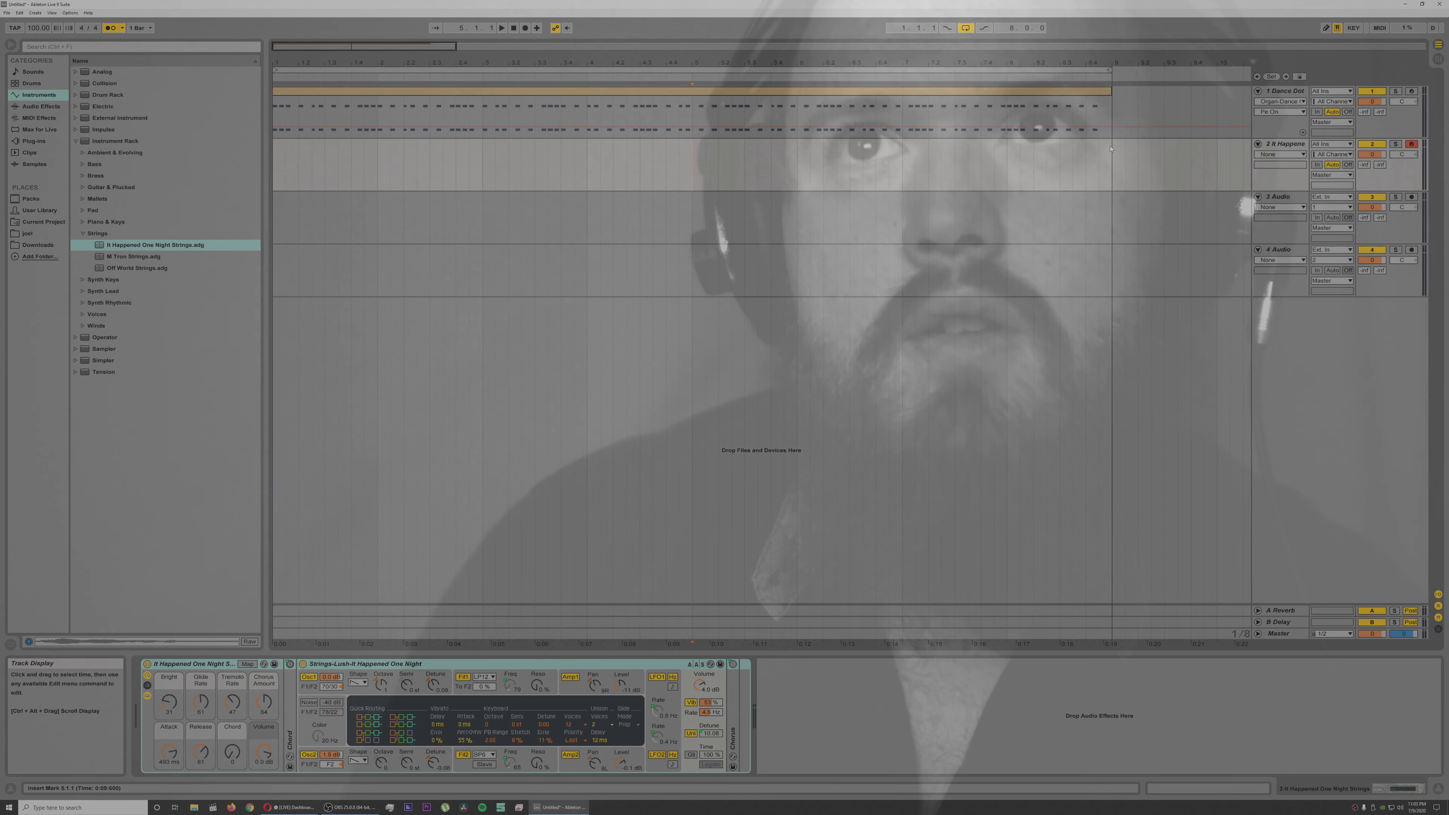
drag(1110, 148, 182, 162)
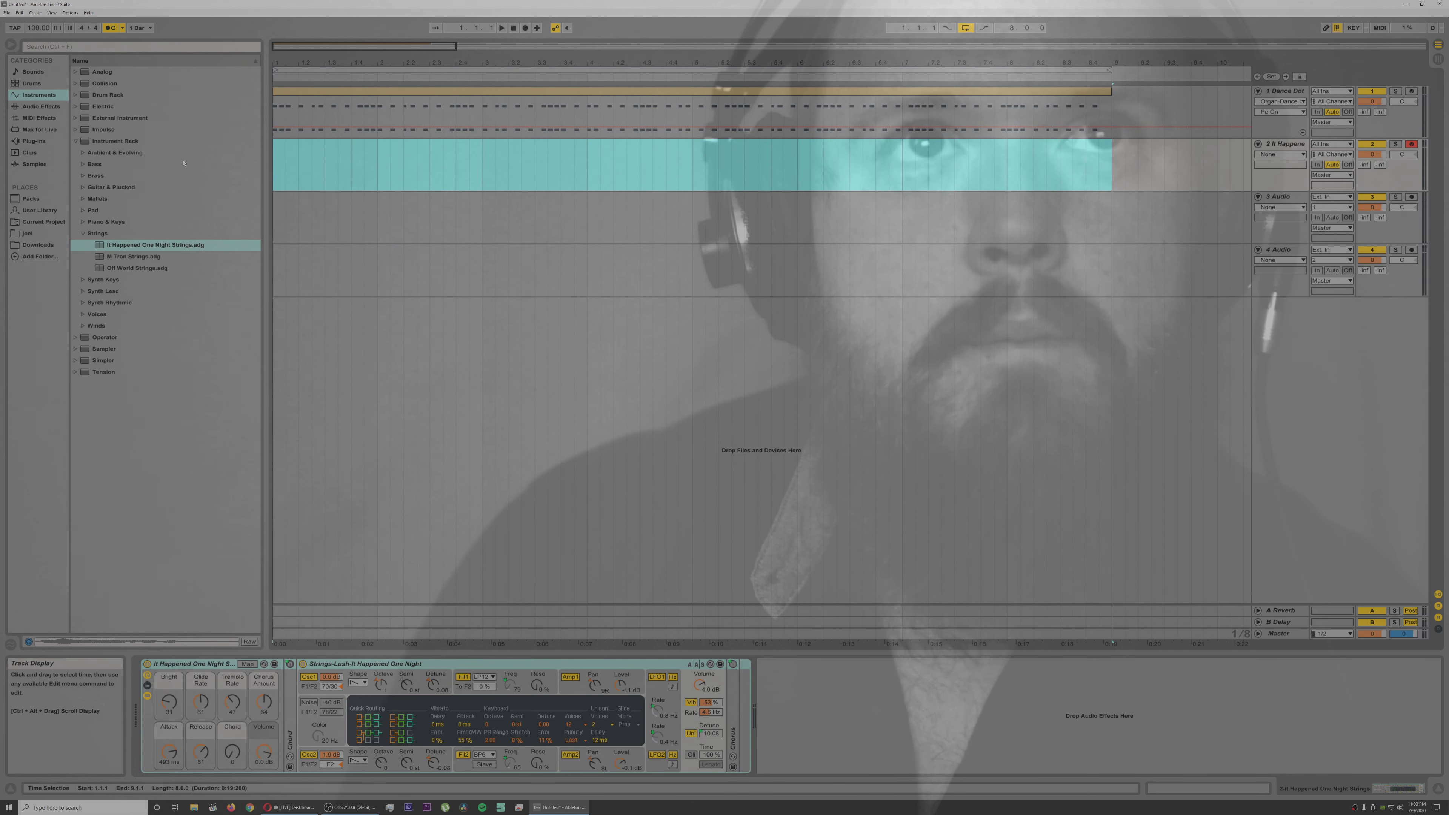
right_click(288, 144)
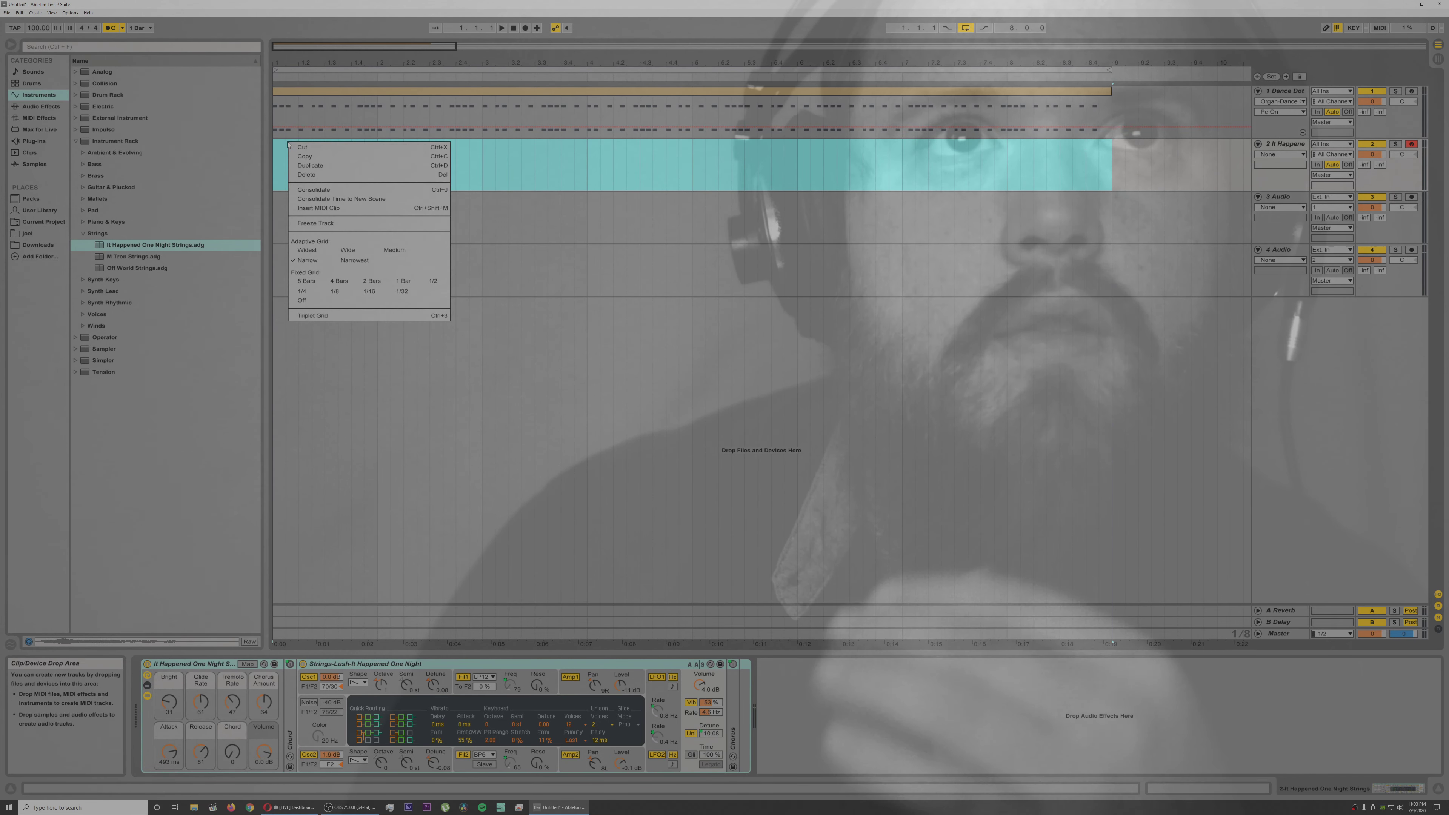
click(329, 208)
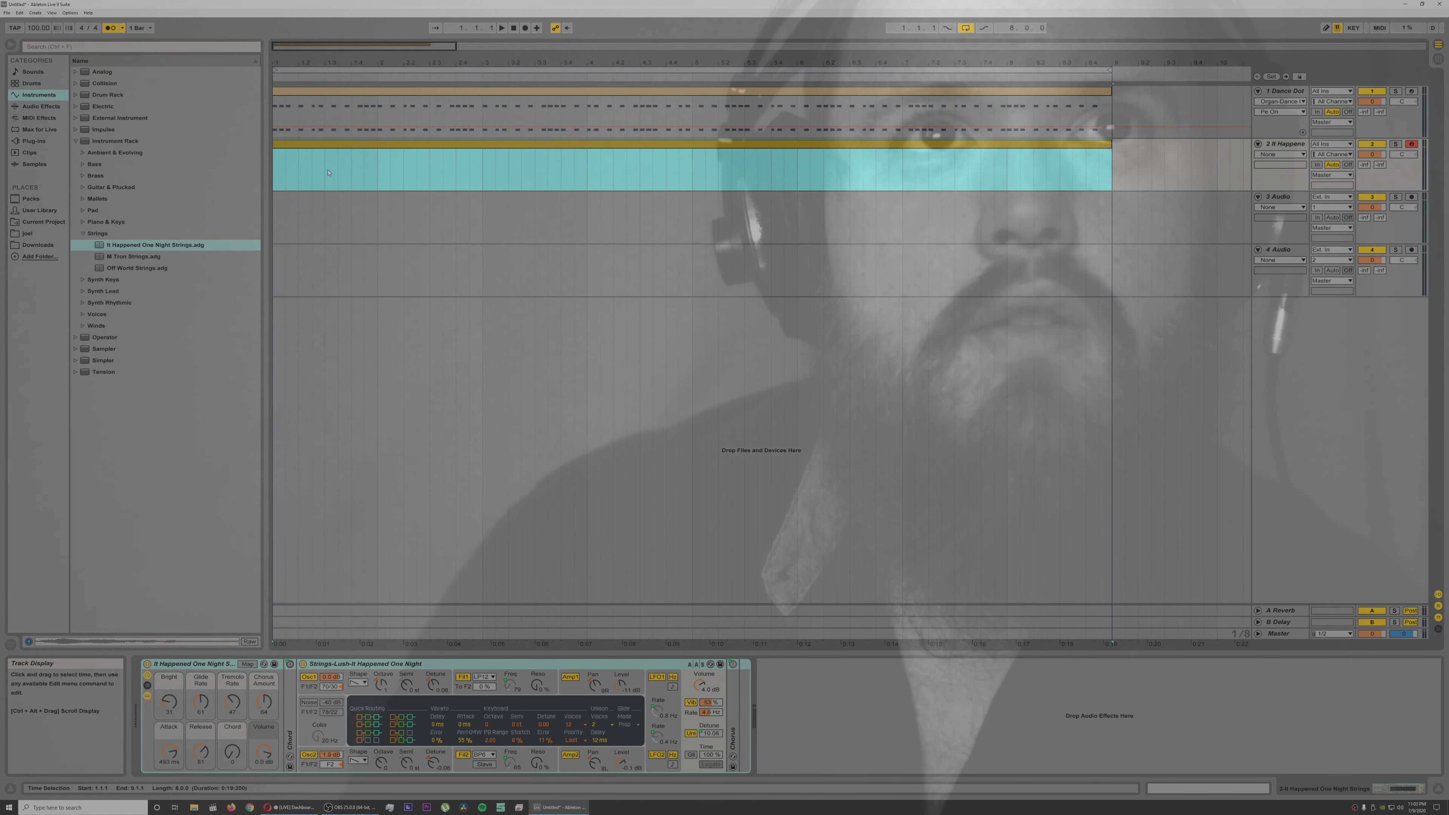
double_click(335, 147)
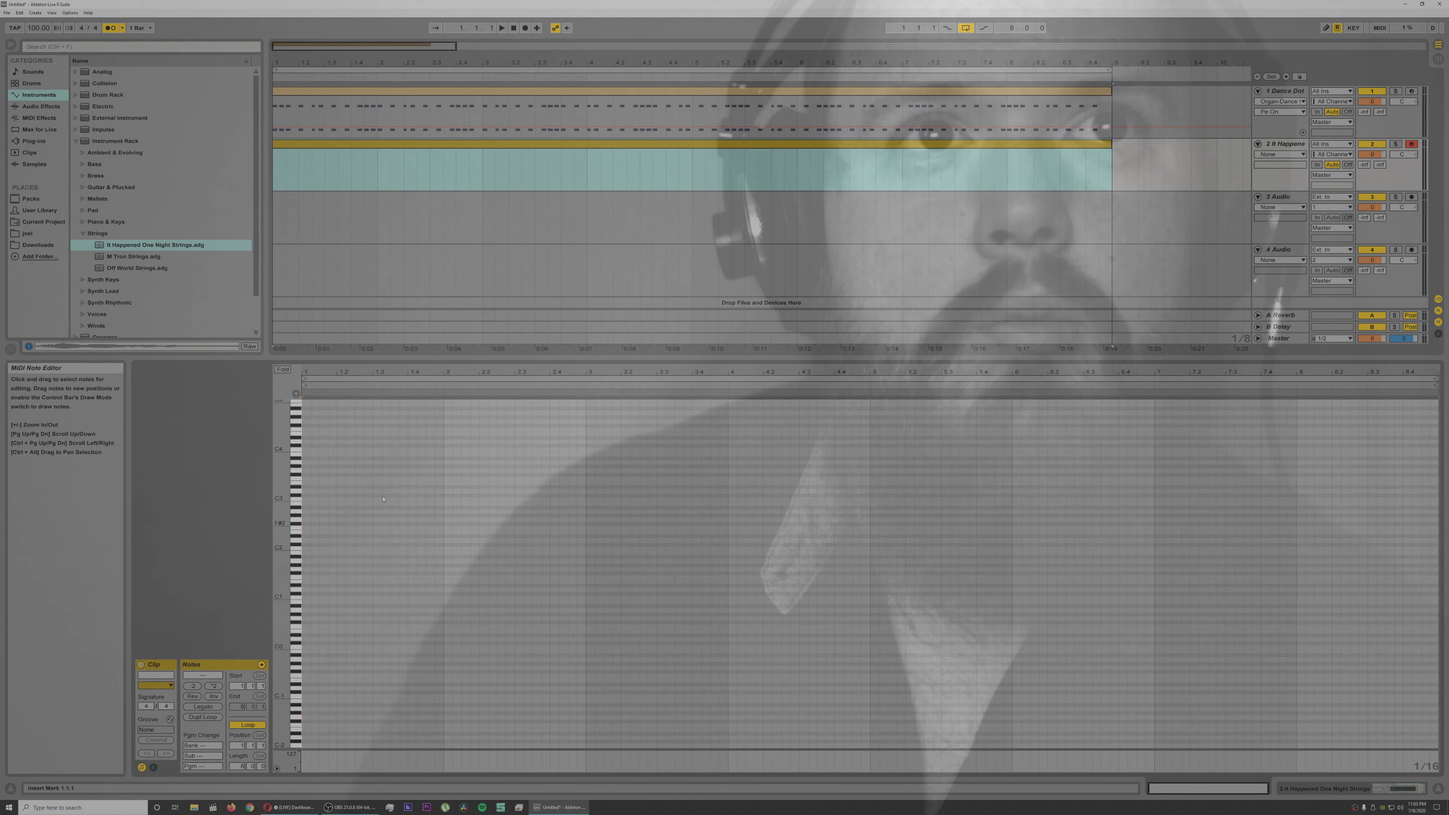
Step: Find the Simpler pad presets and load Warm Bubbly Pad onto track 2 in place of the strings
click(82, 233)
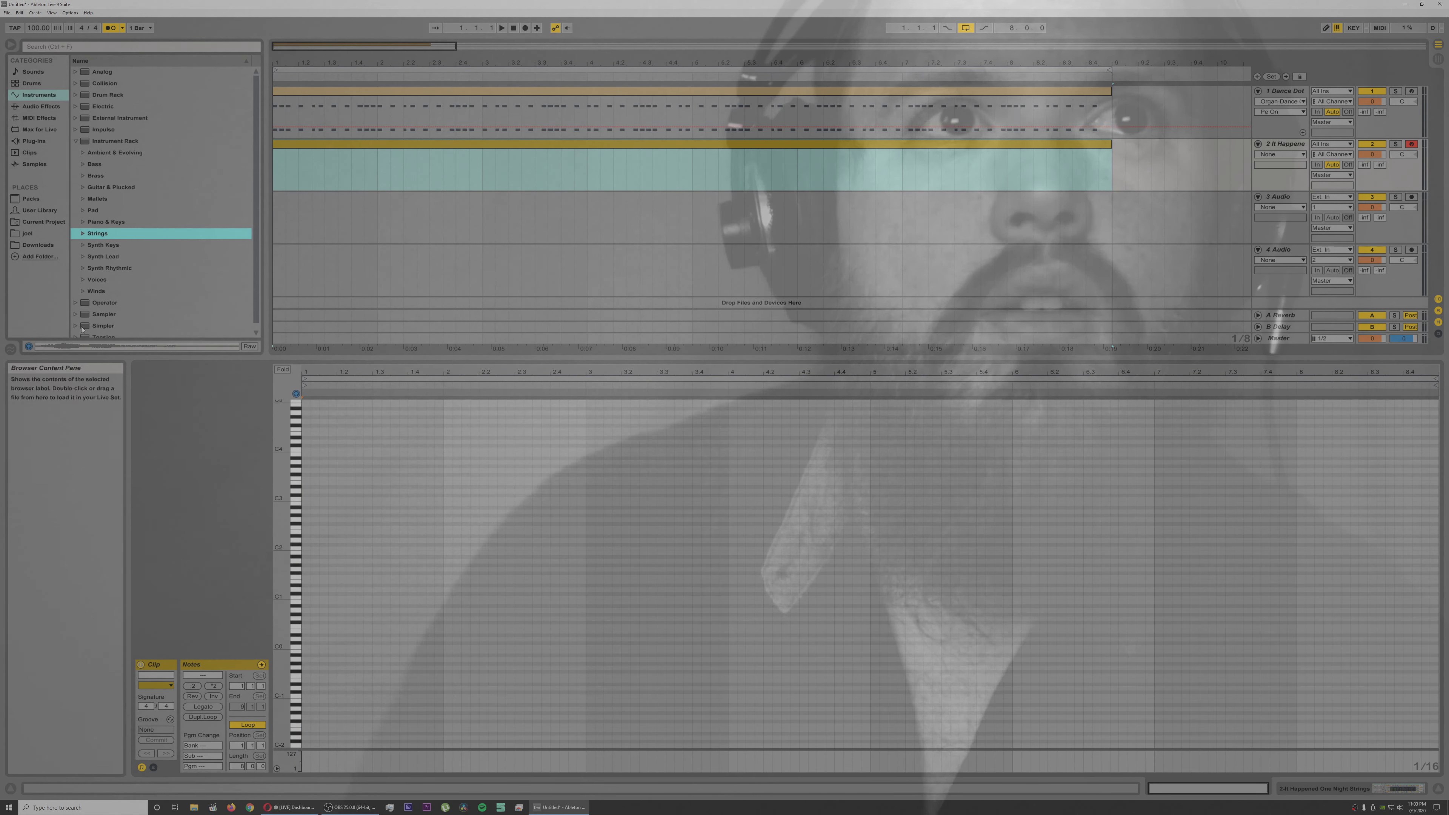
scroll(72, 314, down, 1)
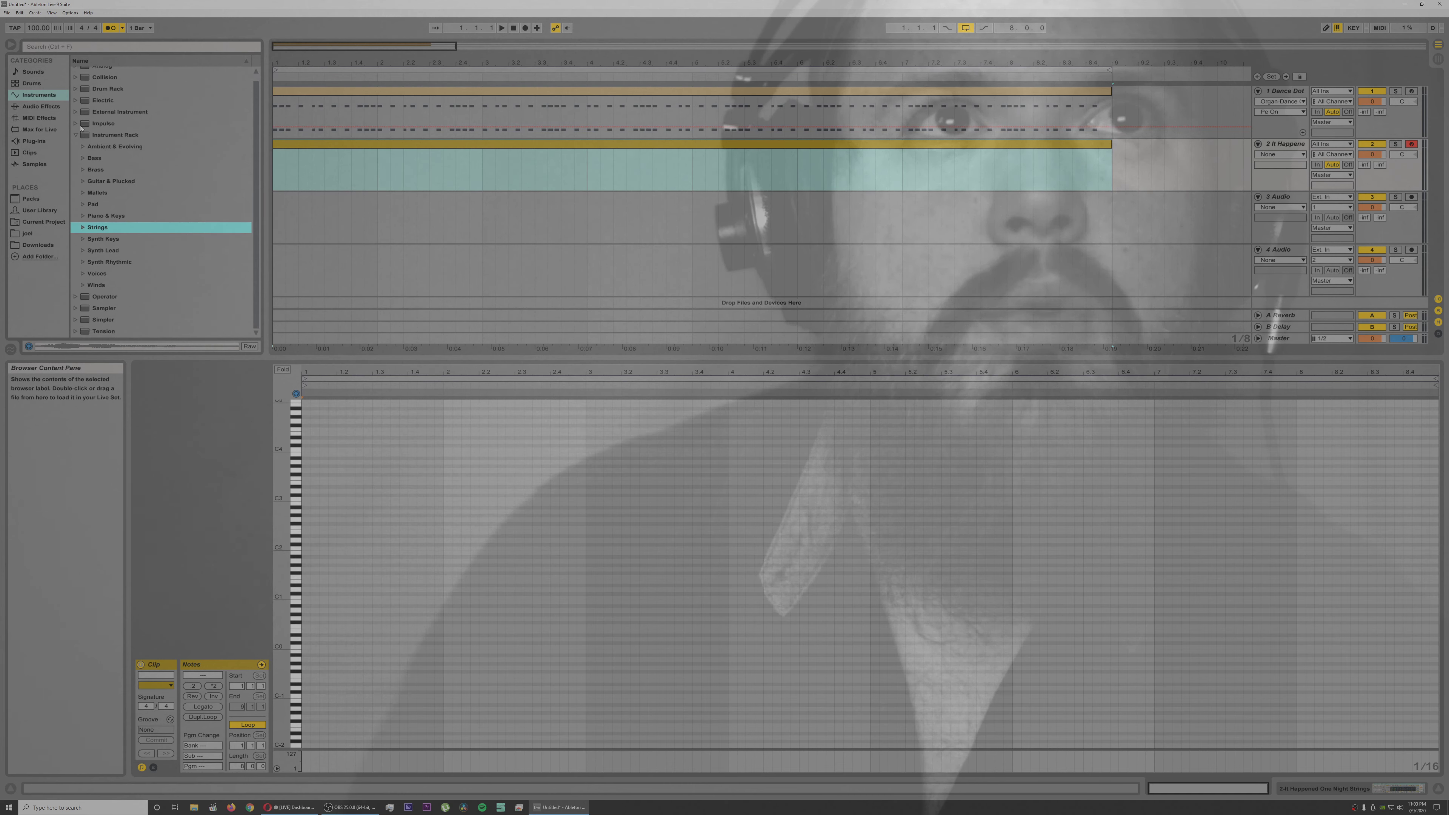
click(76, 136)
click(75, 129)
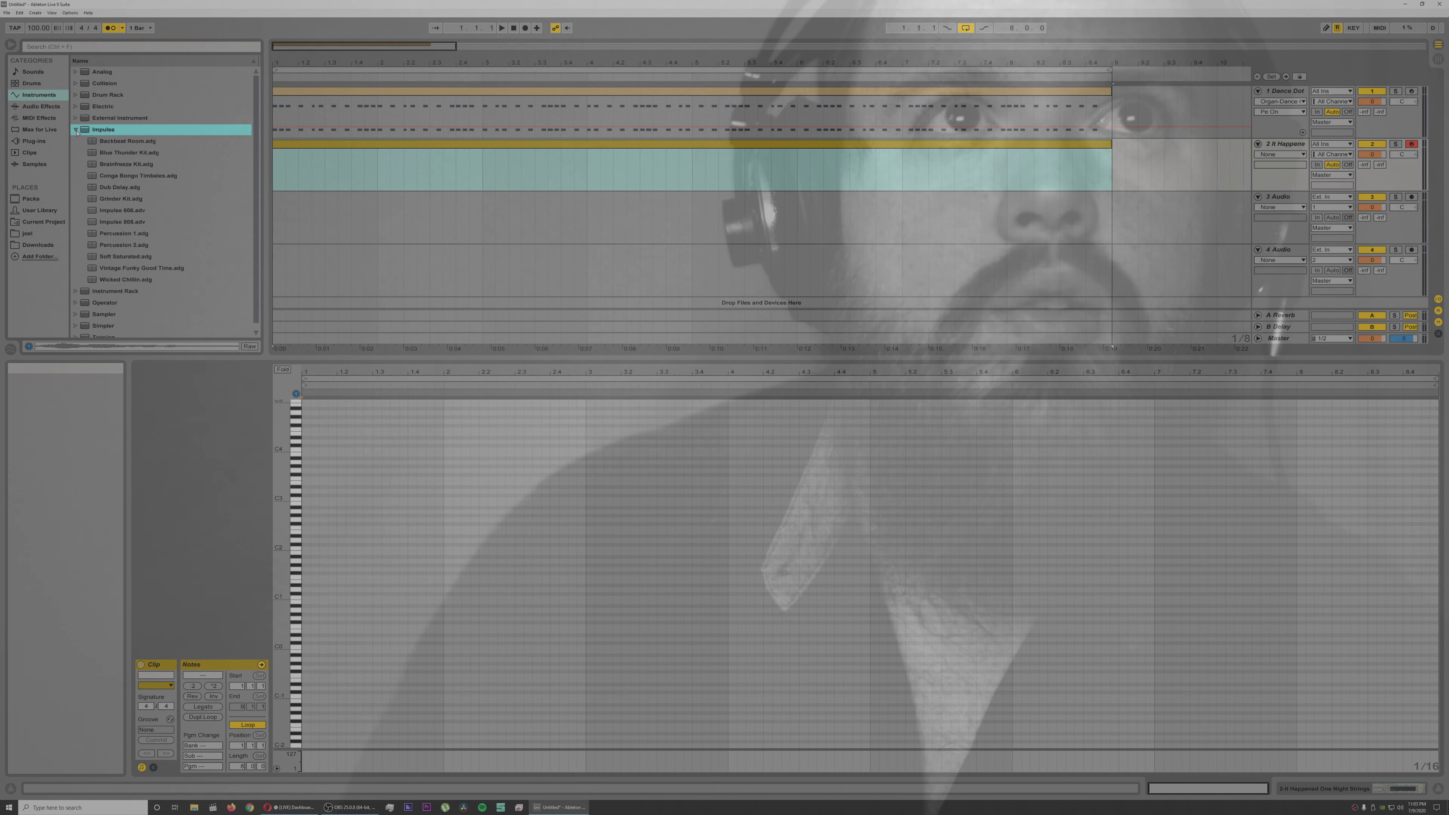
click(76, 130)
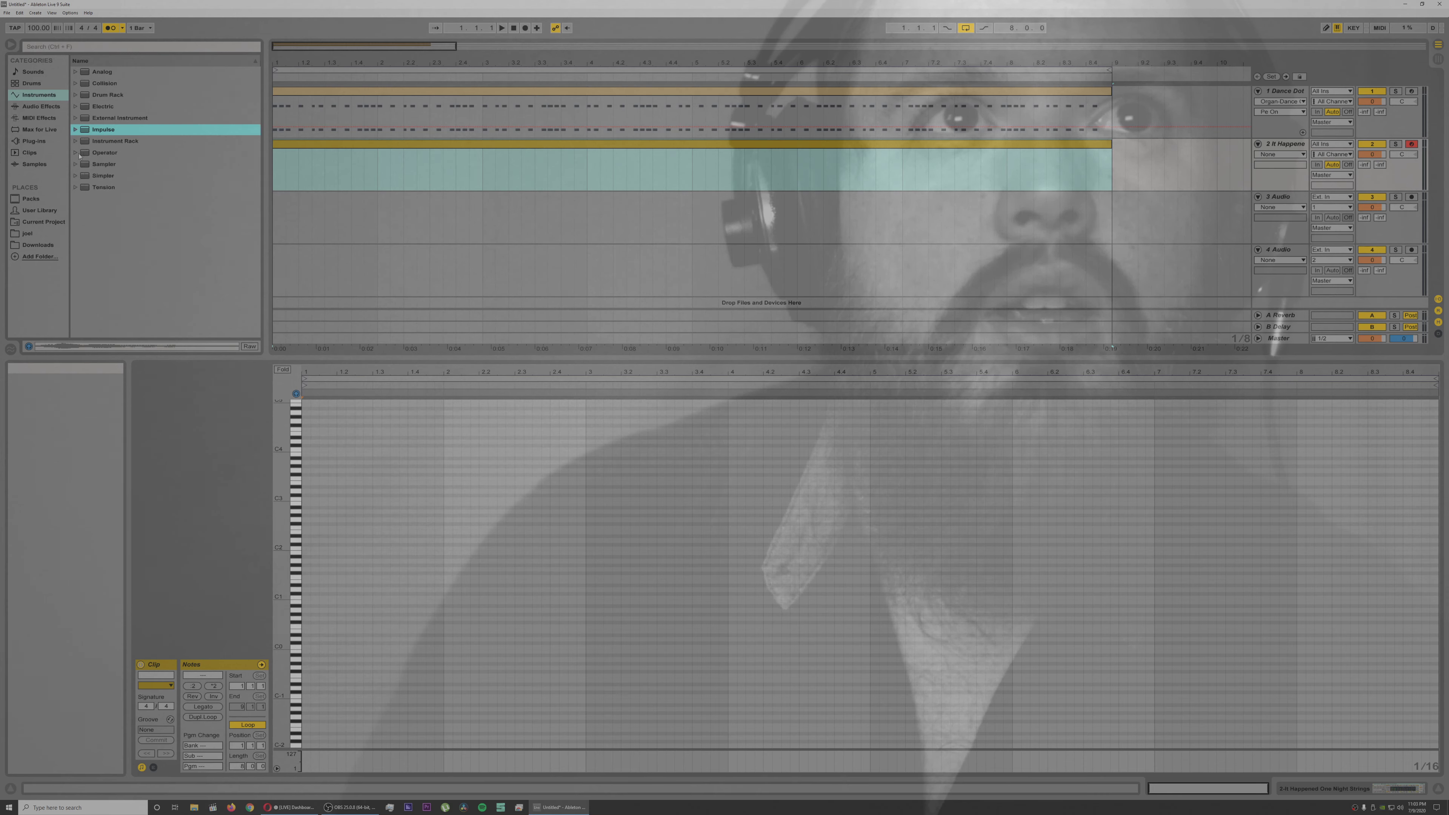
click(77, 176)
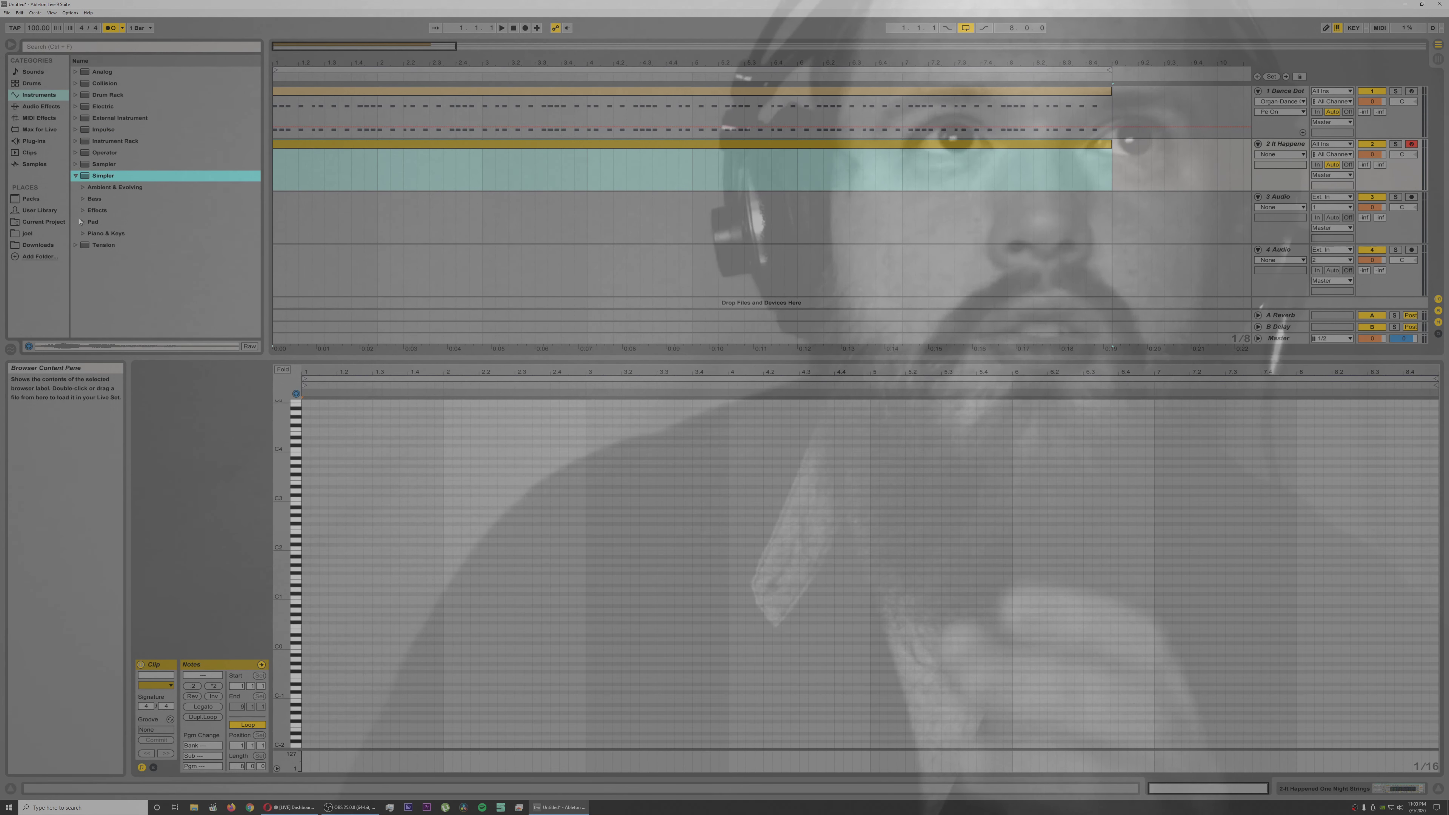
click(83, 221)
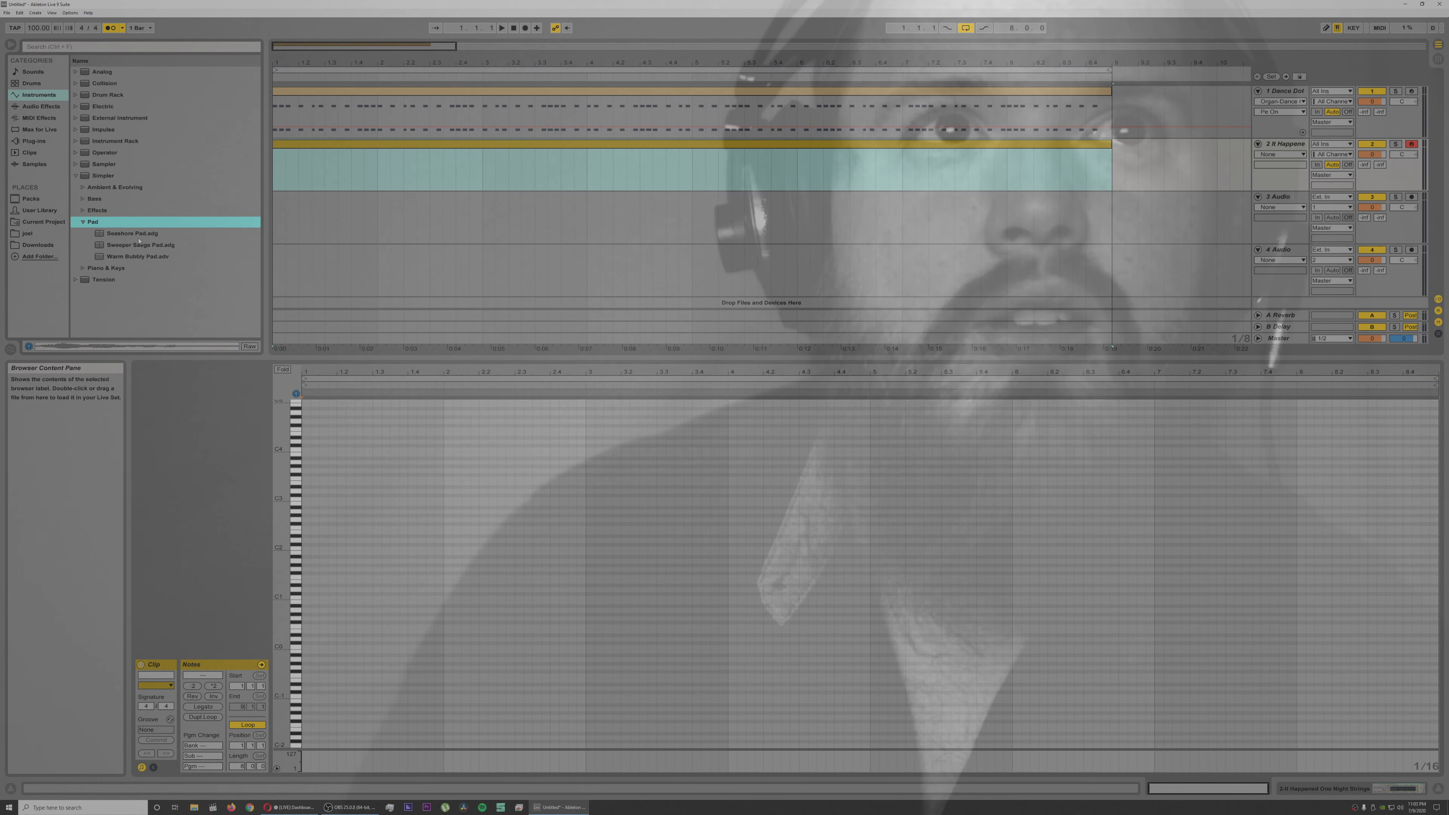
click(144, 257)
double_click(144, 257)
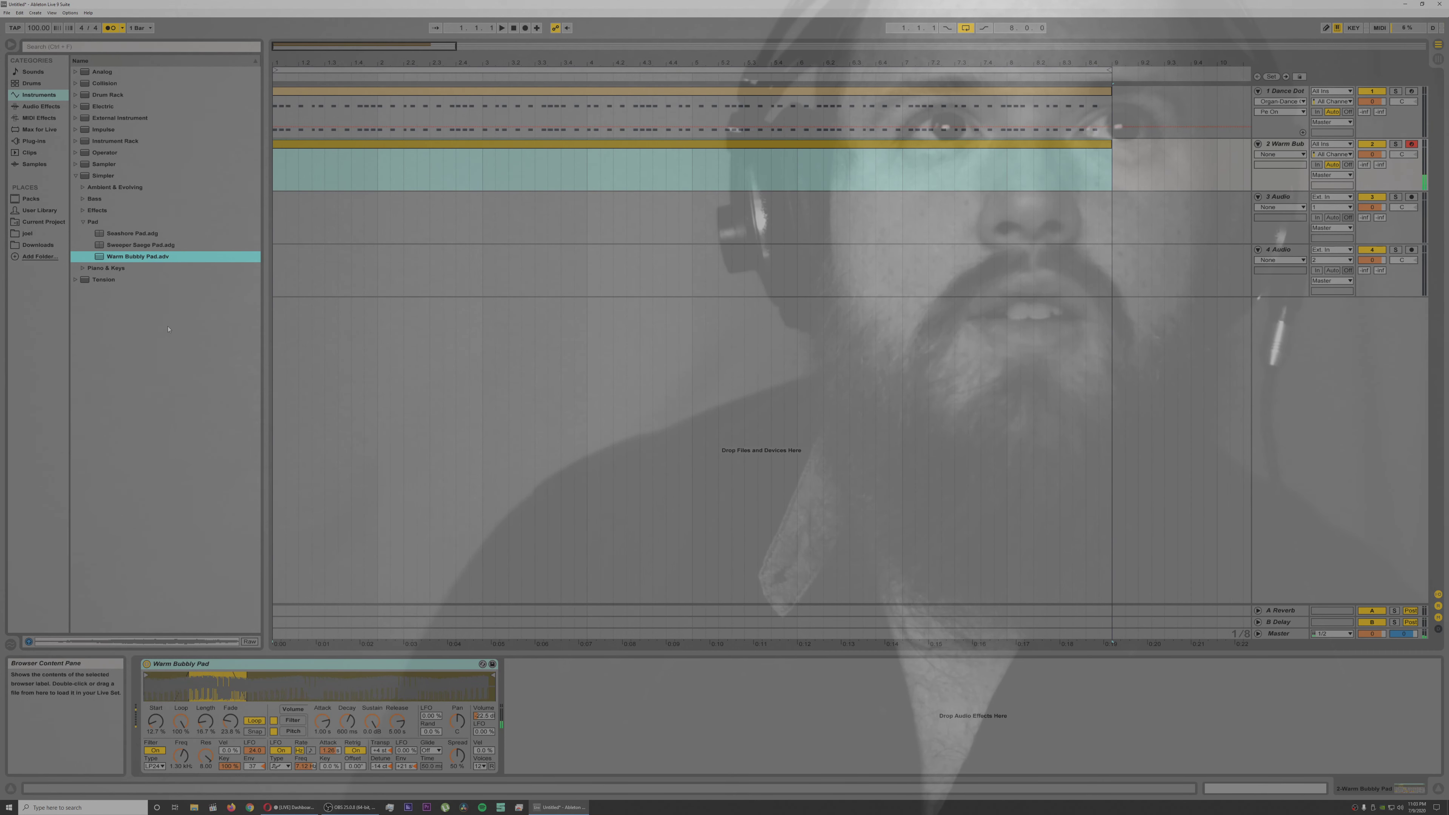
Step: Try the Seashore Pad, Warm Bubbly Pad and Sweeper Saege Pad presets on track 2
double_click(122, 233)
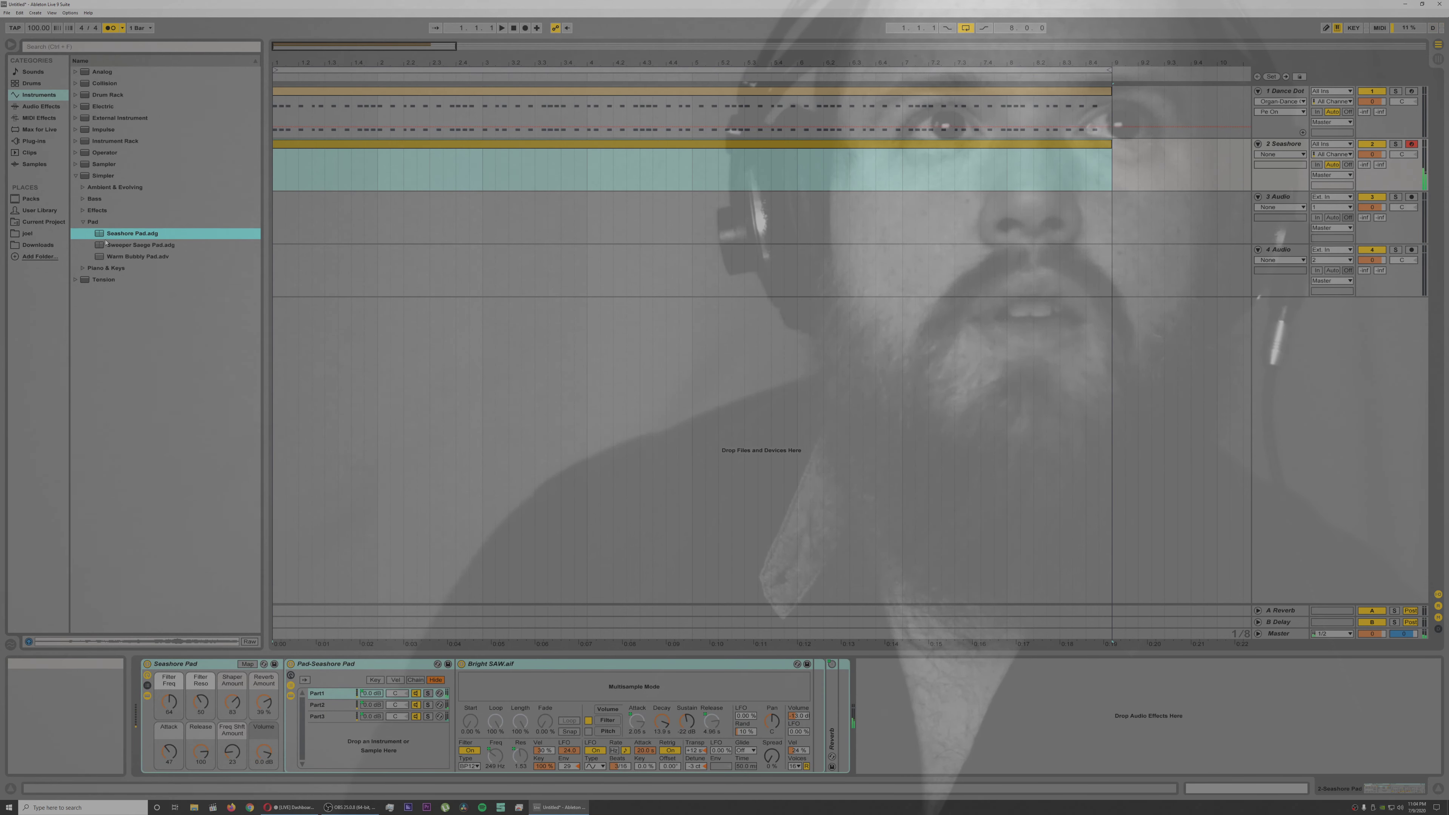
click(121, 258)
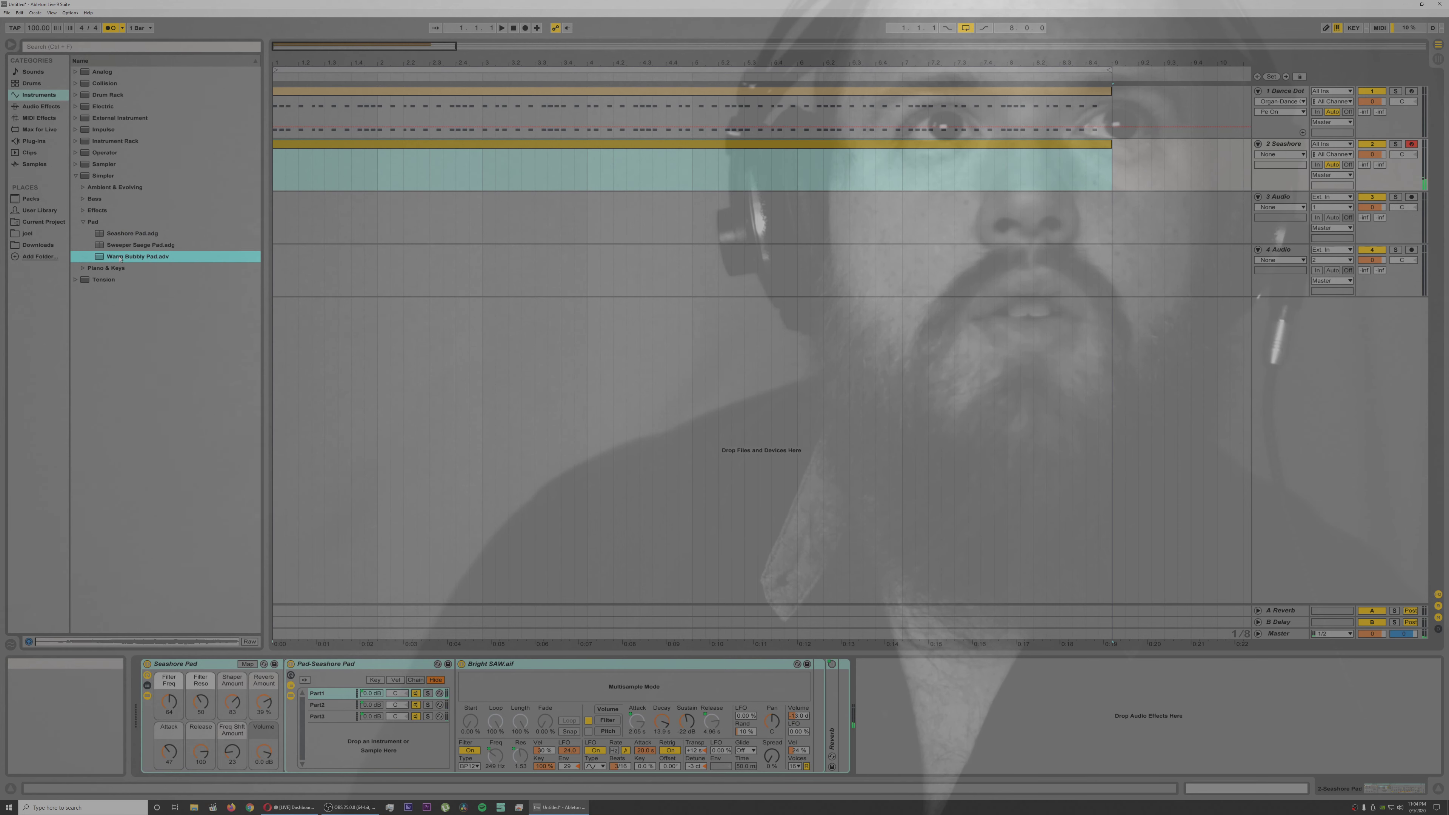
double_click(120, 258)
click(119, 243)
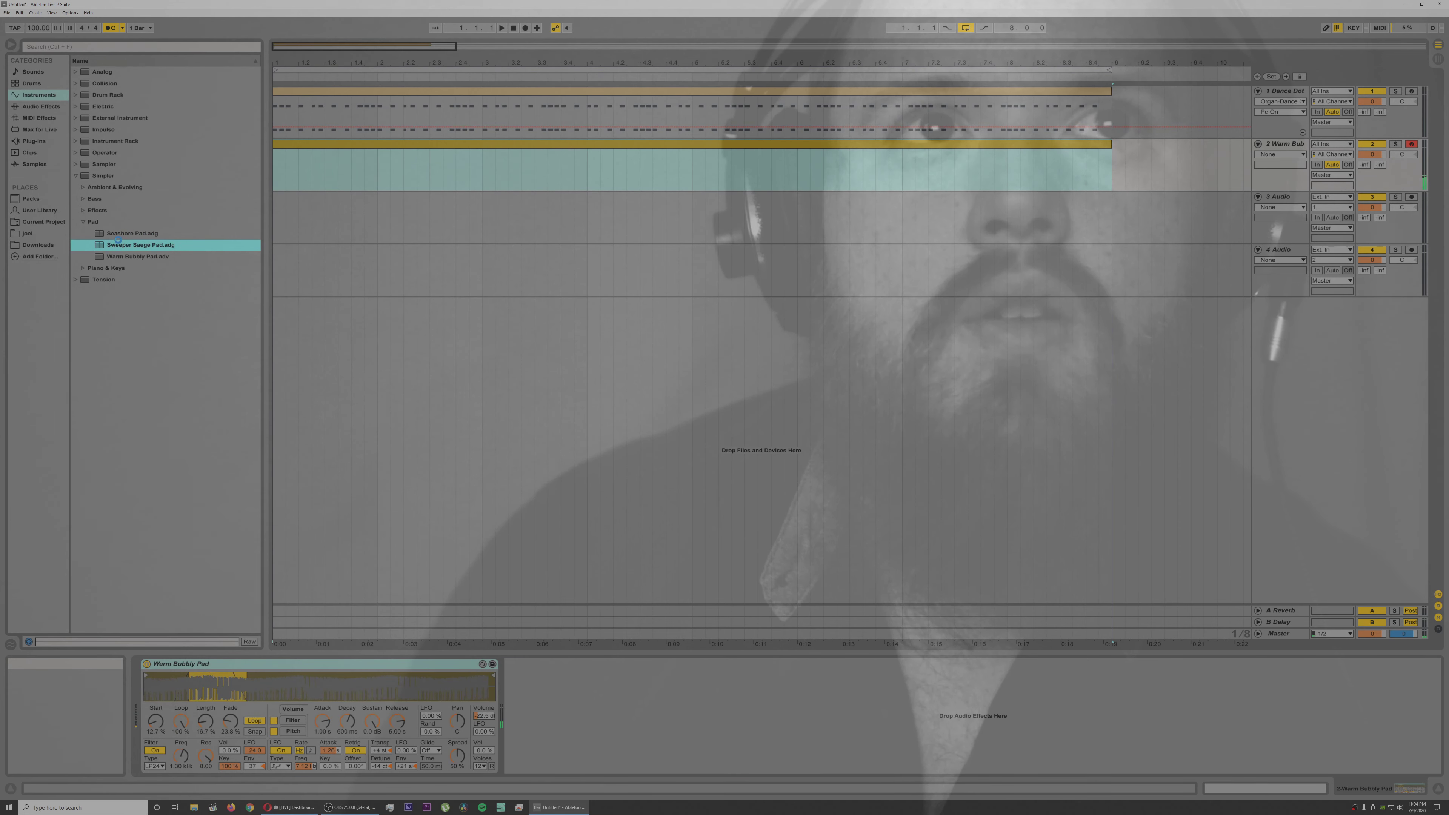
Step: Try the Sampler synth leads DnB Tools 1, Glidesynth Lead 1 and No 3O3 FM 1 on track 2
click(76, 176)
click(76, 165)
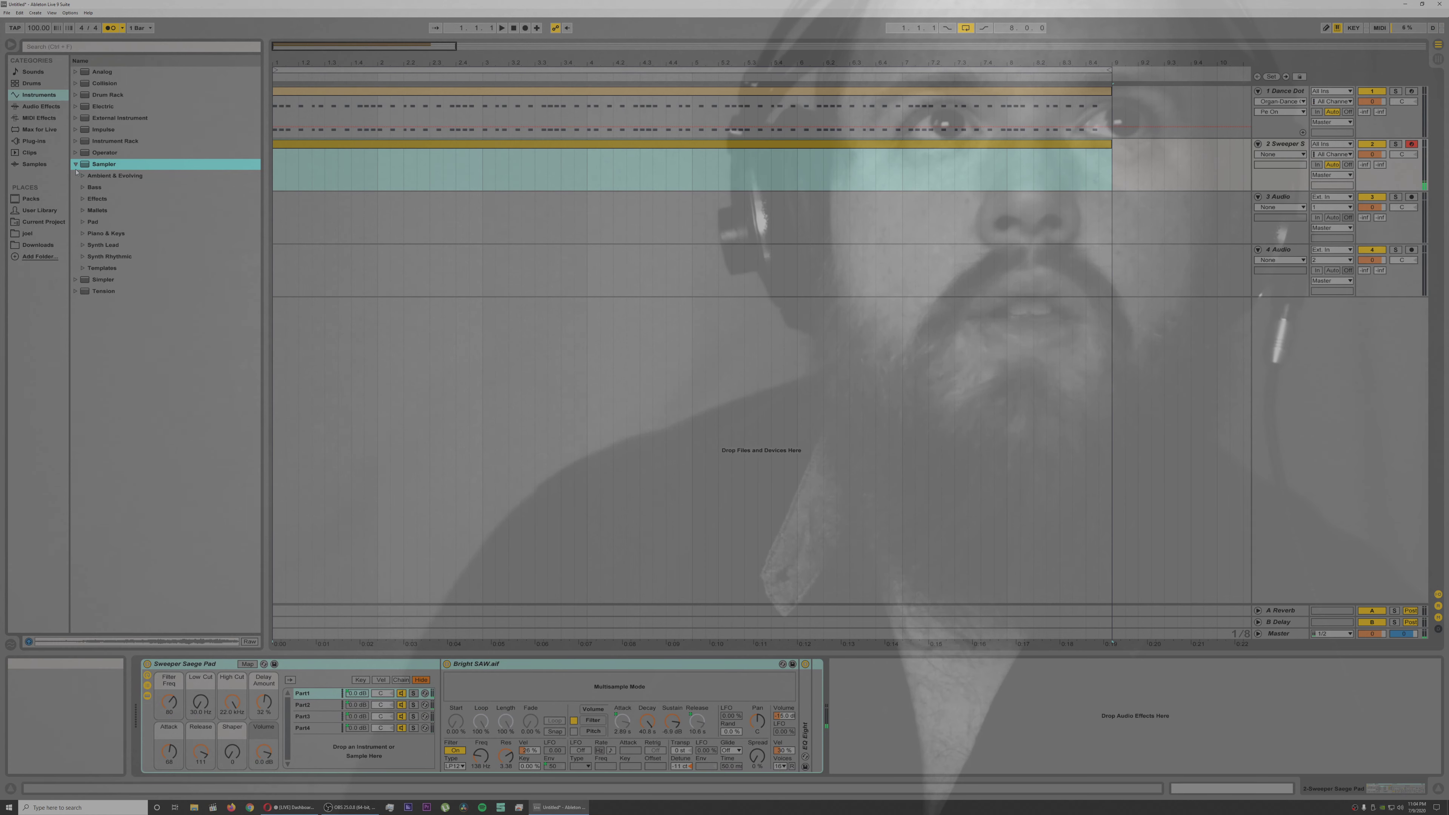
click(82, 246)
double_click(127, 290)
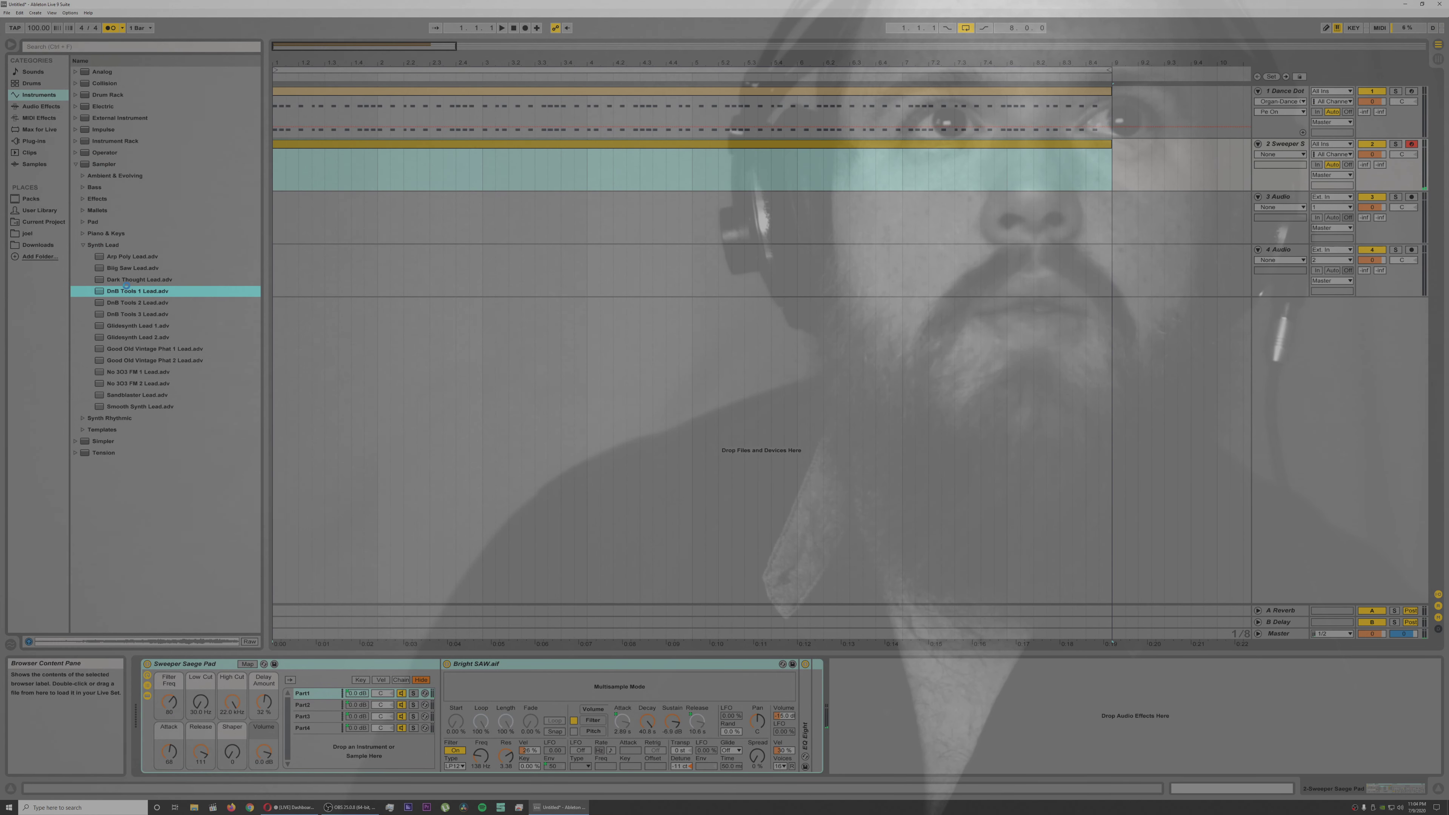
double_click(134, 326)
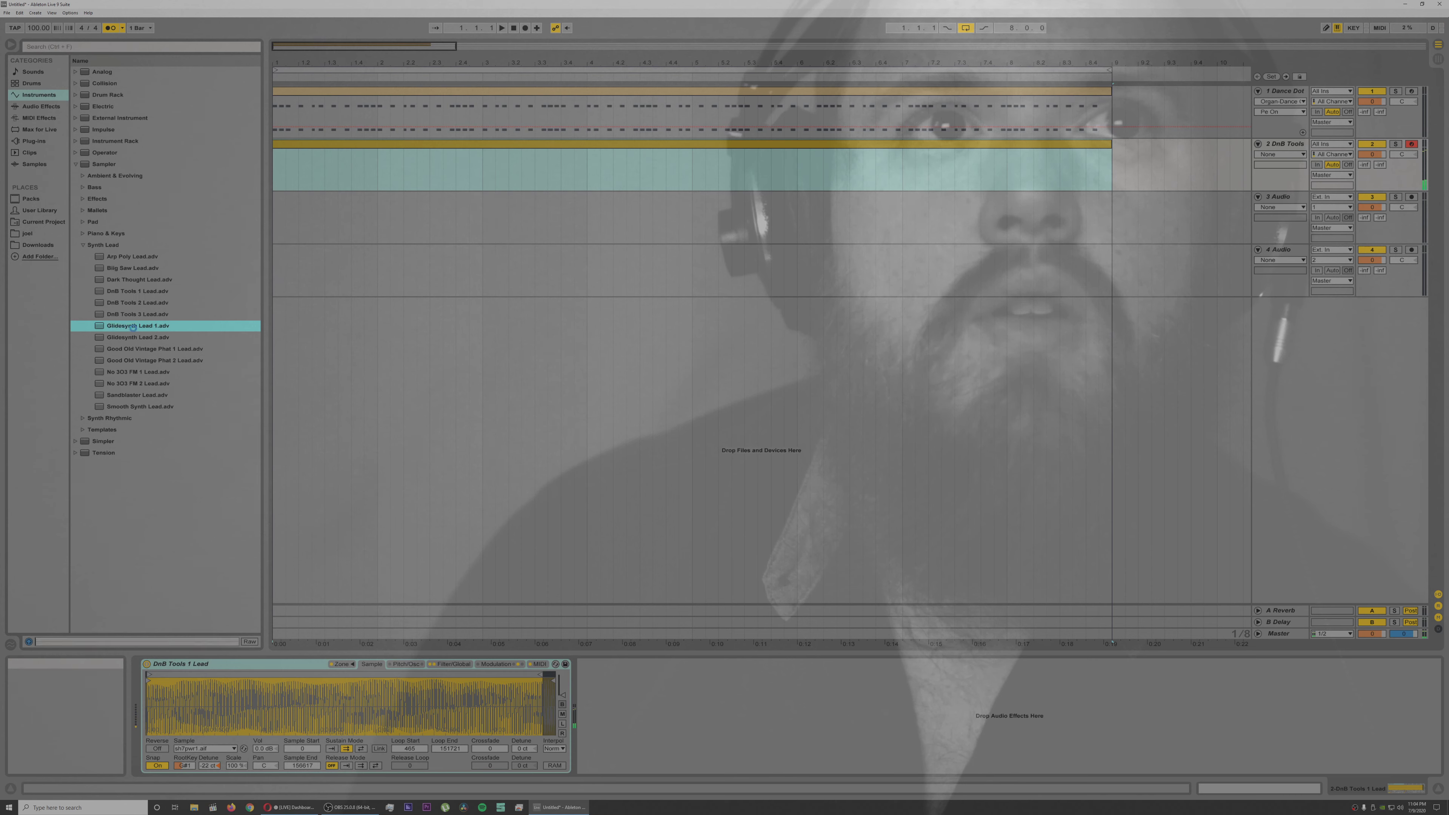
double_click(135, 373)
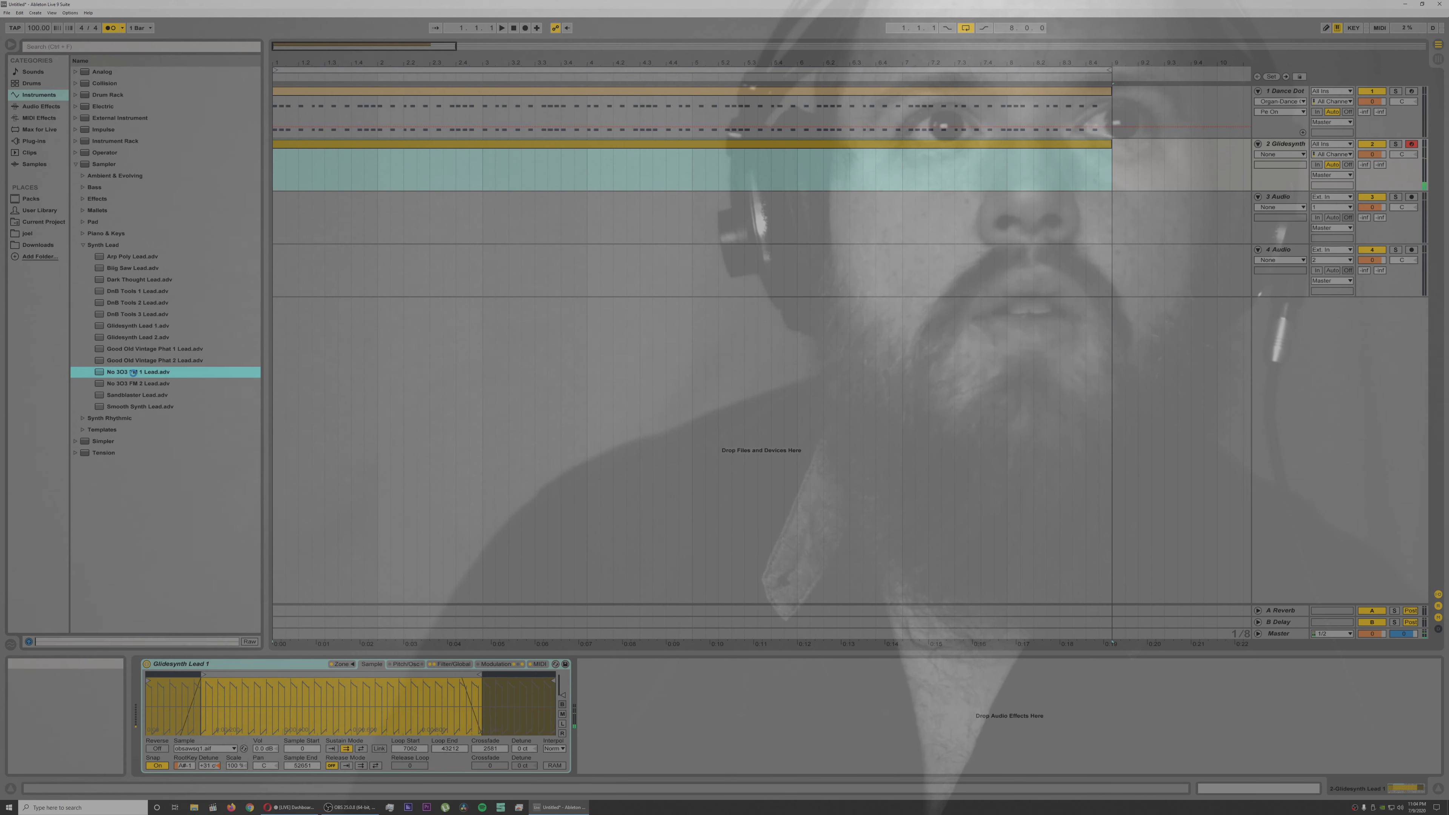
Step: Try the Sandblaster, Smooth Synth and DnB Tools 3 leads on track 2, and load Arp Poly Lead
double_click(134, 394)
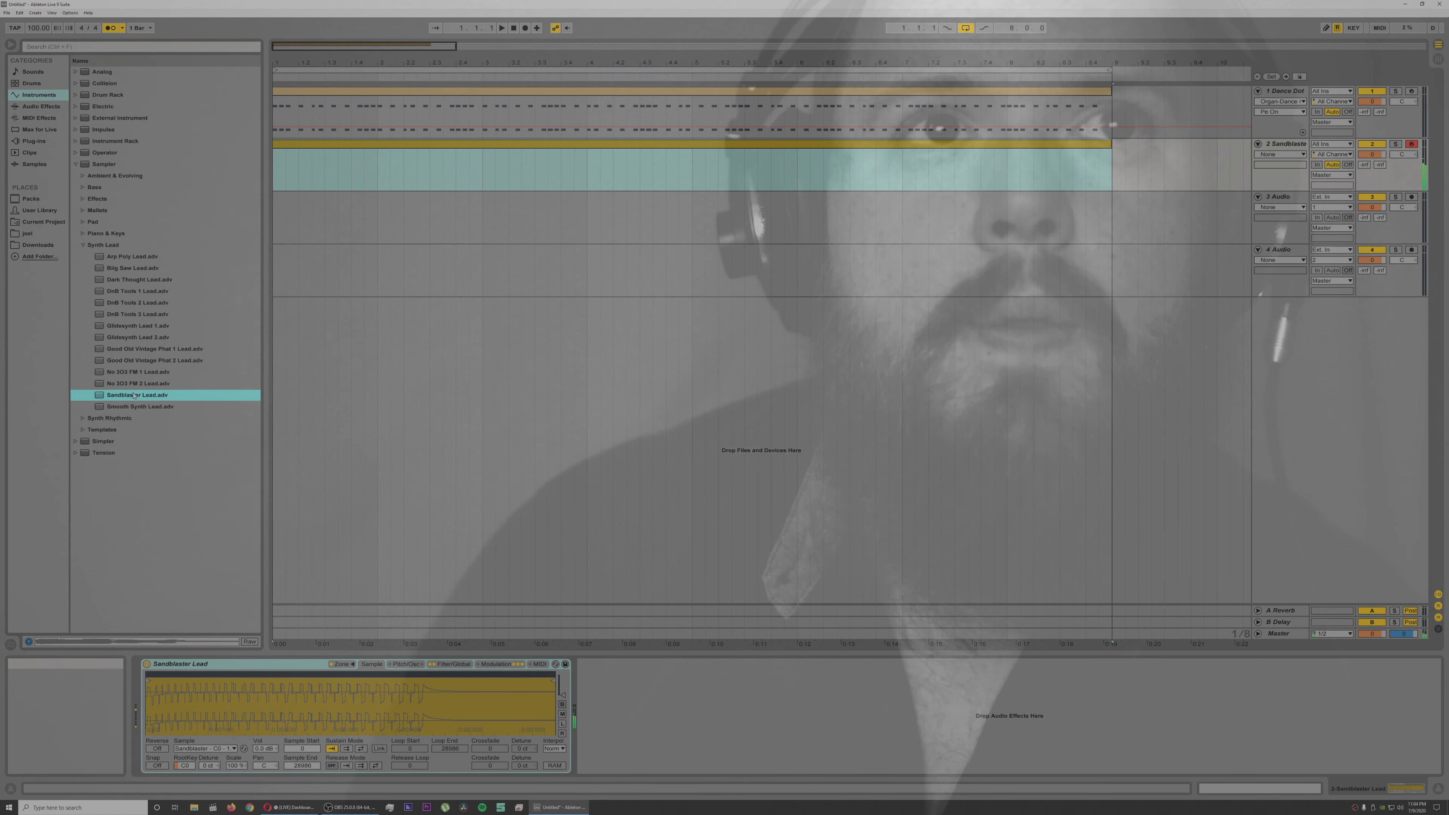
double_click(133, 406)
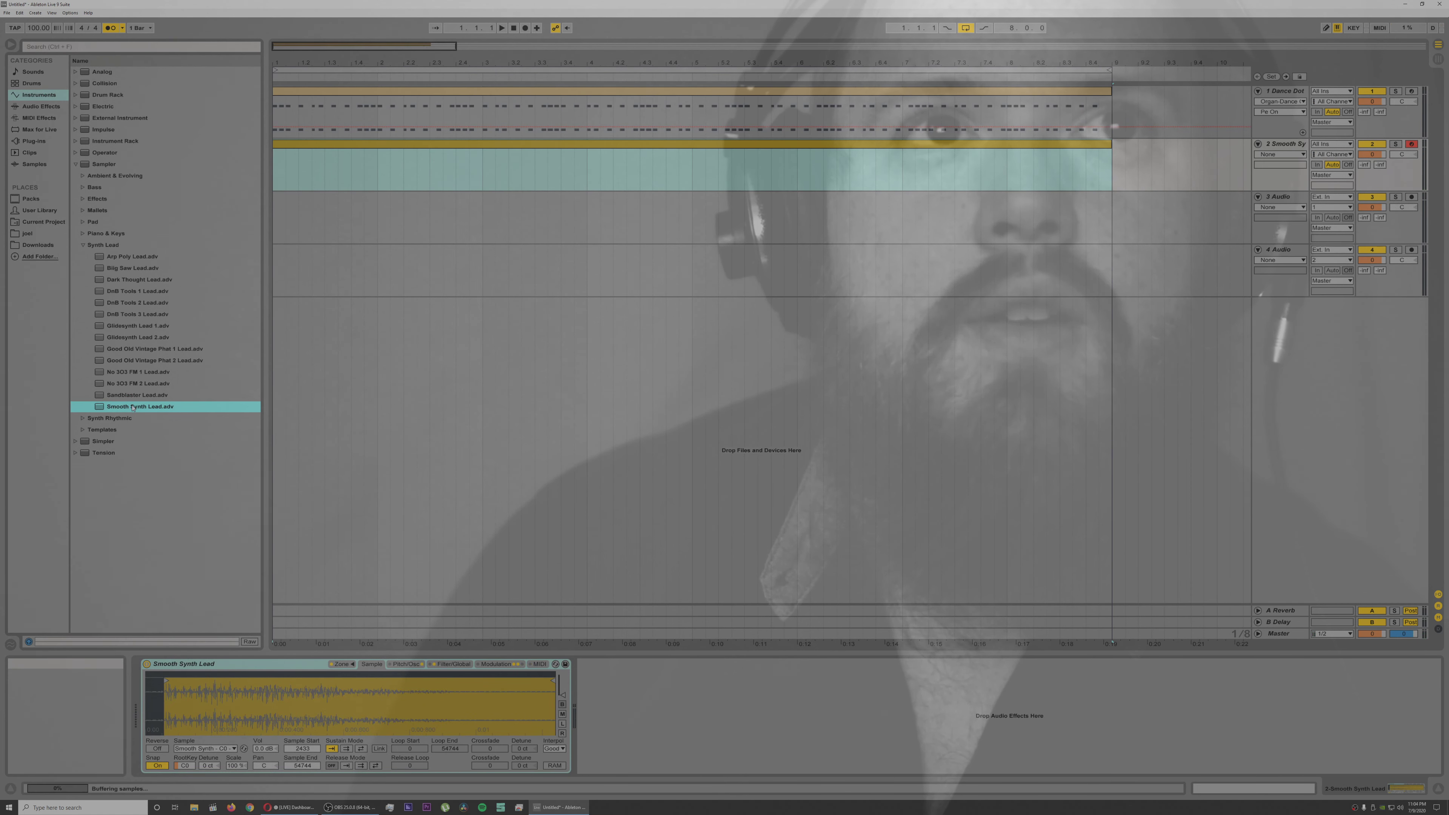
double_click(130, 313)
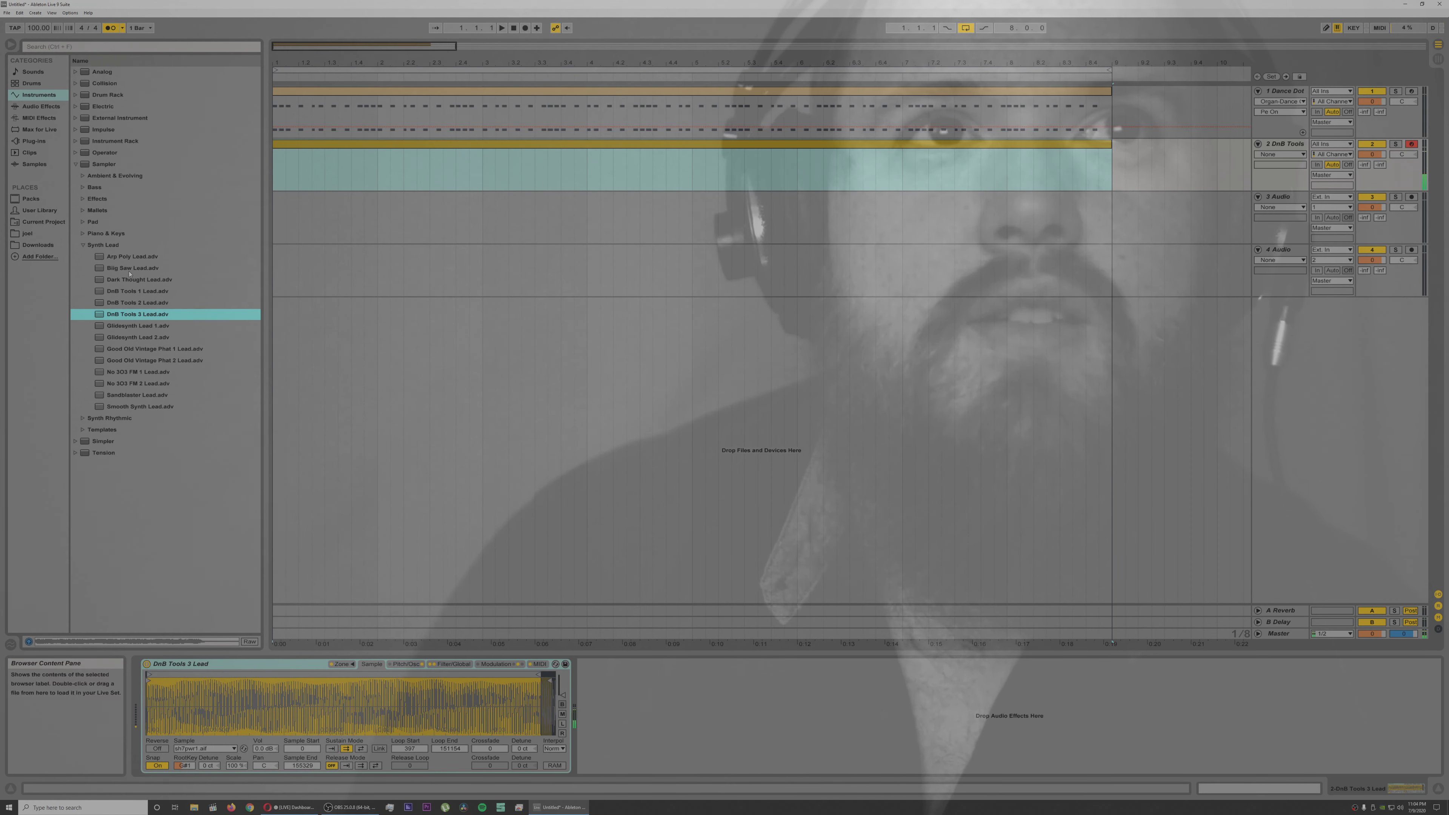
double_click(132, 258)
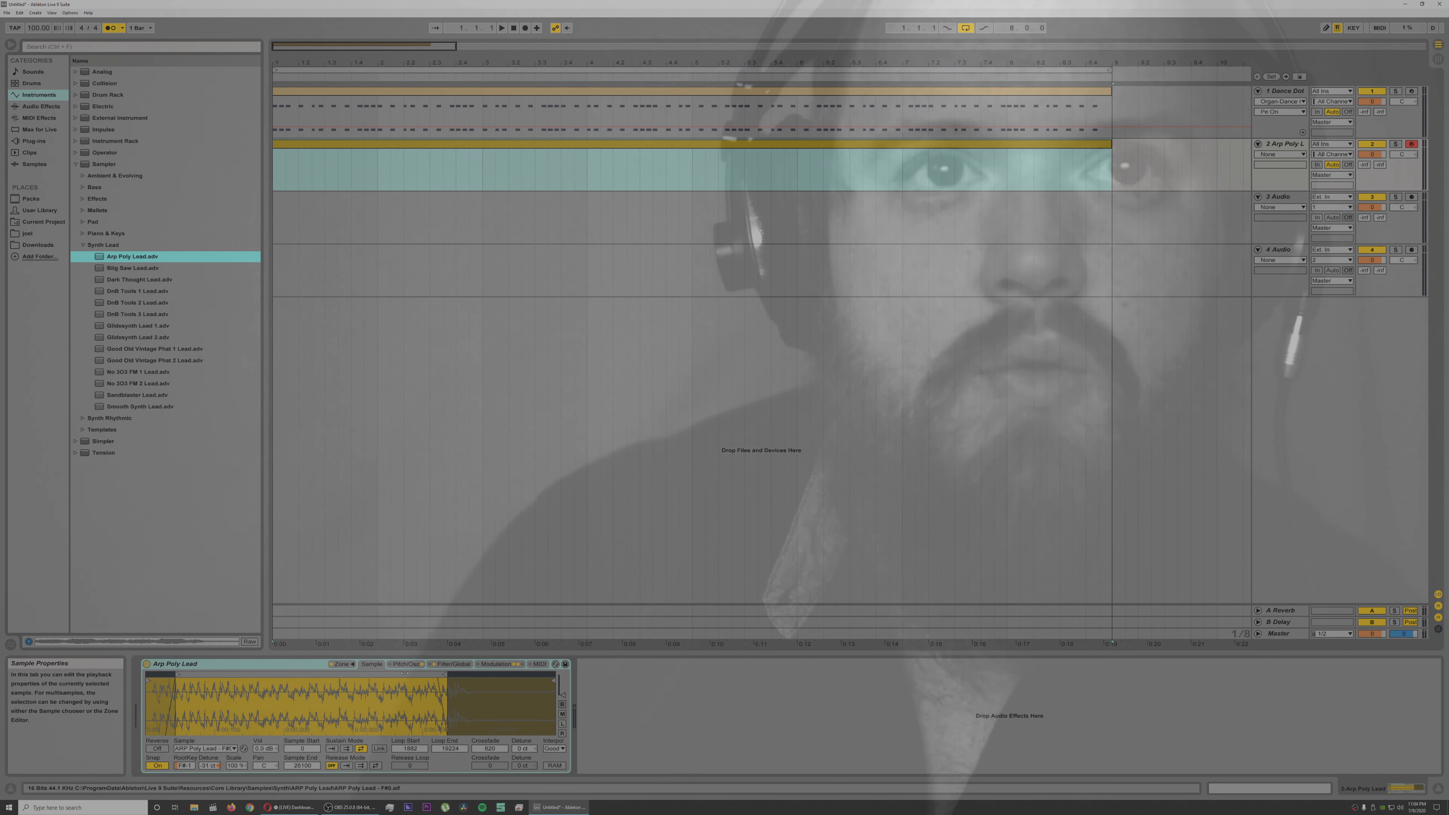
Step: Look through the Arp Poly Lead Sampler's zones, pitch and oscillator, modulation and sample settings
click(341, 663)
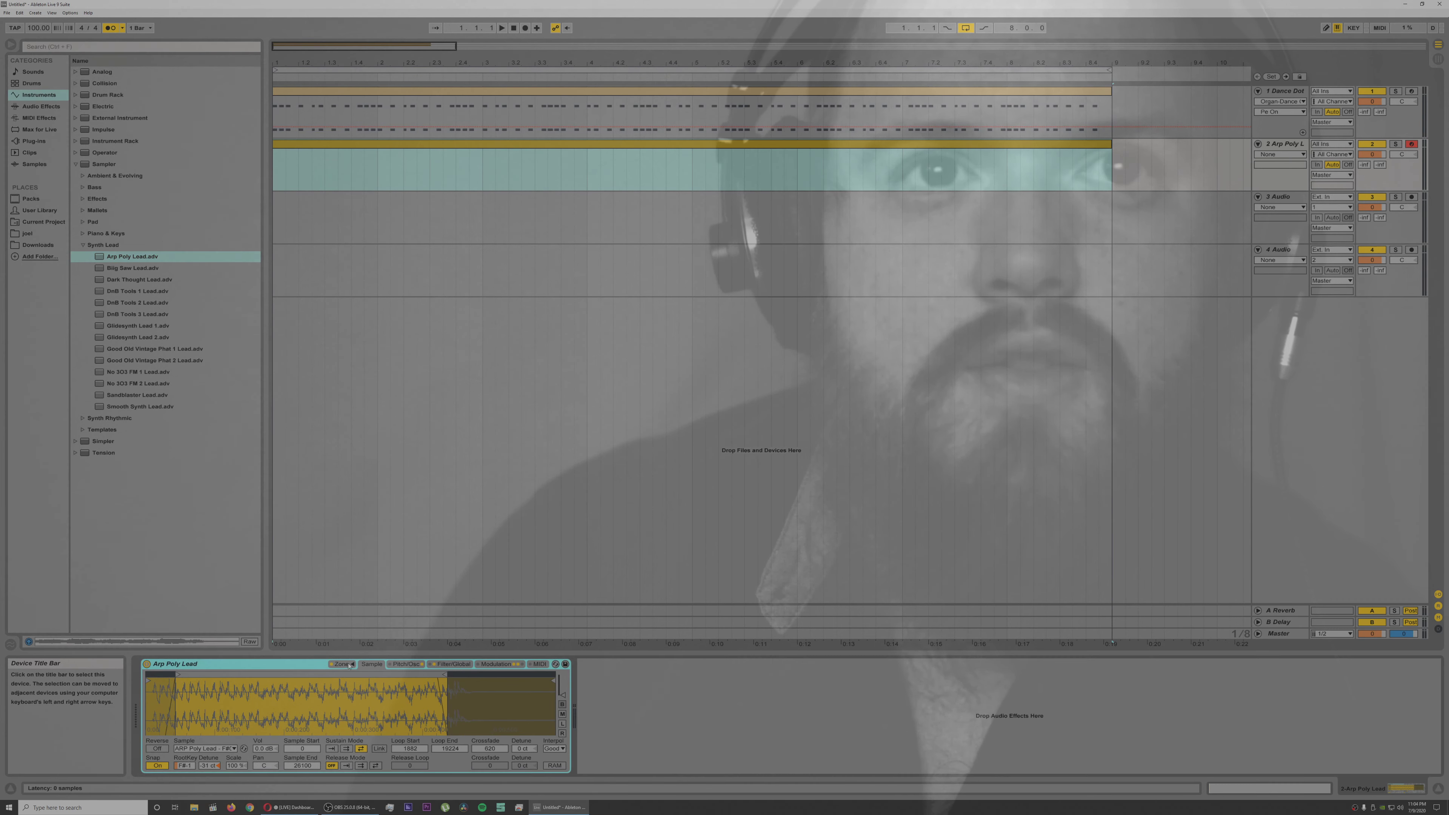
click(406, 664)
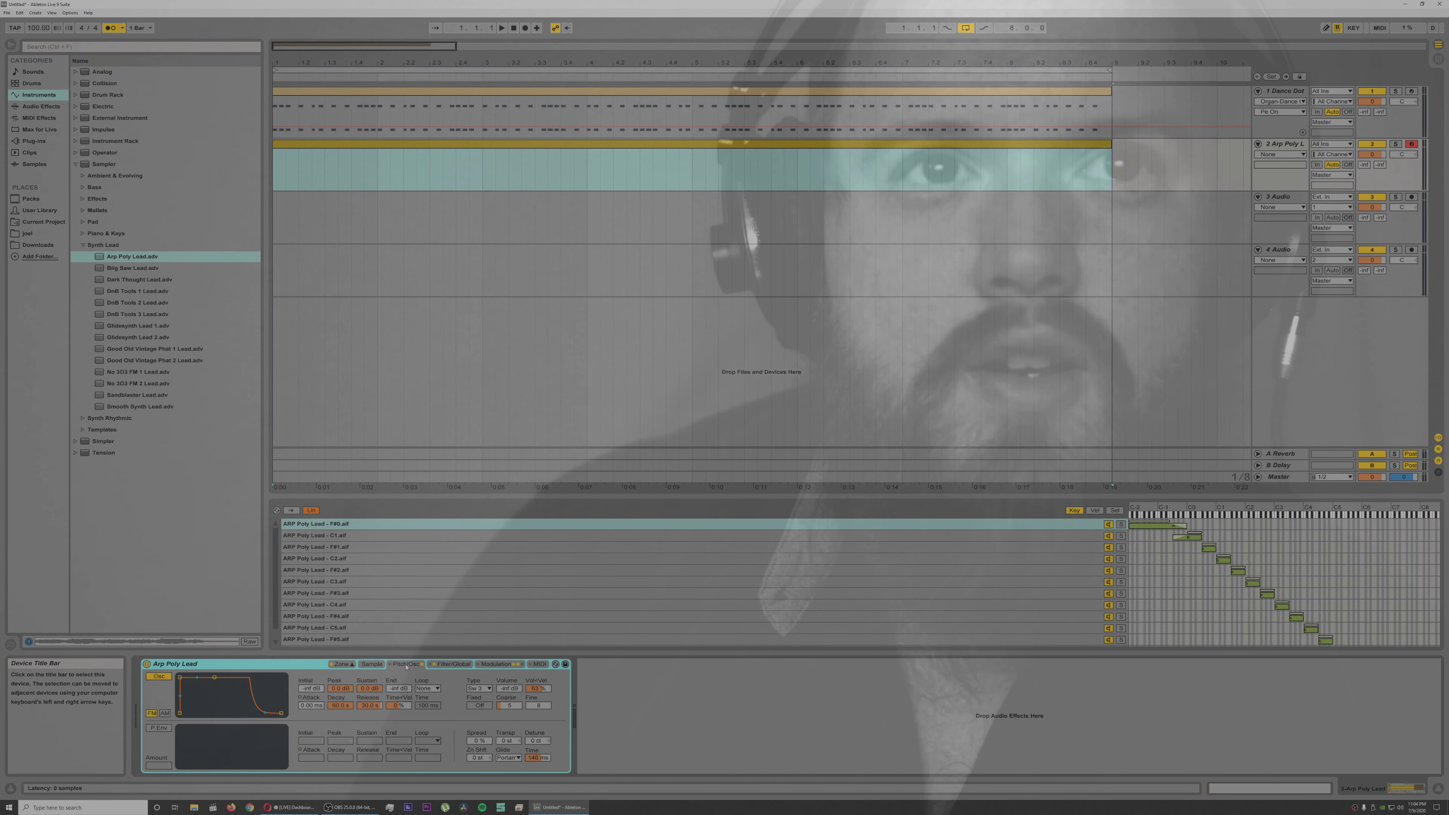
click(345, 665)
click(495, 664)
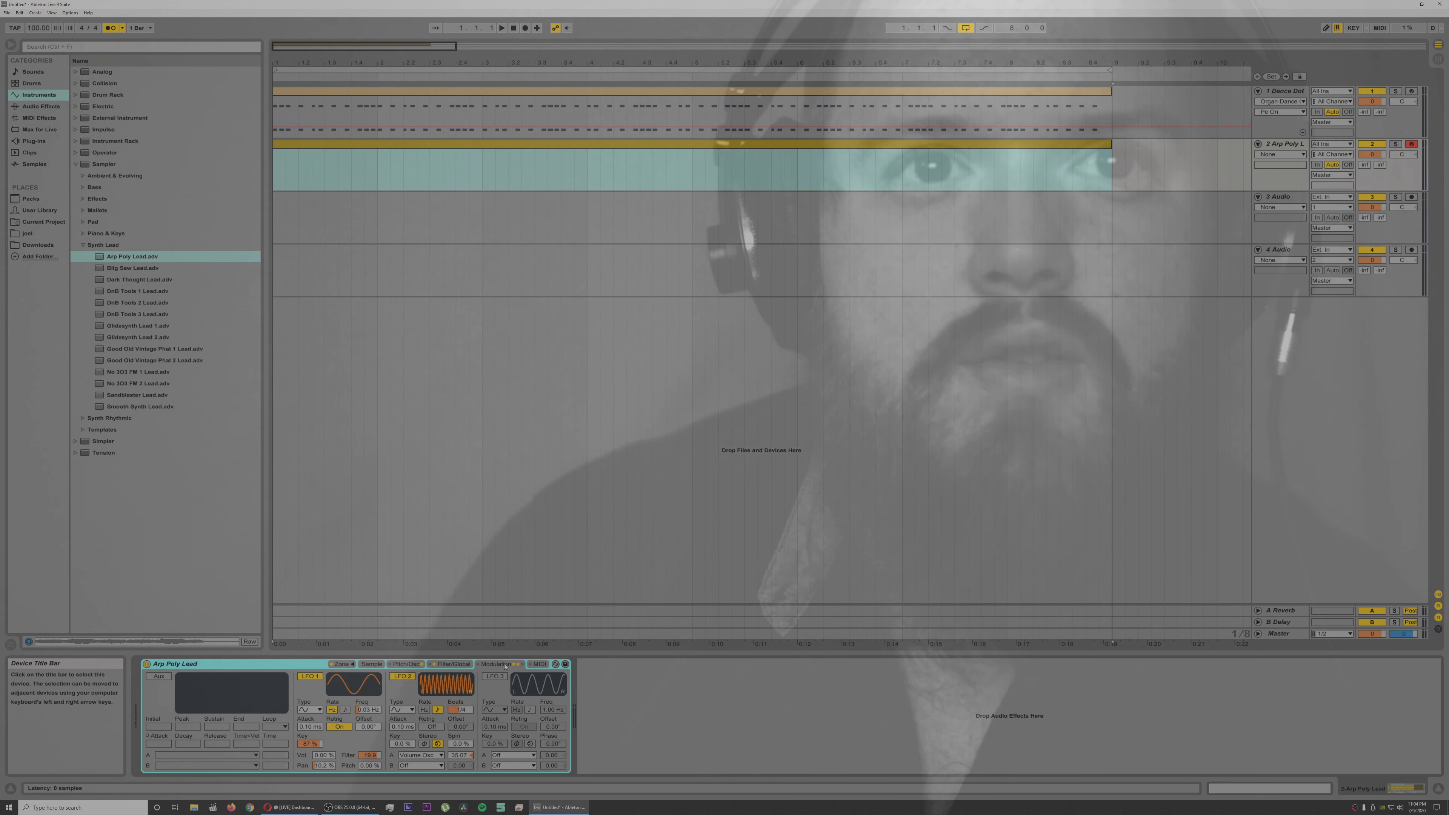
click(406, 665)
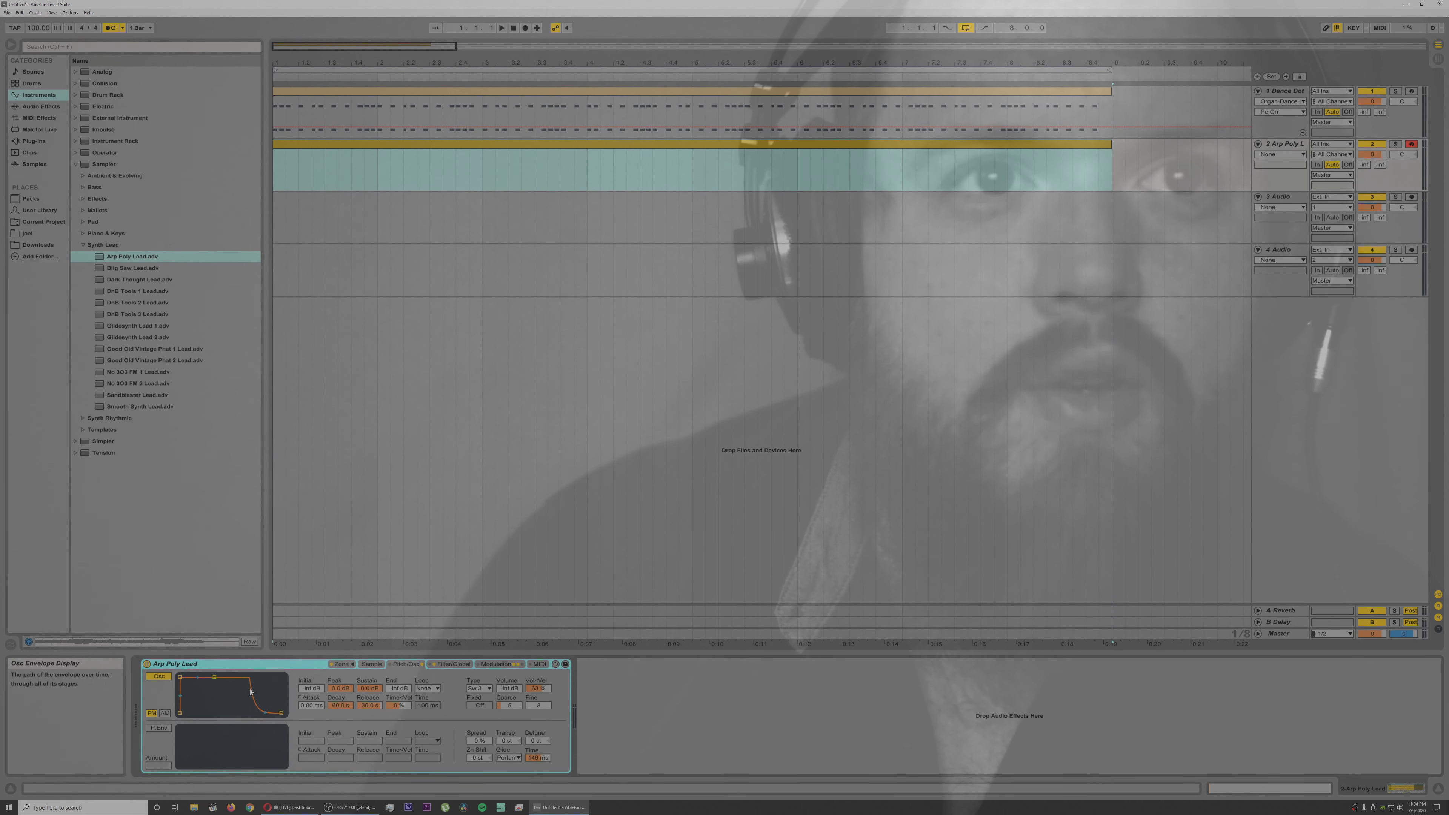
click(371, 665)
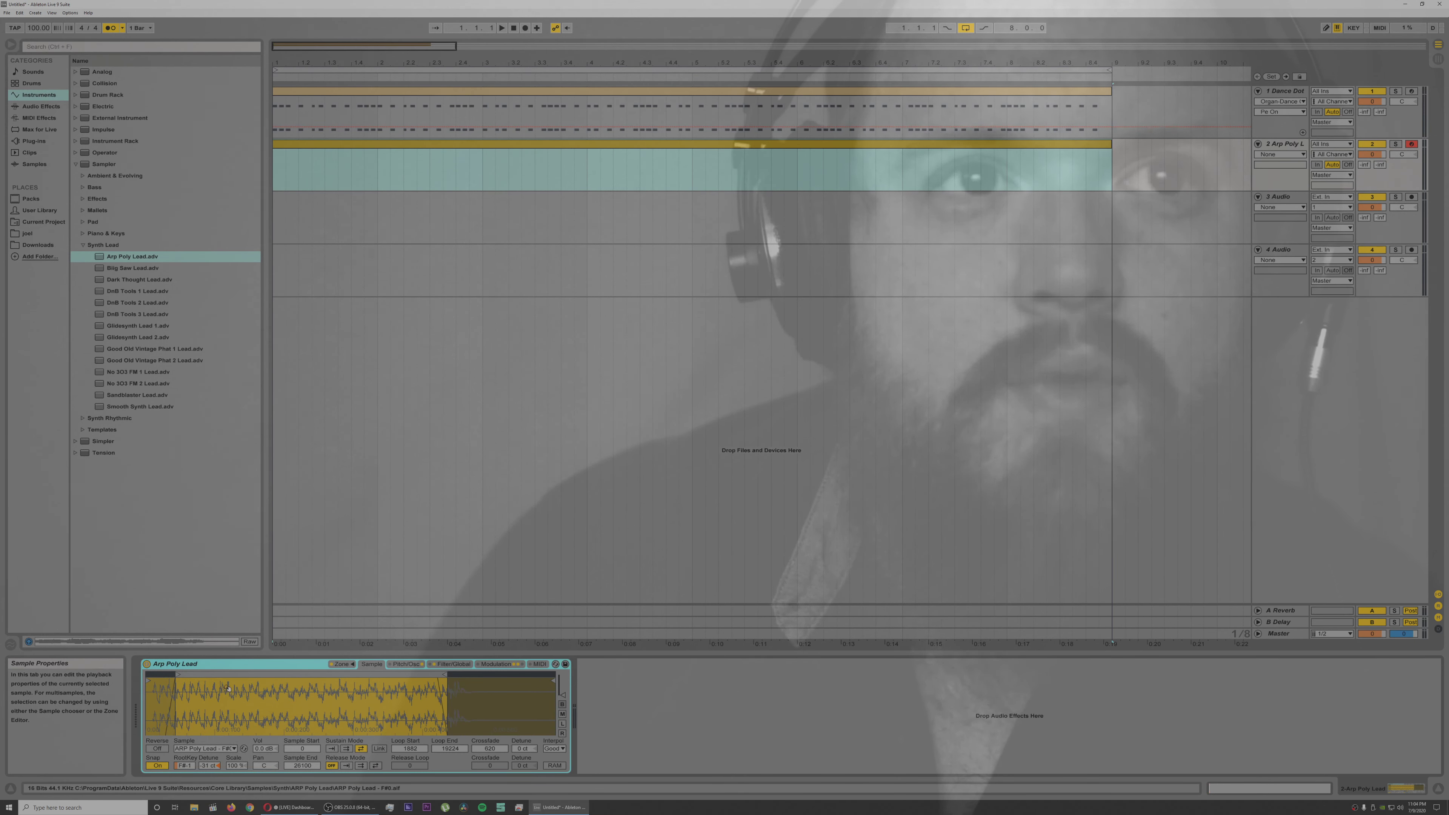
Step: Add an Auto Filter after Arp Poly Lead on track 2 and lower its cutoff to soften the lead
click(48, 111)
drag(104, 95, 856, 737)
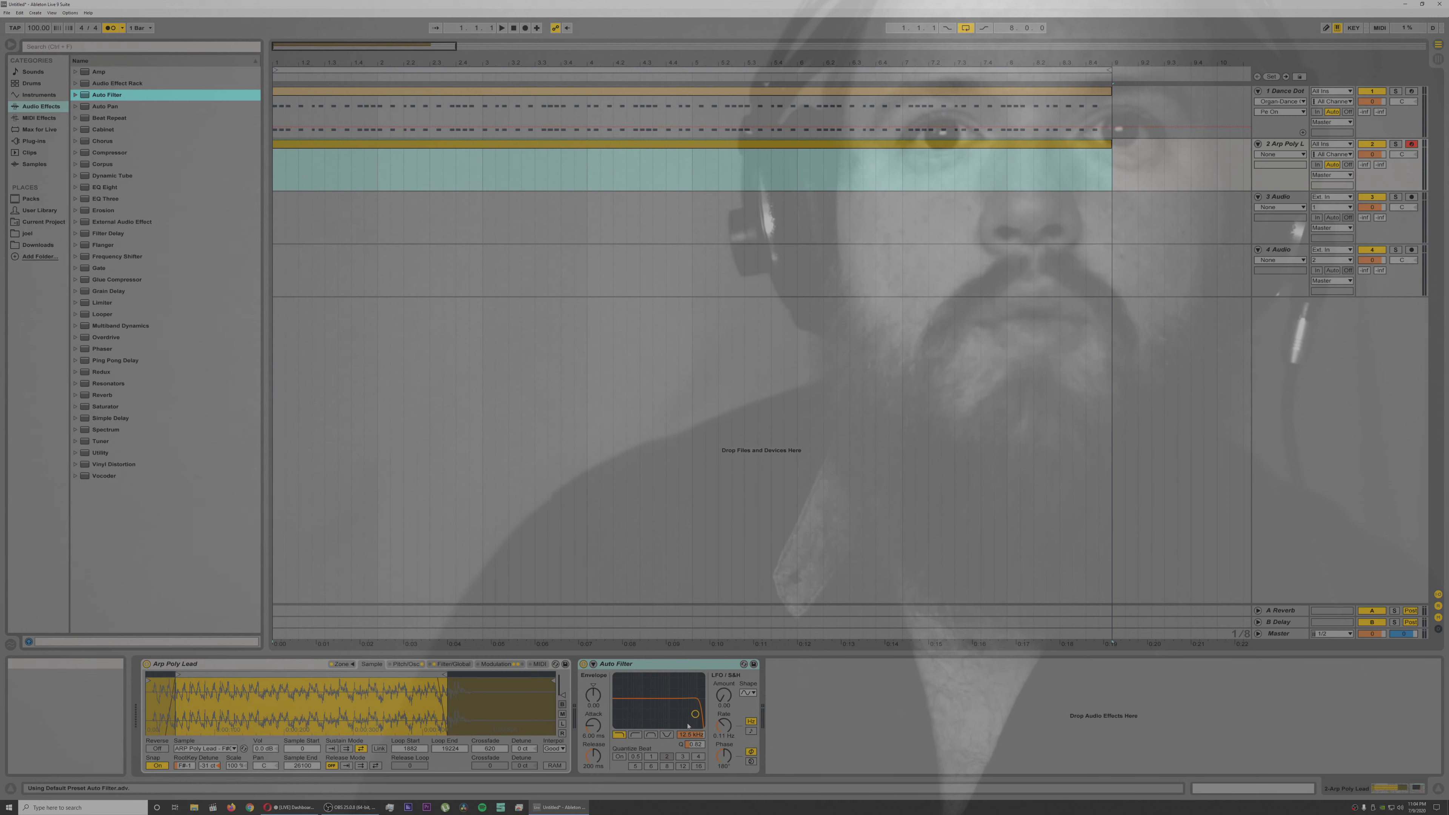
drag(695, 714, 656, 725)
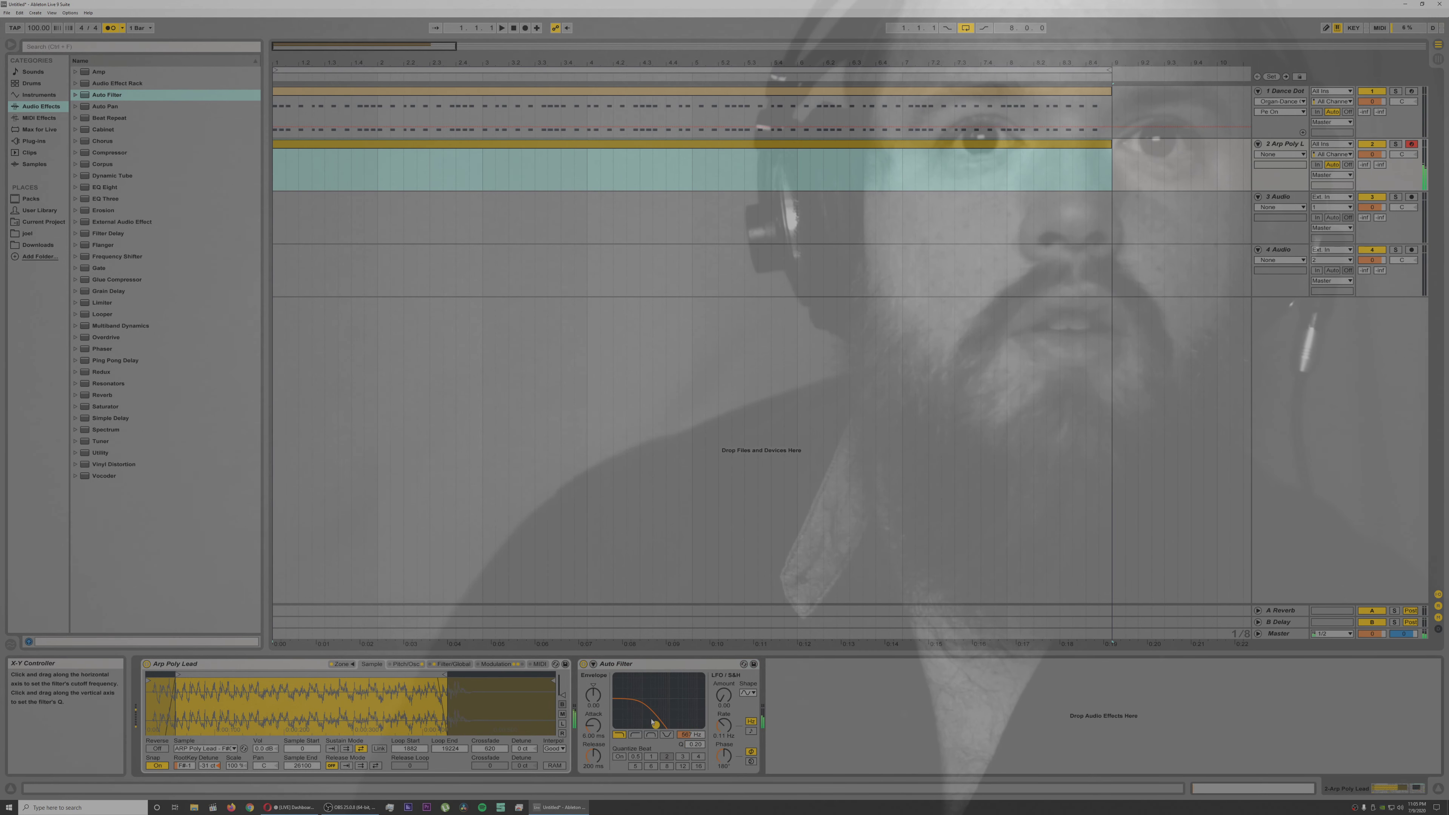
drag(654, 724, 671, 723)
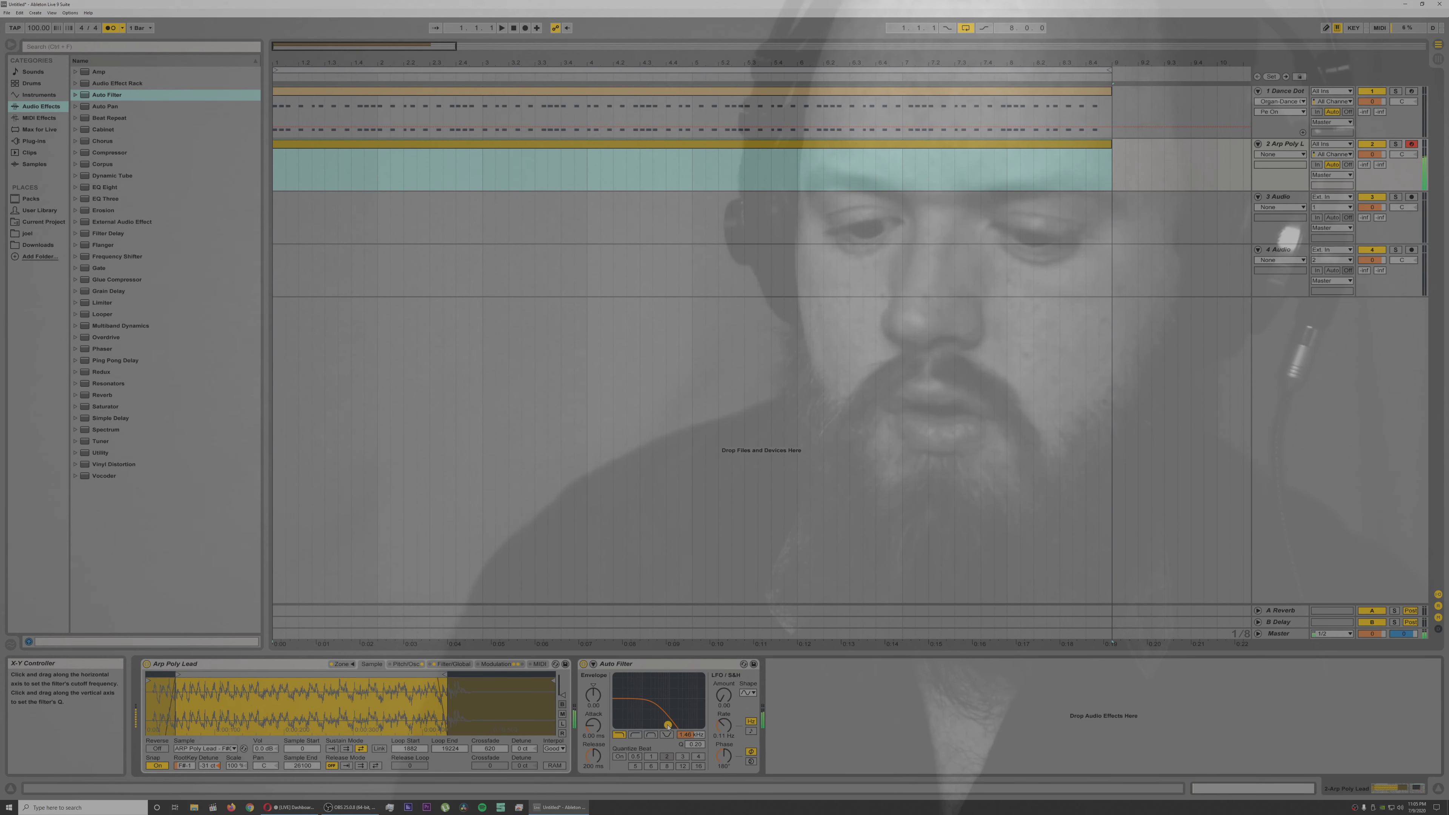
Step: Open track 2's MIDI clip and place a one-beat D#3 note at its start, checking it against the chords
click(402, 150)
double_click(402, 150)
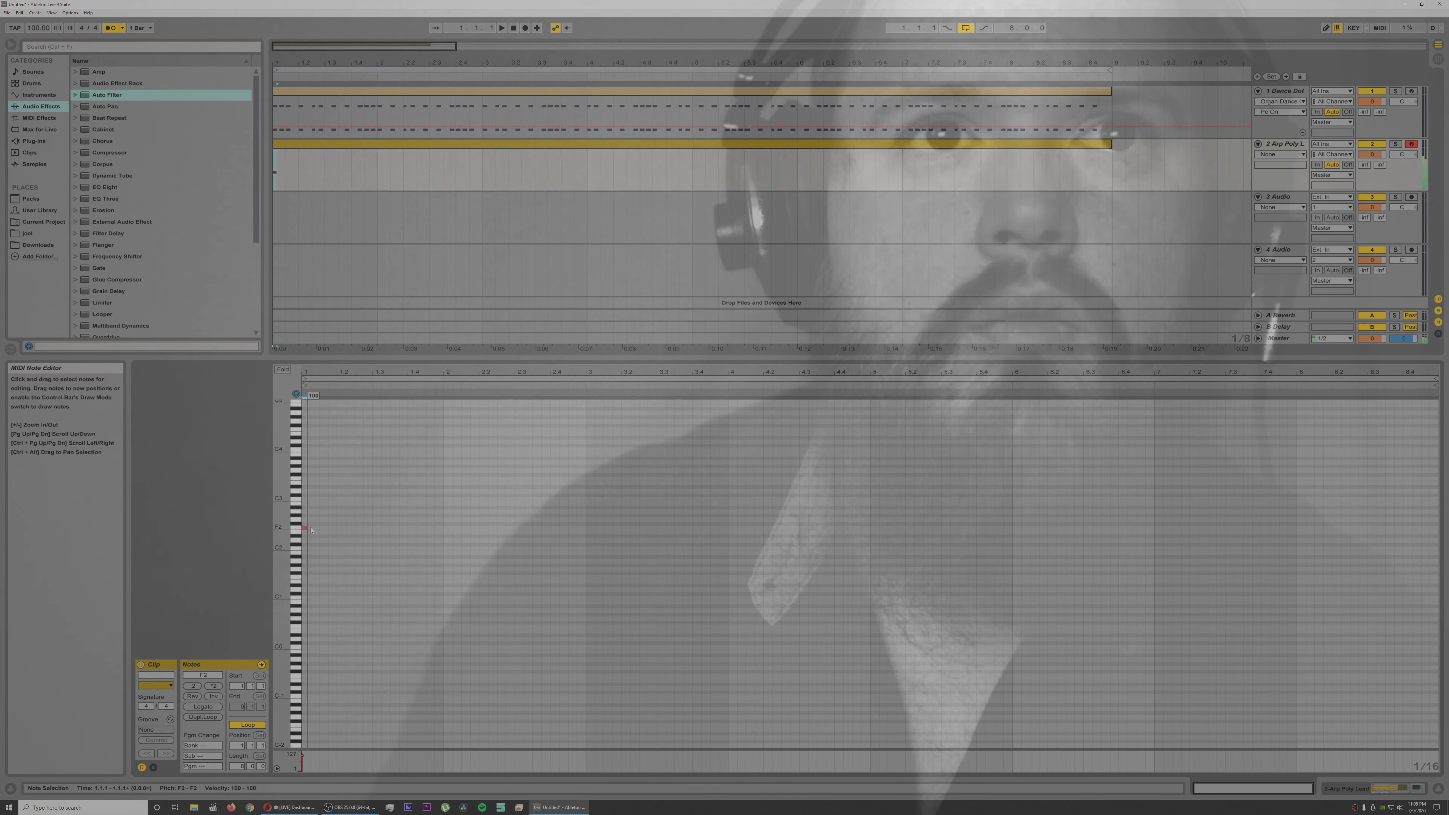
mouse_move(314, 530)
mouse_down()
mouse_move(316, 507)
mouse_move(337, 508)
mouse_up()
key(space)
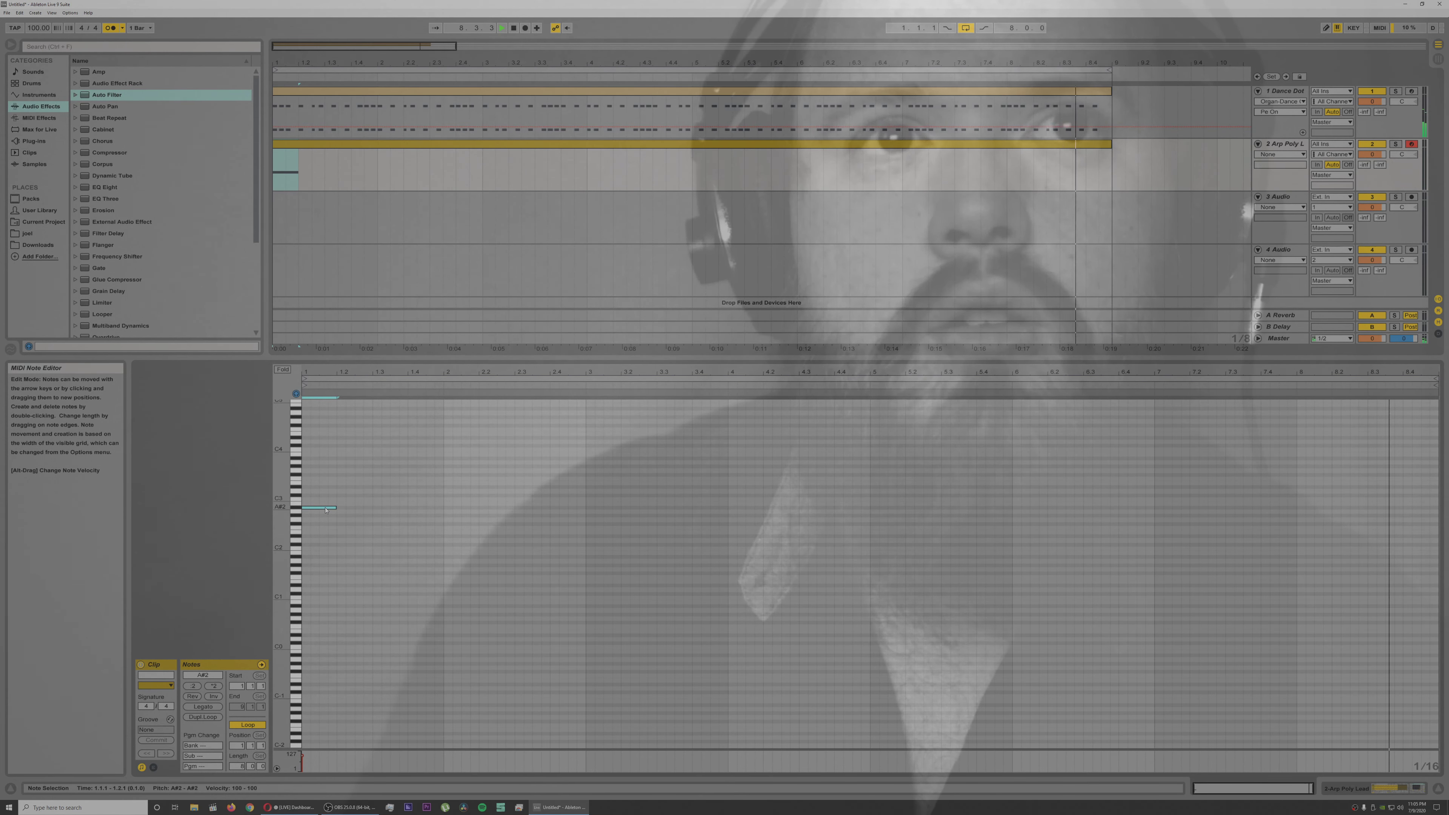
key(space)
drag(325, 510, 327, 497)
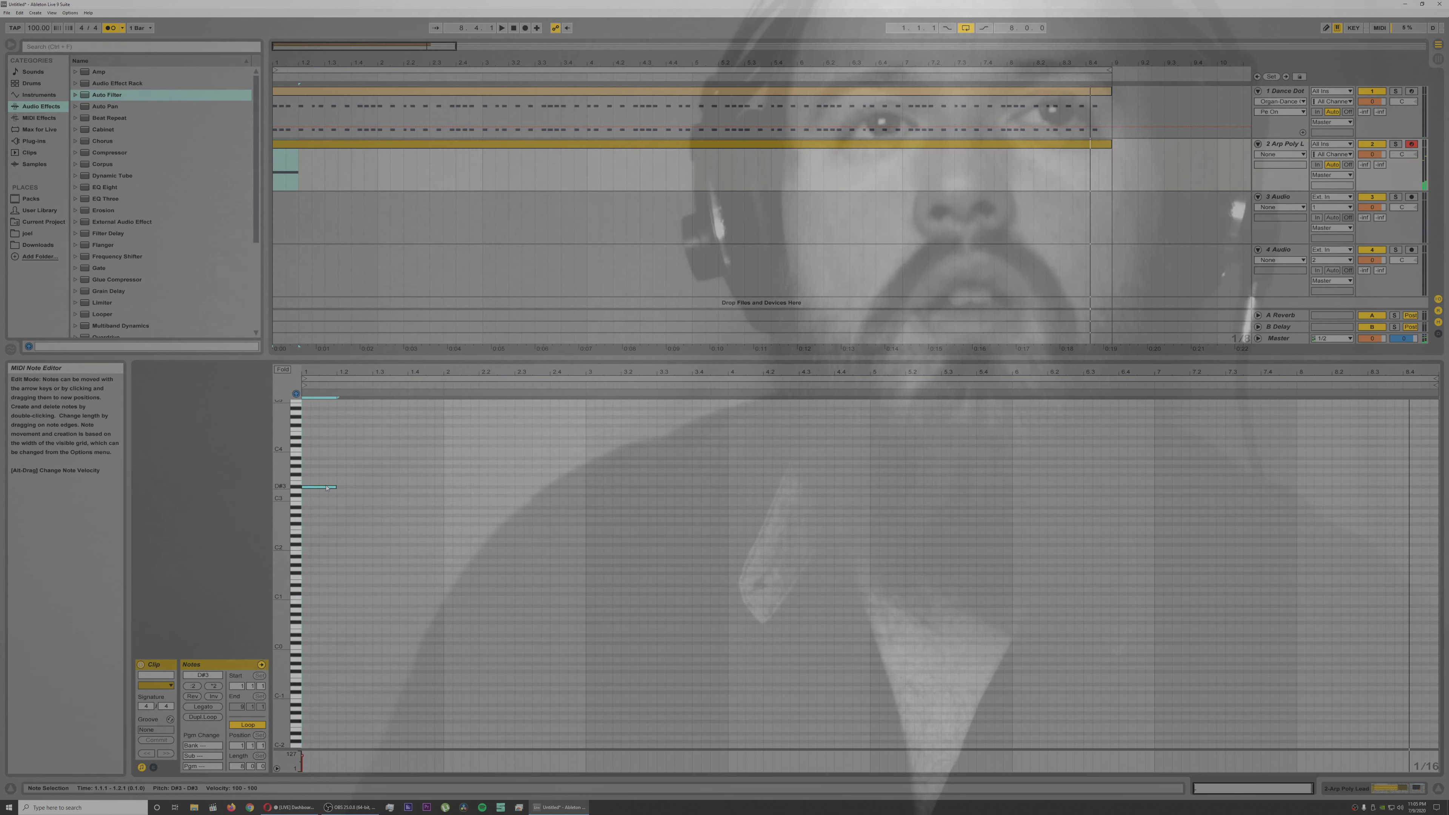
key(space)
Step: Add one-beat notes A#3 at 1.2.1 and F3 at 1.2.2, and play back the phrase
drag(328, 488, 361, 456)
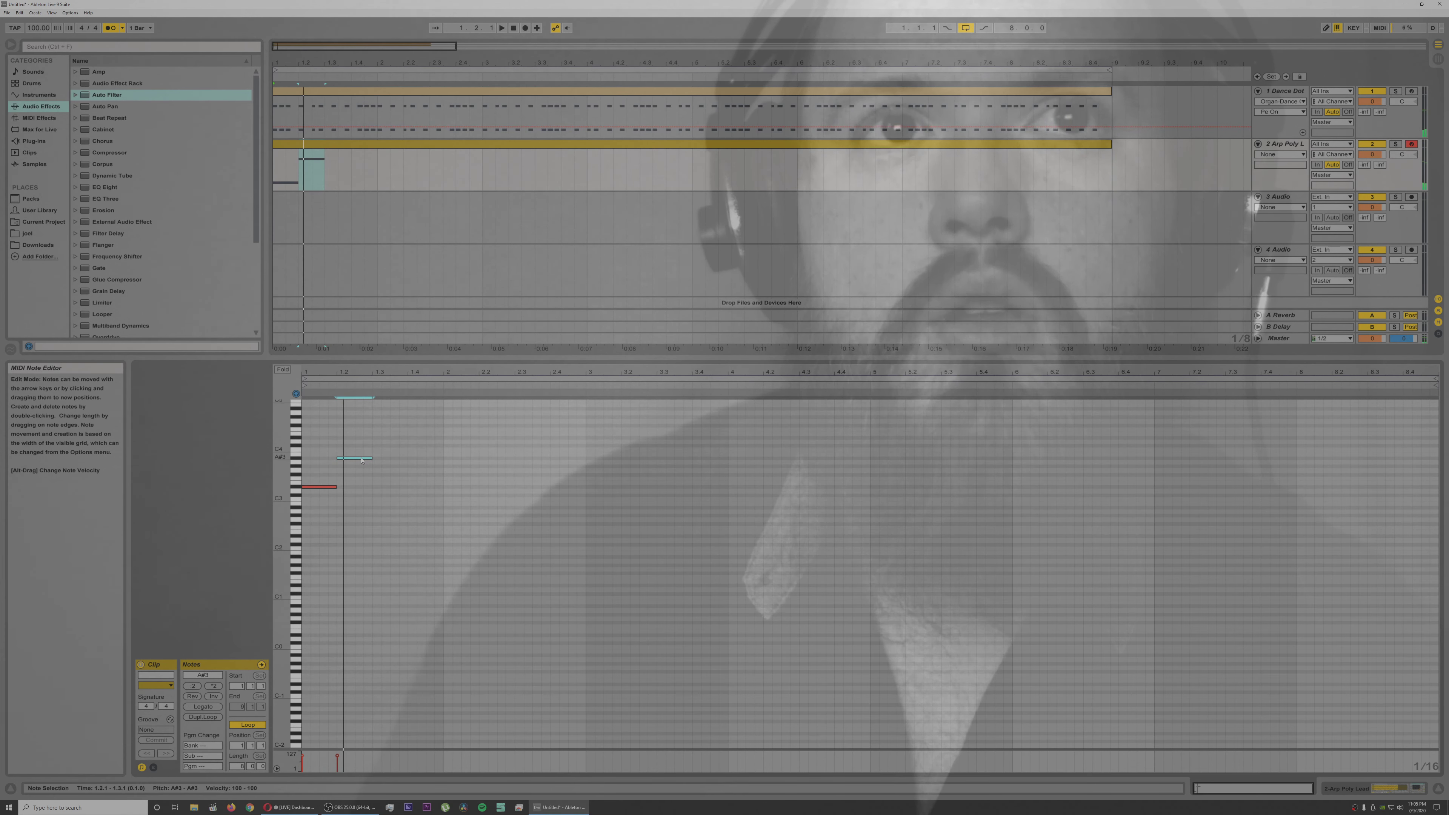
drag(374, 470, 375, 479)
key(Left)
key(Down)
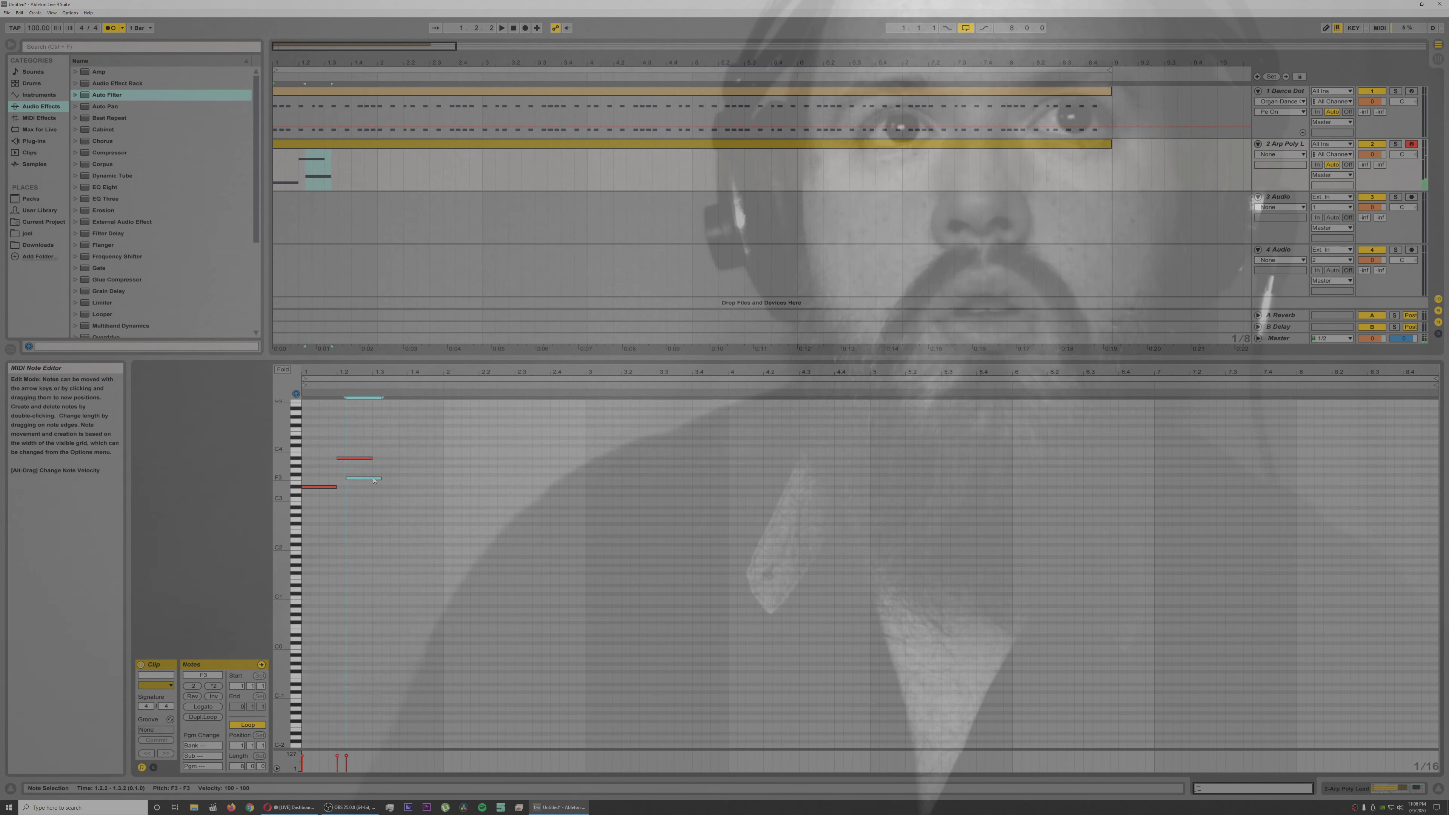
key(space)
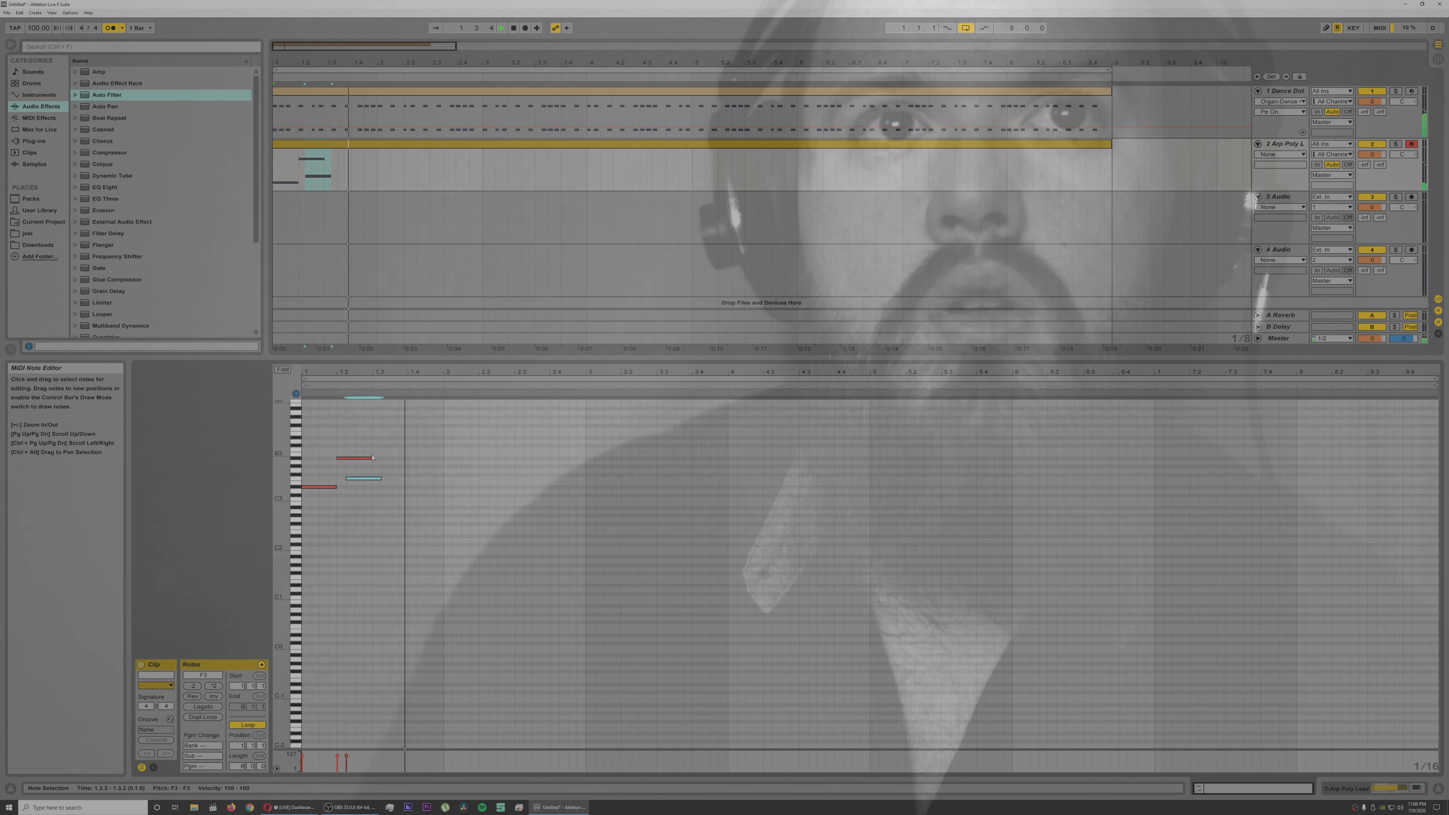
Step: Shorten the A#3 note to half a beat and extend the F3 note to one full bar, ending at 2.2.2
key(space)
drag(359, 460, 352, 463)
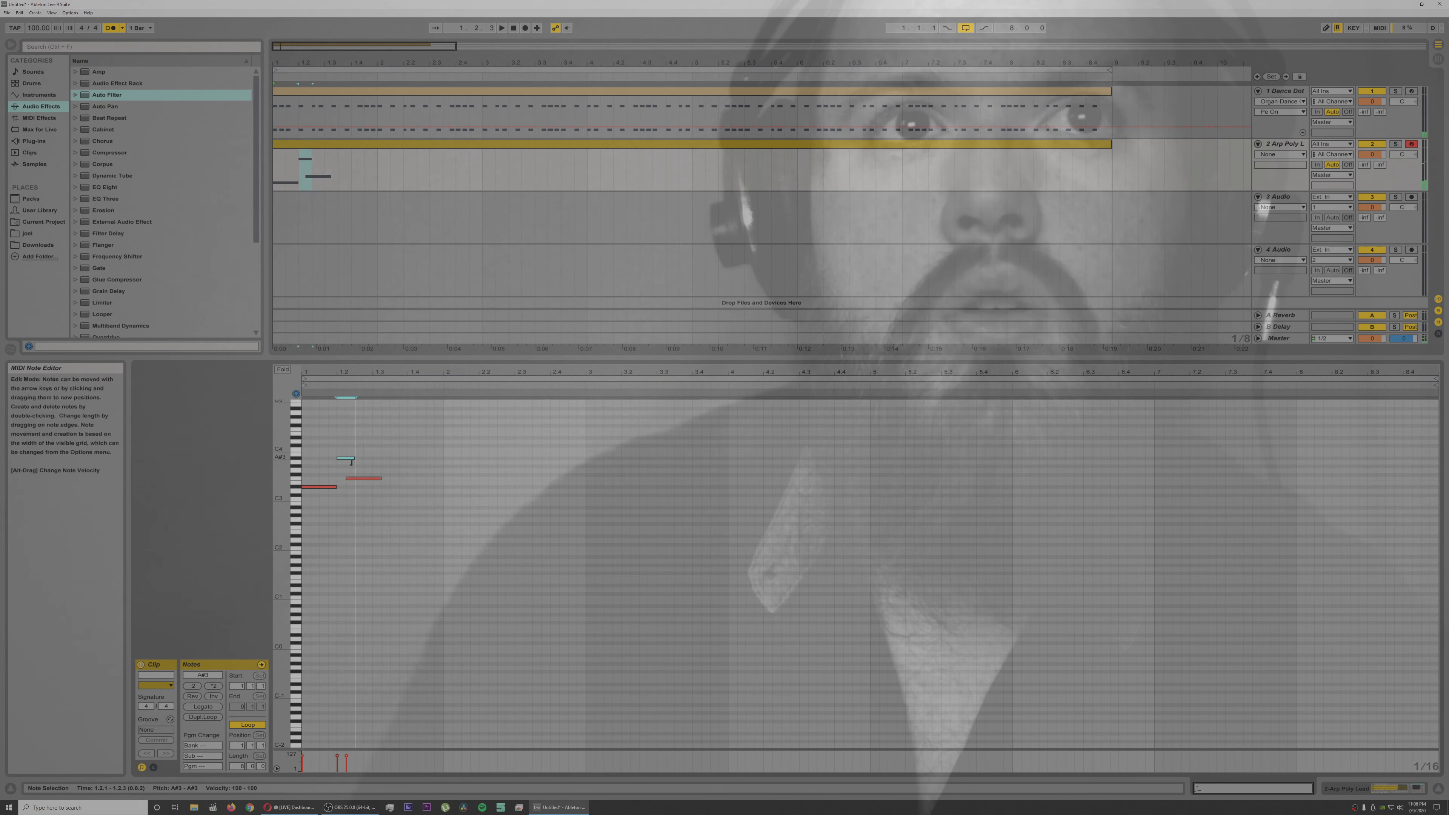
key(space)
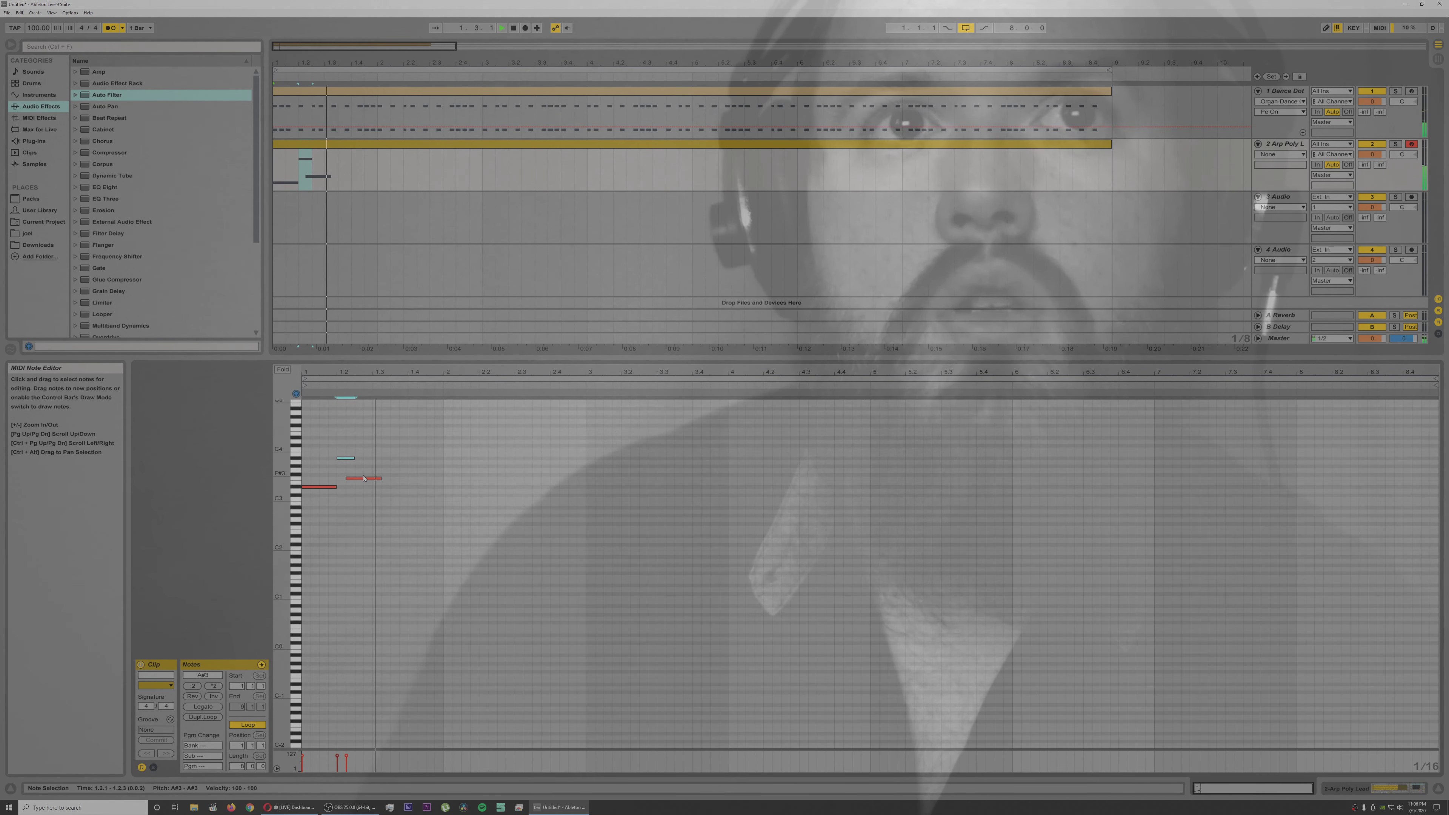
key(space)
drag(380, 478, 416, 478)
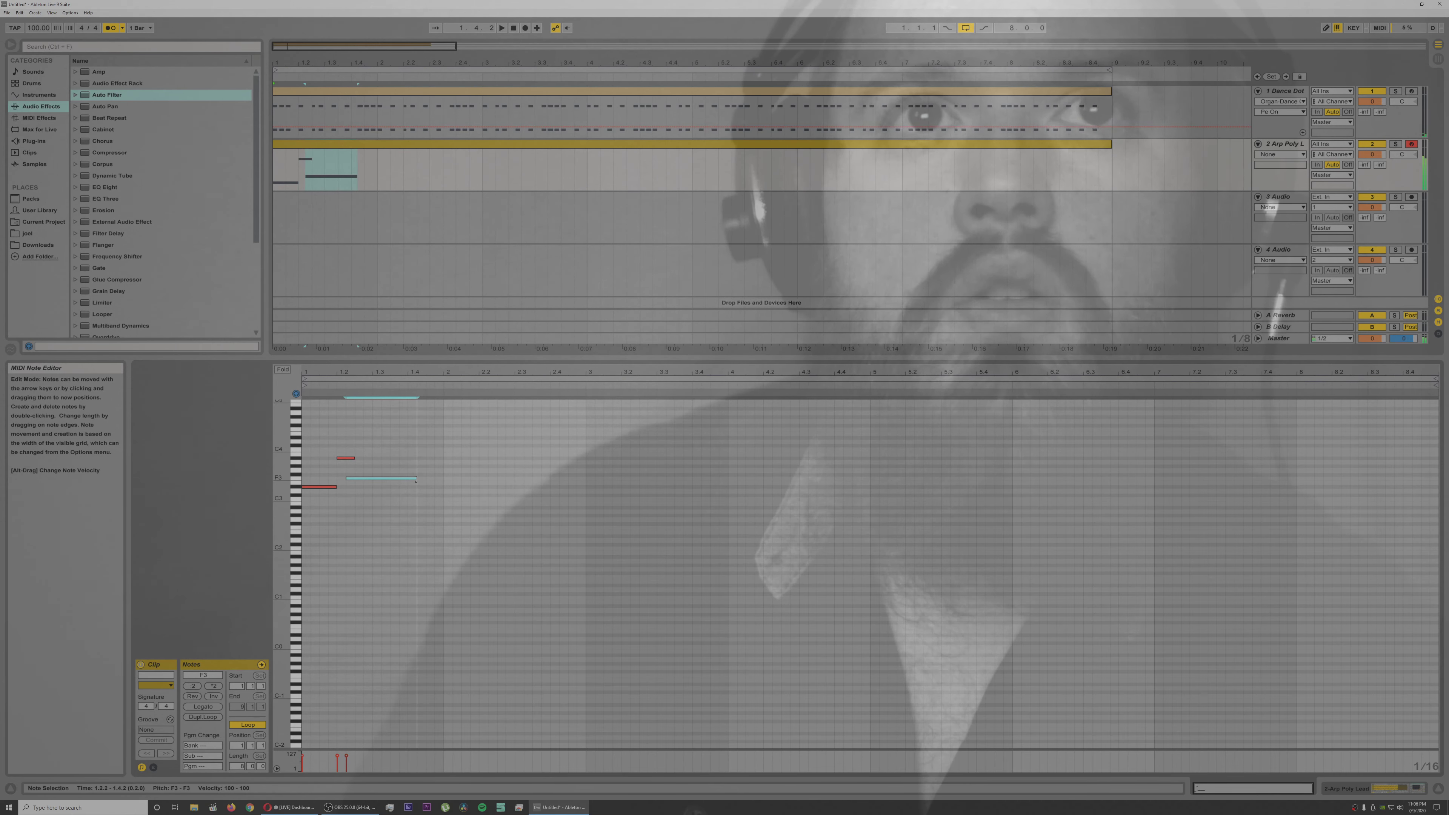
key(space)
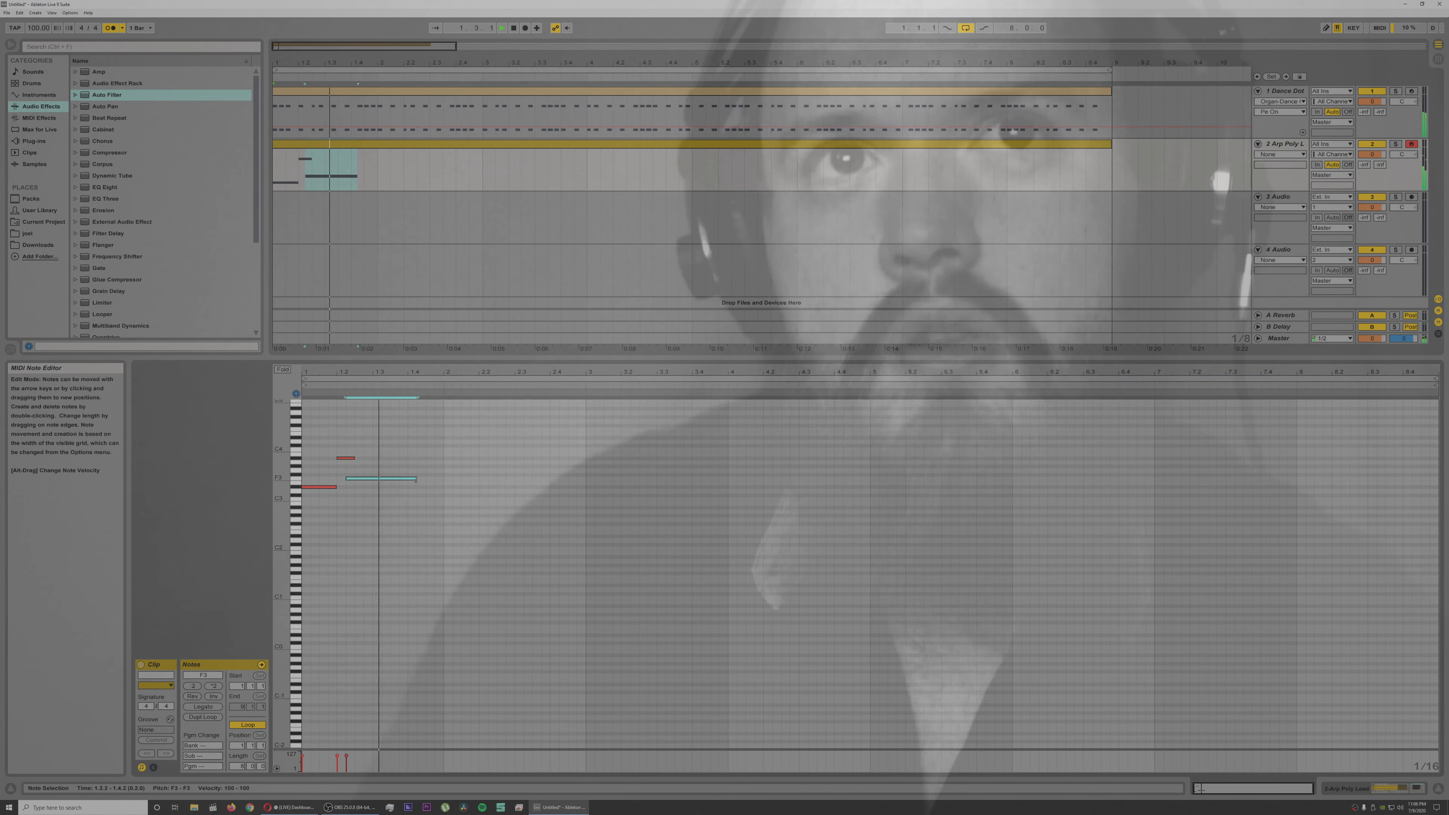
drag(416, 480, 489, 480)
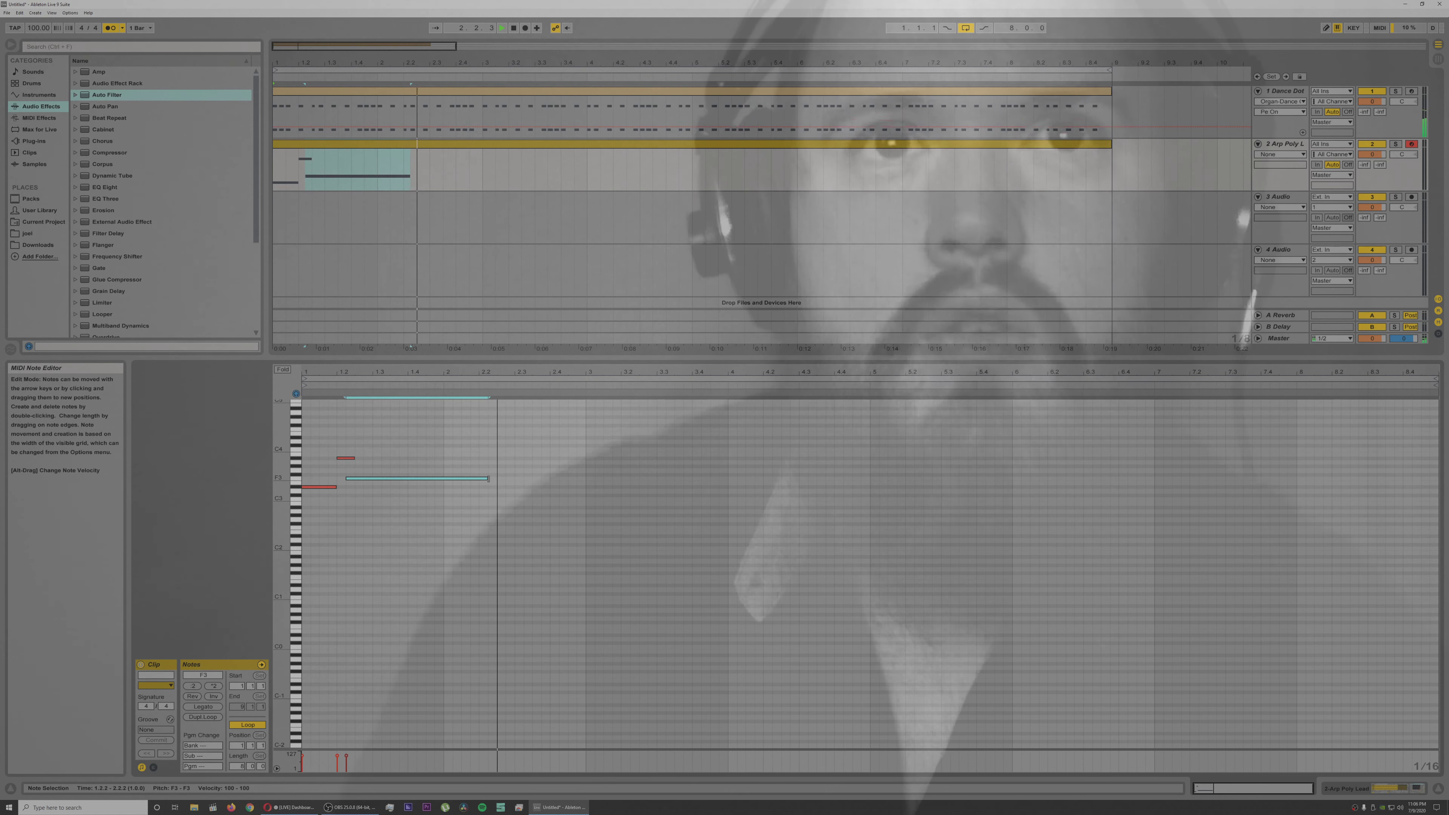
Step: Follow the long F3 with sixteenth notes F3 at 2.2.2, G3 at 2.2.3 and G#3 at 2.2.4
double_click(495, 479)
click(498, 481)
drag(498, 477, 497, 476)
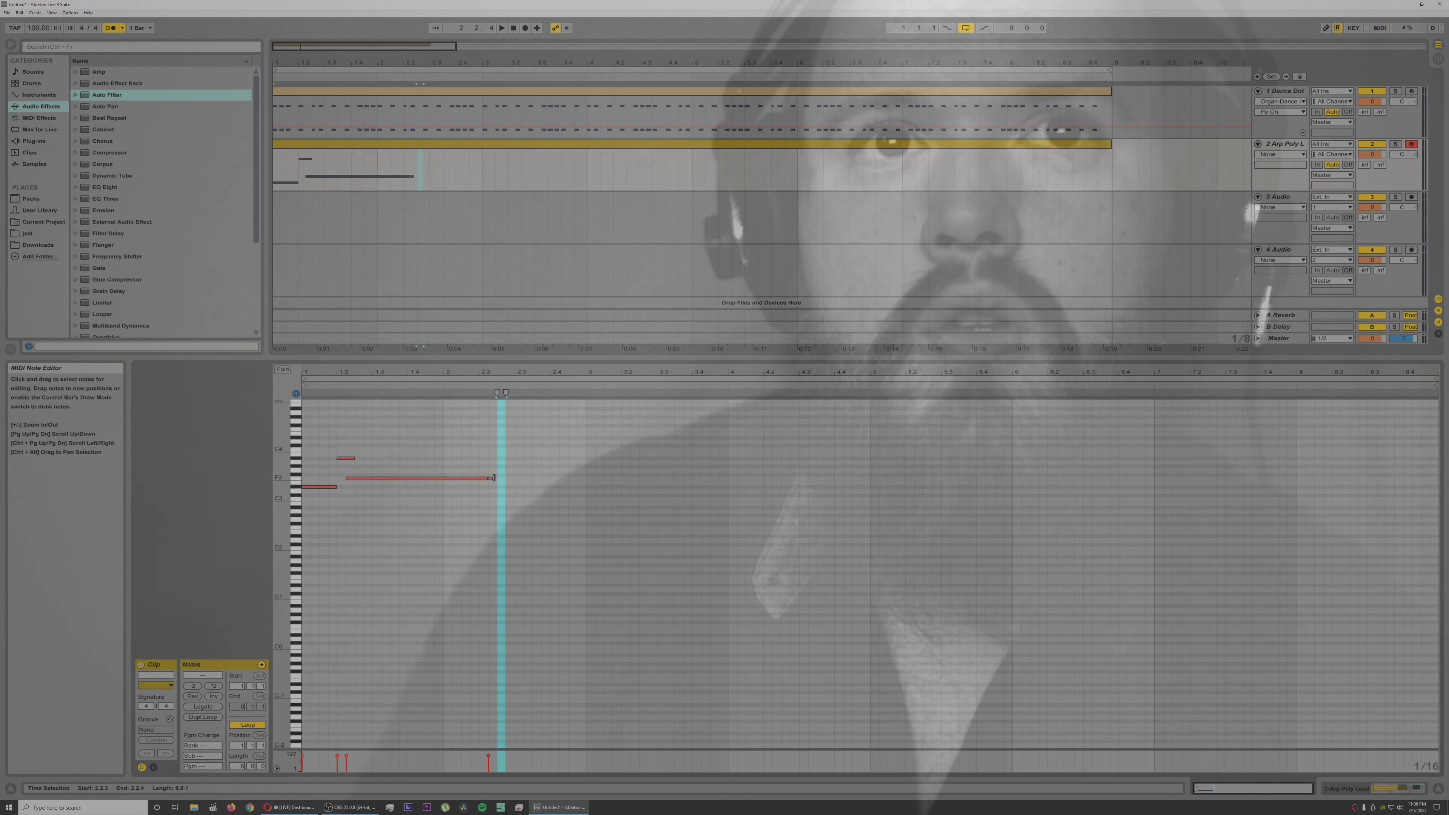
key(ctrl+z)
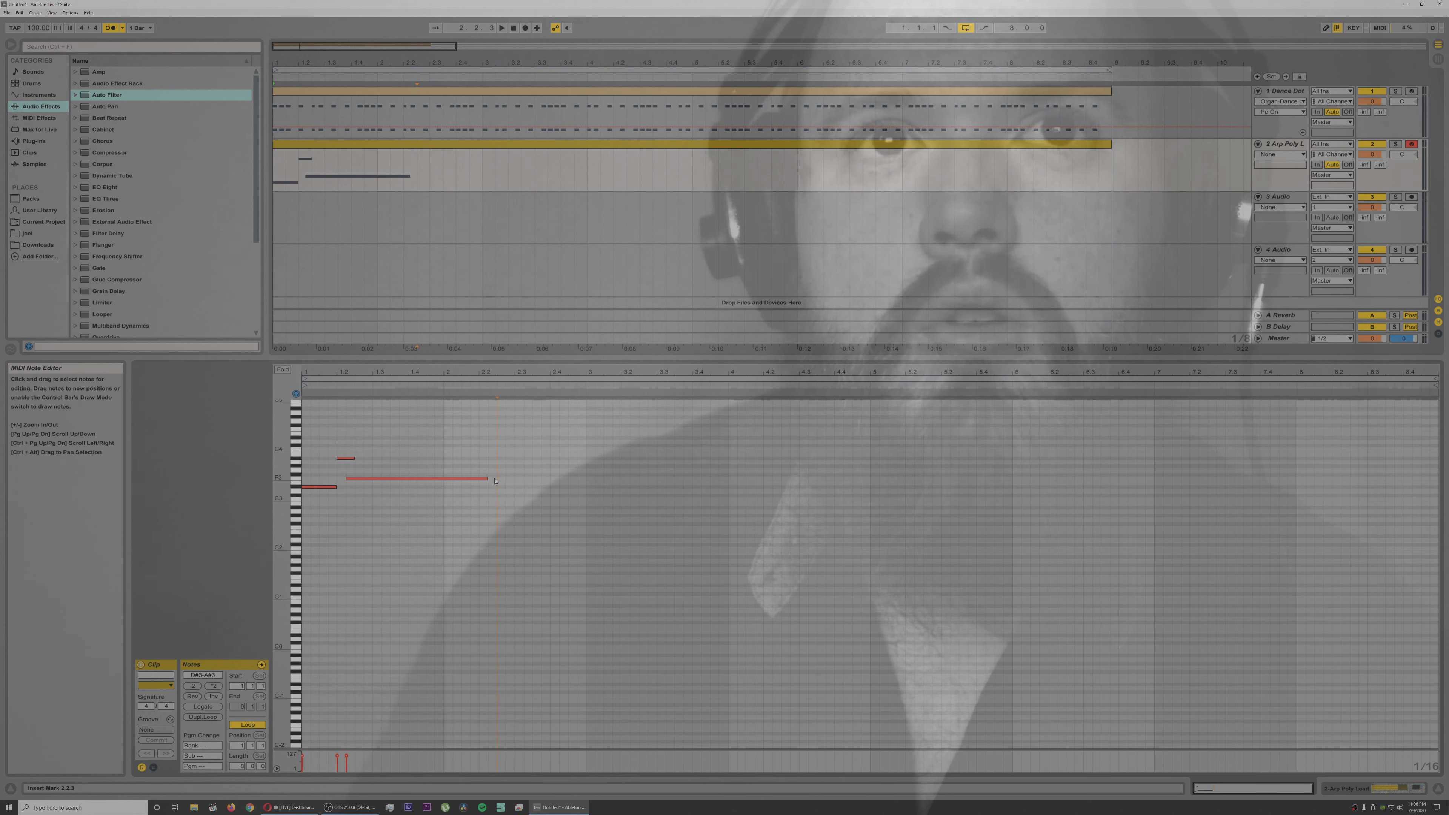
double_click(513, 466)
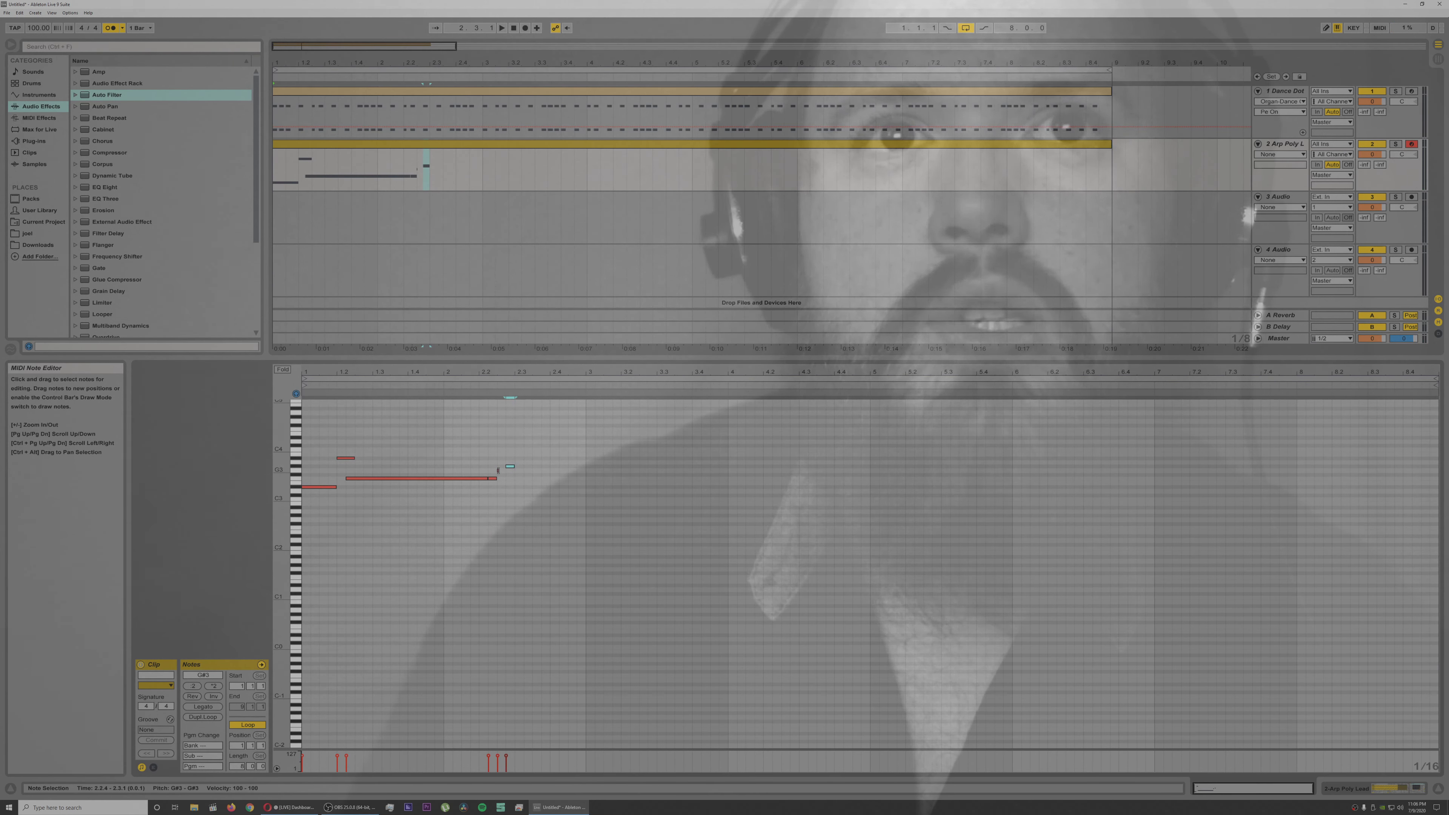
double_click(501, 471)
click(510, 467)
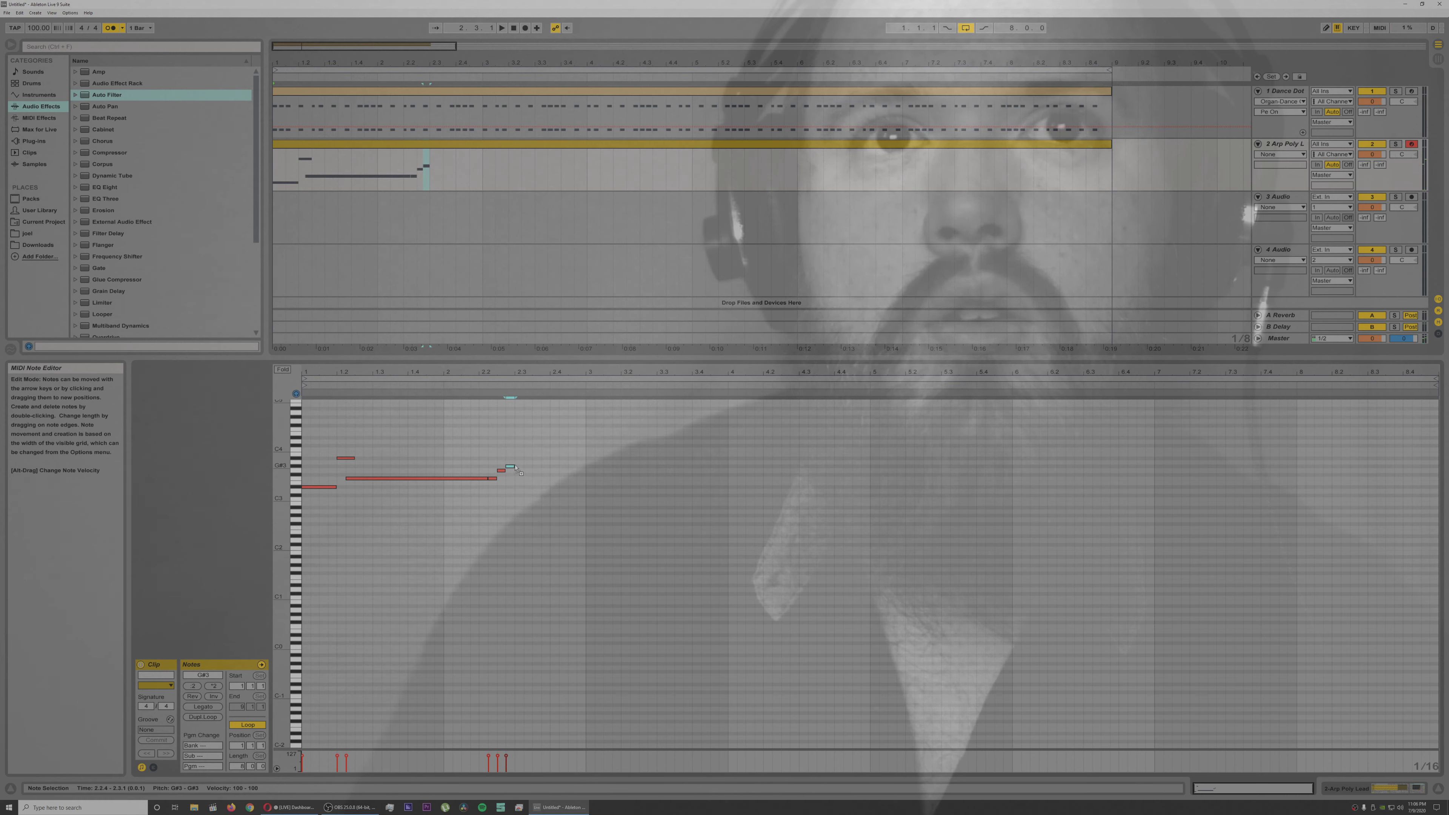
Step: Continue the run with sixteenth notes G3 at 2.3.1, D#3 at 2.3.2 and F3 at 2.4.1, and play it back
double_click(519, 471)
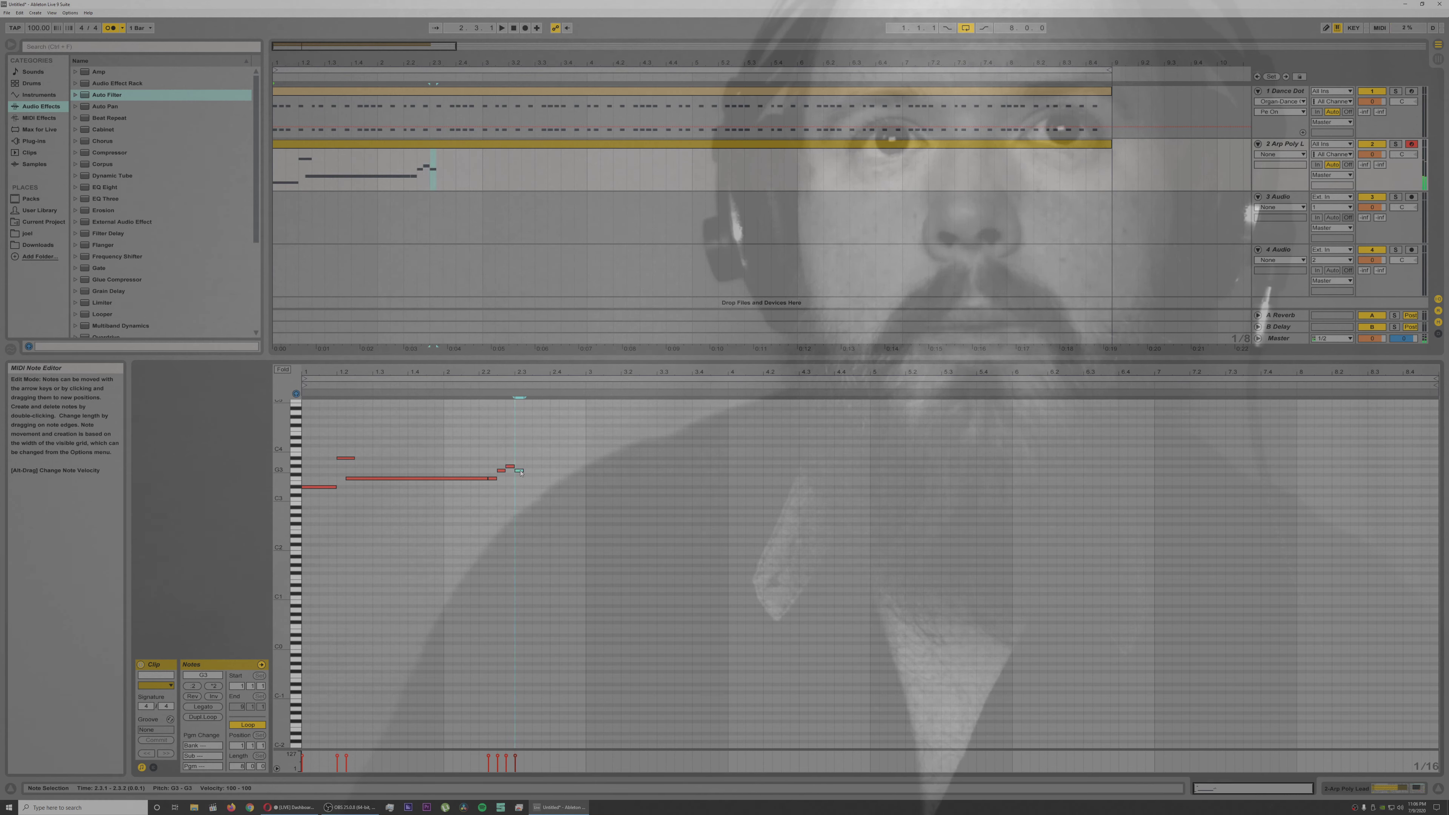
key(Down)
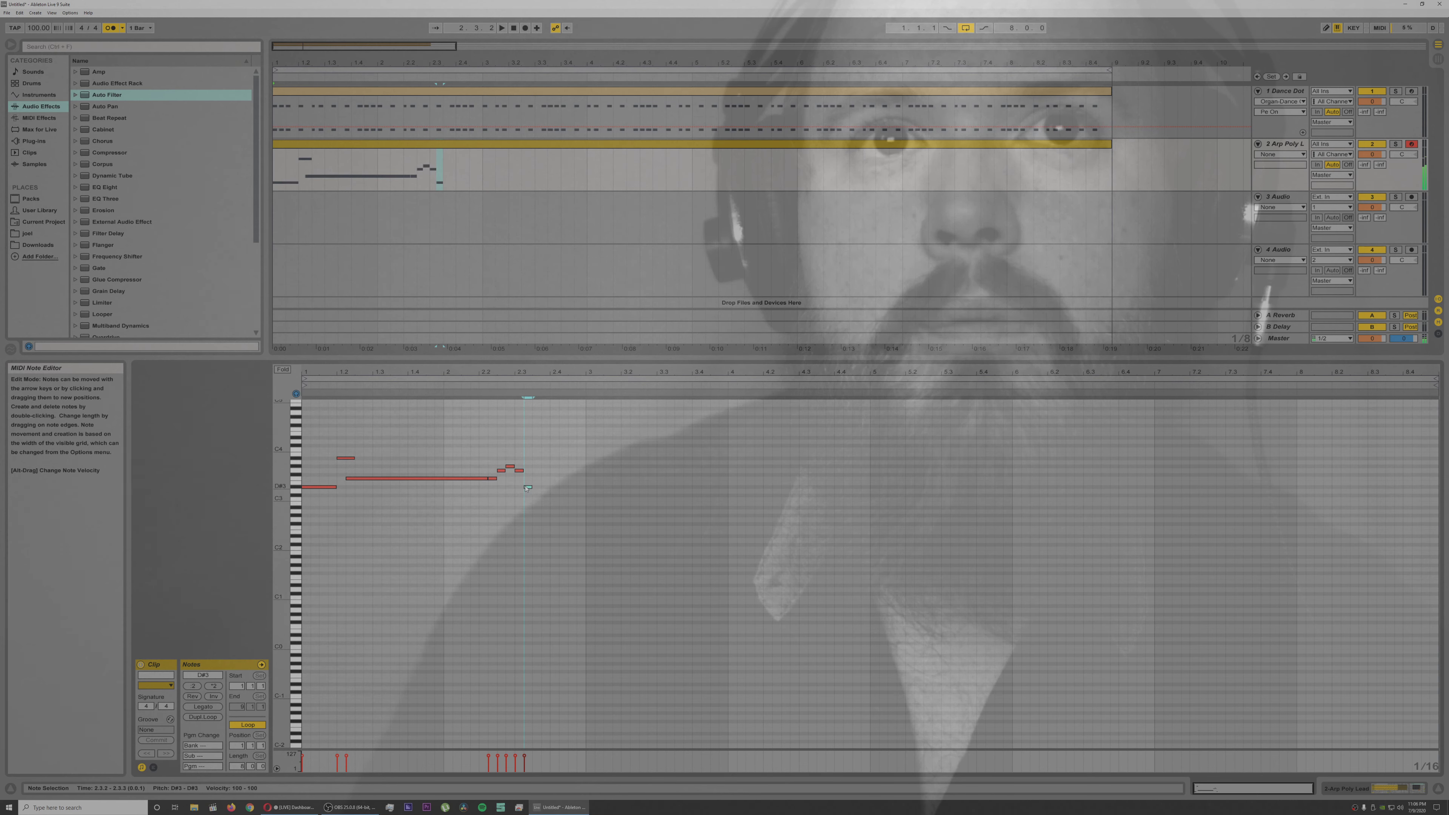
double_click(545, 479)
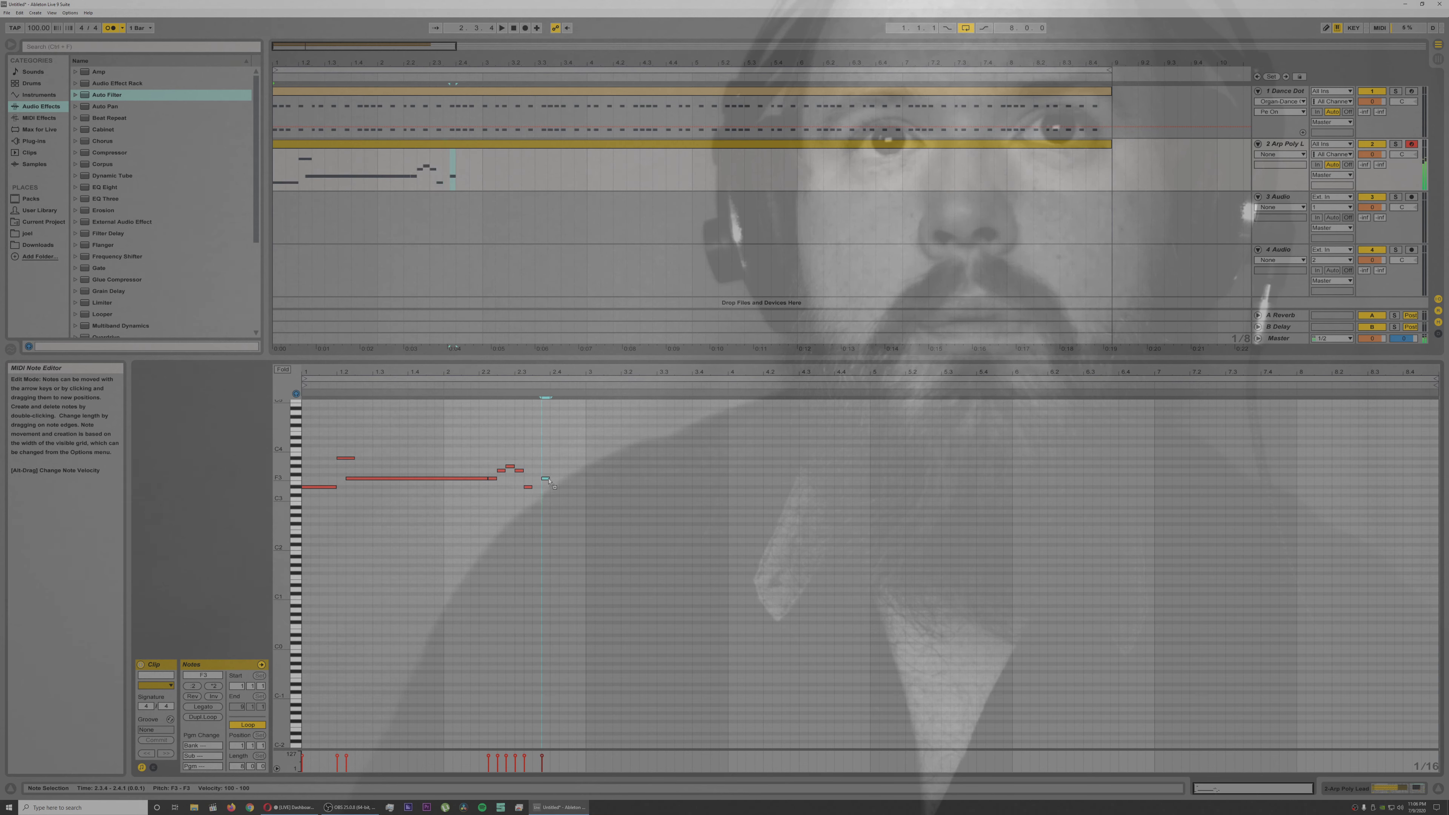
click(488, 385)
key(space)
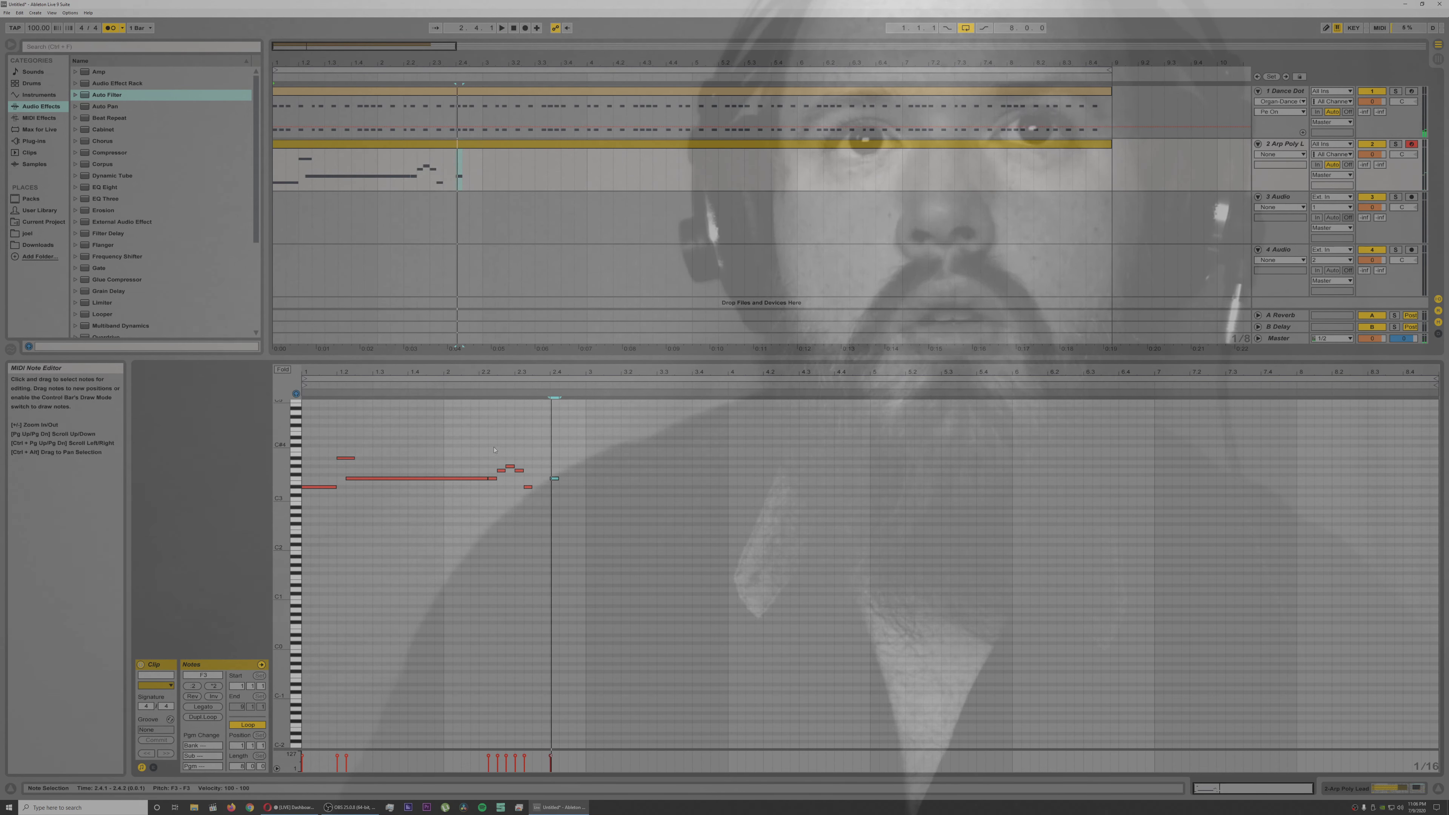
Step: Stretch the six-note run after the long F3 to half tempo, doubling its note lengths, and listen to it
drag(566, 506, 486, 460)
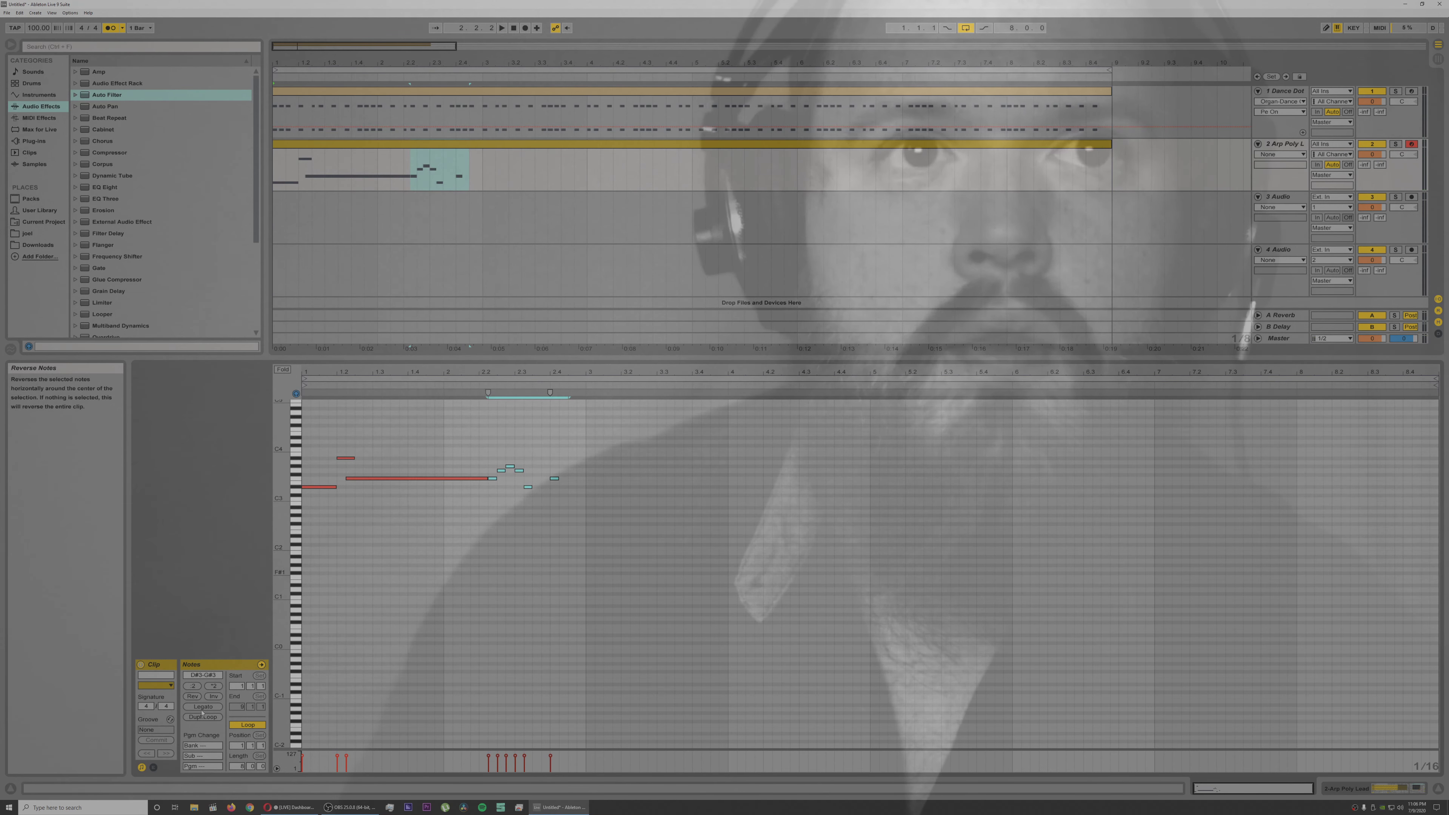
click(192, 687)
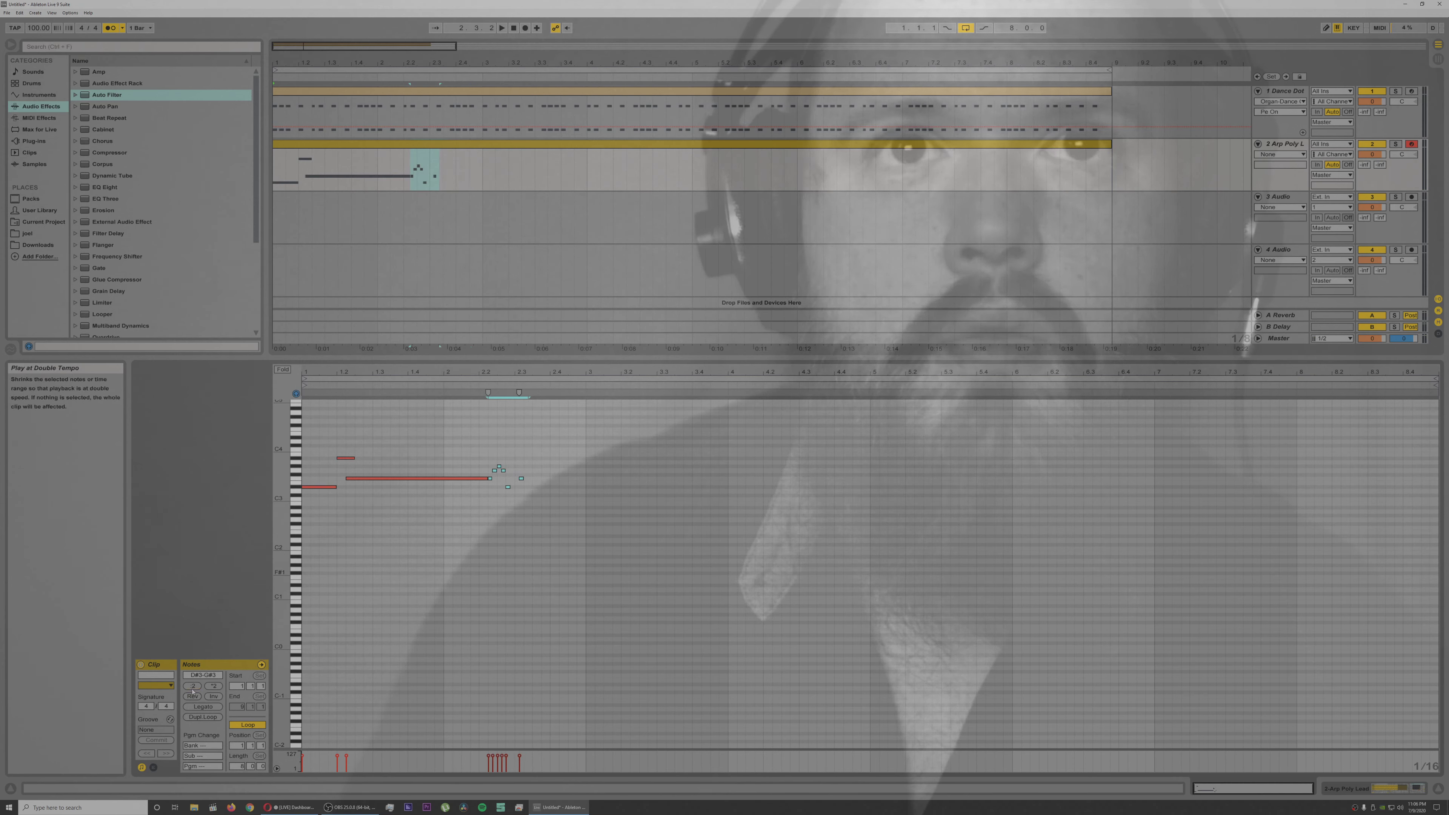
click(213, 686)
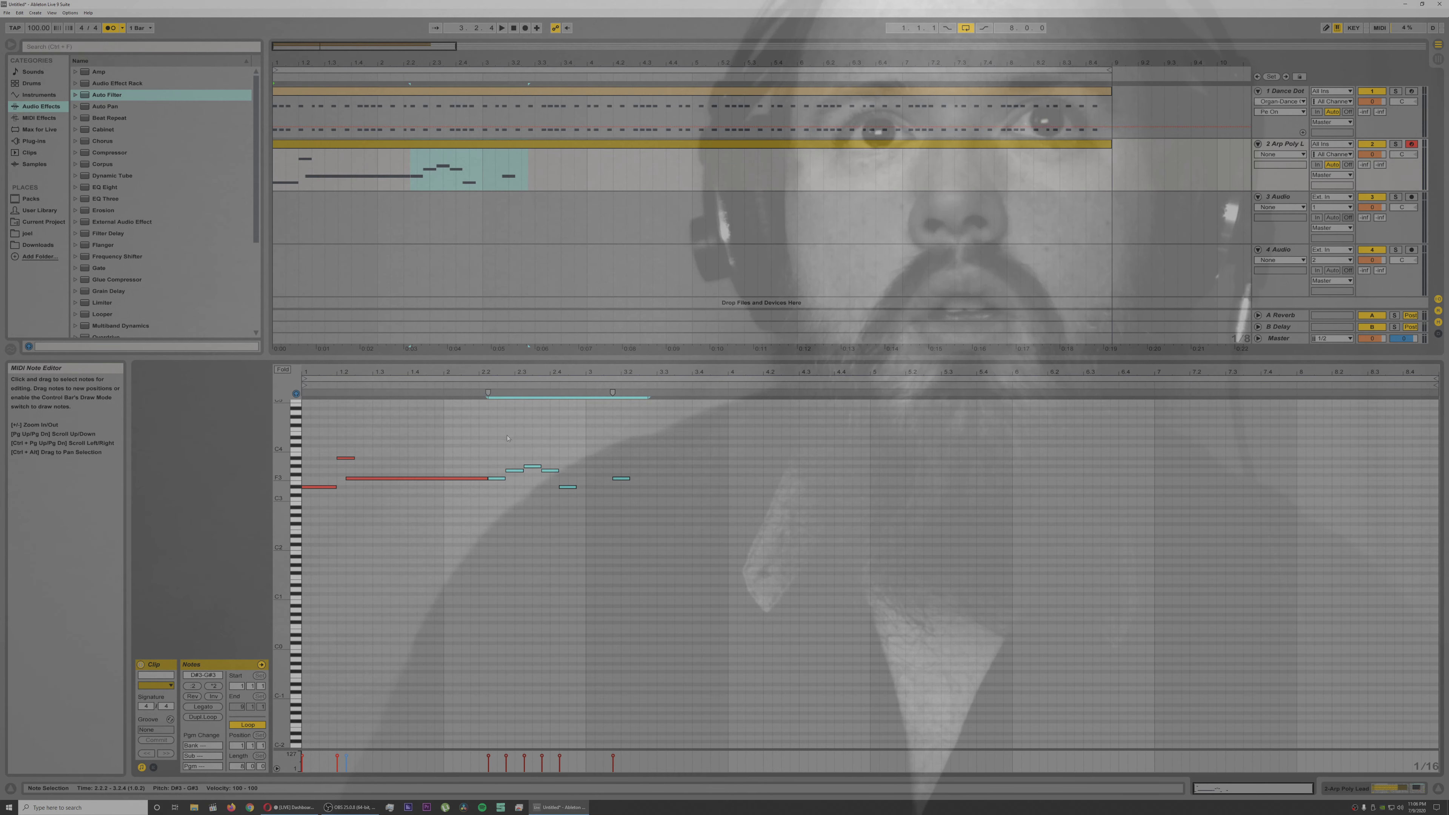
key(space)
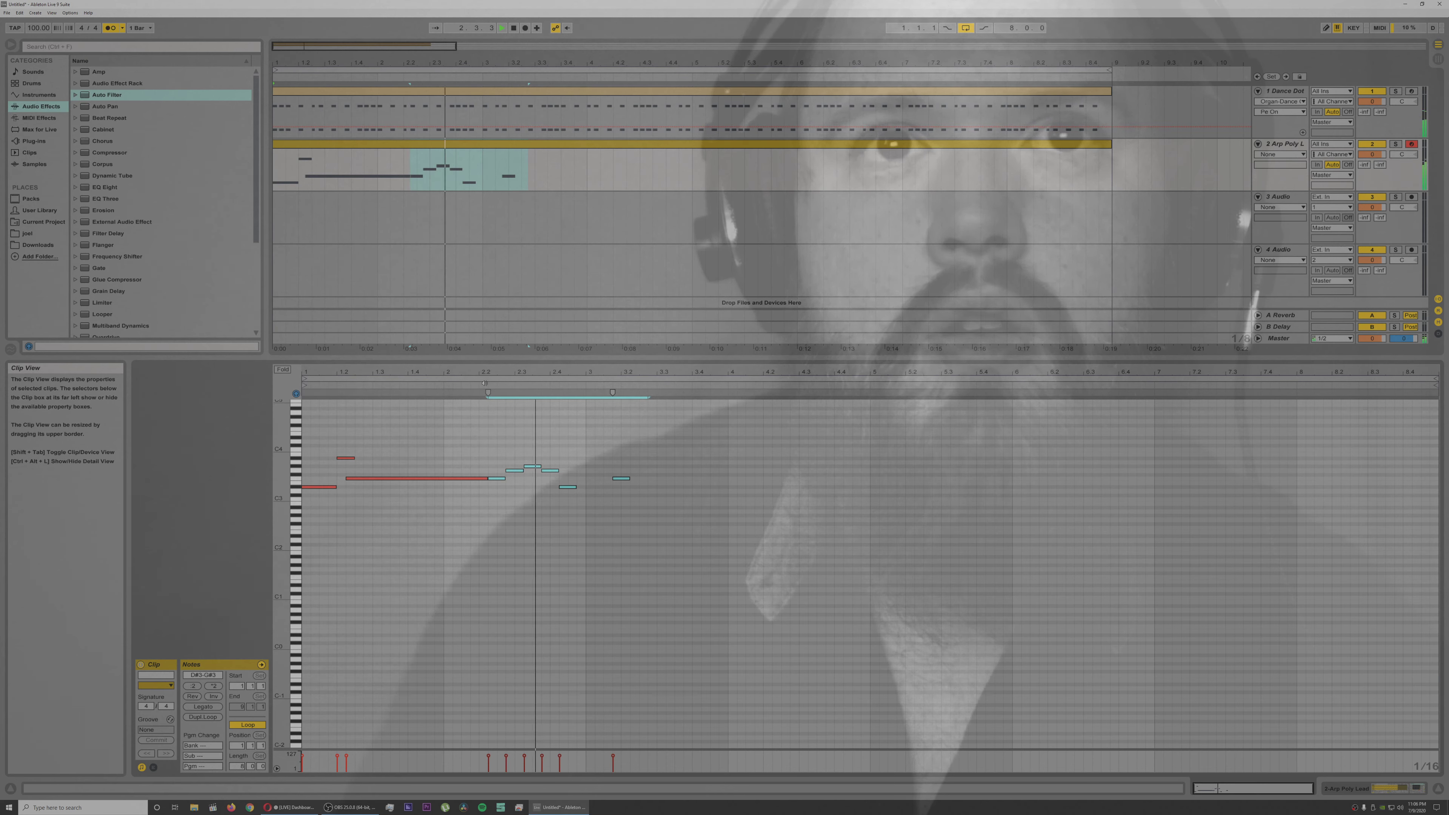
key(space)
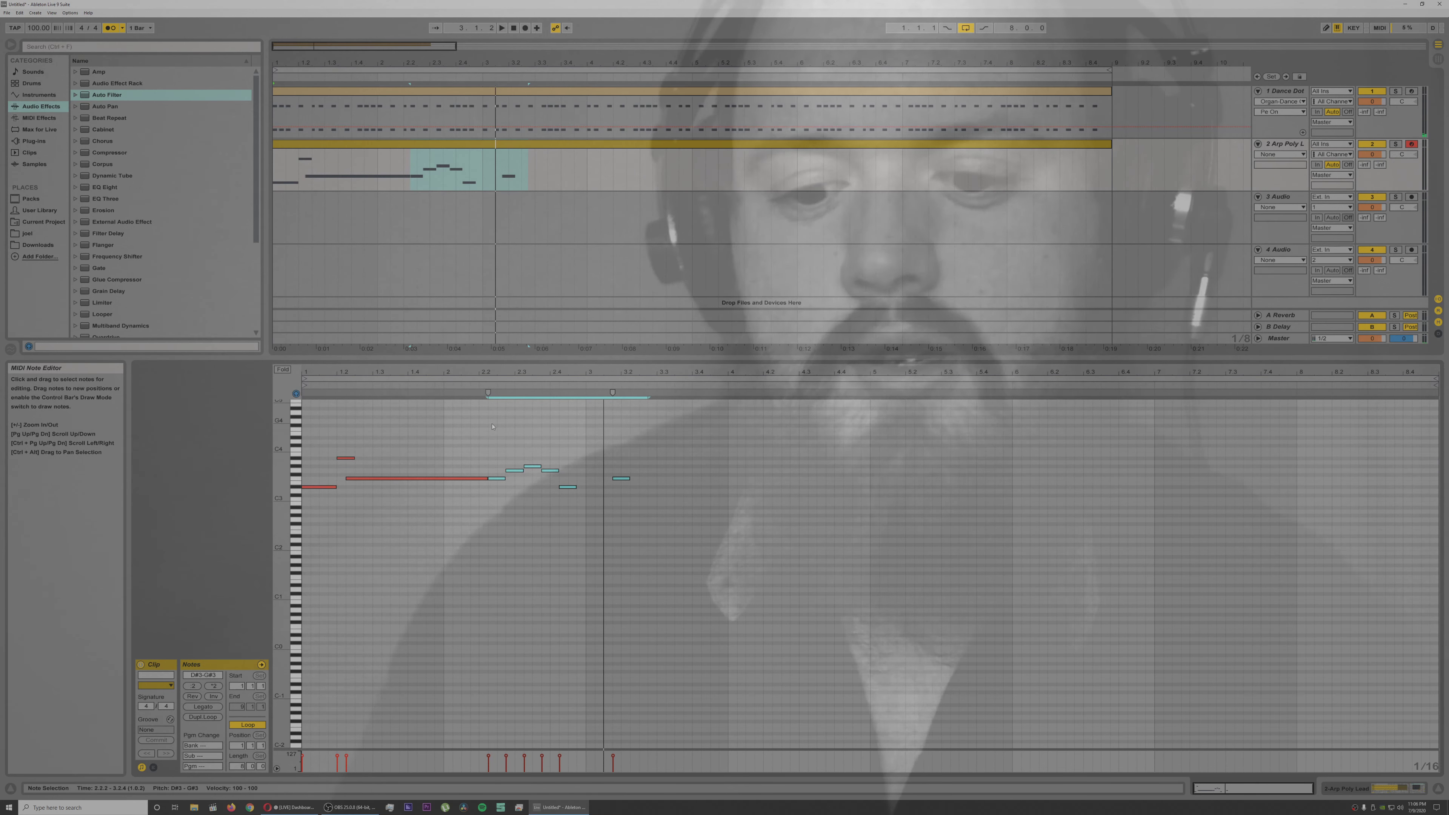
click(552, 455)
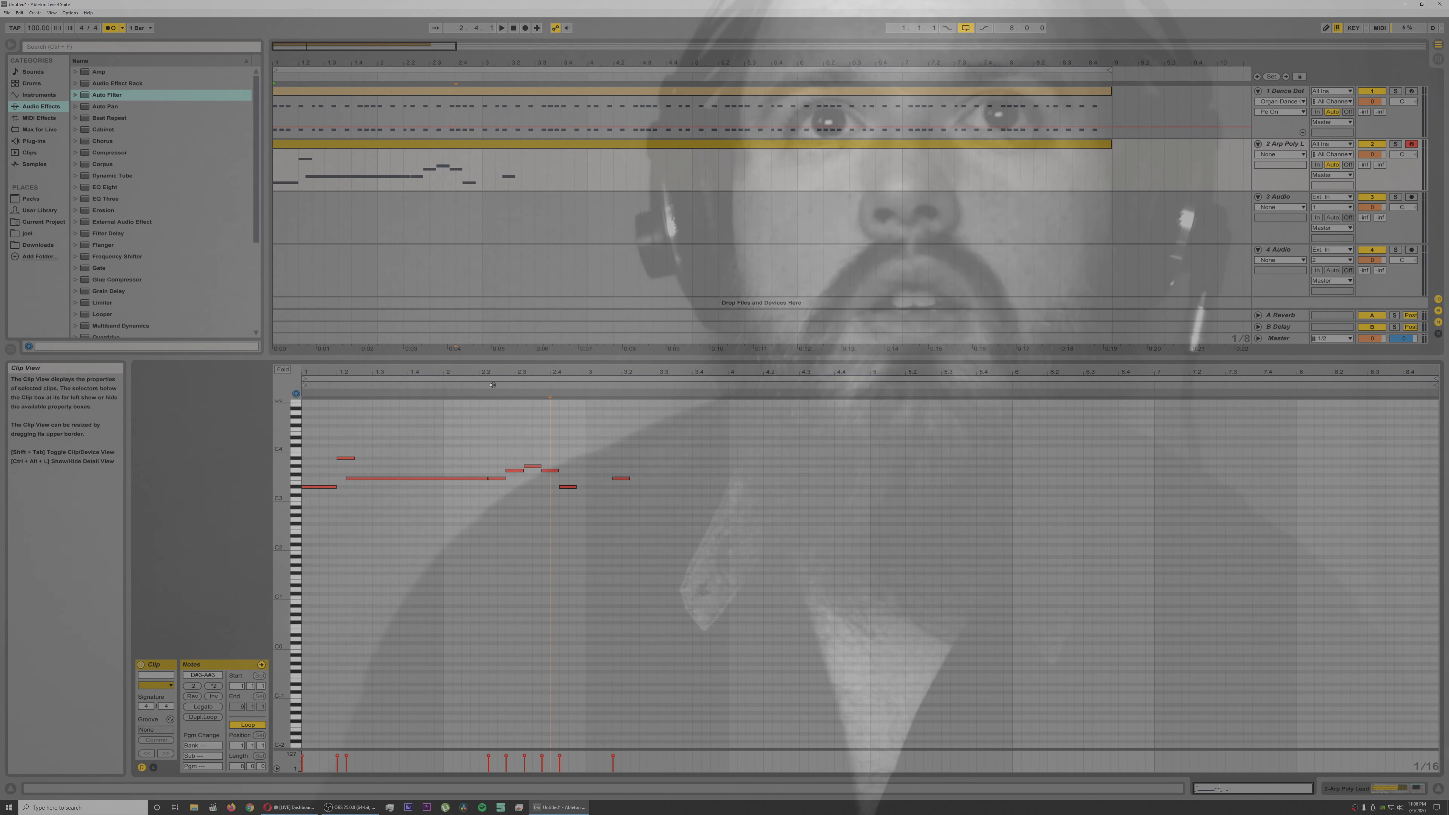
click(493, 385)
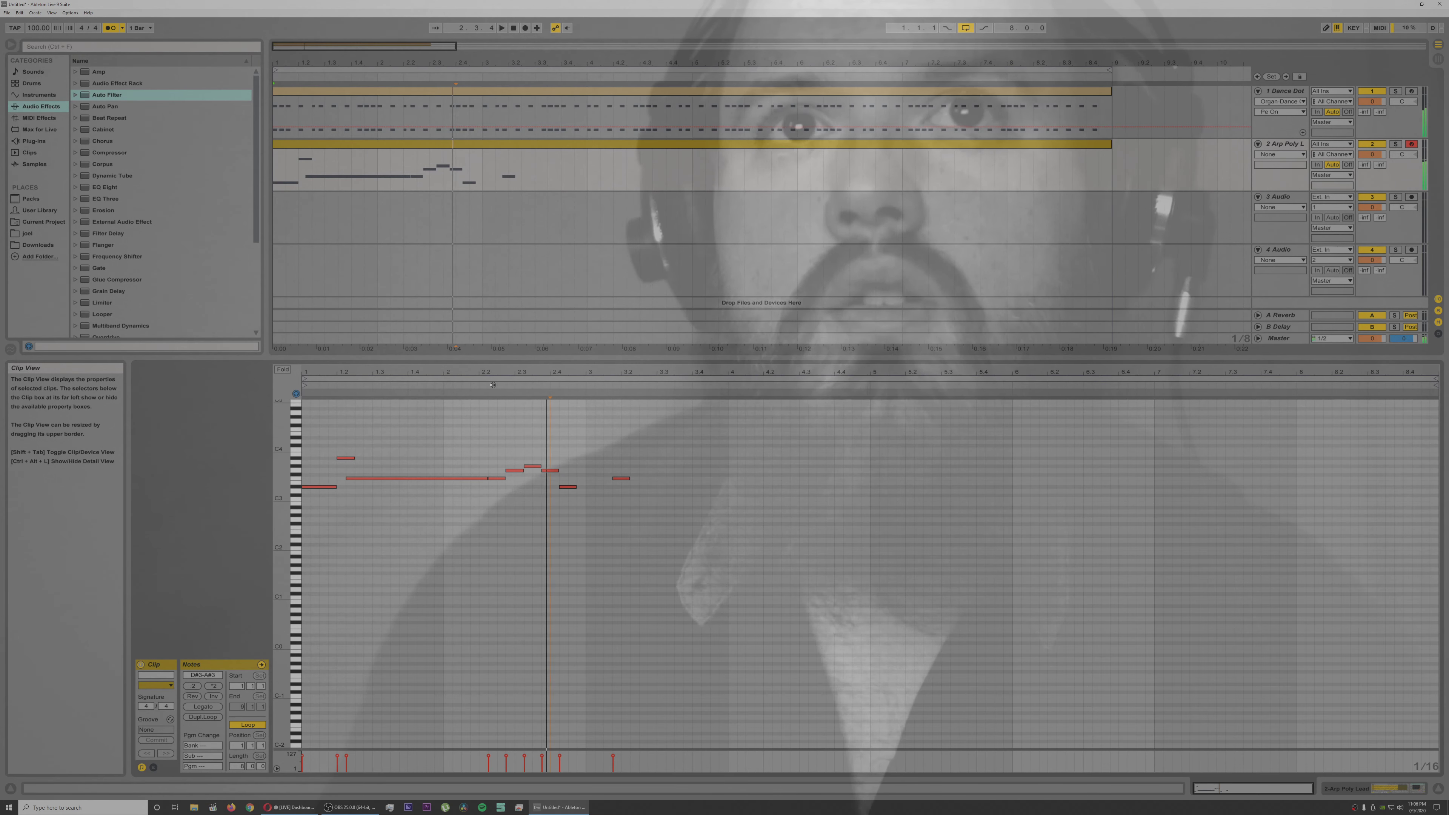
key(space)
Step: Shorten the run's first F3 and G3 to dotted sixteenths, close the gap between them, and move G#3 to 2.3.1
drag(498, 382, 498, 410)
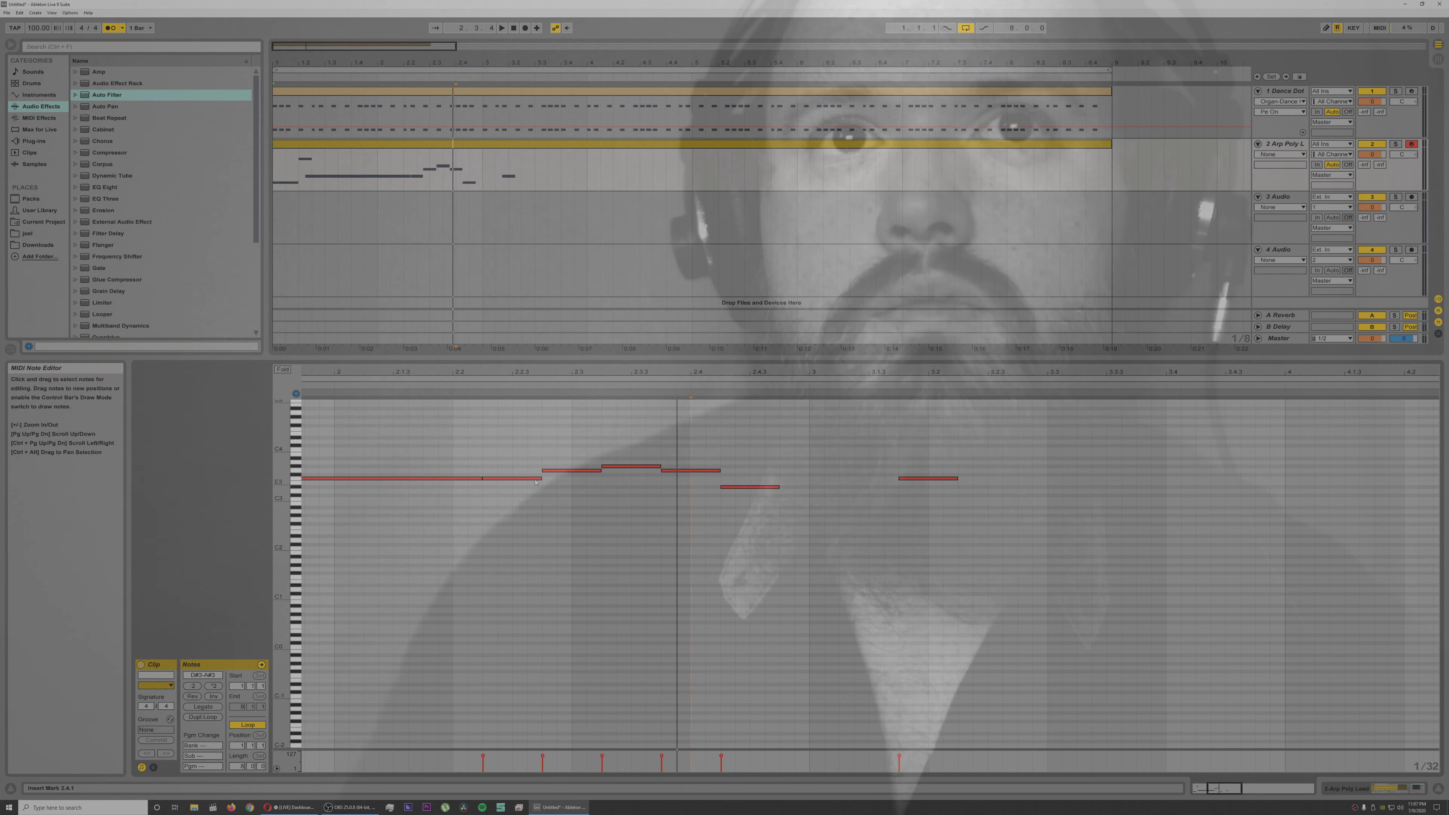
drag(526, 478, 520, 476)
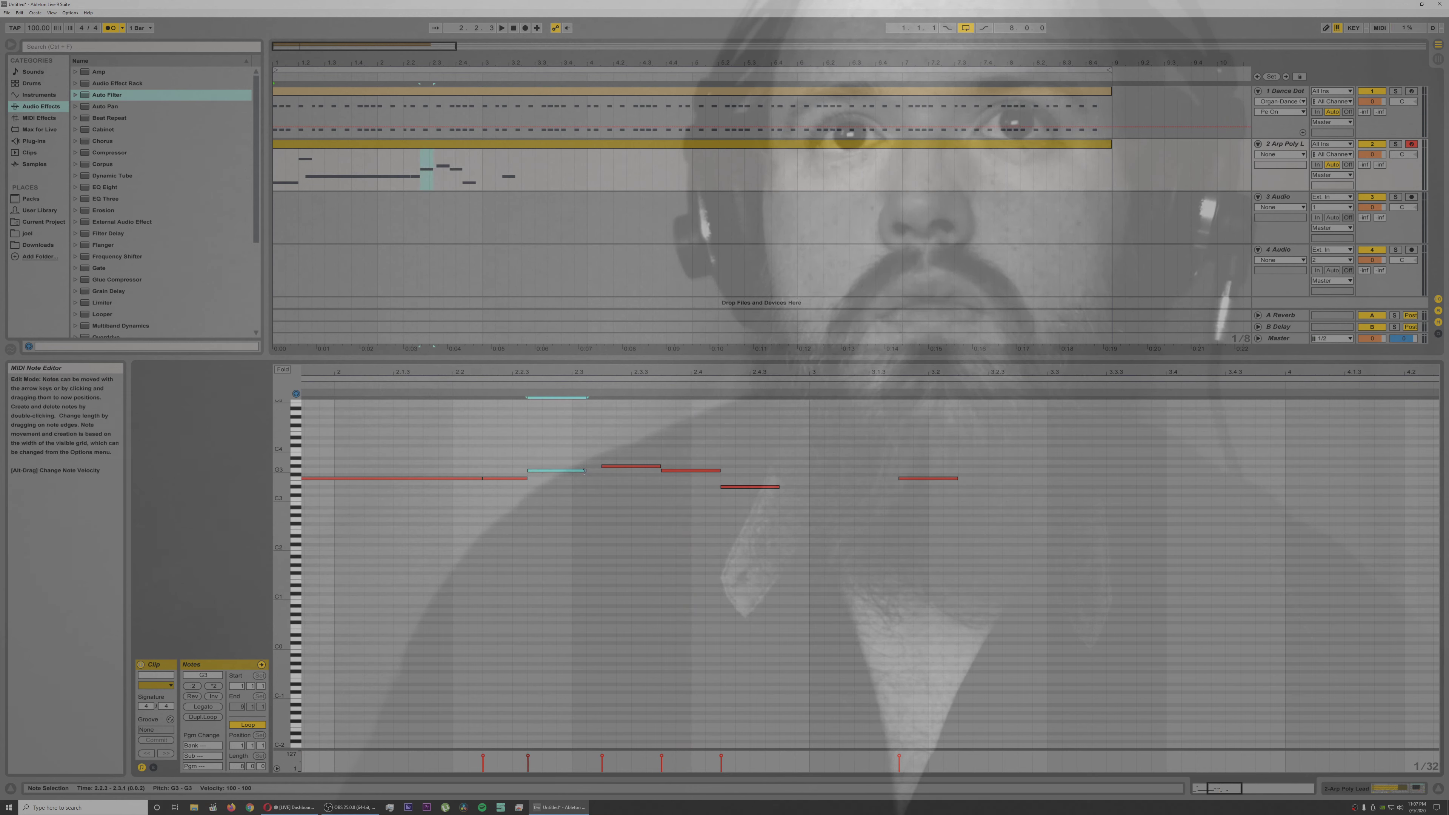
drag(574, 472, 573, 471)
click(617, 468)
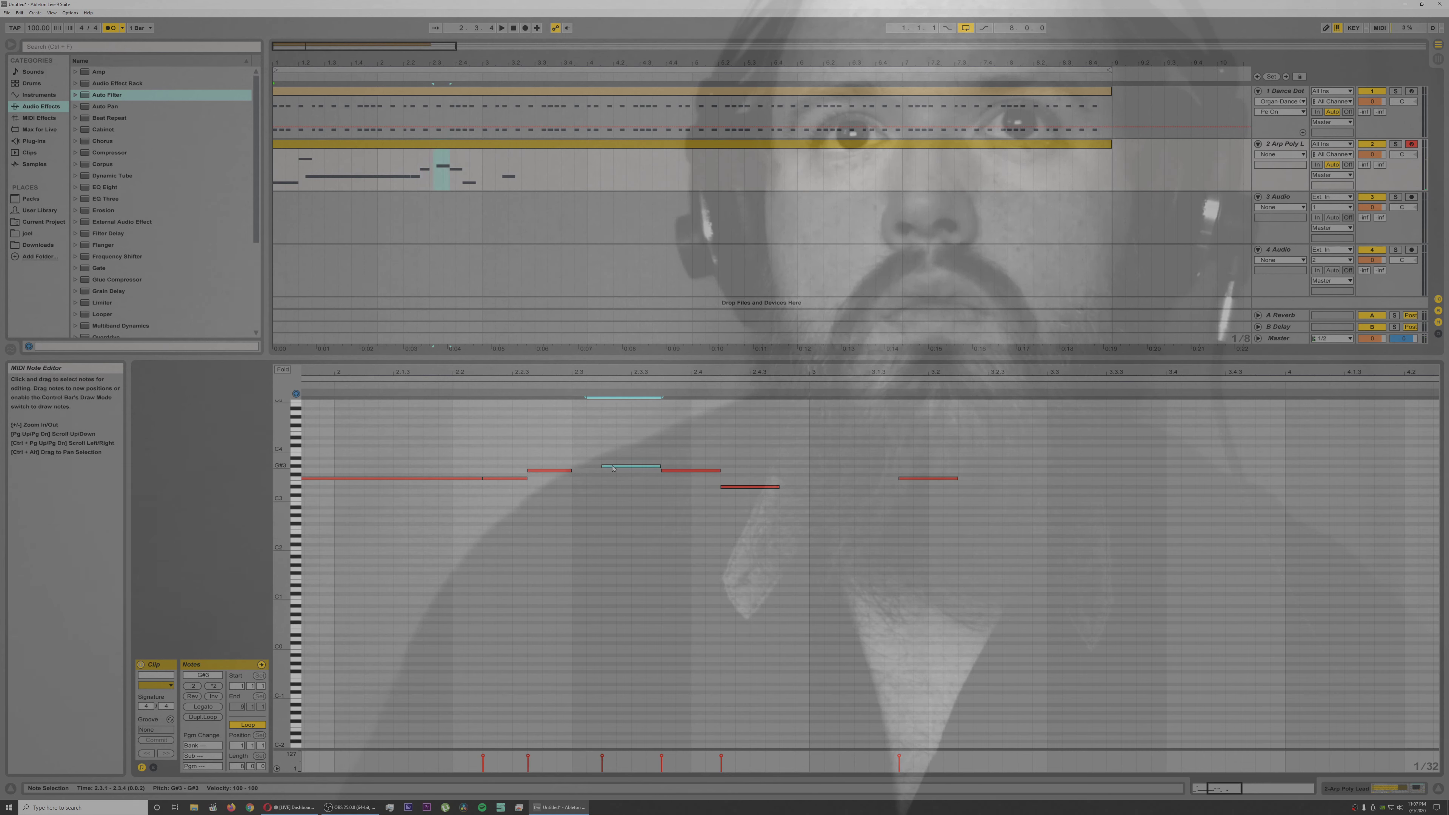
key(Left)
key(Left)
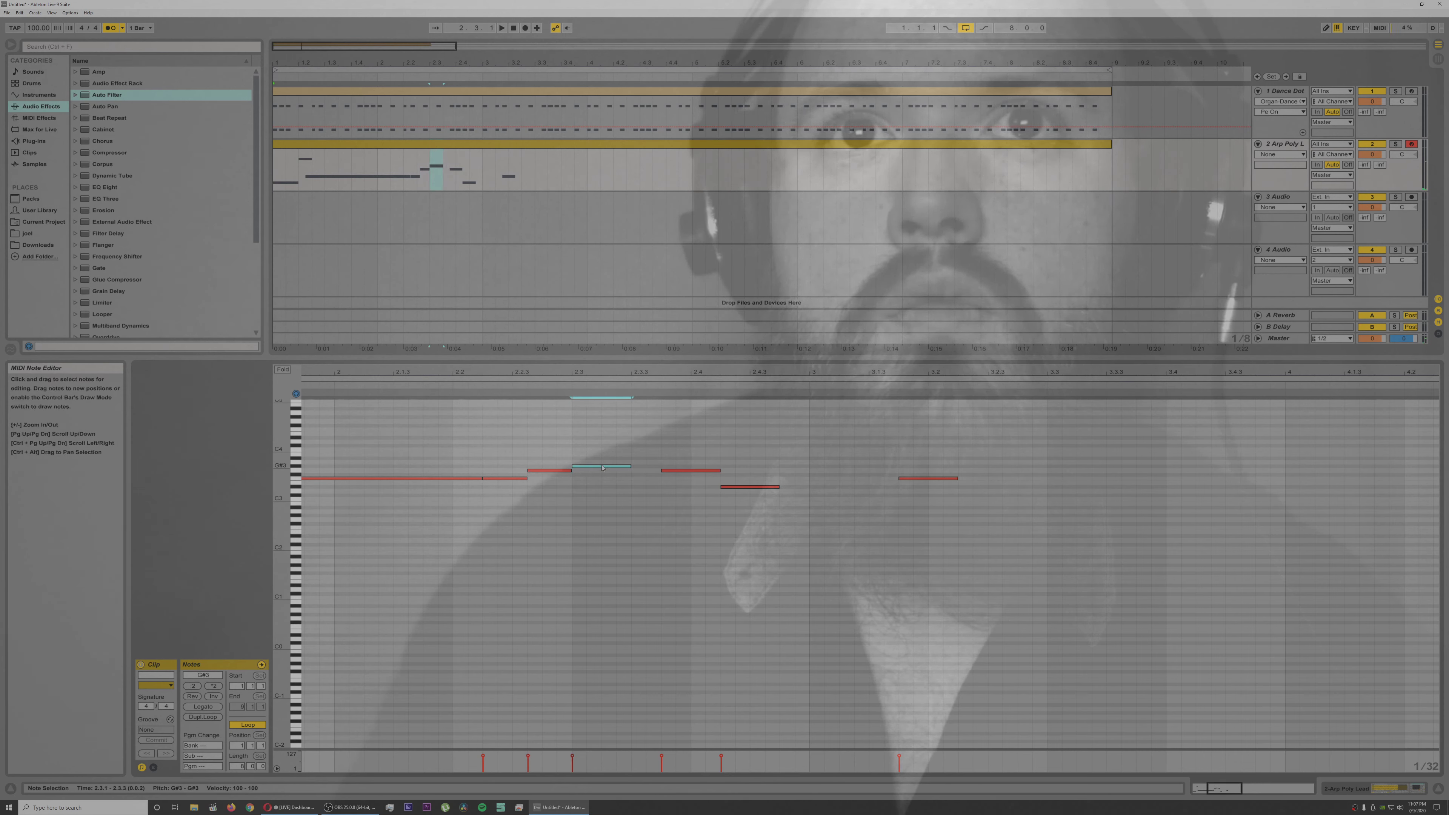
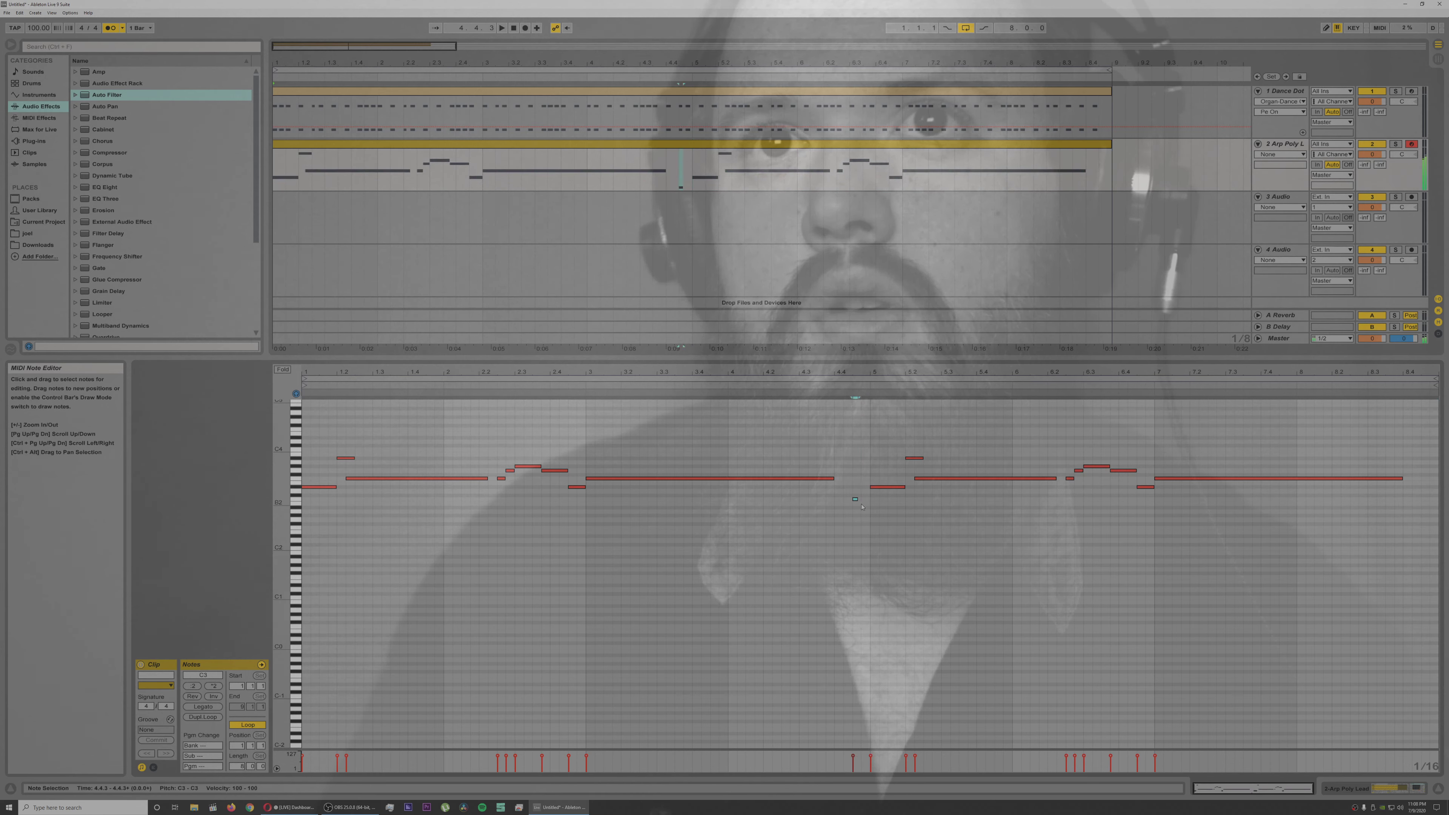
Step: Lengthen the pickup note at 4.4.3, lower it to A#2, and play the melody back
drag(875, 501, 876, 501)
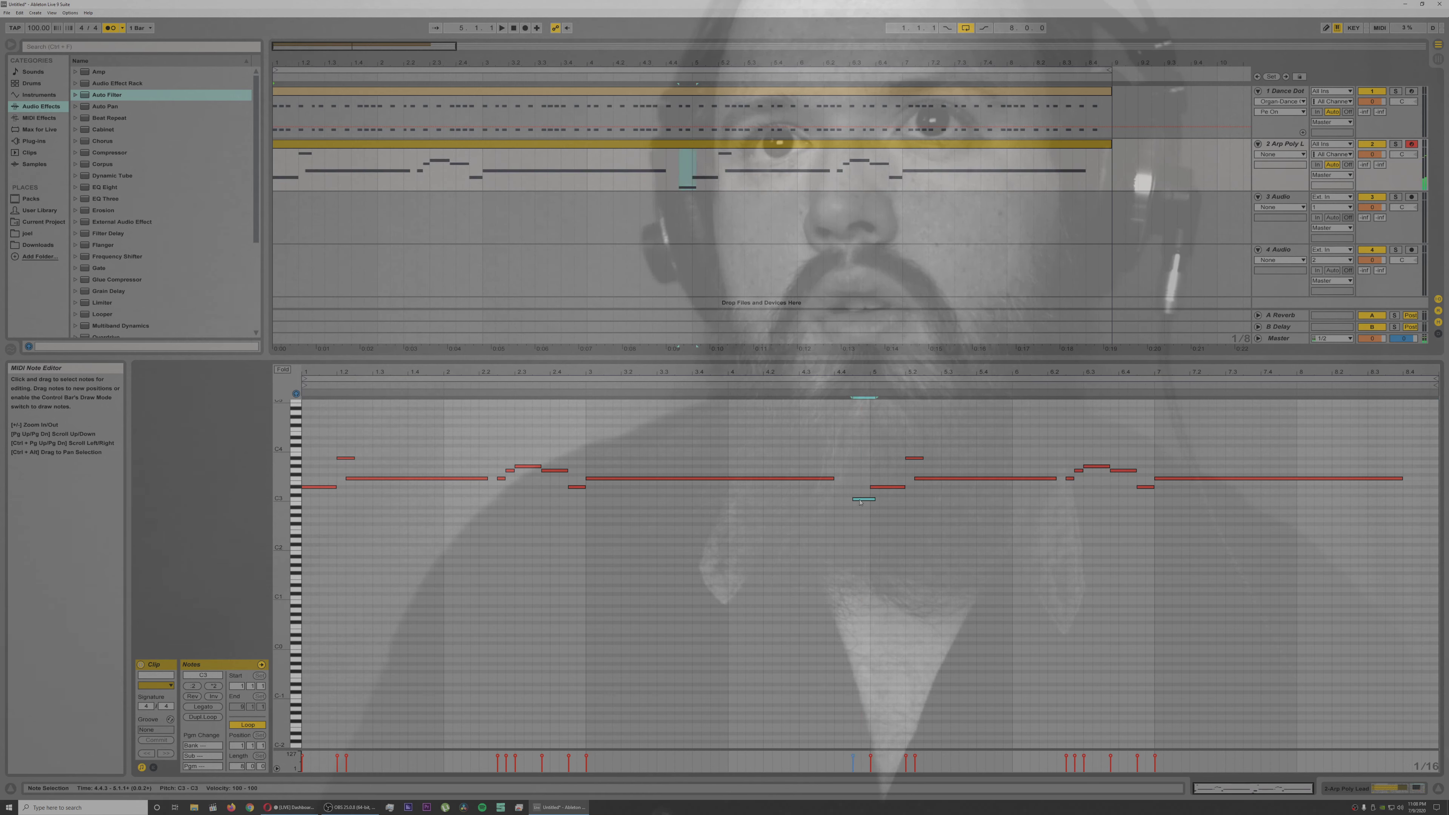
key(Down)
key(Down)
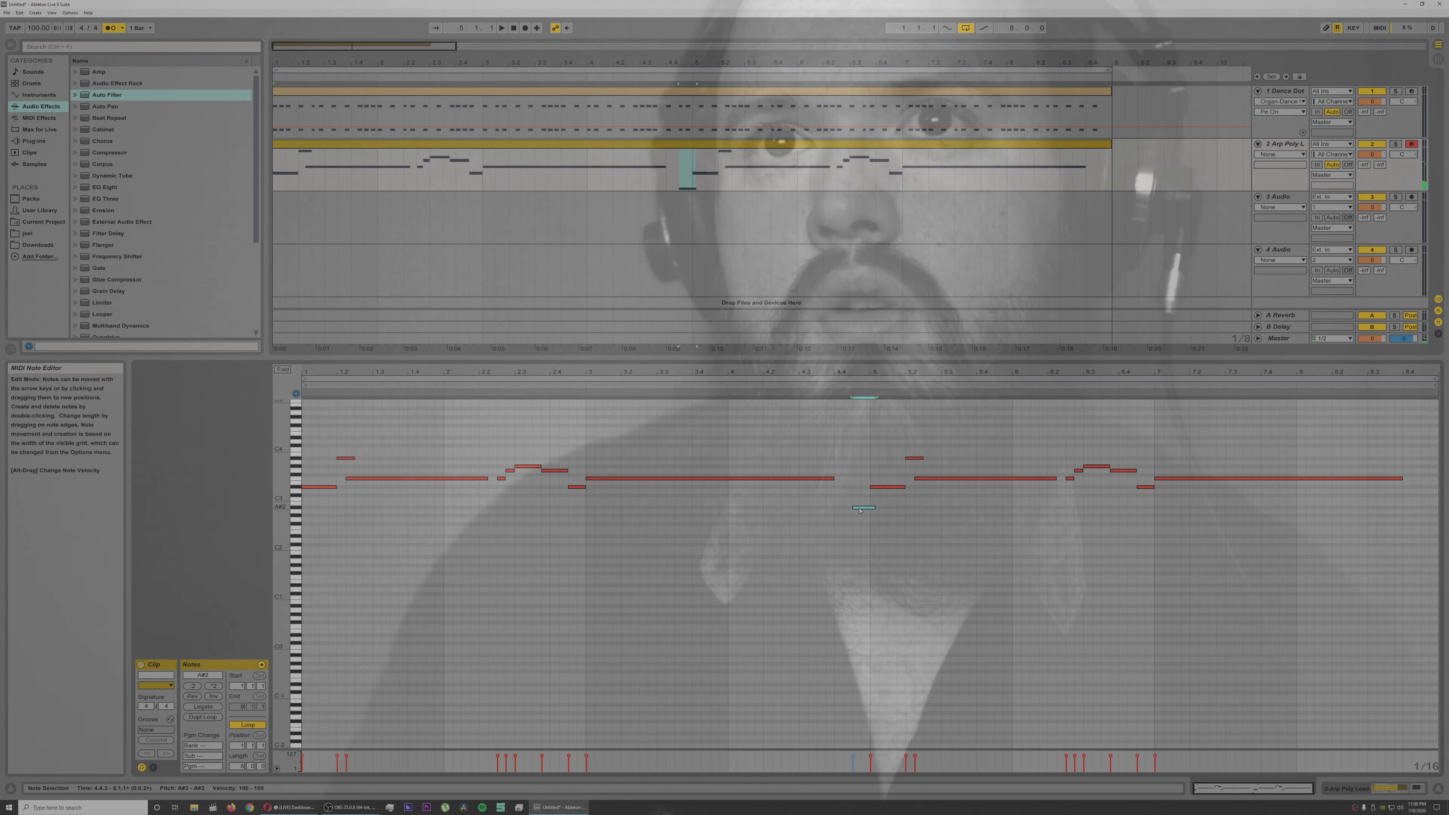
key(space)
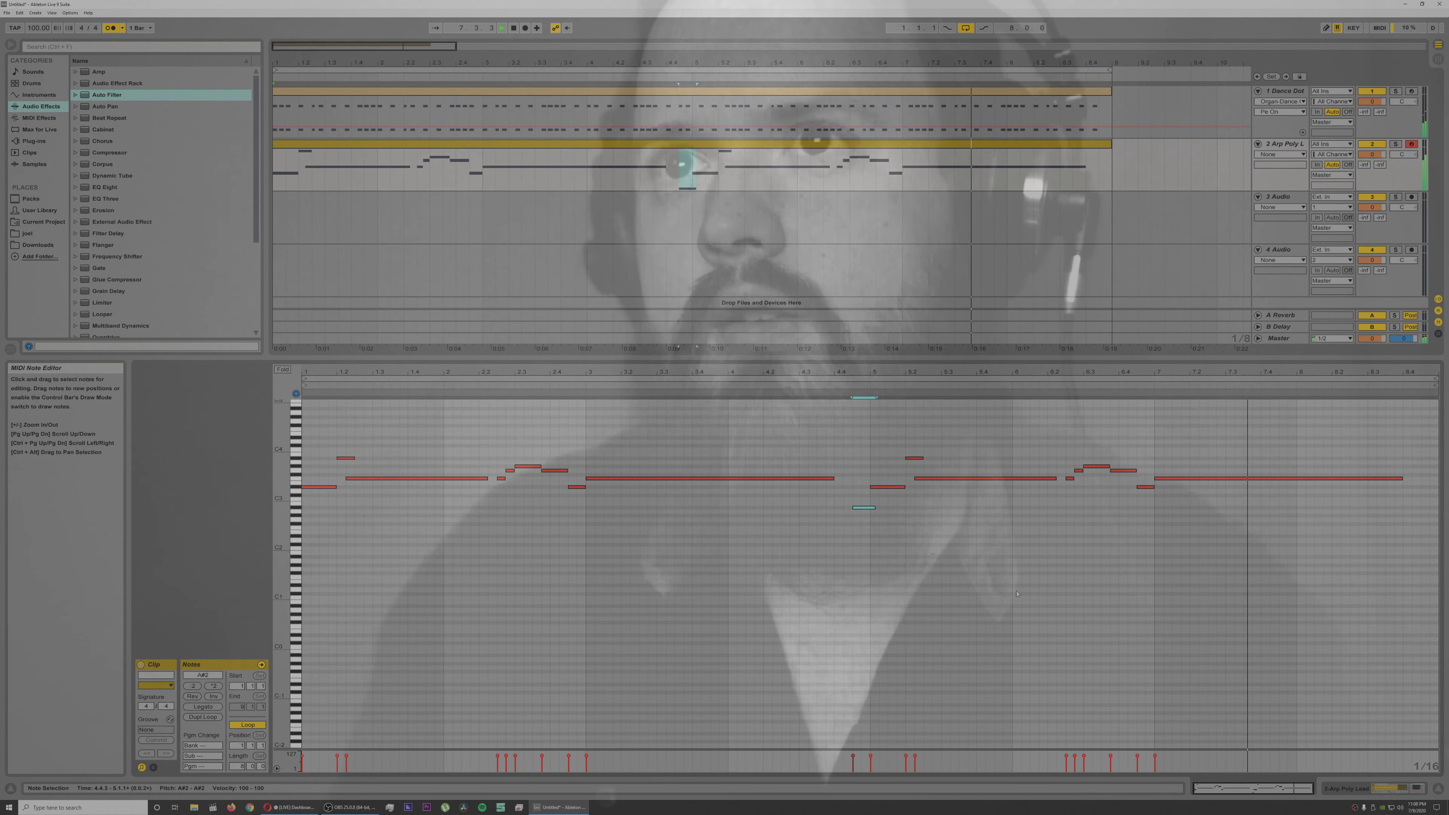
Step: Trim the A#2 pickup so it ends at bar 5, and copy it to 8.4.3 at the end of the clip
key(space)
drag(875, 508, 871, 508)
key(ctrl+c)
click(1422, 508)
key(ctrl+v)
key(space)
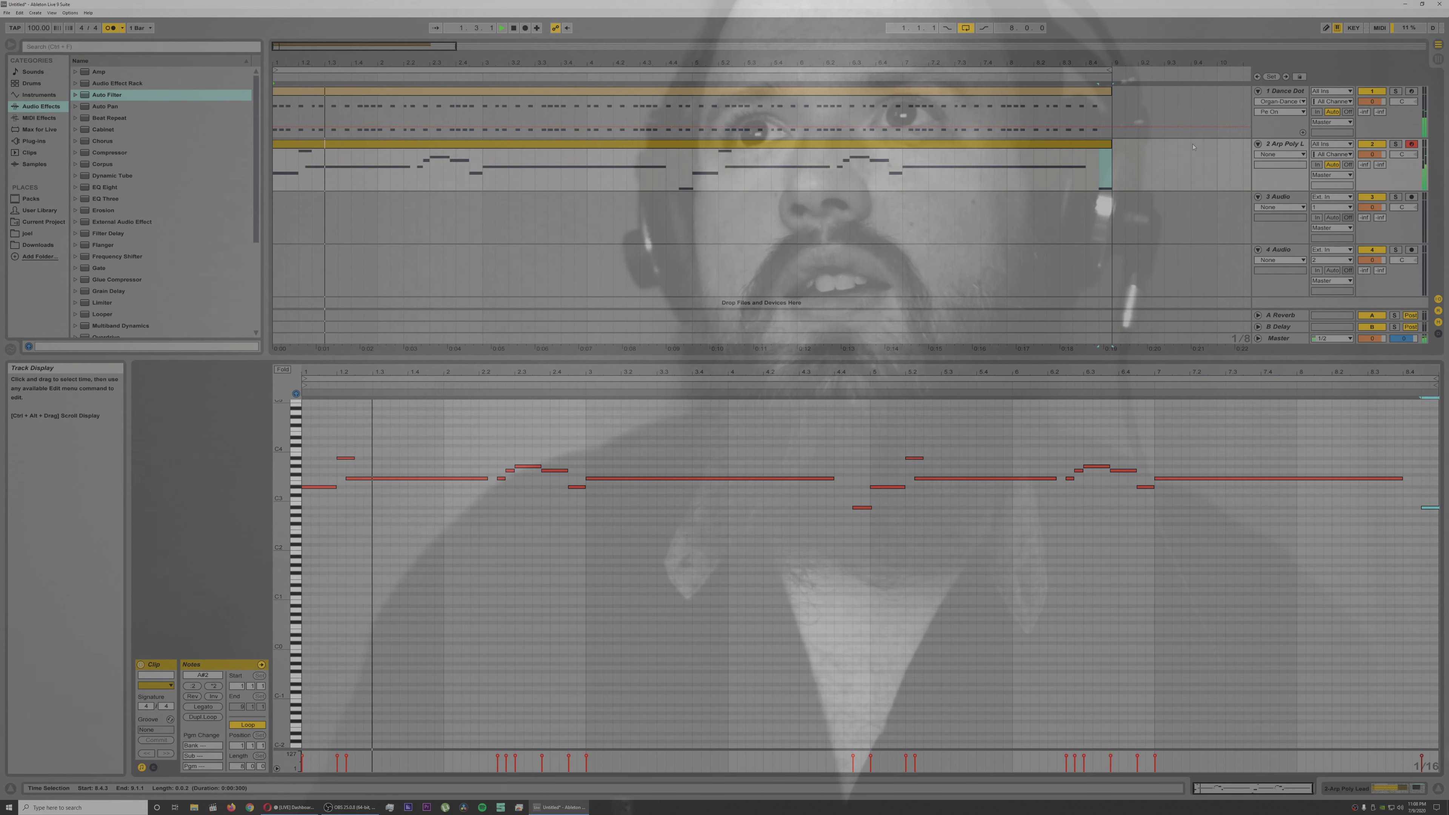
Step: Disarm track 2 for recording and show its device chain
click(1314, 145)
click(1296, 144)
click(1412, 144)
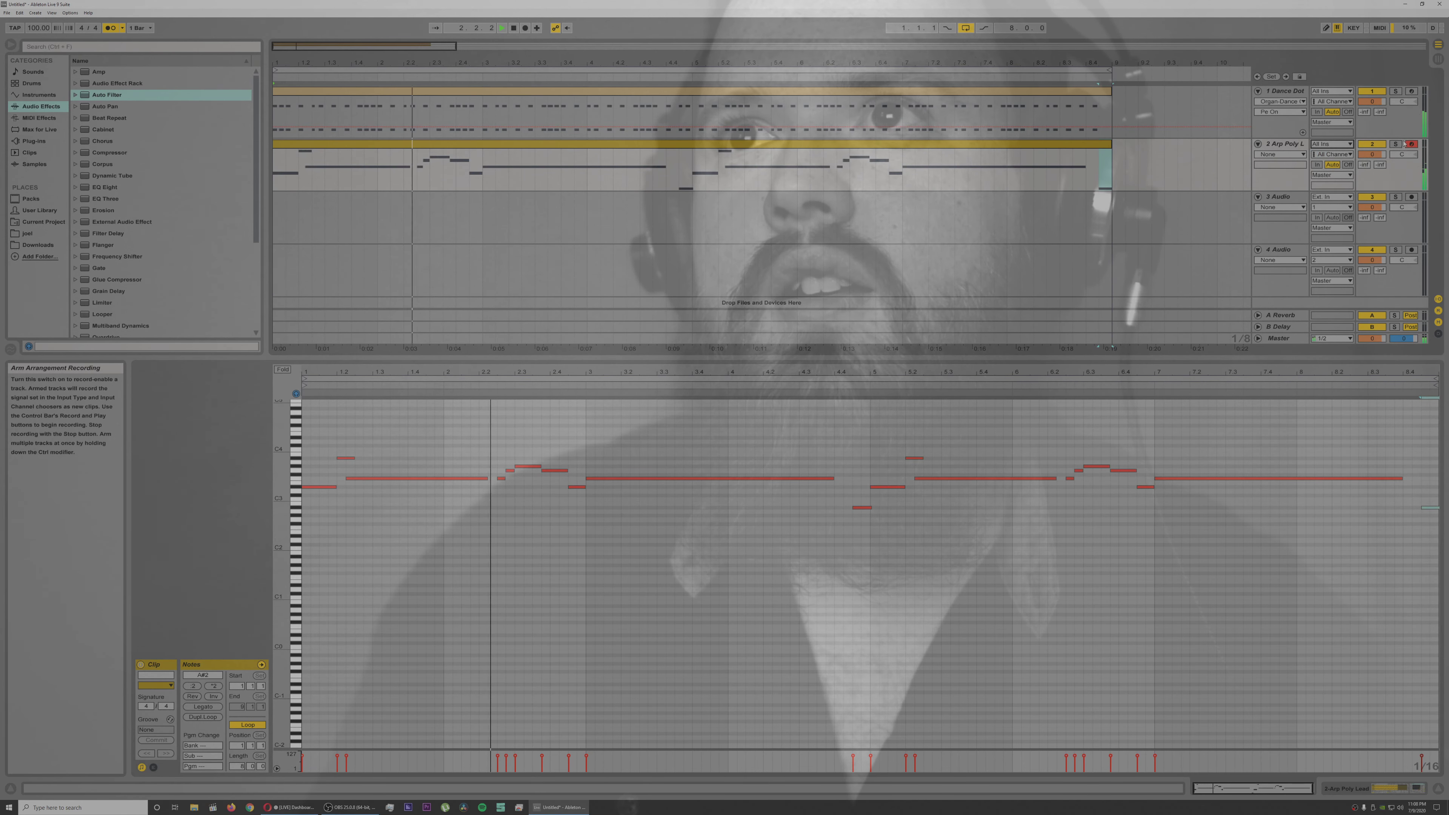
double_click(1294, 143)
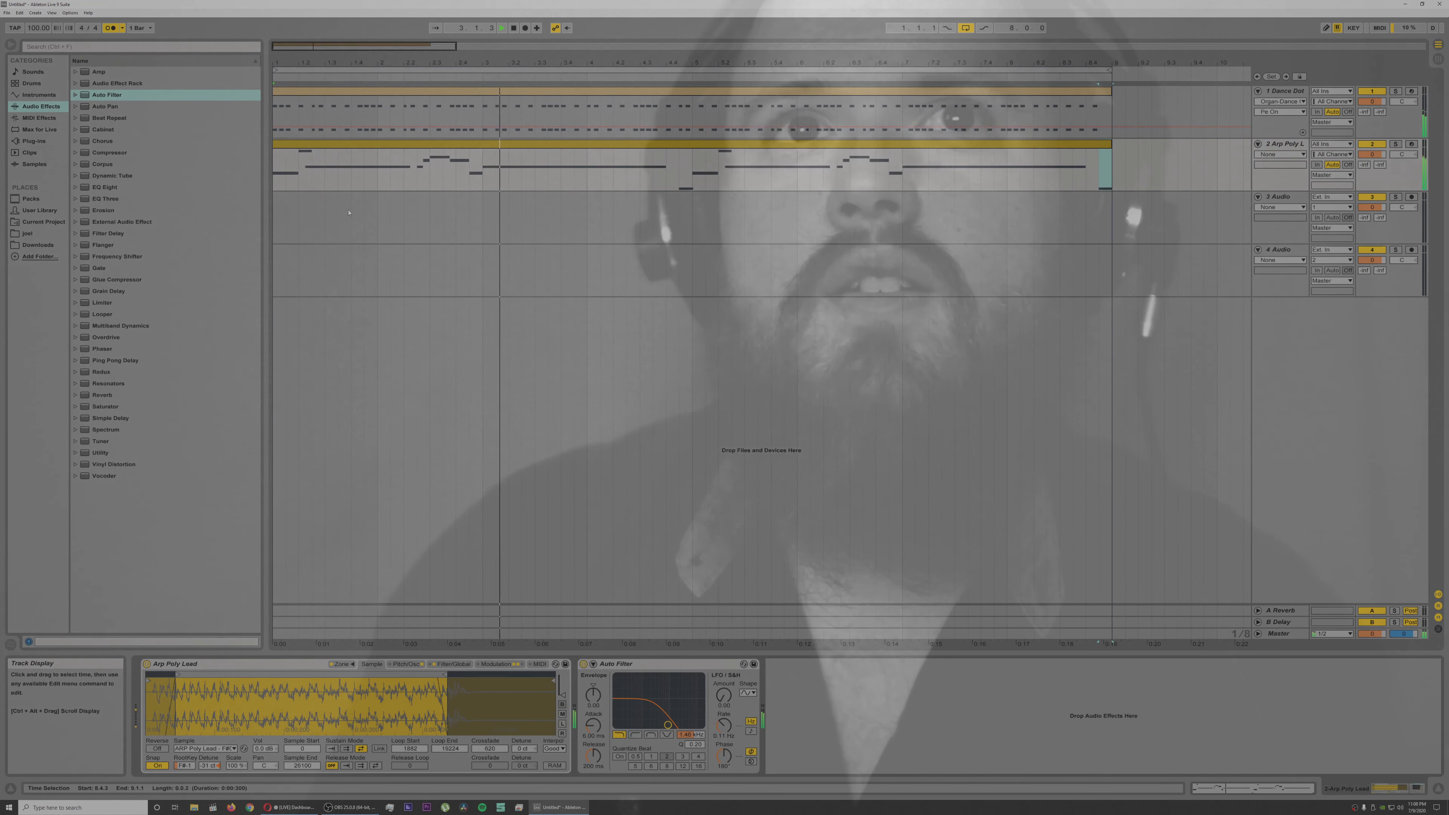
Step: Replace track 2's instrument with the Sampler preset Galactica Pad and raise the Auto Filter cutoff
click(39, 94)
click(75, 164)
click(83, 221)
double_click(132, 245)
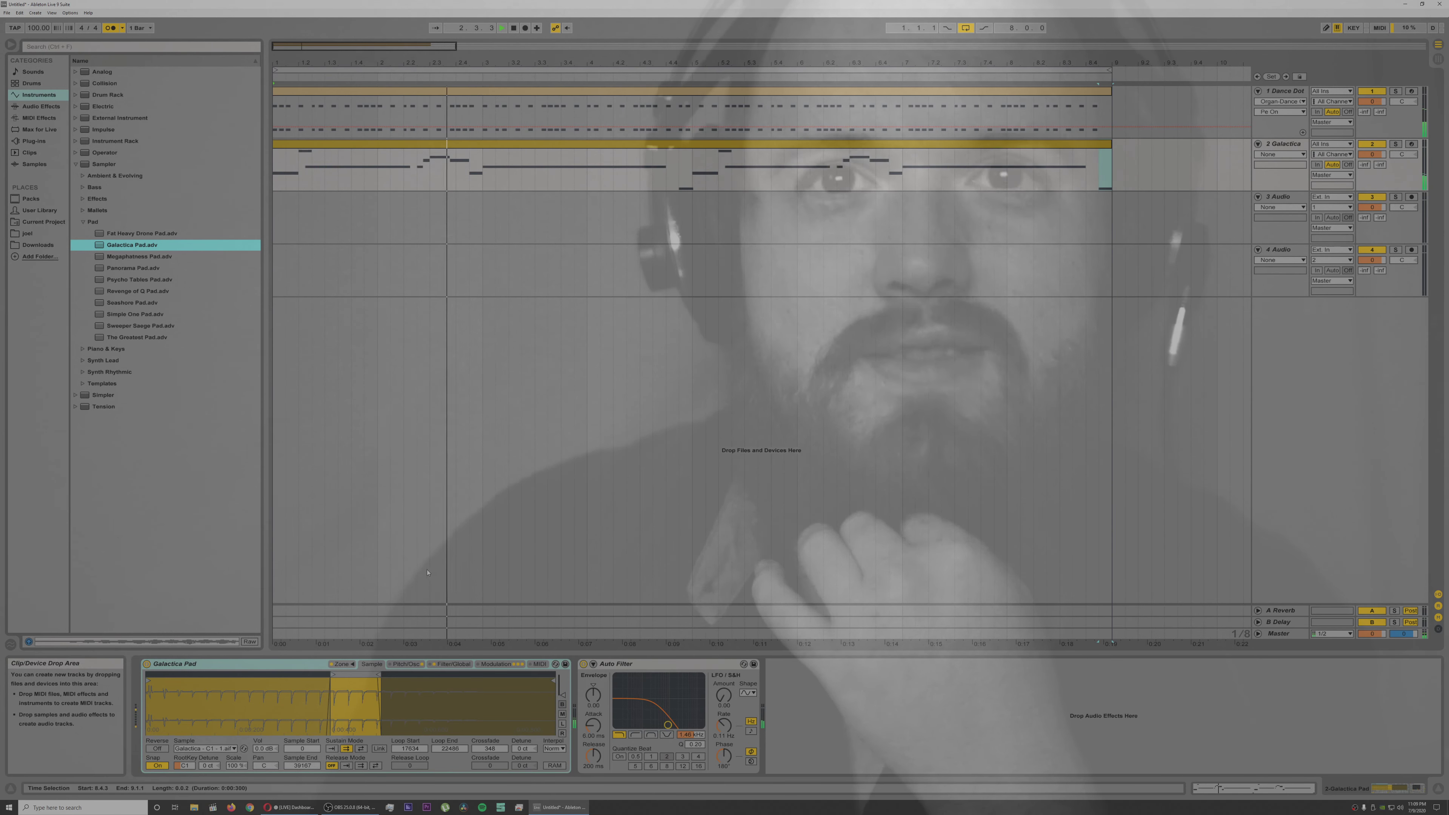
drag(668, 725, 682, 725)
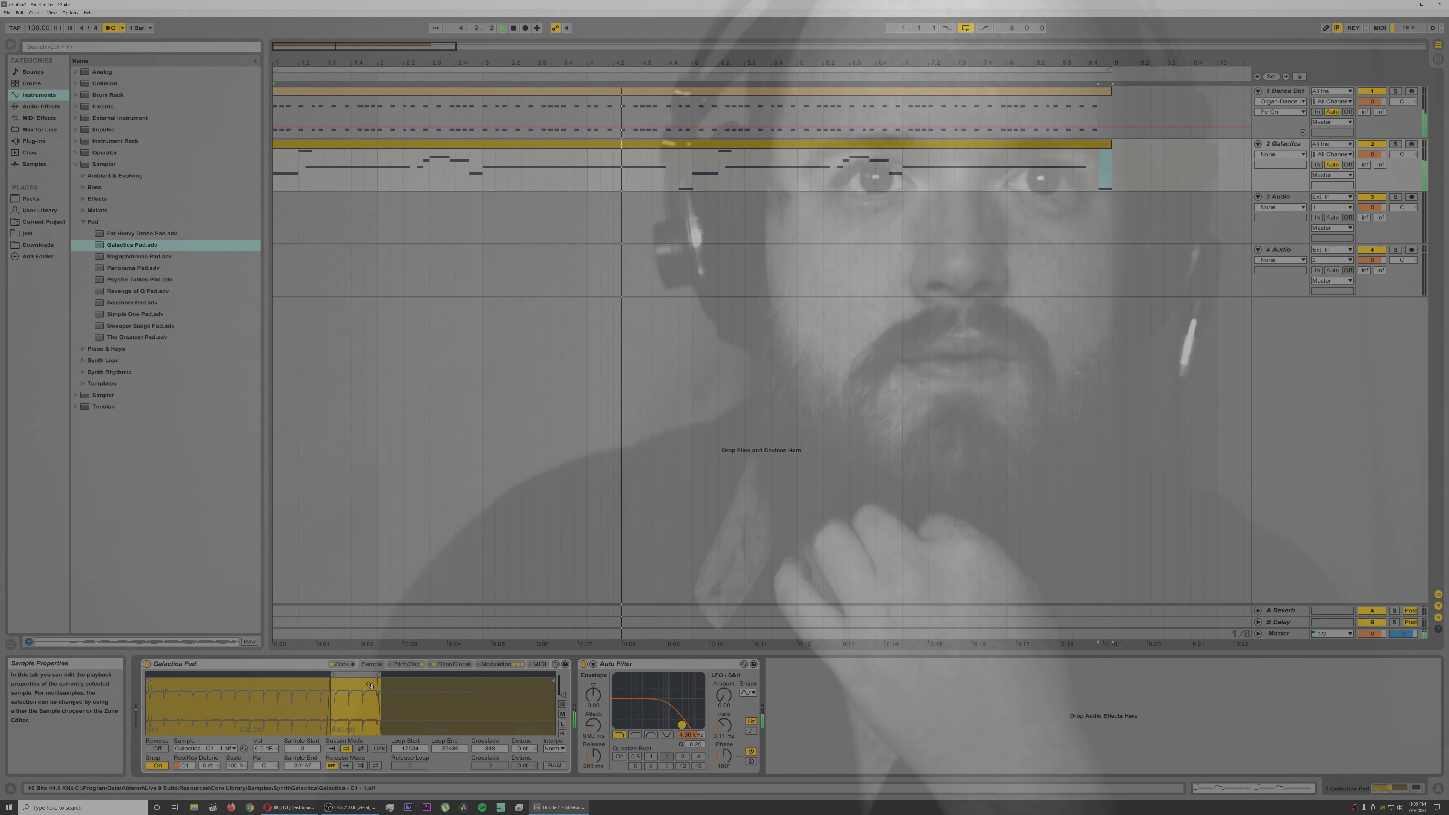
Step: Give Galactica Pad's oscillator envelope an immediate attack, shorten its volume attack and reduce its filter resonance while listening
click(413, 665)
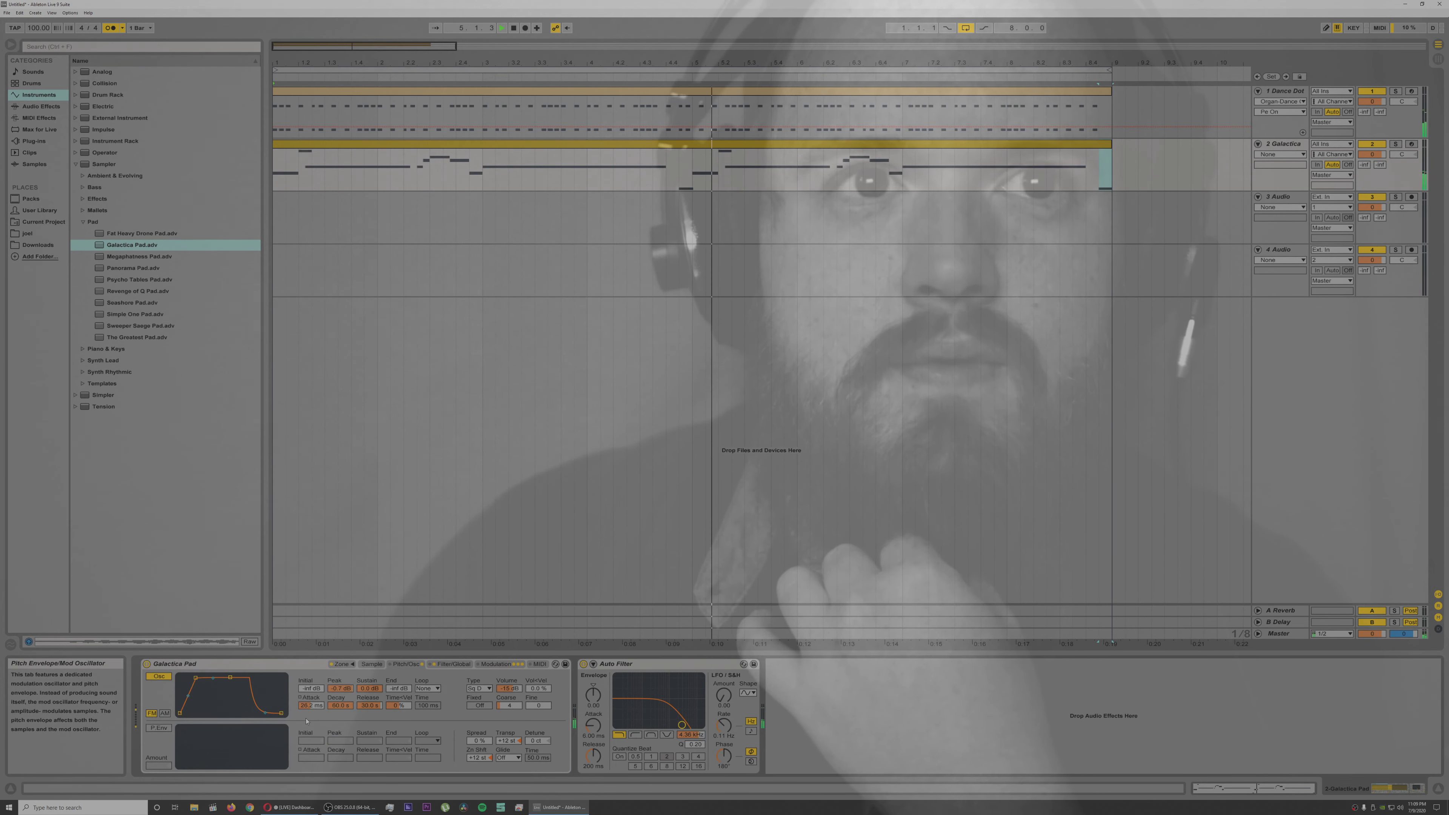
drag(196, 678, 194, 677)
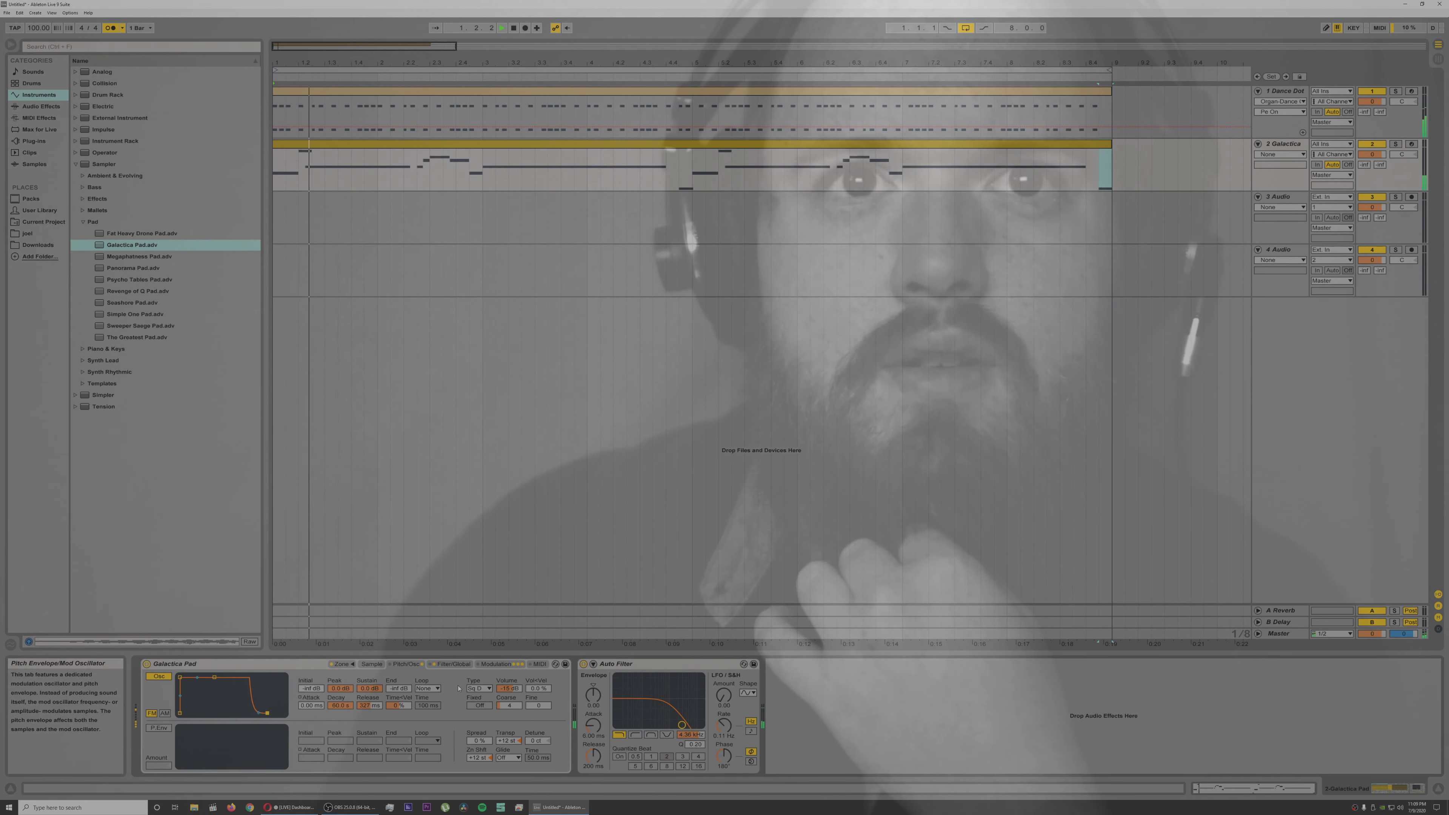
click(452, 666)
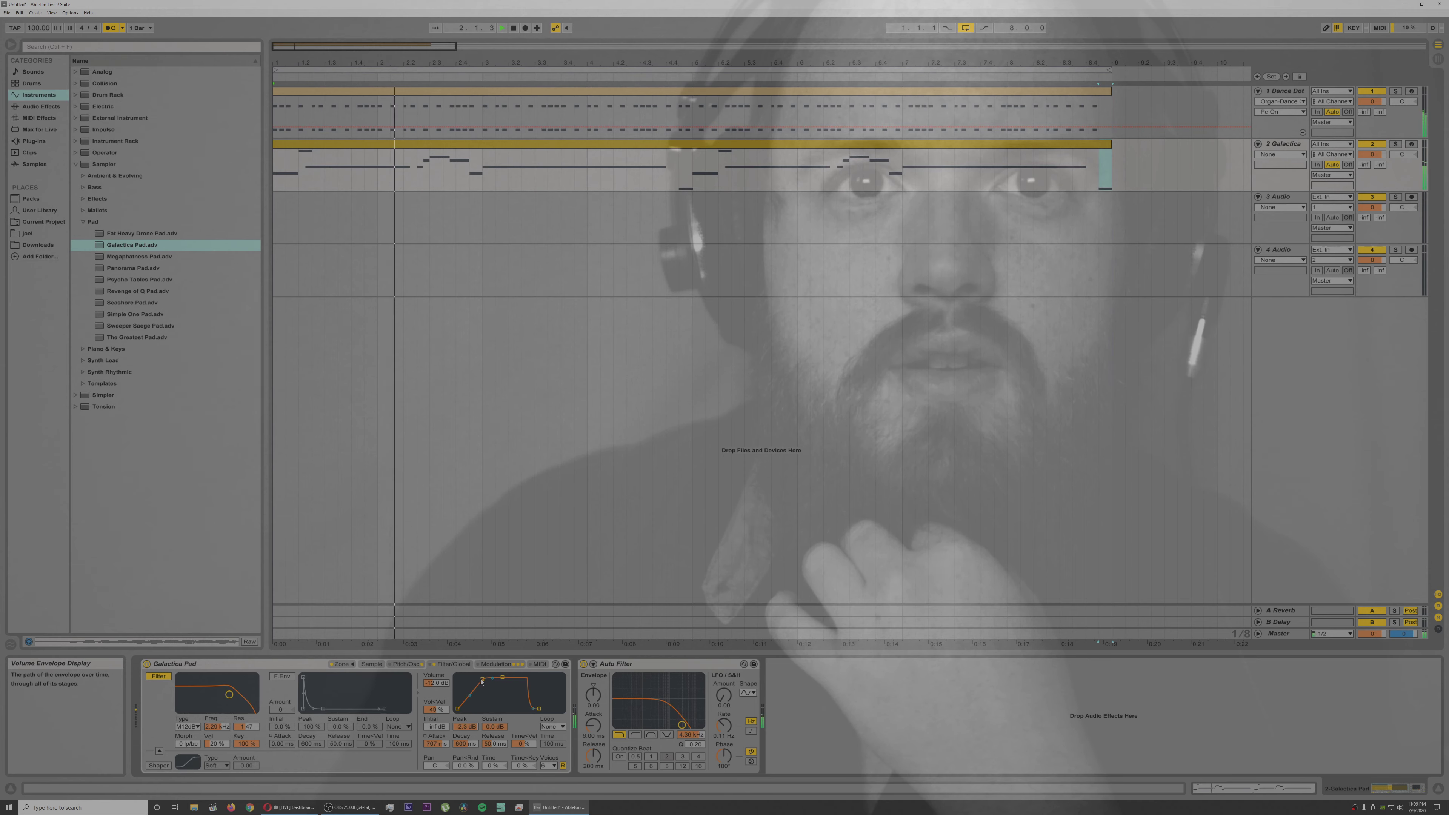
drag(464, 677, 470, 678)
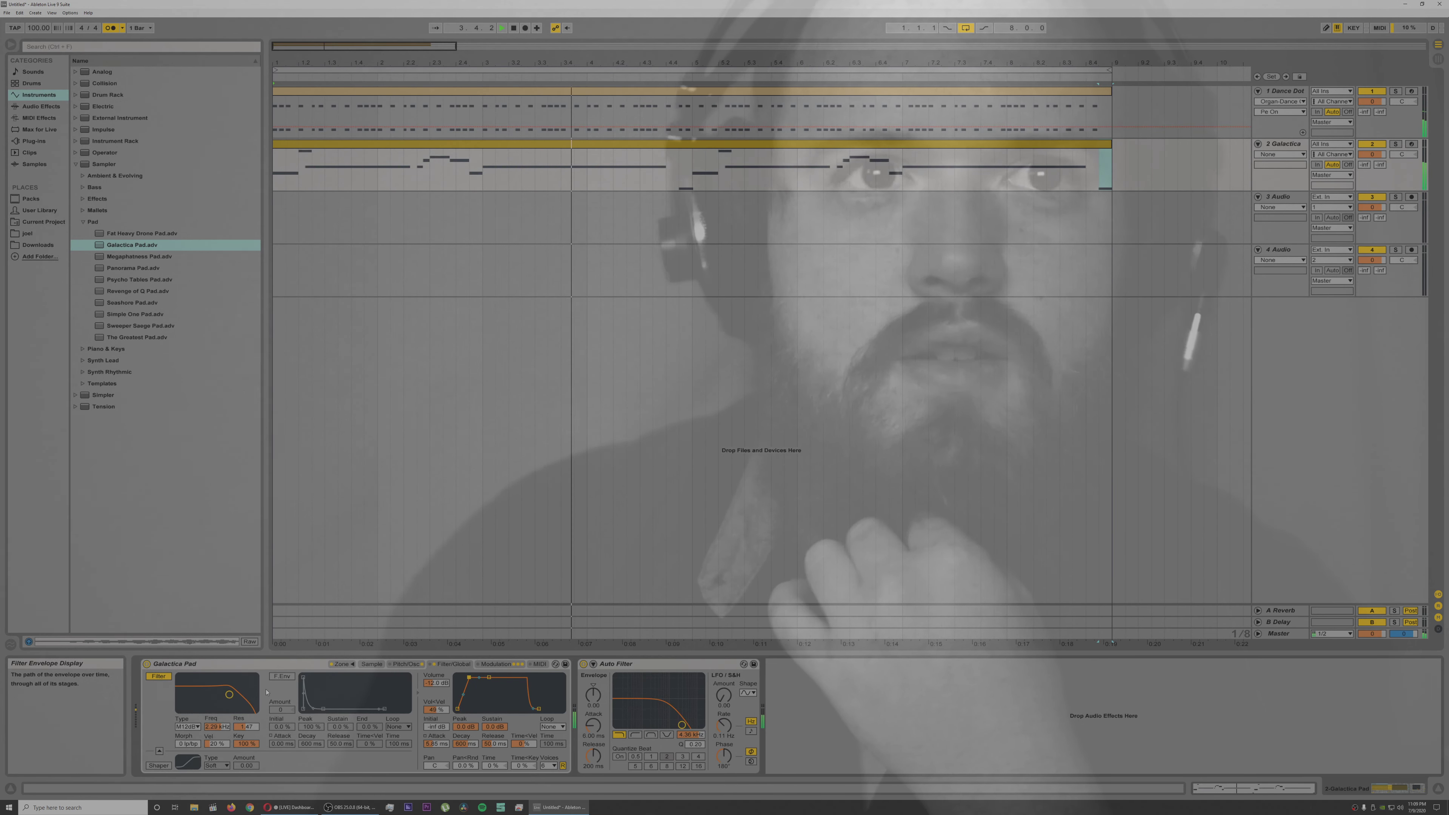
drag(229, 695, 233, 704)
key(space)
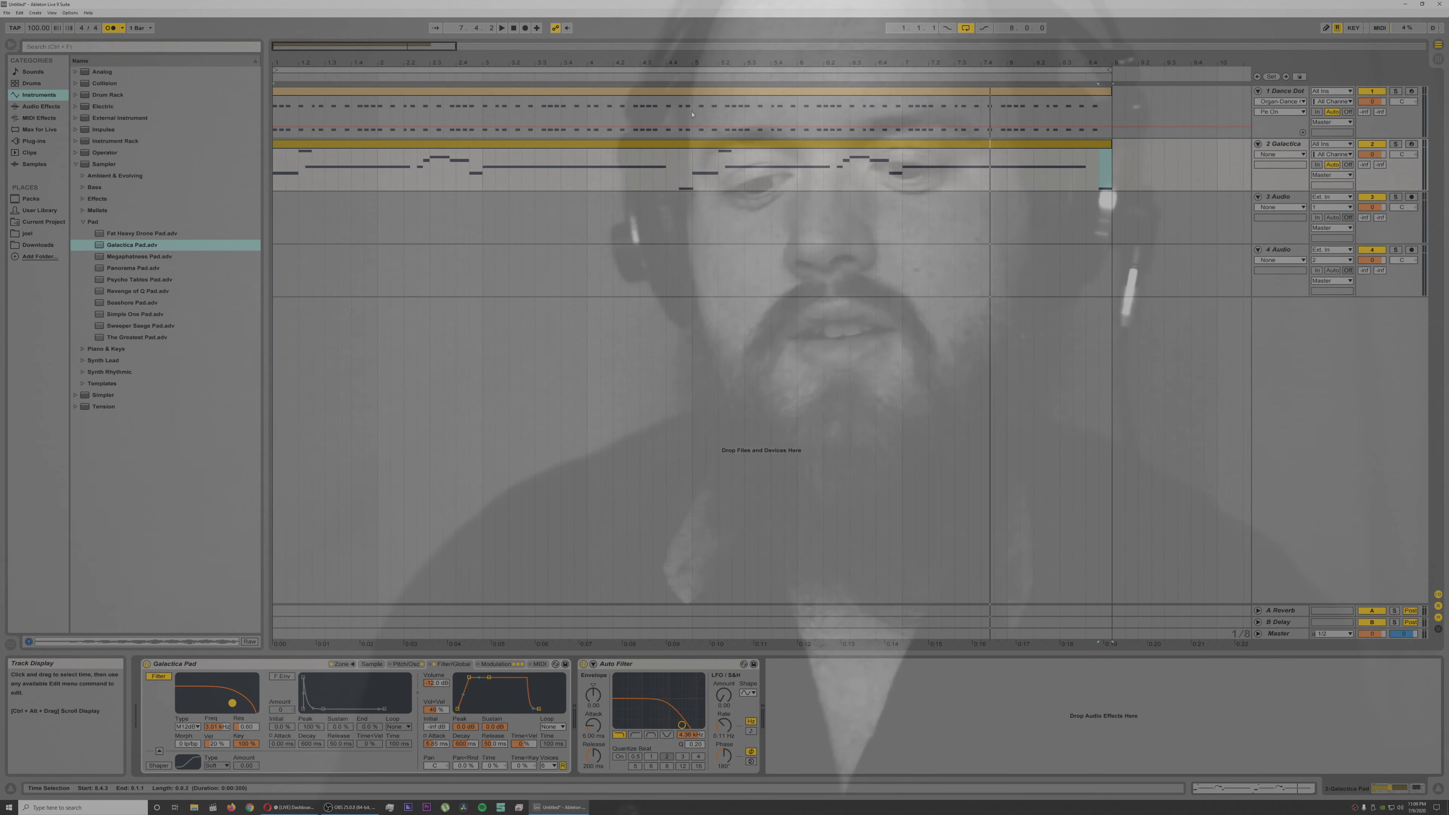
Step: Raise track 2's Auto Filter cutoff to about 5 kHz during playback and, after trying Simple One Pad, load Seashore Pad as its instrument
drag(658, 66, 657, 11)
key(space)
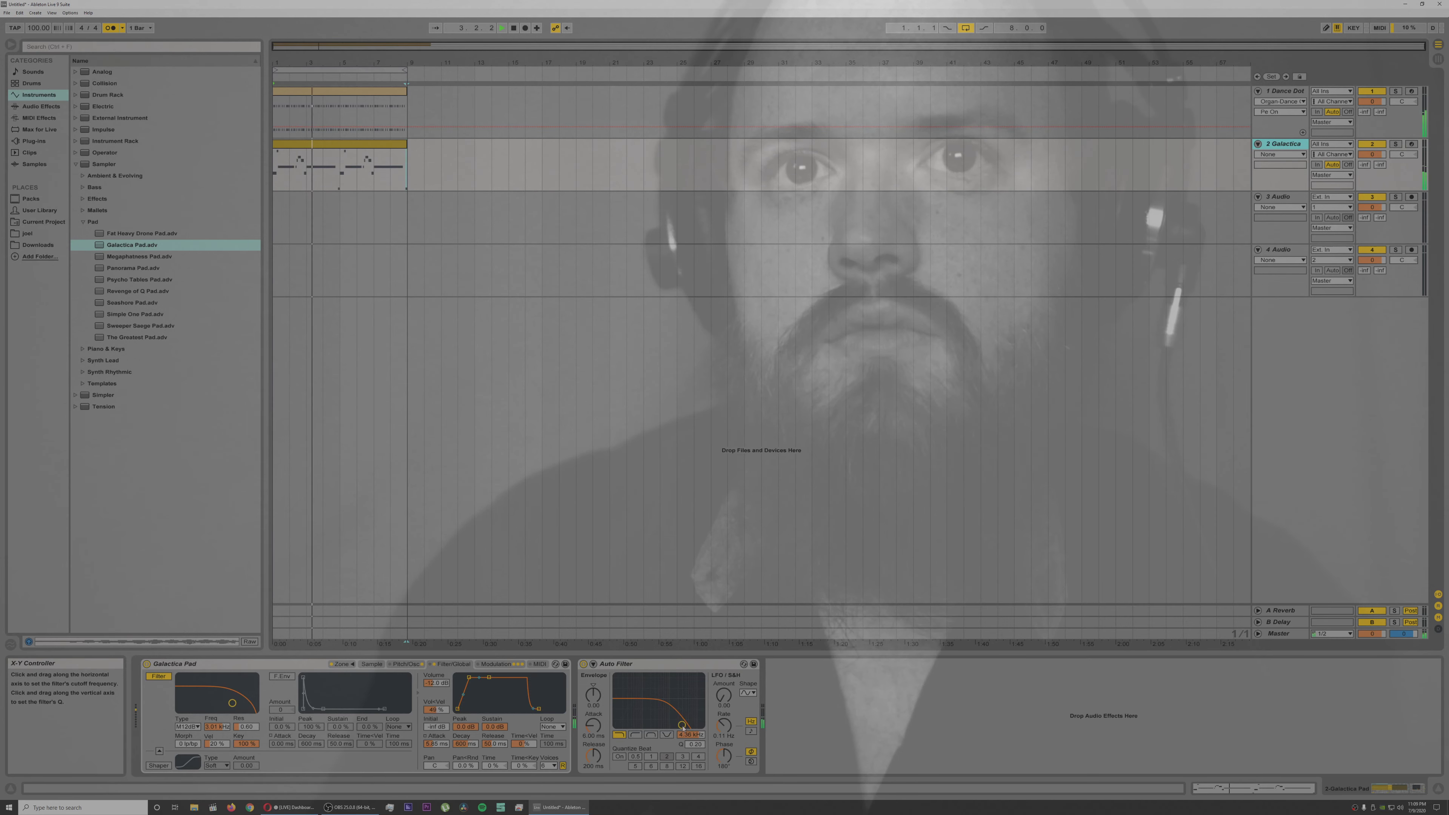
drag(682, 725, 684, 725)
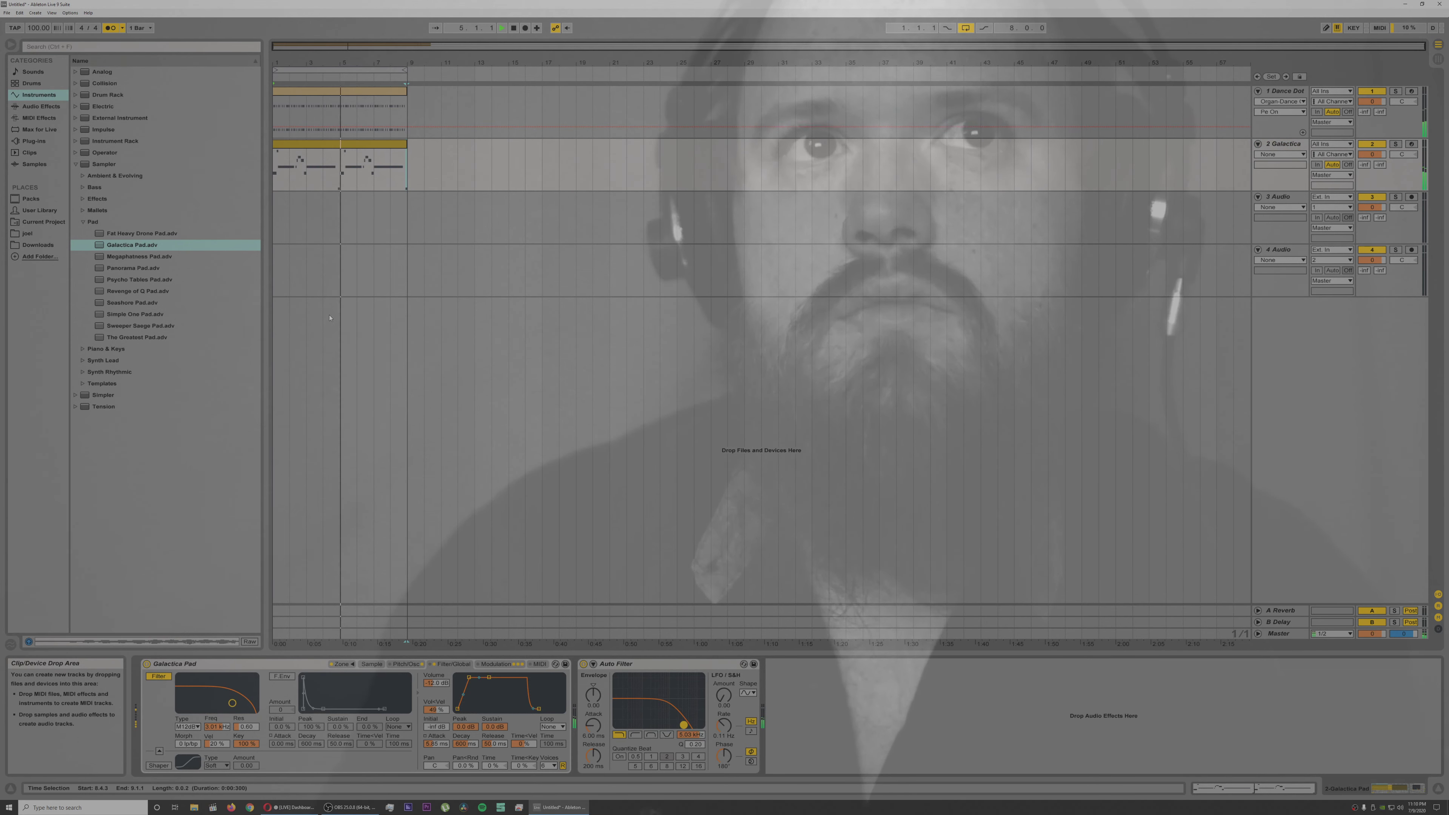
click(141, 315)
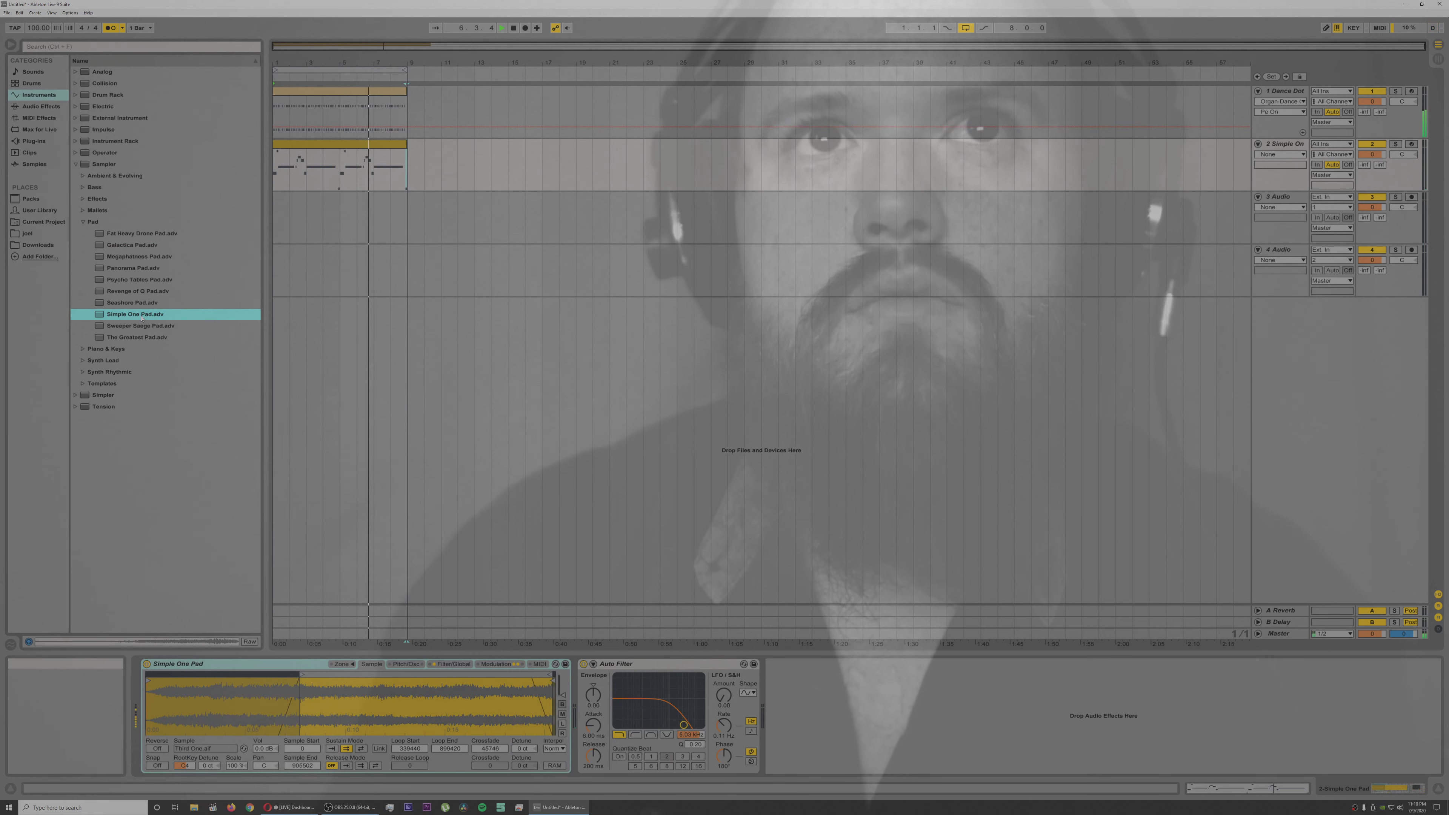
click(129, 303)
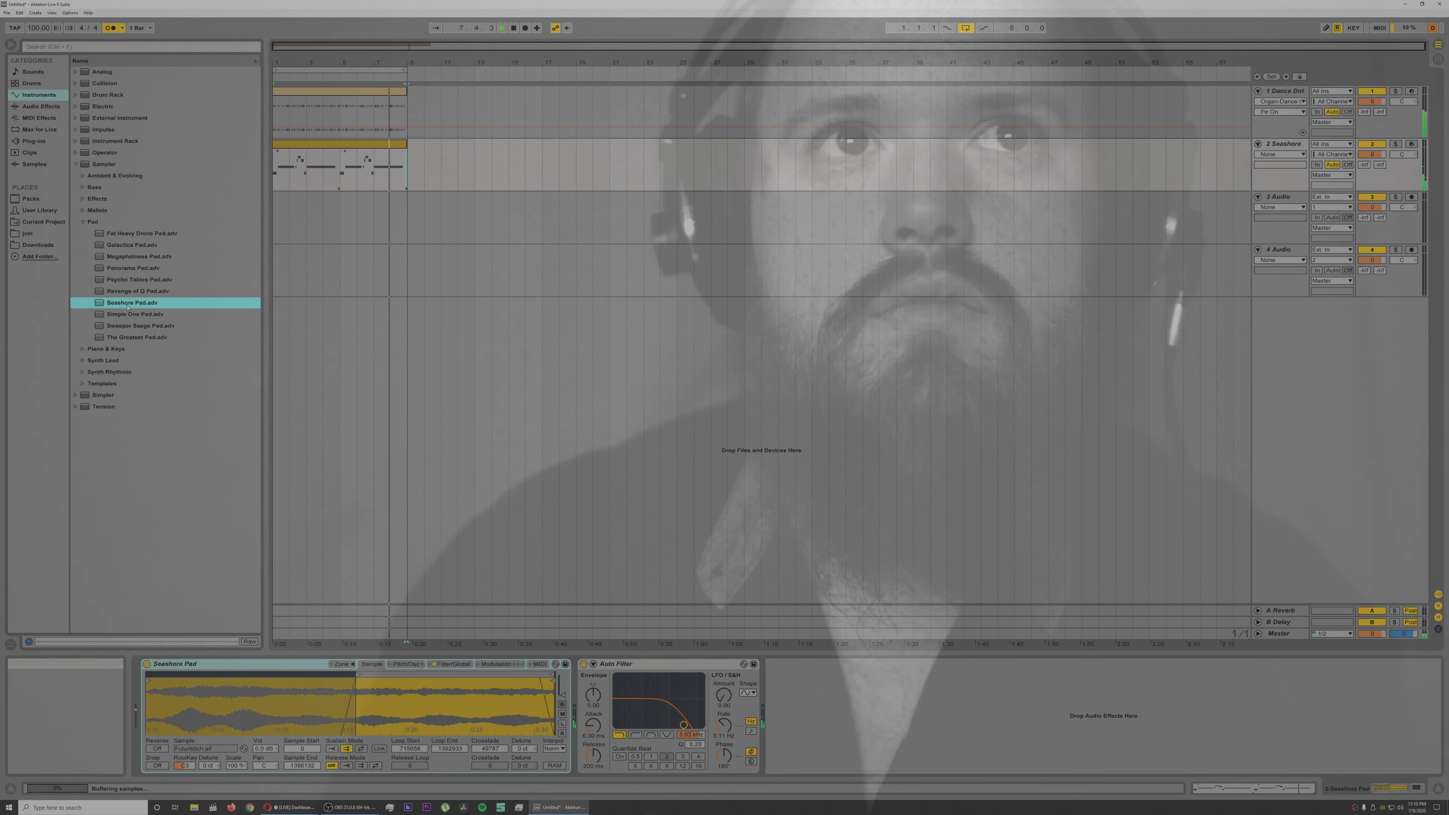
Step: Expand Sampler's Piano & Keys presets and insert an empty MIDI track below the Seashore Pad track
click(80, 350)
click(82, 348)
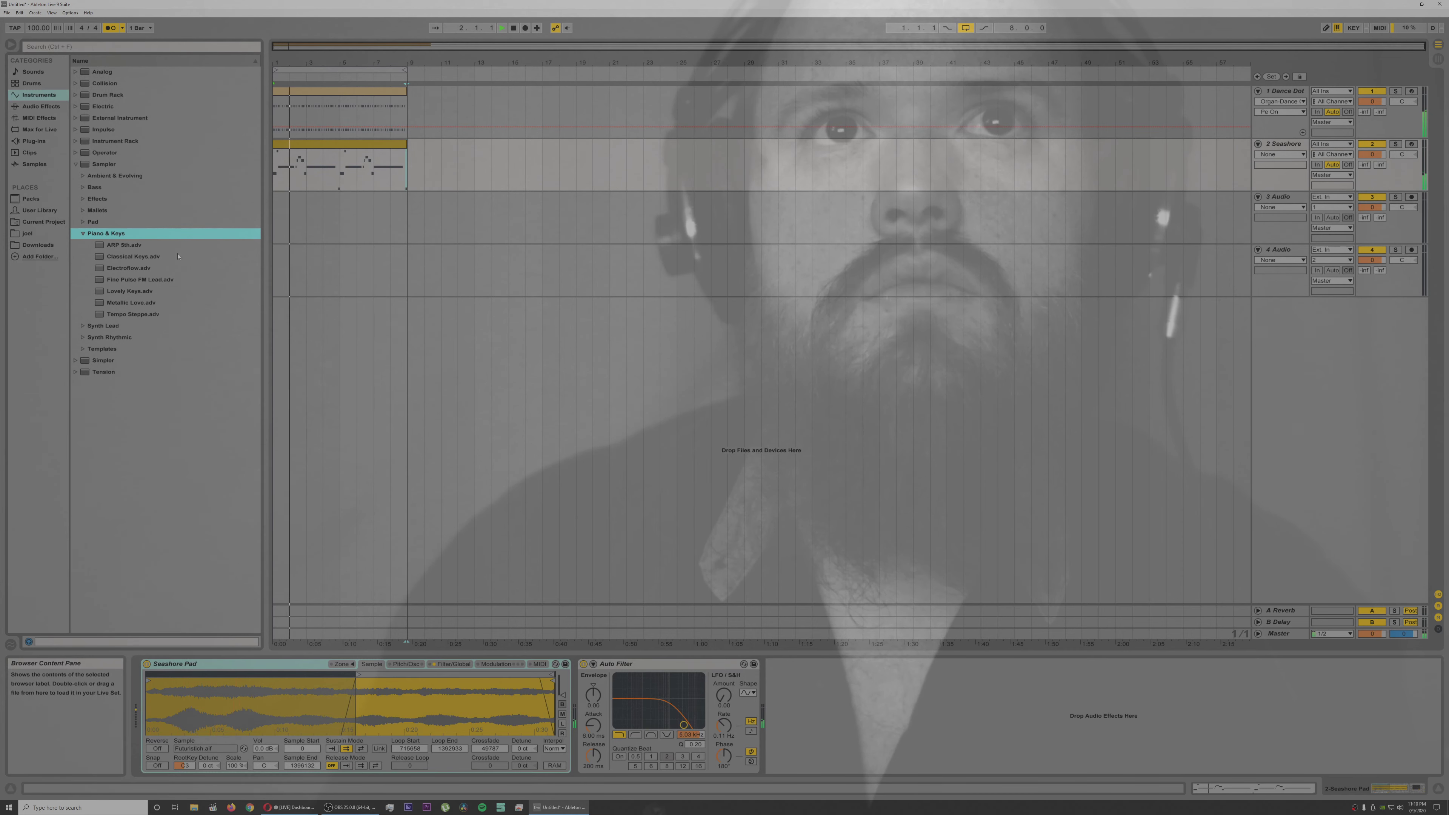
click(1271, 148)
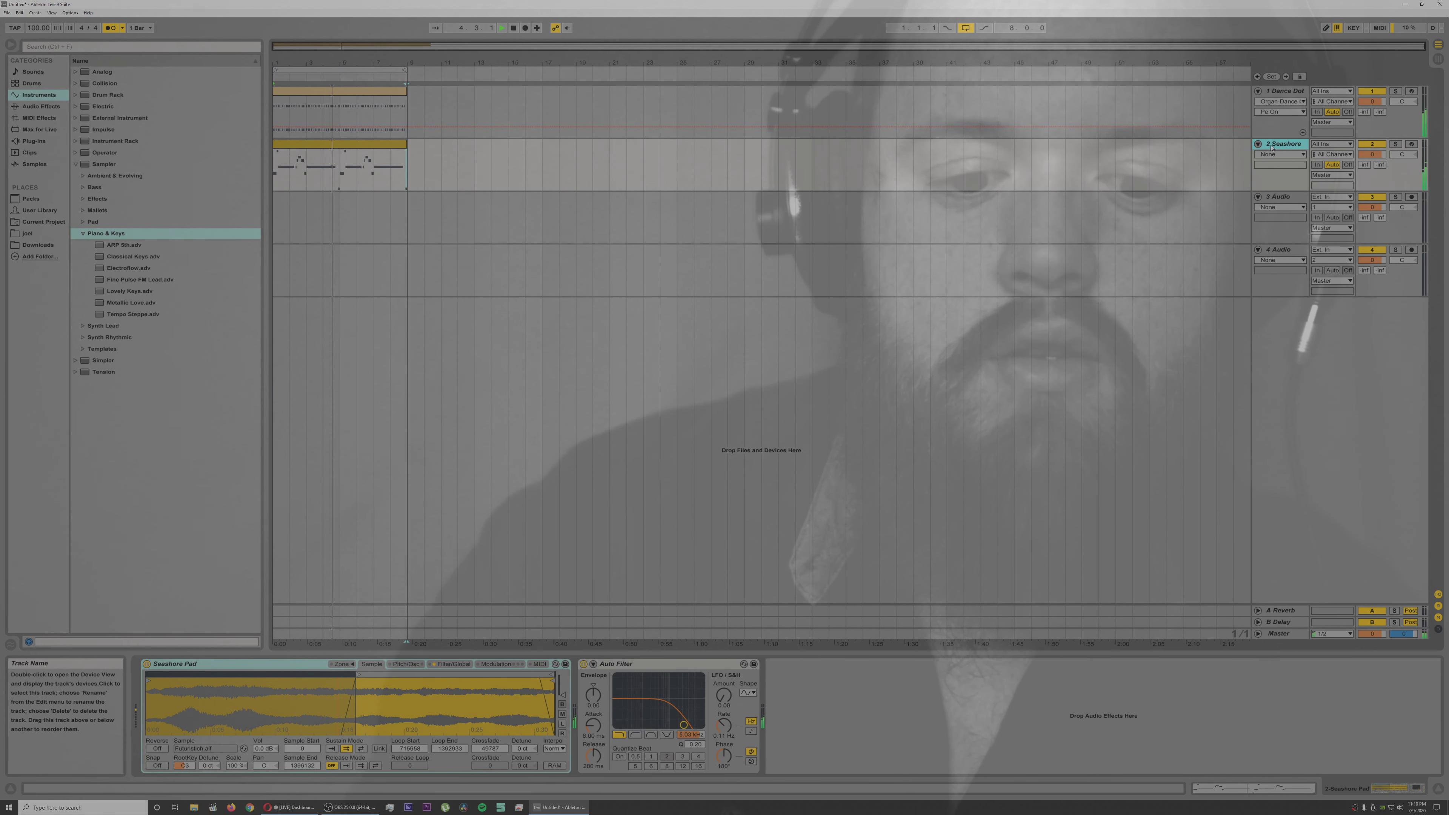
key(ctrl+shift+t)
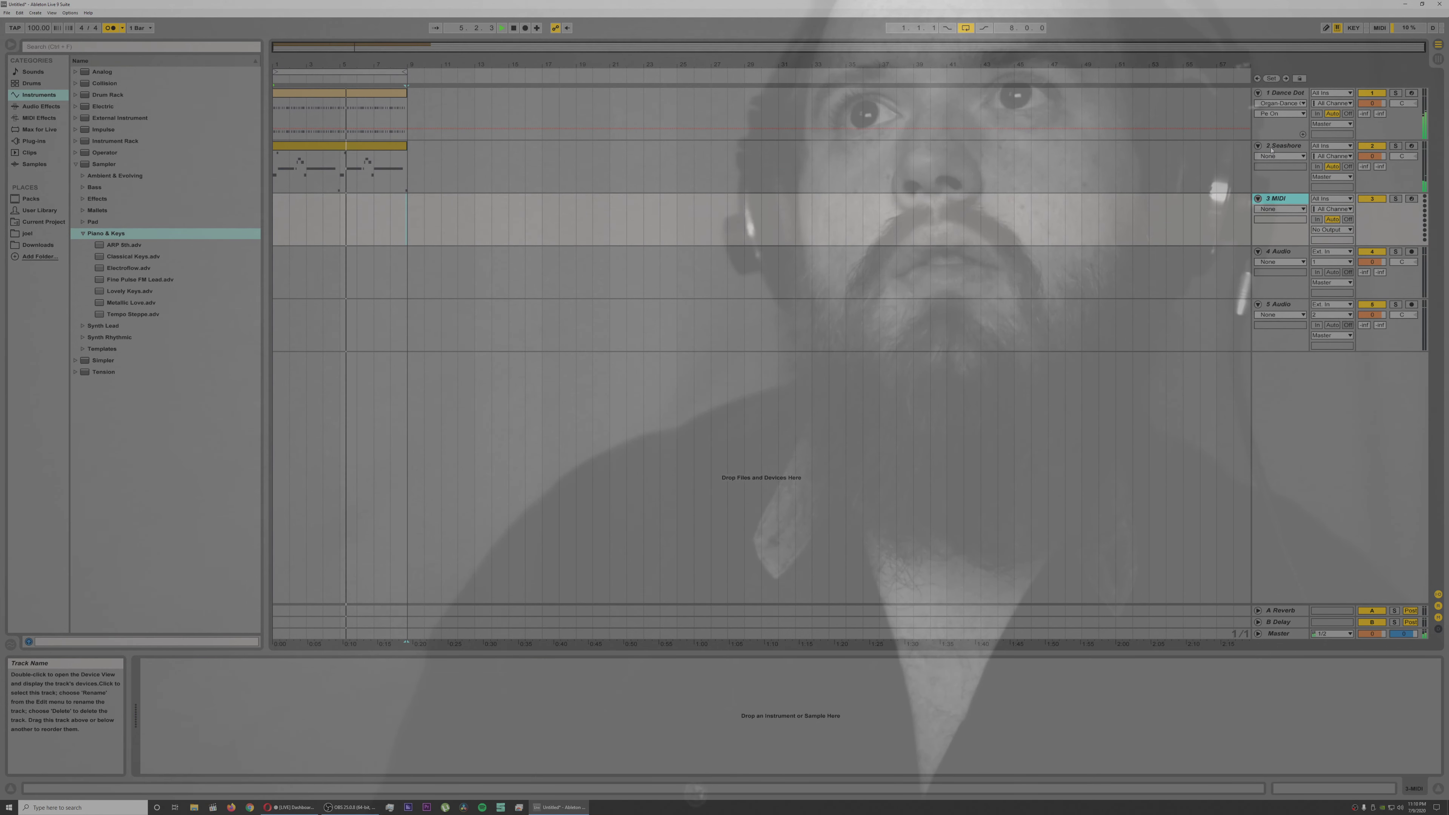
Step: Duplicate the Seashore Pad track and load the Classical Keys preset on the copy
click(1271, 147)
key(ctrl+d)
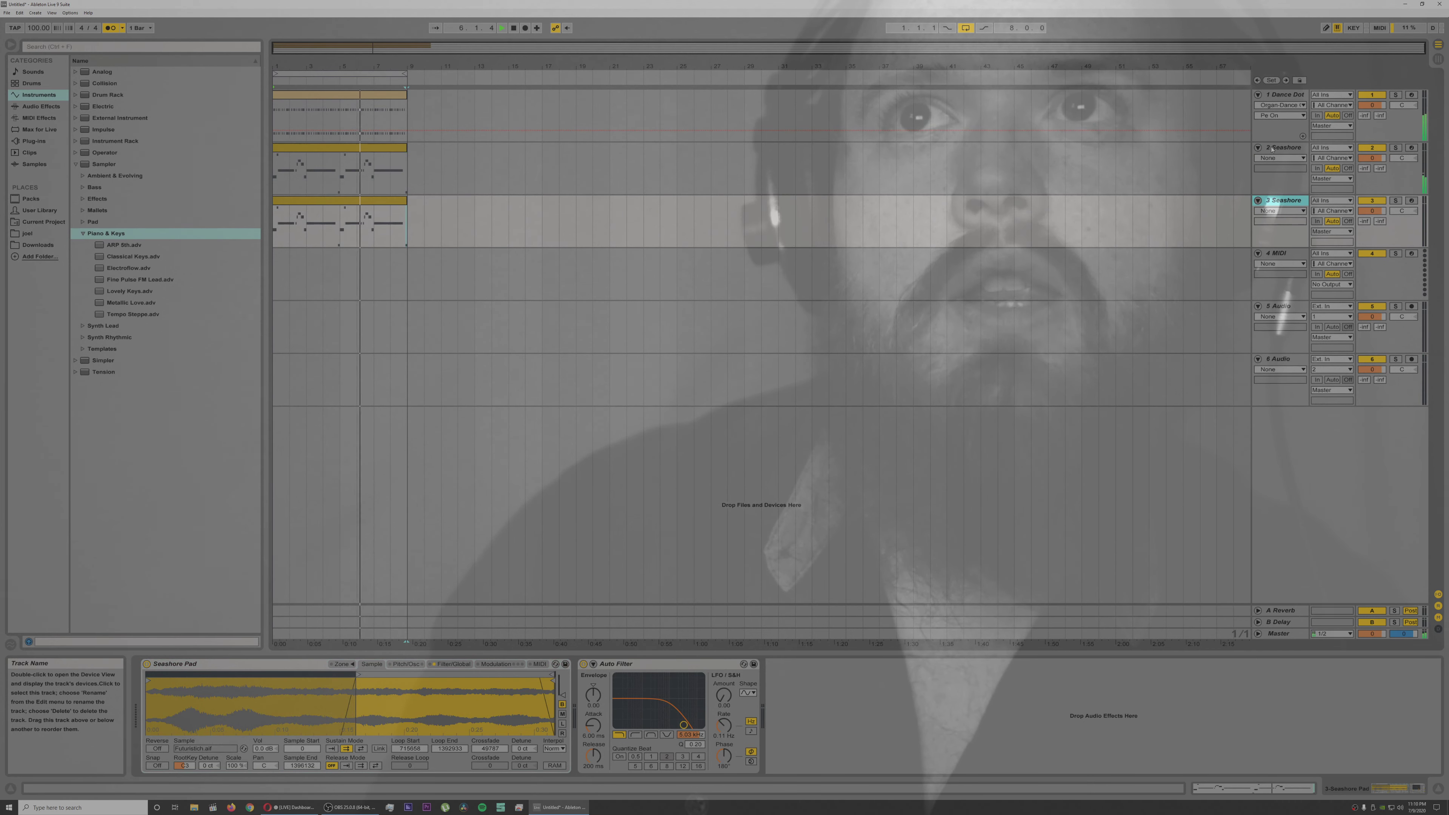
double_click(142, 256)
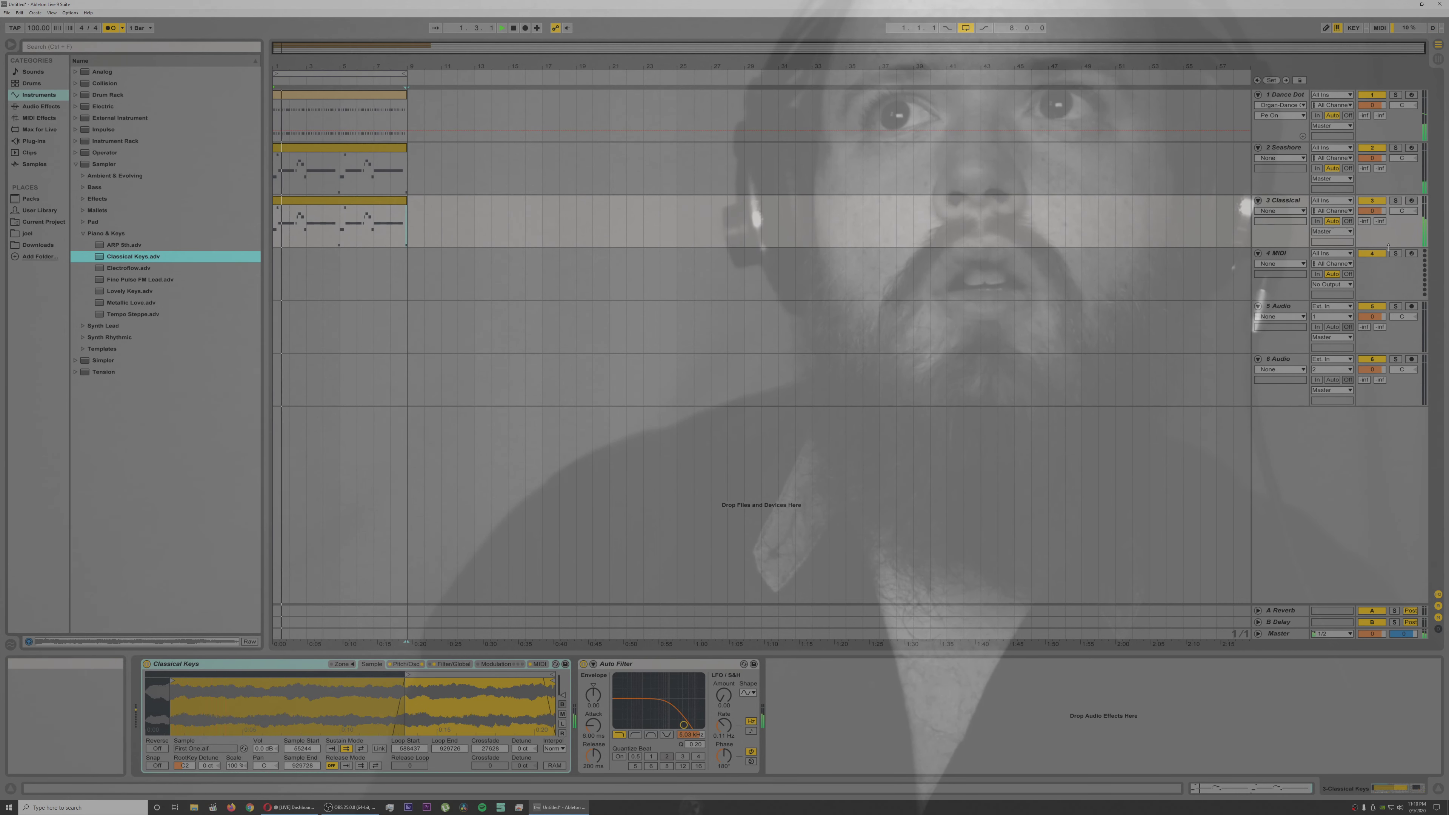
Step: Lower track 3's volume slightly and reshape Classical Keys' oscillator envelope to a 0 ms attack with full sustain
drag(1382, 212, 1382, 219)
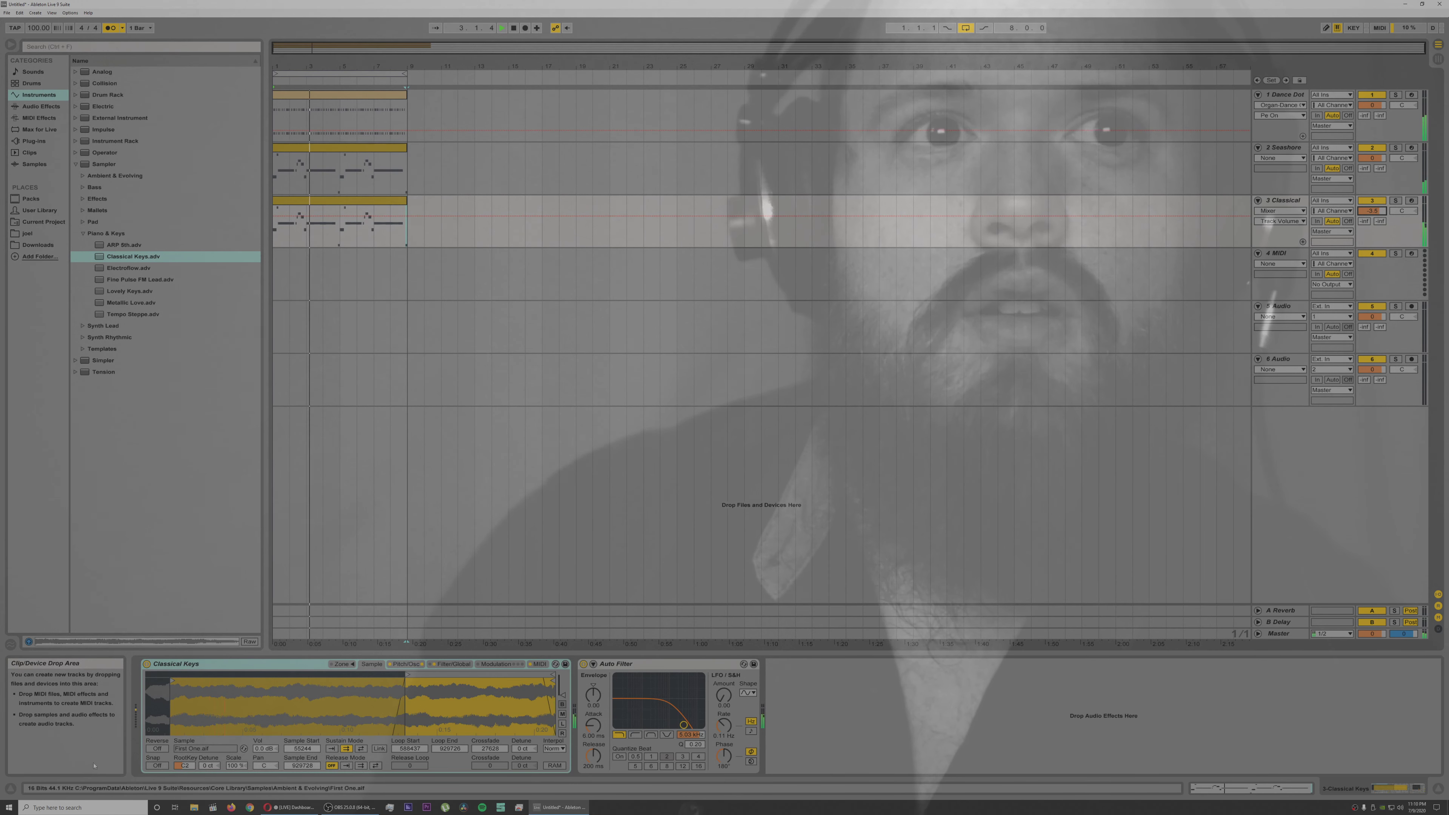
click(397, 666)
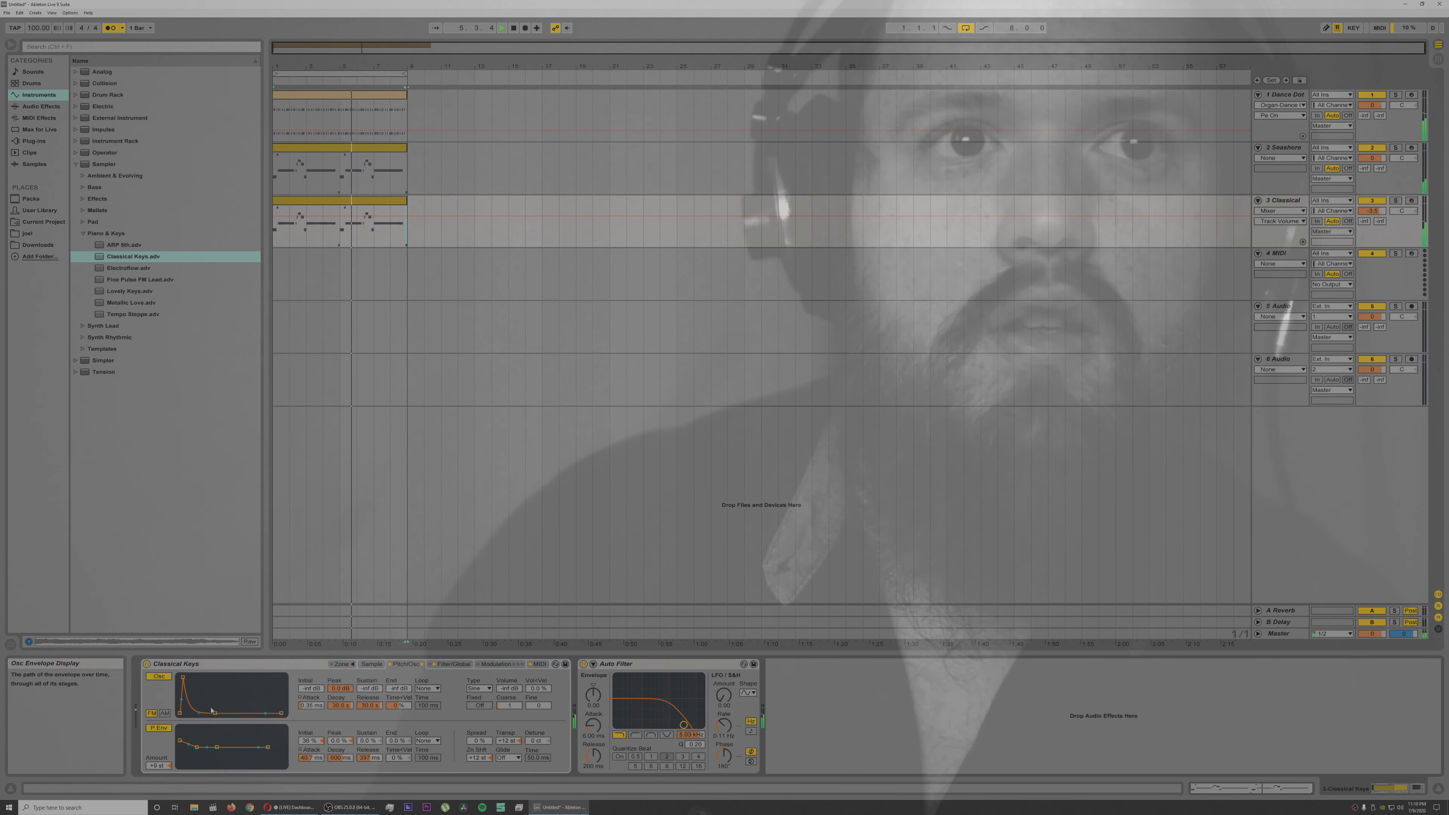
drag(216, 713, 196, 684)
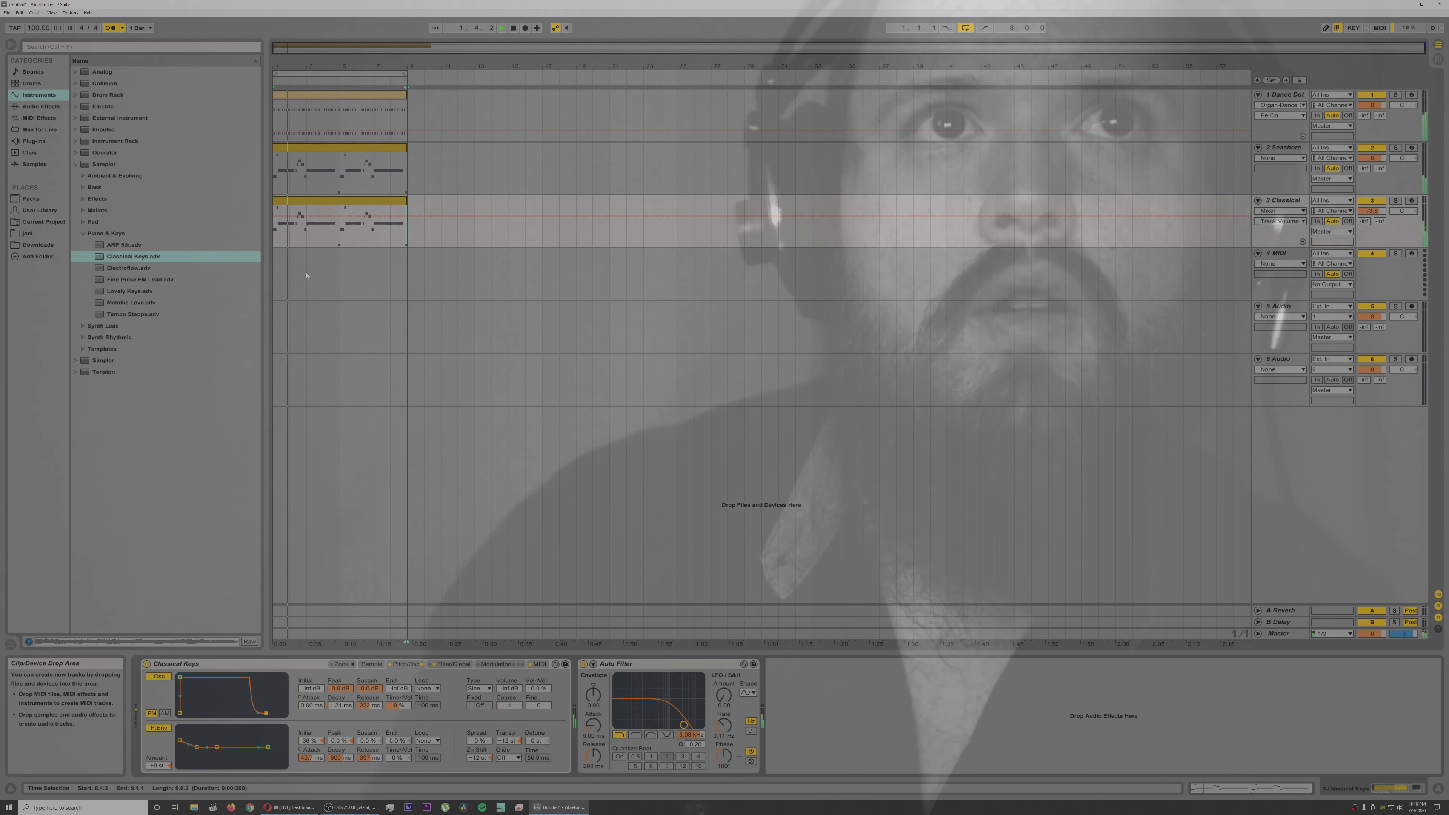
Step: In the Classical Keys clip, delay the start of the first long F3 to 1.2.3 and its repeat in bar 5 to 5.2.4
double_click(276, 200)
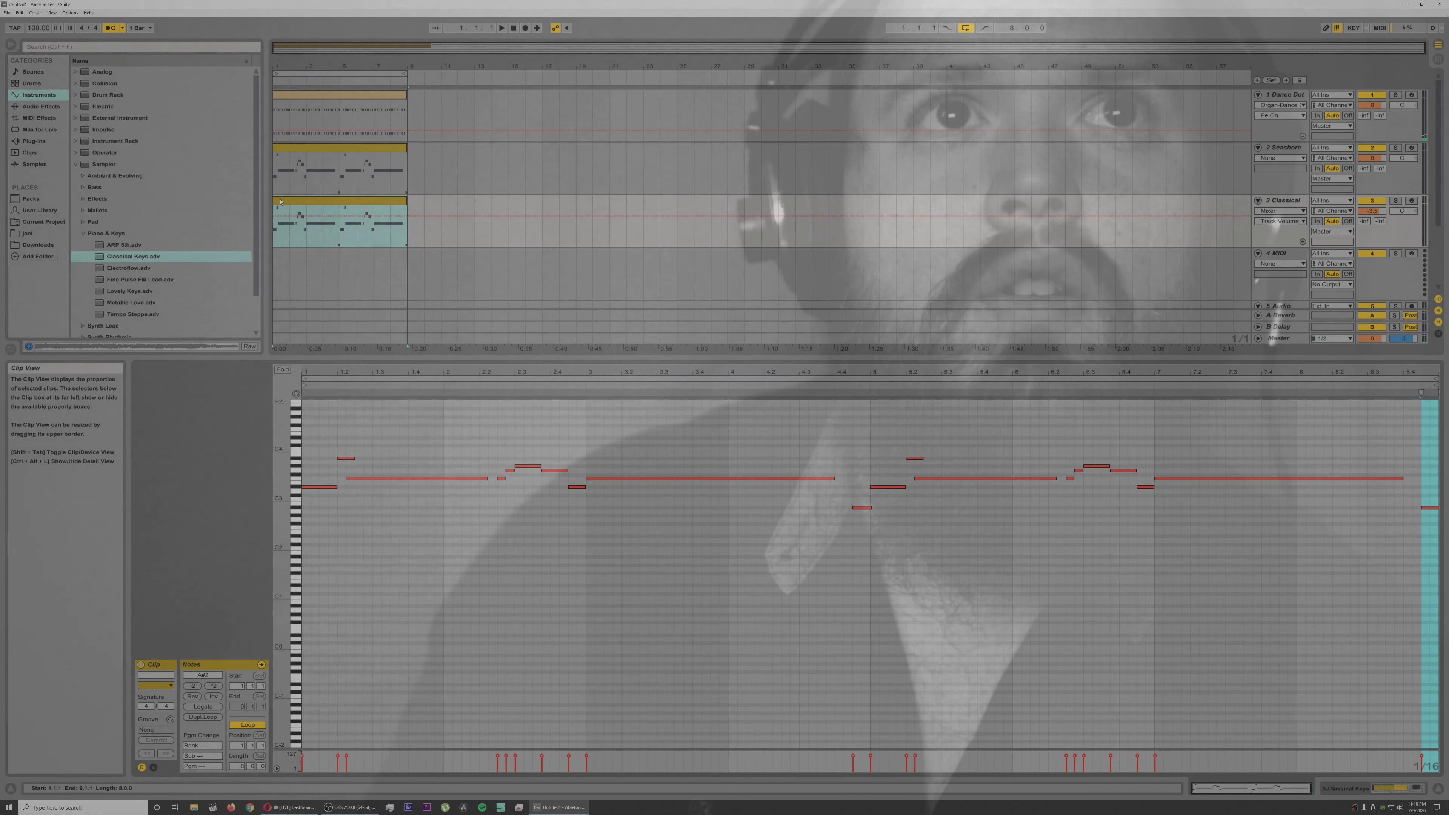
key(space)
key(space)
click(349, 479)
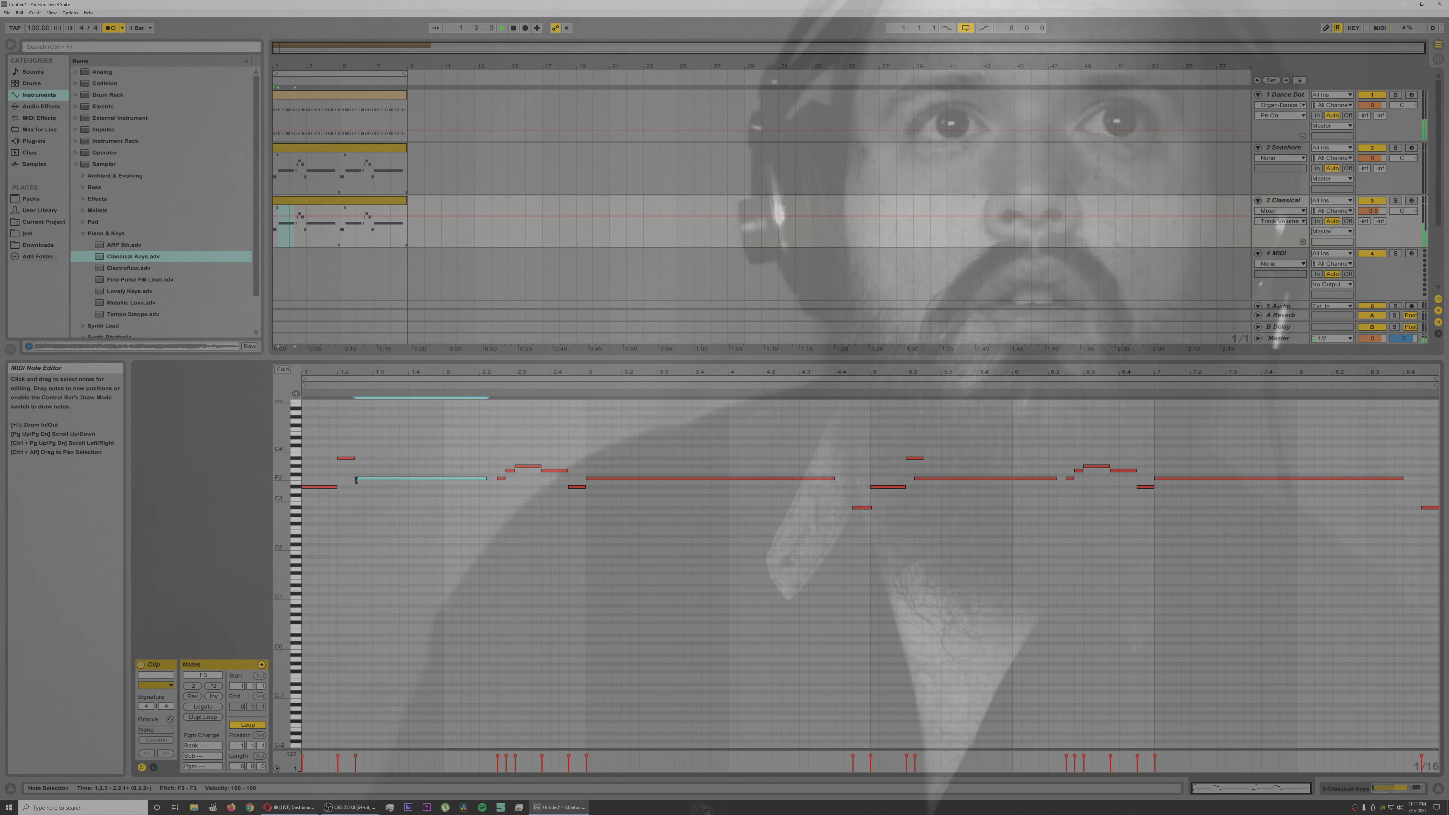
key(space)
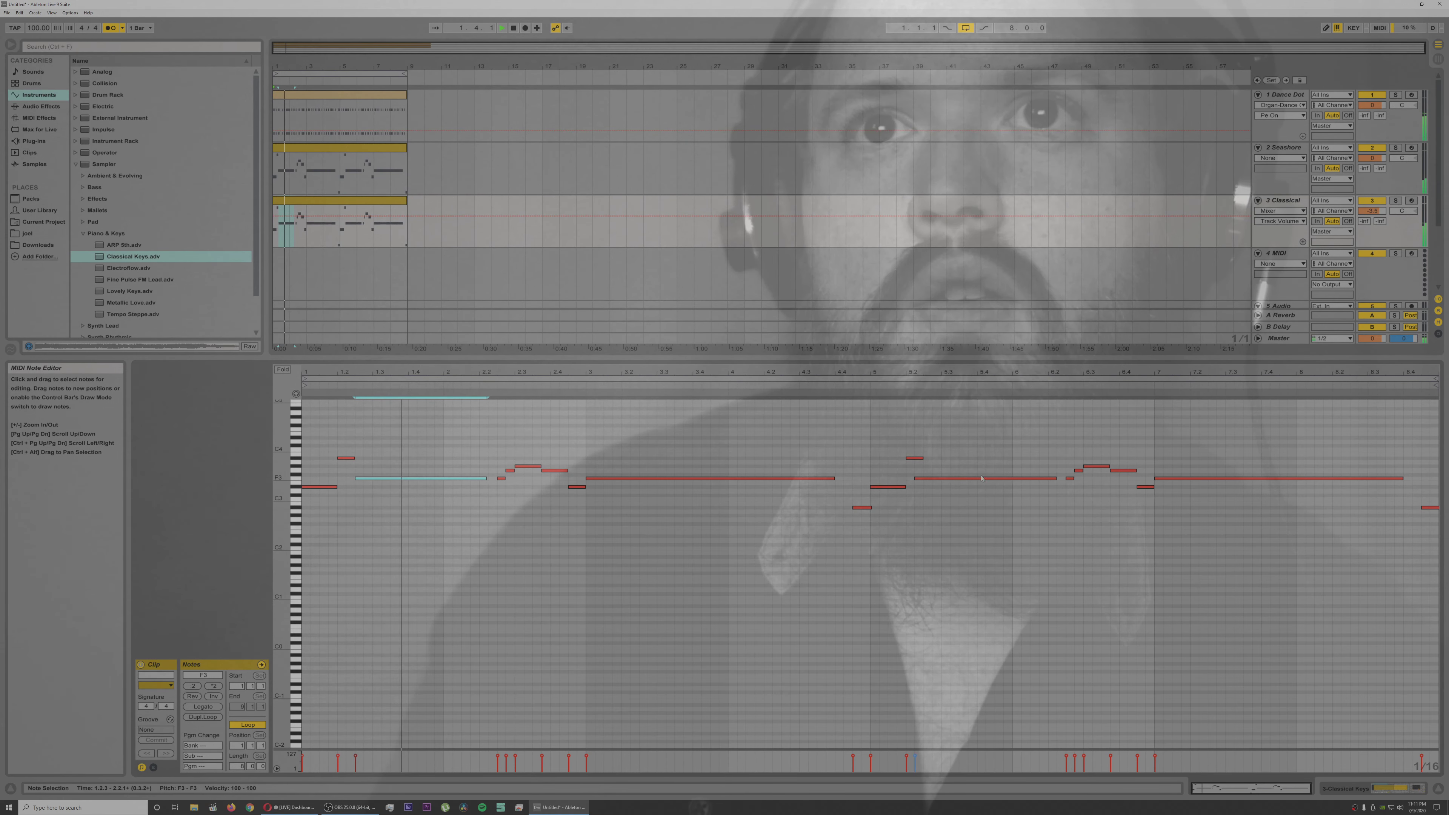
drag(915, 480, 933, 480)
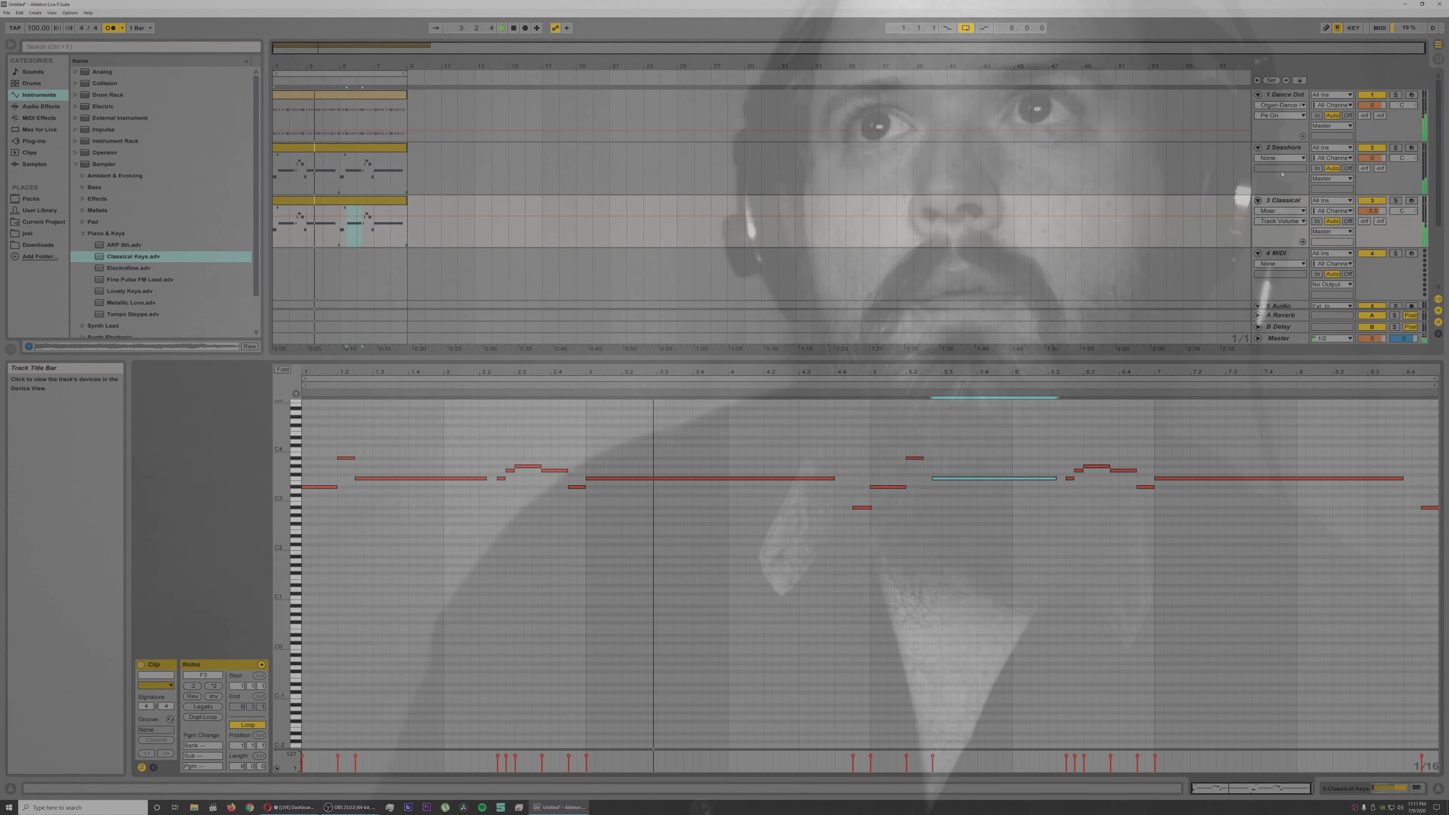
Step: On track 2, adjust the peak point of Seashore Pad's filter envelope
click(1292, 149)
double_click(1292, 149)
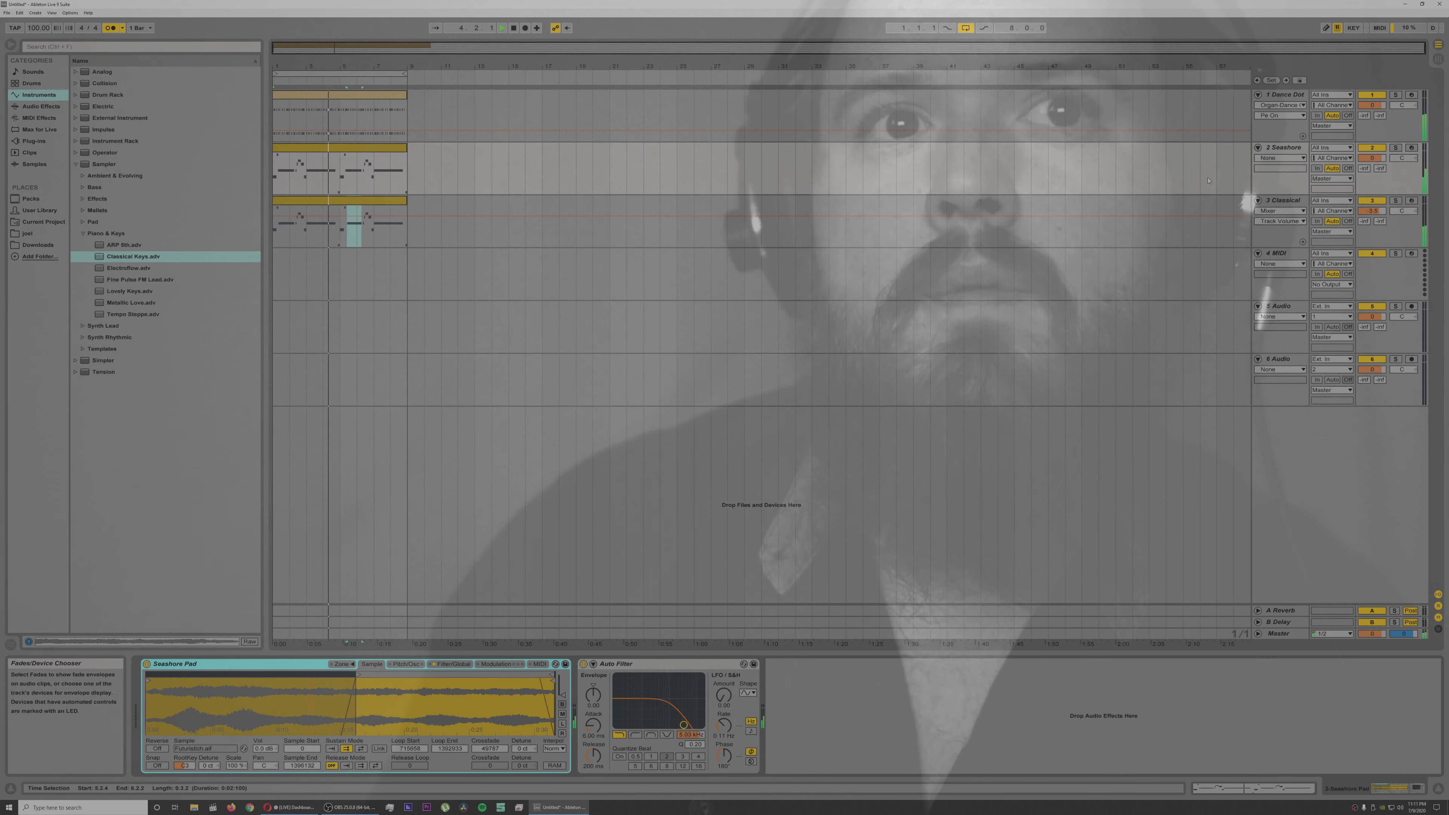
click(406, 664)
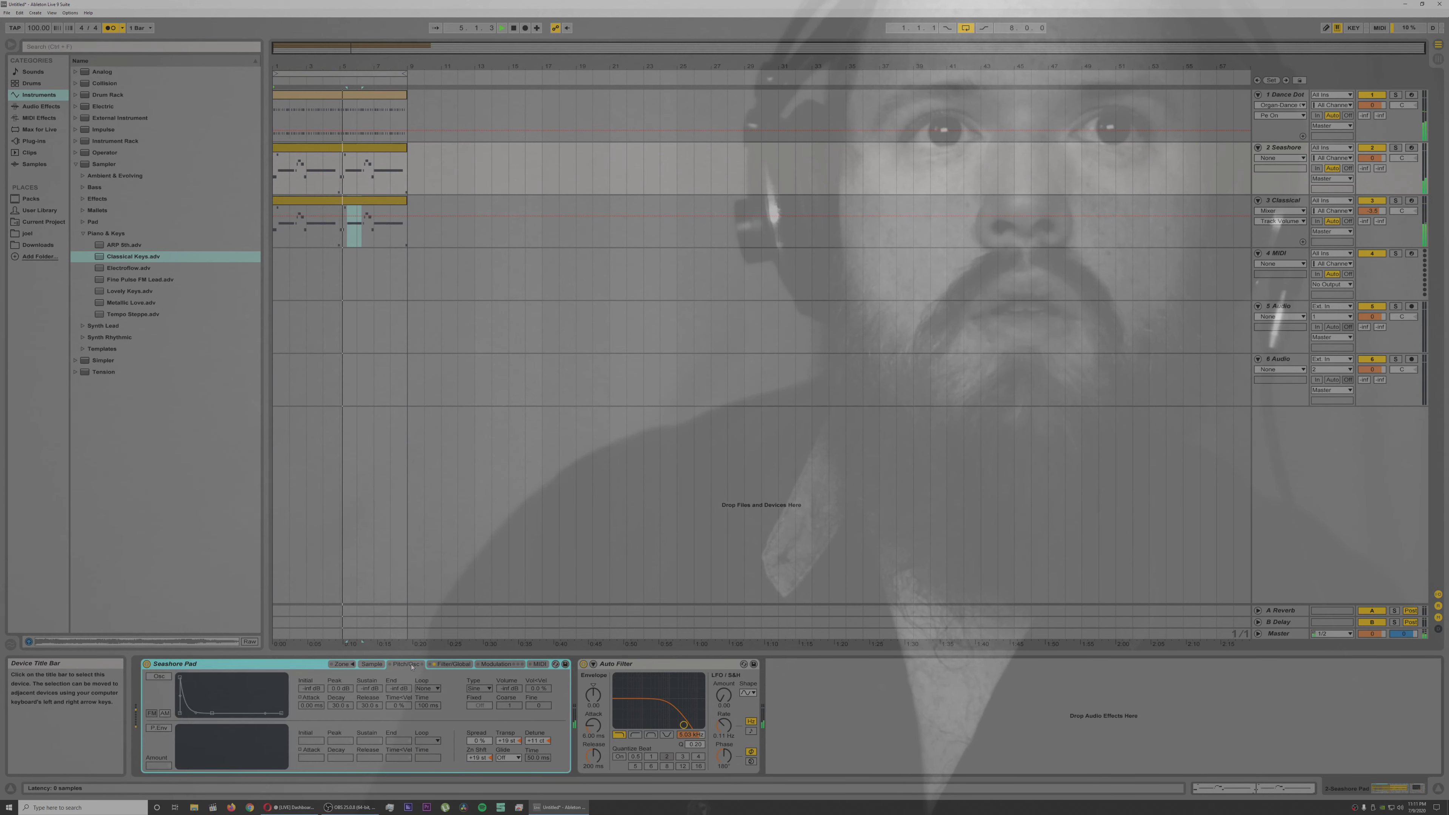
click(454, 664)
drag(335, 681, 338, 679)
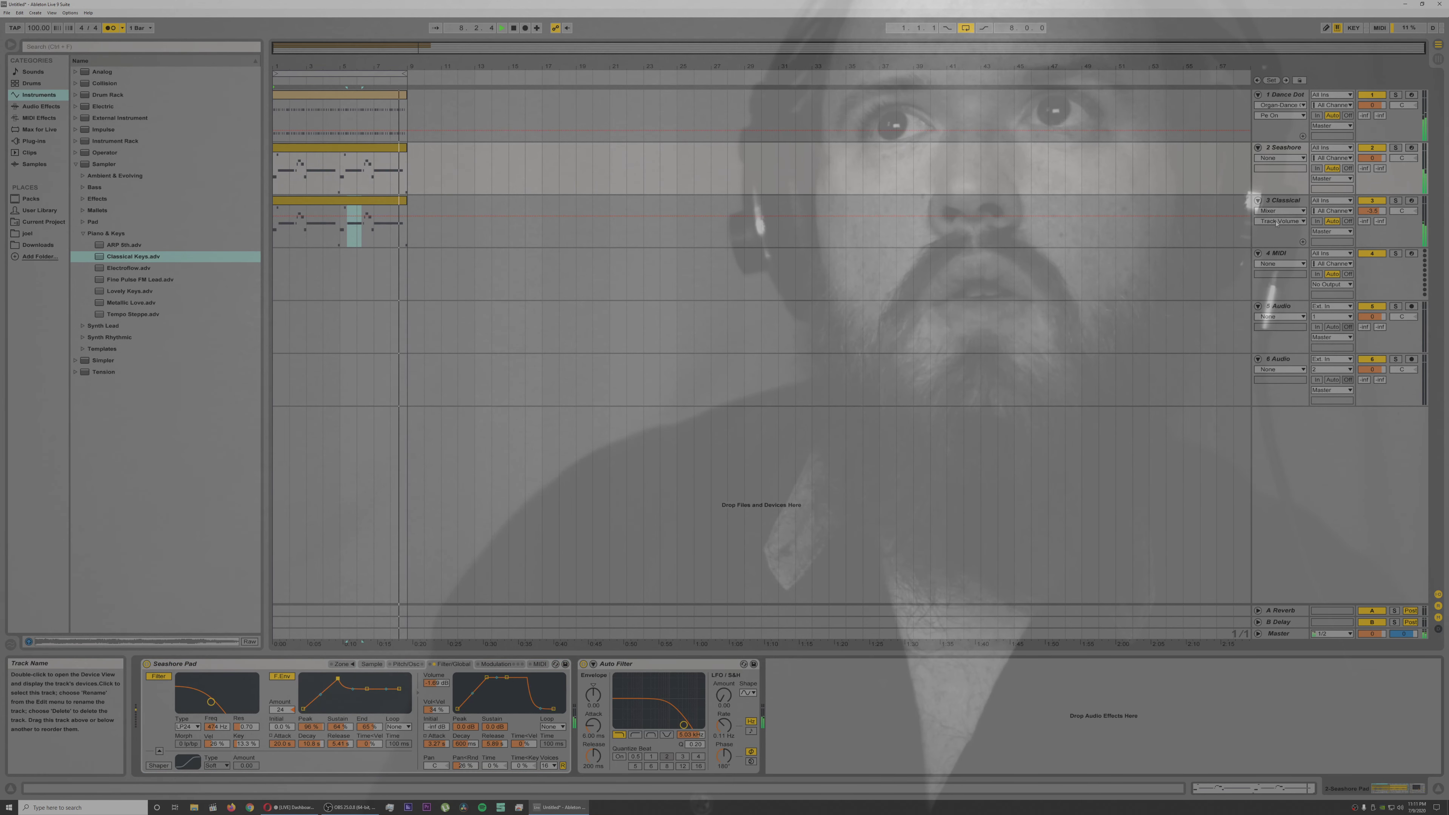
Step: Duplicate the Classical Keys track, load the Pluck Blip mallet preset on the copy, and turn off the metronome
click(1284, 200)
key(ctrl+d)
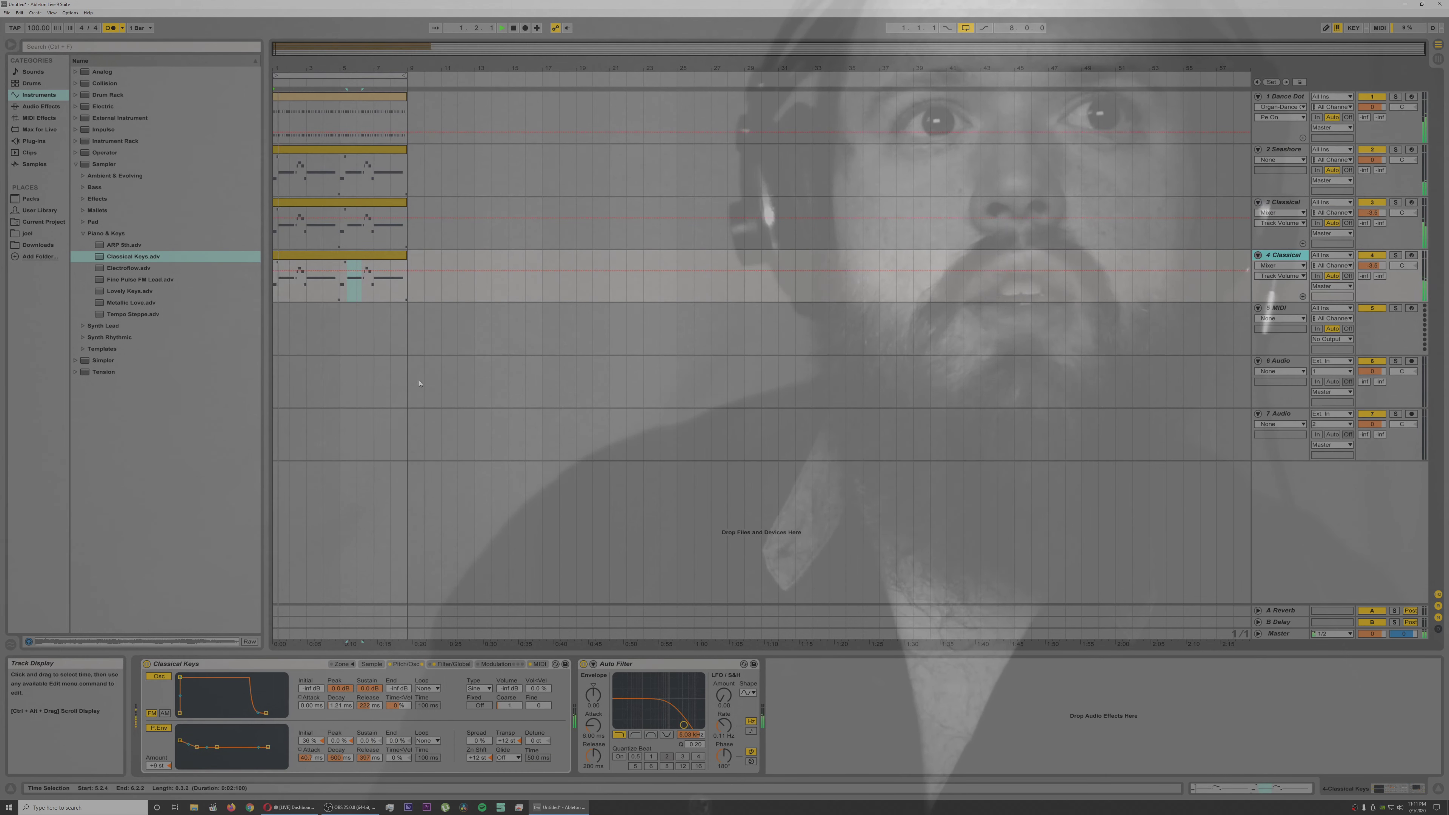
click(83, 233)
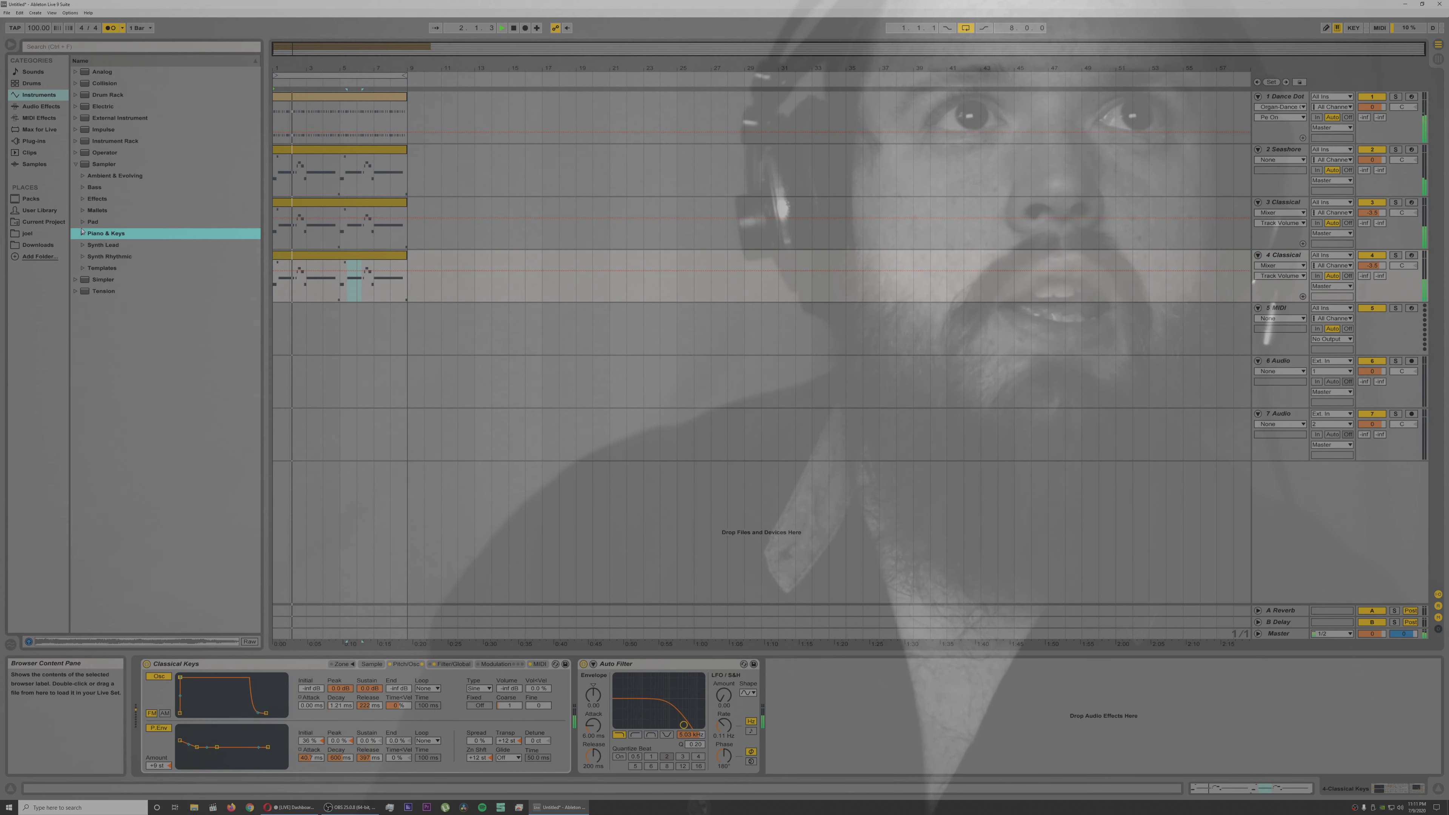
click(82, 211)
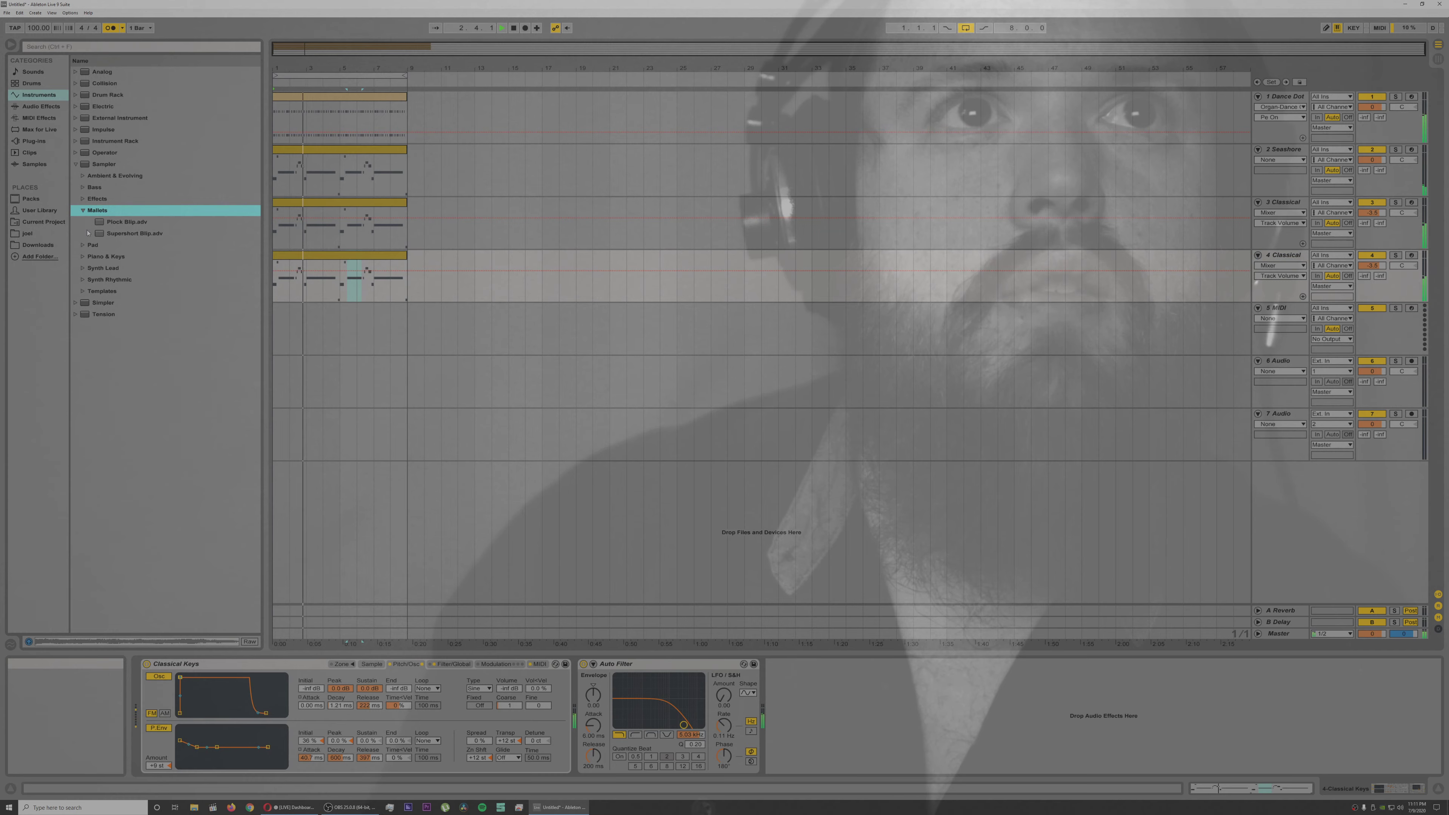
double_click(119, 222)
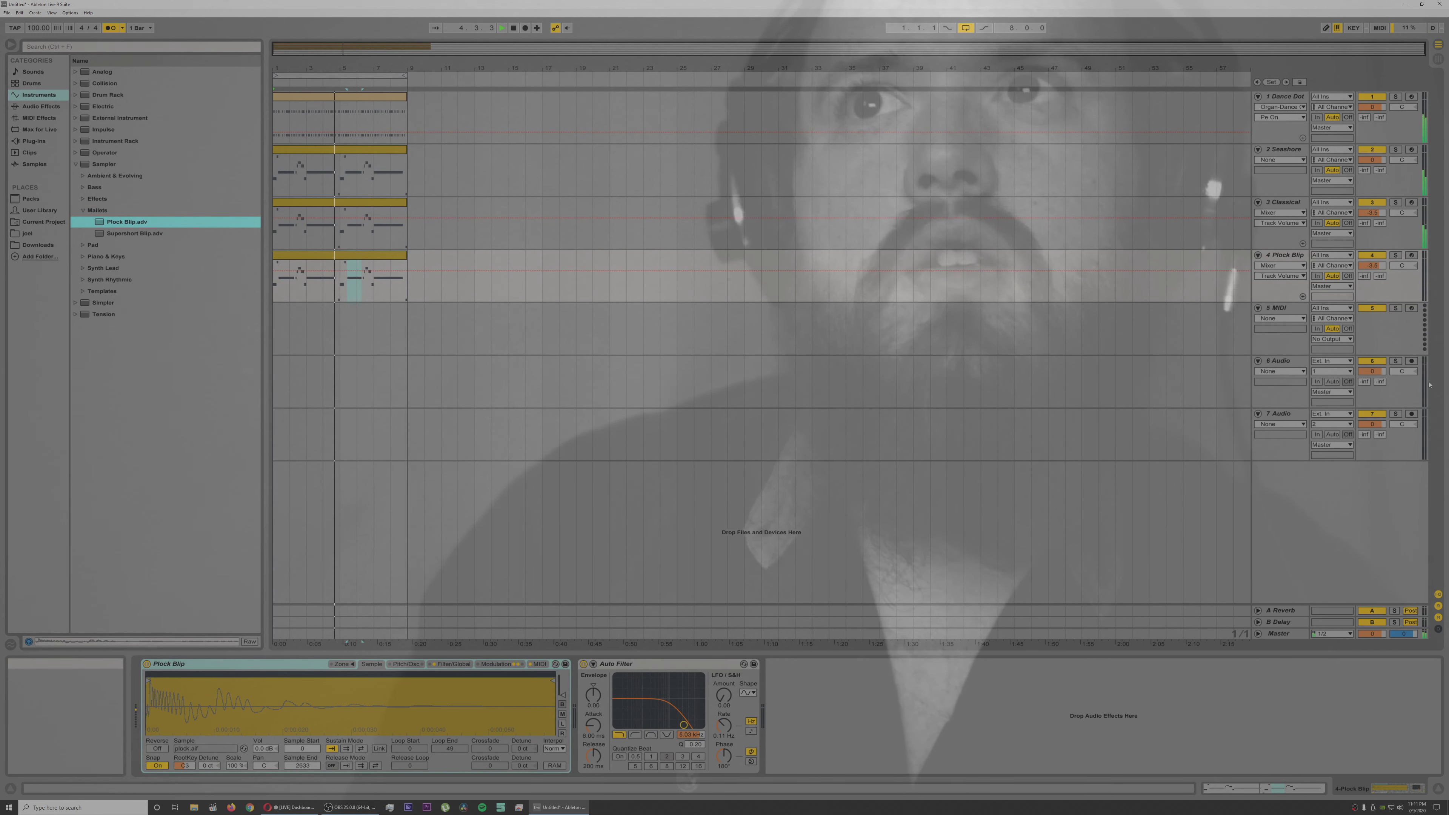
click(111, 28)
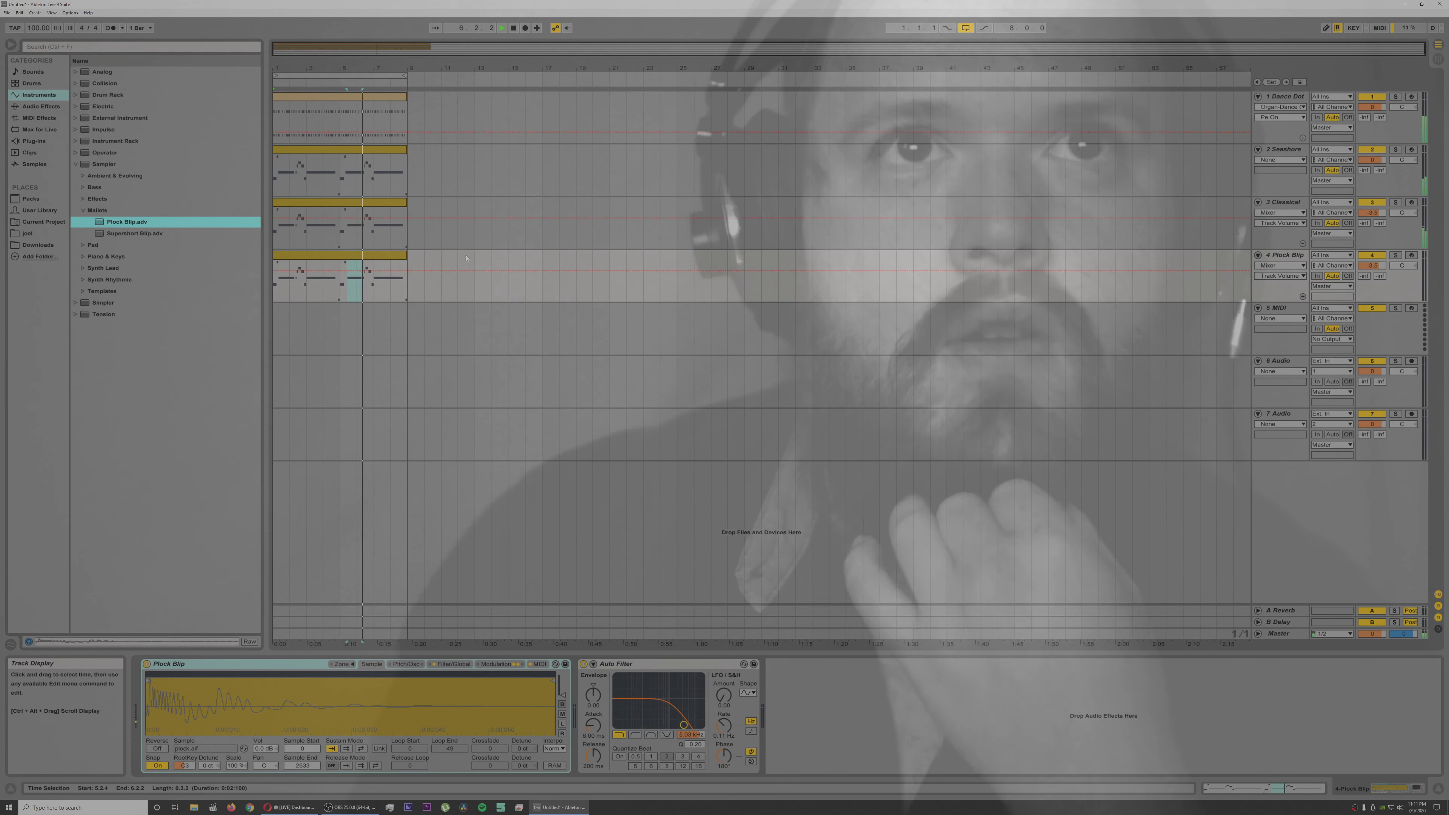
Step: Duplicate the clips on all four tracks to start again at bar 9 and extend the loop to bar 17
click(382, 256)
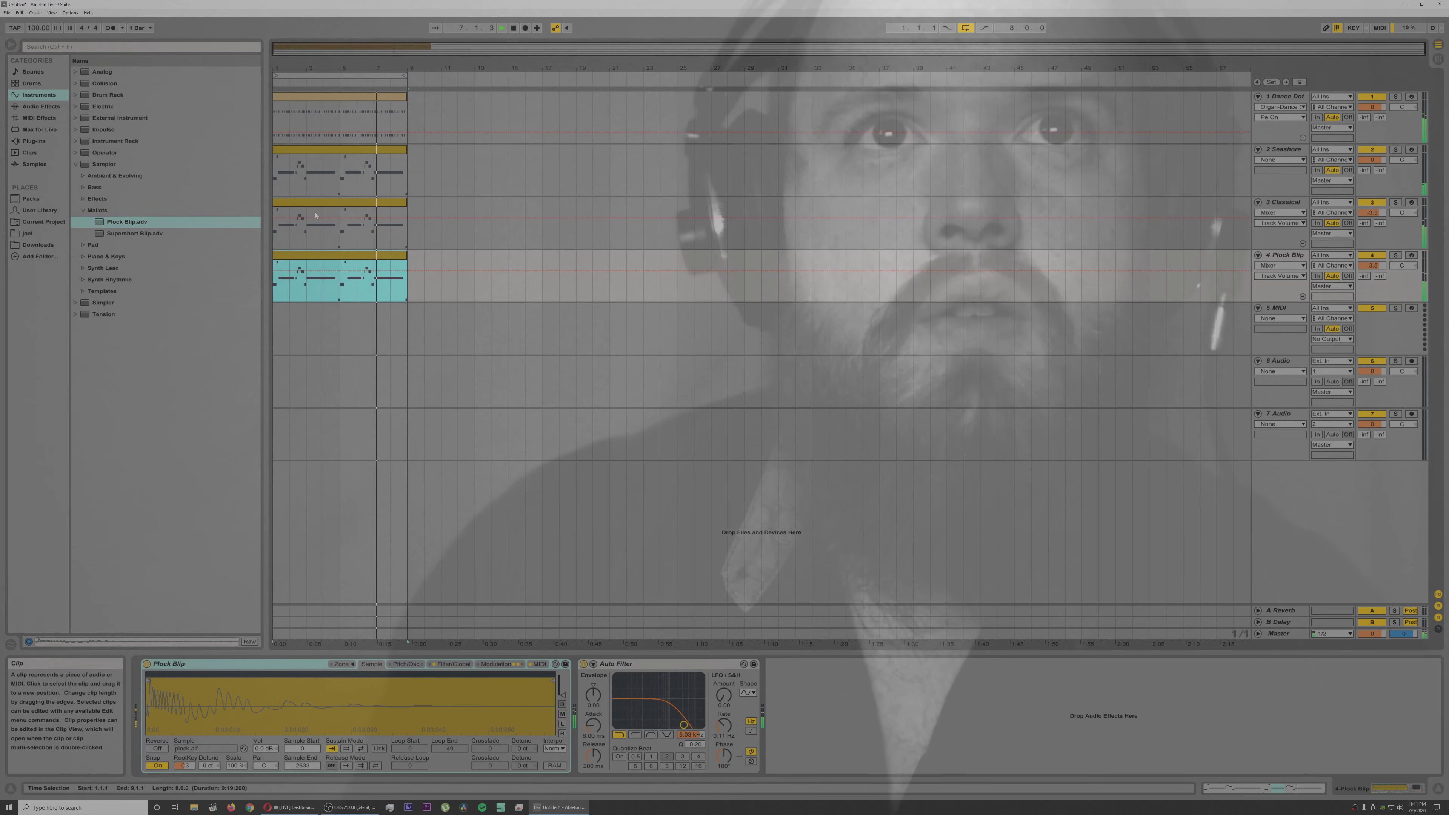
shift+click(301, 98)
key(ctrl+d)
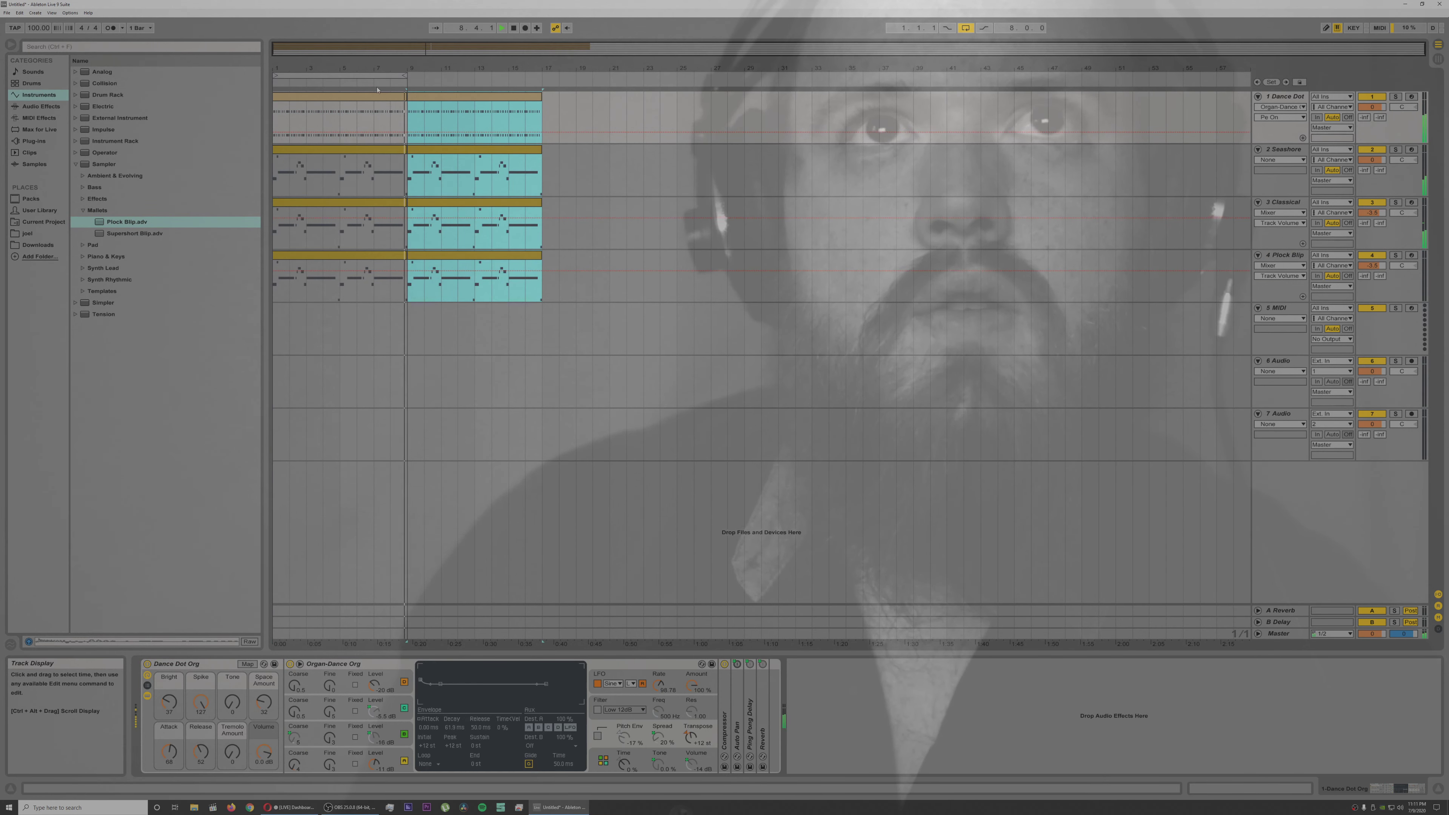
drag(404, 75, 541, 76)
key(alt+Tab)
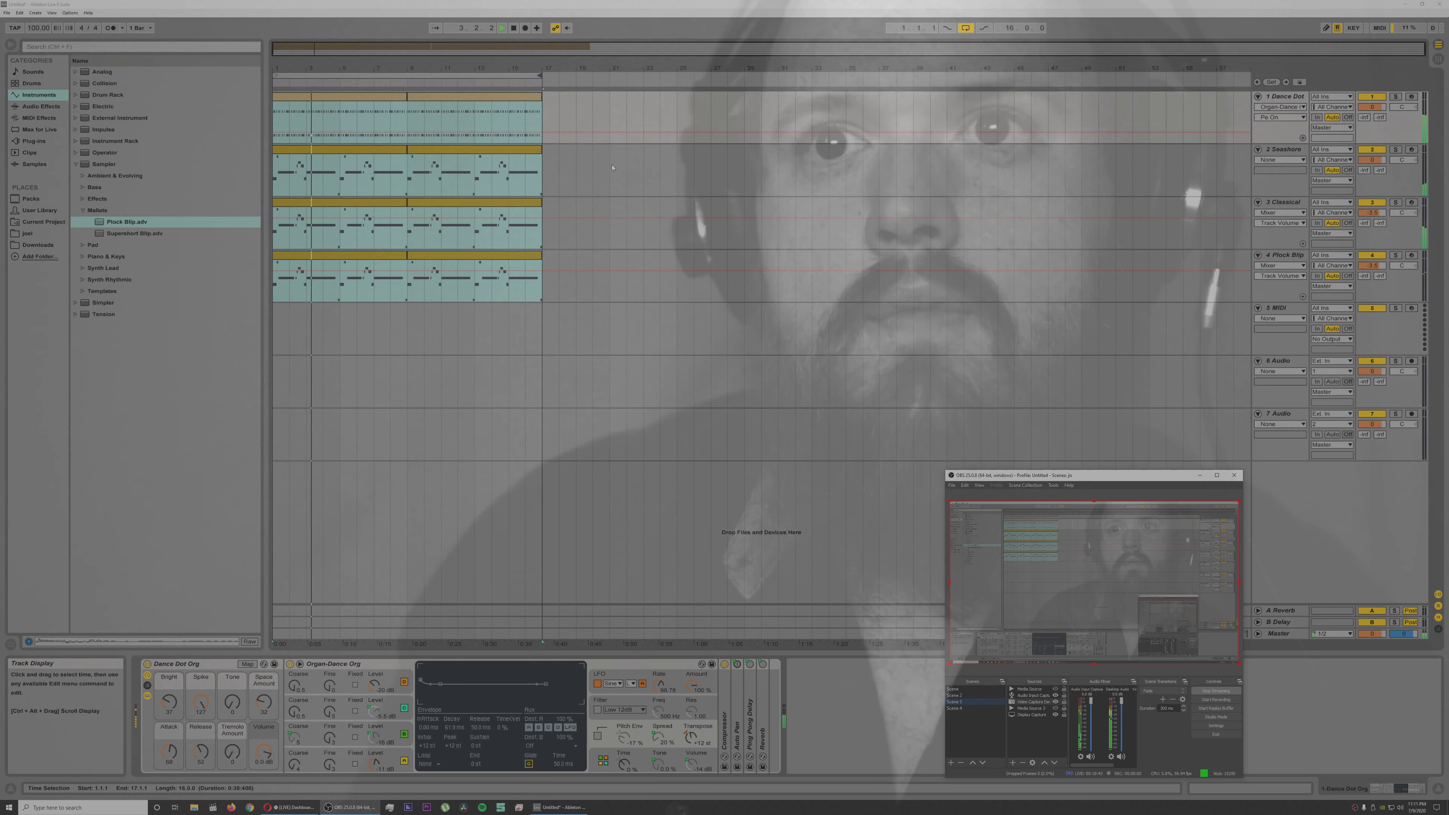
key(alt+Tab)
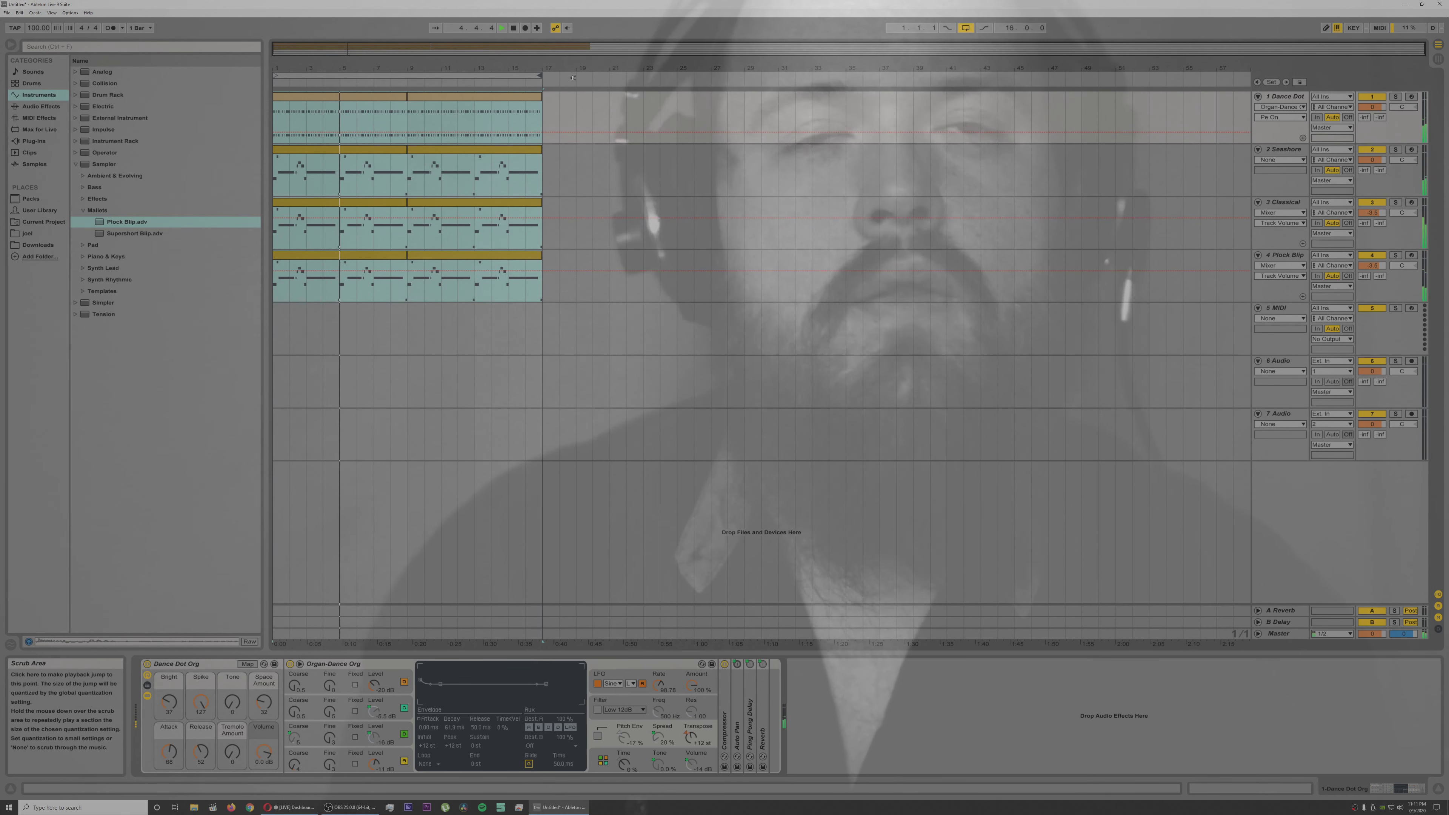
Step: Shorten the second clips on tracks 2, 3 and 4 to end at 15.1.1 and the second organ clip to end at 16.1.1
click(513, 97)
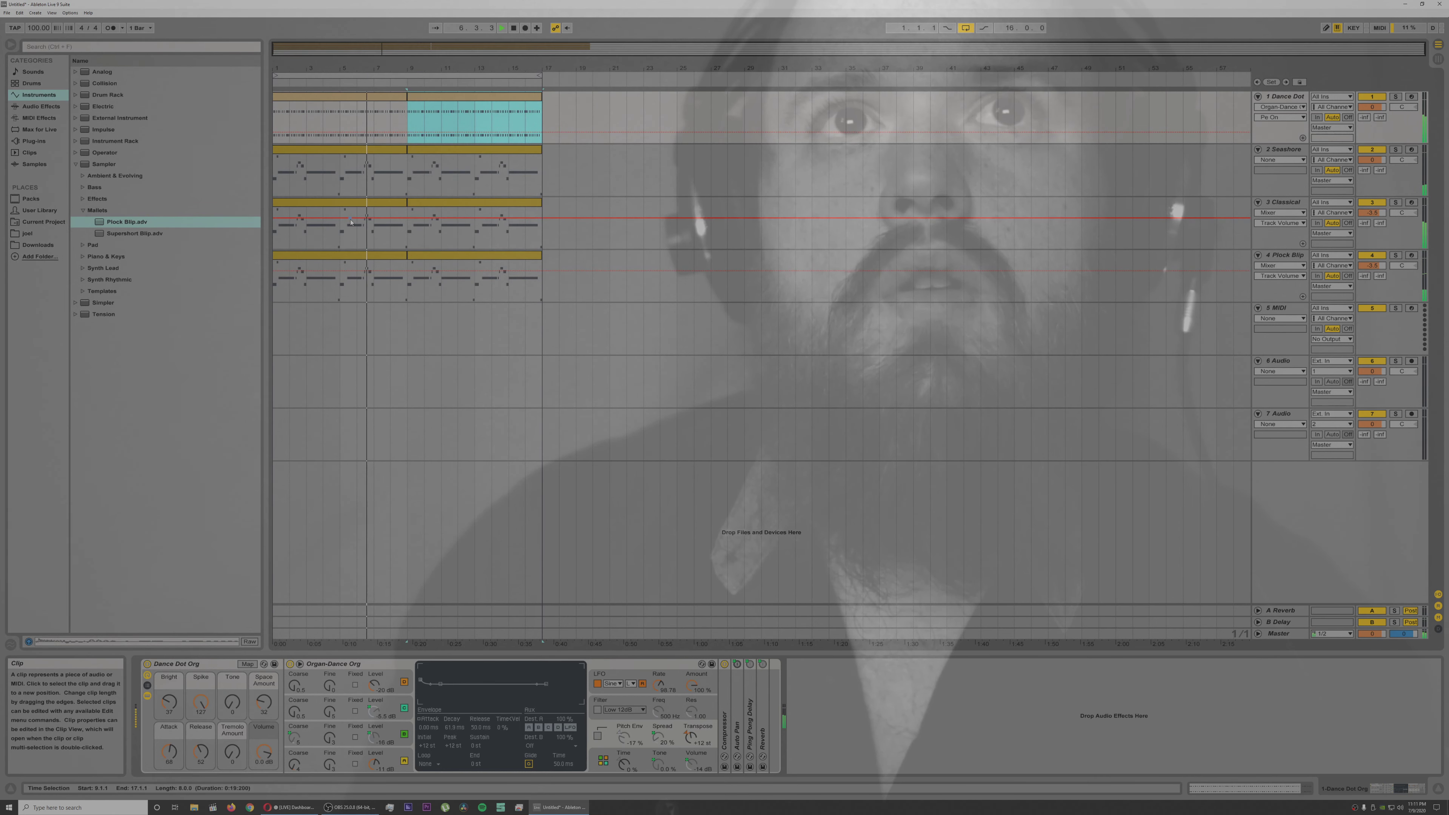
click(489, 260)
drag(541, 256, 513, 212)
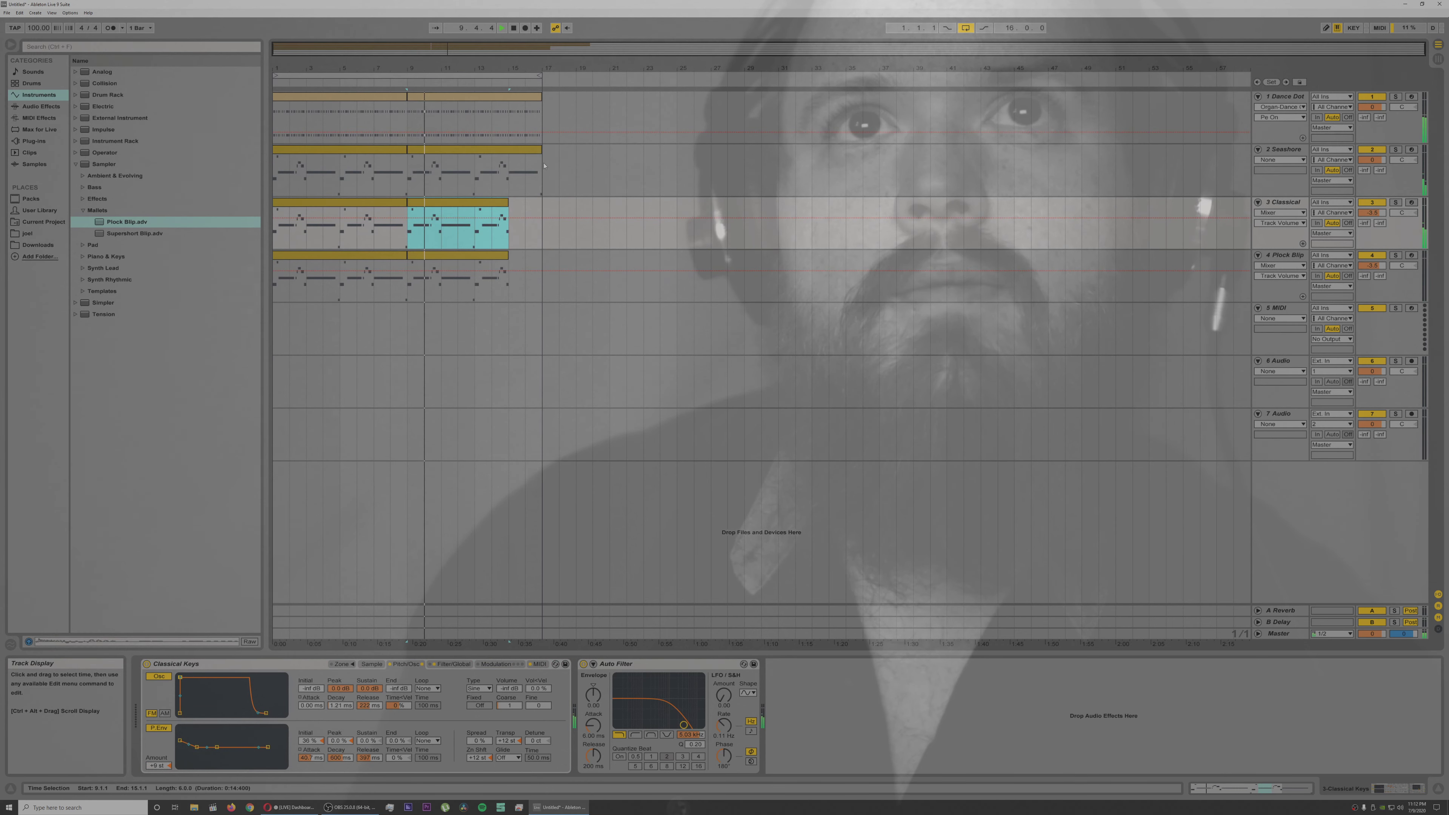
drag(541, 153, 508, 153)
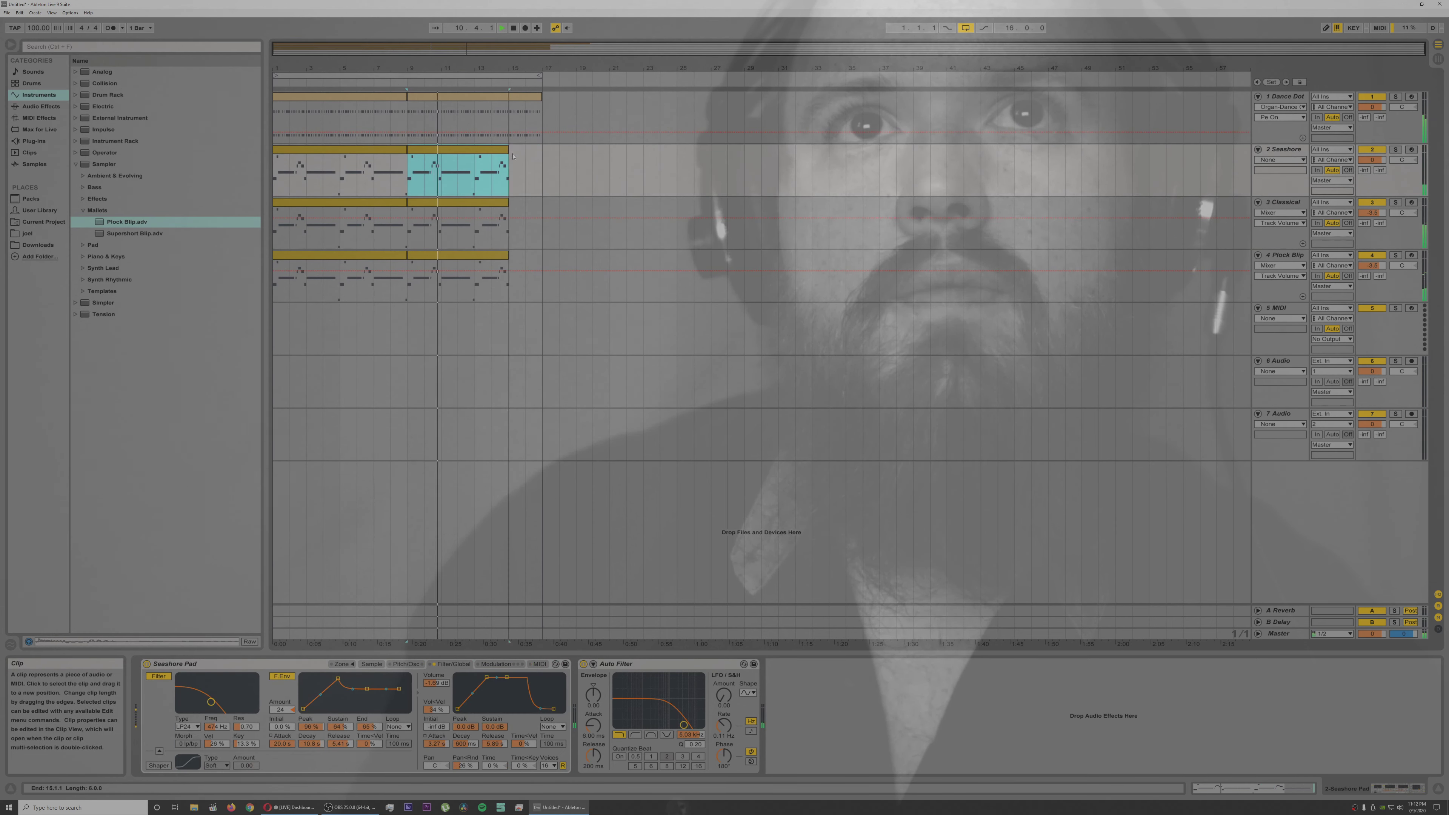
drag(541, 97, 524, 97)
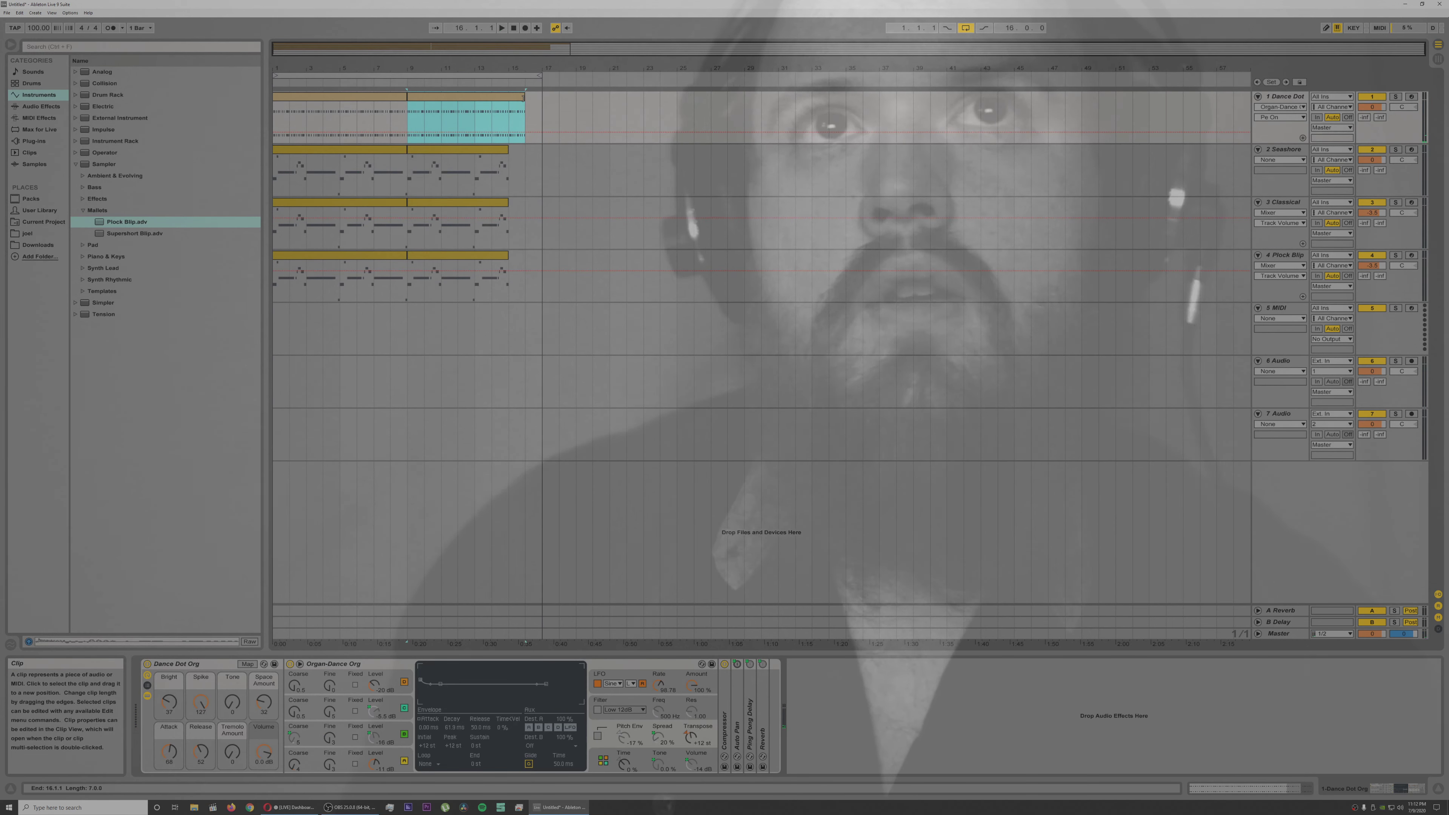
Step: Play the organ ending from bar 15, then cut out its 15.1.1 to 15.1.3 section and close the gap
drag(510, 69, 510, 207)
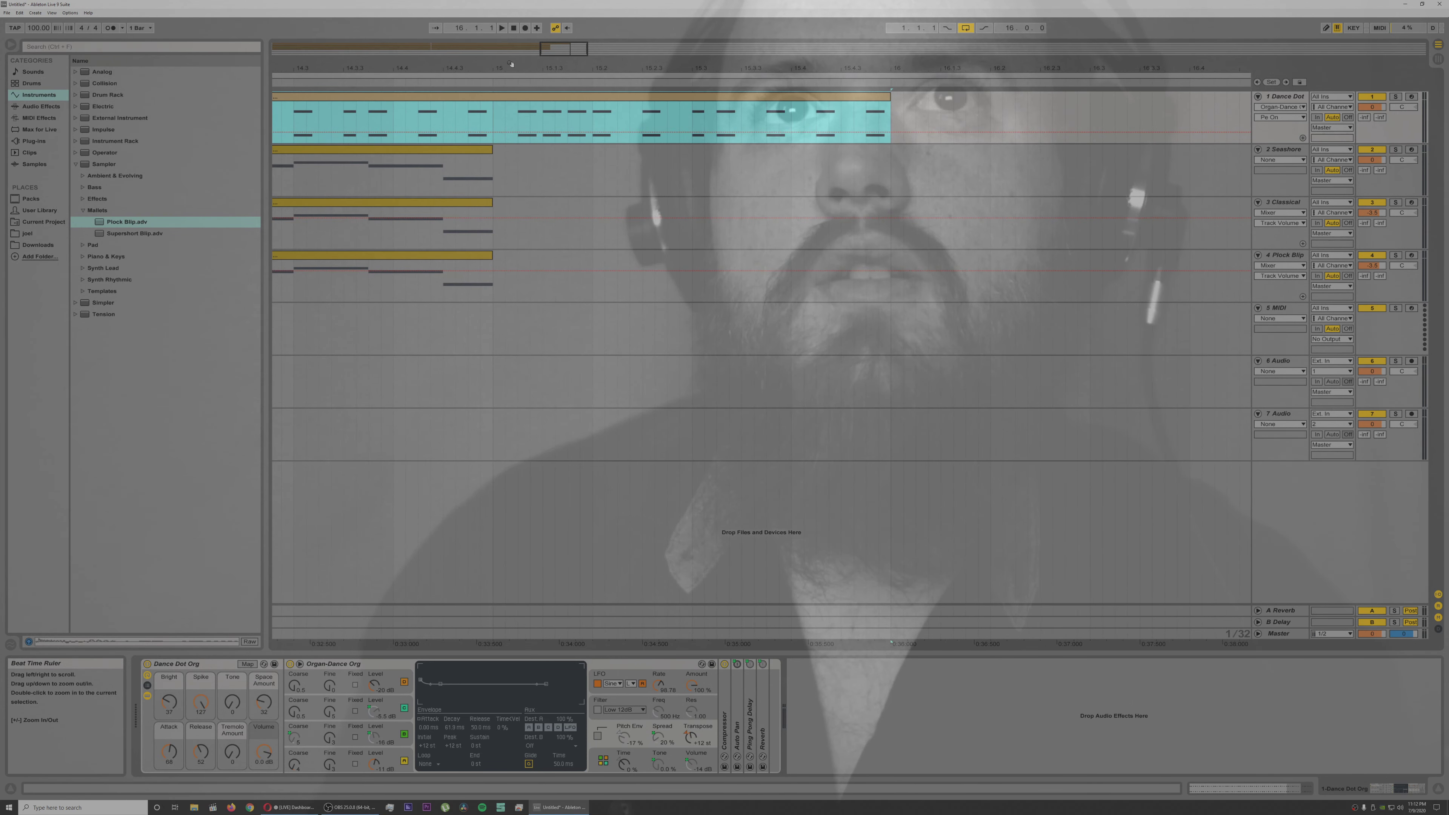
click(492, 84)
key(space)
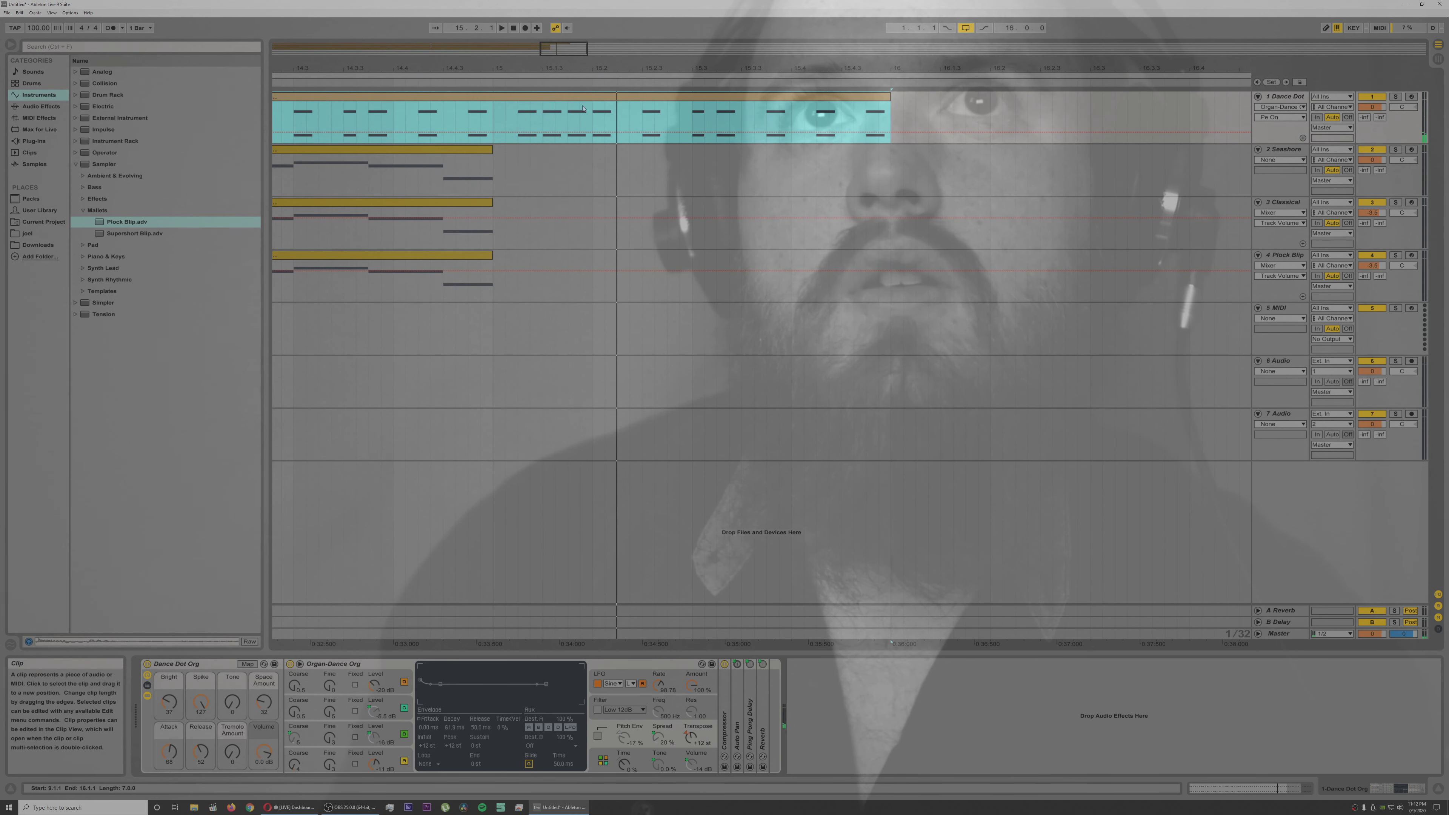
drag(528, 147, 497, 117)
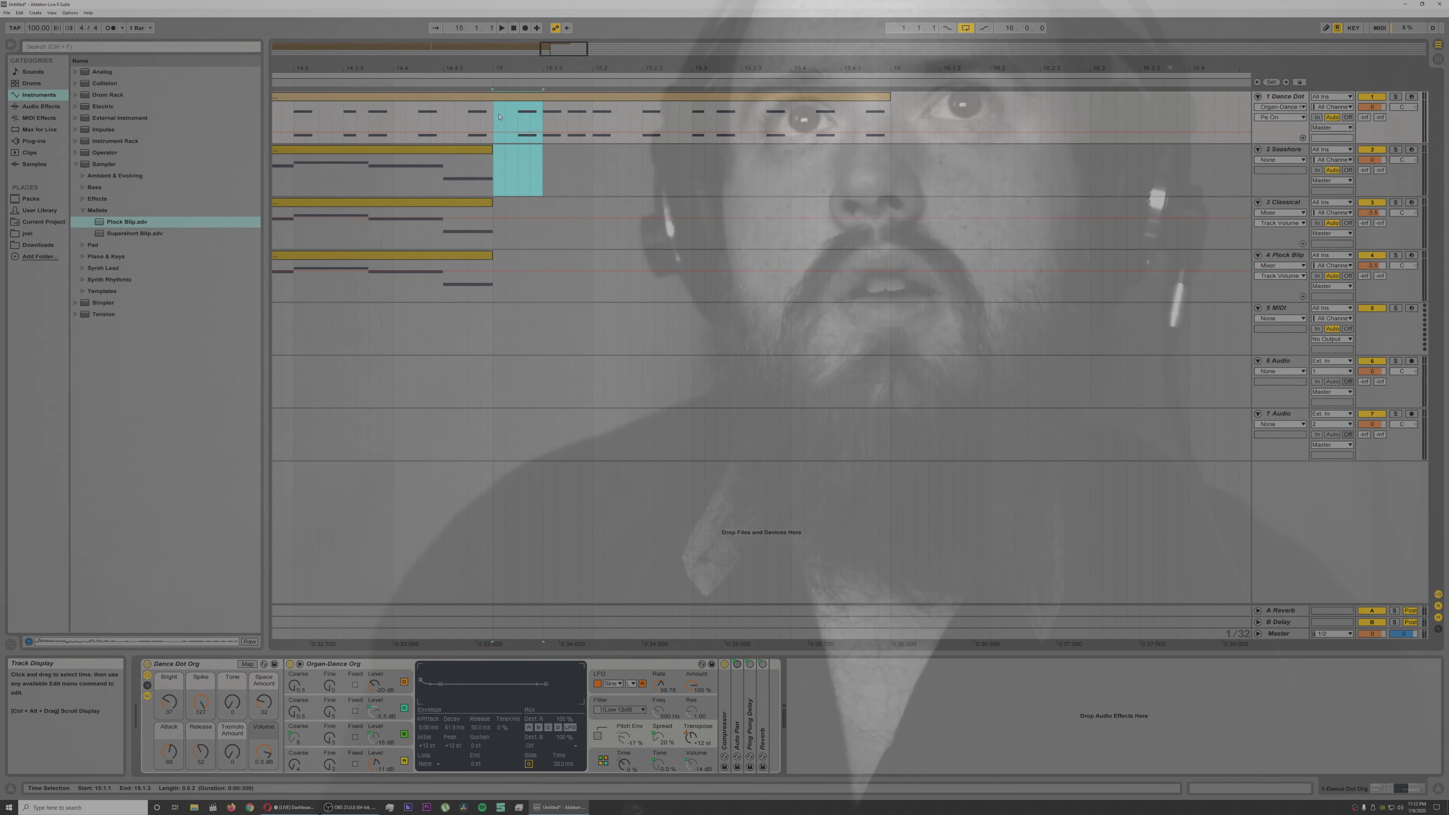
key(Delete)
Step: Delete the organ material from 15.2.1 to 15.4.3, leaving a one-beat ending clip at bar 15
drag(586, 98, 846, 102)
key(space)
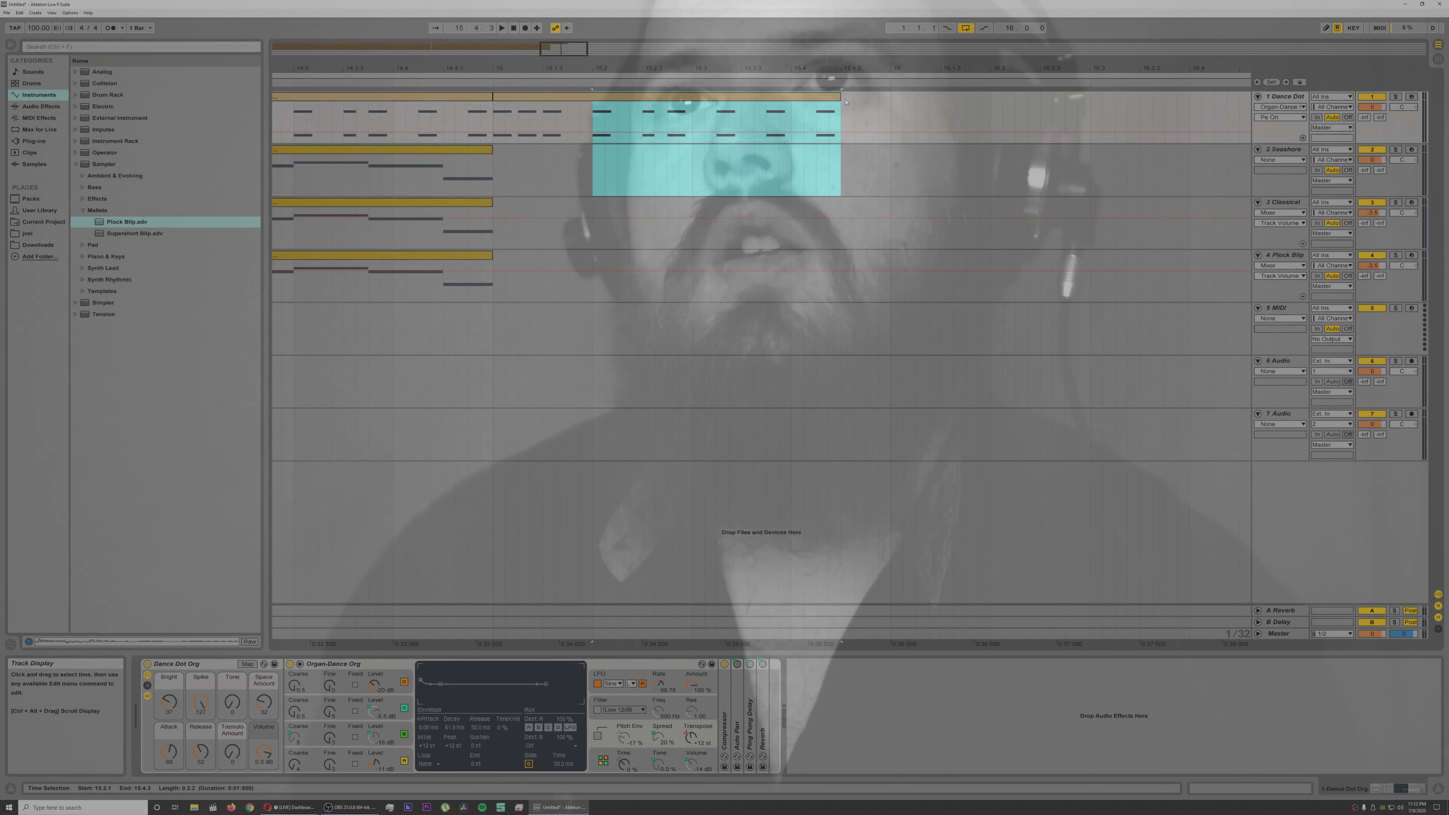
key(Delete)
Step: Copy the one-beat organ clip at bar 15 onto tracks 2, 3 and 4 and play back the arrangement
click(544, 99)
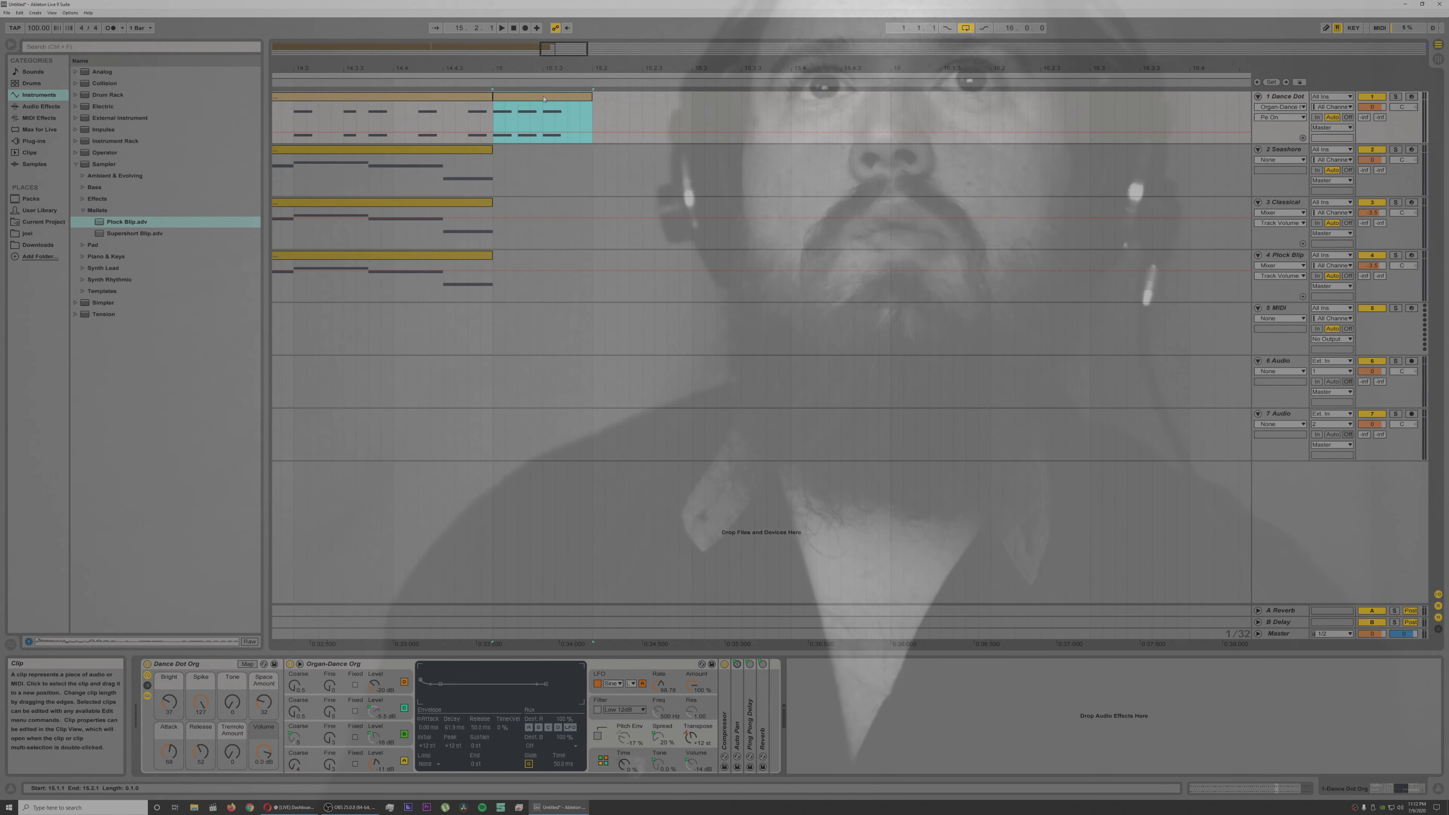
drag(543, 99, 558, 258)
key(ctrl+a)
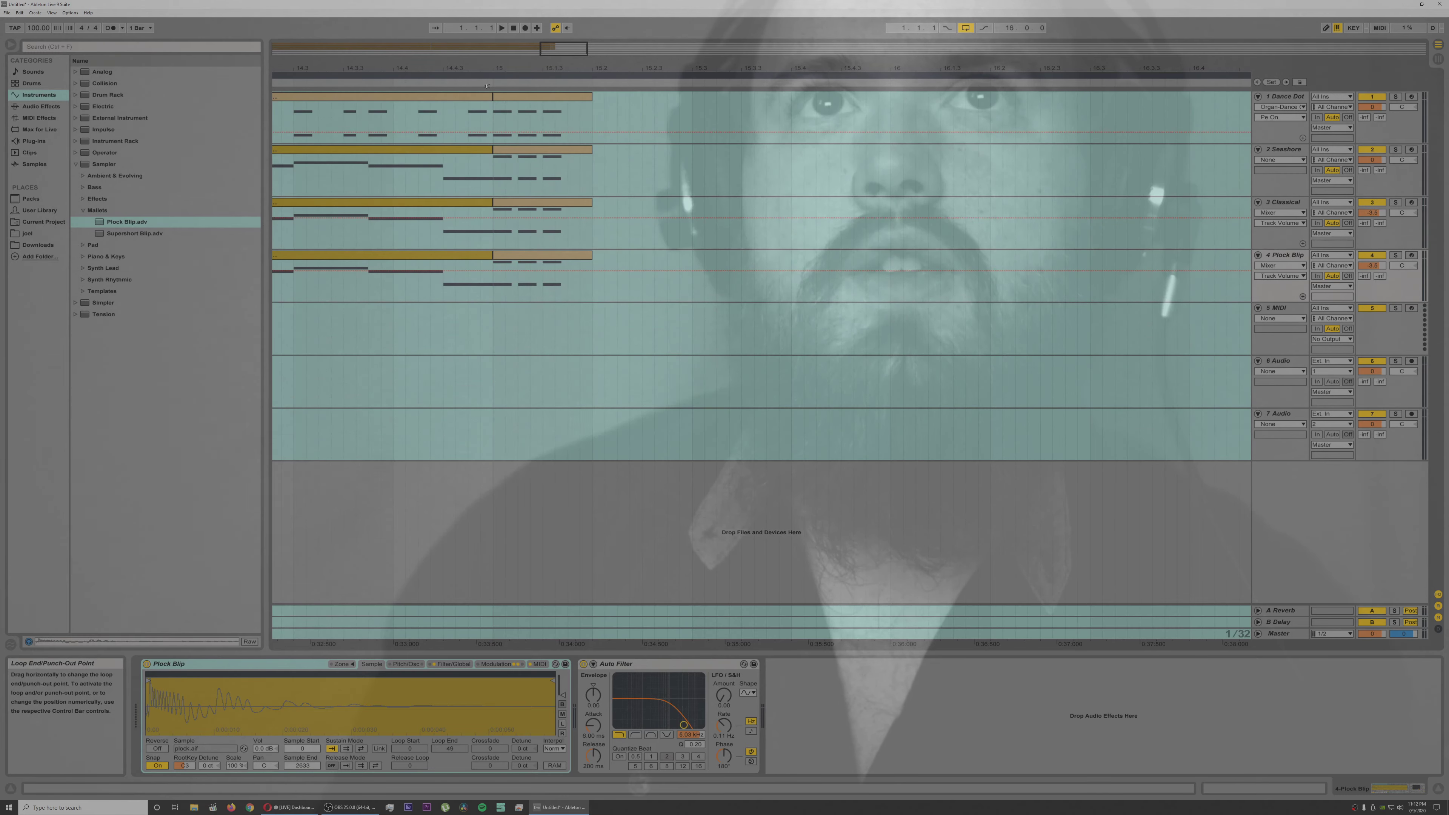
key(space)
drag(516, 67, 516, 35)
key(space)
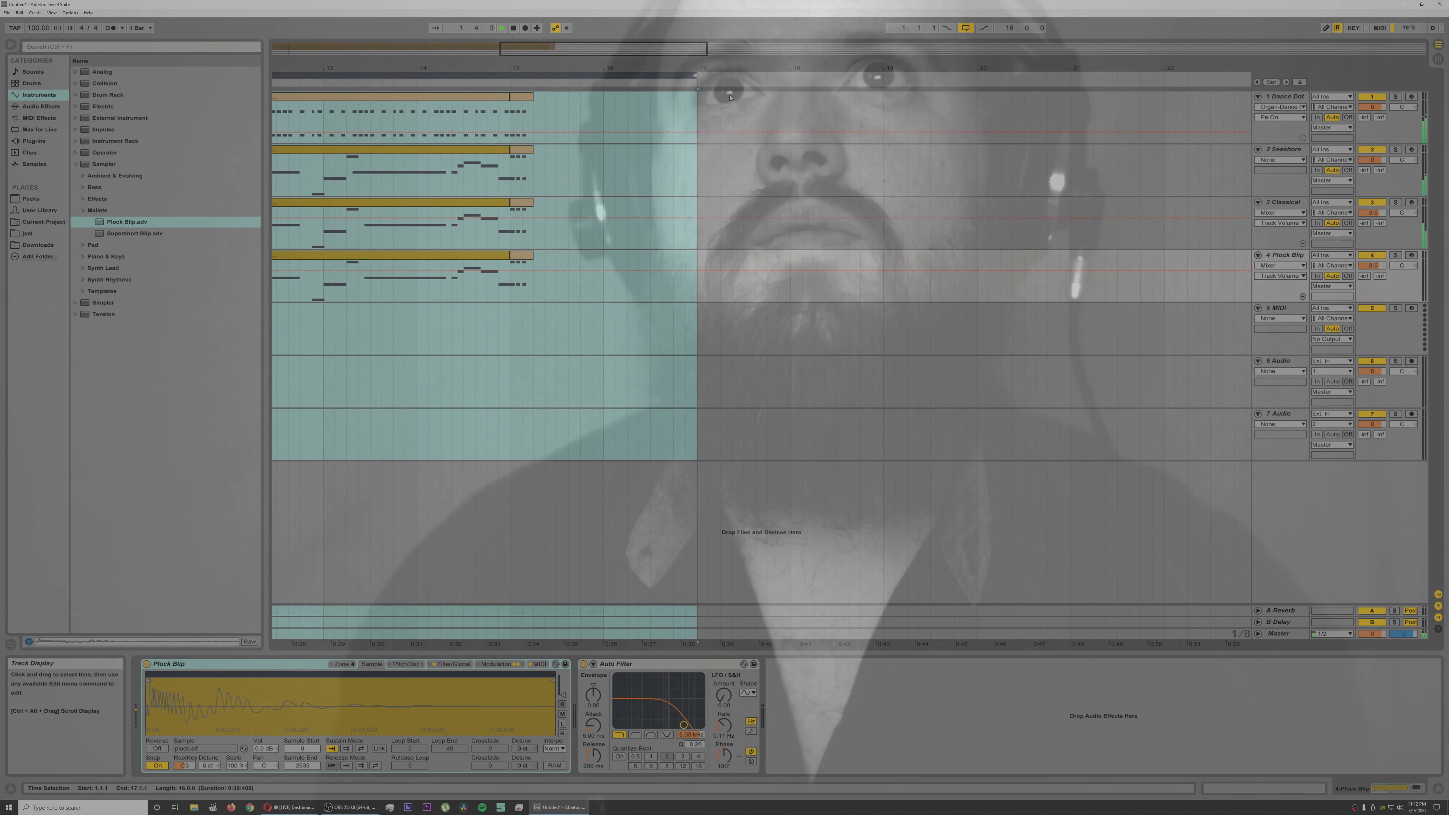
drag(689, 70, 689, 17)
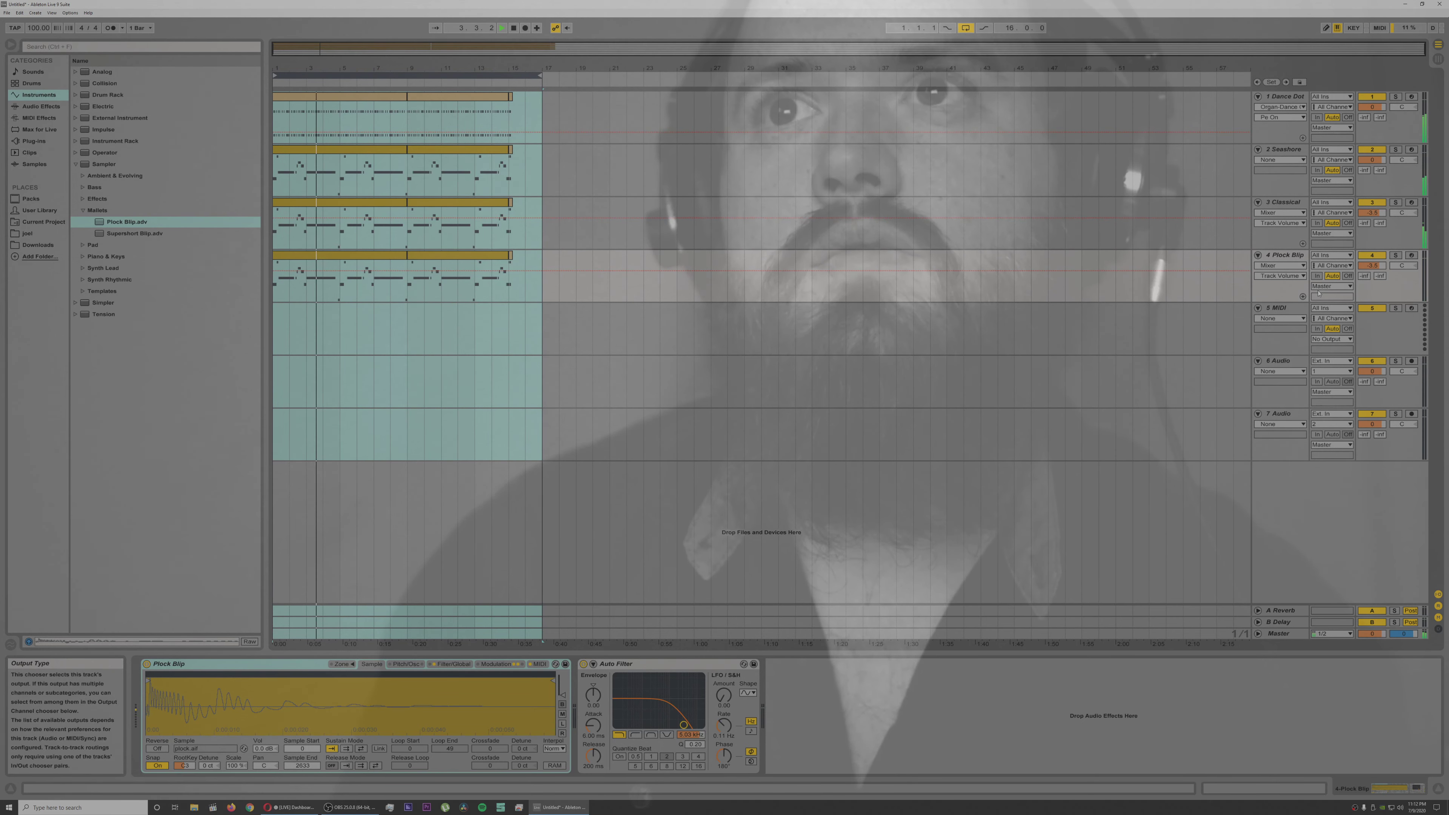
Step: Copy the Pluck Blip track's clips onto empty MIDI track 5 and load Sampler's Big Modules Bass preset there
click(1285, 311)
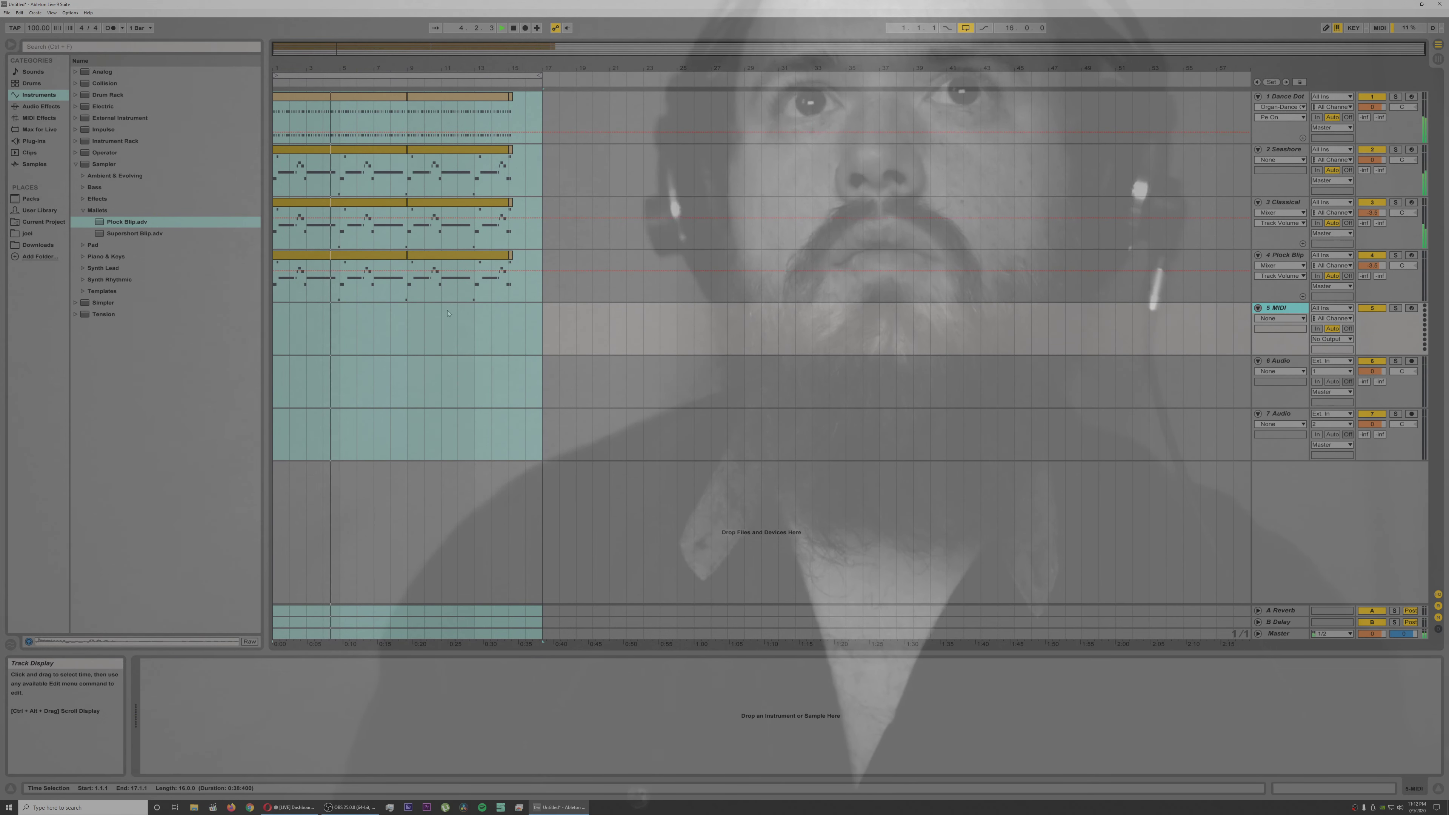
drag(525, 274, 320, 309)
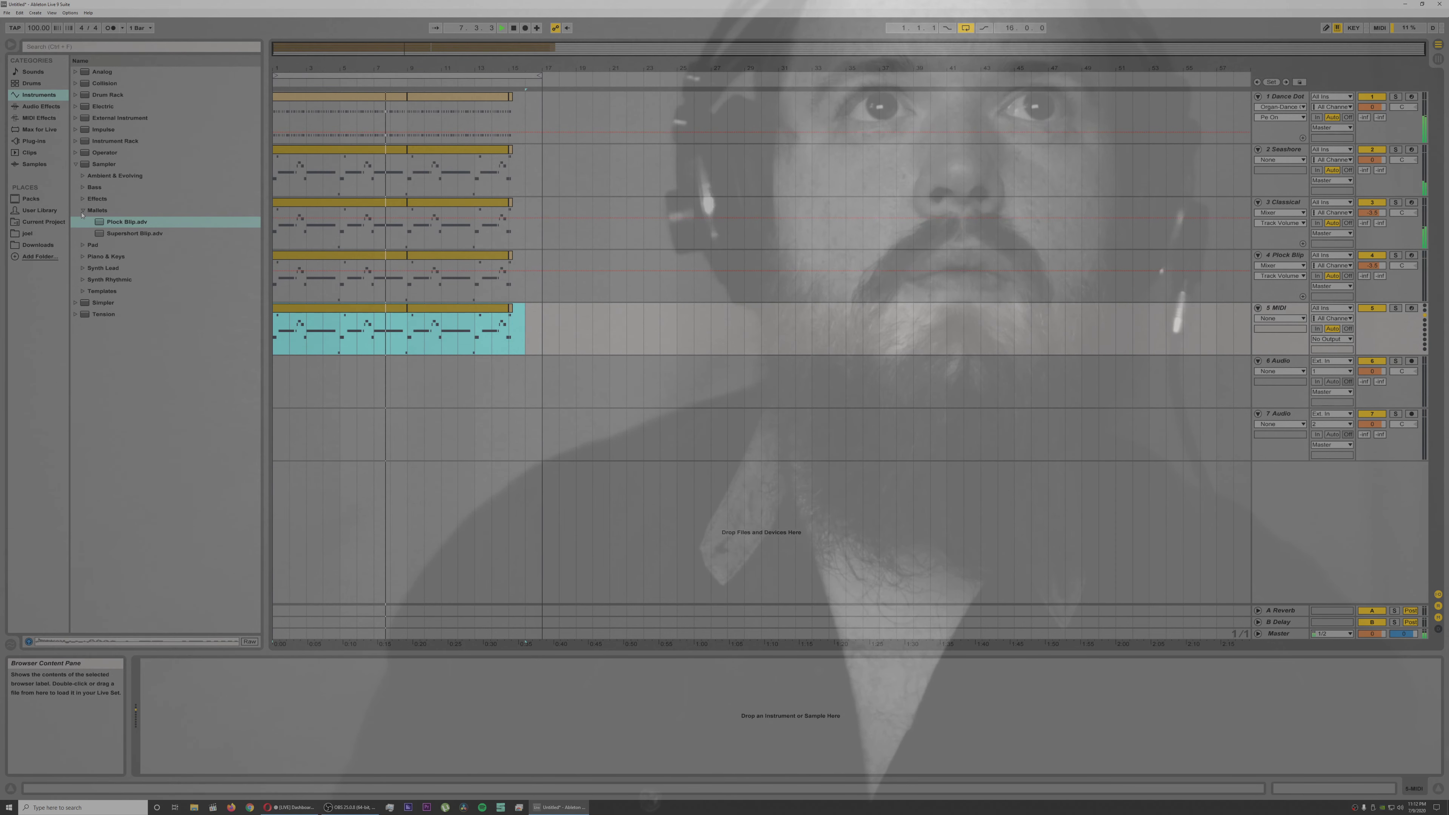
click(83, 210)
click(83, 187)
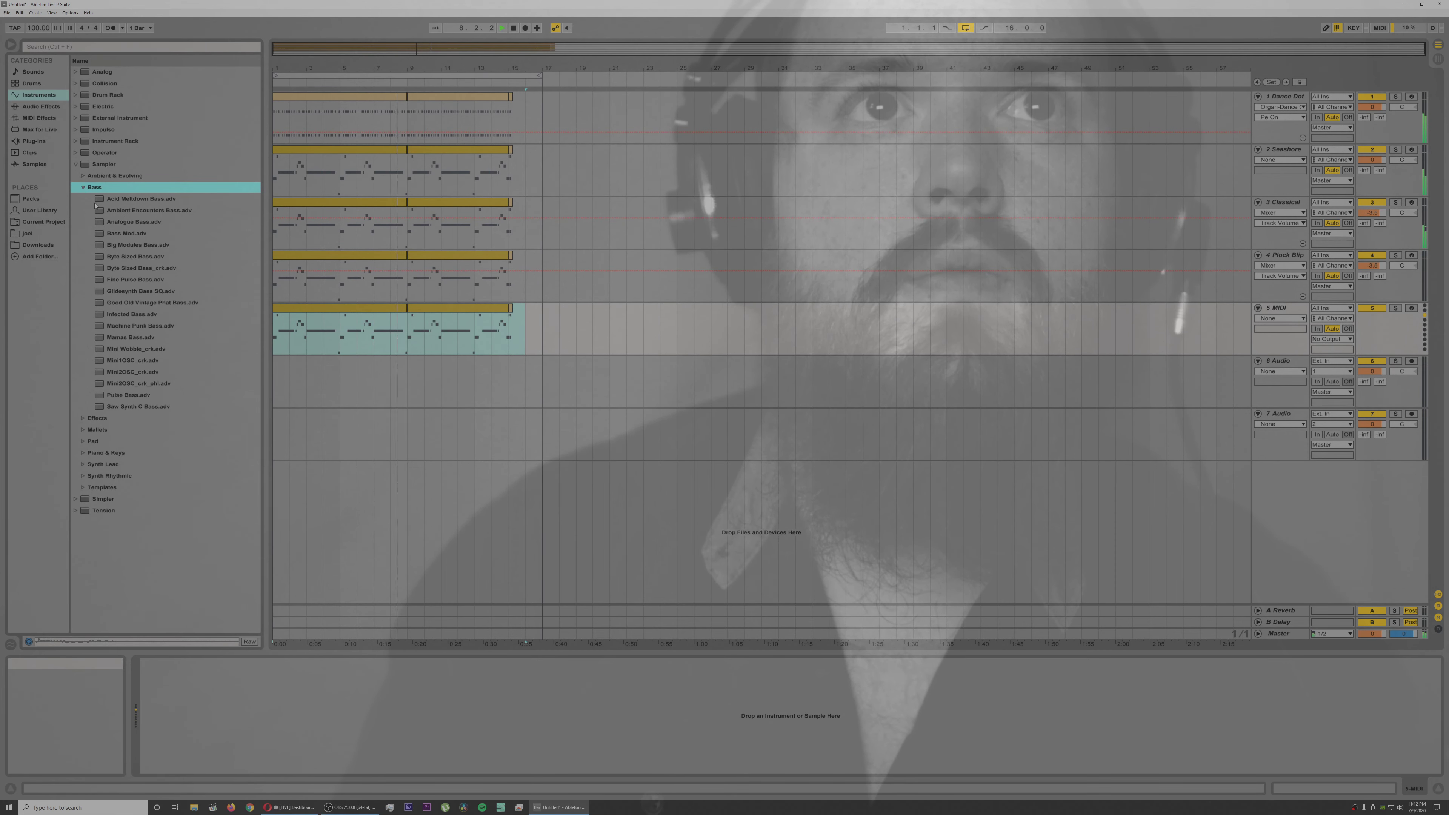
double_click(149, 244)
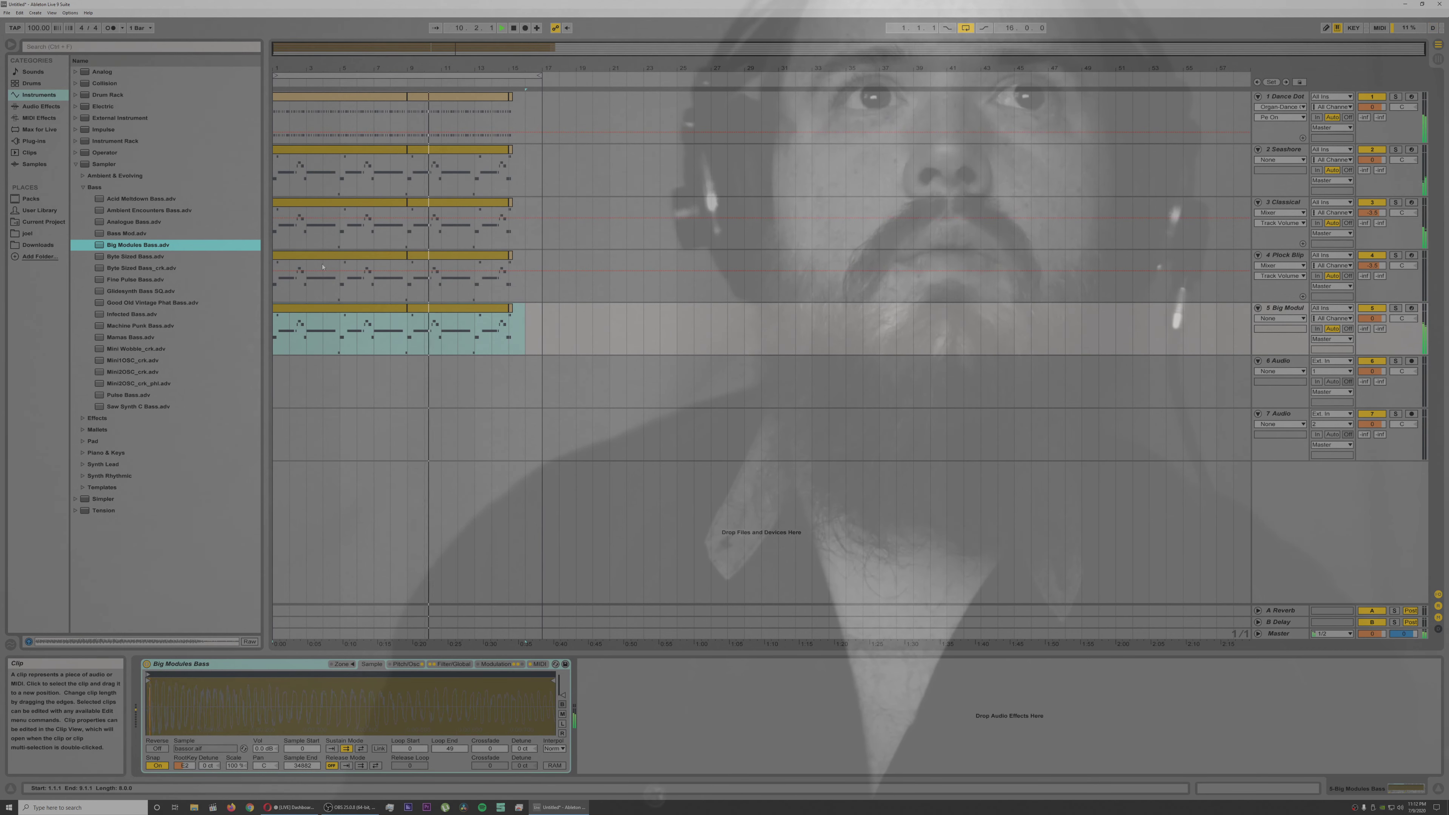
Step: Audition further Sampler bass presets on track 5, from Fine Pulse Bass through Mamas Bass, and settle on Pulse Bass
double_click(127, 279)
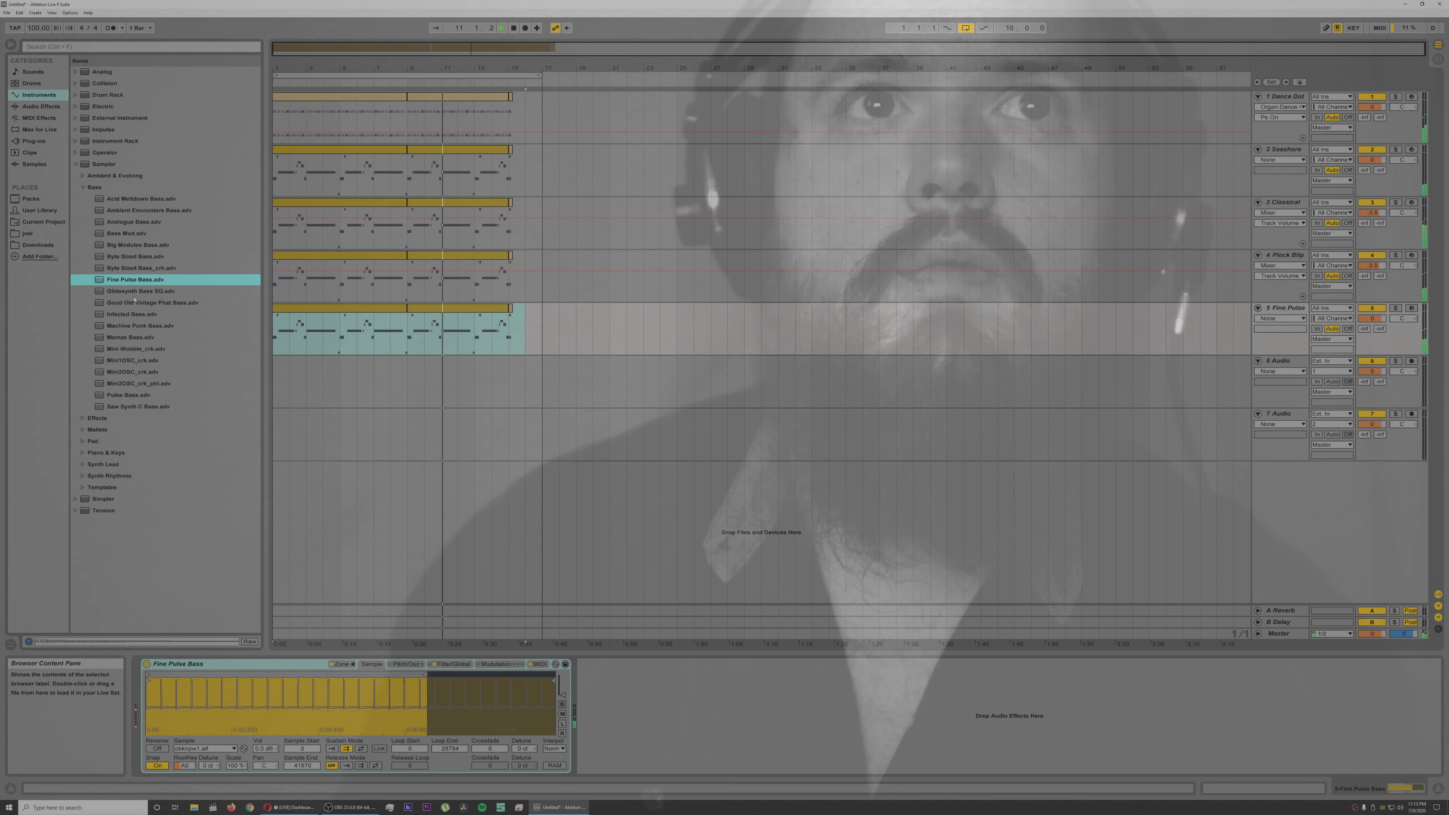
click(133, 291)
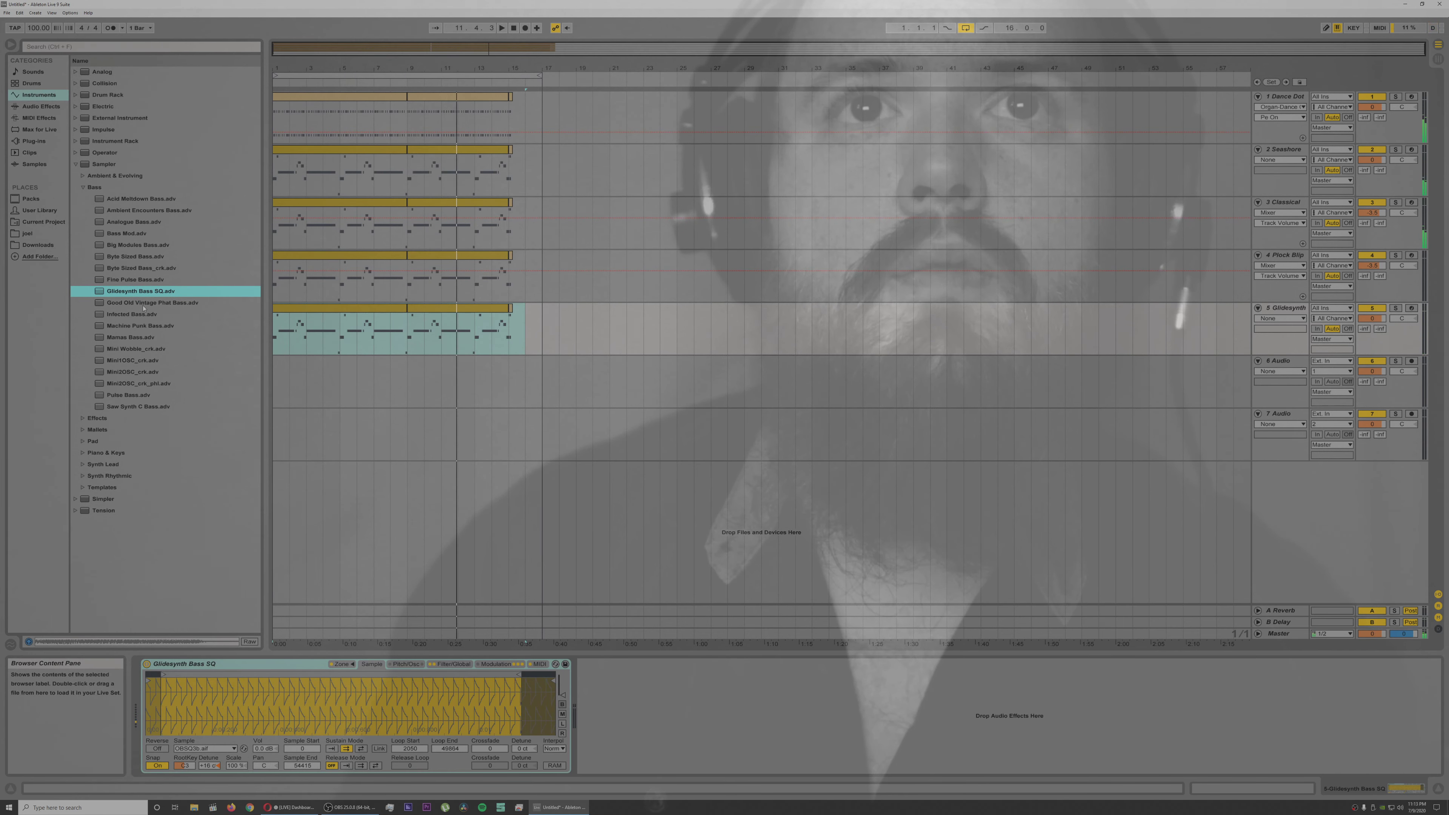
double_click(144, 304)
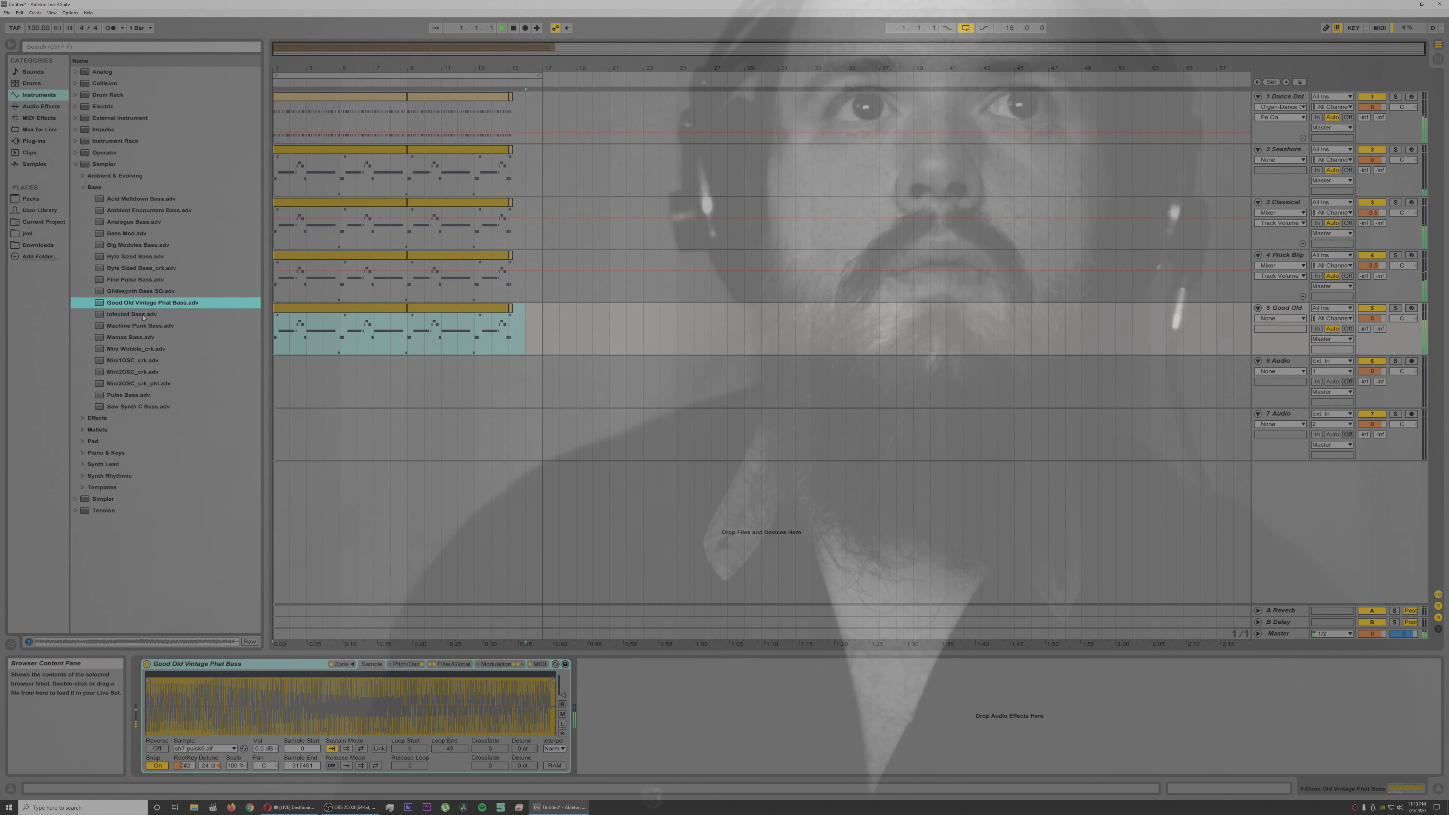
click(143, 316)
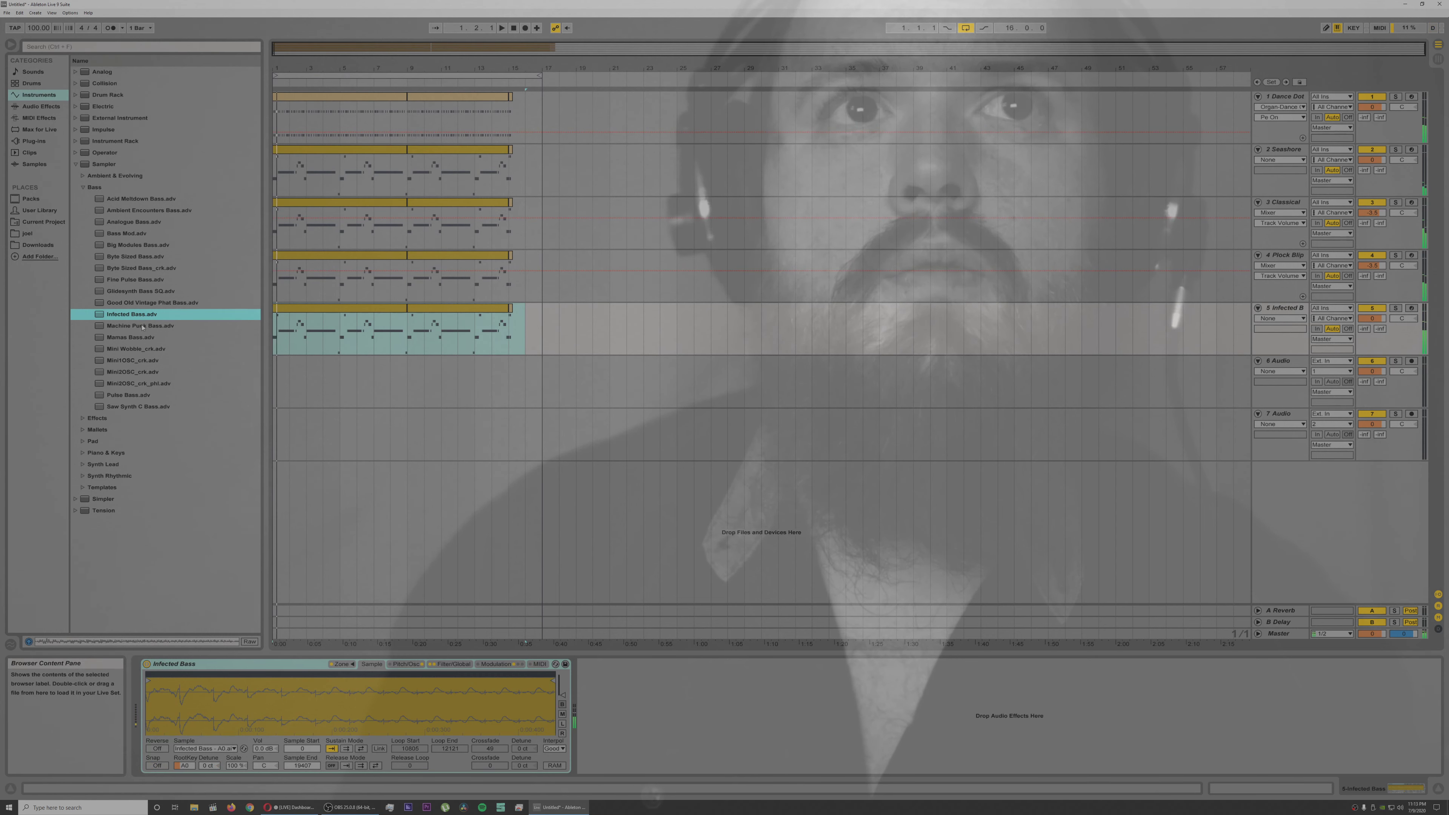
double_click(142, 326)
double_click(142, 339)
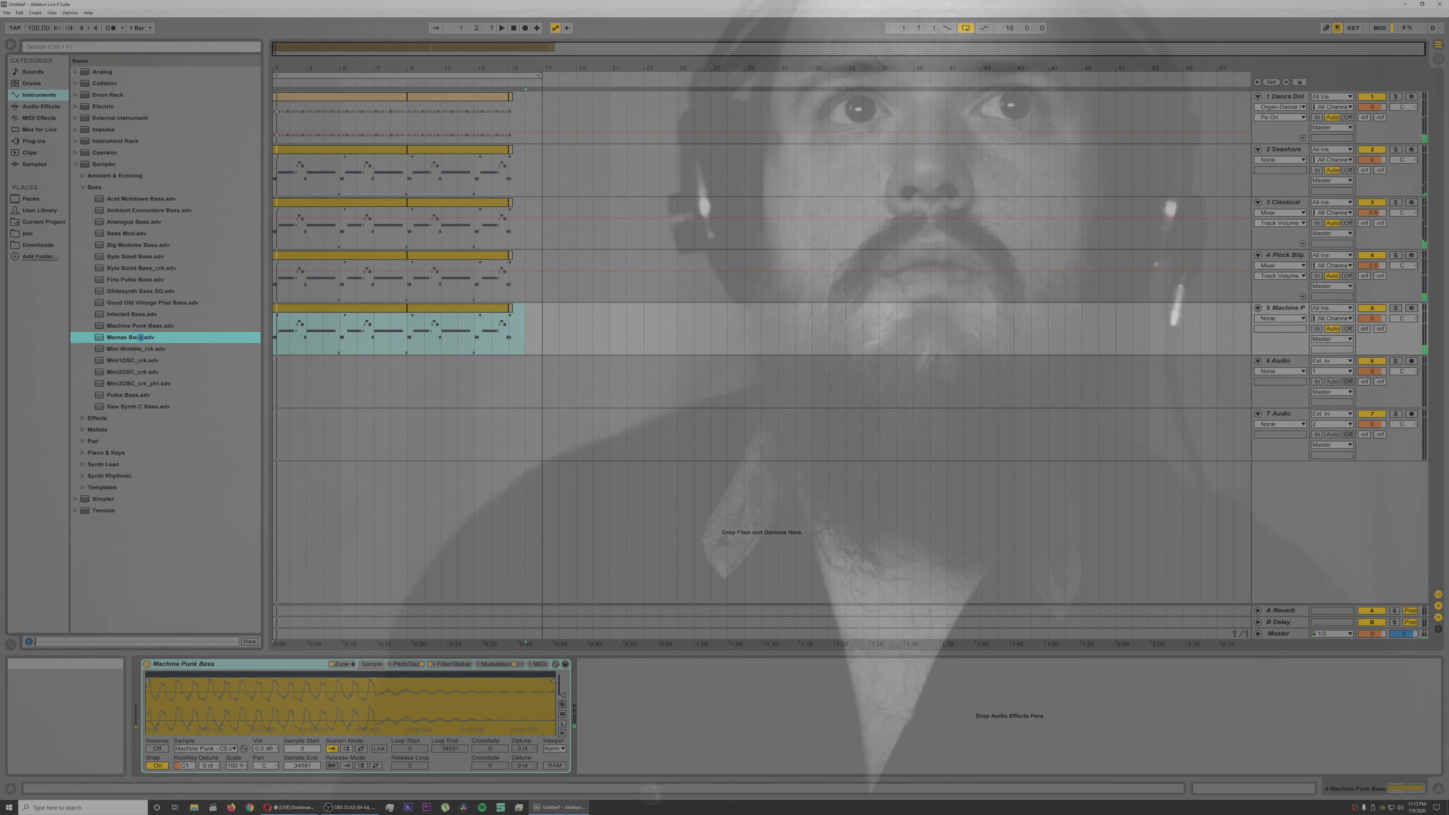
click(134, 397)
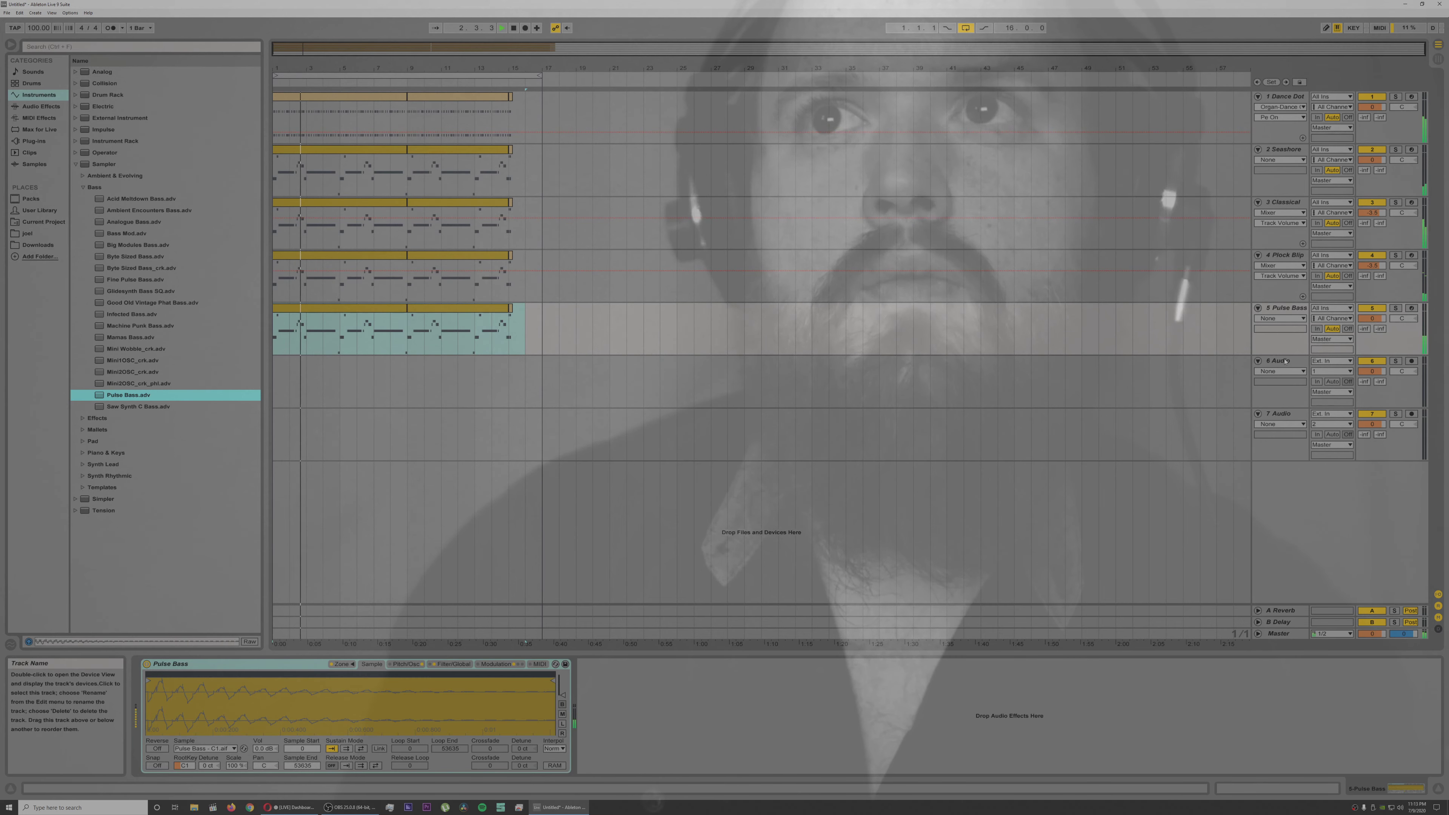
Step: Soften the Pulse Bass on track 5 by lengthening its oscillator envelope's attack and lowering its filter envelope peak and cutoff frequency
click(1280, 310)
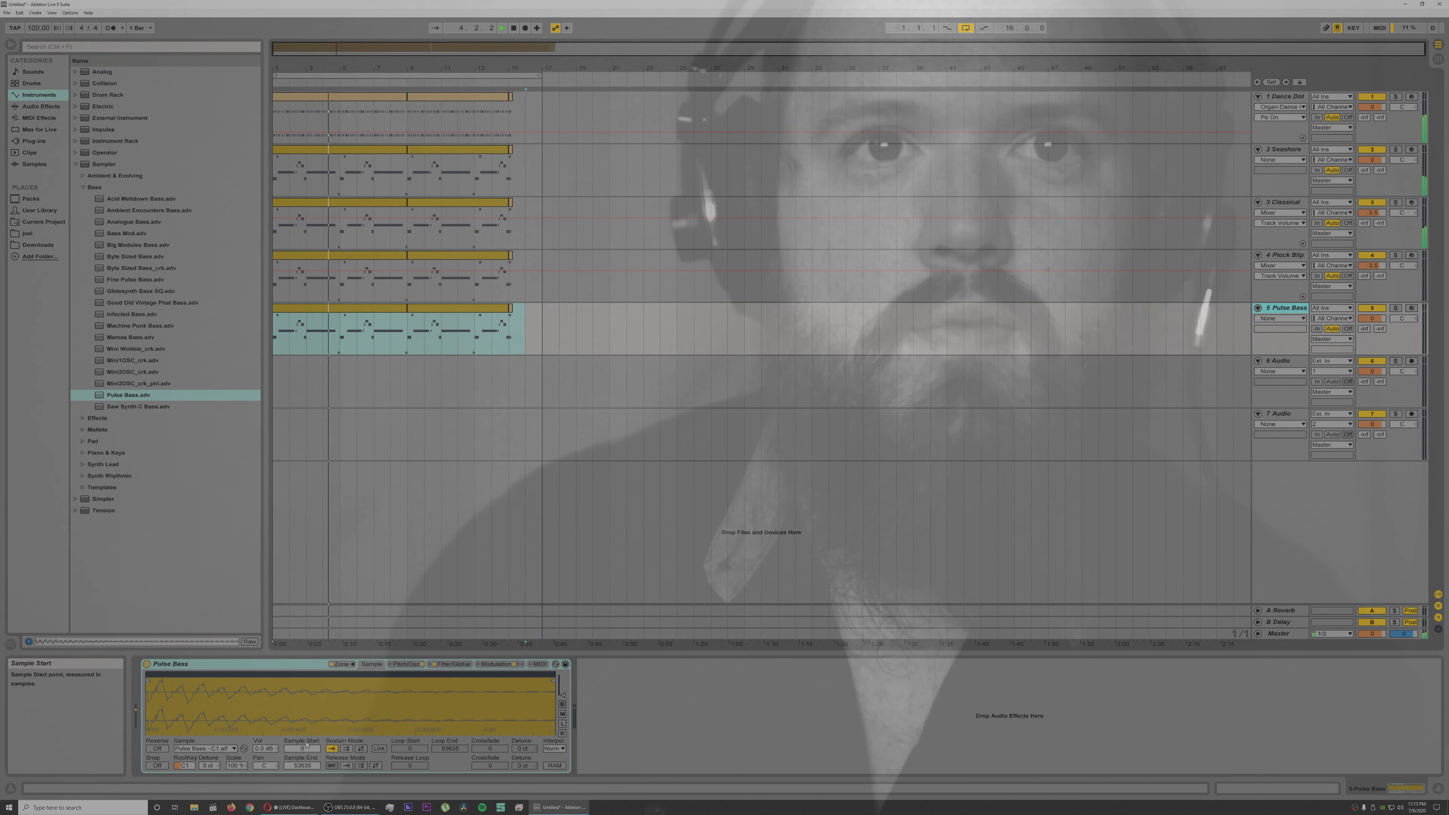
click(413, 665)
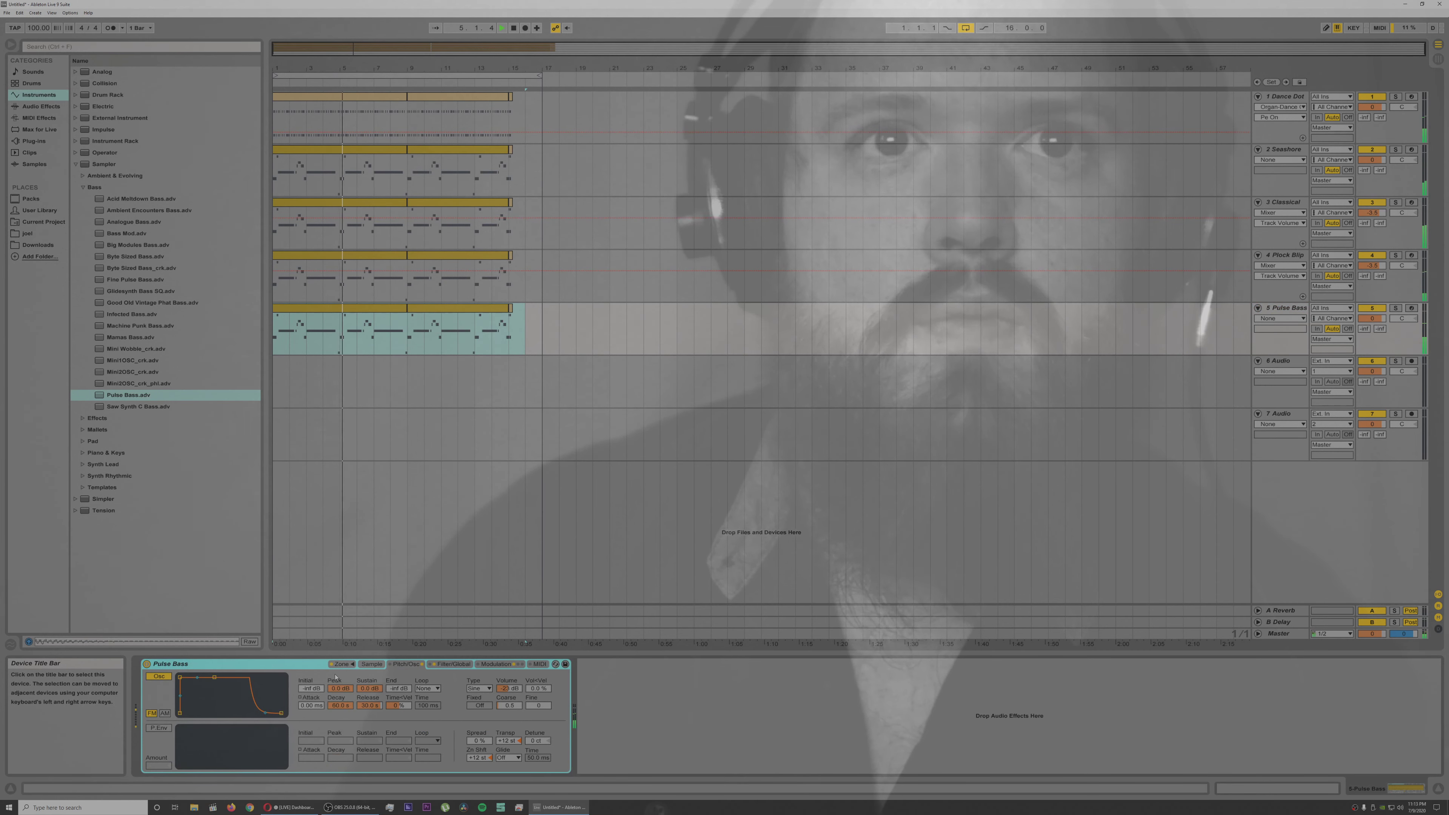
click(181, 677)
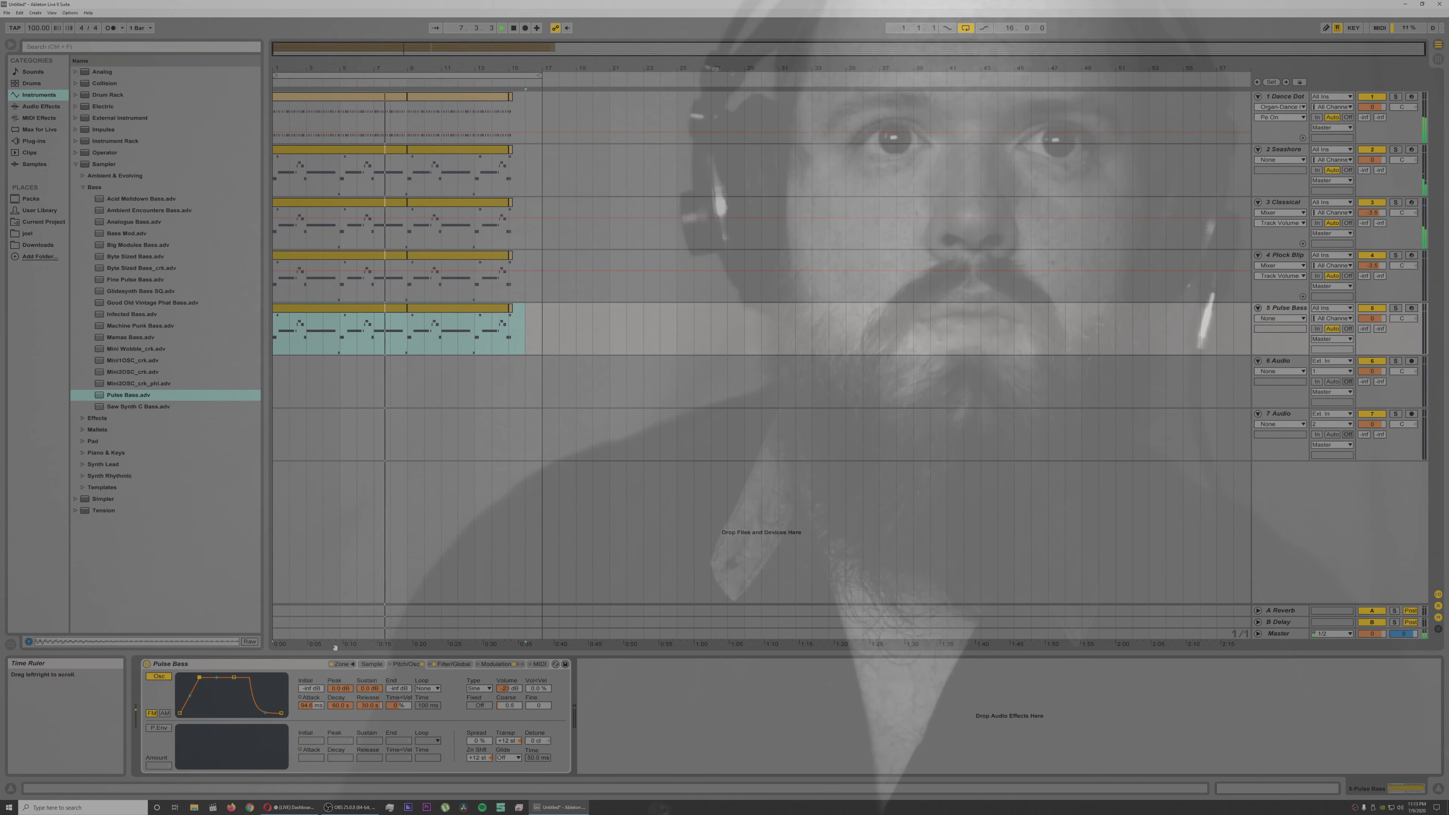
click(446, 665)
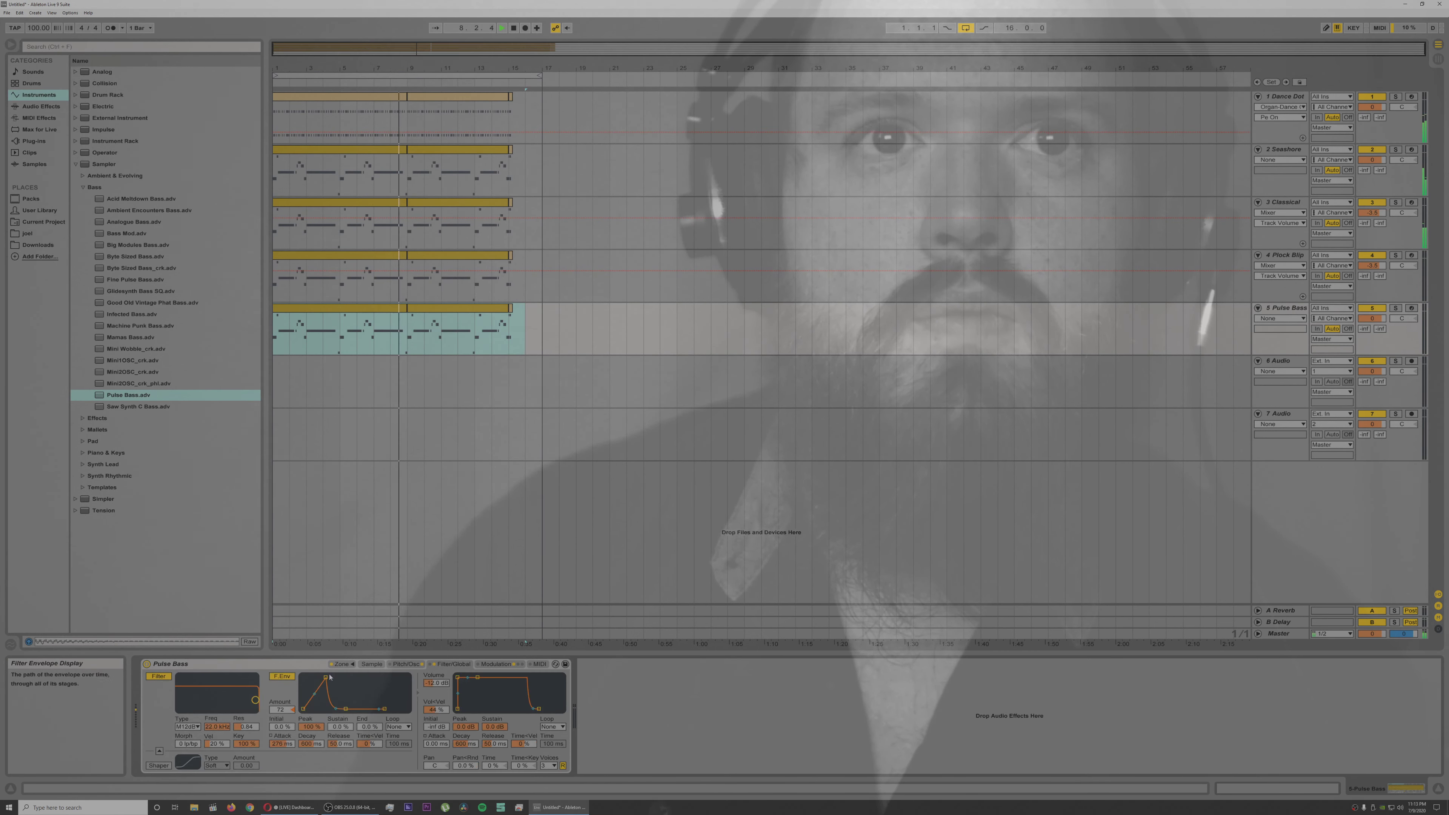
drag(326, 679, 325, 683)
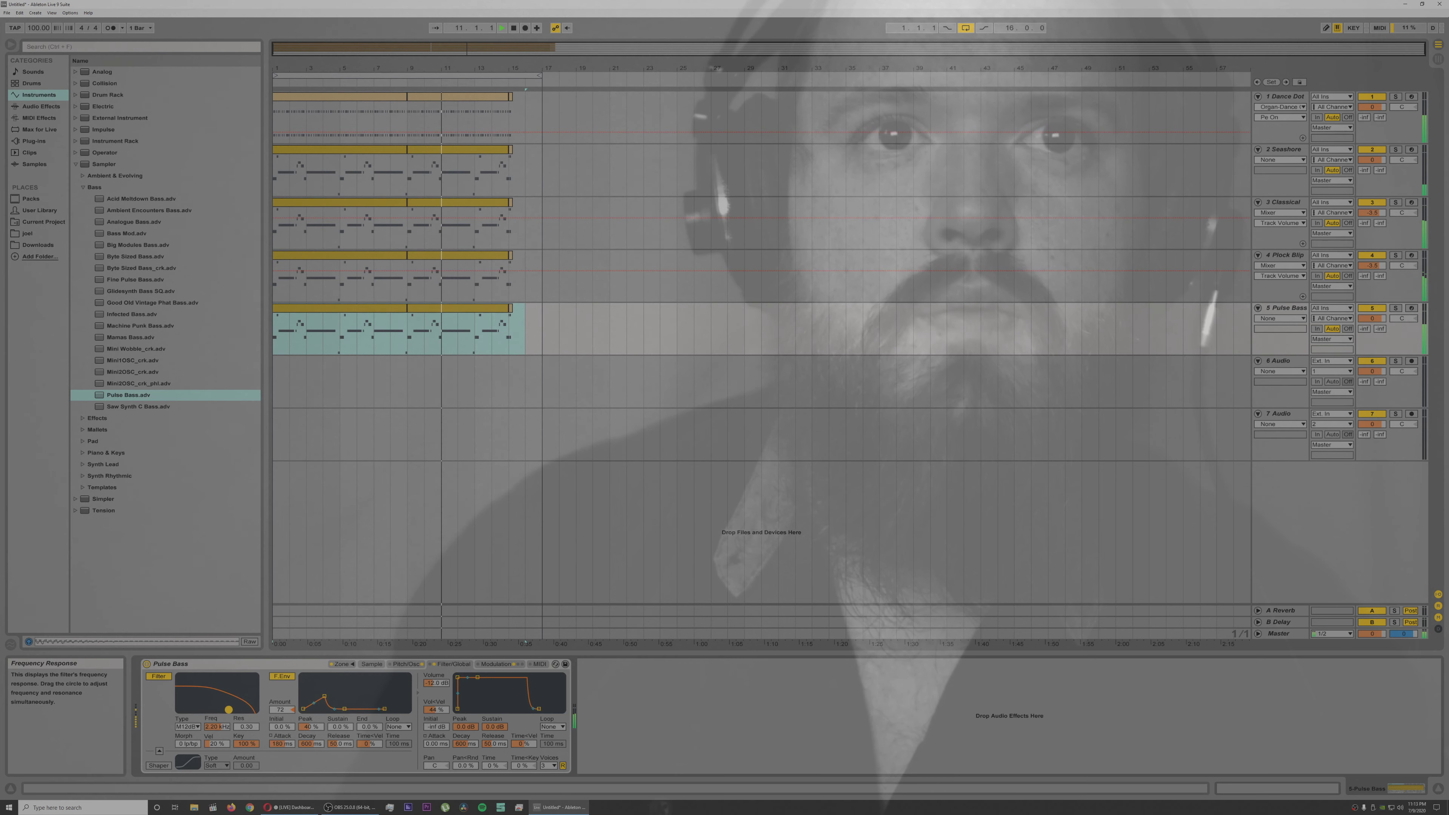
drag(228, 710, 227, 710)
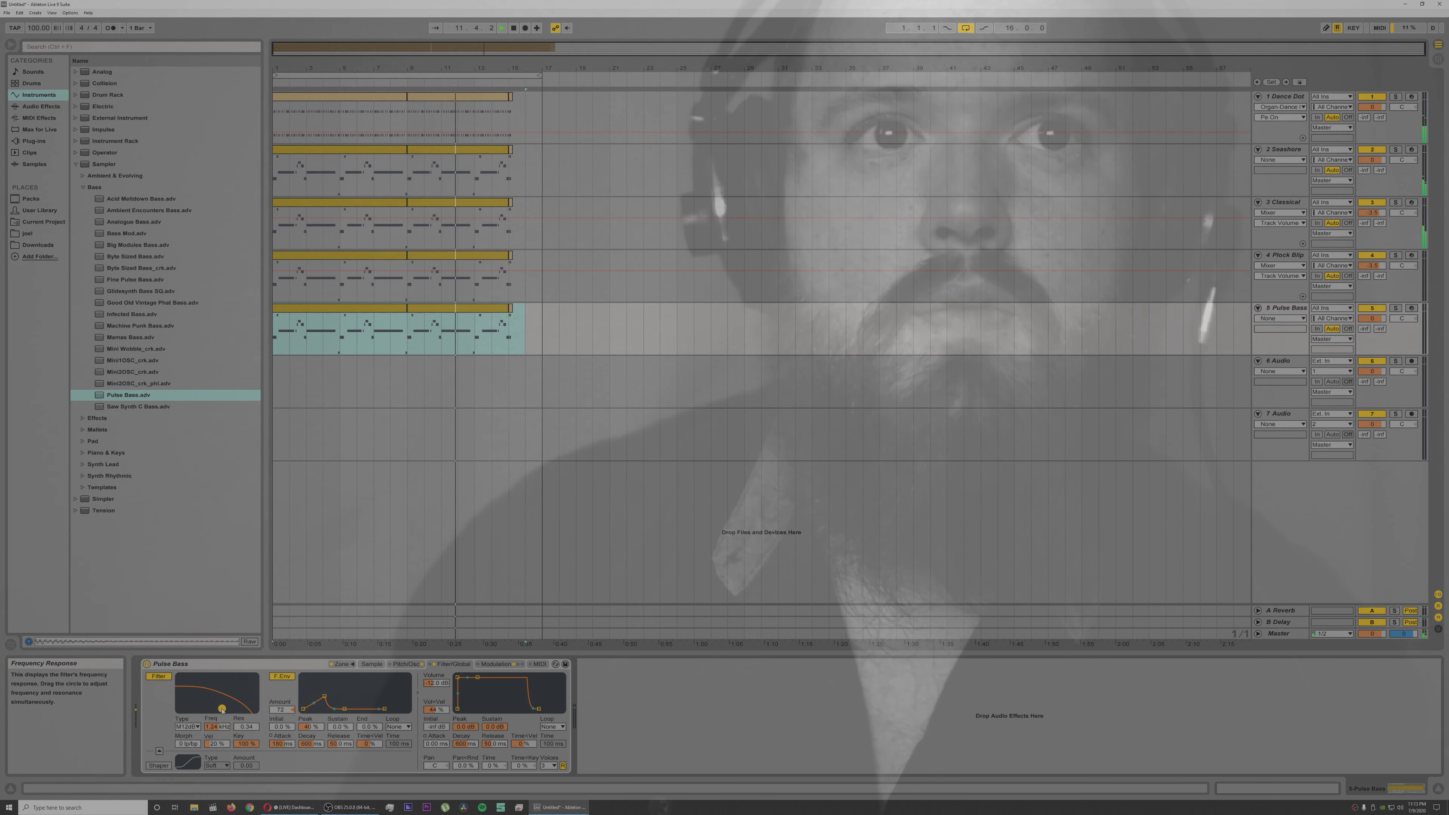
Step: Try raising the notes of the Pulse Bass ending clip at bar 15 by one octave and play the ending back
click(513, 374)
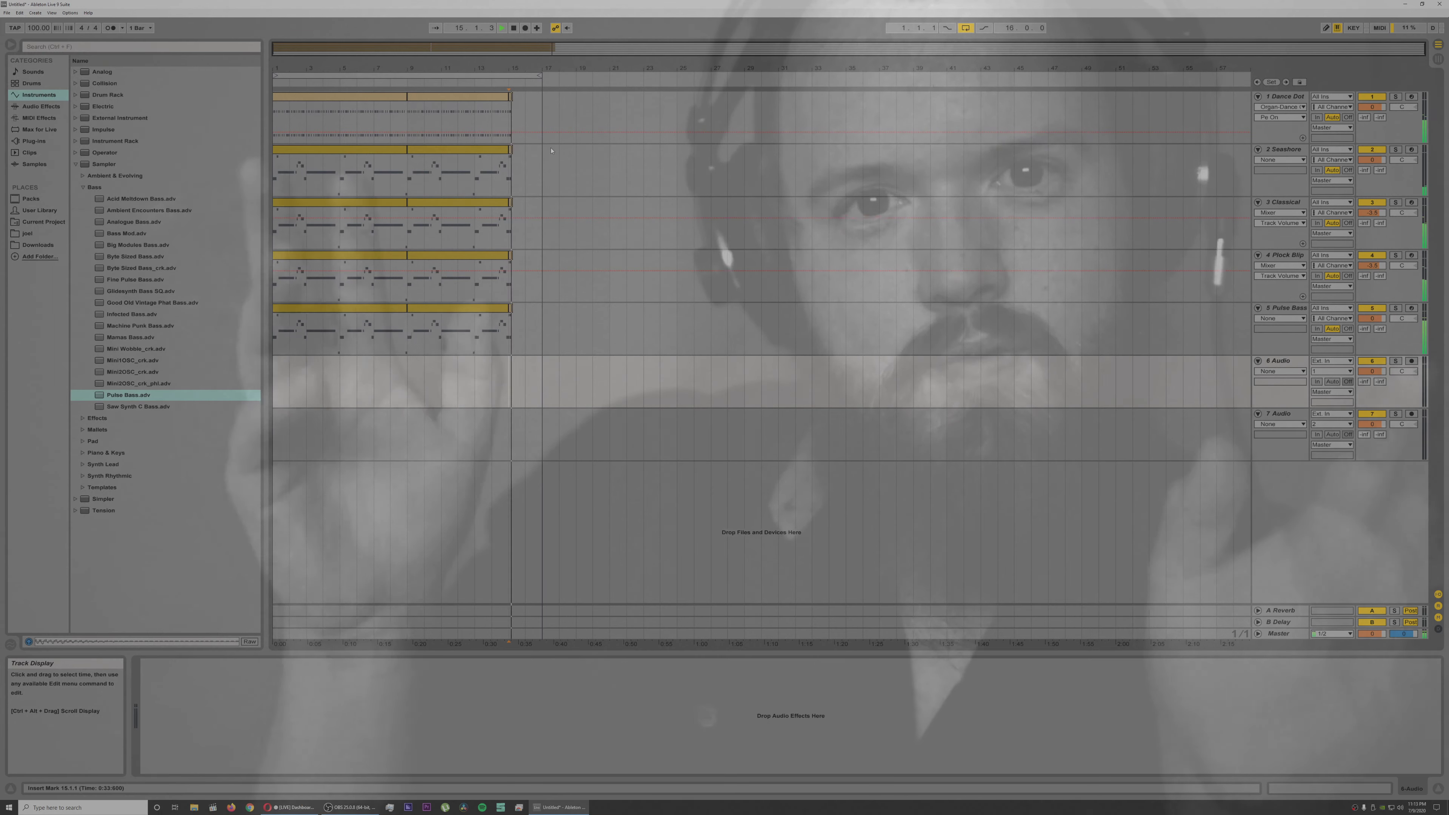
key(space)
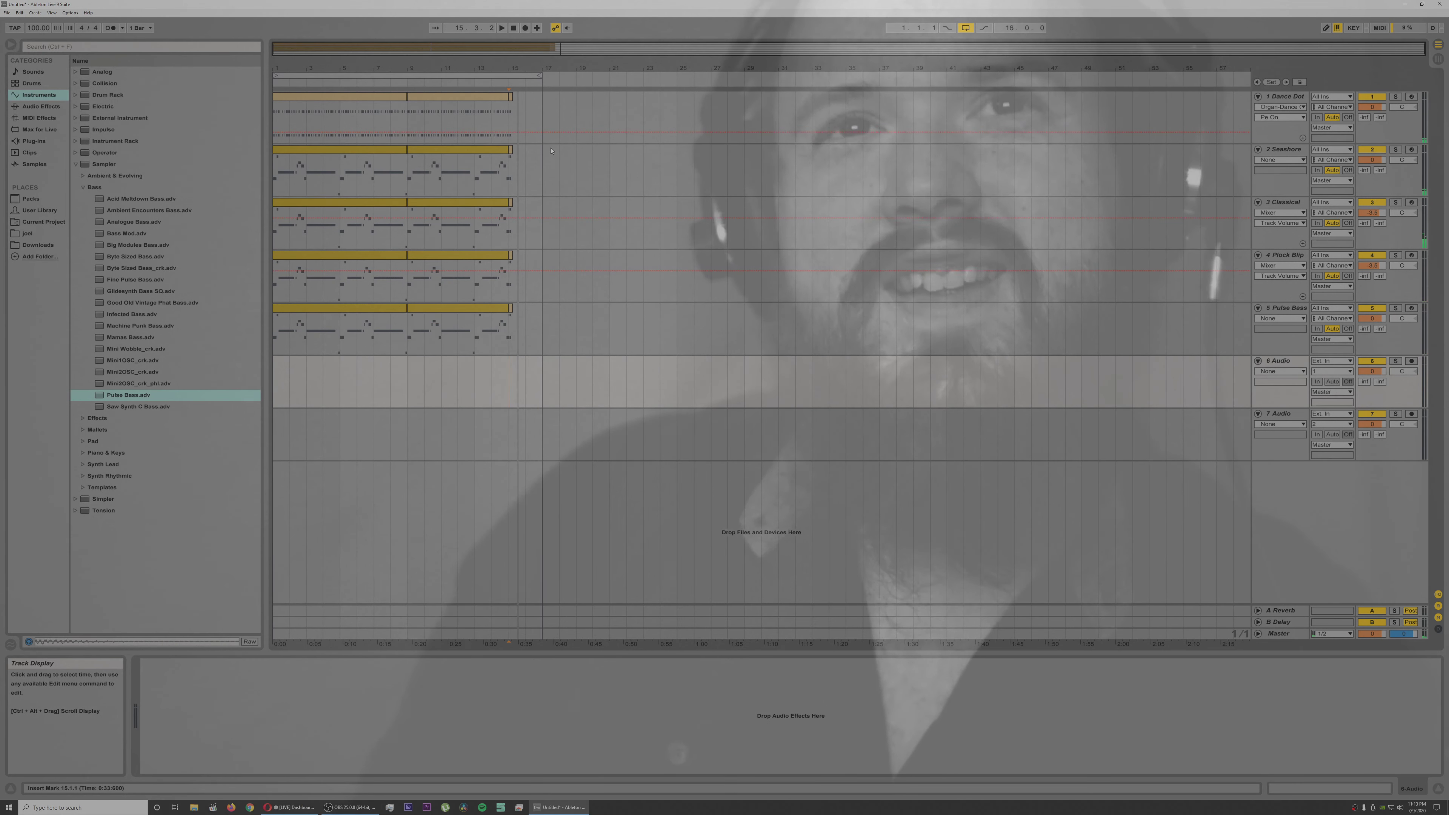
double_click(511, 310)
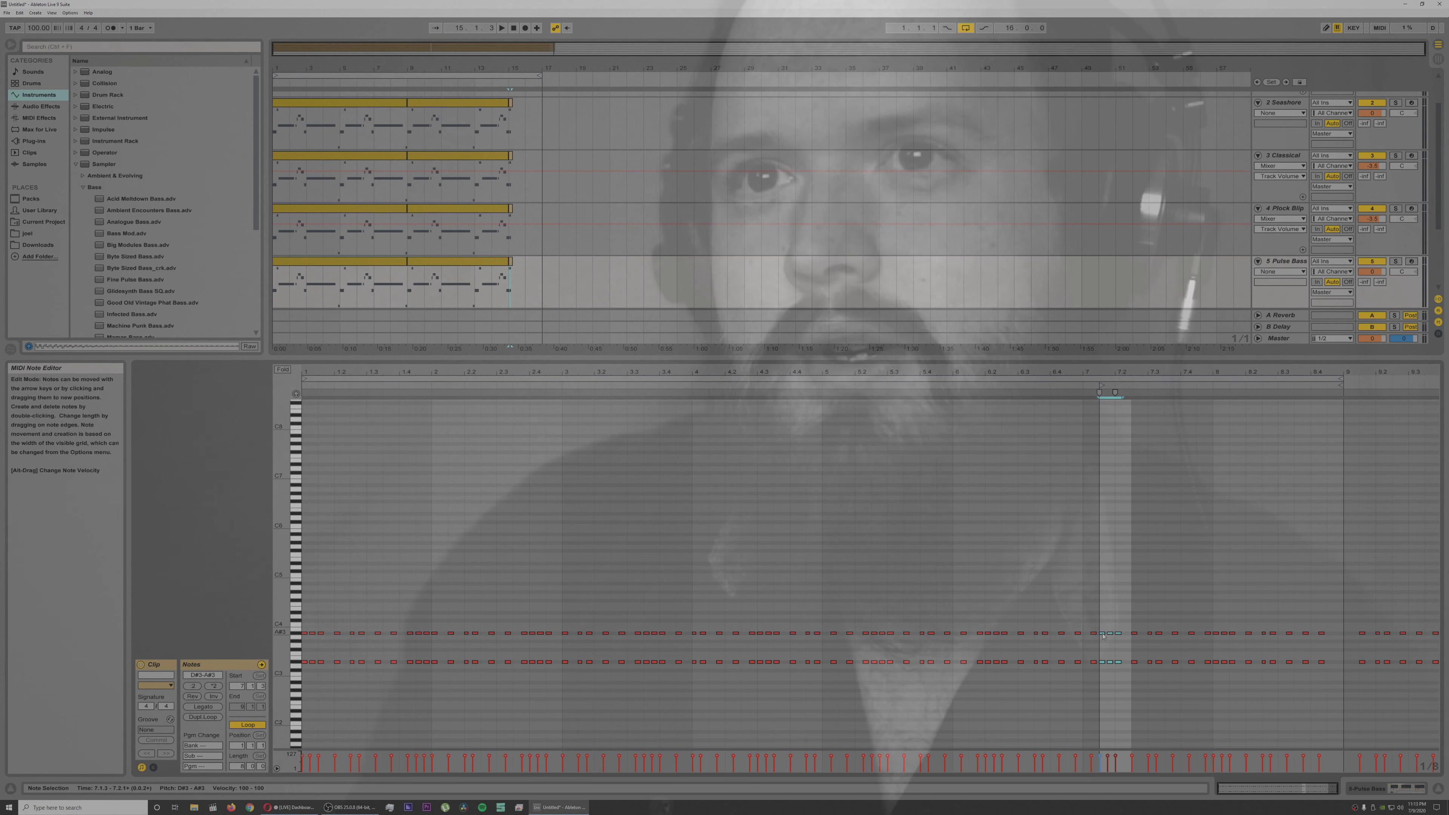
key(Up)
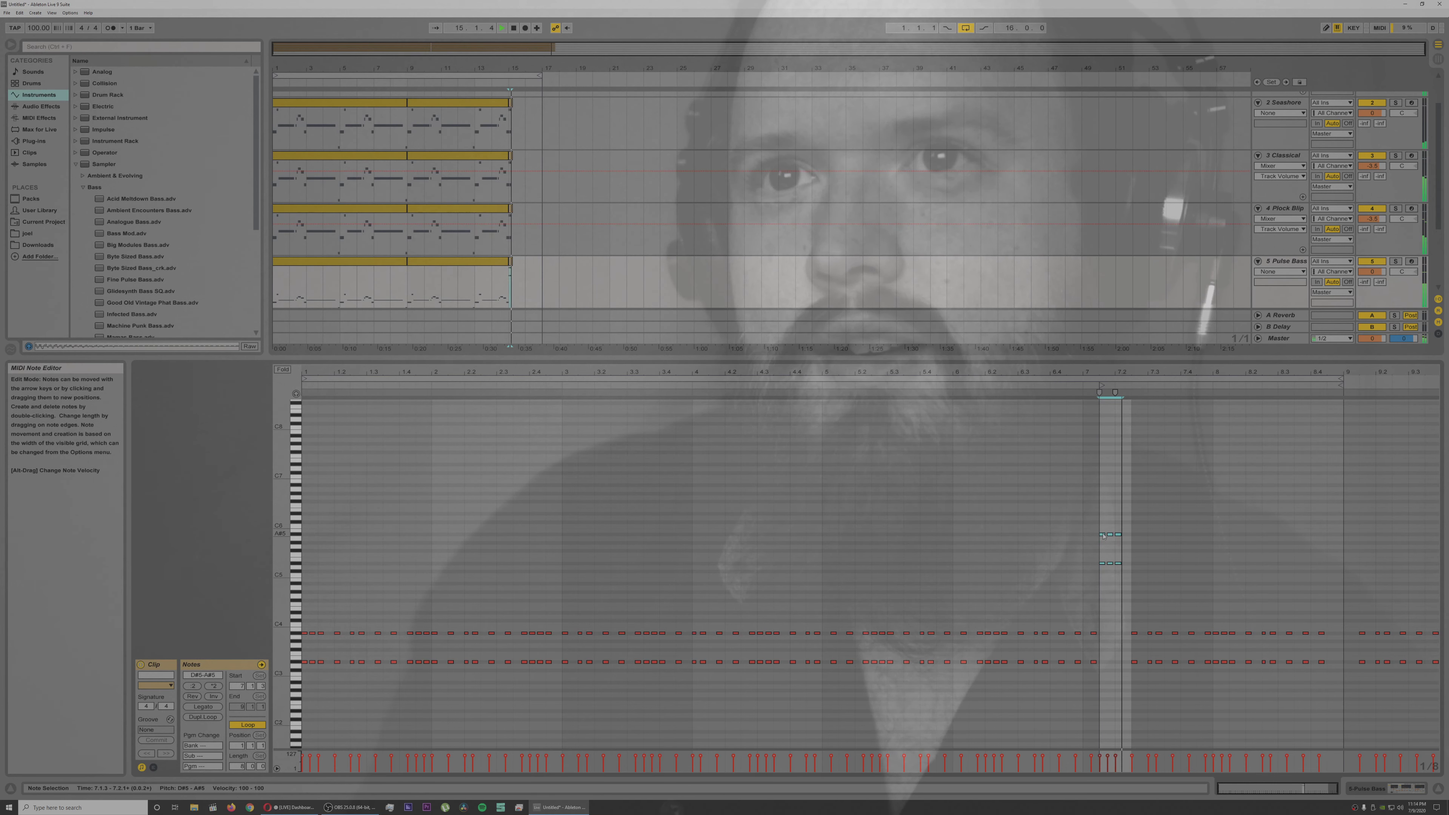
drag(1103, 535, 1103, 578)
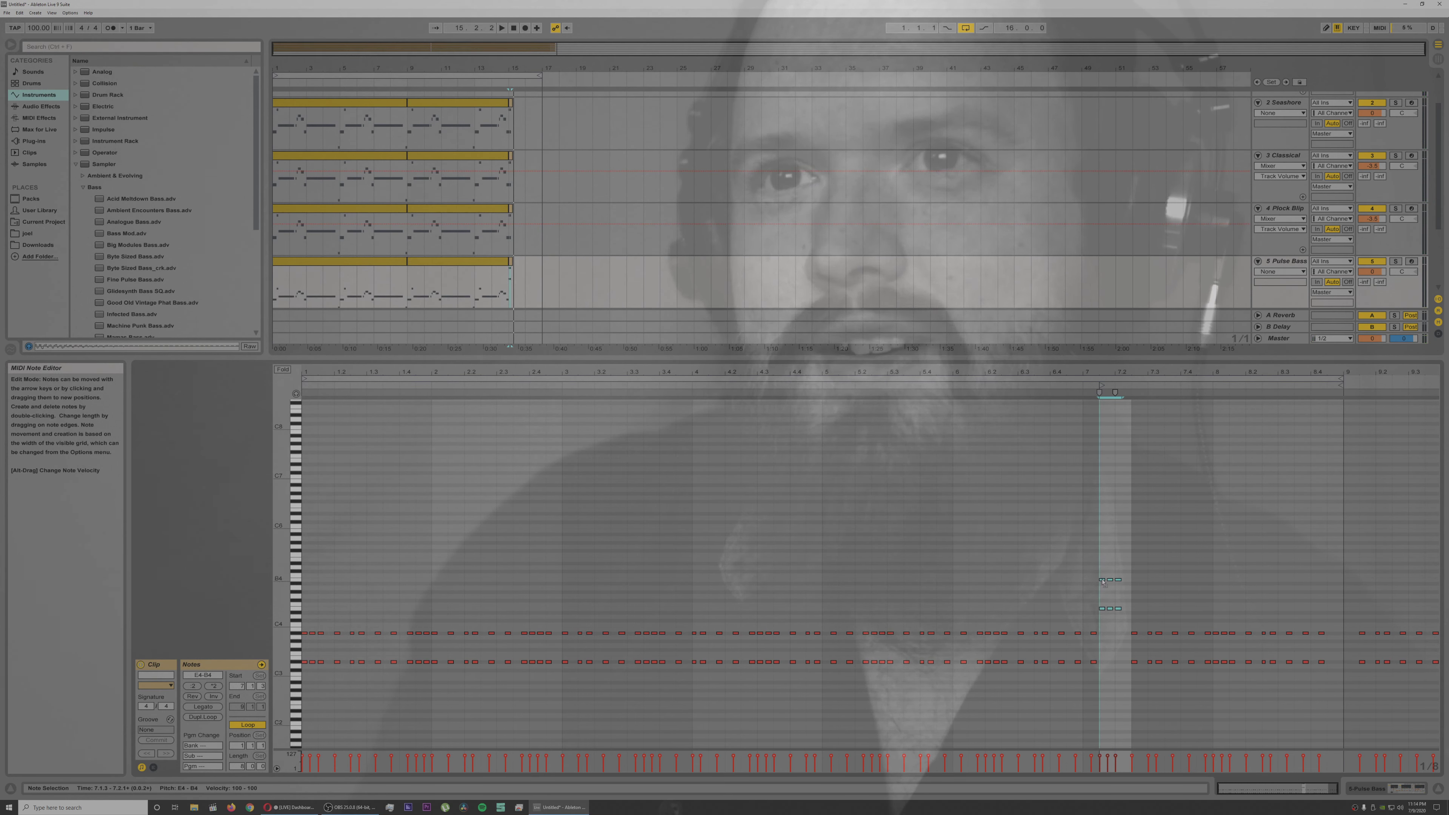
key(space)
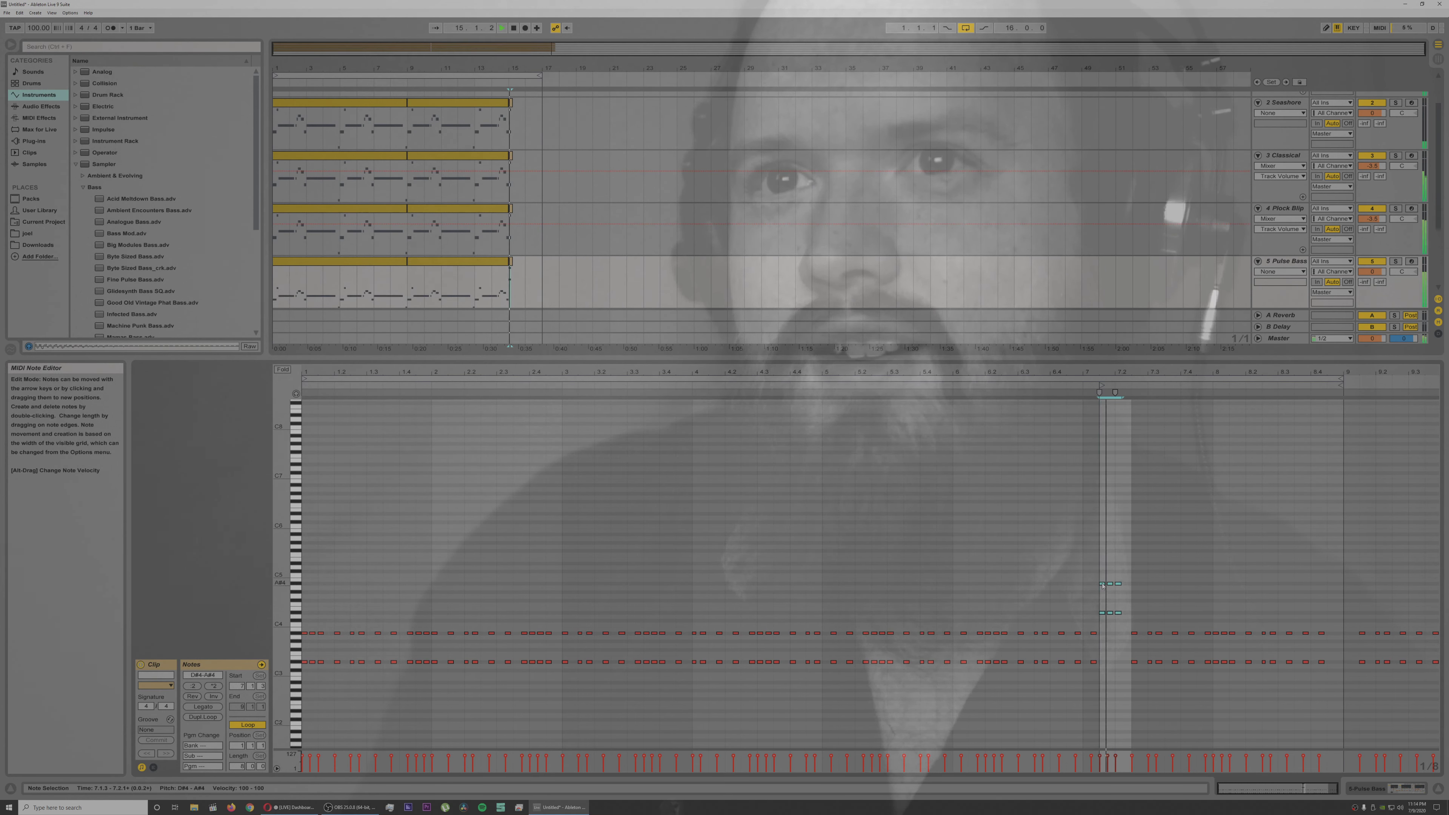
drag(1131, 564, 1100, 623)
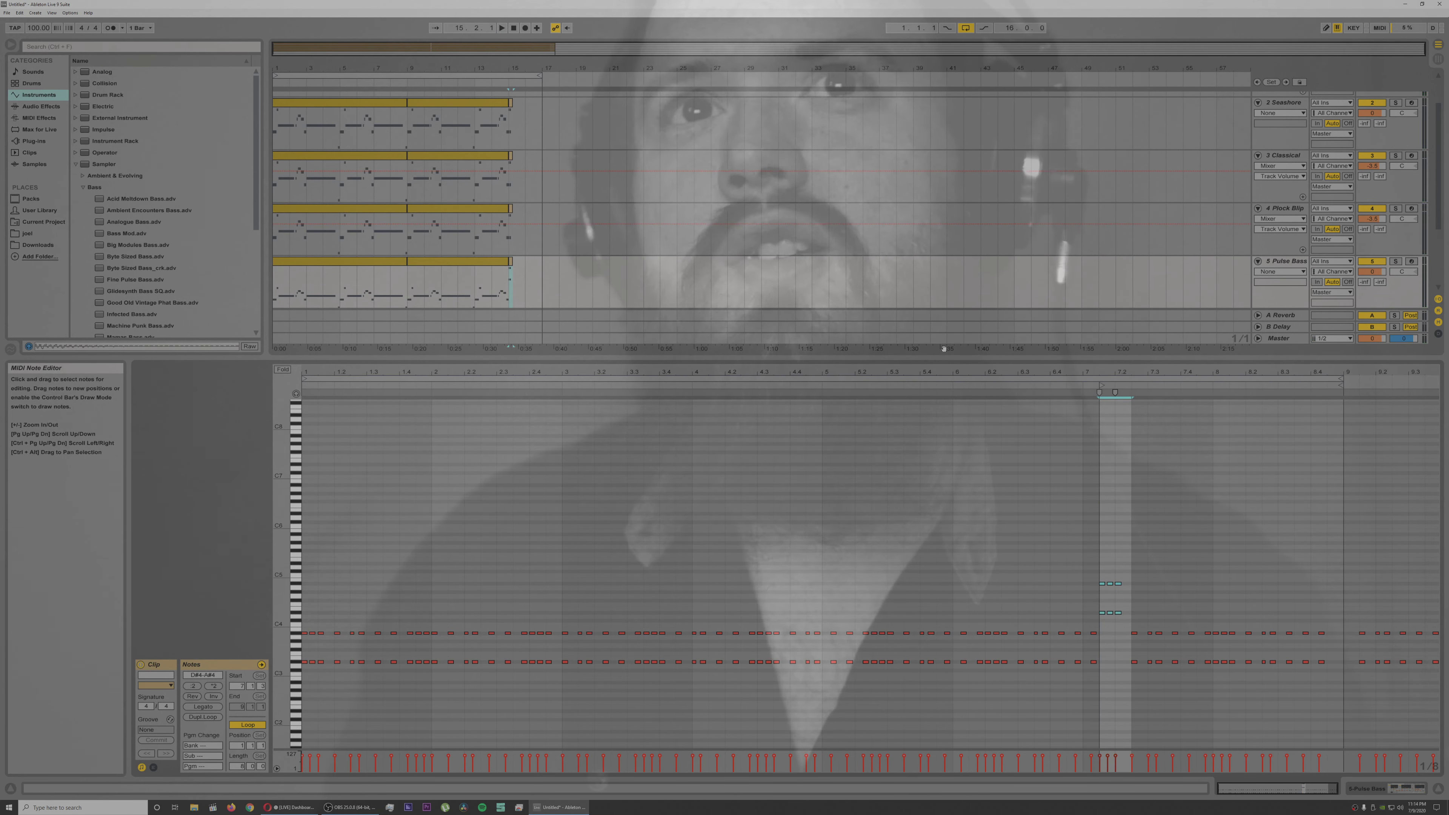
Step: Delete the one-beat ending clip at bar 15 on the Pulse Bass track and fold tracks 2 to 5
click(511, 264)
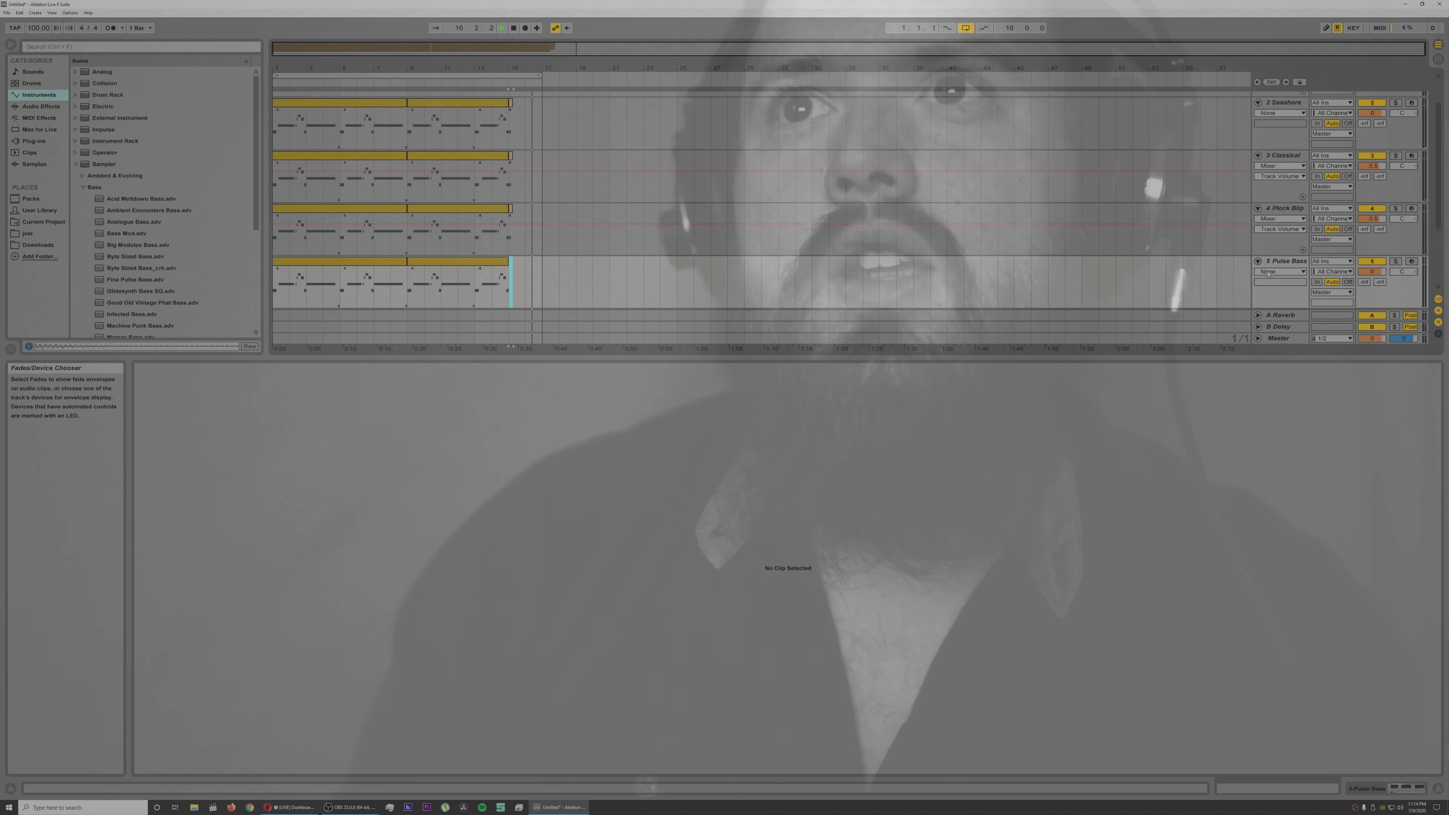
click(1258, 262)
click(1258, 208)
click(1258, 155)
click(1258, 104)
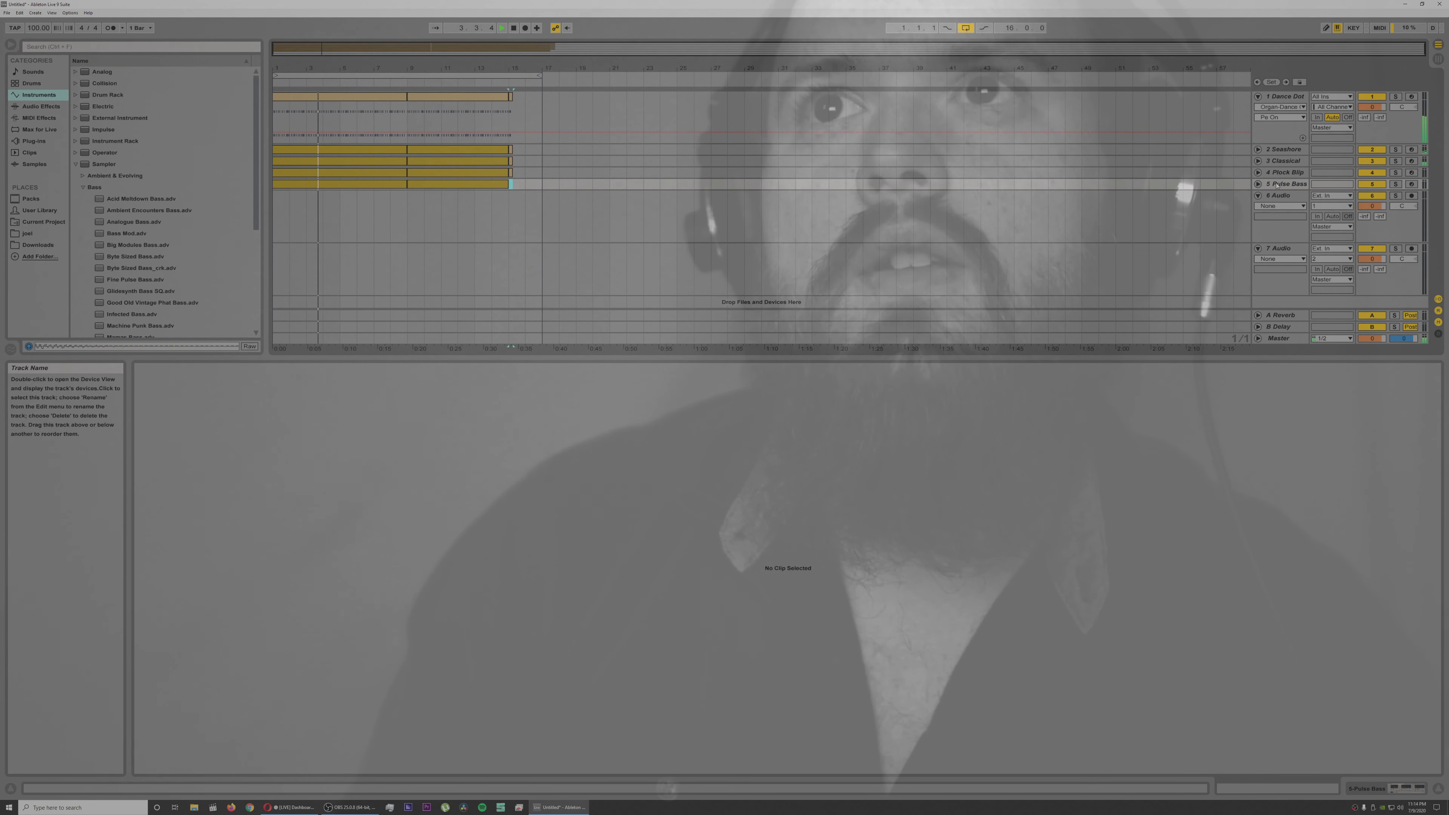
Step: Duplicate the Pulse Bass track and load Tension's Pad2 Random Rhythm preset on the copy
key(ctrl+d)
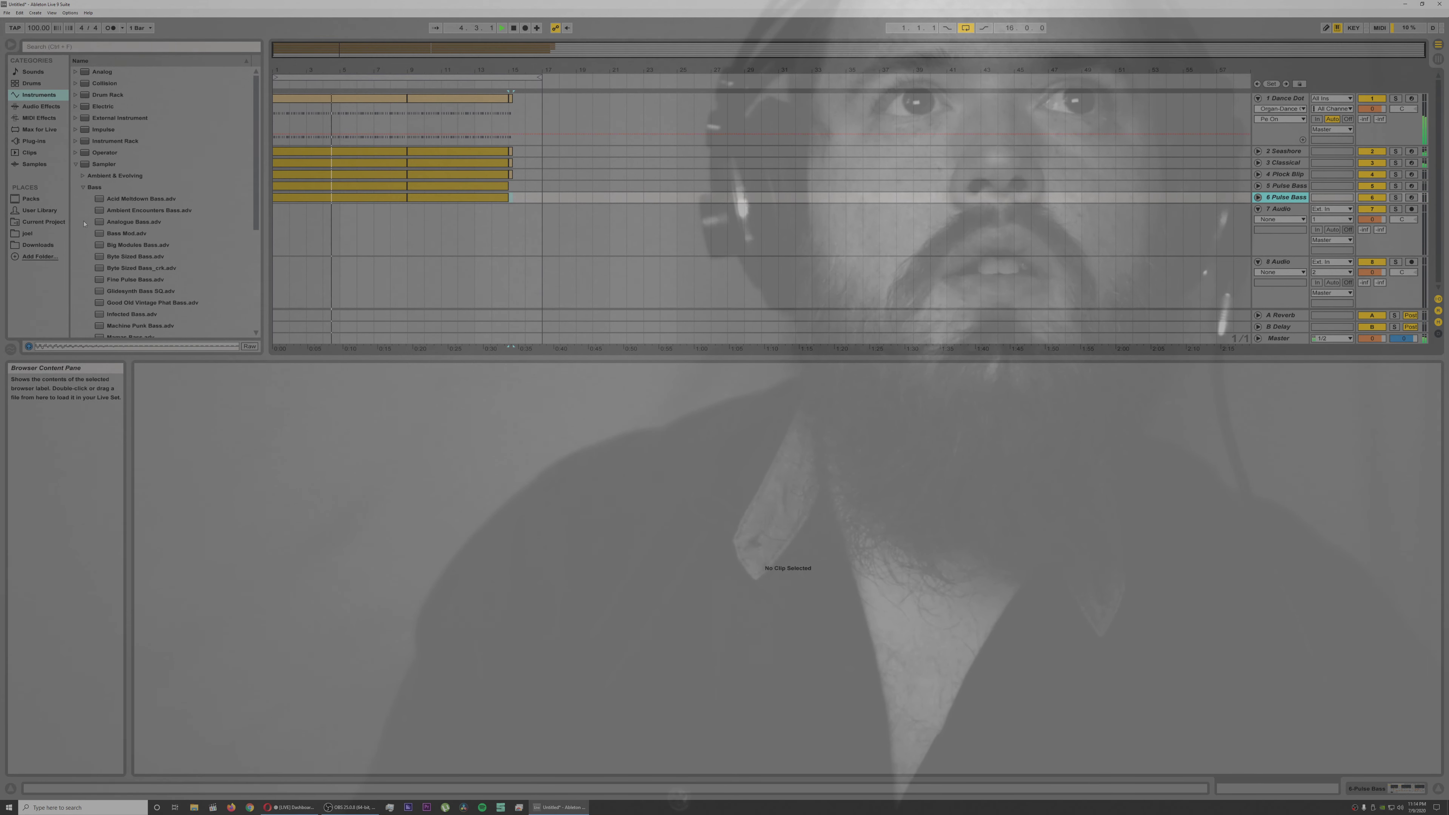
click(84, 187)
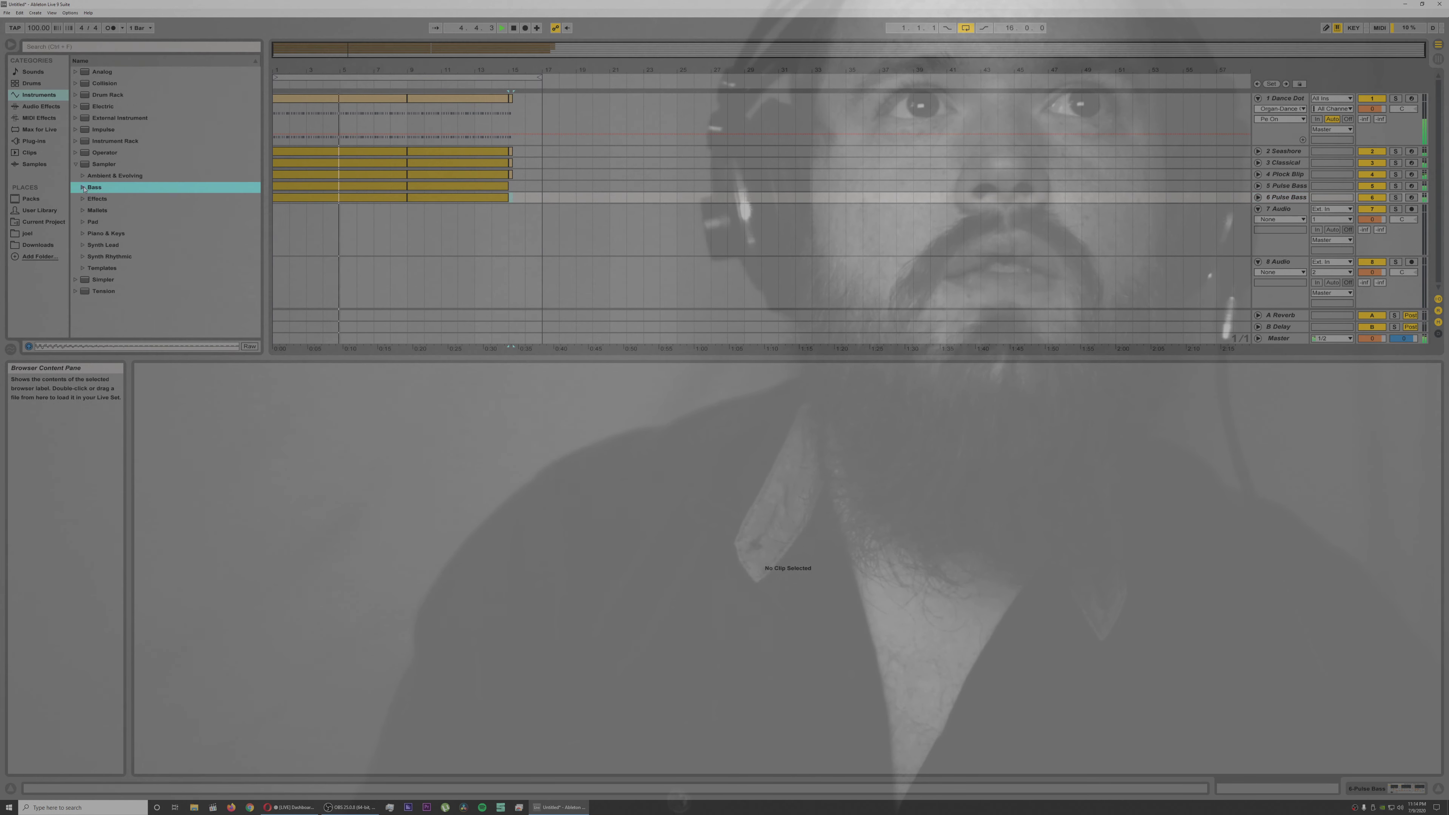
click(76, 280)
click(75, 279)
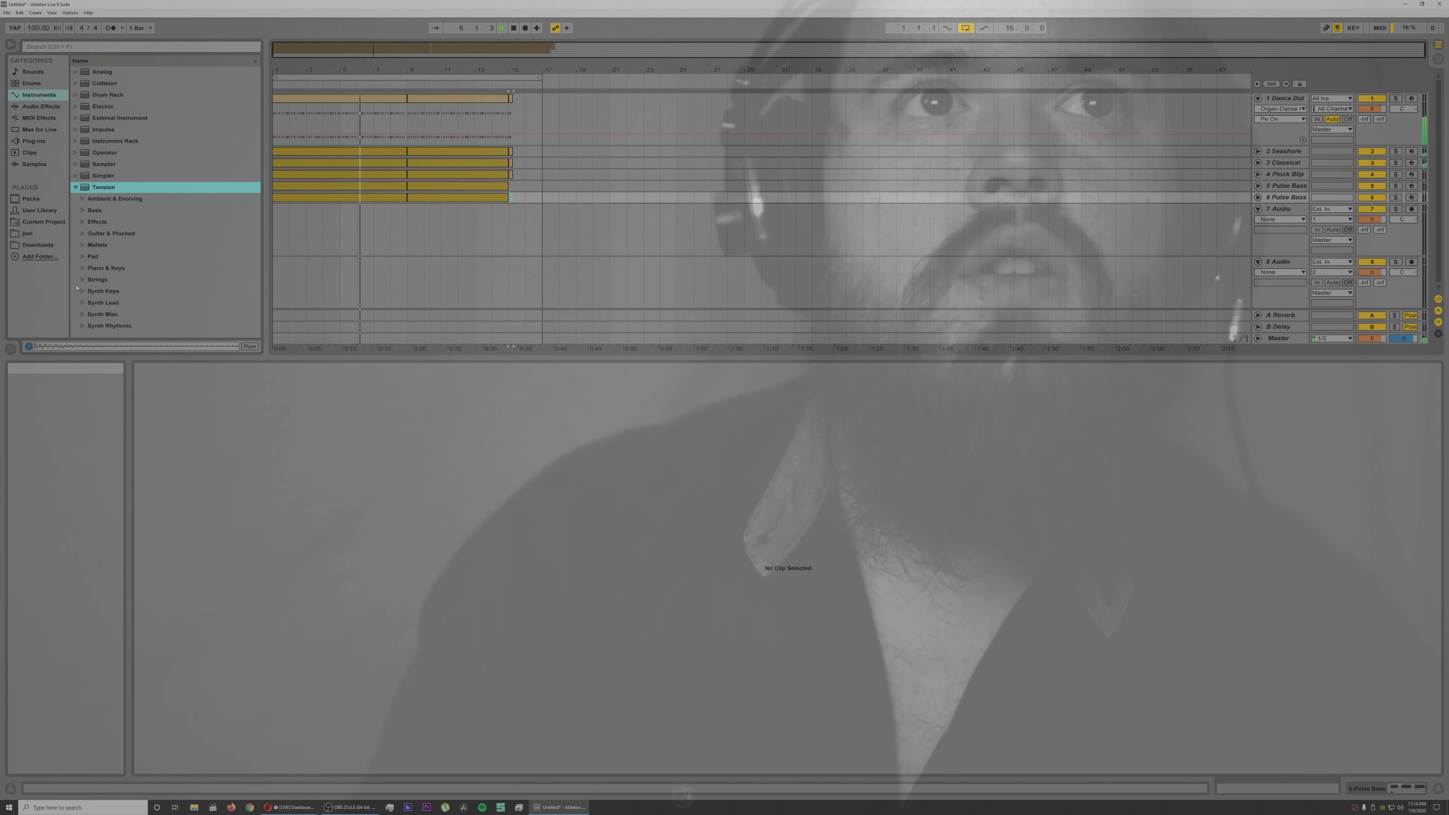
click(89, 256)
click(83, 257)
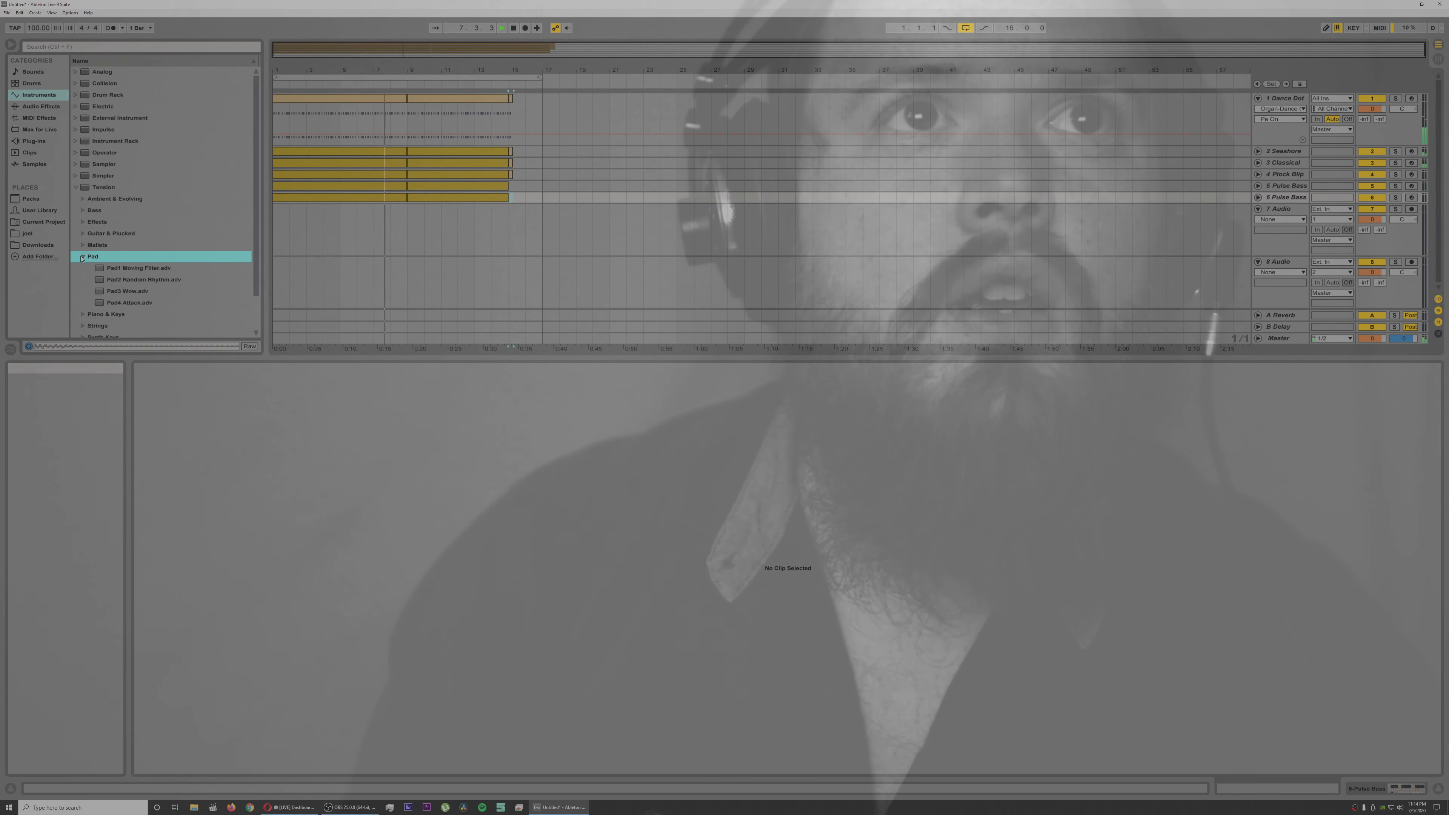
click(119, 279)
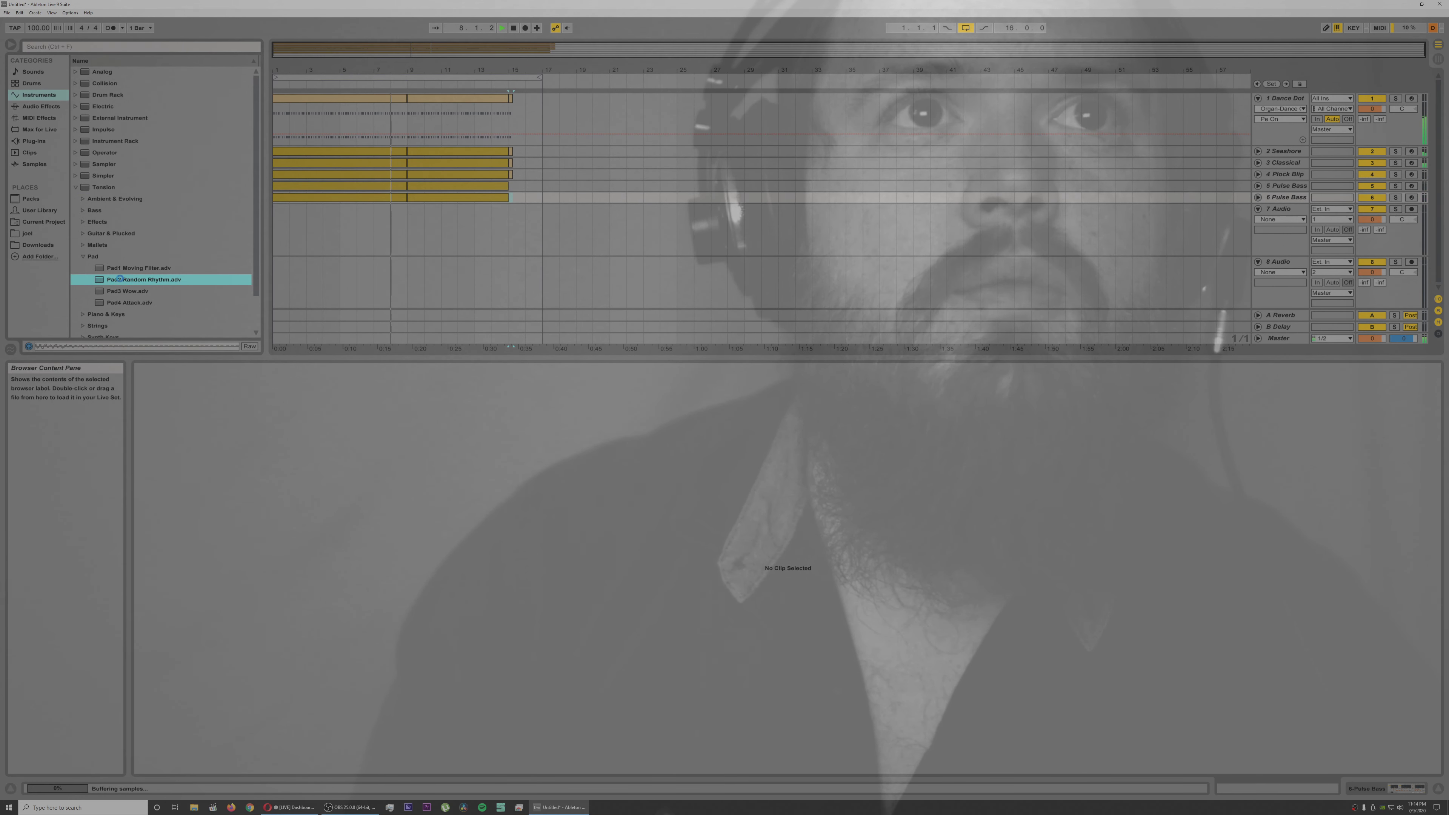
double_click(121, 280)
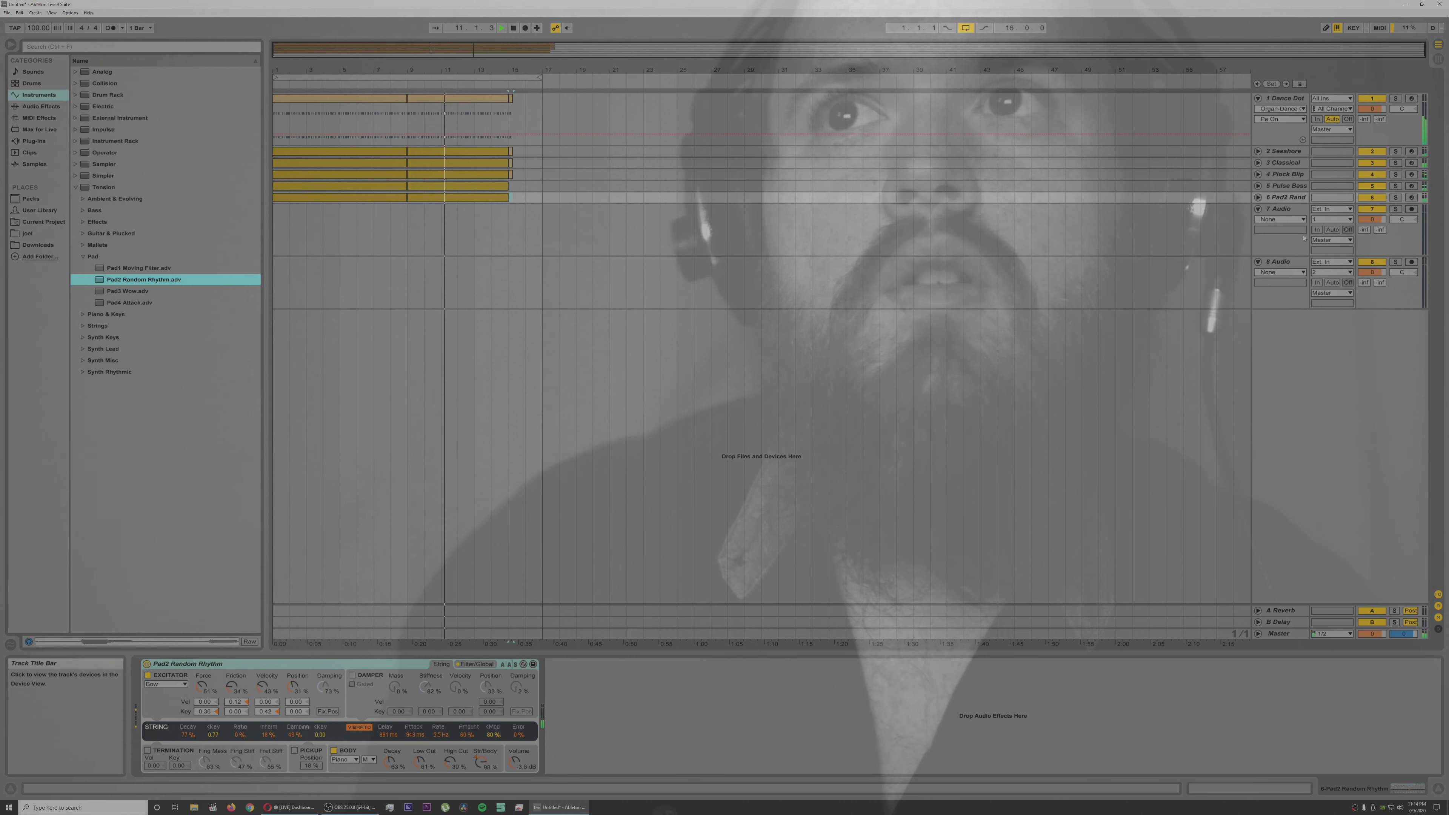
Step: Unfold track 6, audition Tension's Pad1 Moving Filter and Pad3 Wow there, and settle on Pad4 Attack, playing the arrangement back
click(1259, 198)
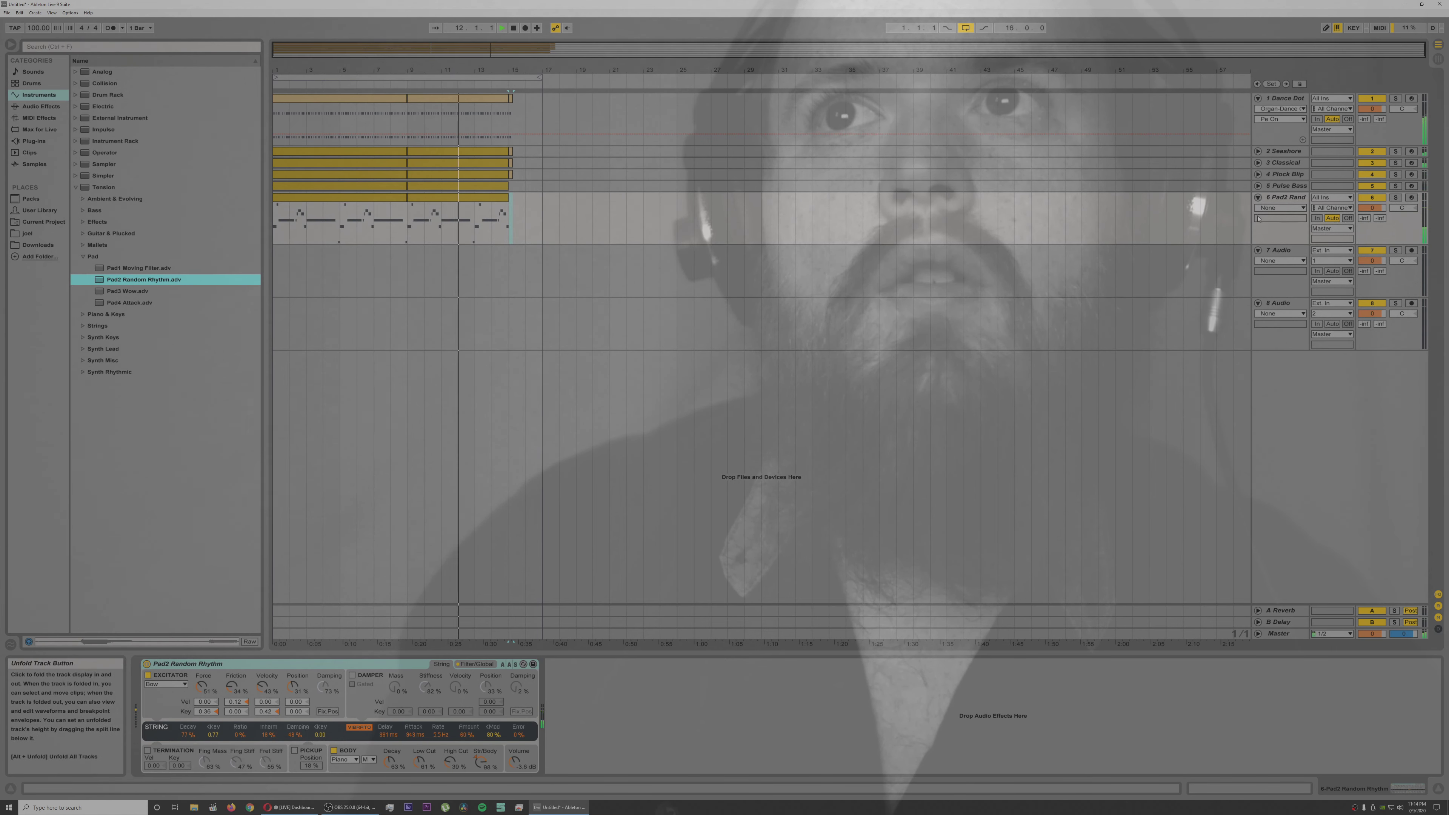
click(149, 268)
double_click(149, 268)
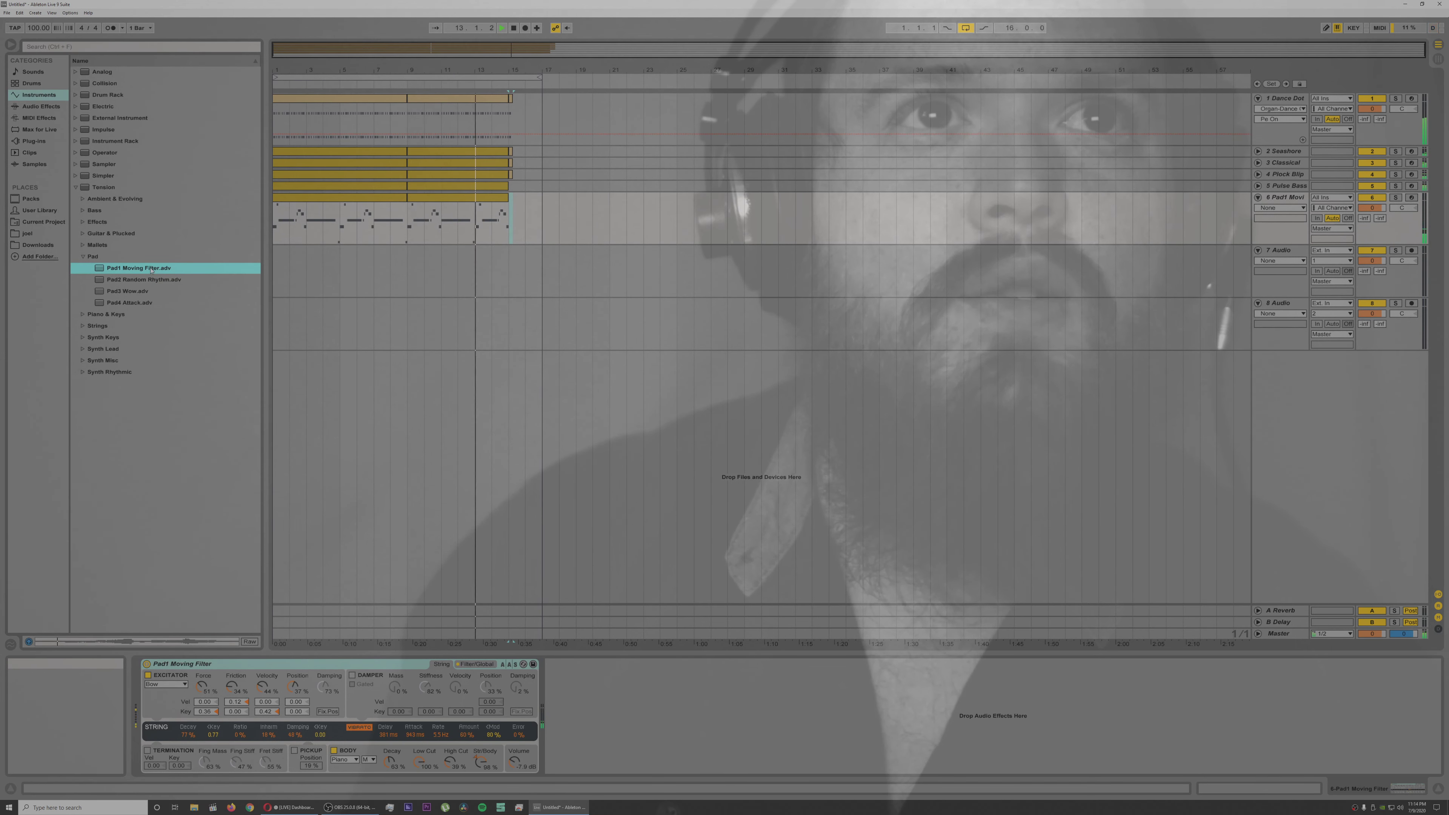
double_click(137, 291)
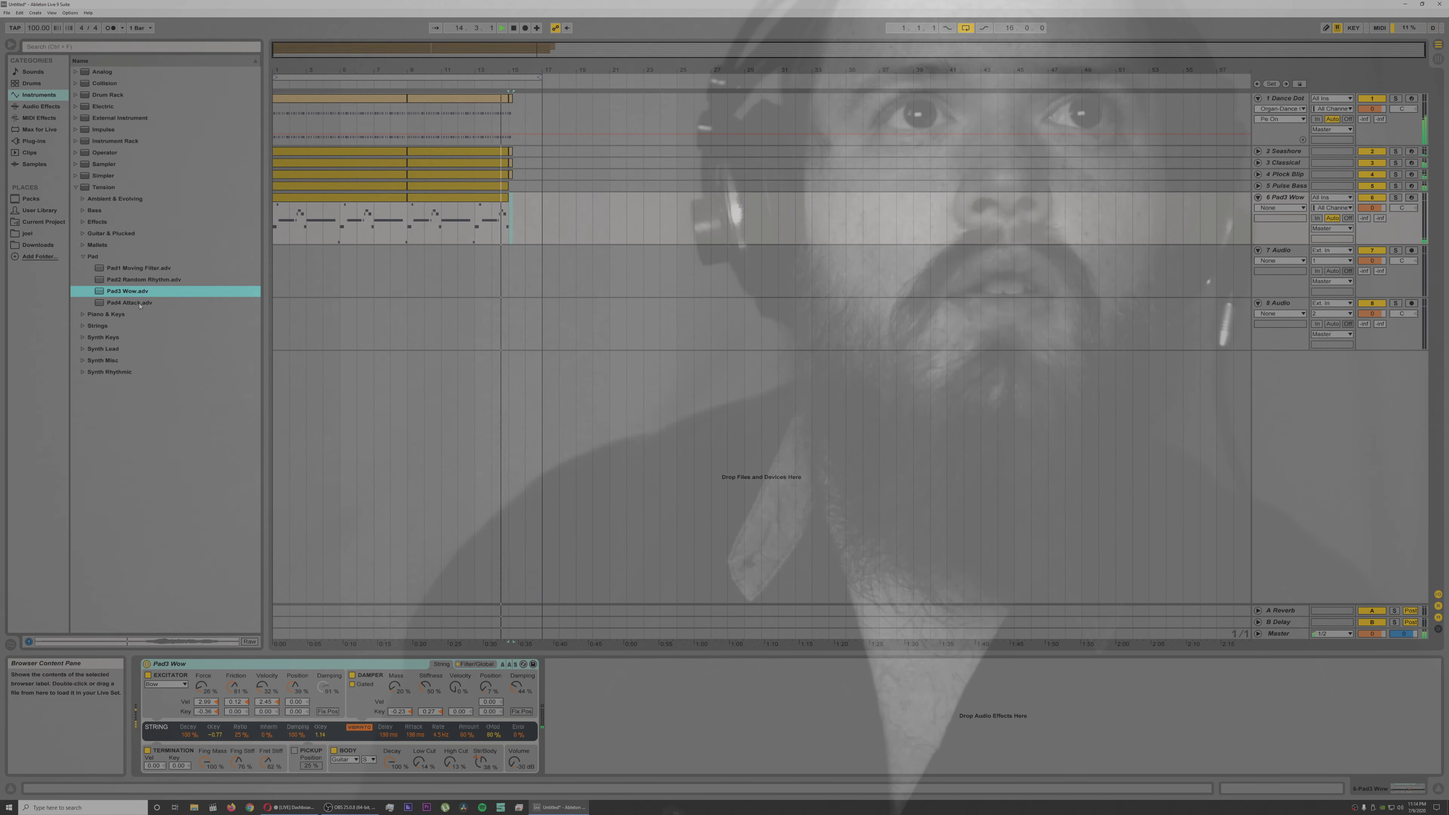
double_click(140, 303)
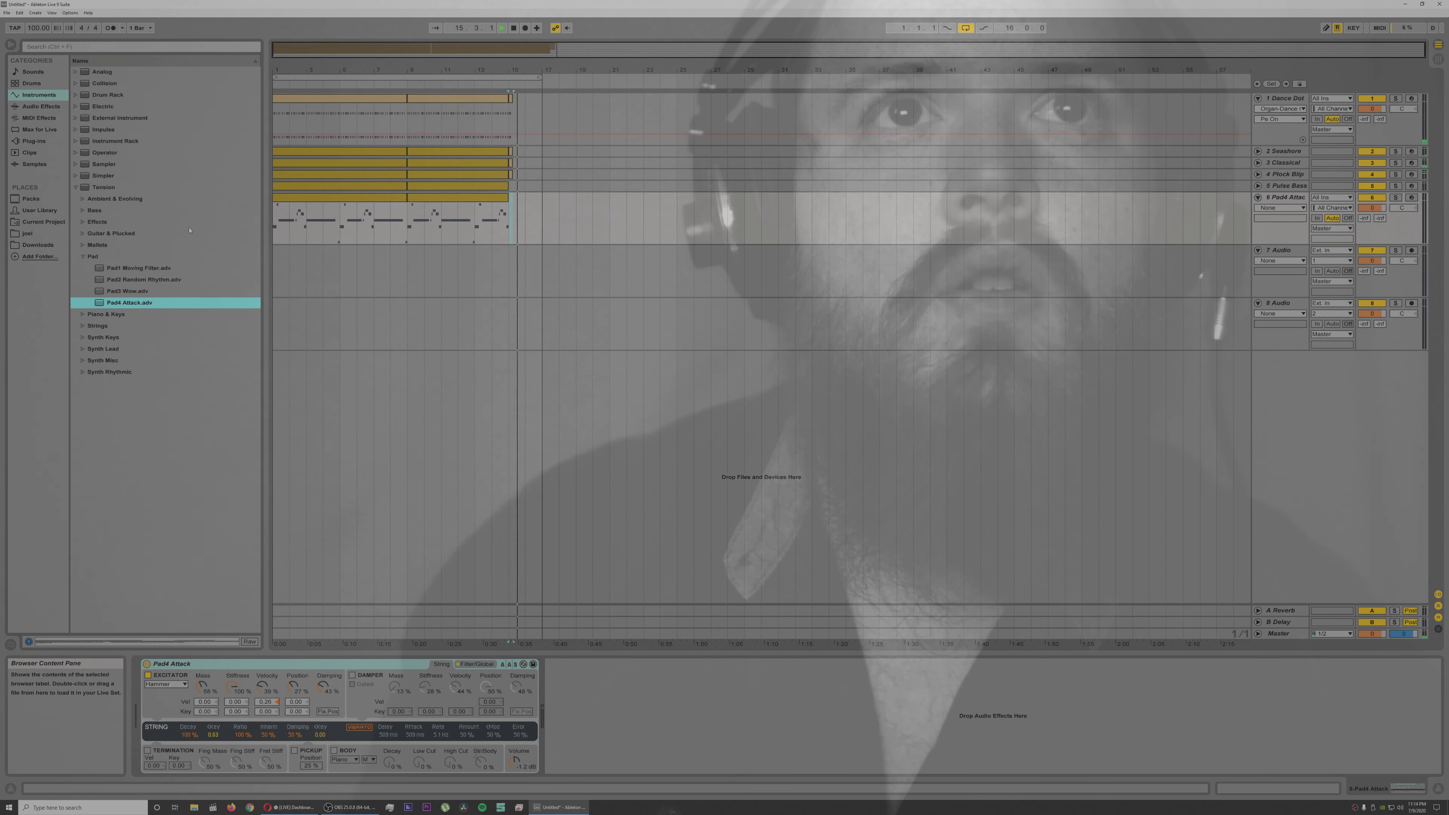
click(272, 201)
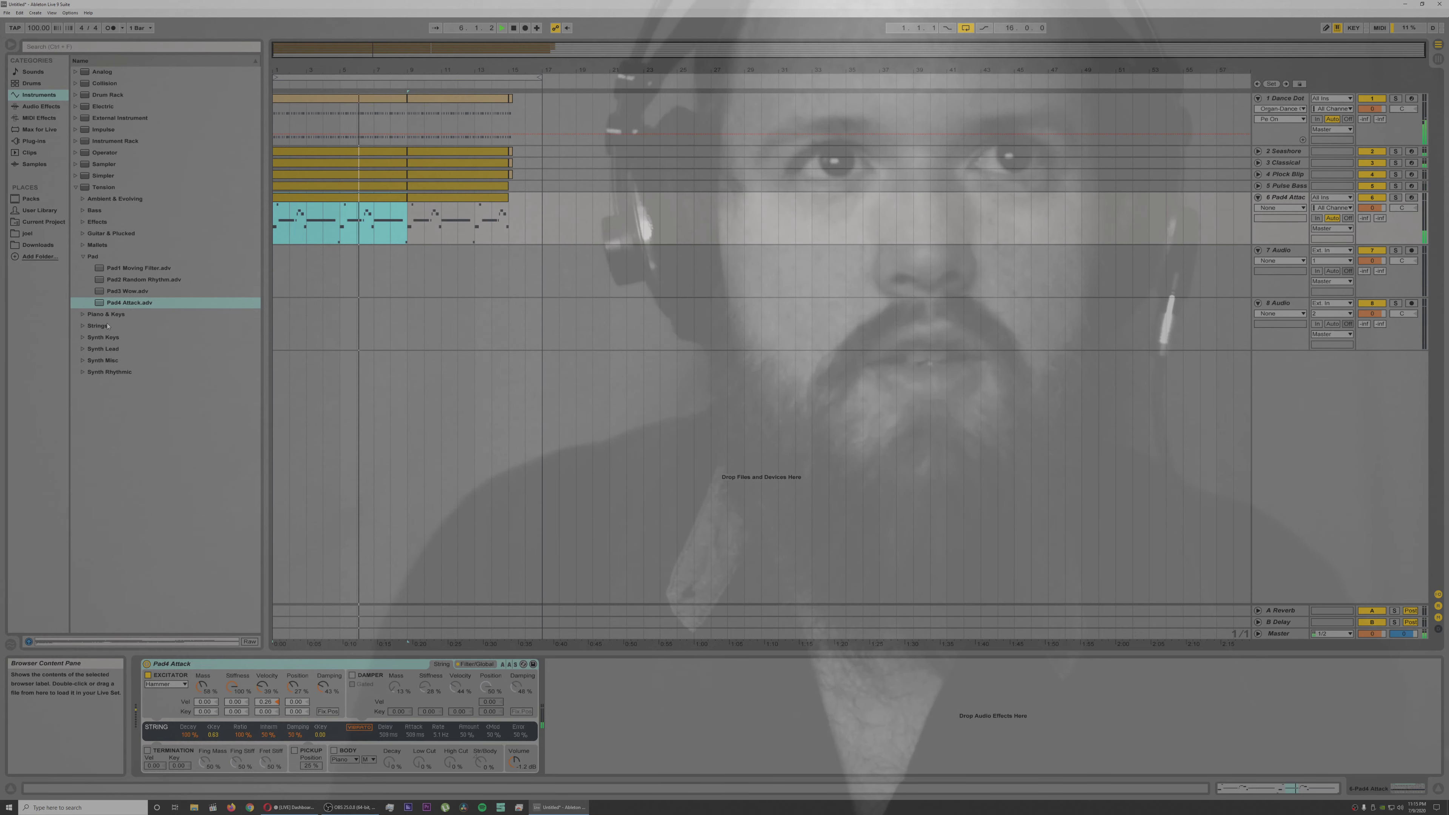
key(space)
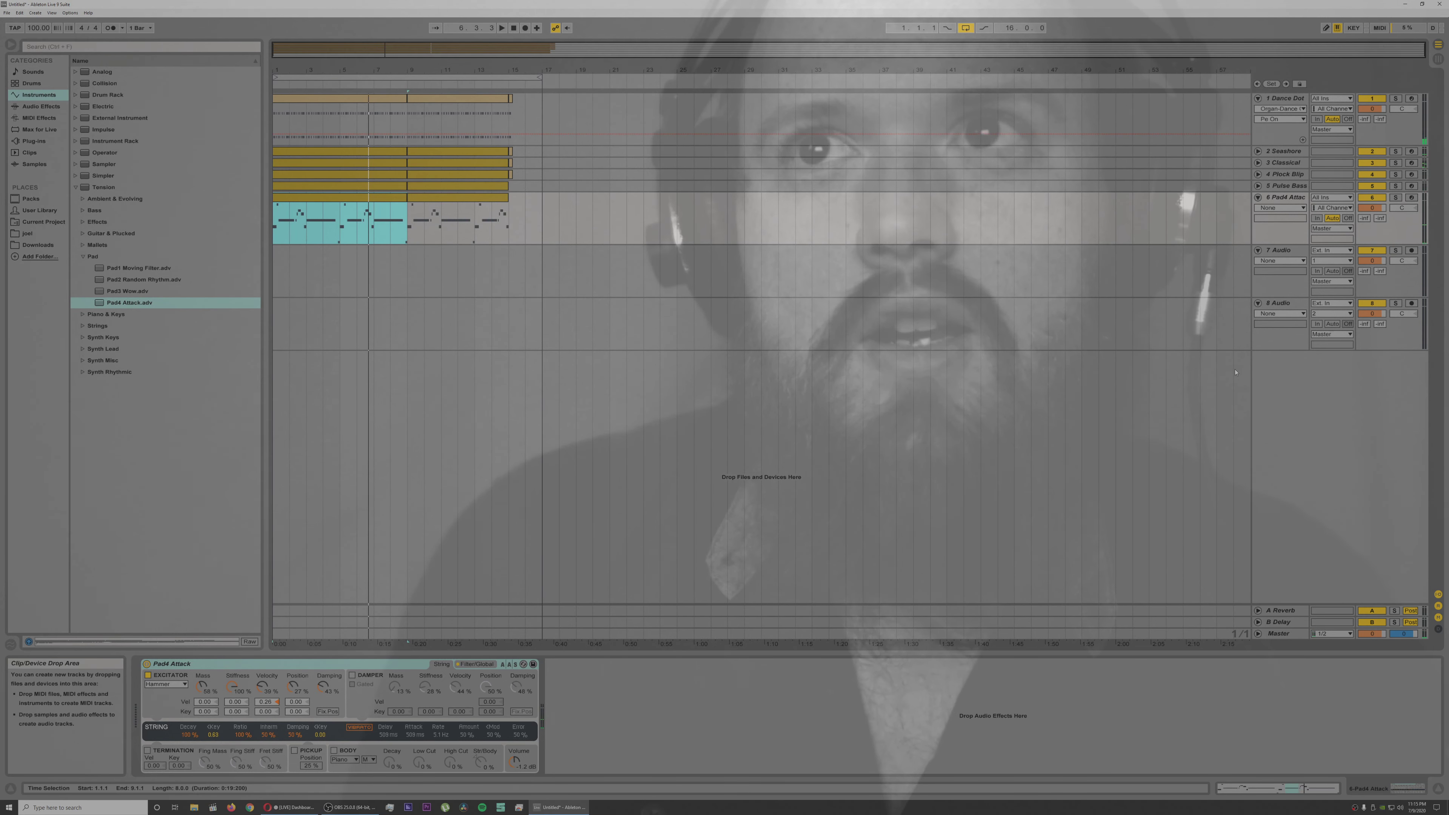
Step: Look through the Vengeance Sound Effects 2 sample folder for track 7 while playing the arrangement back
click(1284, 309)
click(1283, 251)
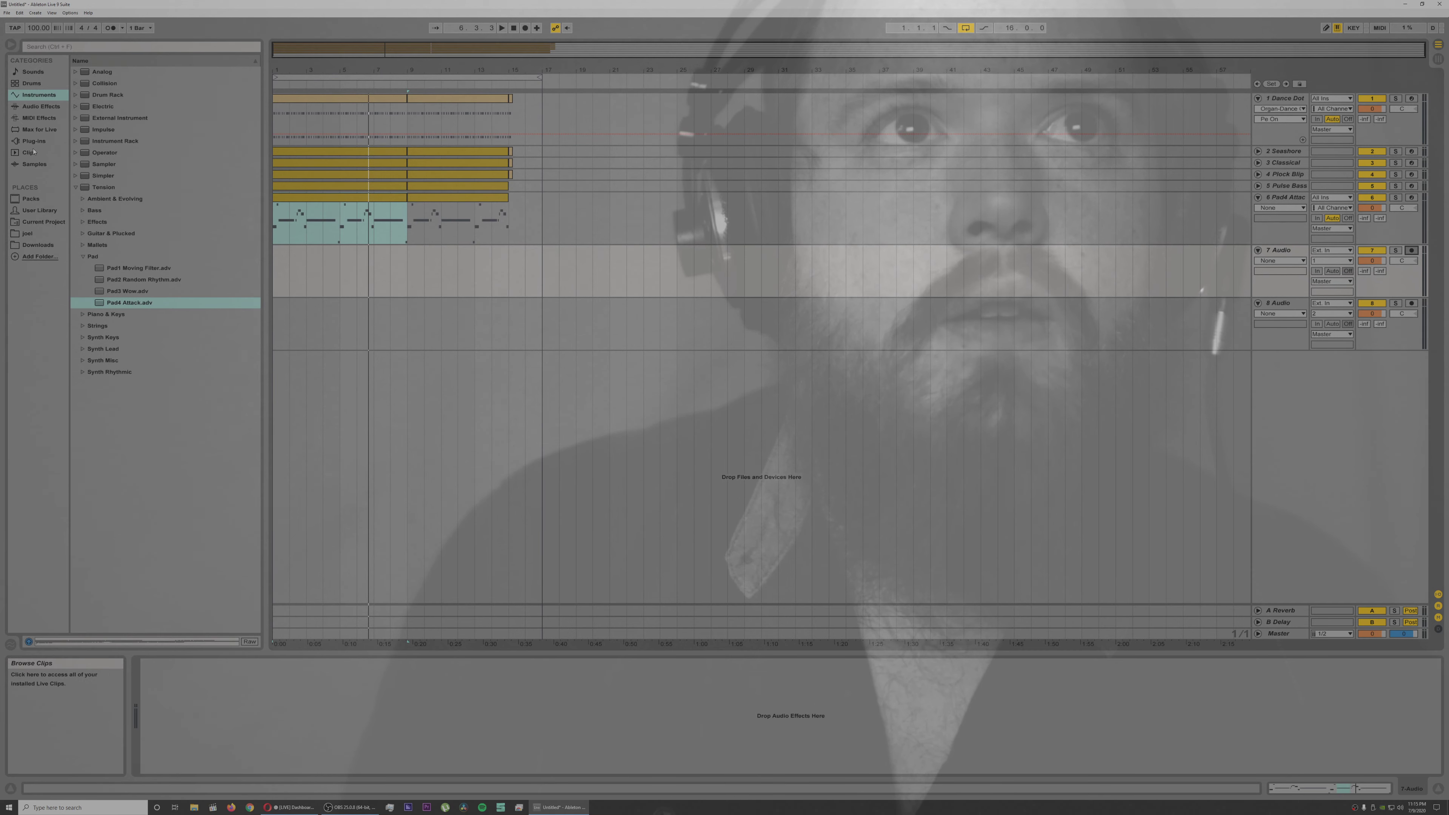
click(29, 234)
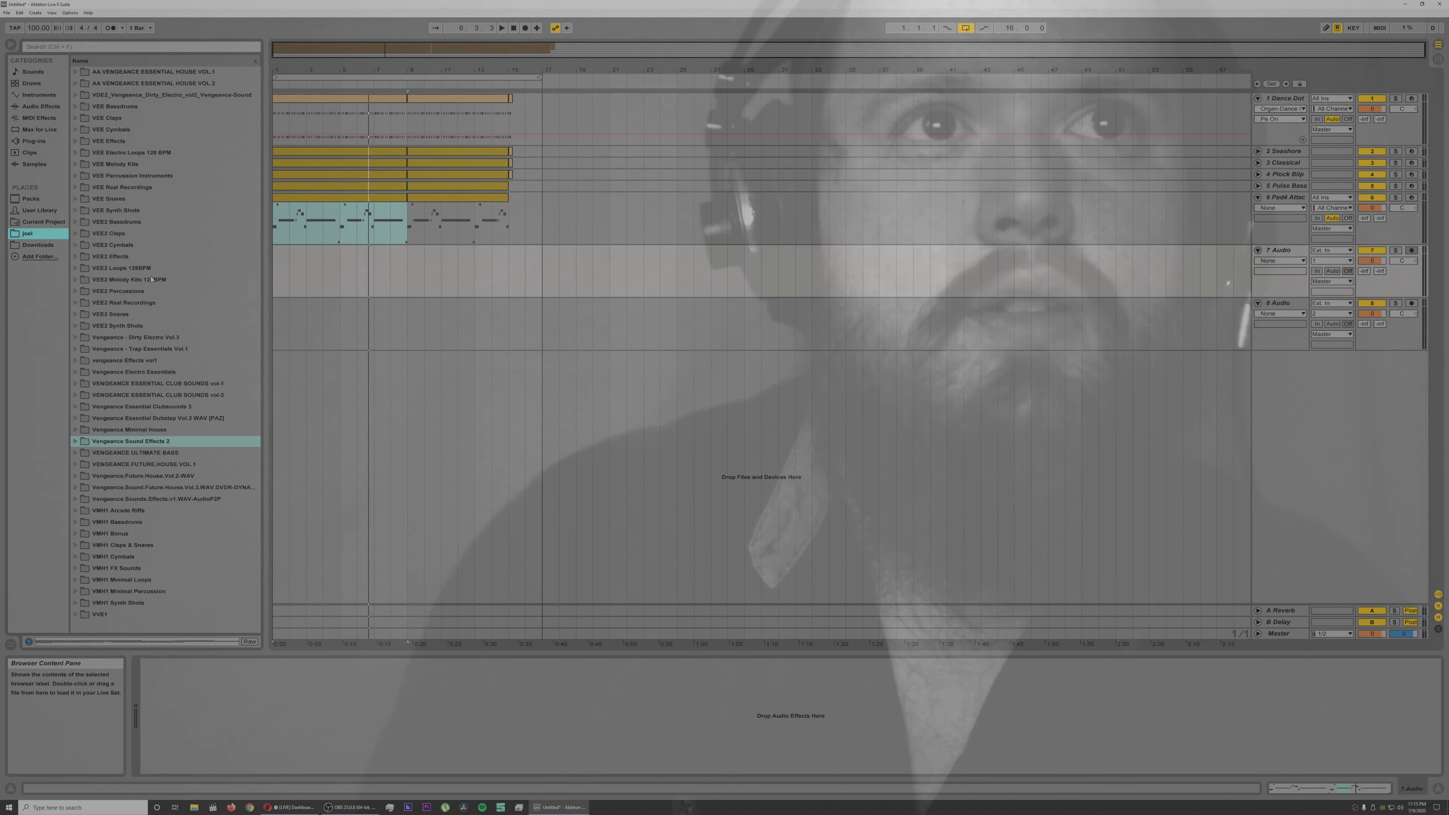
click(76, 441)
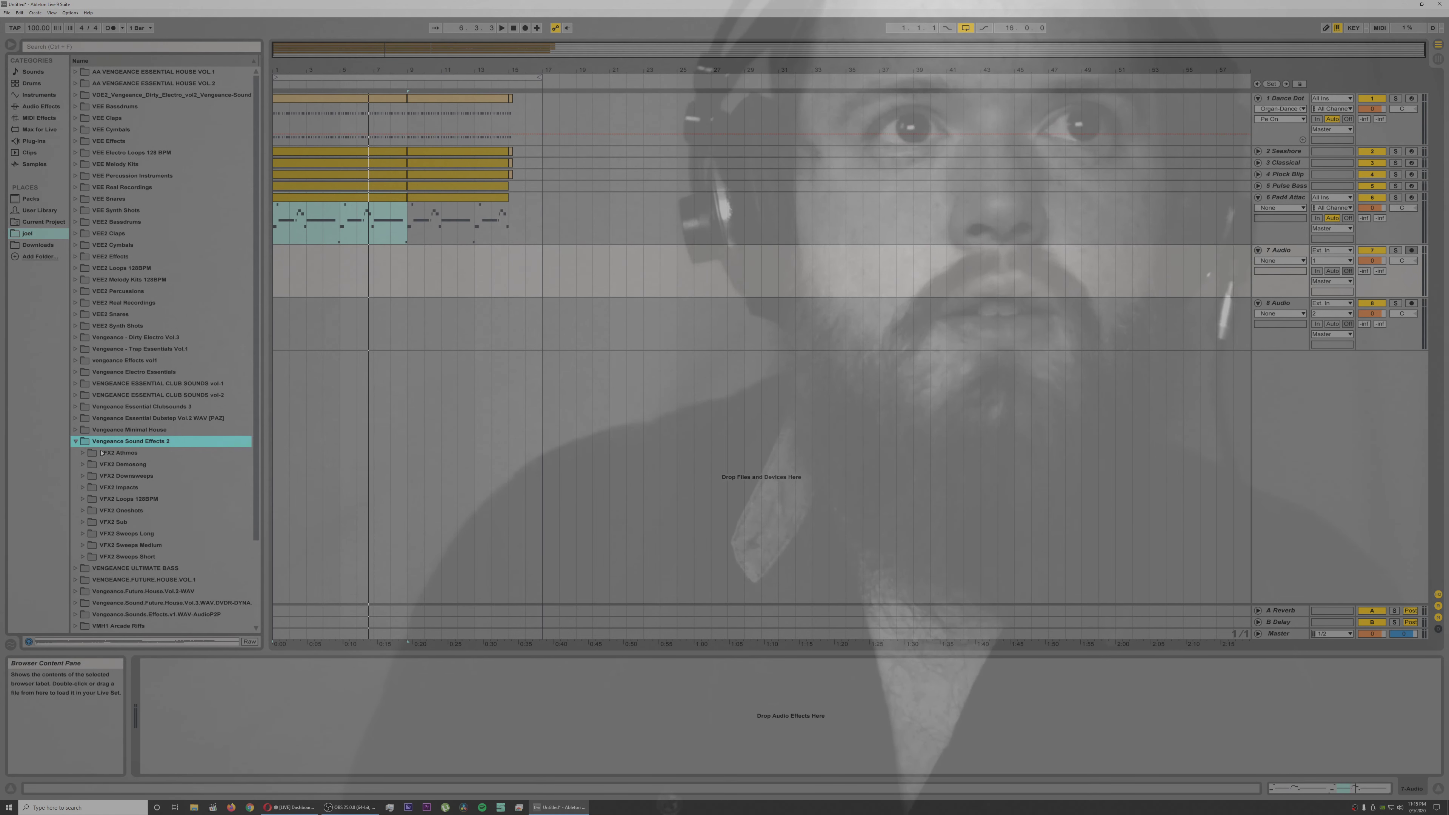
key(space)
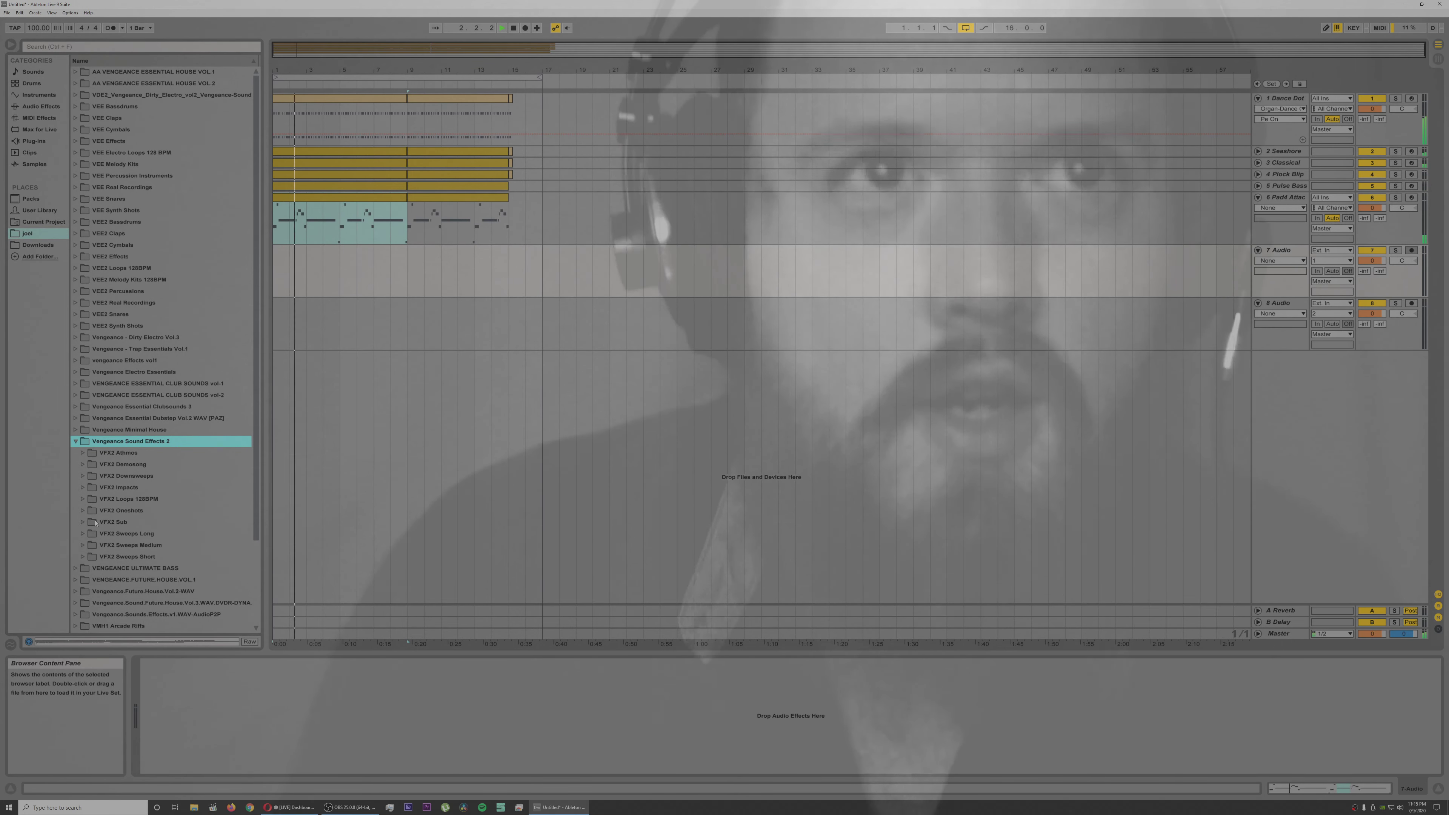
click(83, 489)
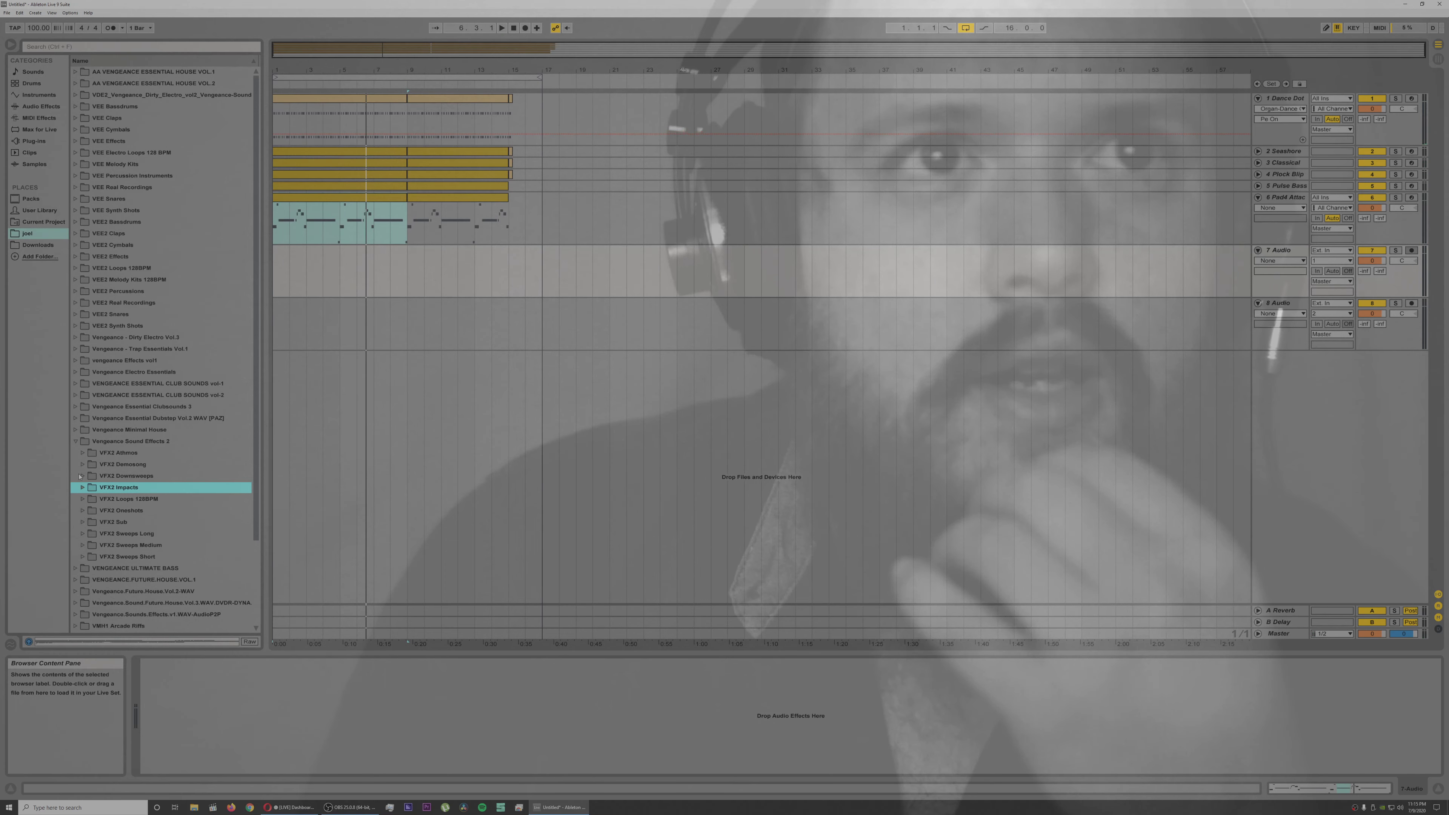
click(77, 441)
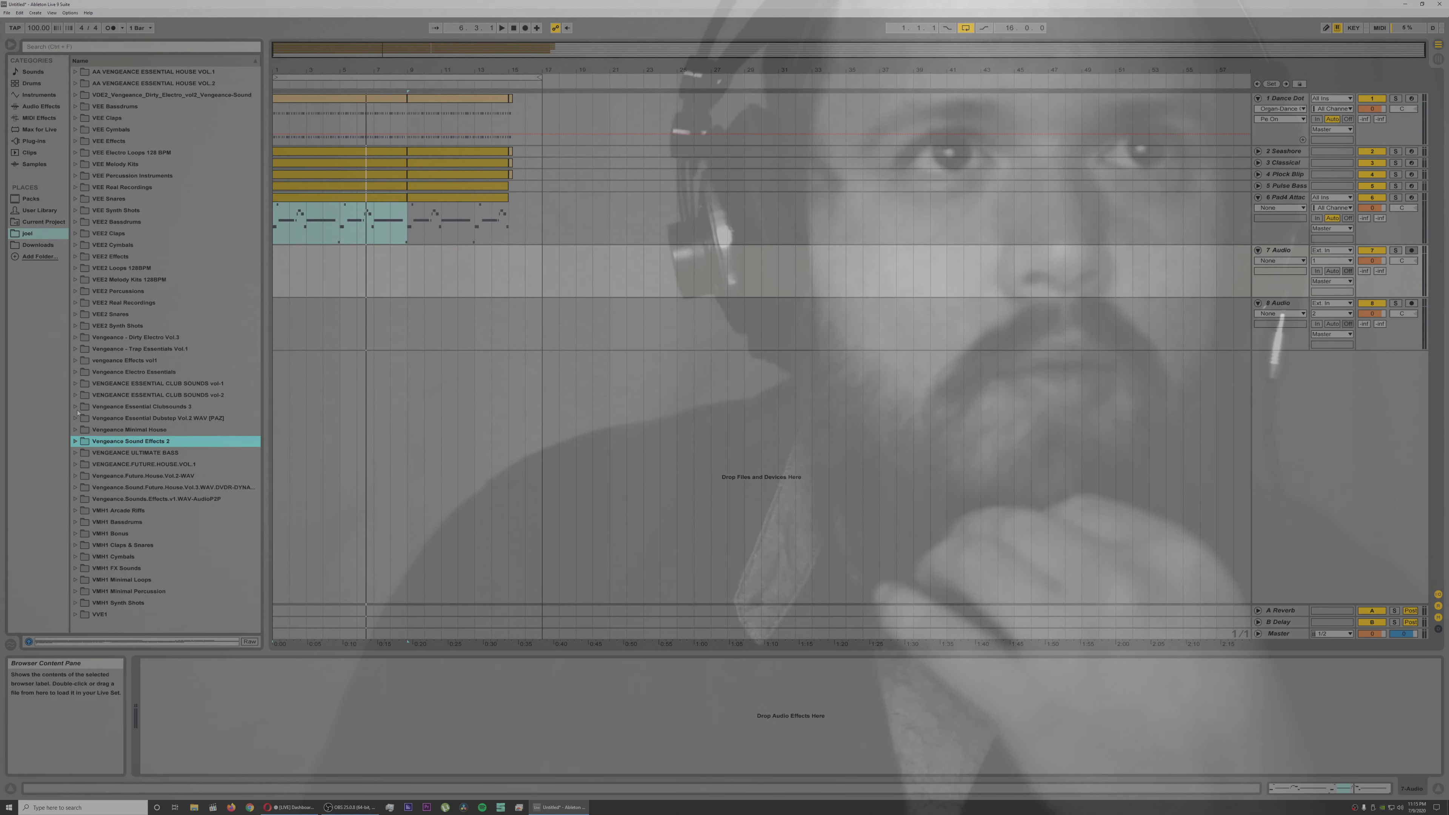
Step: Open the VEC3 HH Closed samples inside the cymbals of Vengeance Essential Clubsounds 3
click(76, 407)
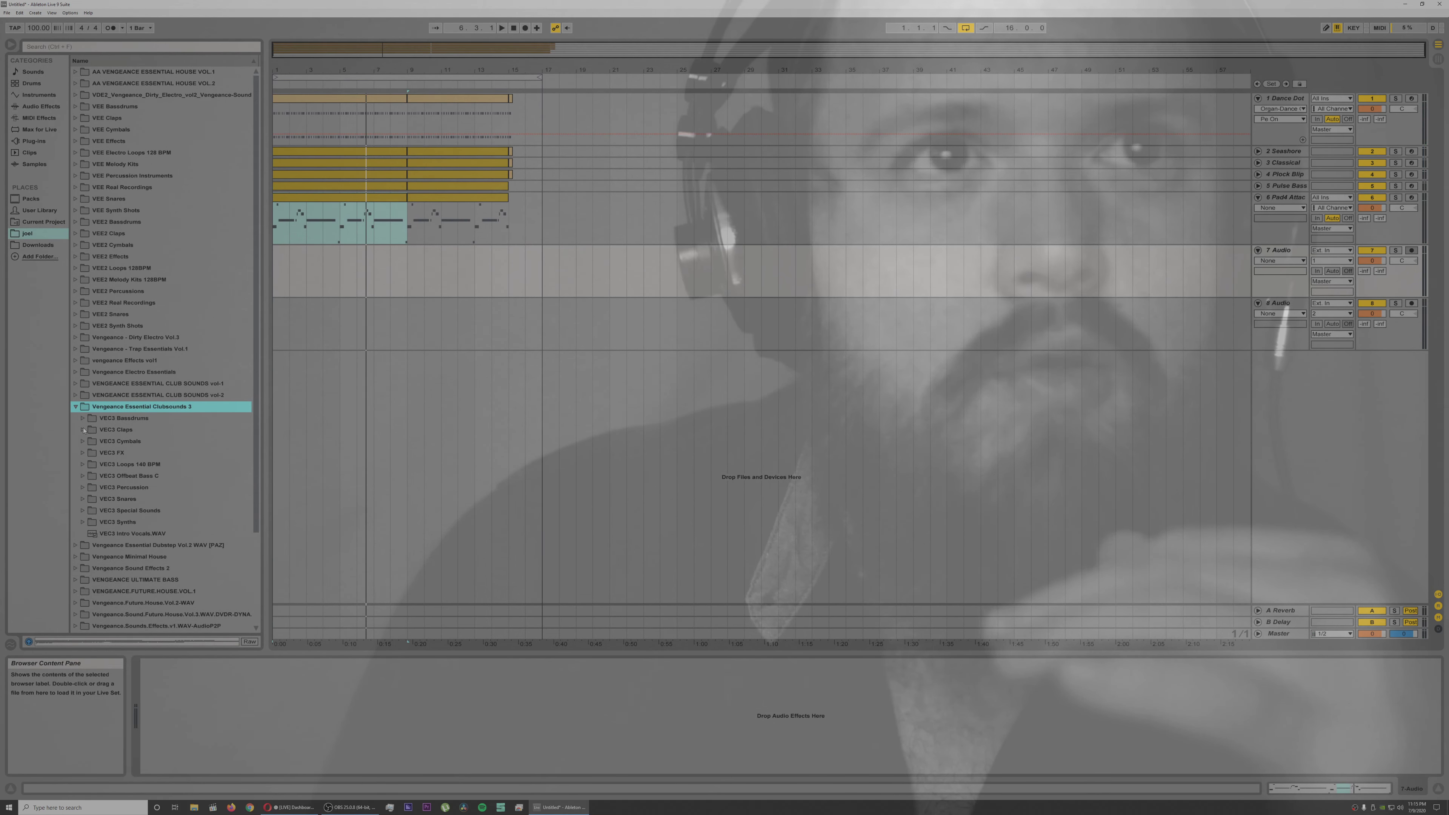
click(82, 441)
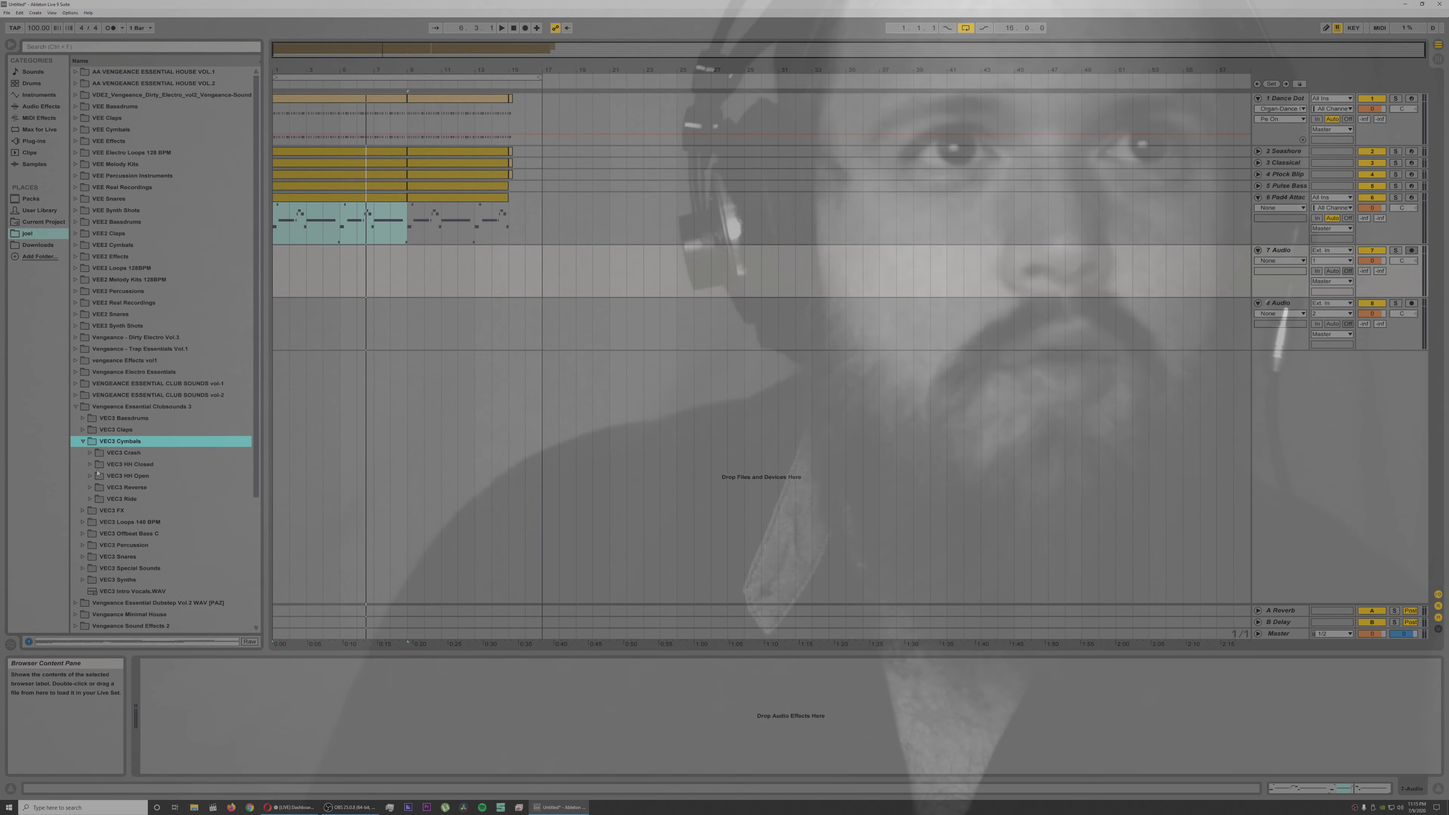
click(90, 464)
Step: Audition the VEC3 closed hi-hat samples from 06 through 29
click(161, 533)
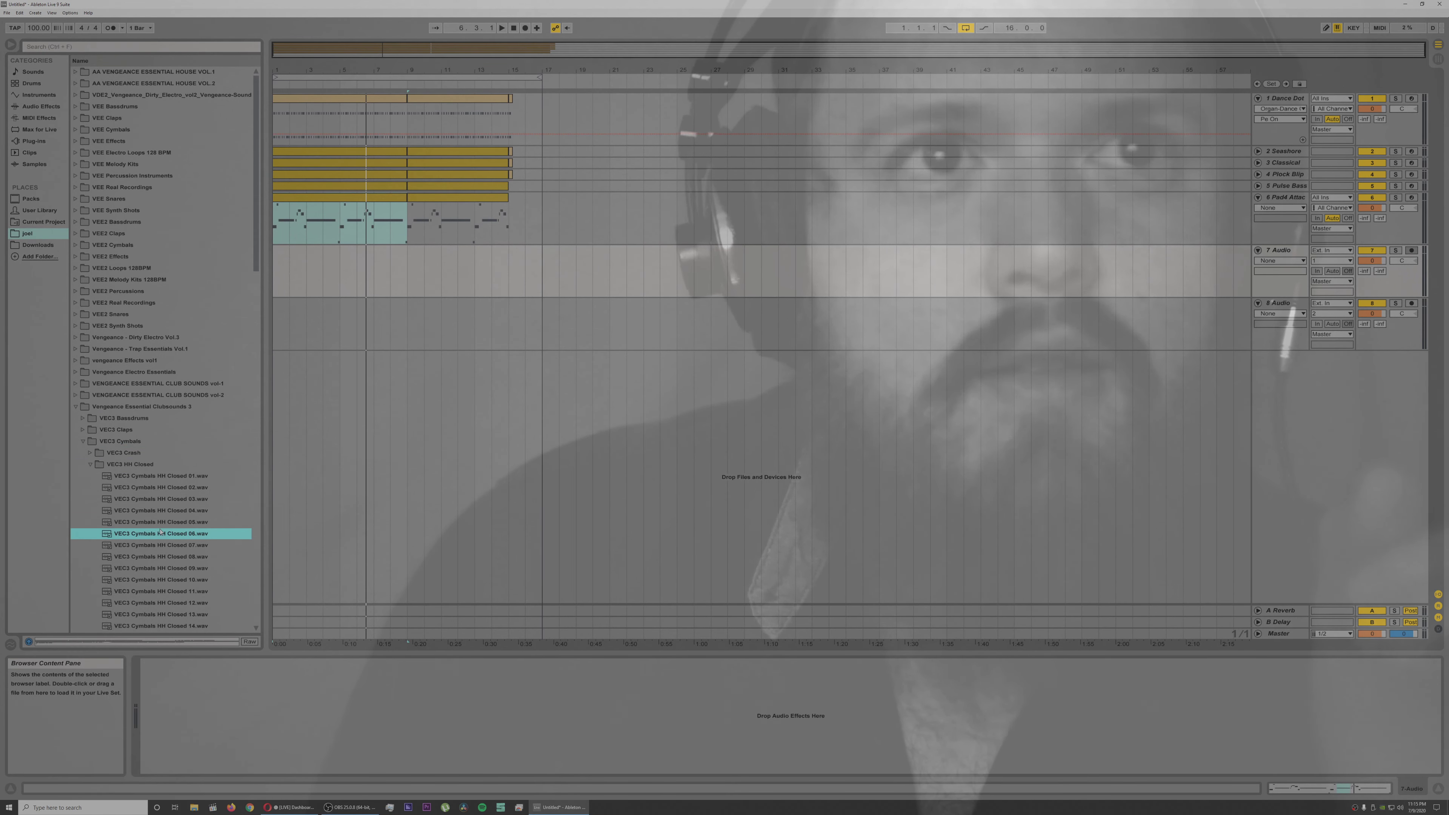
click(180, 594)
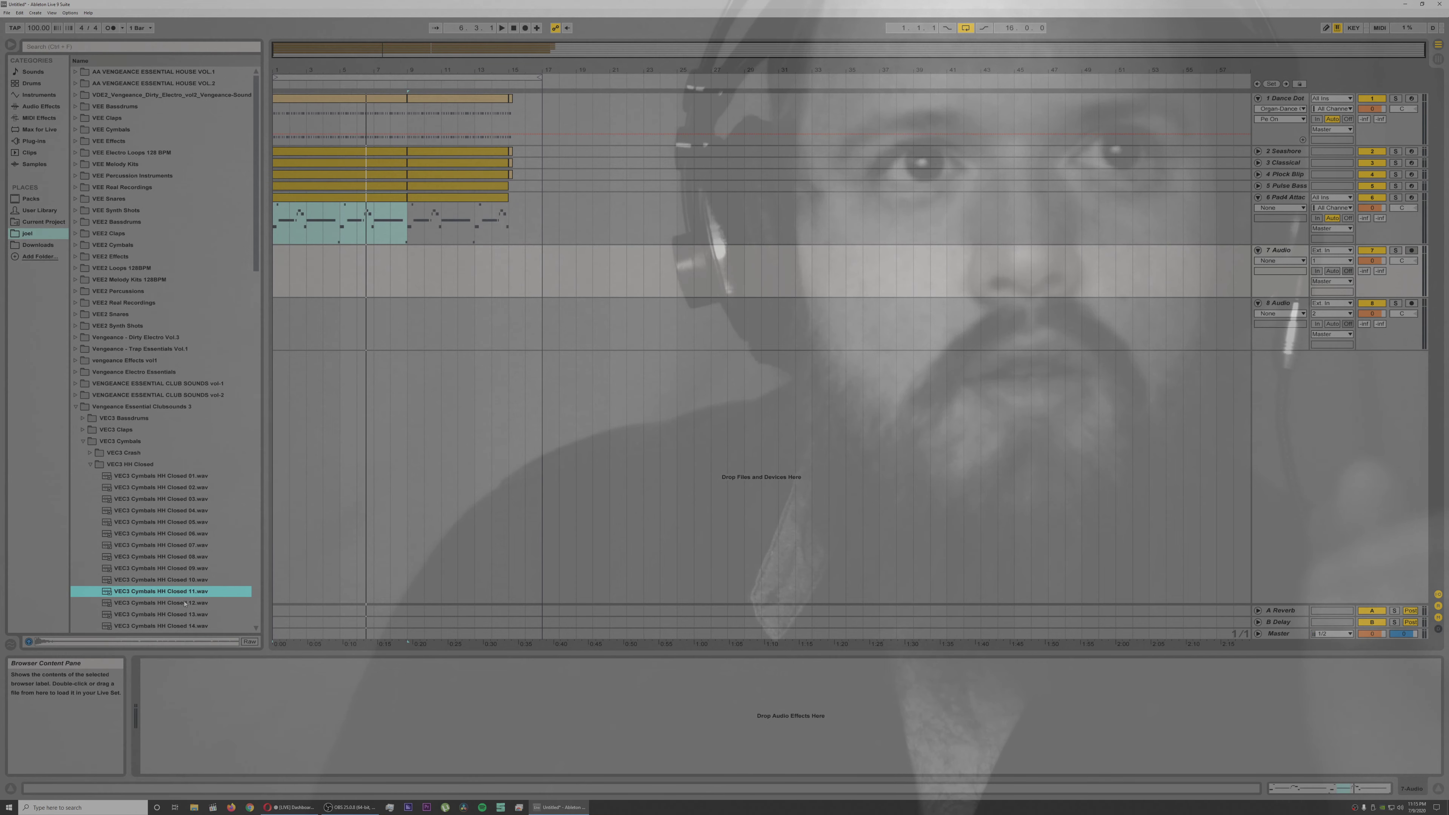
key(Down)
key(Down)
key(Down)
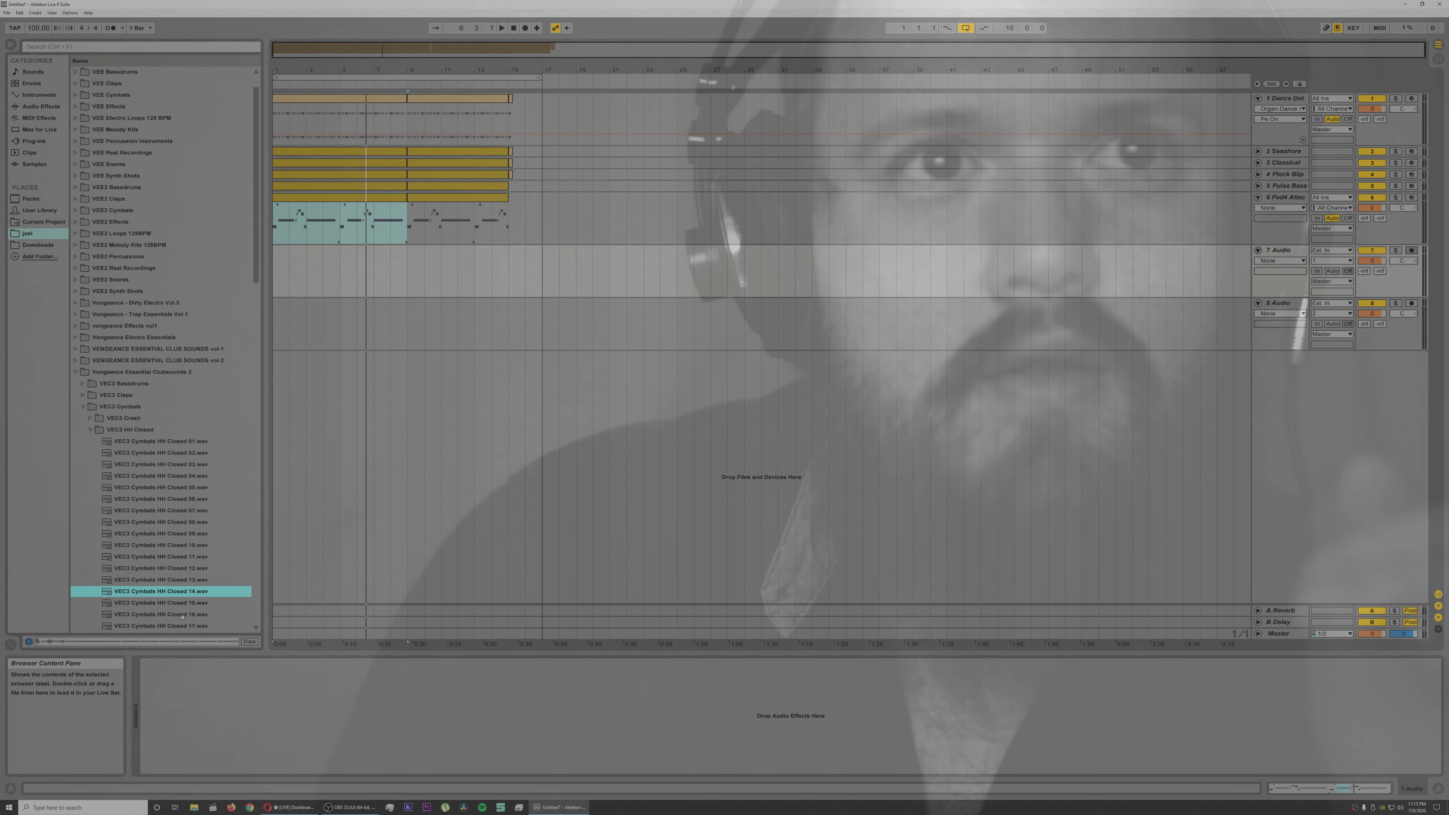
click(182, 616)
scroll(179, 615, down, 1)
click(175, 614)
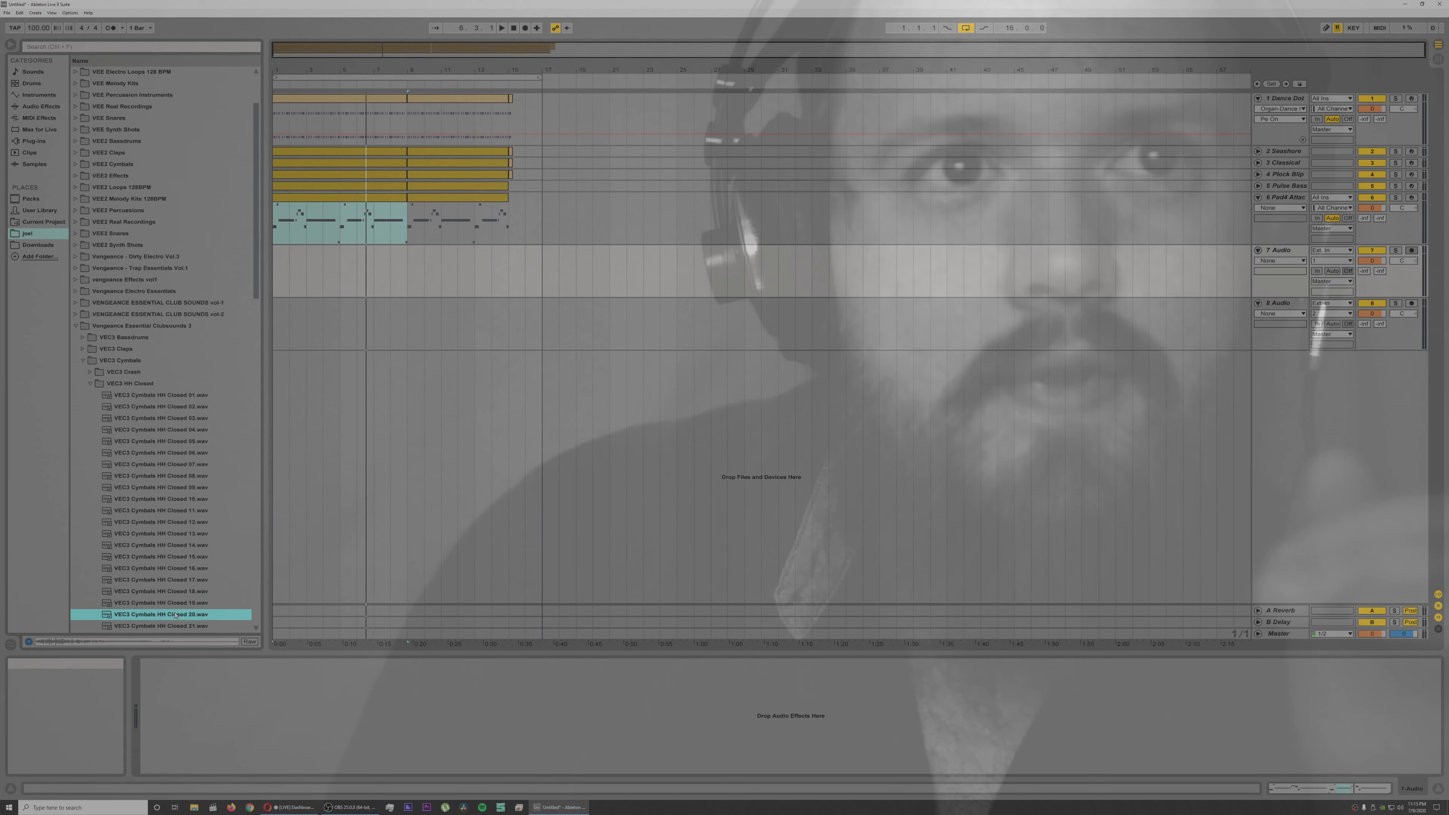
key(Down)
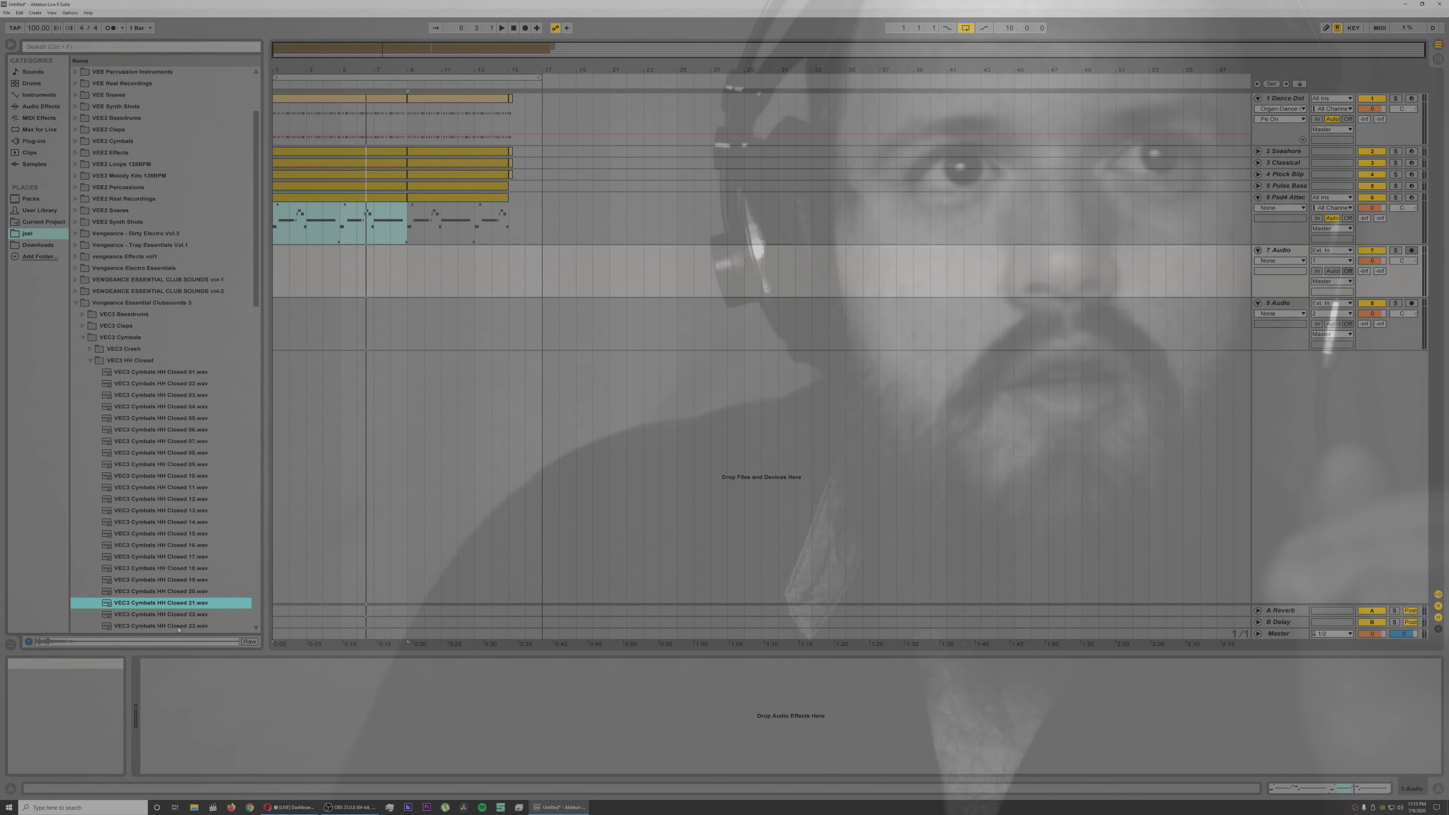
click(177, 618)
key(Down)
key(Down)
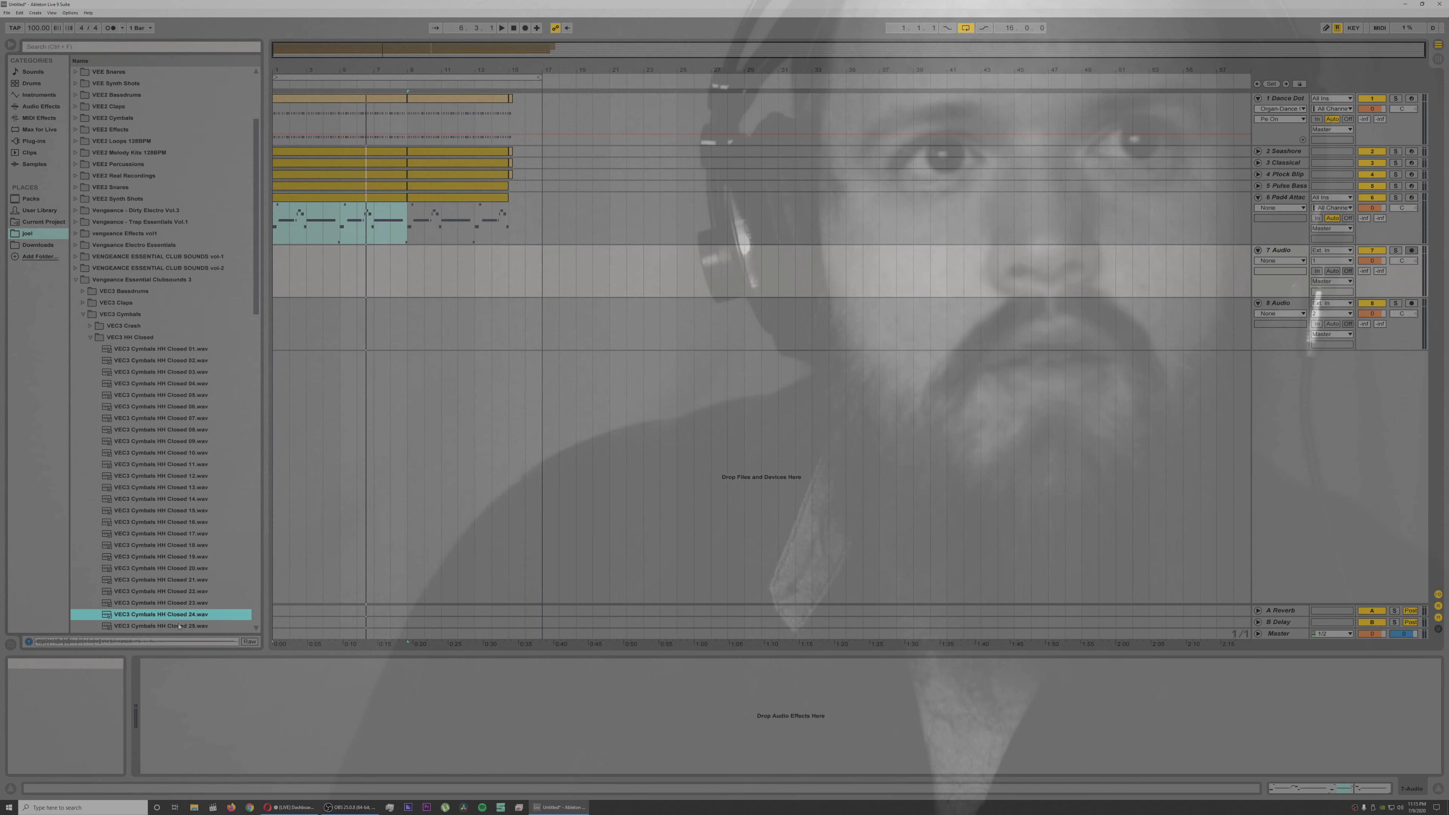
click(179, 626)
key(Down)
key(Down)
key(Down)
key(Down)
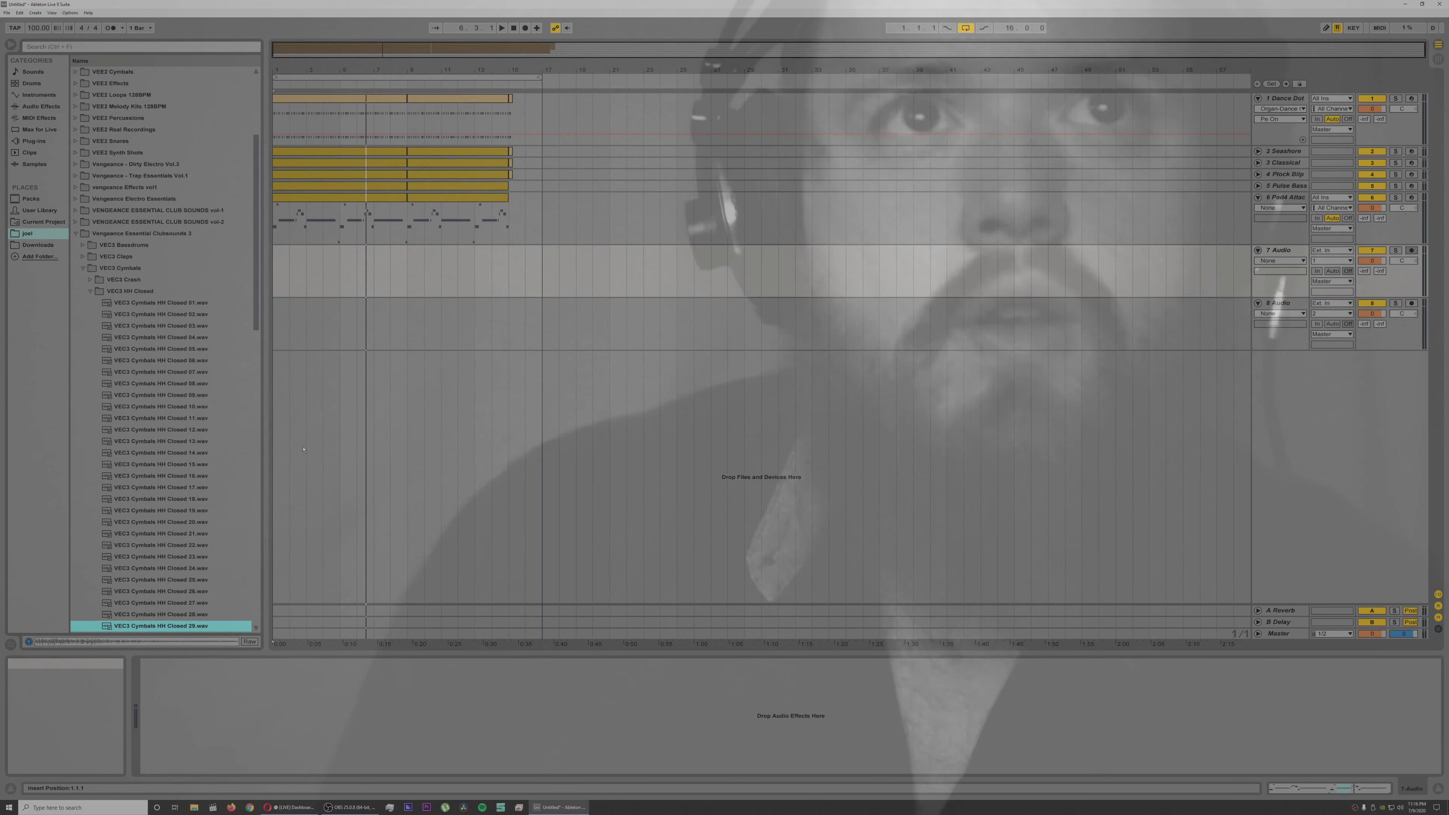
Step: Place VEC3 Cymbals HH Closed 29 at 1.1.1 on audio track 8 and paste a second copy shortly after 1.1.2
click(281, 305)
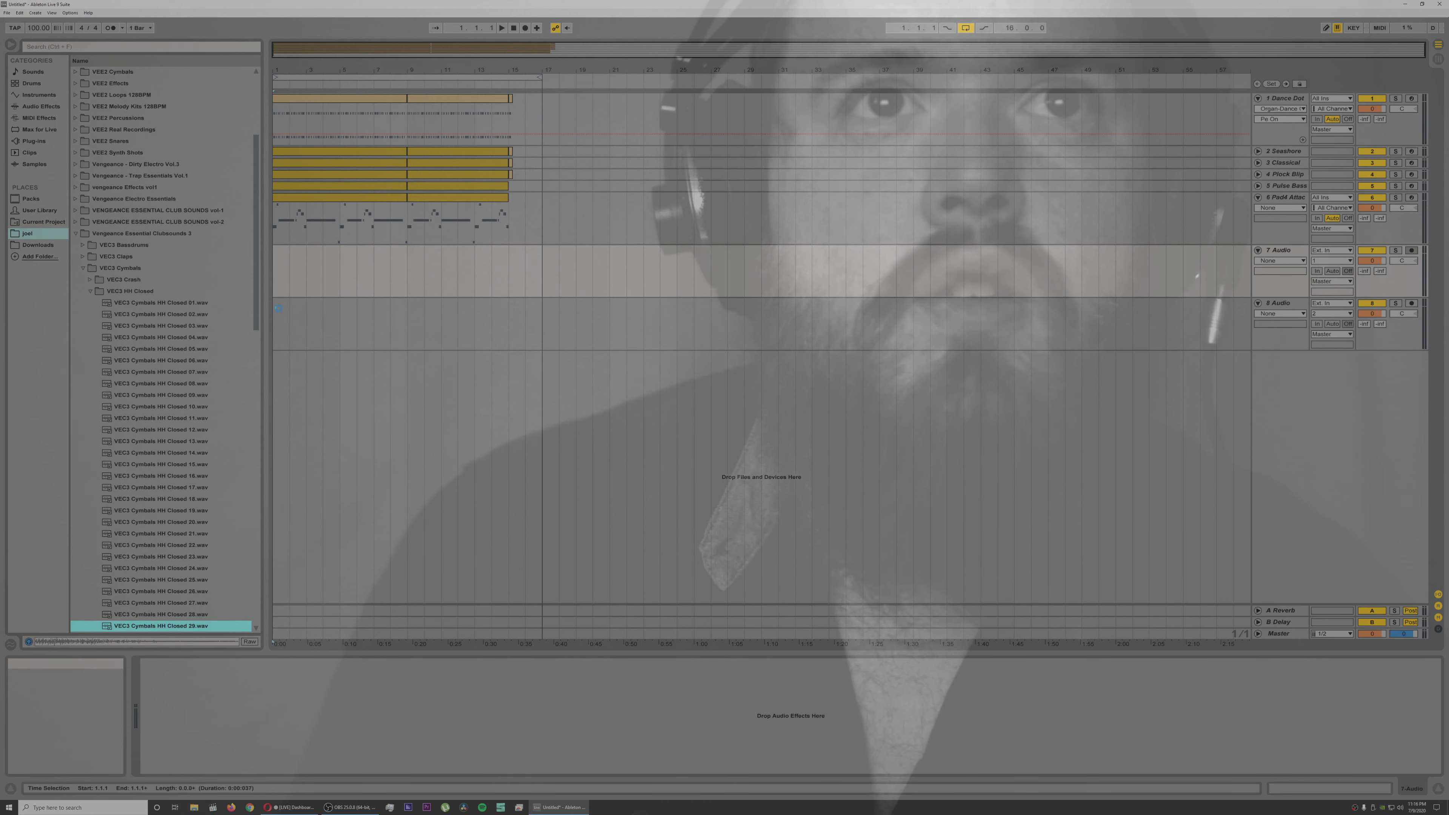
click(279, 311)
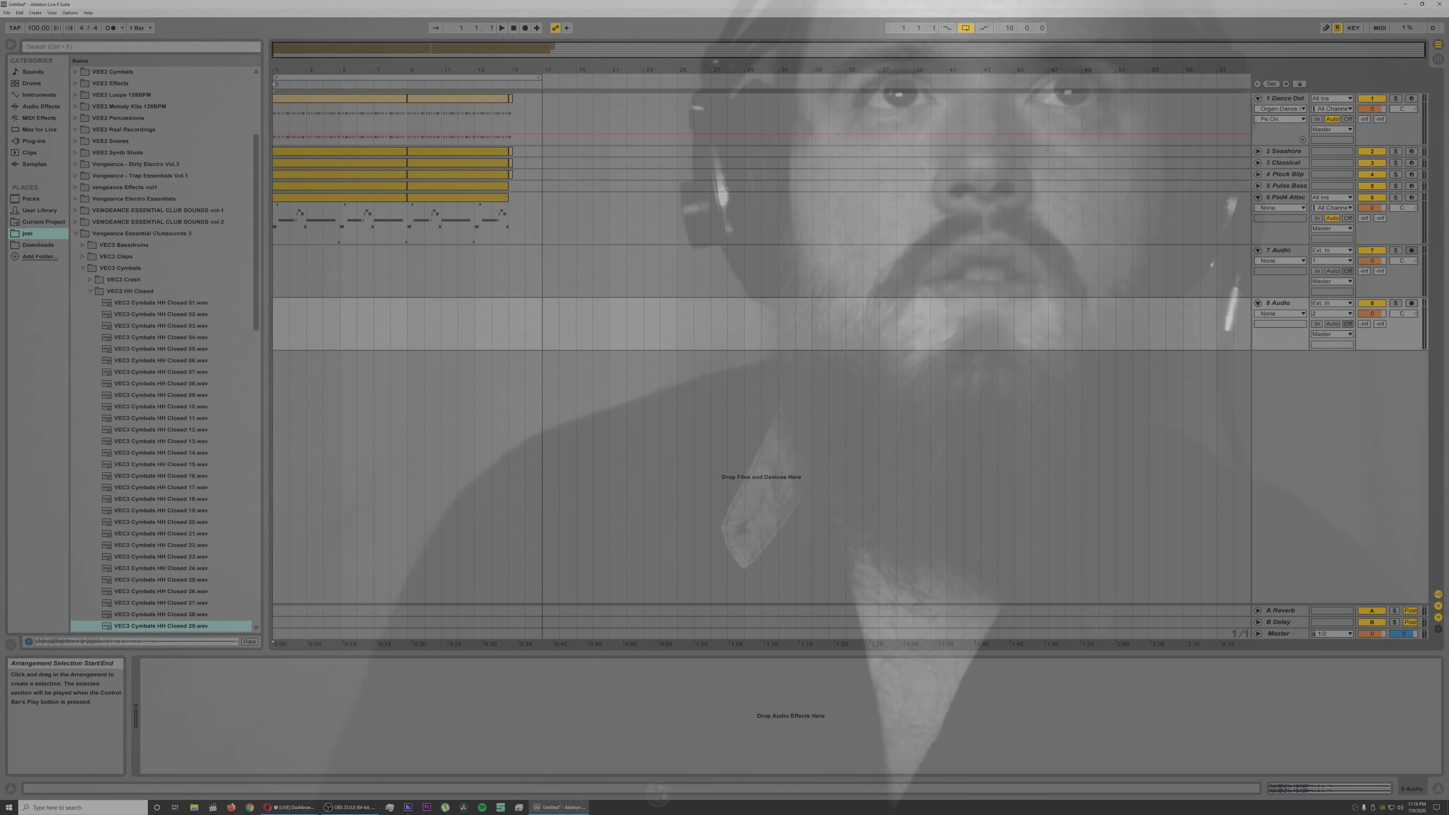
drag(277, 71, 276, 182)
key(space)
click(328, 309)
key(ctrl+v)
drag(334, 309, 328, 309)
key(space)
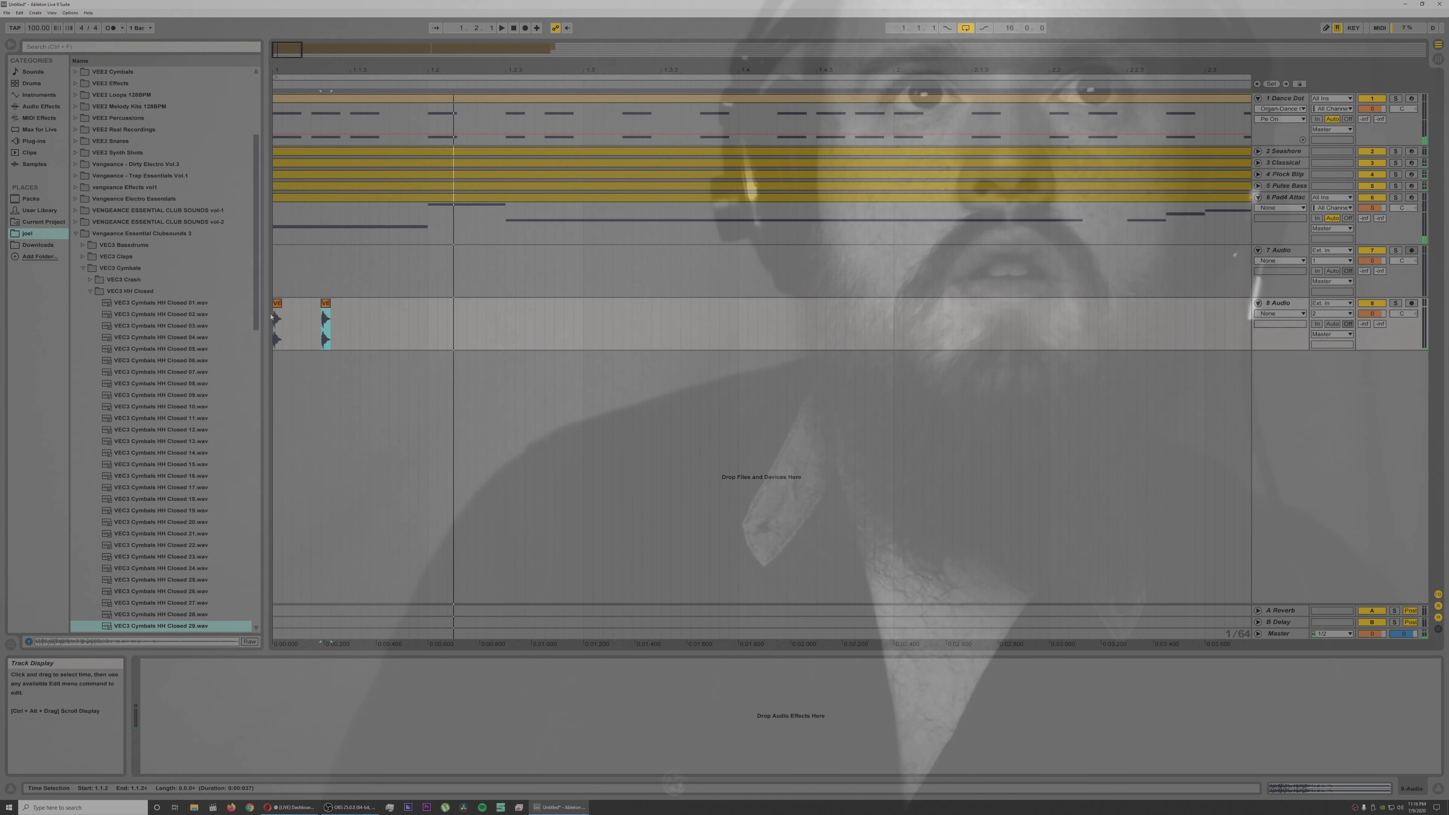
Step: Move the second hi-hat hit on track 8 to 1.1.2 and play the pattern back from the start
click(276, 321)
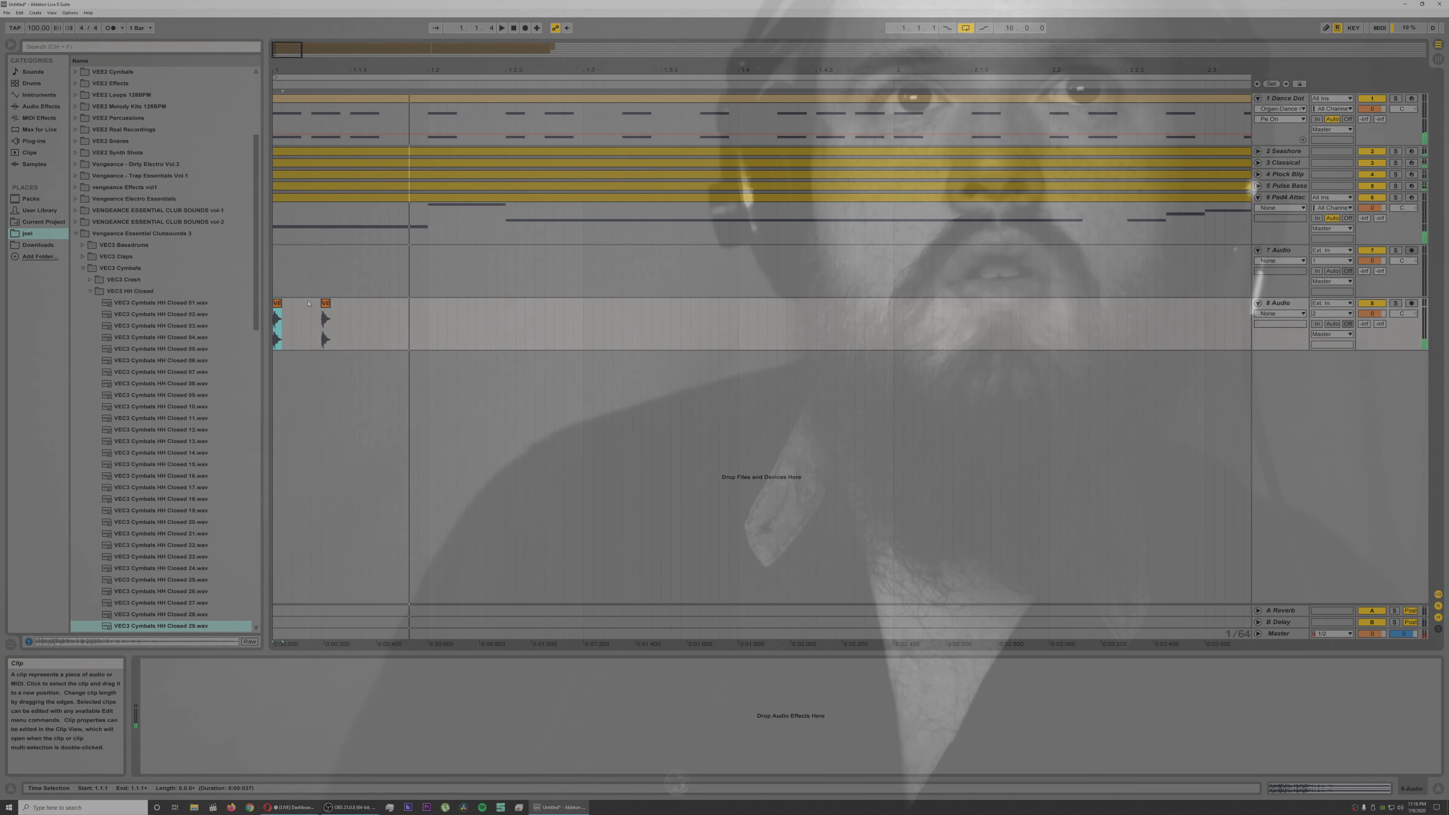
drag(325, 304, 307, 309)
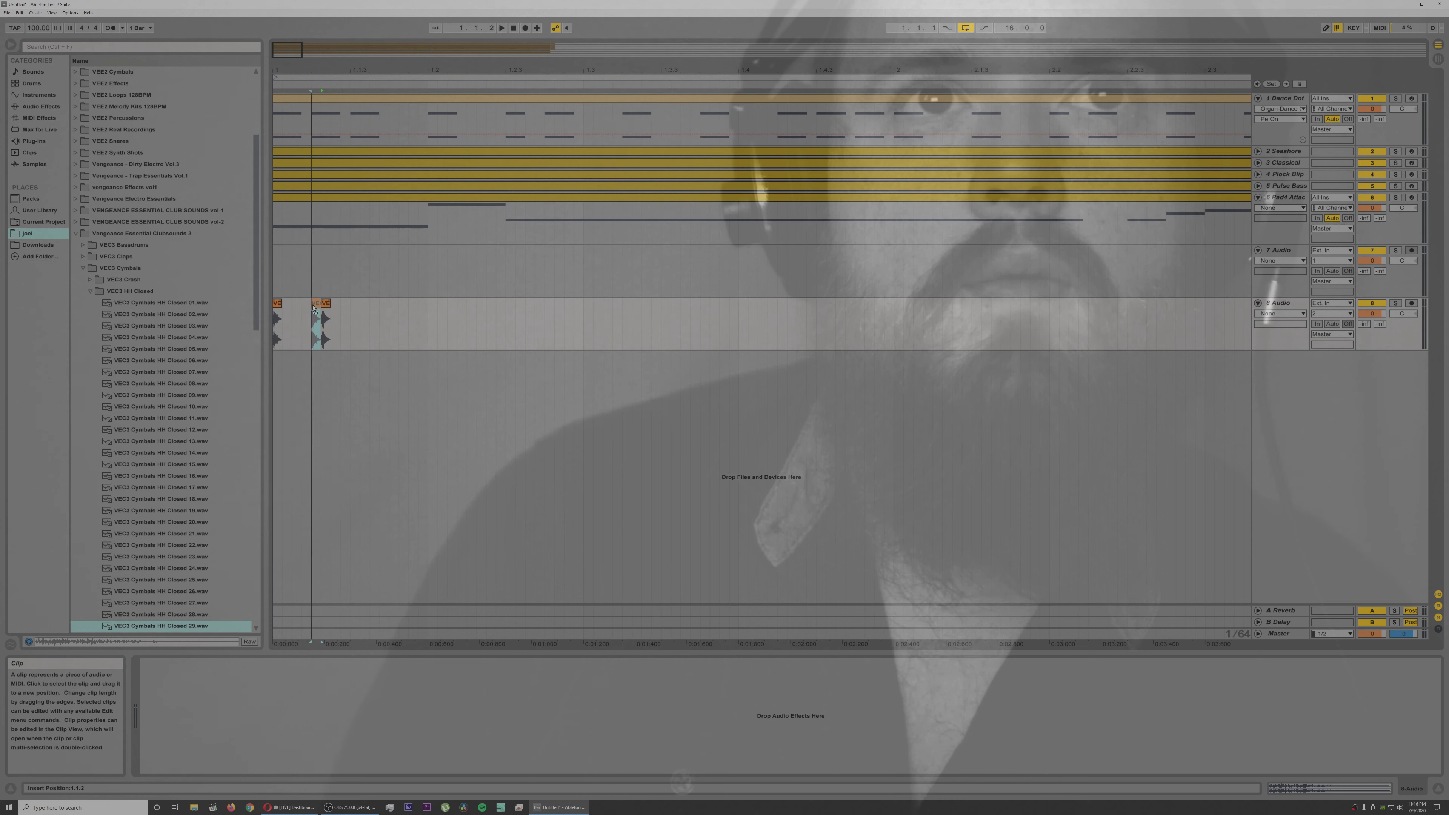
drag(313, 304, 314, 304)
click(278, 304)
key(space)
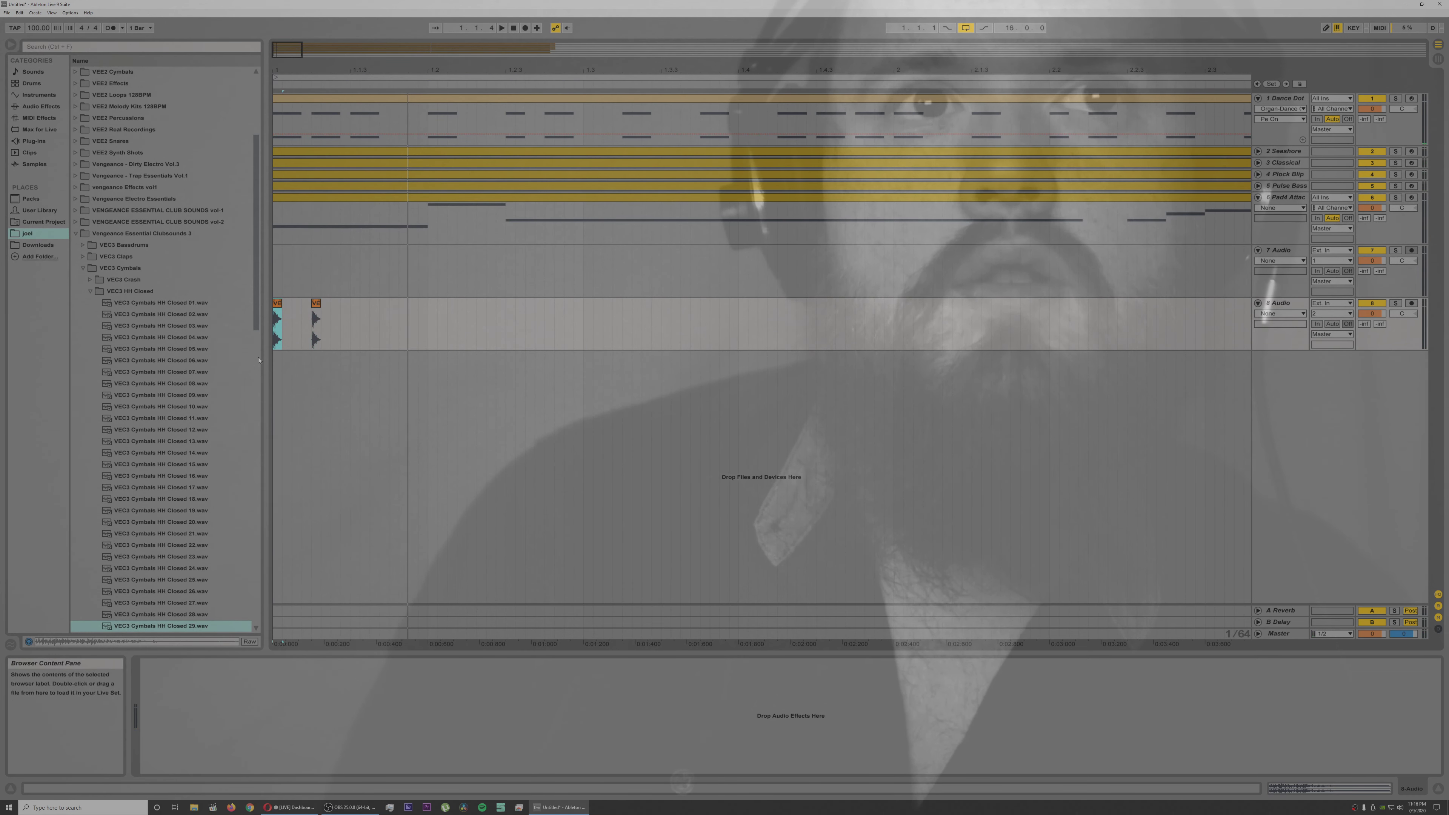
Step: Audition more closed hi-hats, add VEC3 Cymbals HH Closed 20 at 1.1.3 and 1.1.4 on track 8, and play back
click(188, 476)
click(181, 510)
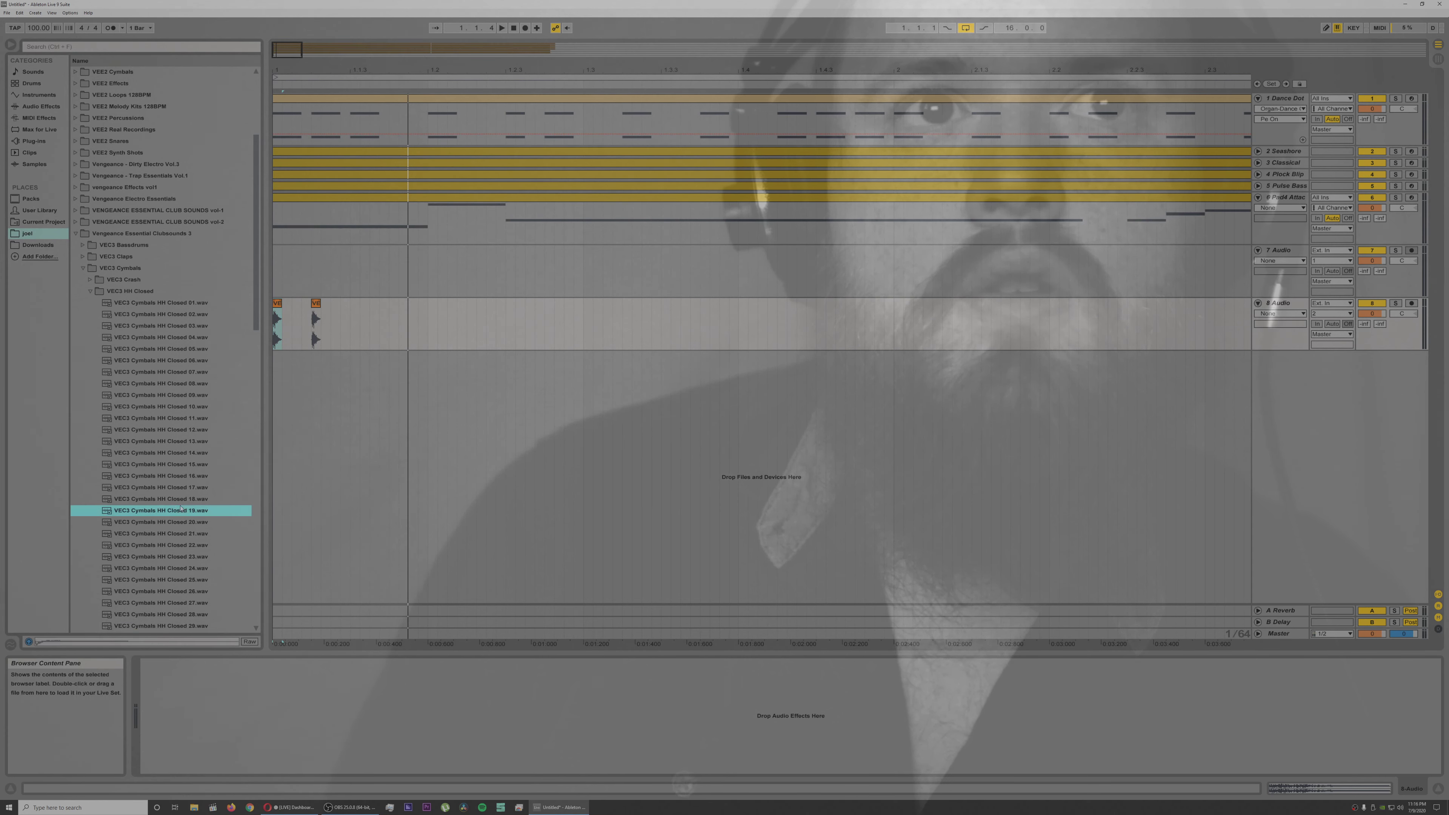
click(187, 522)
drag(186, 527, 373, 360)
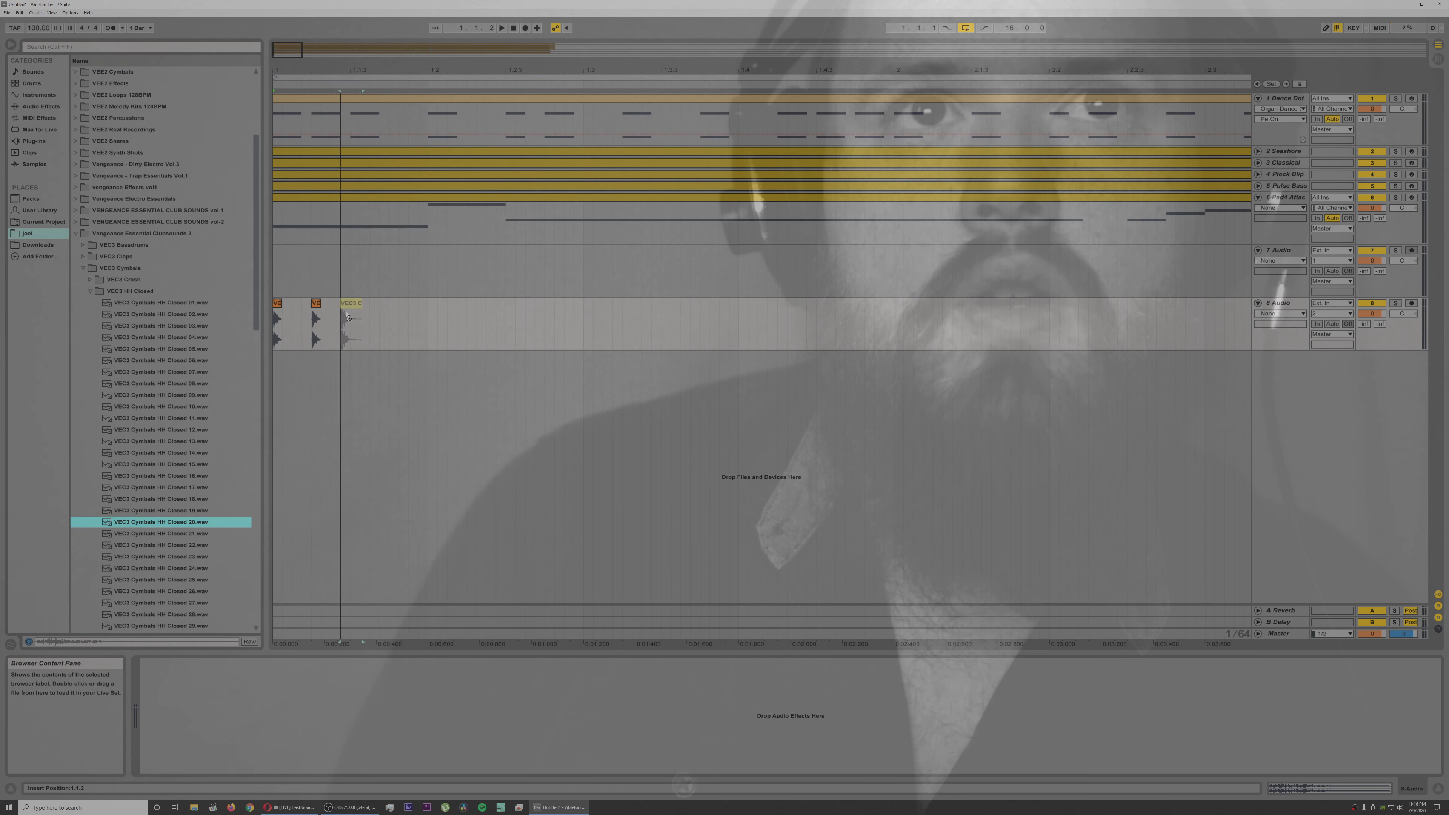
drag(352, 312, 395, 309)
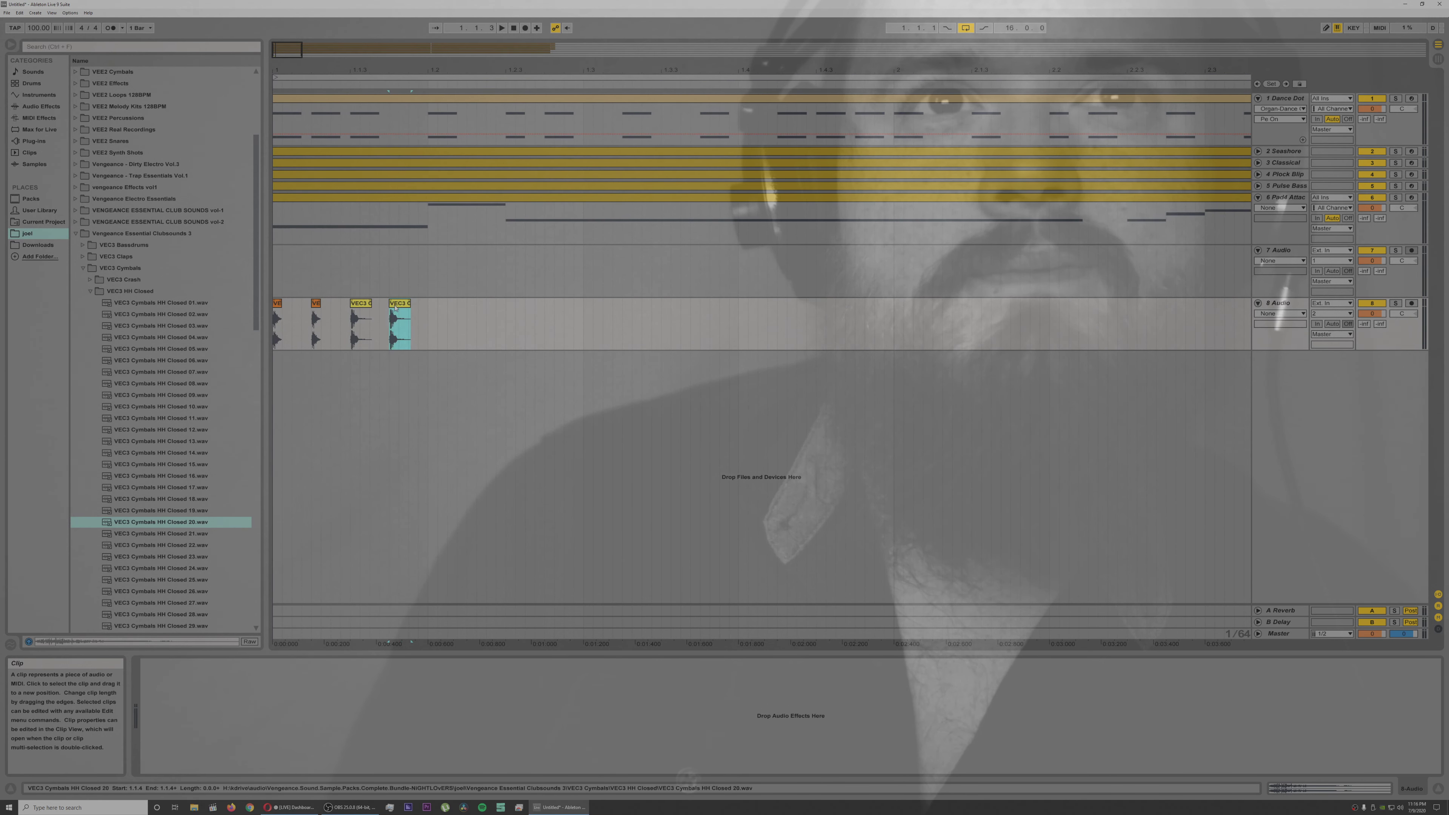
click(274, 368)
key(space)
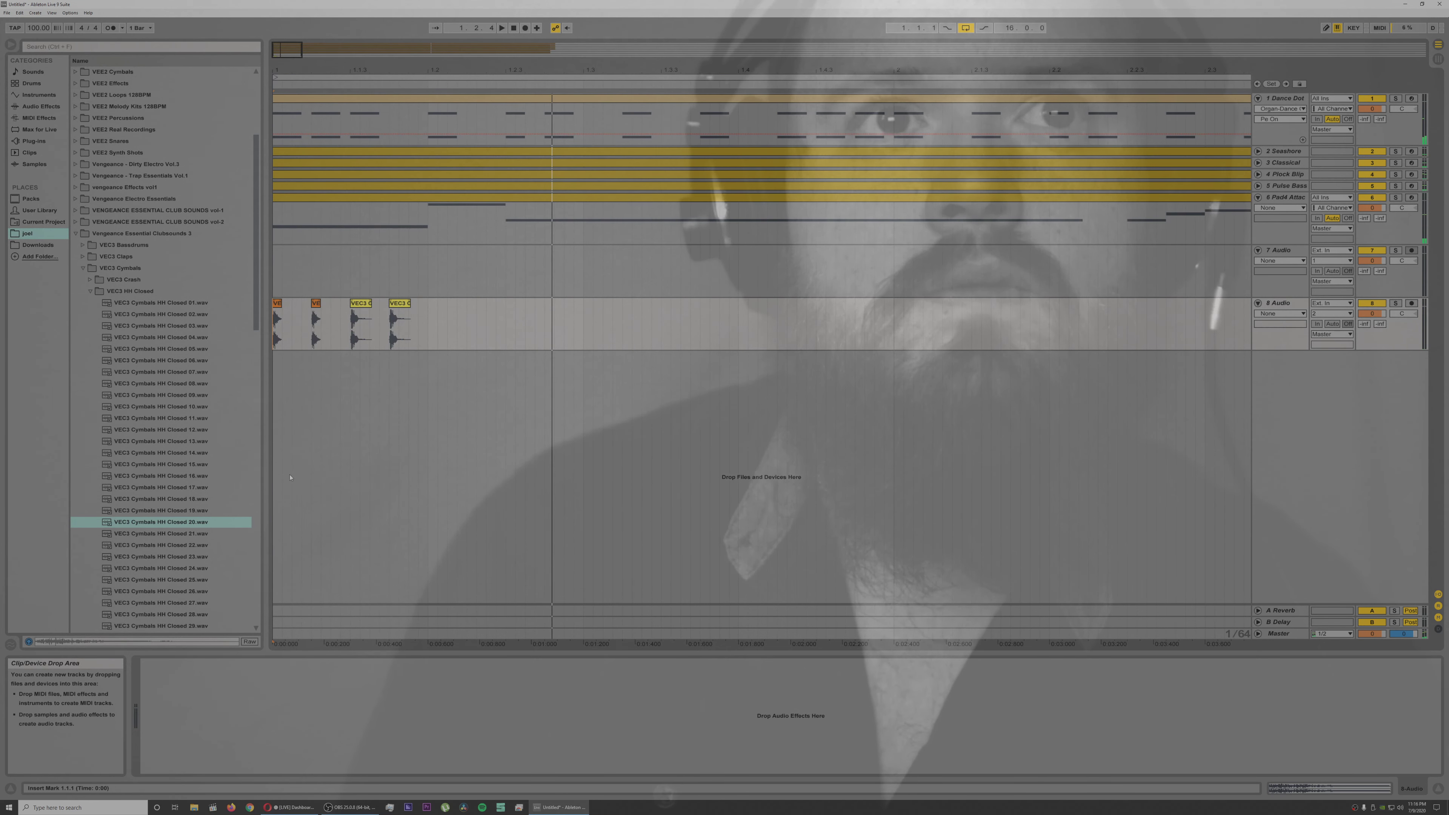
Step: Audition closed hi-hats, add two VEC3 Cymbals HH Closed 10 hits on track 8 from beat 1.2, and play back
click(183, 479)
click(175, 453)
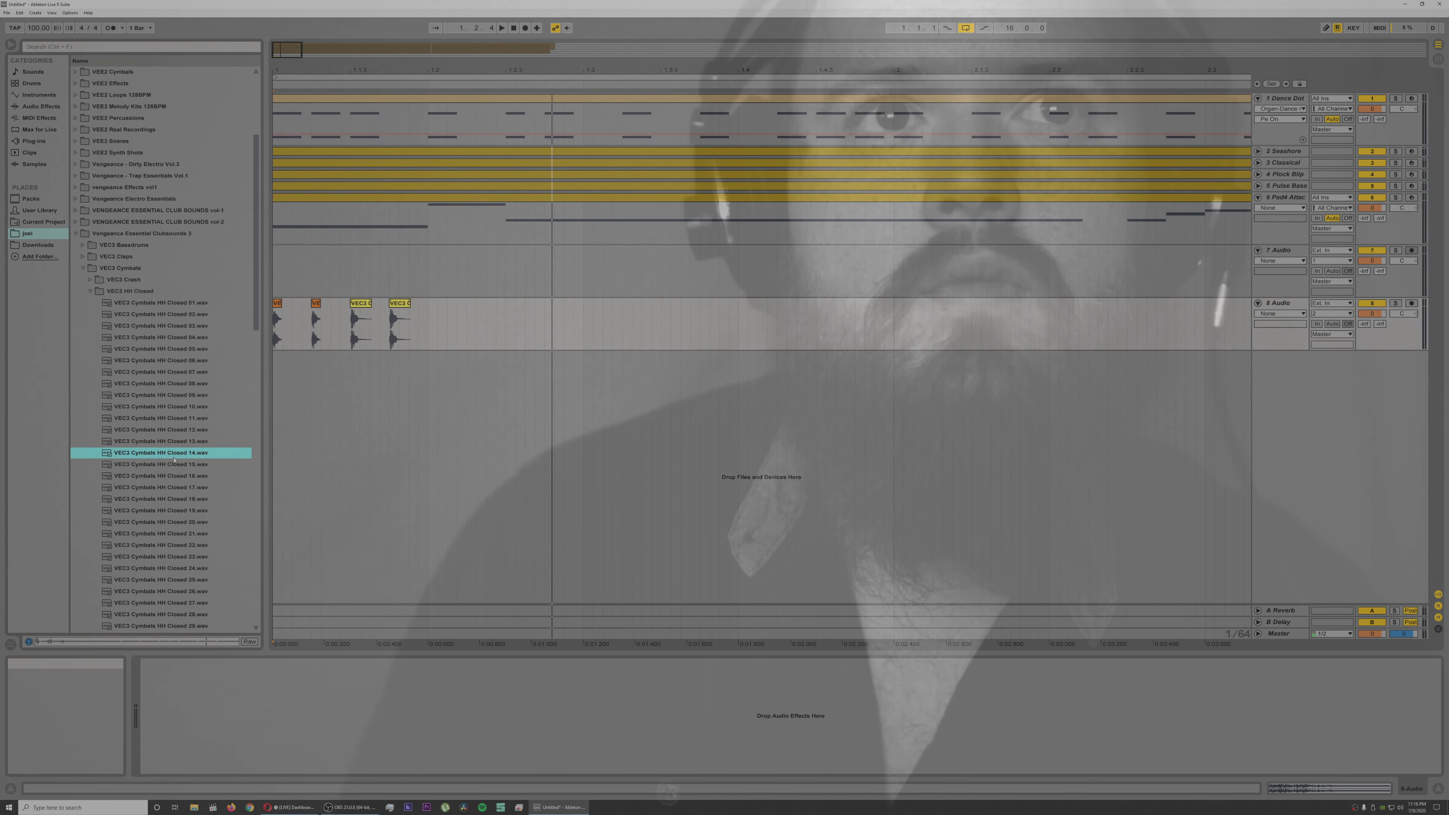
click(175, 441)
click(176, 407)
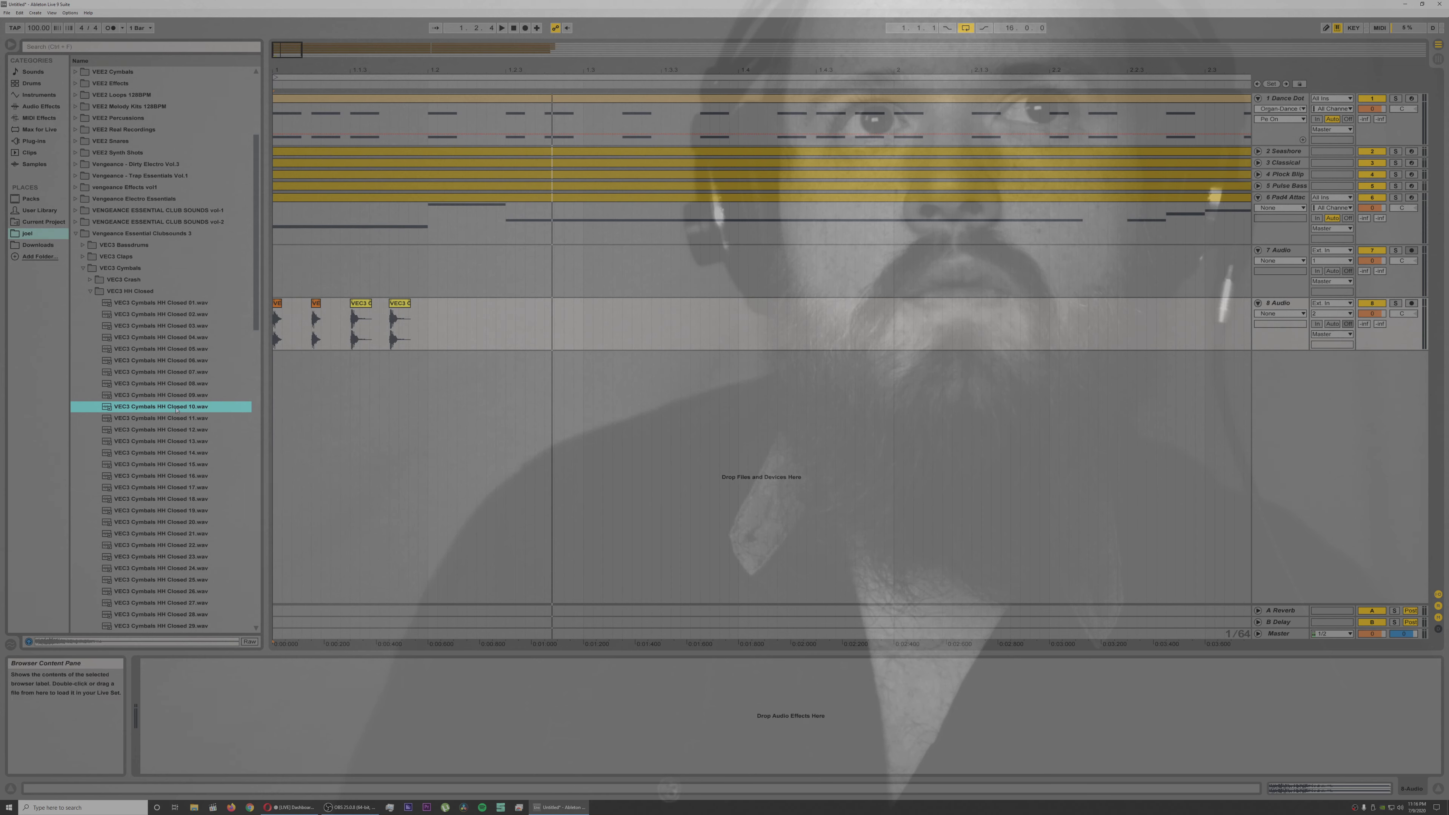
drag(442, 354, 486, 307)
key(space)
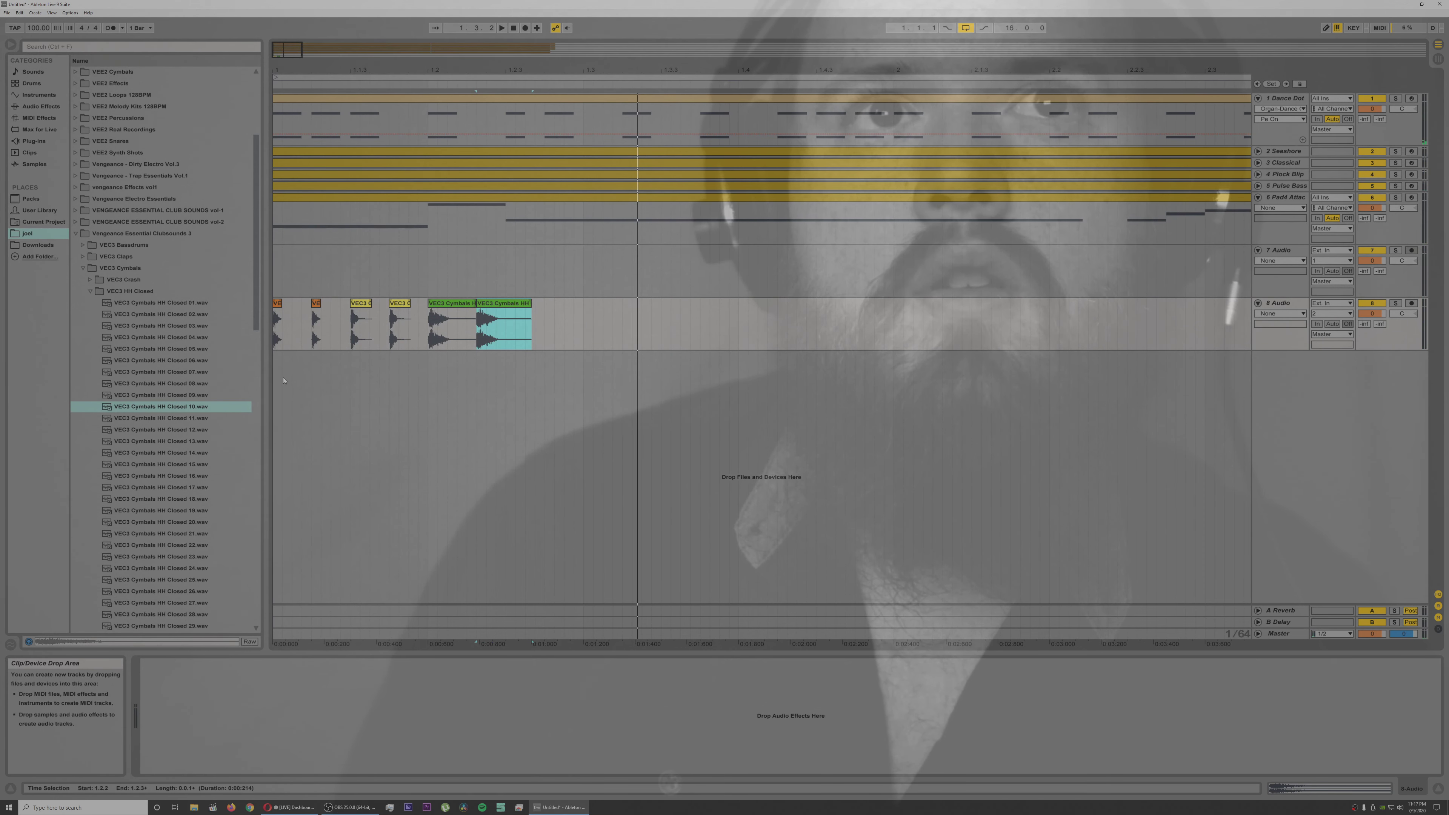
click(277, 378)
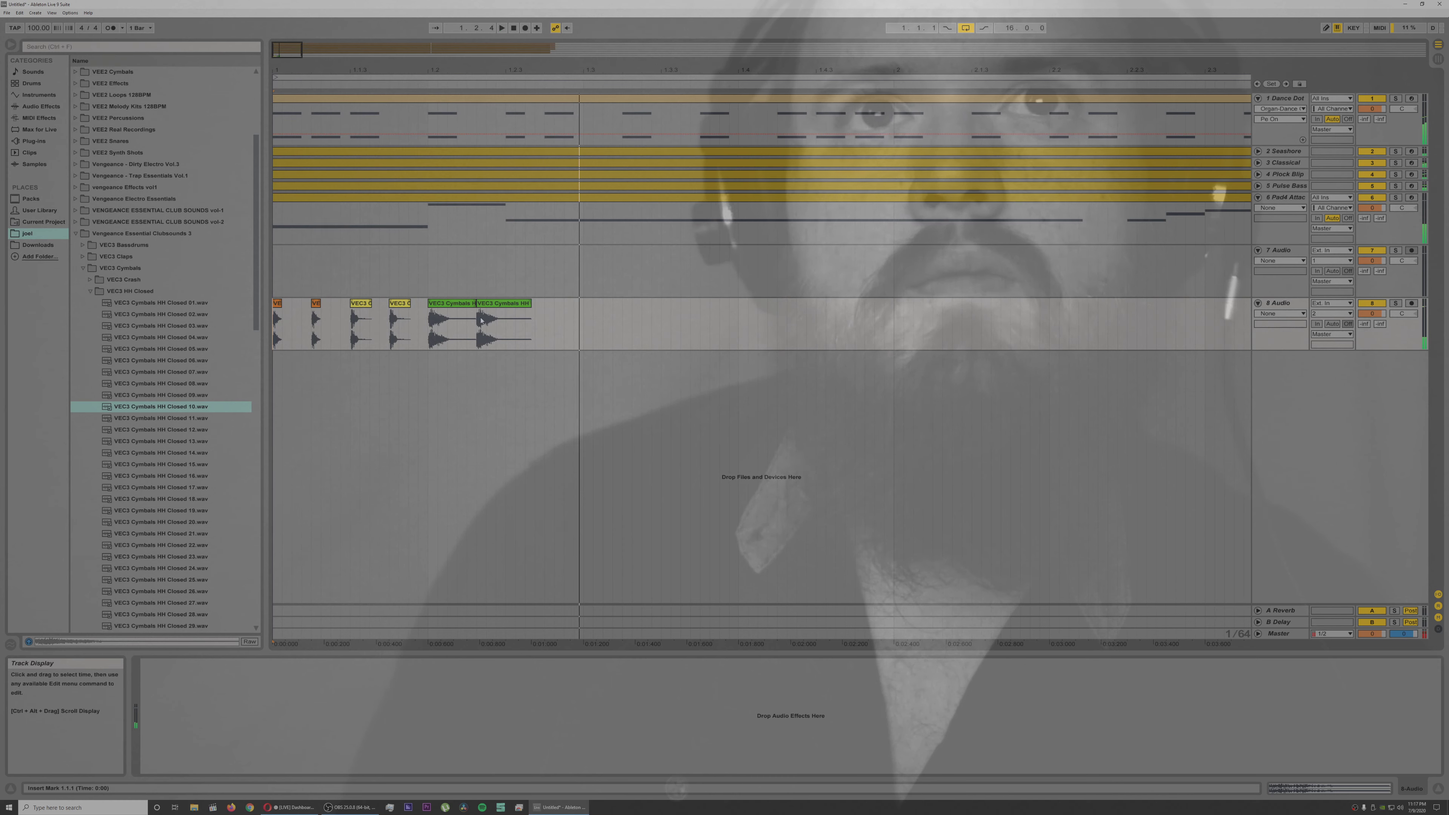
Step: Shorten both HH Closed 10 clips, move the second one to 1.2.2, and play the hi-hat pattern back
drag(471, 305, 436, 304)
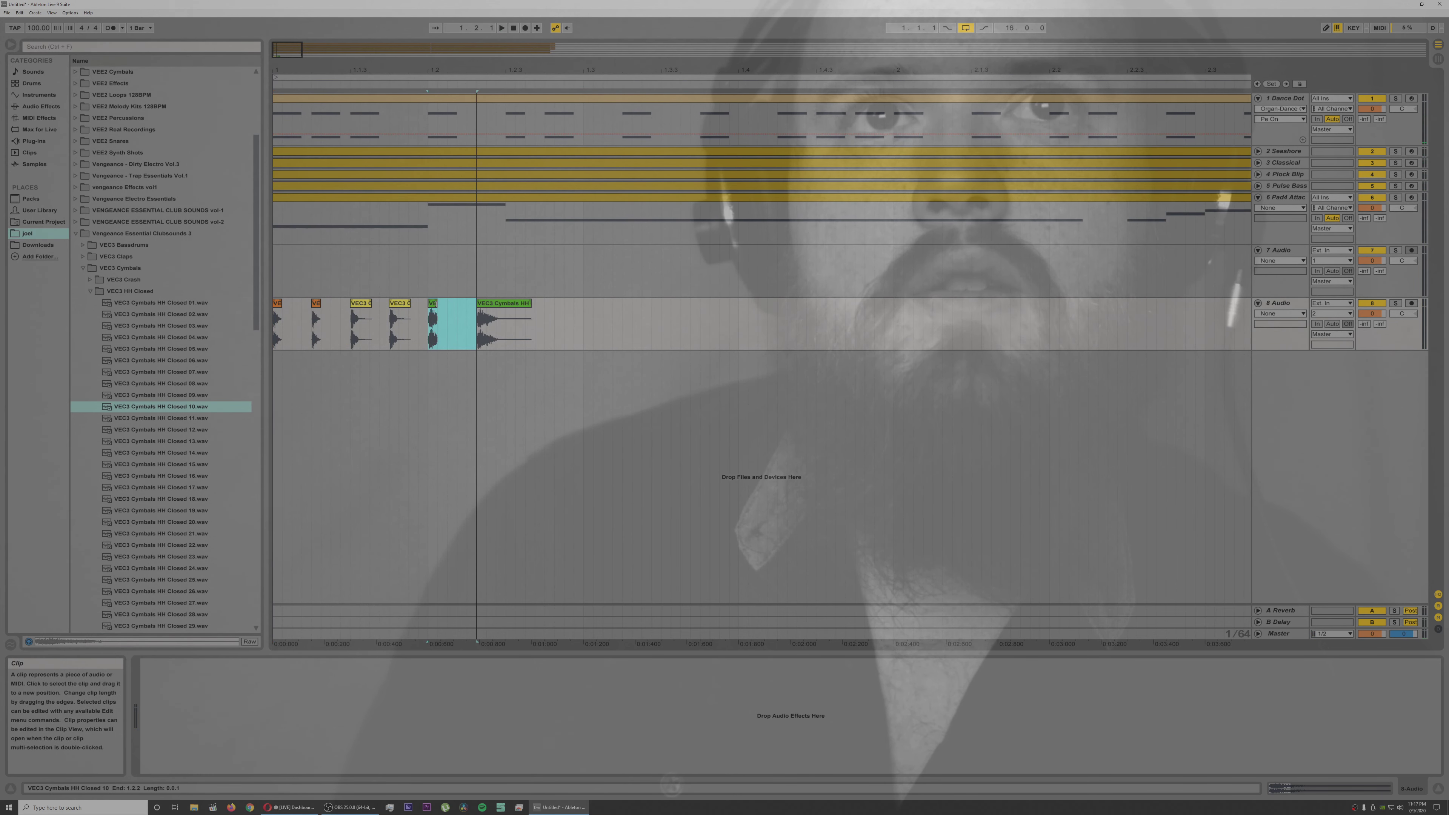
click(505, 304)
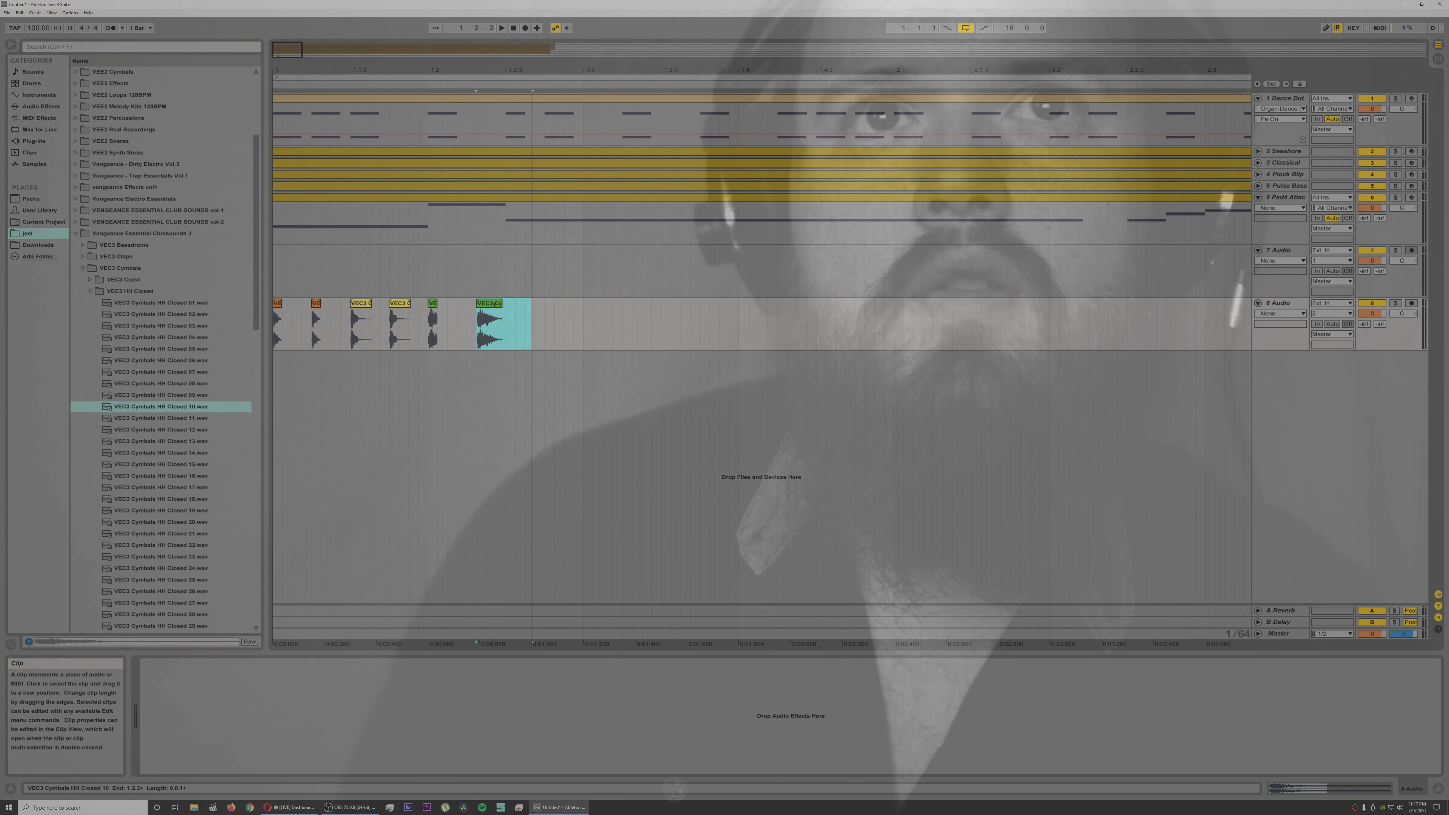
key(space)
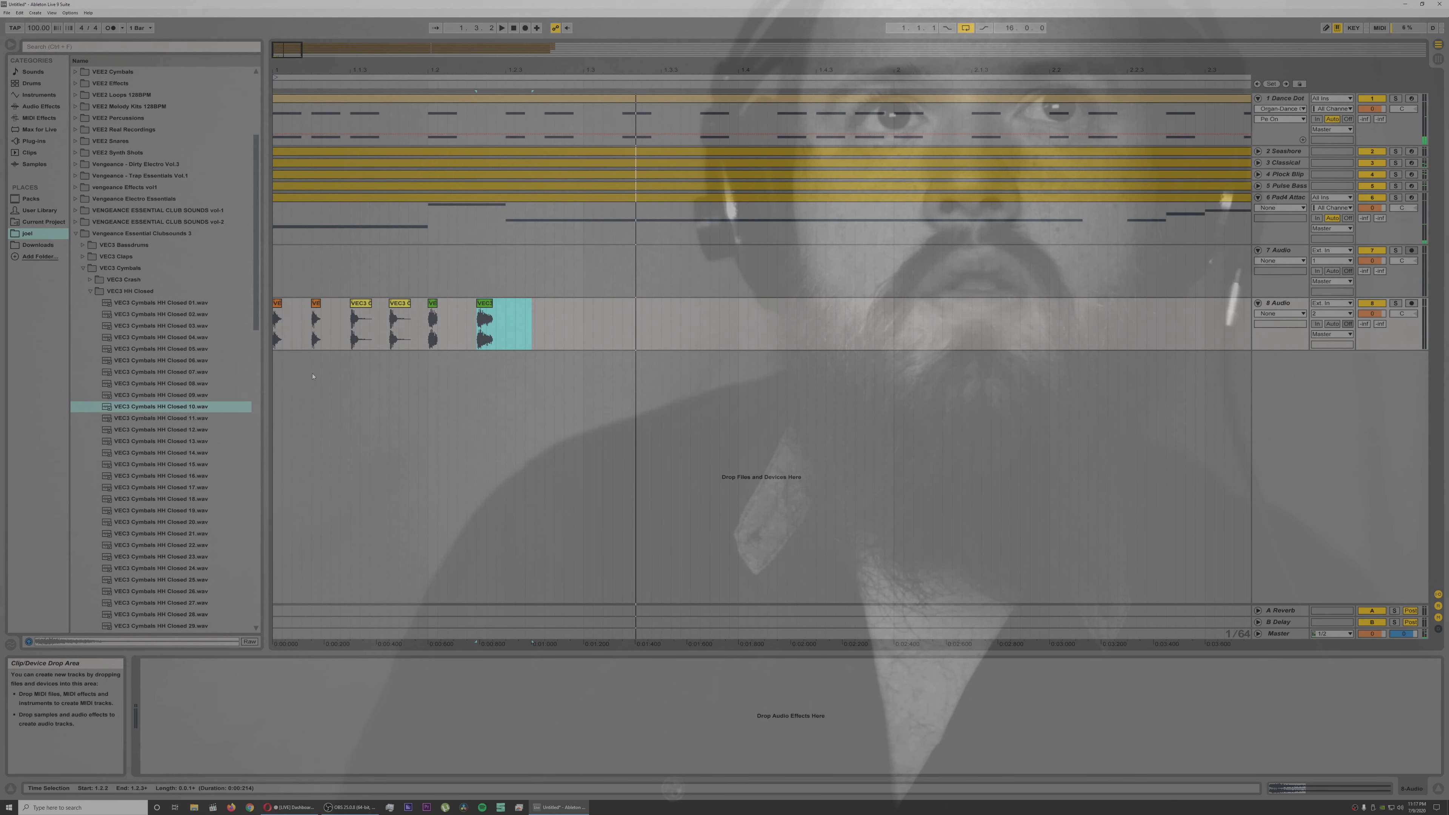
click(281, 370)
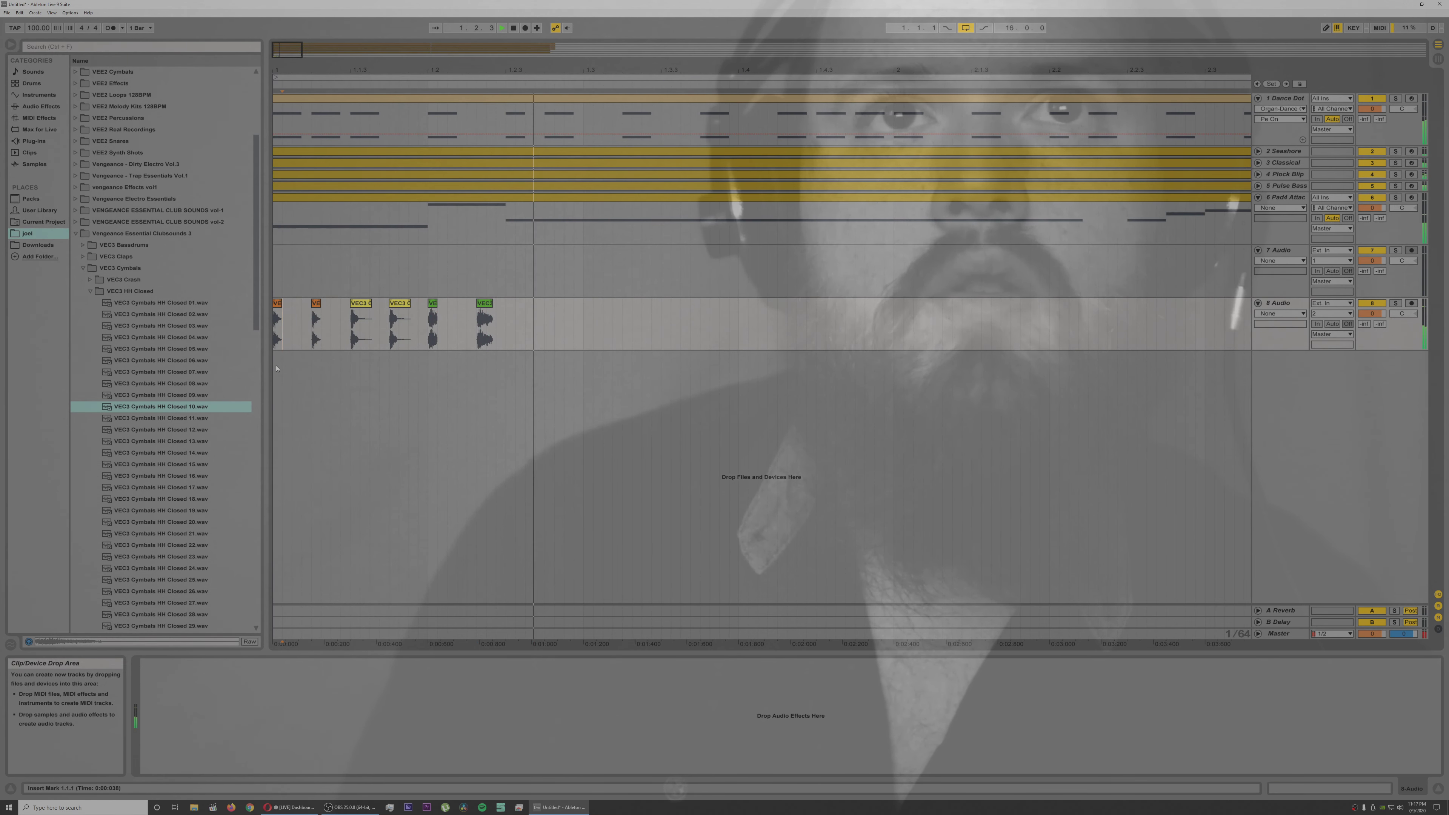
drag(489, 303, 479, 305)
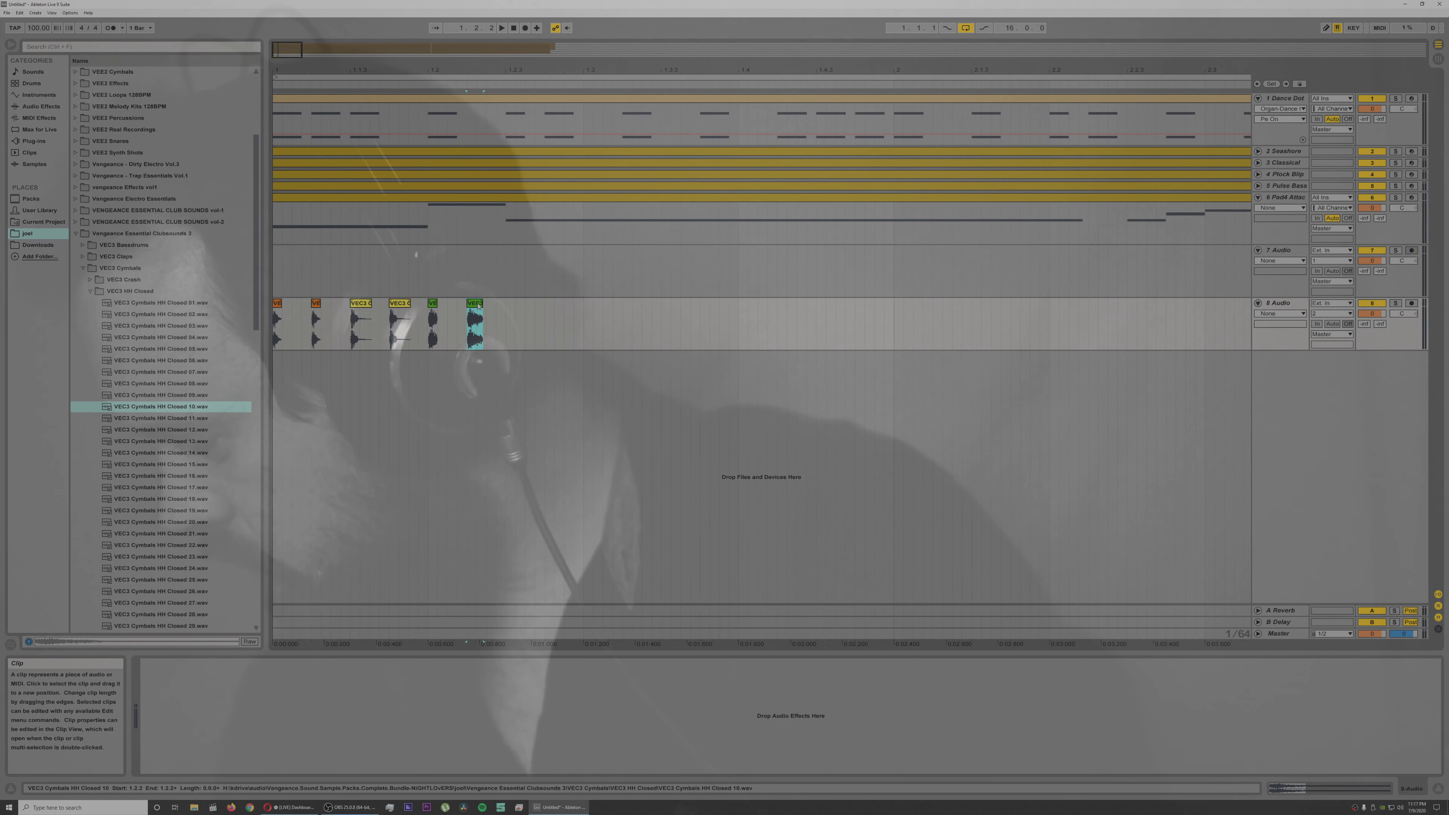
key(space)
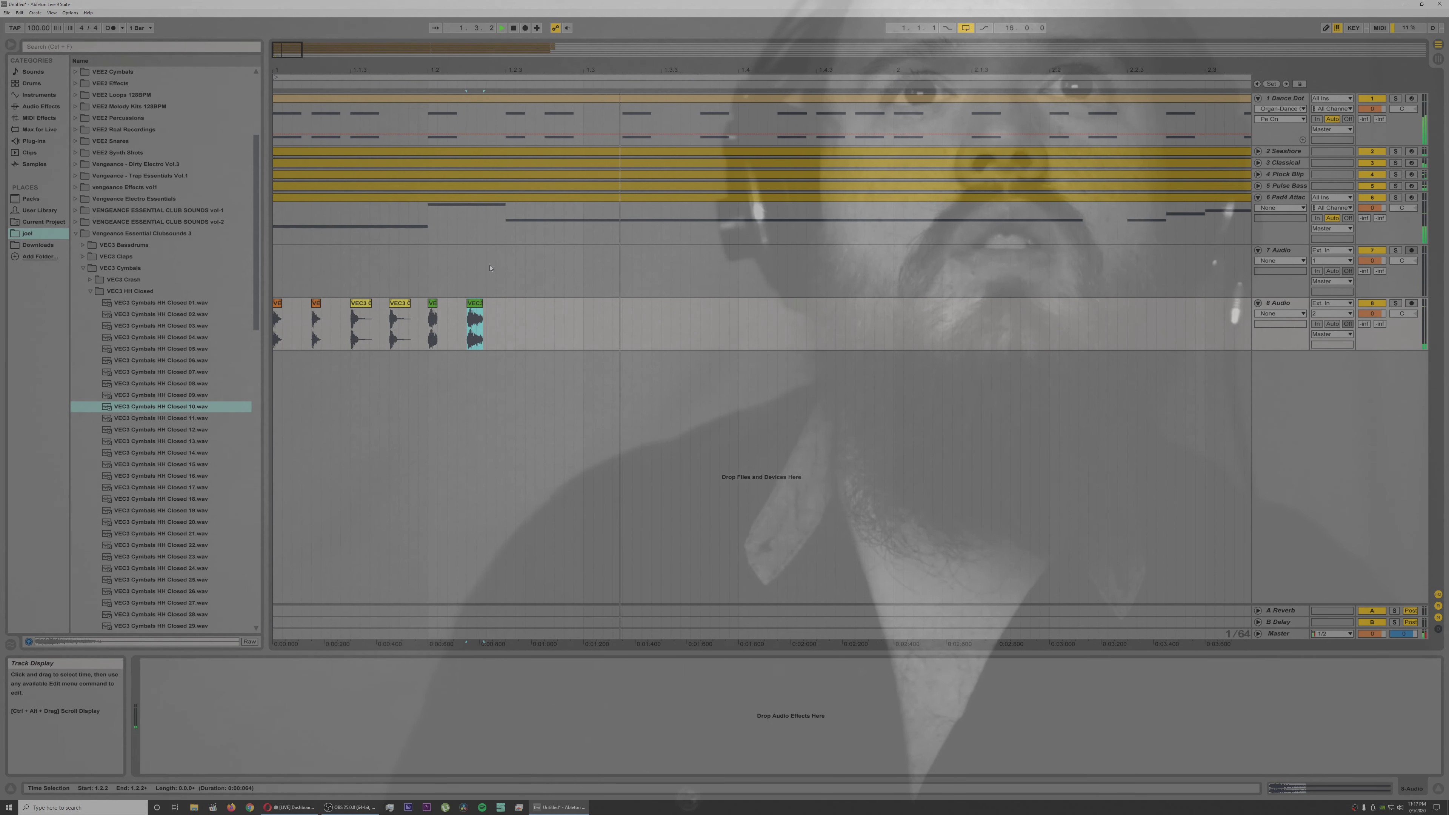
Step: Play the pattern from the start, audition closed hi-hats, and add two VEC3 Cymbals HH Closed 22 hits on track 8 at 1.2.3 and 1.2.4
click(274, 290)
key(space)
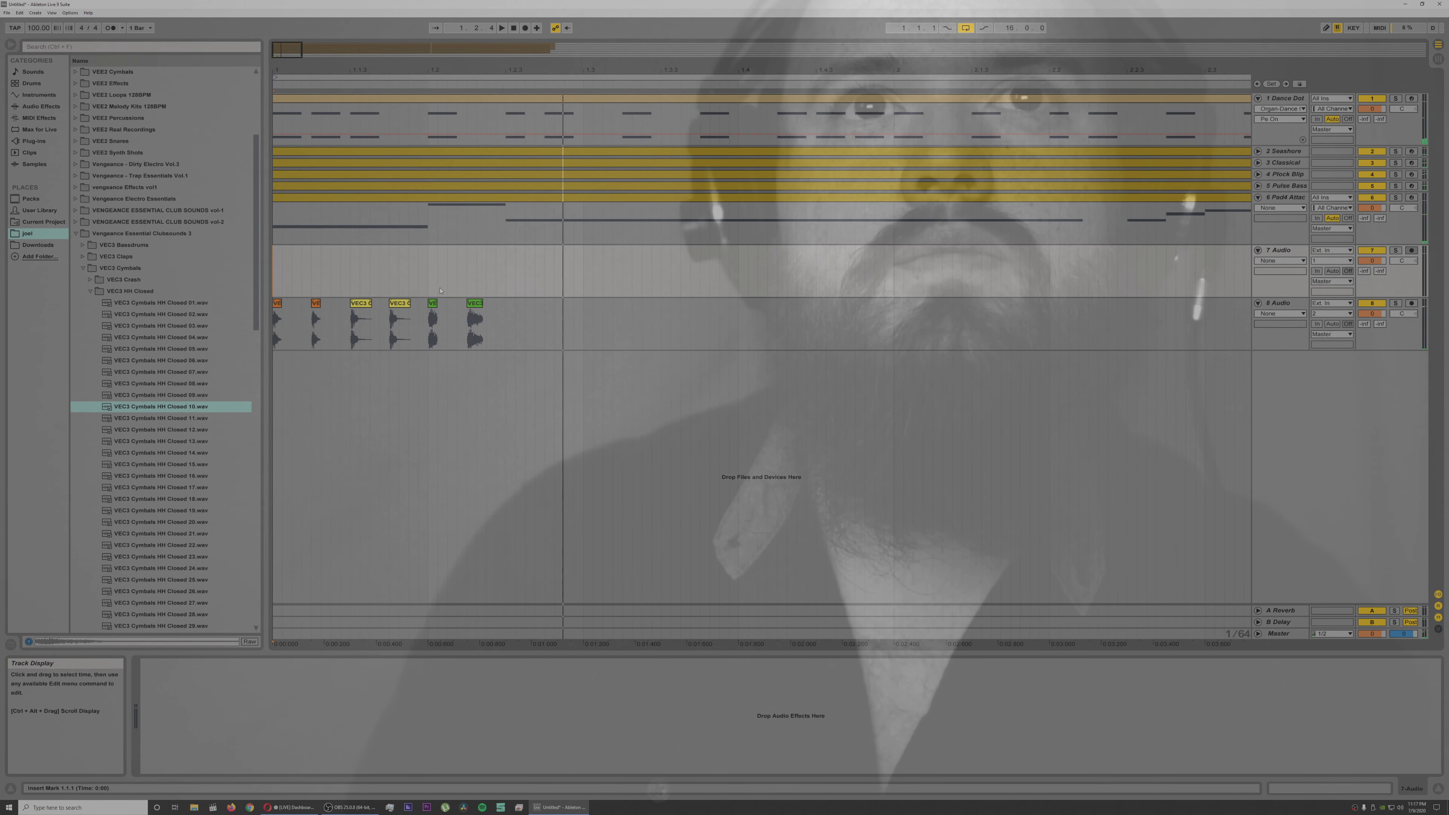
click(148, 513)
click(159, 546)
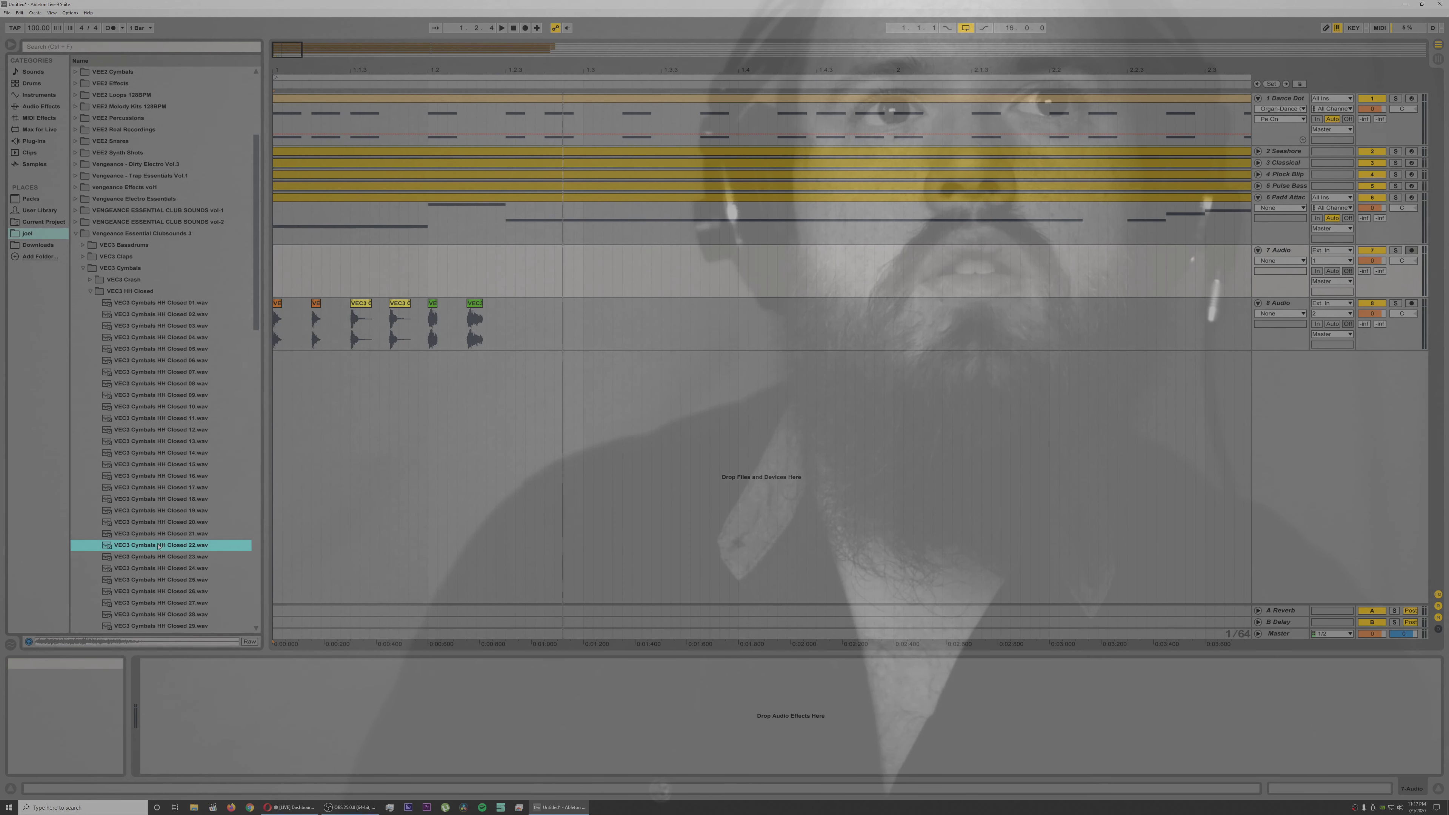
drag(552, 379, 562, 313)
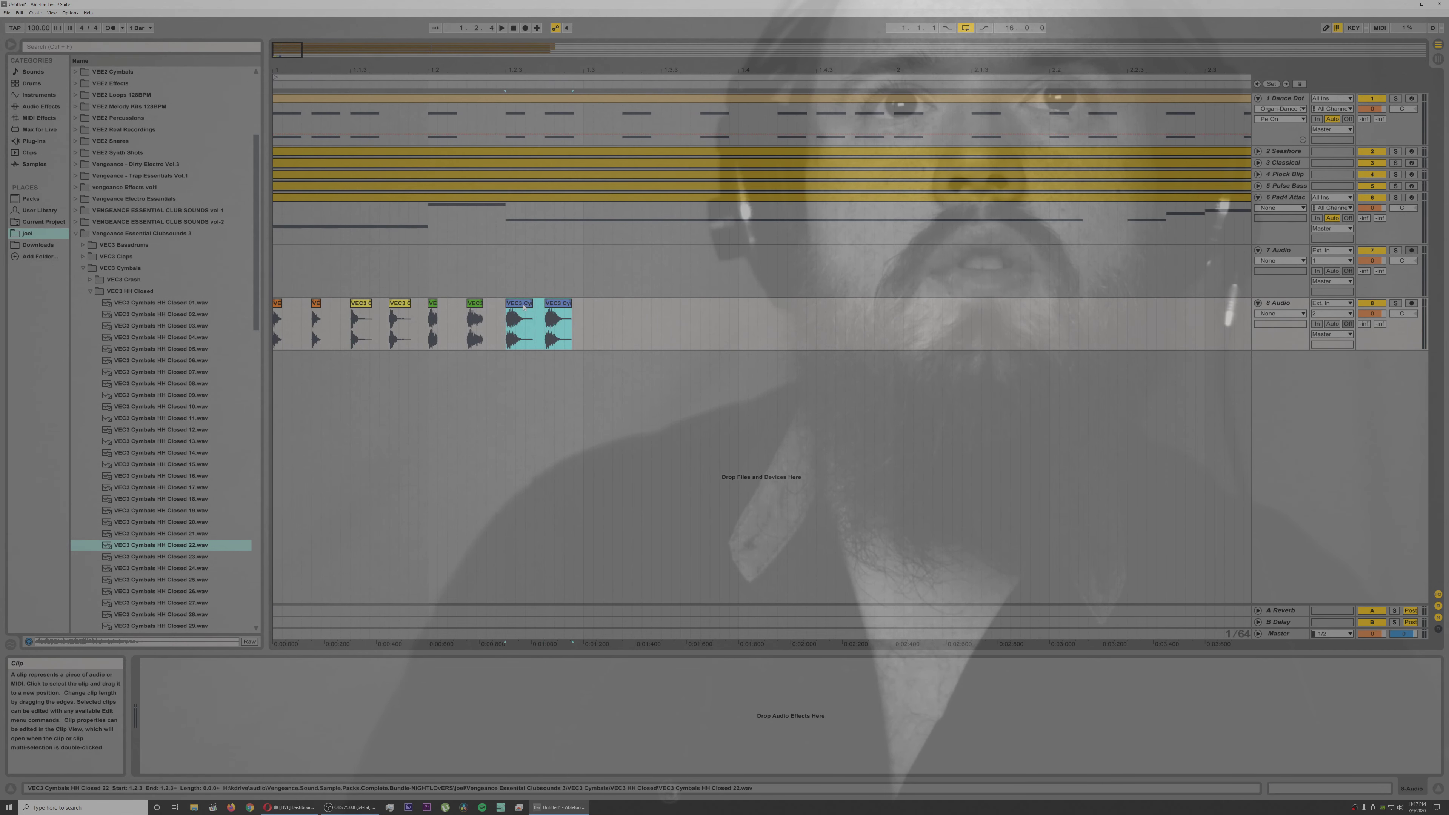
Step: Transpose both HH Closed 22 clips on track 8 up together
double_click(555, 303)
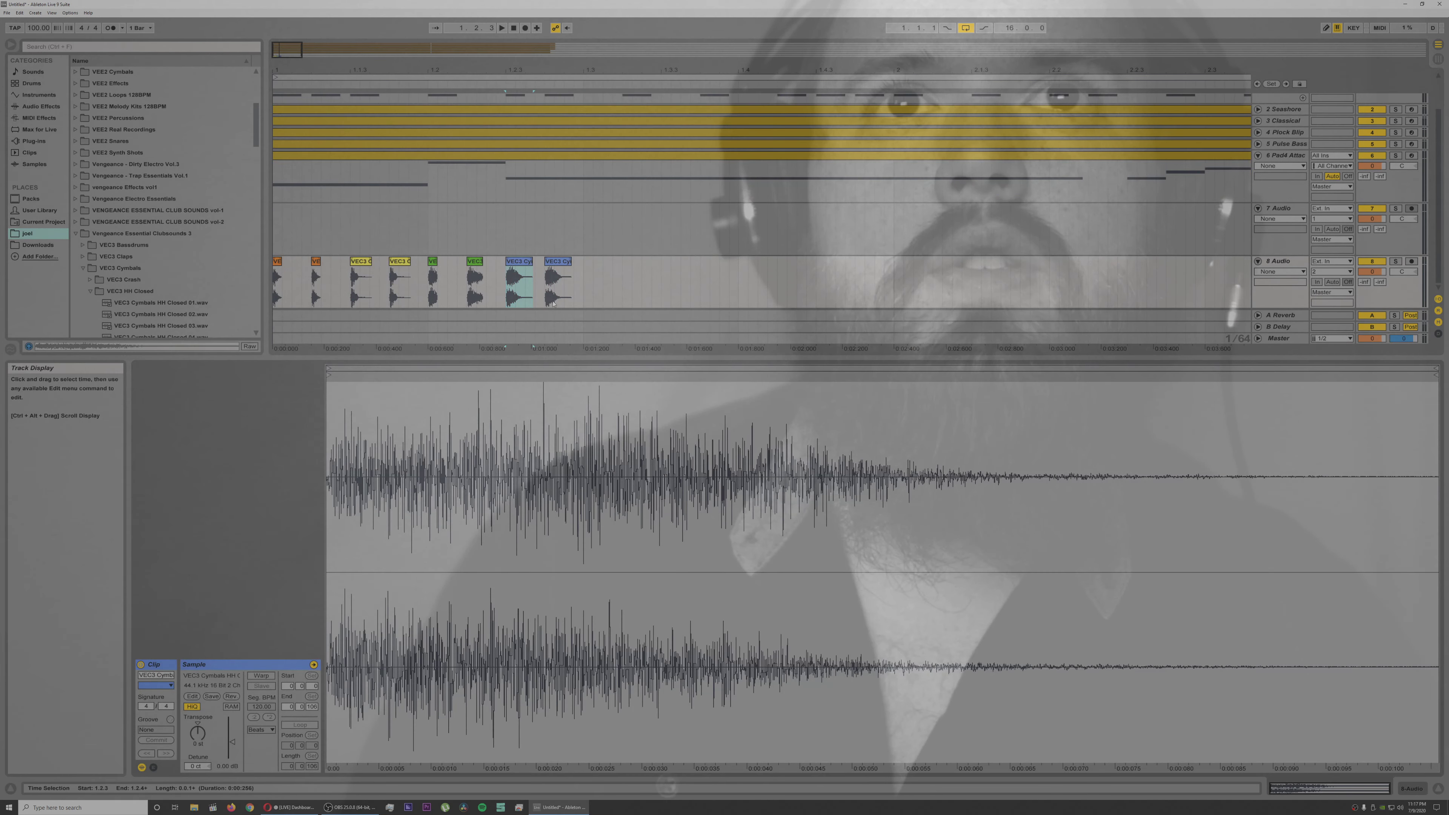
shift+click(555, 262)
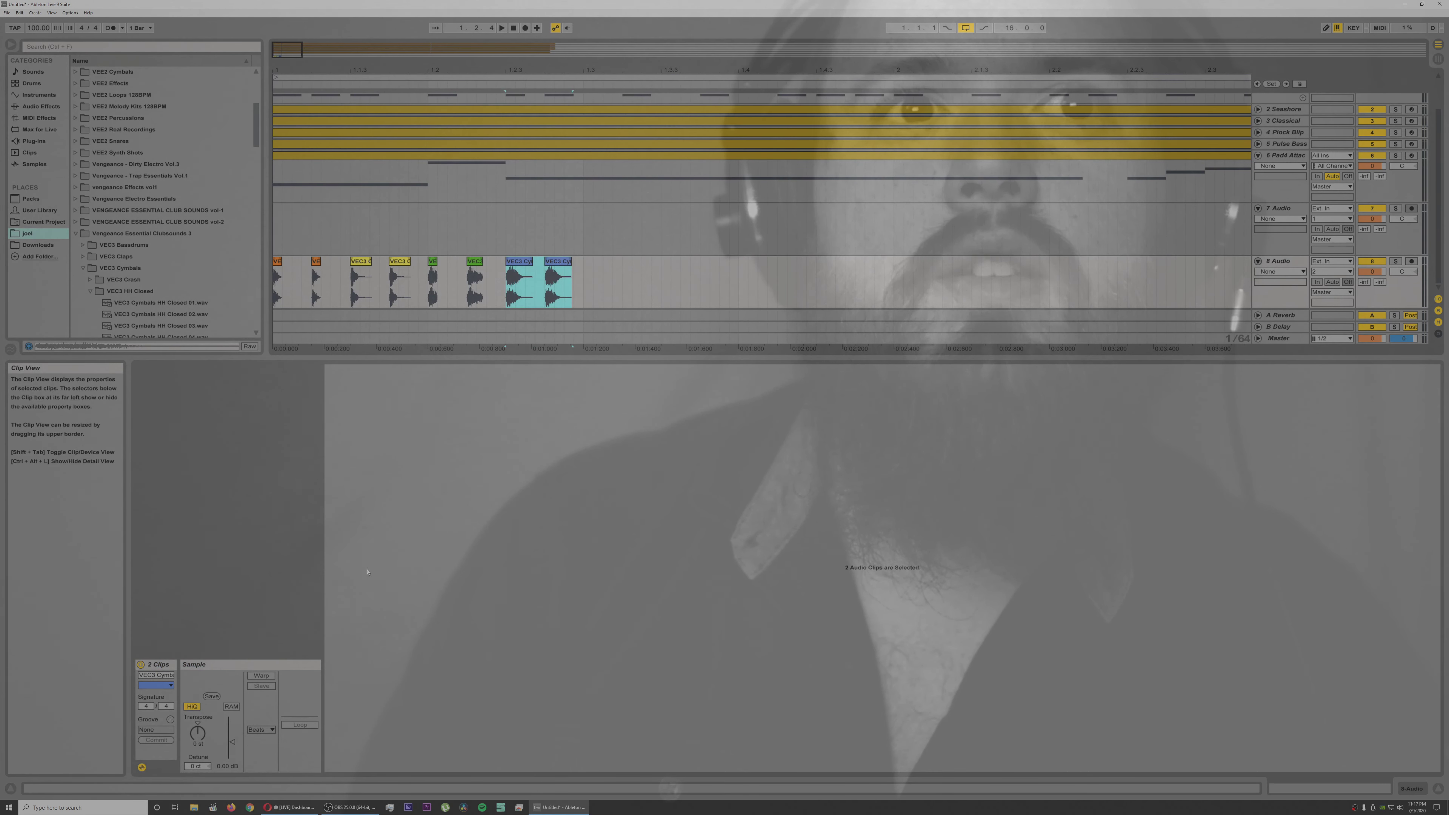
drag(197, 733, 198, 736)
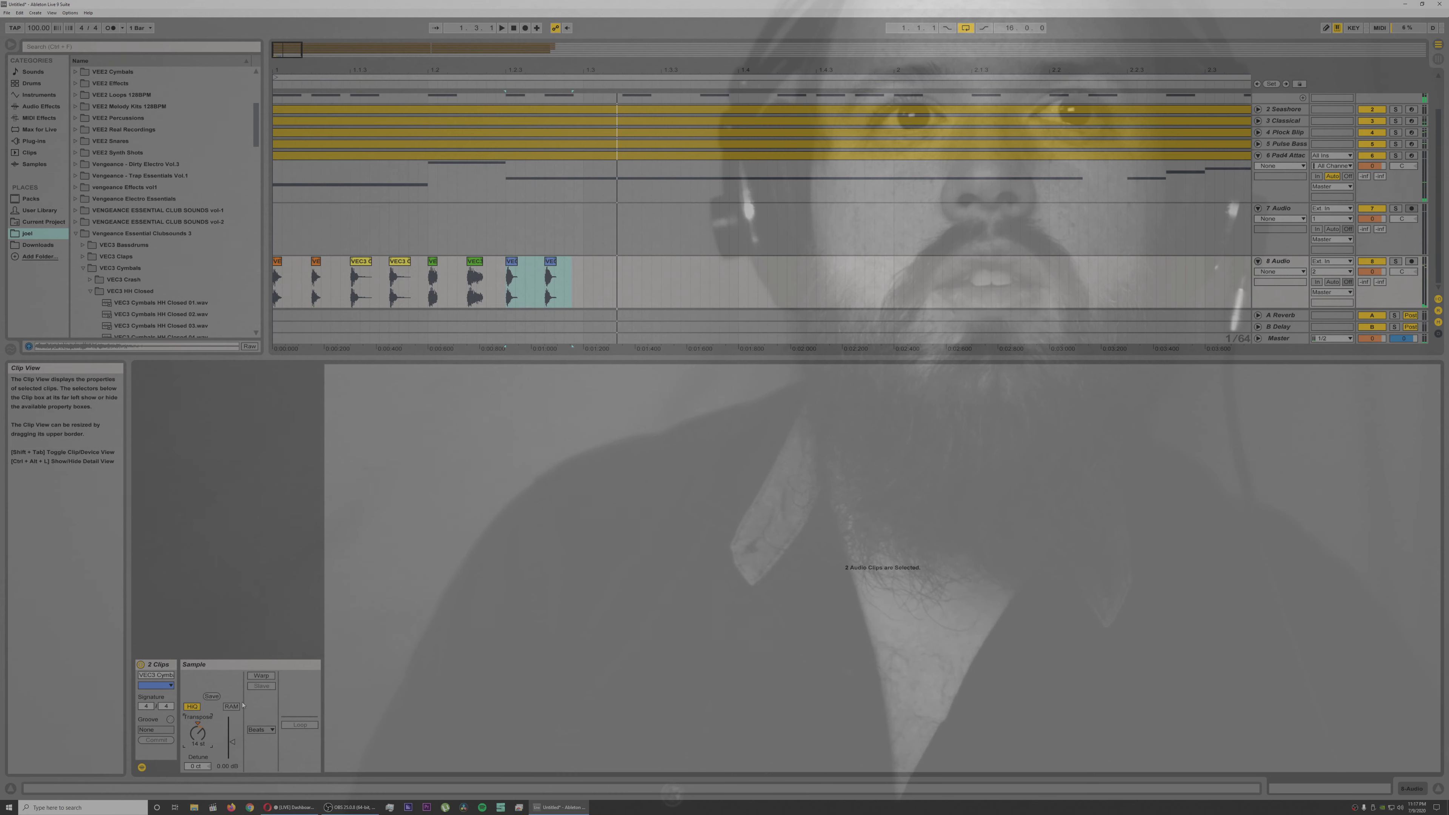
Step: Adjust the transposition of the two HH Closed 10 clips and transpose the two HH Closed 20 clips down
drag(465, 264, 432, 266)
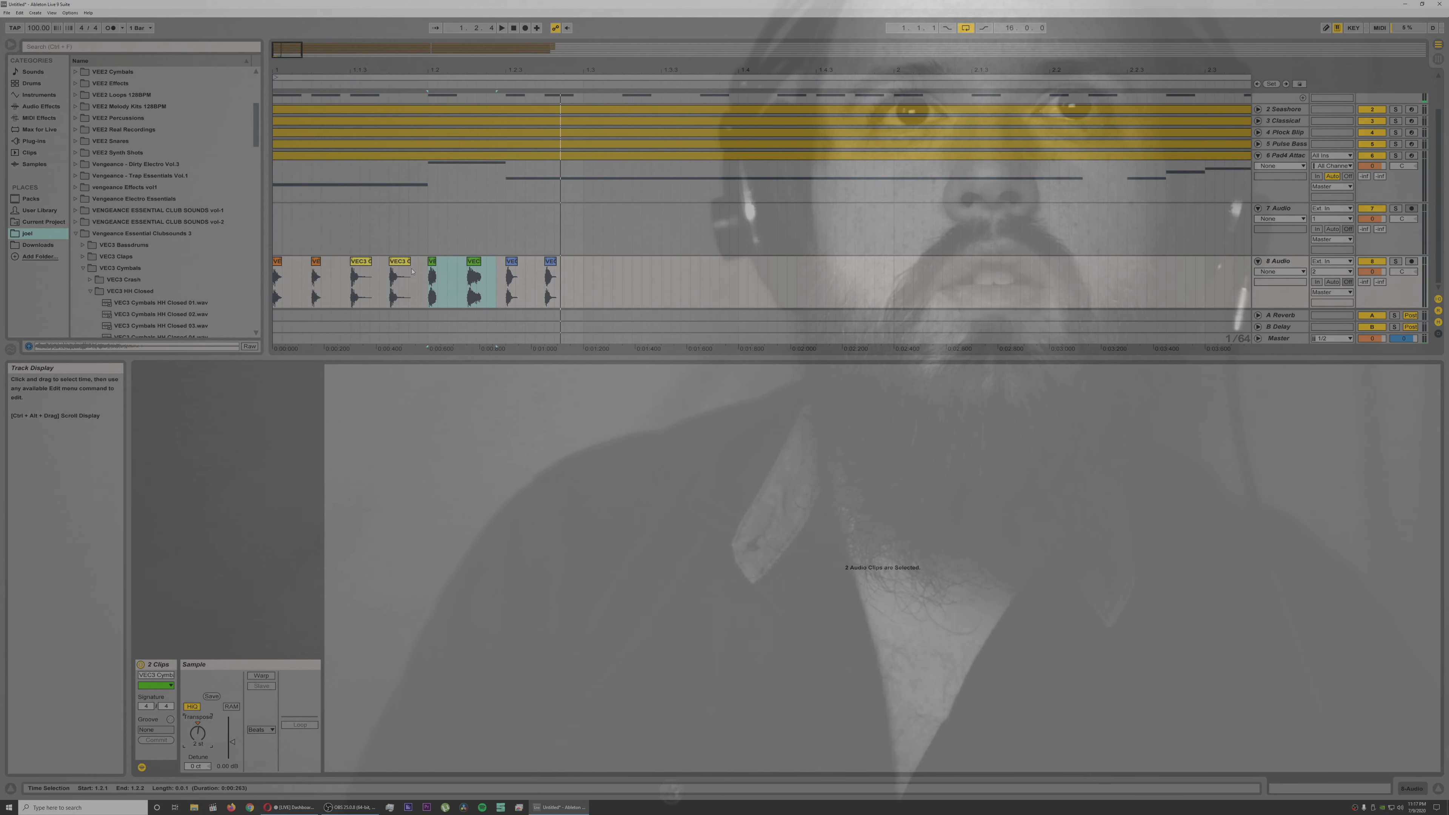
drag(419, 274, 350, 274)
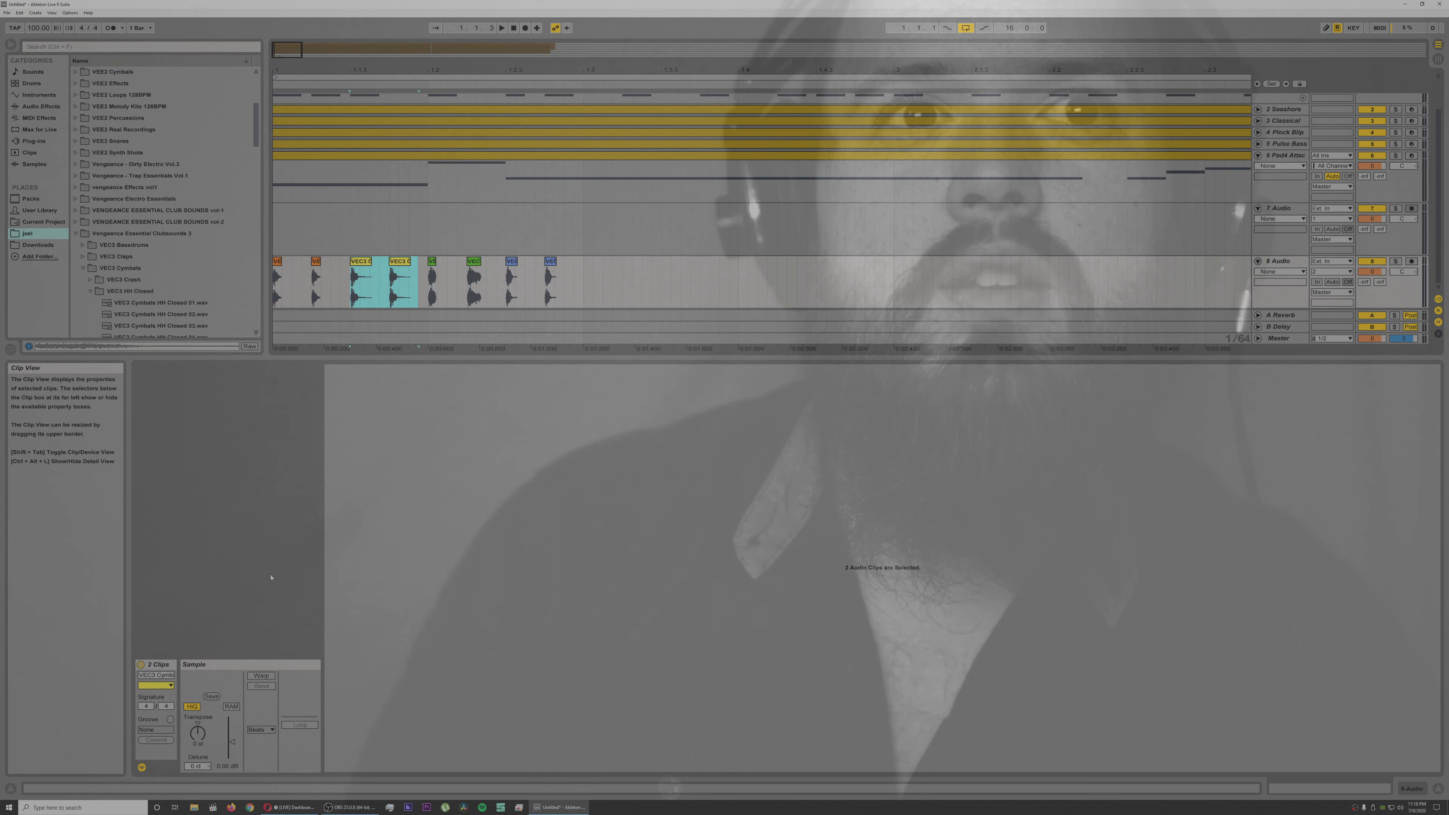
key(space)
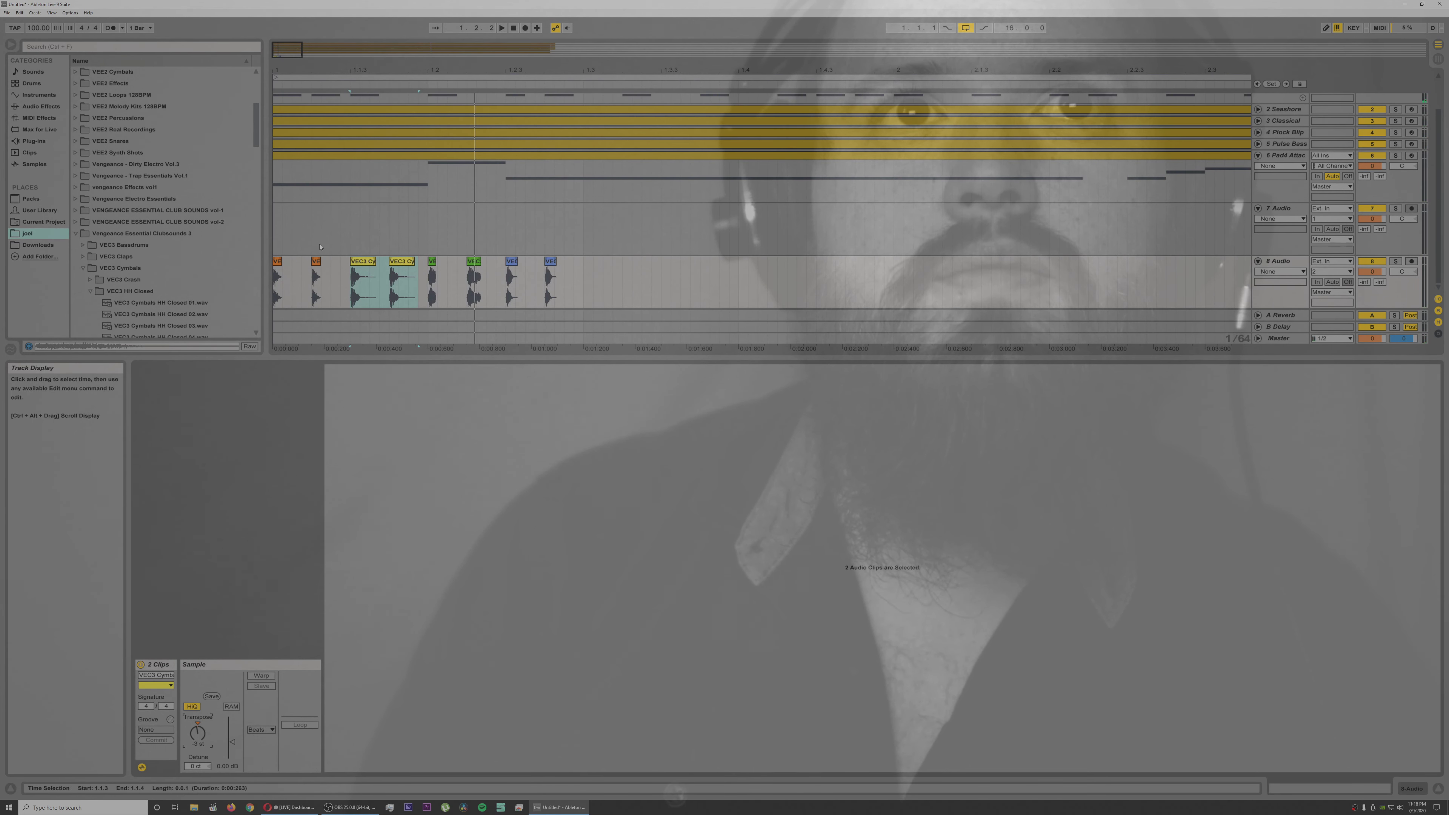
Step: Transpose the first two hi-hat clips on track 8 up and play the pattern back
drag(327, 274, 274, 274)
key(space)
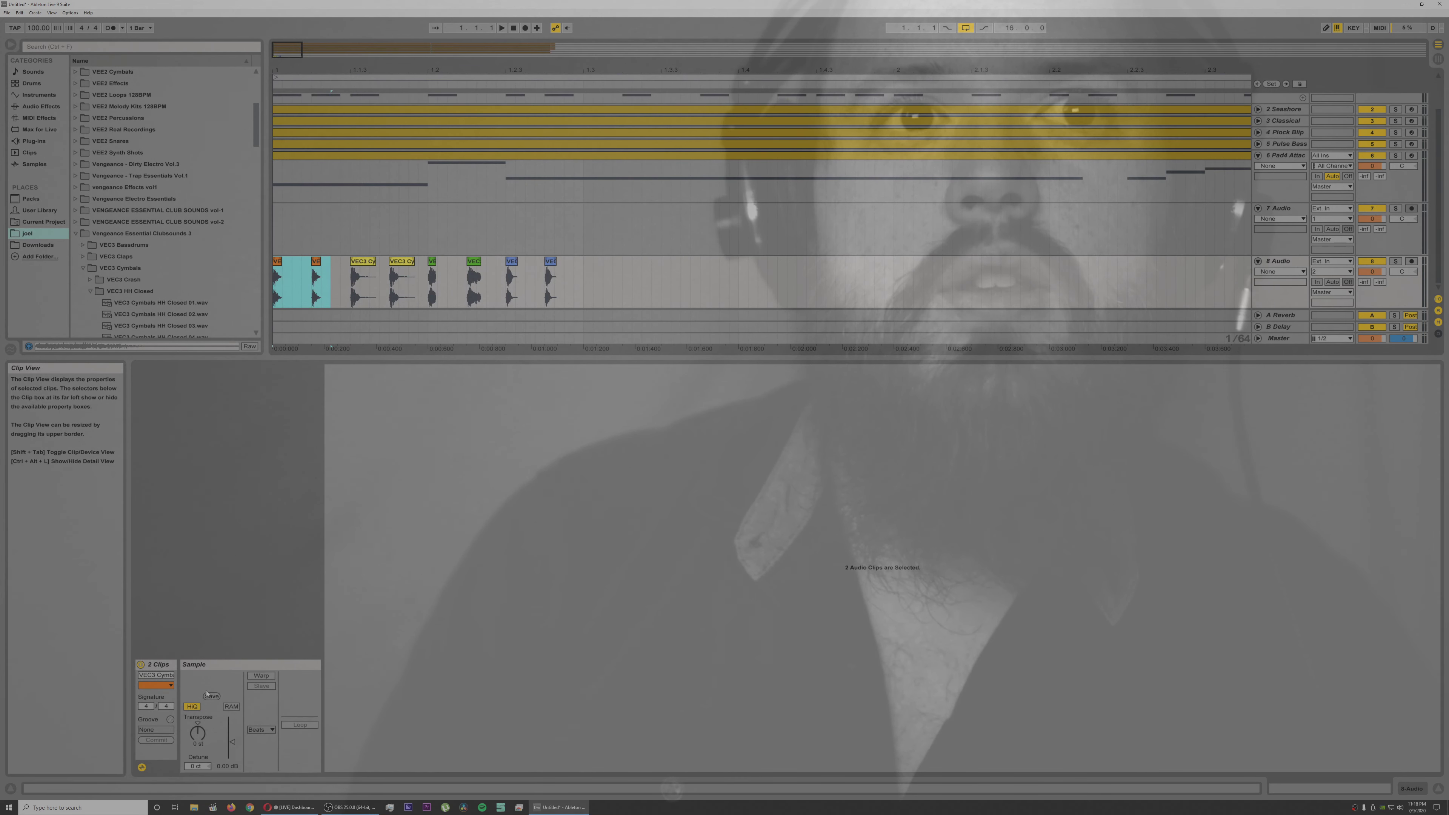
drag(198, 737, 197, 737)
key(space)
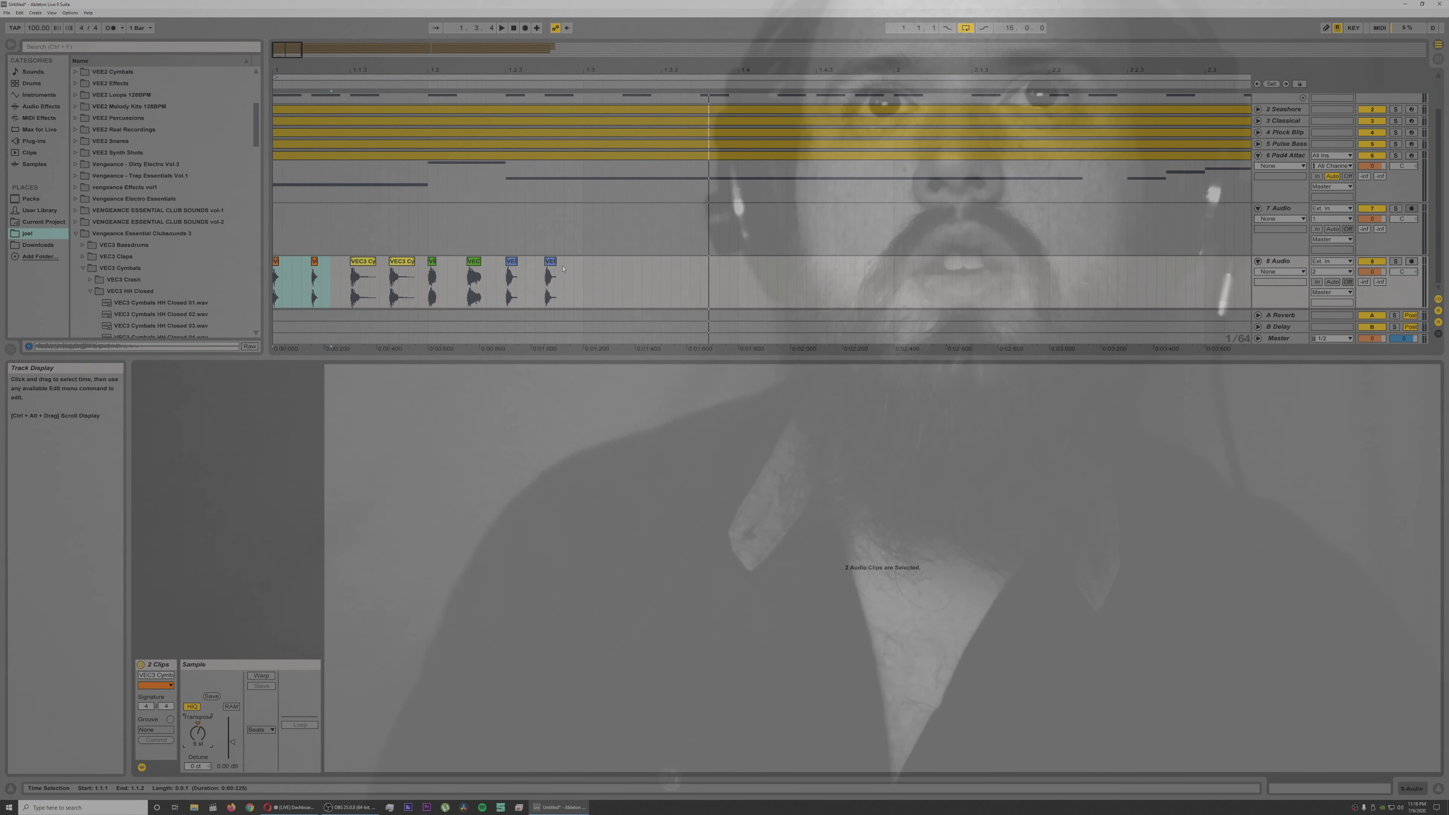
Step: Duplicate the hi-hat pattern from 1.1.1 to 1.3.1 repeatedly along track 8 until it runs past the end of the other parts
drag(583, 263, 267, 252)
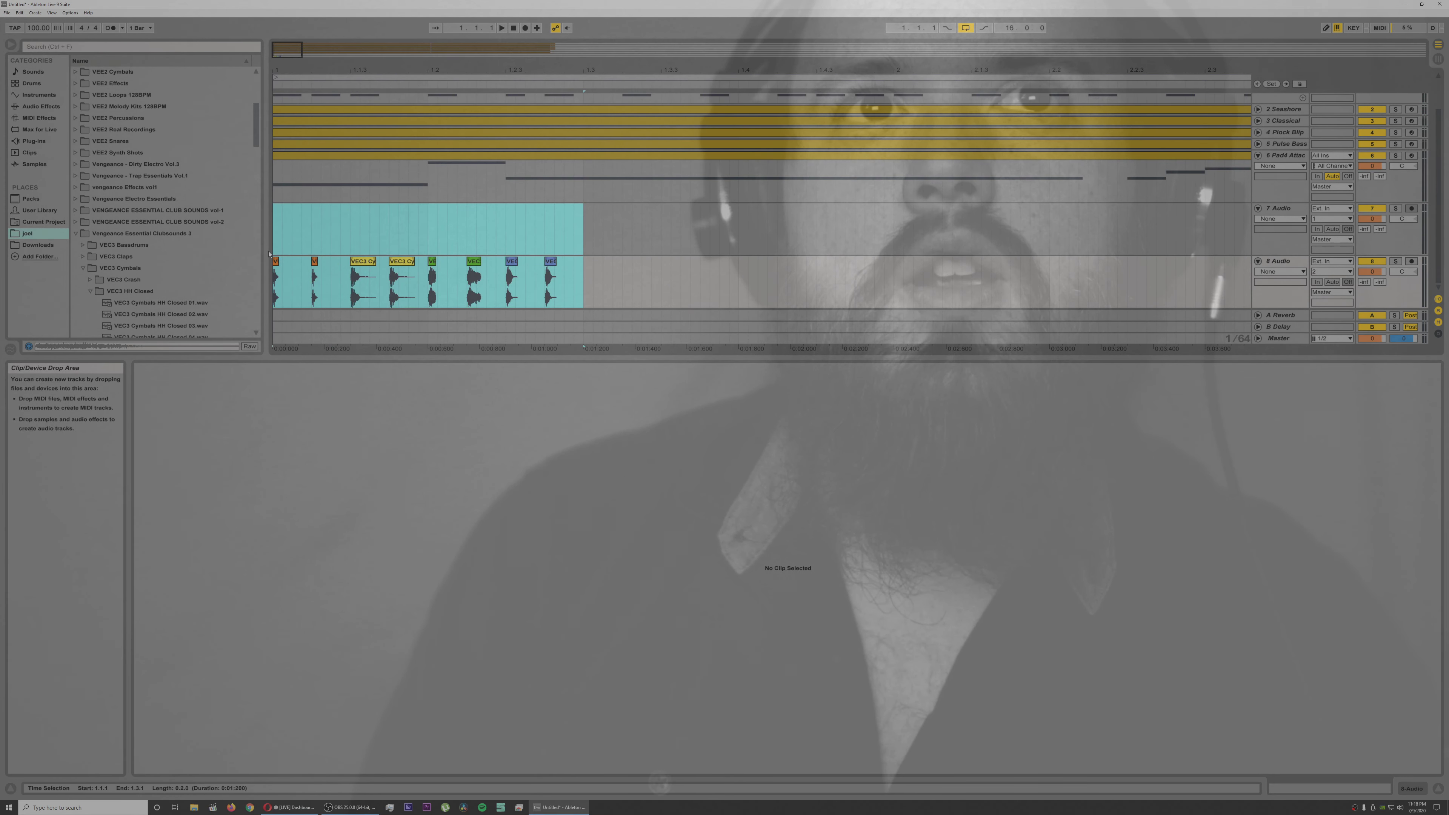
key(ctrl+d)
key(ctrl+d)
key(ctrl+d)
key(ctrl+d)
key(ctrl+d)
key(ctrl+d)
key(ctrl+d)
key(ctrl+d)
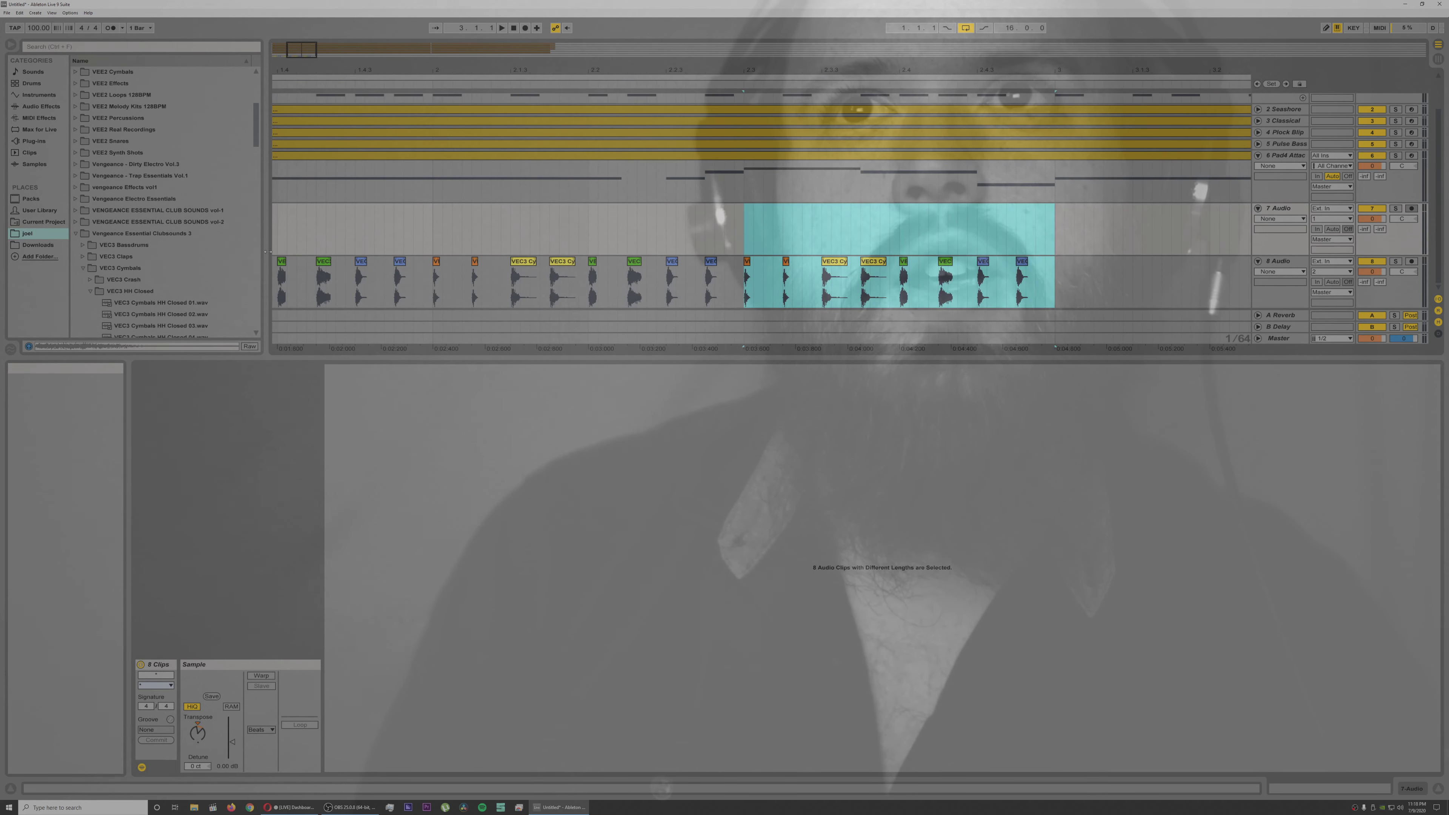
key(ctrl+d)
key(ctrl+d)
key(ctrl+d)
key(ctrl+d)
key(ctrl+d)
key(ctrl+d)
key(ctrl+d)
key(ctrl+d)
key(ctrl+d)
key(ctrl+d)
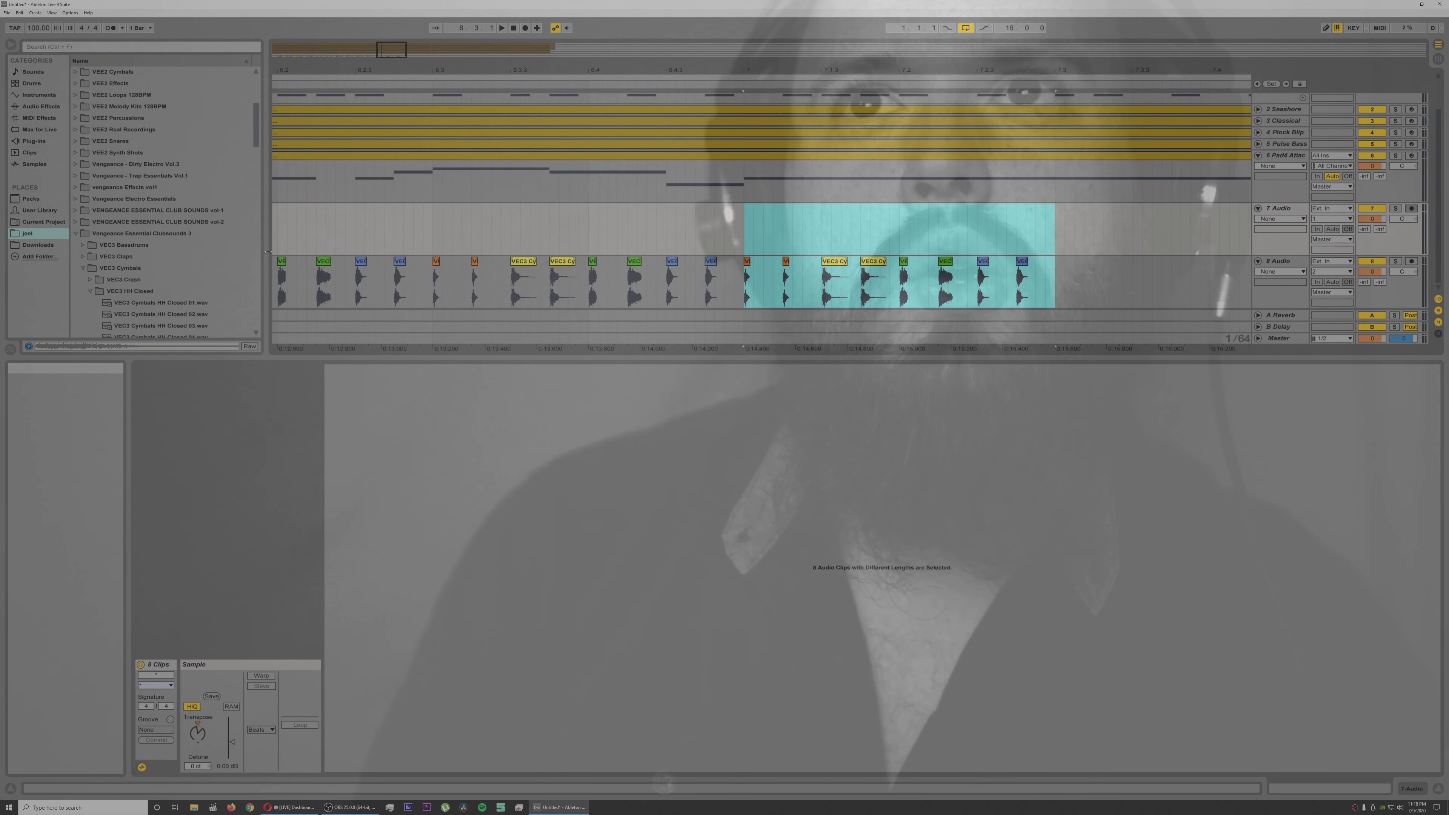
key(ctrl+d)
key(ctrl+d)
key(ctrl+d)
key(ctrl+d)
key(ctrl+d)
key(ctrl+d)
key(ctrl+d)
key(ctrl+d)
key(ctrl+d)
key(ctrl+d)
key(ctrl+d)
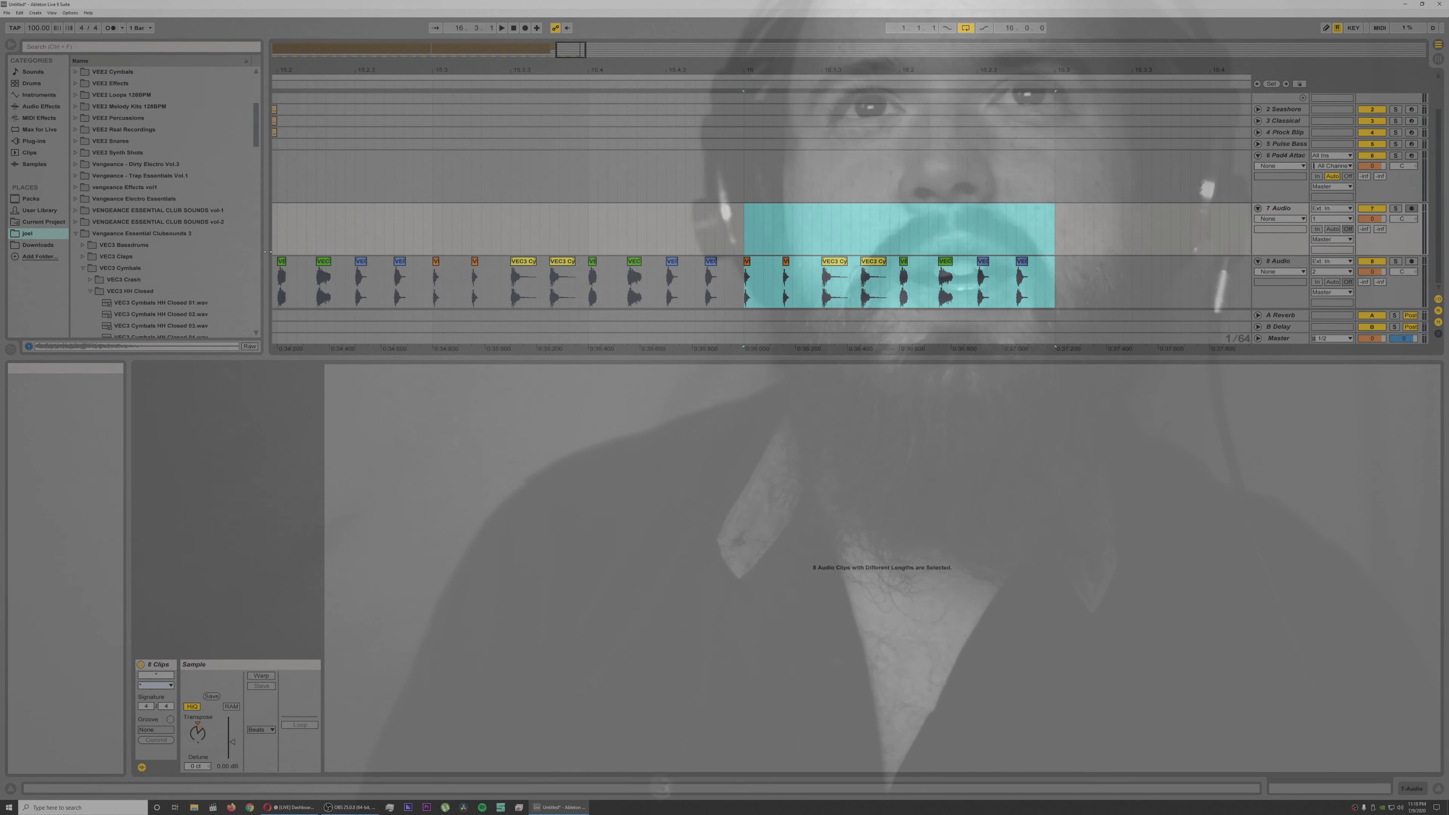
key(ctrl+d)
key(ctrl+d)
key(ctrl+d)
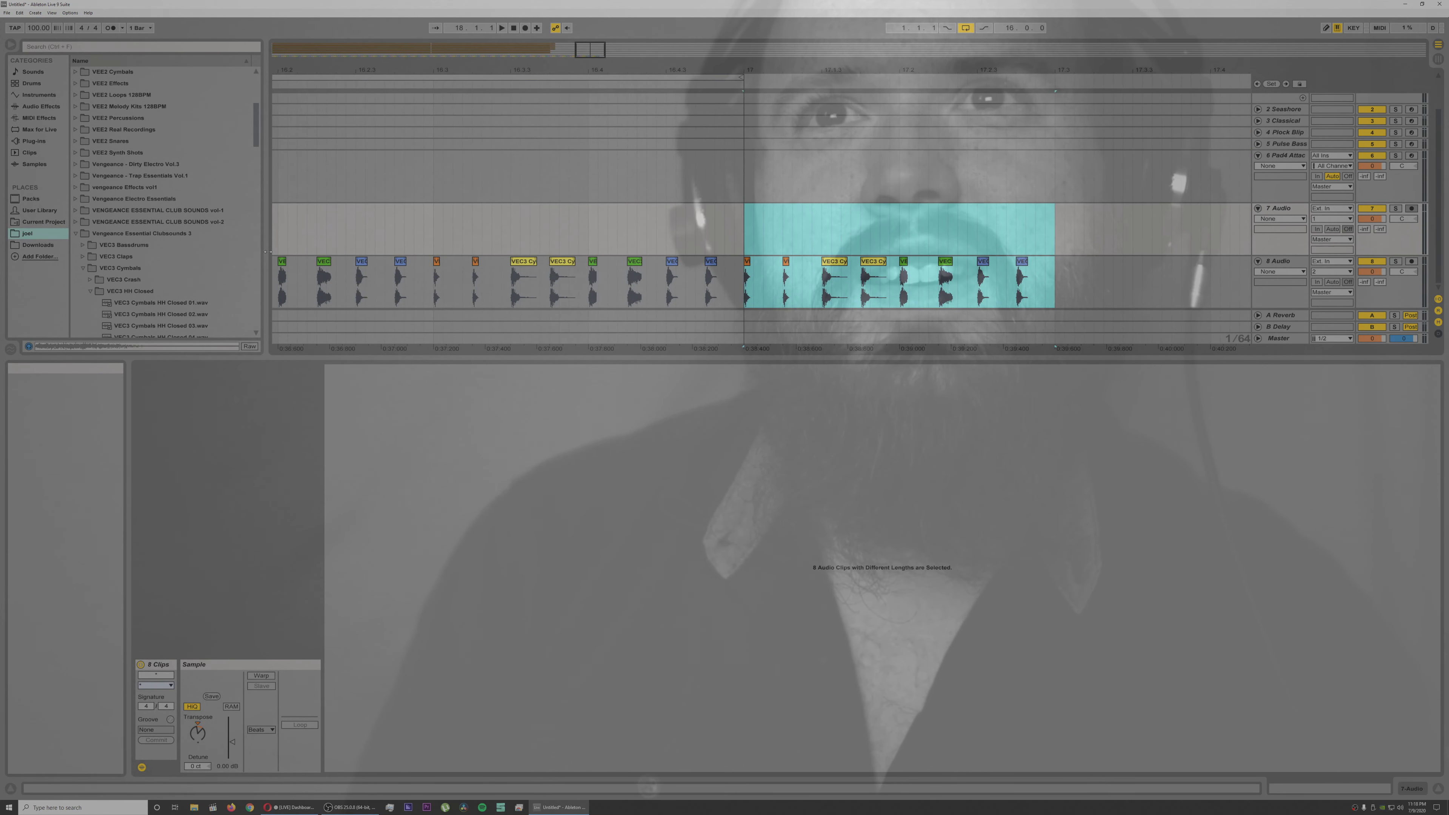
Step: Undo the last surplus duplications and delete the hi-hat clips on track 8 from 15.1.1 to 15.2.3
key(ctrl+z)
key(ctrl+z)
key(ctrl+z)
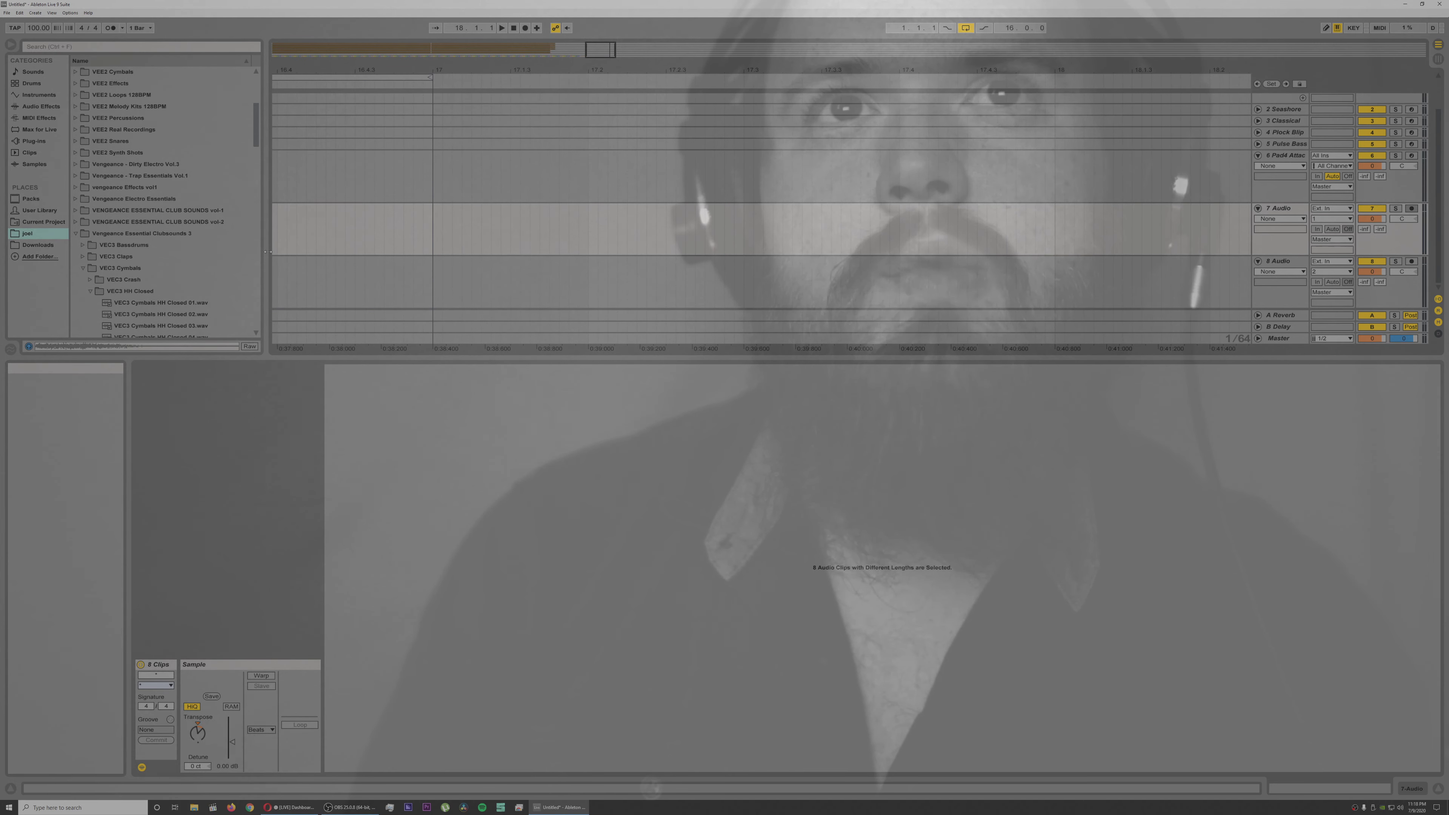
mouse_move(302, 67)
mouse_down()
mouse_move(541, 67)
mouse_move(517, 112)
mouse_move(521, 240)
mouse_up()
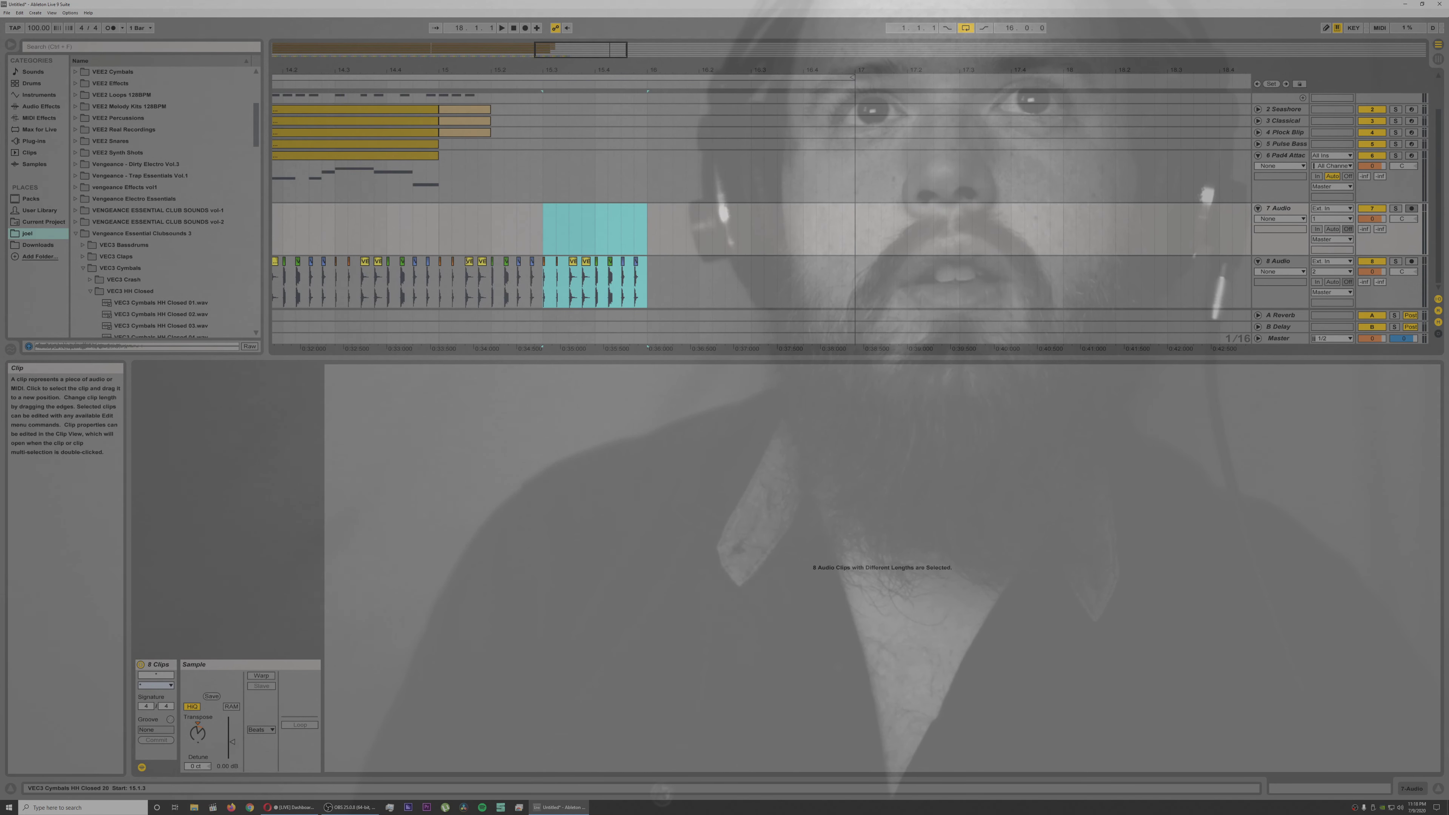
drag(440, 252, 512, 273)
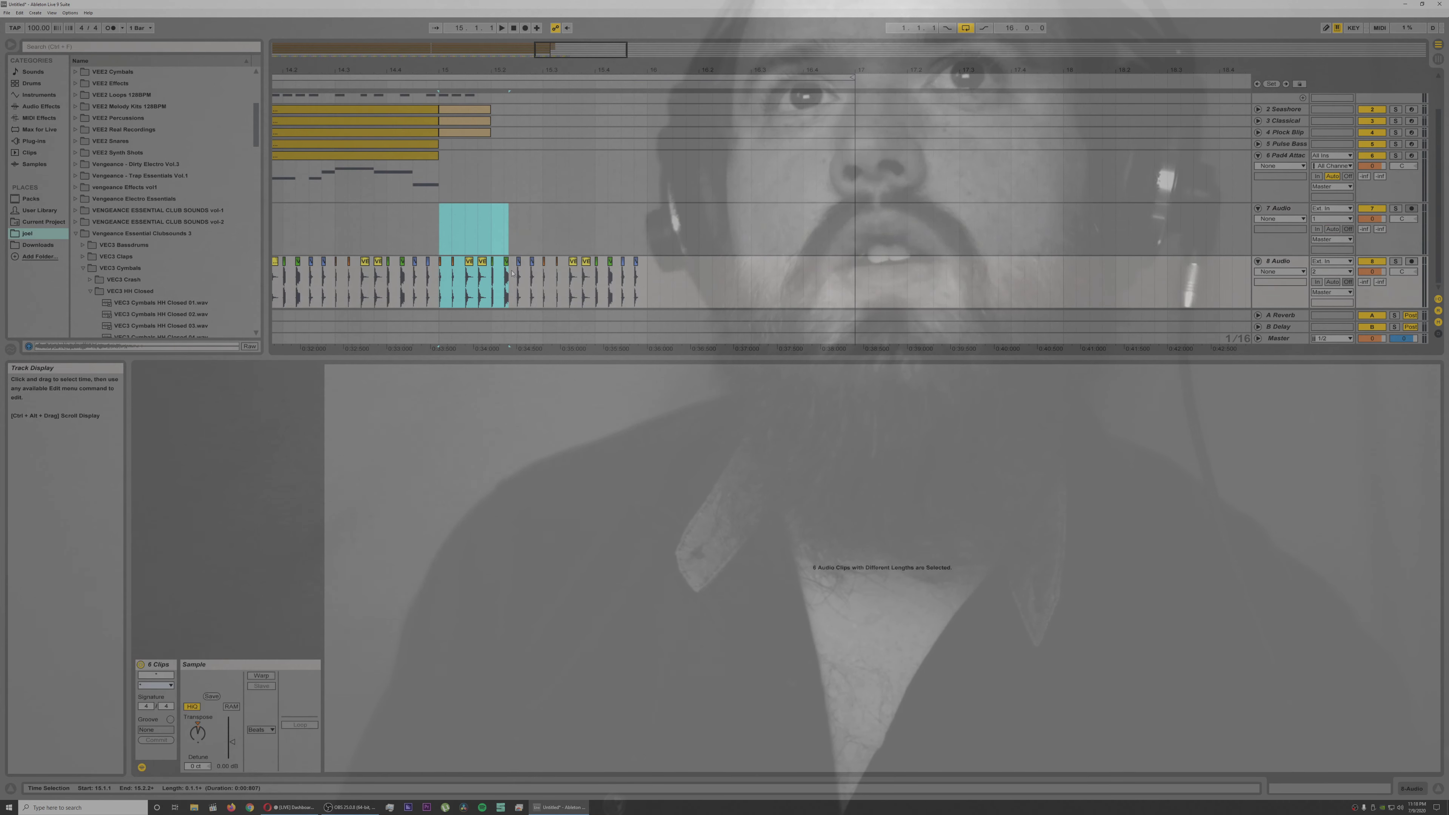
key(Delete)
Step: Remove the leftover hi-hat clips beyond 15.1.1 on track 8, checking playback around that point
drag(556, 246, 633, 282)
drag(557, 254, 442, 263)
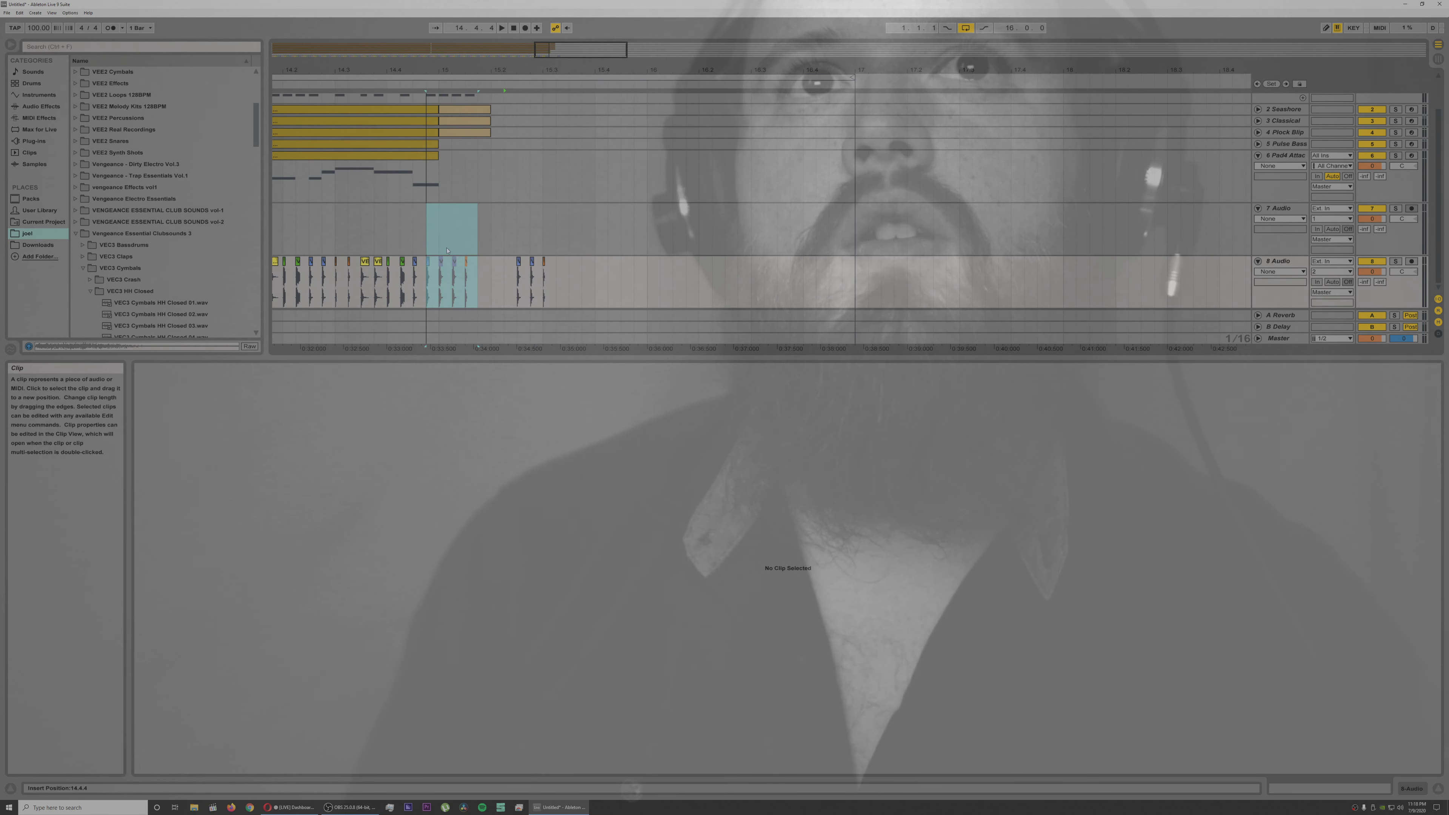
click(440, 245)
key(space)
key(space)
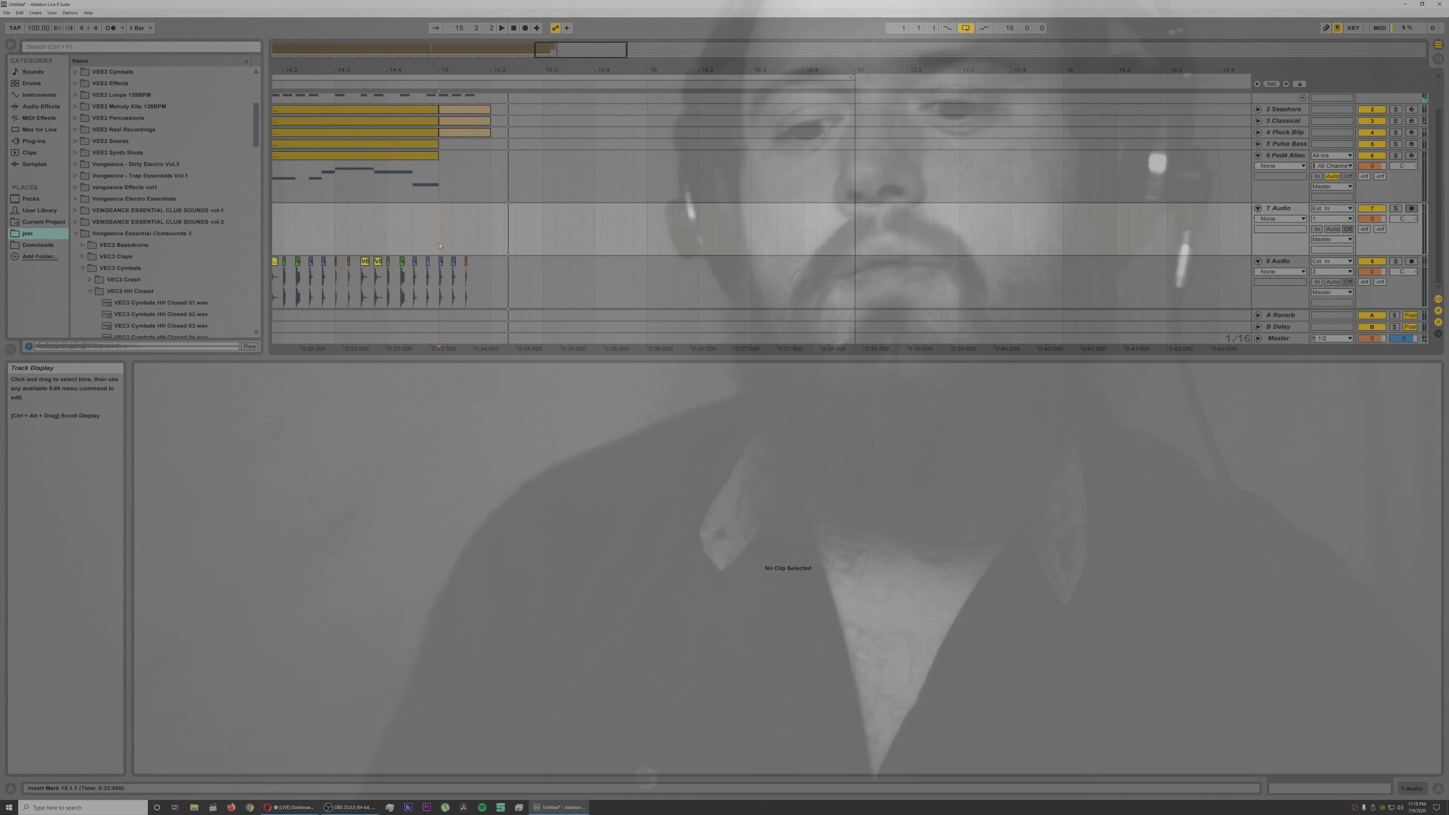
shift+click(441, 276)
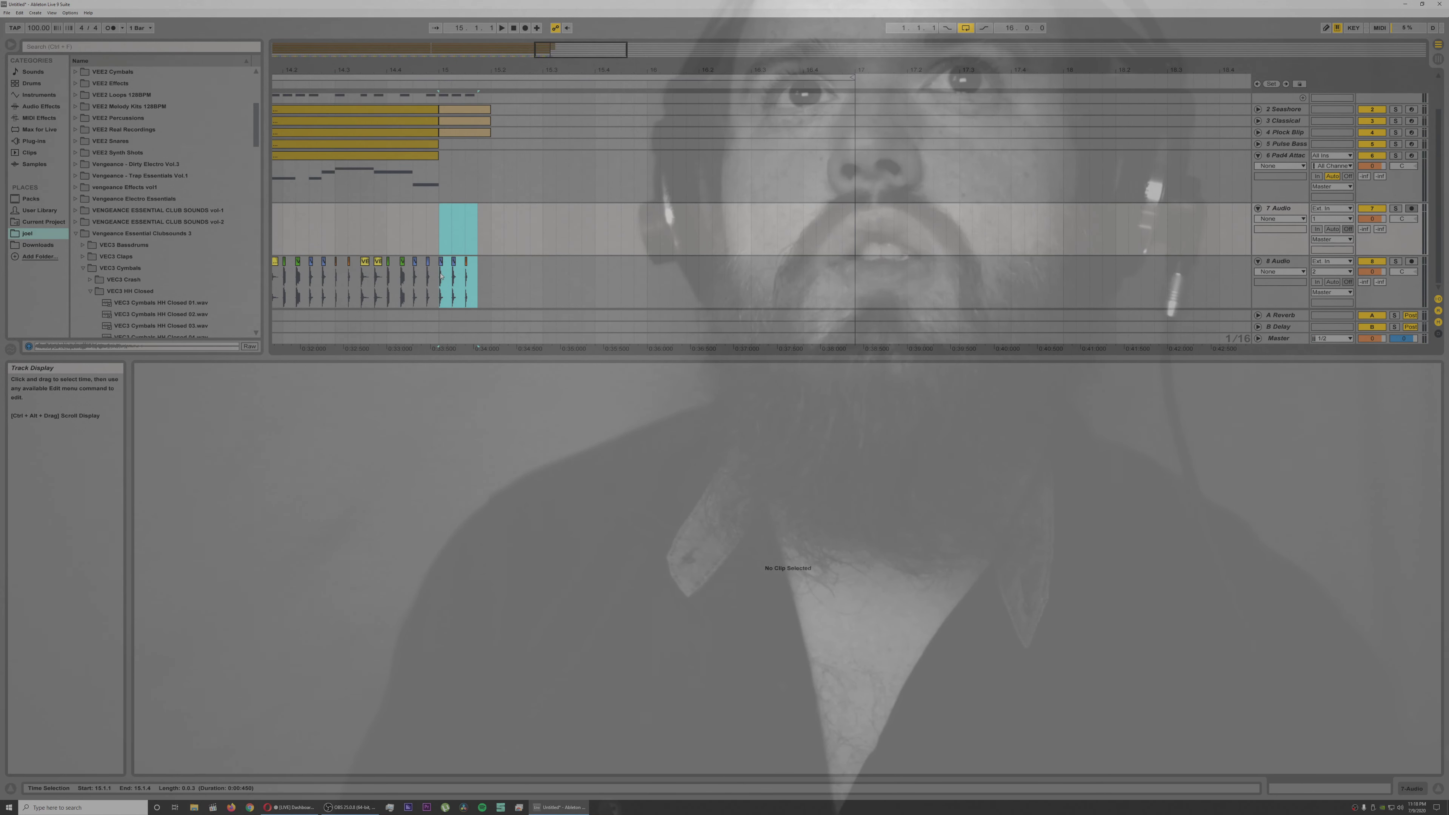
key(Delete)
Step: Play the whole arrangement from the start and lower the volume of hi-hat track 8
drag(446, 74, 518, 44)
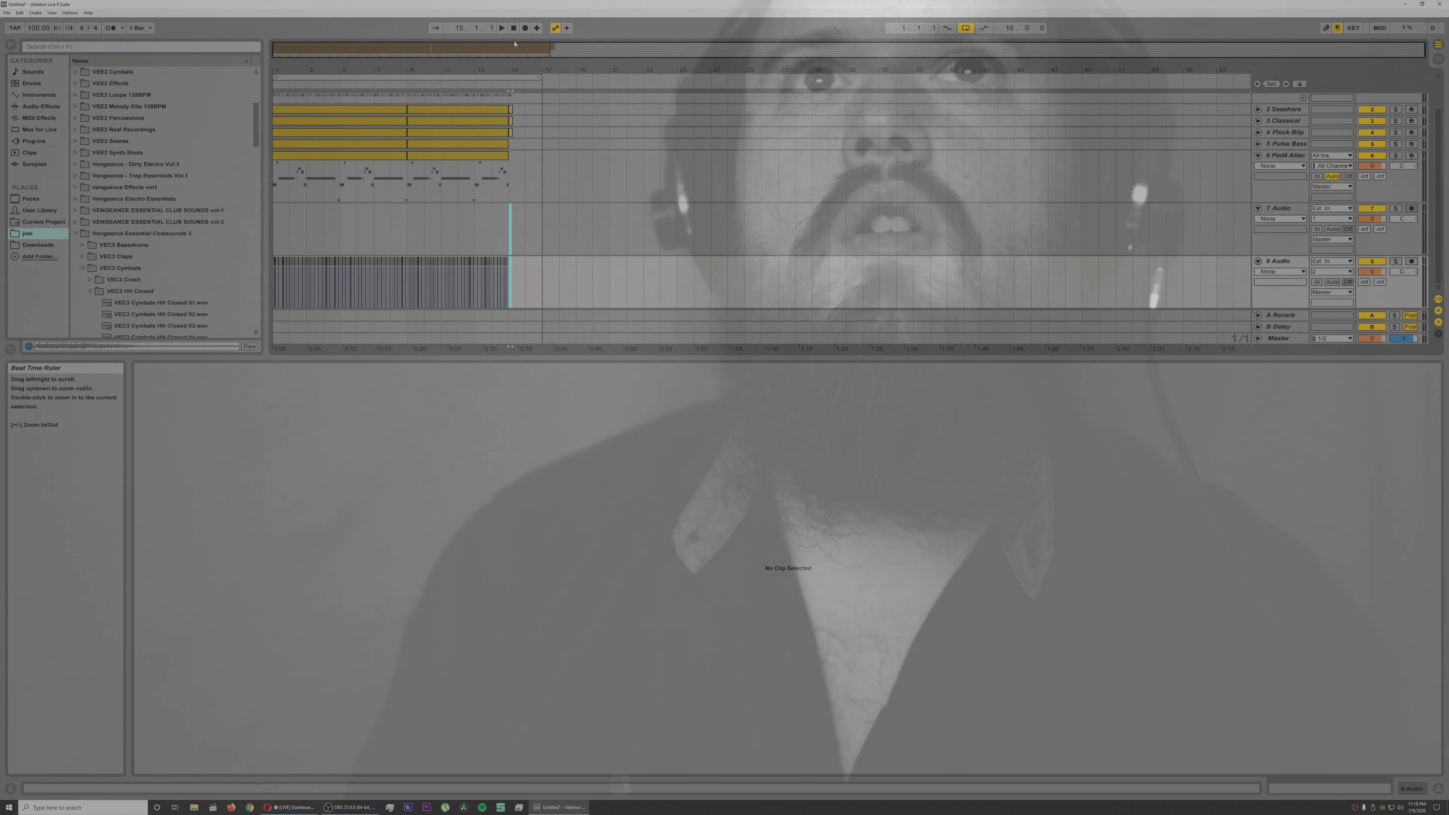
double_click(515, 29)
key(space)
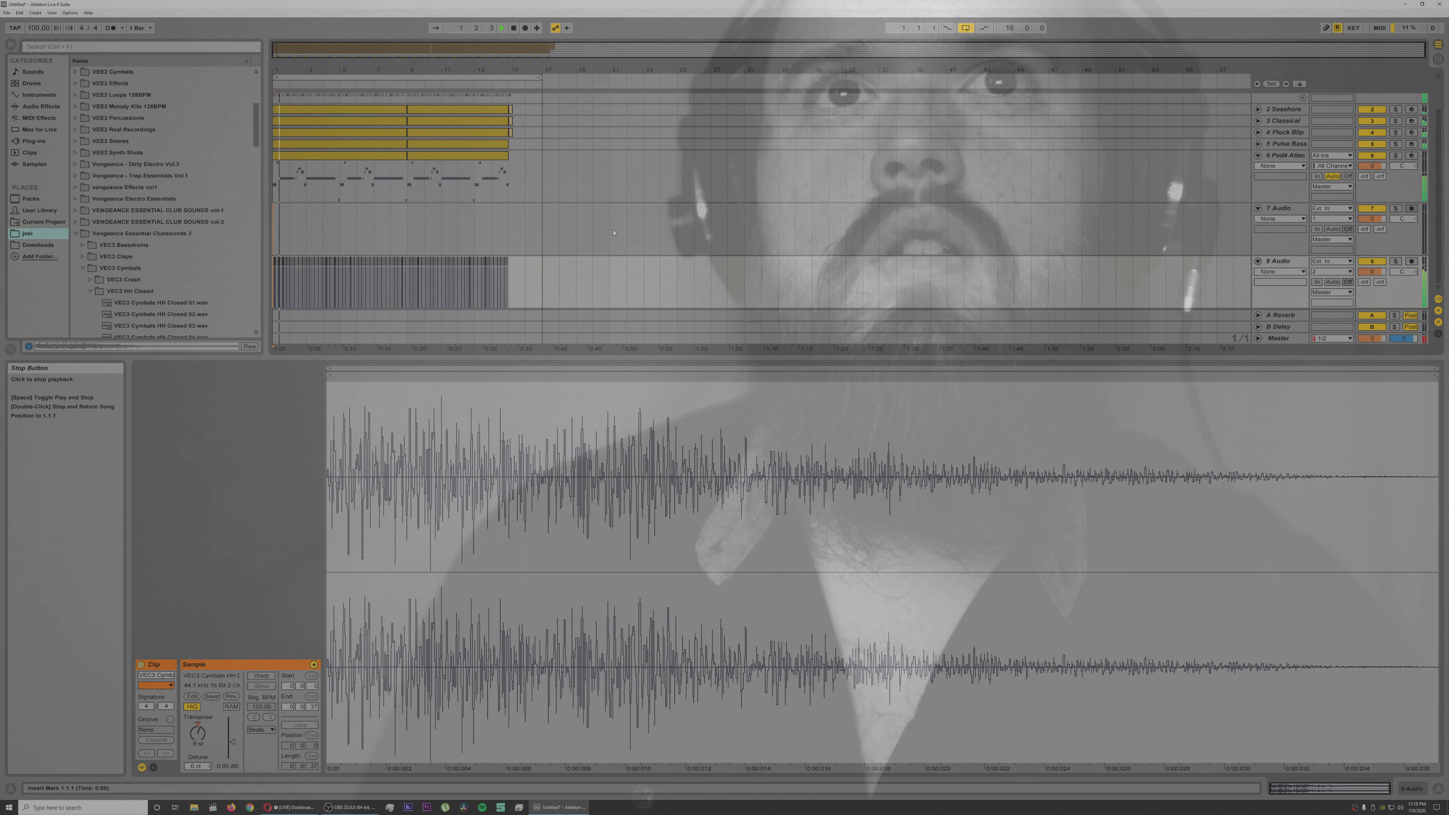
drag(525, 279, 232, 279)
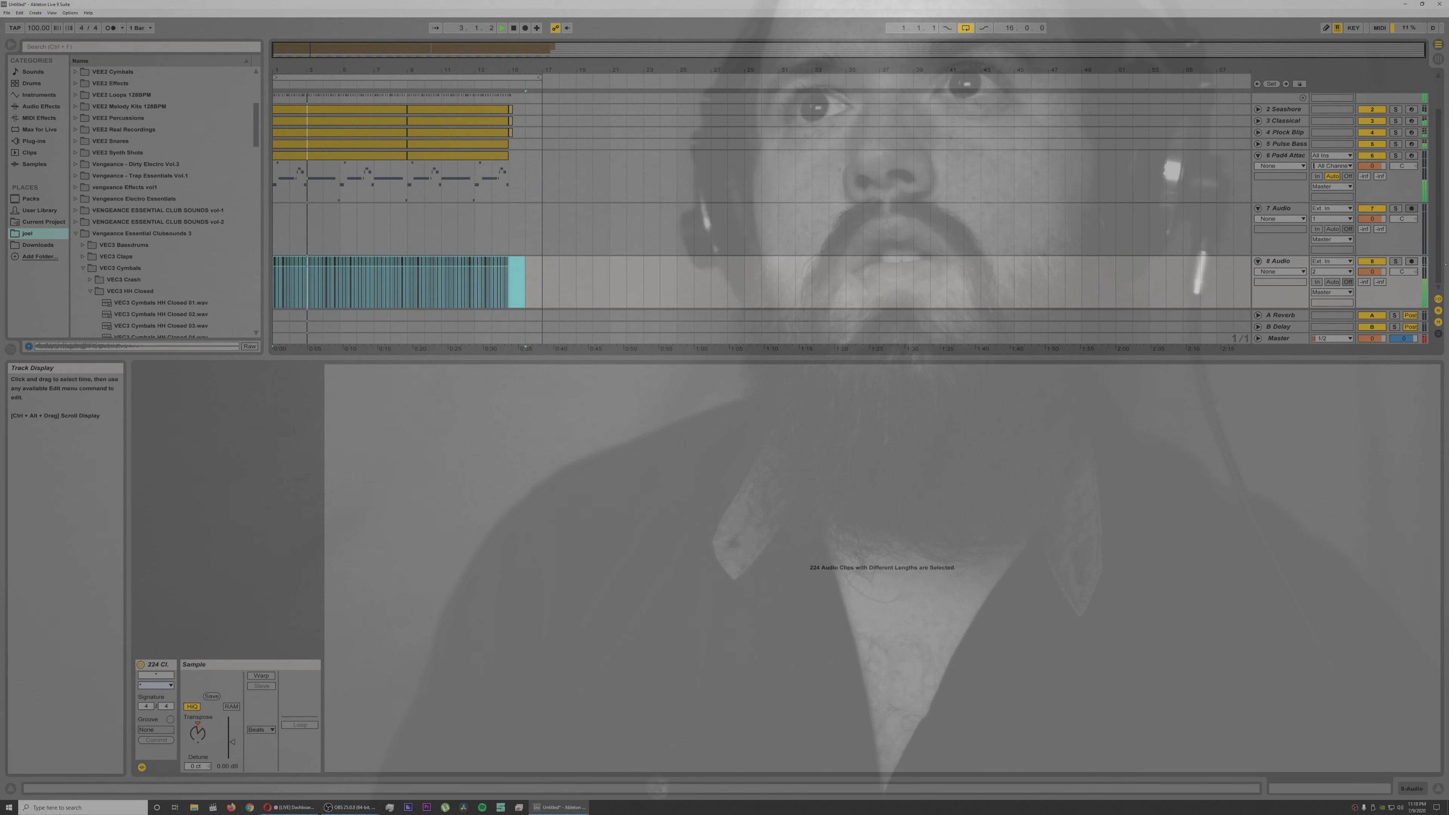
drag(1373, 272, 1373, 278)
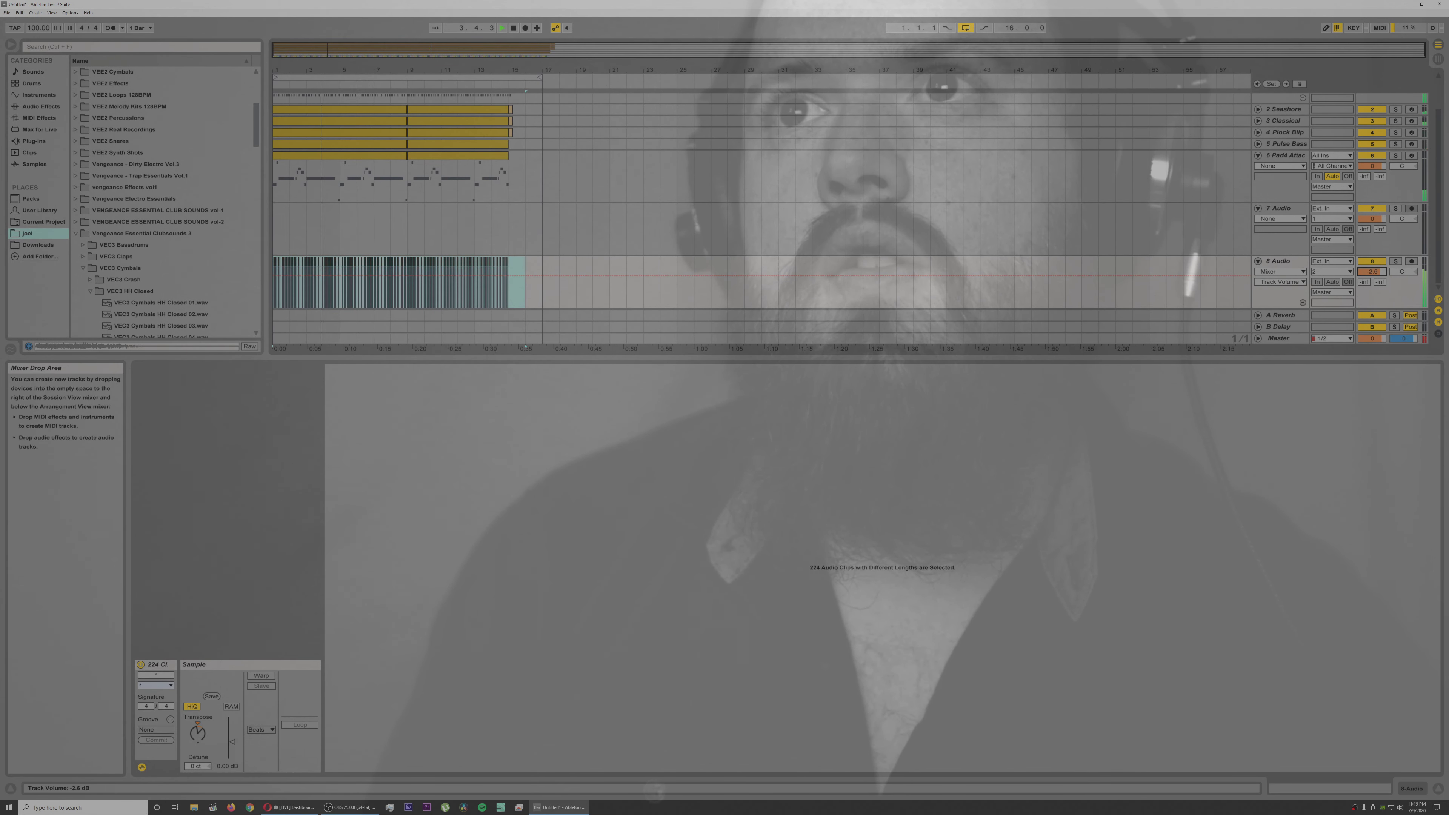
Step: Add an Auto Filter to track 8 and lower its low-pass cutoff to soften the hi-hats
click(1306, 263)
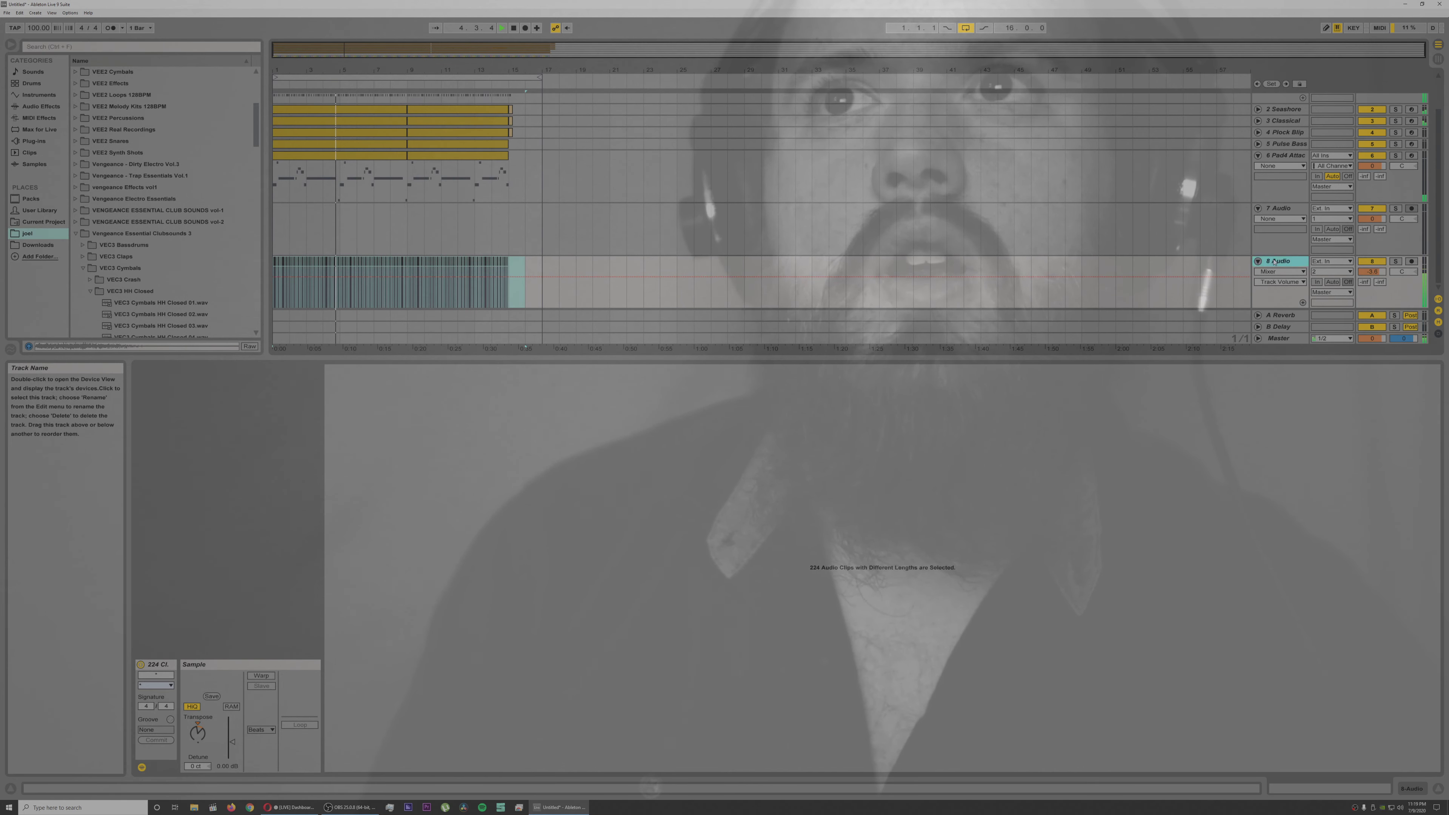
click(40, 106)
double_click(97, 96)
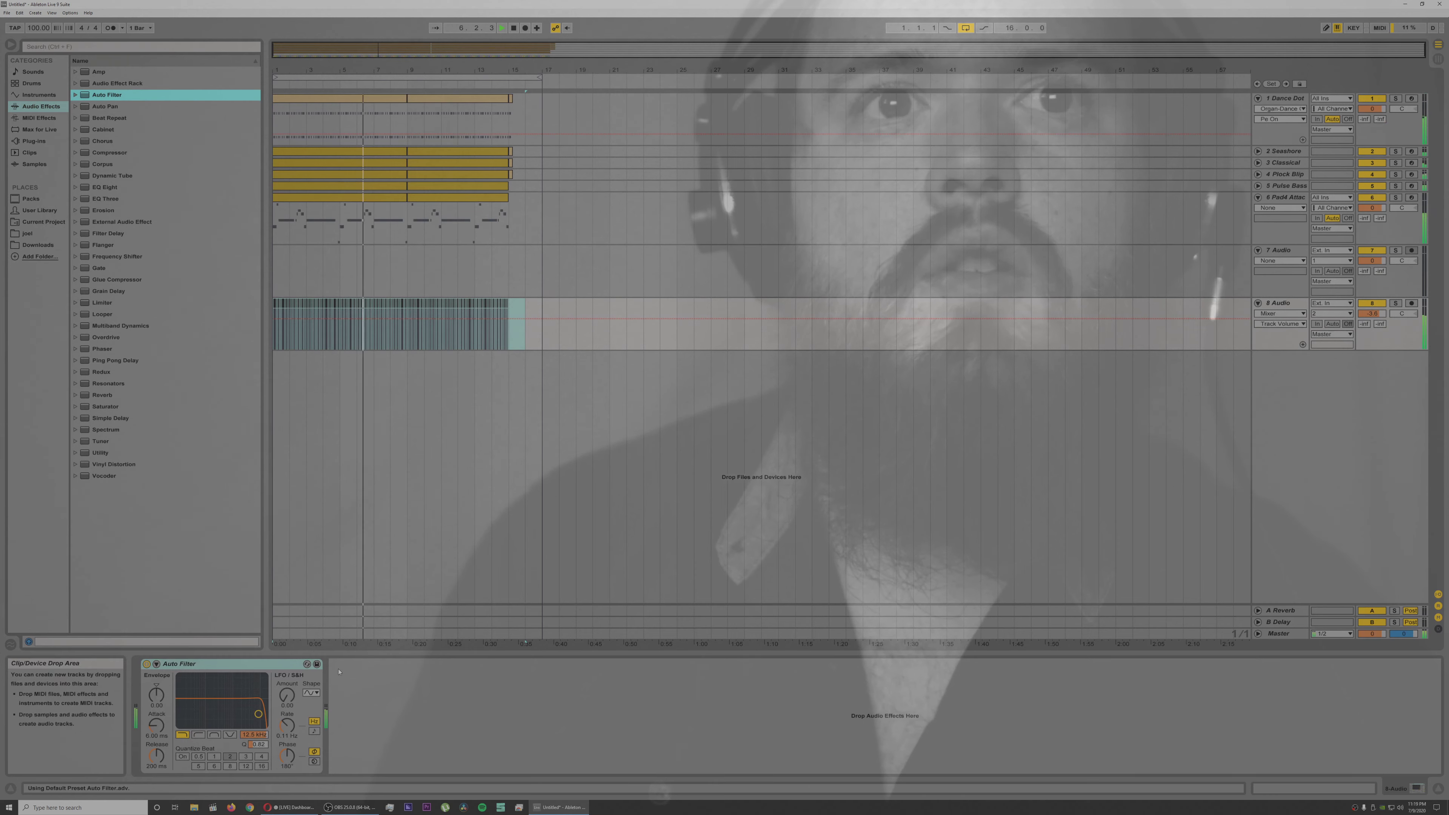
drag(259, 714, 253, 725)
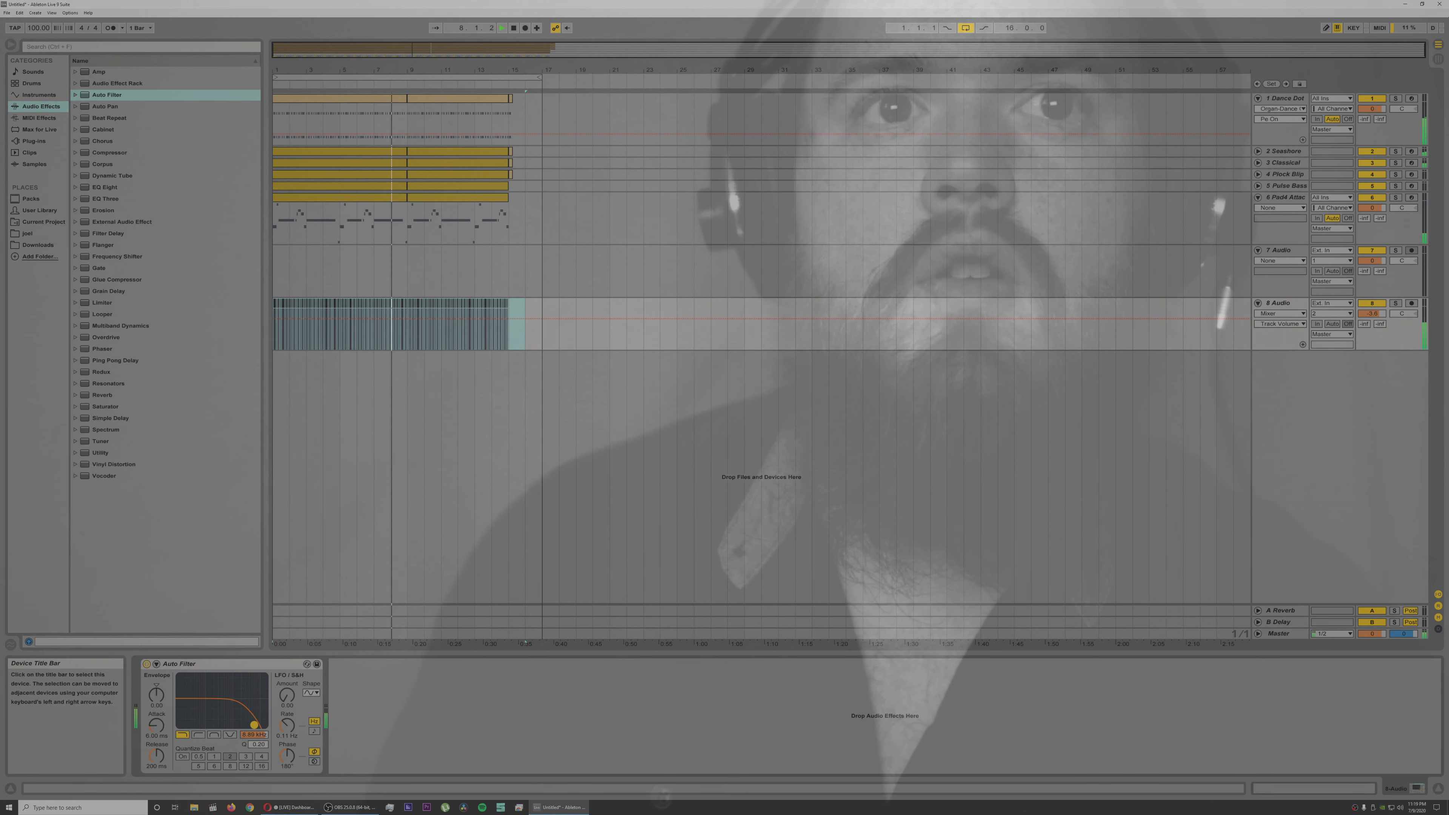
drag(255, 726, 256, 725)
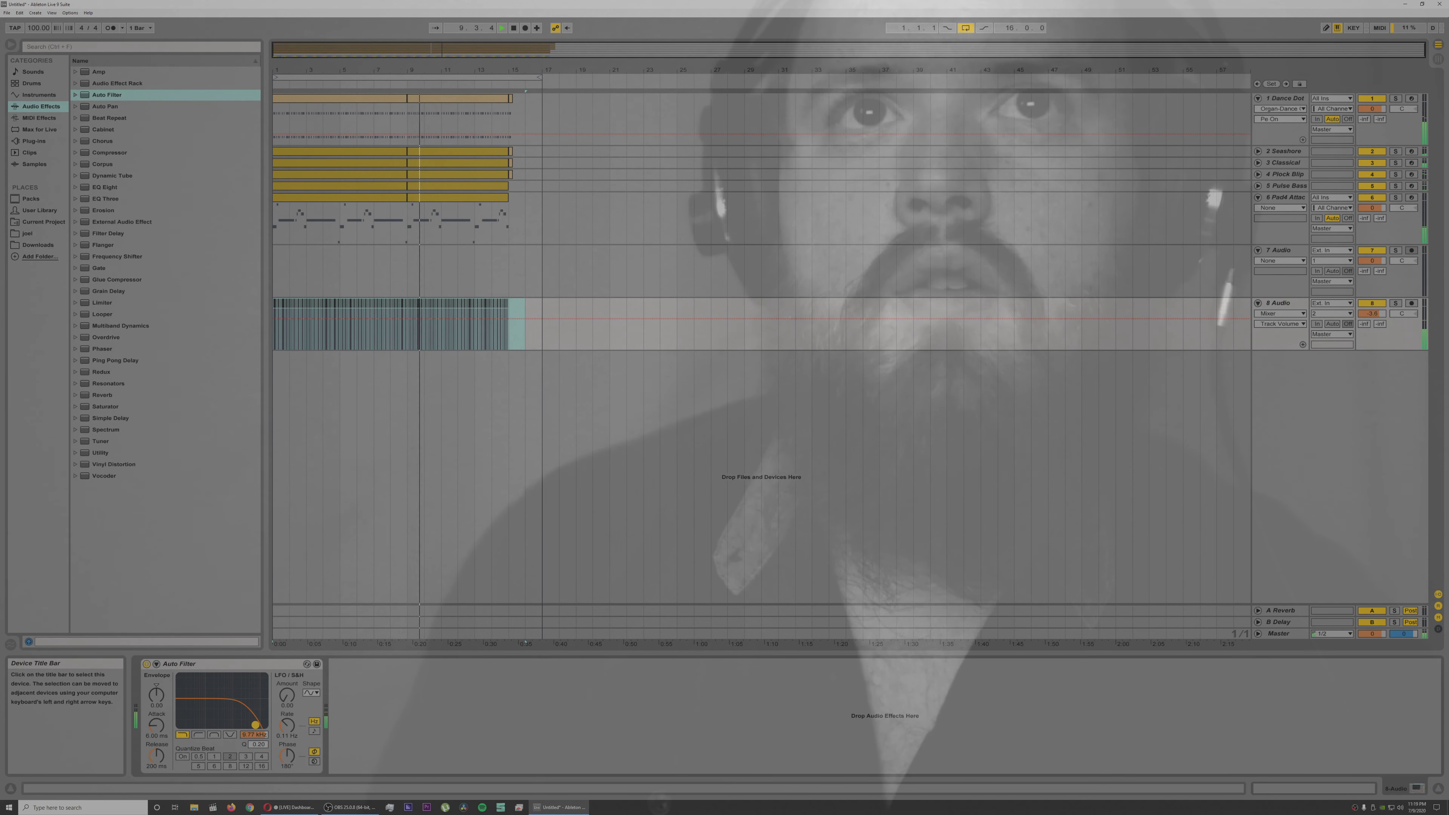
Step: Insert a new audio track below track 8, stop playback, and open the VEC3 Bassdrums sample folder
click(492, 331)
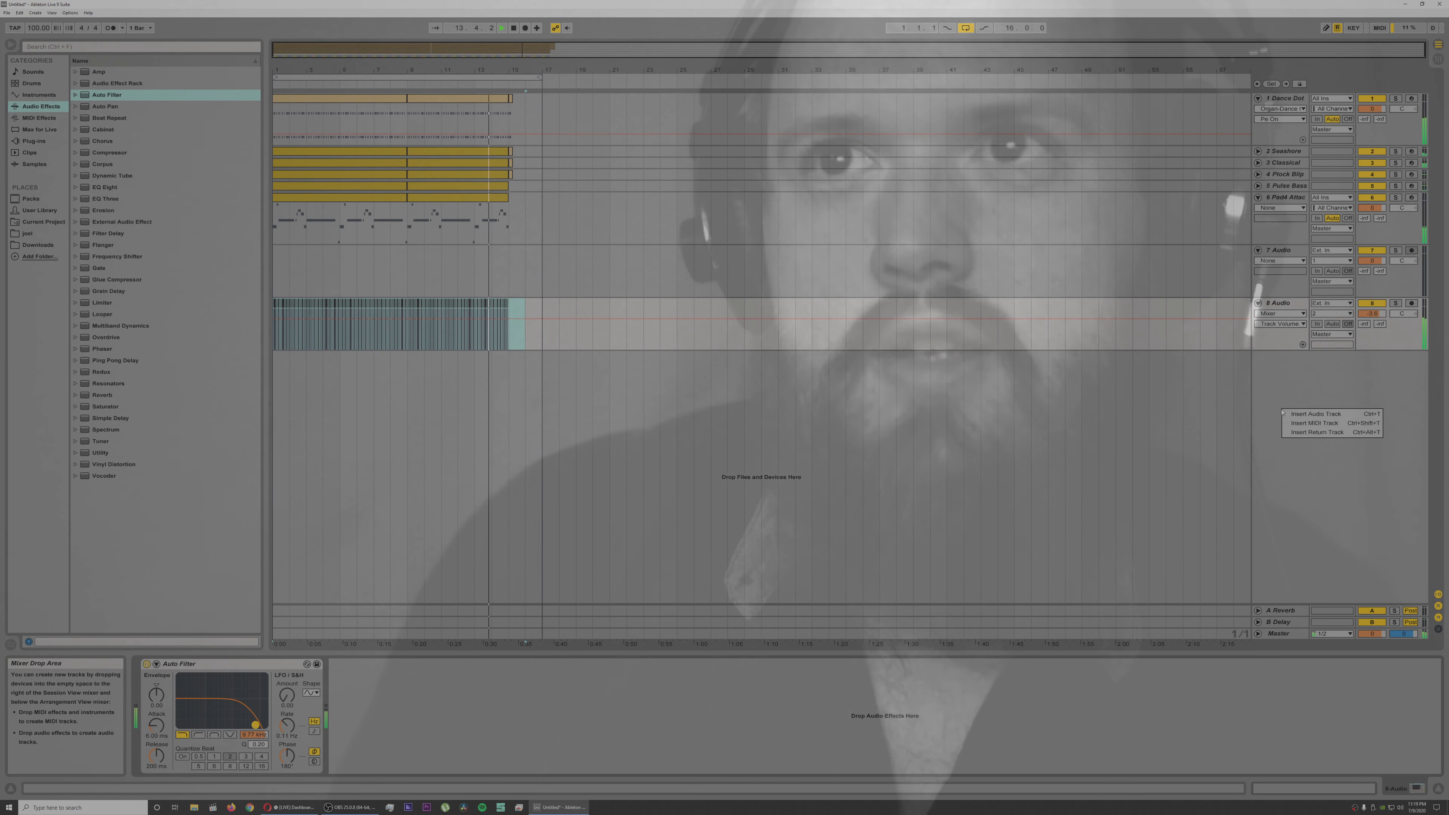
key(ctrl+t)
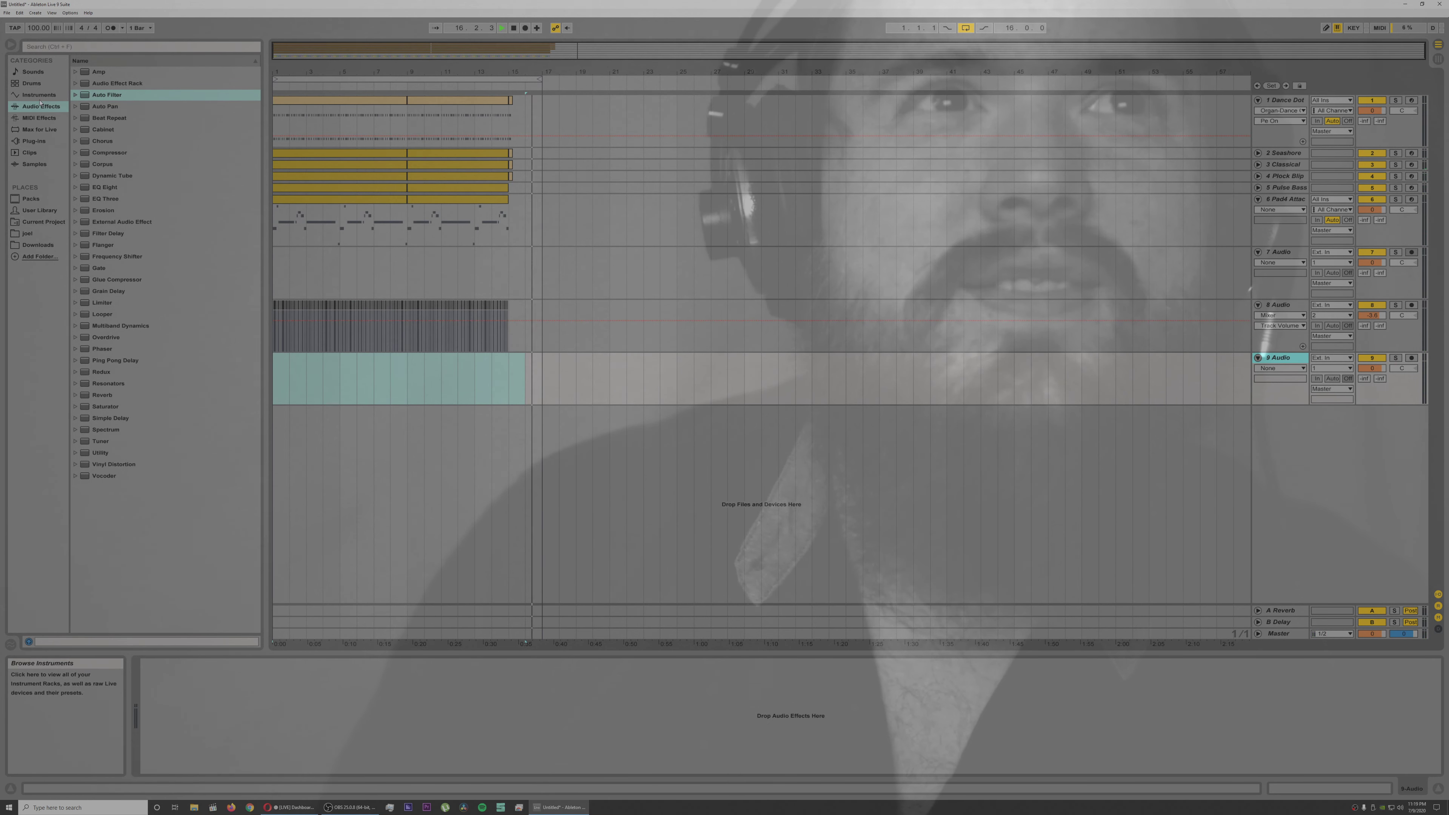
key(space)
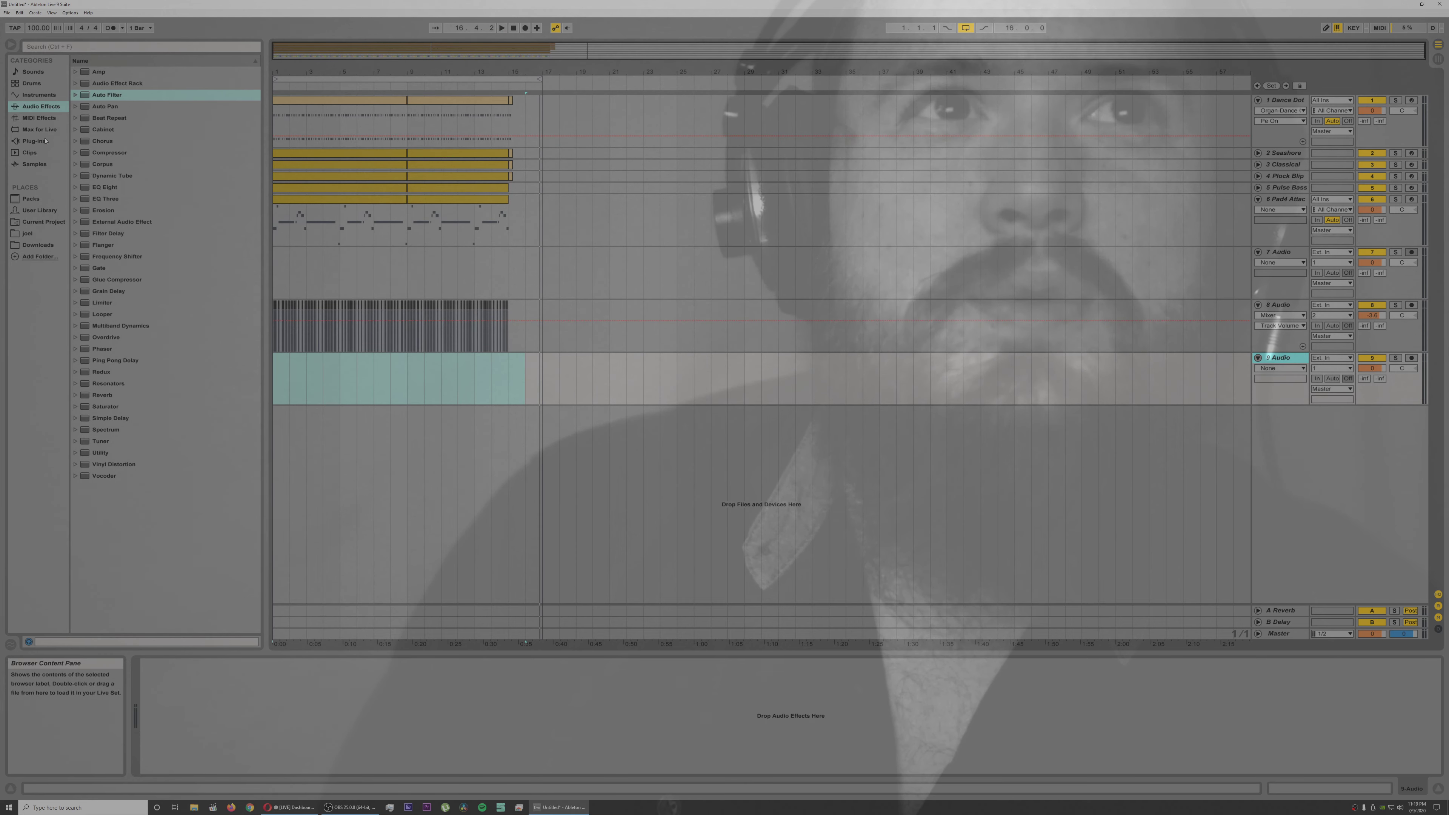
click(28, 234)
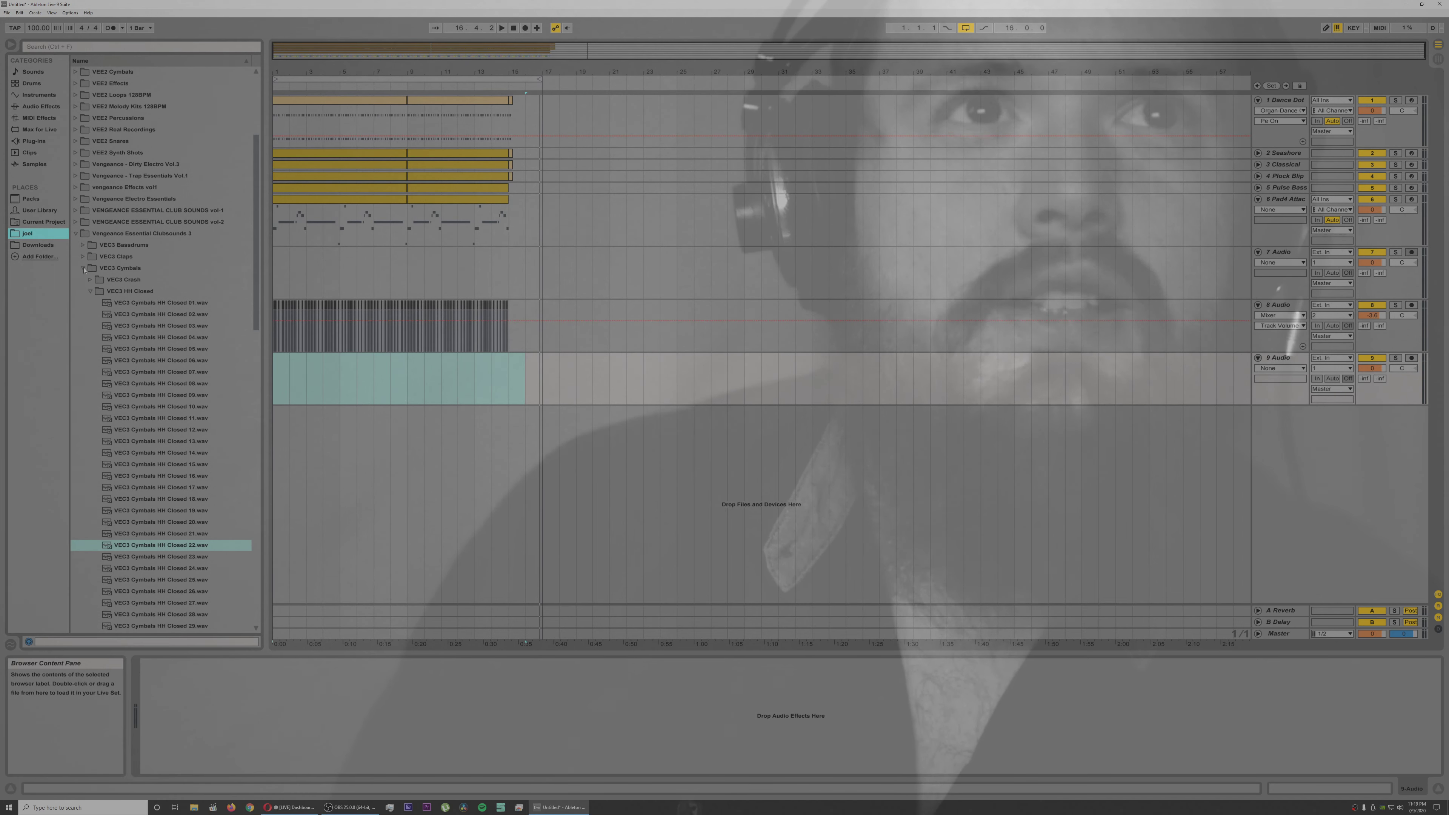
click(83, 245)
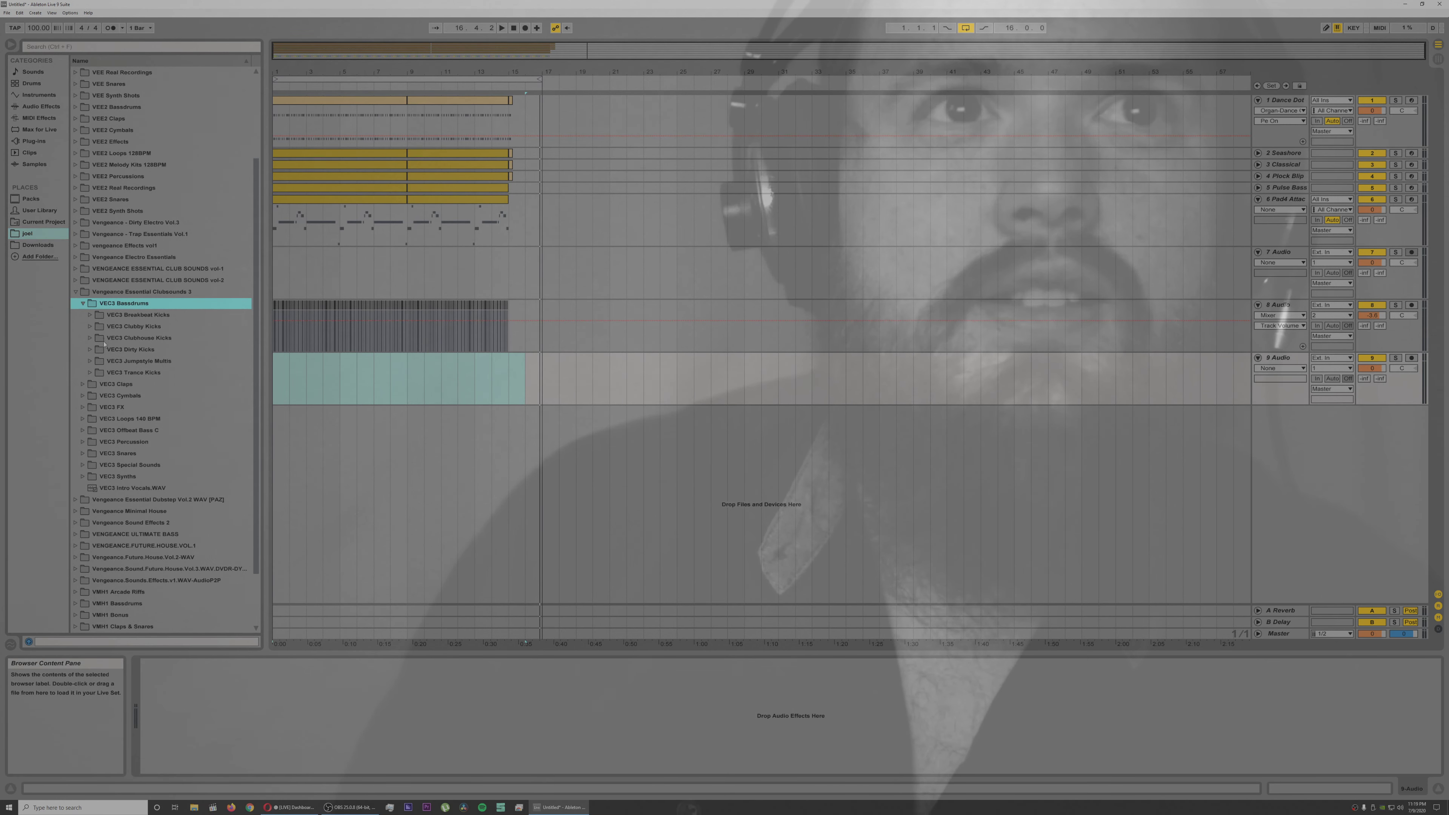
Step: Open the VEC3 Clubby Kicks folder and audition several of its kick samples
click(90, 328)
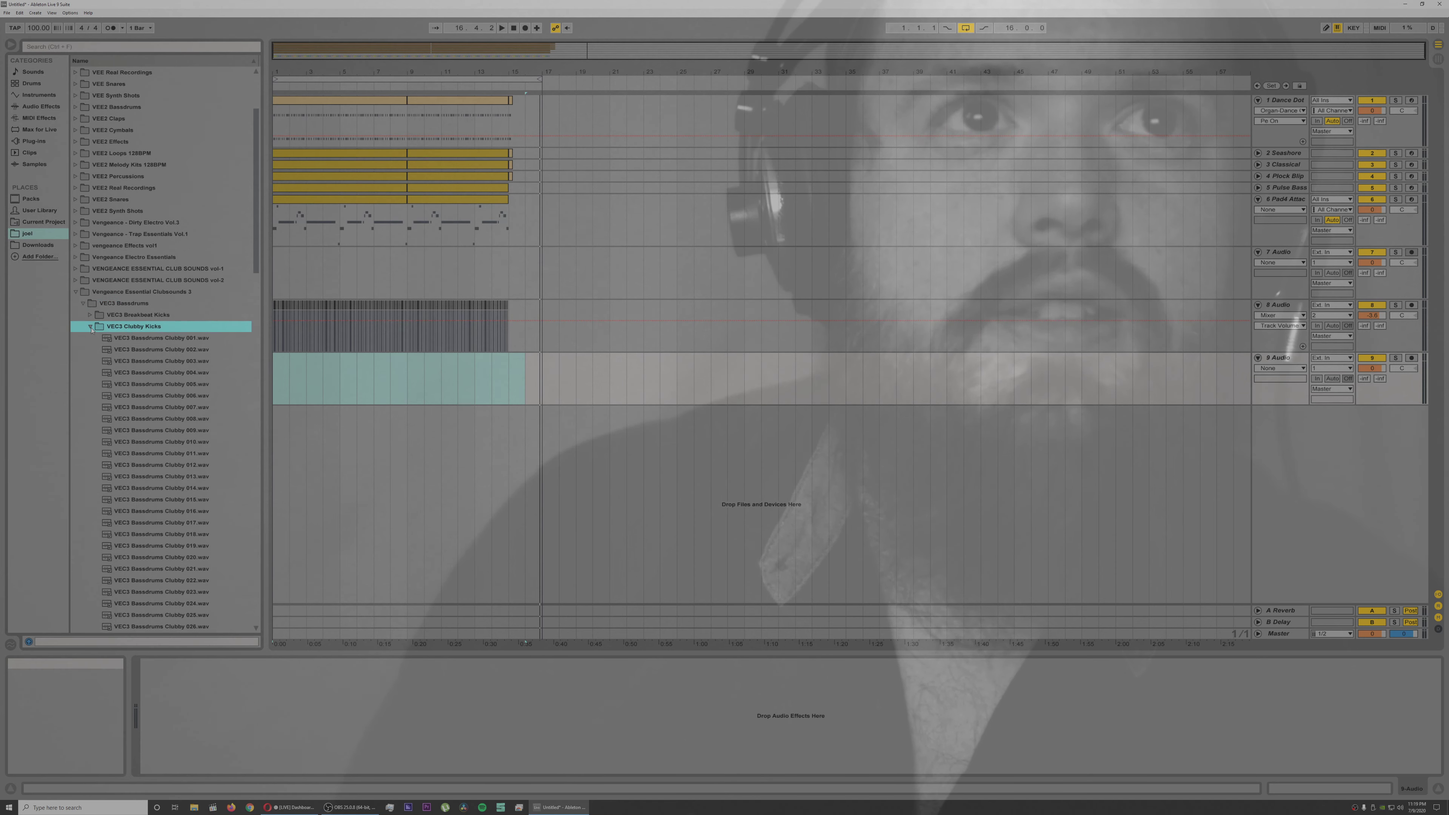
click(140, 375)
click(150, 405)
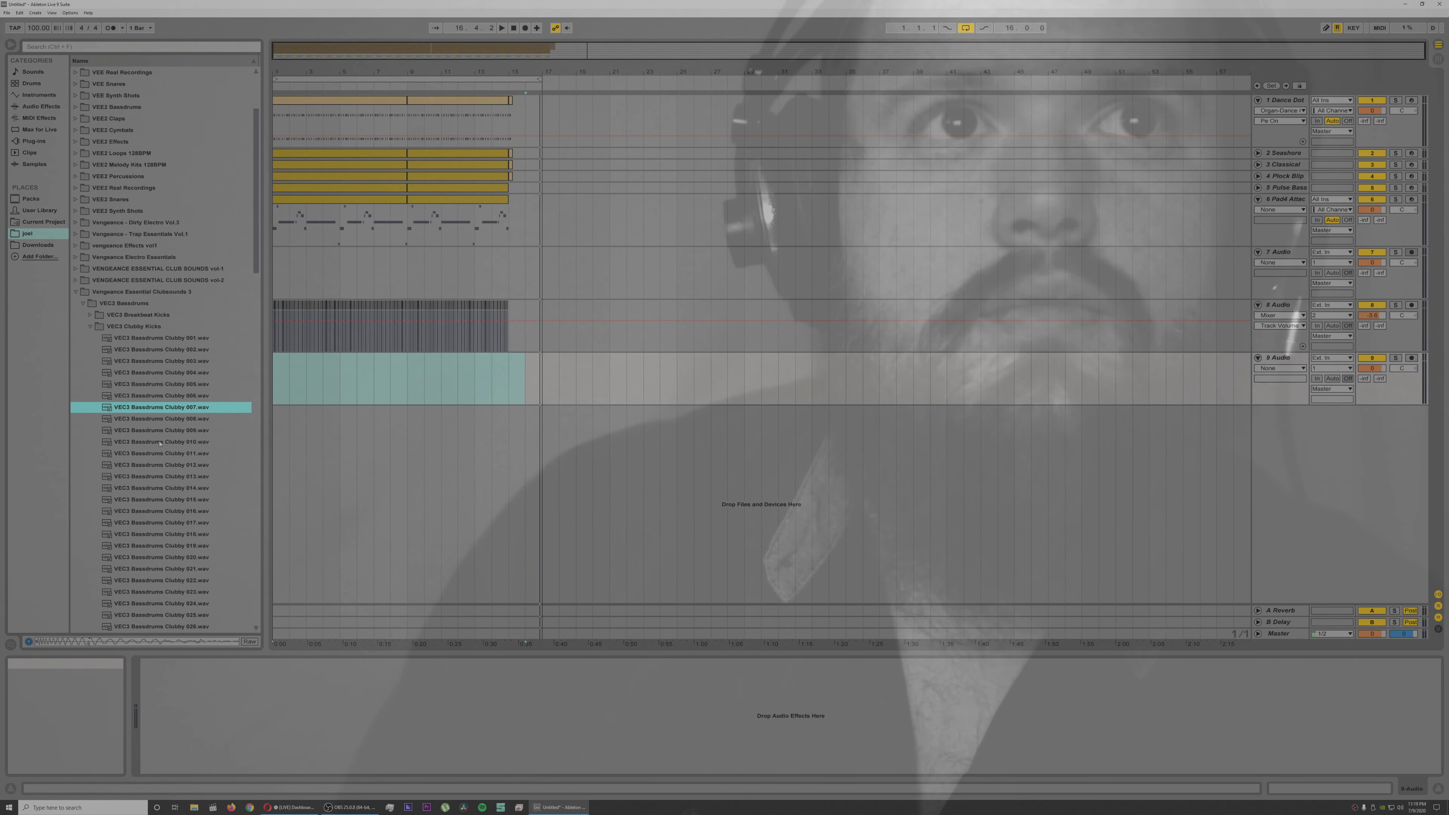
click(168, 445)
click(177, 476)
click(183, 522)
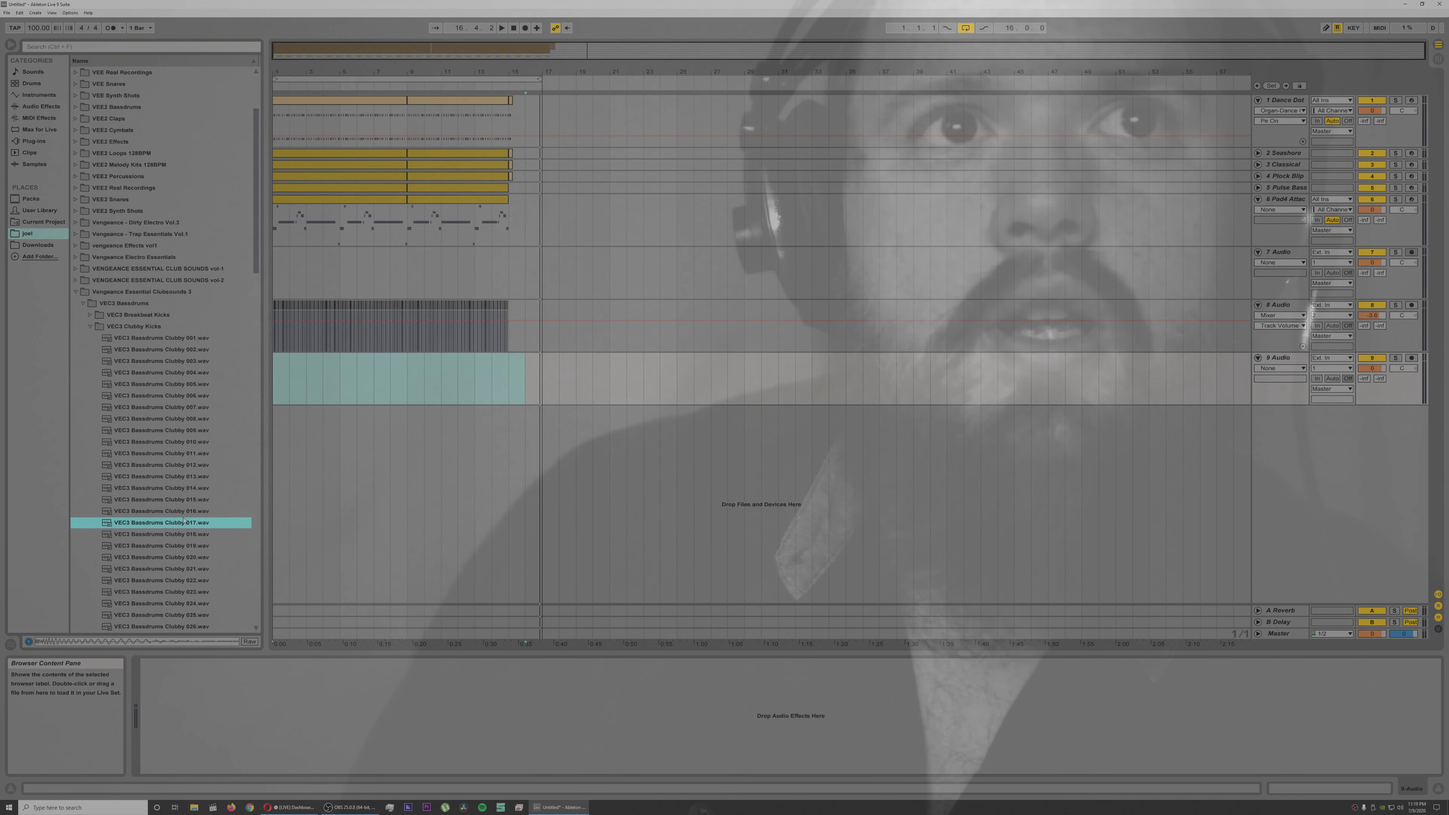
click(184, 549)
click(183, 593)
scroll(181, 594, down, 2)
click(181, 593)
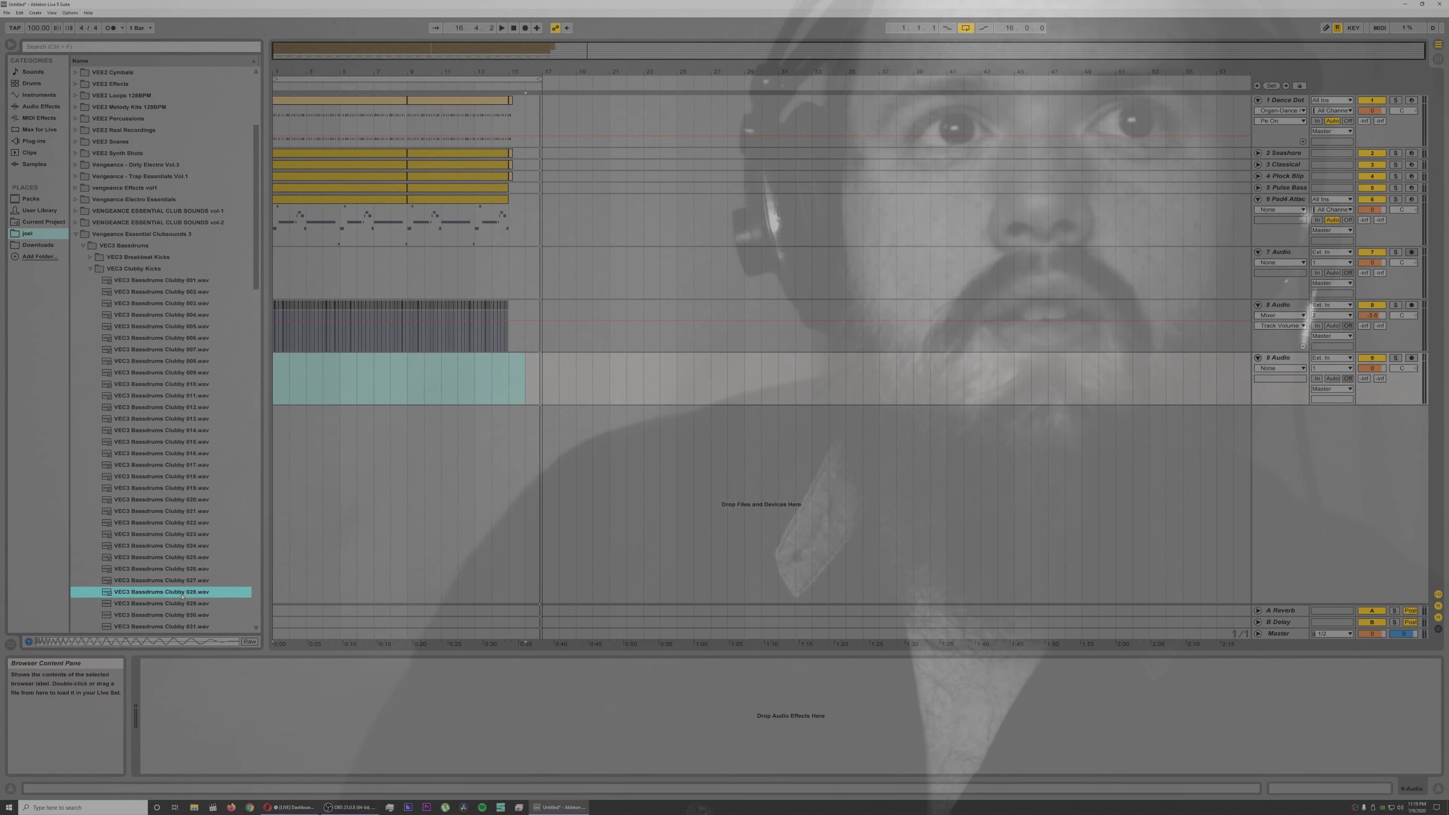
click(182, 605)
click(179, 618)
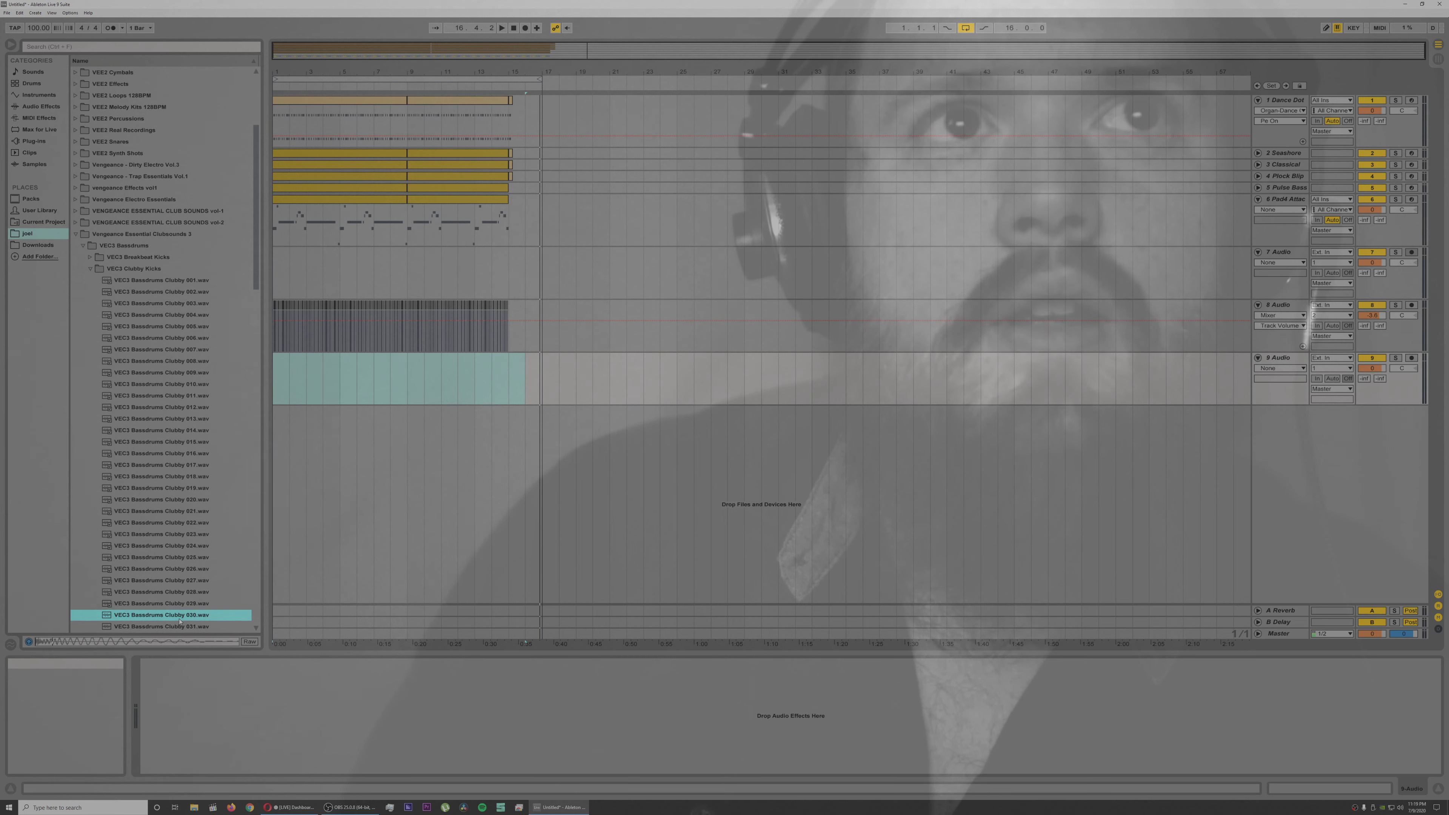
Step: Switch to the VEC3 Clubhouse Kicks folder and audition its kick samples
click(90, 268)
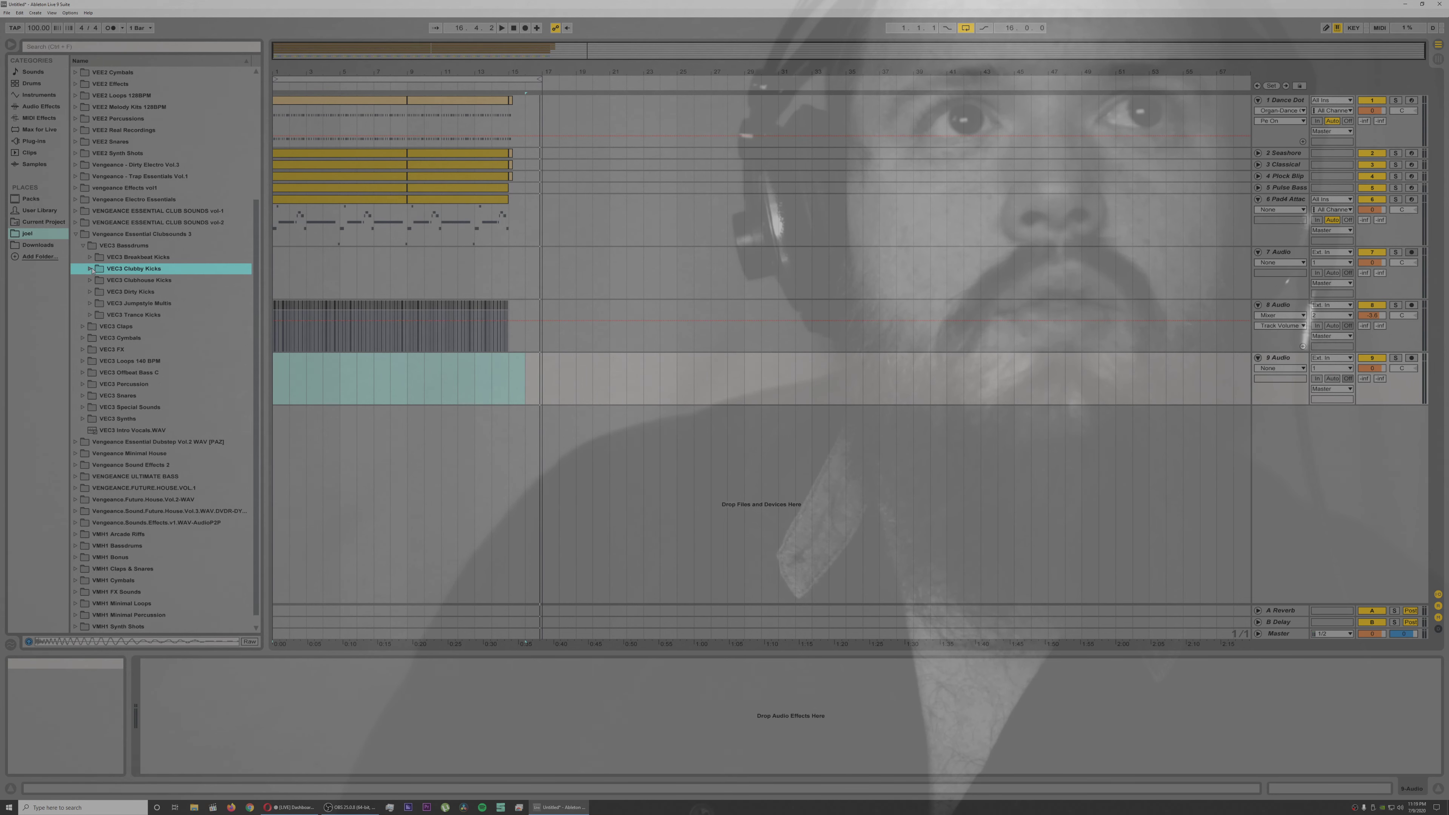
click(91, 281)
click(171, 326)
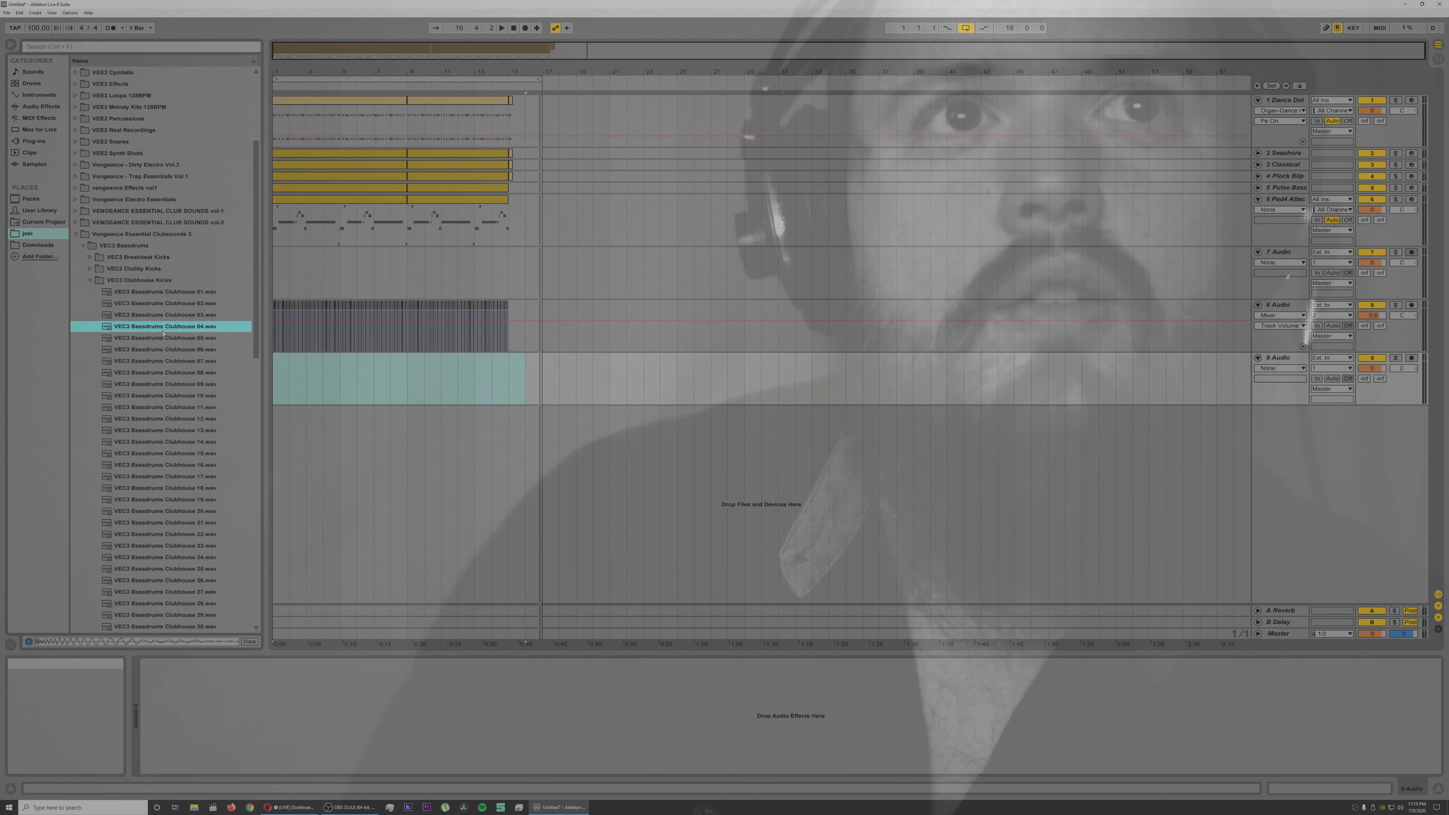
click(185, 512)
click(183, 317)
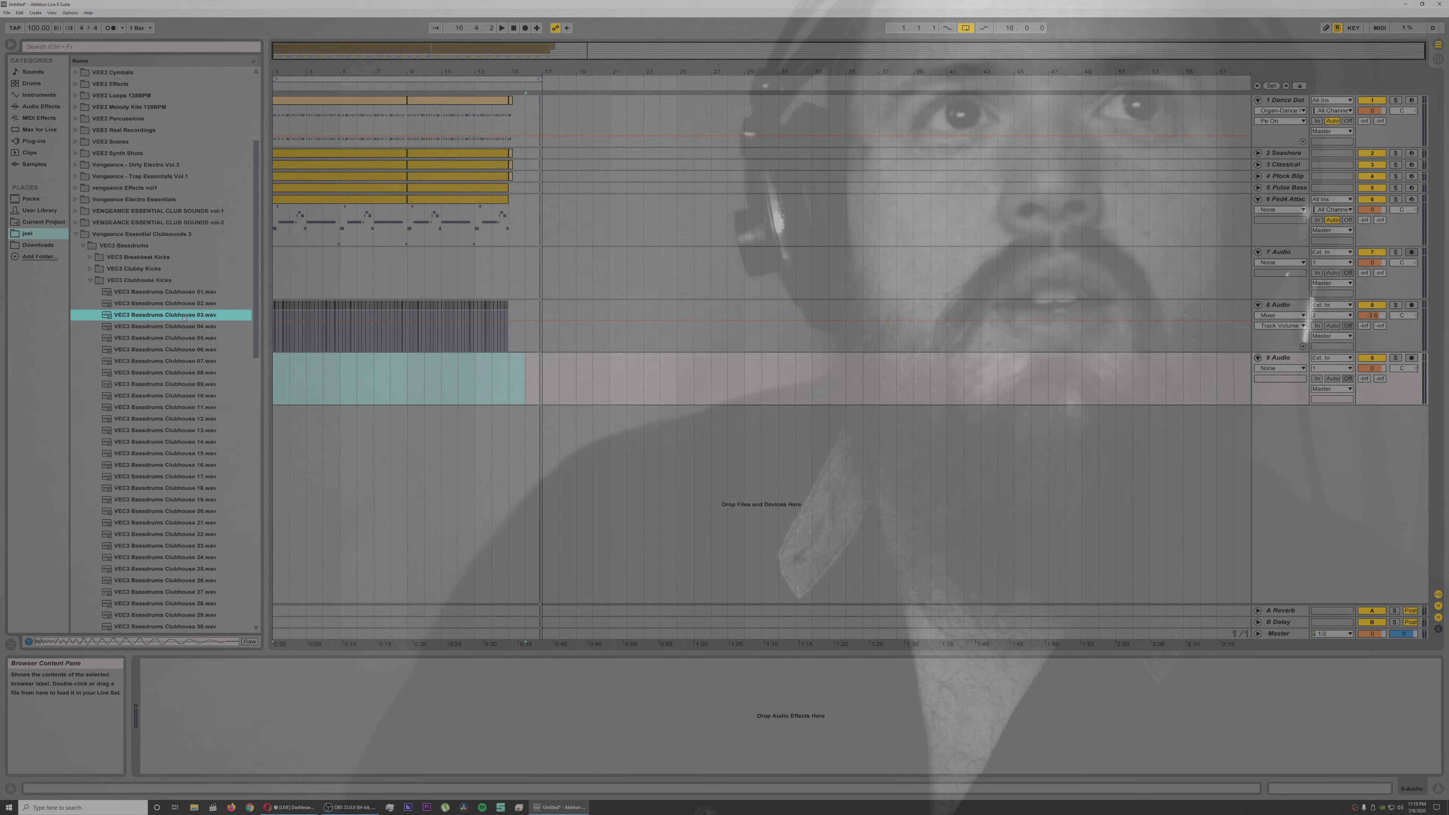
click(188, 306)
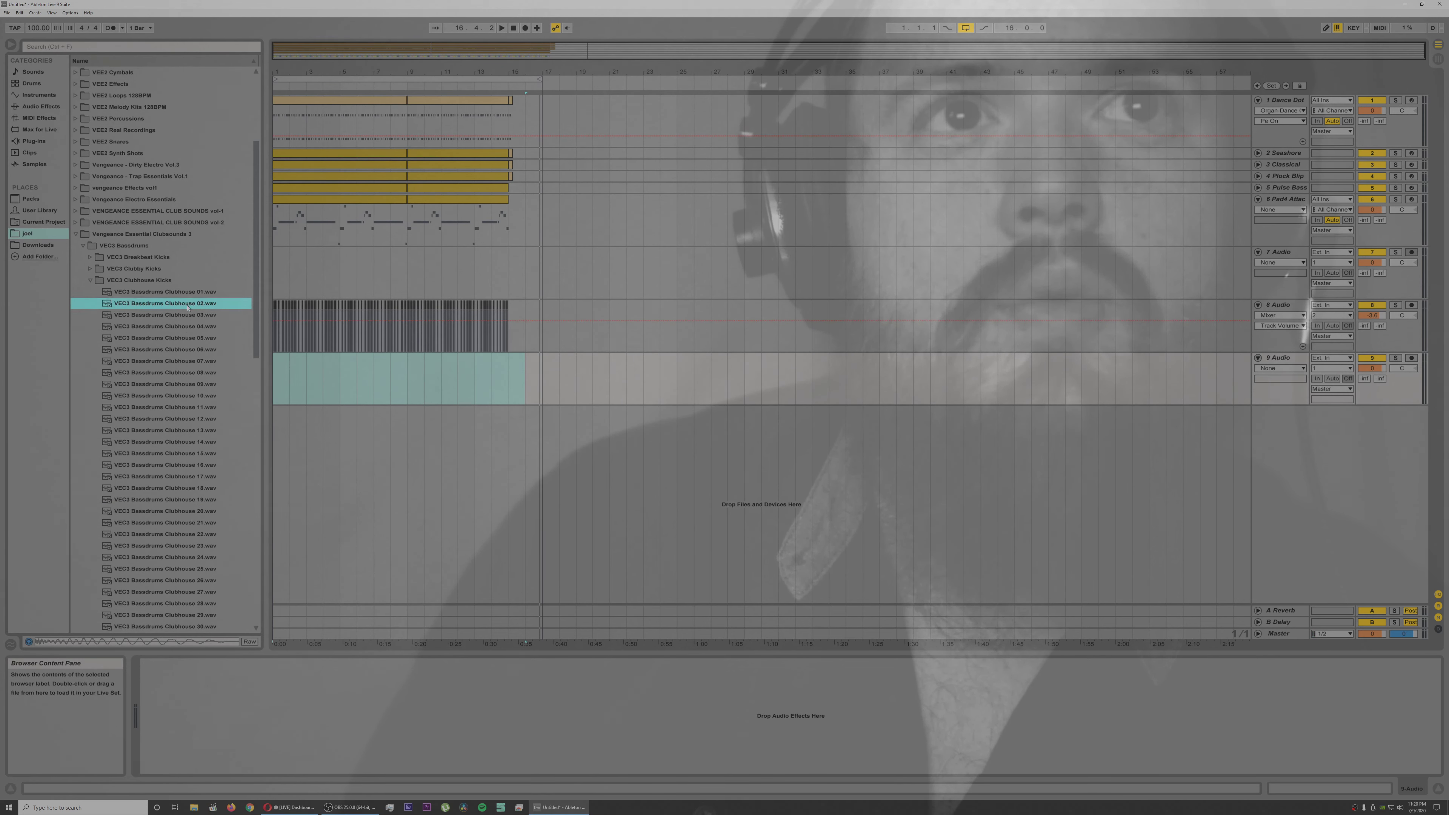
click(188, 327)
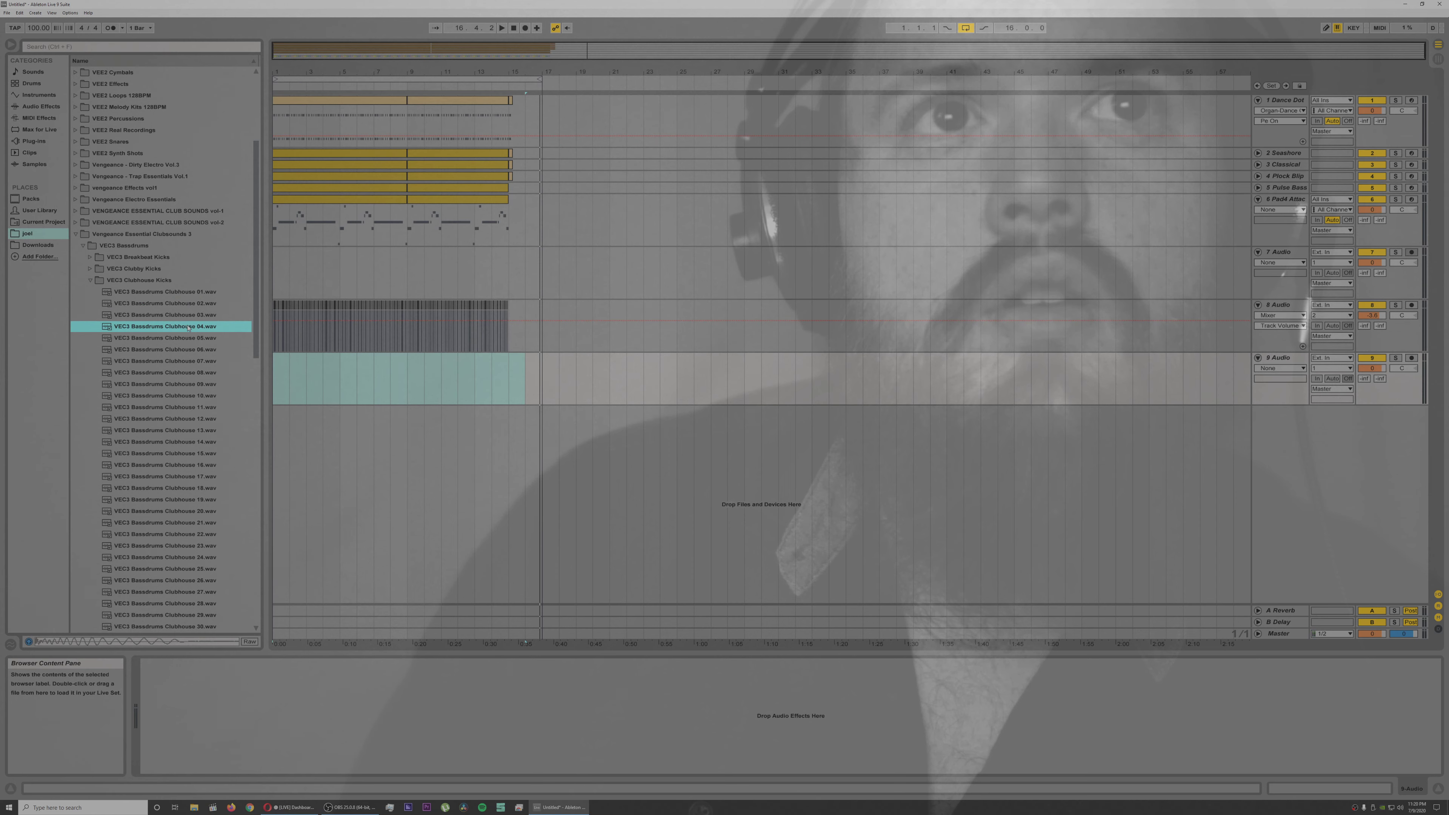
click(188, 339)
click(188, 350)
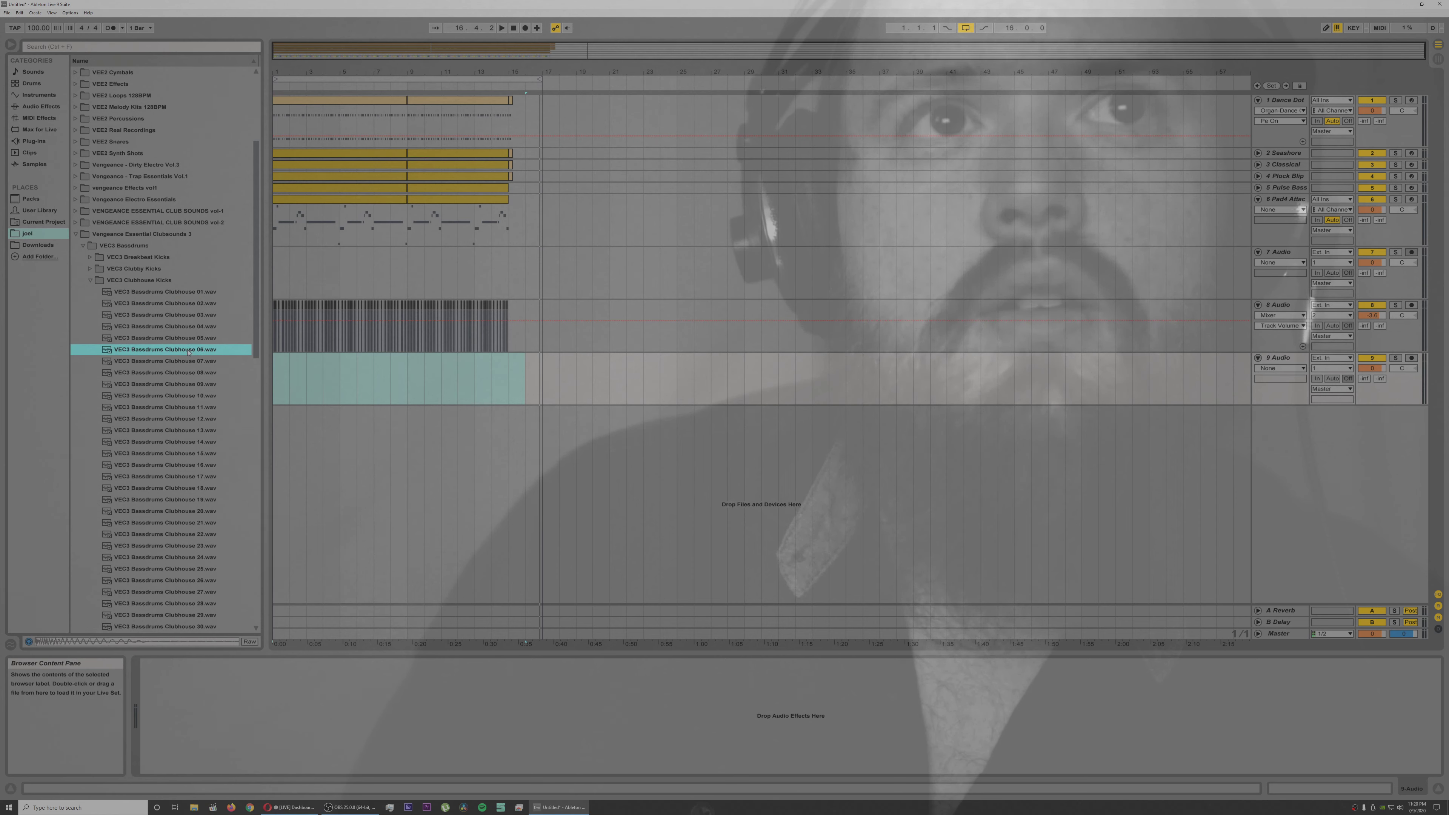
click(188, 364)
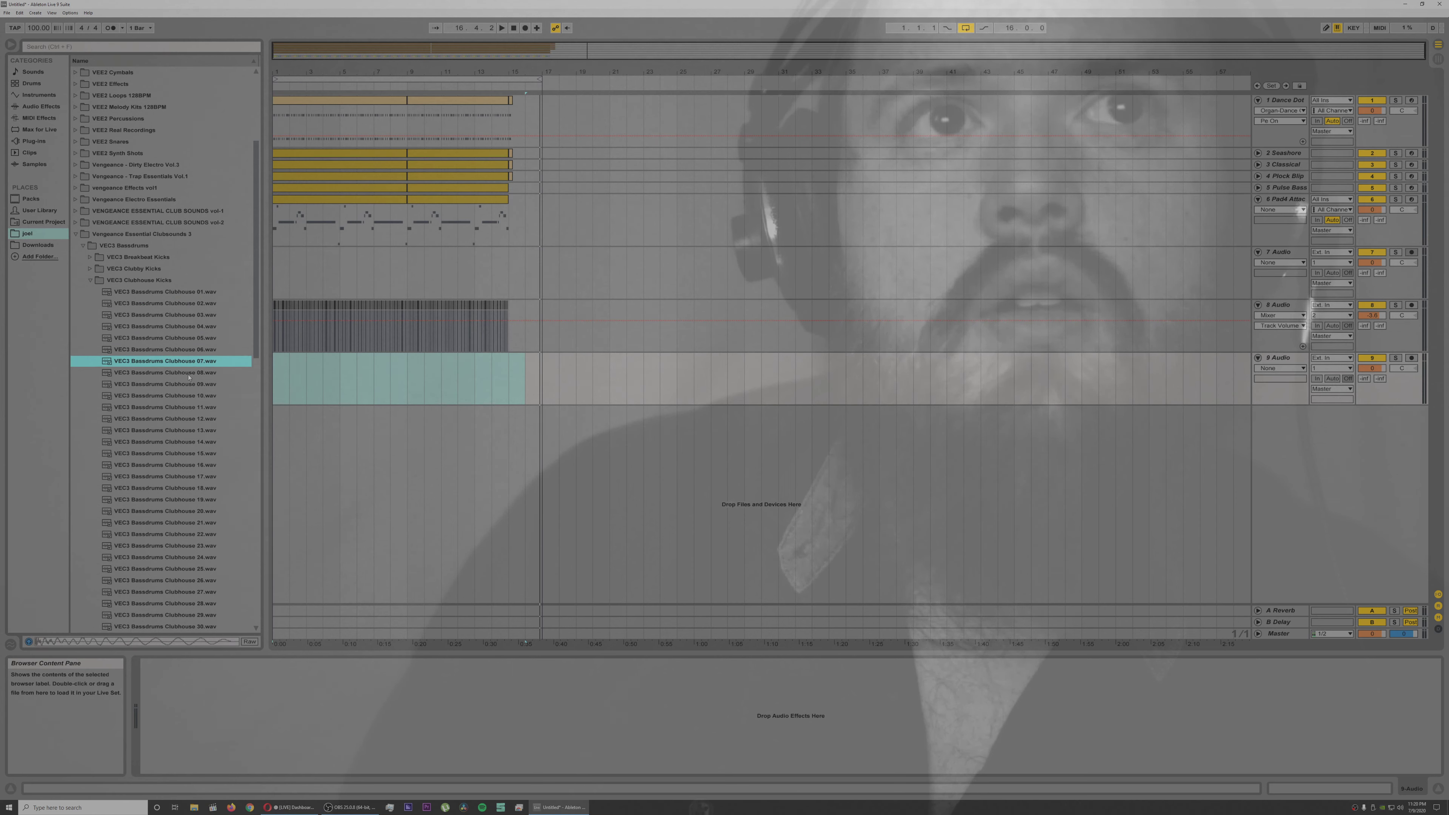
Step: Place the VEC3 Bassdrums Clubhouse 08, 14 and 20 kicks on track 9 at the starts of bars 1, 2 and 3
click(189, 374)
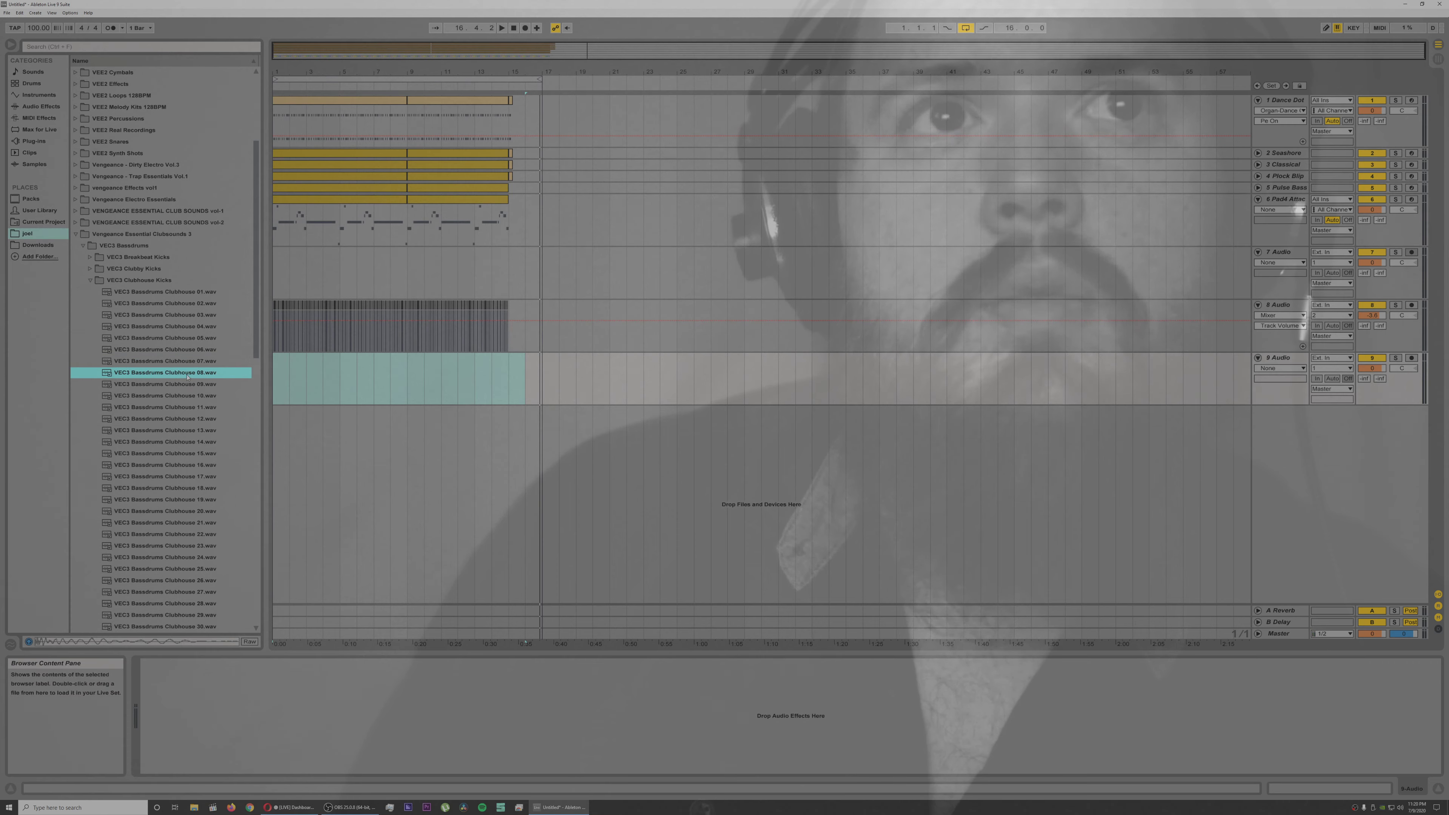
click(274, 372)
drag(273, 372, 277, 390)
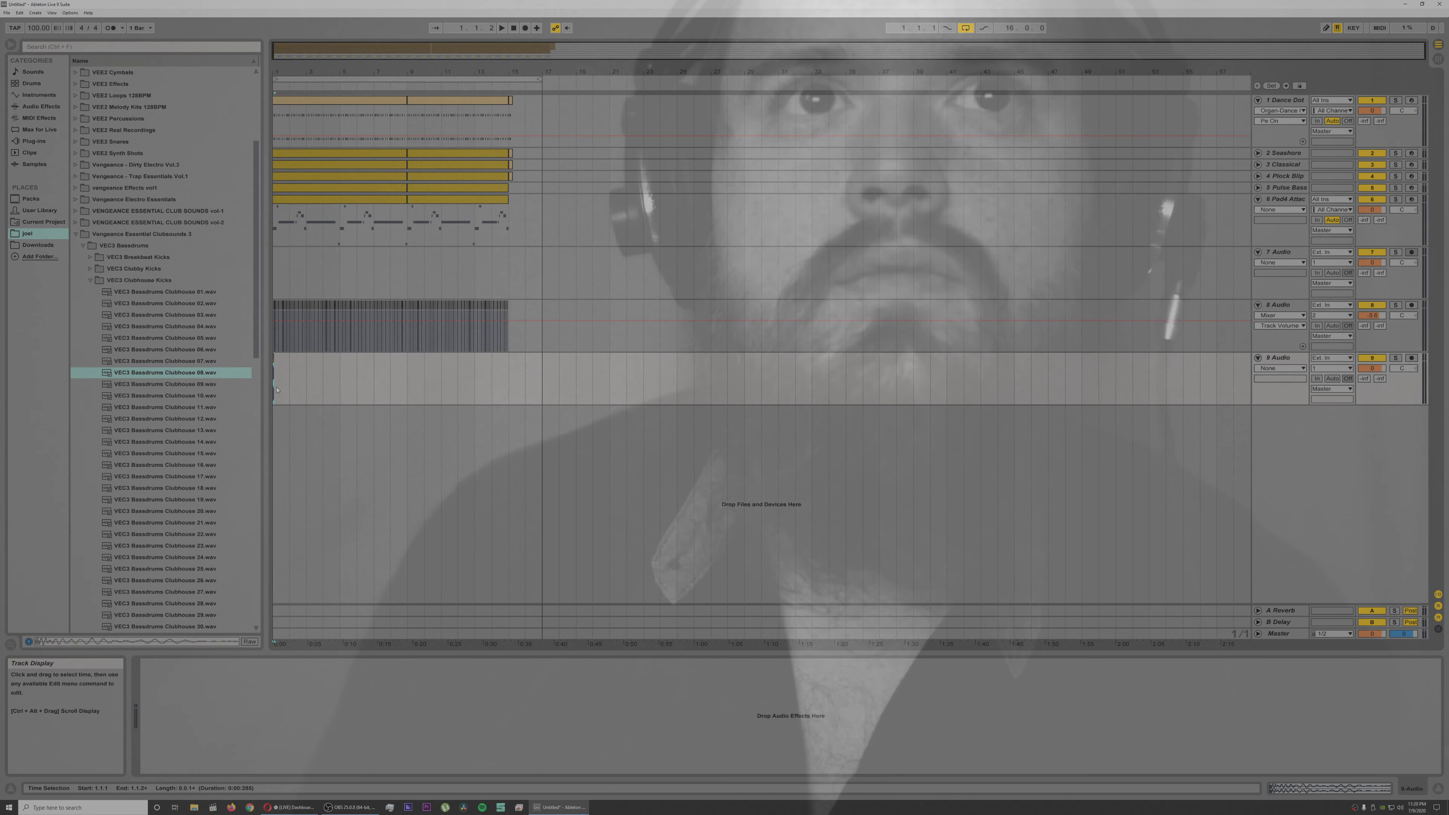
click(194, 443)
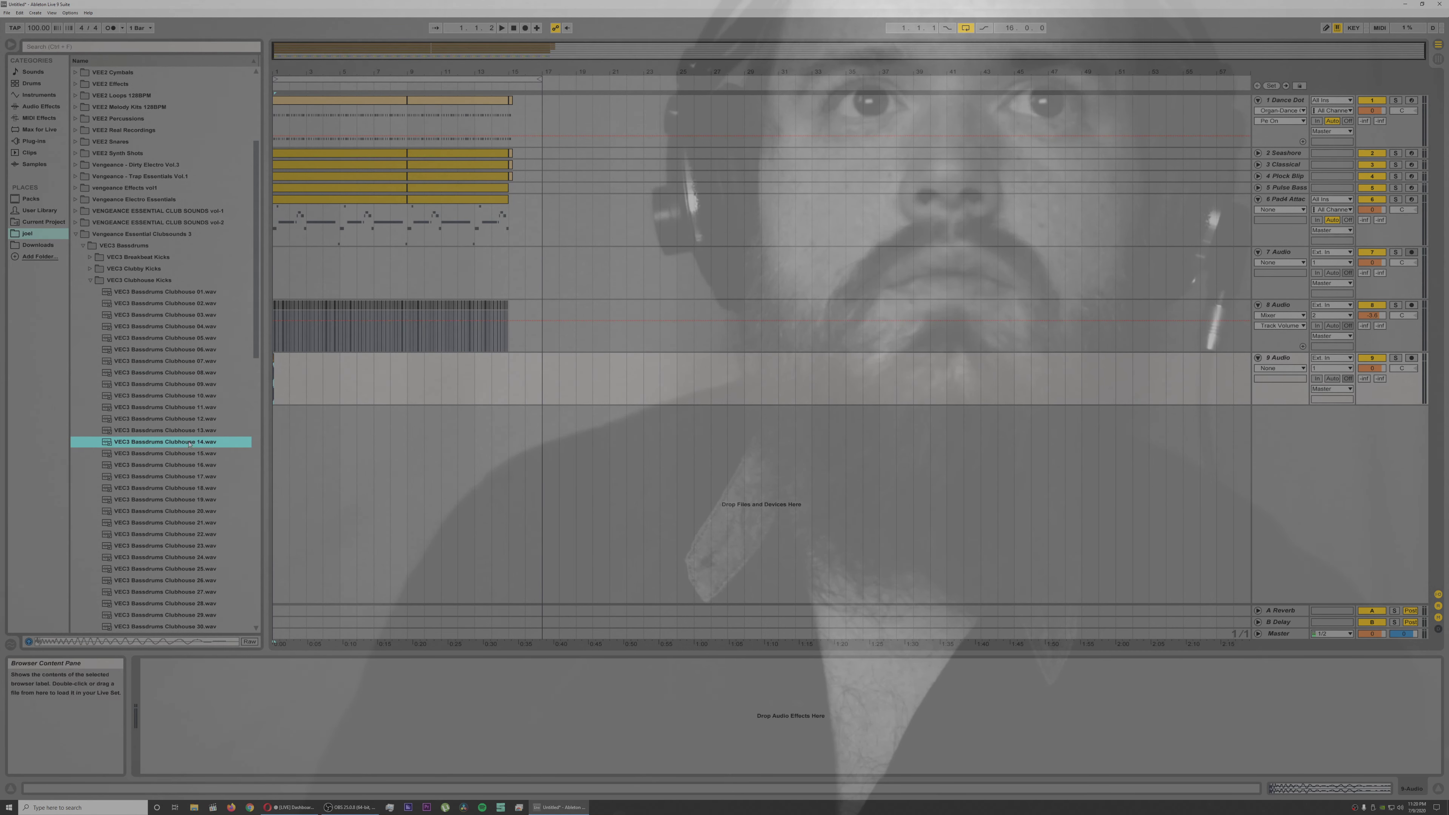
click(290, 380)
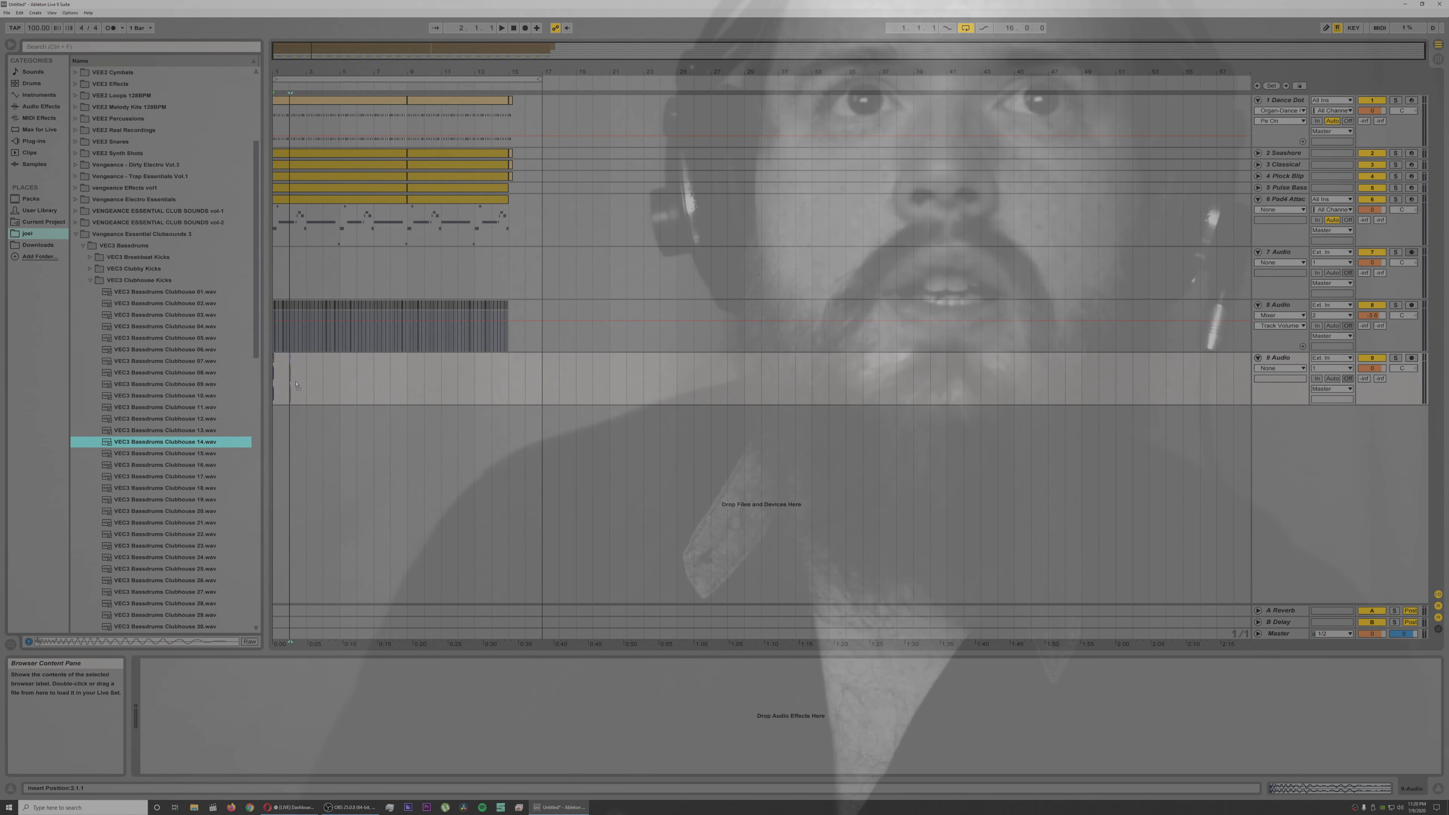
click(204, 487)
click(199, 512)
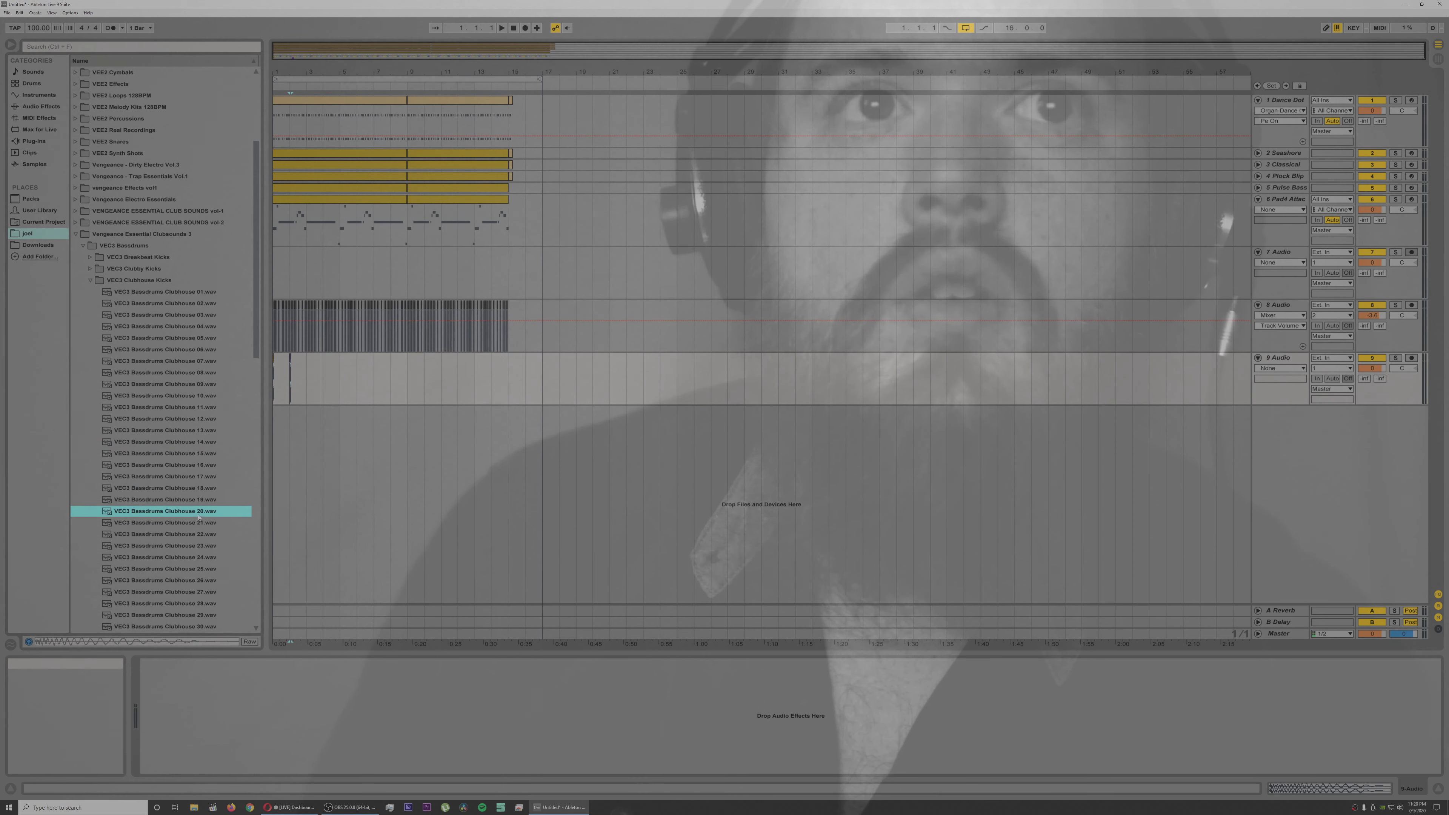
click(313, 394)
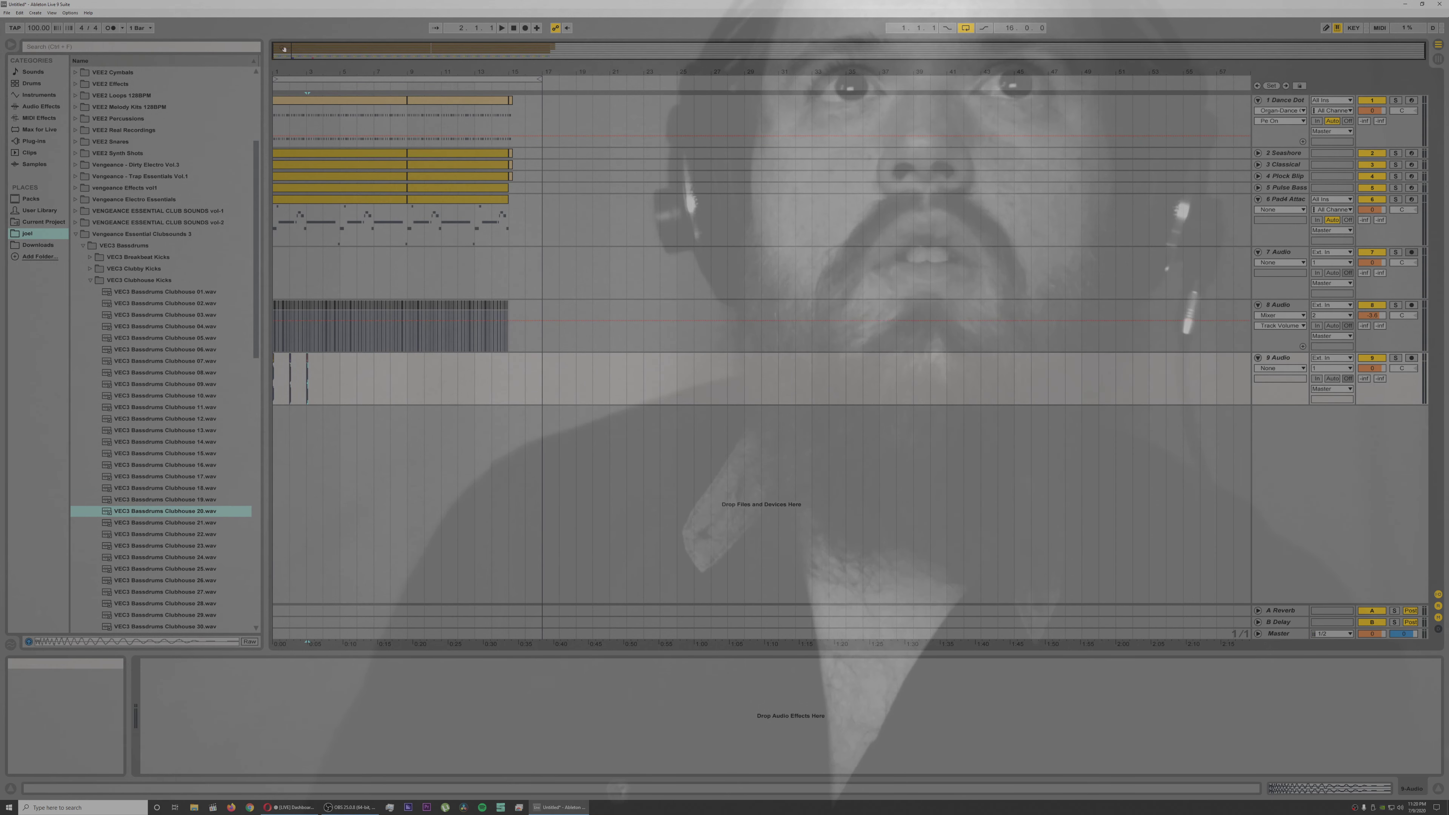
Step: Play the opening bars to hear the placed kicks against the other tracks
drag(307, 72, 308, 167)
key(space)
key(space)
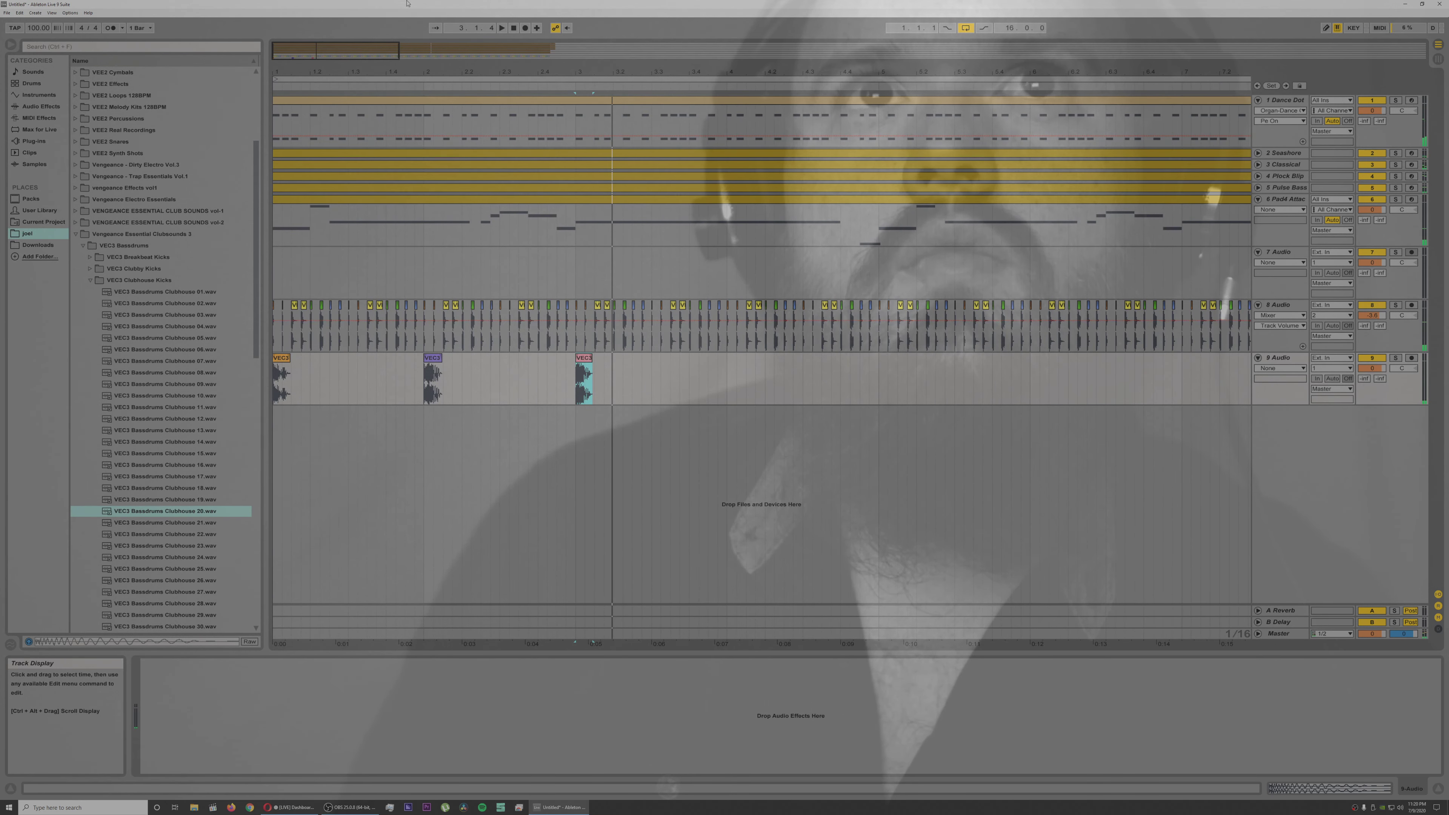
key(space)
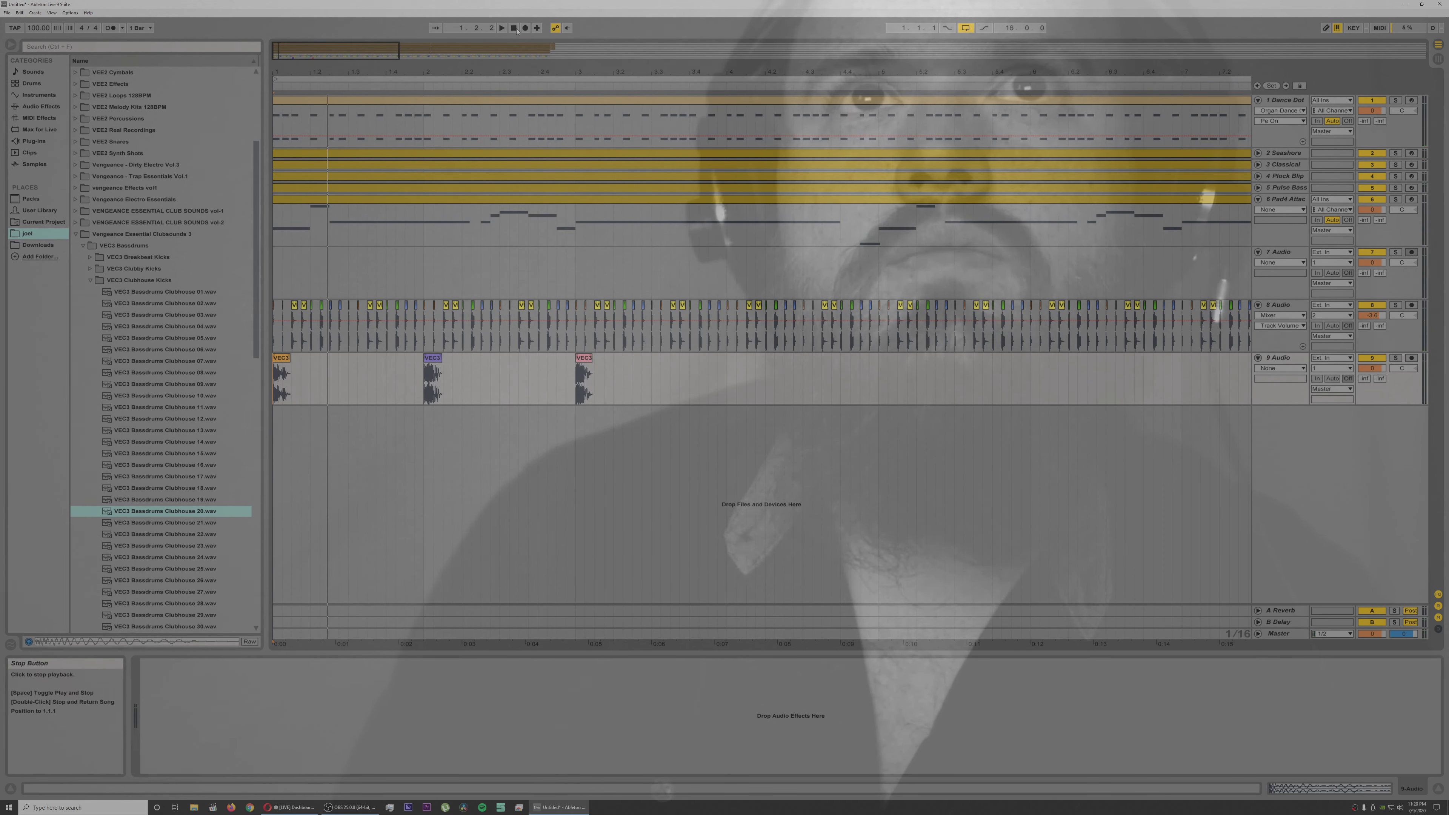
key(space)
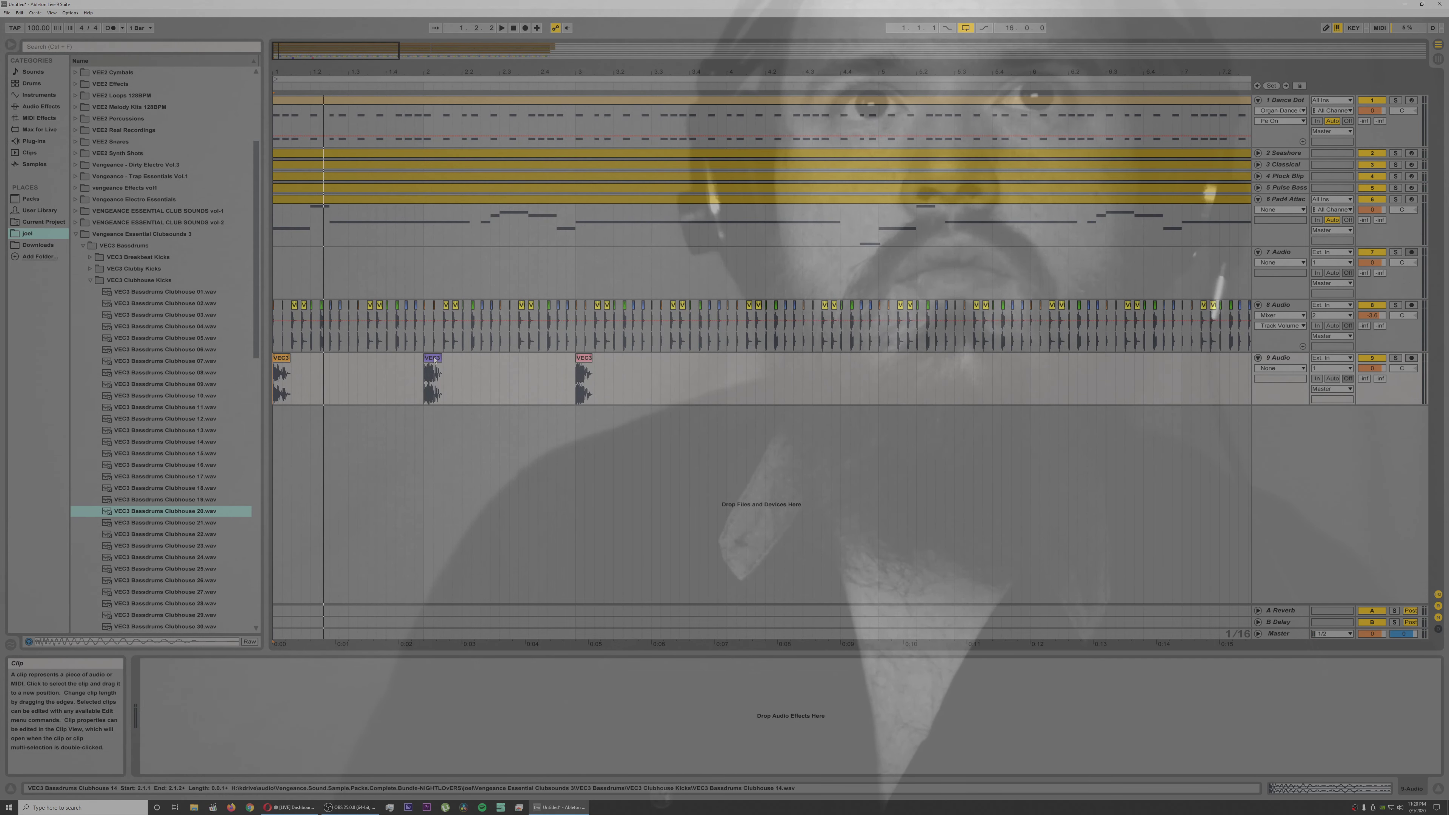
Step: Move the Clubhouse 14 kick on track 9 to 1.2.4, checking its timing with playback
drag(434, 359, 339, 369)
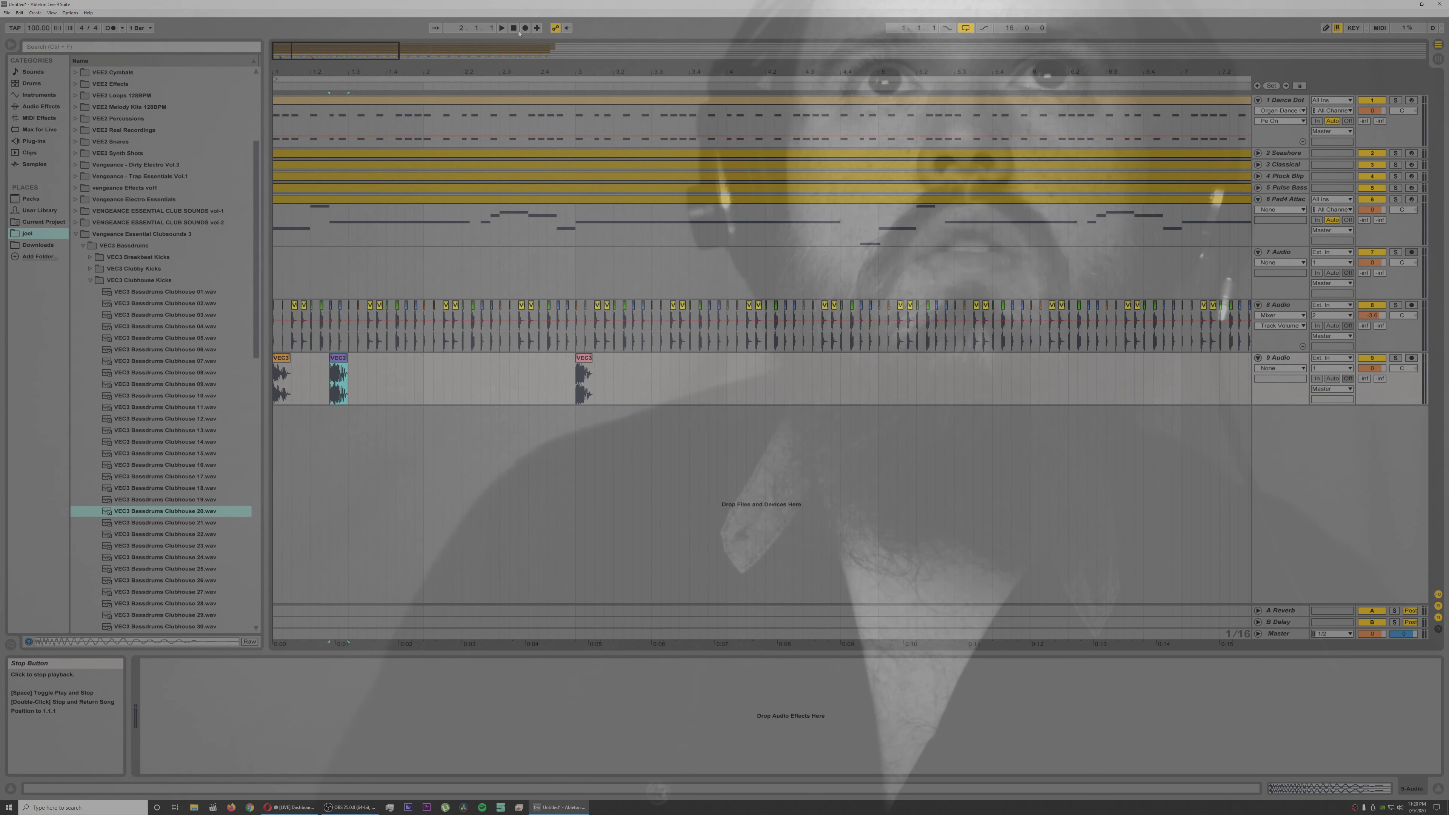
key(space)
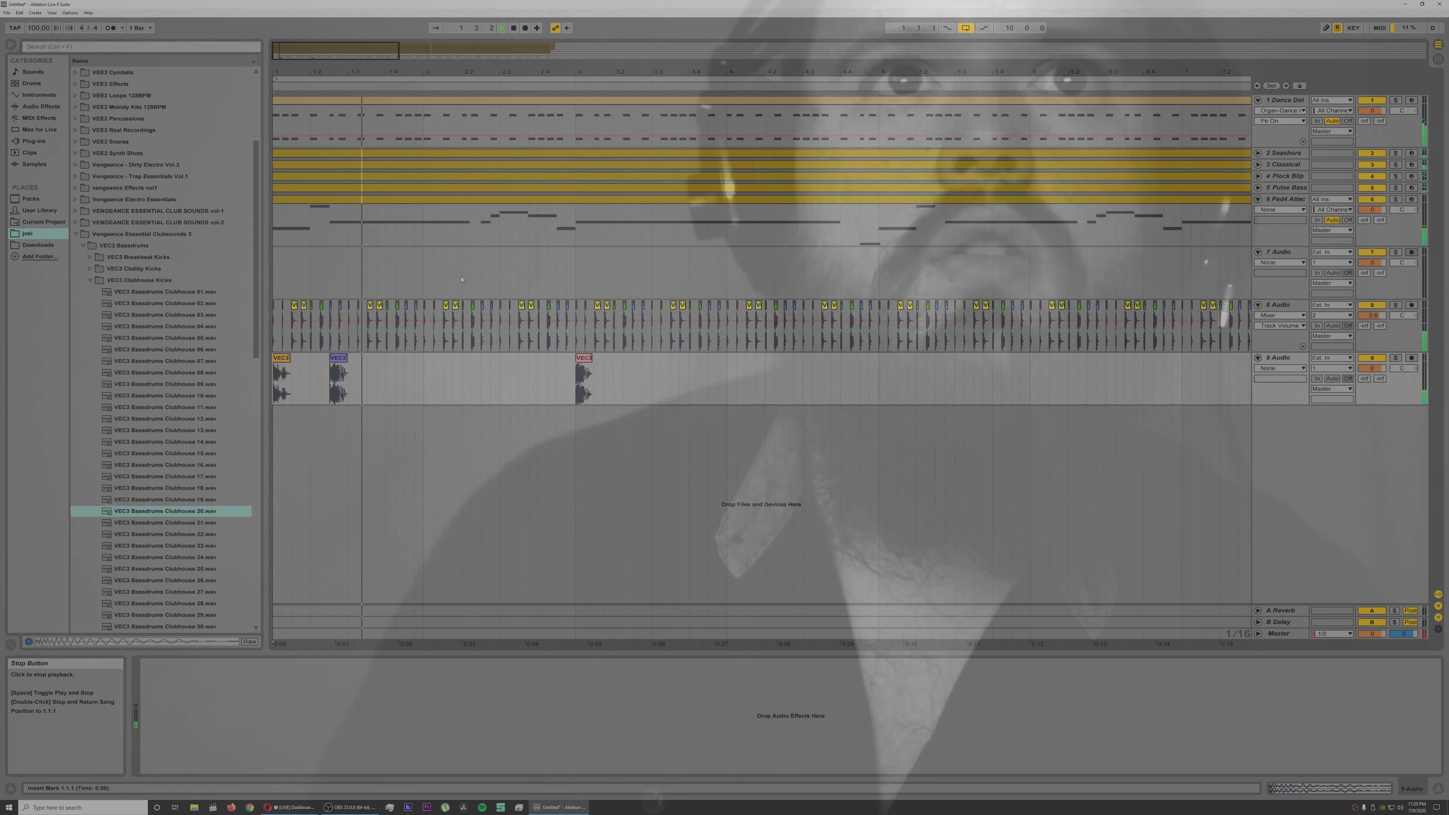
key(space)
click(345, 366)
drag(353, 363, 353, 364)
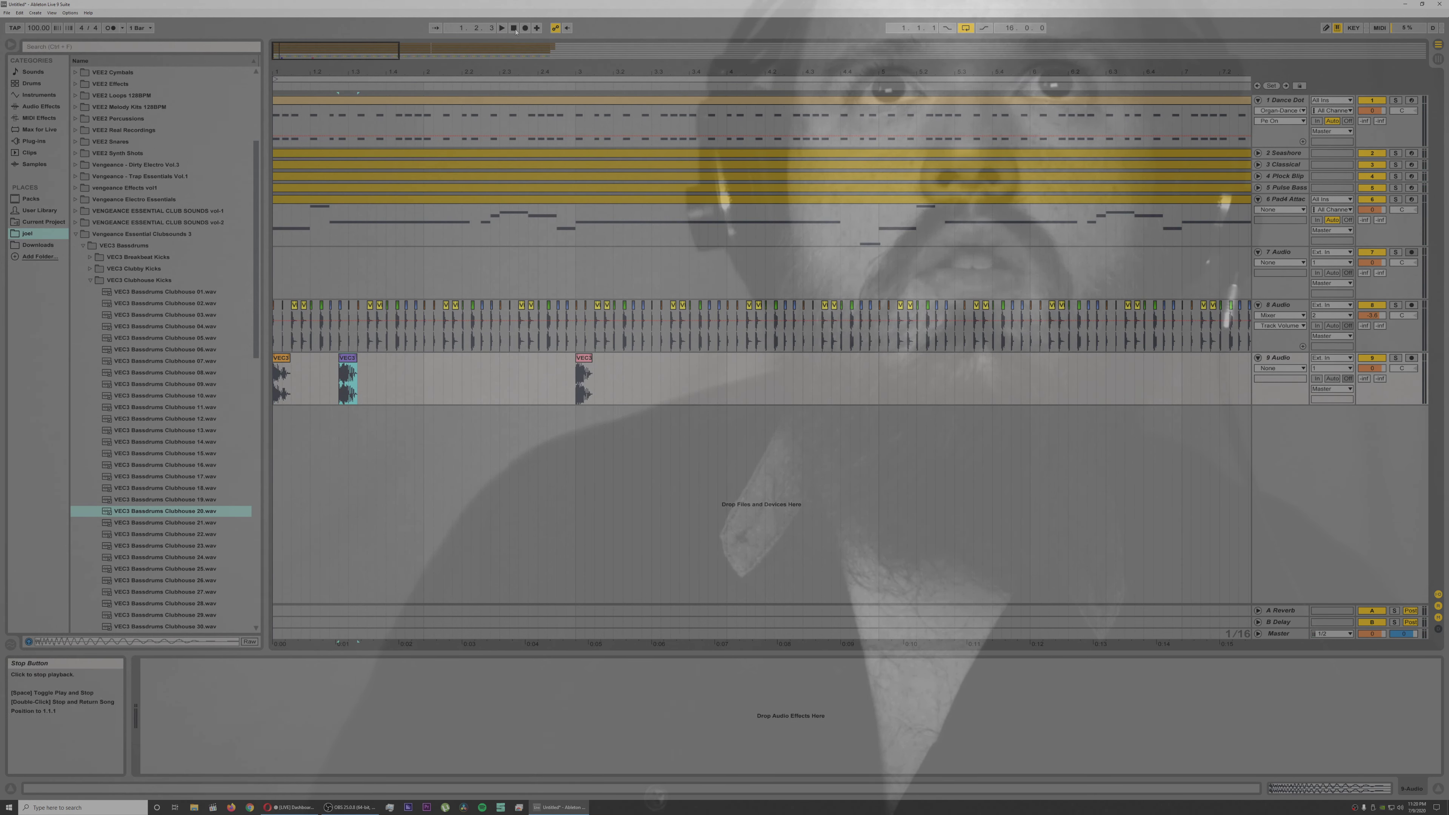
key(space)
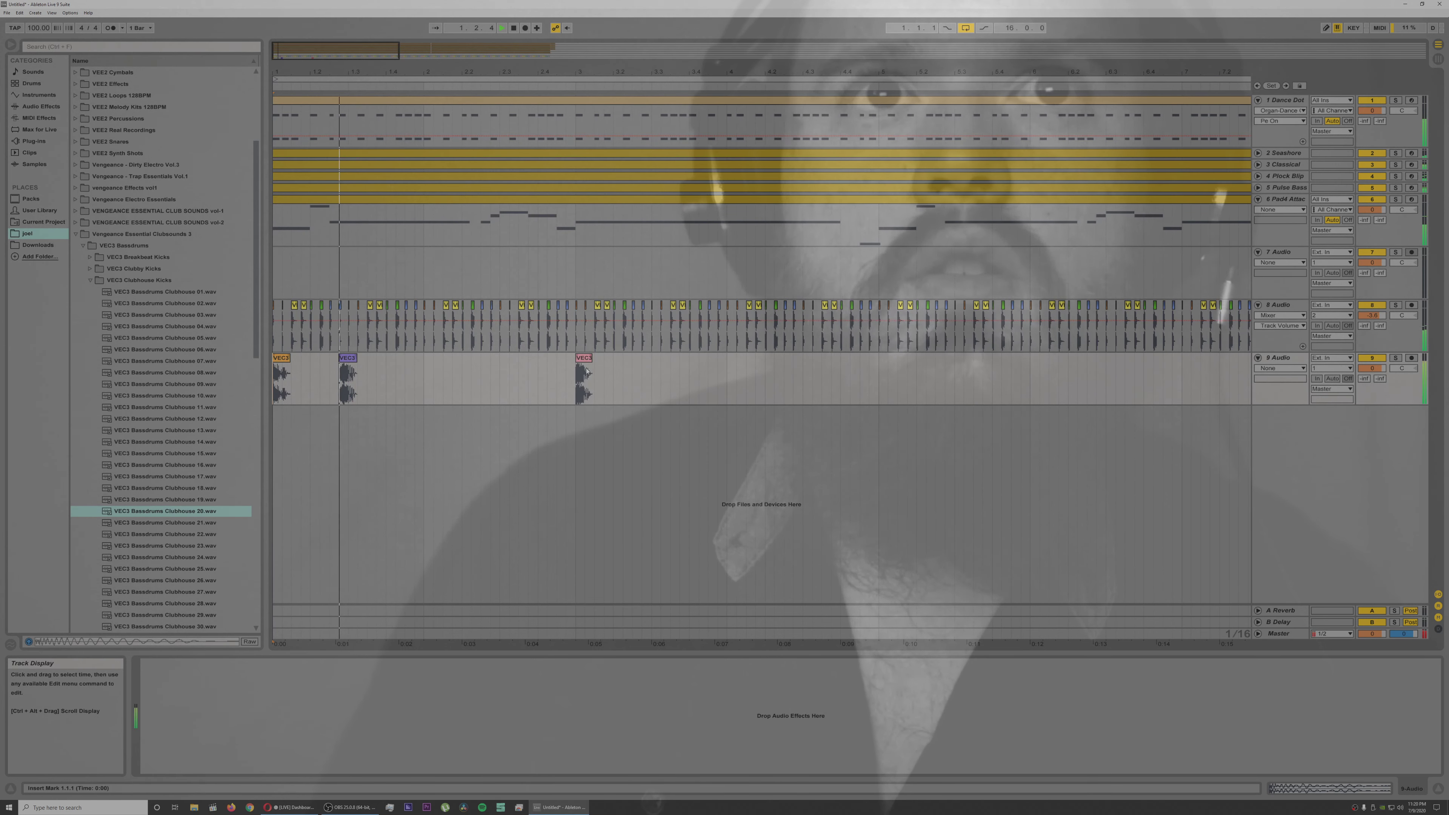
Step: Move the Clubhouse 20 kick onto a new audio track 10, starting at 1.3.1
drag(585, 361, 359, 436)
click(415, 388)
key(ctrl+t)
drag(337, 73, 338, 128)
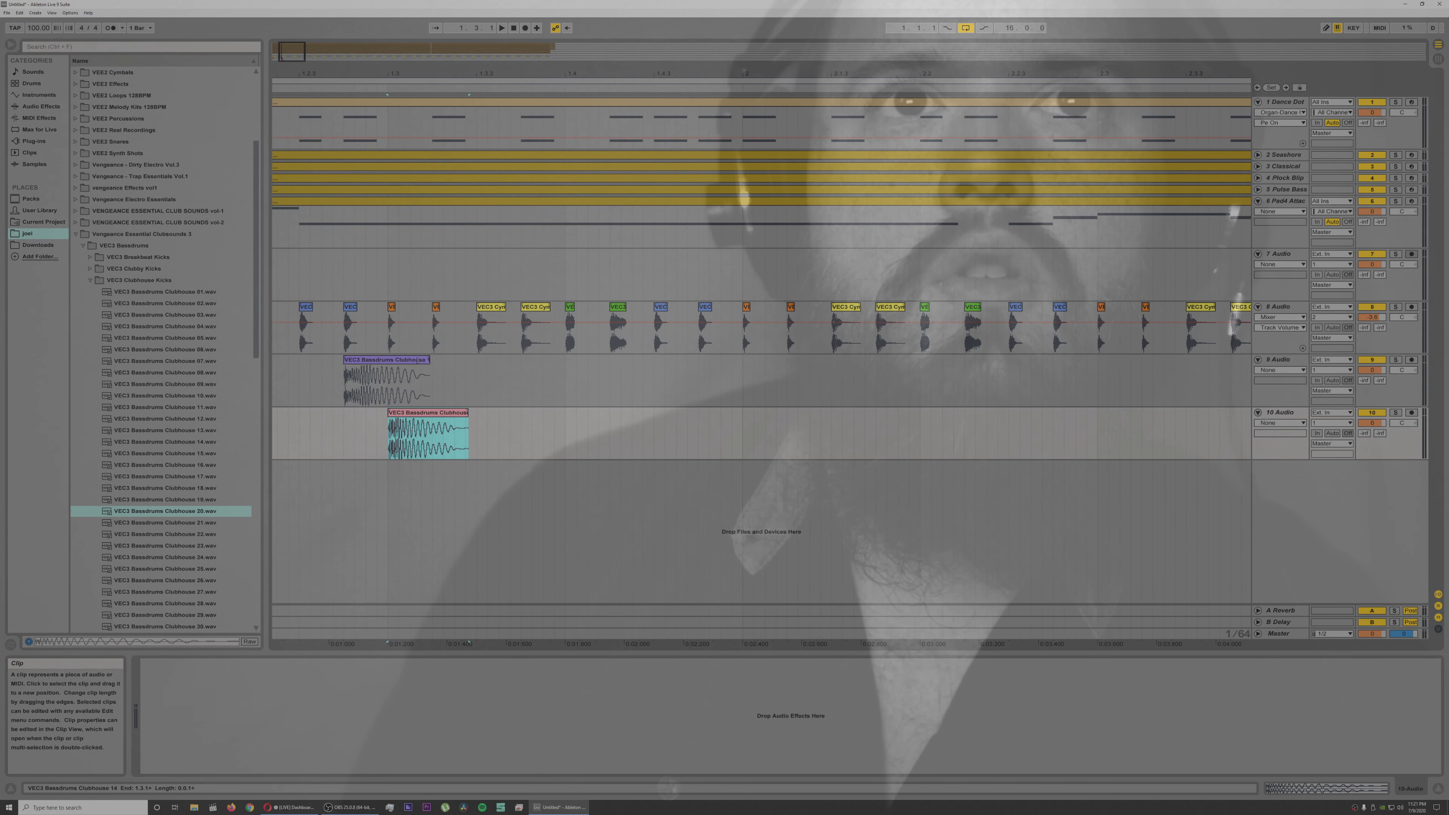
Step: Shorten the Clubhouse 14 kick to end where the track 10 kick starts, and play the pattern from the beginning
drag(429, 360, 396, 361)
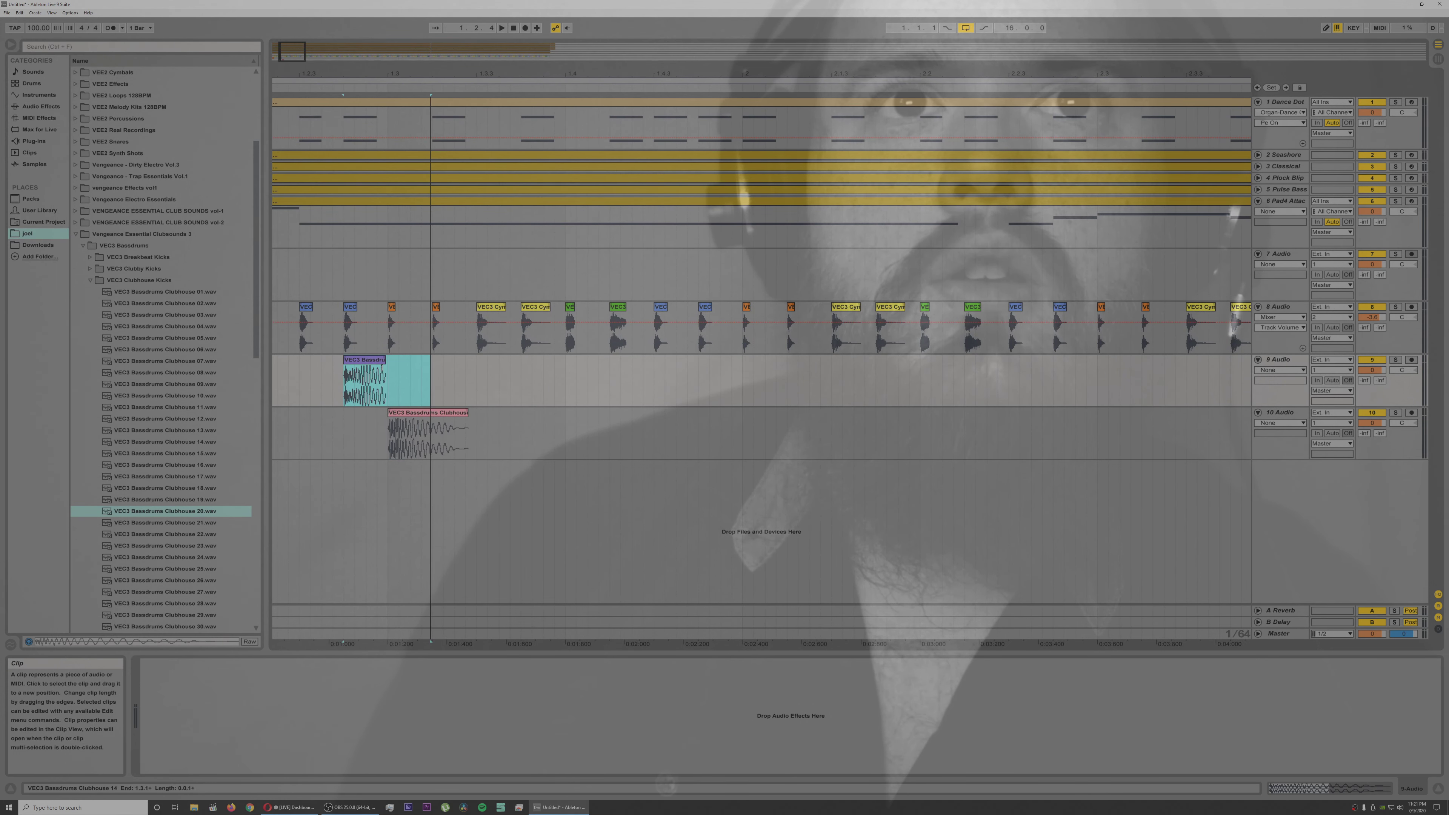
click(335, 83)
click(331, 88)
key(space)
drag(455, 74, 455, 17)
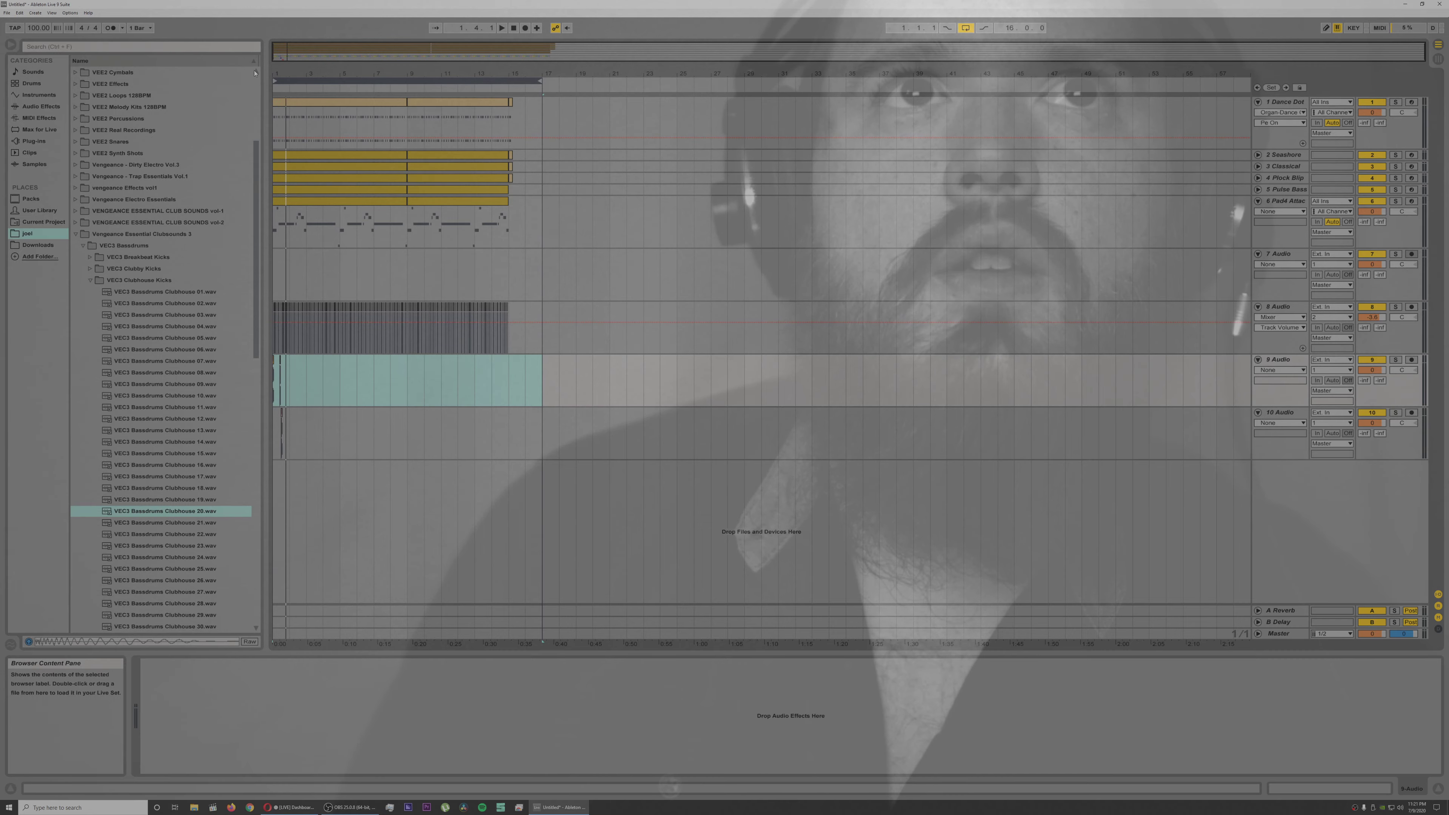
drag(277, 69, 278, 162)
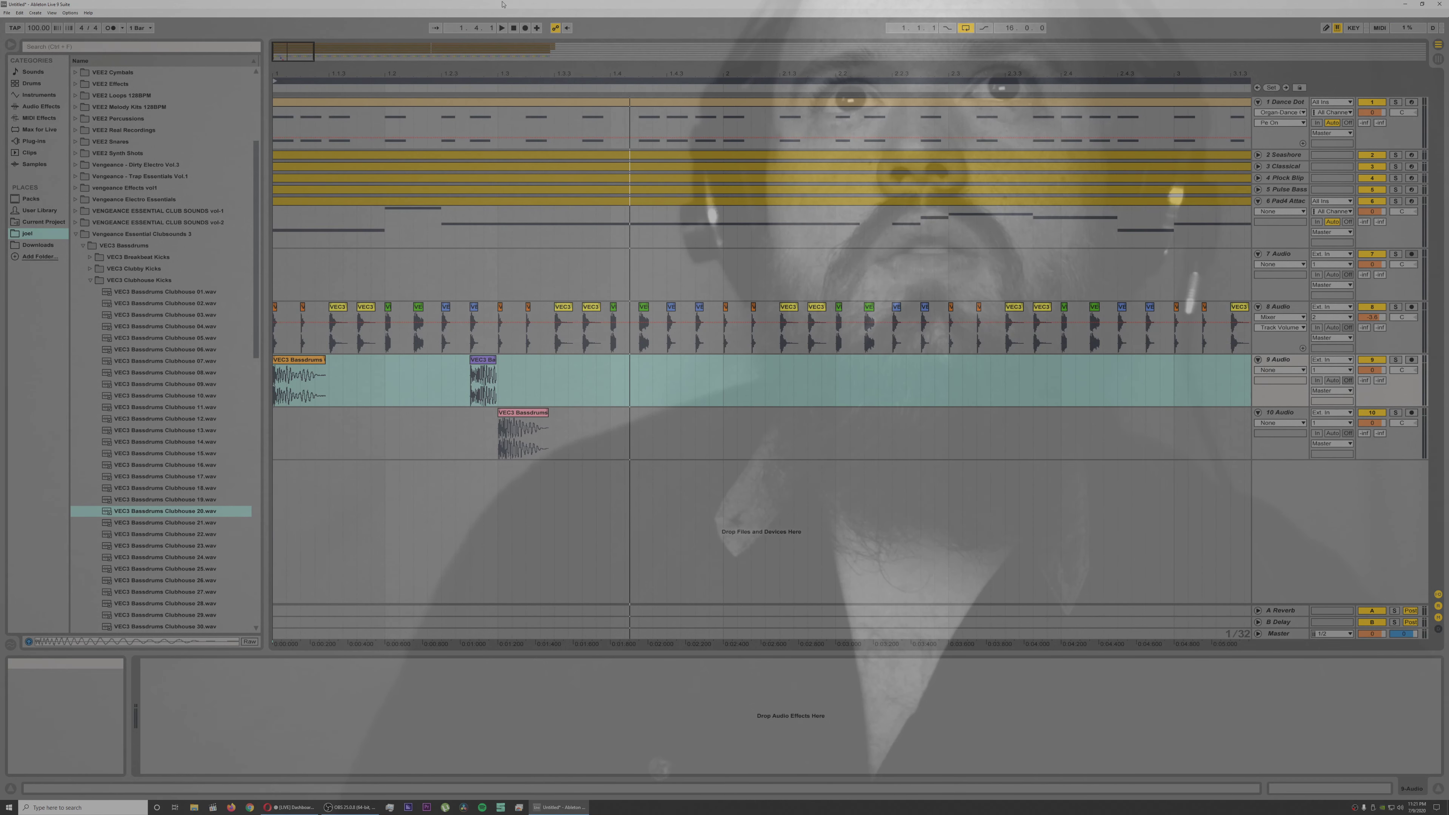
click(502, 29)
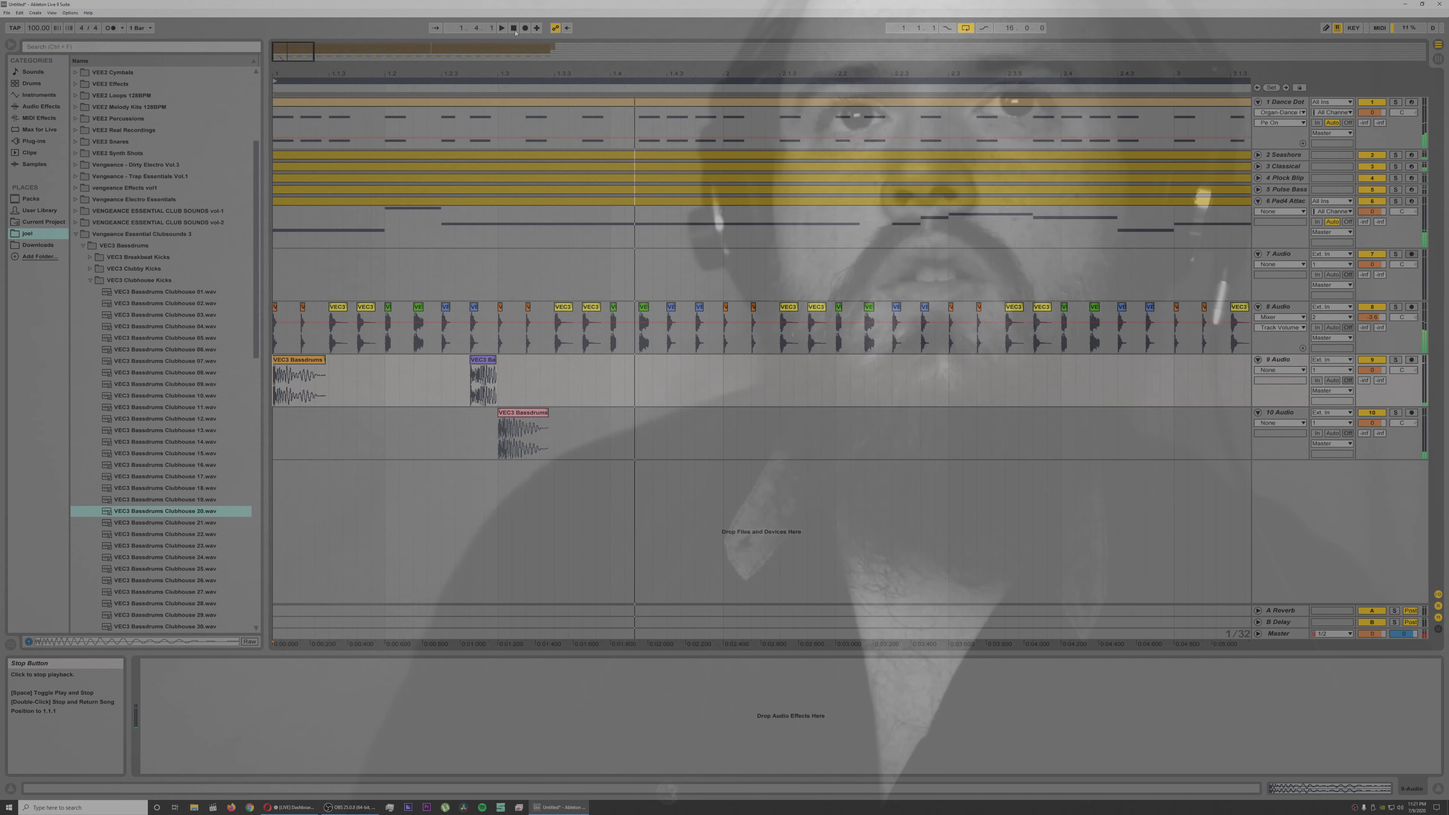
Step: Open the Clubhouse 08 kick clip on track 9 and lower its transposition
click(528, 419)
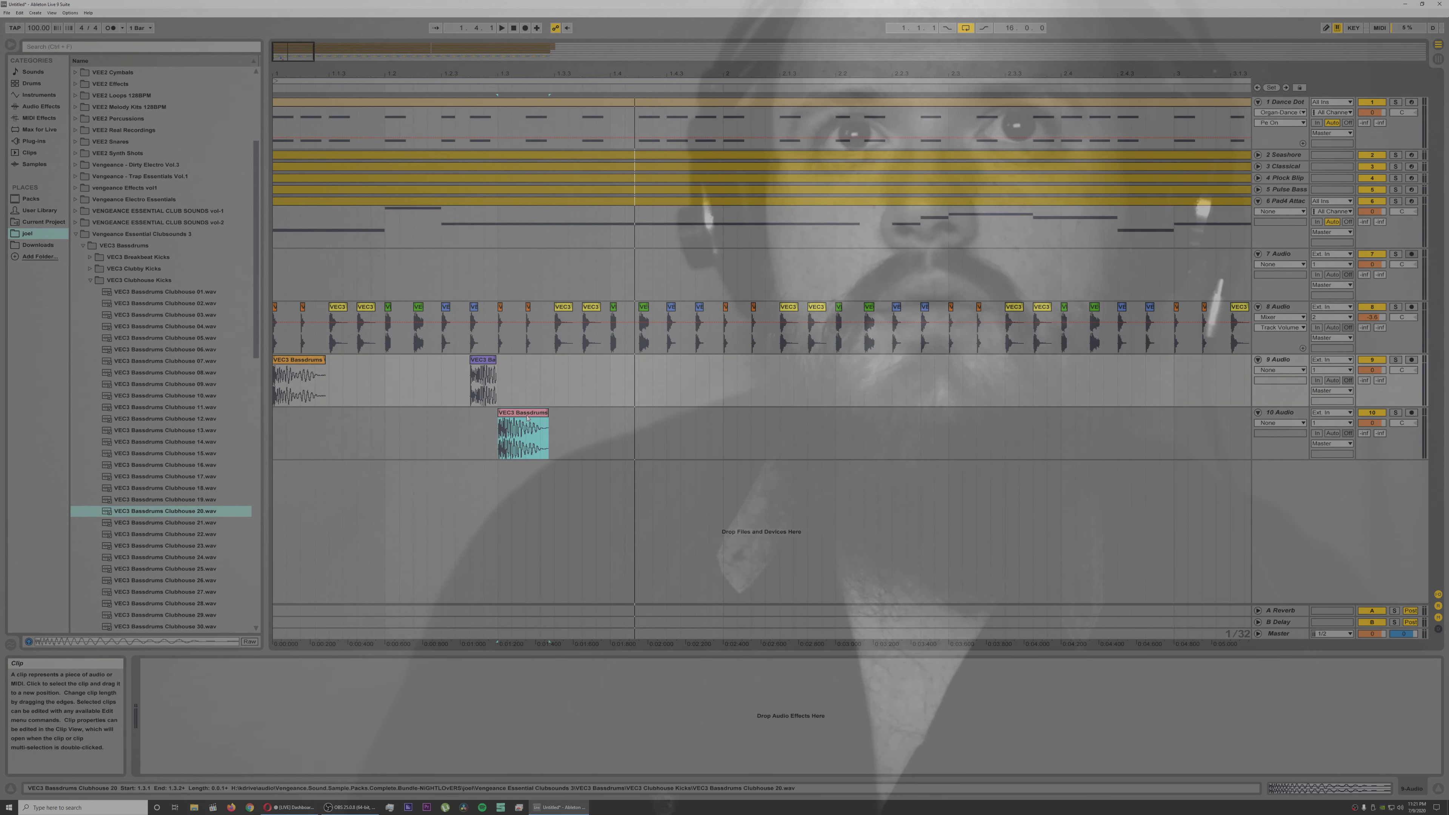
click(311, 359)
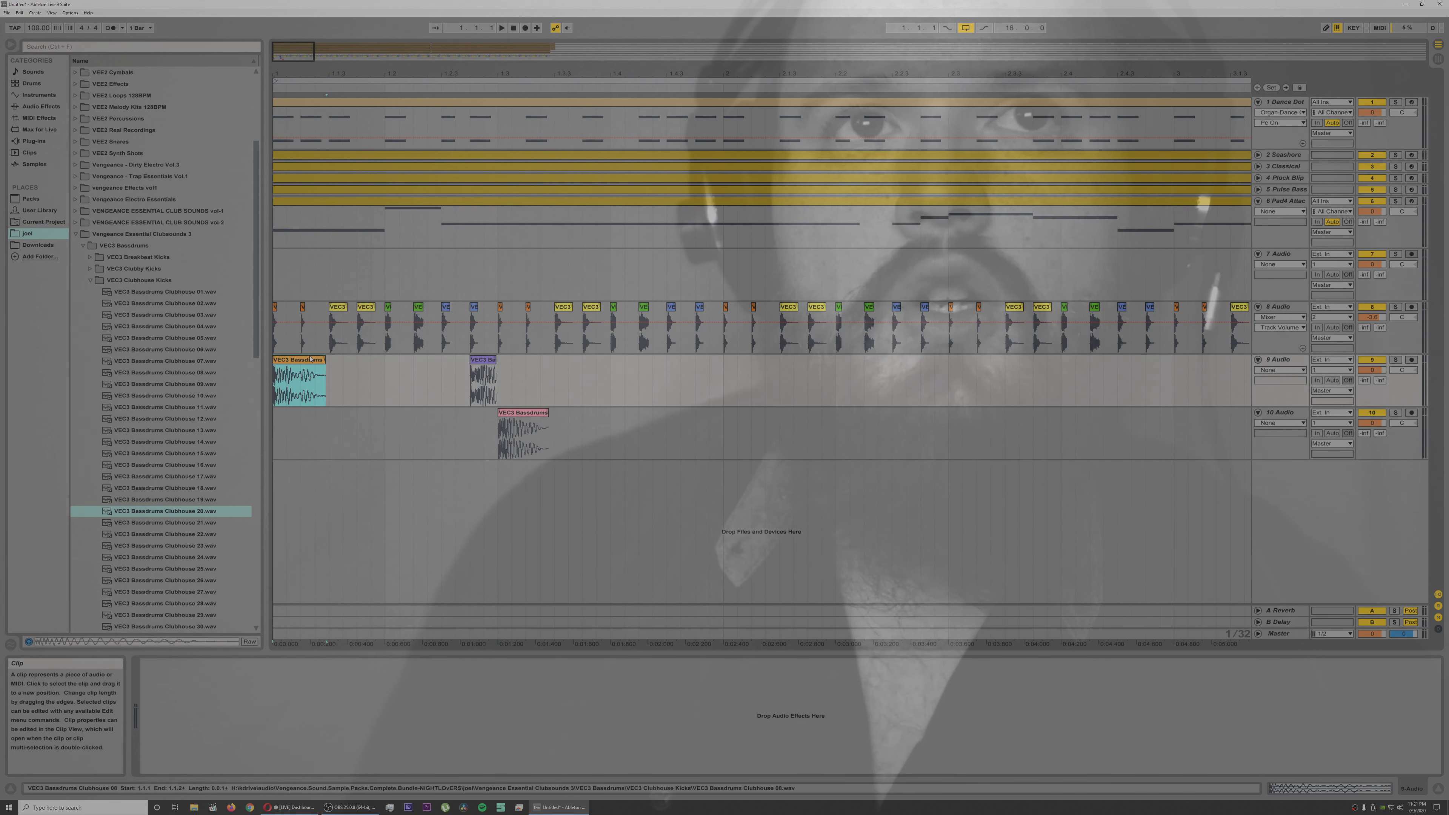
key(space)
double_click(306, 361)
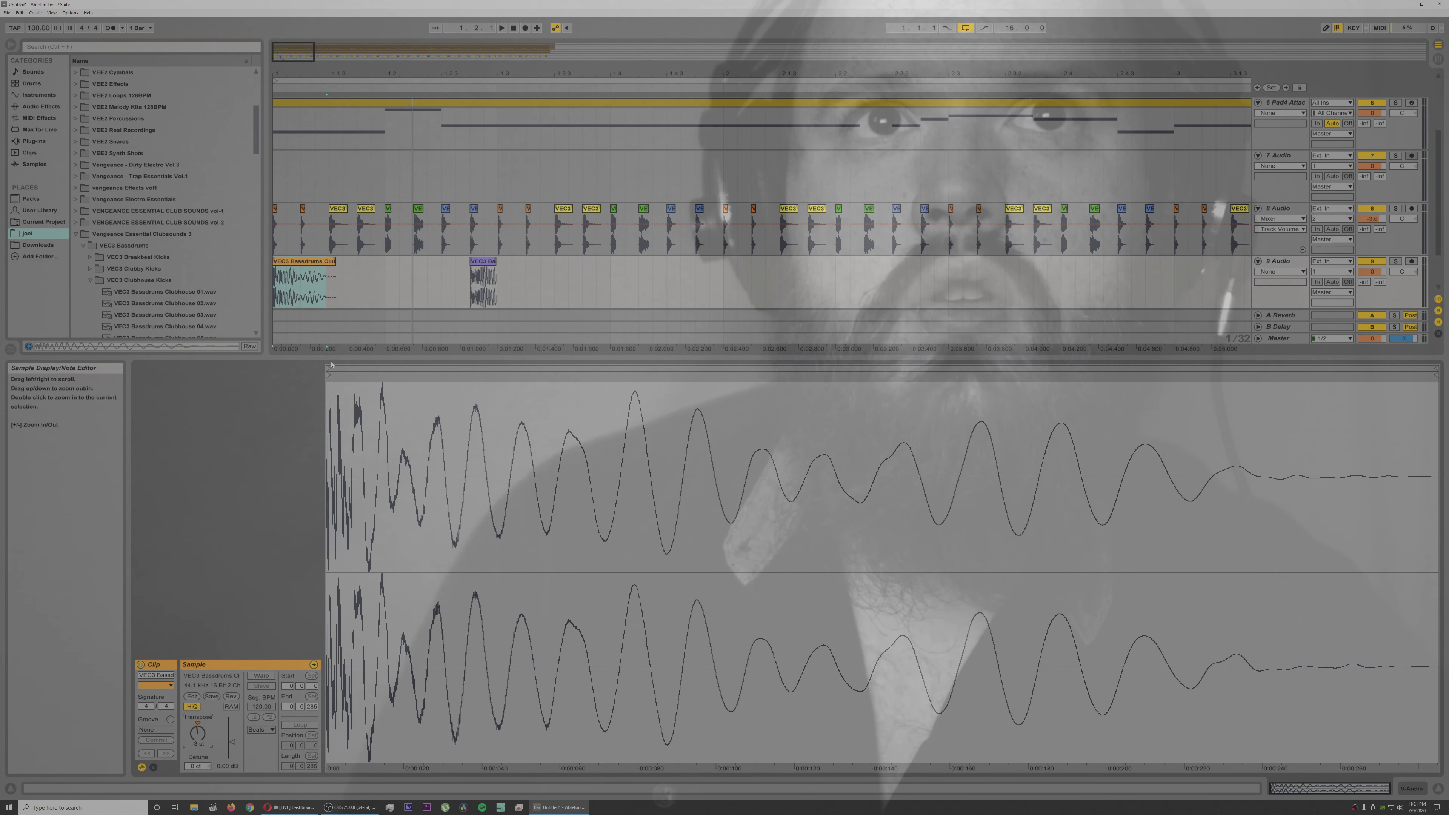
drag(380, 565, 392, 654)
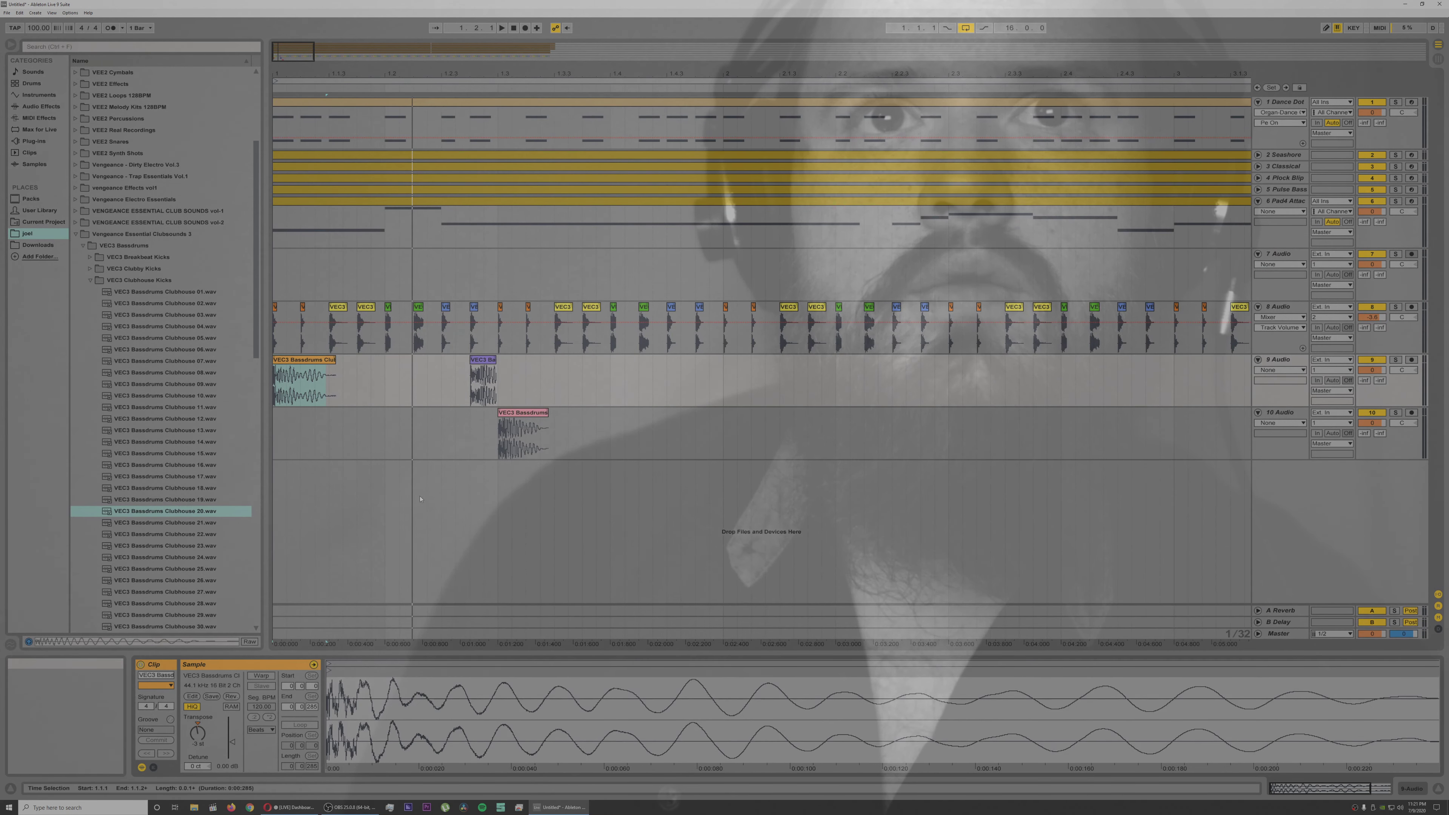
Step: Lower the detune of the Clubhouse 14 kick clip on track 9 while checking its pitch with playback
click(481, 360)
key(space)
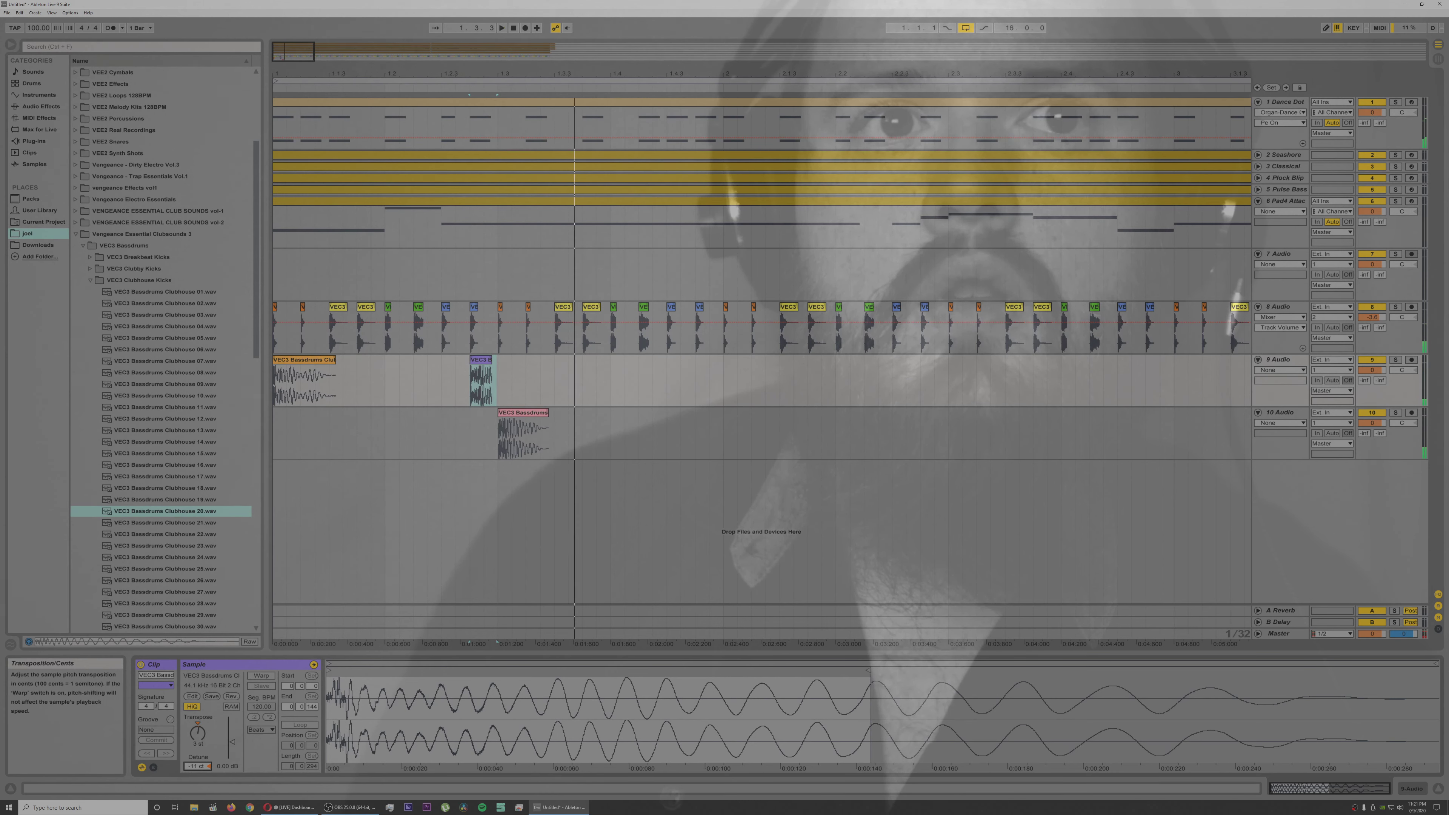
drag(197, 767, 197, 771)
key(space)
key(space)
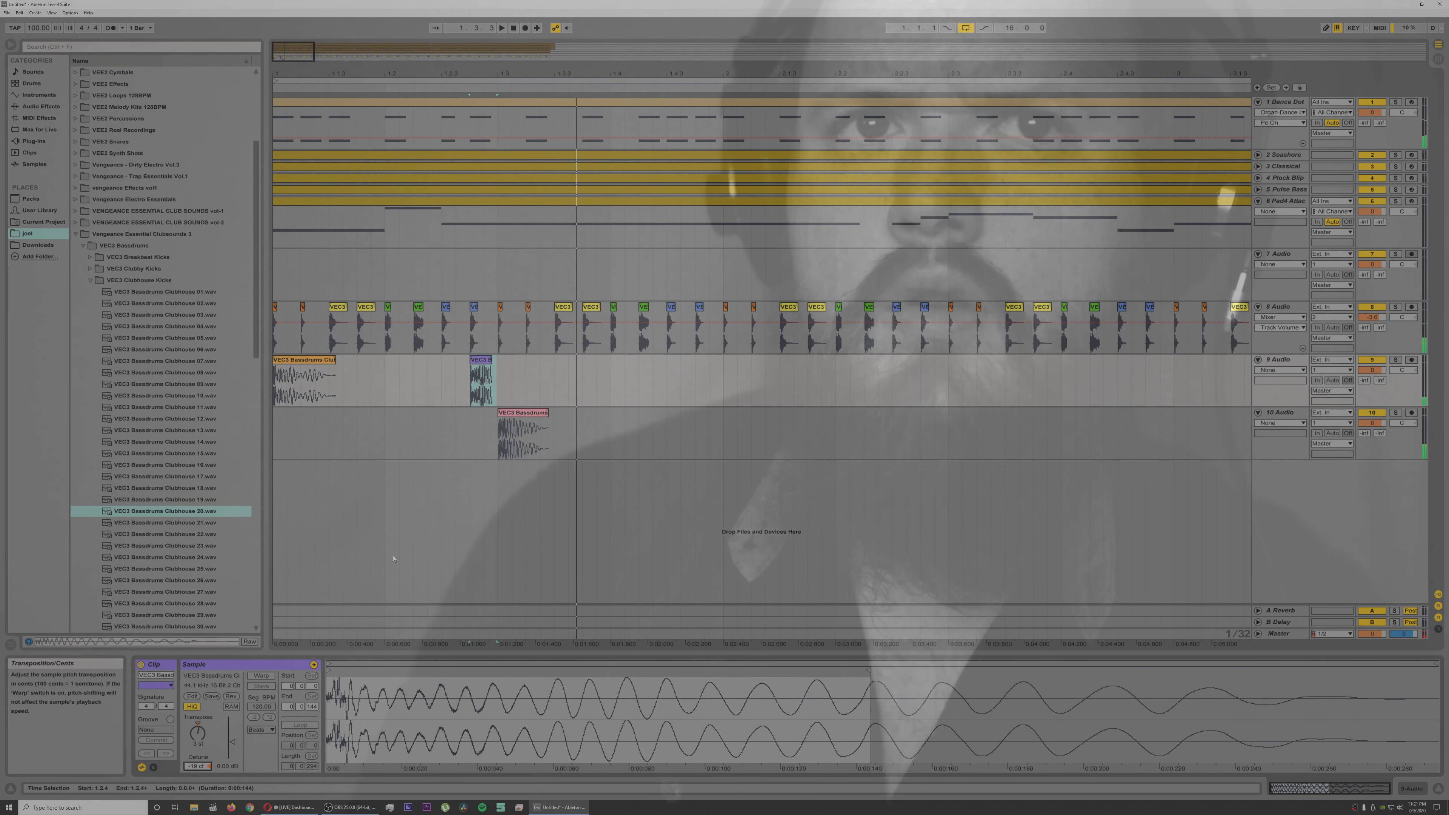
Step: Lower the transposition of the Clubhouse 20 kick on track 10 and play the pattern from the beginning
click(512, 416)
drag(197, 733, 198, 737)
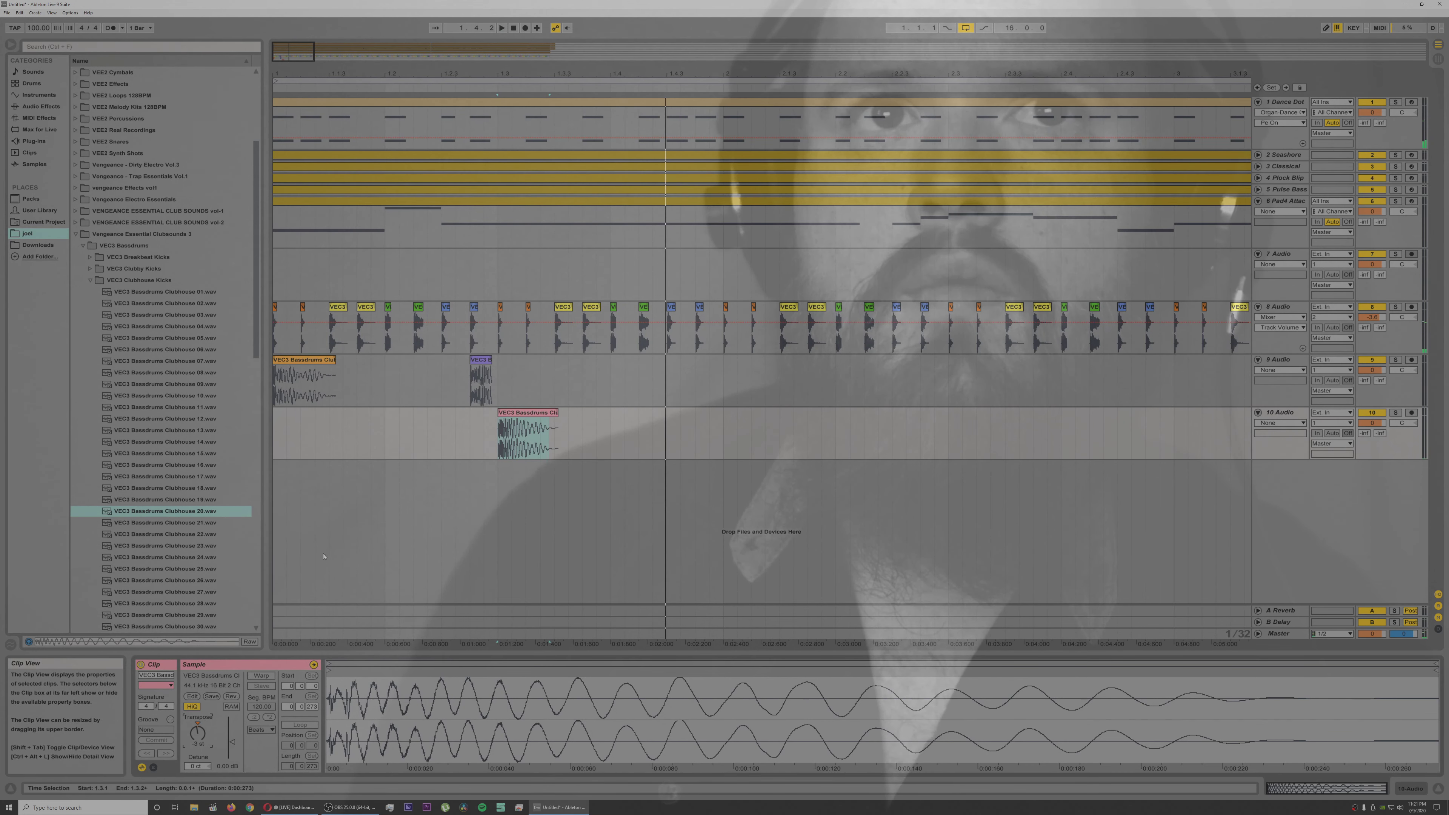
click(278, 492)
key(space)
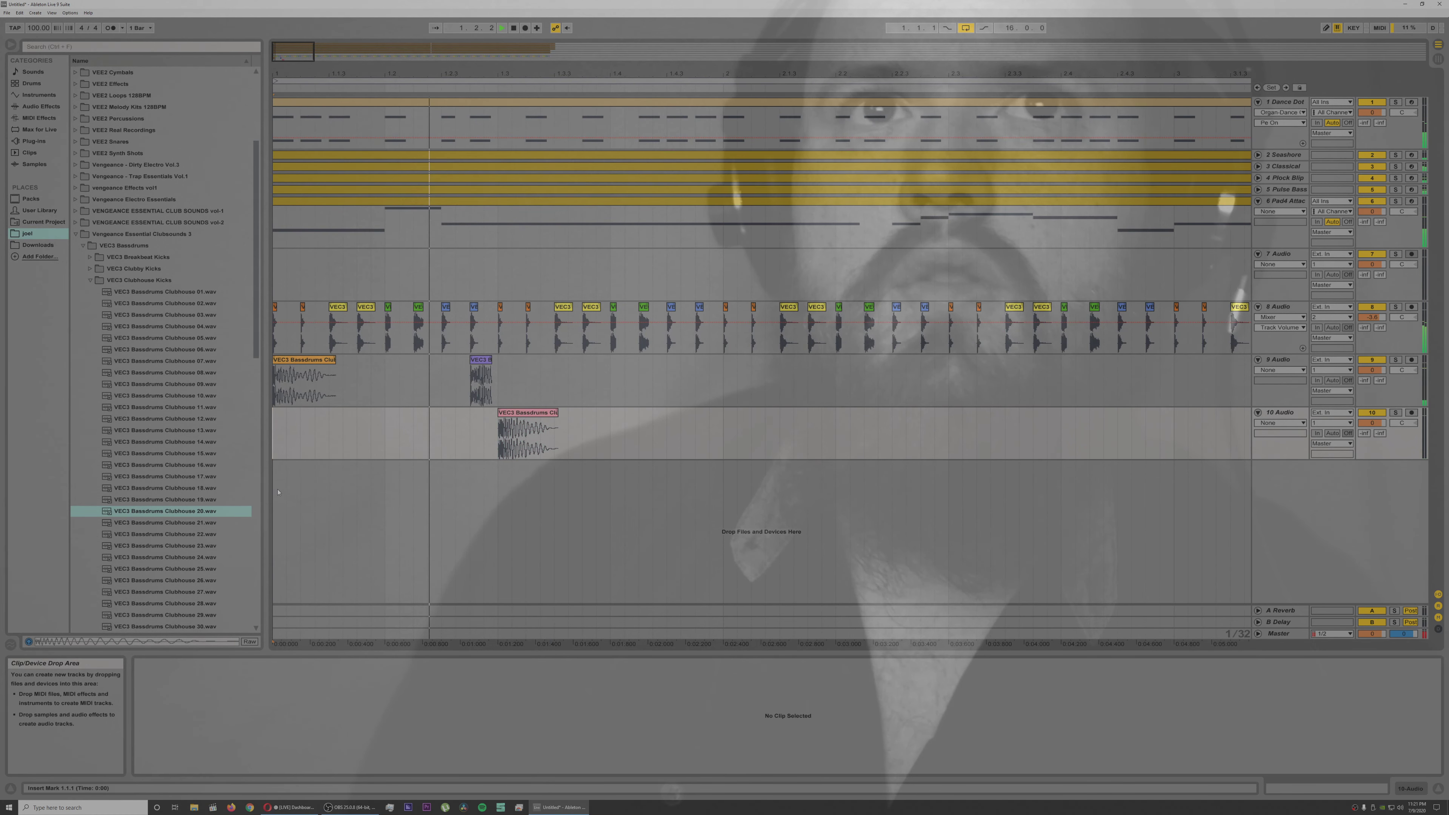
key(space)
Step: Add the Clubhouse 32 kick to track 10 at 1.4.4 and play the pattern from the beginning
scroll(142, 578, down, 3)
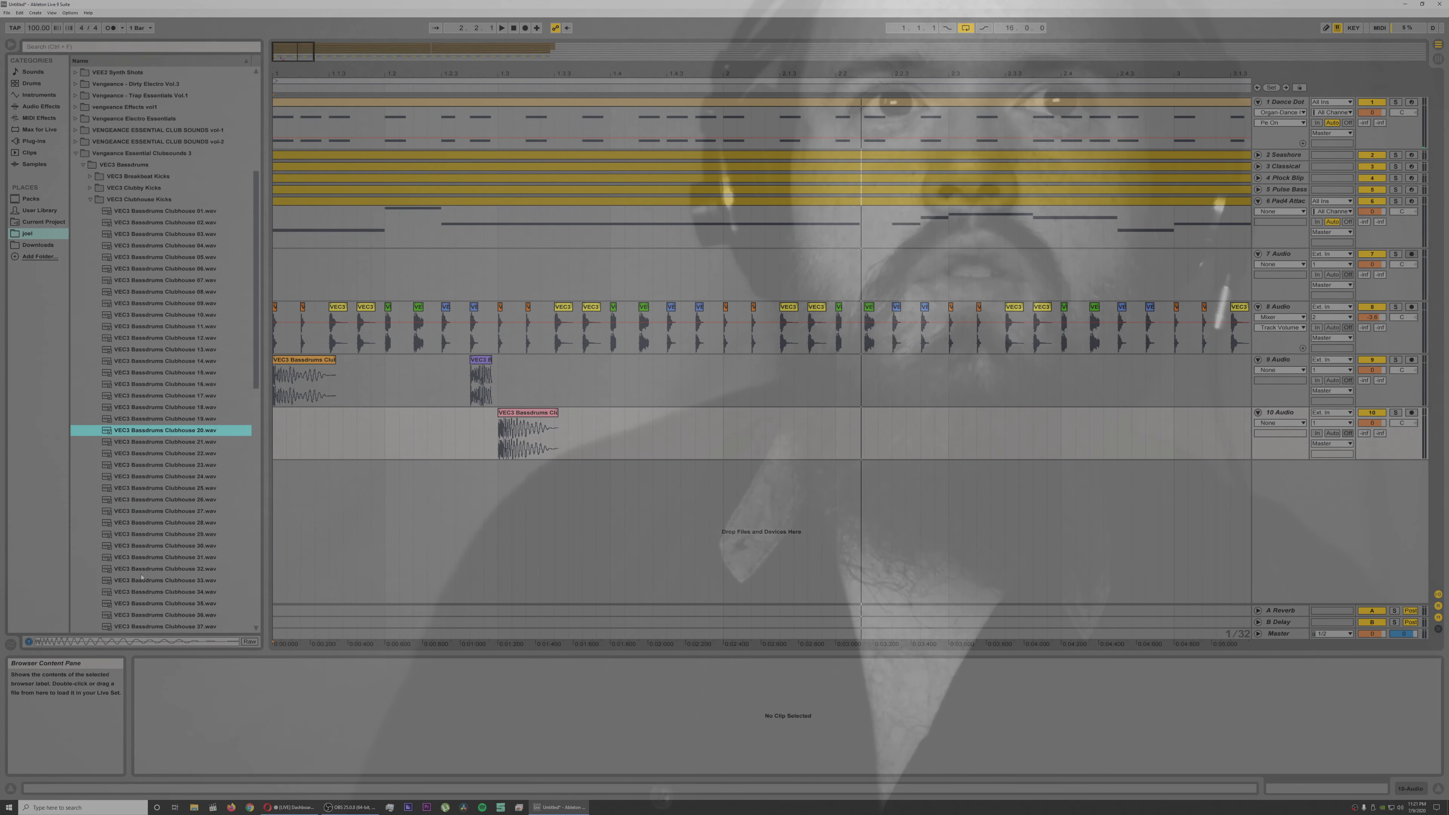
click(141, 574)
drag(153, 573, 698, 432)
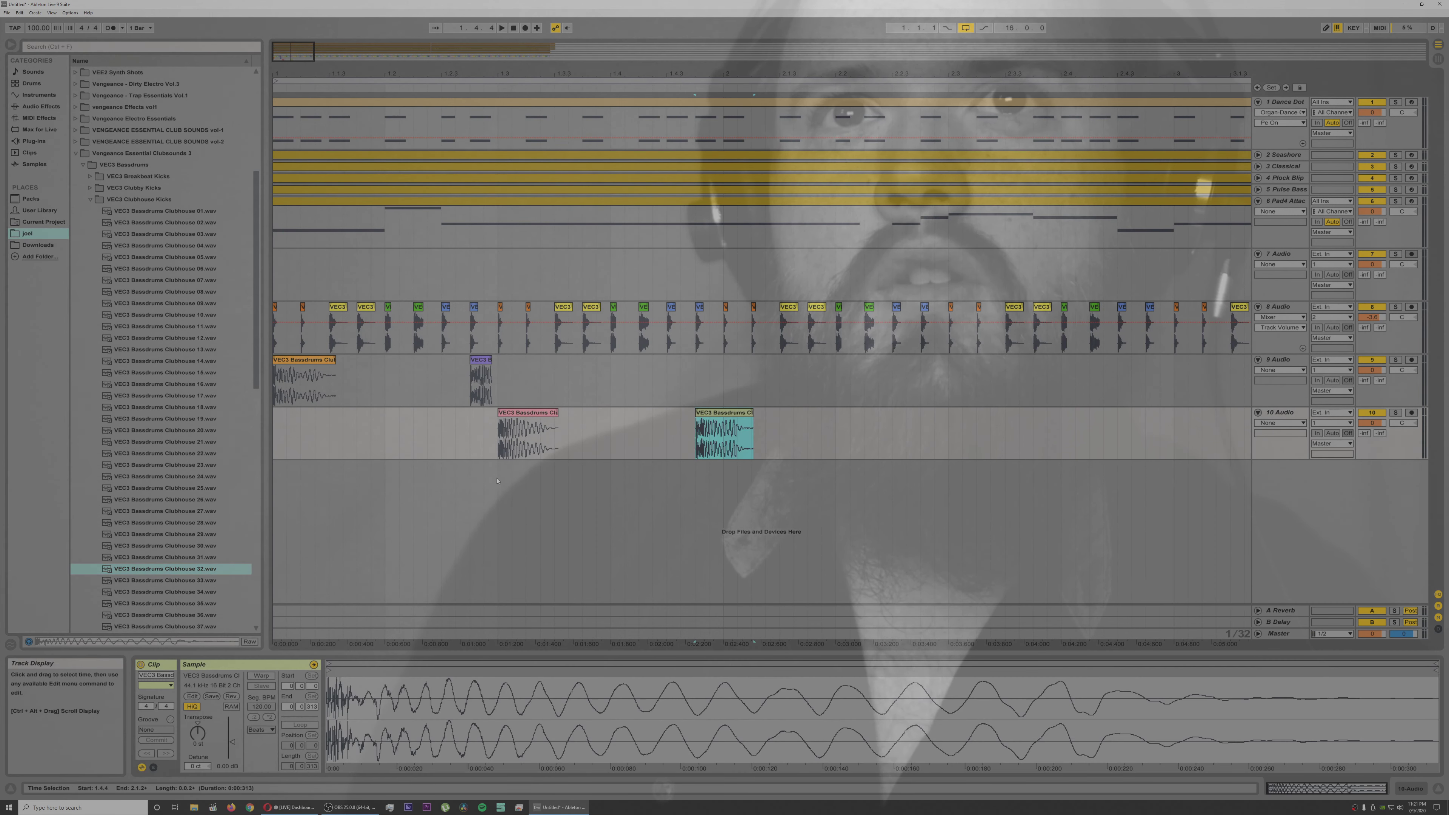
click(276, 474)
key(space)
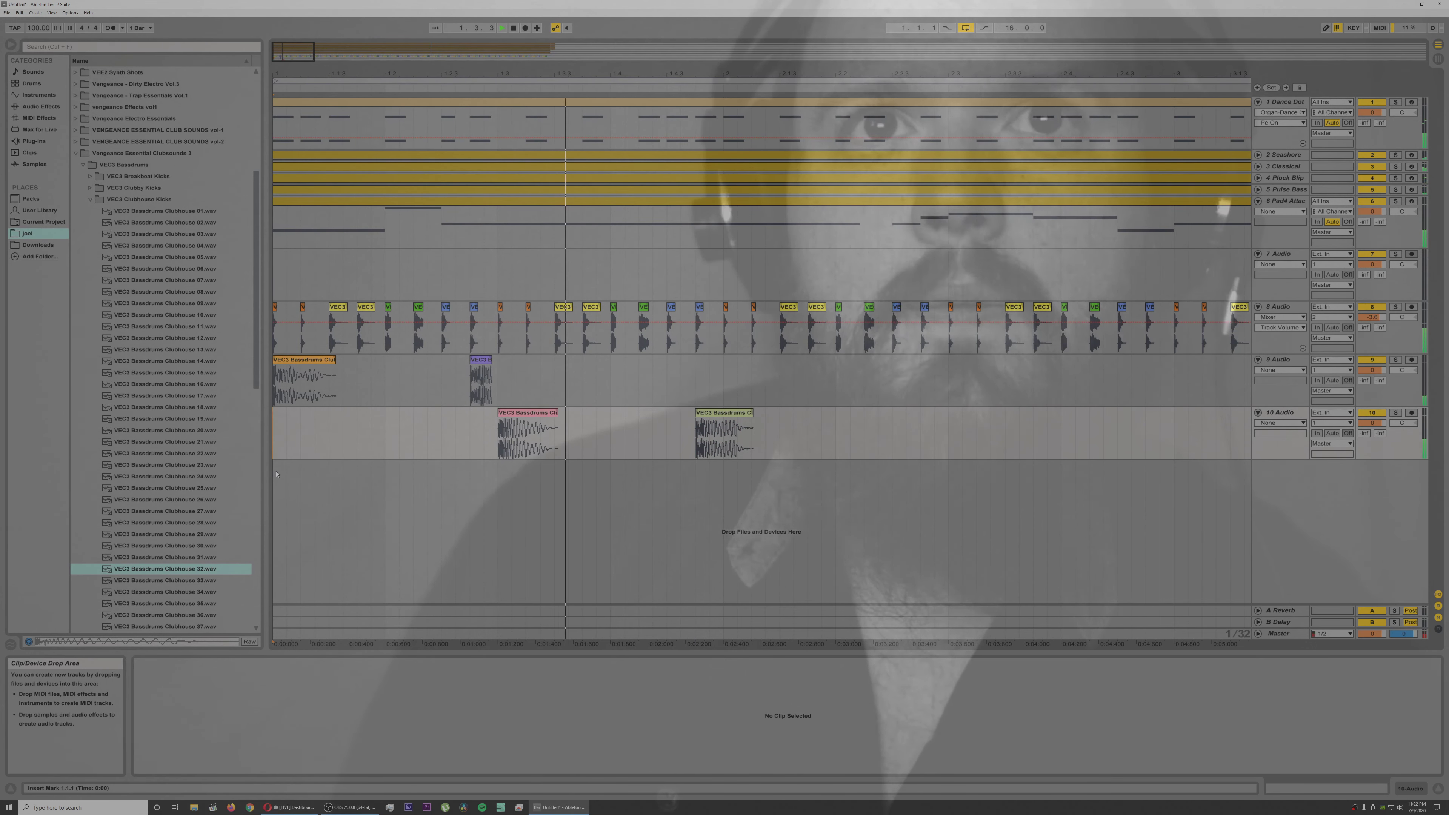
key(space)
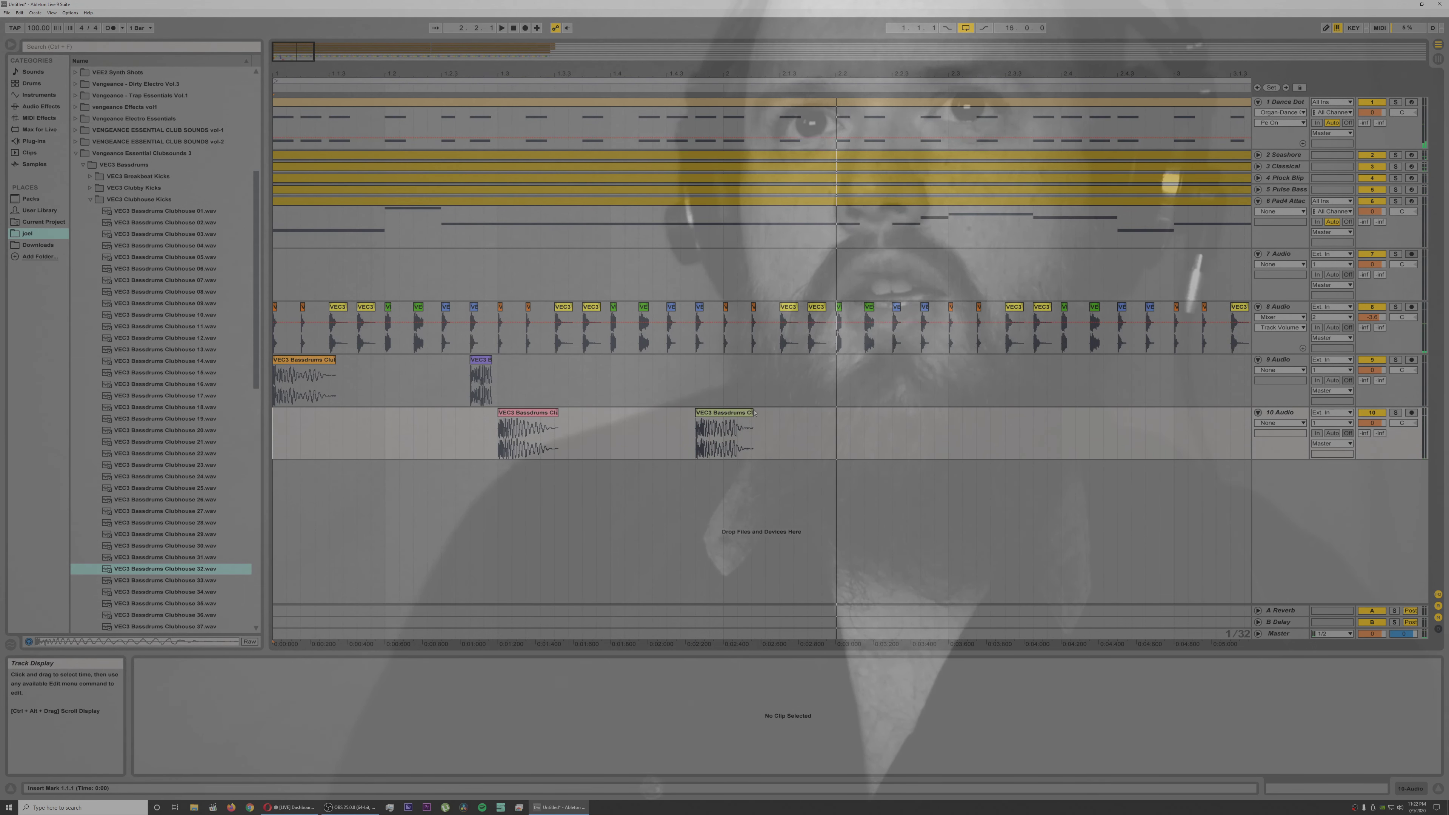
Step: Copy the Clubhouse 32 kick to 2.1.2 on track 10 and play the pattern from the beginning
click(721, 412)
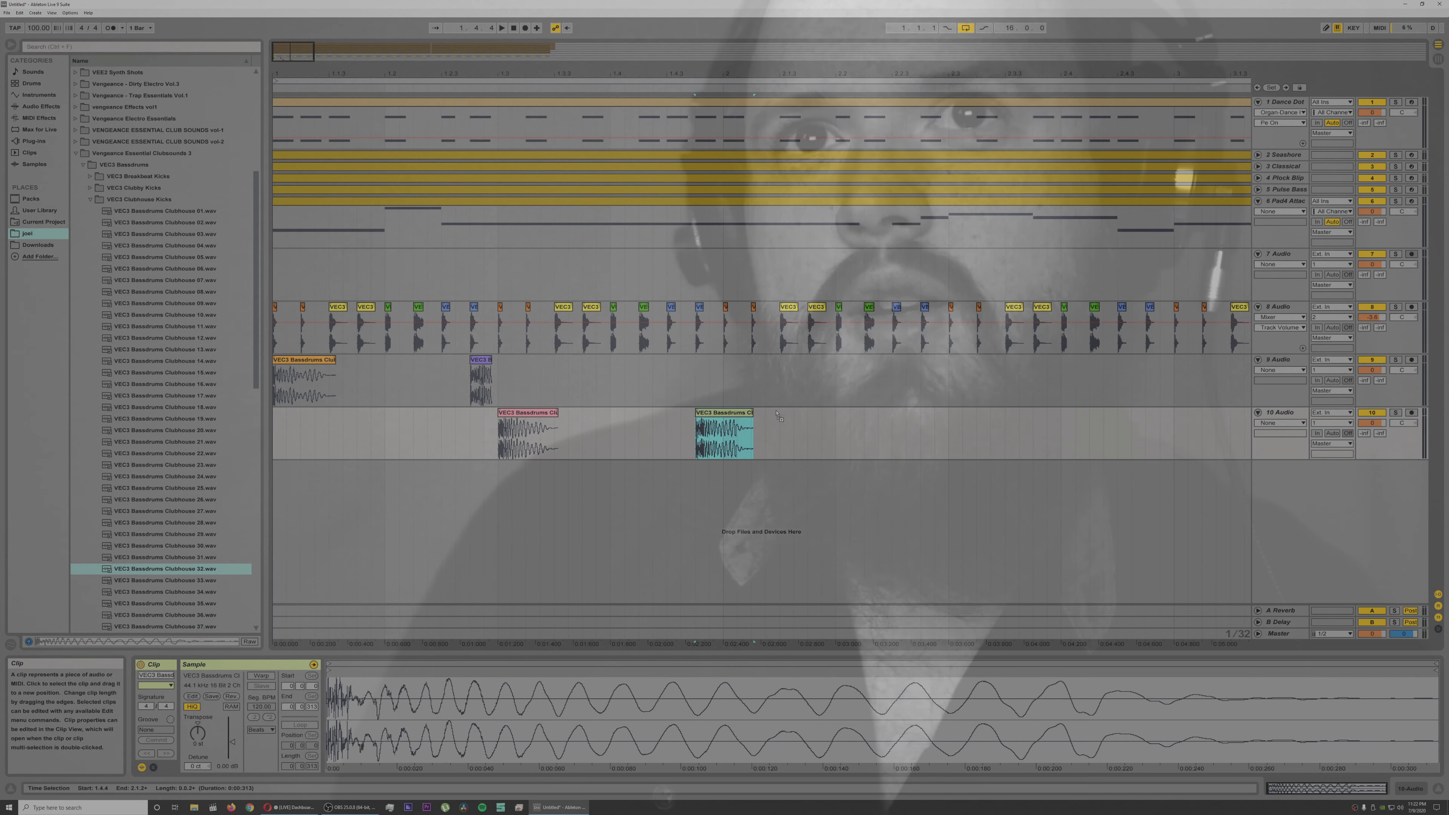
drag(721, 412, 777, 413)
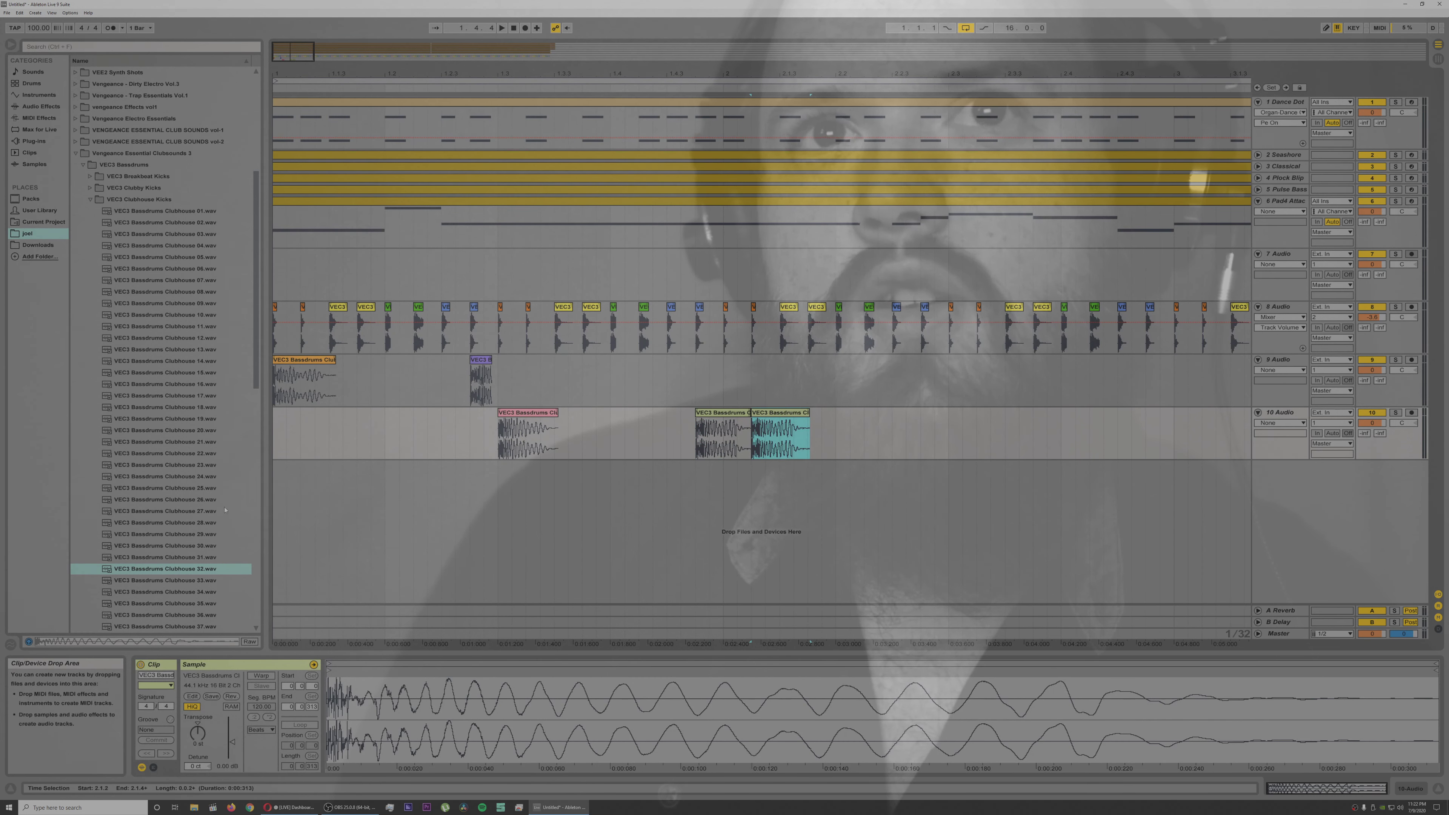
click(274, 490)
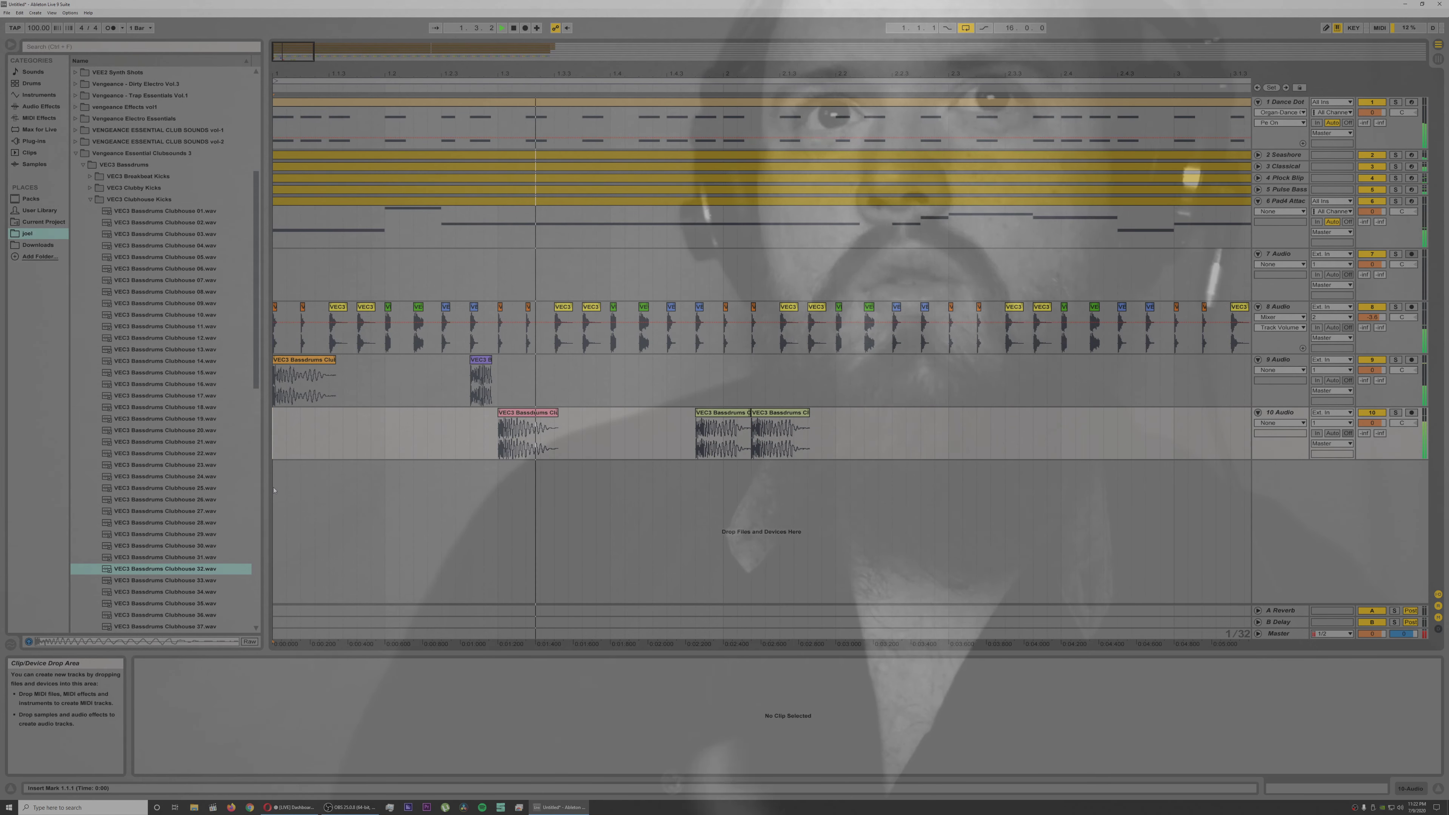
key(space)
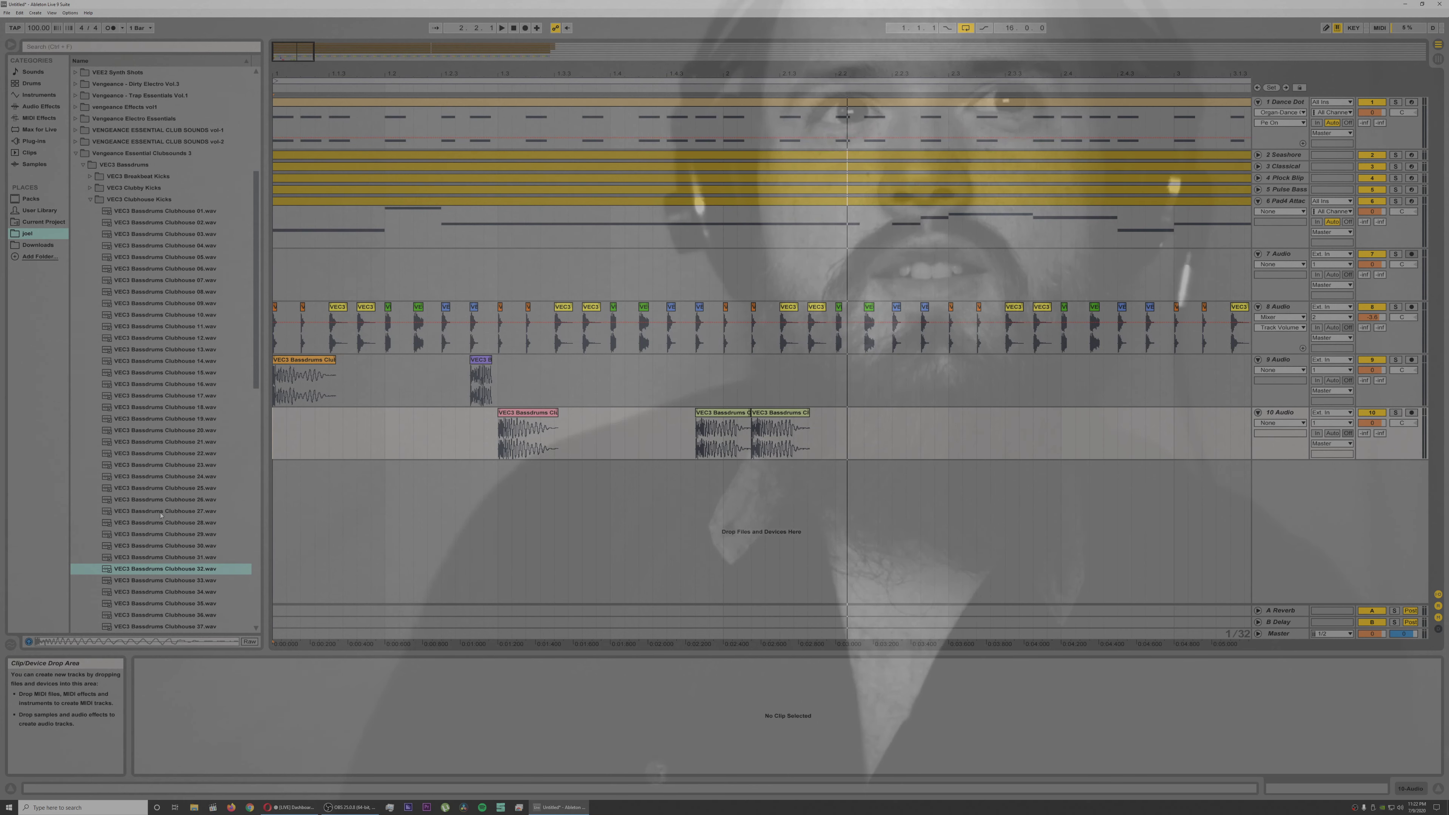
Step: Preview several VEC3 Claps samples and place Claps 026 on a new audio track 11 at 1.1.3
click(90, 200)
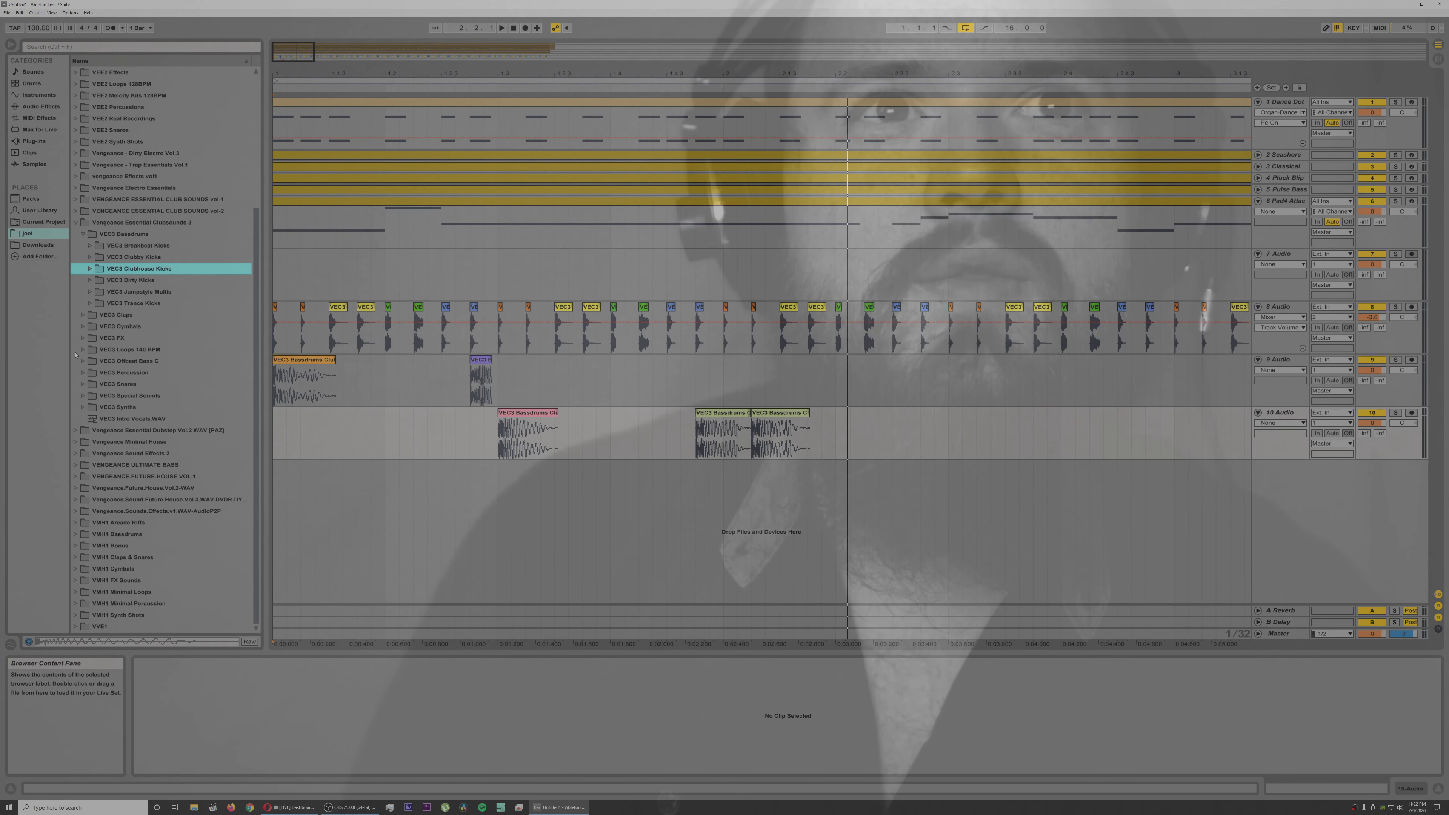
click(82, 315)
click(193, 476)
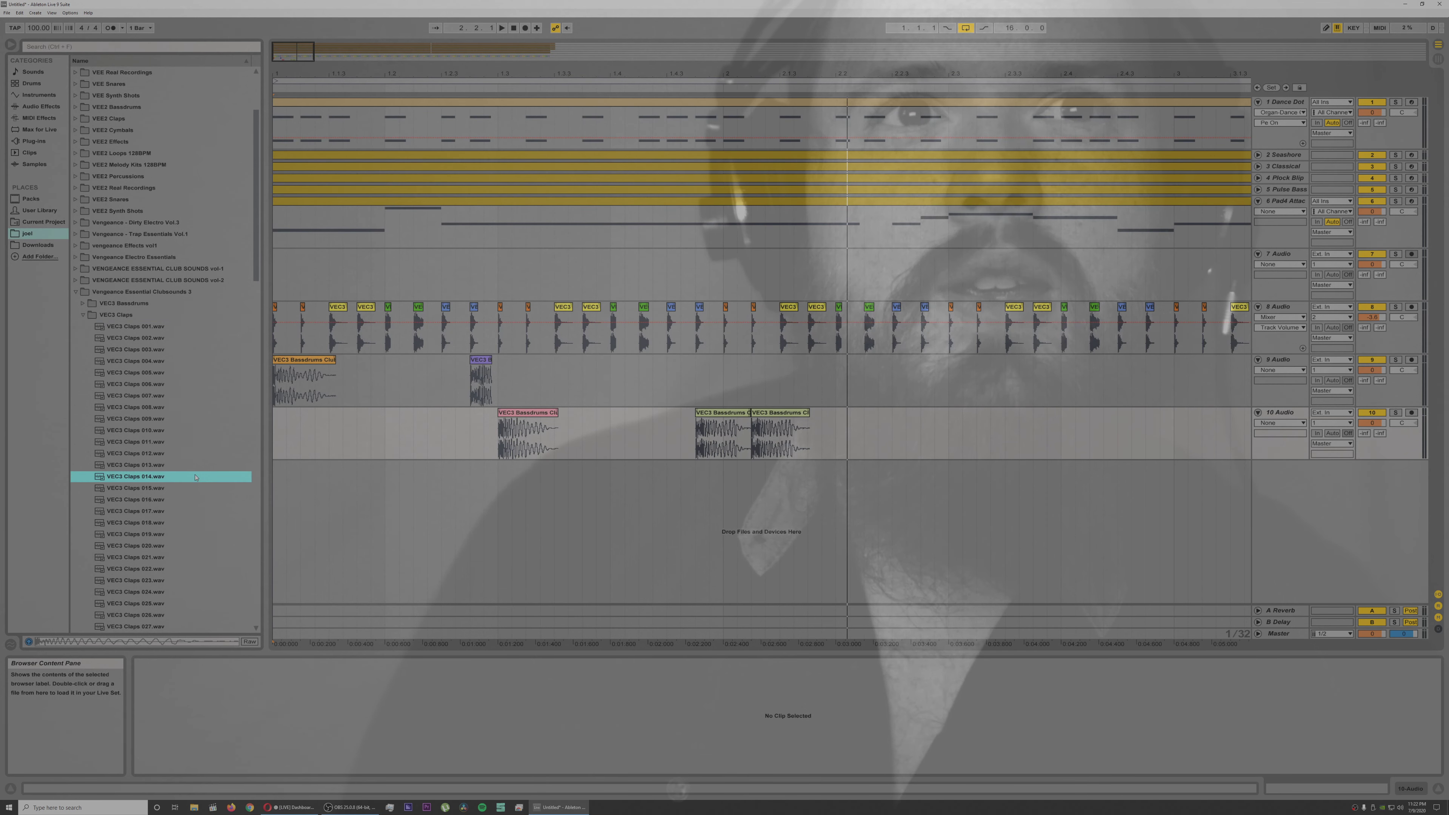
click(145, 502)
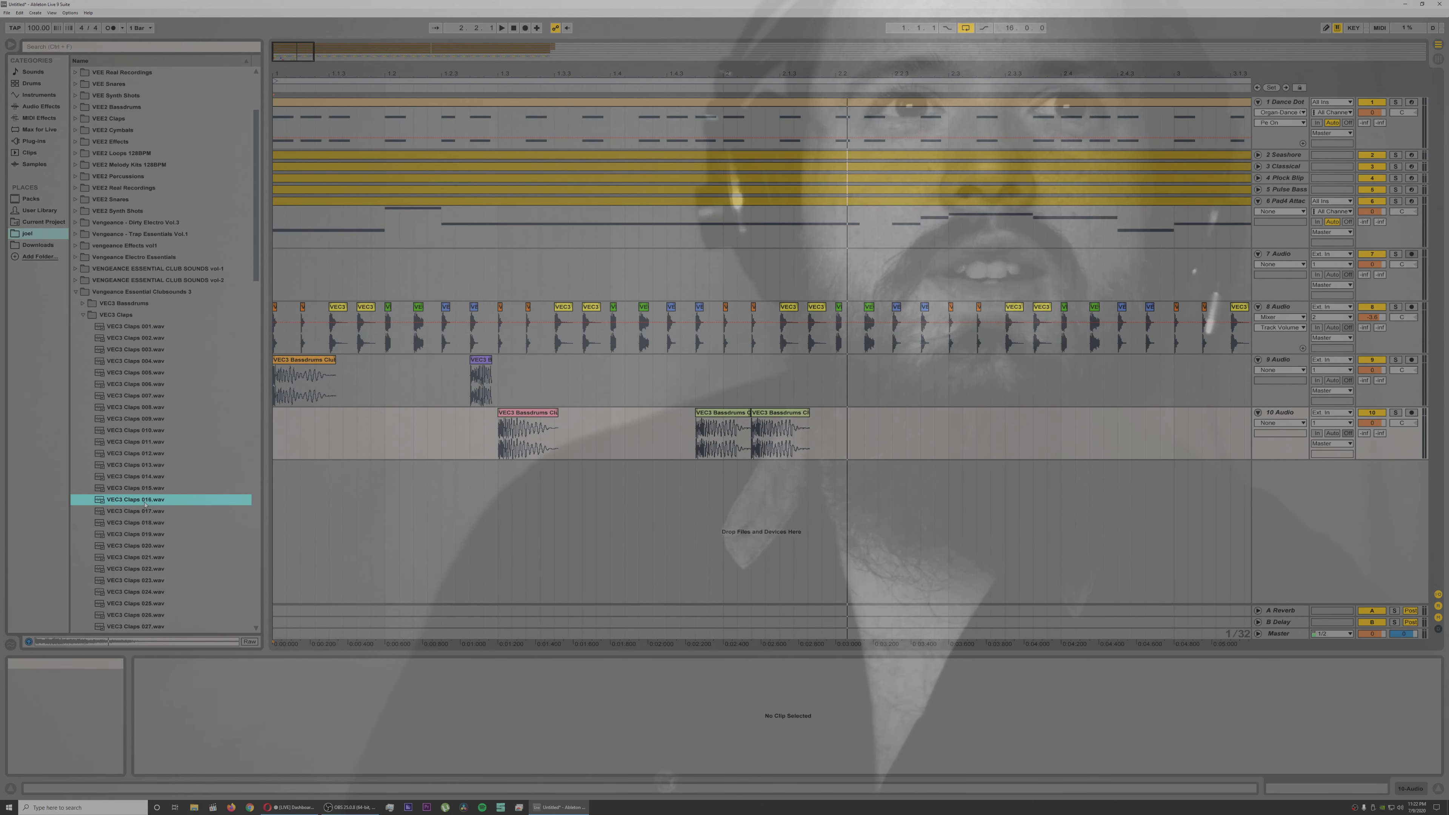
click(137, 547)
click(135, 614)
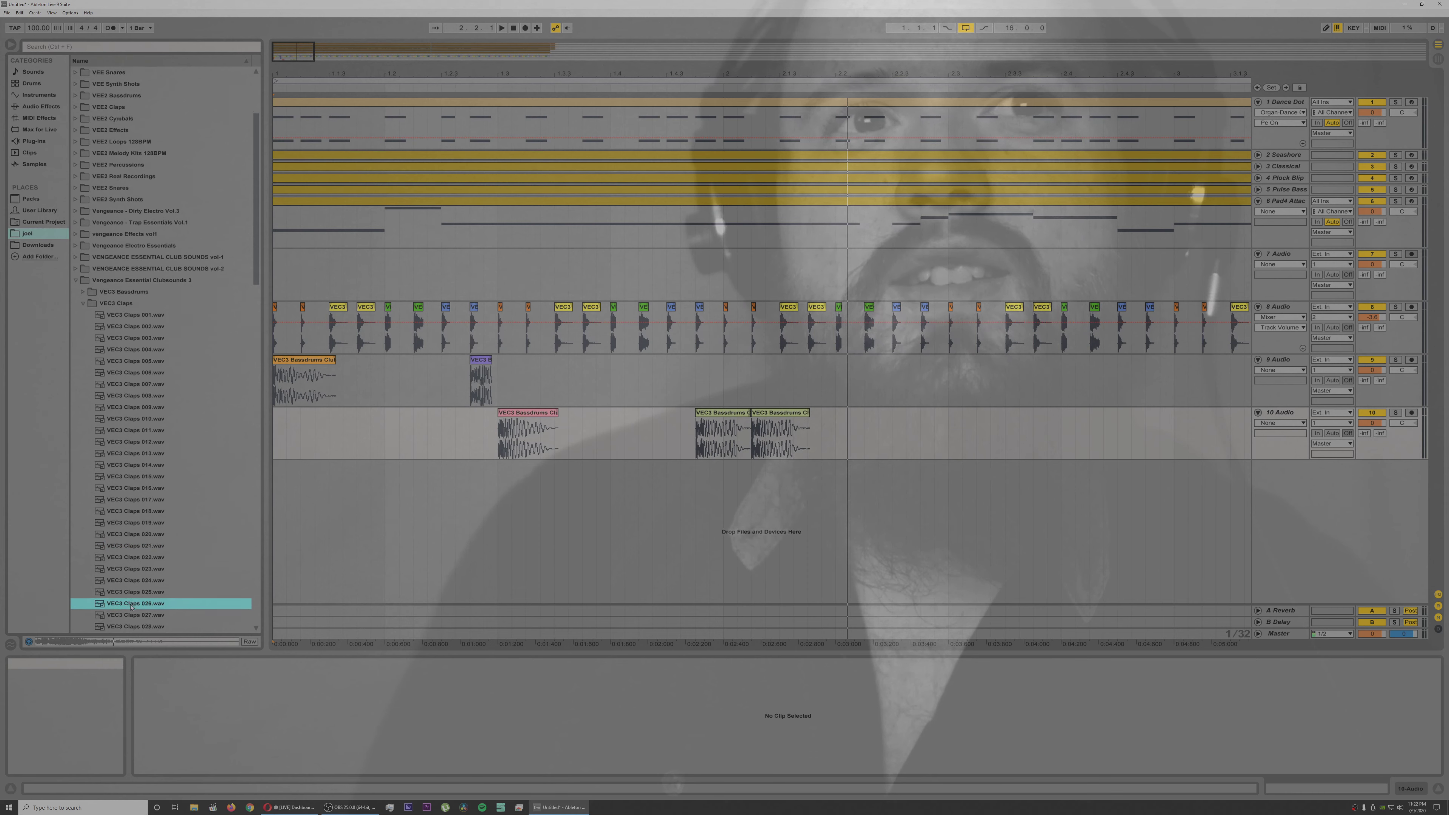
scroll(131, 607, down, 3)
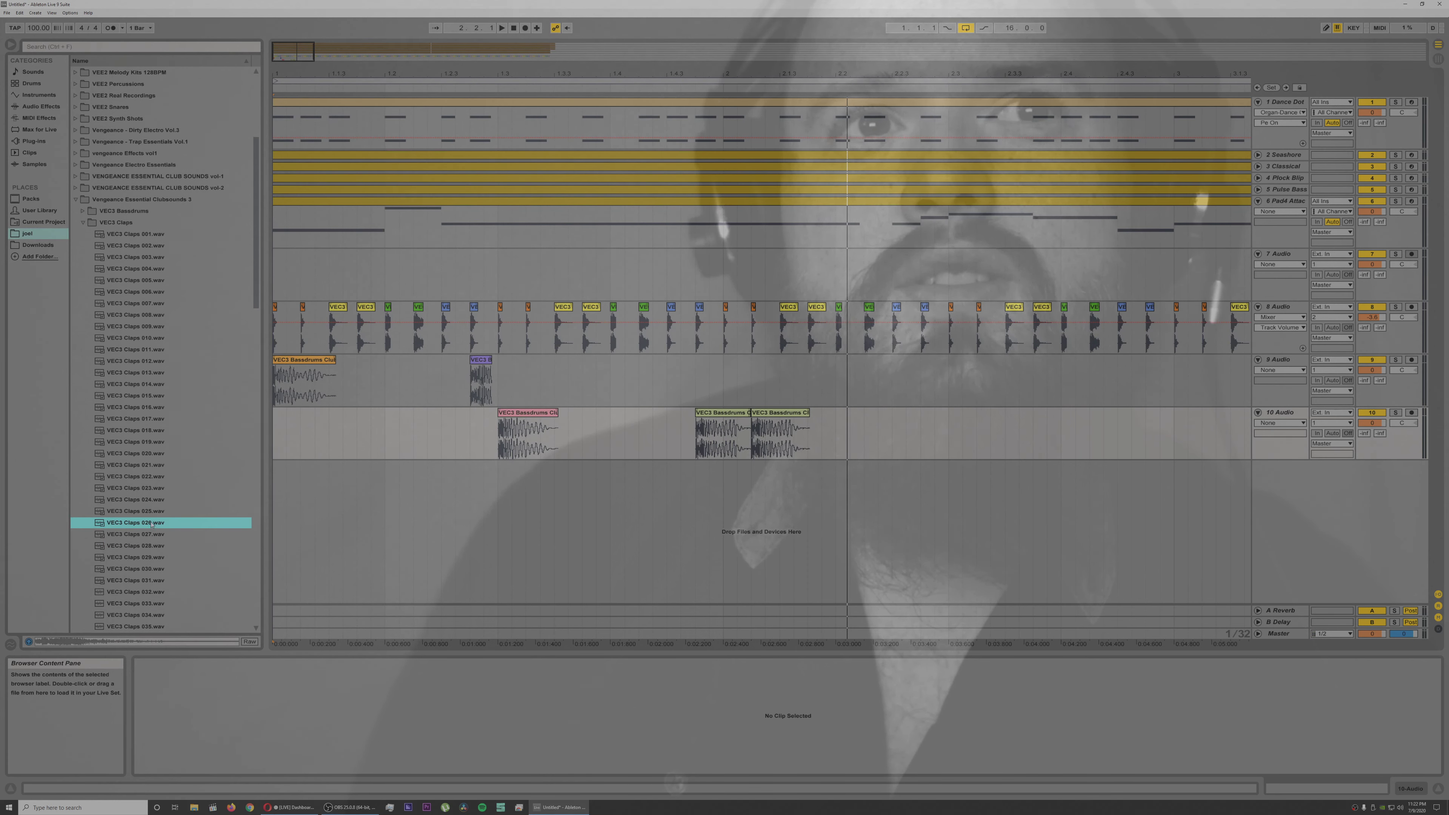
mouse_move(421, 529)
mouse_down()
mouse_move(437, 517)
mouse_move(361, 496)
mouse_up()
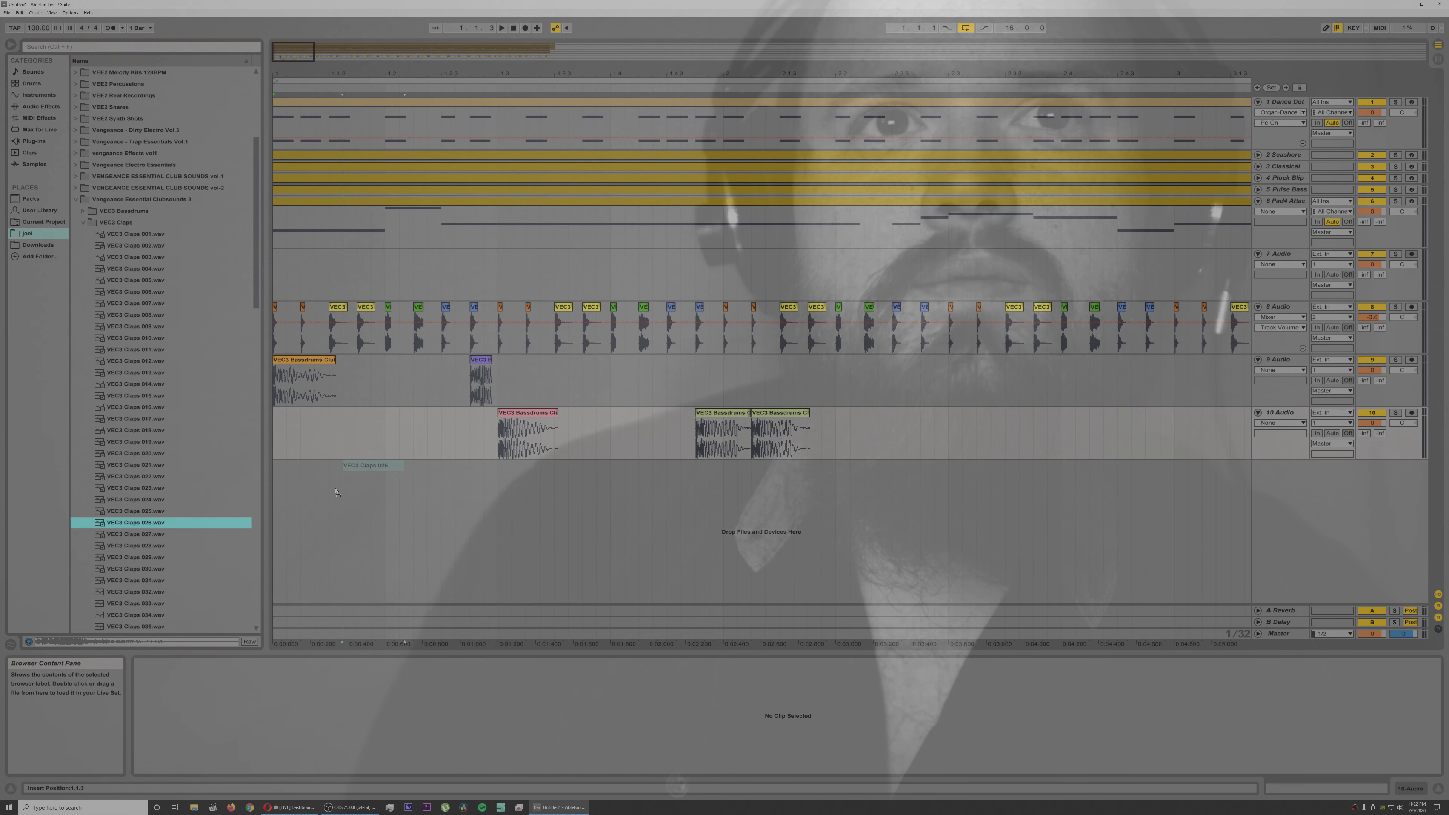
drag(335, 490, 336, 490)
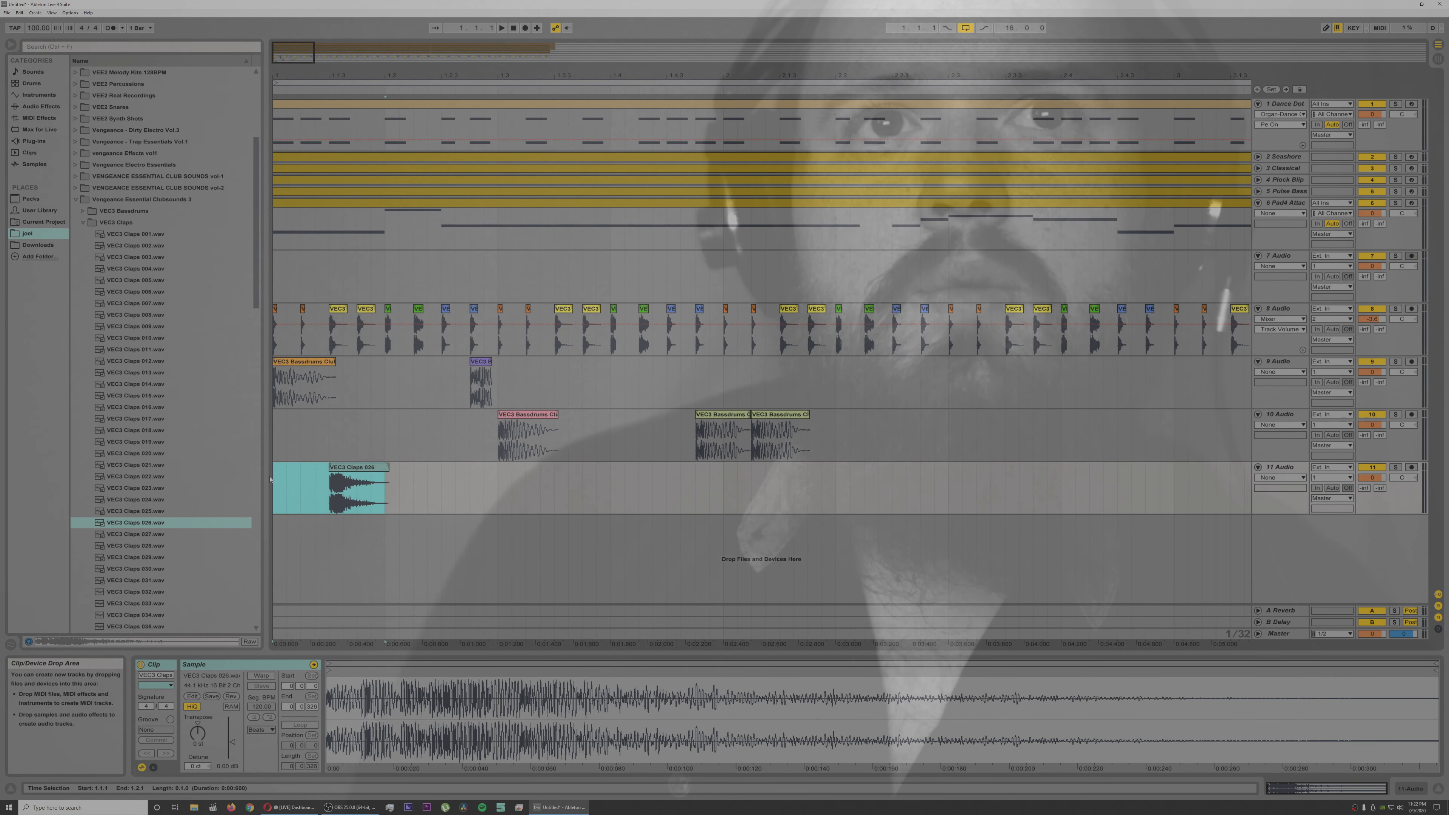
Step: Repeat the Claps 026 clip on track 11 every beat up to 2.2.3 and play it from the beginning
key(ctrl+d)
key(ctrl+d)
key(ctrl+d)
key(ctrl+d)
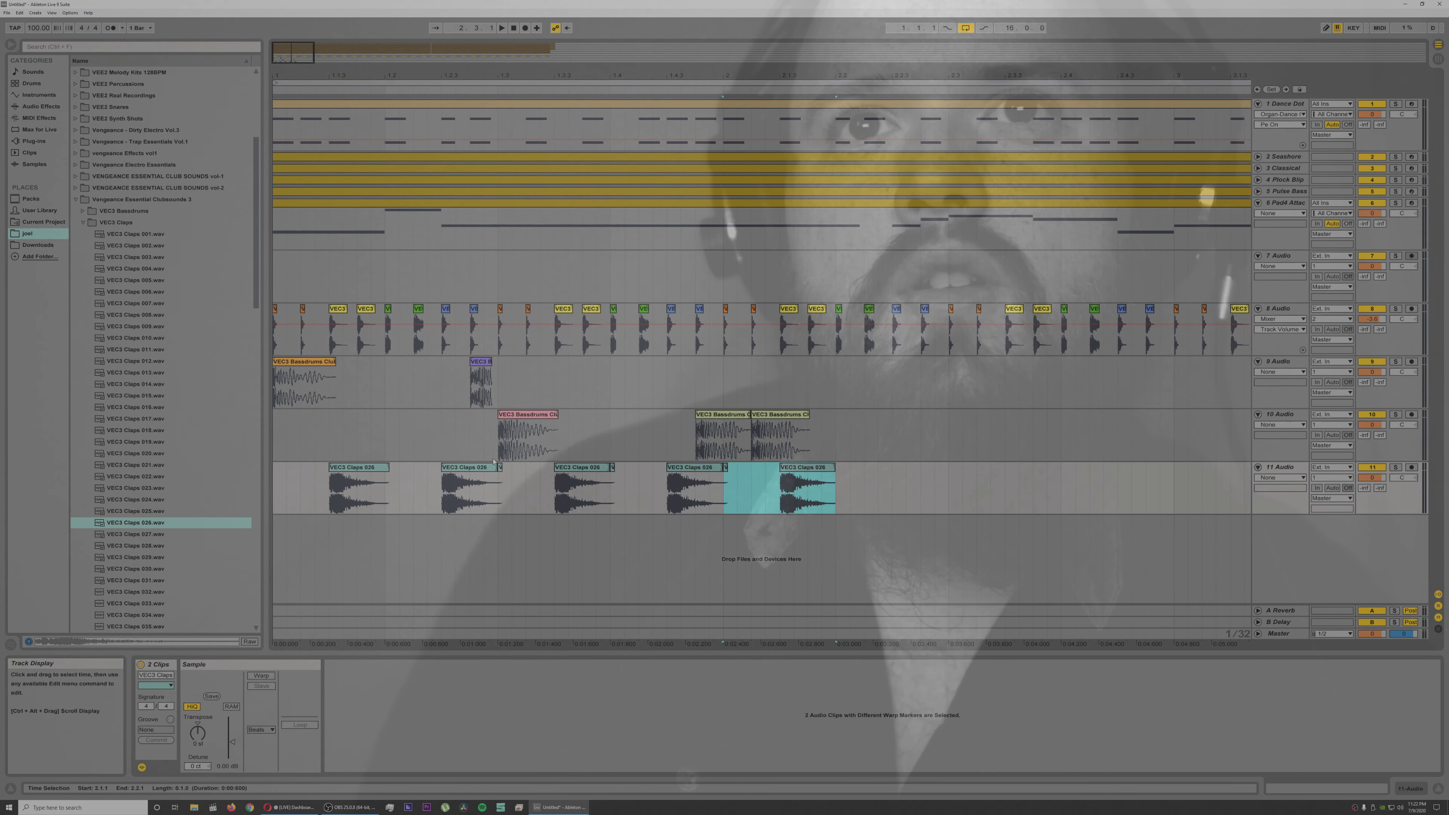
key(ctrl+d)
key(space)
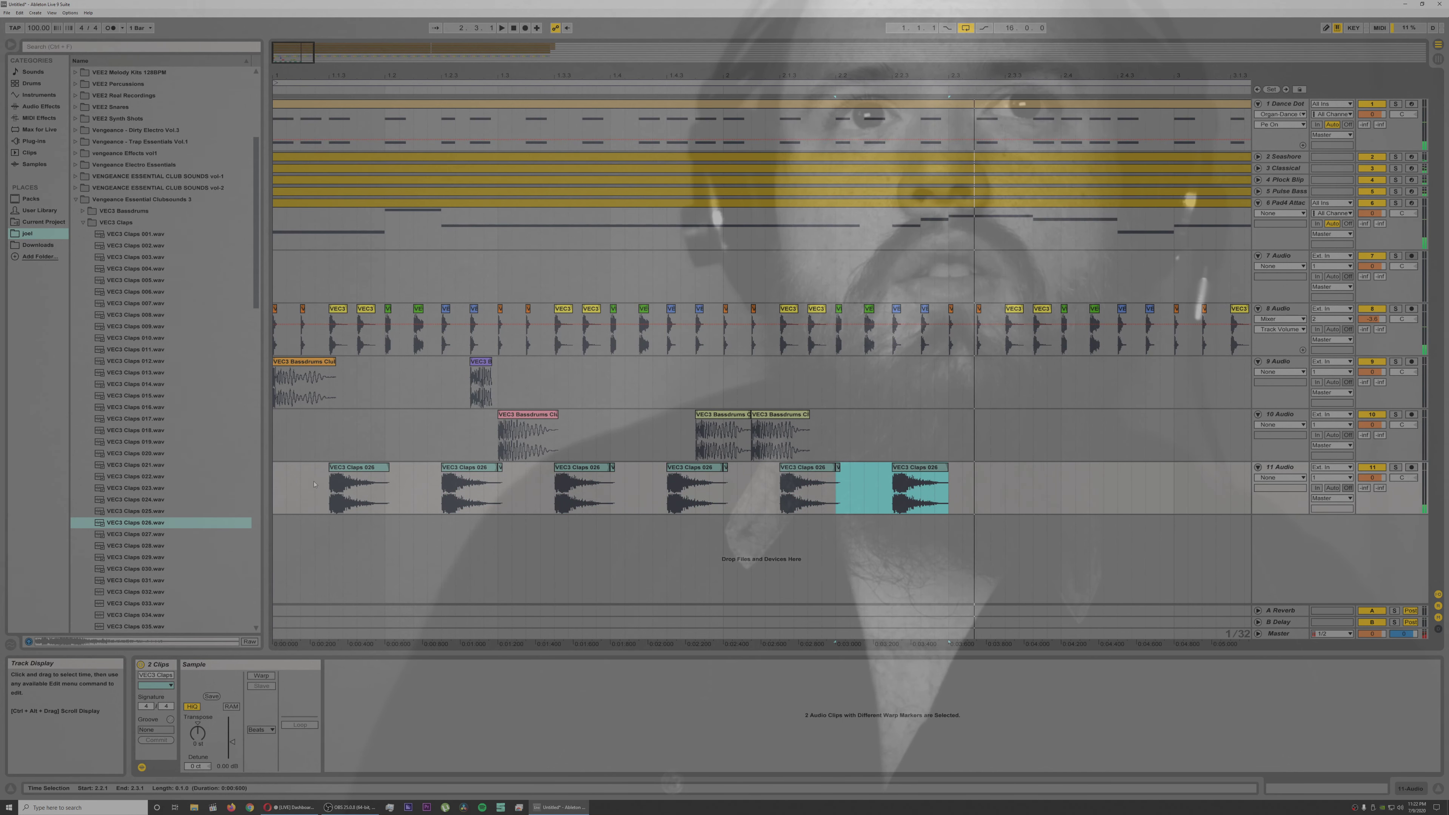
click(283, 477)
key(space)
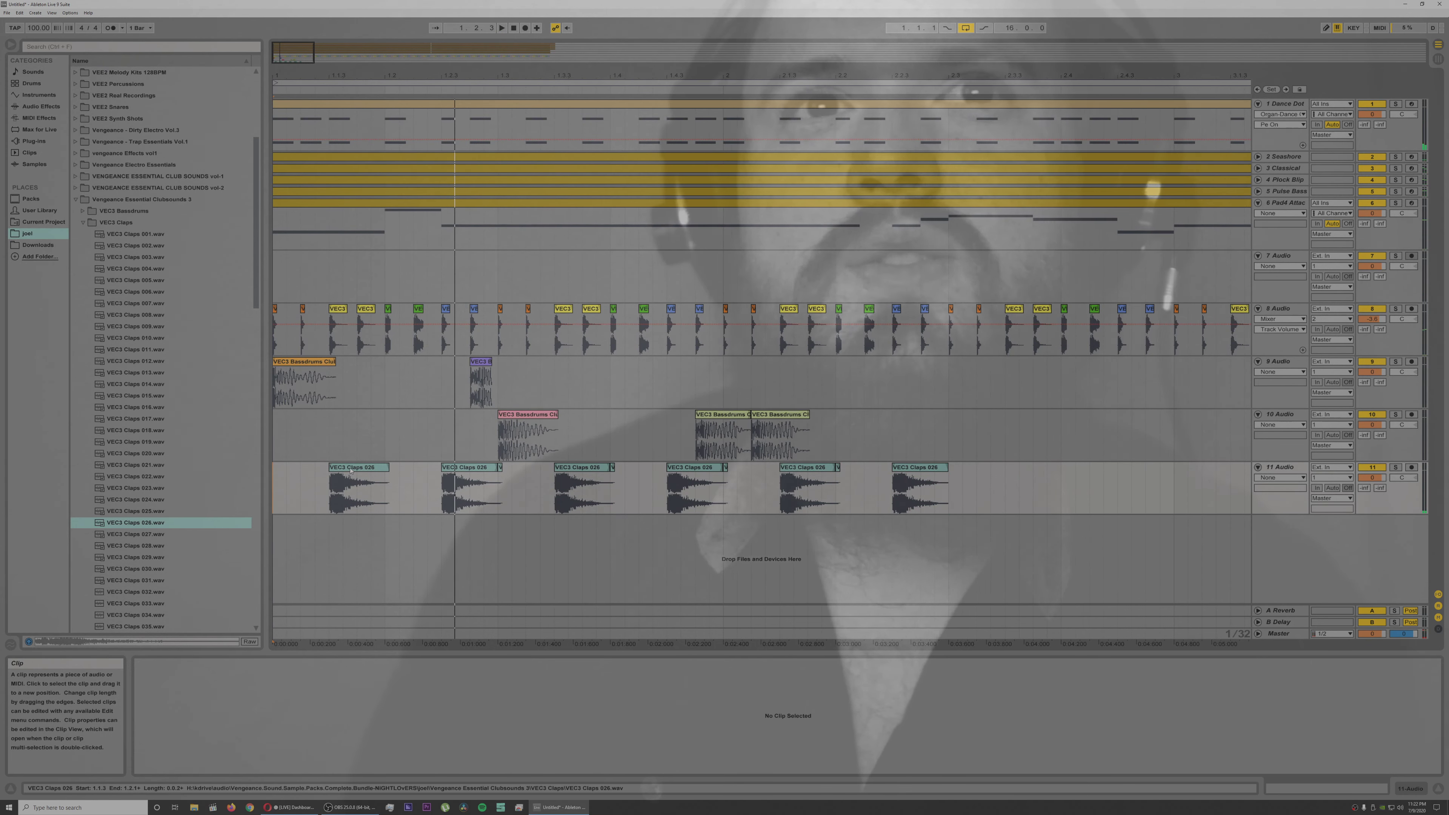
Step: Replace all the claps on track 11 with a single Claps 026 clip at 1.2.1, checking it with playback
click(350, 473)
key(Delete)
drag(414, 477, 1005, 486)
key(Delete)
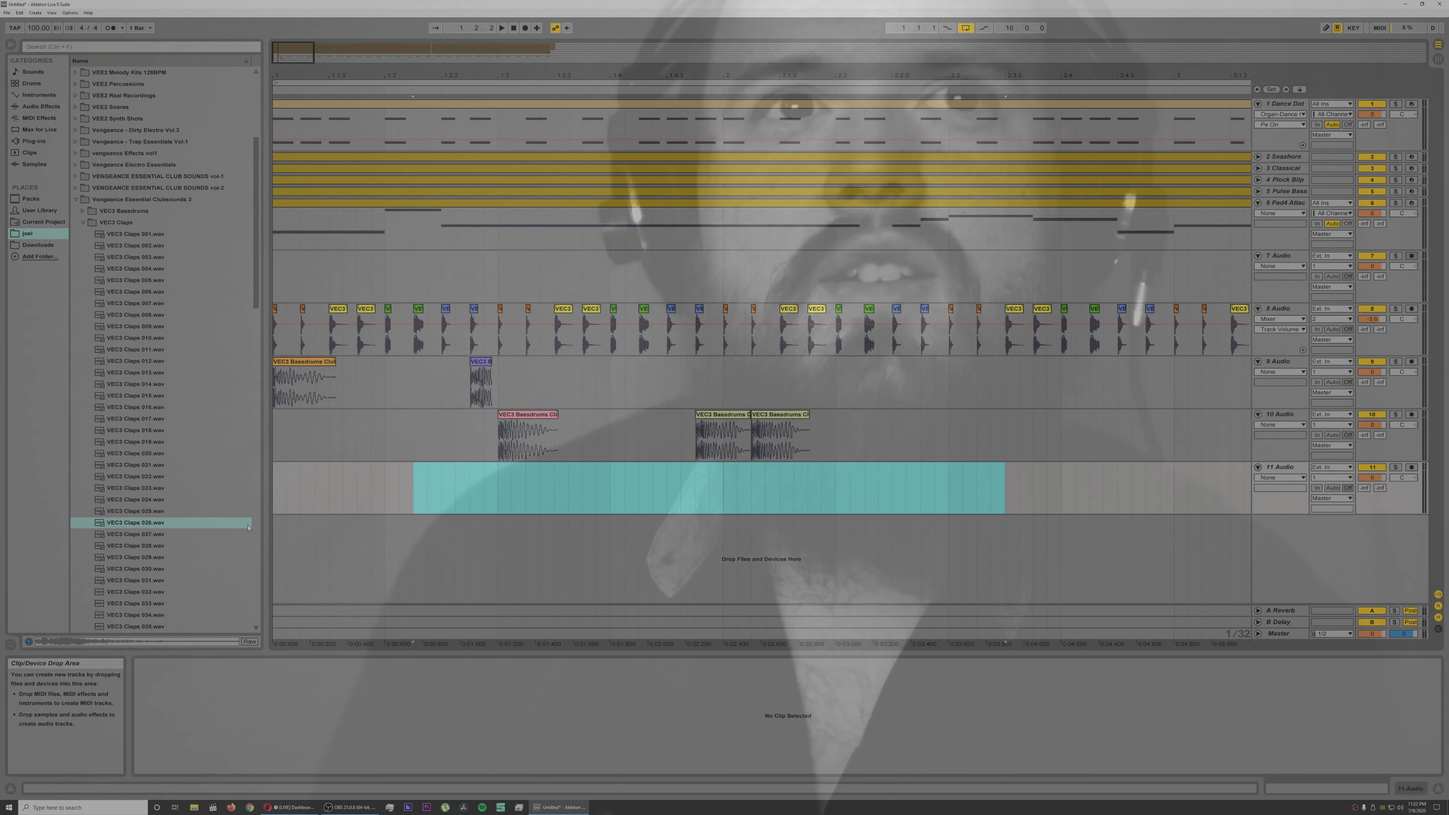
drag(334, 500, 387, 485)
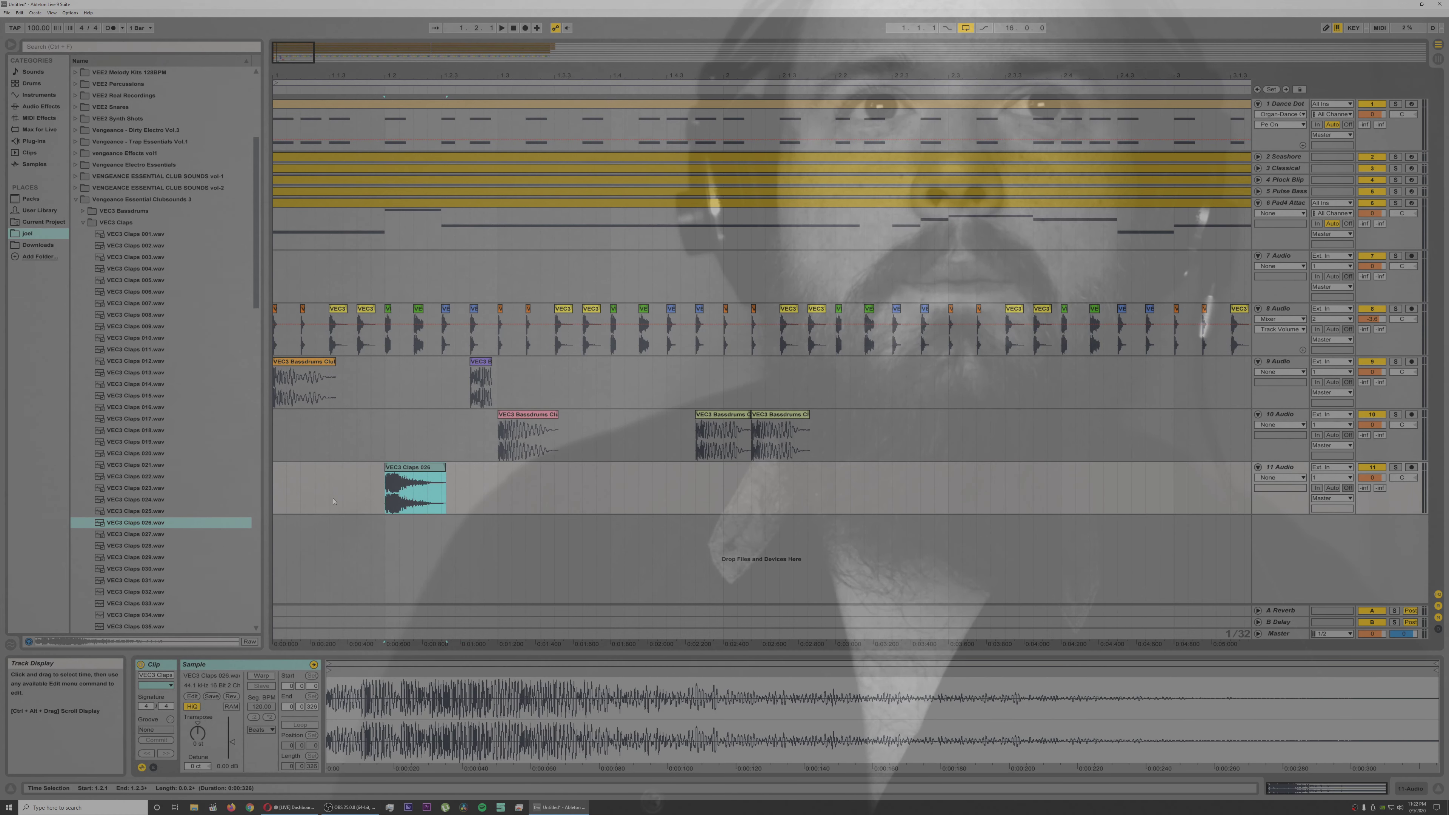
click(278, 496)
key(space)
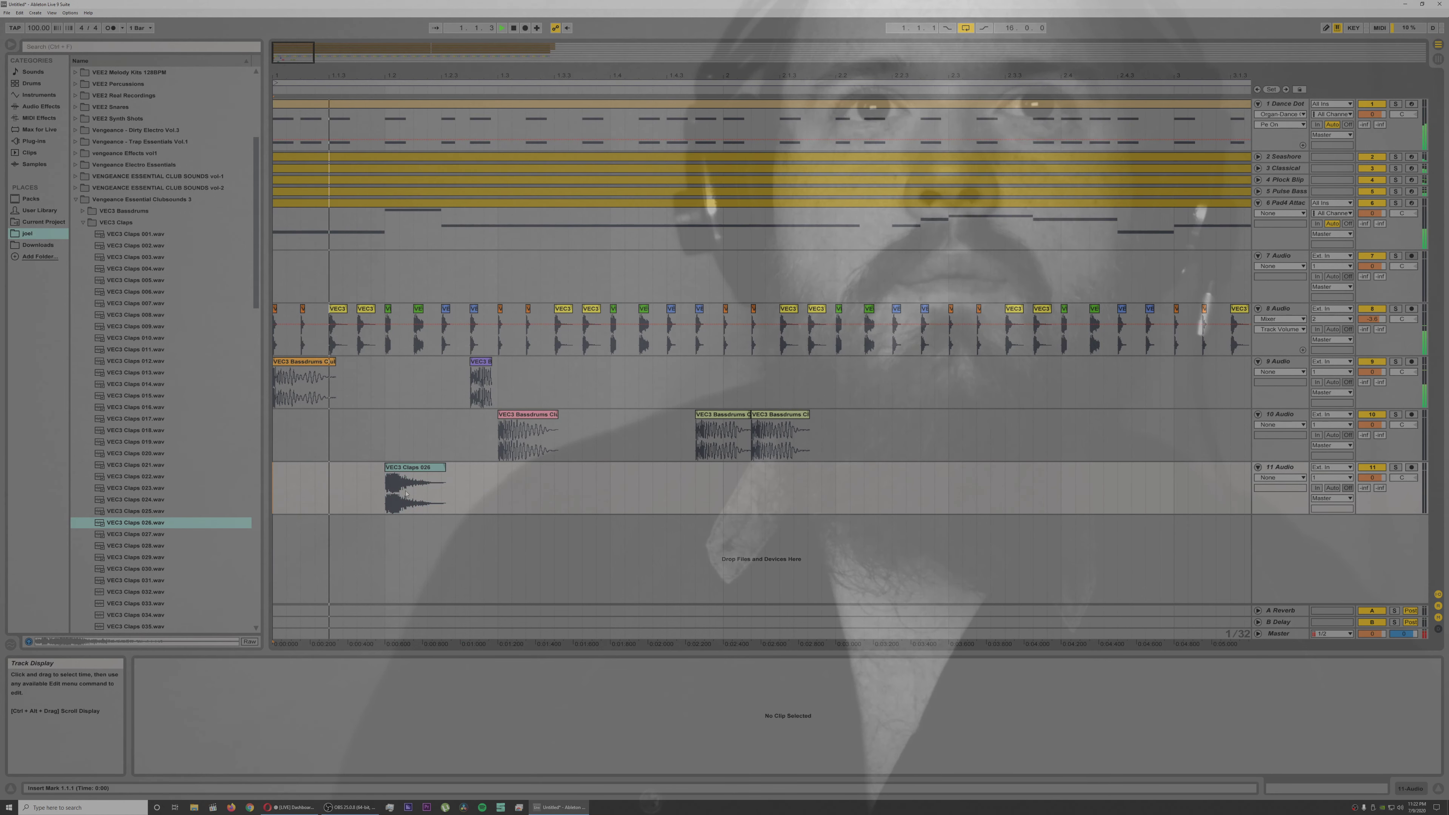
key(space)
Step: Duplicate the two-beat clap section on track 11 three times, placing claps on 1.4, 2.2 and 2.4, and play the result
drag(497, 473, 279, 479)
key(ctrl+d)
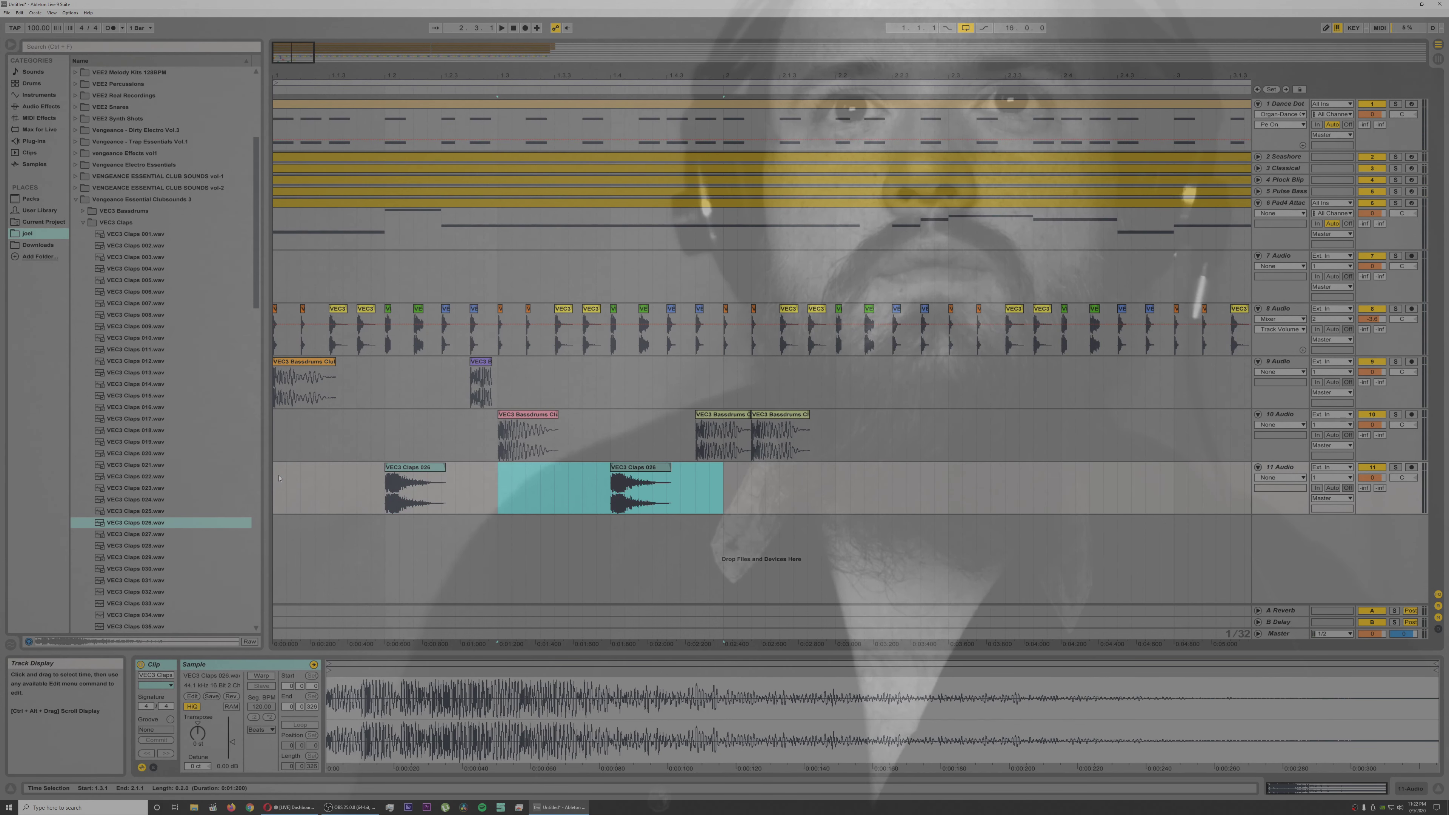
key(ctrl+d)
key(ctrl+d)
key(space)
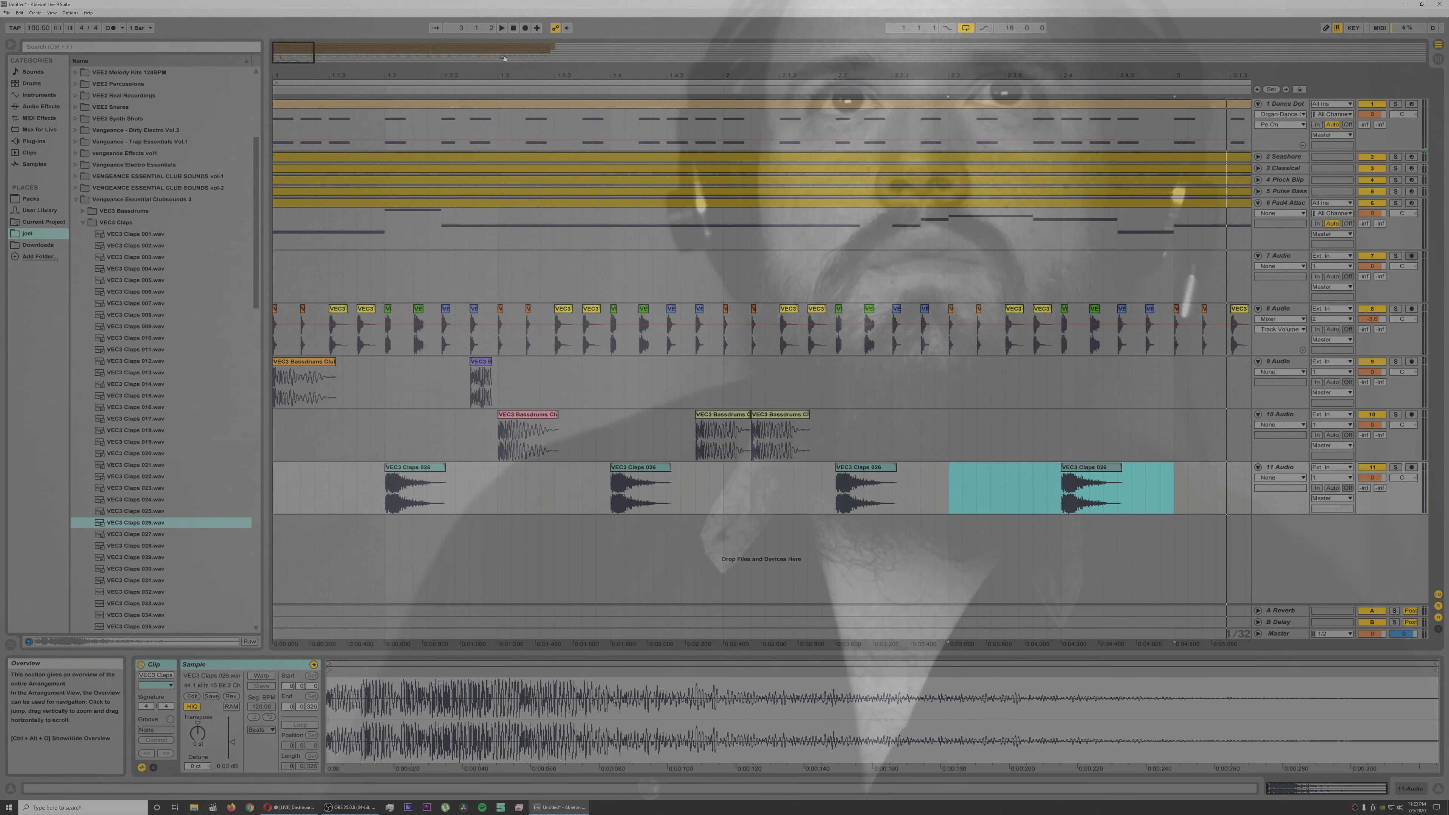
click(513, 28)
key(space)
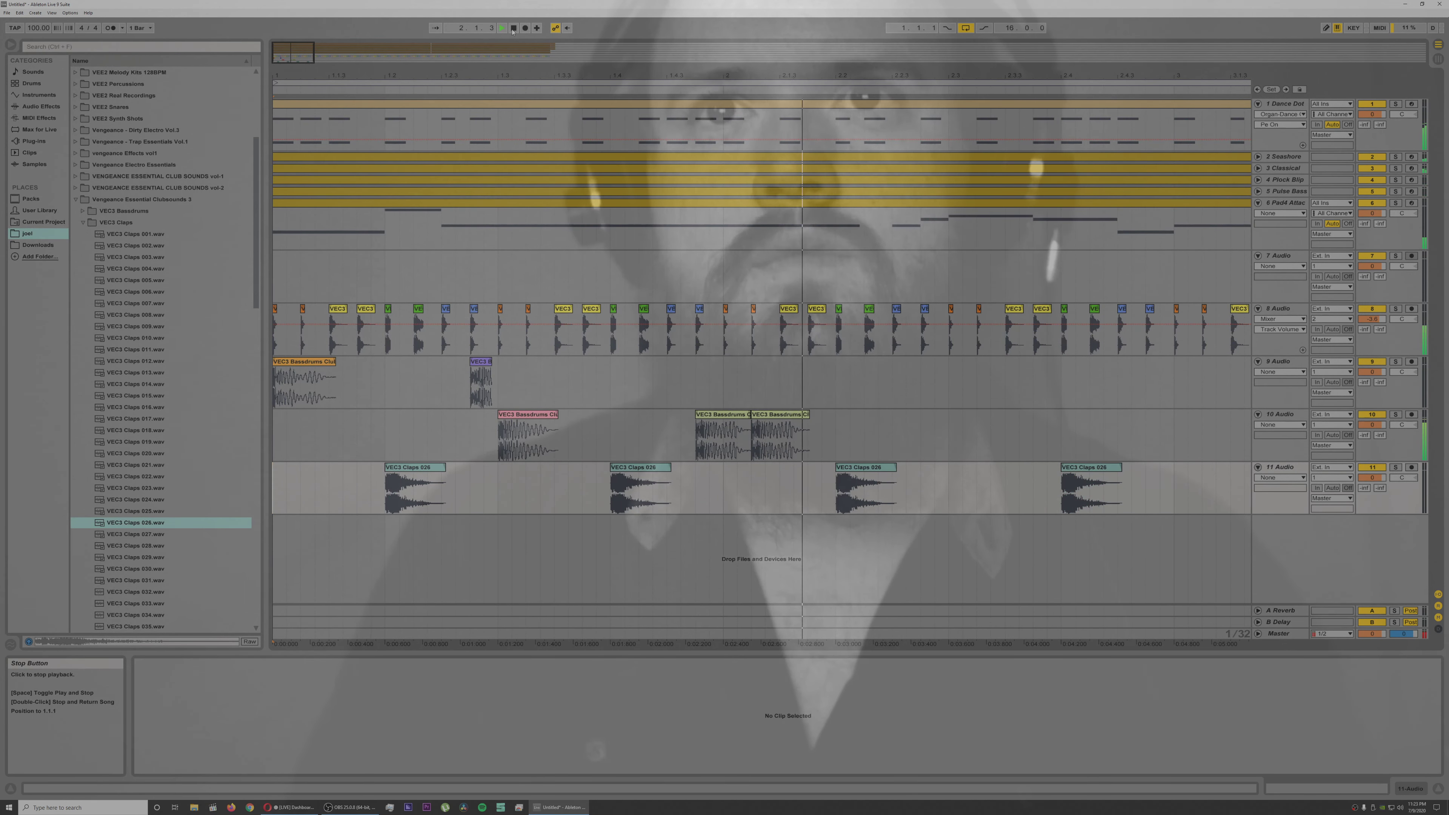
key(space)
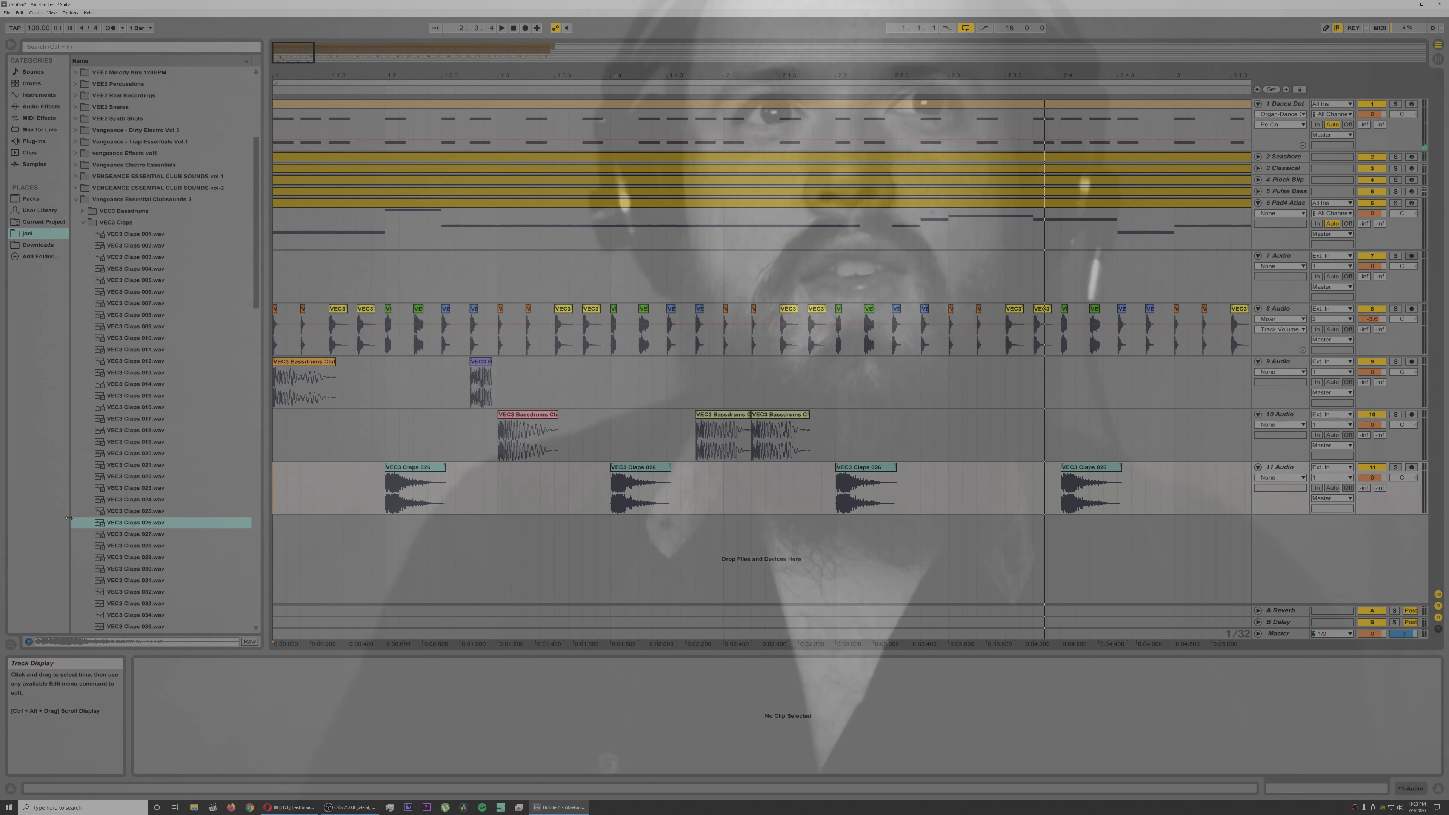
Step: Preview the C2 and B1 samples of Jumpstyle Kick 6 among the VEC3 Bassdrums
click(82, 211)
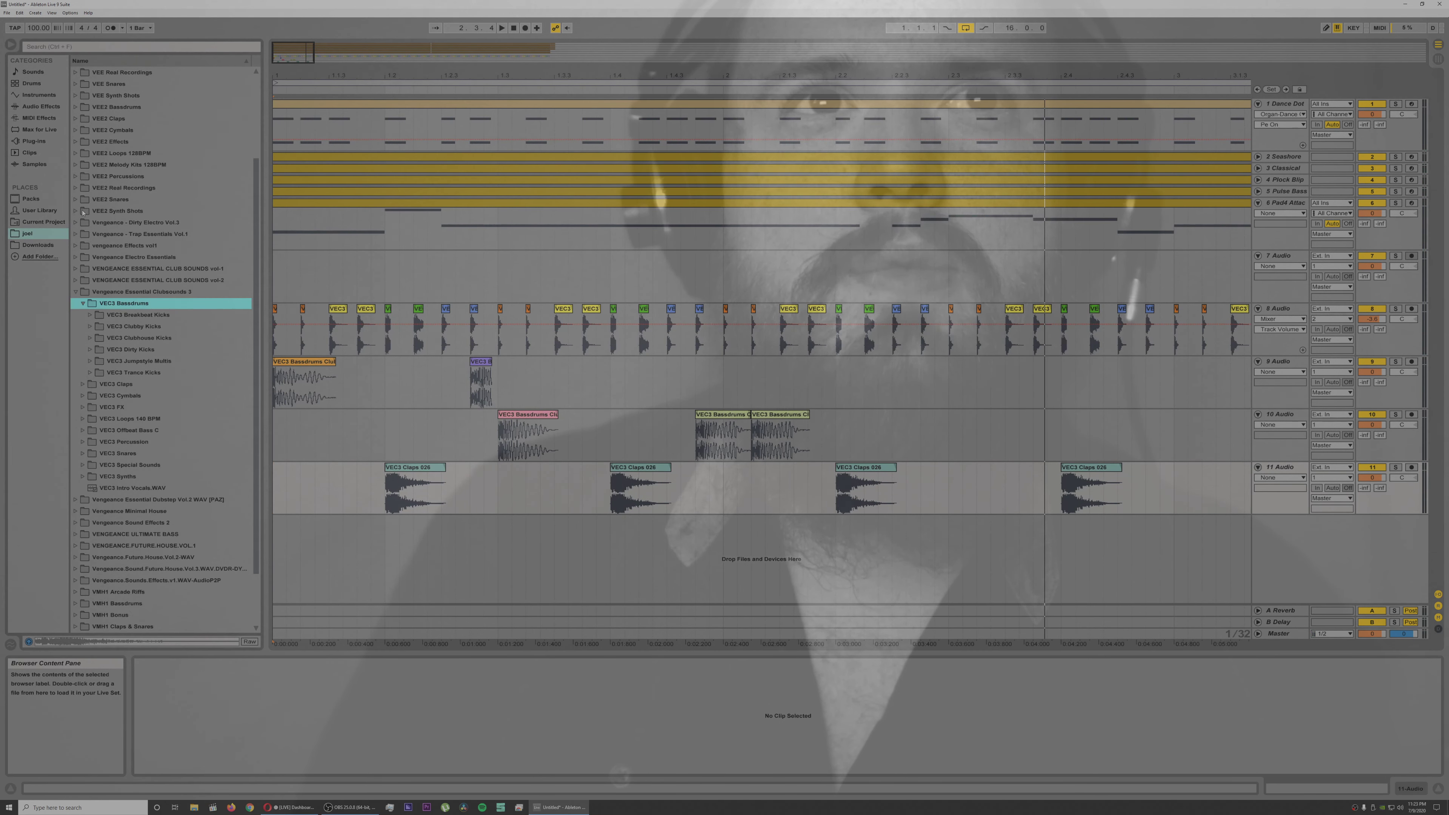
click(90, 361)
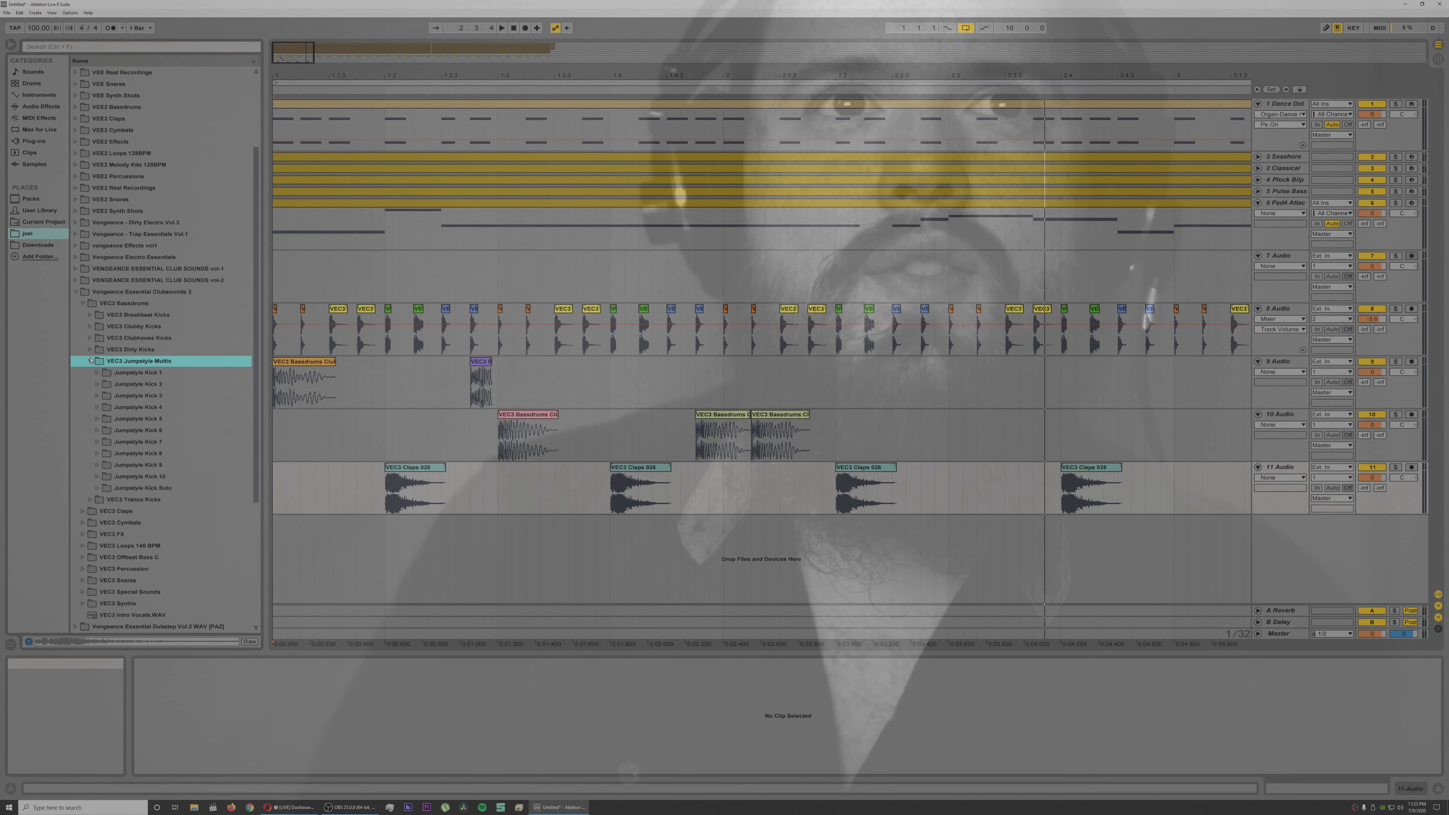
click(100, 430)
click(166, 524)
click(136, 511)
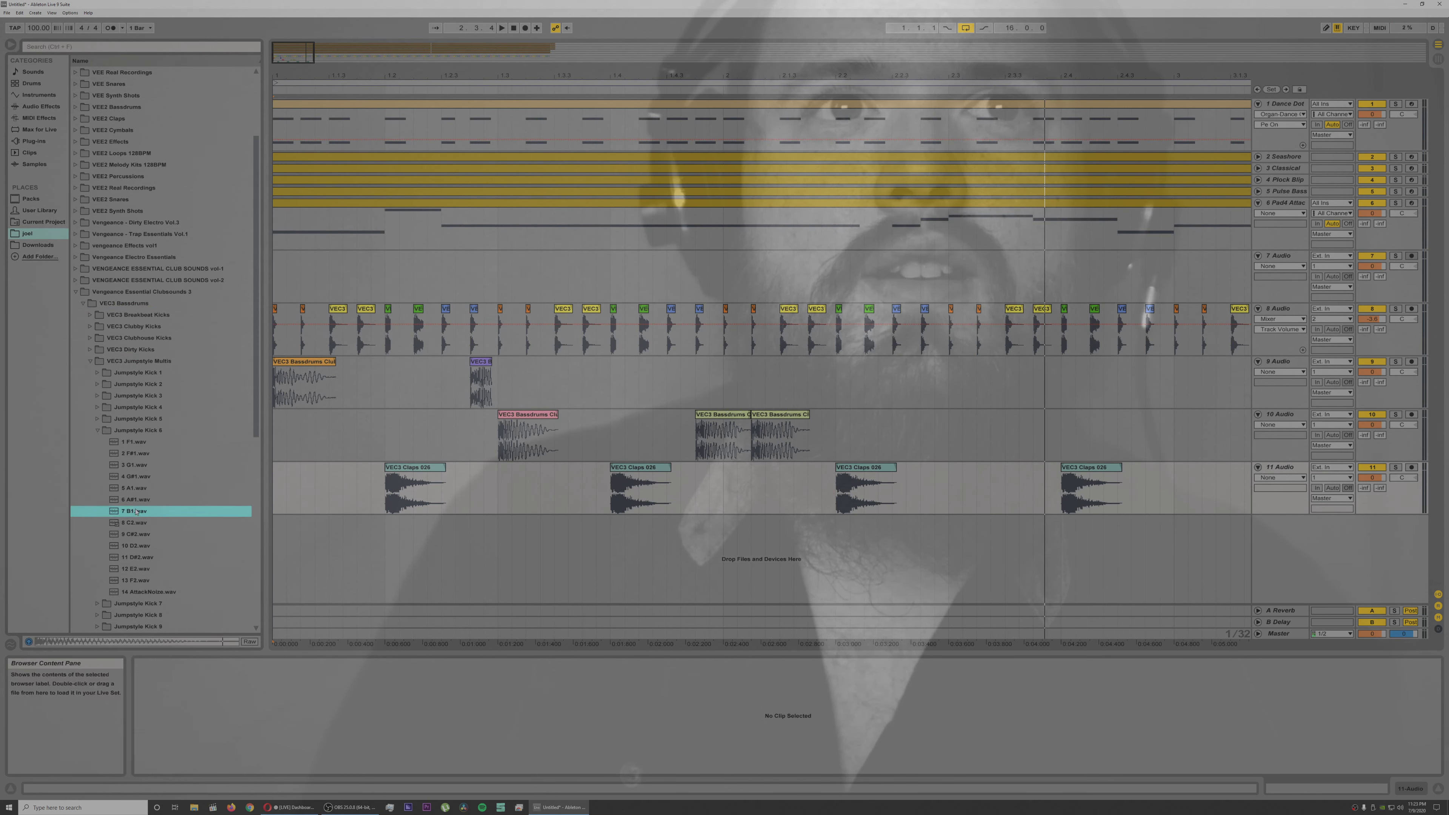
Step: Browse the VEC3 Clubhouse Kicks folder and preview Bassdrums Clubhouse 33 and 36
click(89, 360)
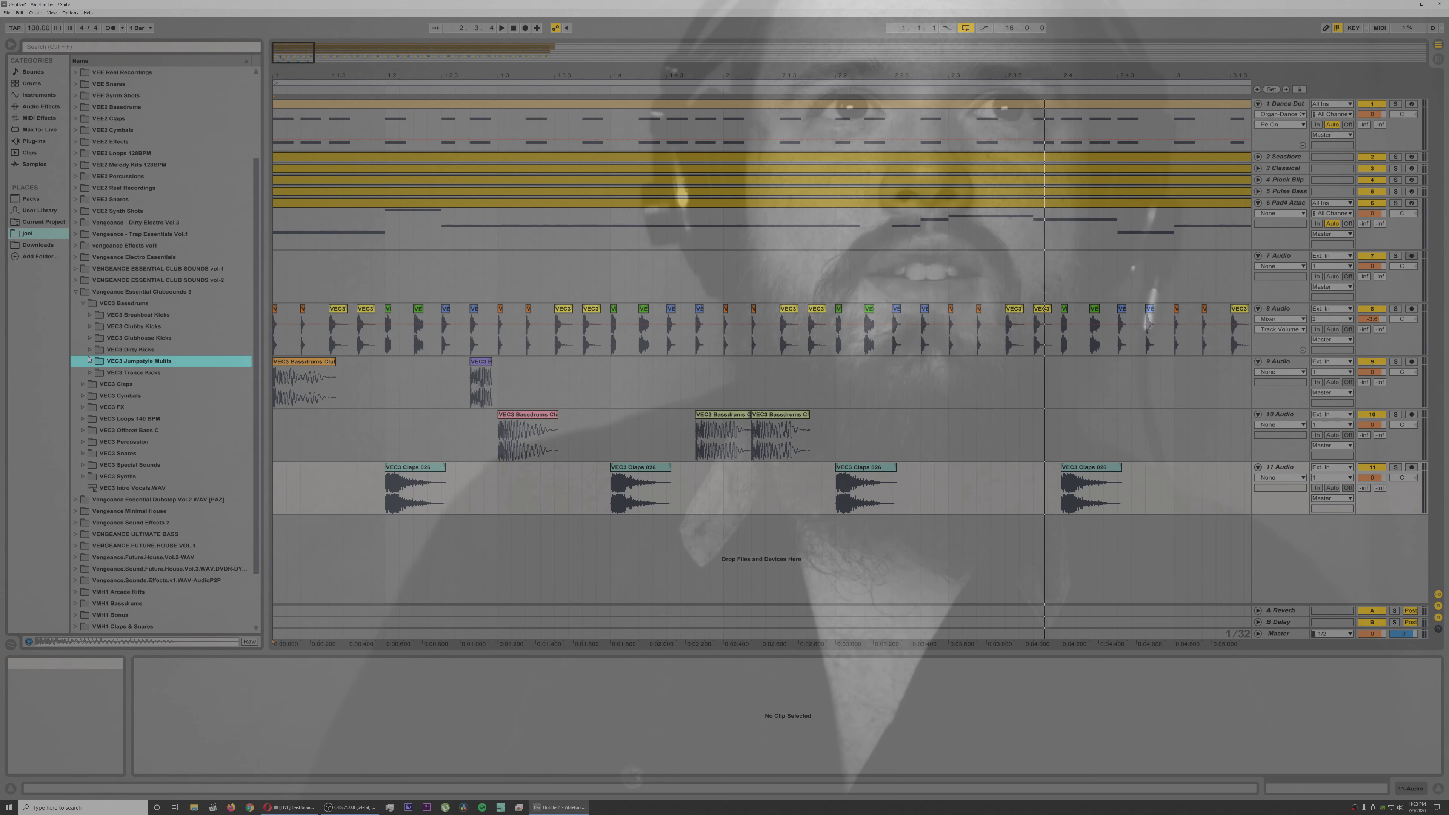
click(89, 350)
click(90, 338)
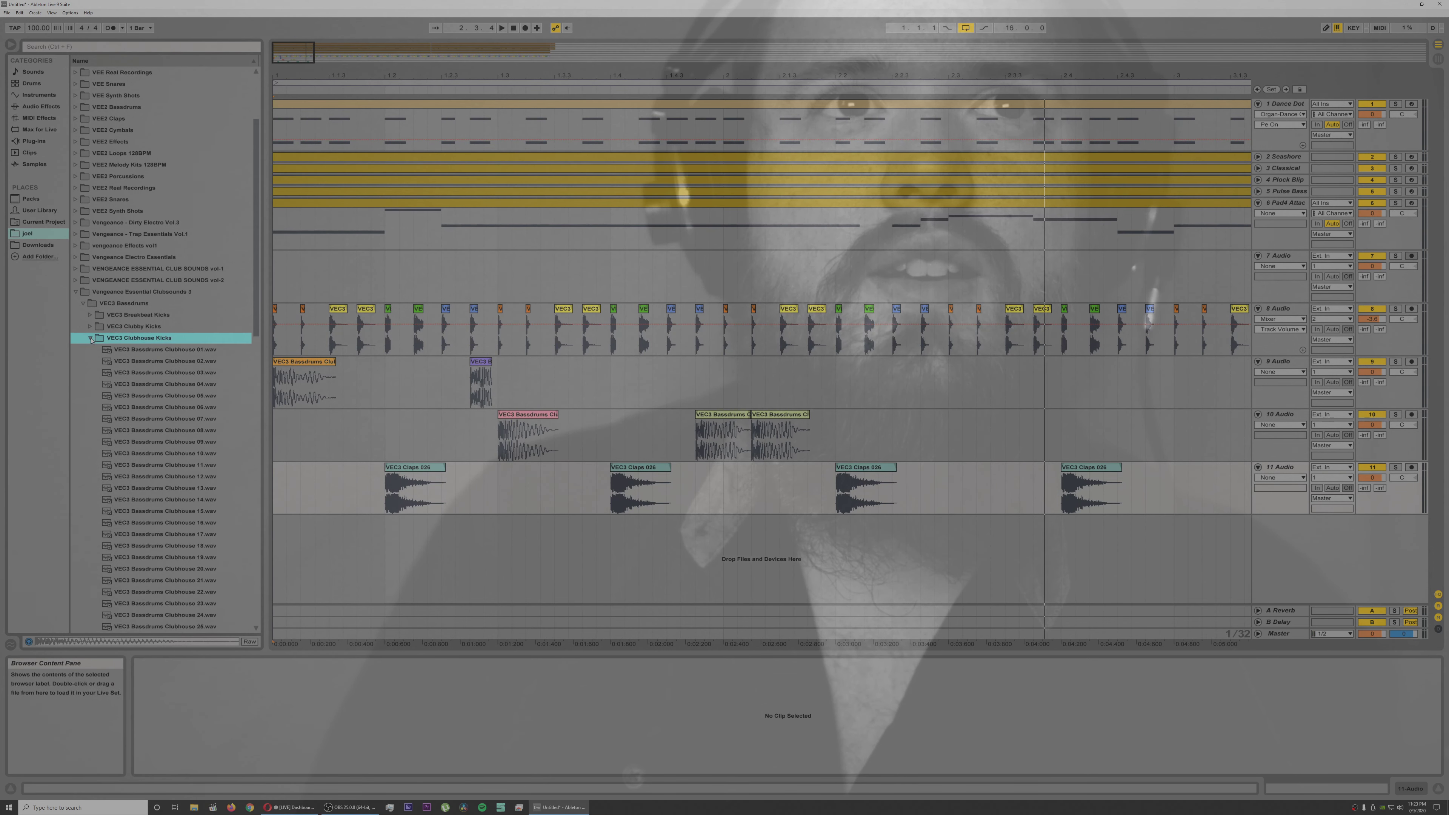
scroll(169, 580, down, 5)
click(163, 572)
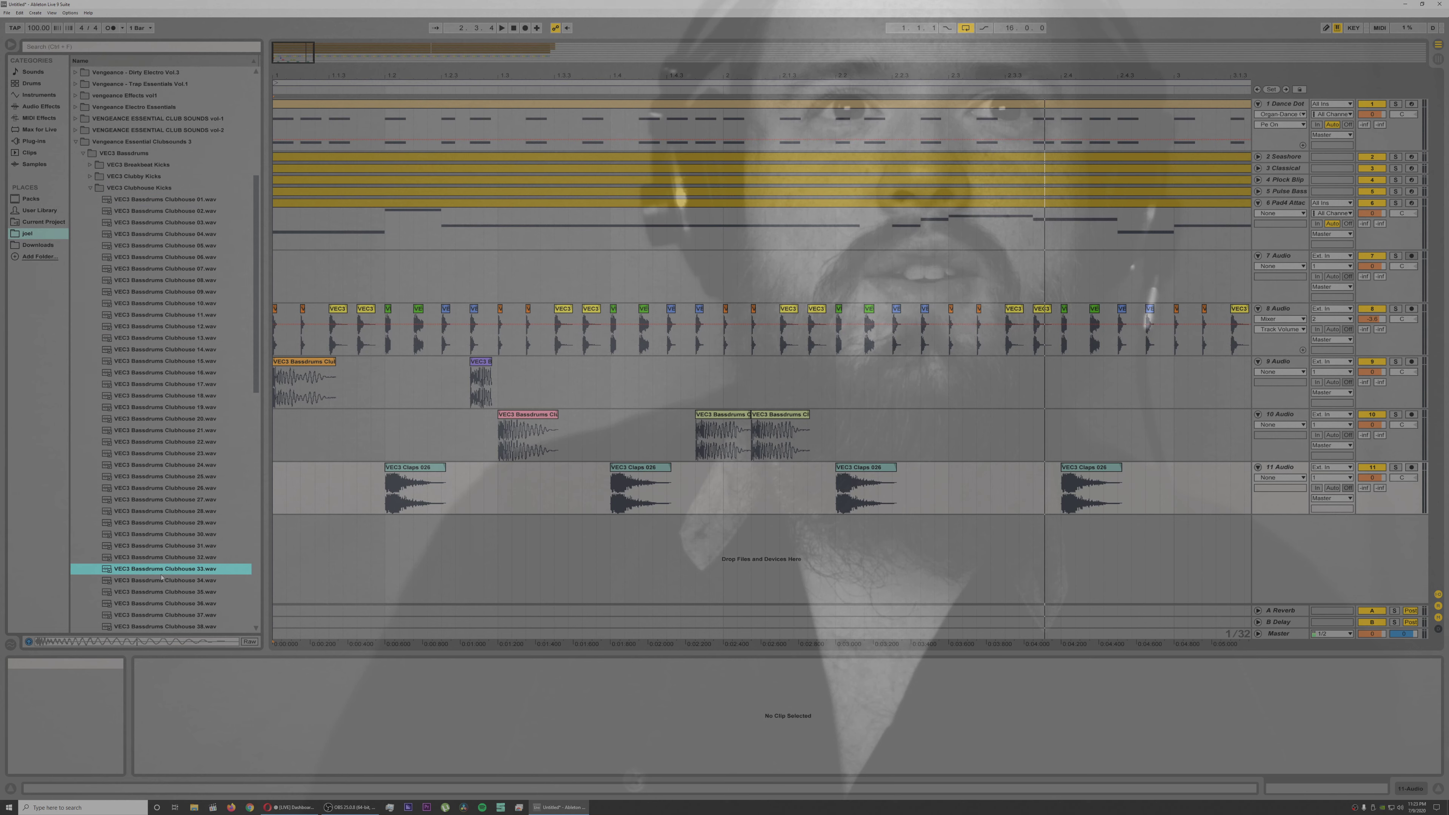
click(164, 604)
Step: Try Bassdrums Clubhouse 36 on track 10, place it at 2.3.3 and check it with playback
drag(161, 606, 1026, 432)
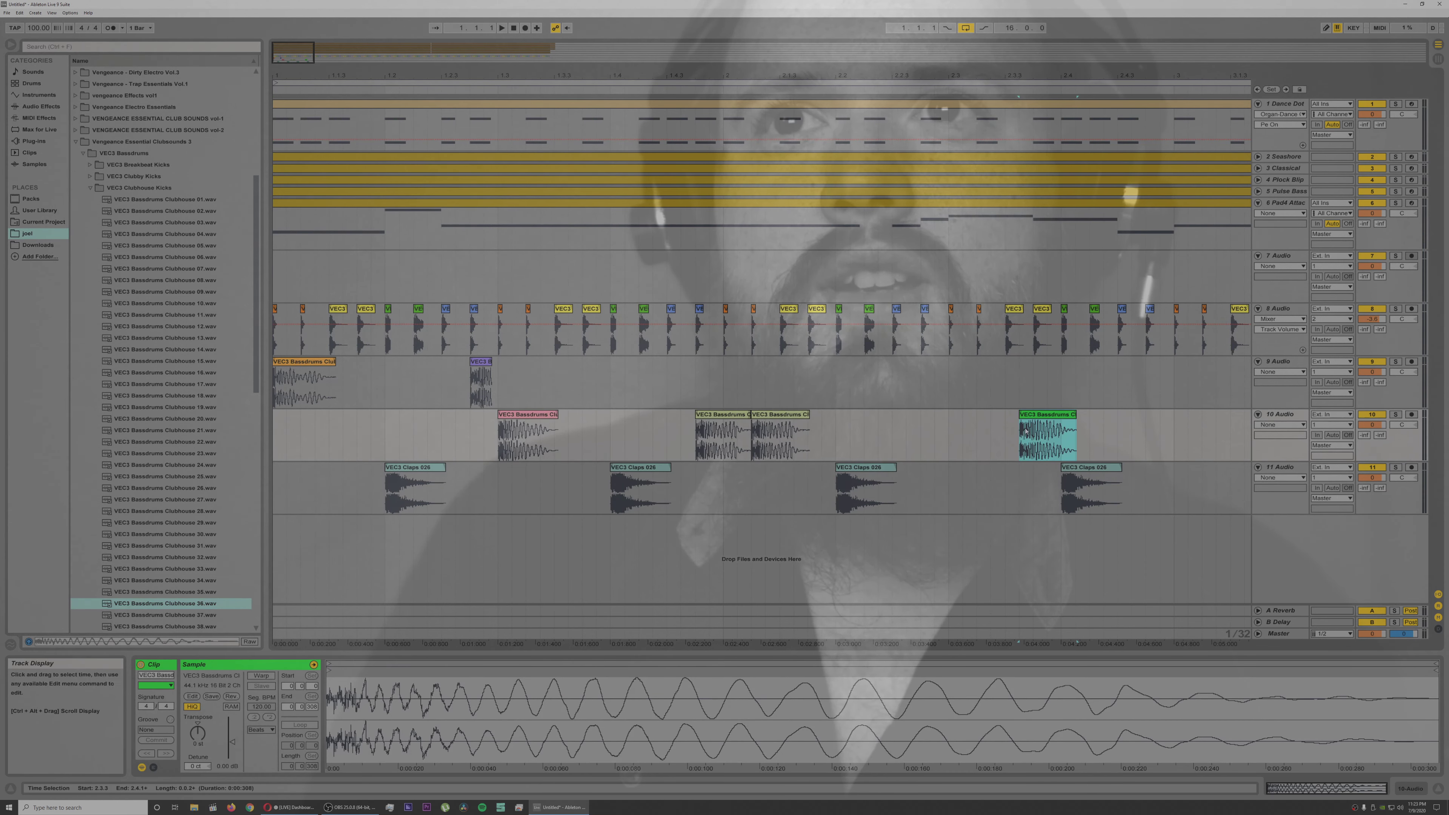
click(275, 534)
key(space)
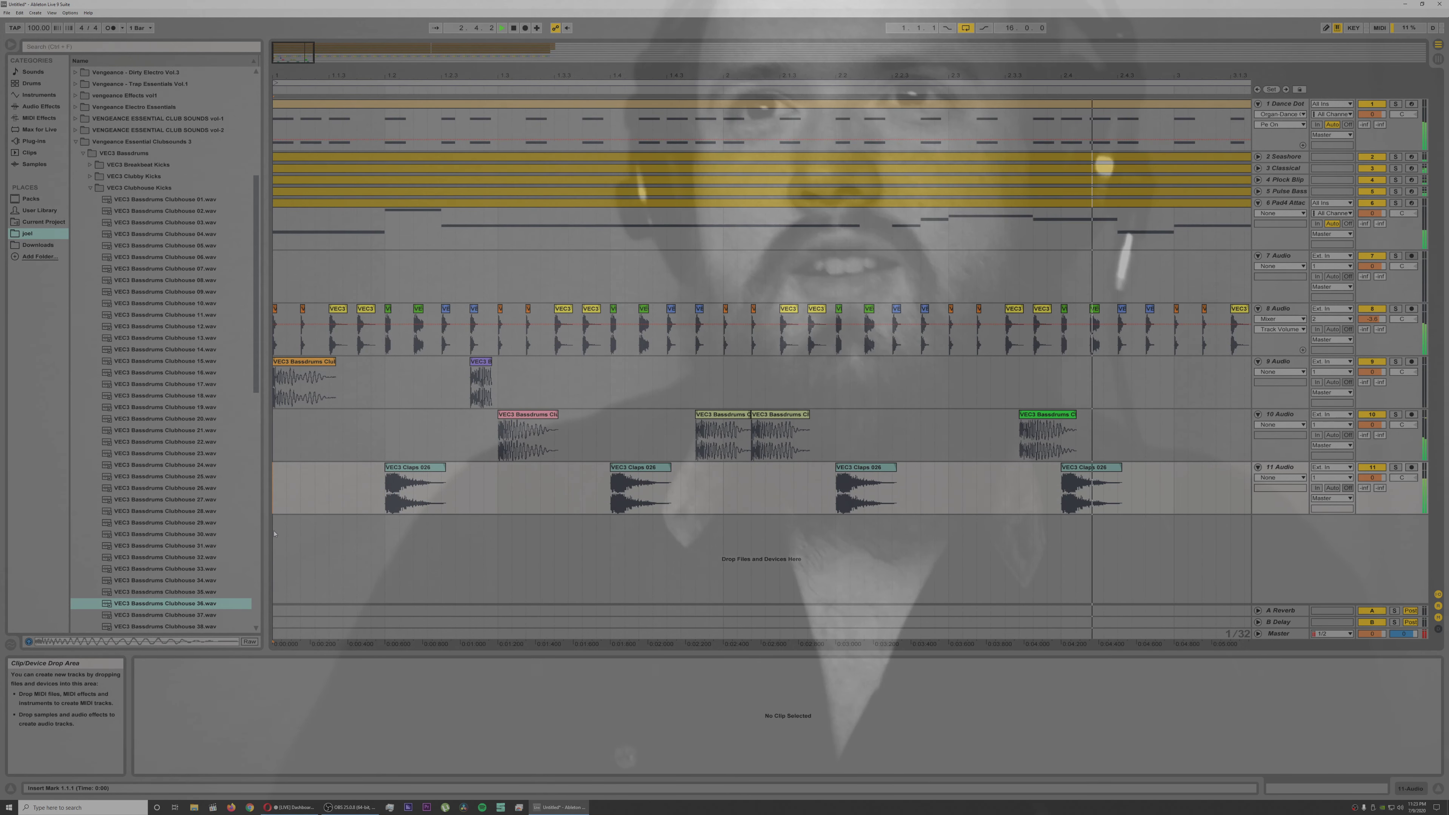
key(space)
drag(1035, 417, 1026, 418)
key(space)
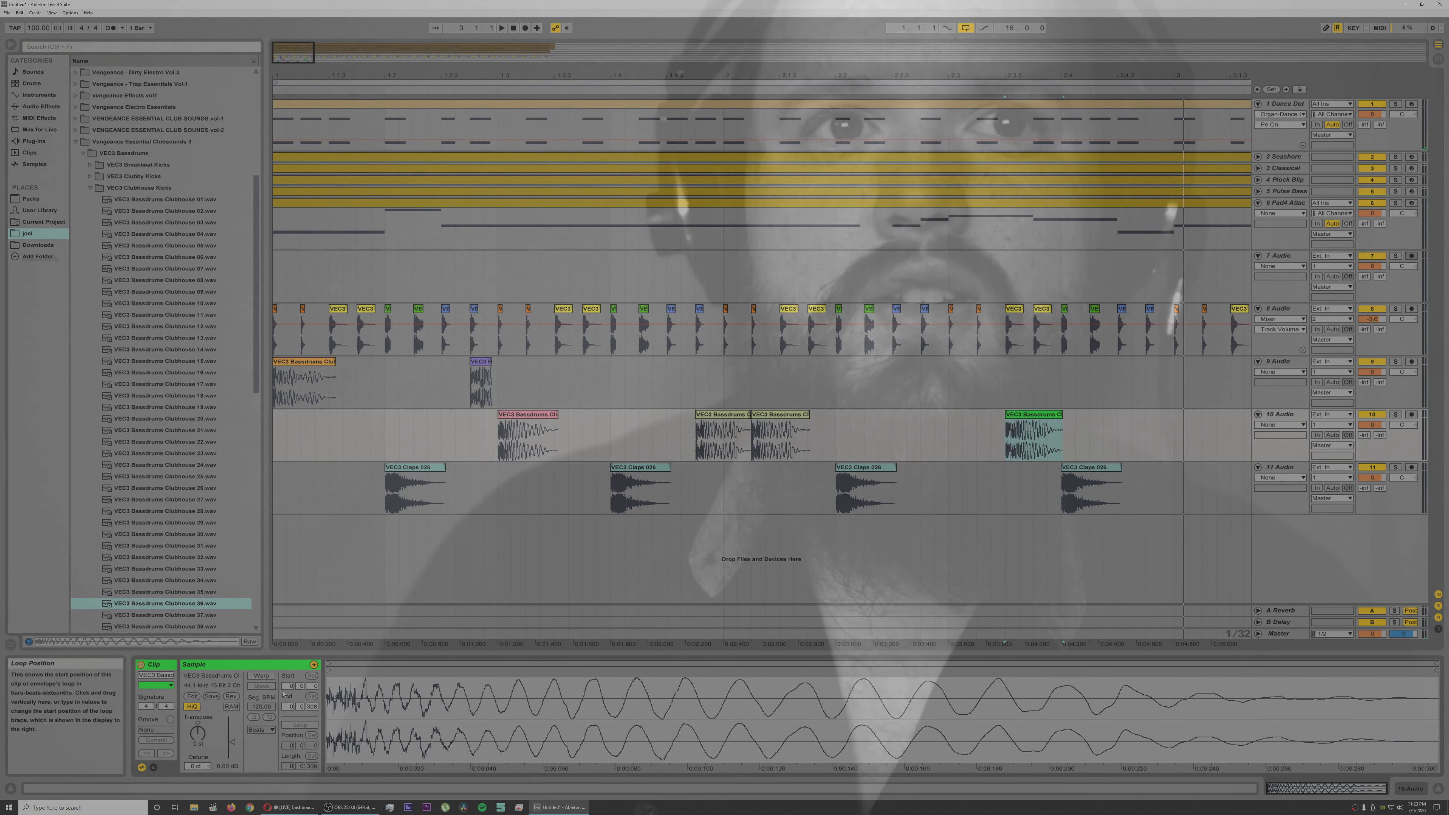
Step: Try different transpositions of the Clubhouse 36 kick during playback and delete the clip from track 10
key(space)
key(space)
key(space)
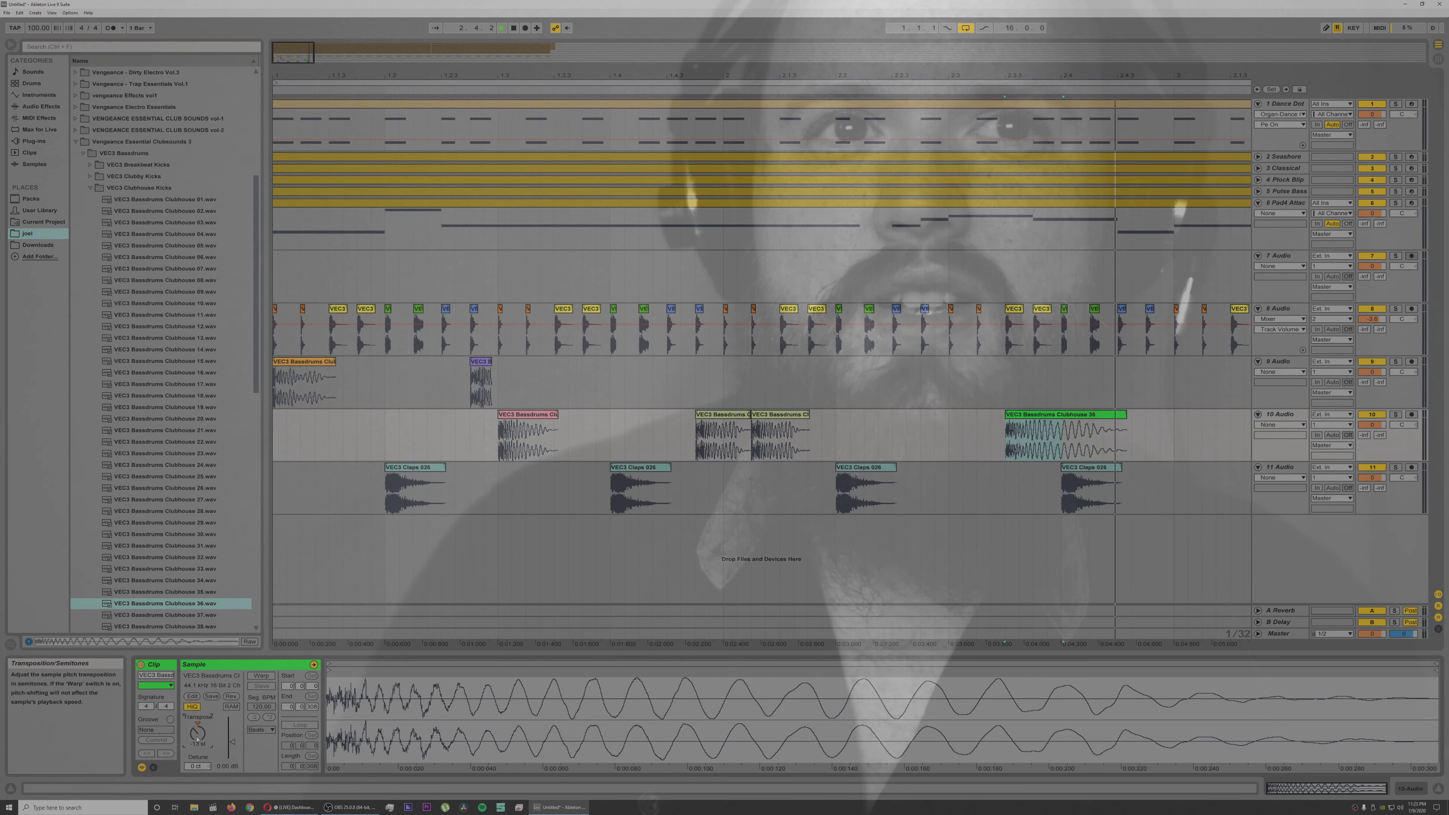
drag(197, 738, 197, 732)
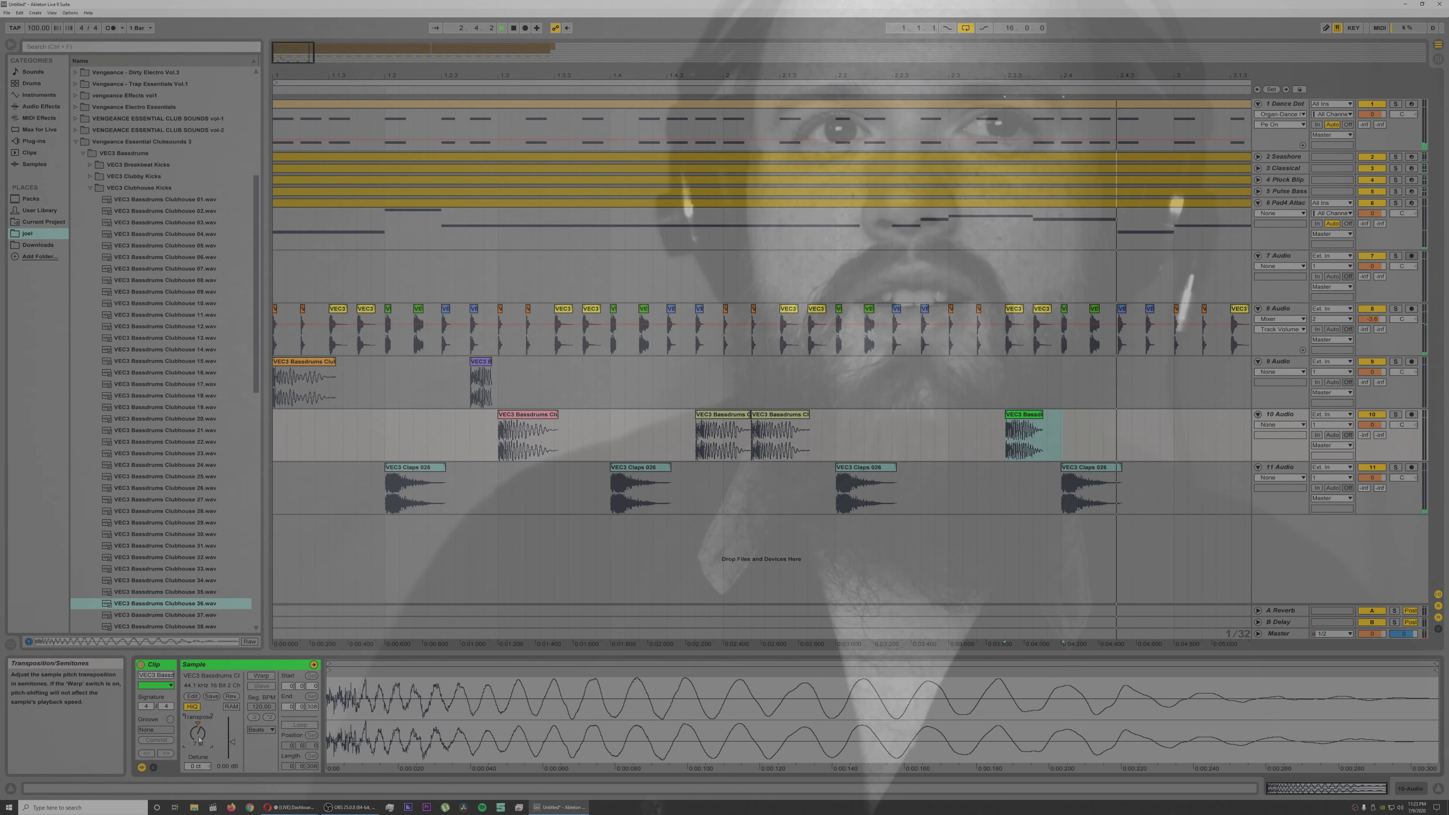
key(space)
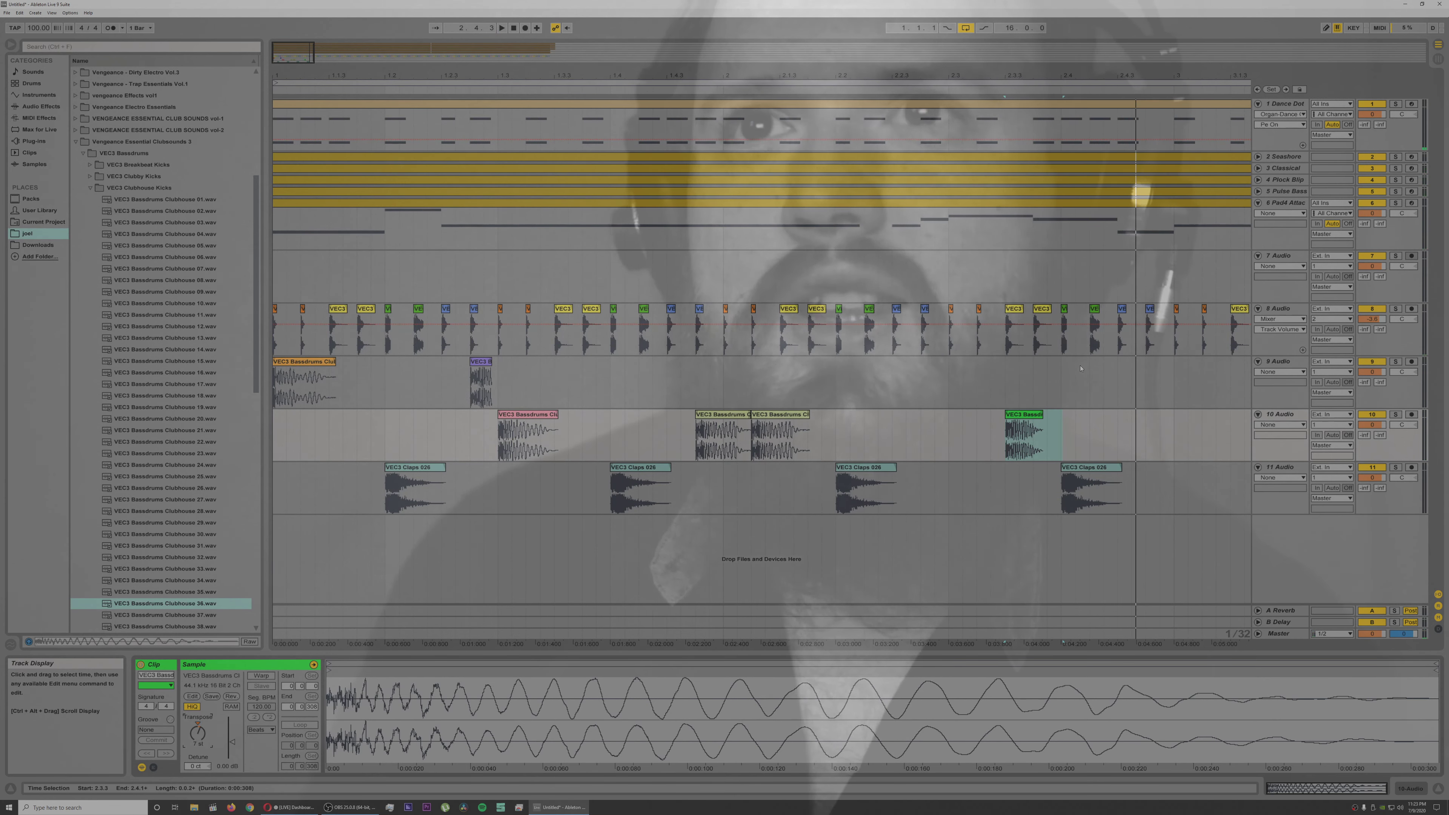
click(1040, 401)
click(1029, 414)
key(Delete)
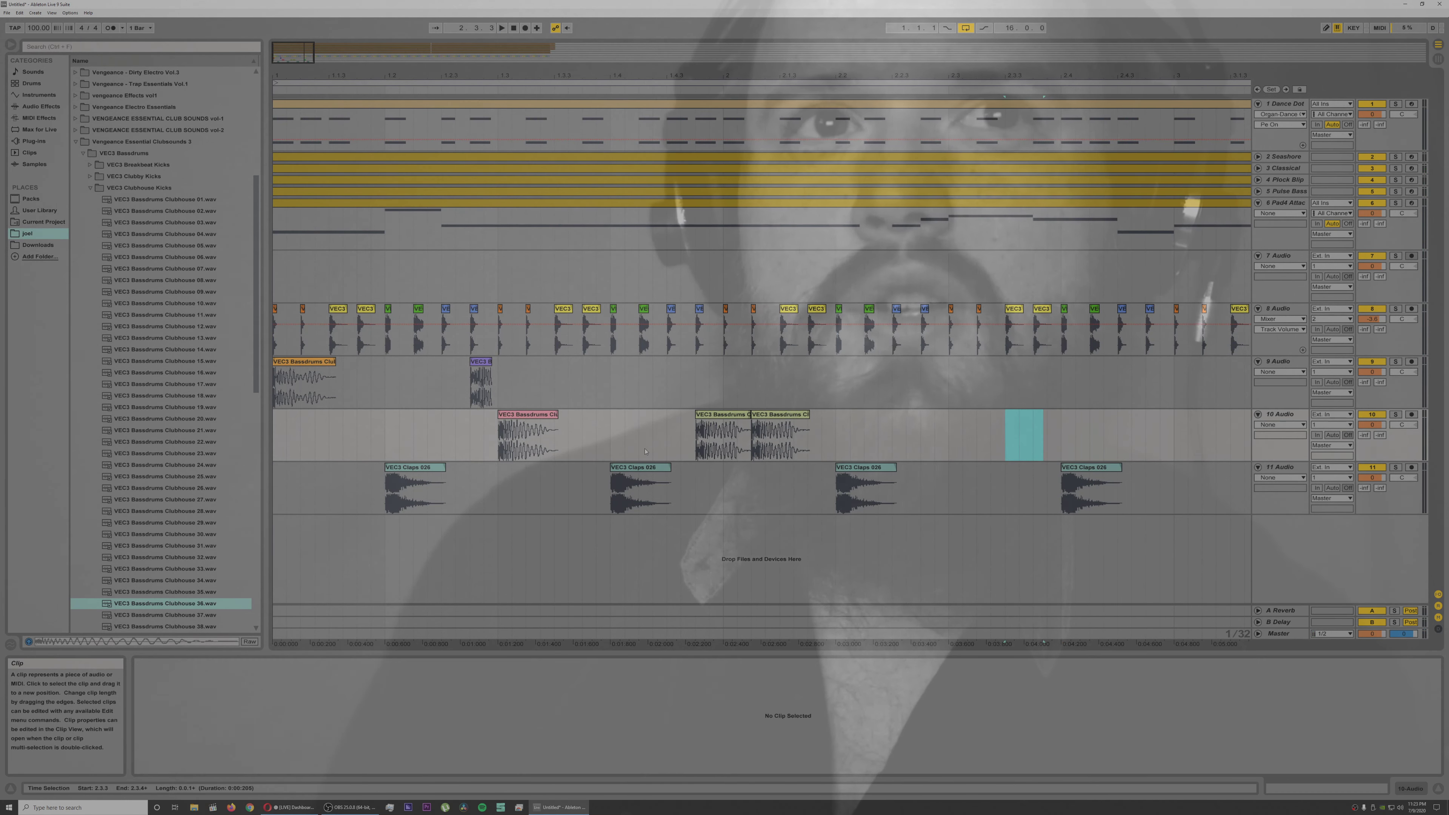
Step: Preview Bassdrums Clubhouse 44 and 46, place Clubhouse 46 on track 10 at 2.3.3 and play it
scroll(94, 486, down, 3)
click(161, 605)
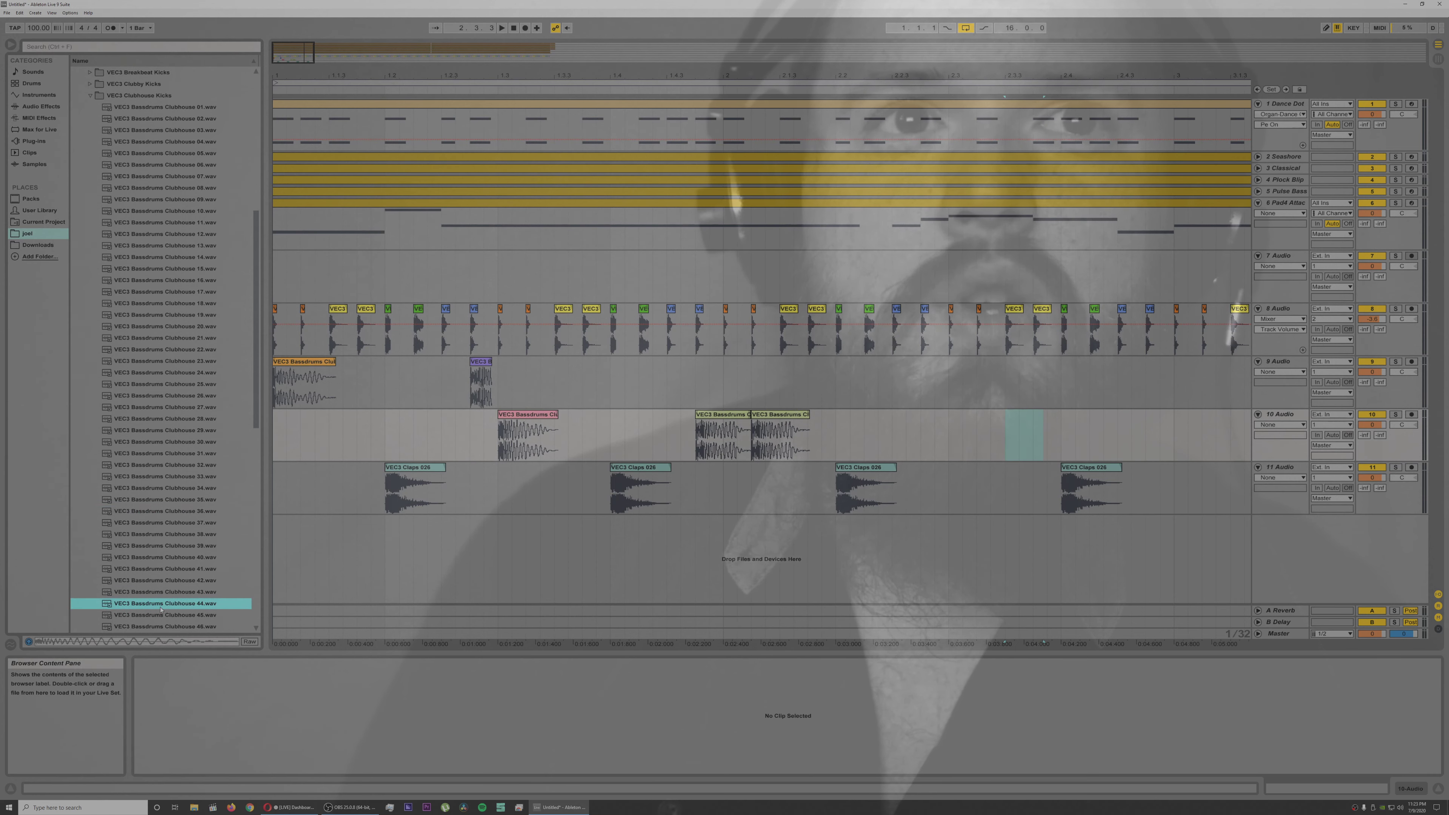
click(161, 626)
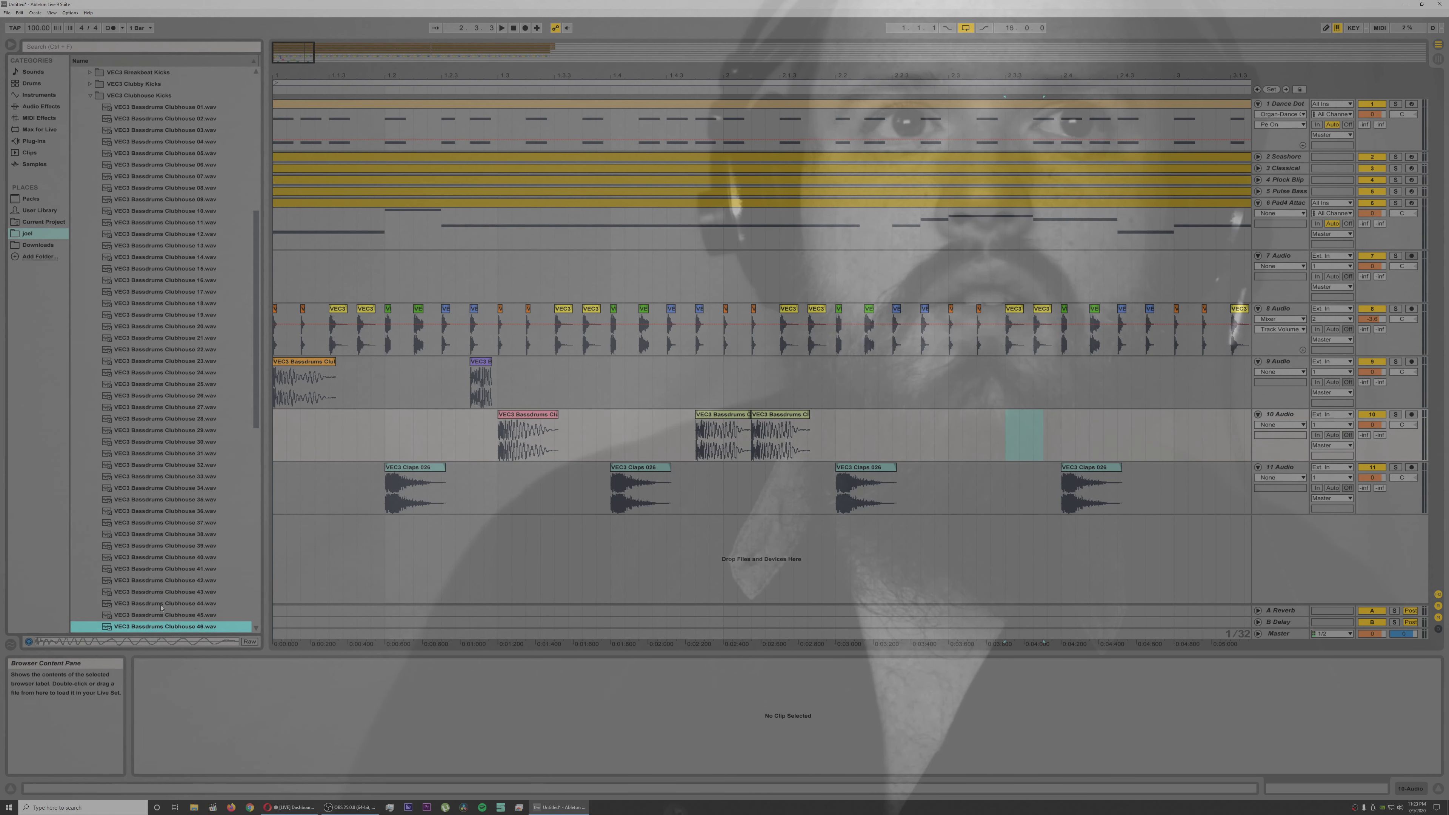
drag(172, 628, 1011, 424)
key(space)
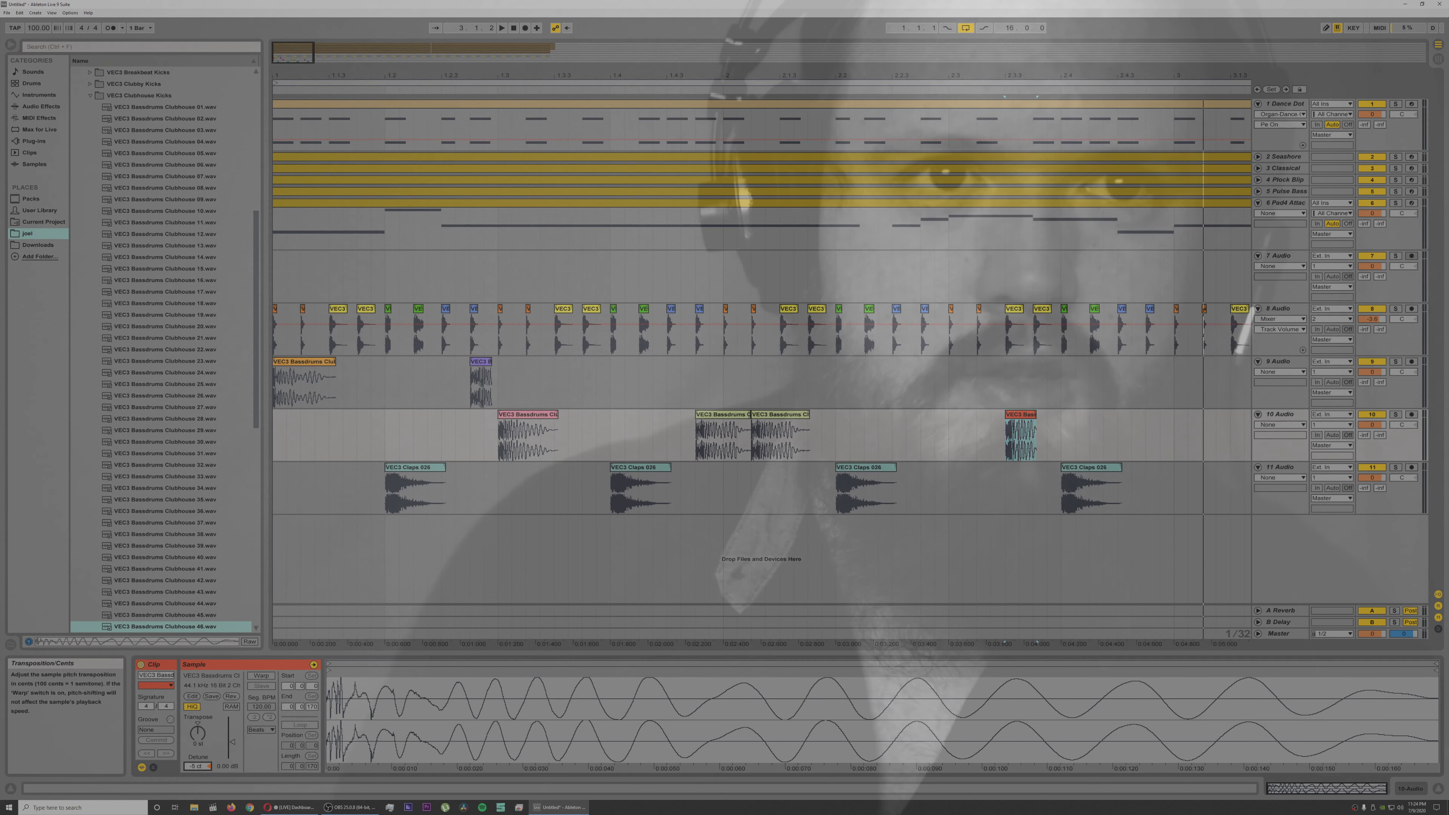
Step: Detune the Clubhouse 46 kick on track 10 and play the arrangement from the beginning
drag(197, 767, 196, 768)
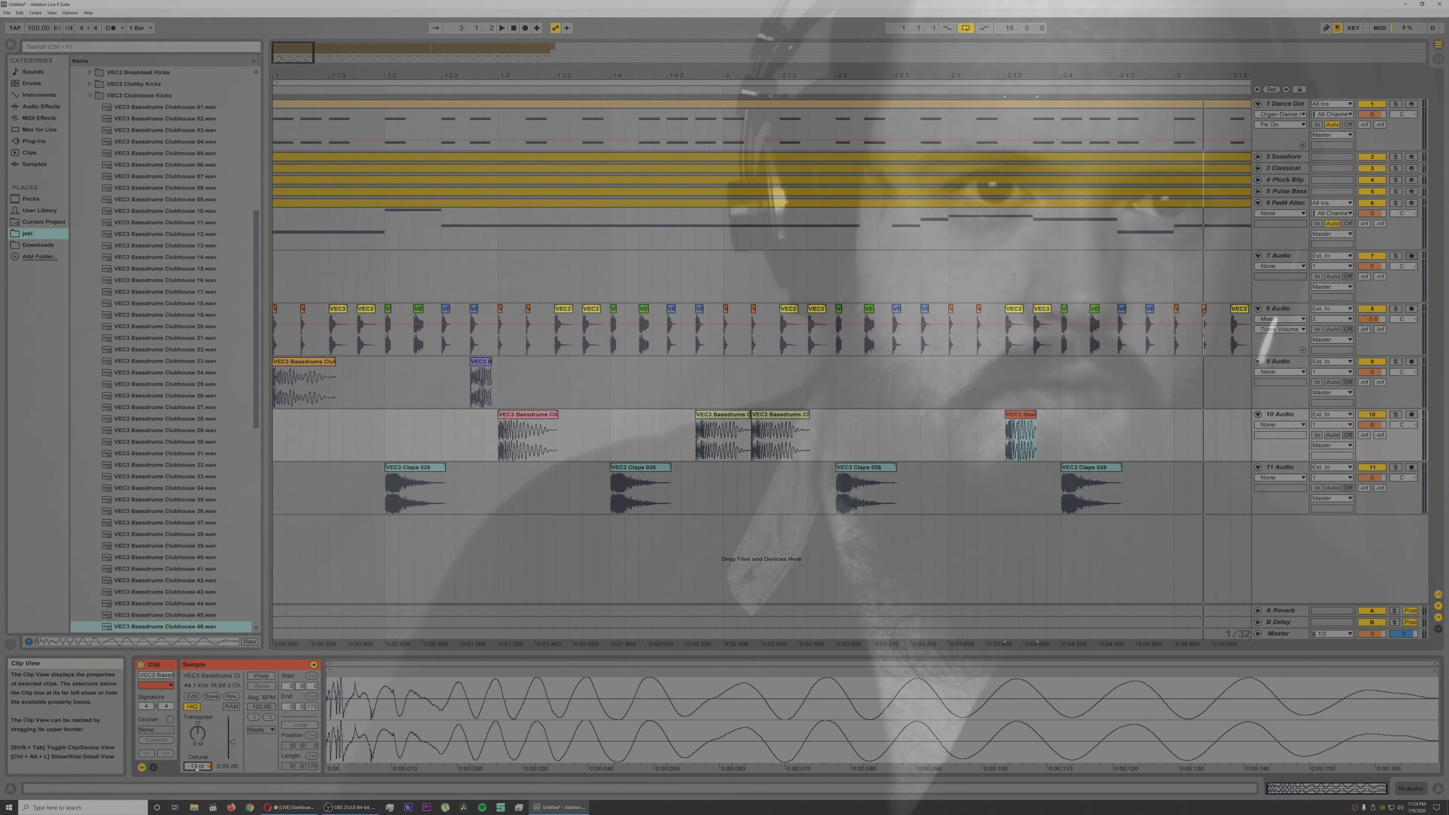
key(space)
key(space)
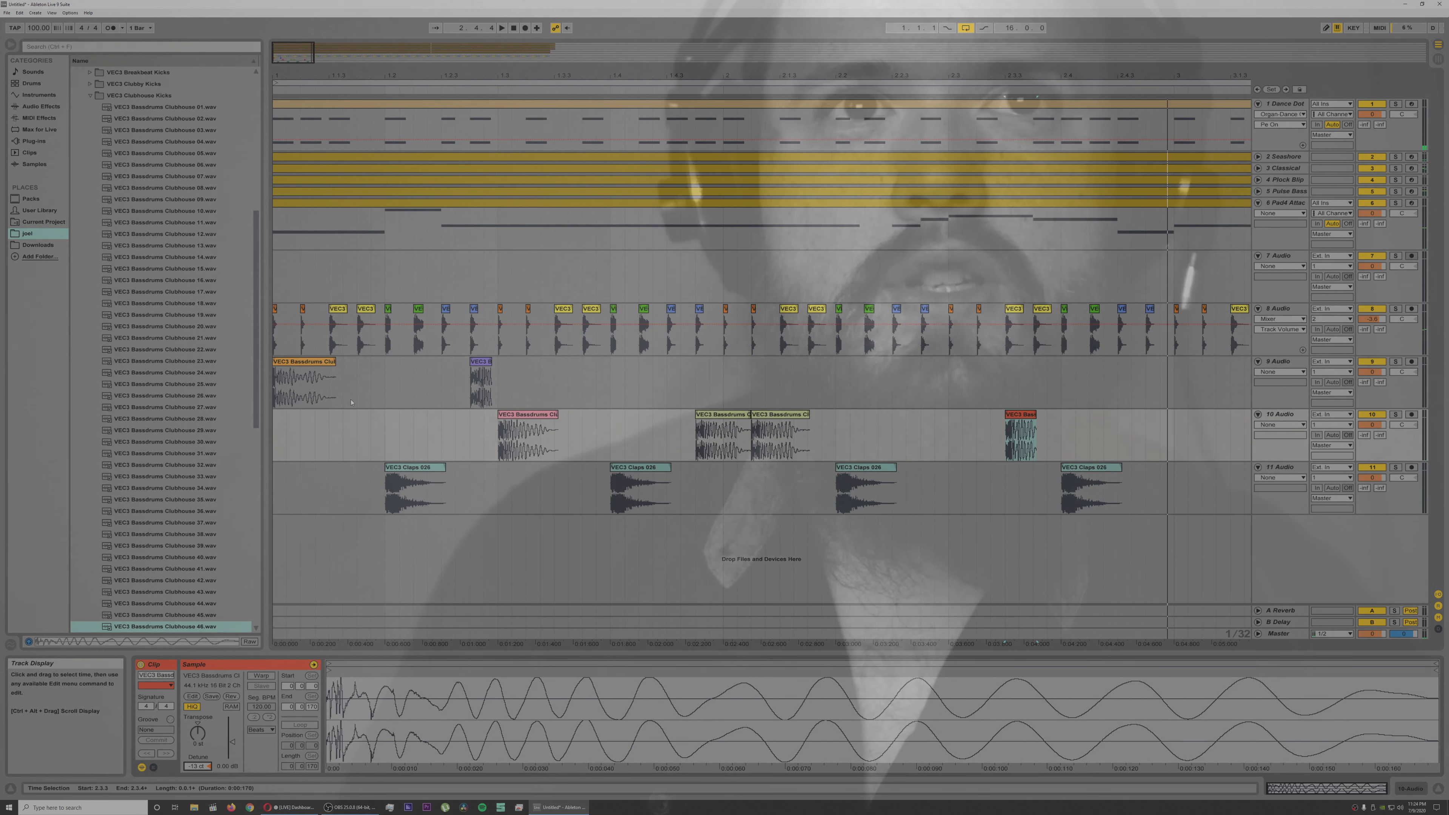
click(276, 428)
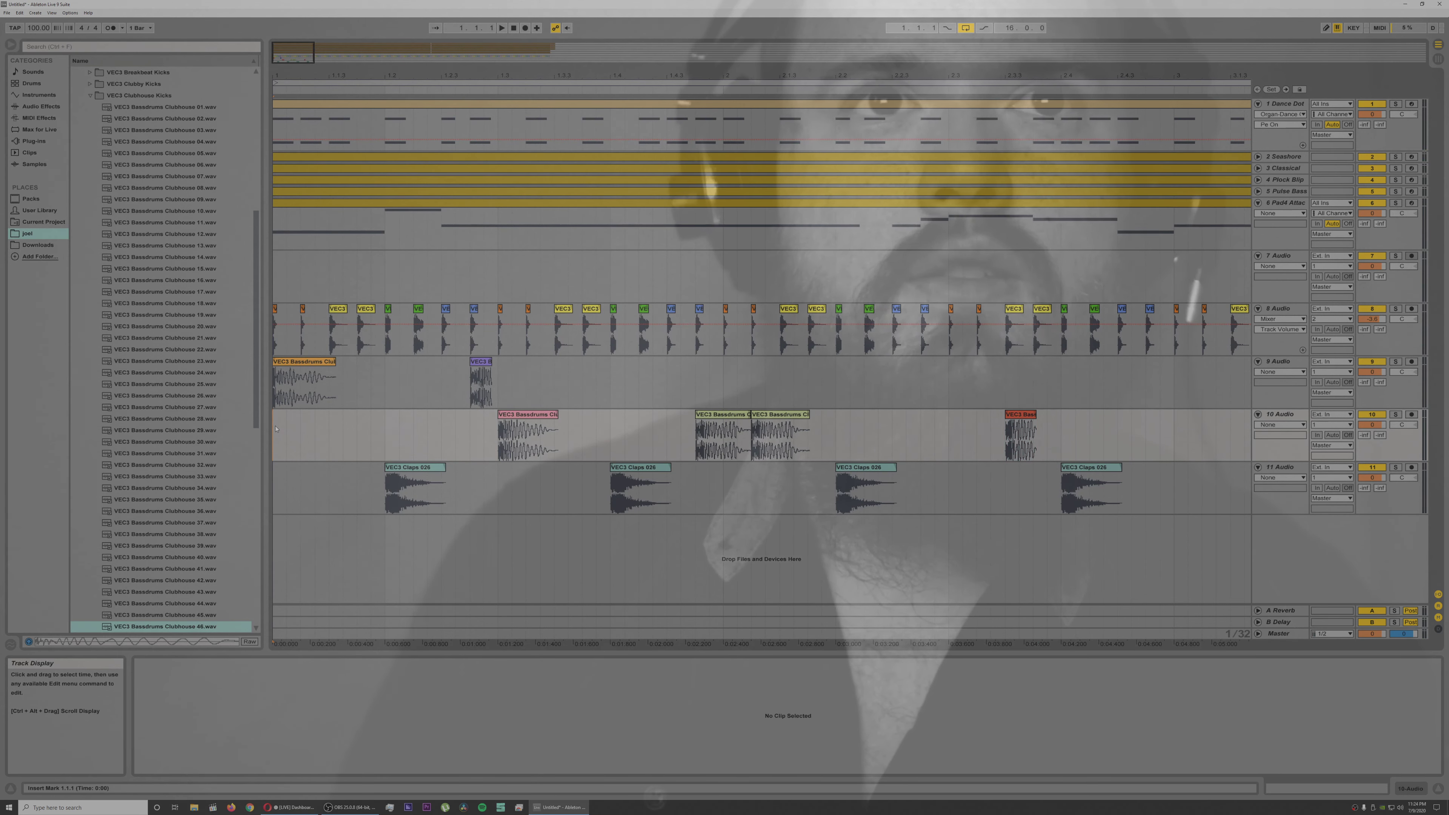
key(space)
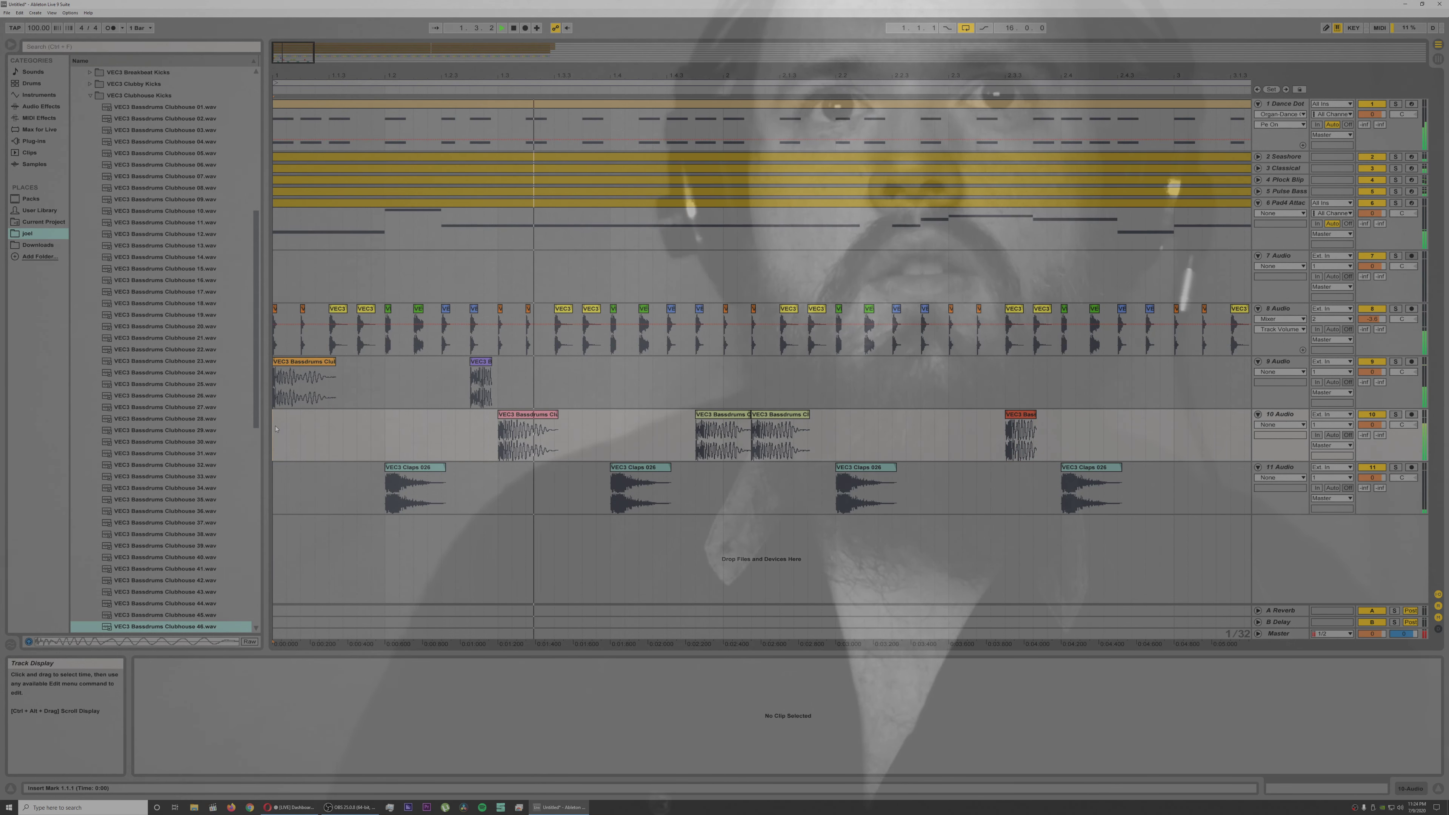
key(space)
Step: Detune the track 10 kick at 1.3.1, check it with playback, and detune the track 9 kick at 1.2.4
click(542, 434)
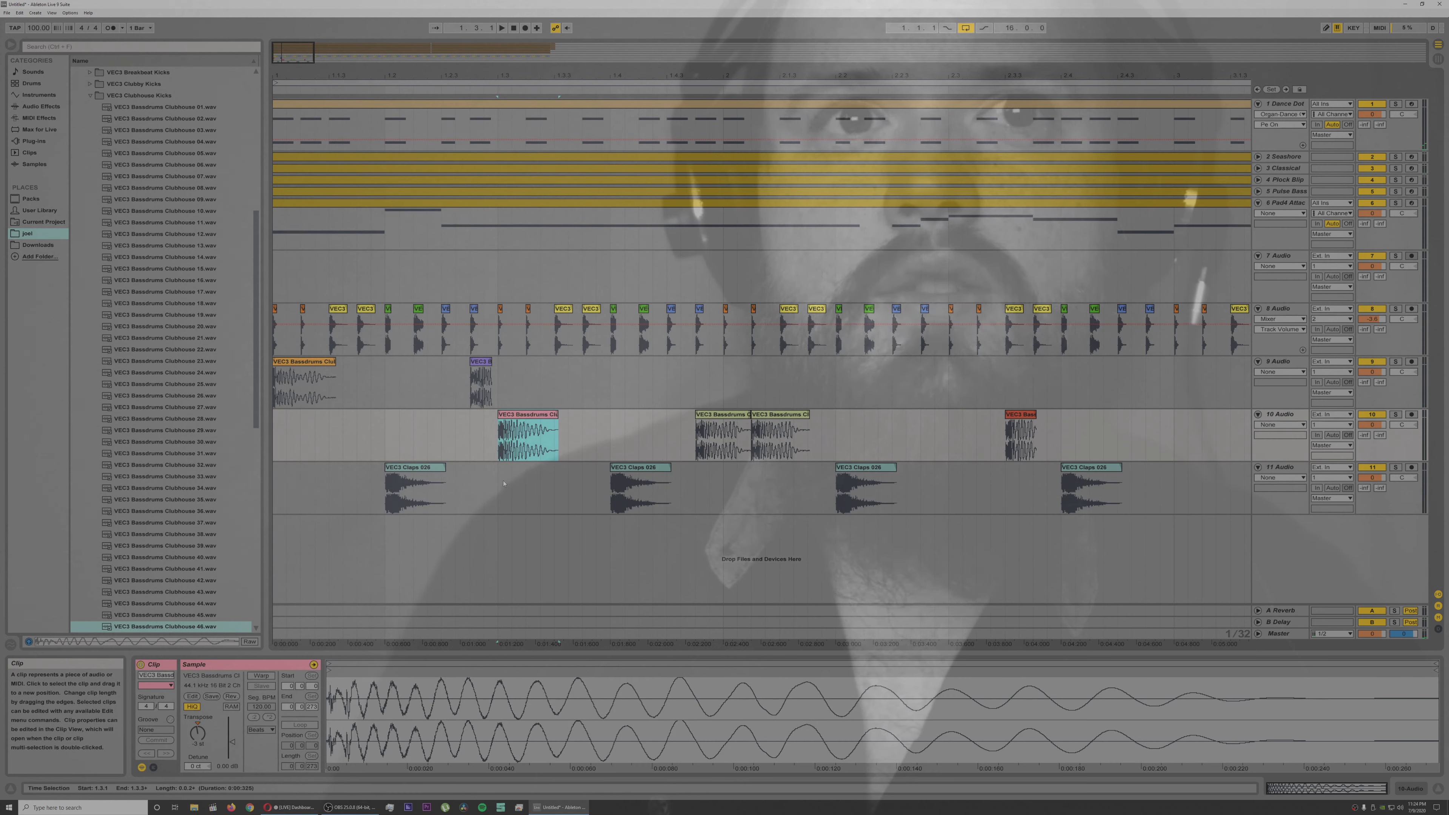
drag(198, 767, 198, 779)
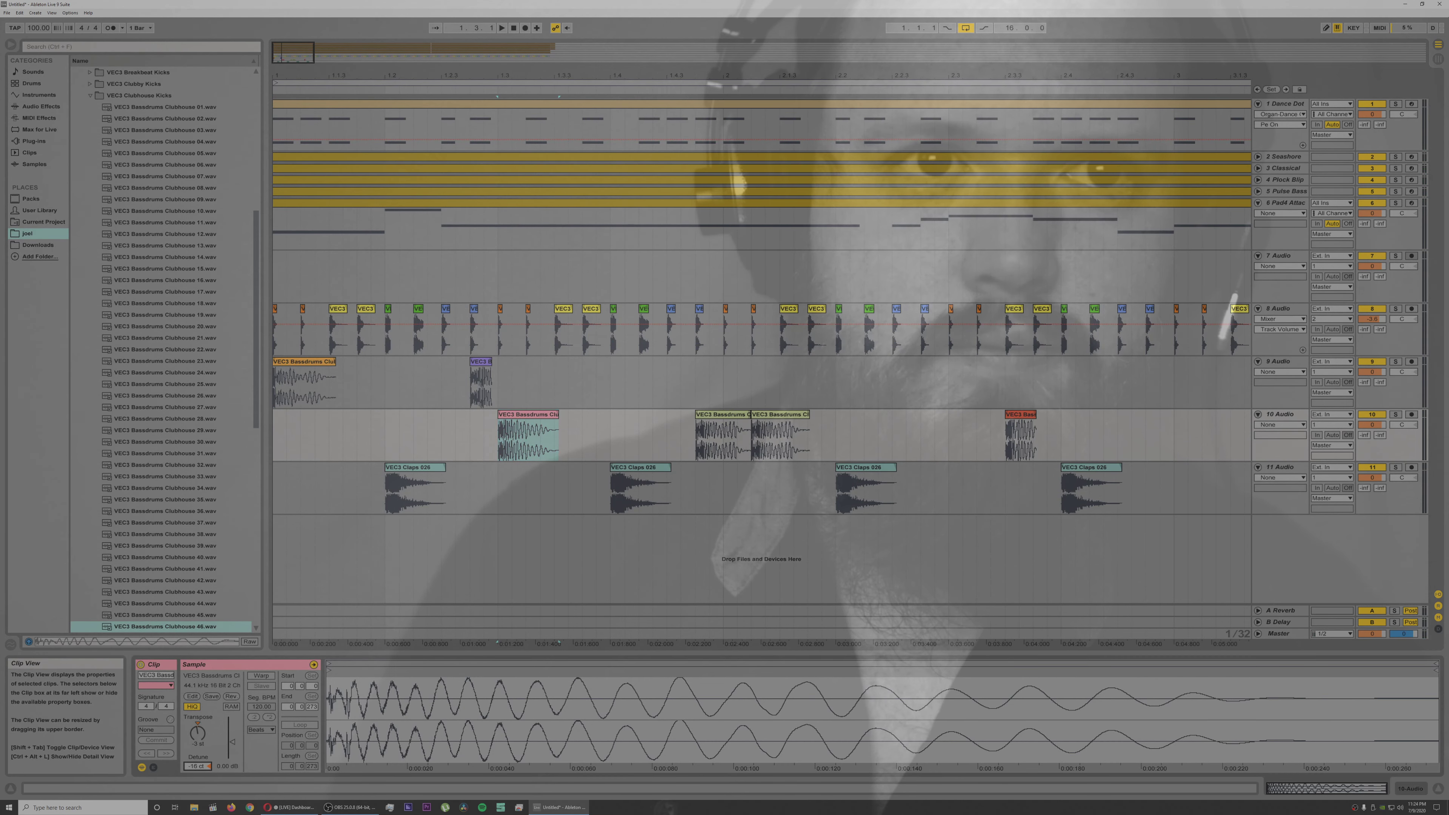
key(space)
key(space)
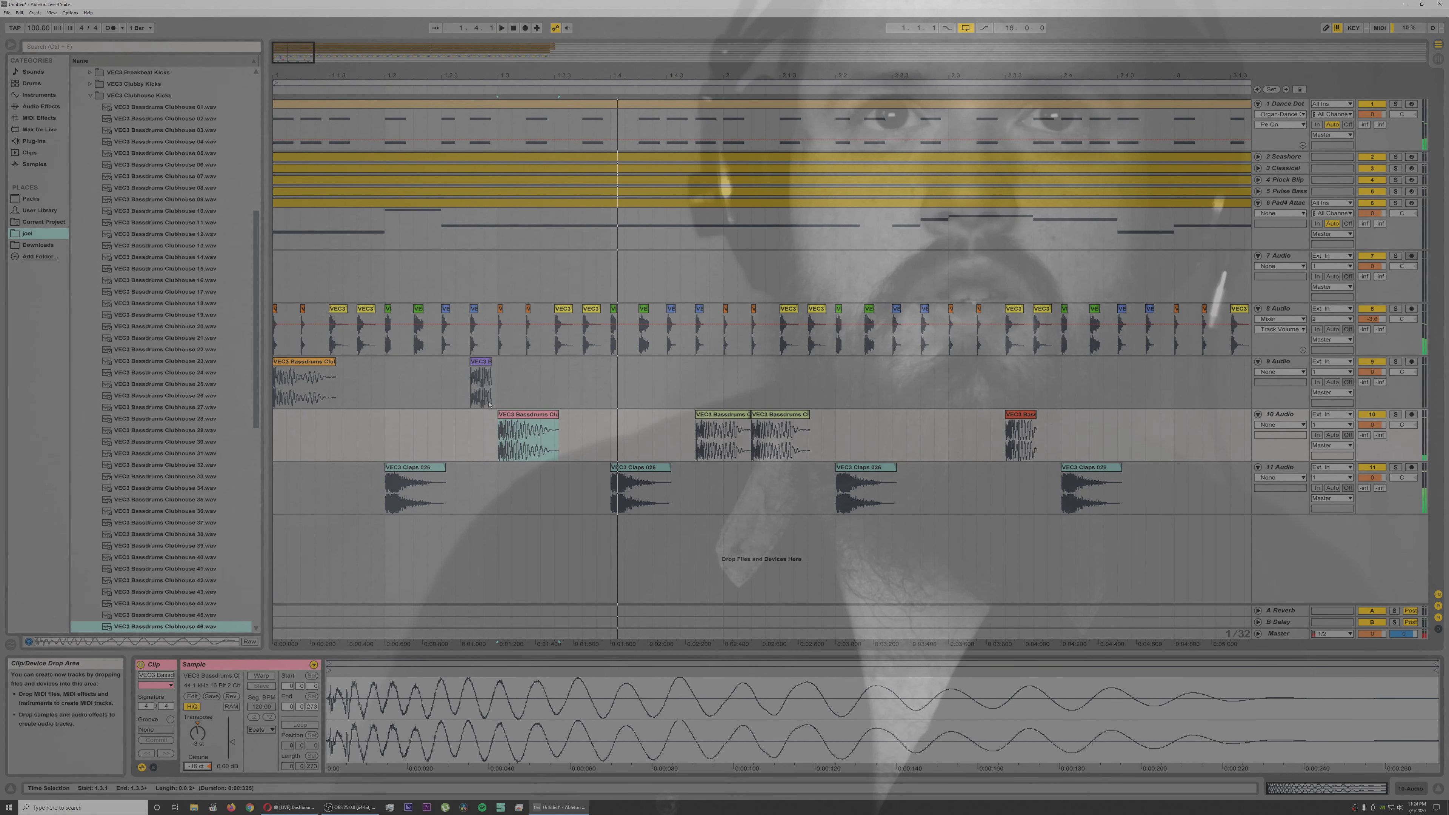
click(481, 366)
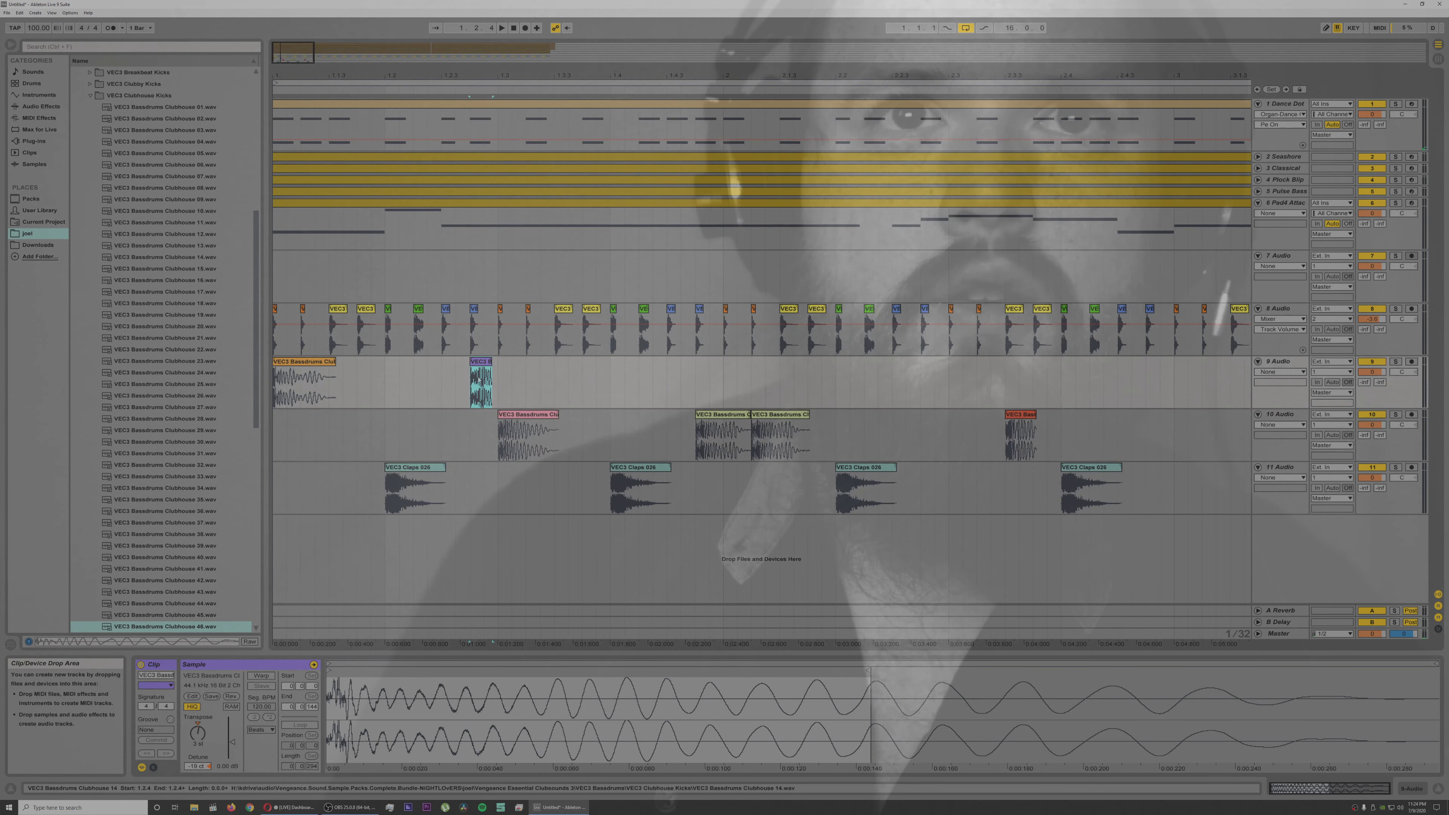
Step: Detune individual hi-hat clips on track 8 at 1.1.4, 1.3.4, 2.2.2 and 2.4.3
click(372, 311)
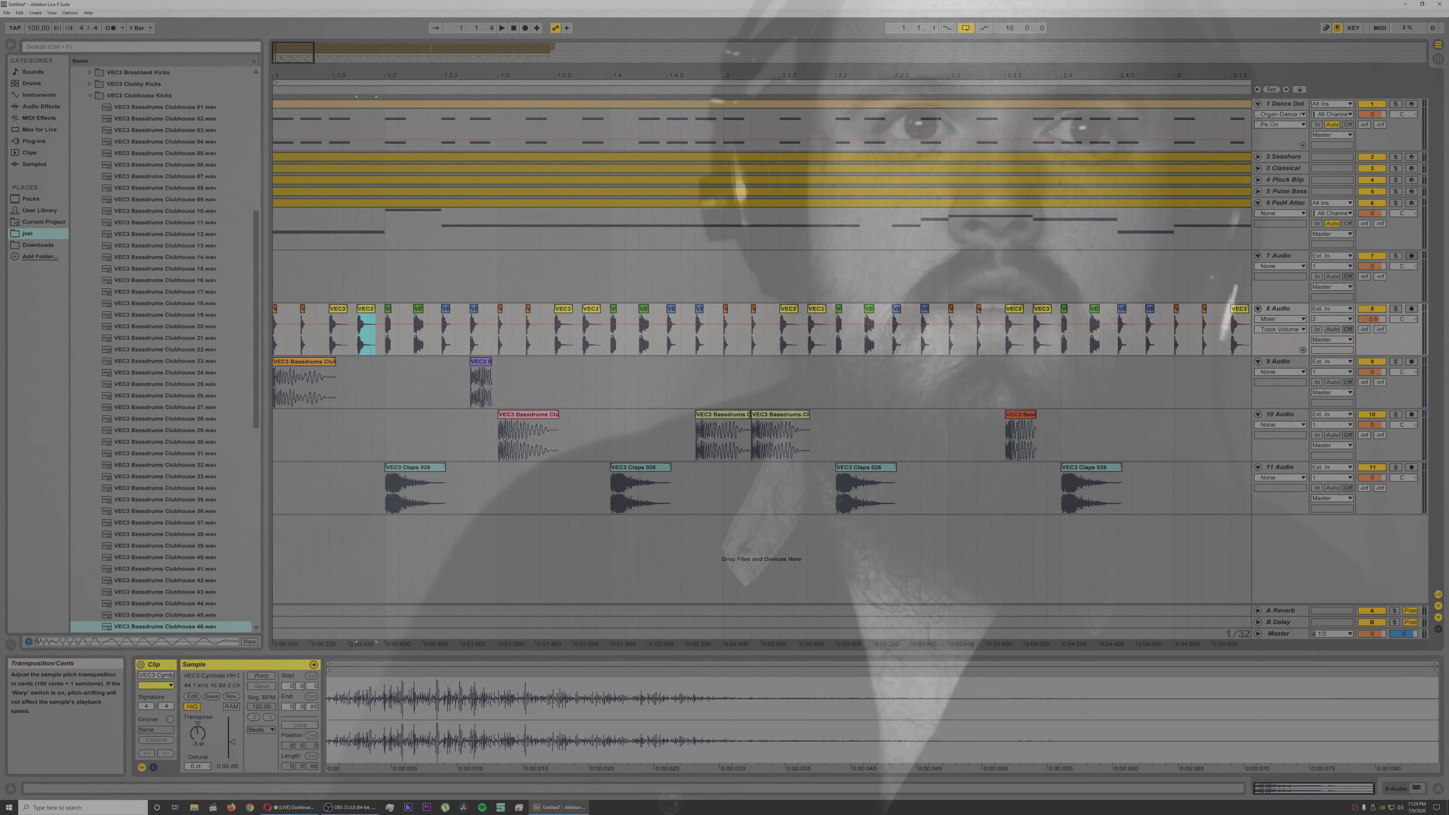
key(space)
click(592, 312)
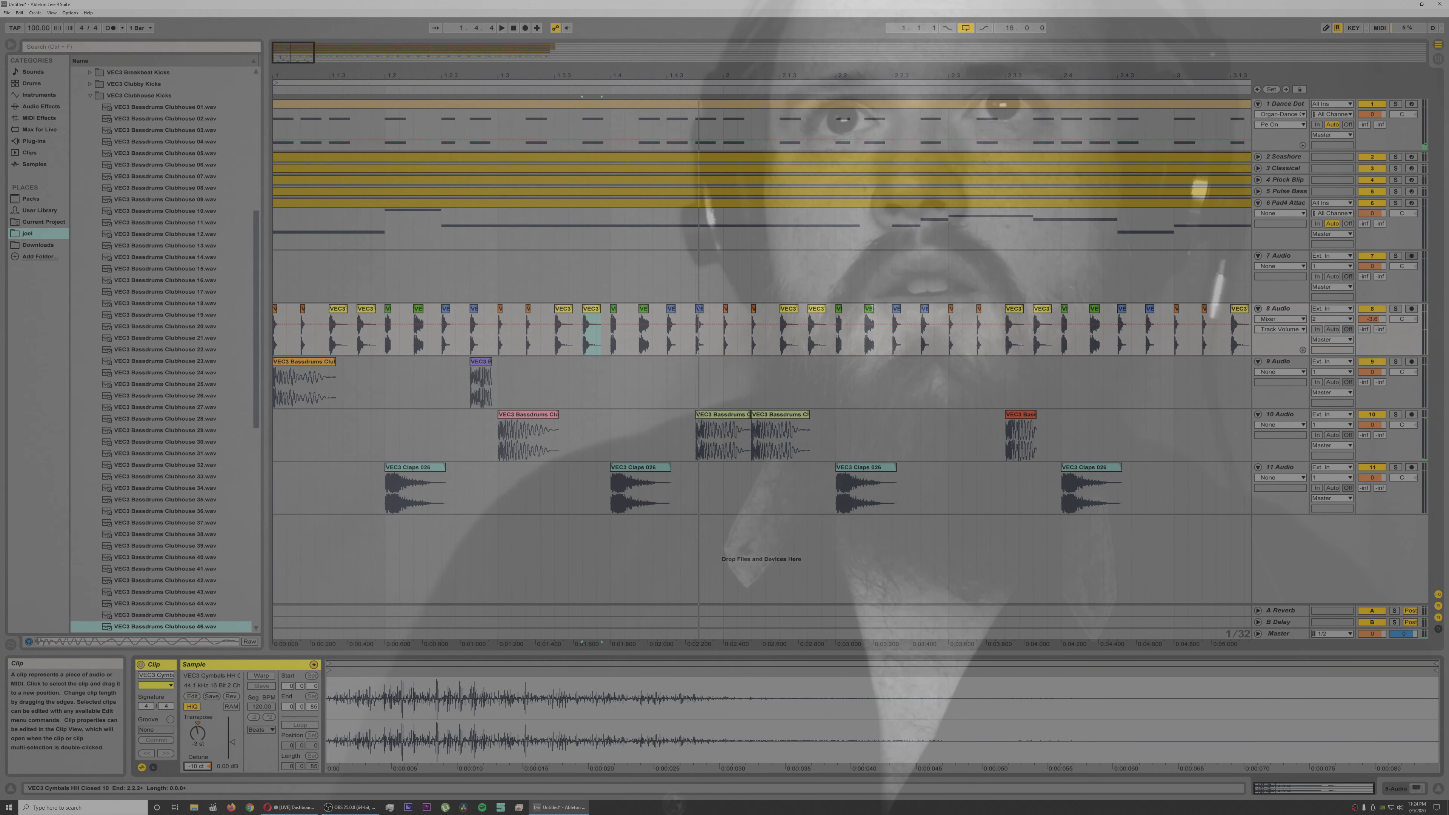
click(869, 337)
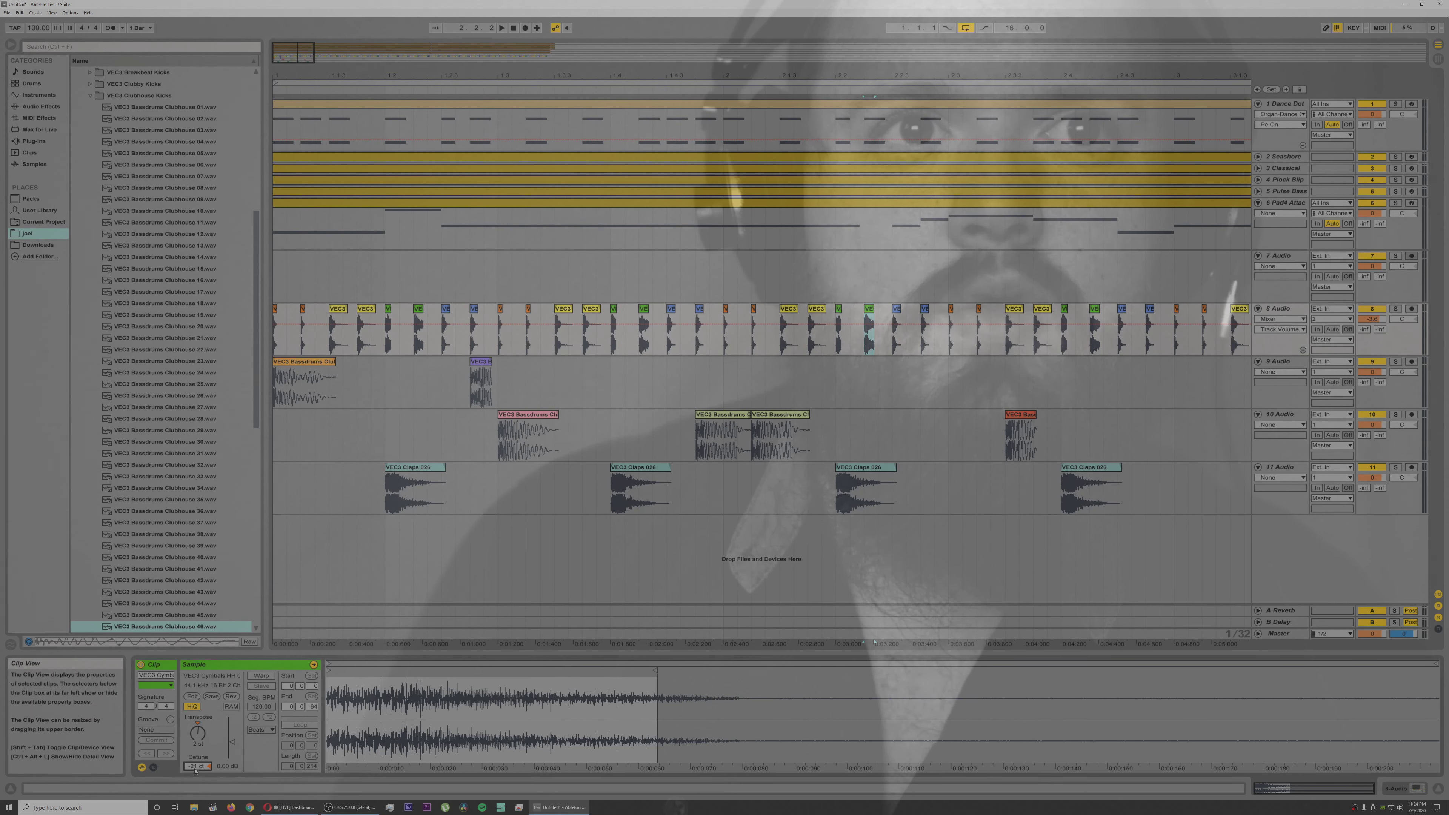
click(1121, 308)
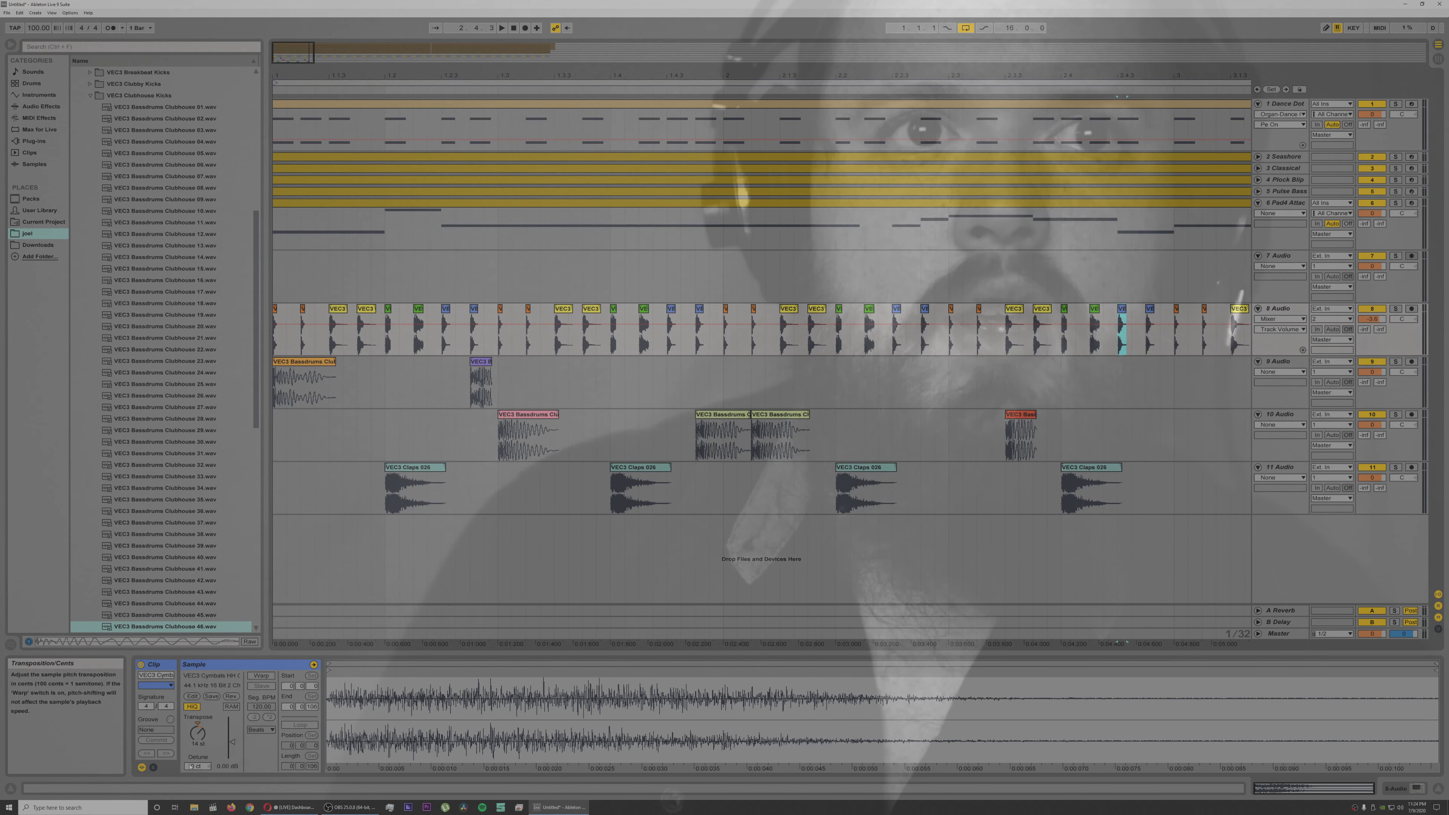
drag(191, 765, 190, 774)
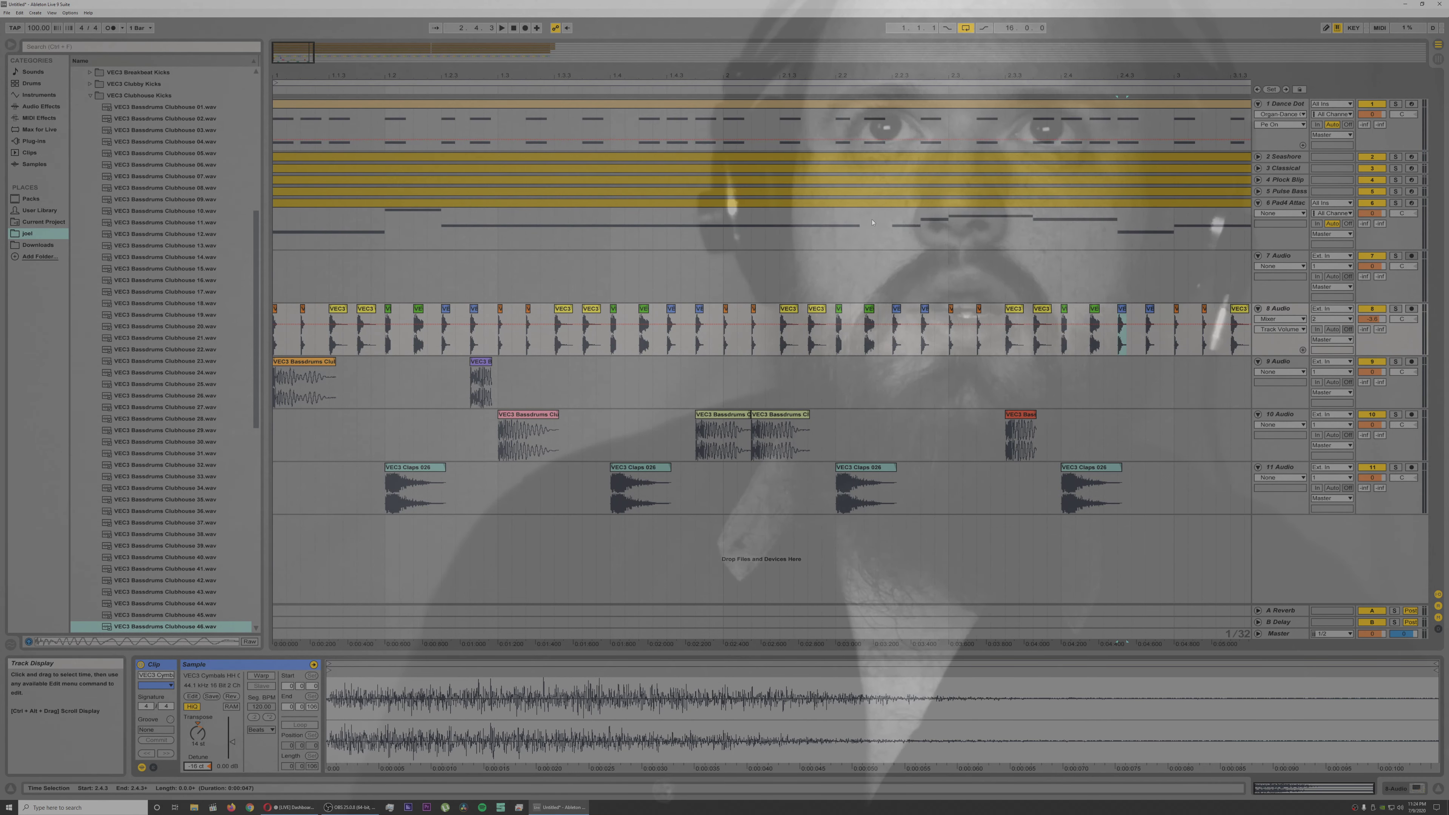
Step: Repeat the two-bar kick and clap section of tracks 9 to 11 up to 15.1.1, removing the surplus copy from 15.1.1 to 17.1.1
scroll(570, 562, down, 3)
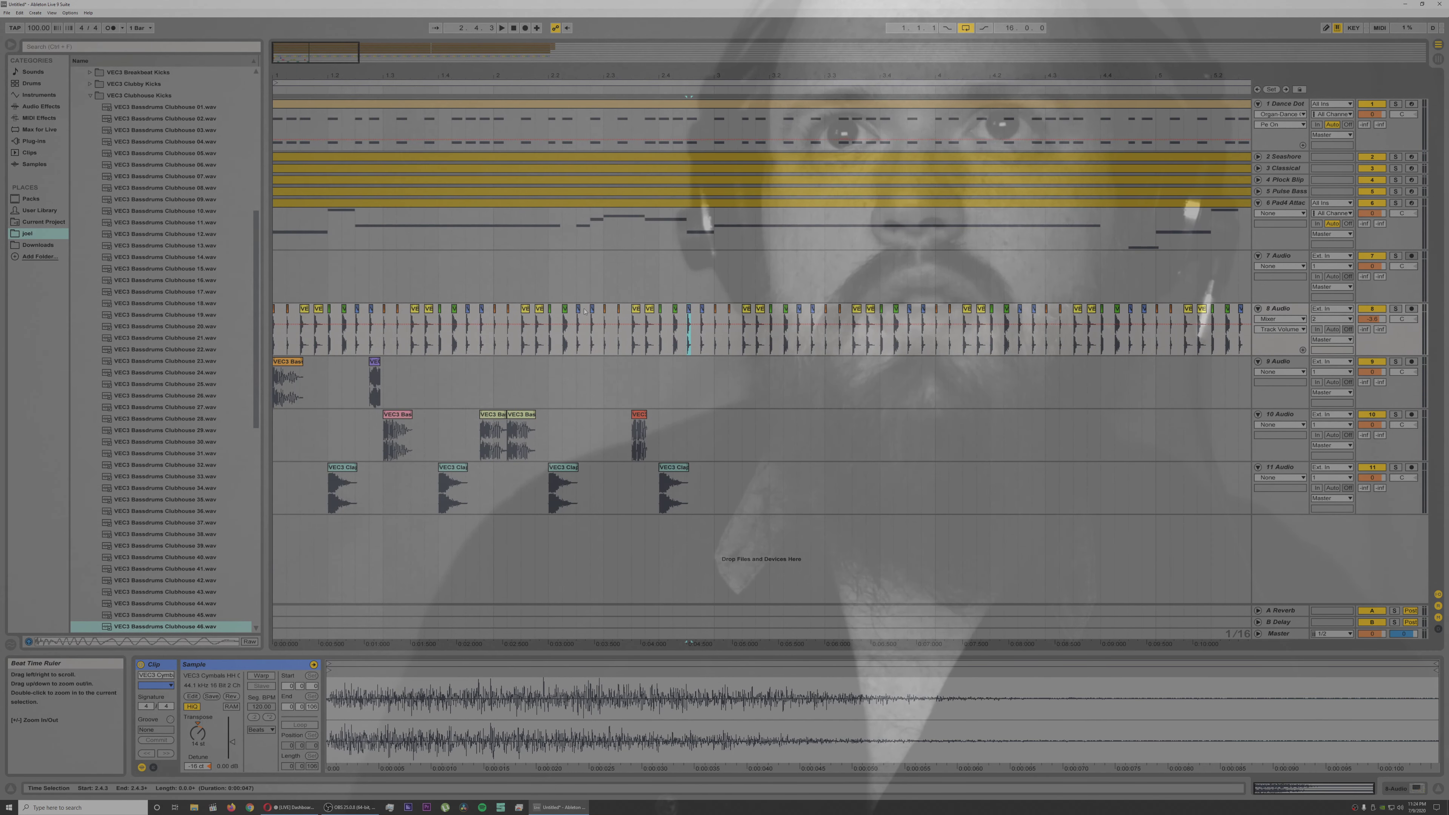
drag(712, 370, 238, 478)
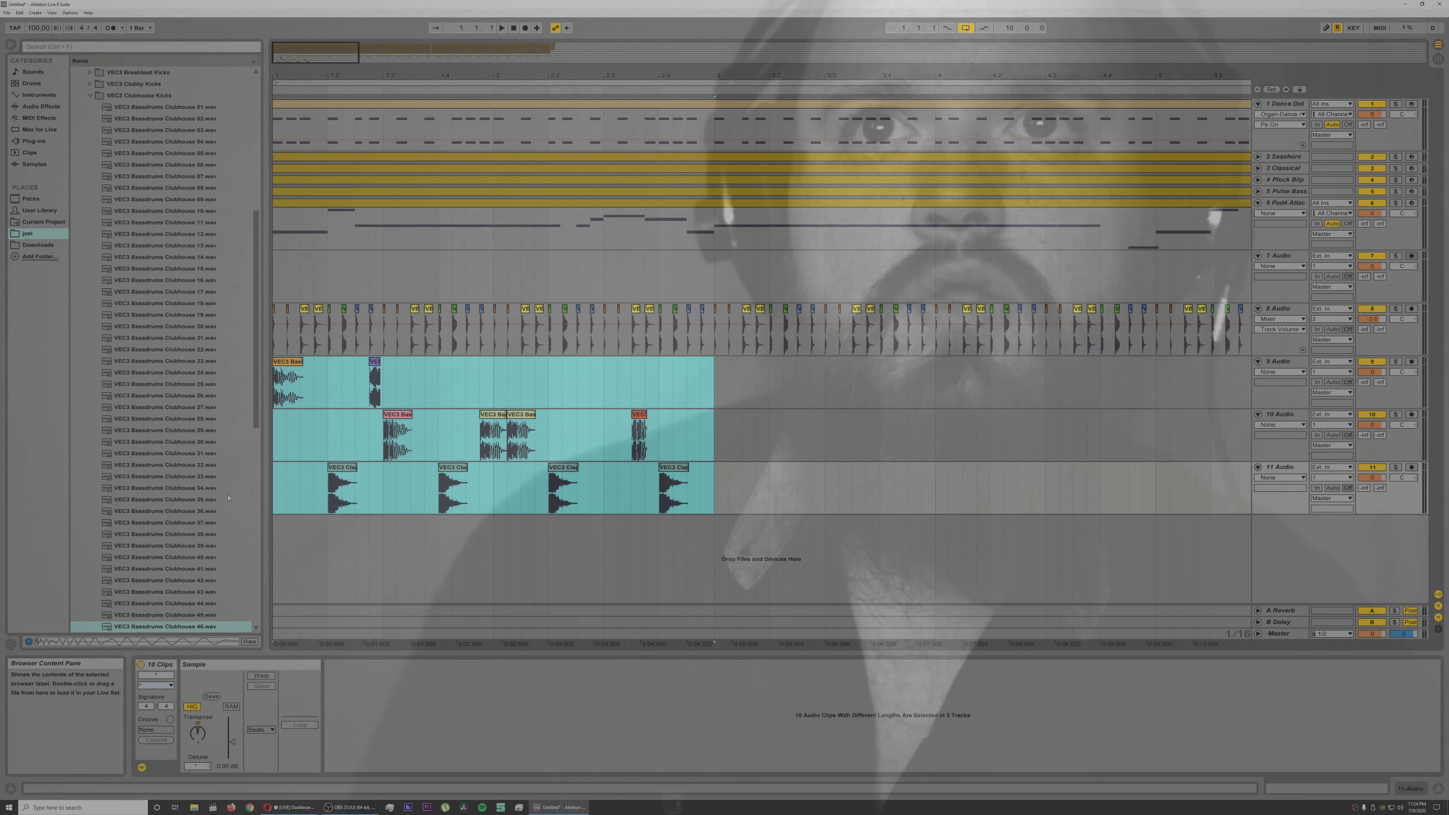
key(ctrl+d)
key(ctrl+d)
key(ctrl+d)
key(ctrl+d)
key(ctrl+d)
key(ctrl+d)
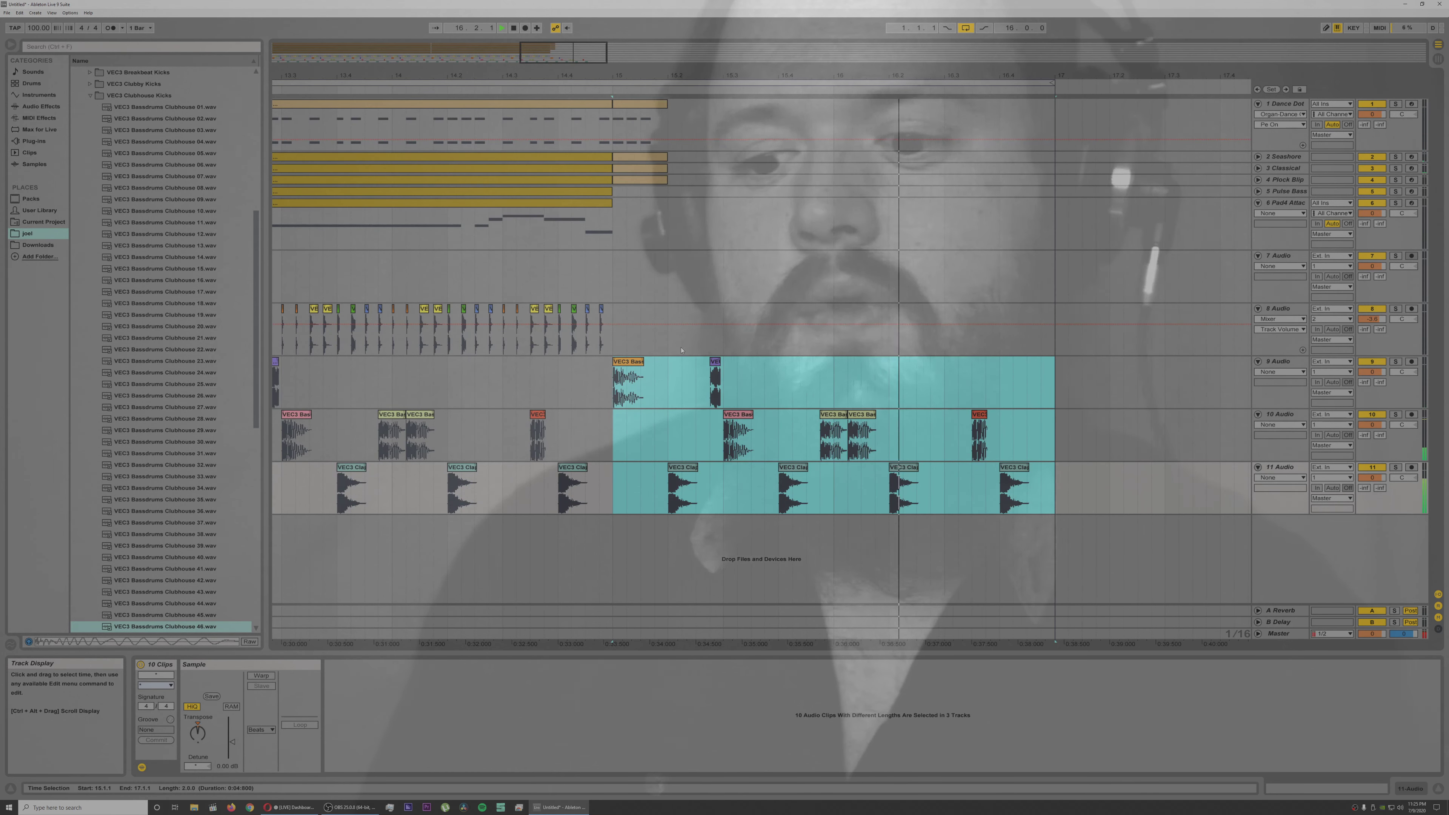
key(Delete)
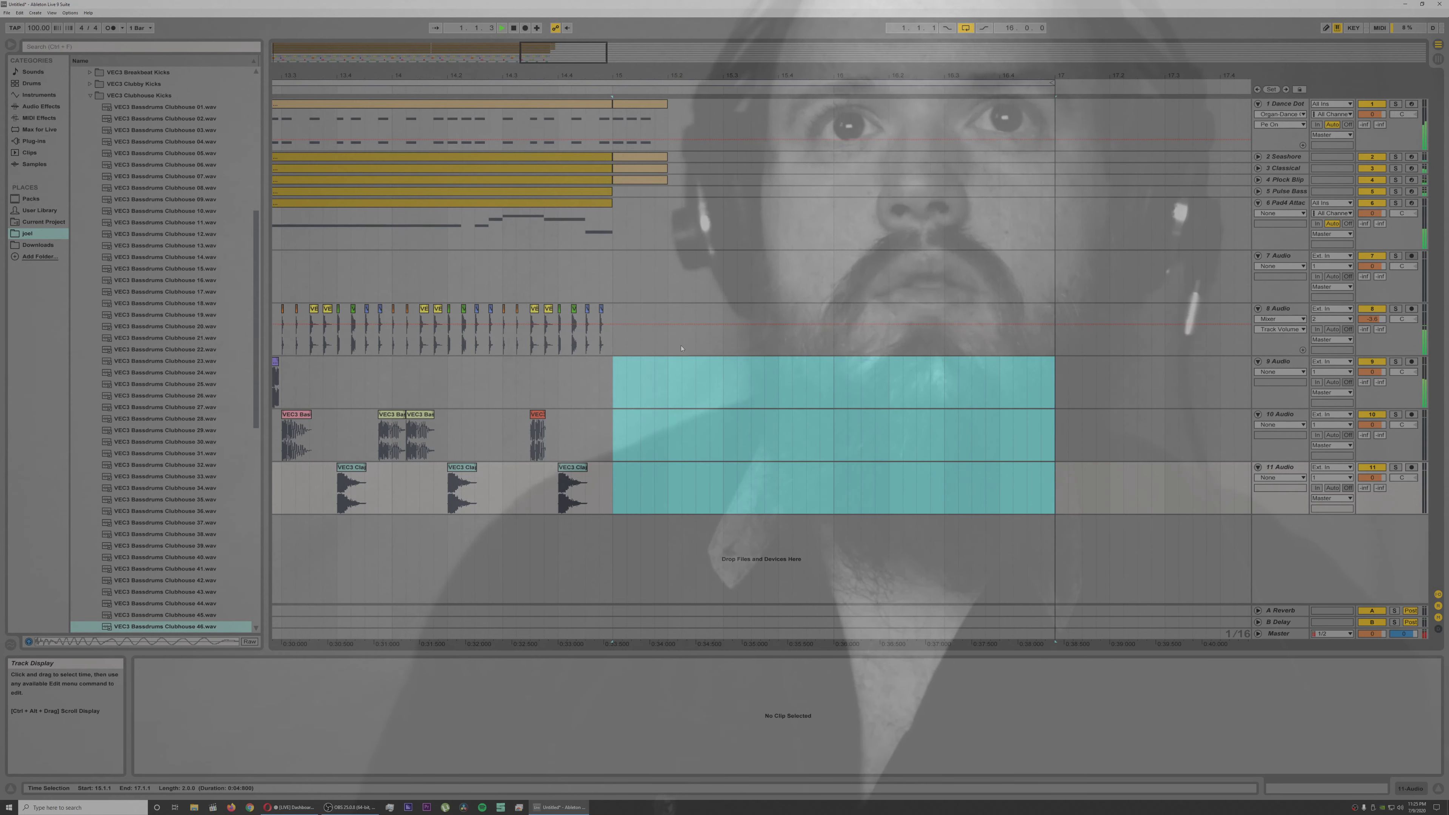
Step: Delete the track 10 kick at 3.4.4 and move the following kick at 4.1.2 slightly later, checking with playback
drag(500, 76, 499, 11)
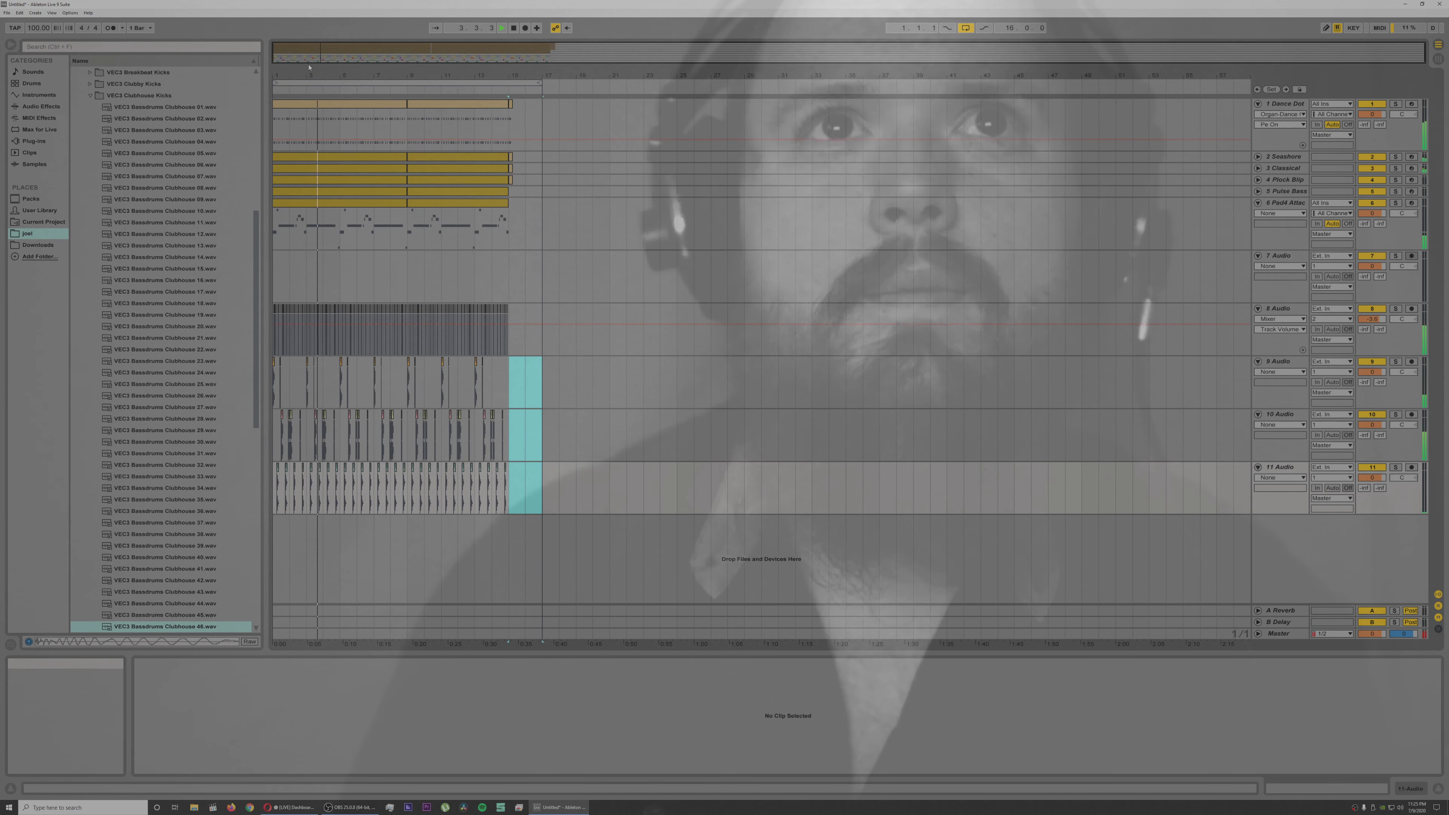
drag(309, 67, 309, 129)
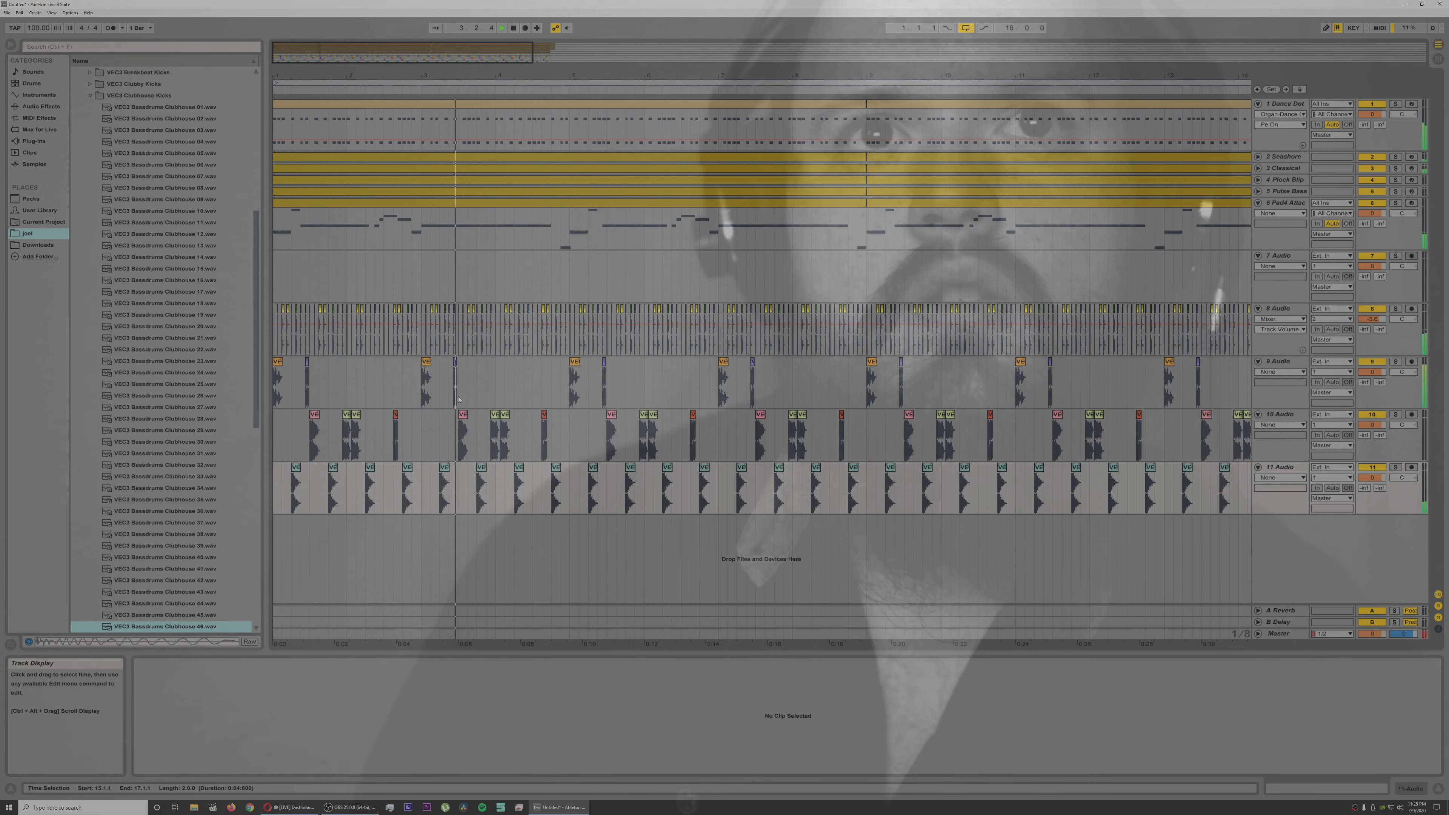
click(495, 421)
key(Delete)
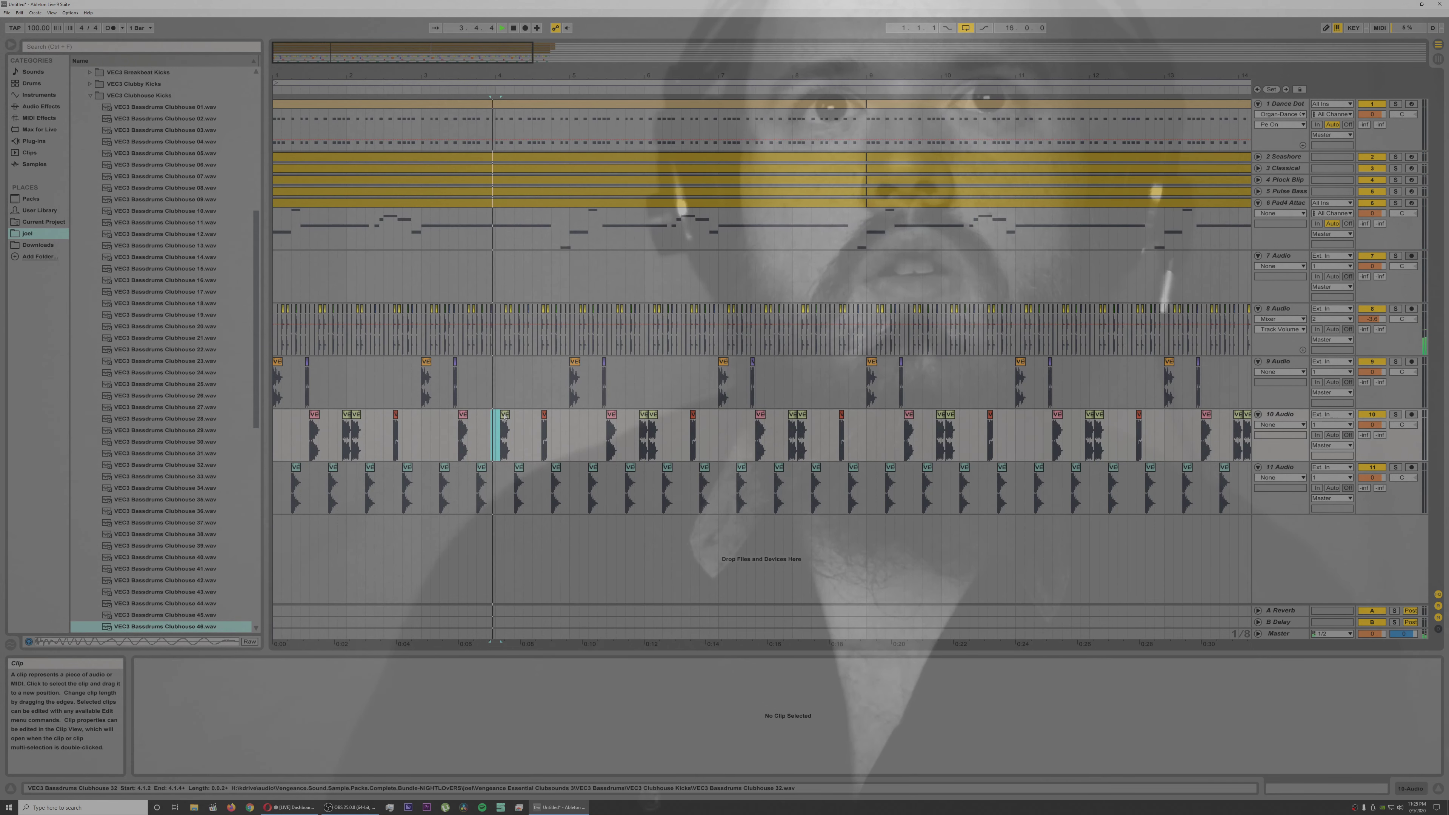
key(space)
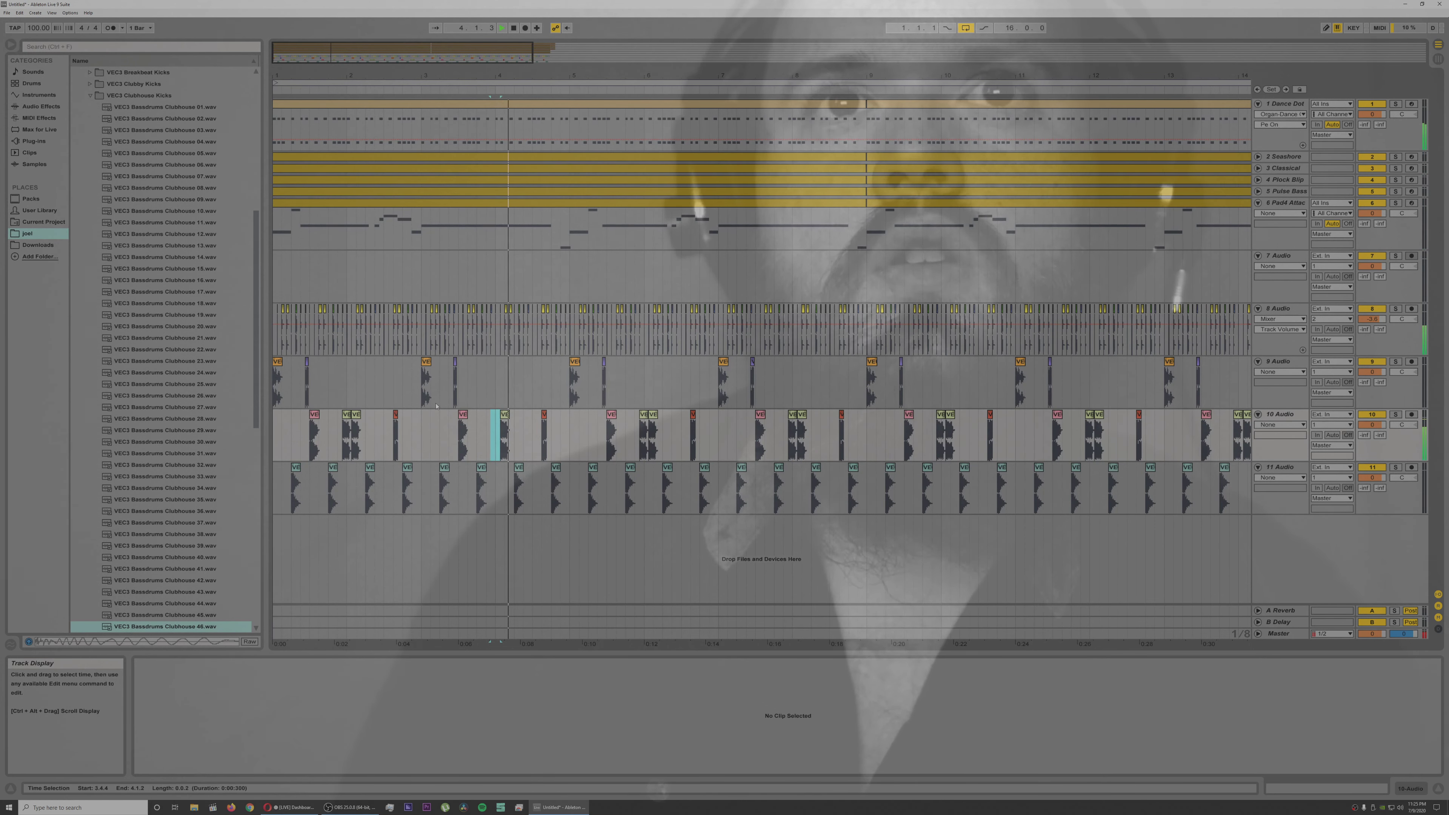
click(507, 419)
drag(512, 420, 512, 420)
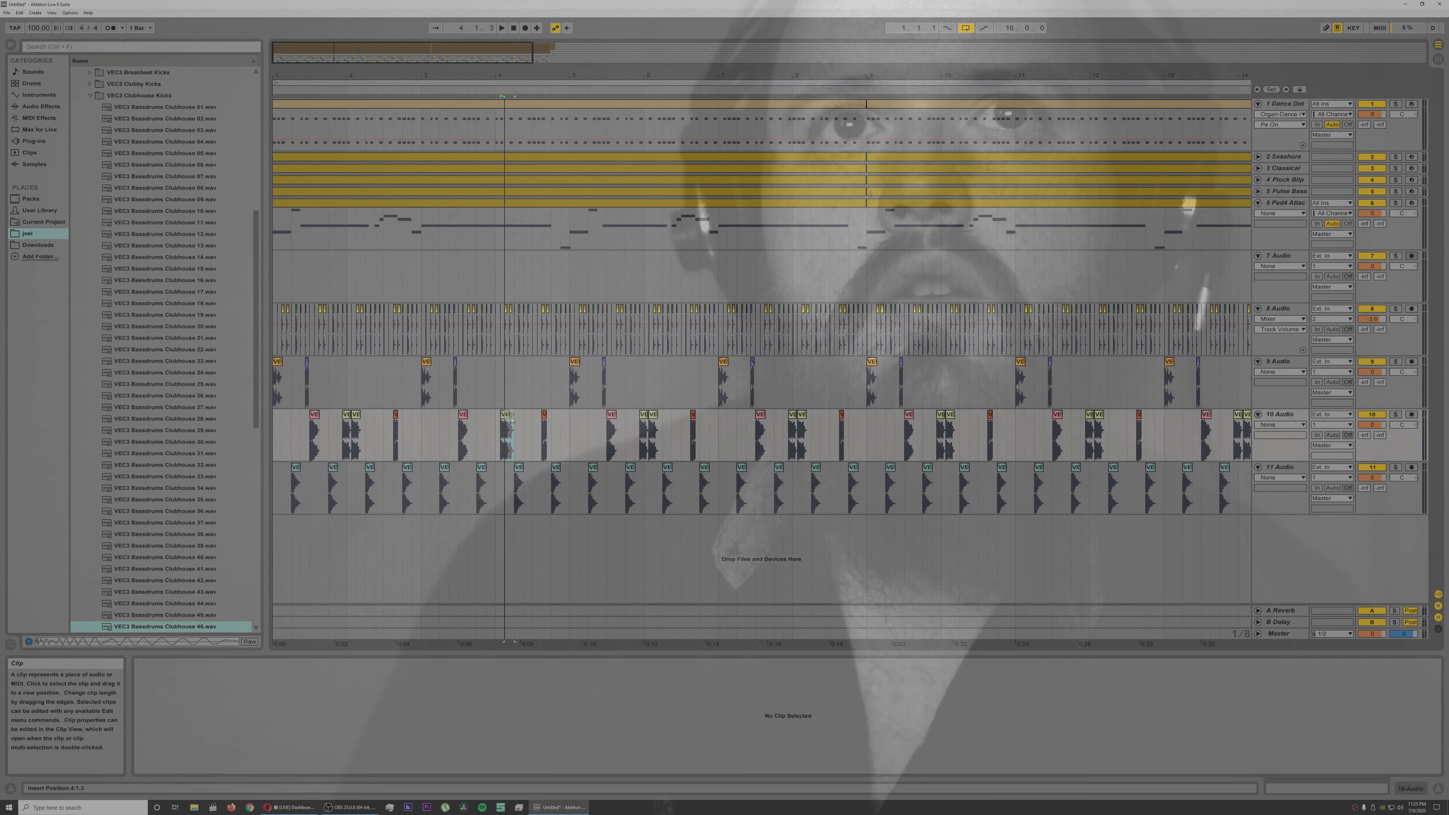
Step: Play the section from 2.4.3 and place a copy of the track 9 kick from 3.2.4 at 3.2.3
click(412, 428)
key(space)
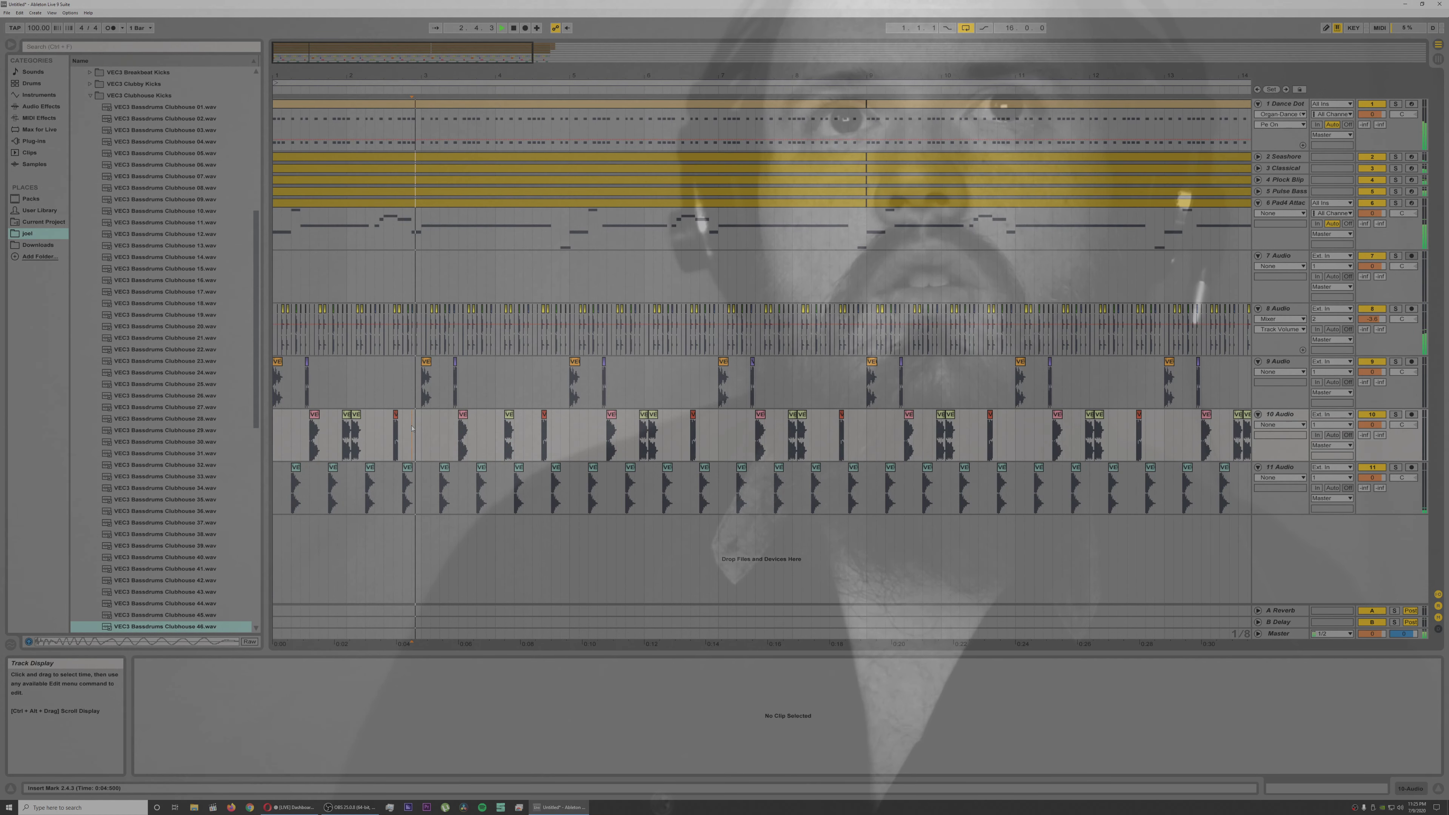
key(space)
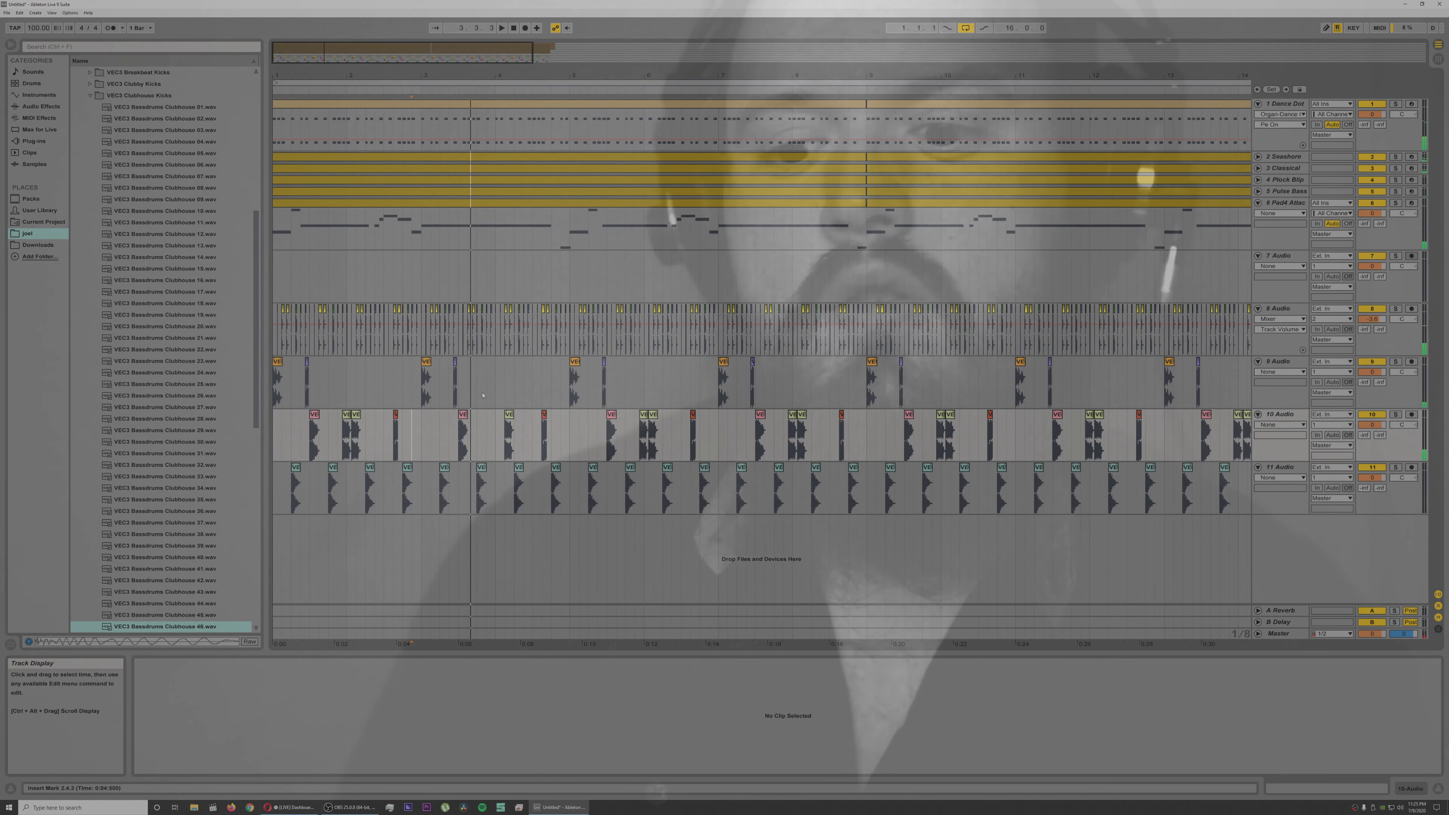
click(473, 369)
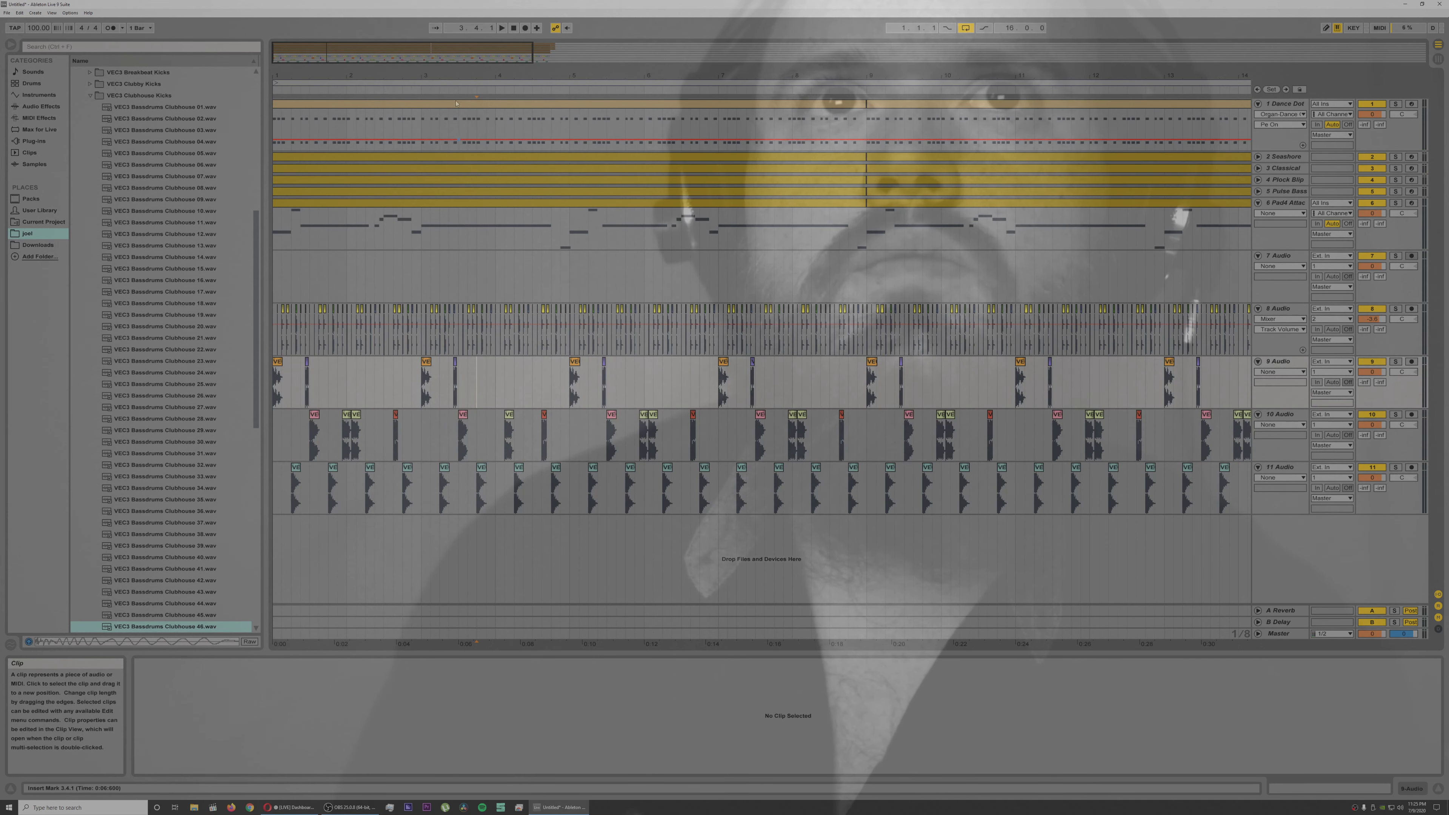
drag(449, 75, 448, 189)
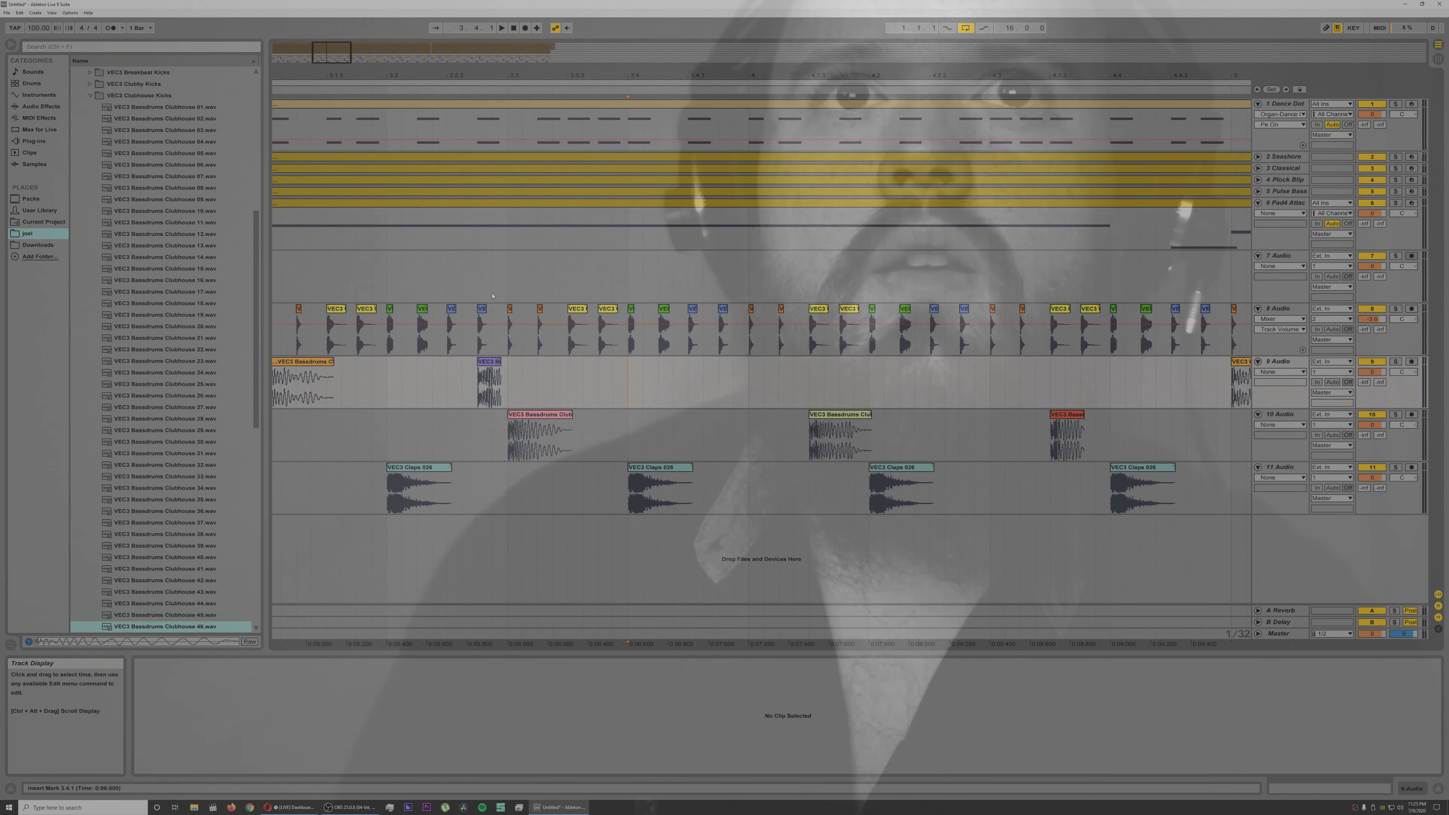
click(490, 371)
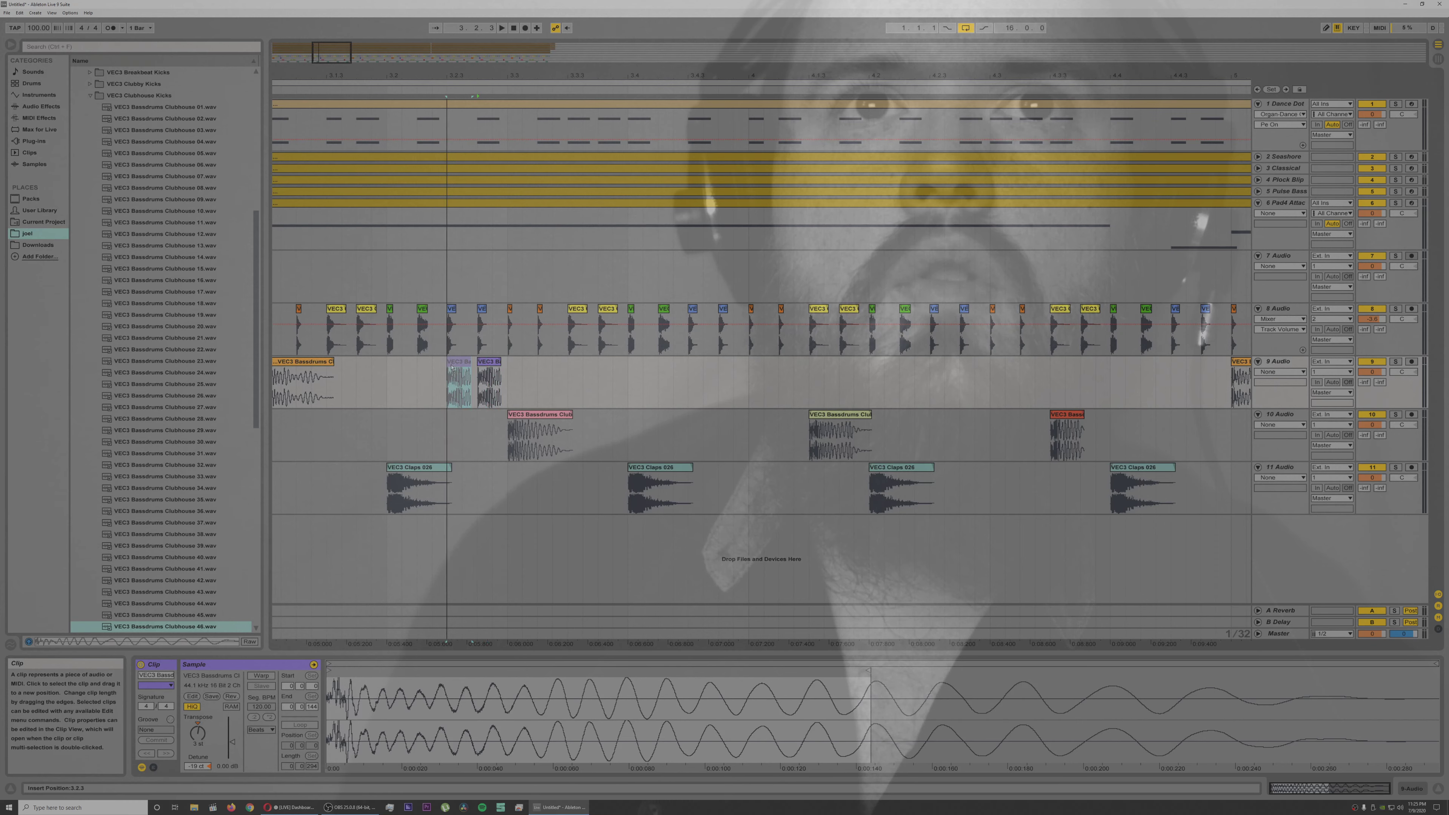
click(456, 377)
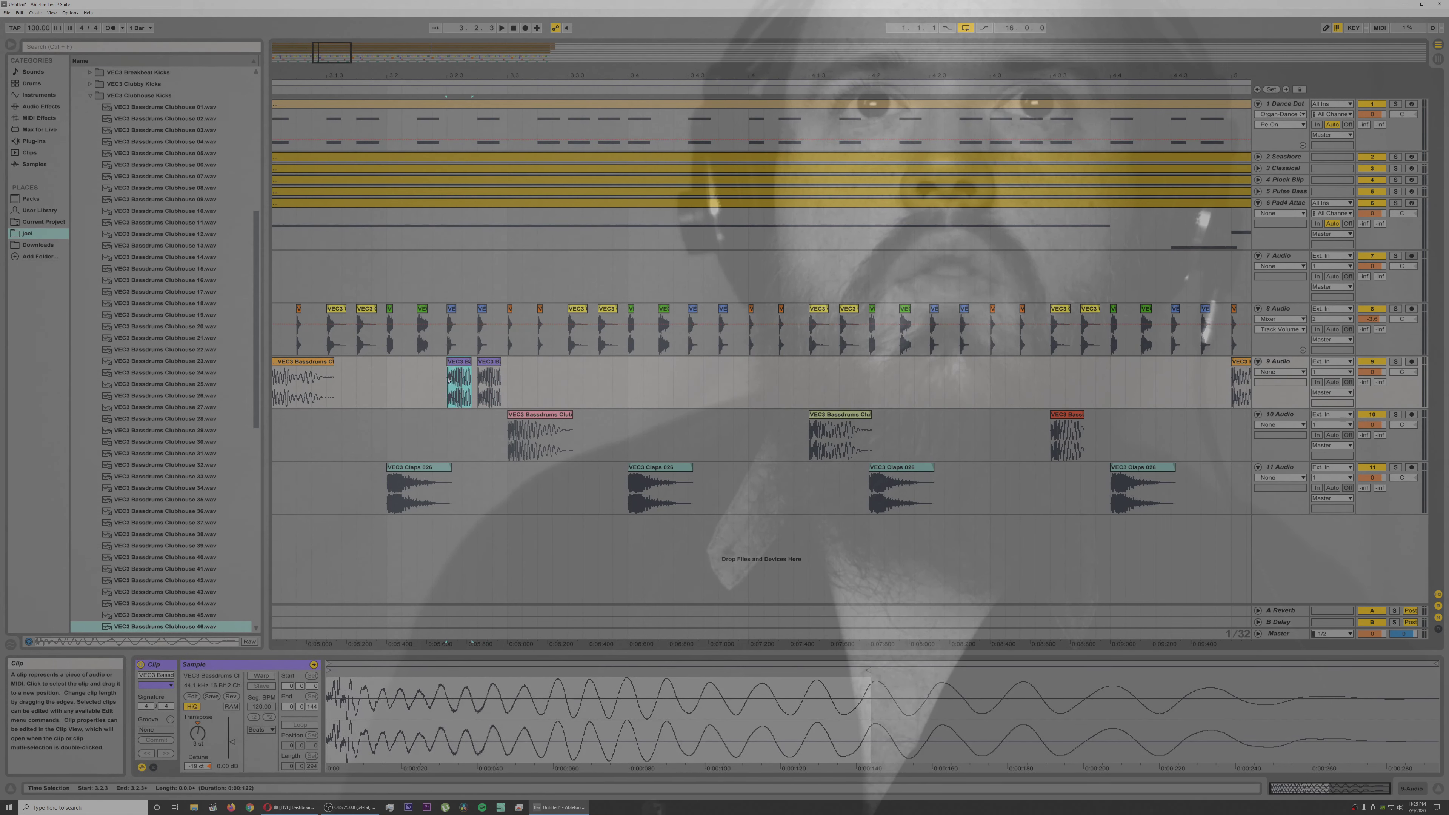
Step: Move the track 10 kick at 3.3.1 onto track 9 at 3.3.2 and check it with playback
drag(556, 436, 573, 380)
click(376, 396)
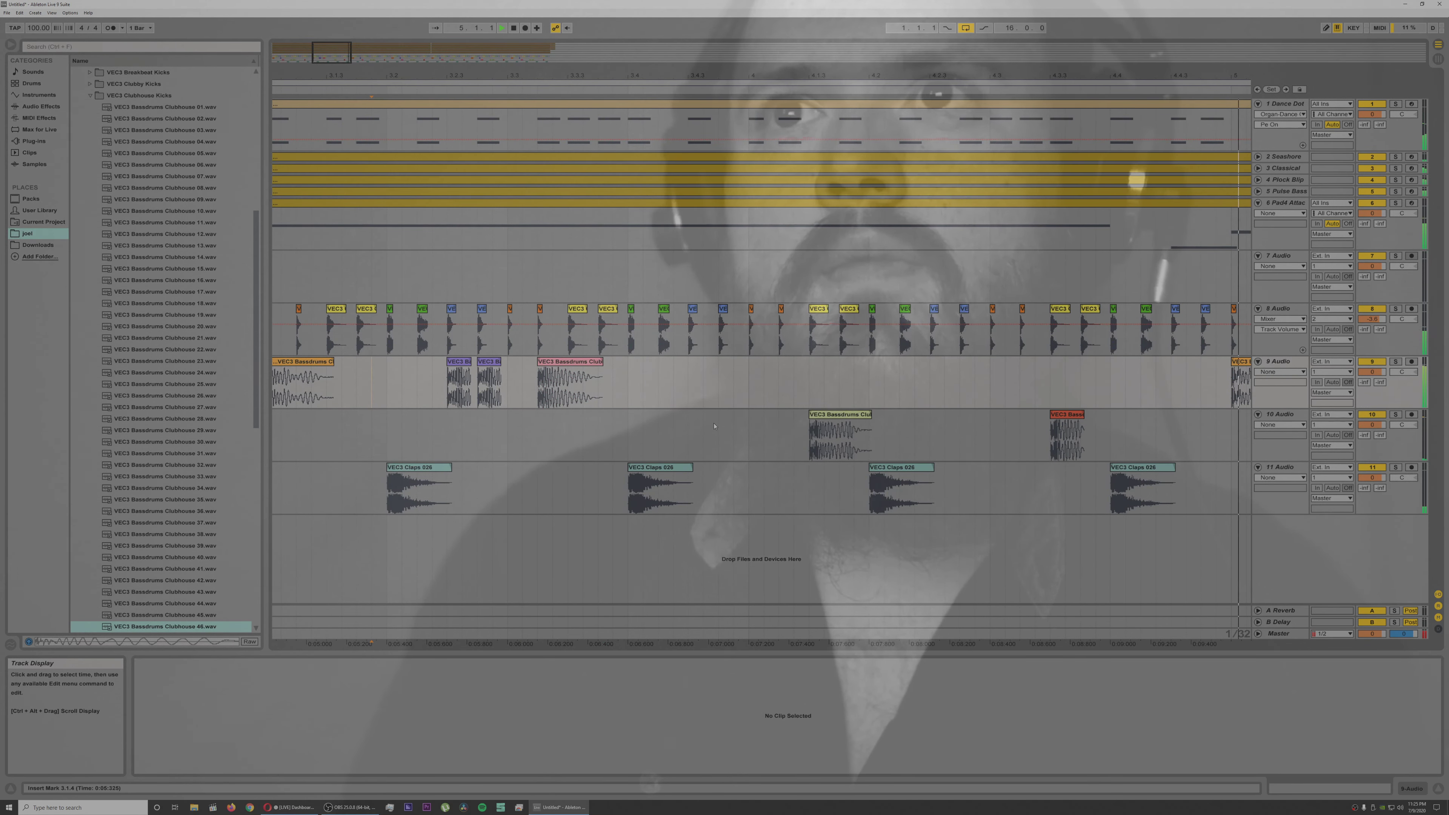
key(space)
Step: Copy the track 10 kick at 4.3.3 as a short hit directly behind the original, checking it with playback
drag(1078, 416, 1110, 415)
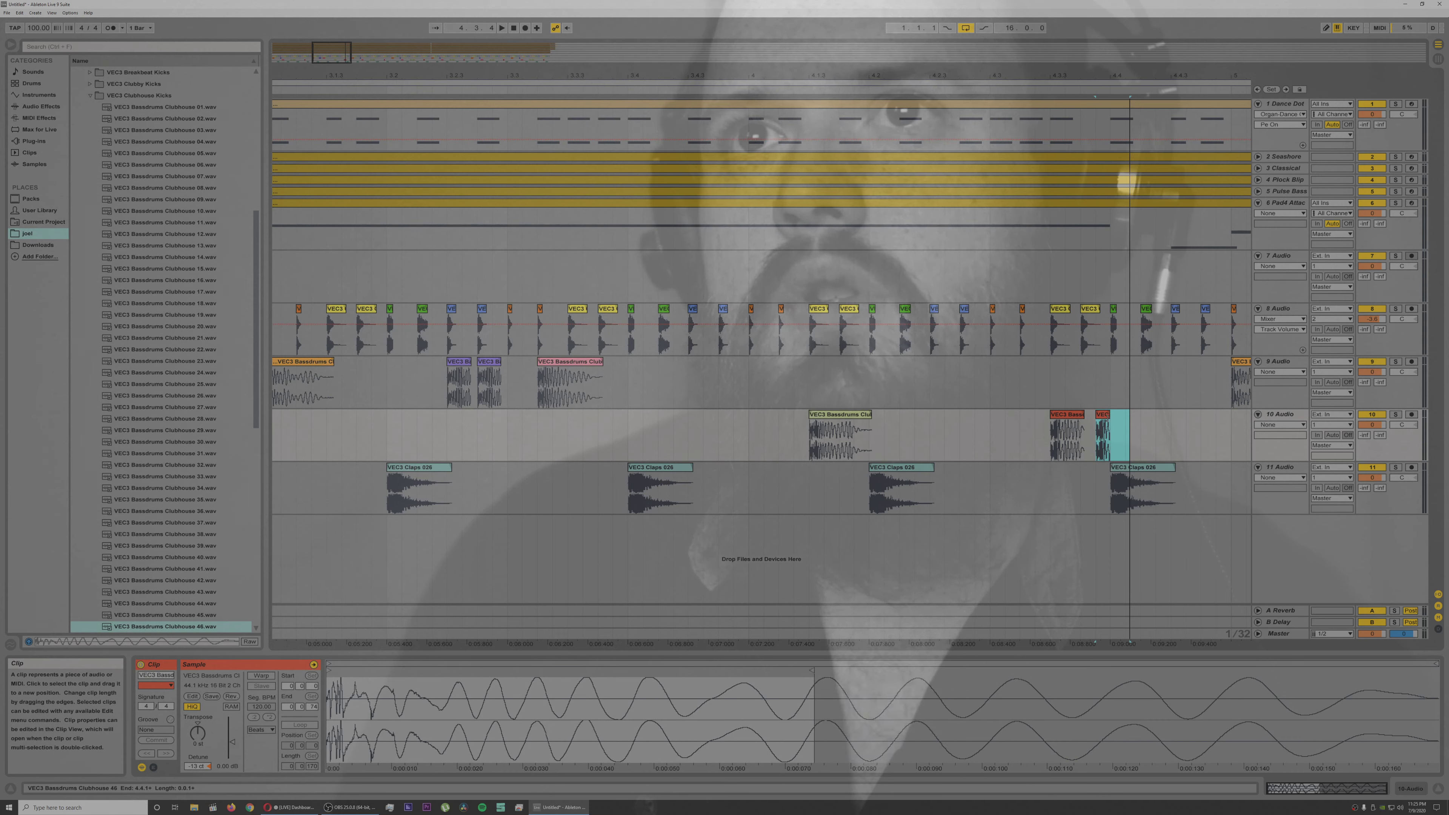
click(1021, 451)
key(space)
key(space)
click(1096, 419)
drag(1091, 419, 1091, 419)
click(1033, 433)
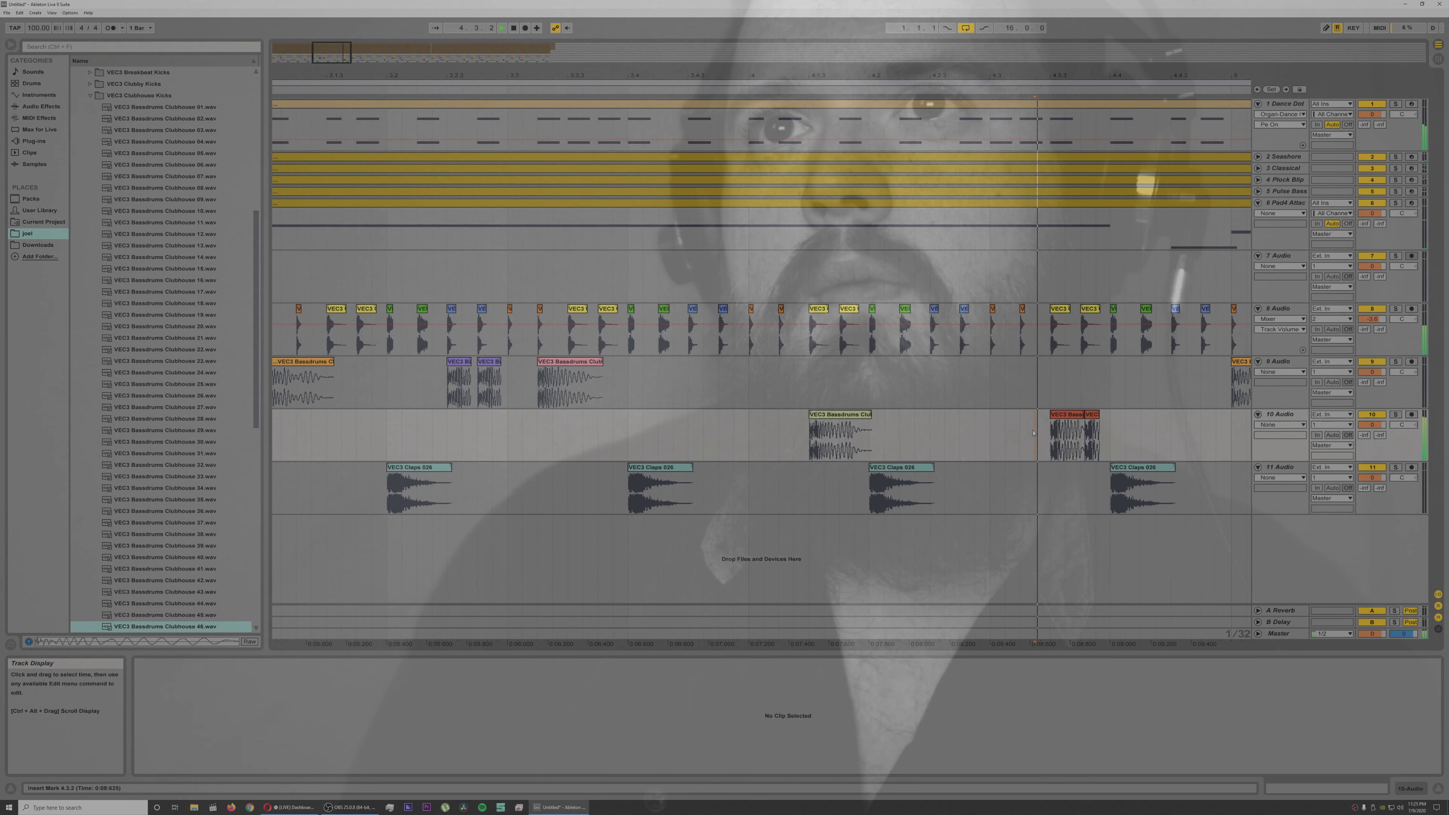
Step: Move the short kick copy on track 10 ahead of the 4.3.3 kick to just after 4.3.1, checking with playback
click(1082, 415)
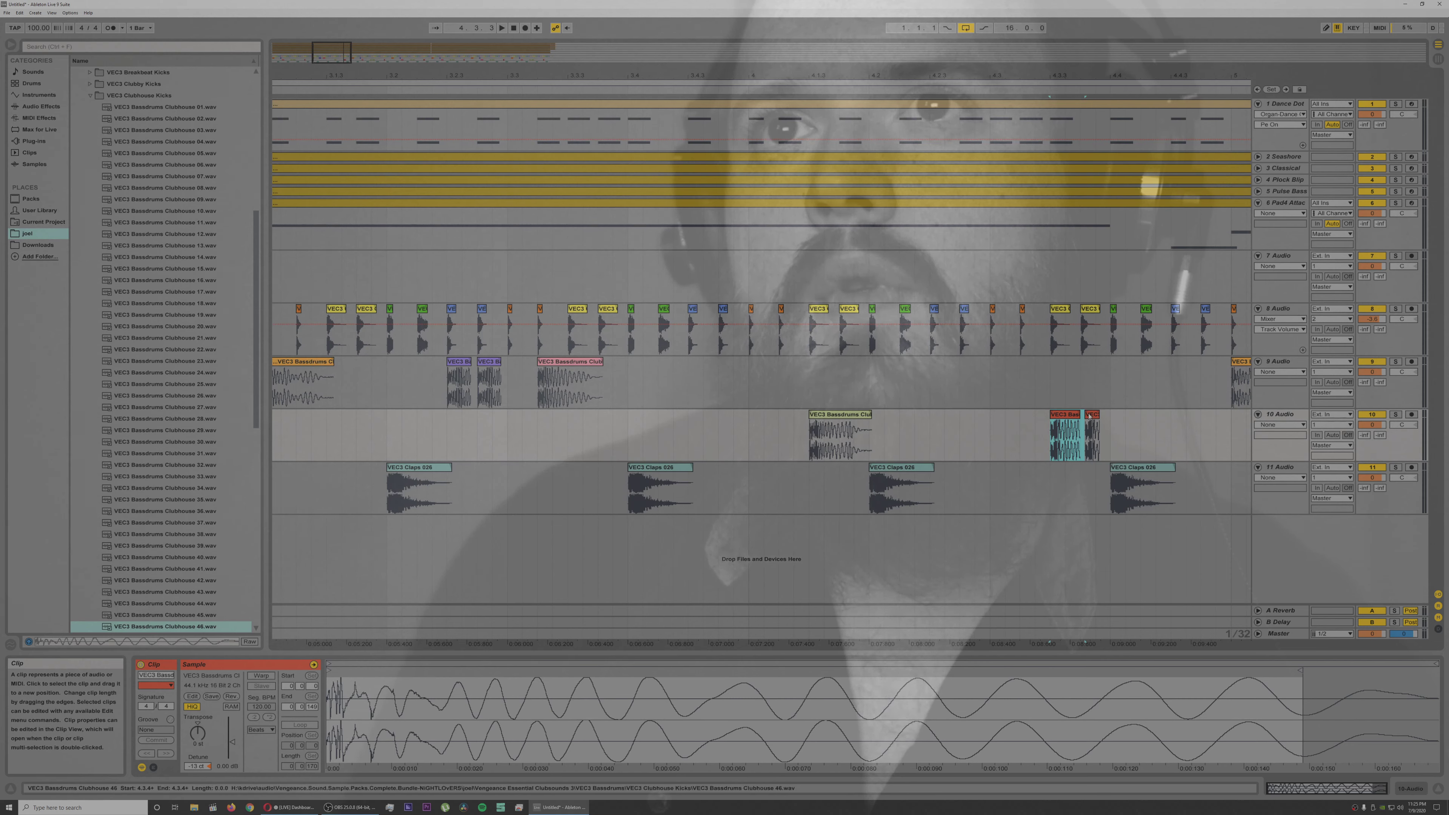
click(1089, 416)
drag(1014, 423, 1010, 422)
click(960, 431)
key(space)
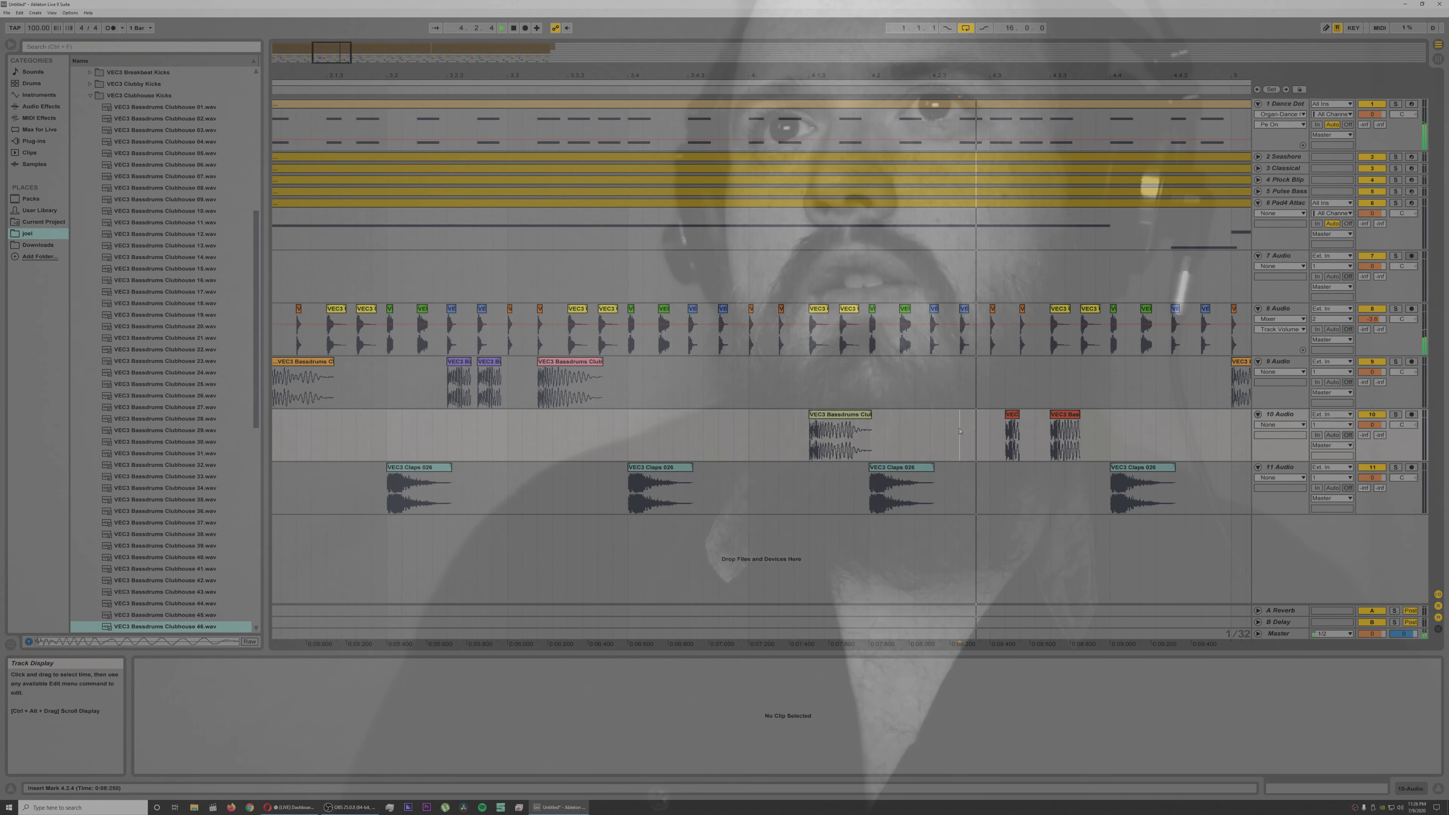
key(space)
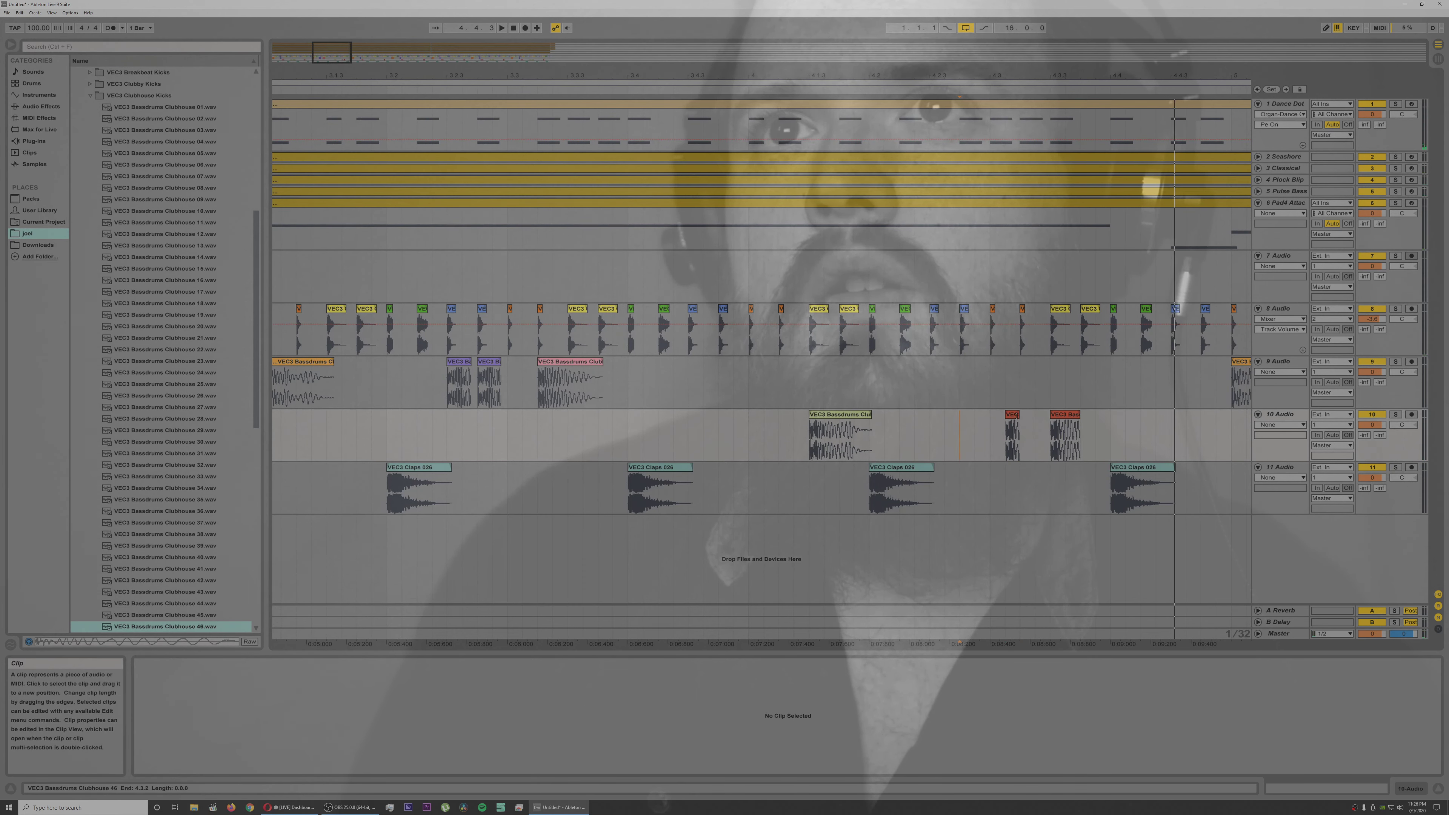
Step: Rearrange the short track 10 kicks so they hit at 4.2.4 and 4.3.2, and check the fill with playback
click(1010, 423)
key(space)
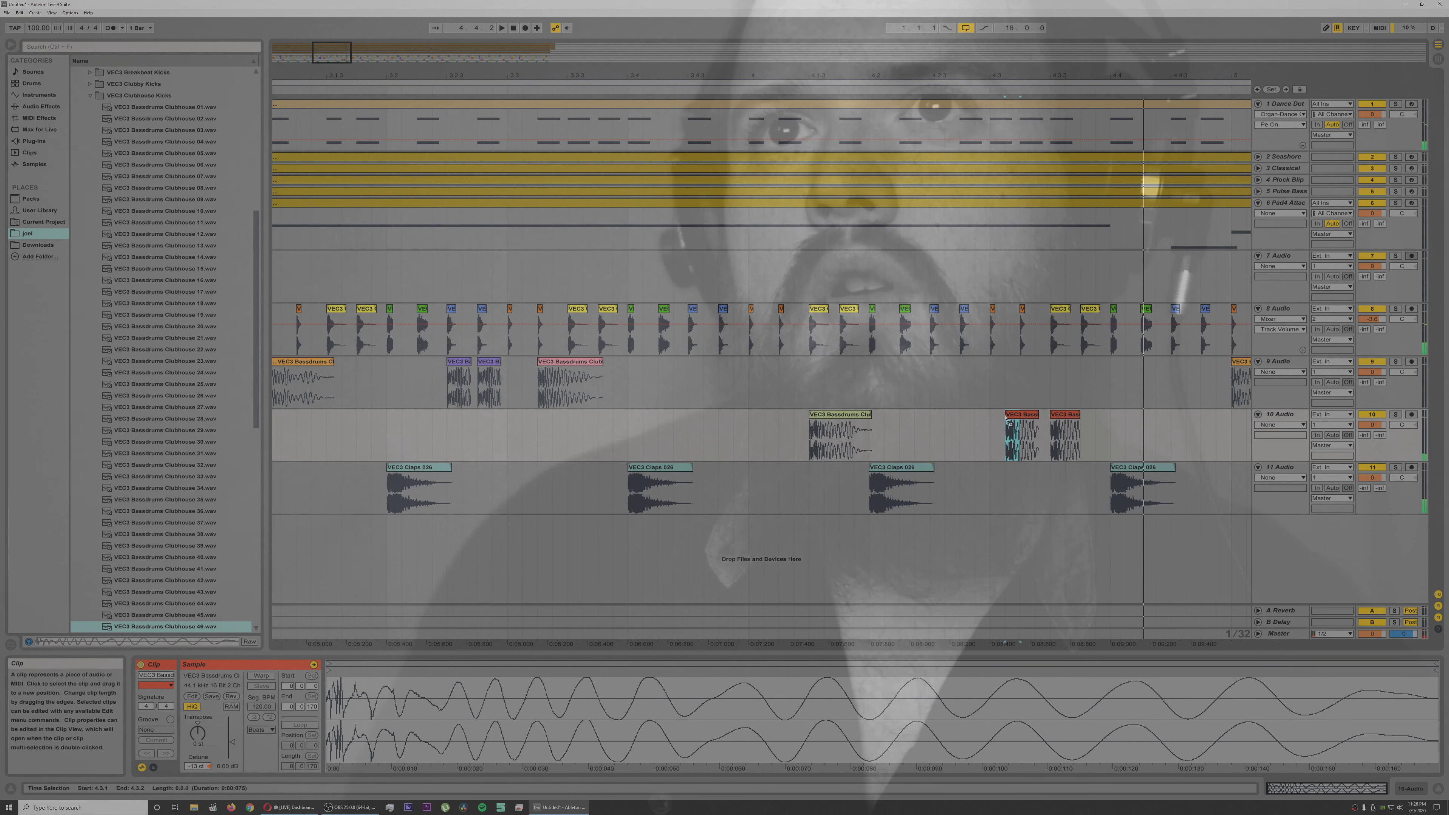
drag(983, 421, 971, 422)
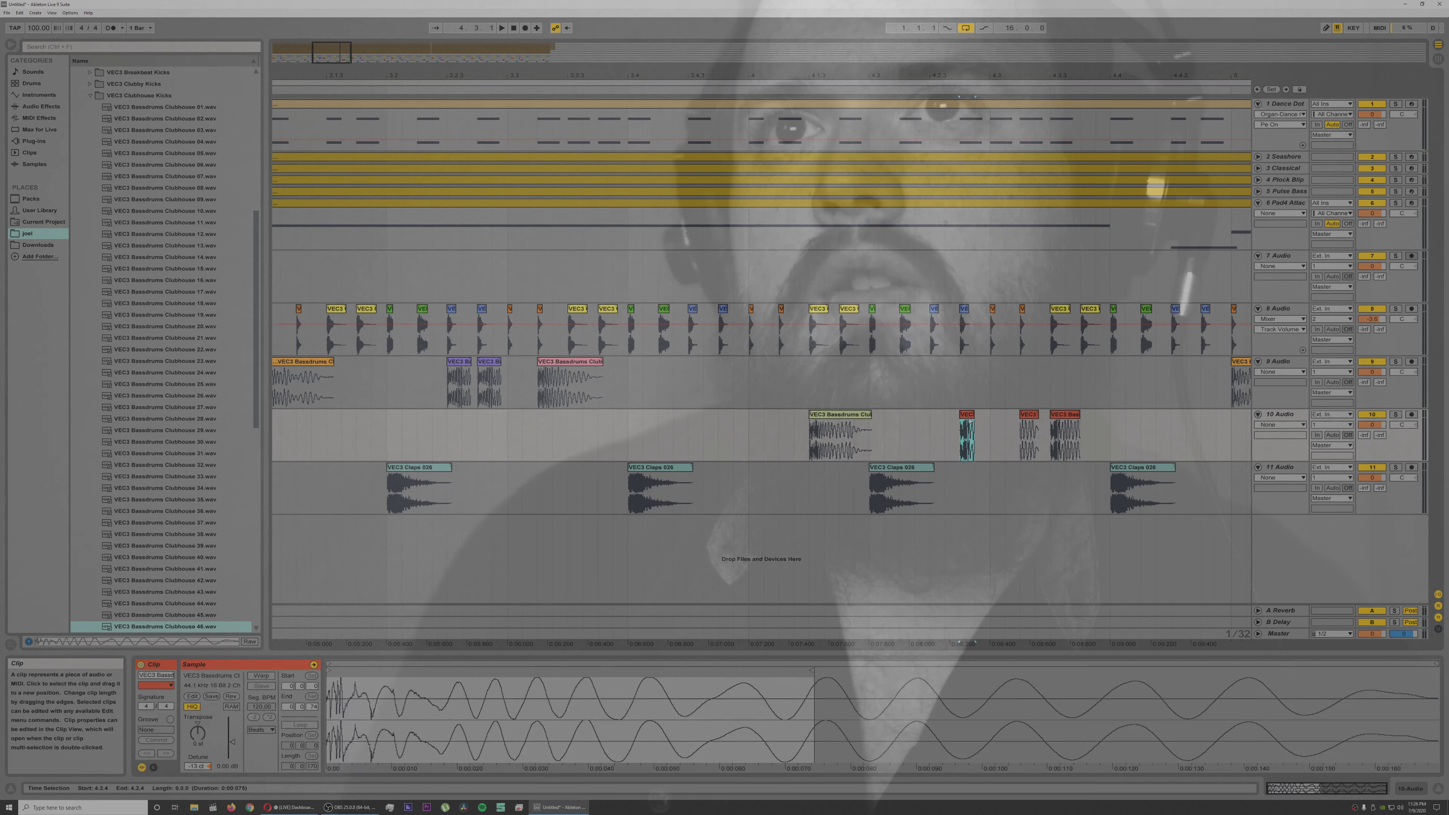
click(930, 424)
key(space)
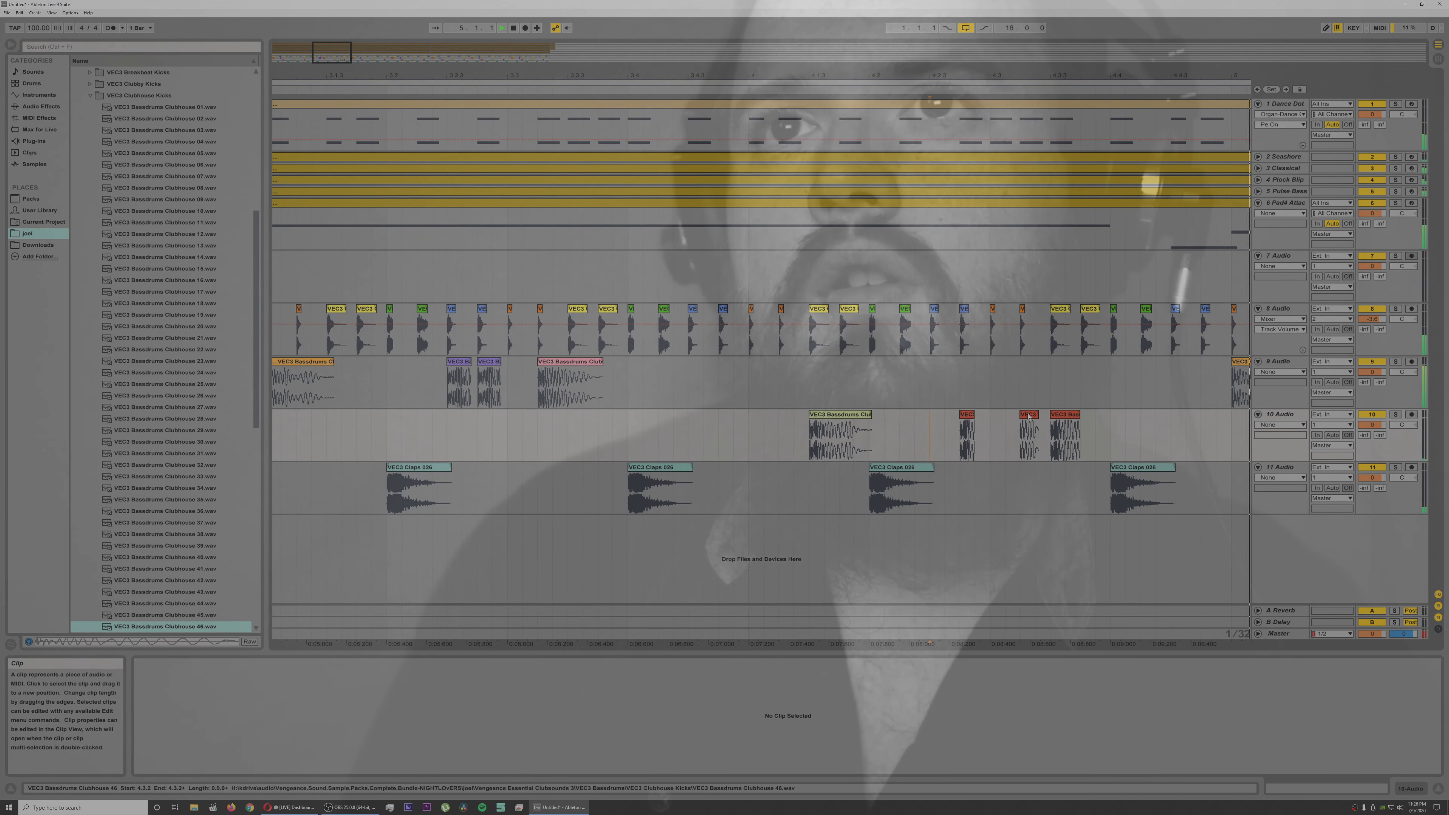
key(space)
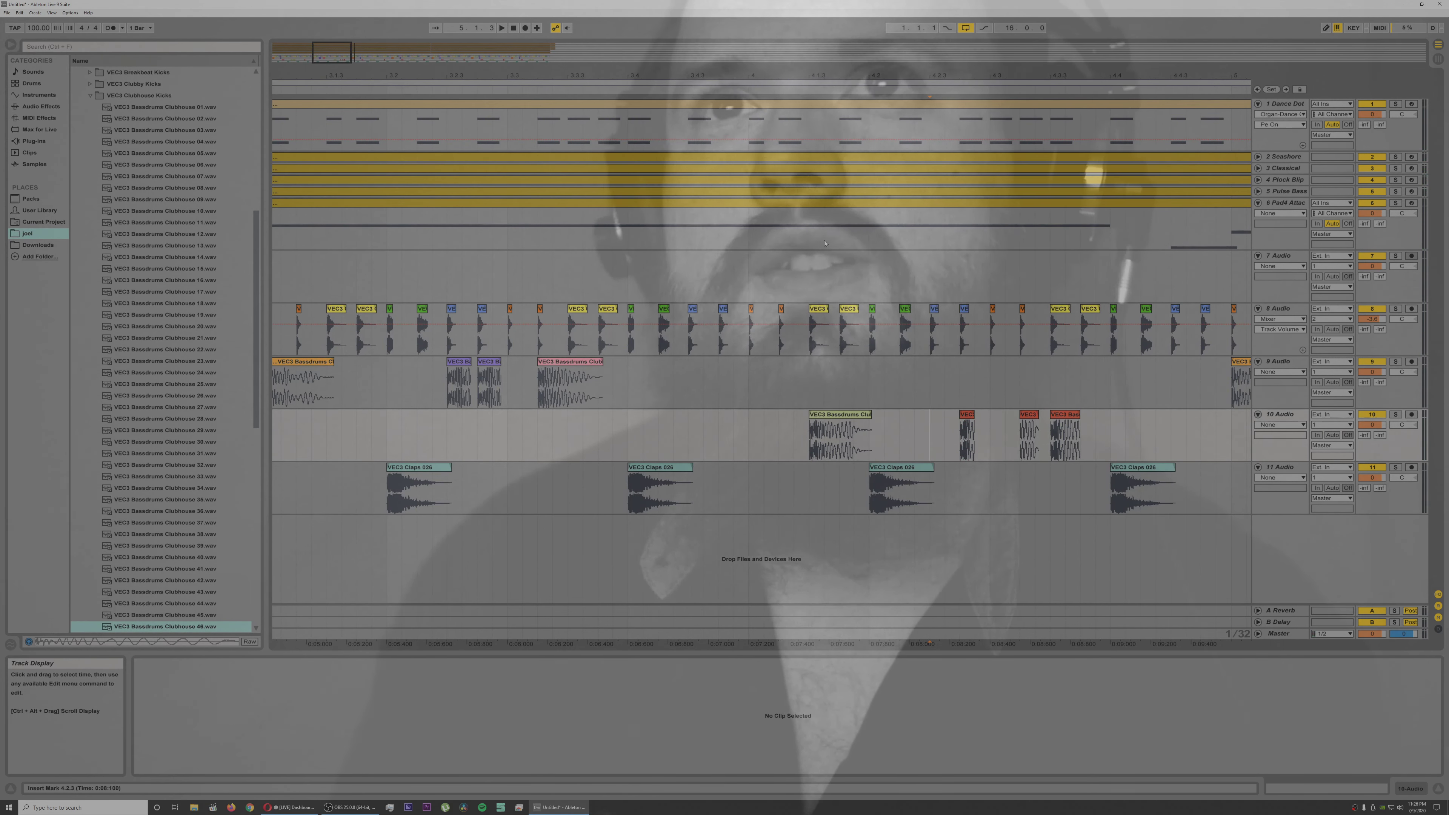
Step: Vary bar 7 by moving the short track 9 kick to track 10 at 7.2.1 and placing pink kicks at 7.2.3 and 7.3.3
double_click(322, 72)
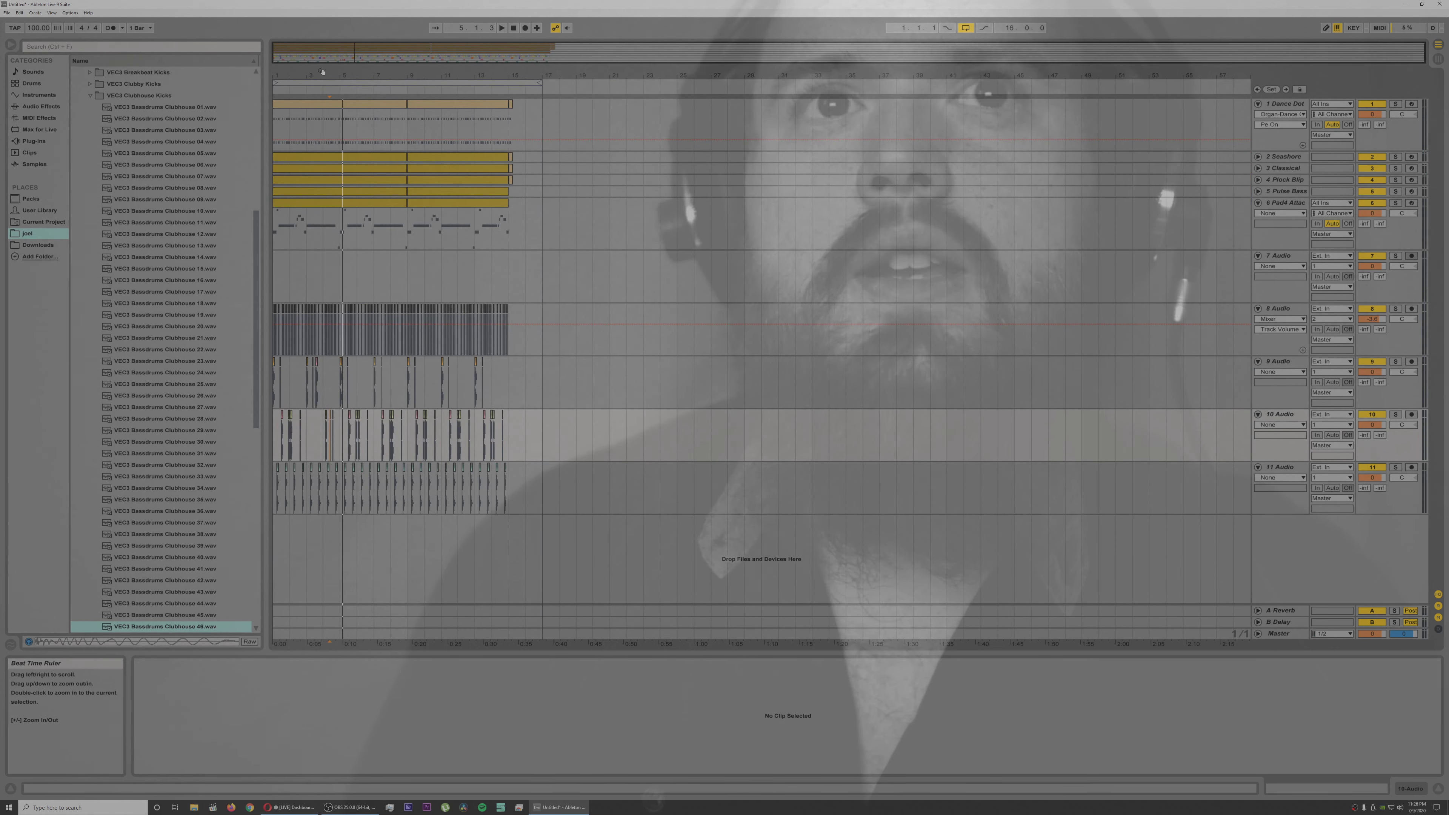
mouse_move(404, 72)
mouse_down()
mouse_move(404, 117)
mouse_move(626, 117)
mouse_up()
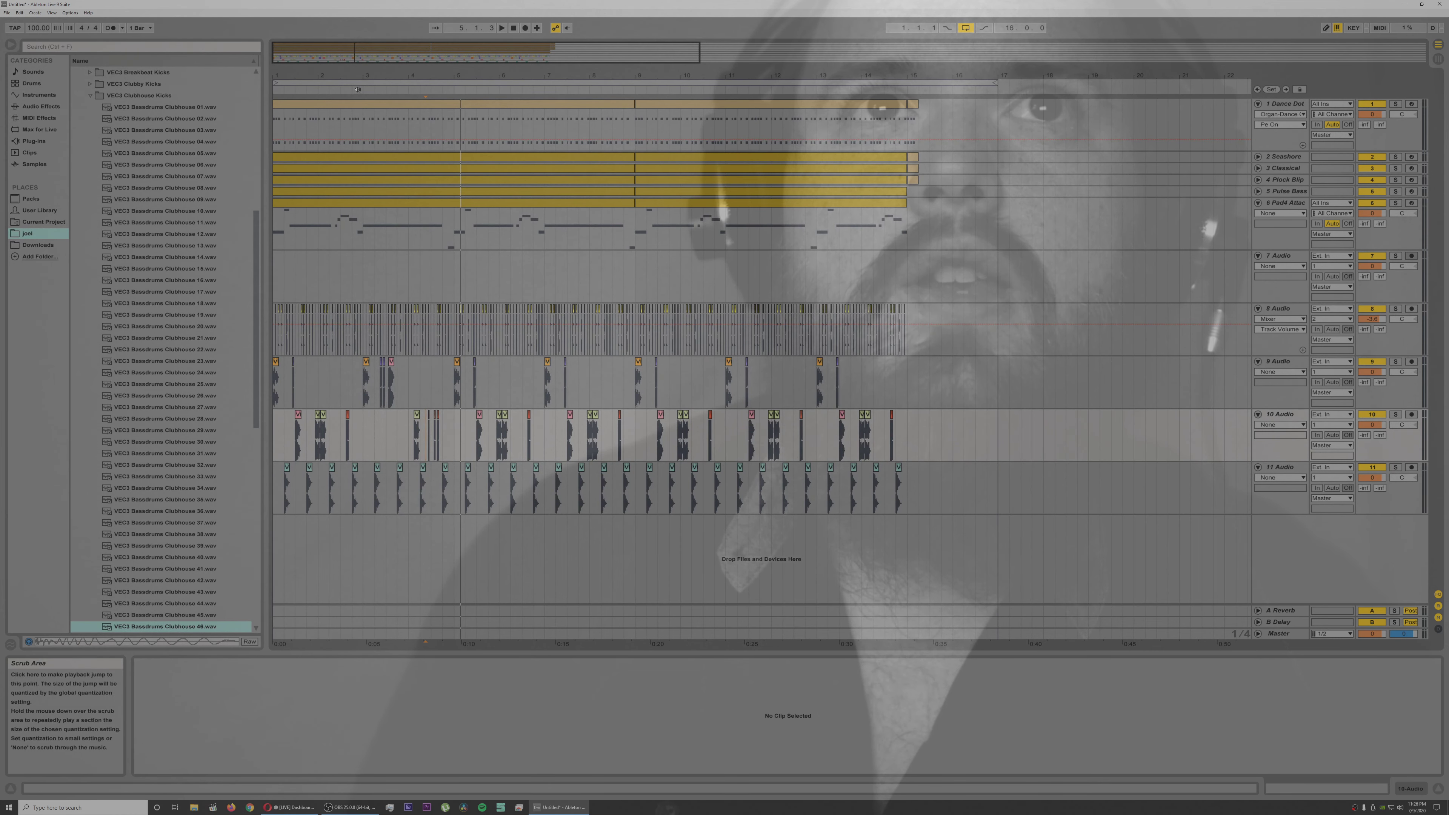
drag(363, 75, 366, 123)
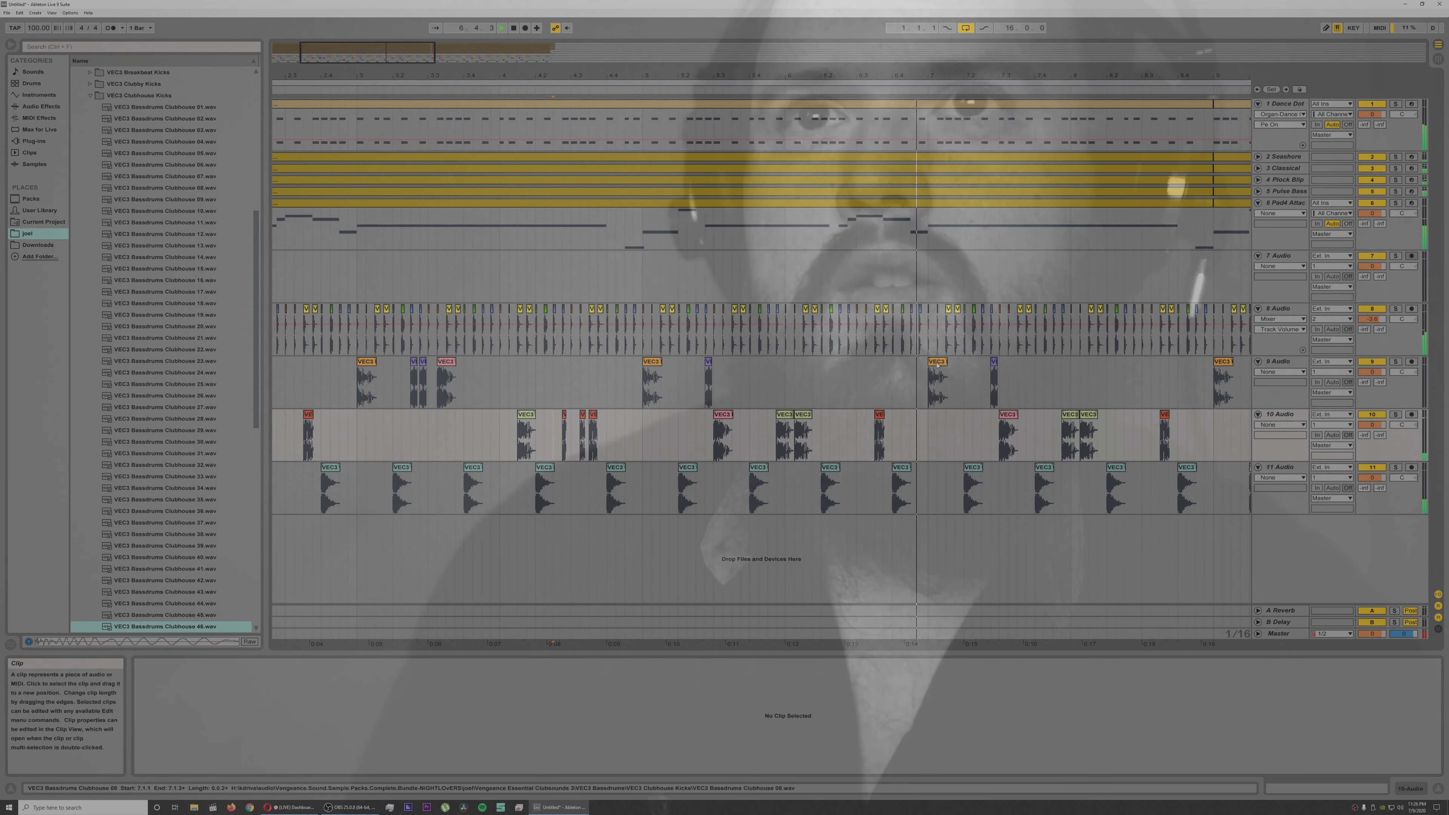
drag(992, 363, 1027, 416)
click(1008, 415)
click(936, 429)
key(space)
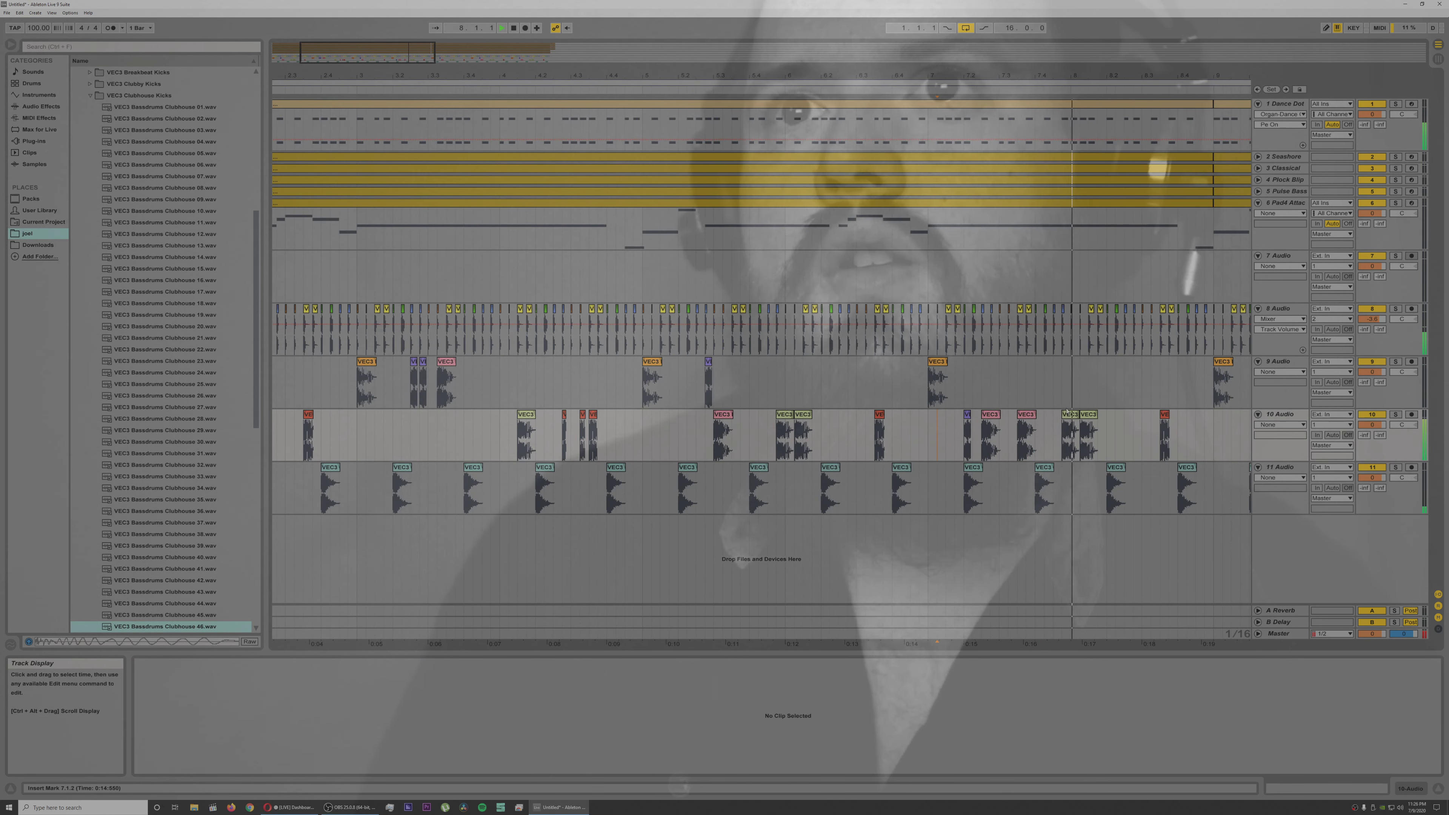
Step: Transpose the track 10 kick at 8.1.2 lower and move the kick at 8.3.3 to 8.3.1, checking with playback
click(1092, 422)
key(space)
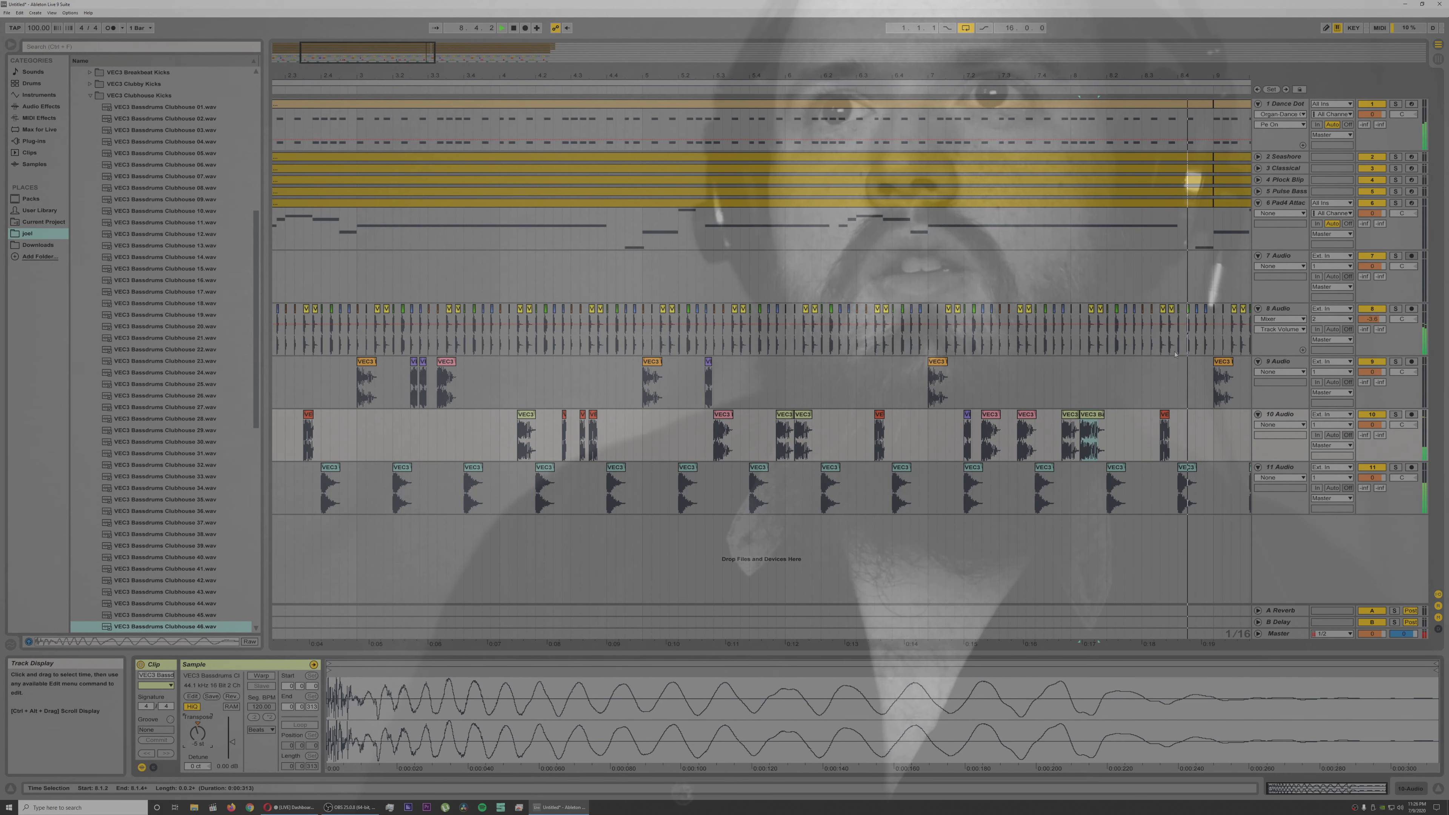
click(1152, 417)
key(space)
drag(1152, 417, 1165, 416)
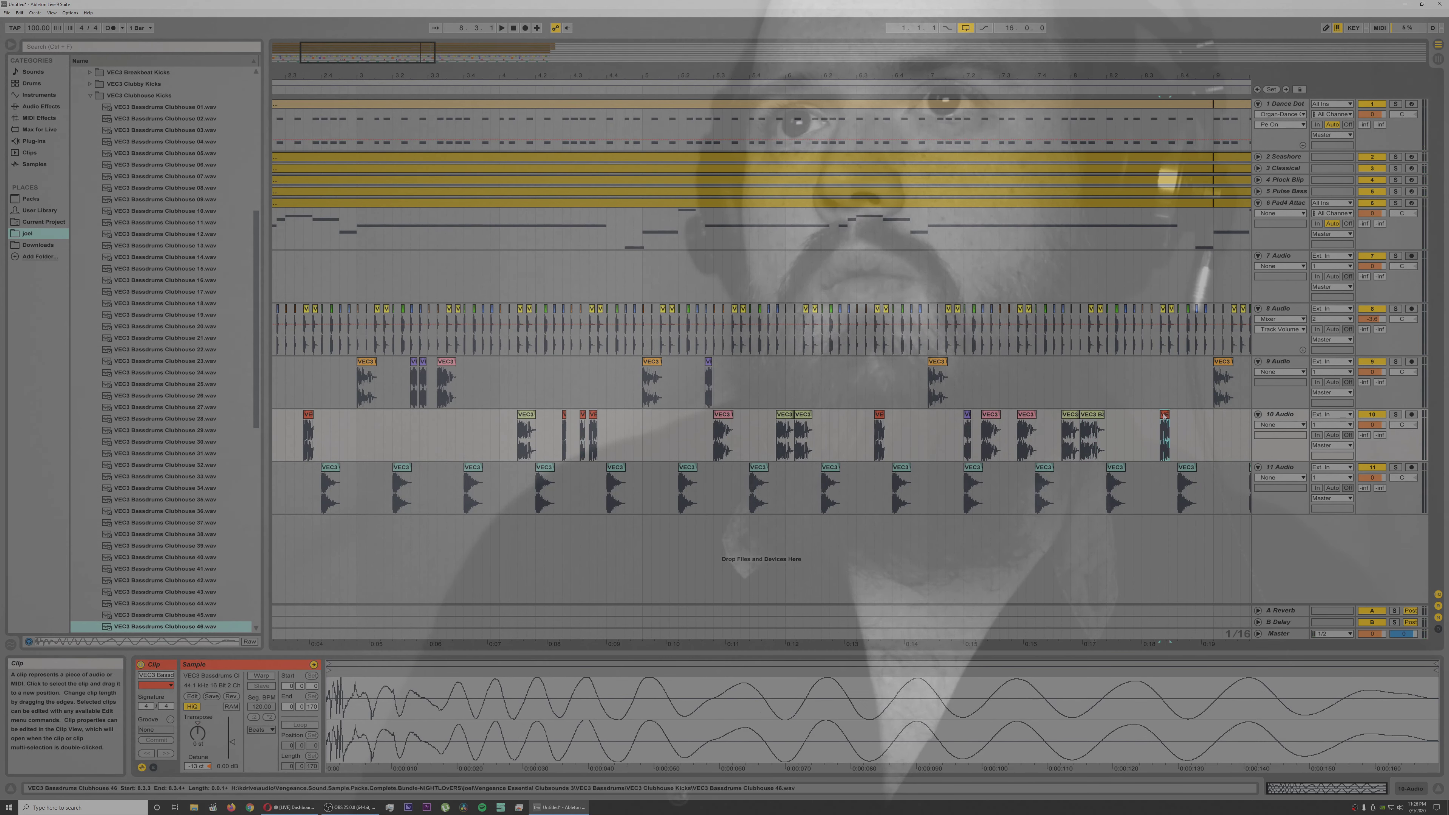
drag(1151, 420, 1150, 420)
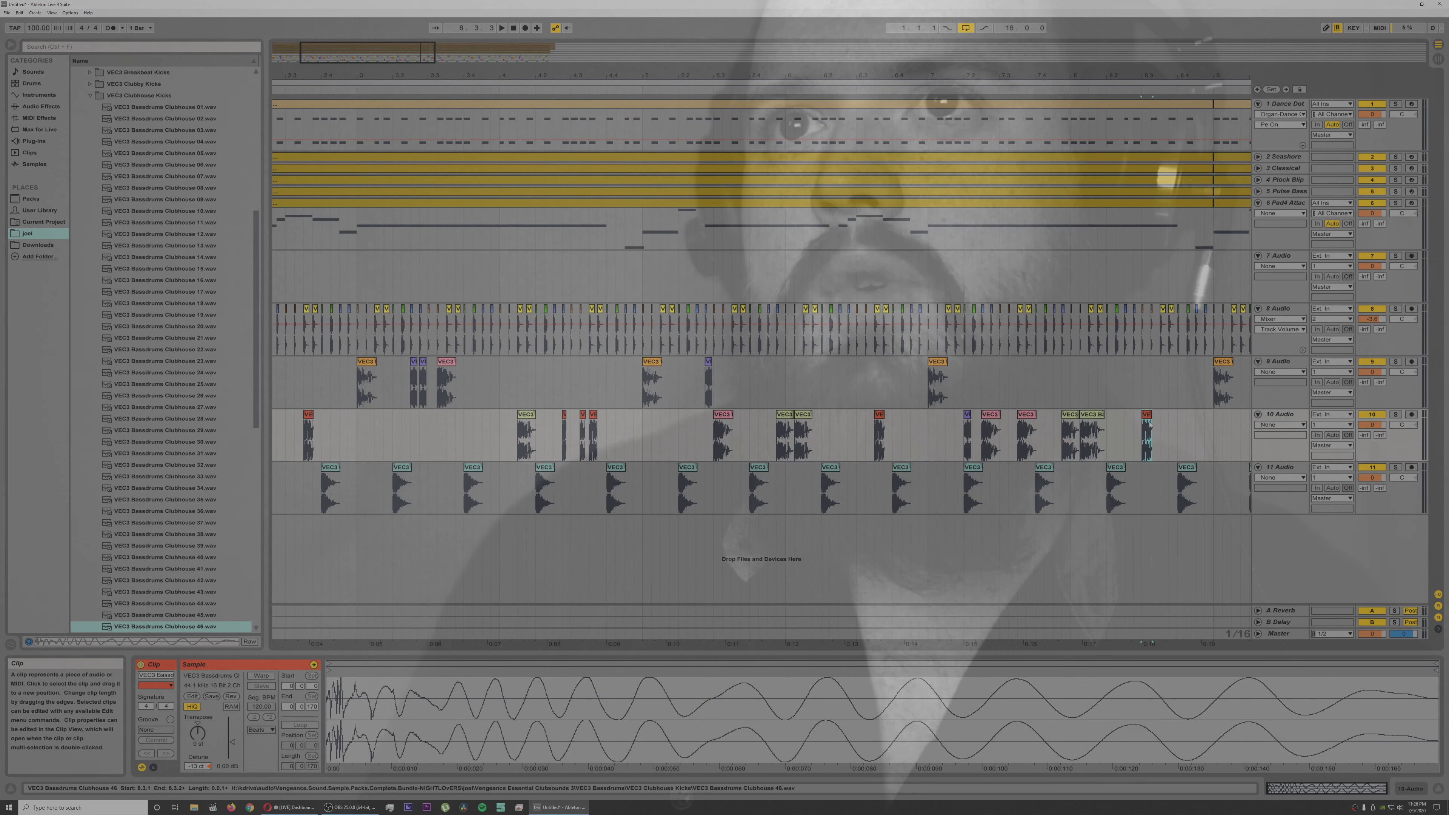
key(space)
Step: Move the track 10 kicks at 9.4.4 and 10.1.2 to 9.4.3 and 10.1.3, and check them with playback
drag(1050, 76, 1027, 11)
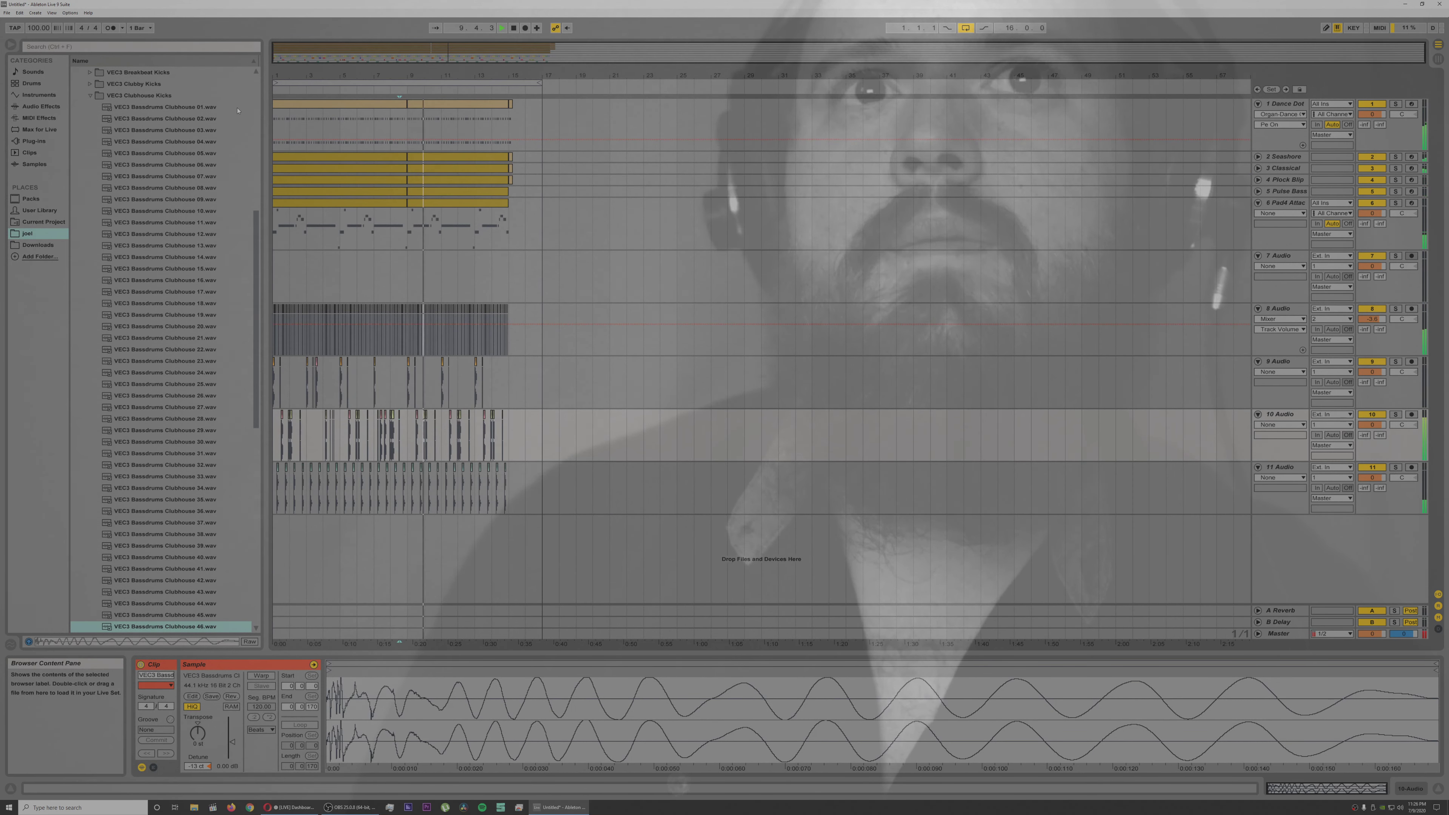
drag(431, 75, 537, 114)
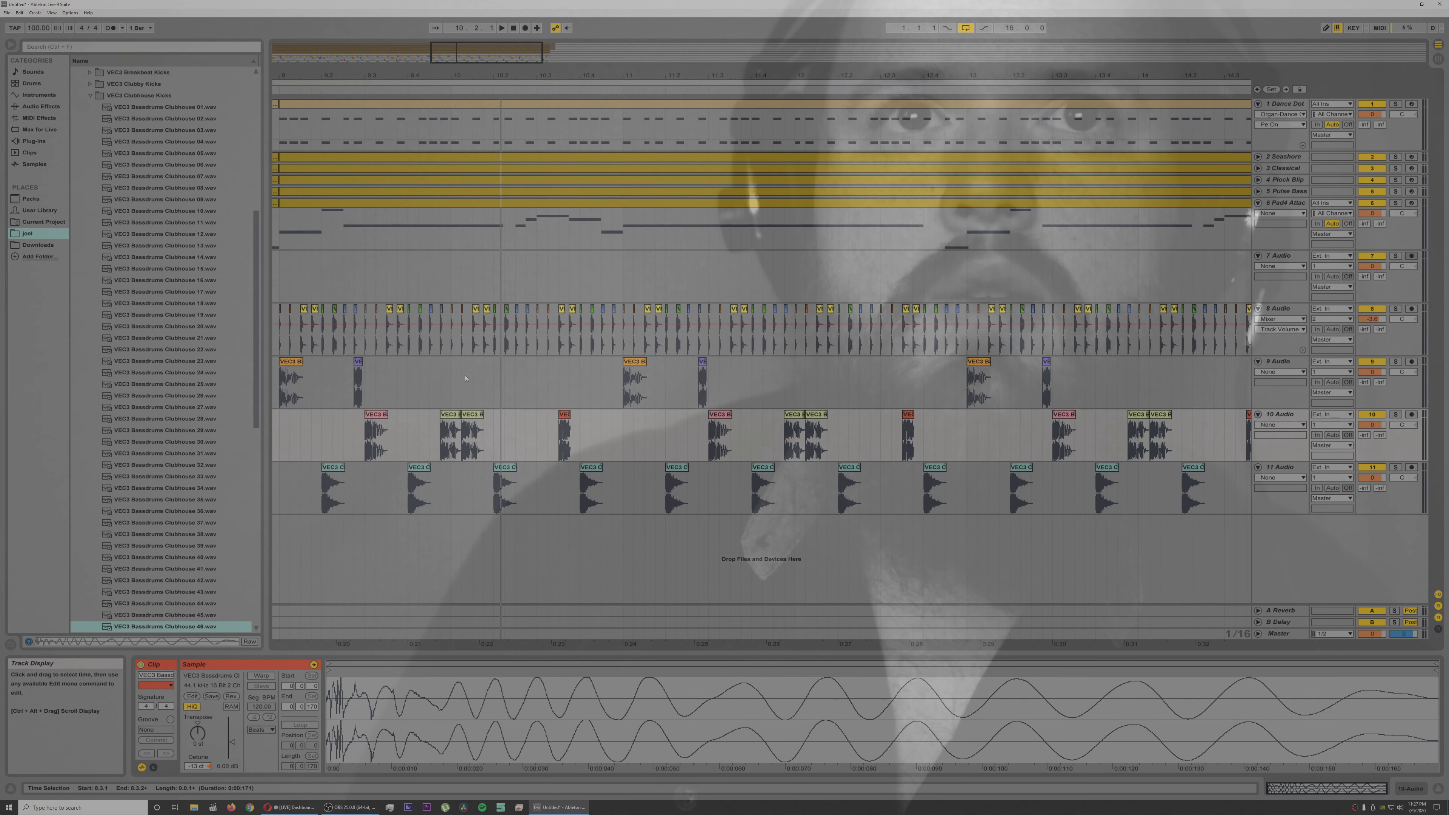
drag(475, 416, 497, 415)
click(437, 419)
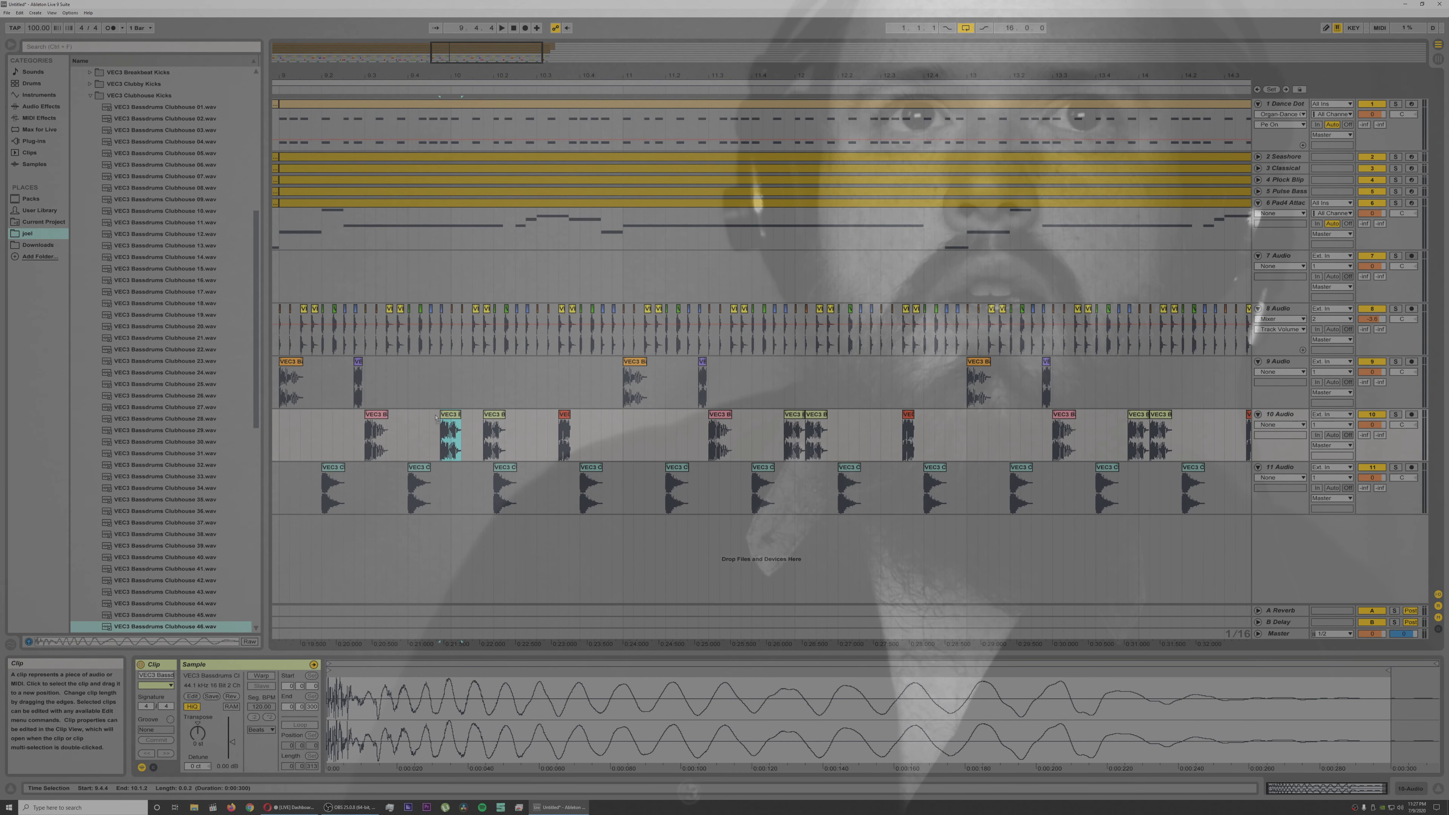
click(485, 421)
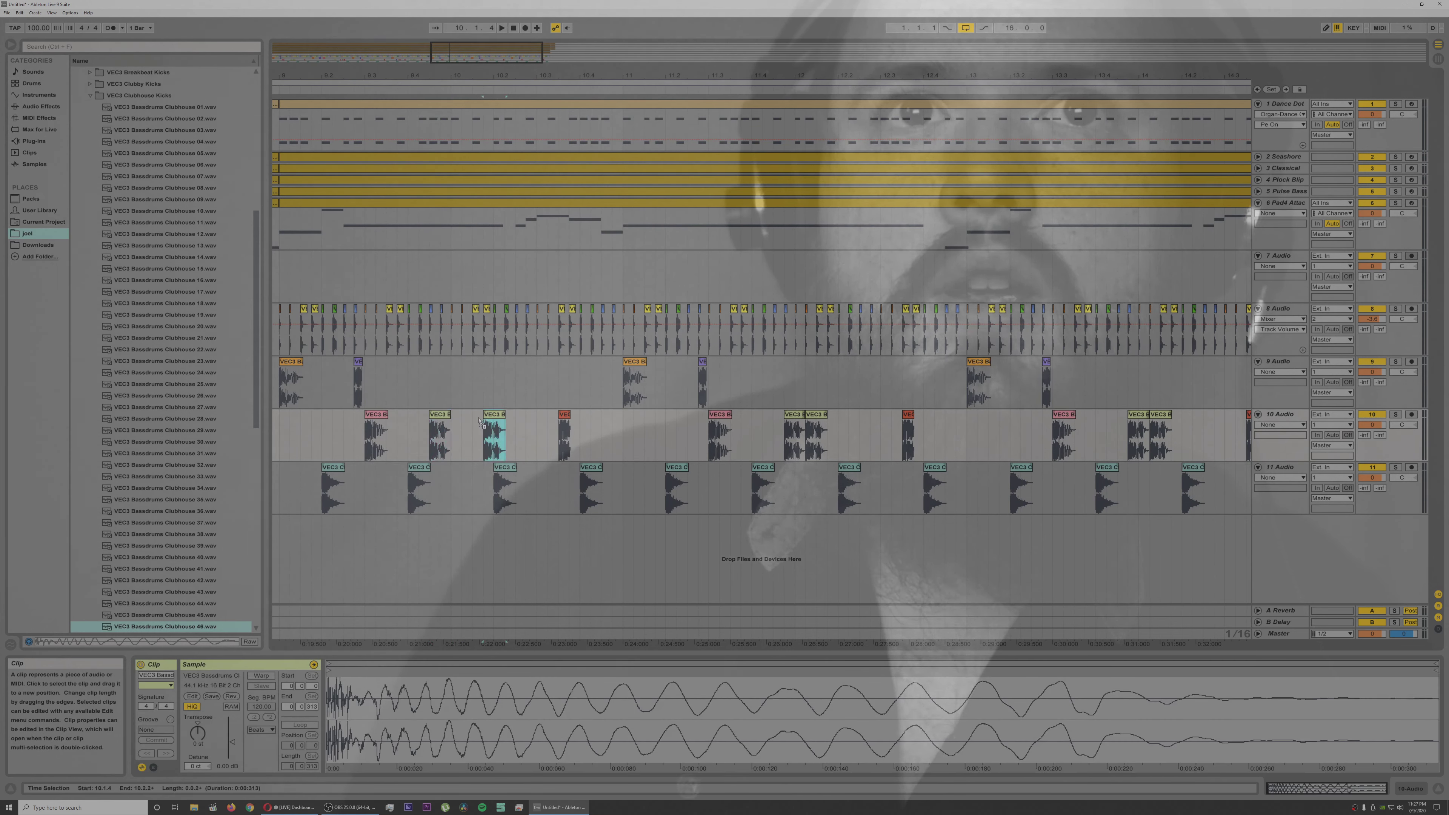
drag(479, 420, 478, 420)
click(349, 421)
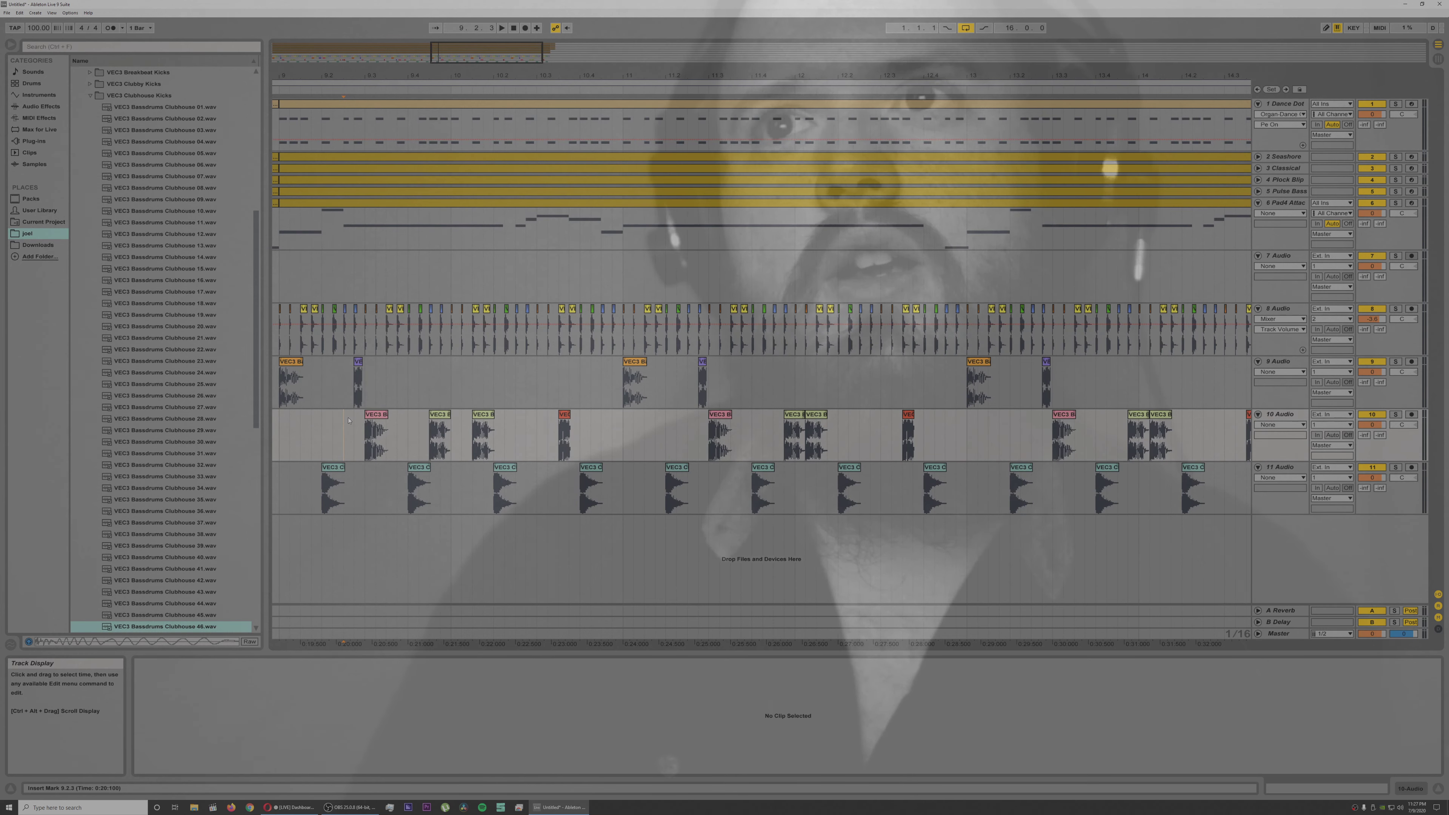
key(space)
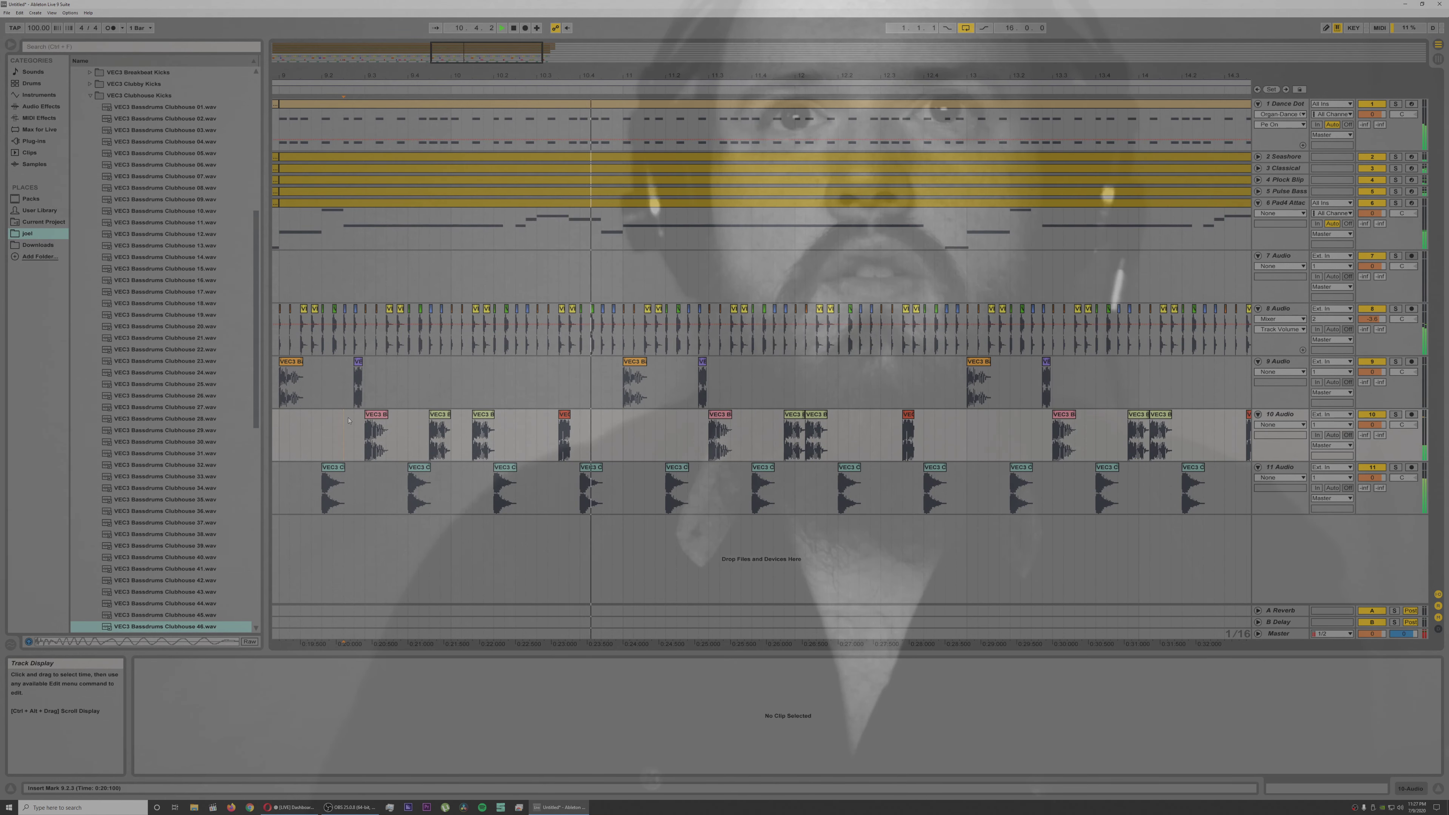
Step: Copy the track 10 kick at 11.3.1 to 11.3.3 with a lower pitch, check with playback, and detune the kick at 12.1.2
click(722, 417)
key(space)
drag(722, 417, 745, 418)
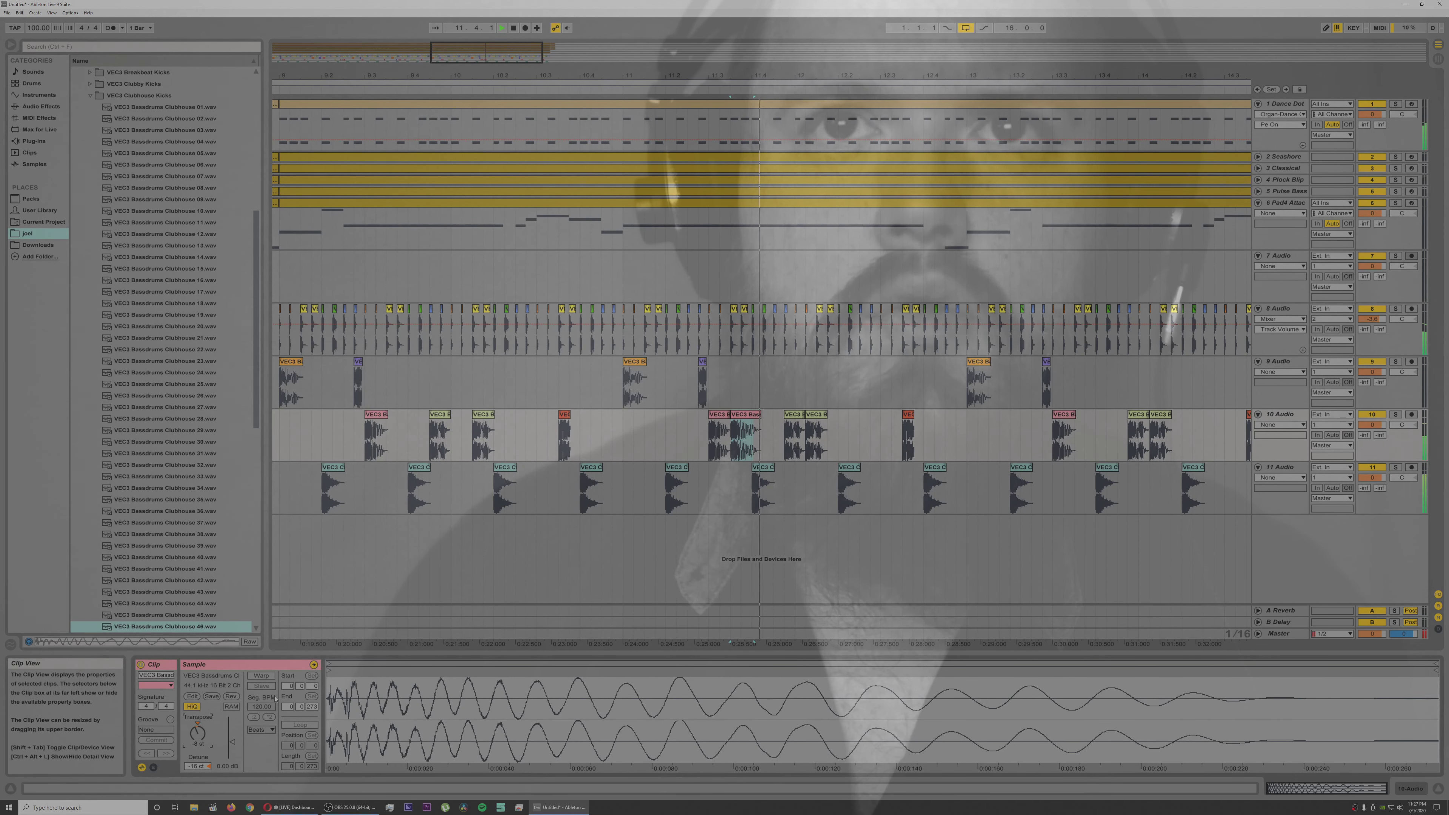
key(space)
click(594, 414)
key(space)
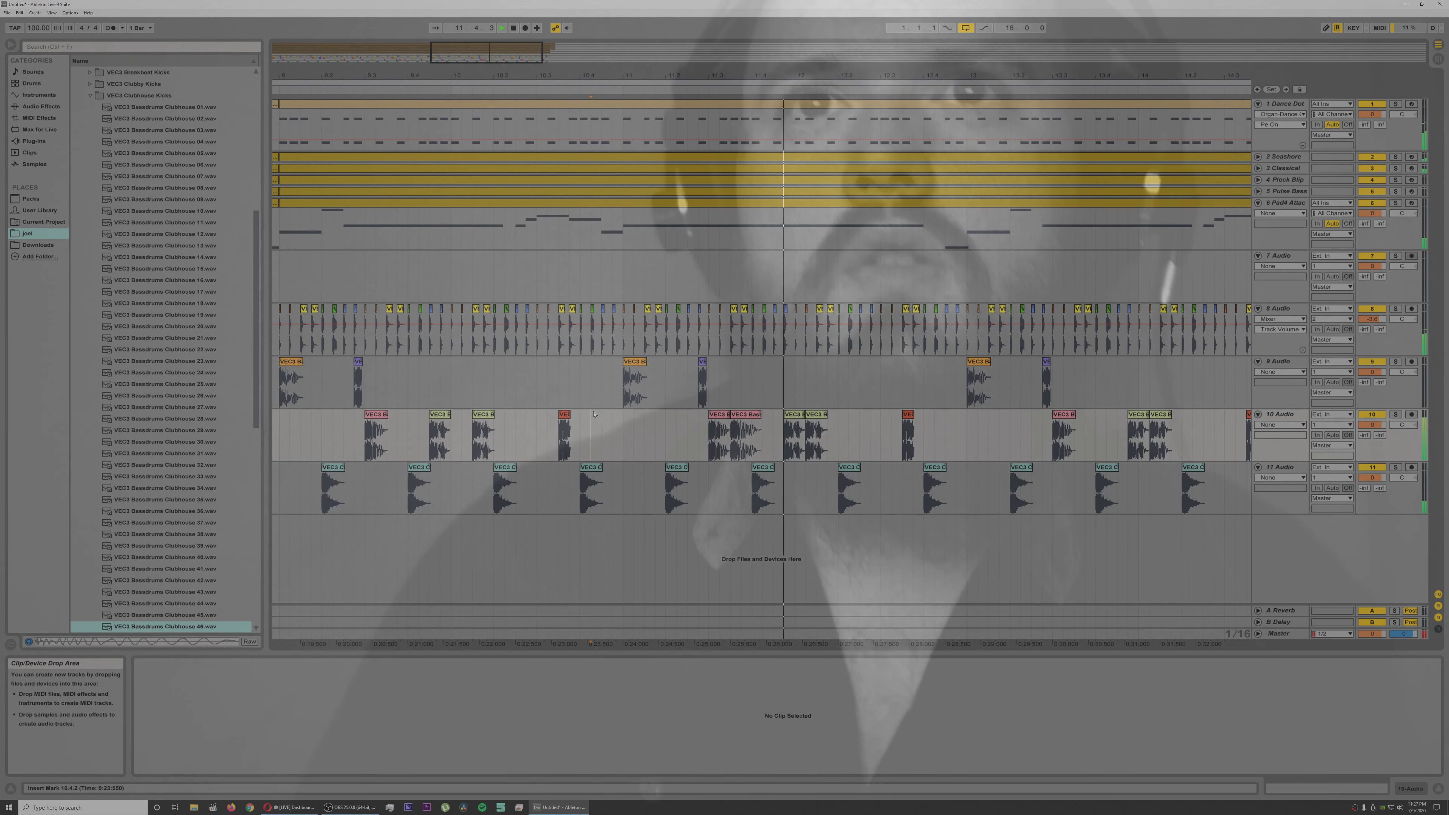
click(817, 419)
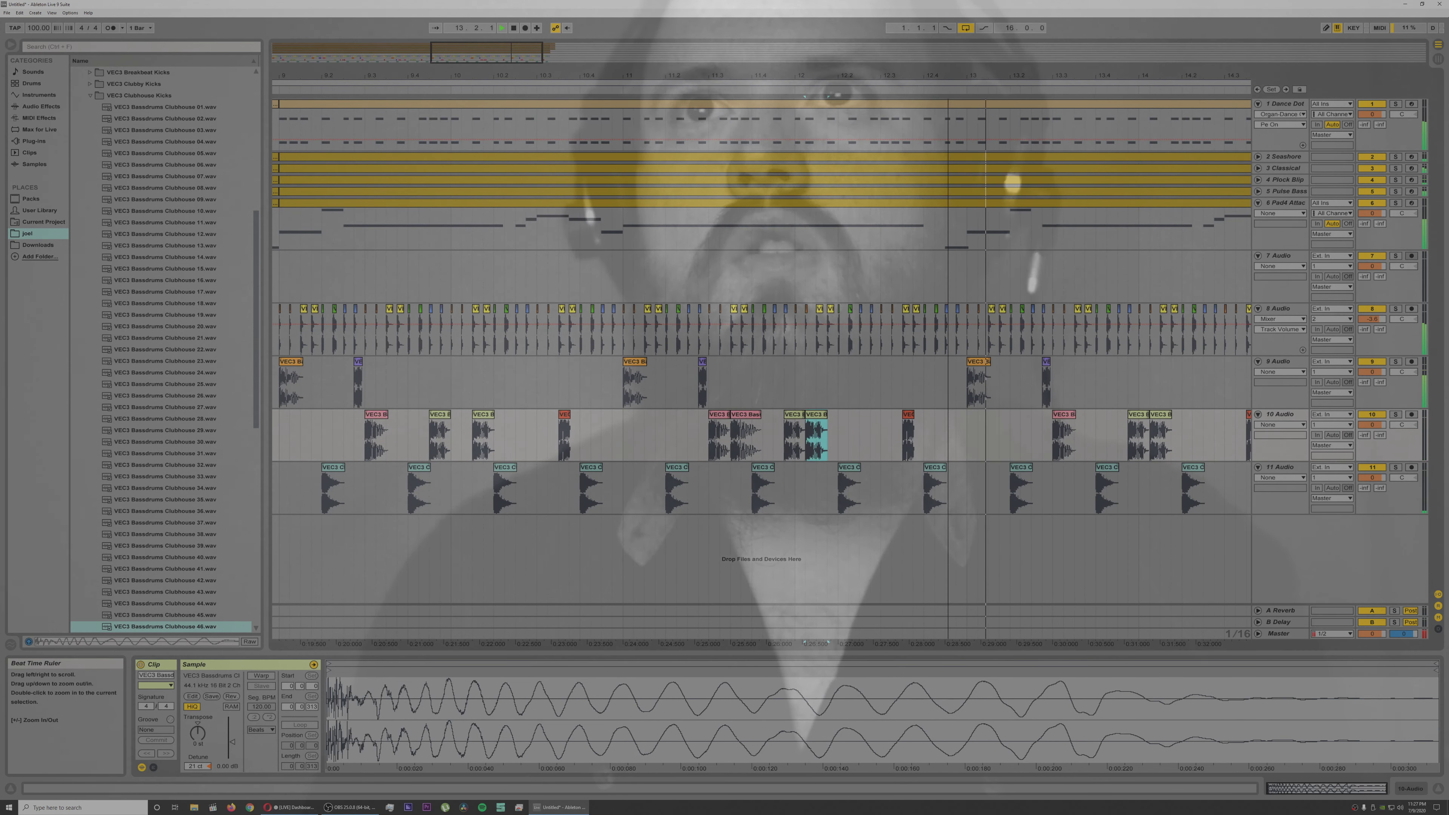
Step: Collapse the VEC3 Clubhouse Kicks folder and fold tracks 7 to 11 in the arrangement
drag(948, 76, 949, 17)
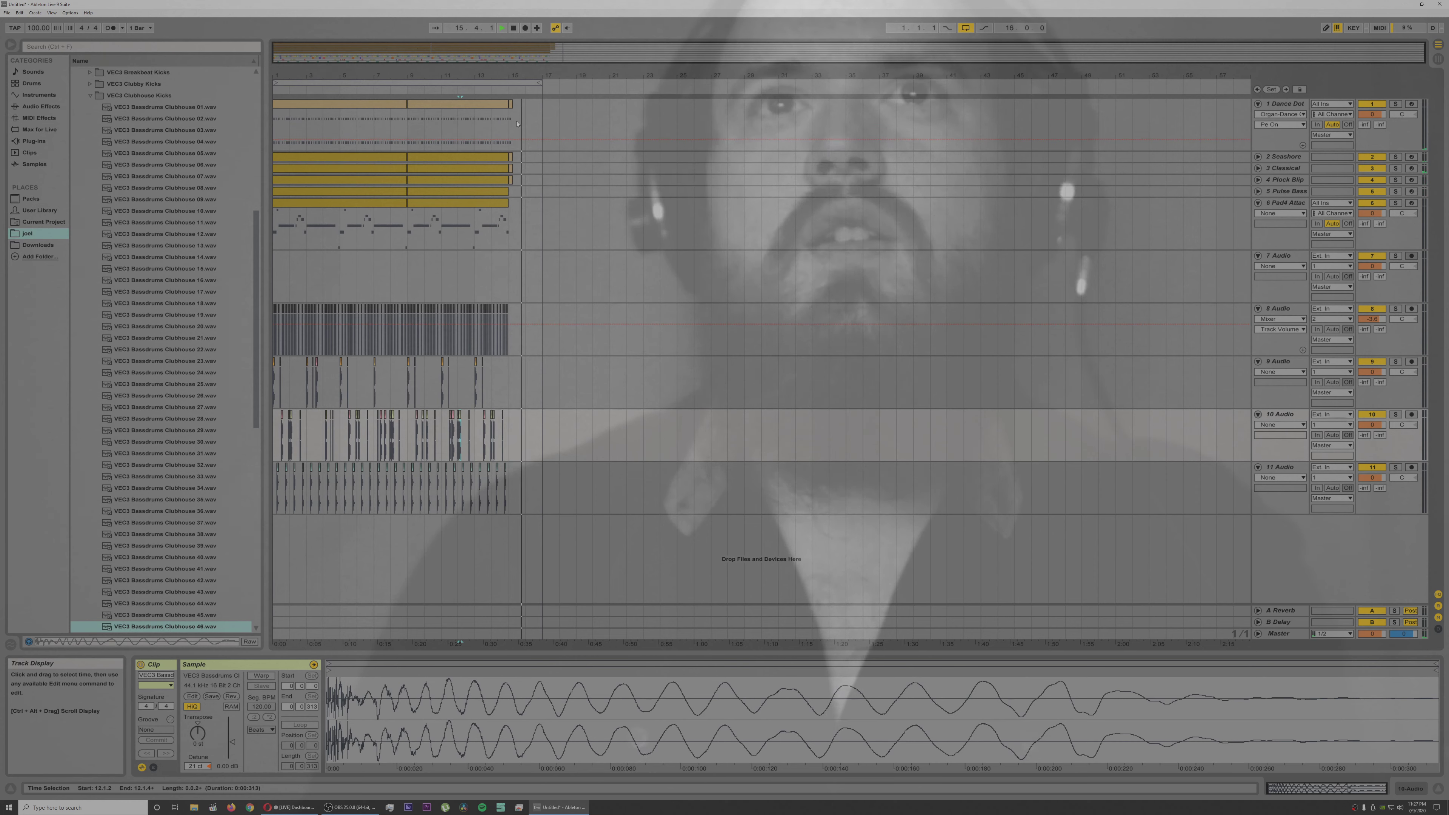
click(90, 97)
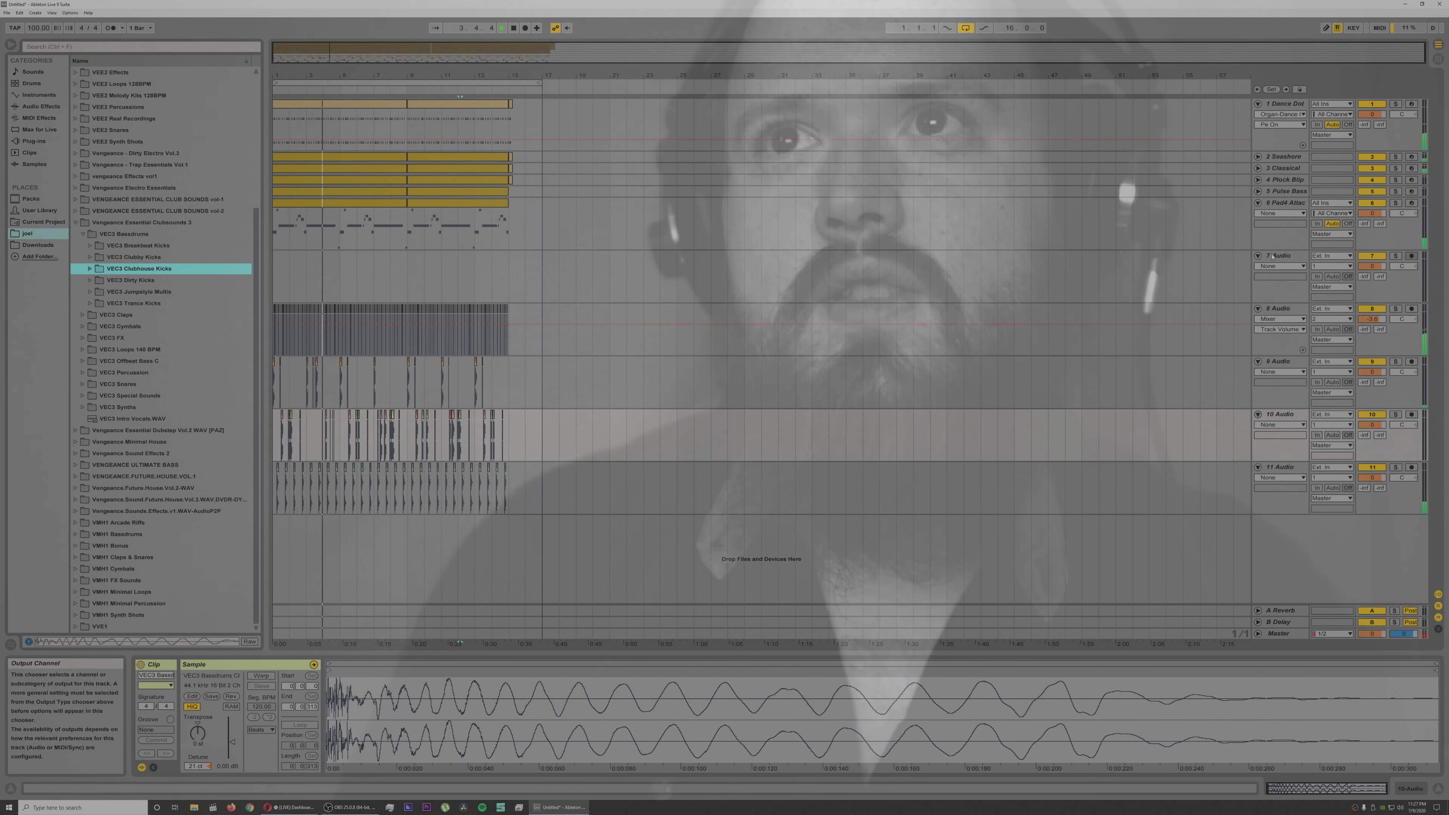
click(1258, 256)
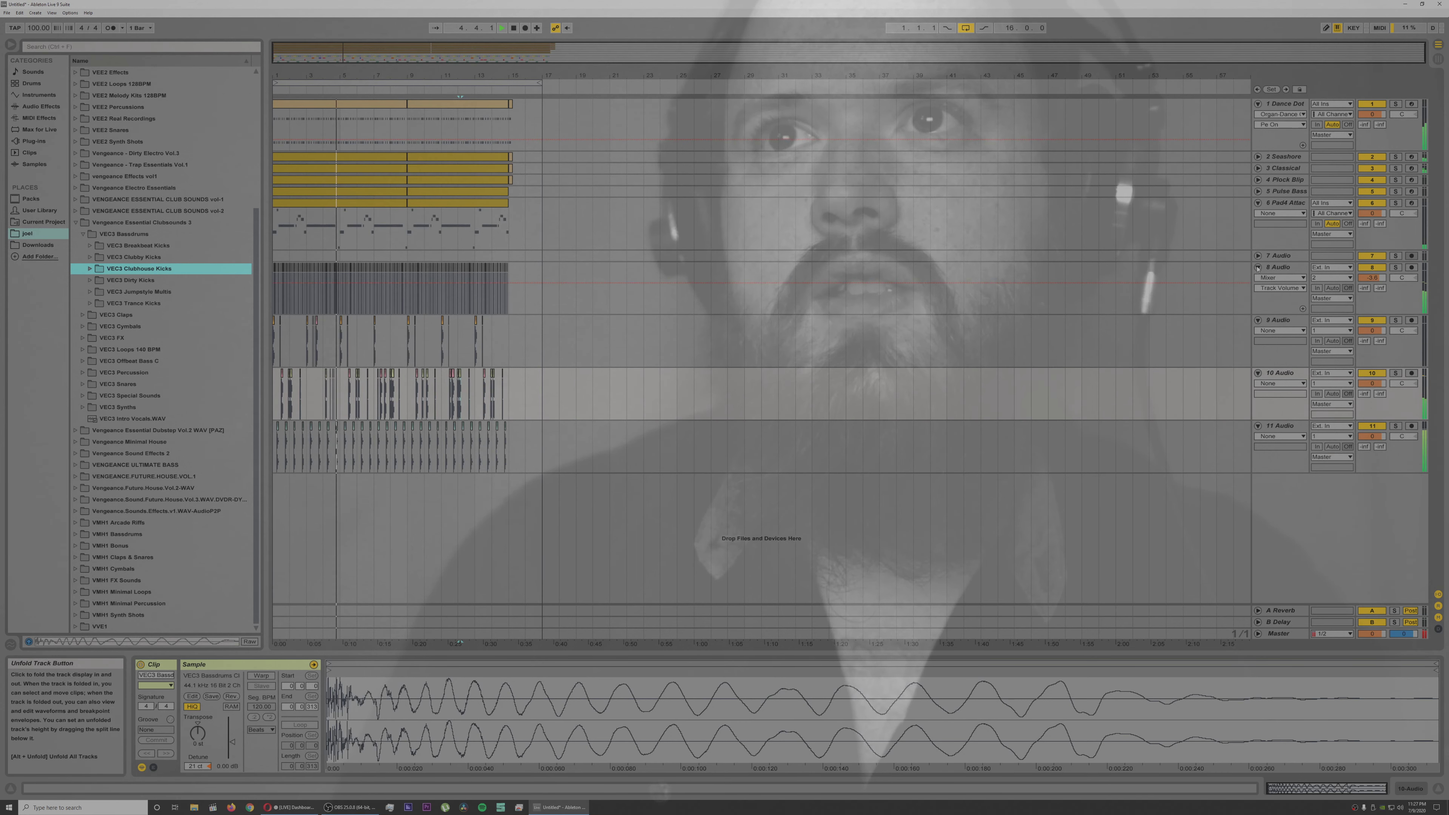
click(1259, 267)
click(1258, 279)
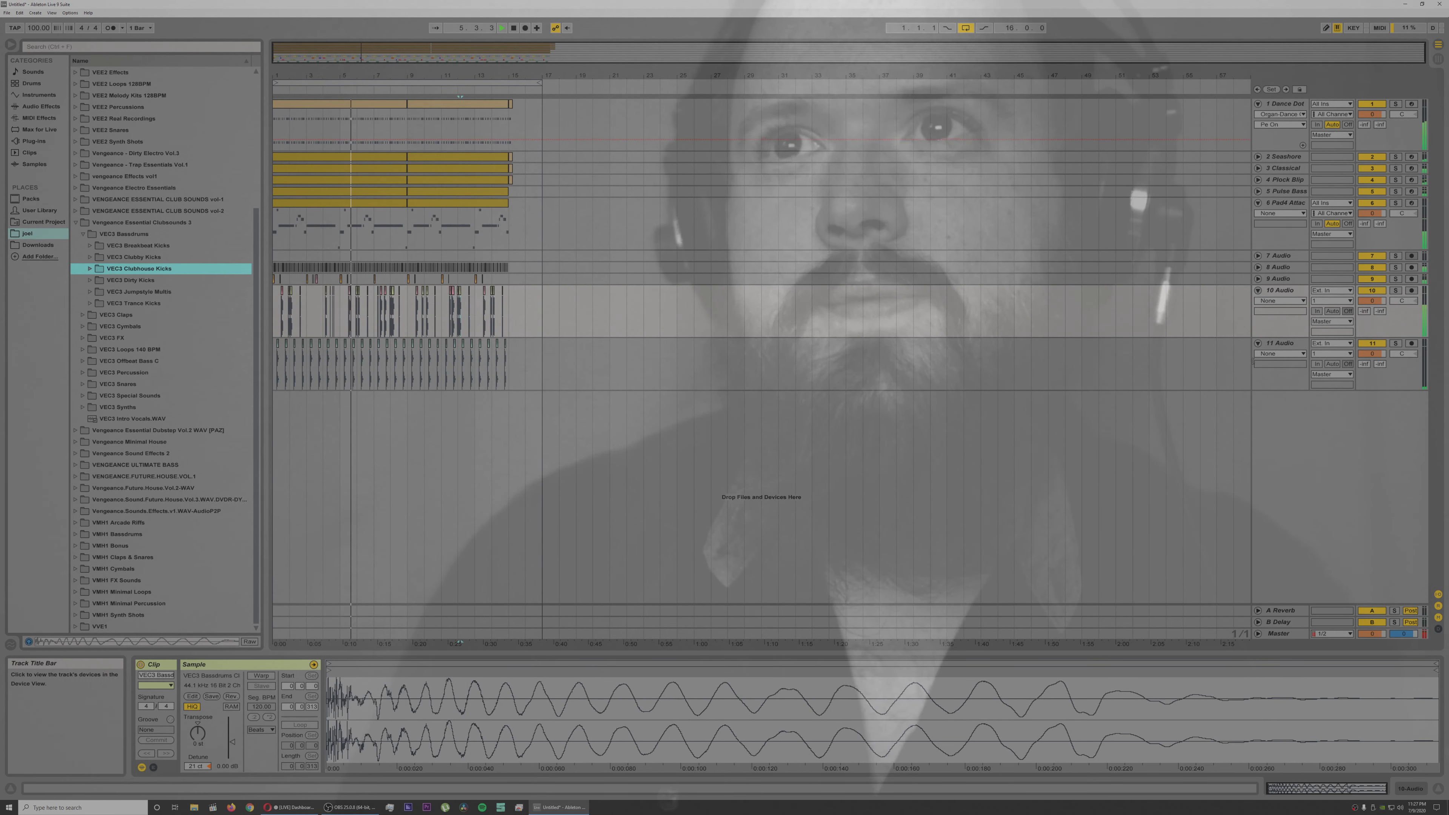
click(1259, 290)
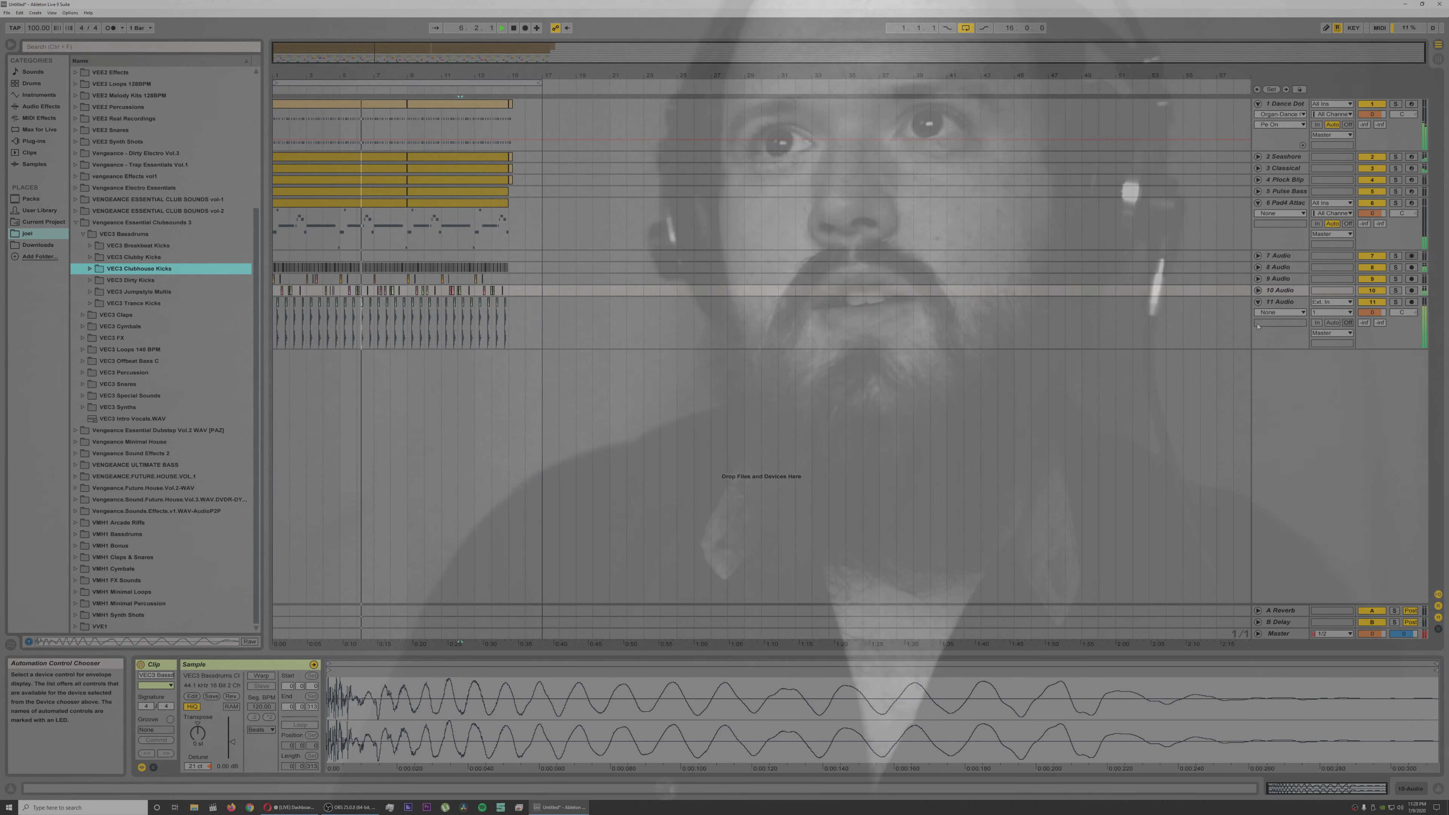
click(1259, 302)
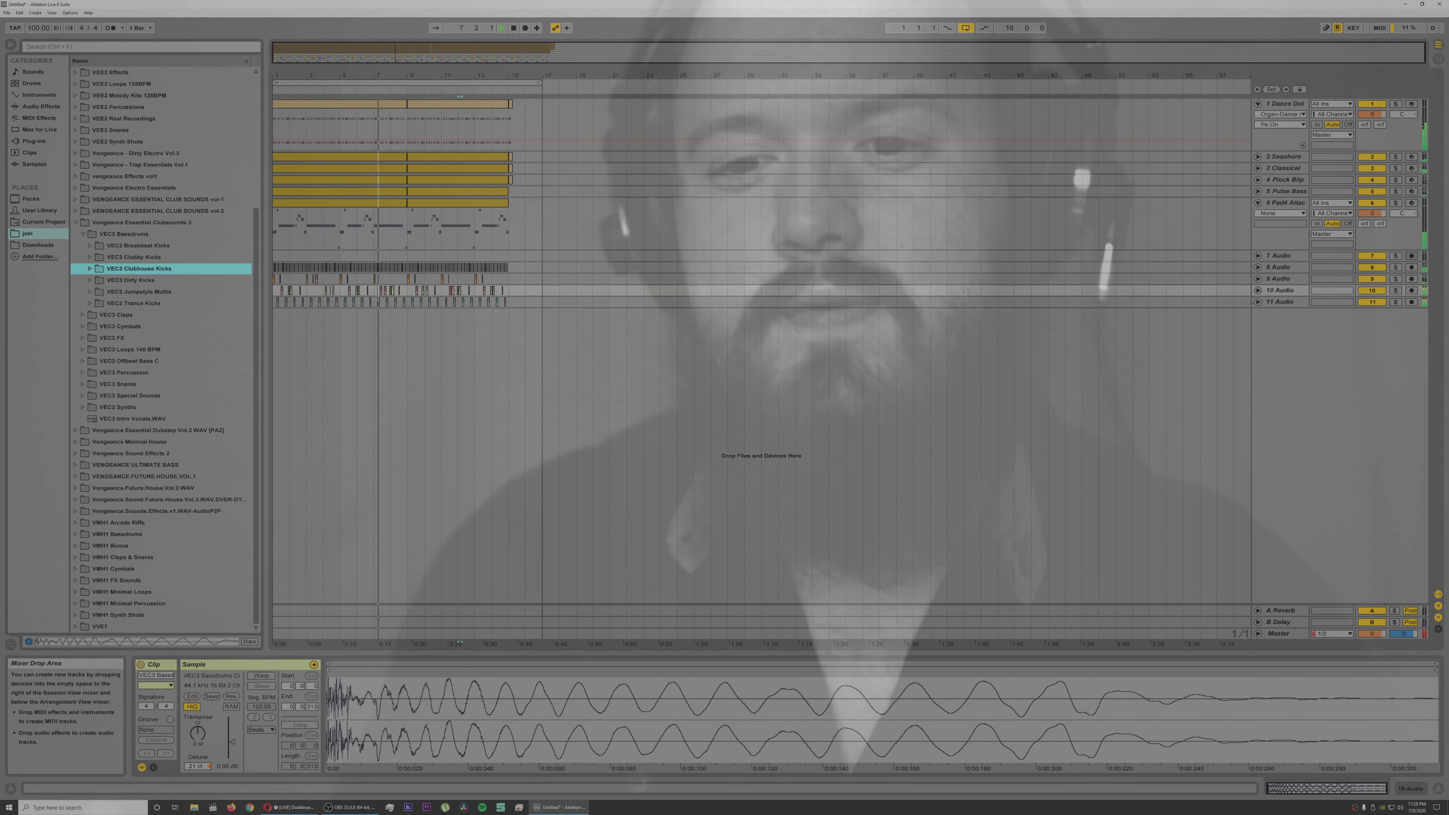
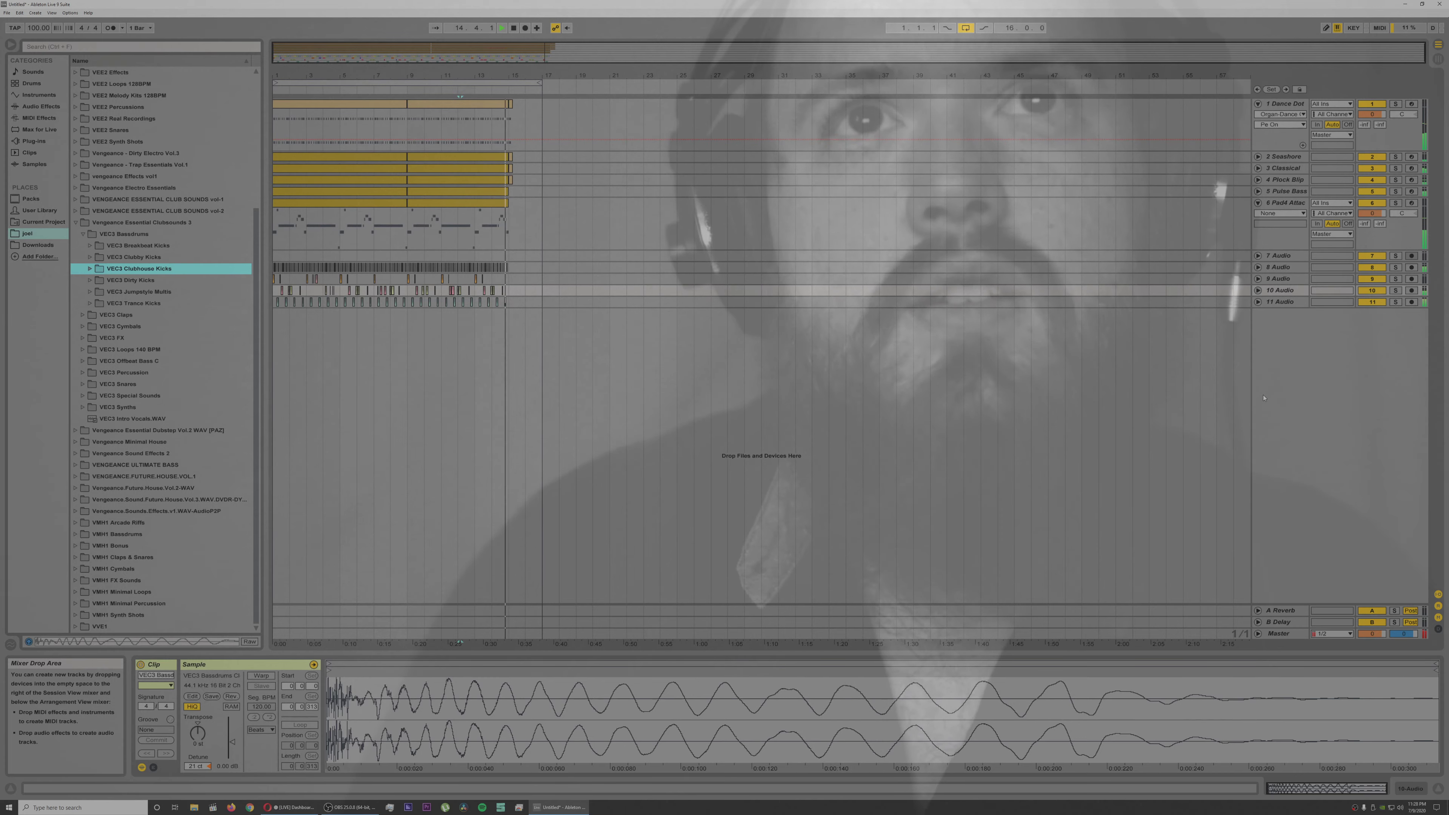
Step: Stop playback, collapse the Vengeance Essential Clubsounds 3 folder and expand the VEE Melody Kits folder
key(space)
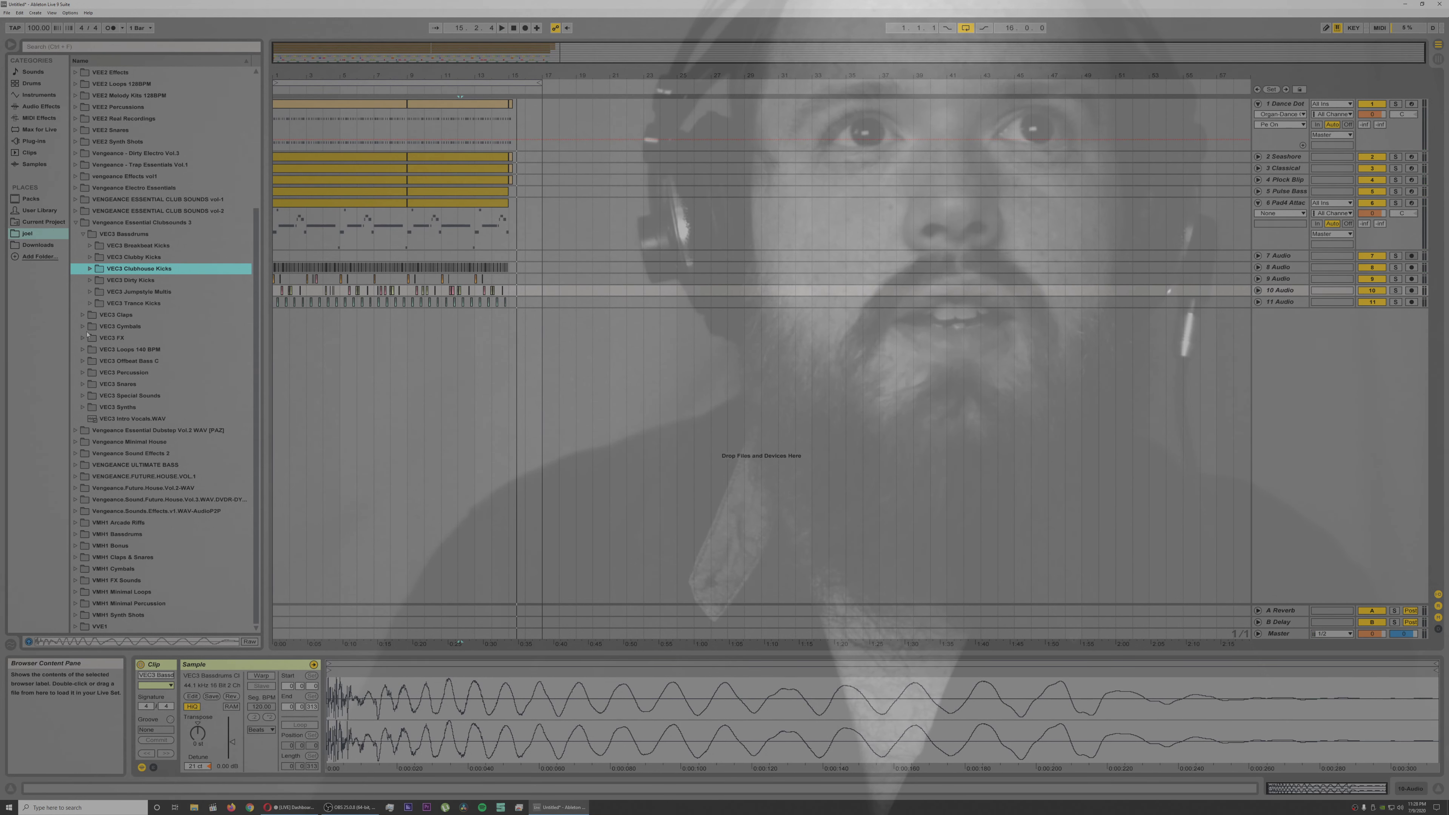
click(75, 222)
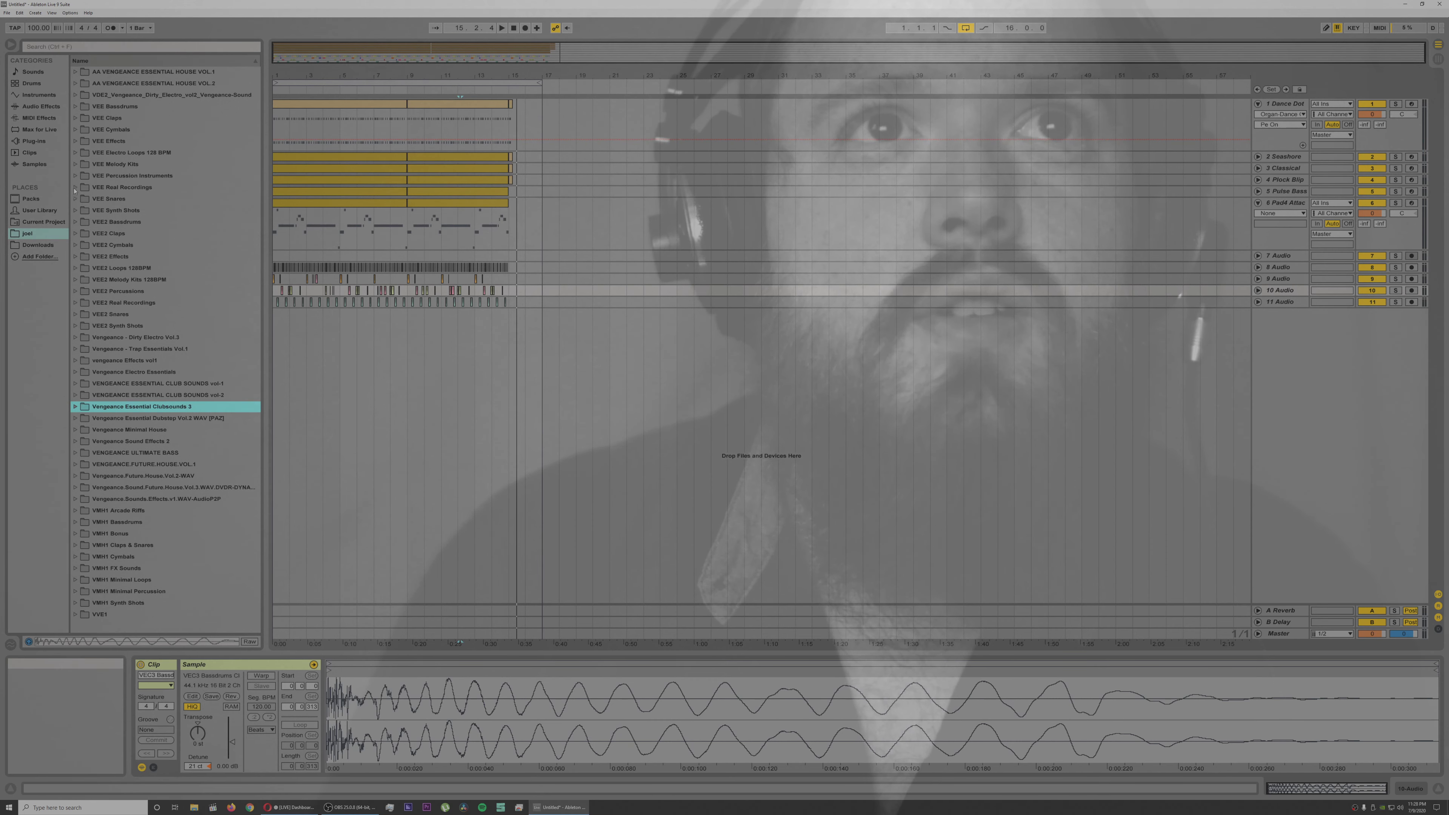
click(75, 164)
Step: Audition the VEE Melody Kits samples from kit 08 through kit 42
click(122, 257)
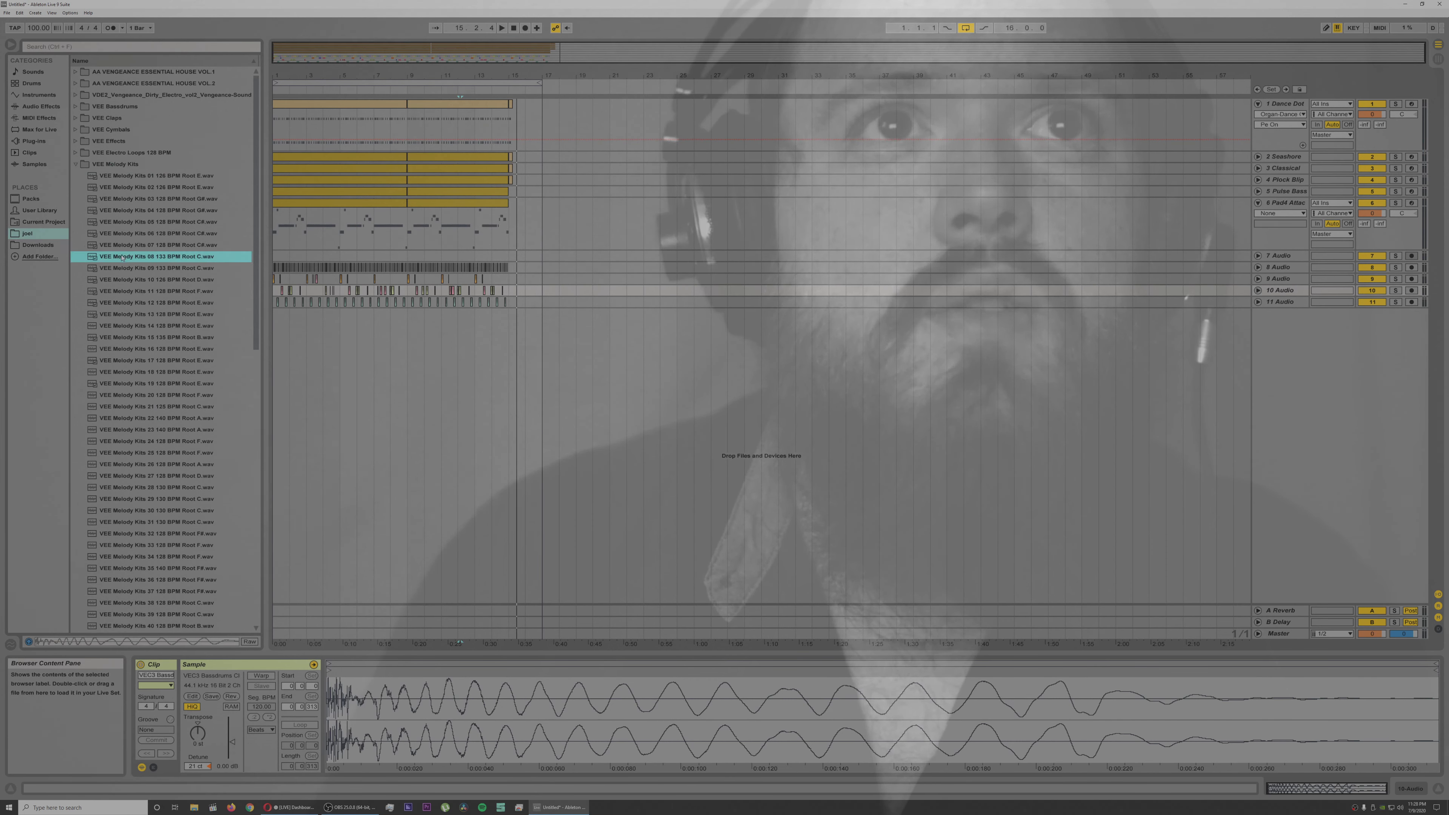
click(151, 337)
click(161, 419)
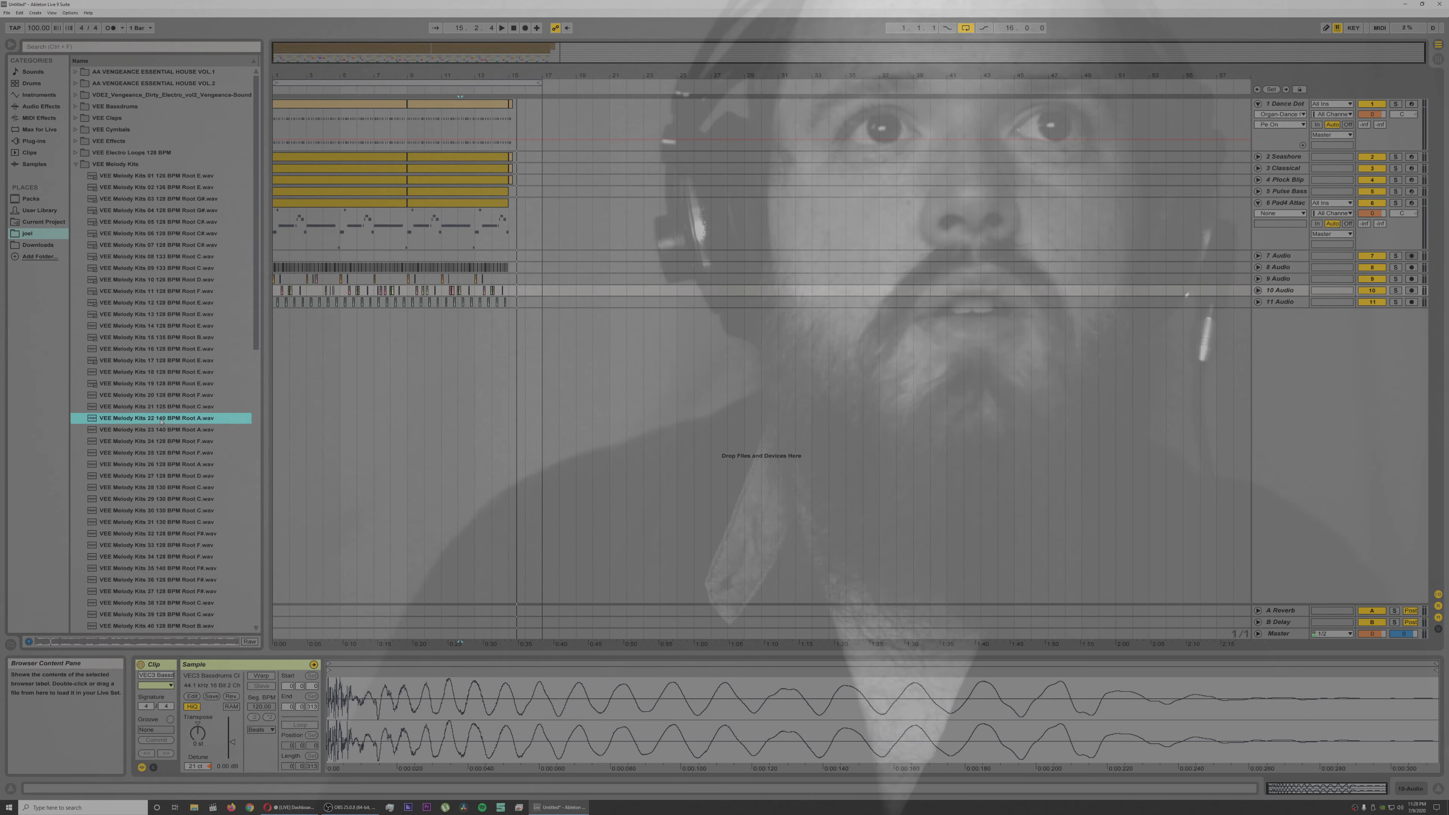
click(158, 476)
click(158, 533)
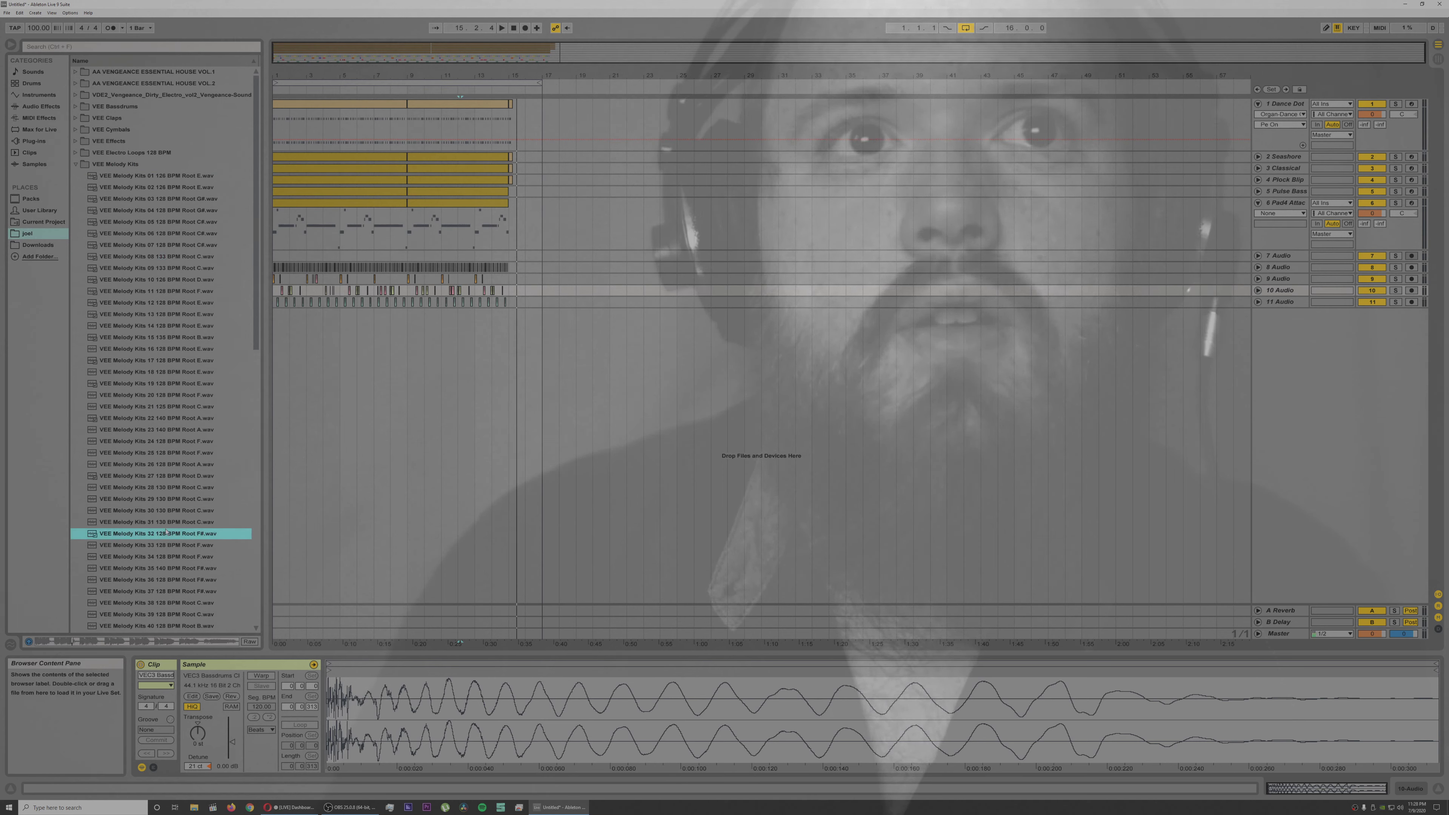
click(163, 522)
click(165, 546)
click(170, 568)
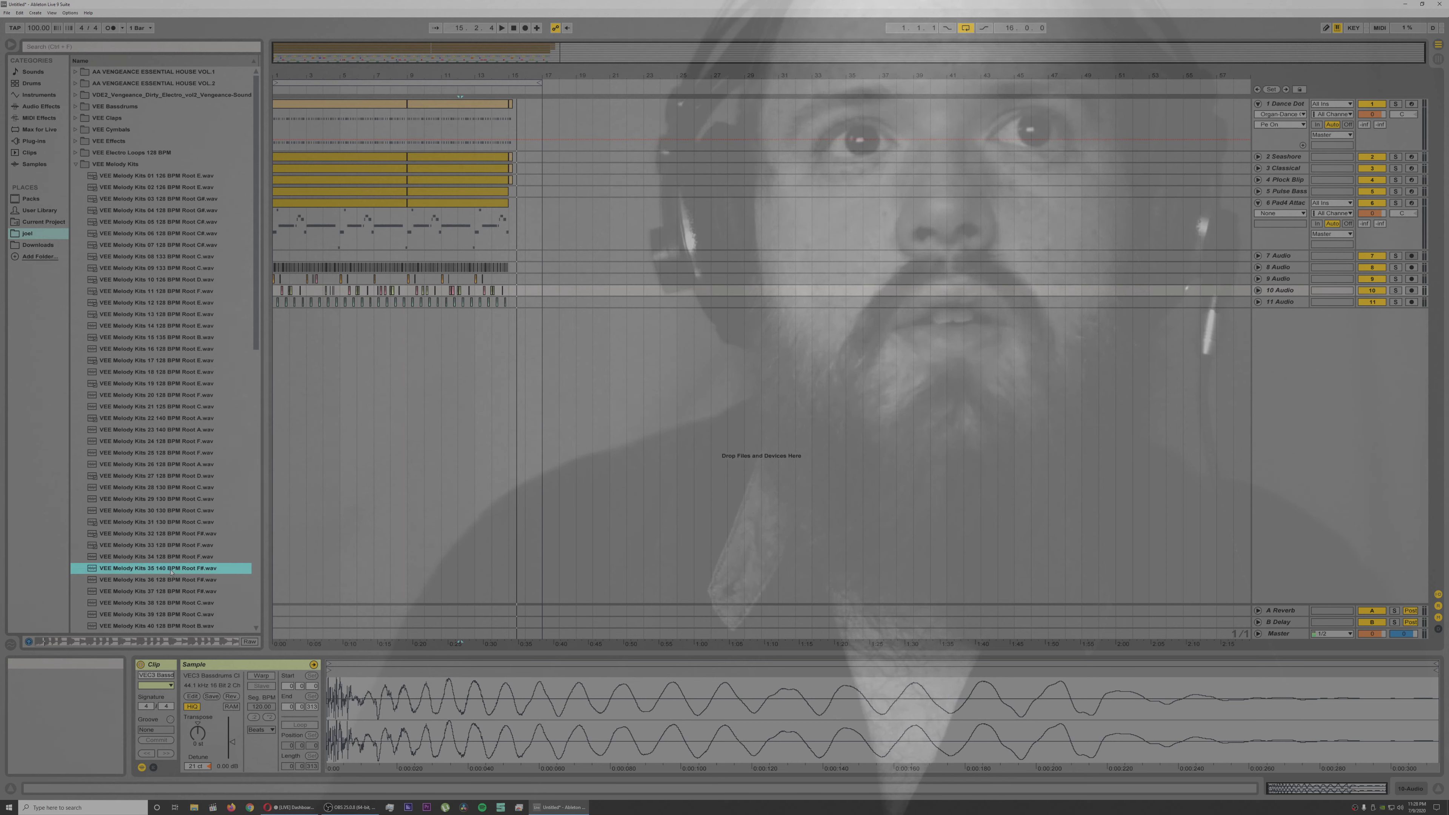
click(178, 590)
click(181, 605)
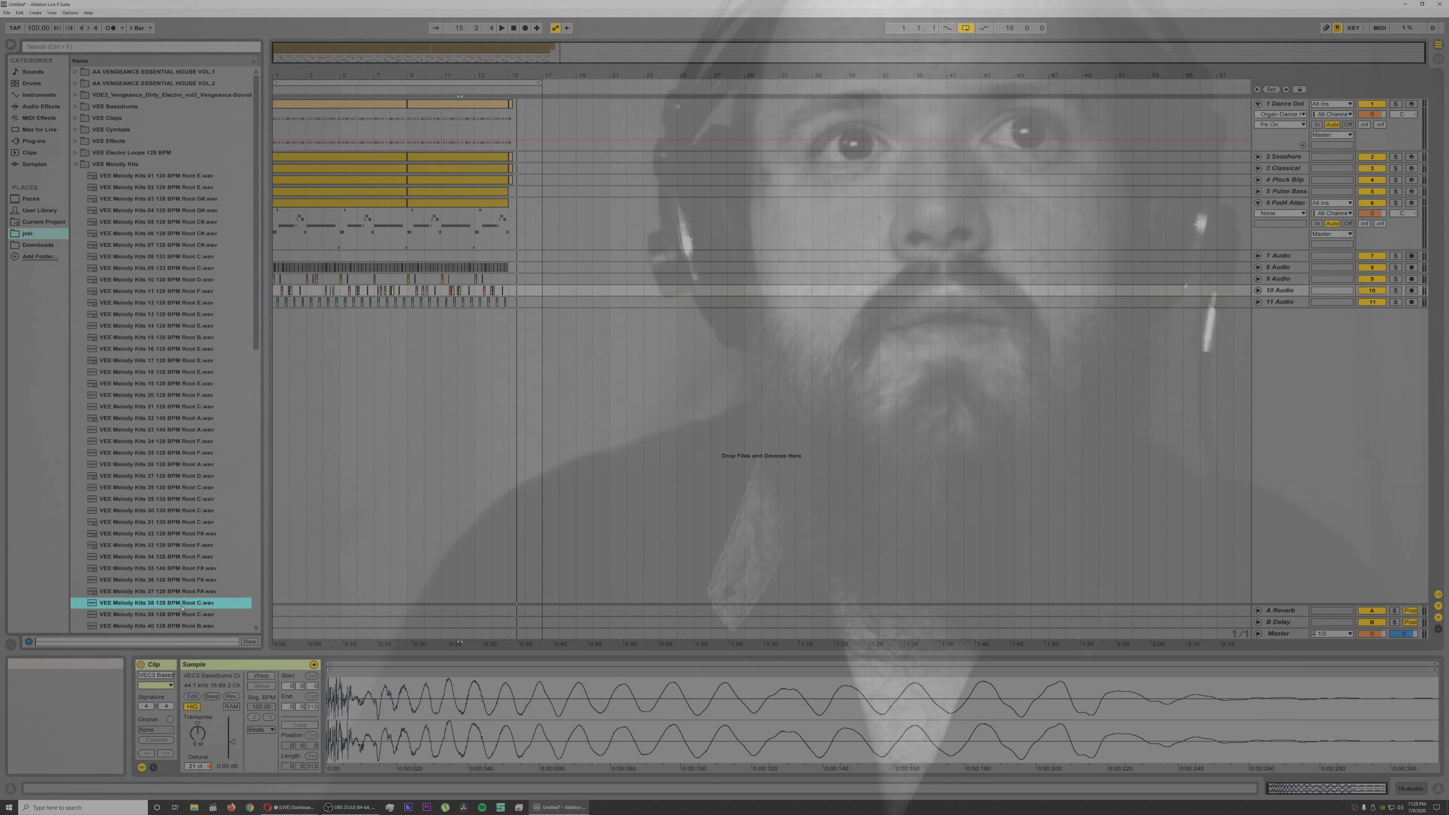
click(181, 615)
scroll(179, 615, down, 2)
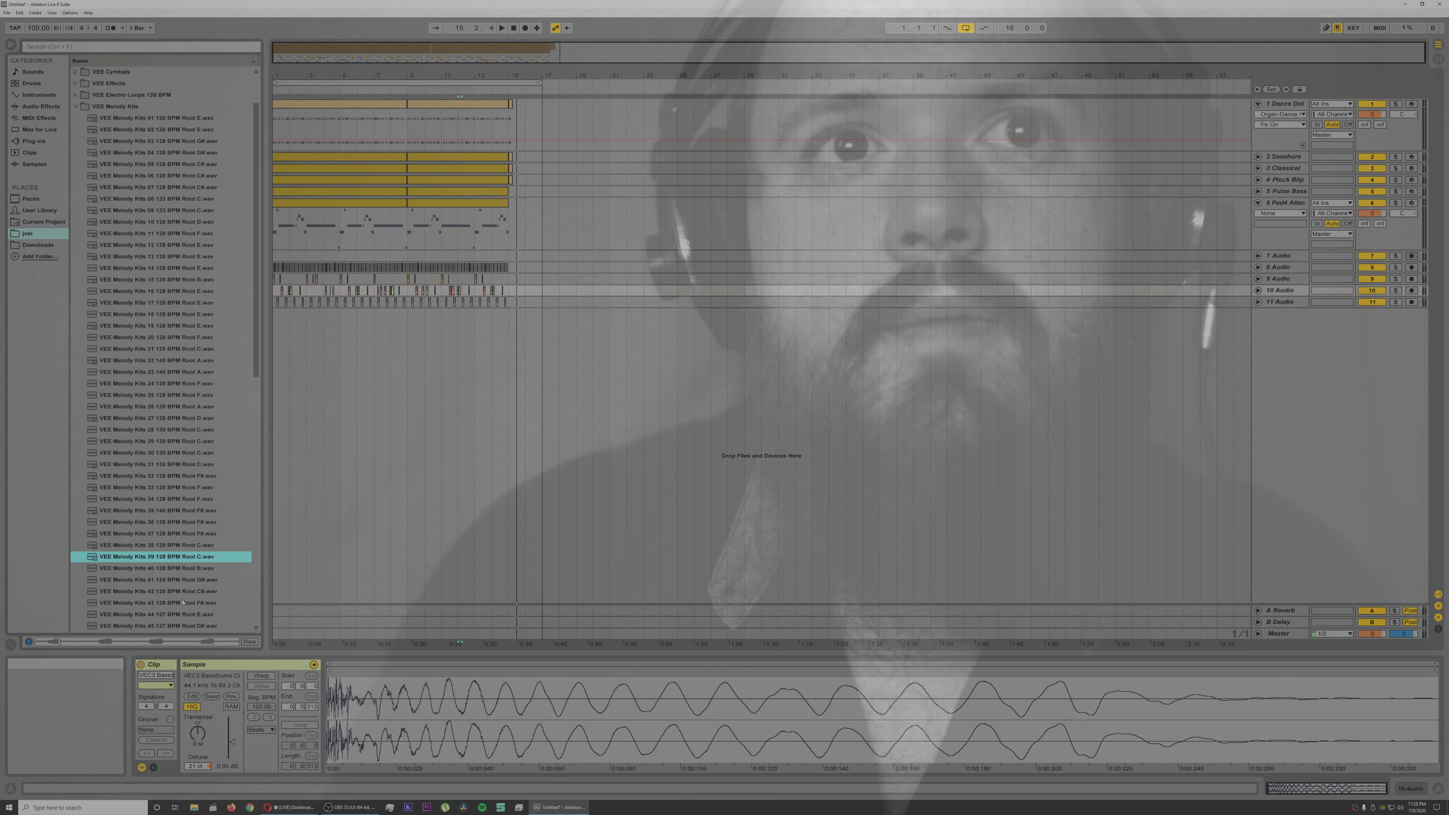
click(189, 569)
click(188, 592)
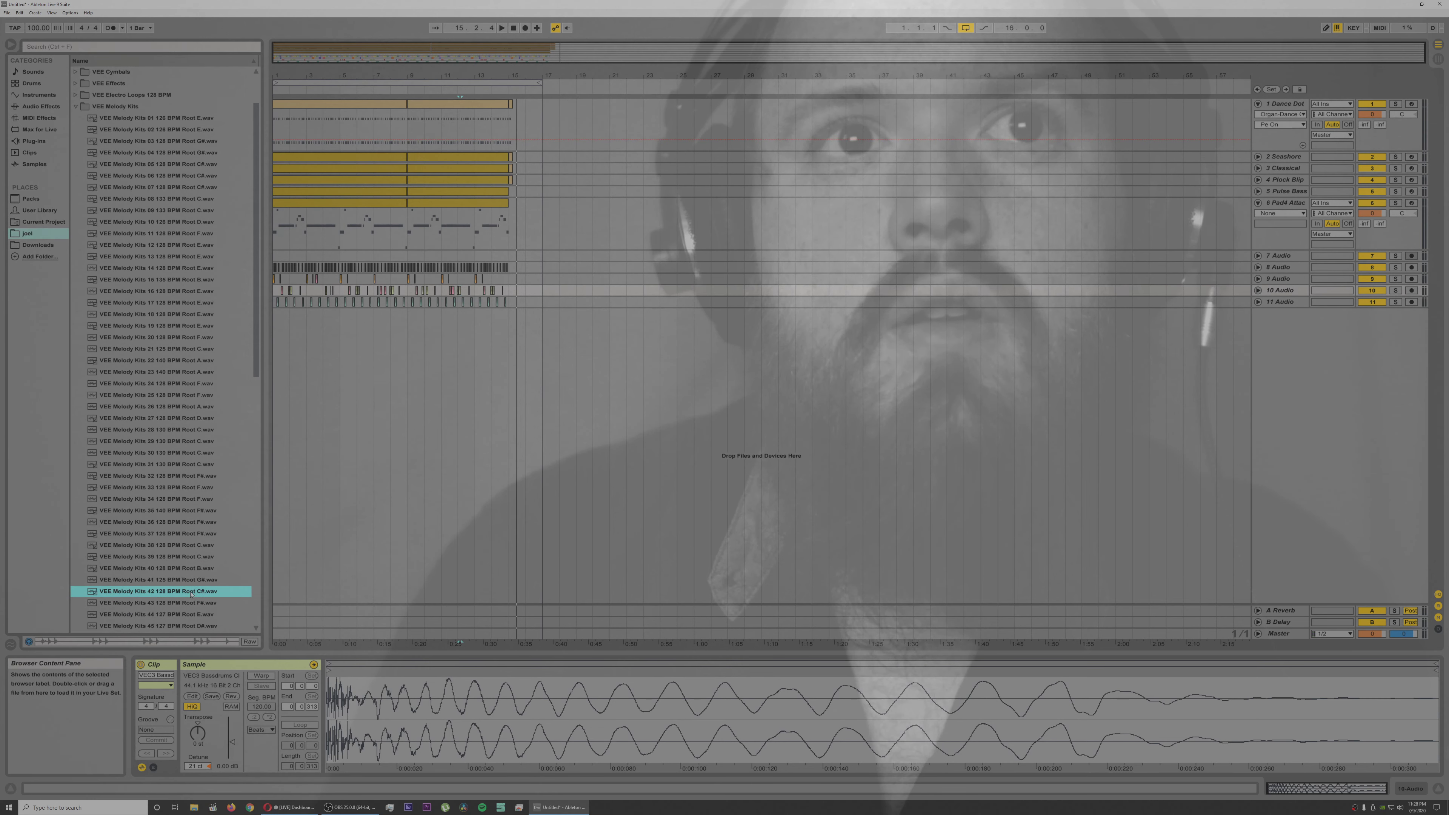
Step: Place the VEE Melody Kits 42 sample on a new audio track at bar 15, and move its loop start to the first hit
mouse_move(189, 592)
mouse_down()
mouse_move(408, 439)
mouse_move(517, 327)
mouse_up()
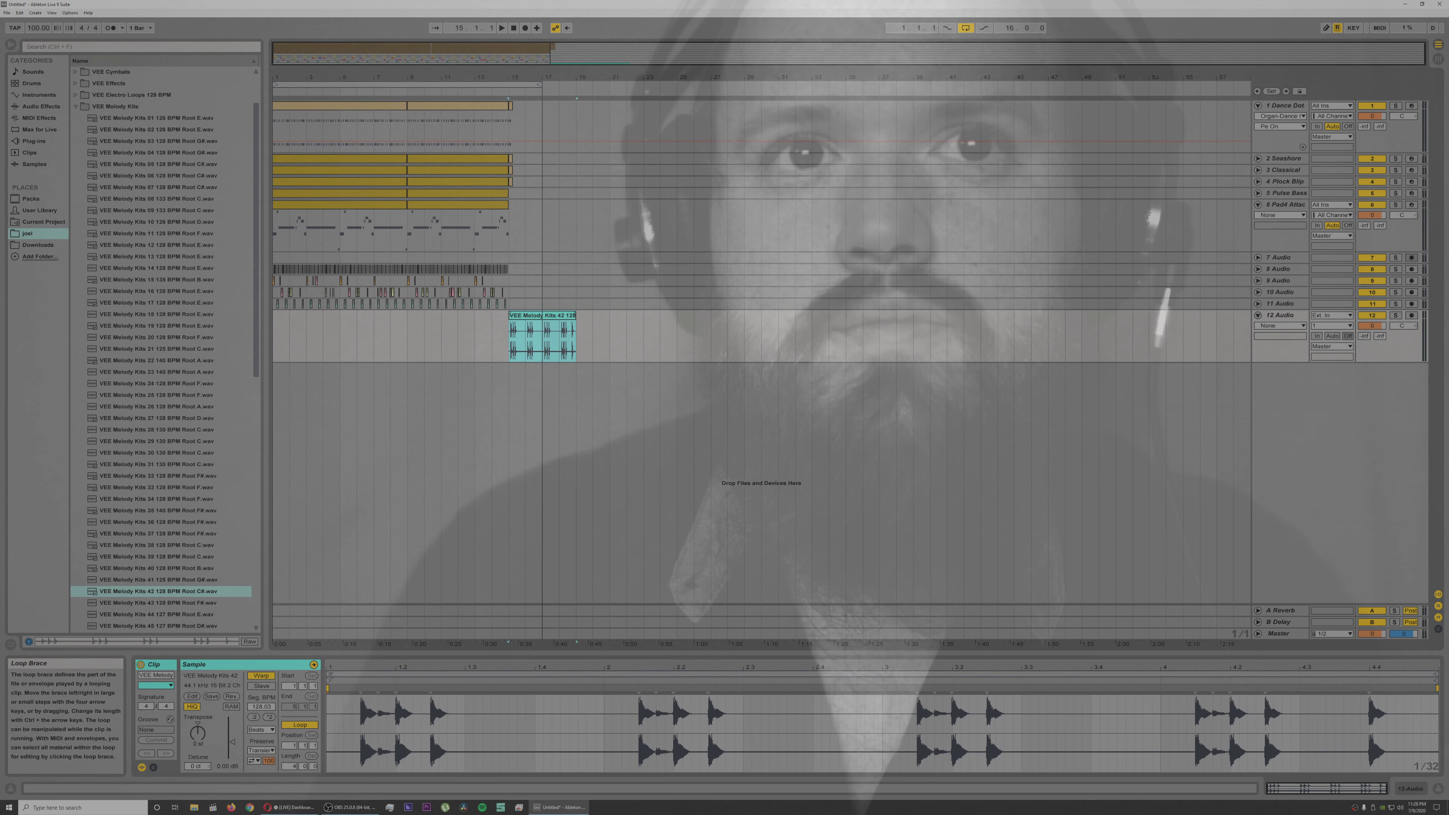
drag(329, 674, 364, 674)
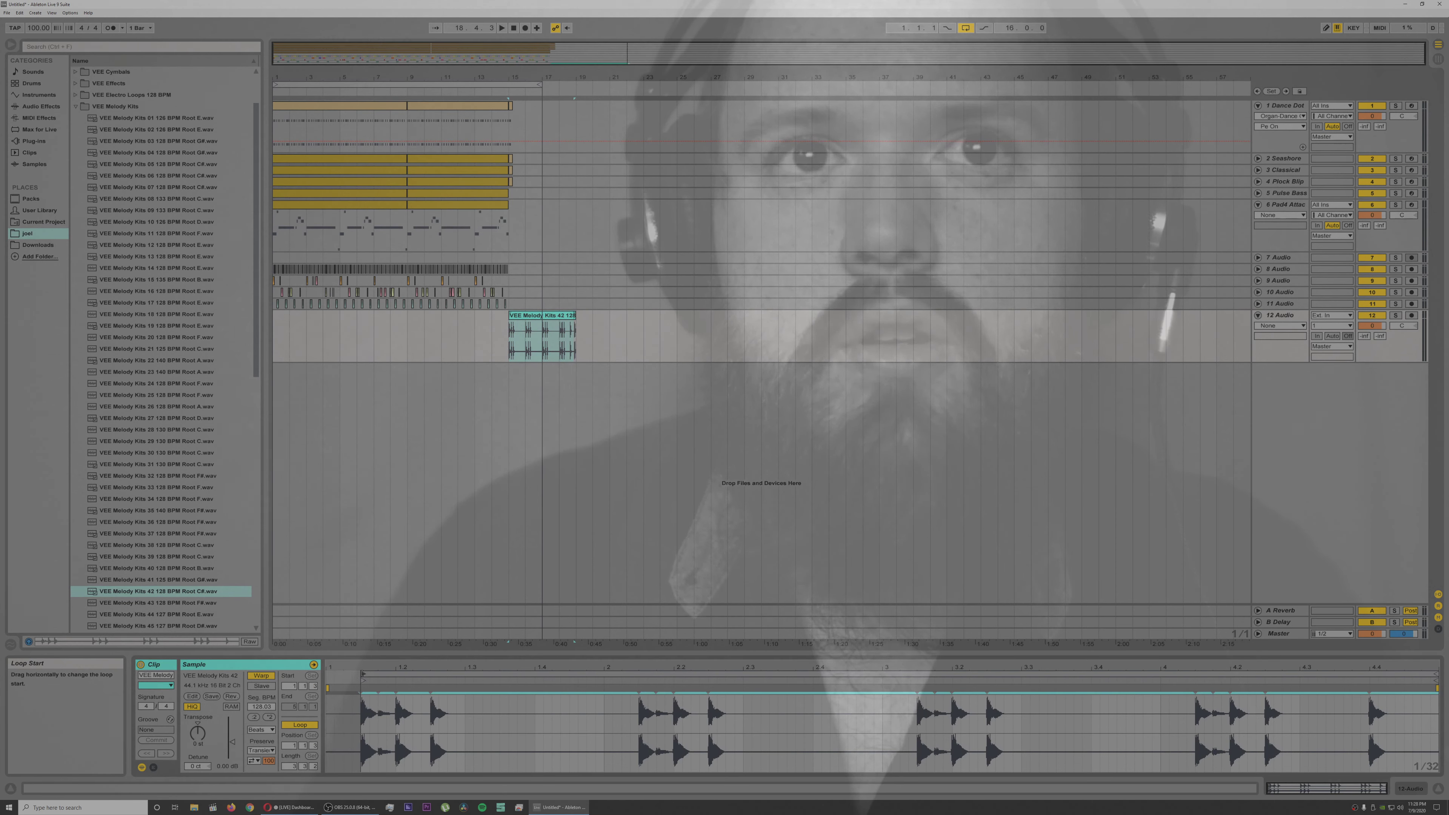
key(space)
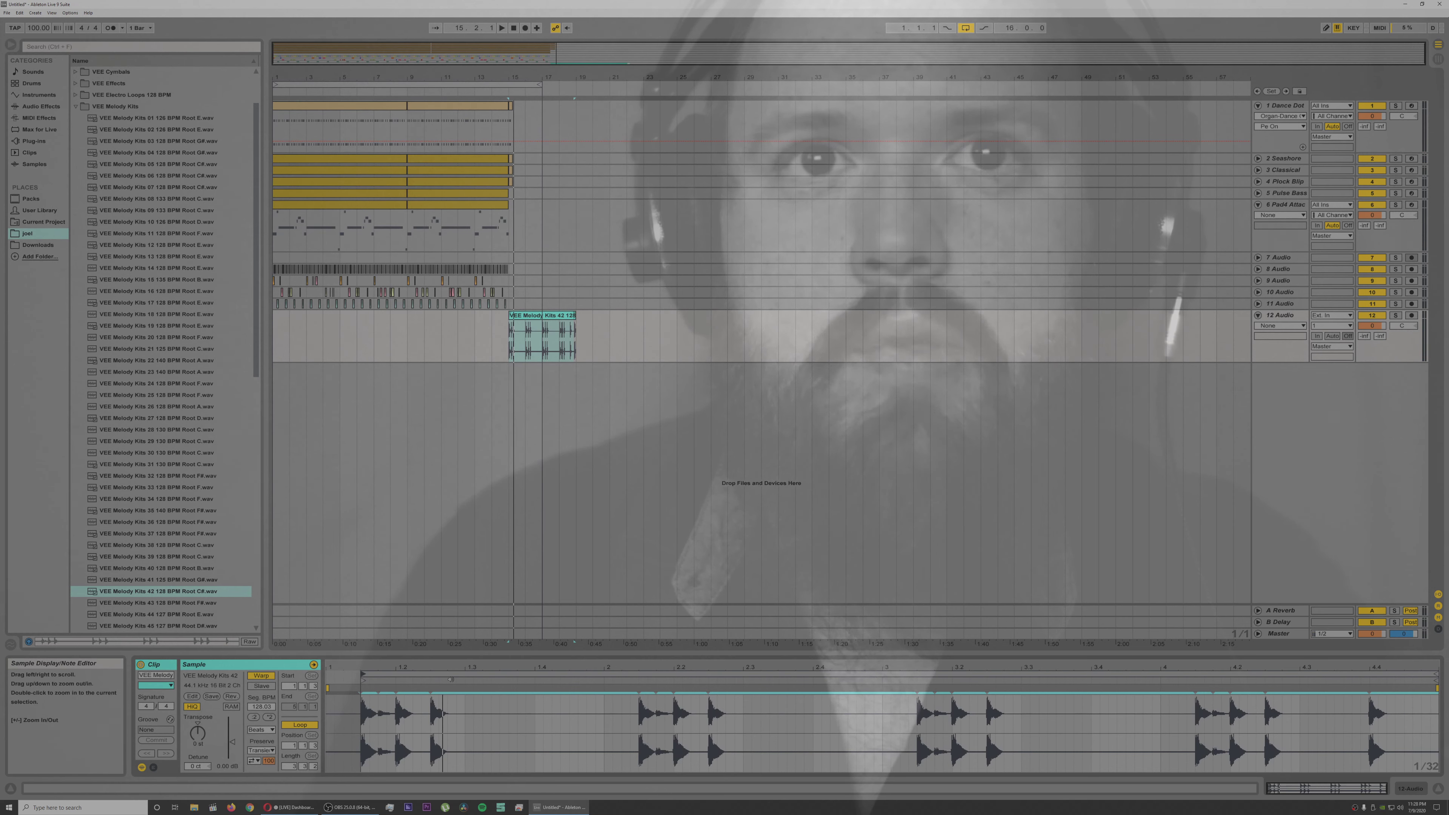
Step: Add warp markers around the first three hits of the Melody Kits 42 clip and pull the second marker earlier to tighten them
click(465, 691)
double_click(360, 688)
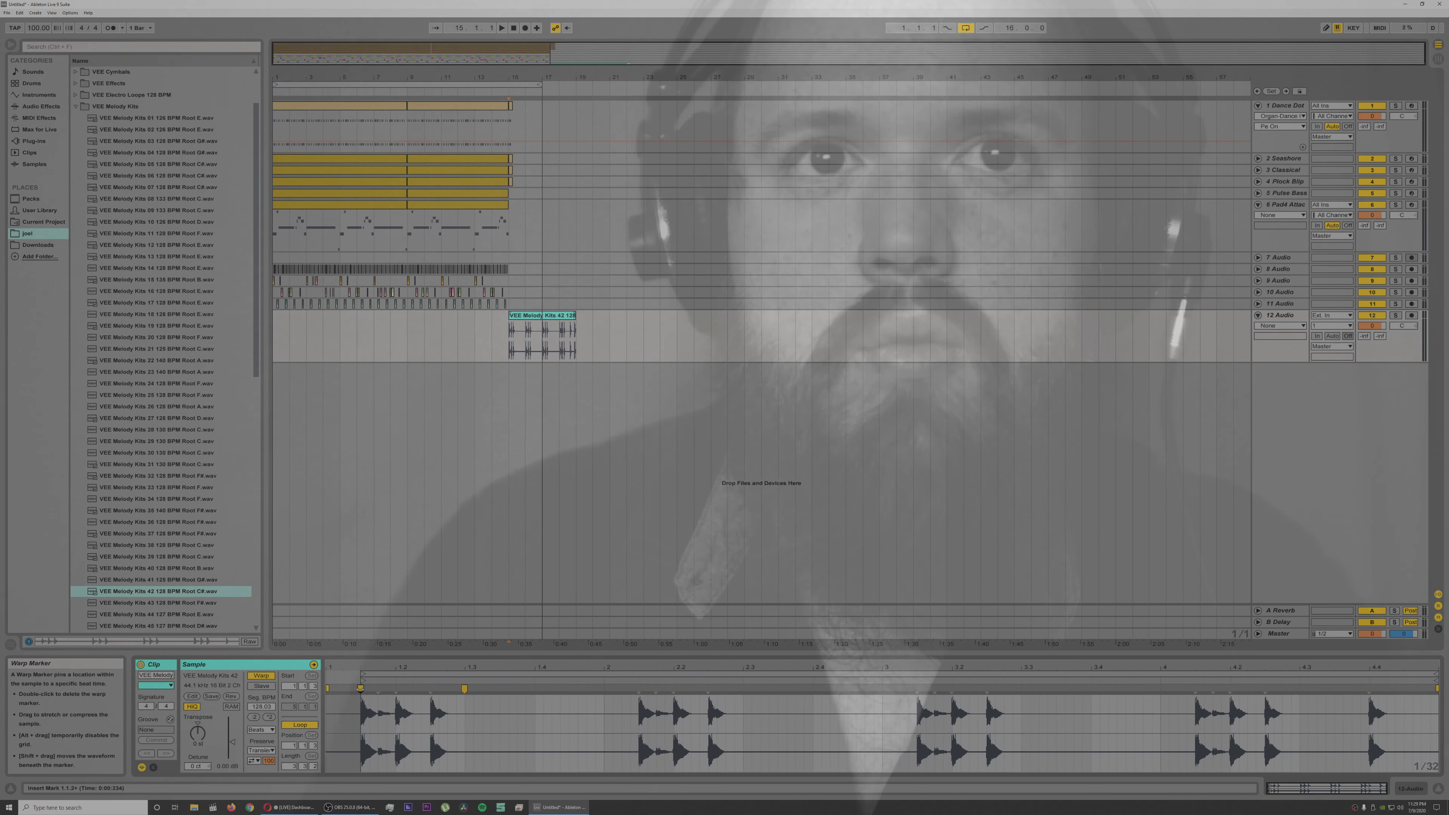
mouse_move(460, 689)
mouse_down()
mouse_move(397, 690)
mouse_move(410, 691)
mouse_up()
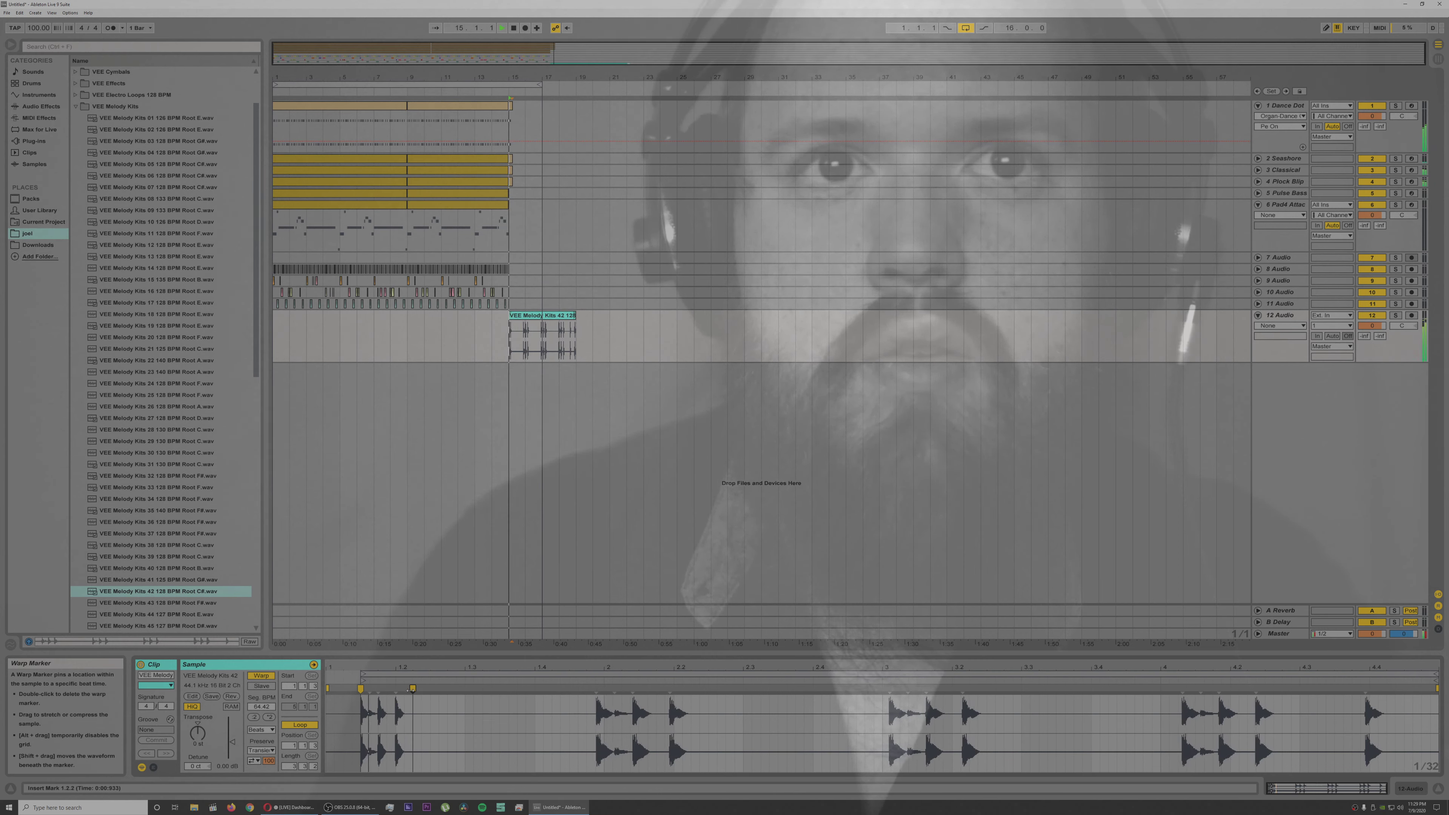
Step: Set the Melody Kits 42 clip's warp mode to Complex and transpose the clip lower
click(260, 729)
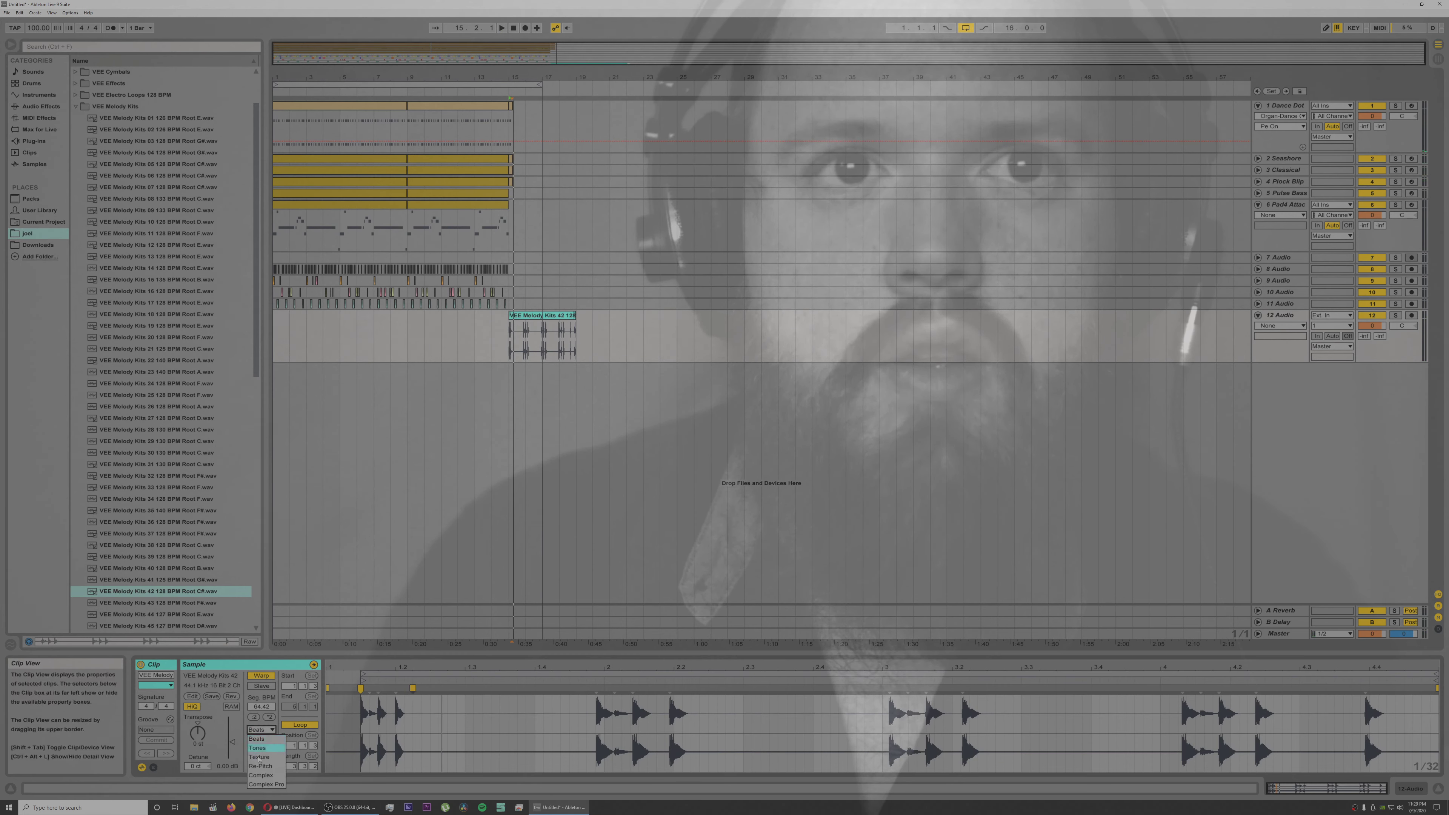
click(260, 780)
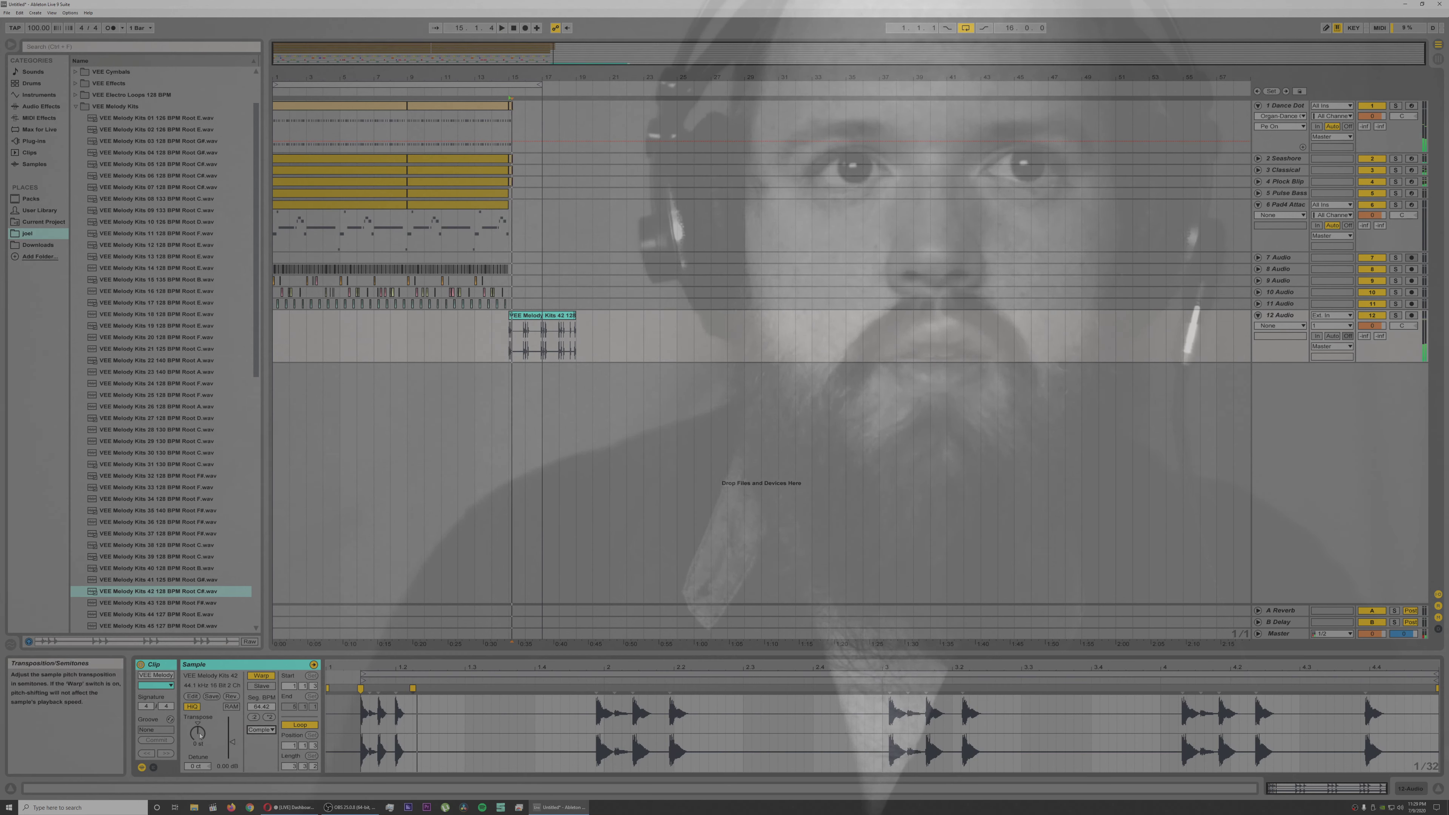
drag(200, 738, 200, 731)
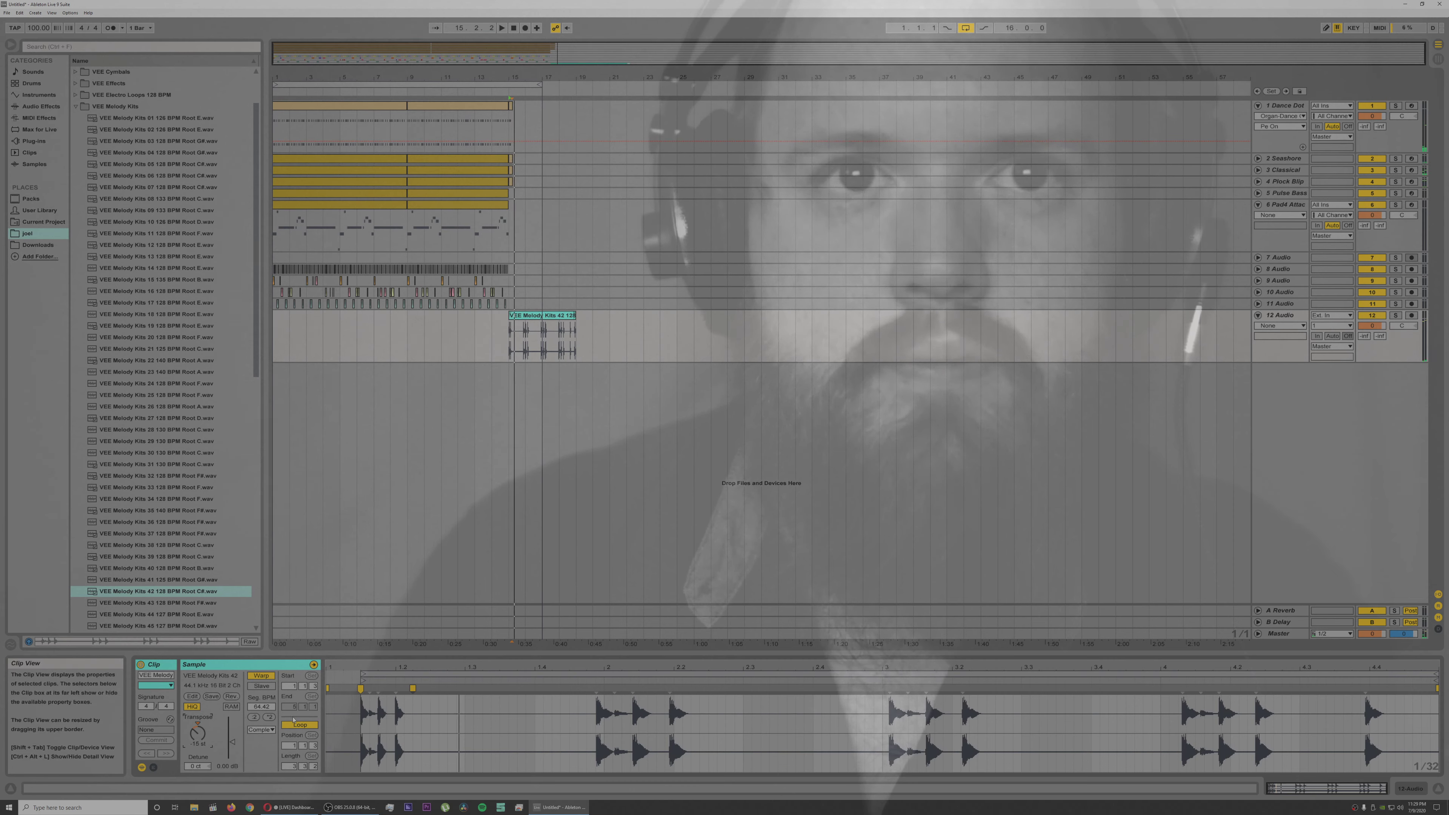
Step: Delete the Melody Kits 42 clip from track 12 and collapse the VEE Melody Kits folder
click(559, 317)
key(Delete)
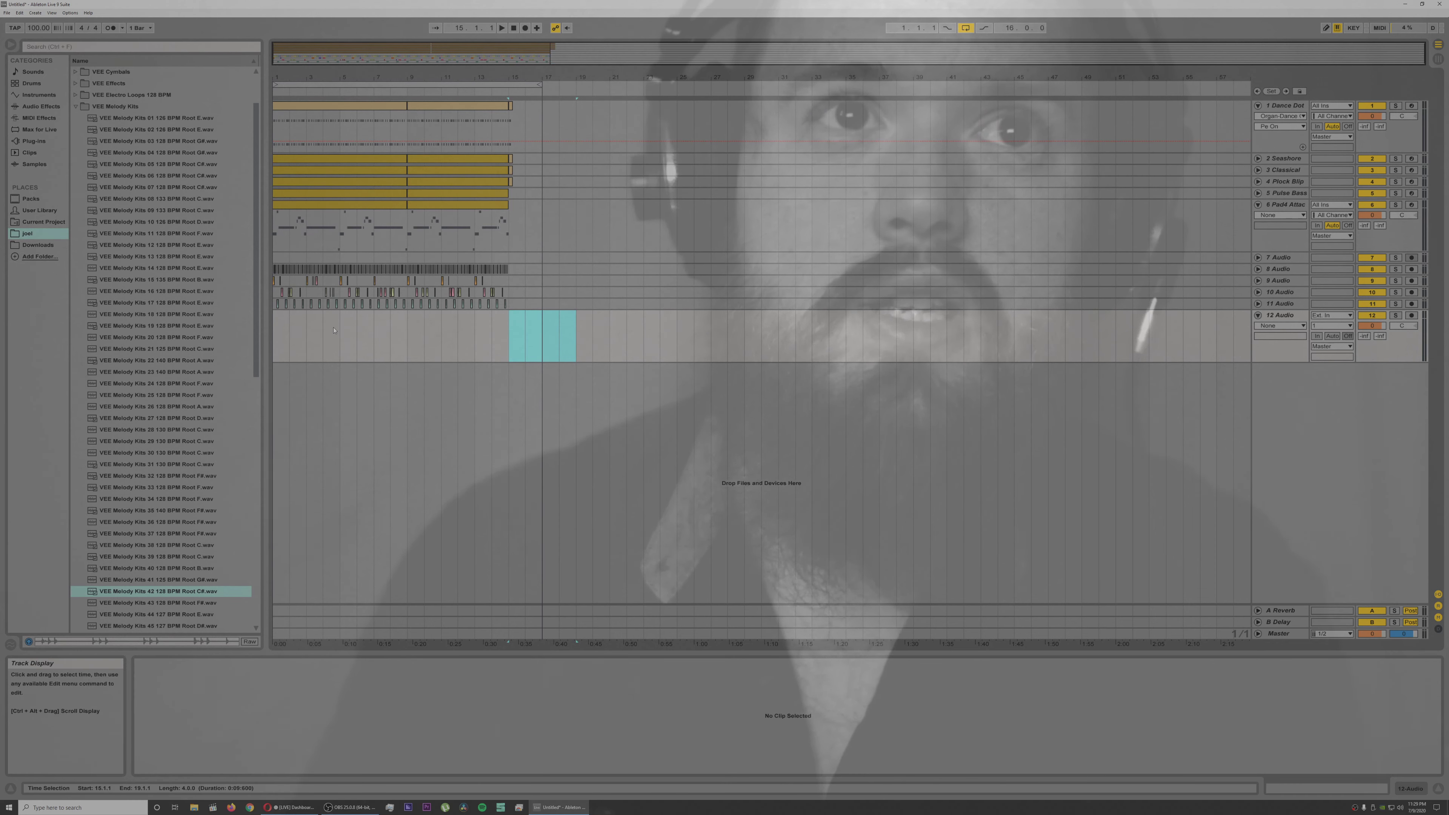
click(77, 107)
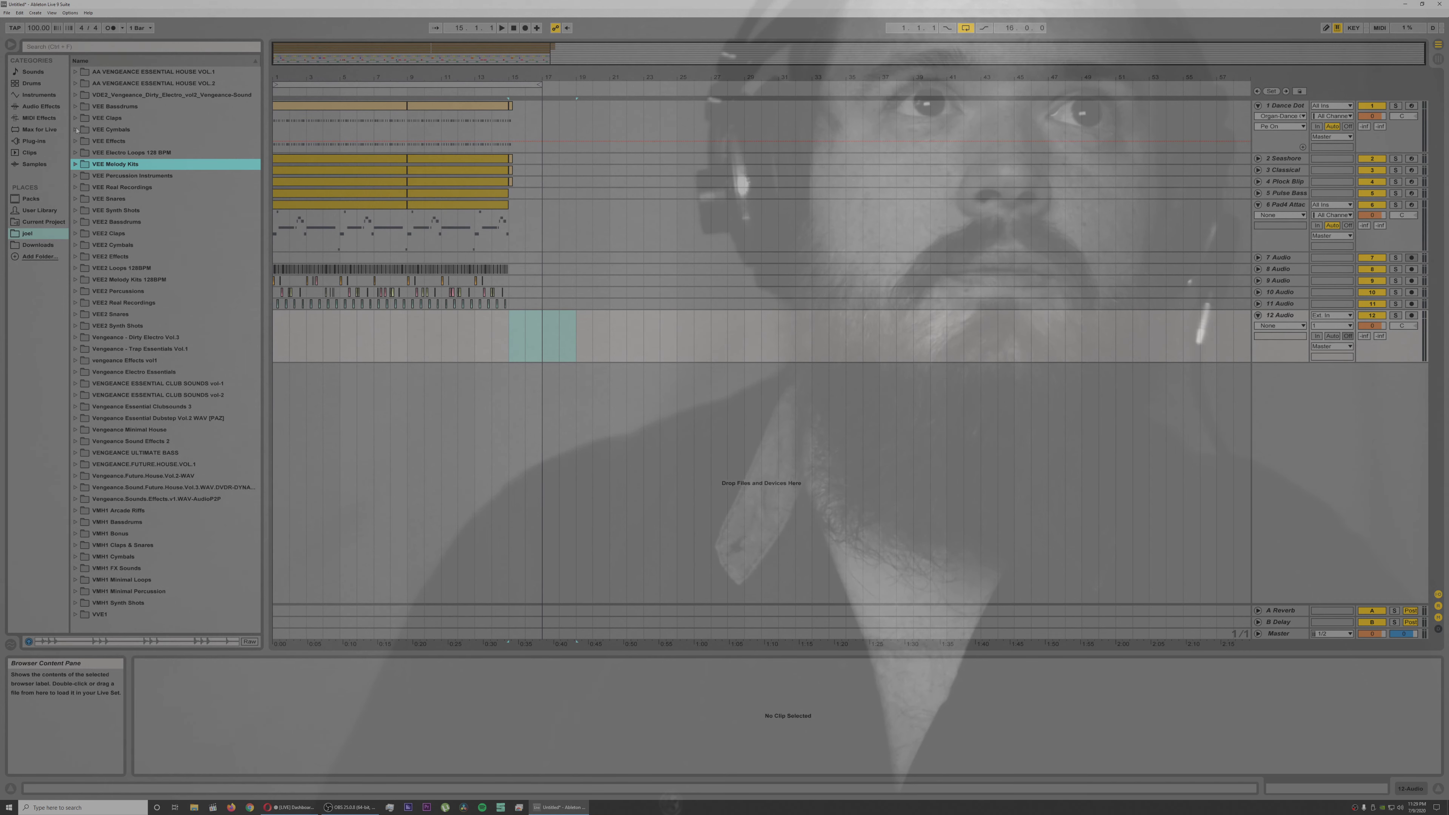
Step: Try Tension presets such as Space Arp, String Bells and Pad4 Attack on a new MIDI track
click(38, 97)
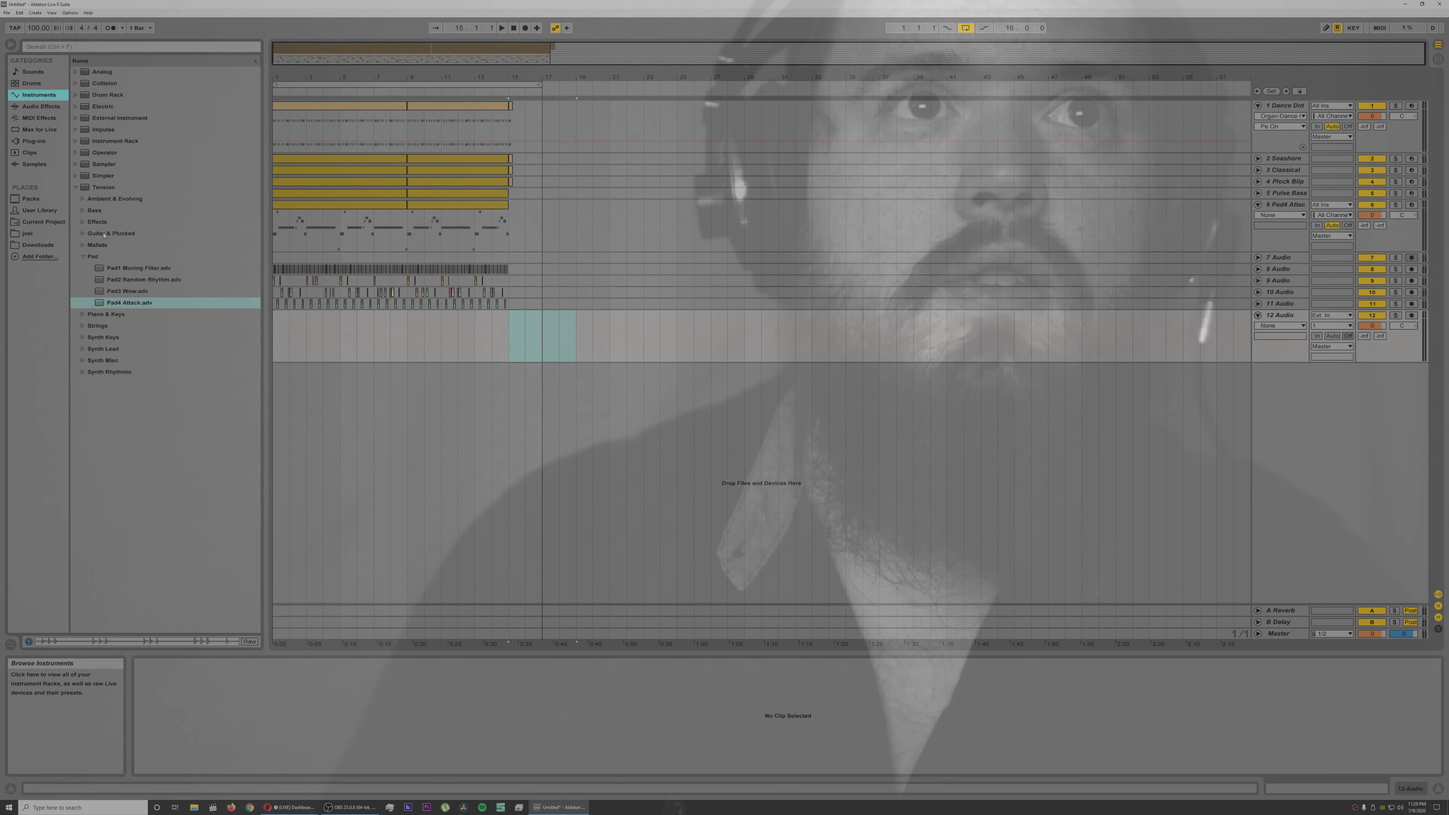
click(103, 337)
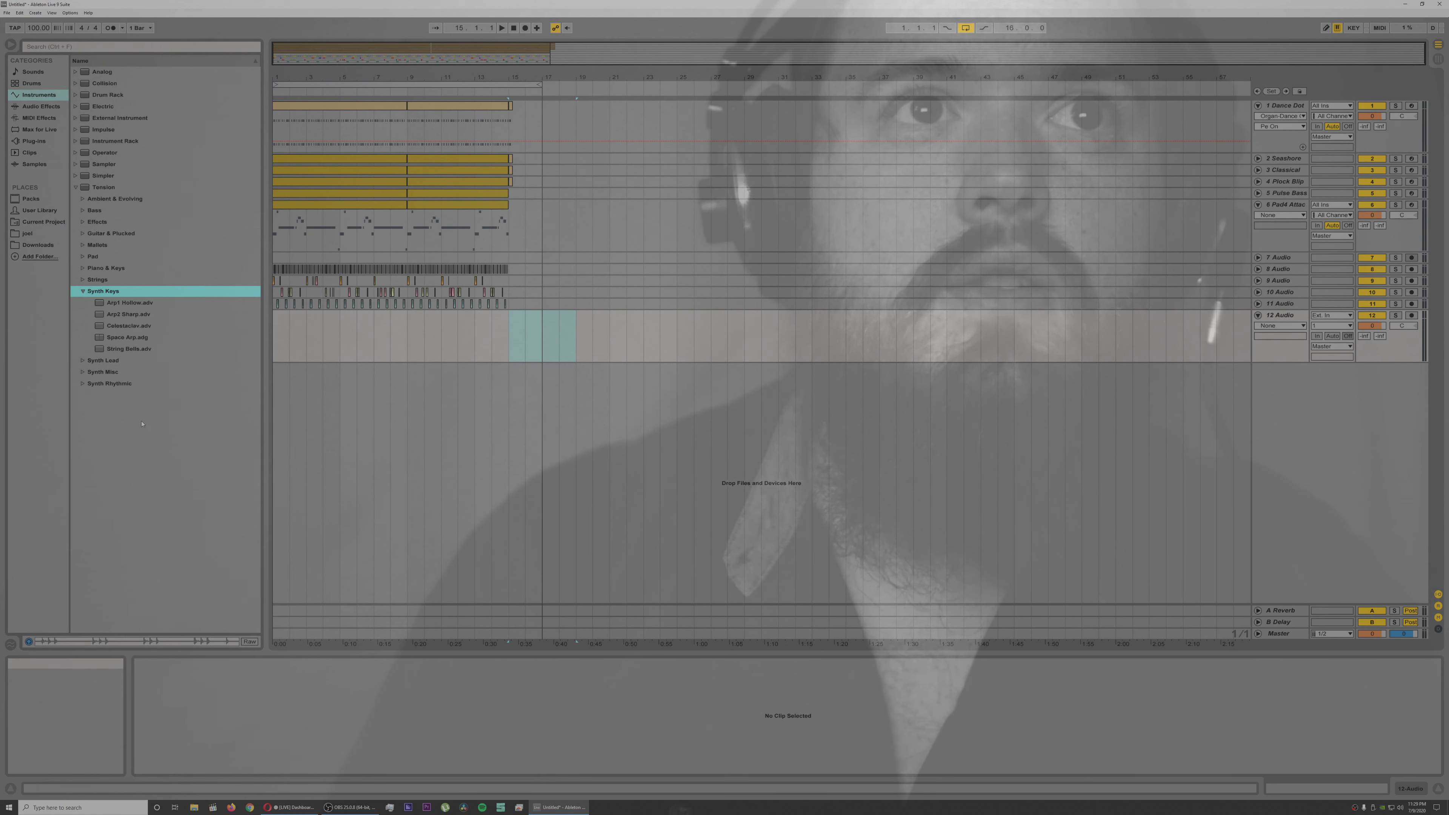
click(139, 337)
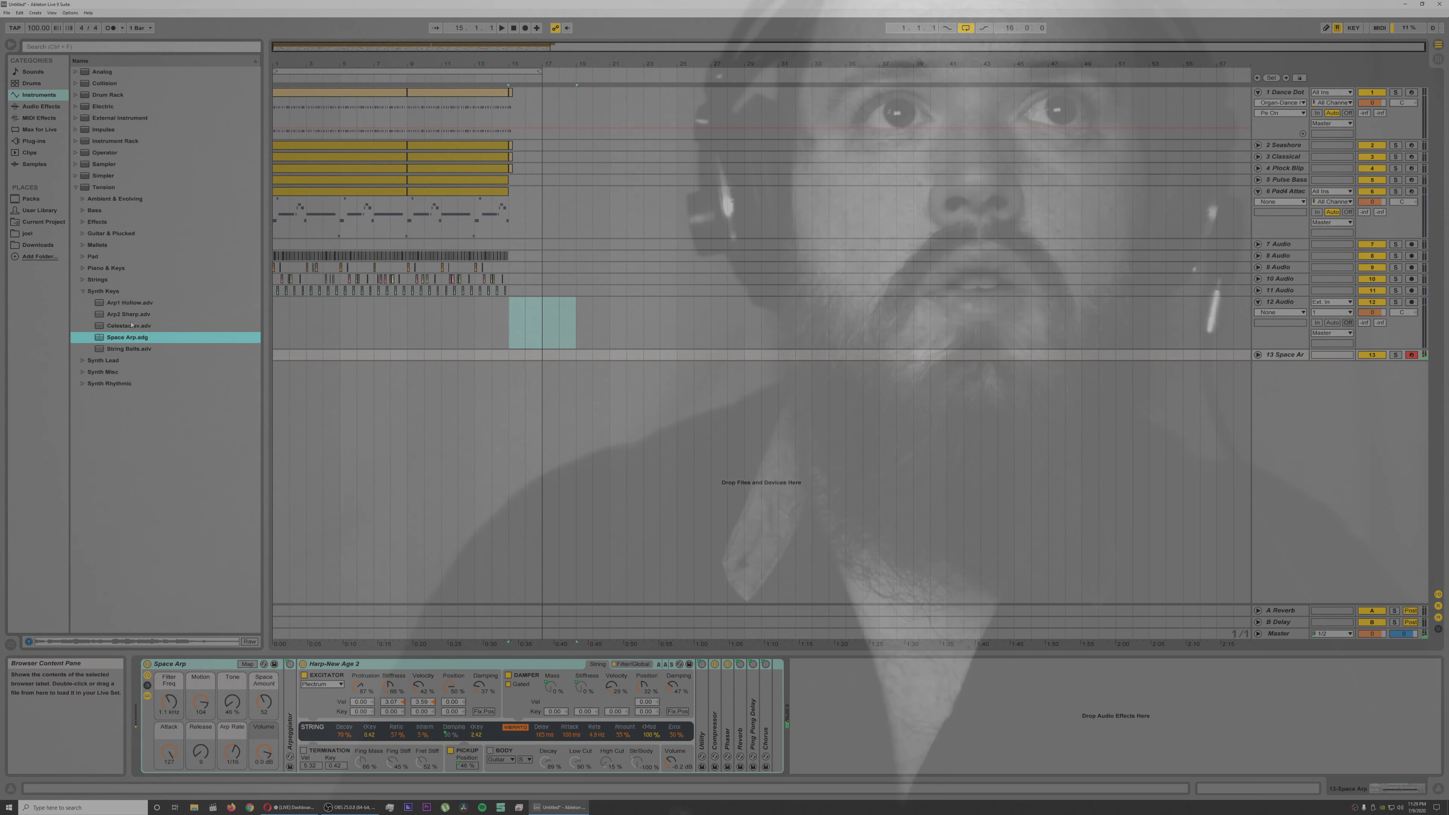
double_click(132, 325)
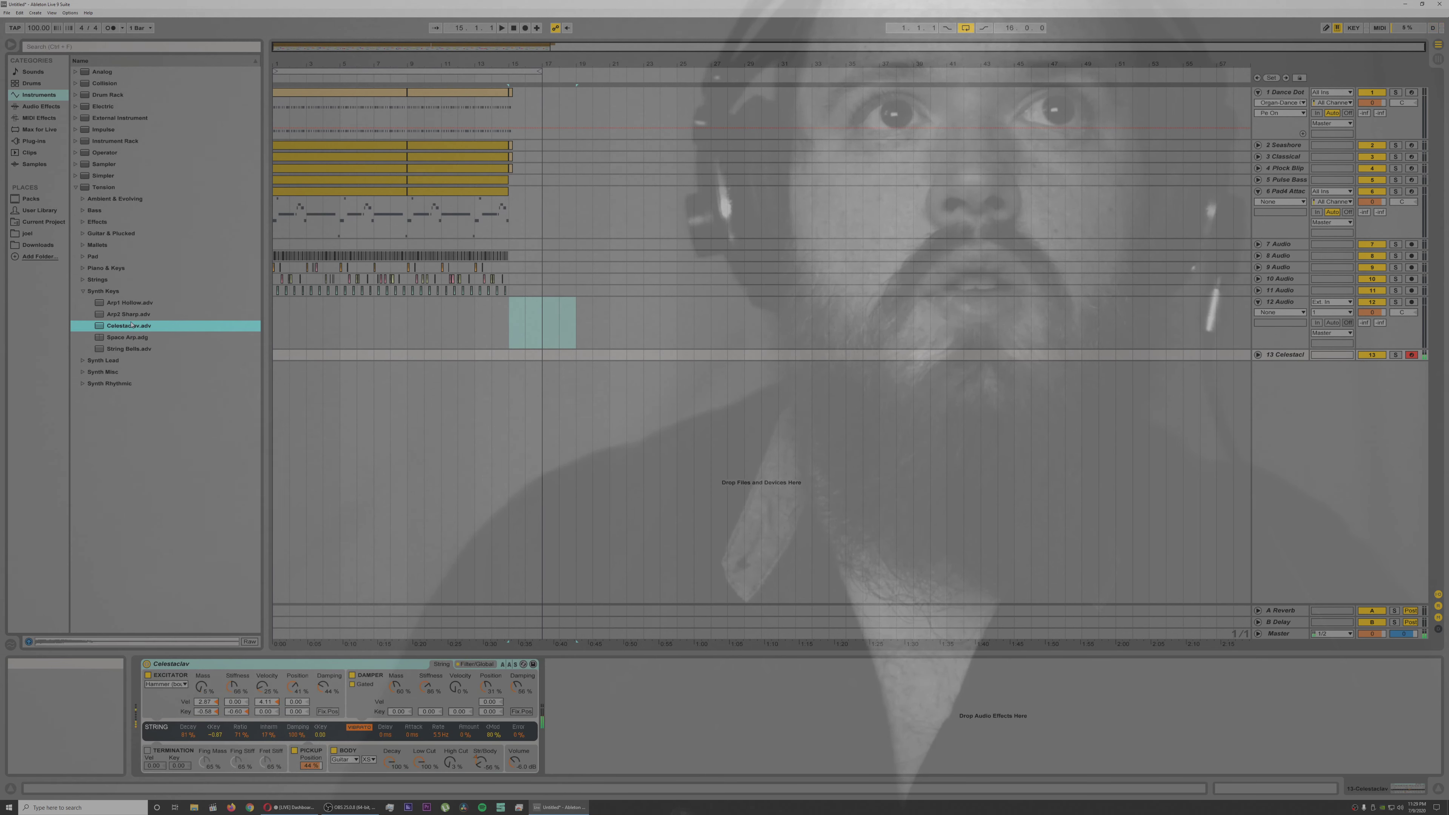
double_click(136, 338)
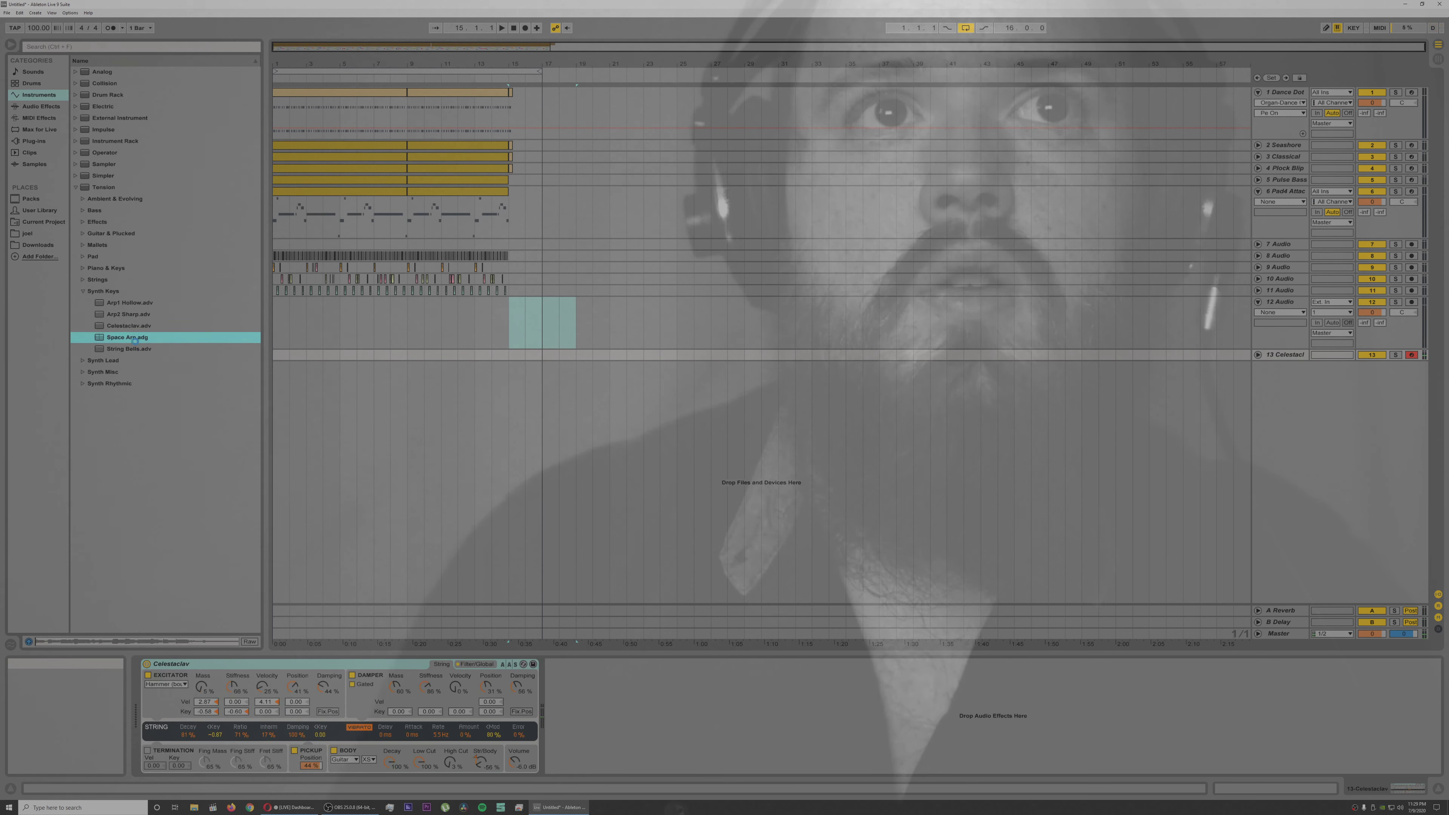
double_click(136, 349)
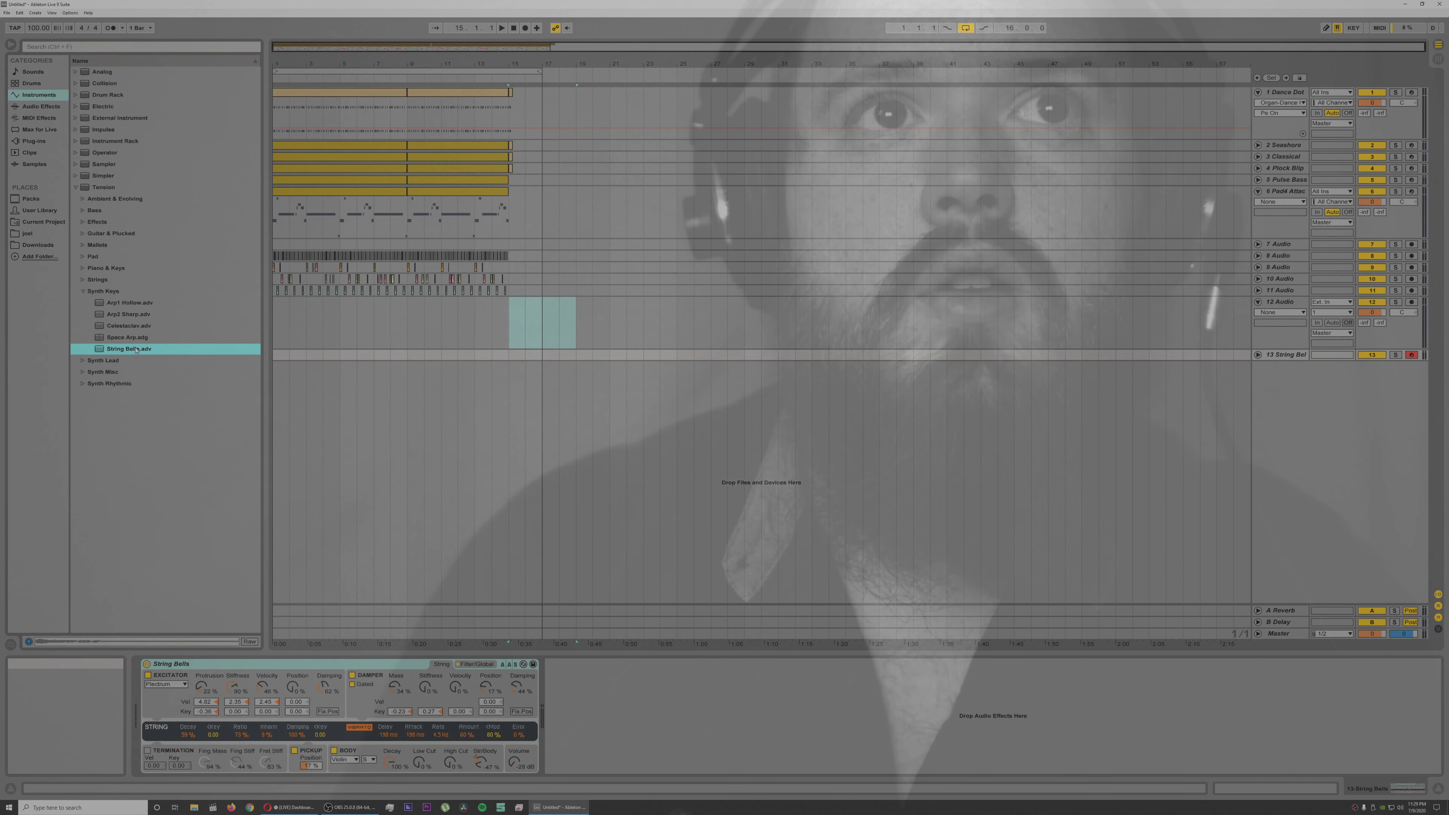
click(82, 258)
double_click(129, 304)
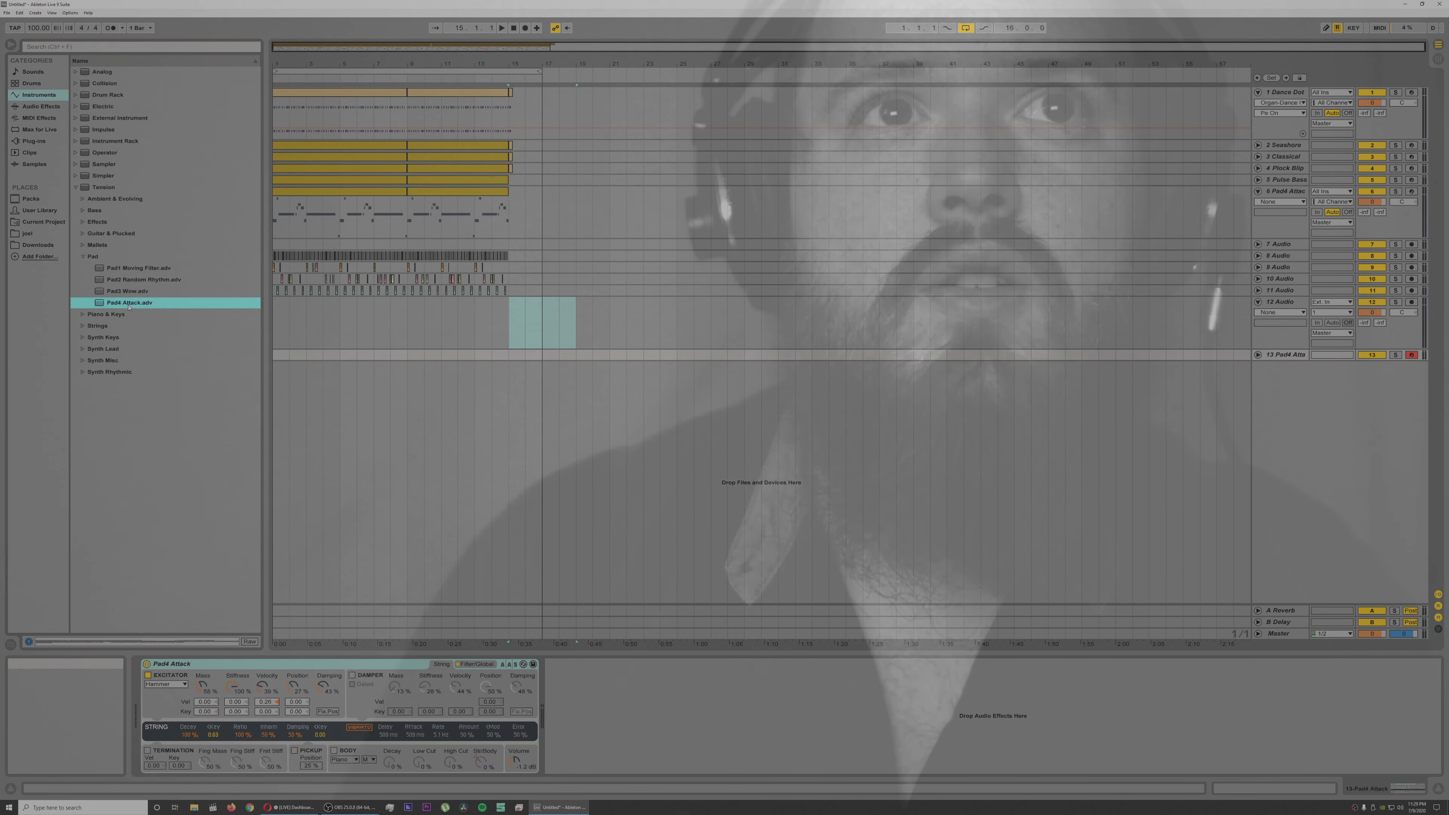
Step: Load the MkII1 Hollow Piano preset from Electric's Piano & Keys folder onto track 13
click(90, 107)
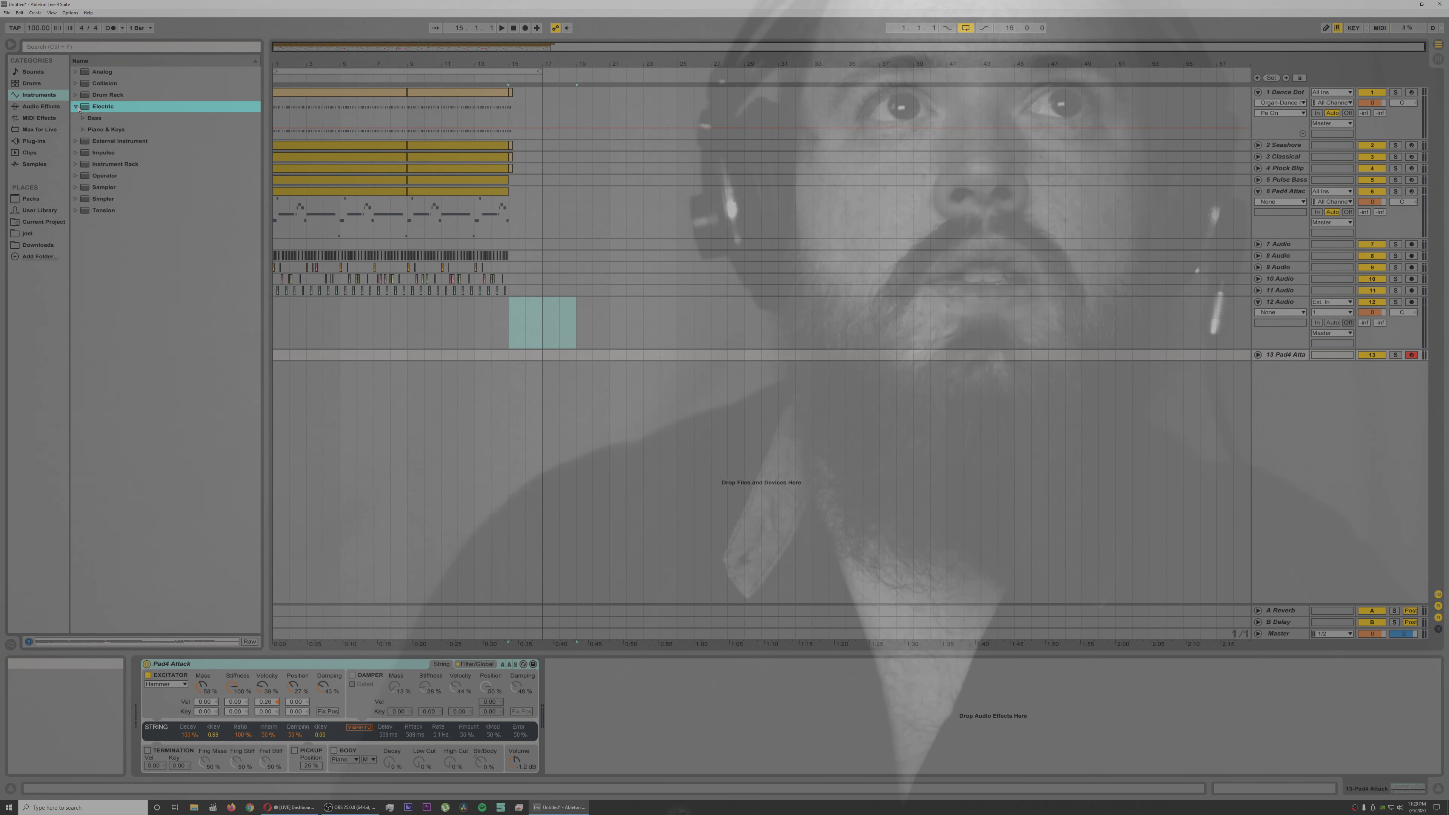
click(84, 130)
click(132, 257)
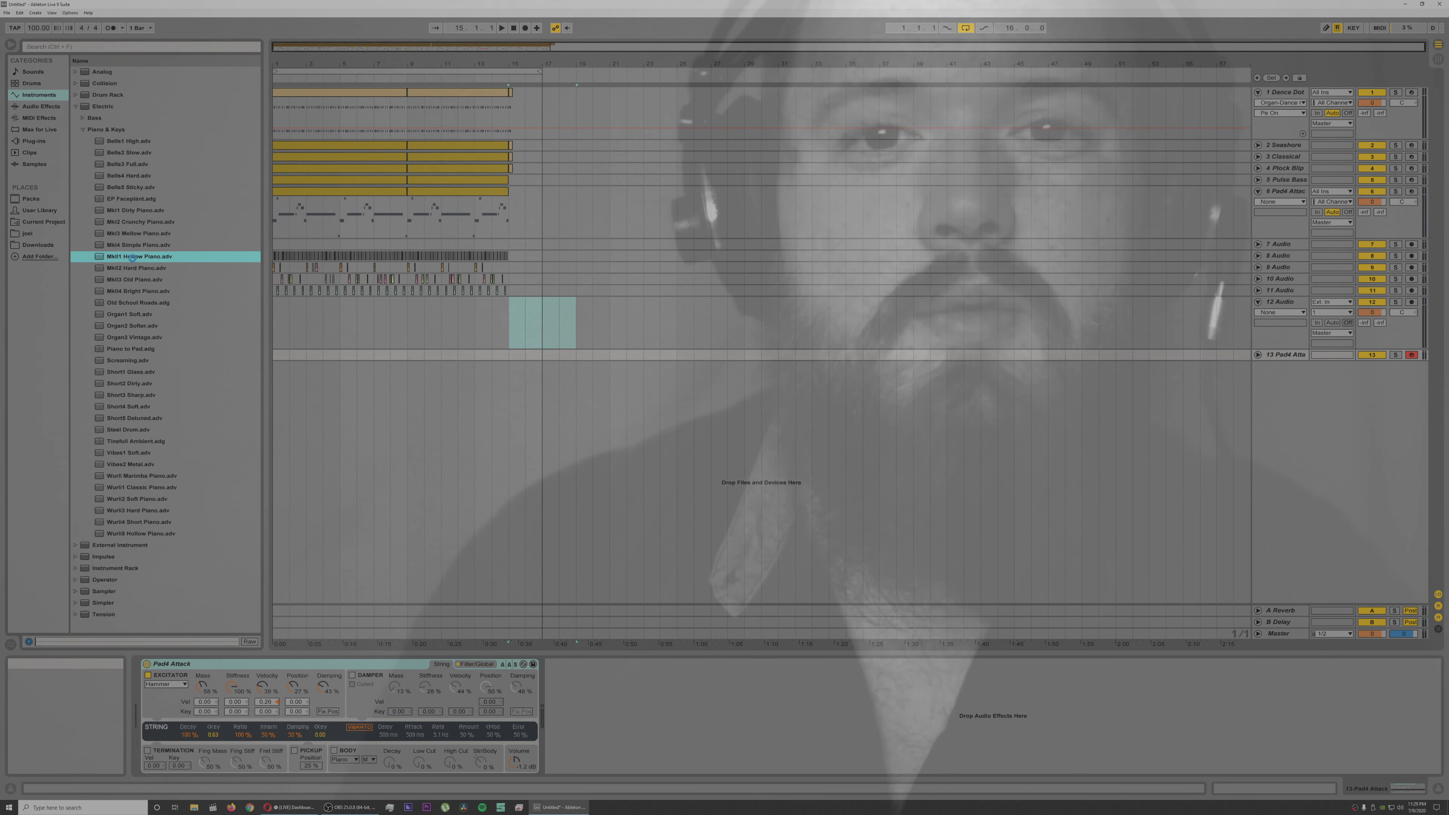
double_click(131, 257)
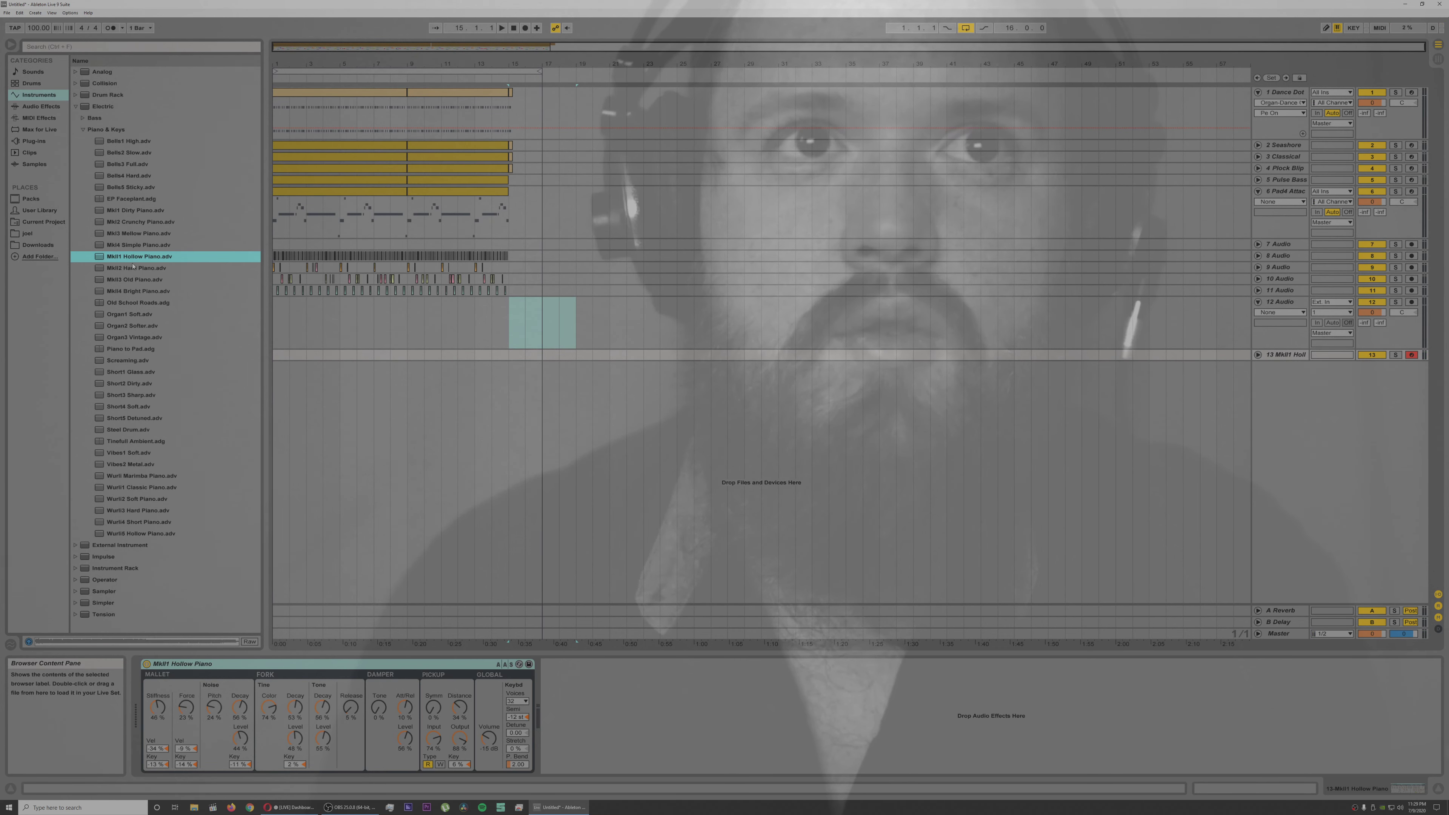
drag(127, 259, 520, 347)
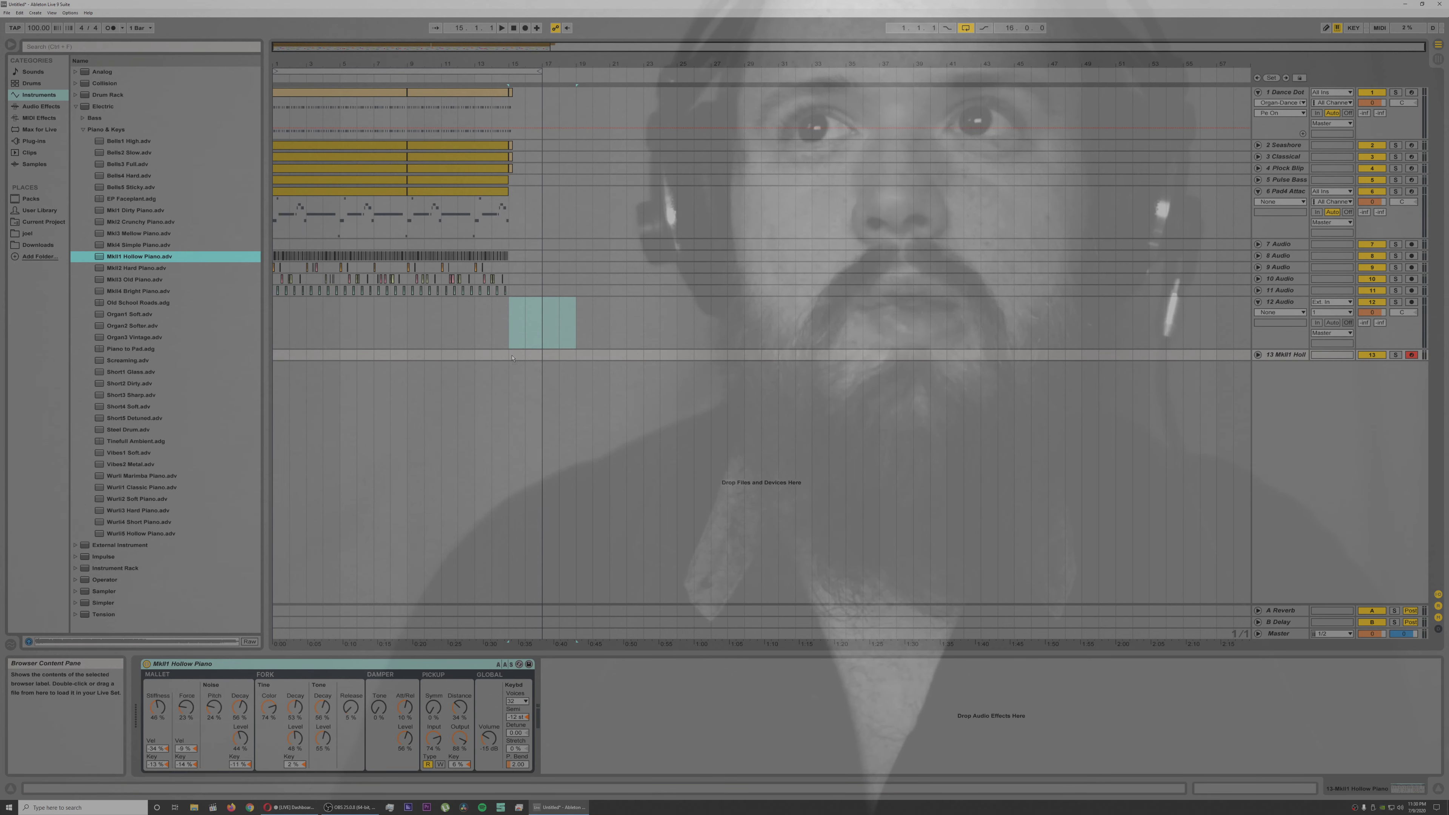
Step: Insert a three-bar MIDI clip at bar 15 on track 13 and open it in an enlarged note editor
drag(512, 355, 559, 355)
right_click(535, 360)
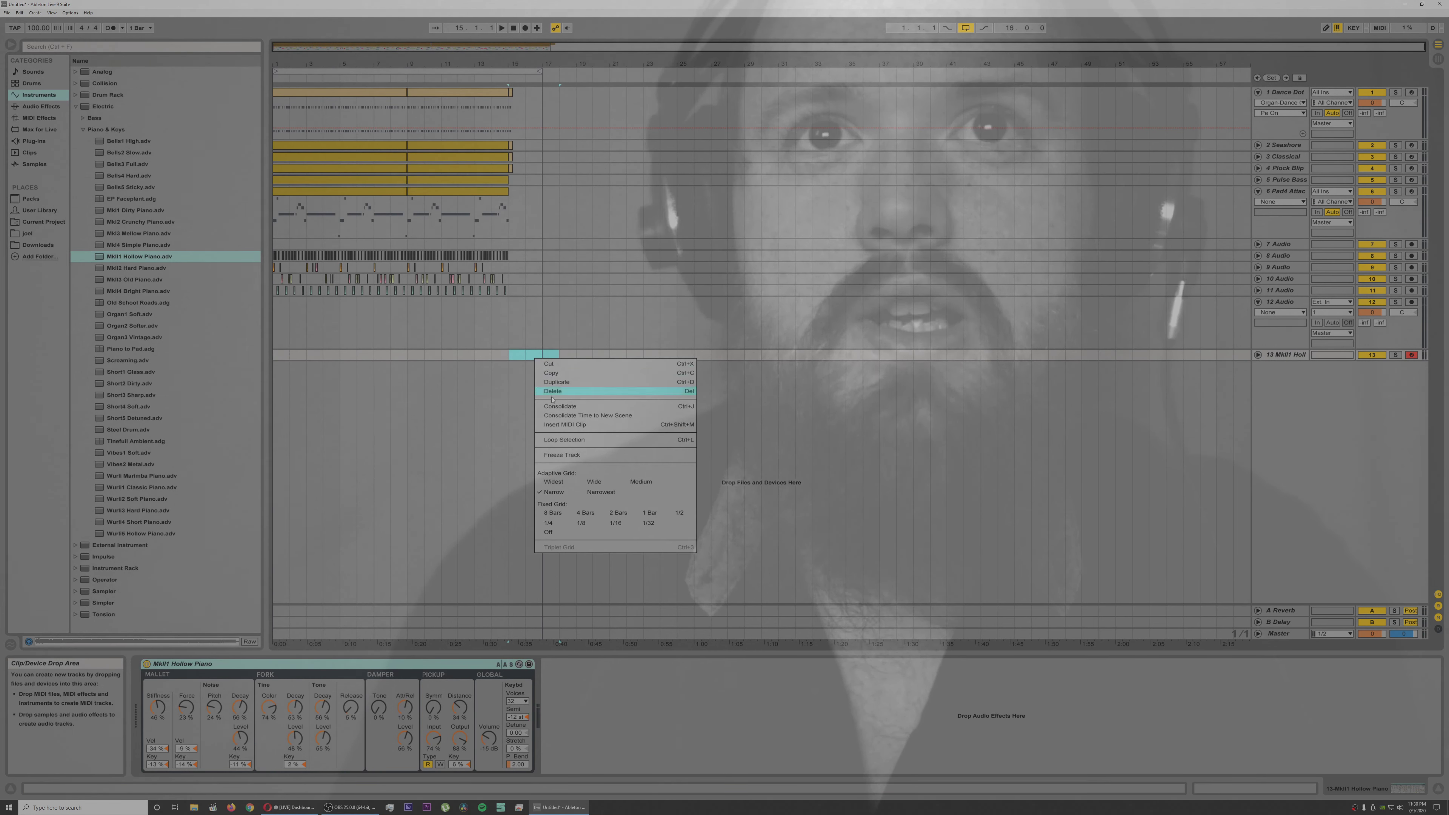
click(557, 425)
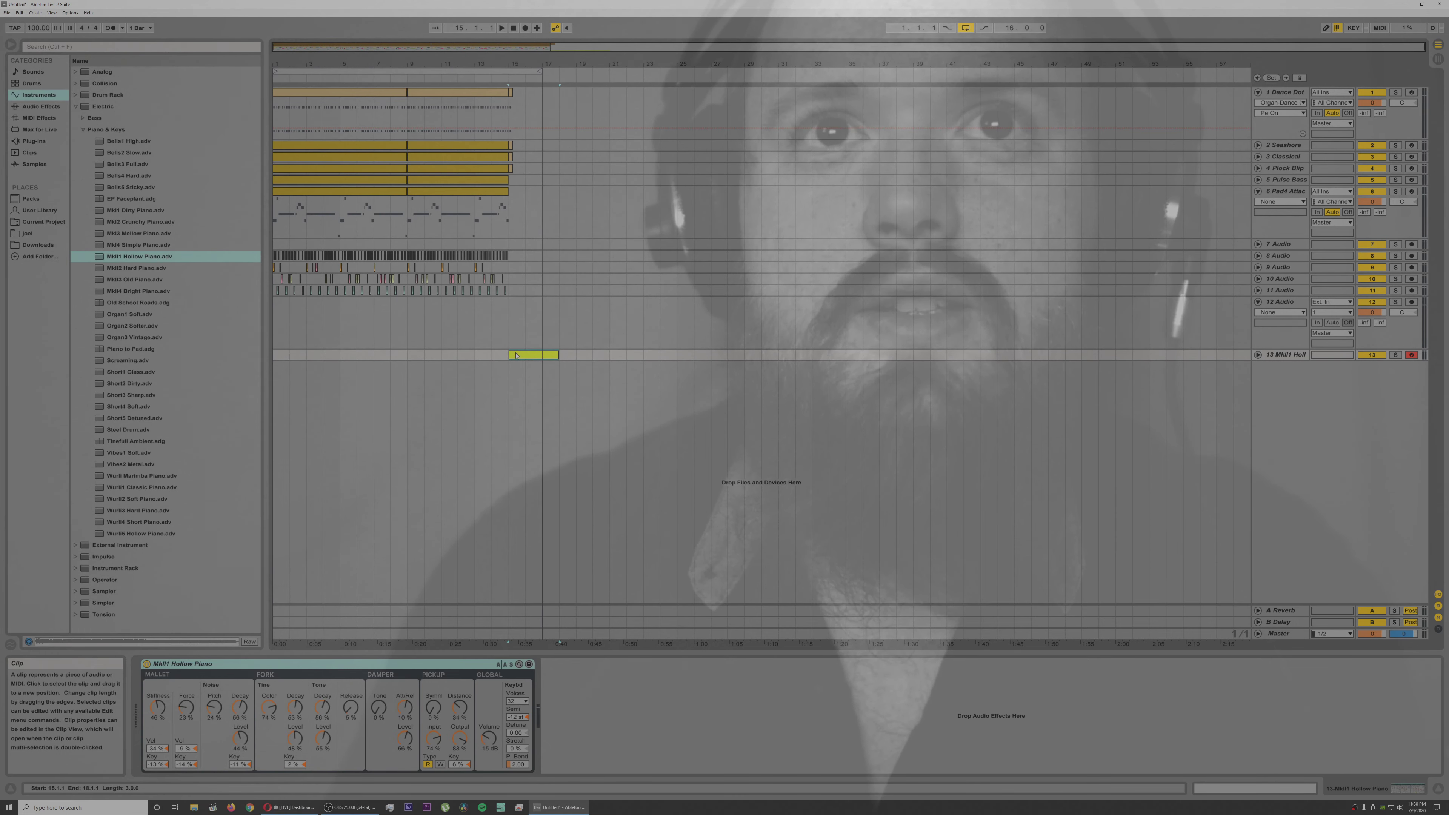
double_click(517, 356)
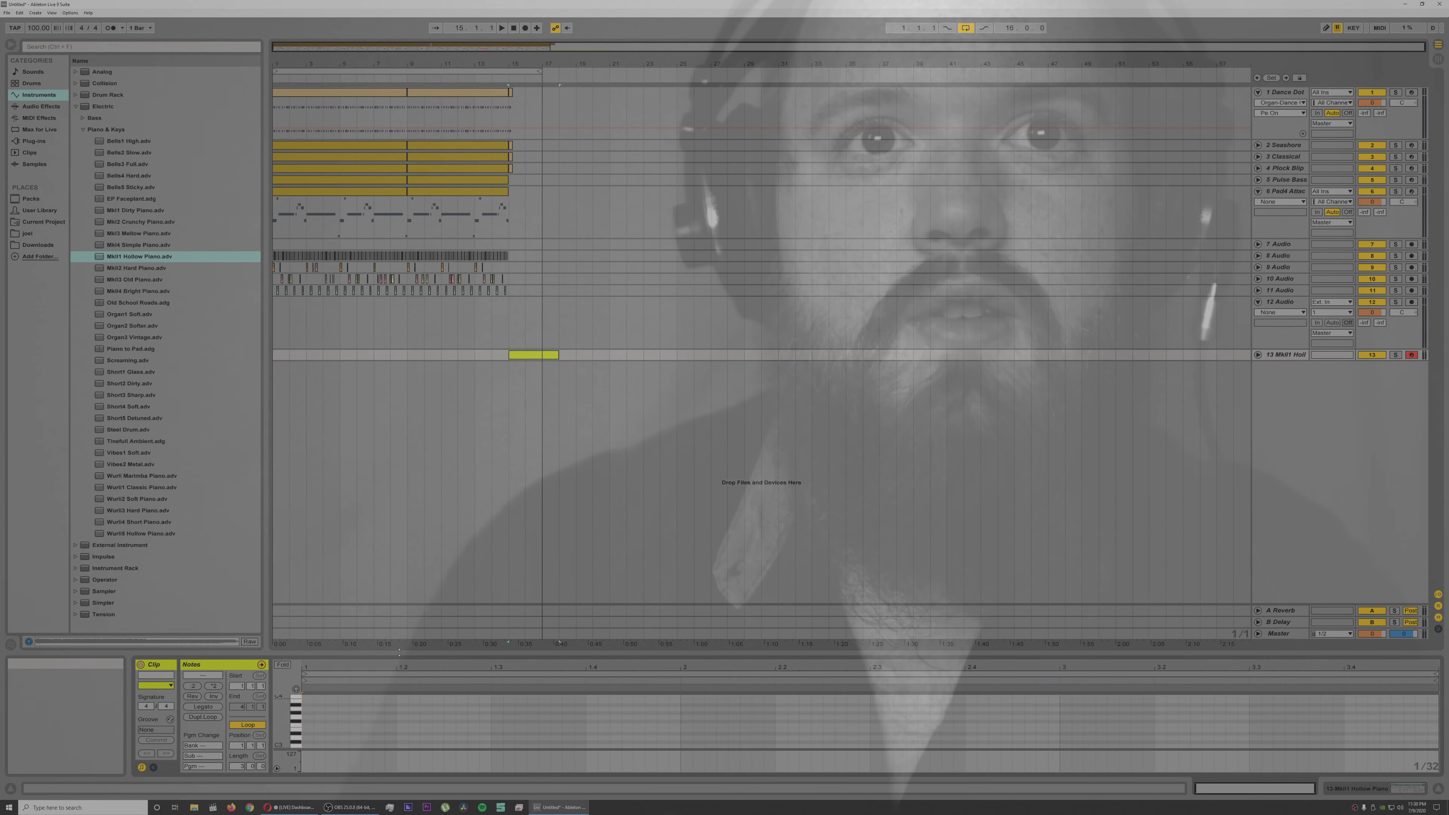
drag(425, 653, 425, 335)
Step: Turn on note preview and draw three short A#4 notes a sixteenth apart at the start of track 13's clip
click(296, 373)
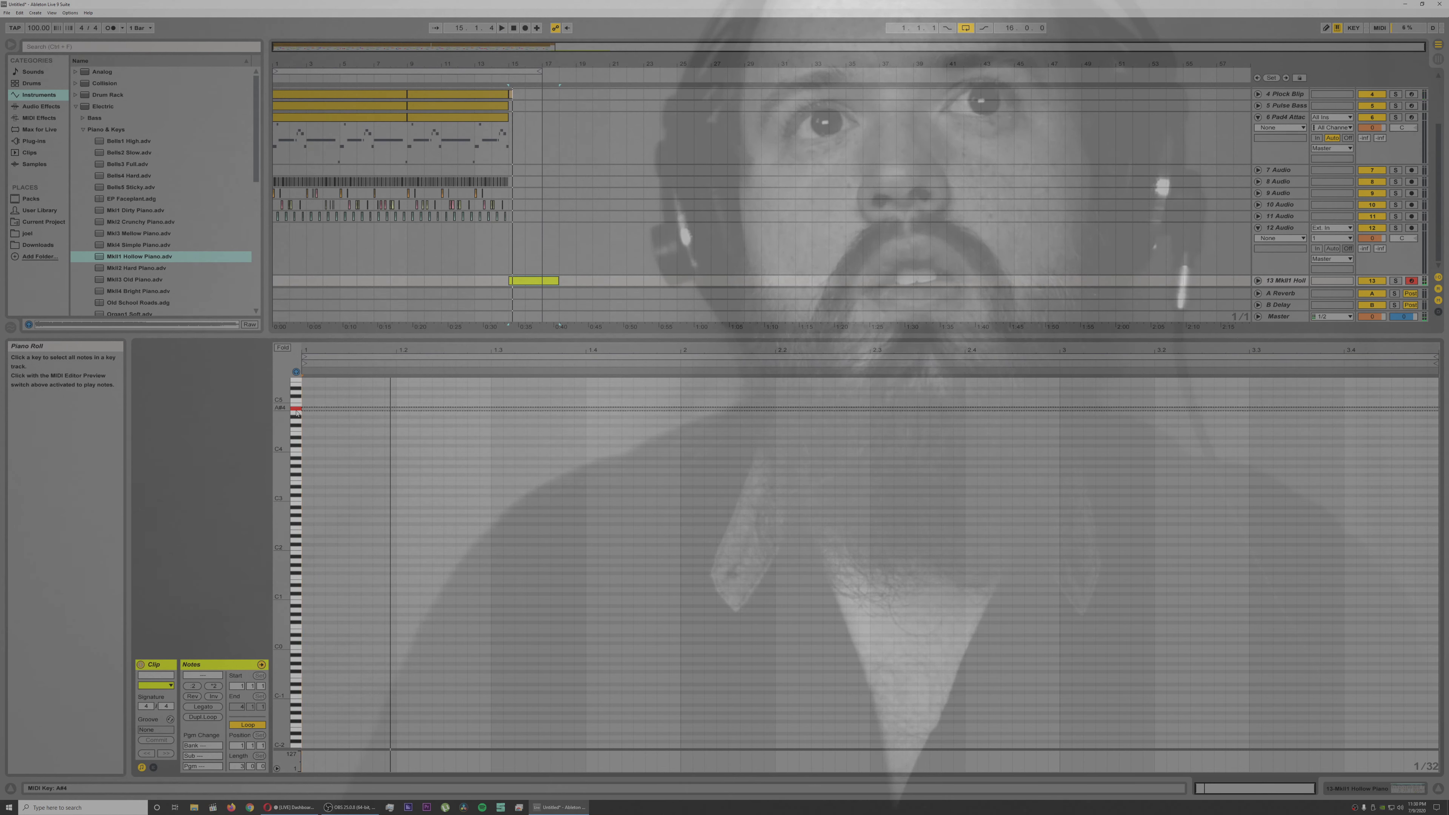
key(space)
drag(313, 409, 313, 409)
key(space)
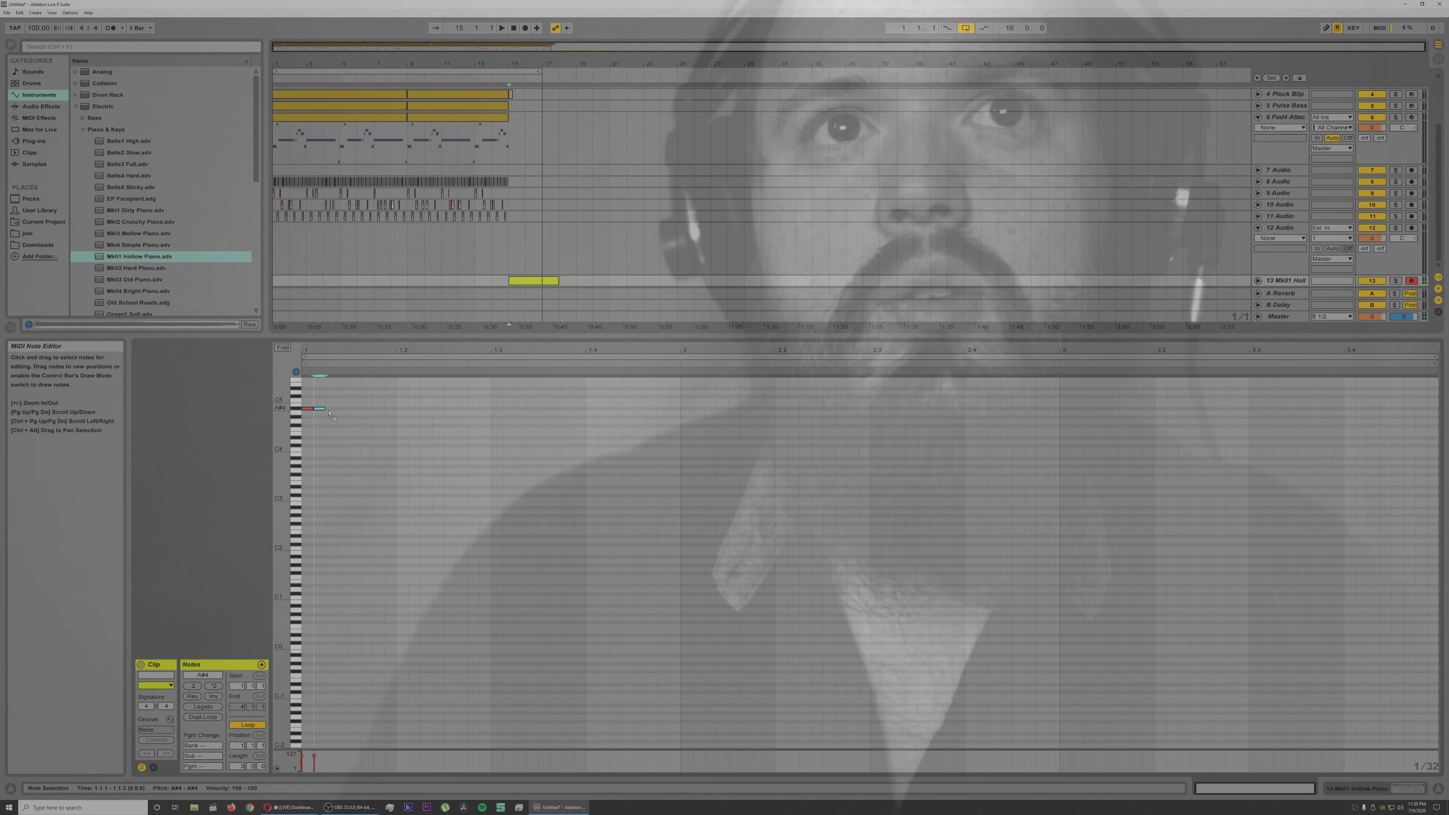
key(space)
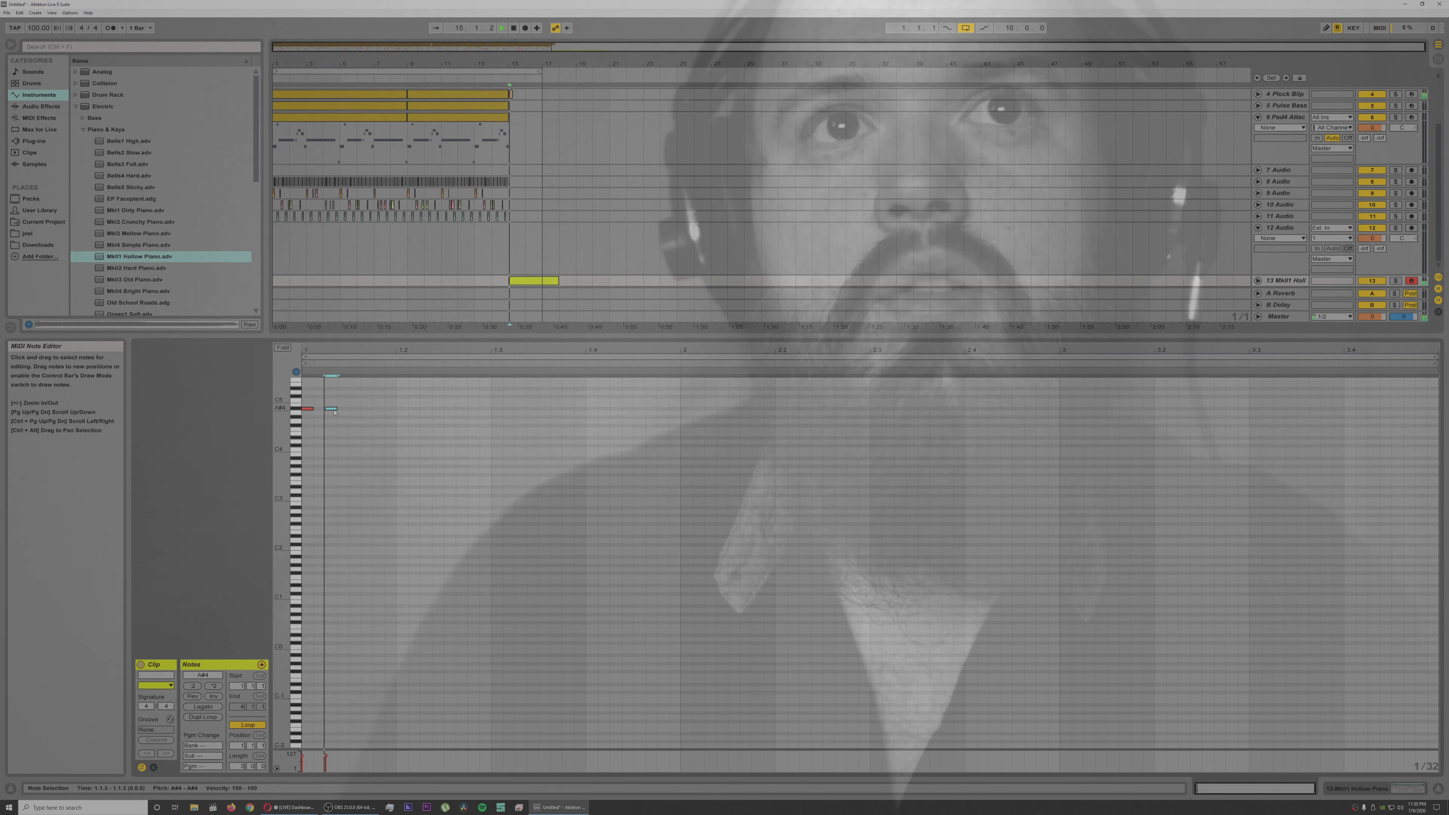
key(space)
double_click(347, 409)
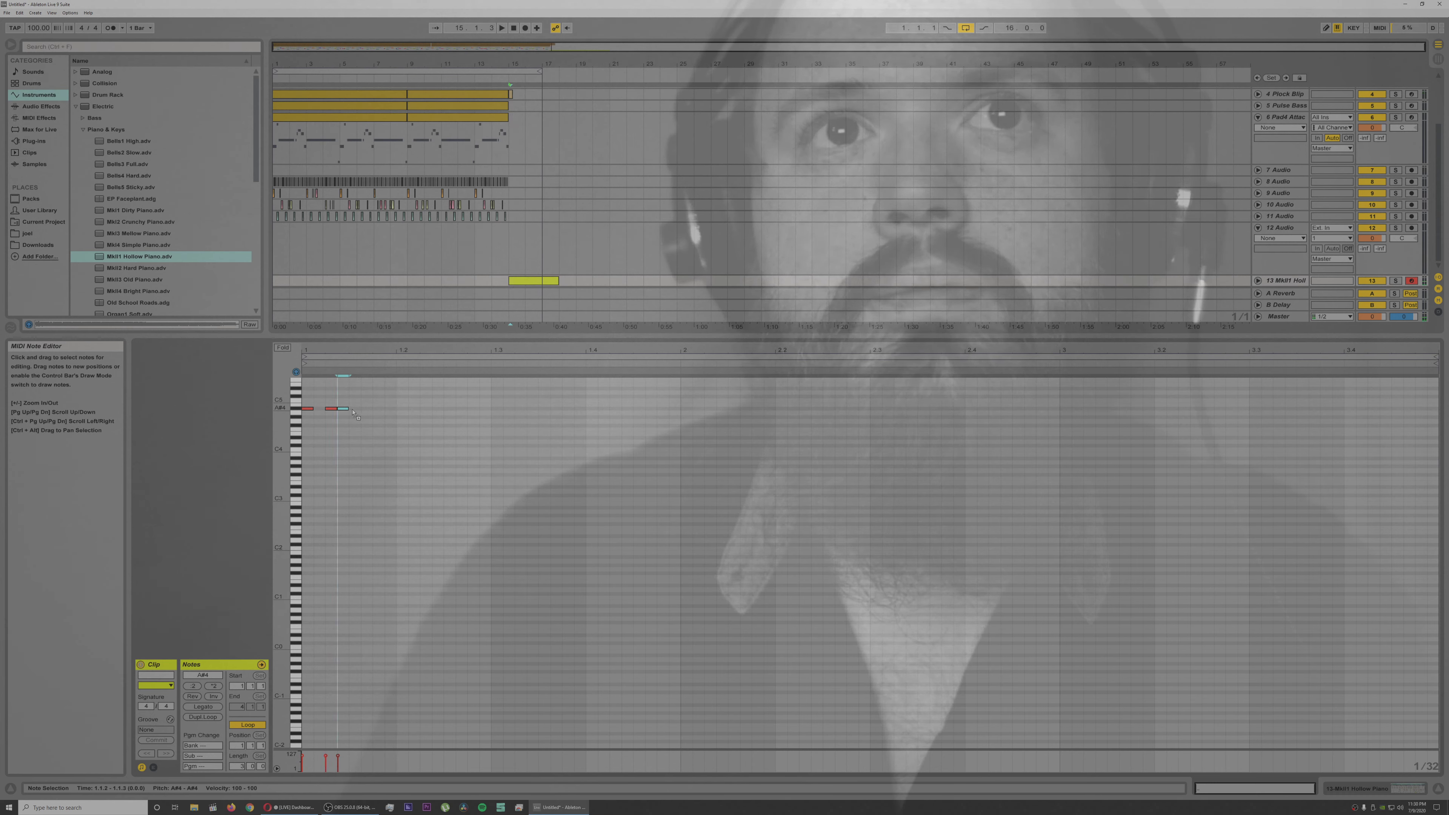
key(space)
key(space)
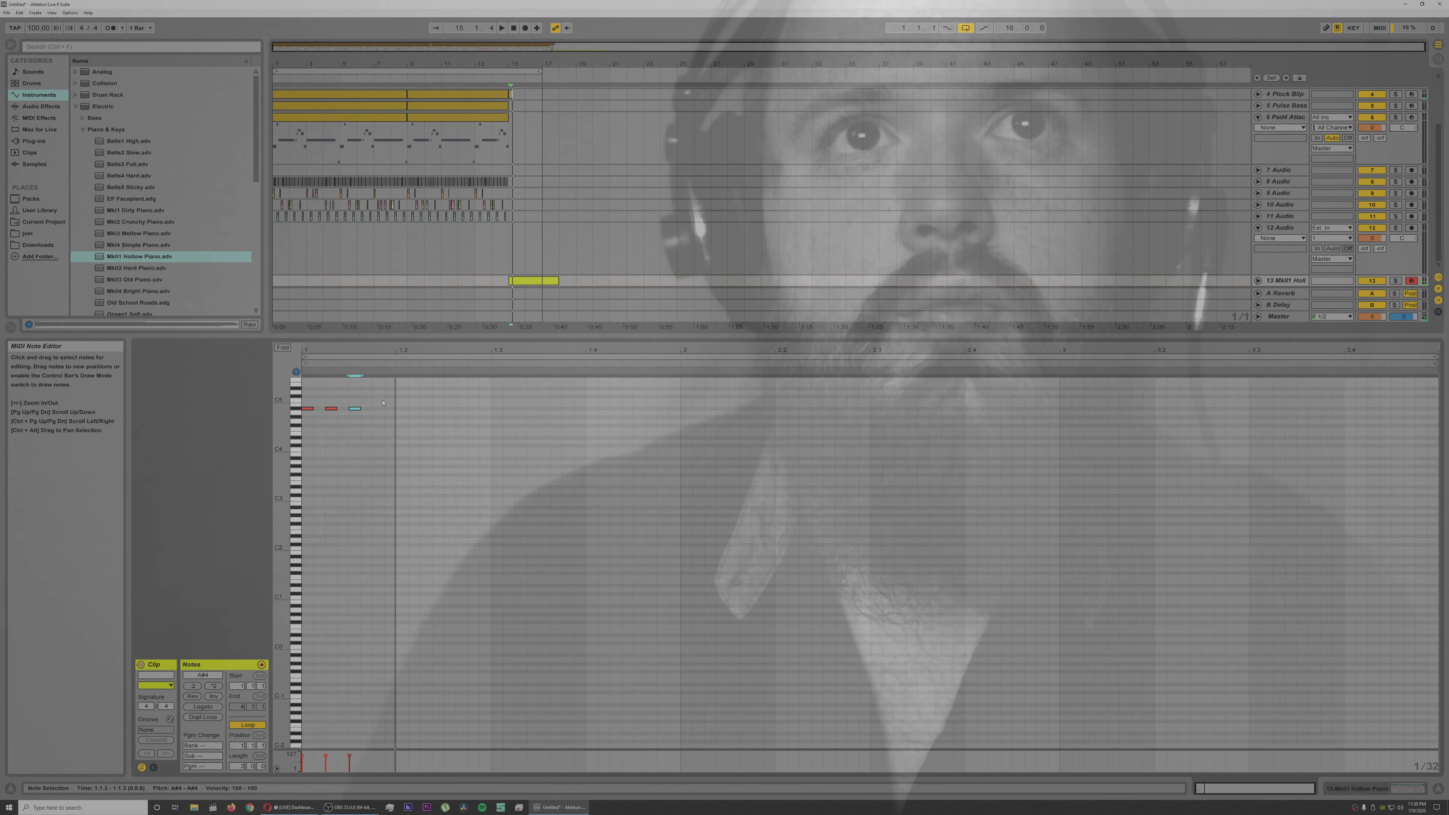
Step: Build the three notes into chord stabs by copying them to G4 and D#4, the octave below, and D5 on top
key(ctrl+a)
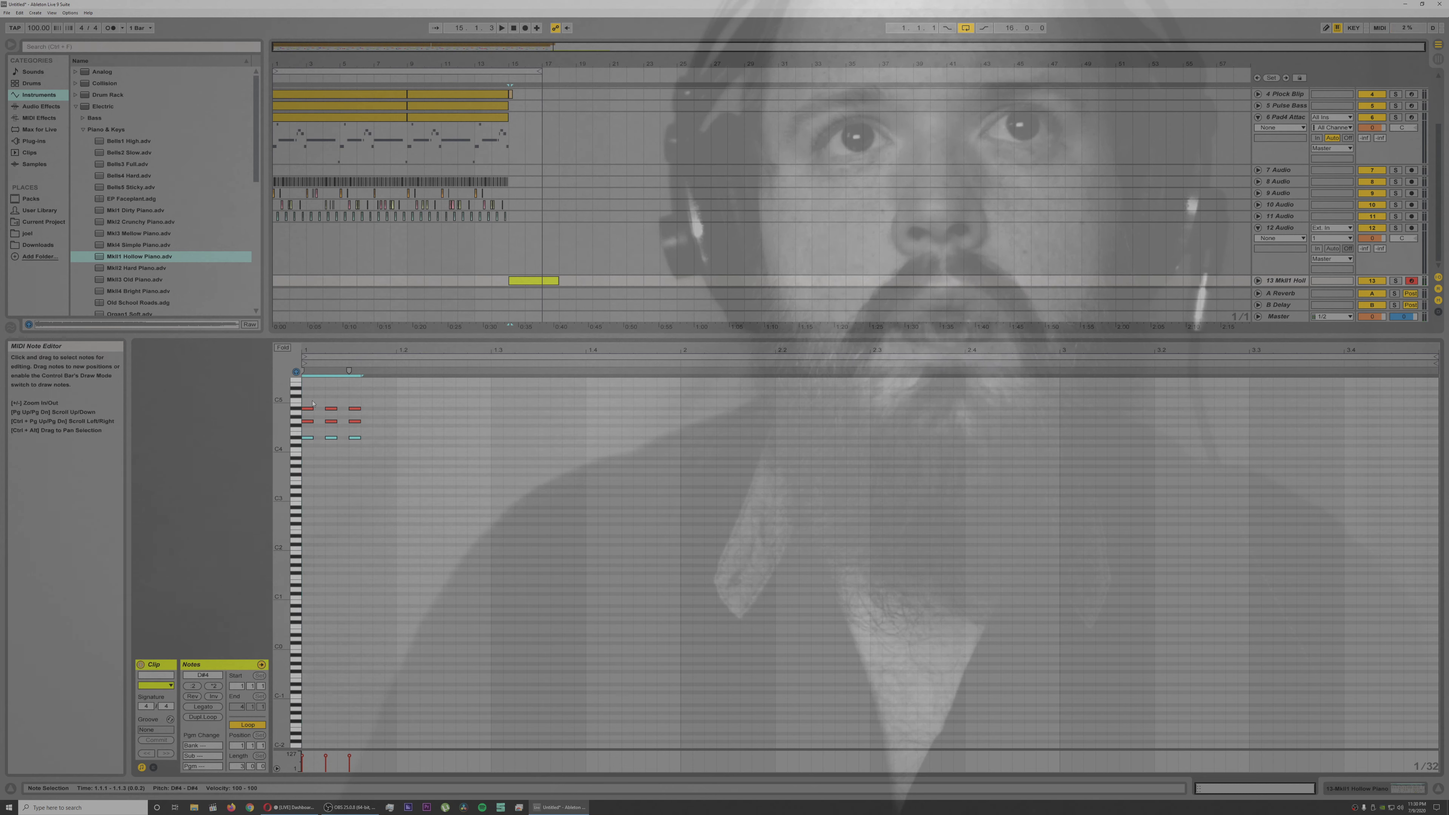
key(ctrl+a)
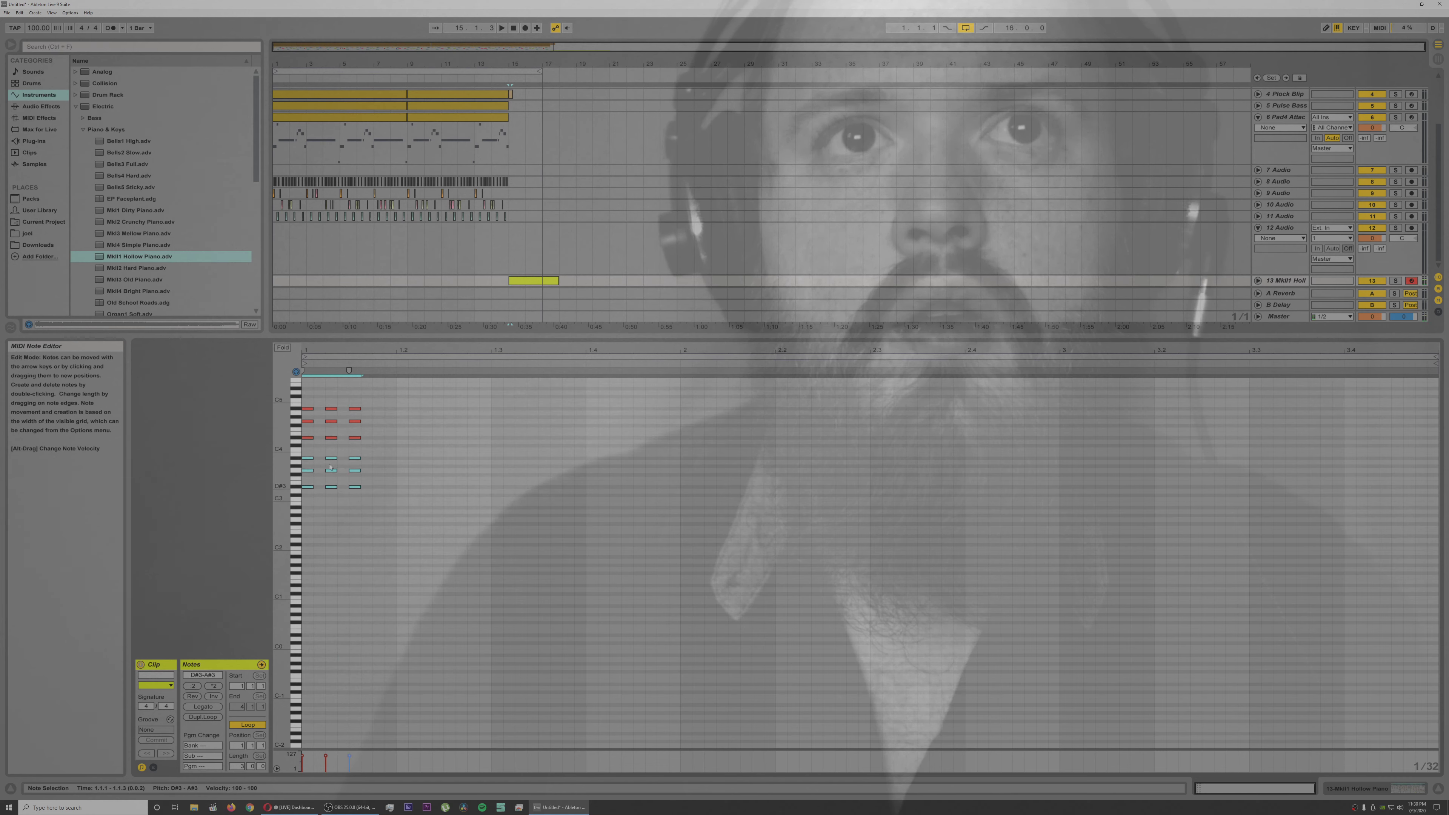
drag(307, 449, 369, 463)
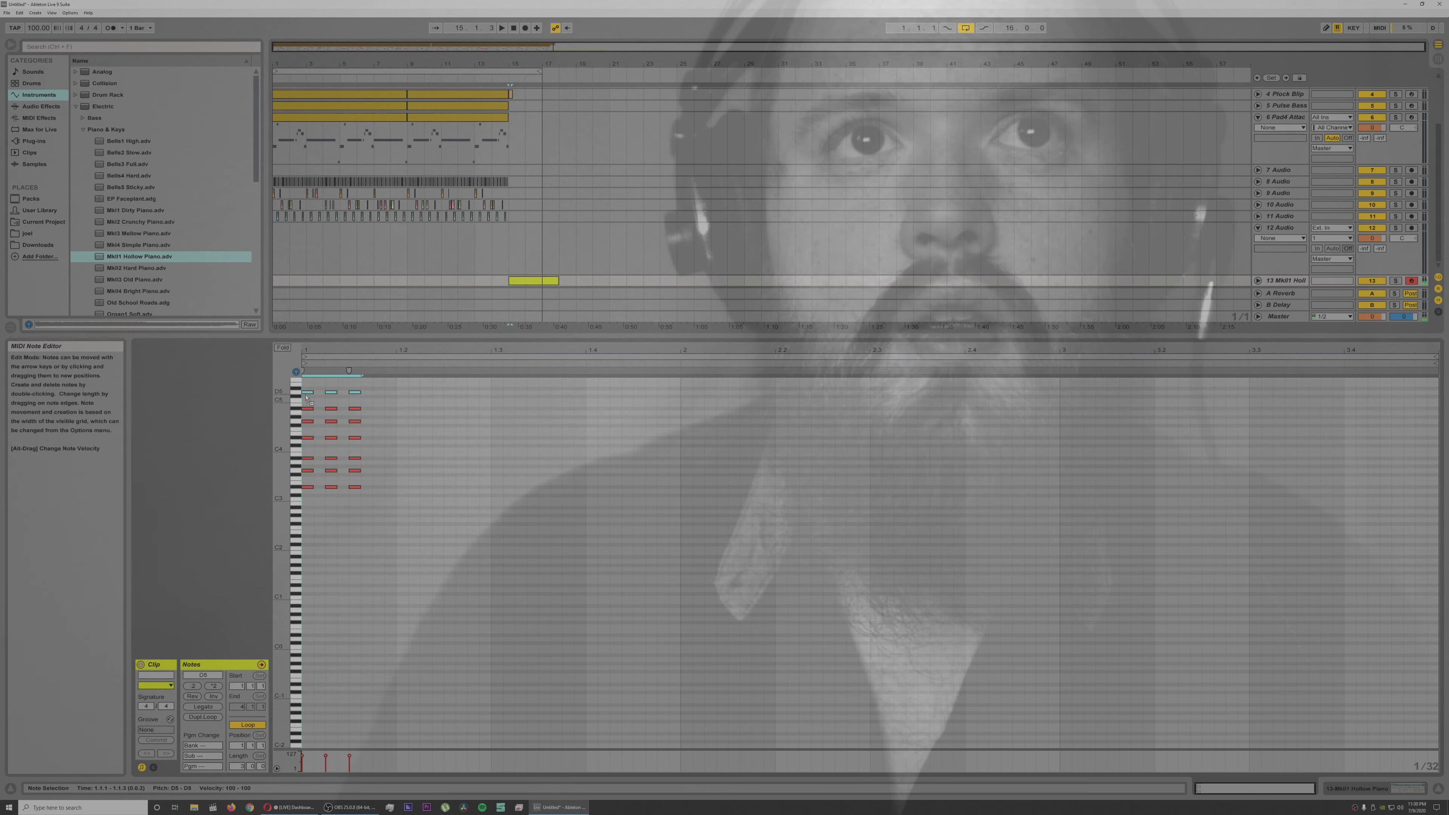
key(space)
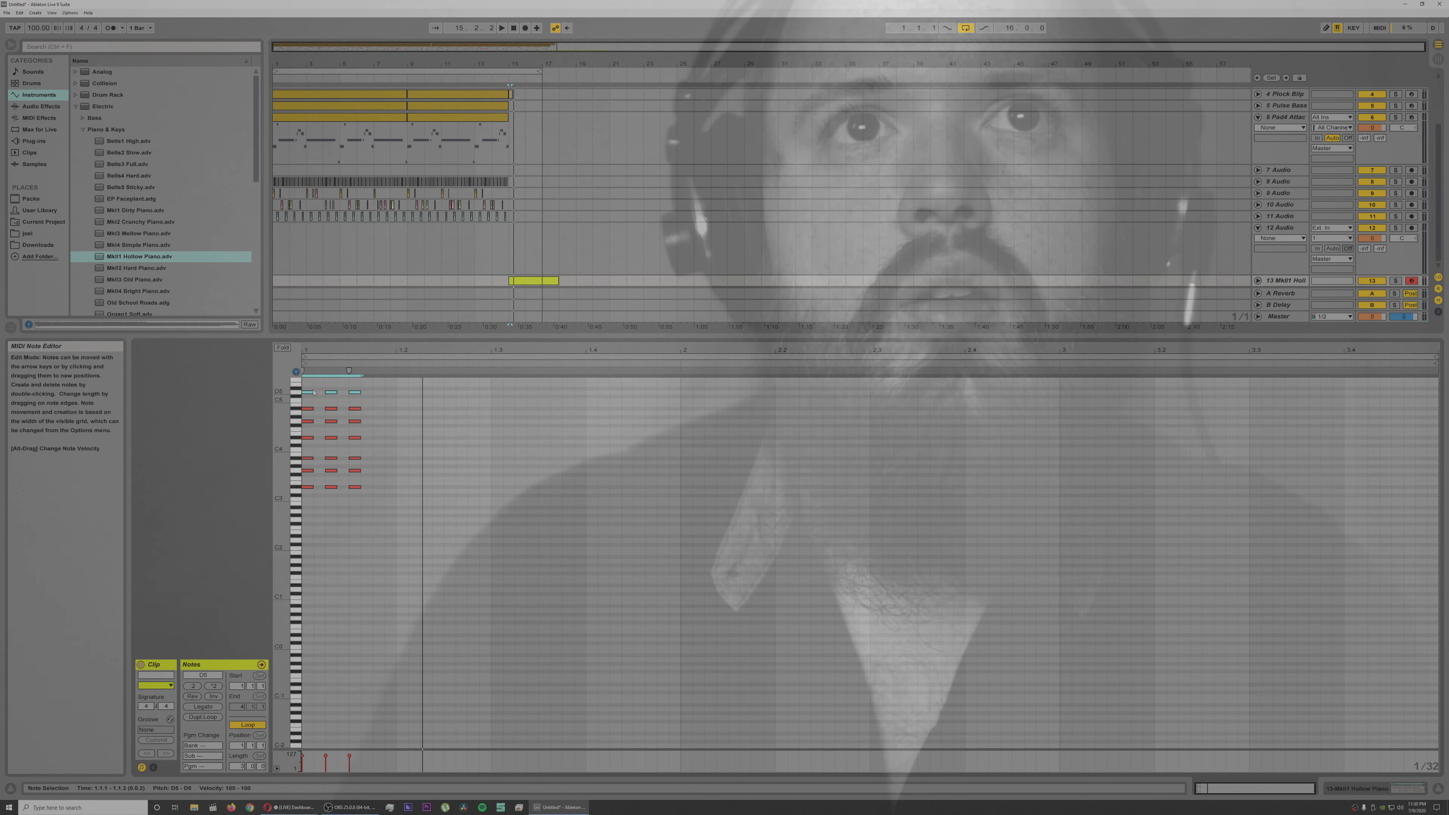
Step: Lengthen all the notes of the third chord, with the lowest D#3 note longest, and disarm track 13
drag(381, 385, 372, 485)
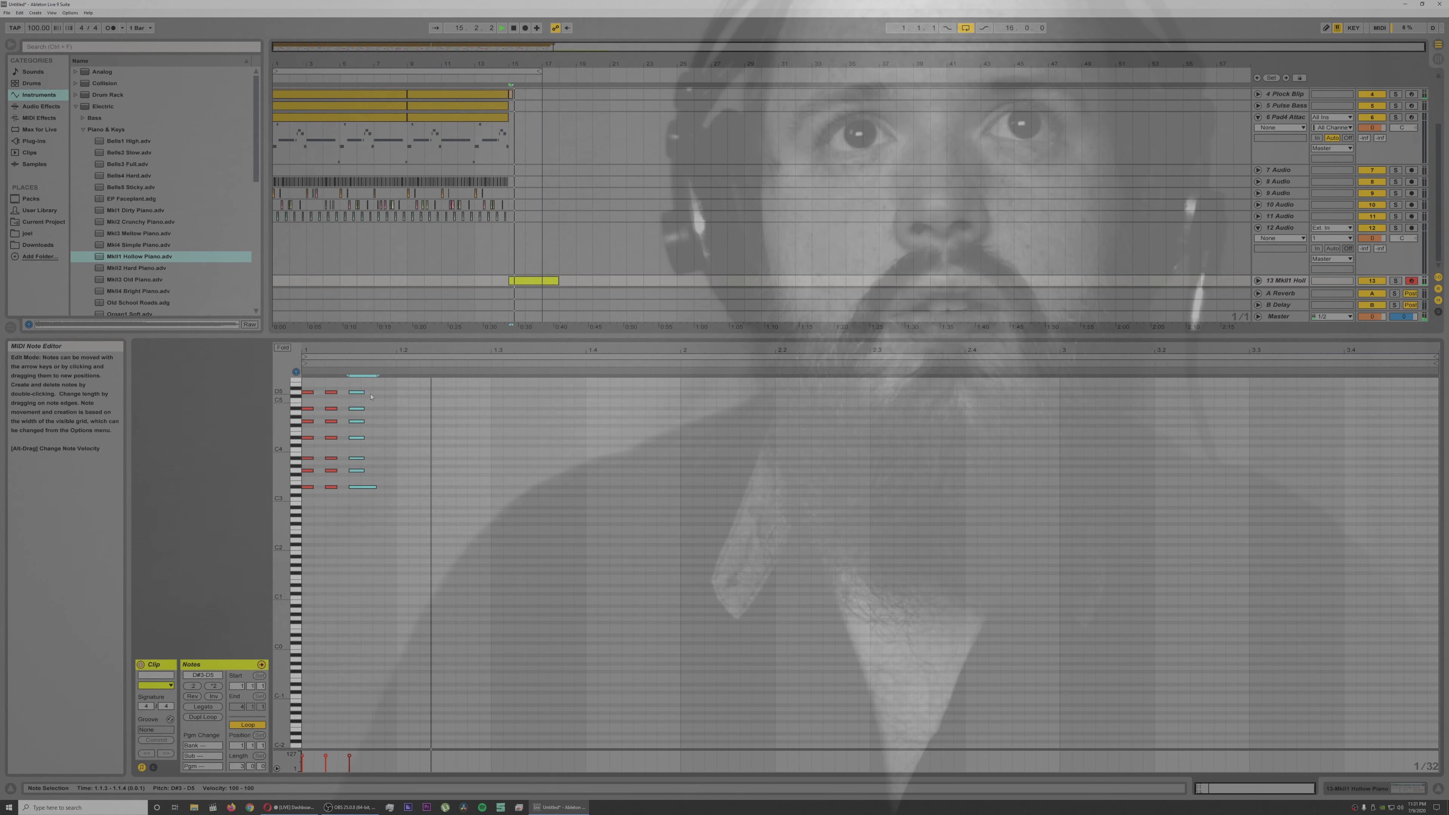
key(space)
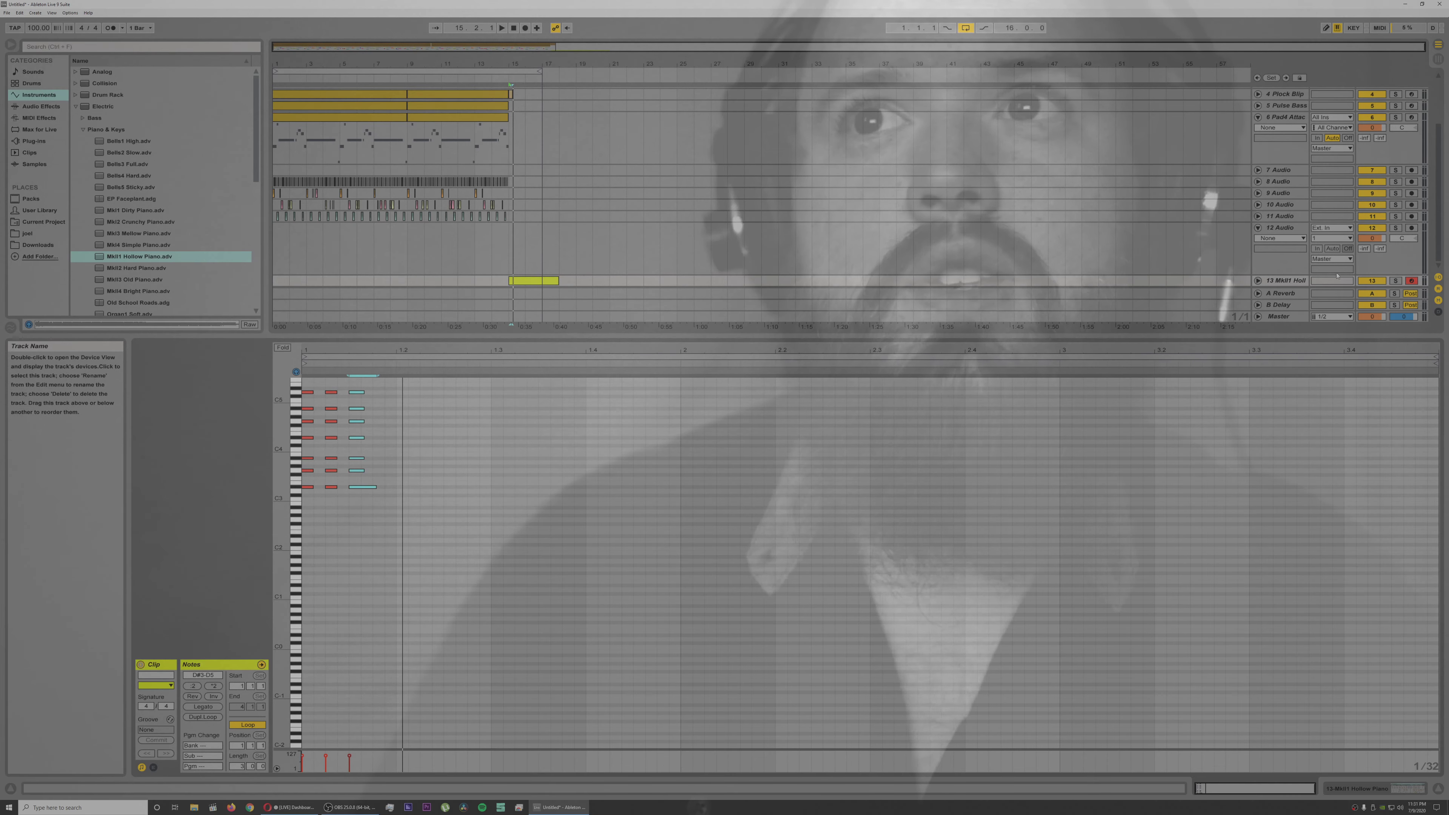
click(1411, 280)
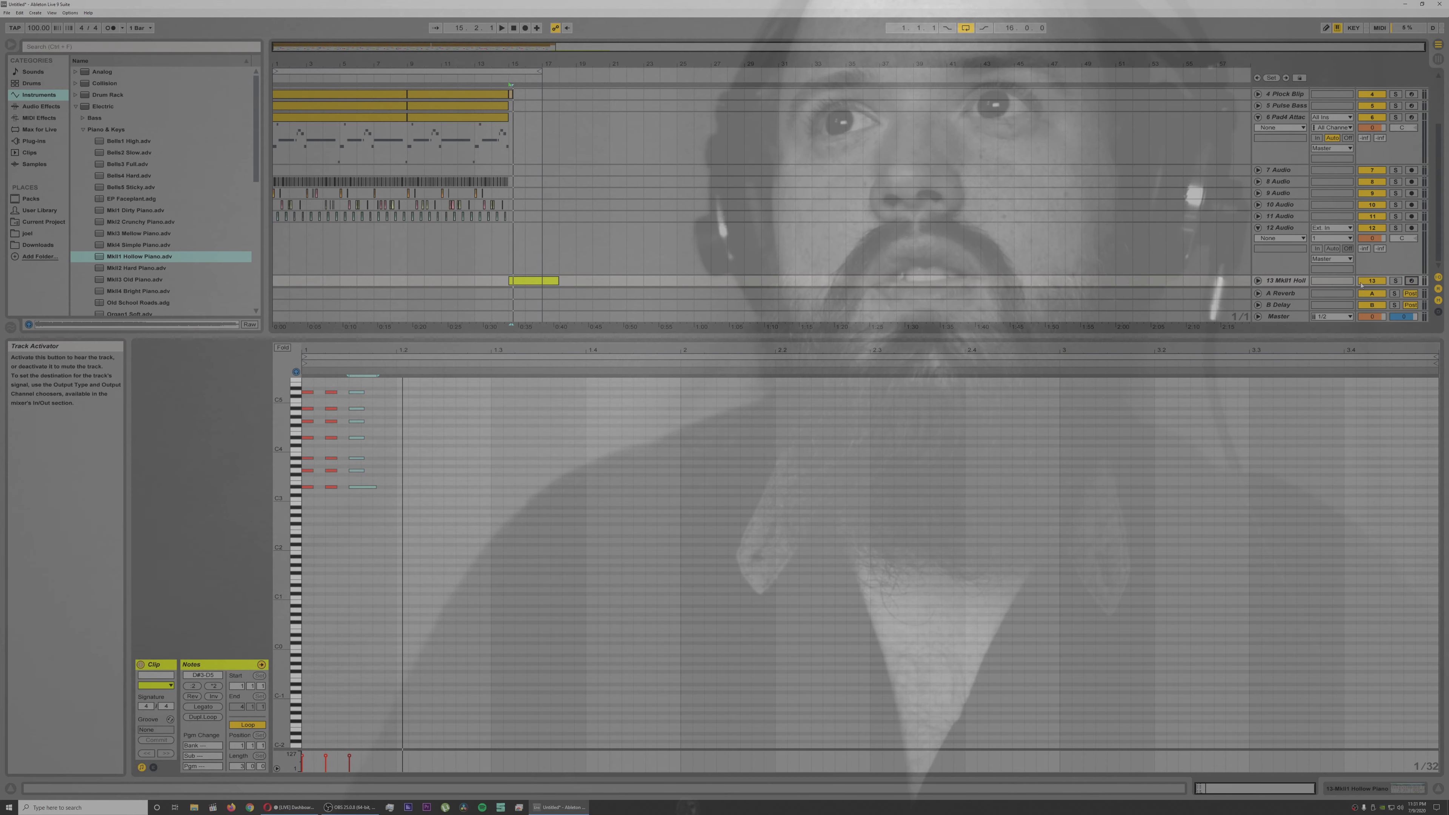
Step: Try Electric presets on track 13, including Organ1 Soft, Short1 Glass, Short4 Soft, Tinefull Ambient, Vibes2 Metal and Wurl Marimba Piano
double_click(1289, 281)
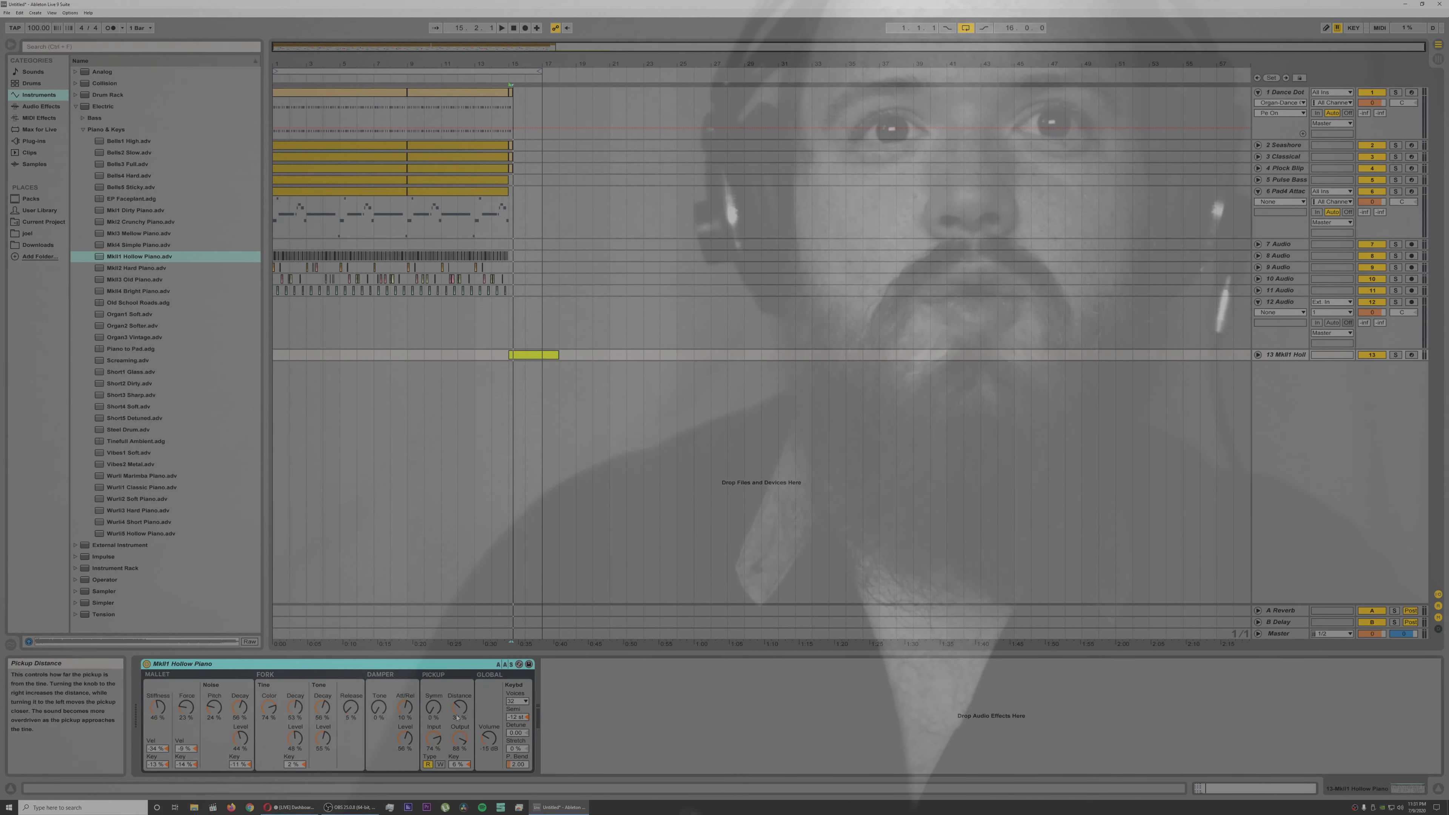
double_click(139, 313)
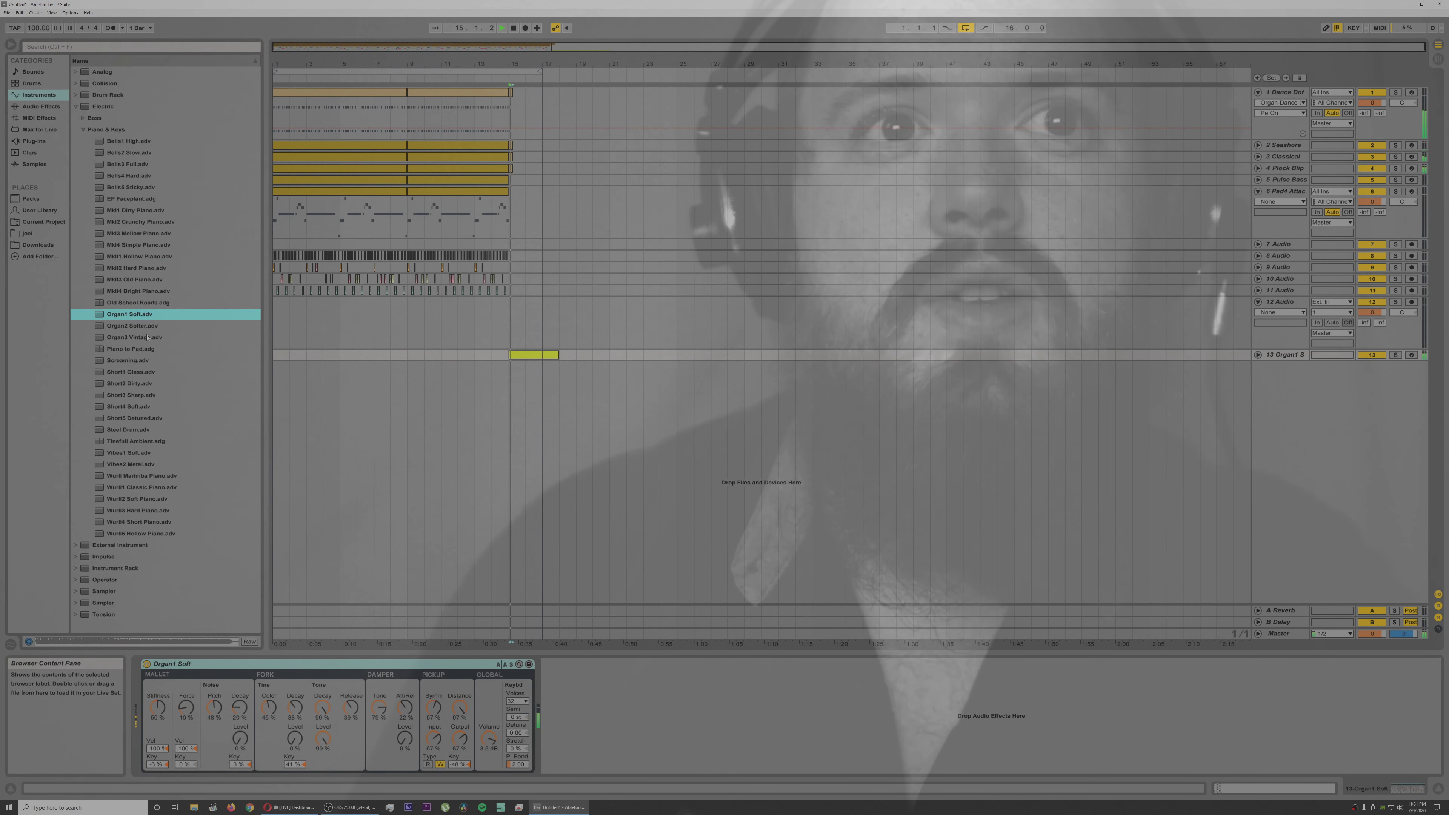
click(140, 372)
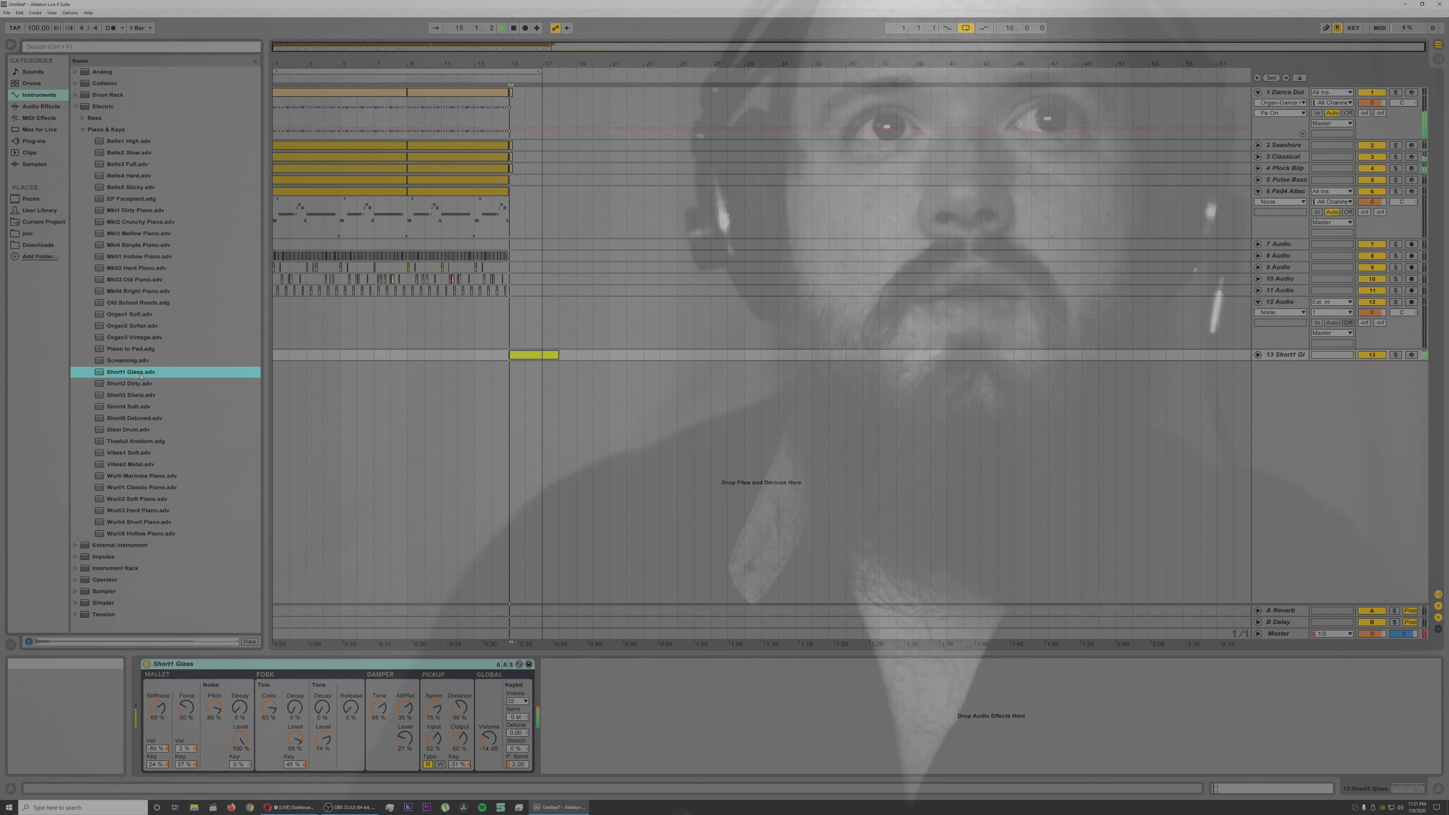
double_click(135, 407)
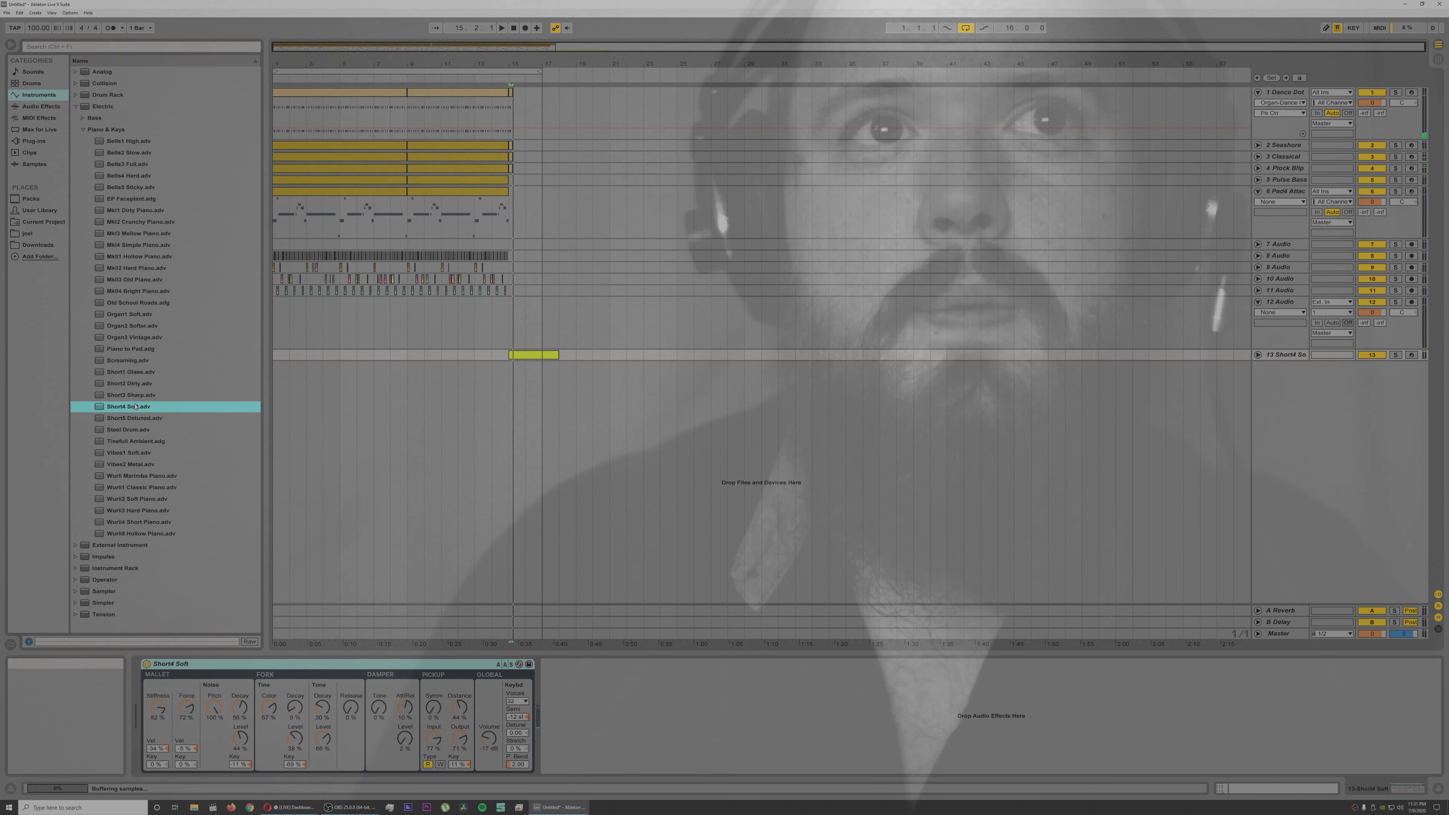
click(126, 442)
double_click(128, 453)
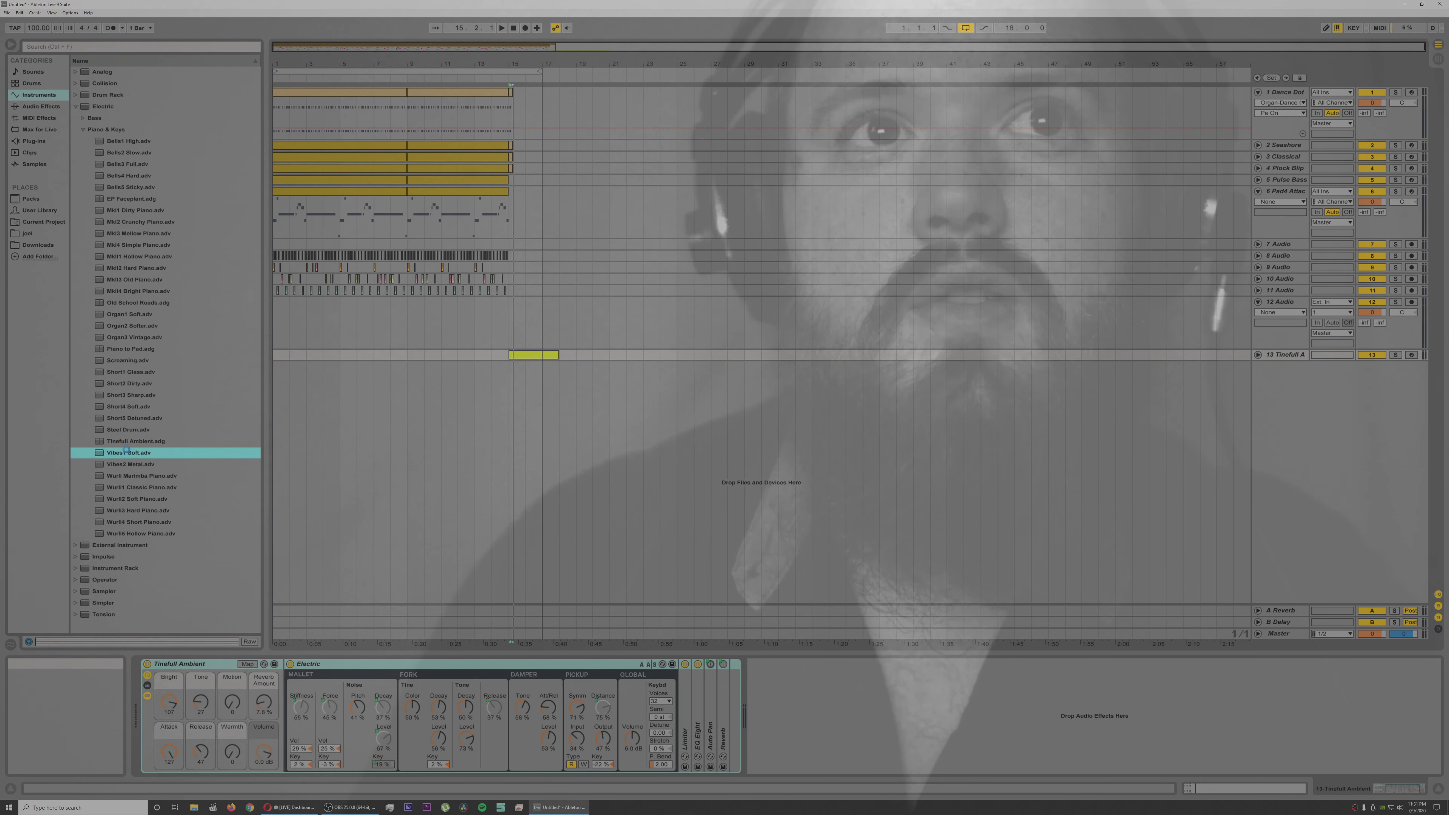
double_click(129, 464)
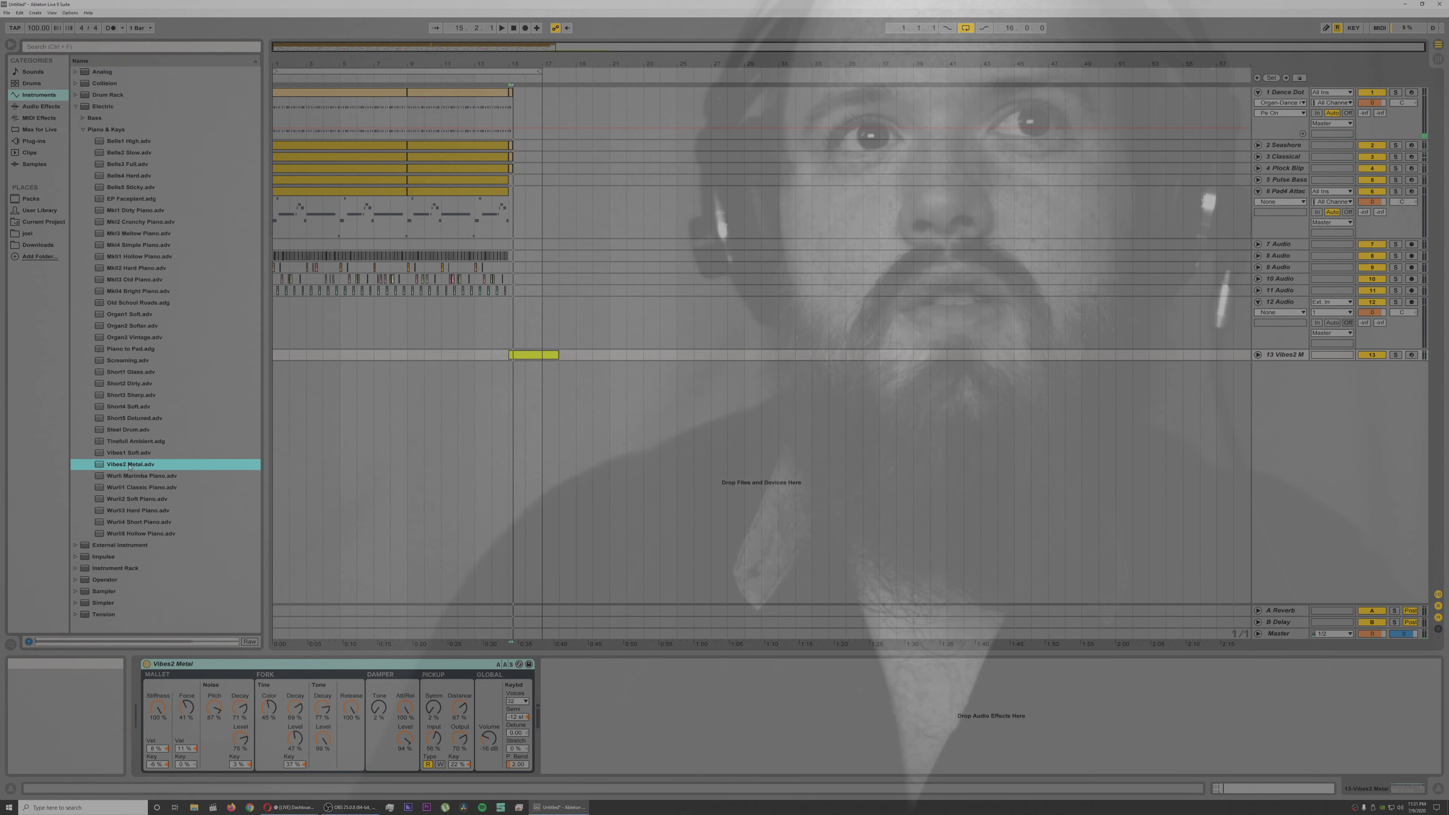
click(137, 477)
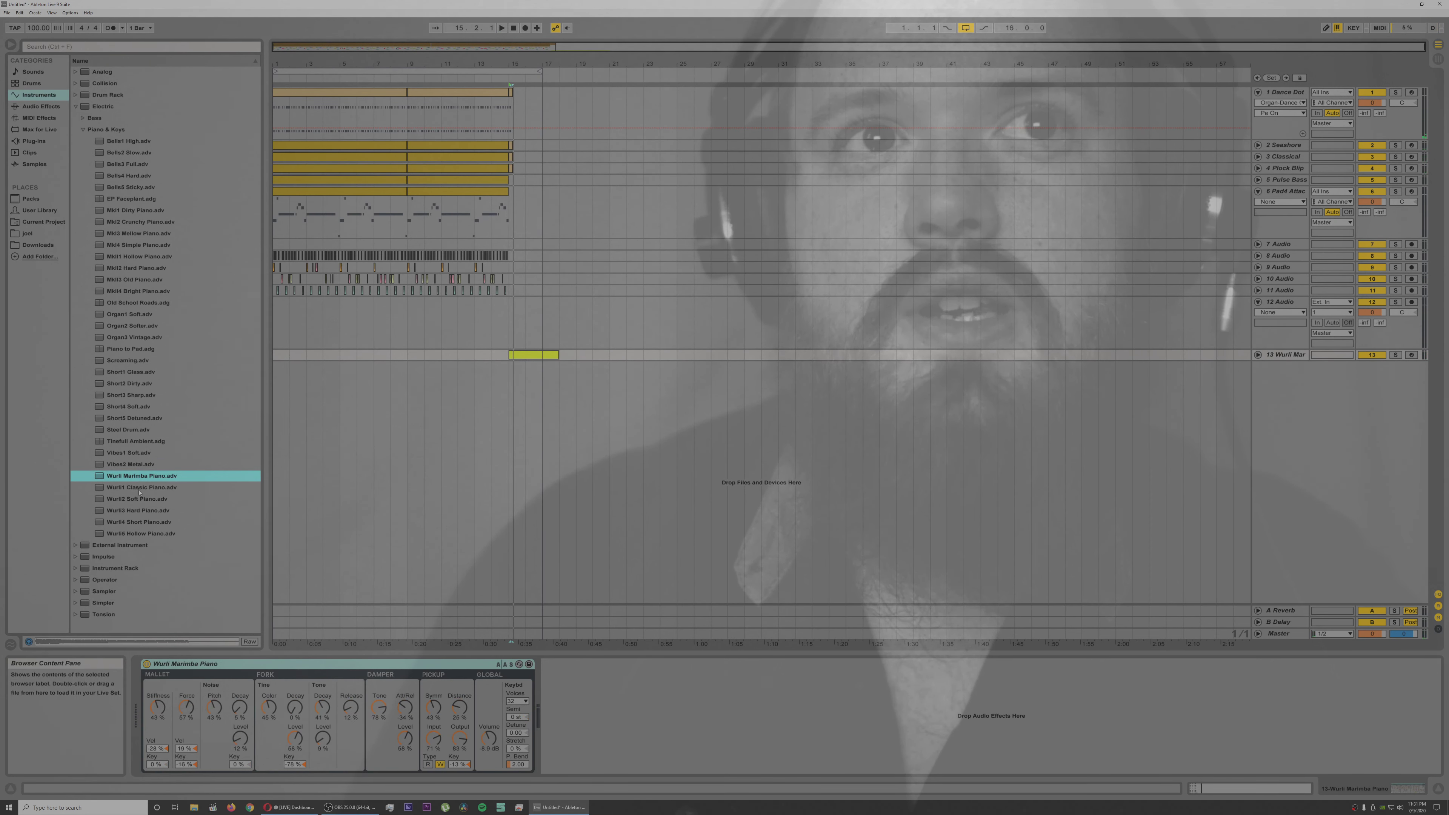
Step: Load the Wurl1 Classic Piano preset onto track 13 and play the chords with it
double_click(139, 488)
key(space)
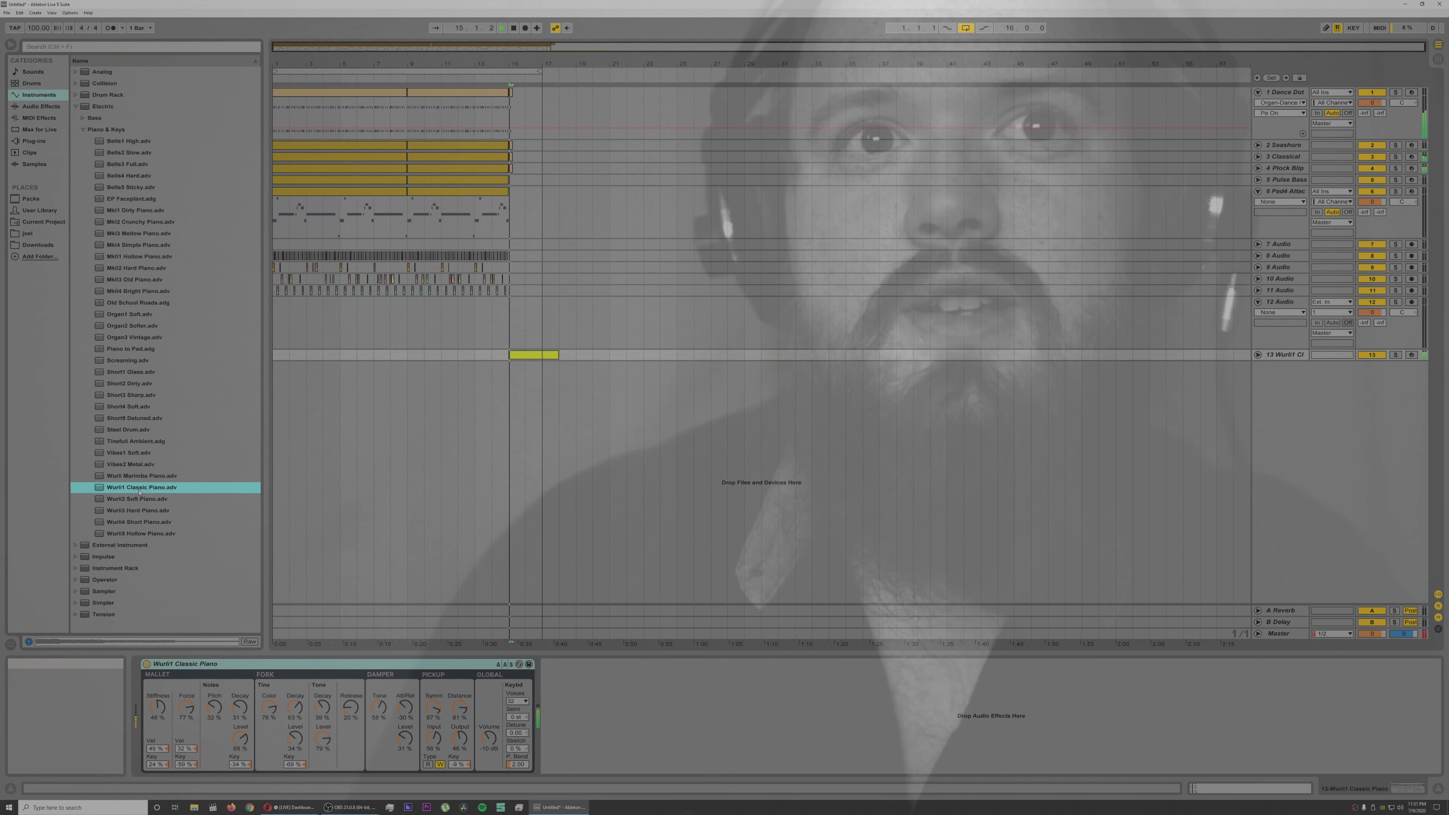
key(space)
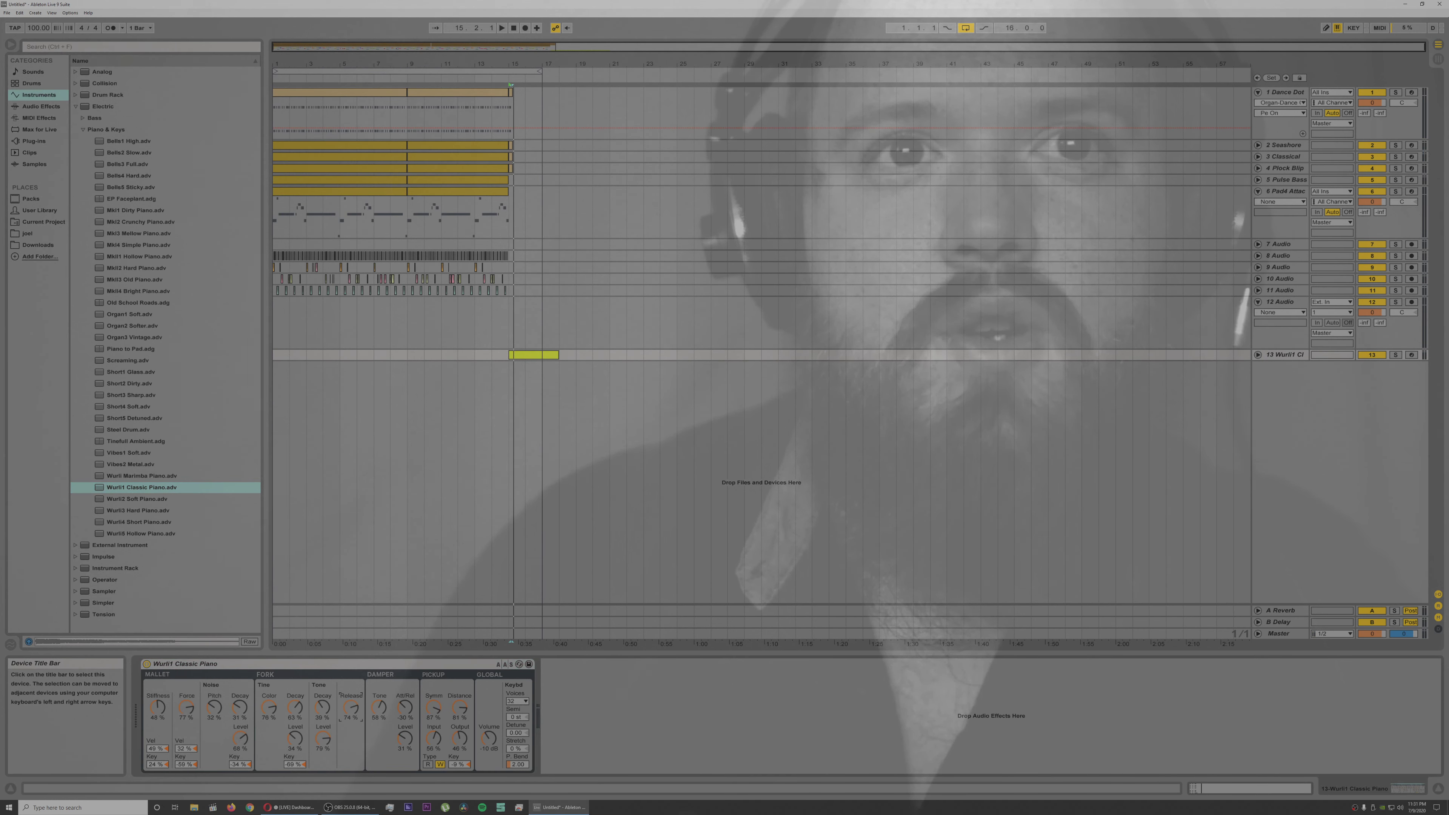
Step: Set the Wurl1 Classic Piano's mallet noise level to 0 %, adjust its damper attack/release, and raise its global volume
key(space)
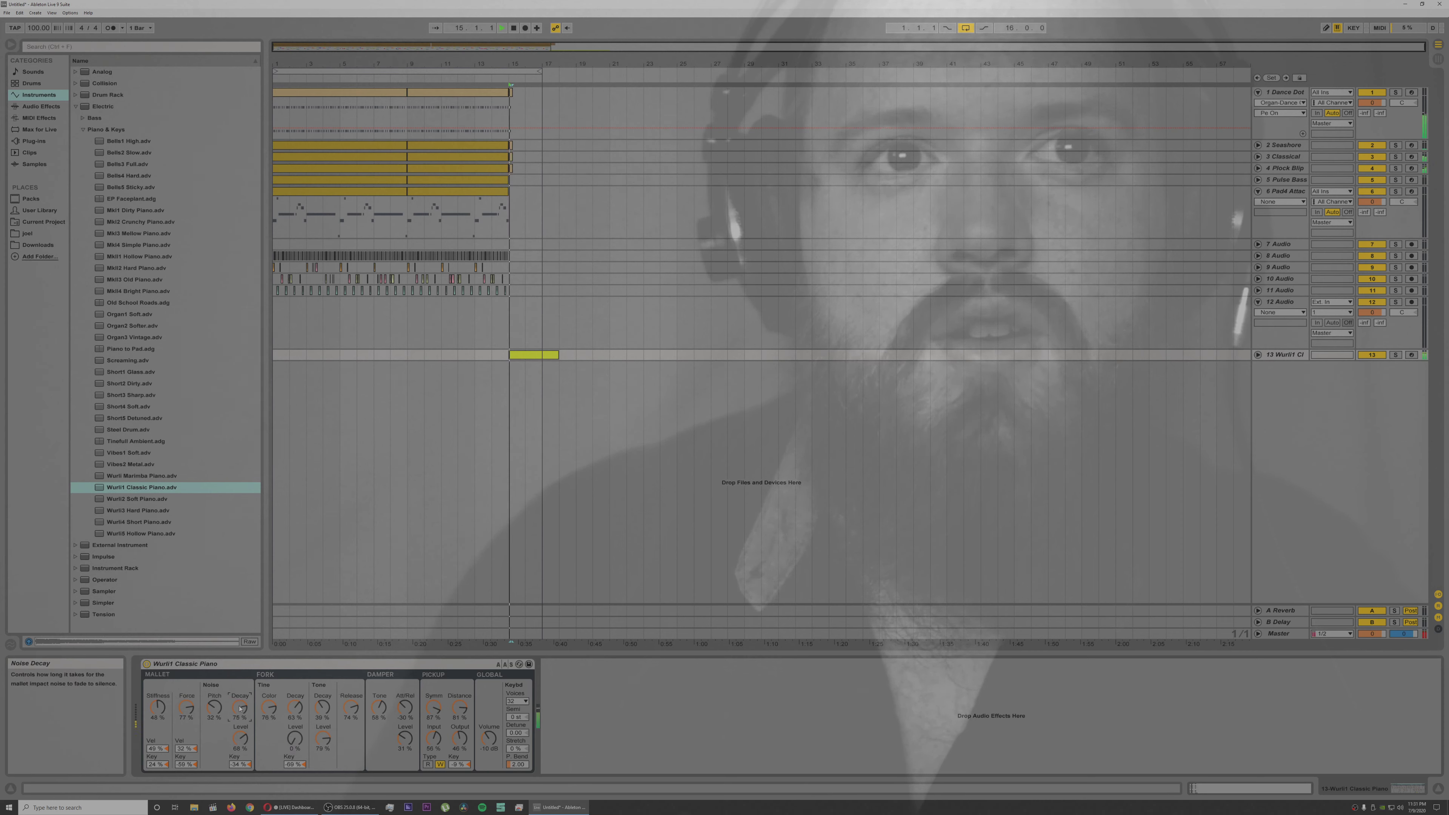
drag(240, 741, 242, 741)
key(space)
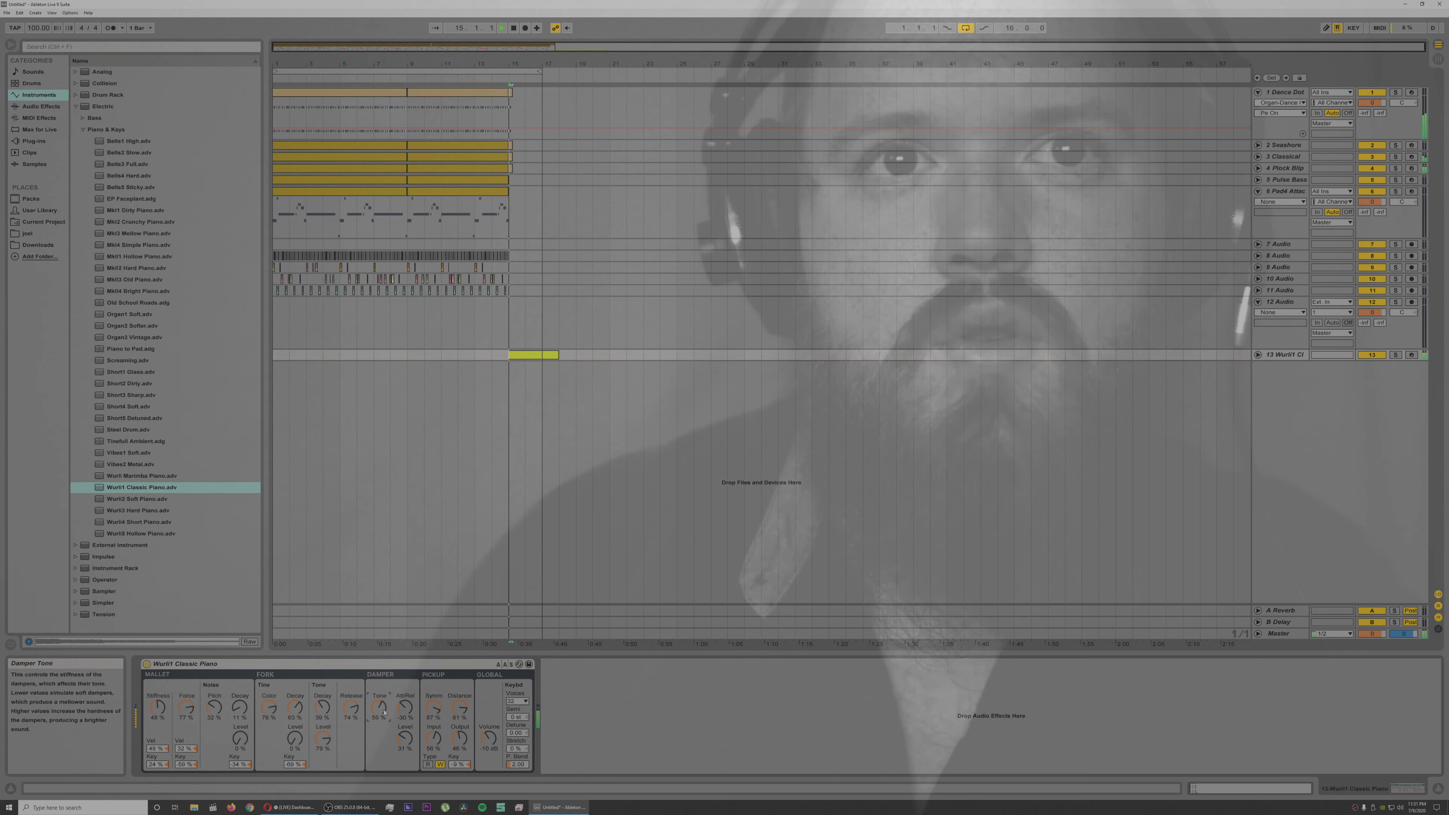
mouse_move(405, 709)
mouse_down()
mouse_move(405, 761)
mouse_move(405, 719)
mouse_up()
key(space)
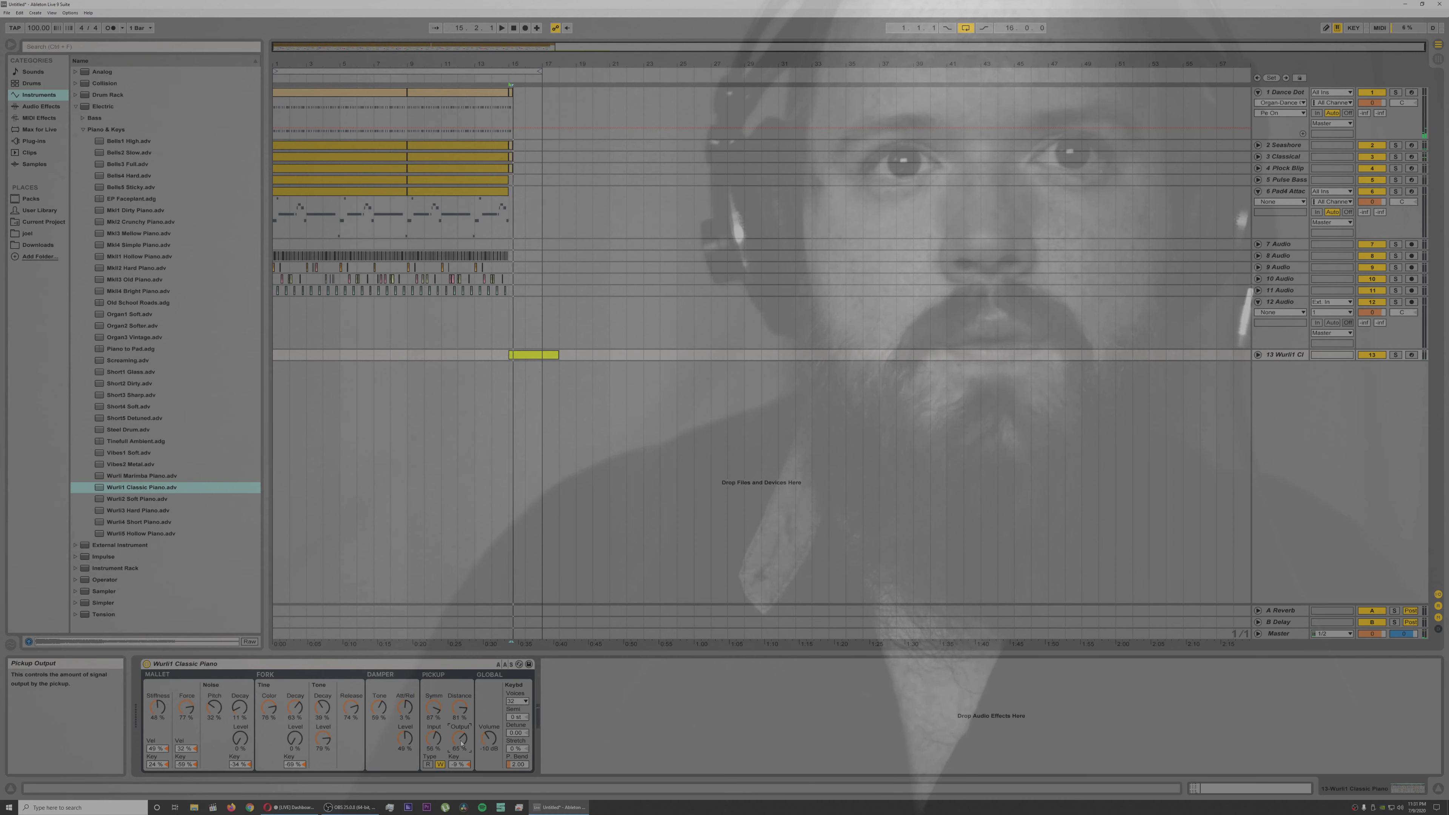
key(space)
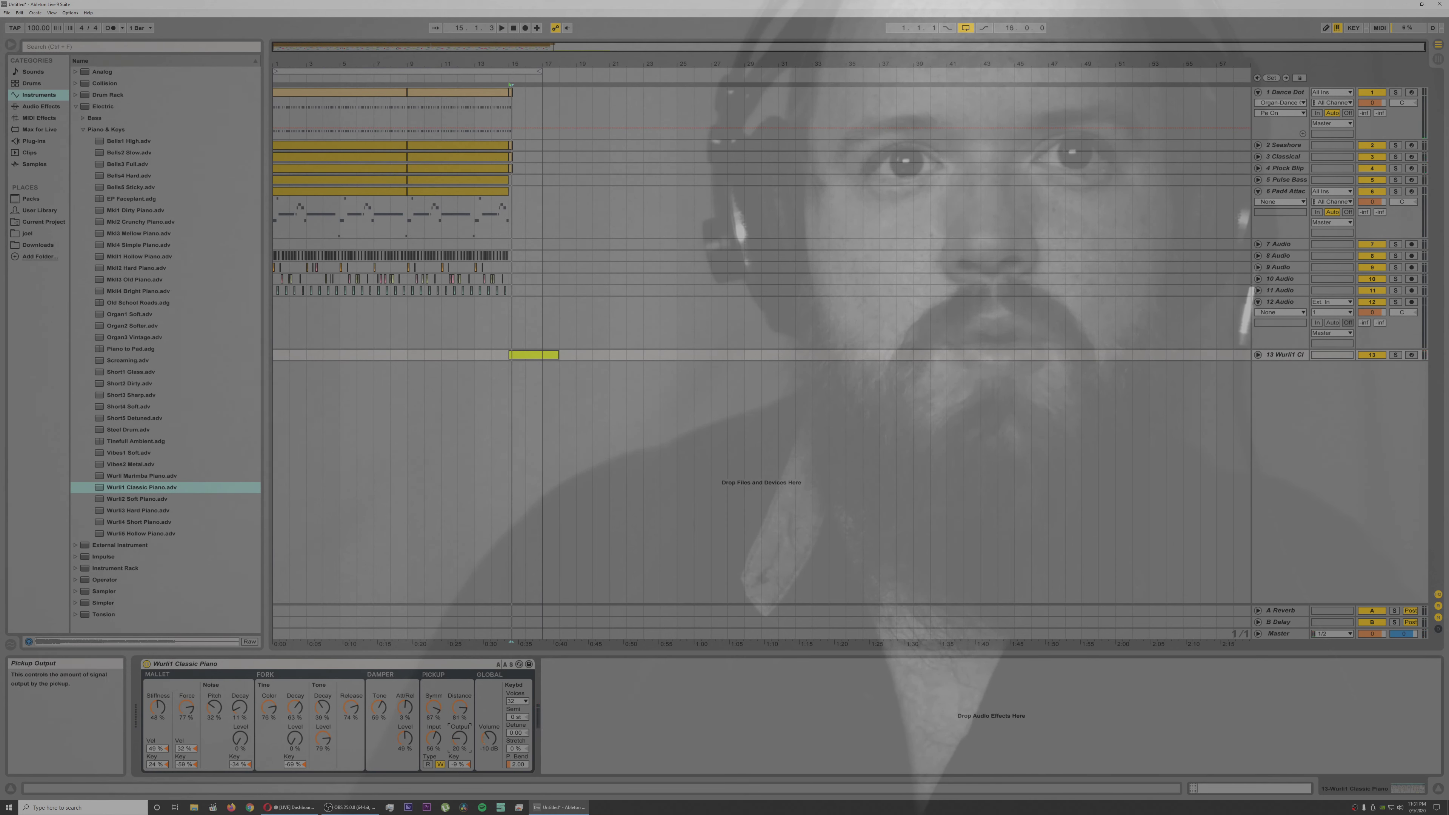
key(space)
drag(489, 740, 489, 731)
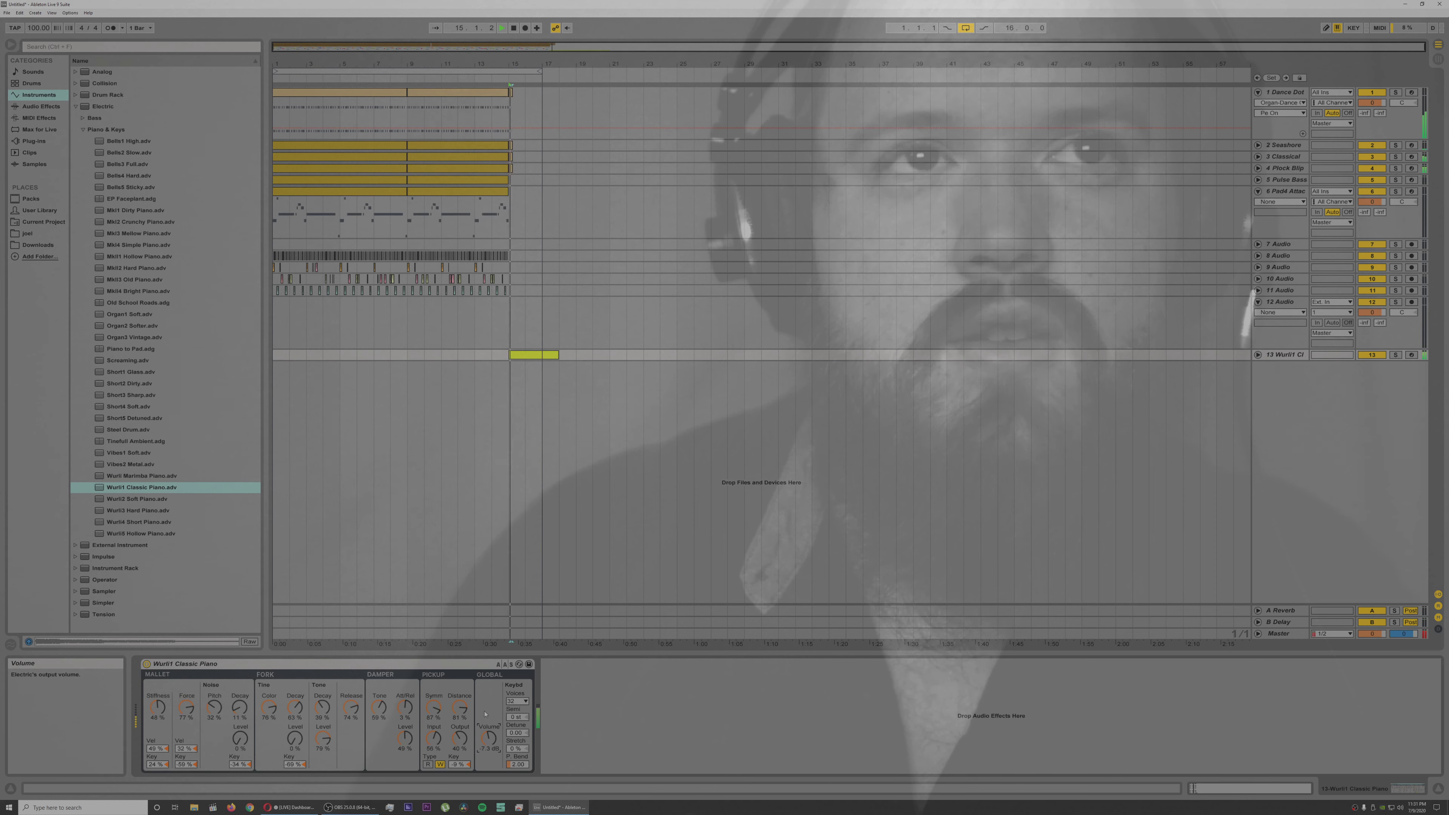
Step: Replace track 13's instrument with the M Tron Strings preset from Analog's Strings folder
click(74, 108)
click(74, 73)
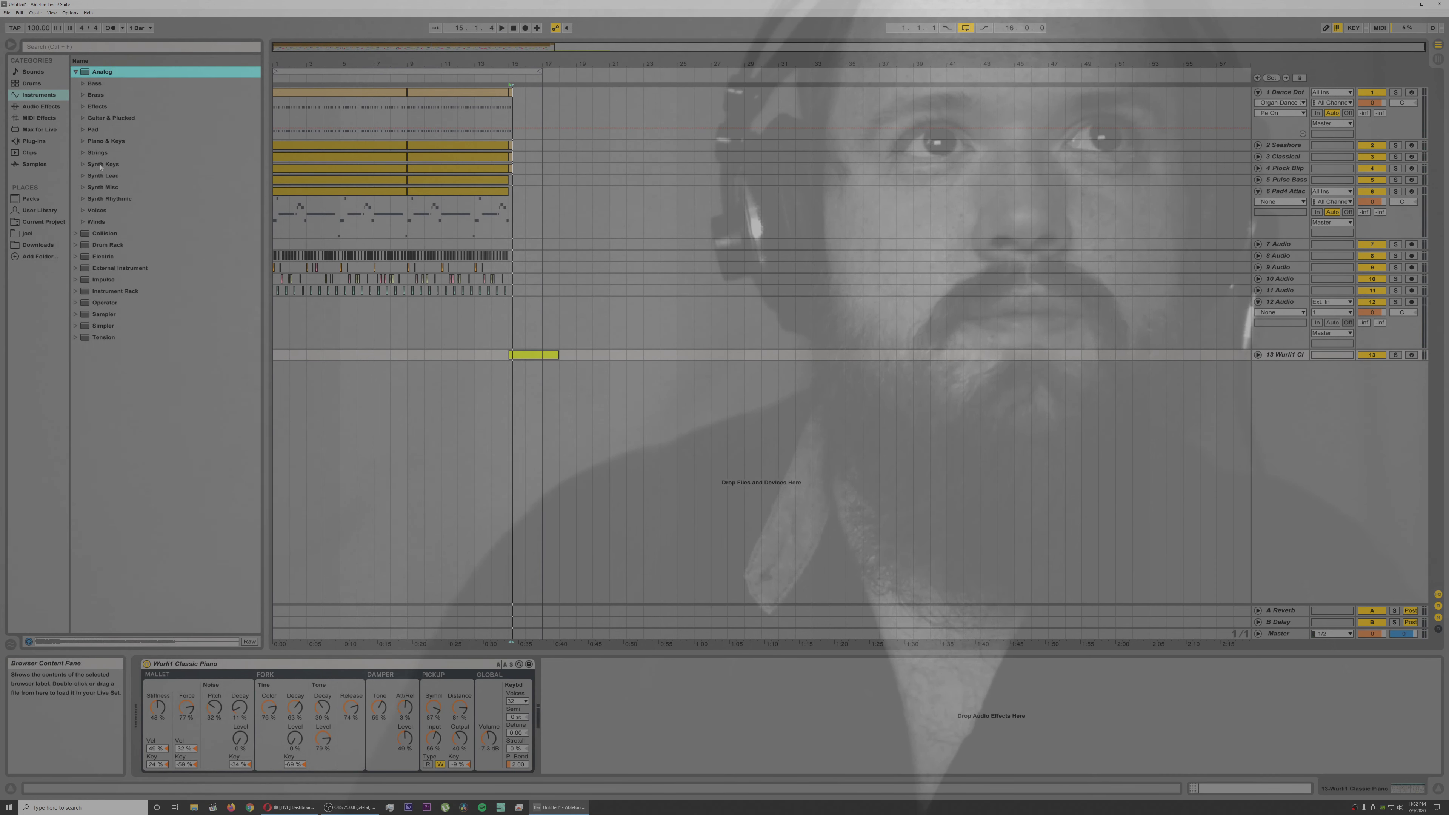
click(82, 153)
double_click(122, 177)
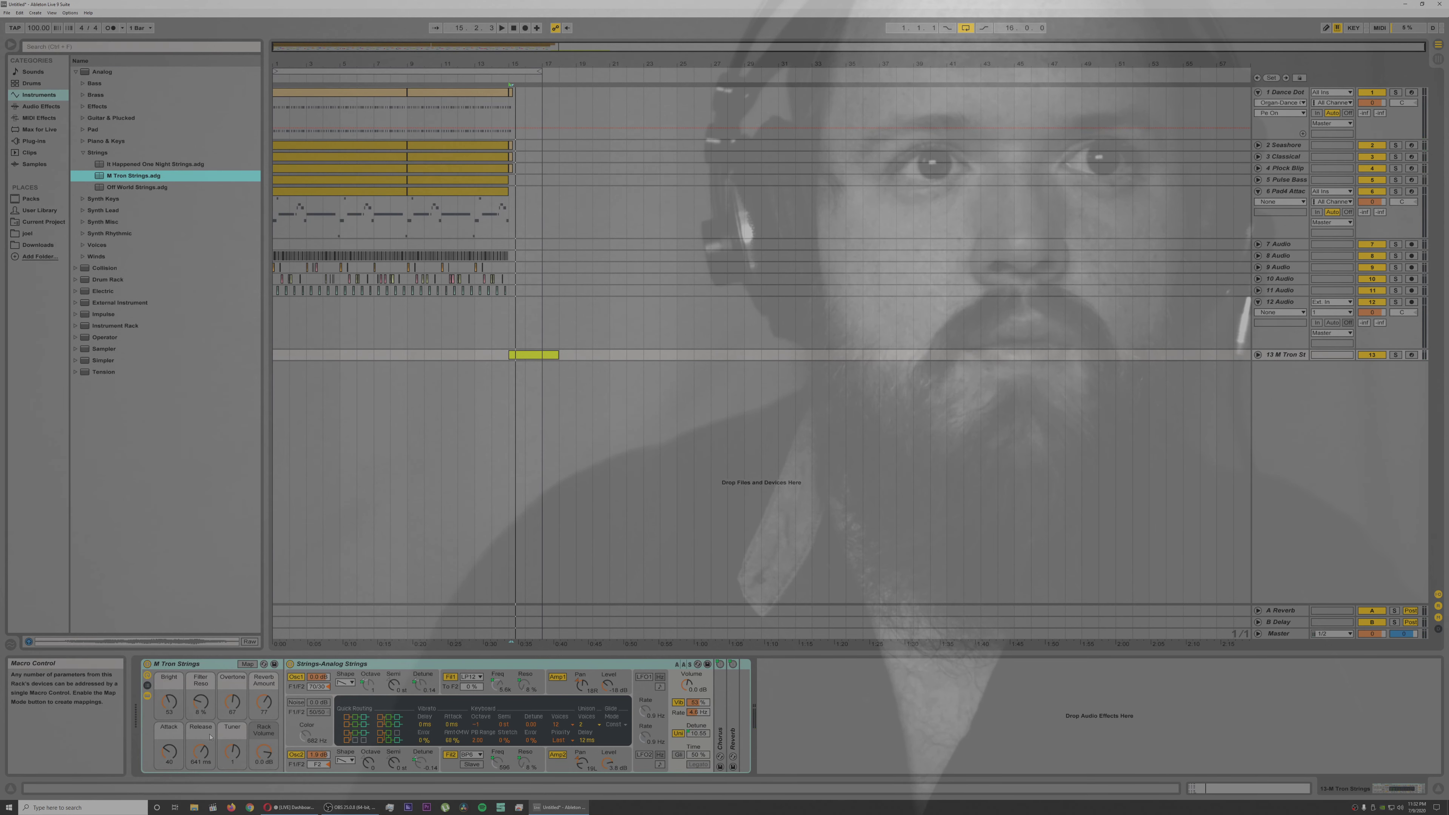
Step: Set the M Tron Strings Attack macro to 0, and adjust its Overdrive, Reverb Amount and Rack Volume macros during playback
drag(169, 752, 168, 756)
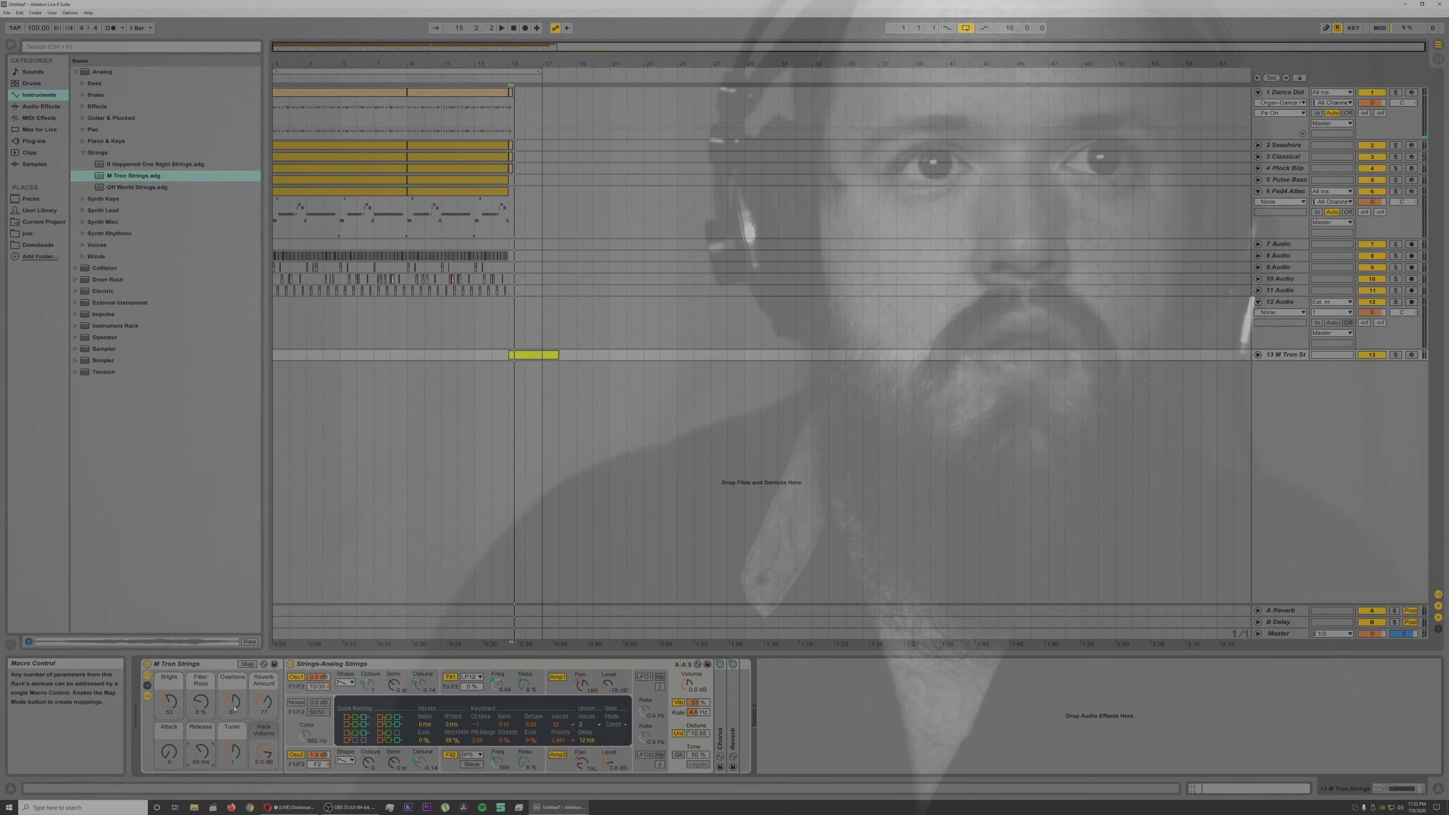
drag(233, 703, 234, 708)
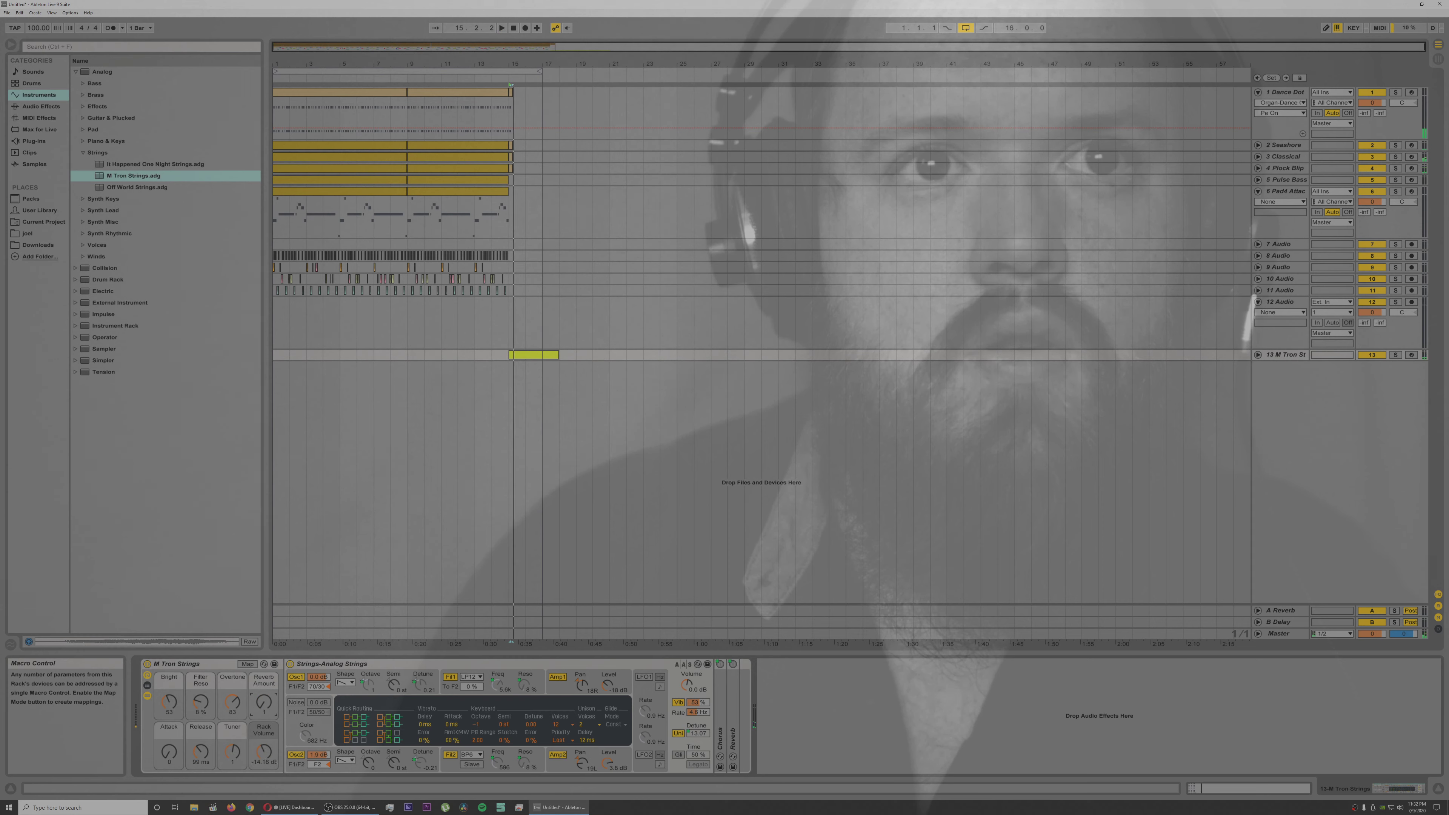
drag(263, 703, 263, 706)
click(263, 752)
drag(263, 702, 264, 694)
key(space)
key(space)
key(space)
key(space)
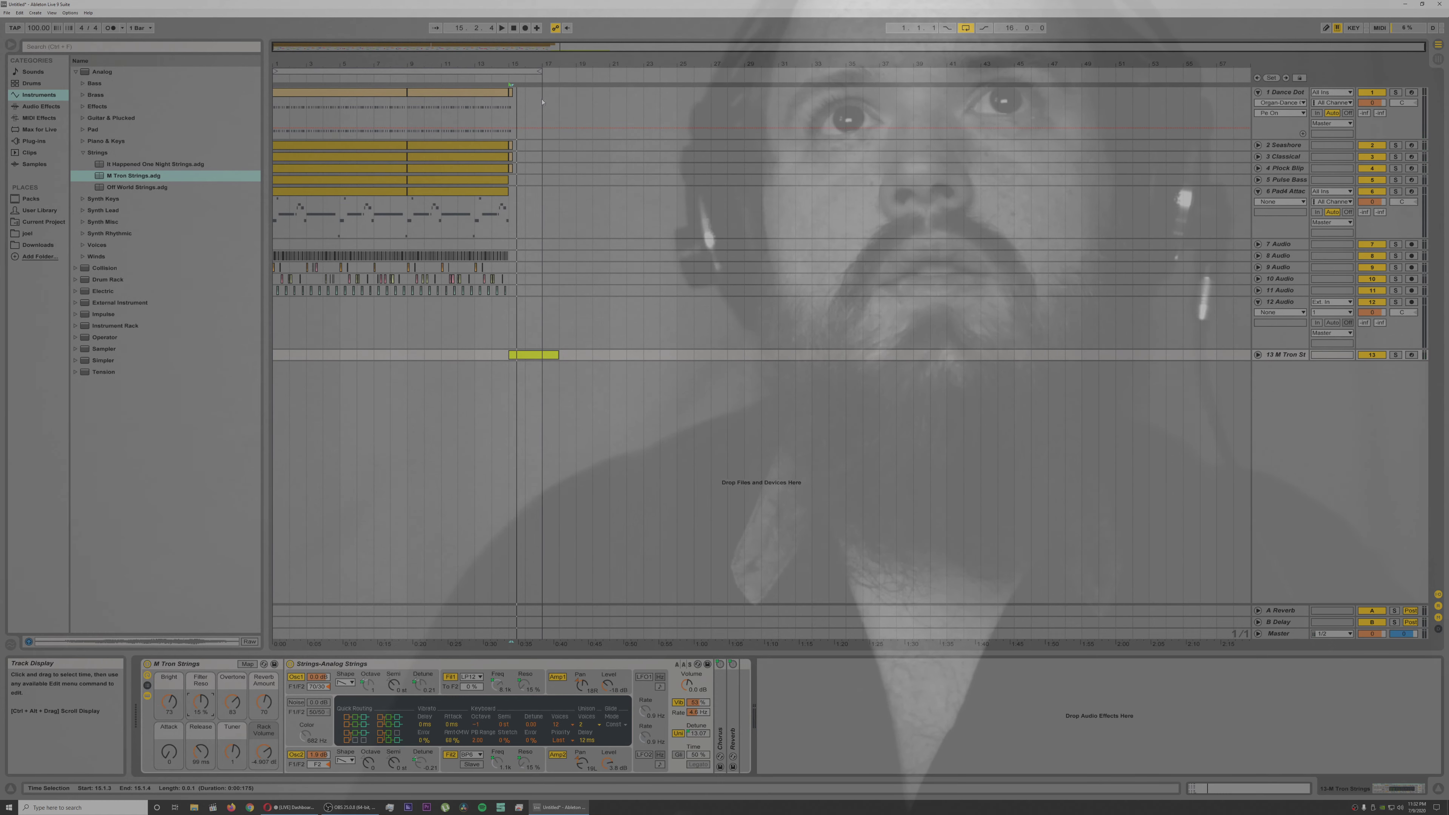
Step: Delete the leftover one-beat clips at bar 15 on tracks 1 to 4, playing back the passage between removals
drag(515, 57, 504, 98)
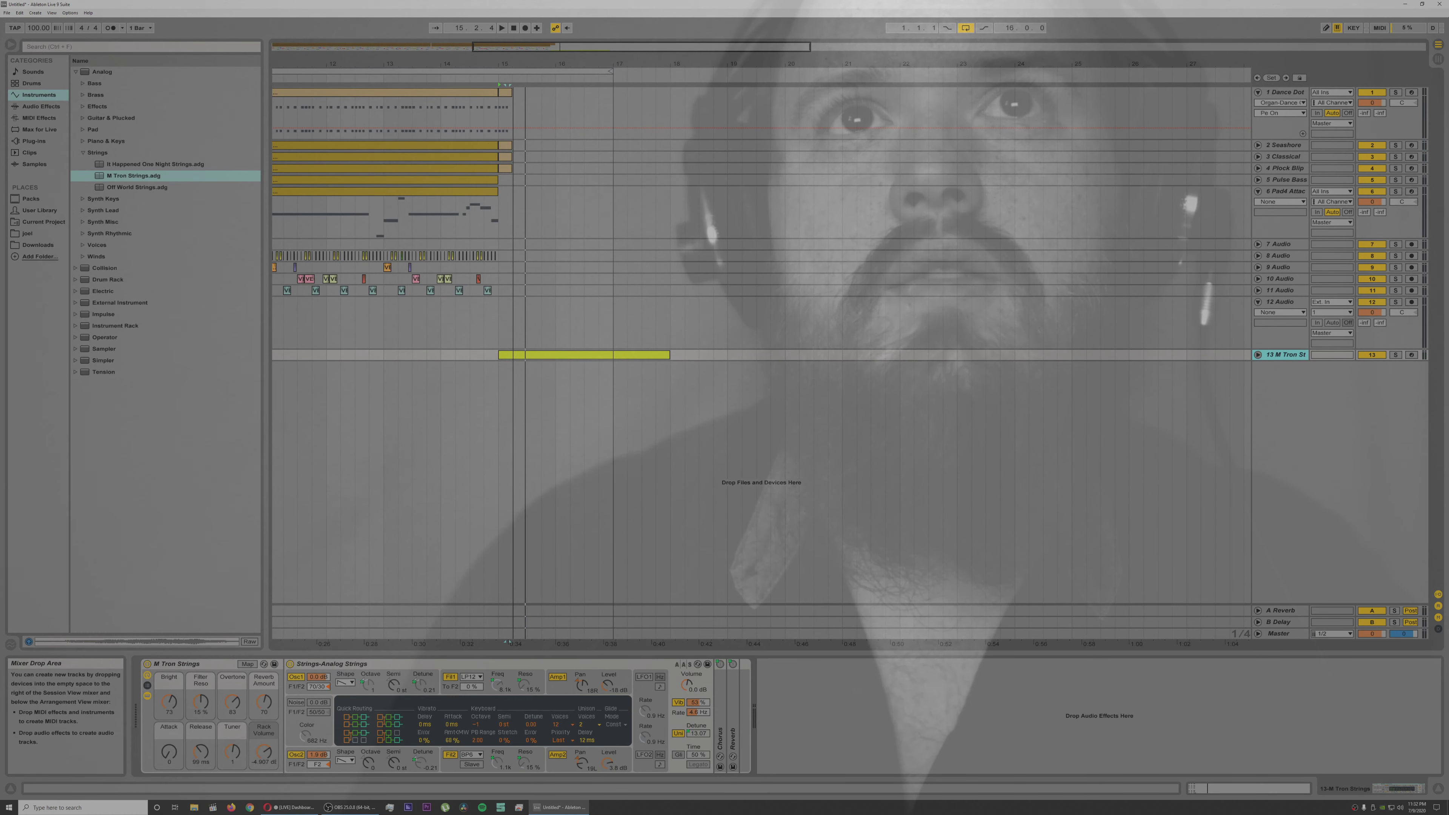
click(505, 98)
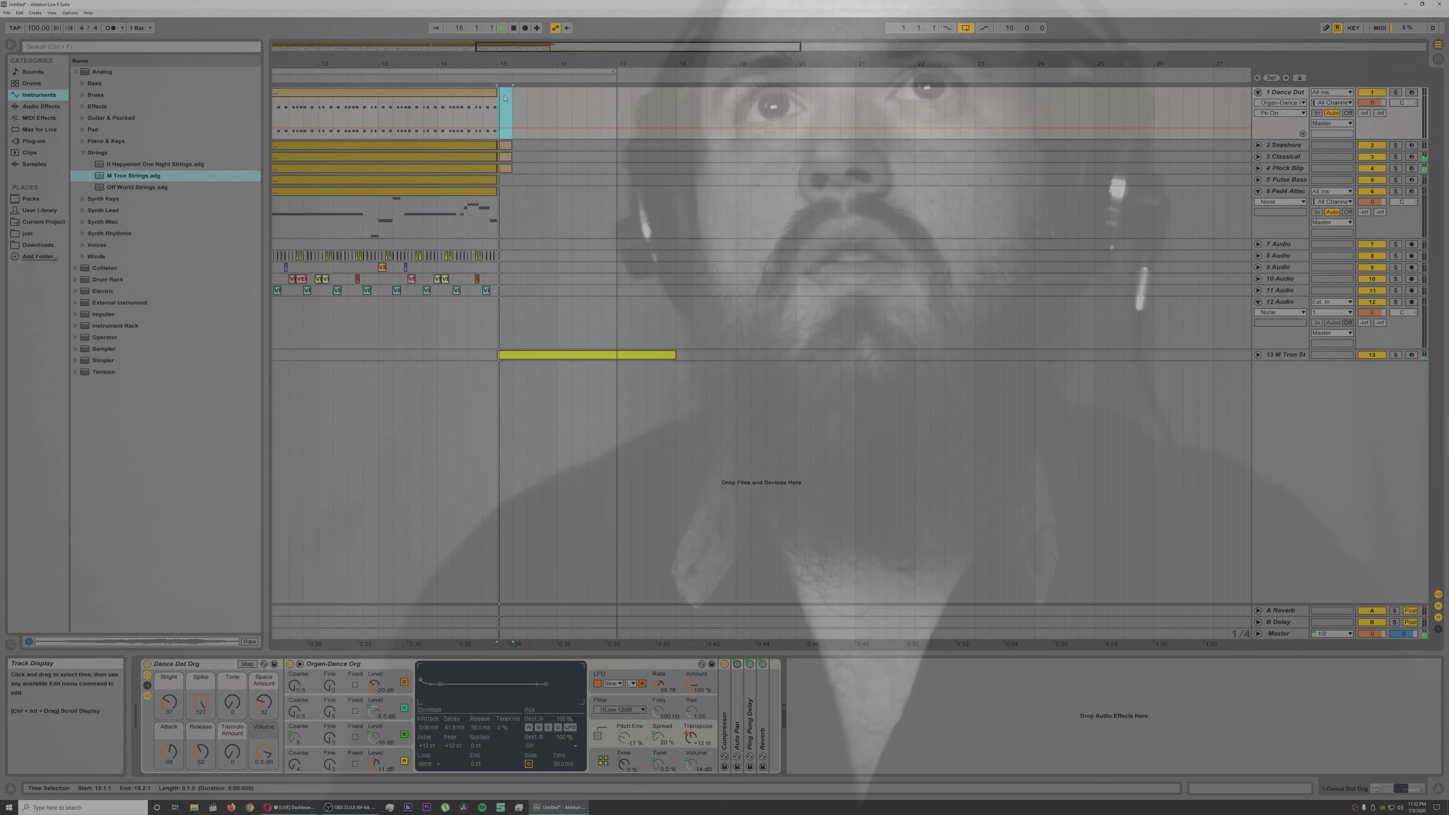
key(space)
key(space)
click(505, 146)
key(space)
key(space)
click(504, 156)
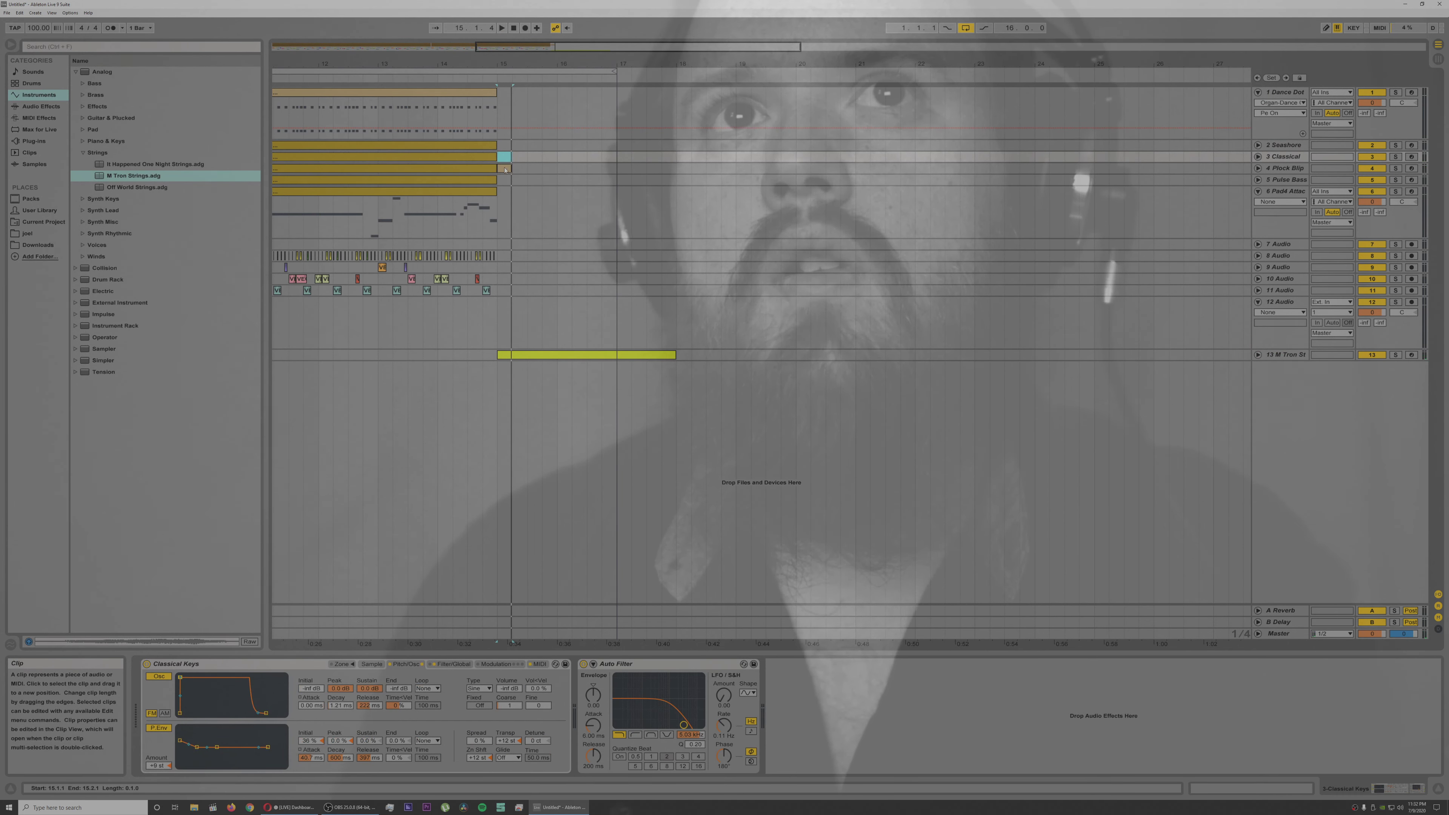
key(space)
key(space)
click(505, 168)
key(space)
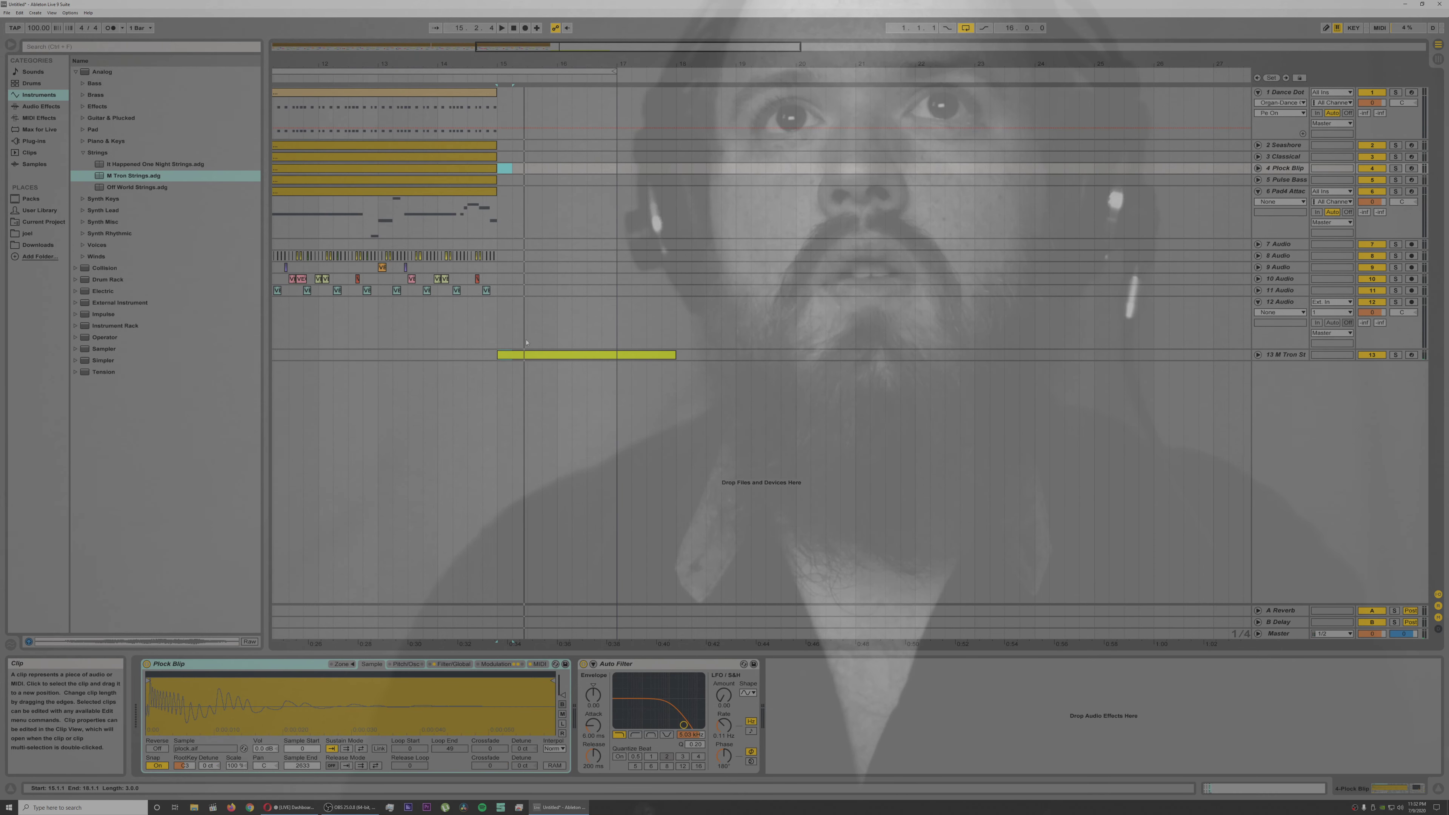
Step: Try the chord clip from track 13 at bar 15 on track 1 and on track 3, playing back each copy
click(516, 355)
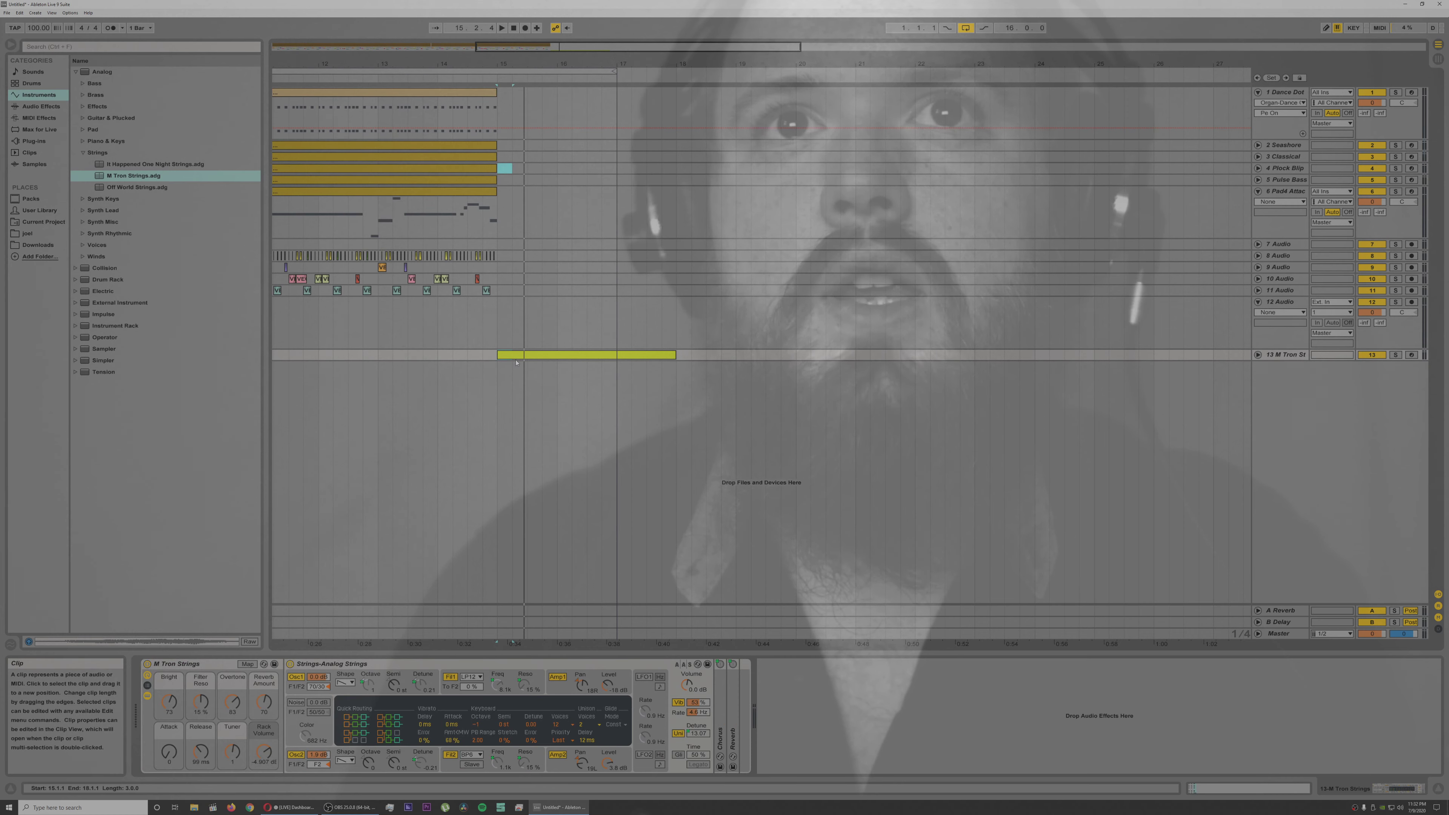
drag(533, 152, 524, 101)
key(space)
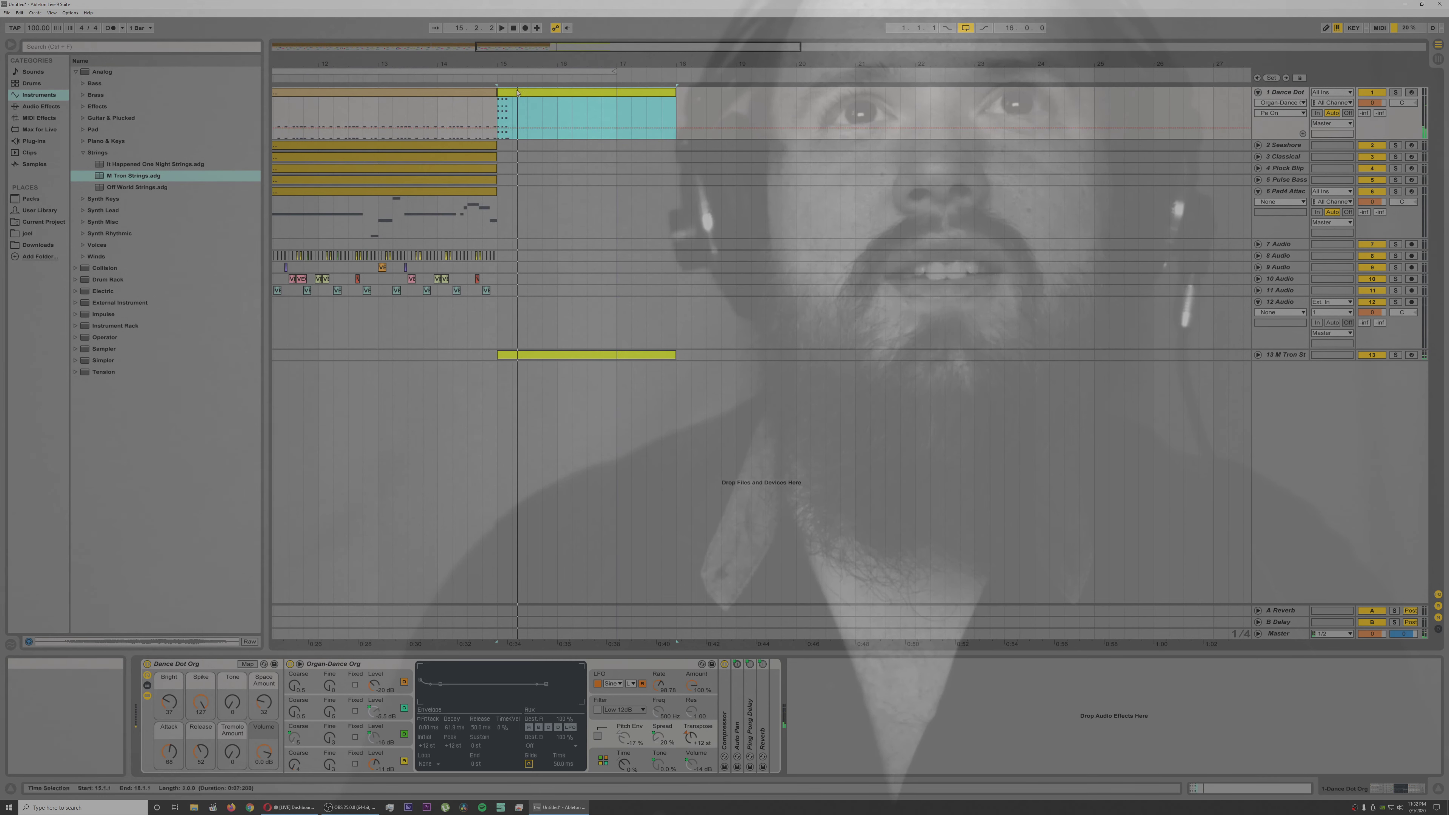
key(space)
click(516, 155)
key(space)
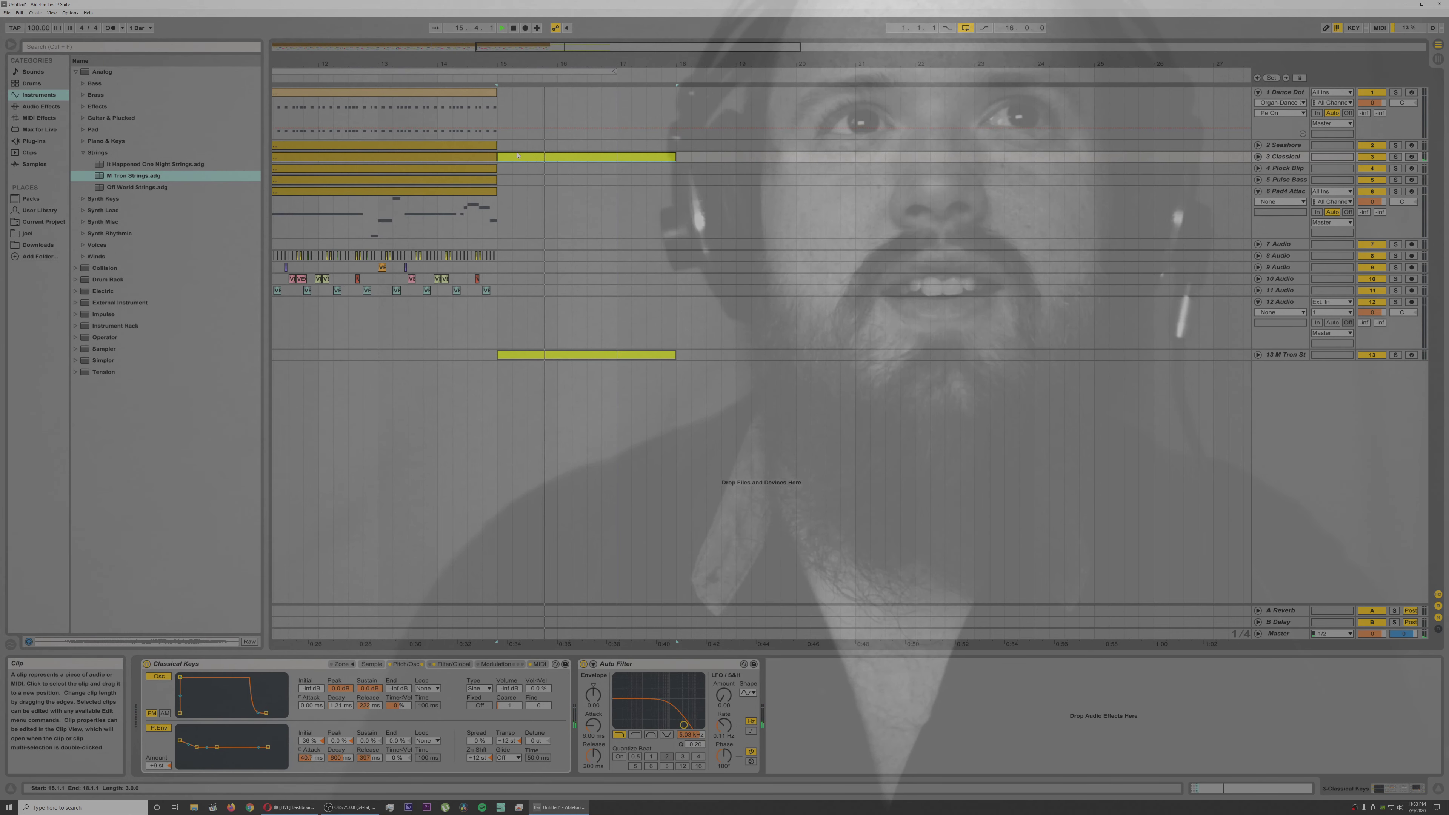
key(space)
Step: Audition the Synth Lead presets Dual Osc6 Elegant Thin, Pan Pipes, Wide and Pluck Slow S&H on track 3
click(84, 210)
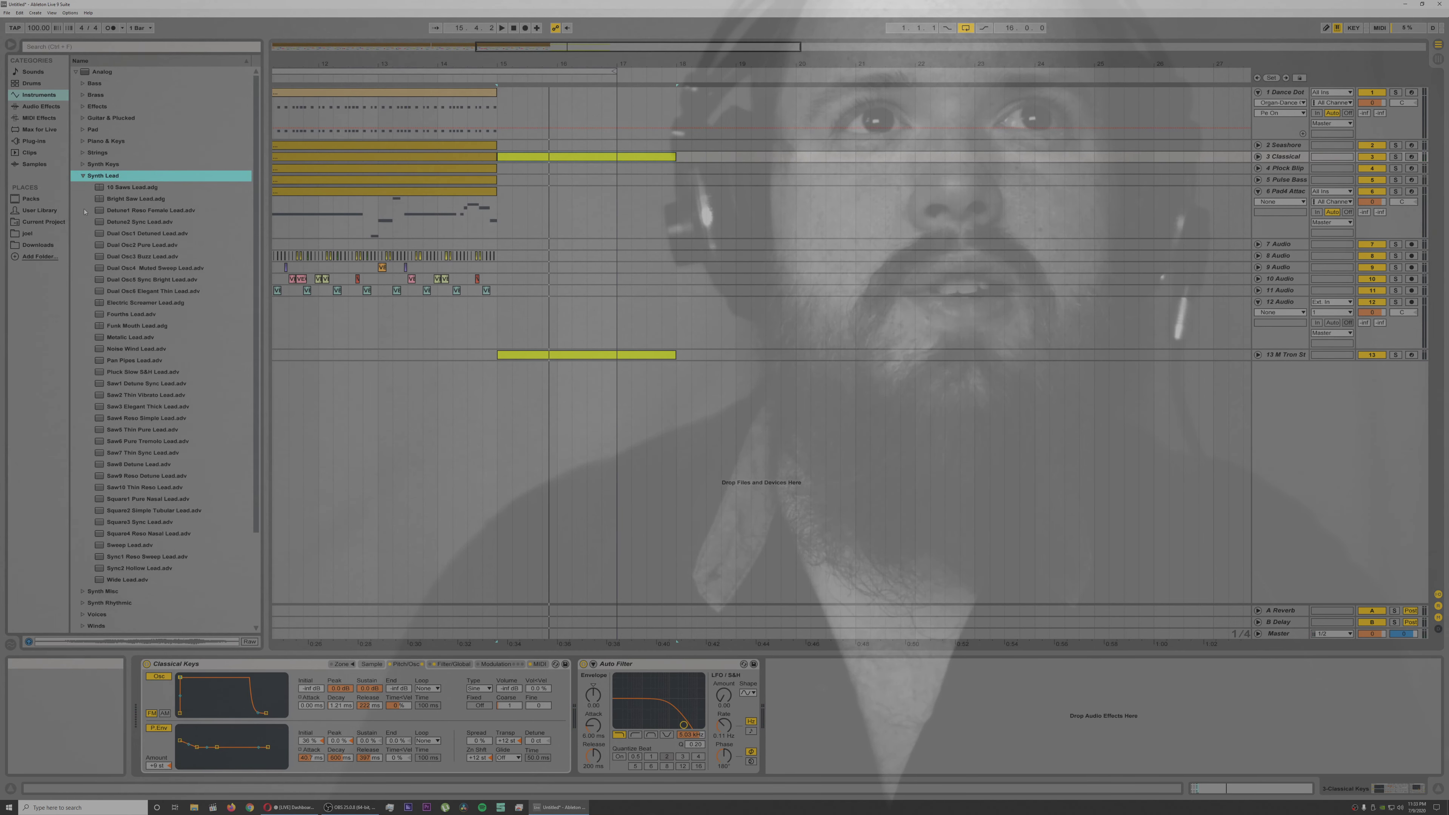
double_click(162, 291)
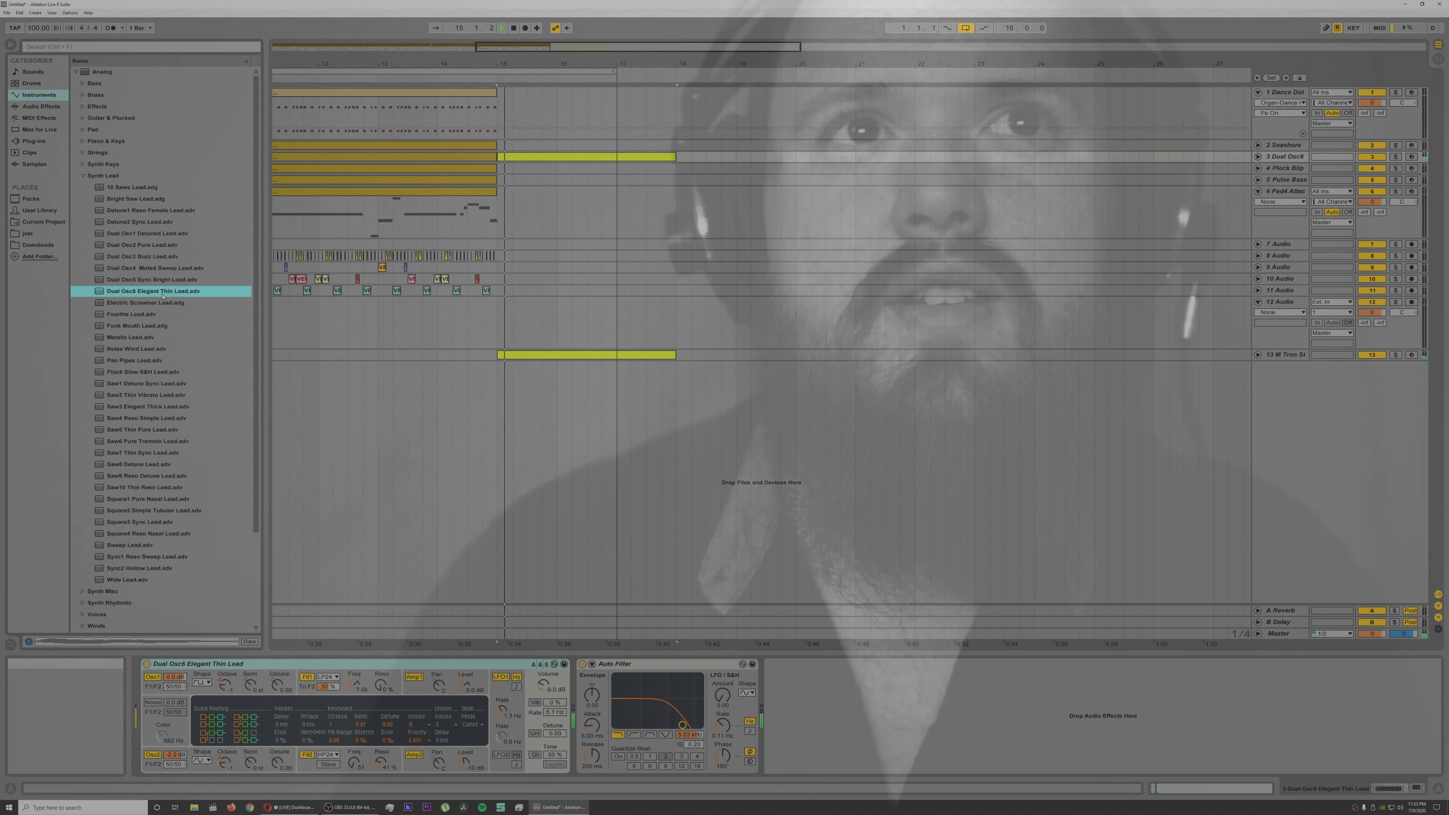
double_click(148, 359)
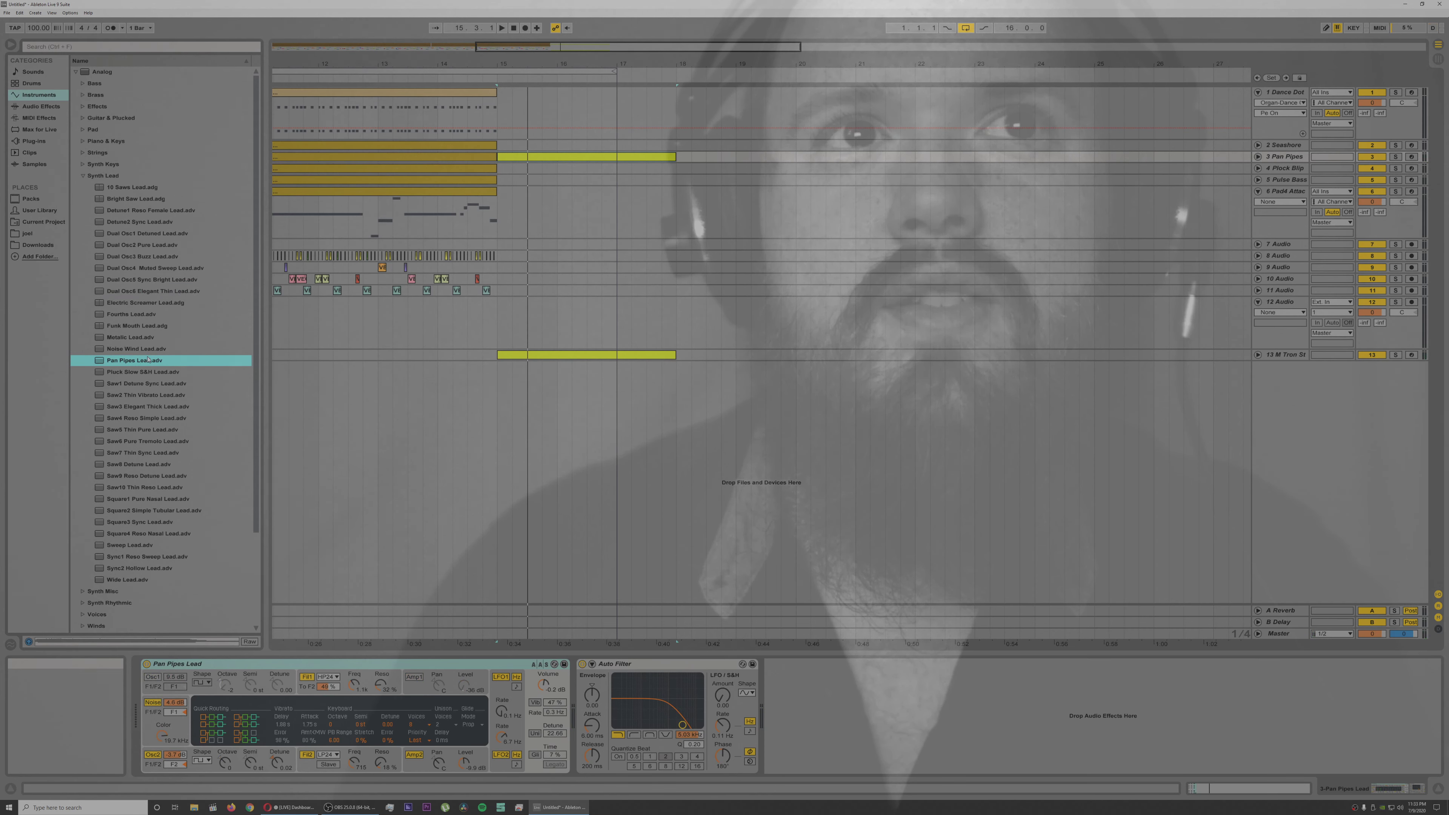
key(space)
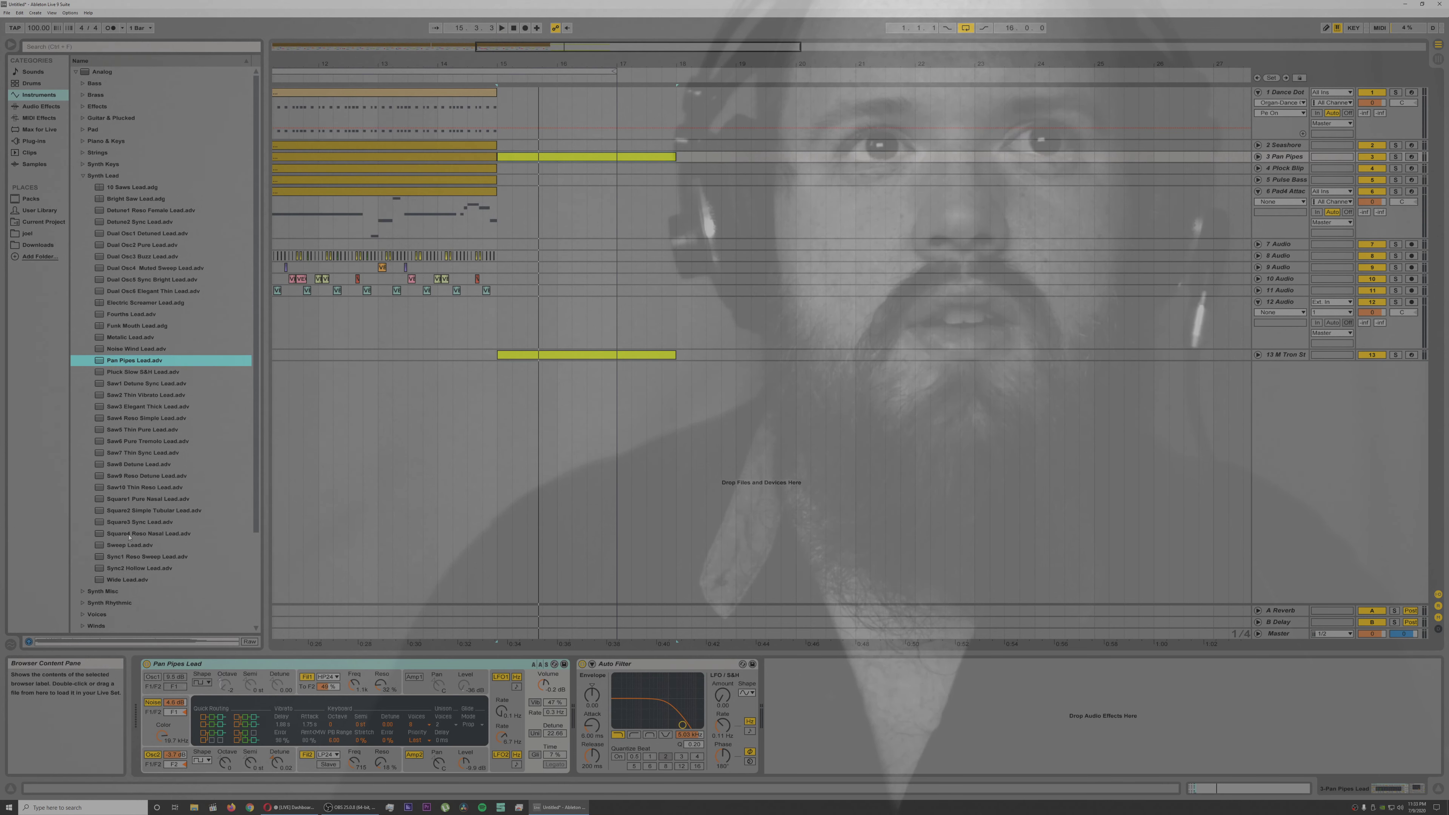
double_click(129, 581)
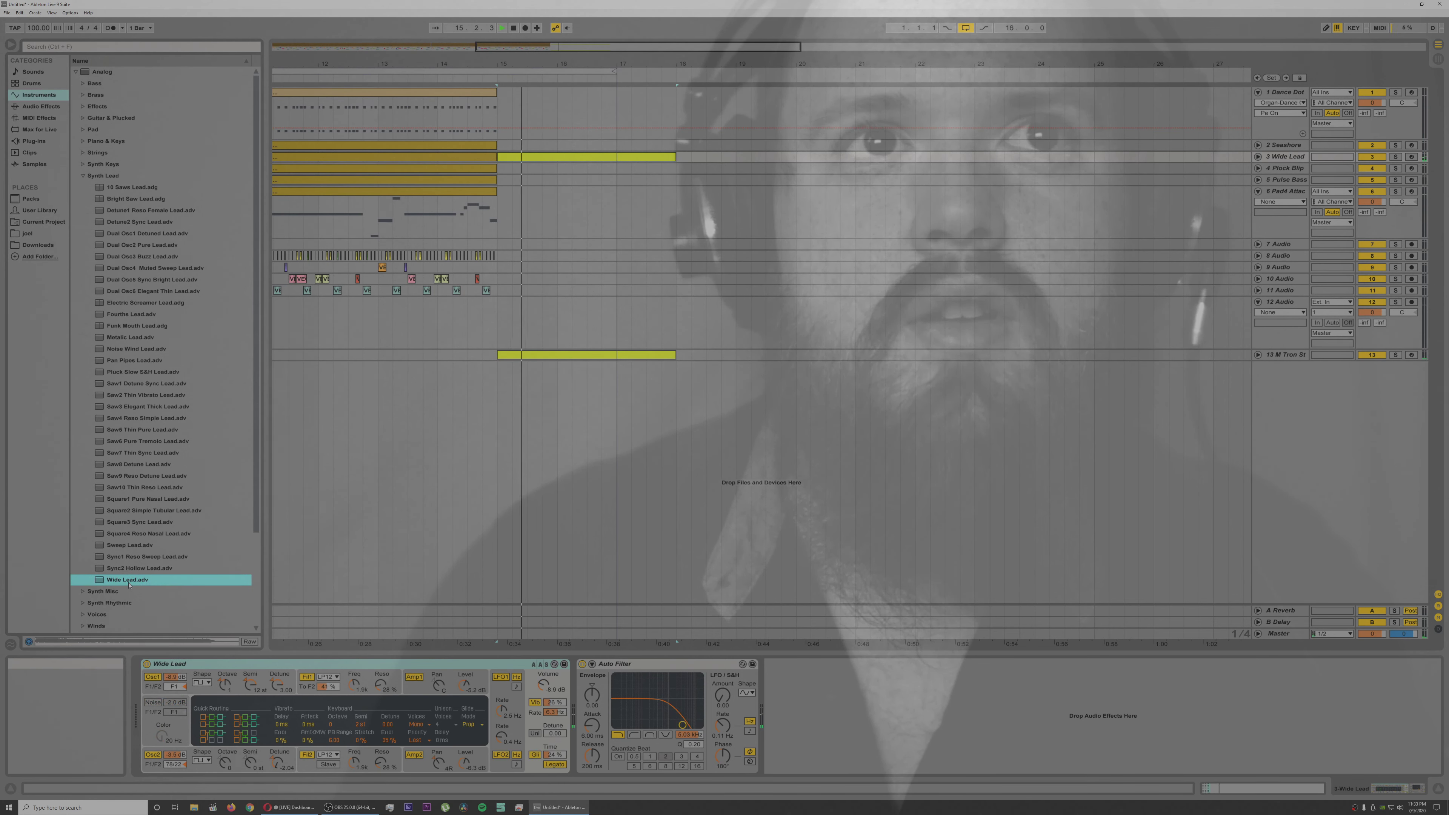
double_click(131, 362)
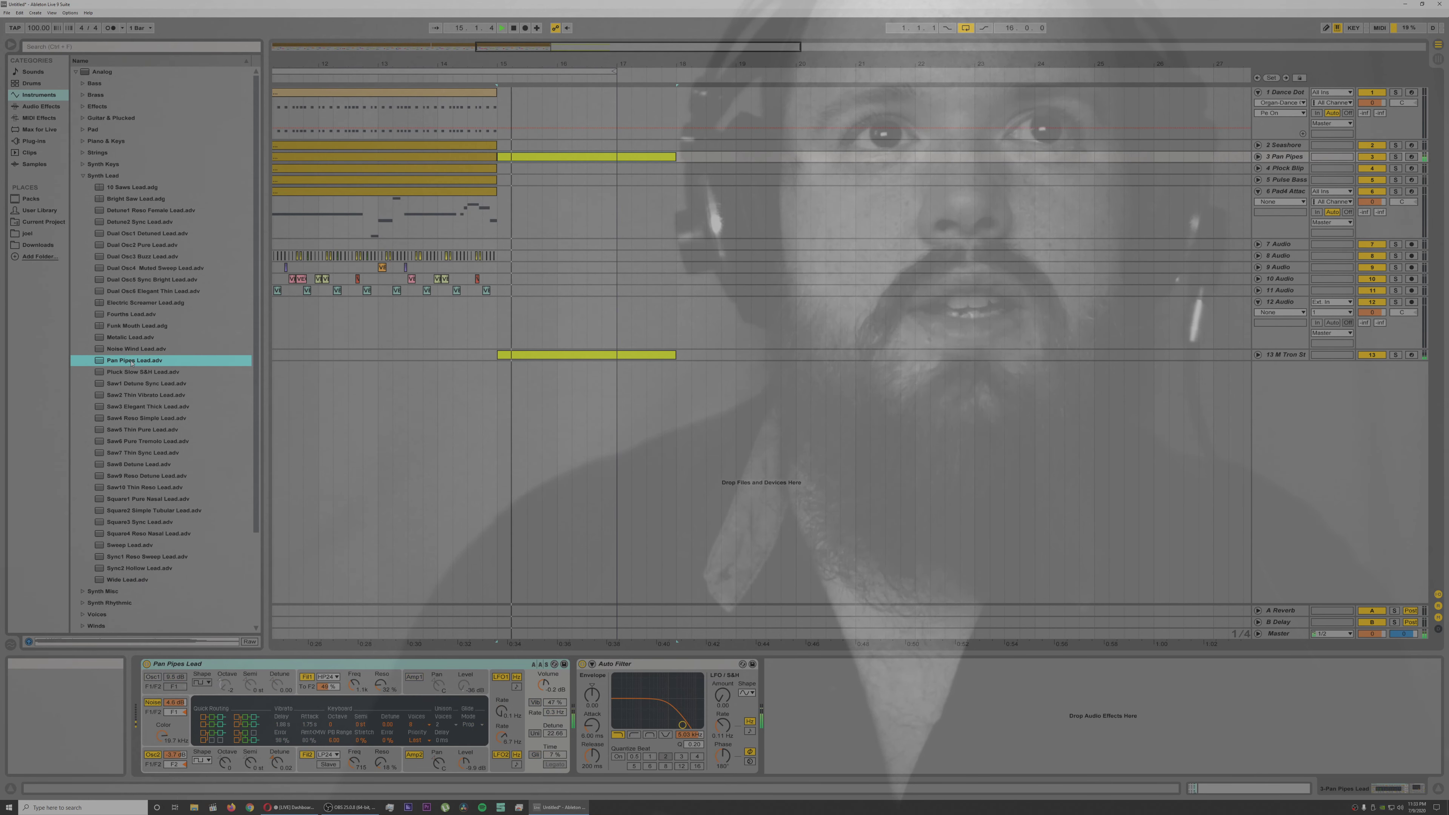
double_click(133, 372)
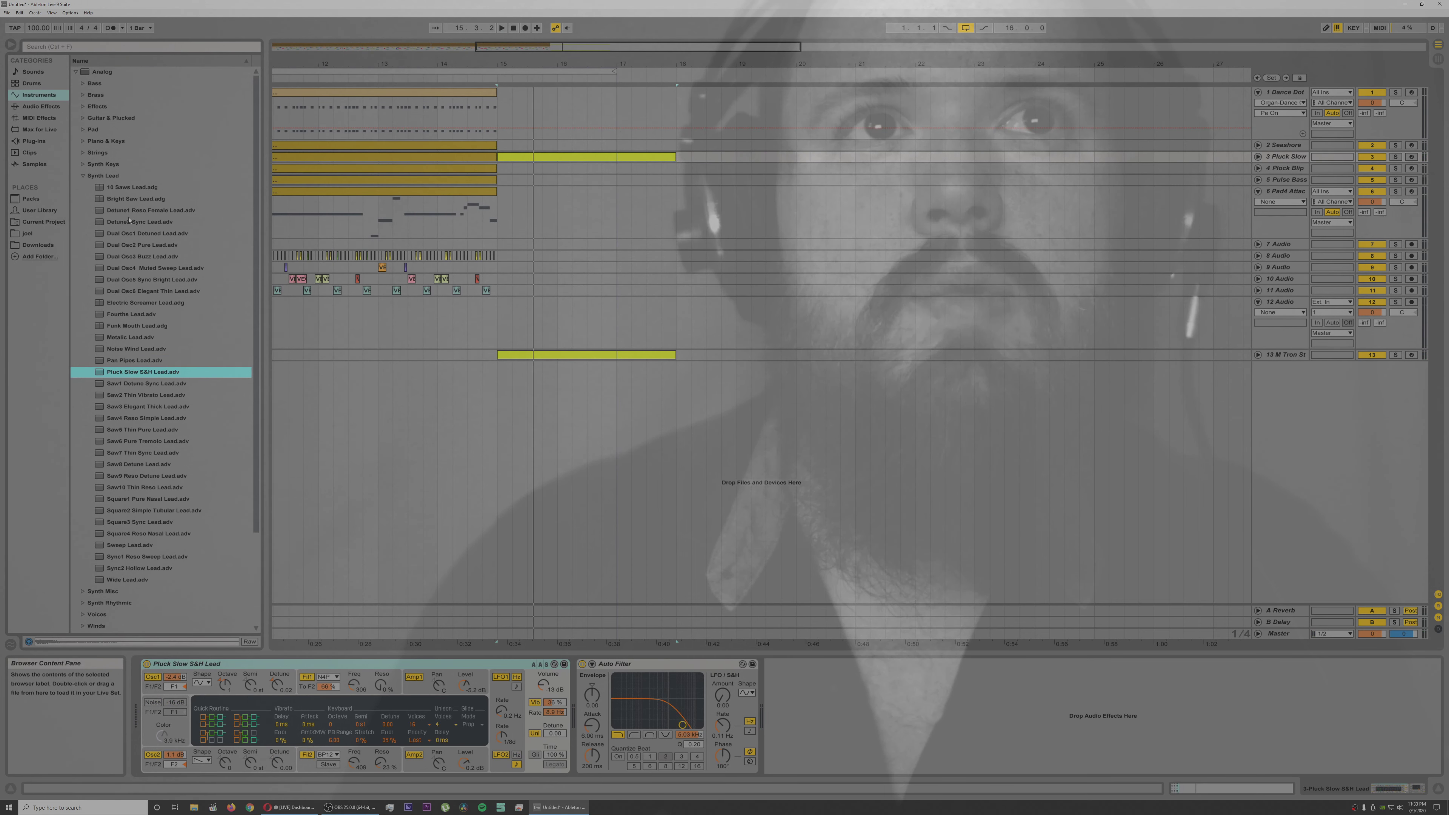
Step: Replace track 3's instrument with the Bright6 Noise Glass Pad preset from Analog's Pad folder, listen to it and stop playback
click(88, 130)
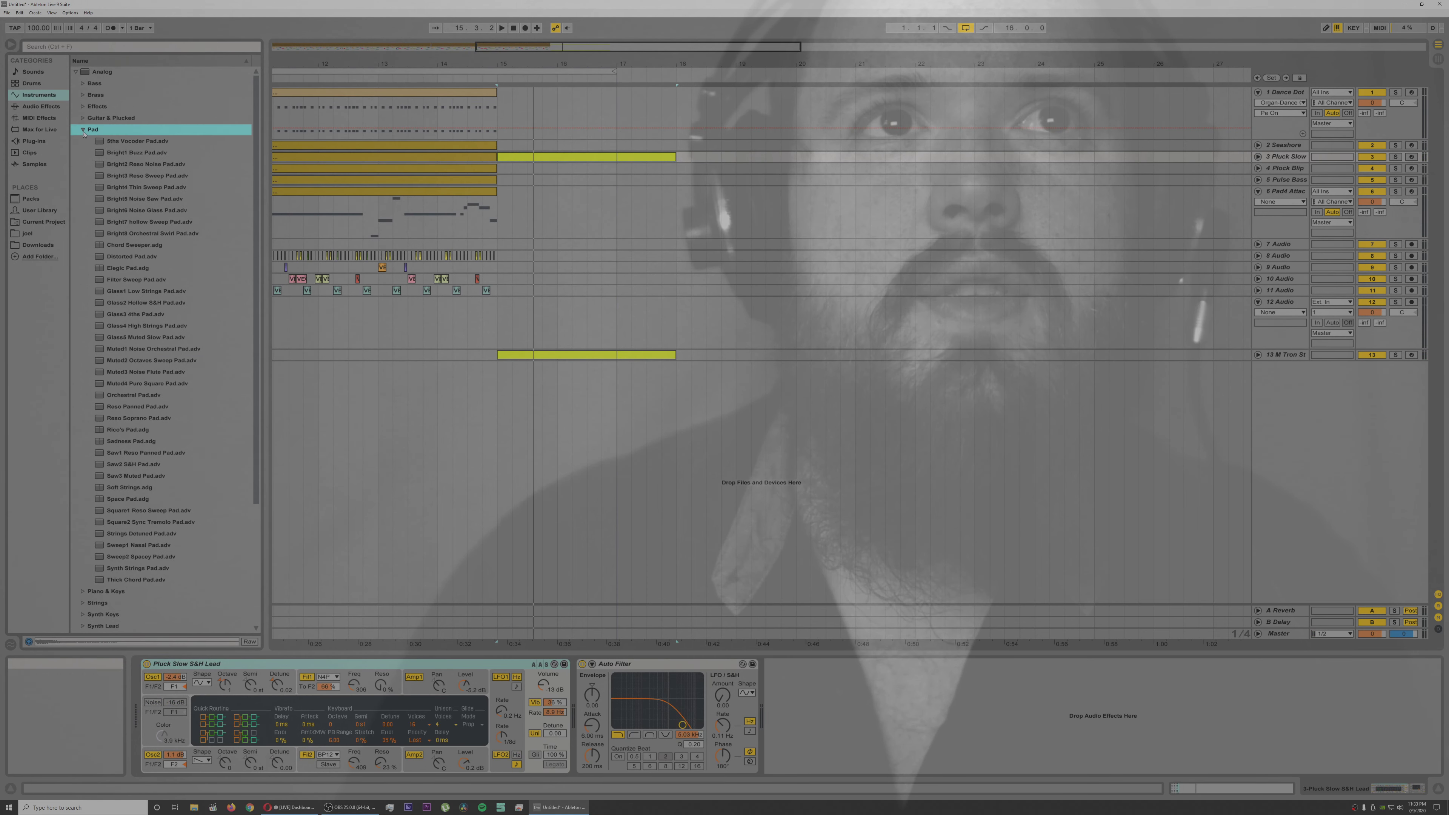
double_click(142, 210)
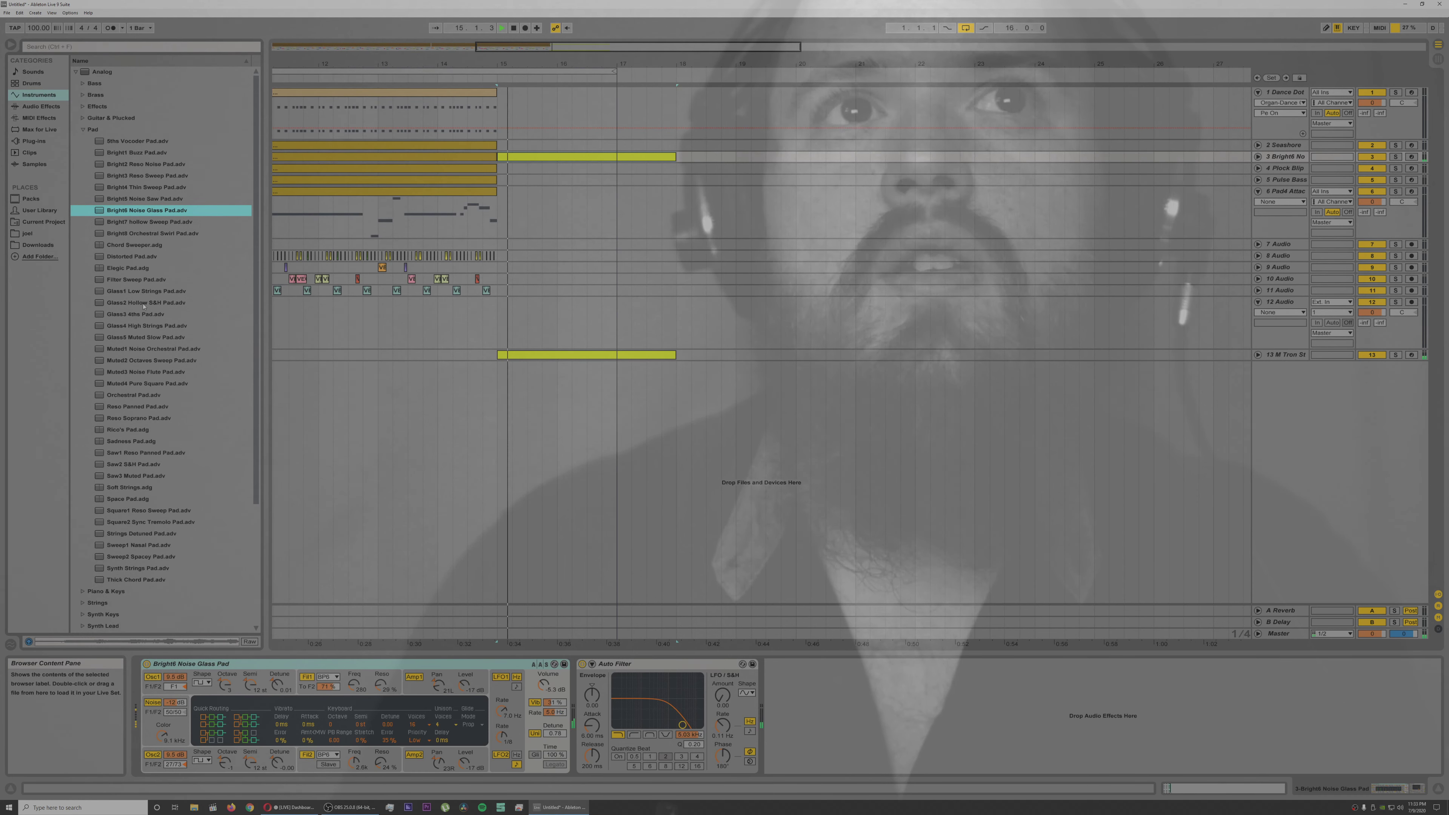
key(space)
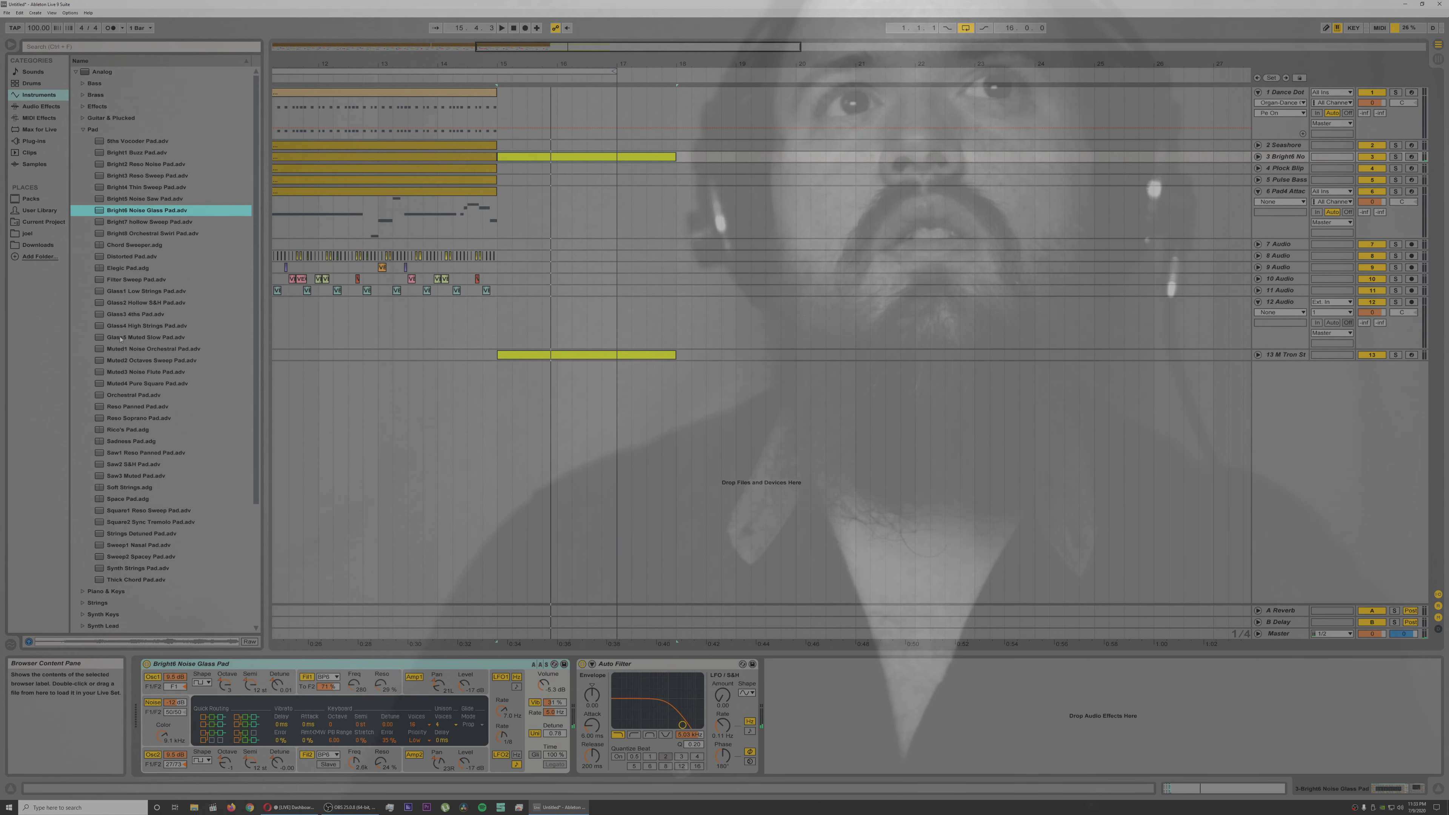
click(82, 131)
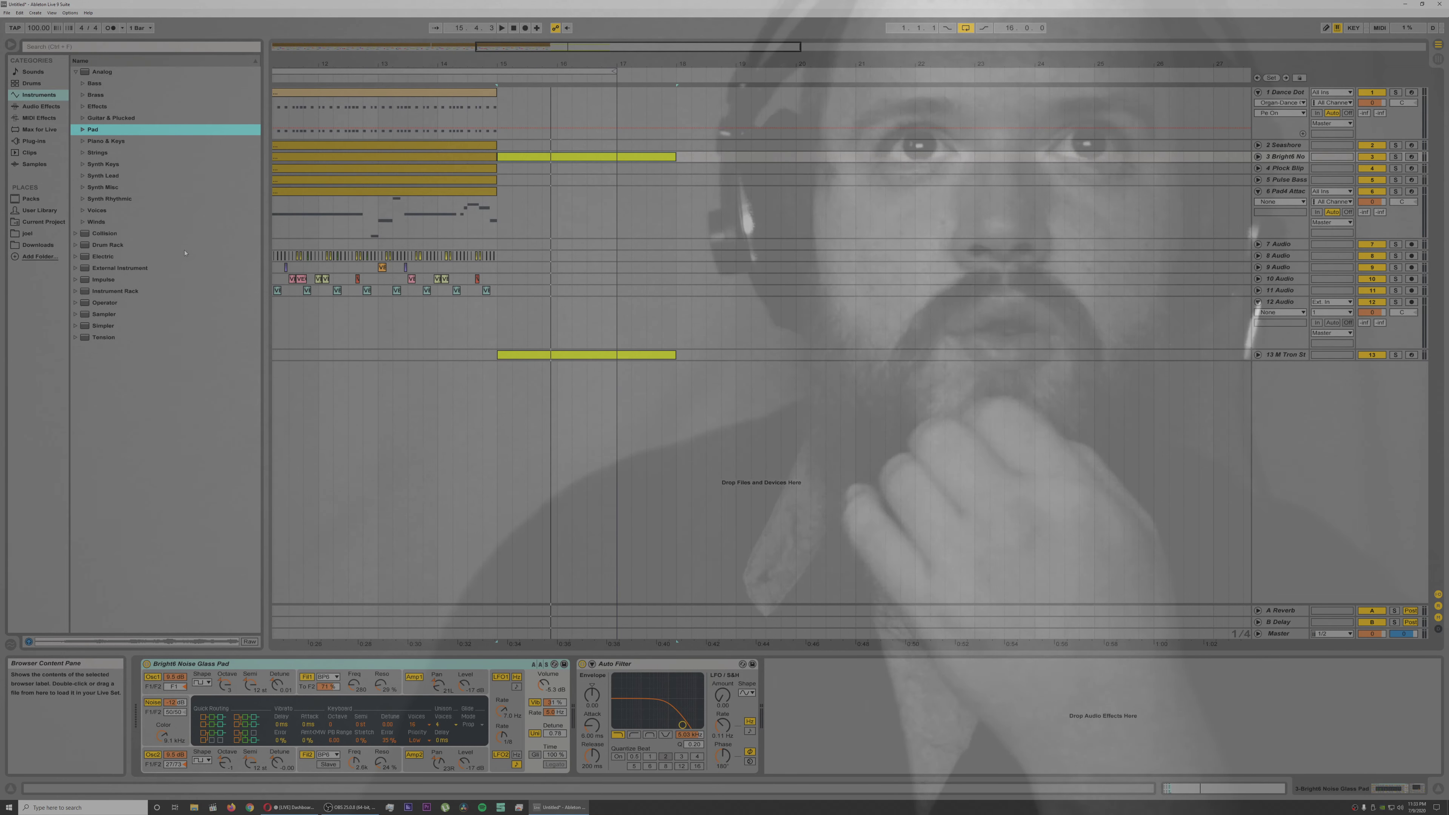
click(514, 28)
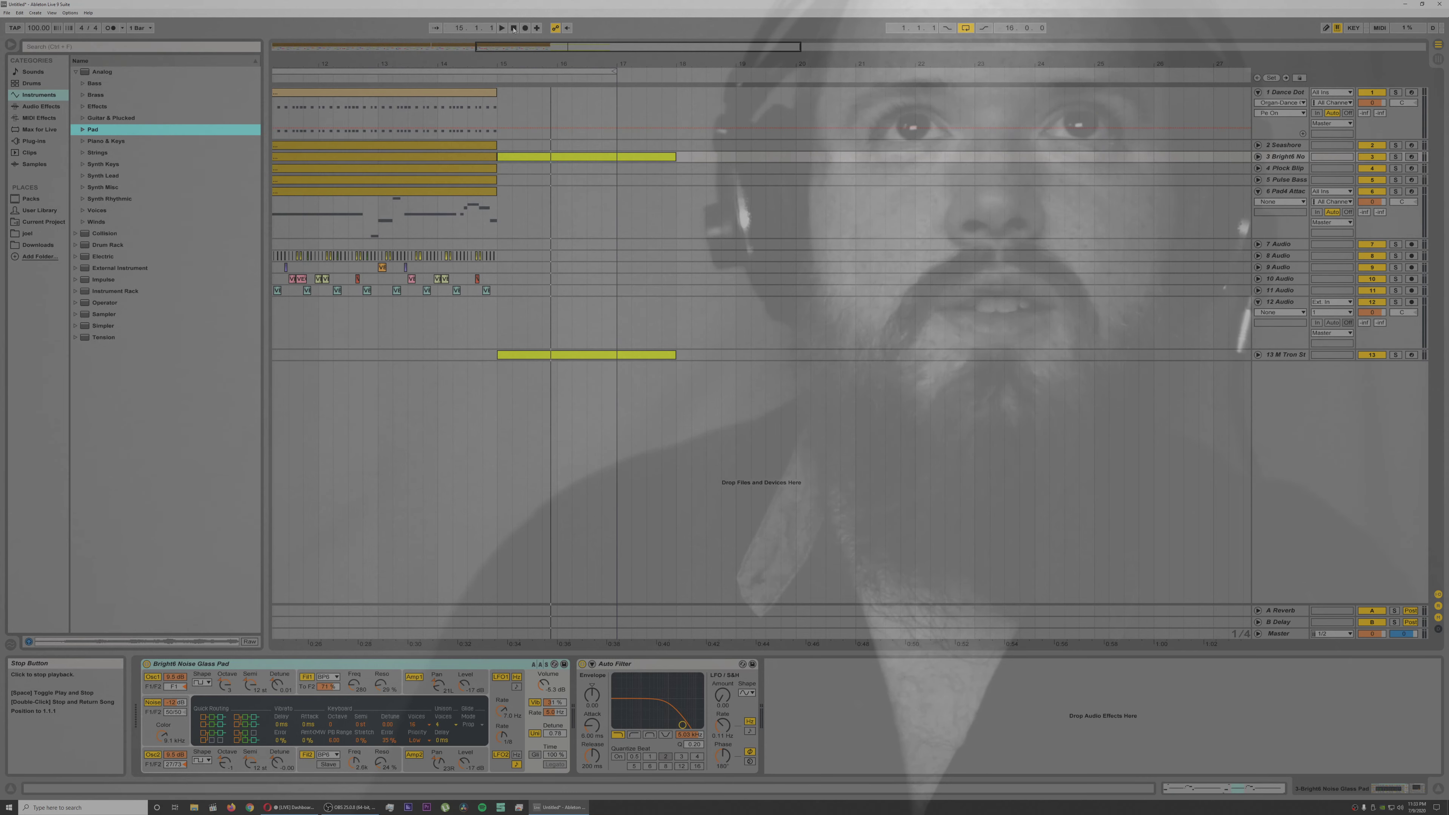
Step: Unfold audio tracks 9 and 8 while the existing arrangement plays
drag(472, 59, 503, 60)
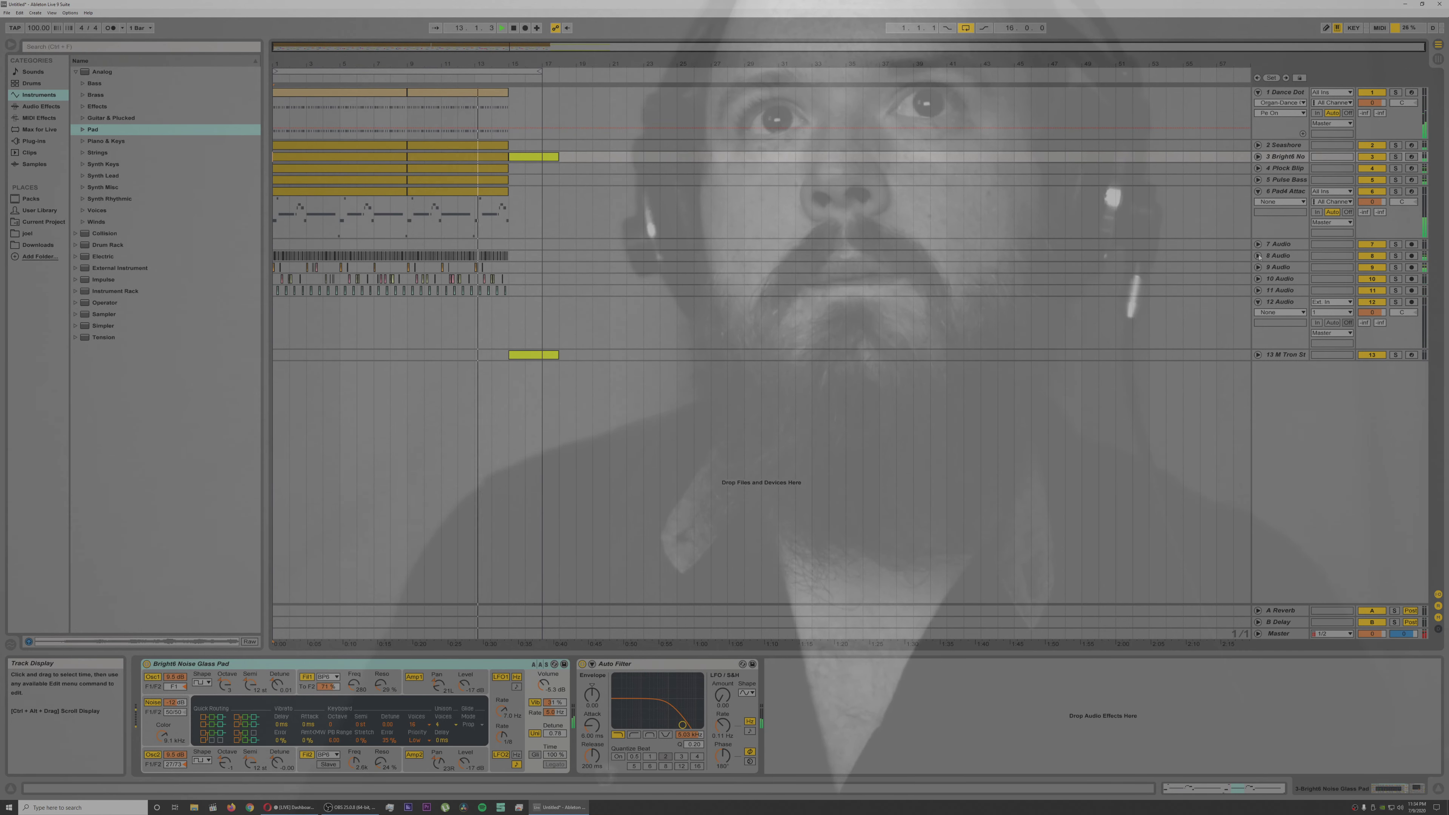
click(1259, 267)
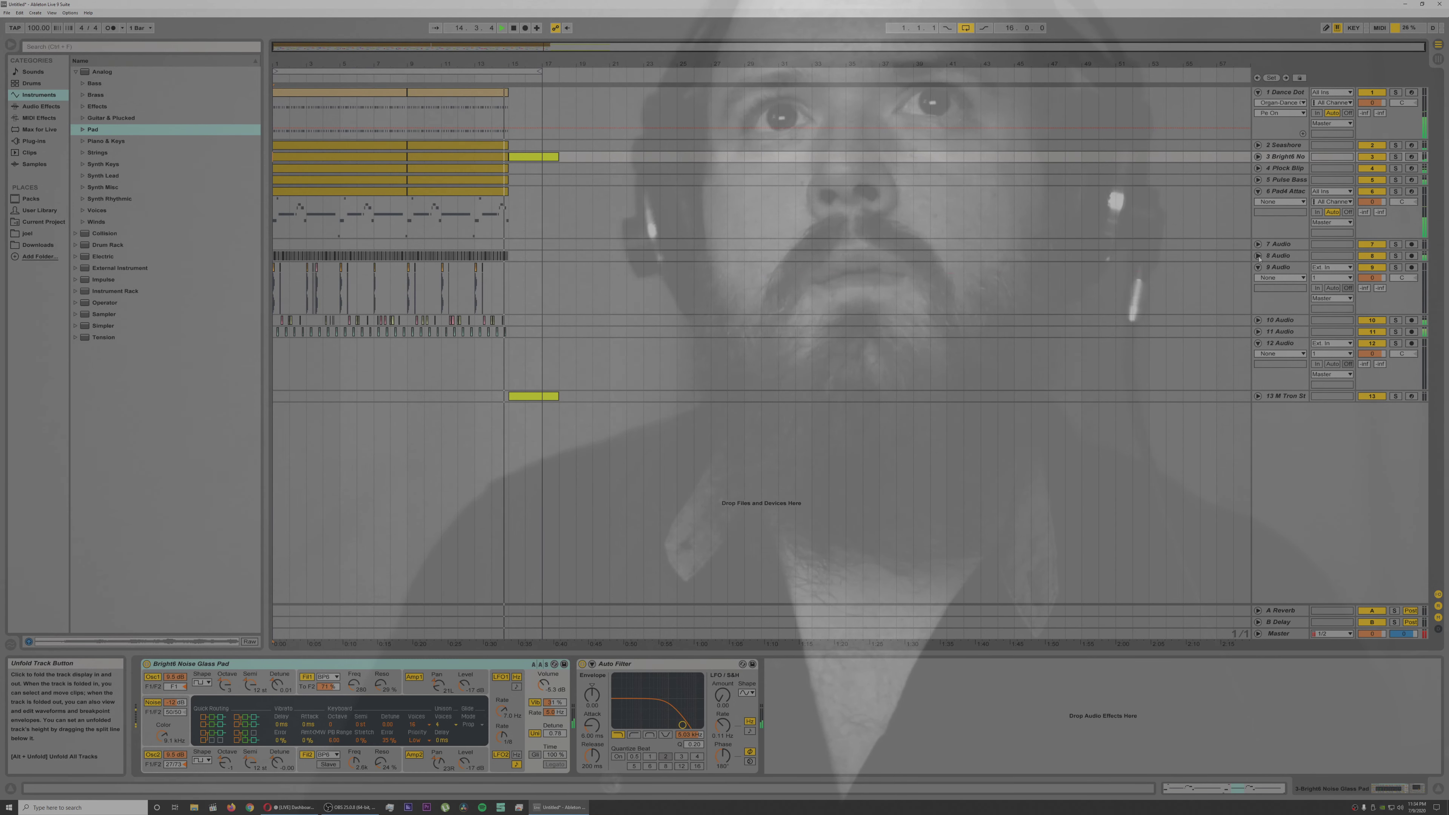
click(1258, 256)
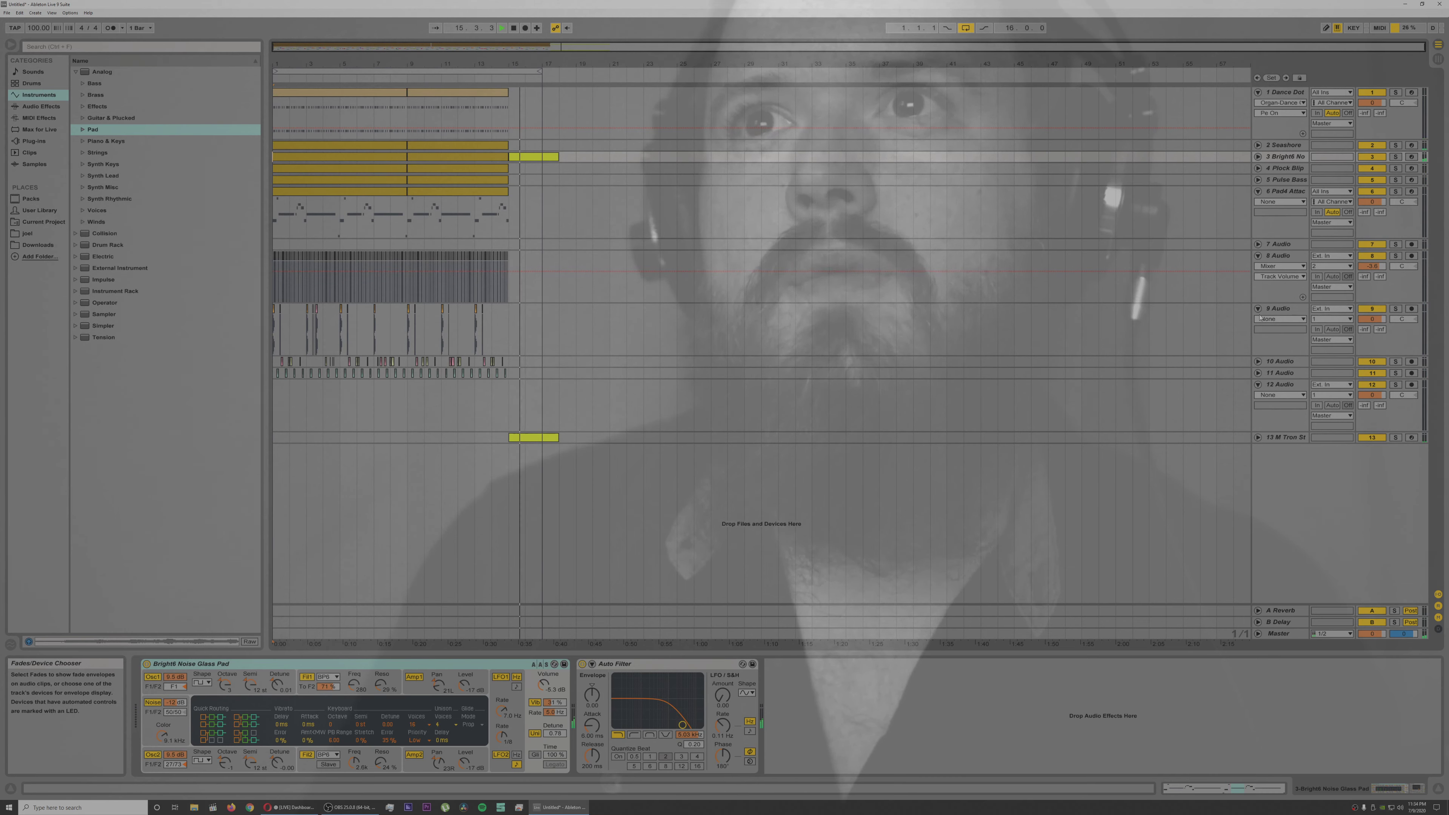
Step: Delete the chord clips at bar 15 on tracks 3 and 13
click(542, 157)
key(Delete)
click(526, 438)
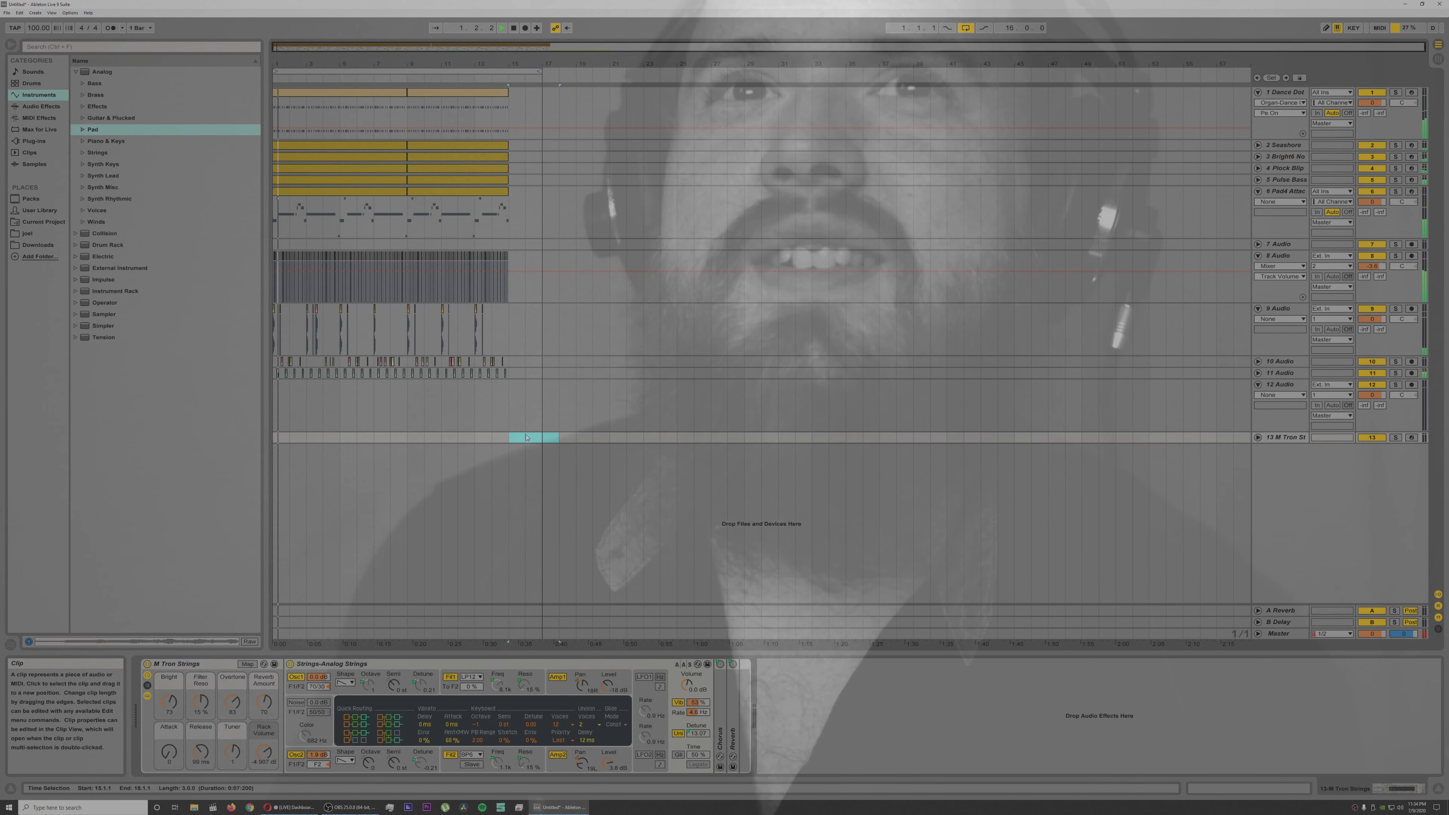
Step: Unfold audio track 11, select all its clap clips and transpose them down by a few semitones
click(1259, 374)
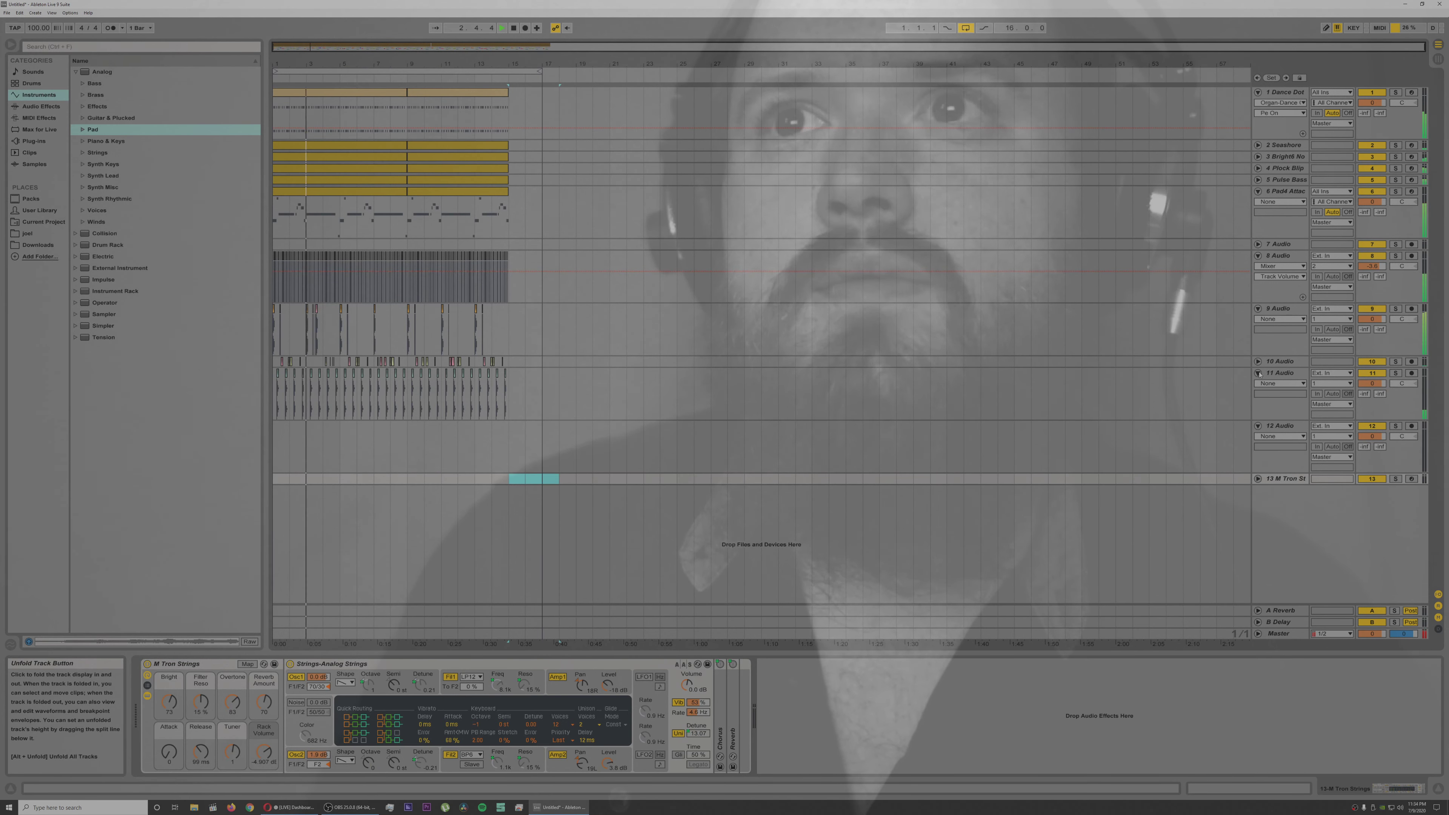
drag(542, 394, 274, 396)
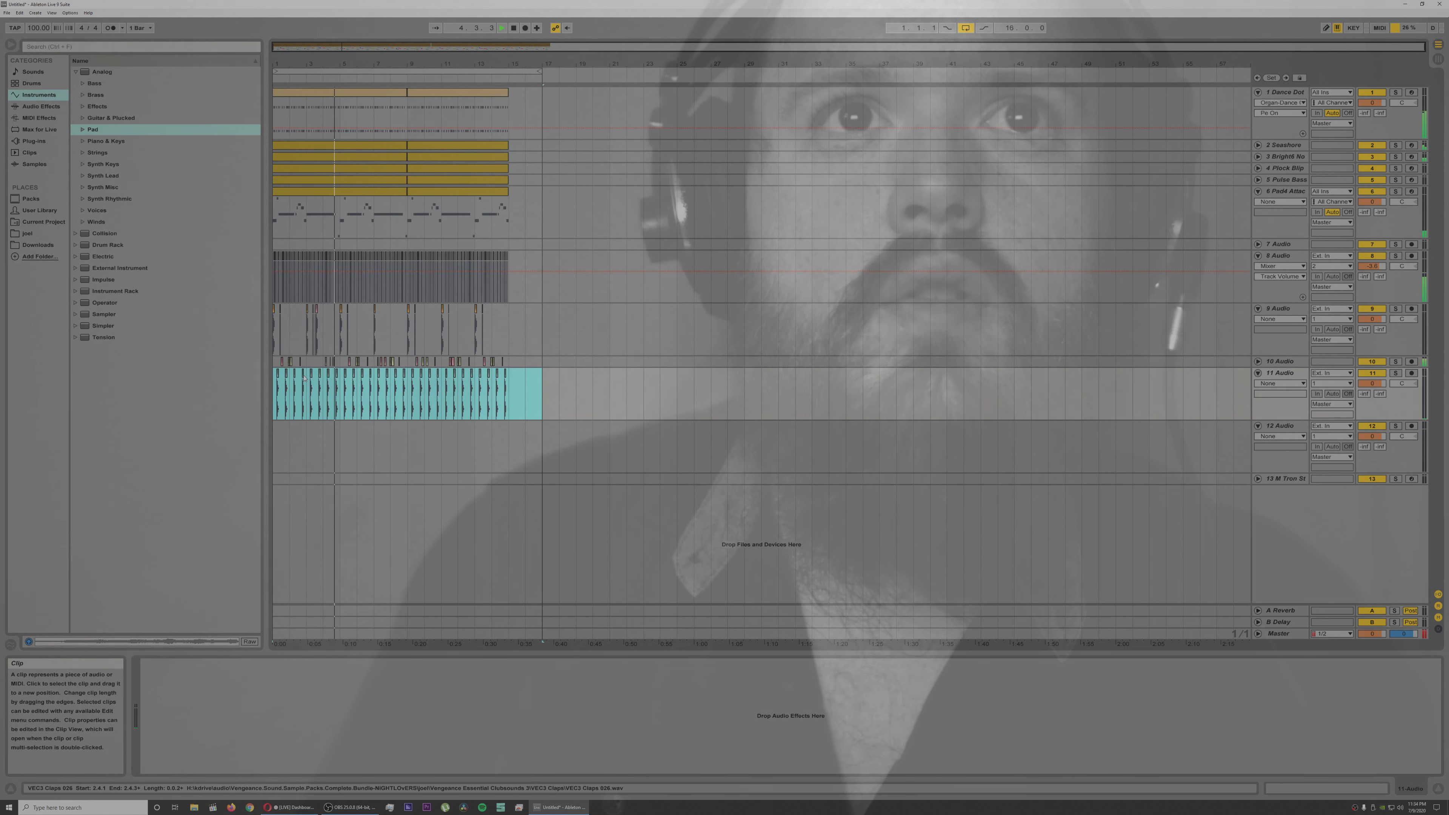
double_click(303, 379)
drag(527, 255, 232, 264)
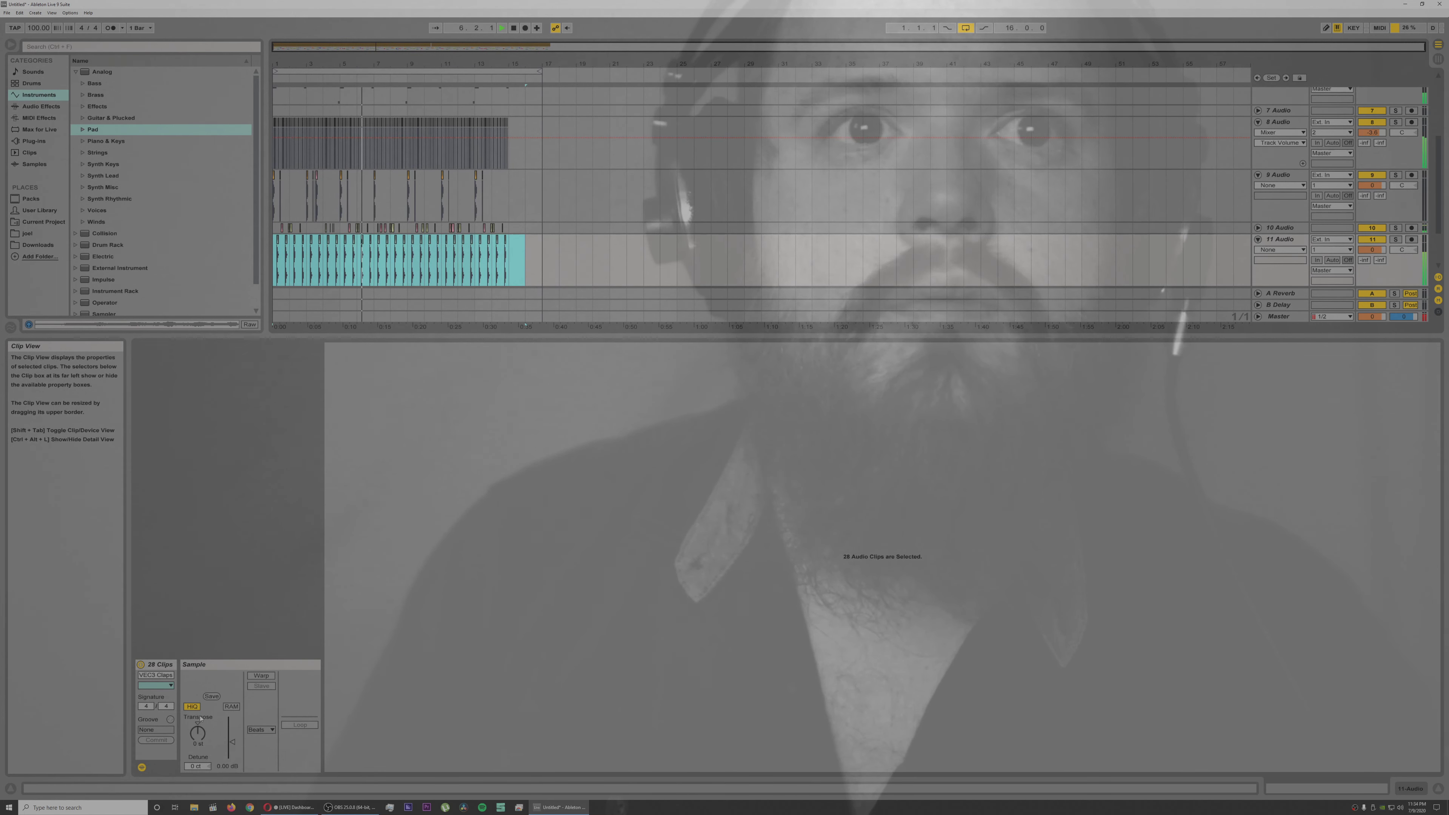
click(197, 733)
drag(197, 734, 197, 744)
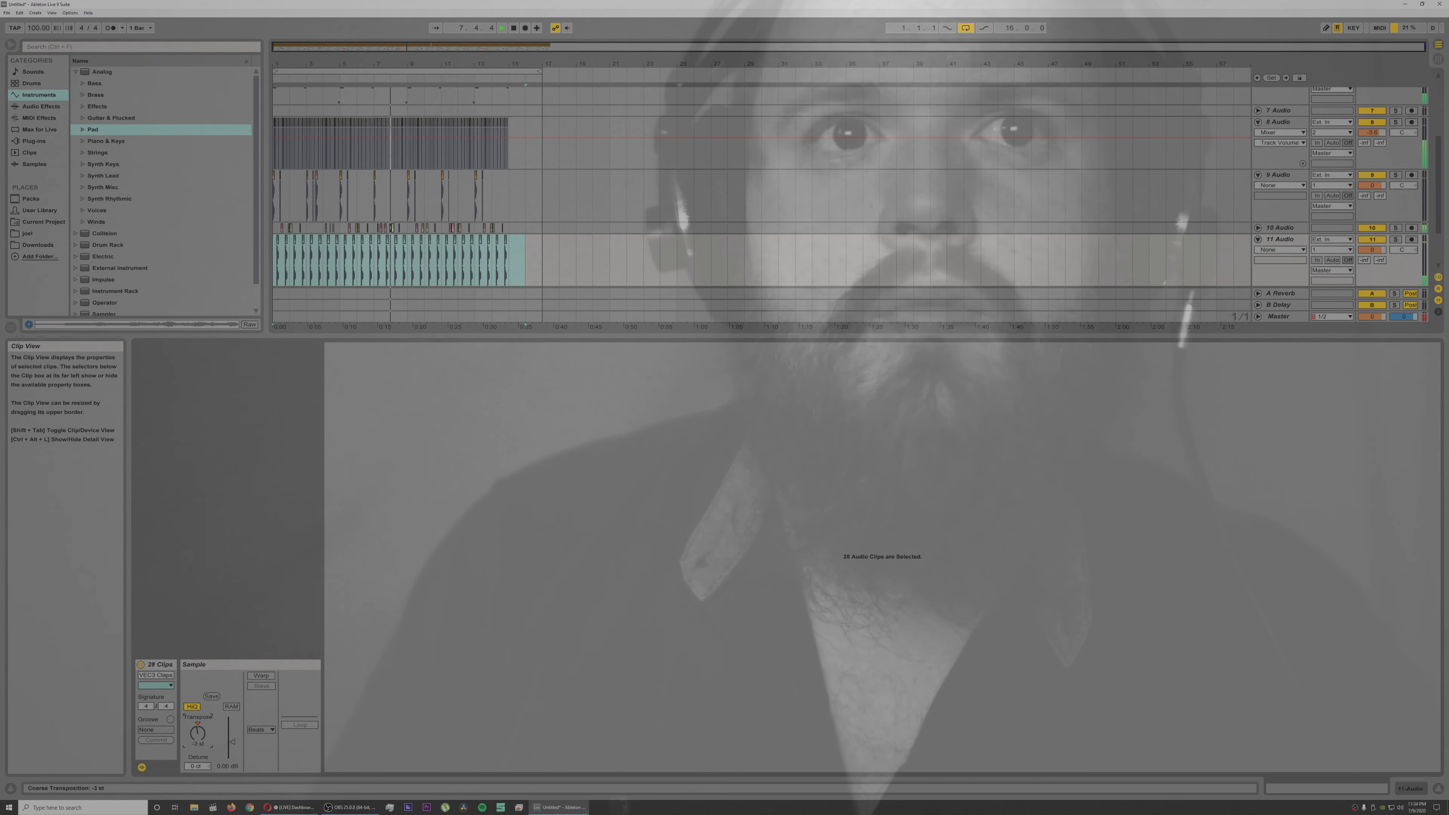
drag(198, 734, 197, 728)
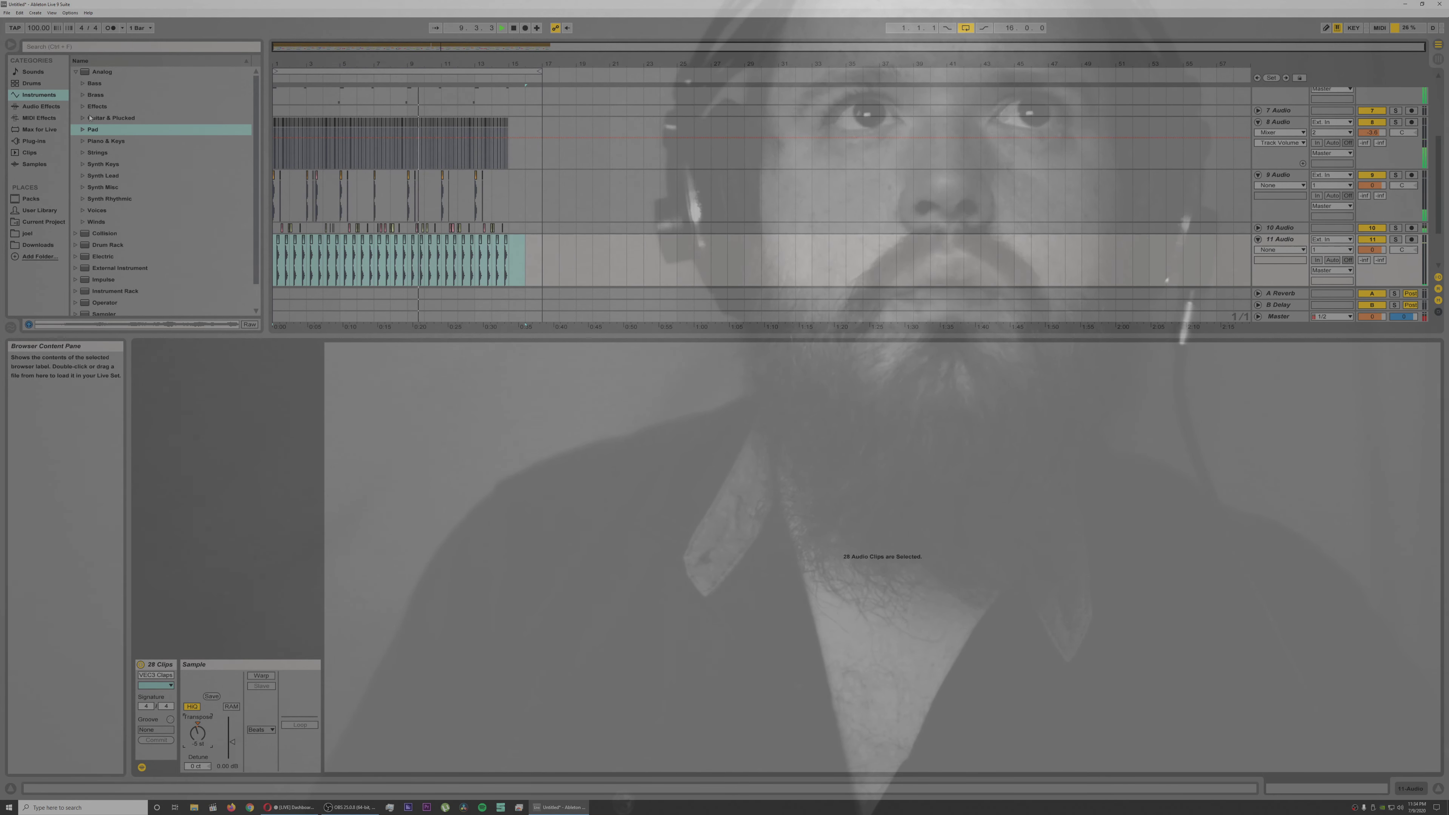
Step: Add a Reverb effect to audio track 11
click(45, 108)
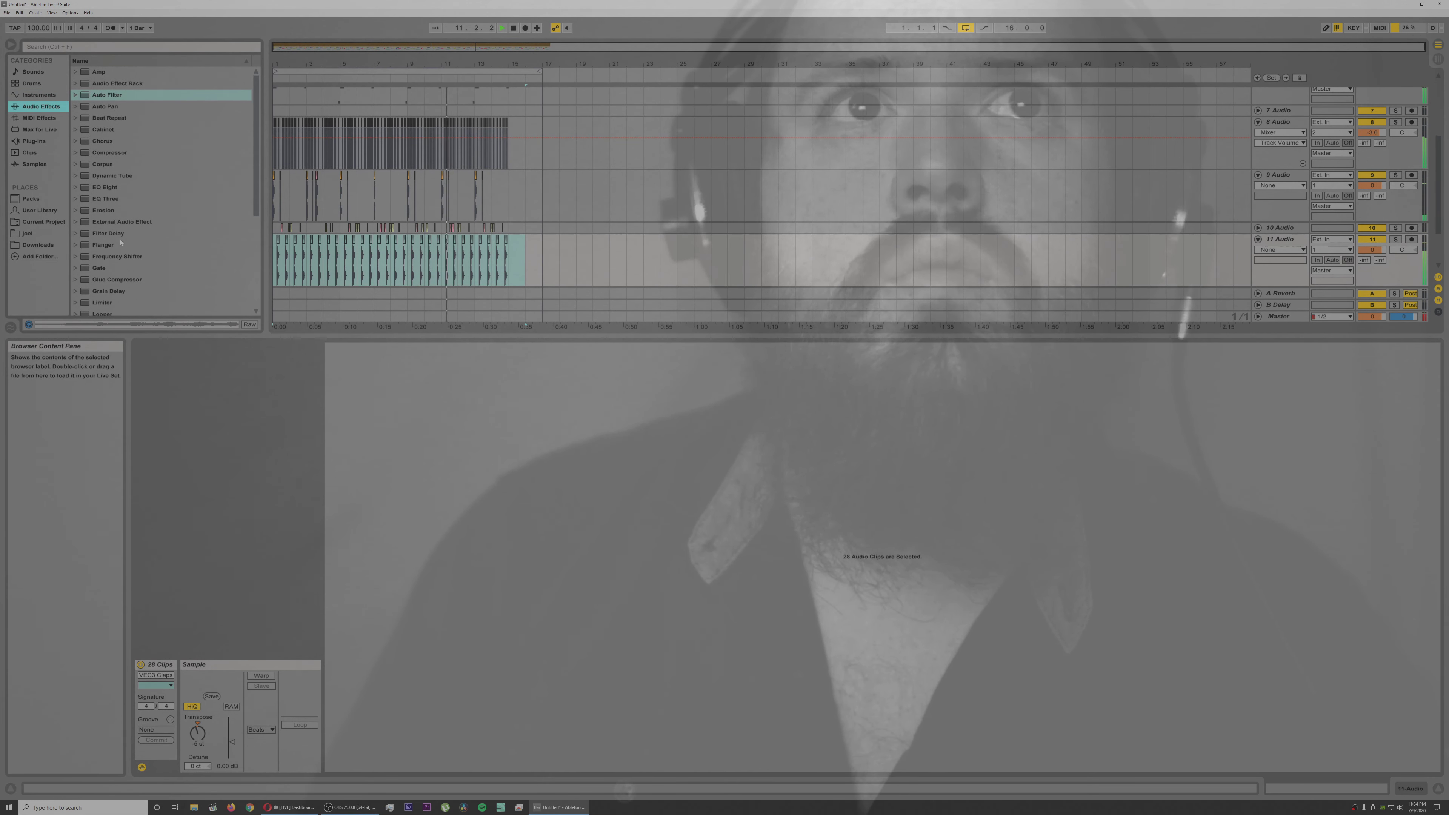
scroll(119, 249, down, 3)
scroll(117, 263, down, 5)
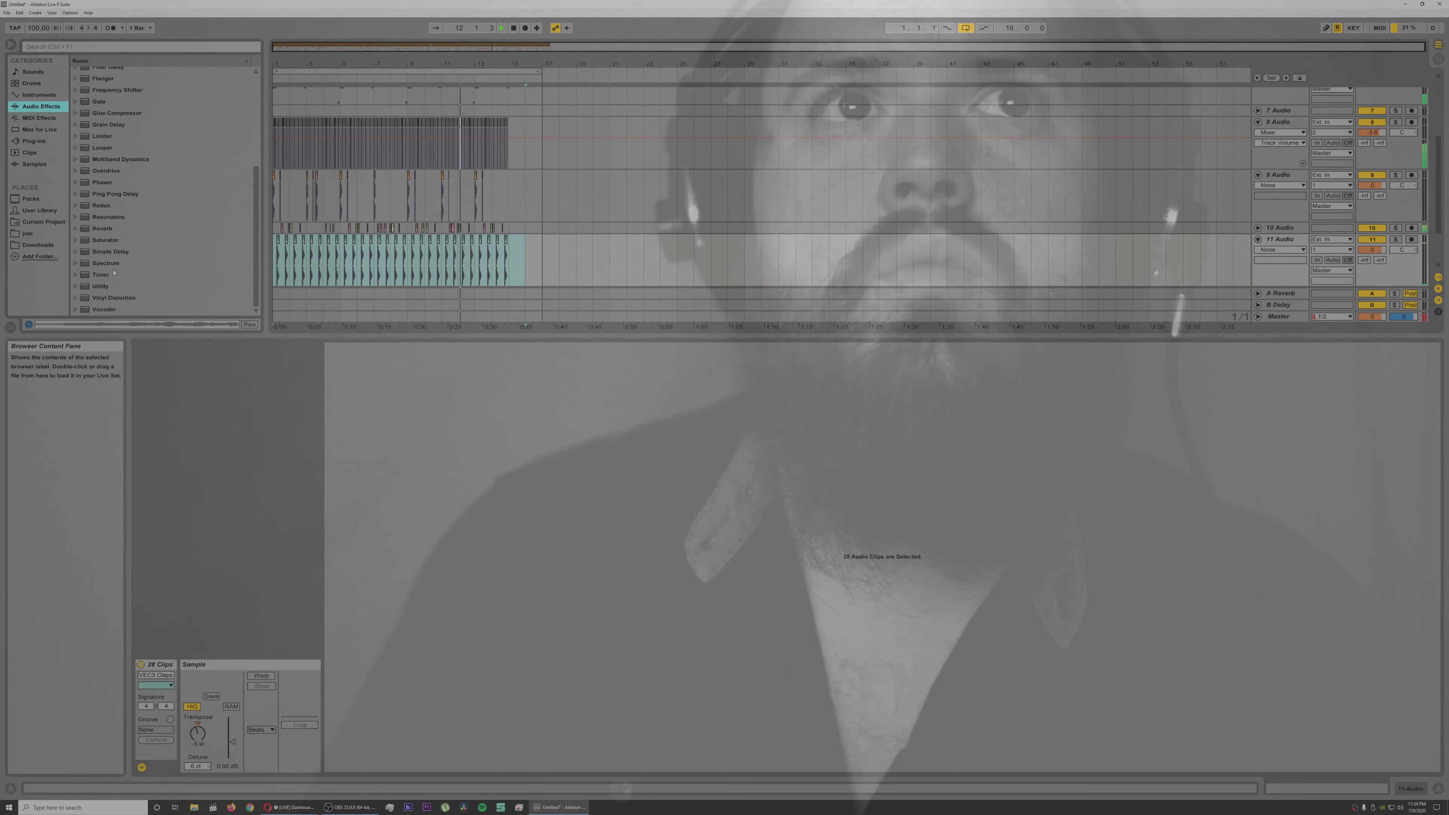
double_click(103, 228)
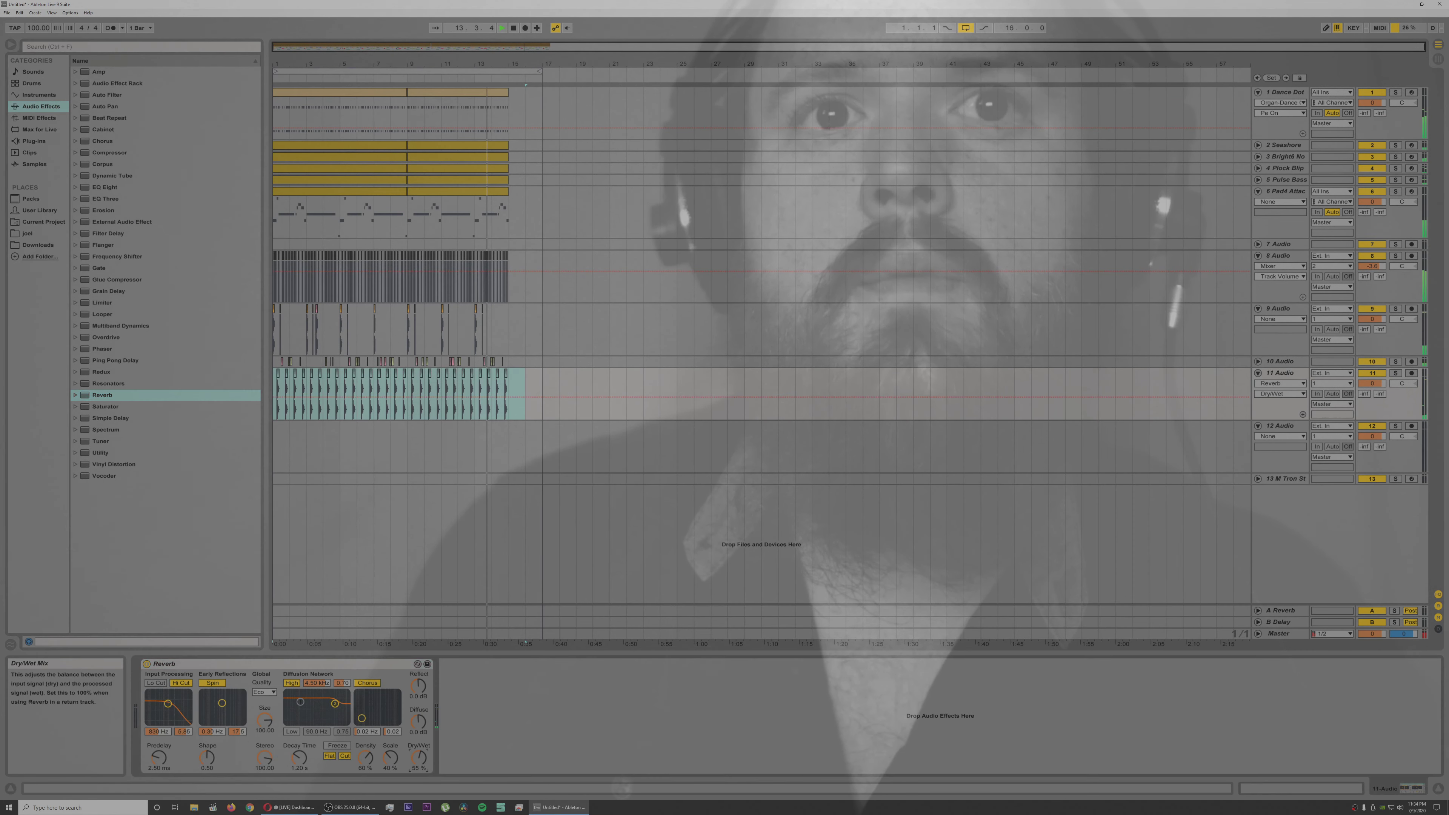
Step: Set the Reverb's Predelay to 0.50 ms, switch off its Hi Cut, Spin and Chorus, and lower its Dry/Wet mix
drag(419, 757, 422, 755)
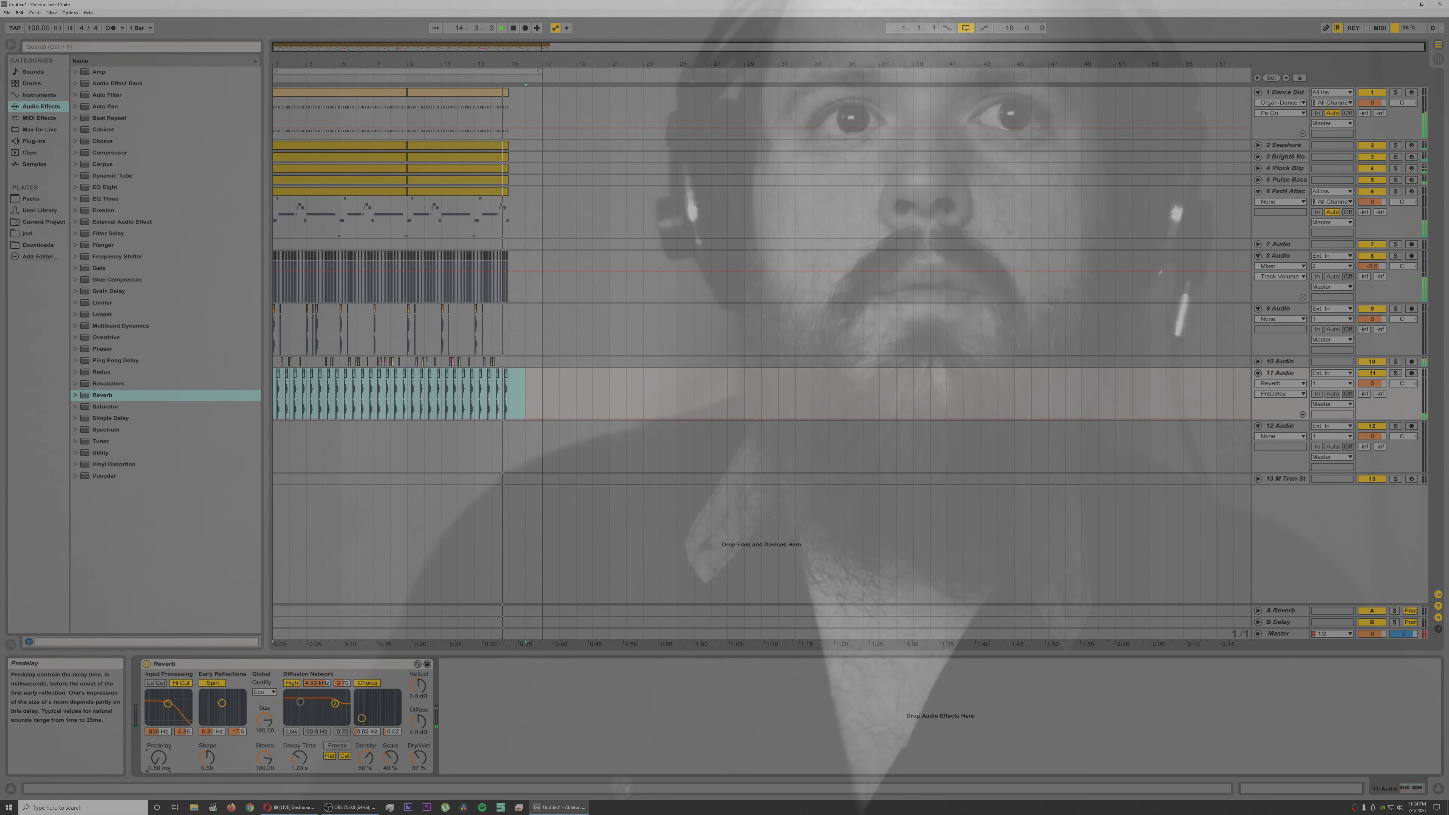
click(212, 683)
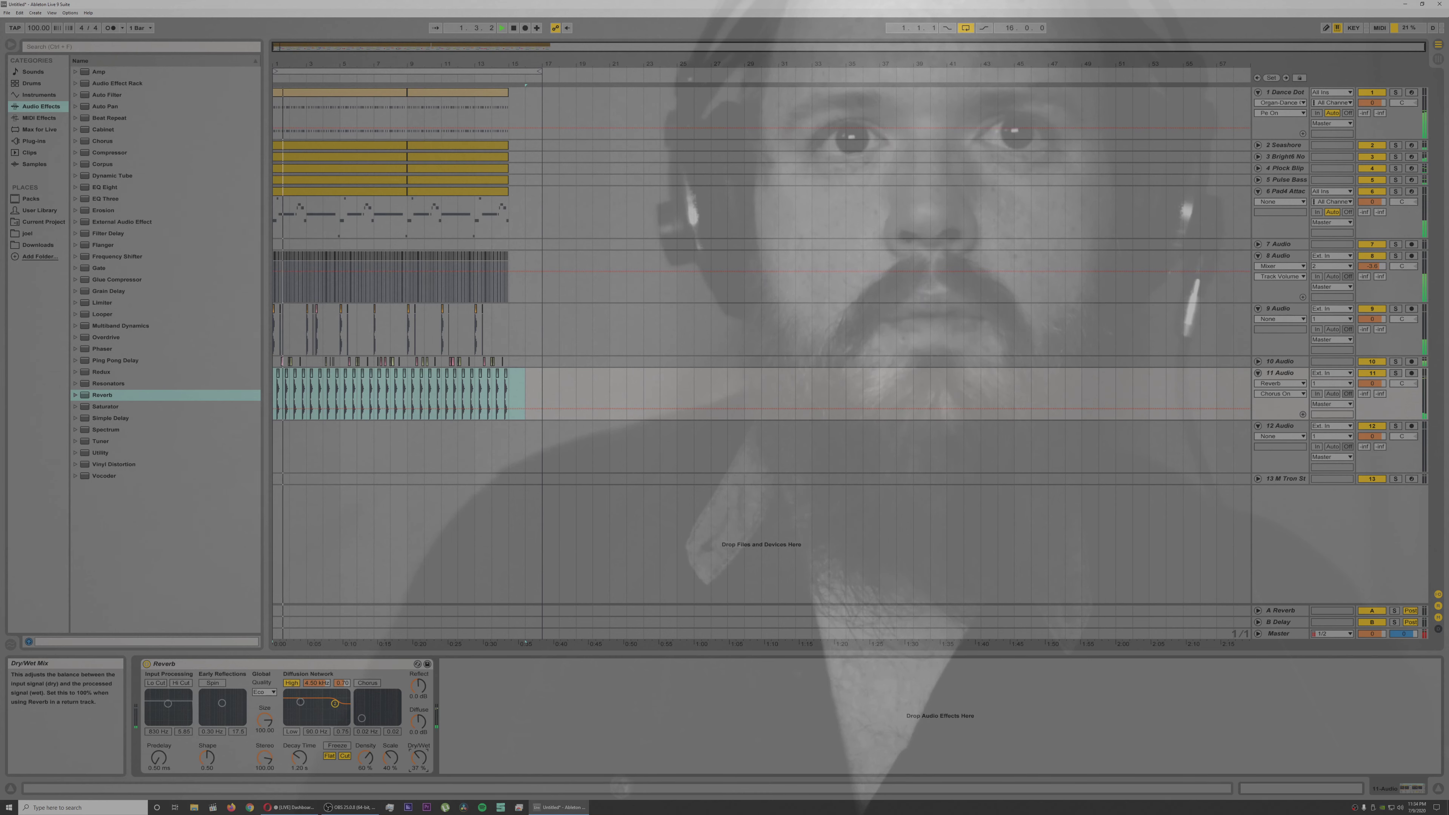
drag(300, 759, 300, 742)
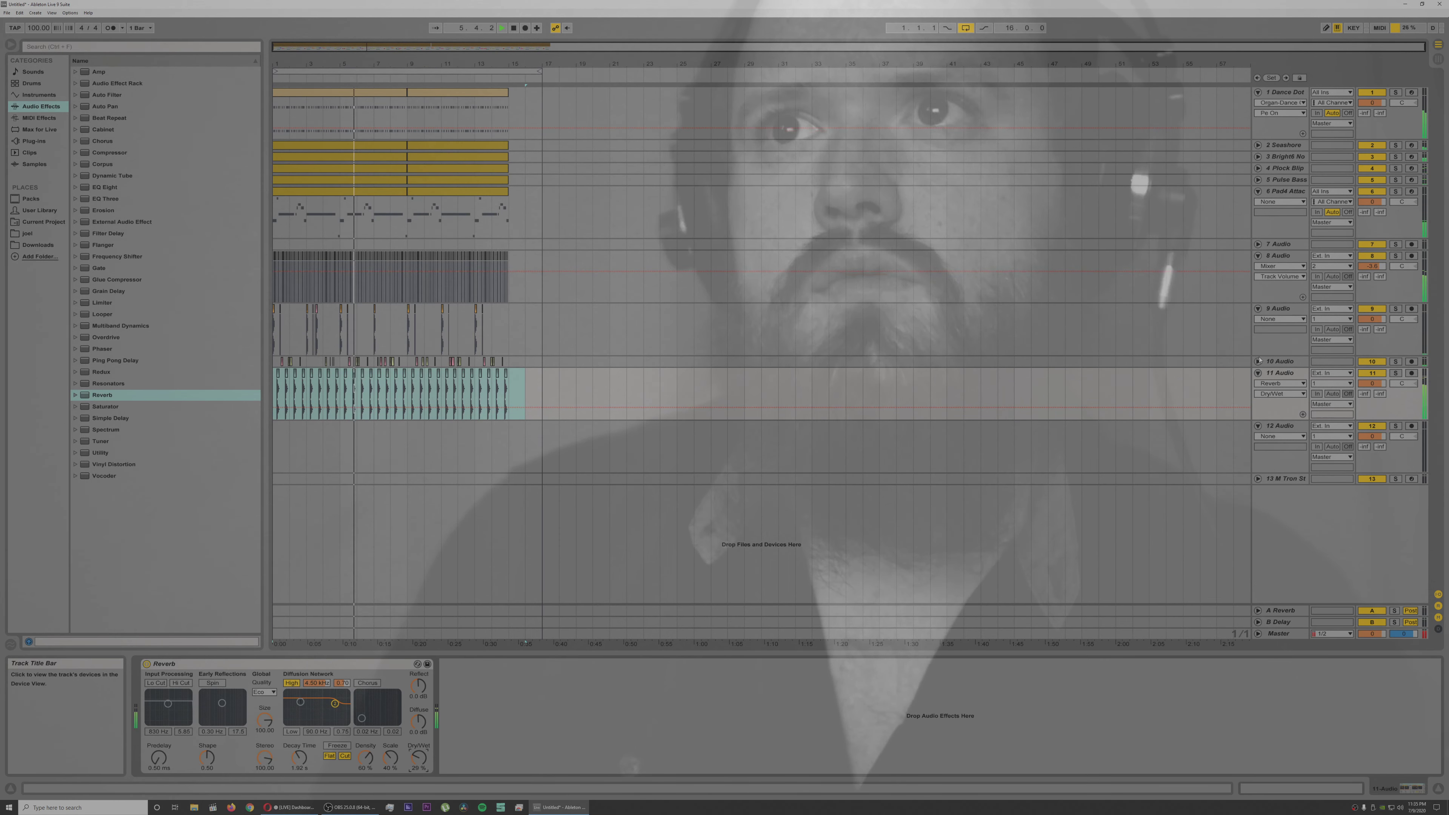
Step: Adjust audio track 11's volume during playback and fold the track
click(1282, 363)
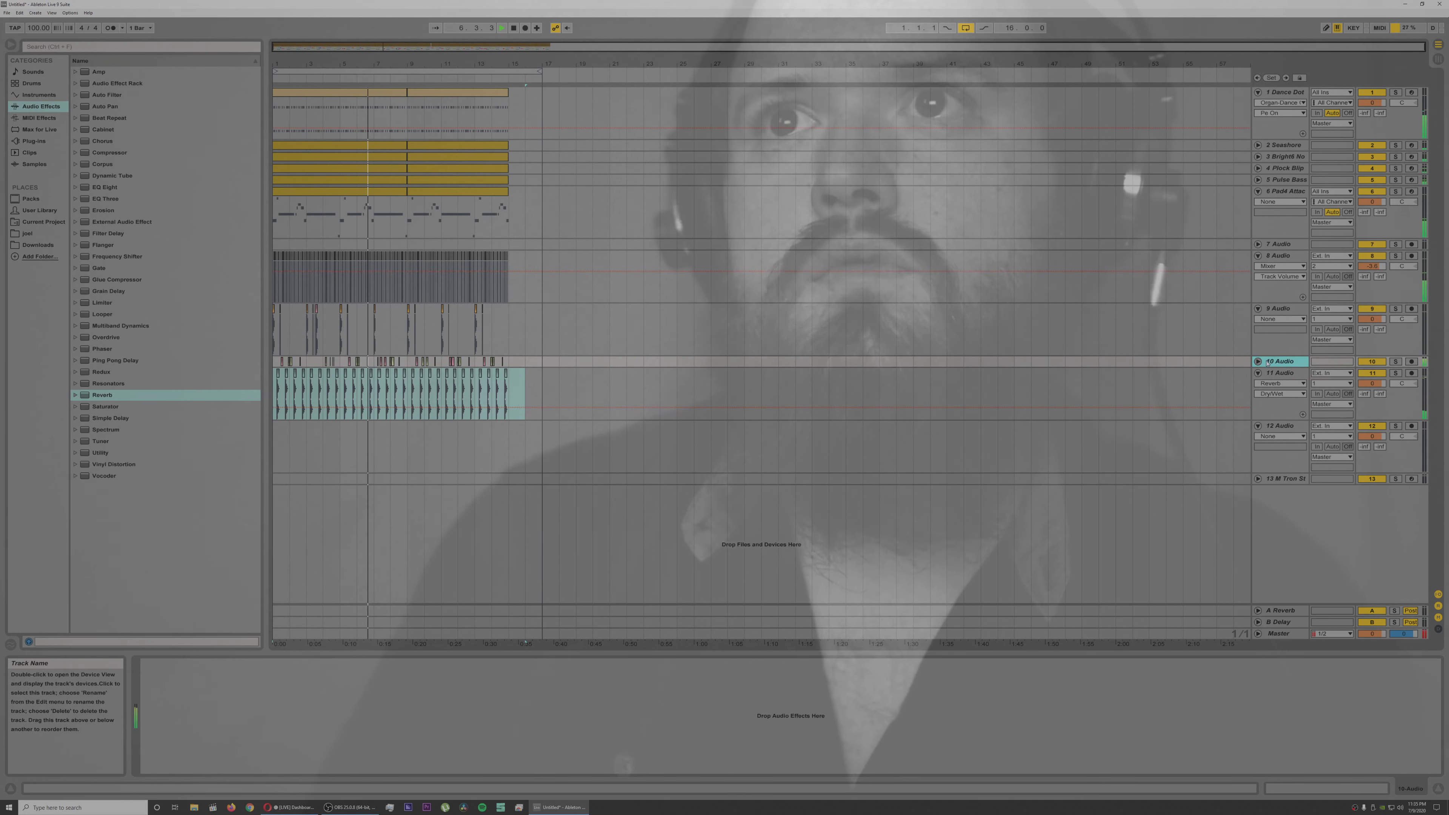
click(1281, 373)
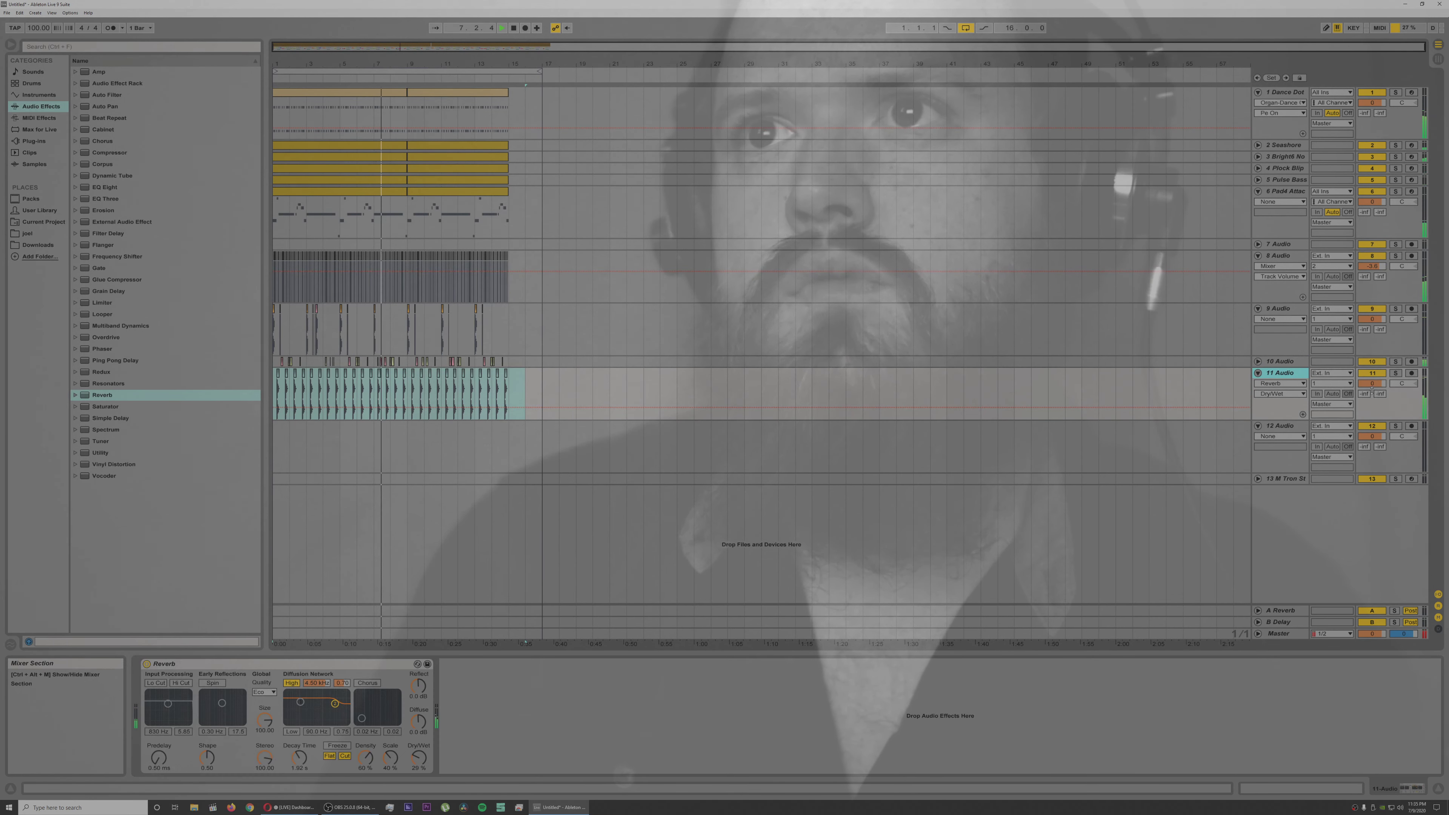
drag(1372, 383, 1373, 386)
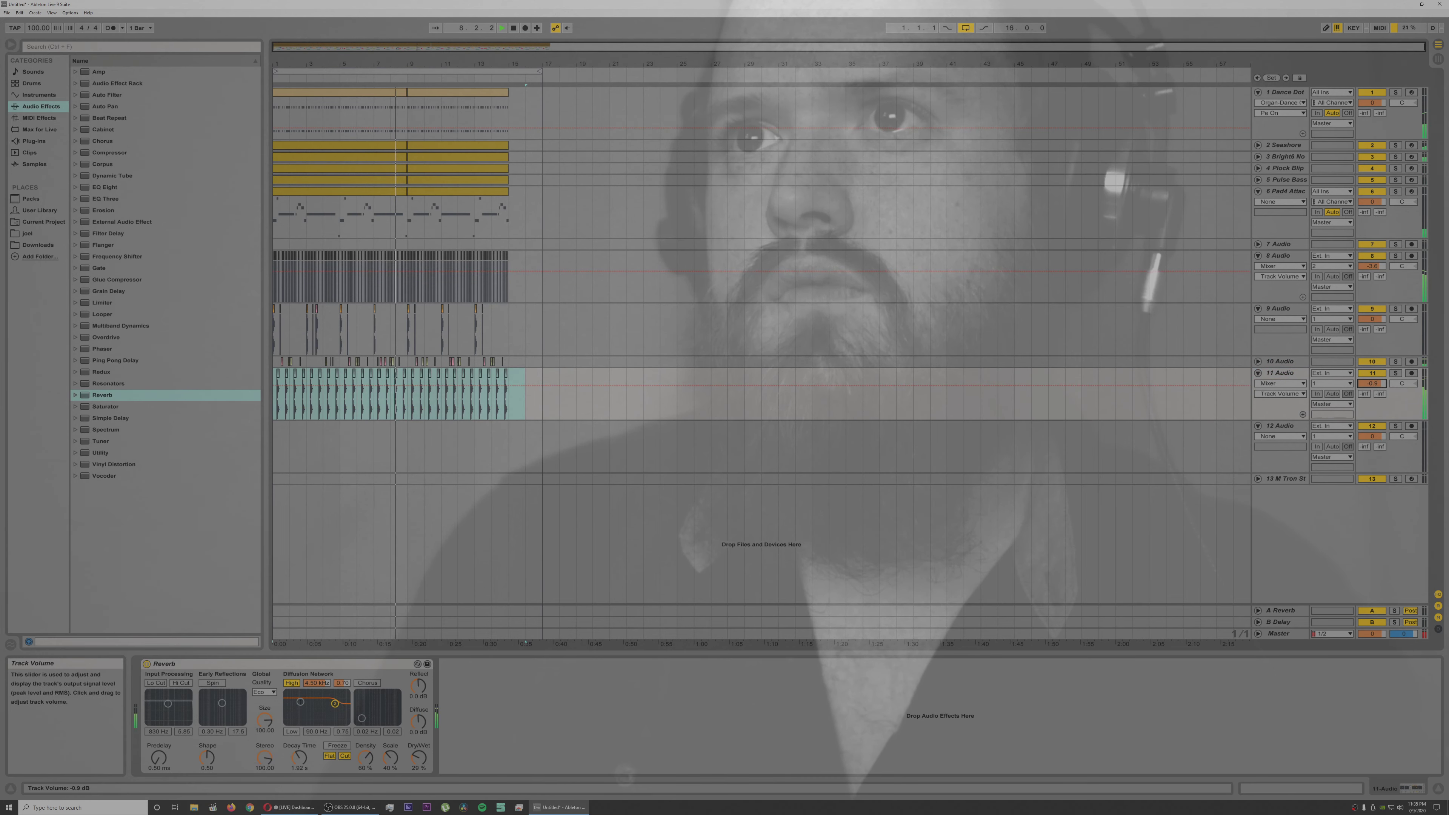
drag(1373, 383, 1373, 384)
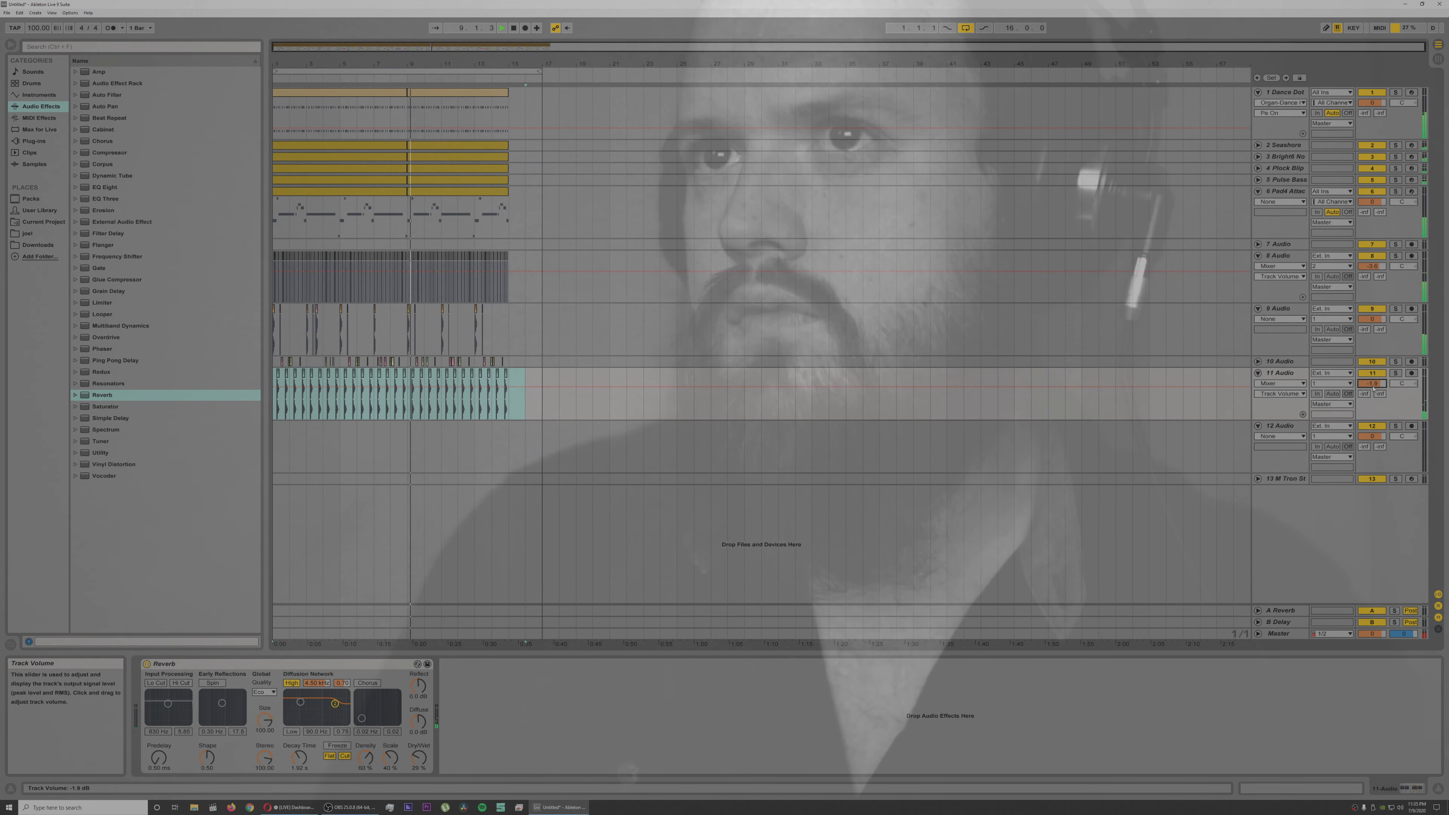
click(1258, 374)
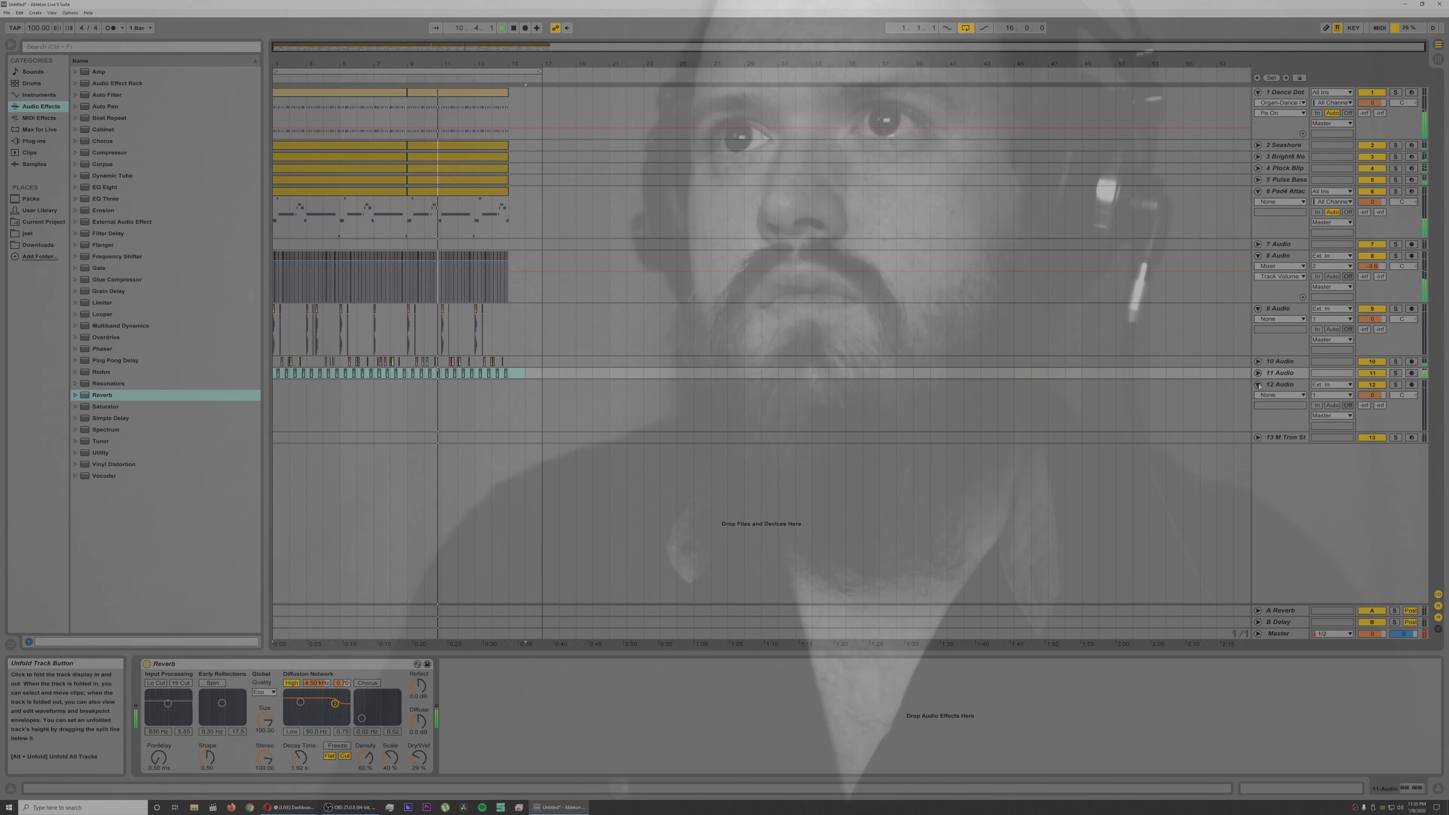
Step: Fold audio track 12 and stop playback
click(1258, 385)
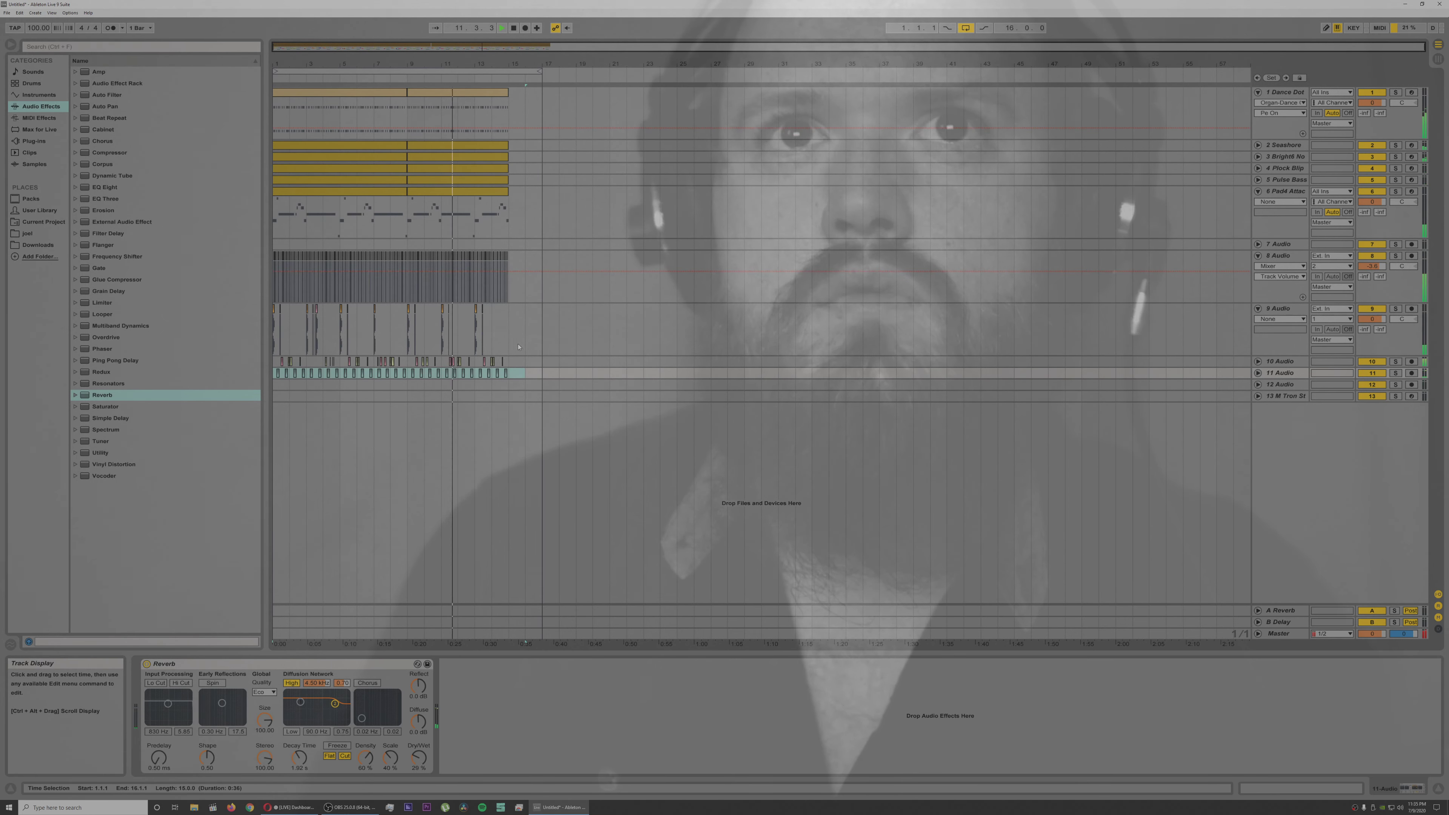
click(639, 294)
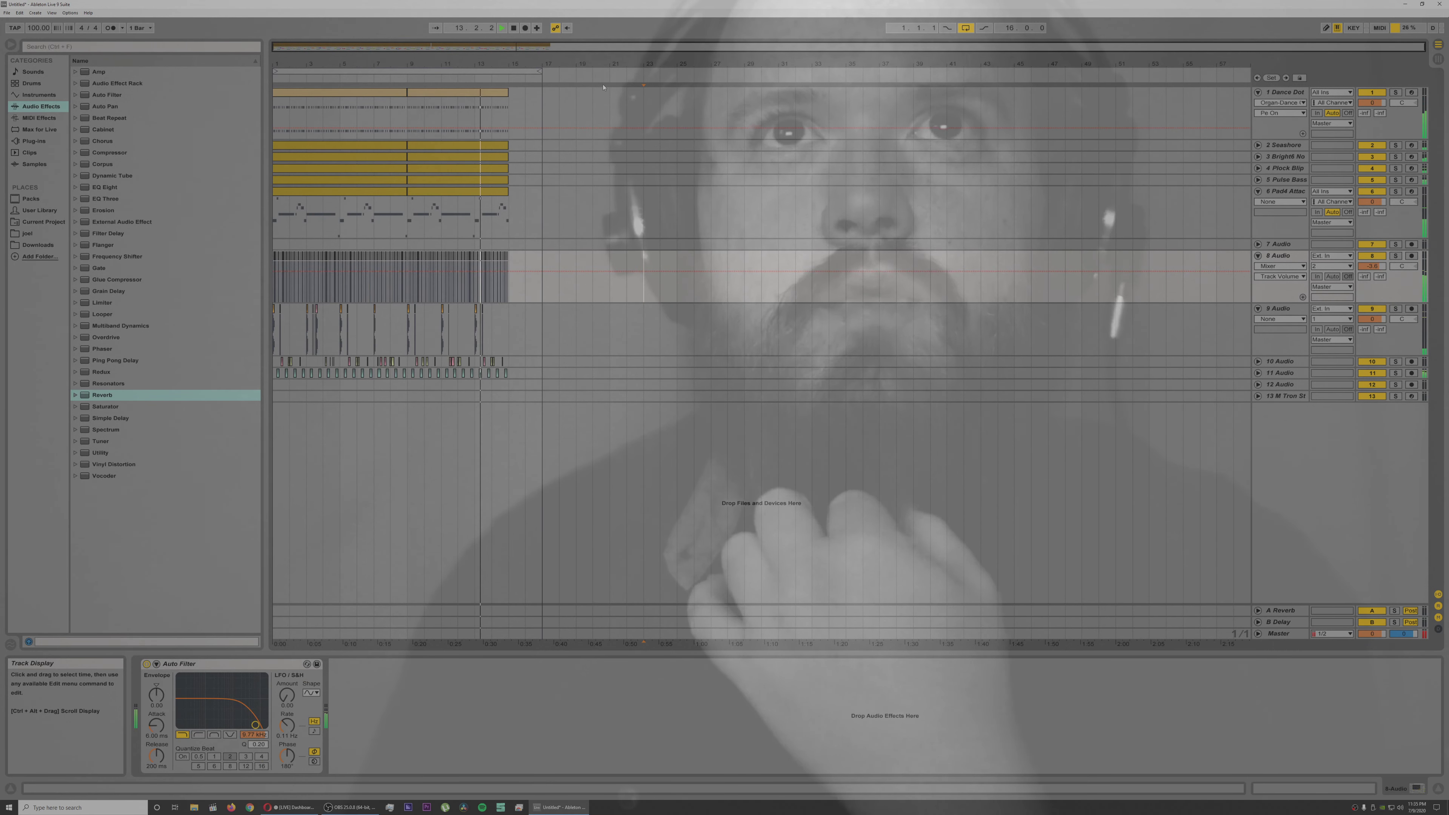
key(space)
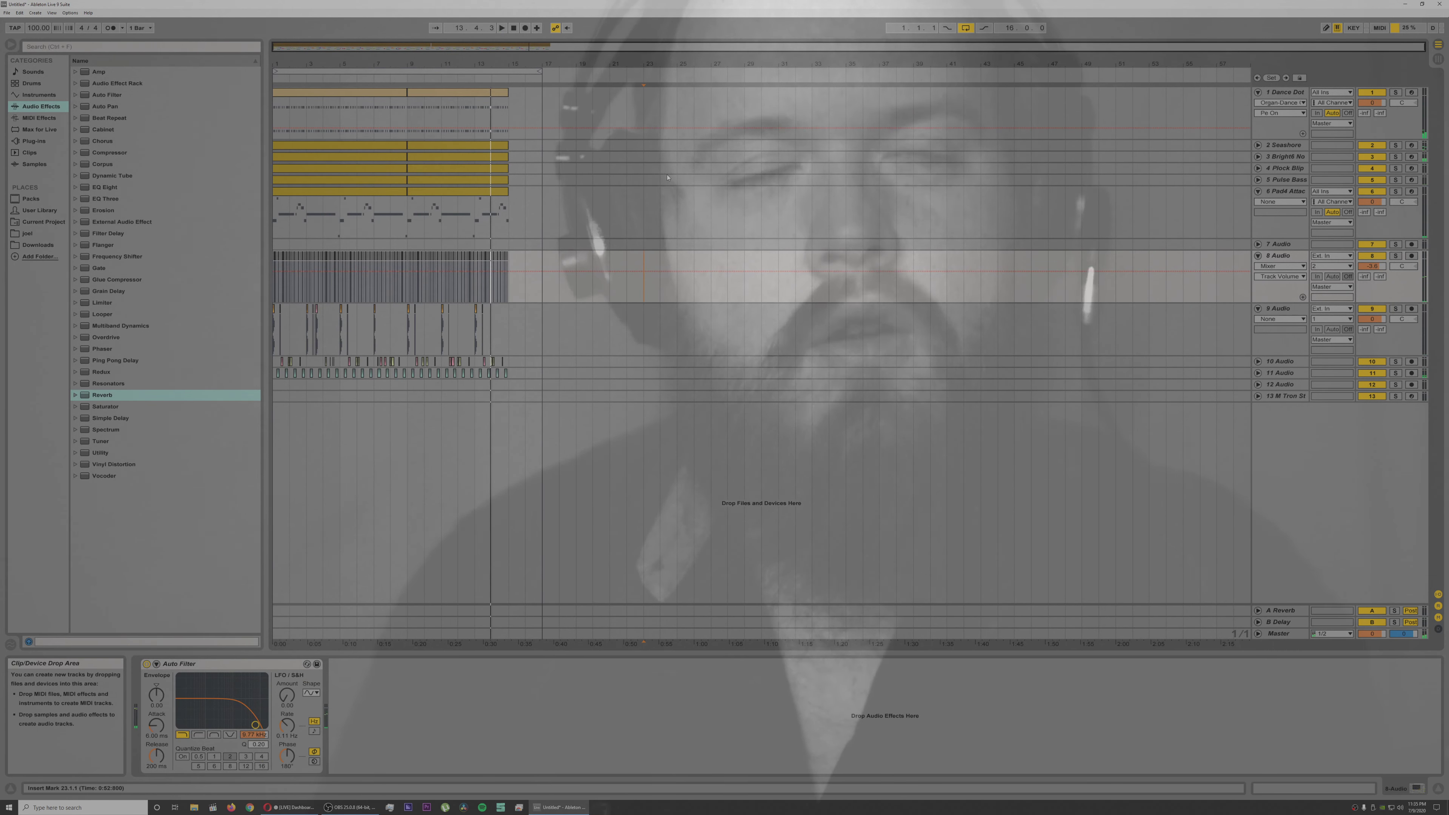
Step: Save the Live Set as introjinggle in the suggested project folder
key(ctrl+s)
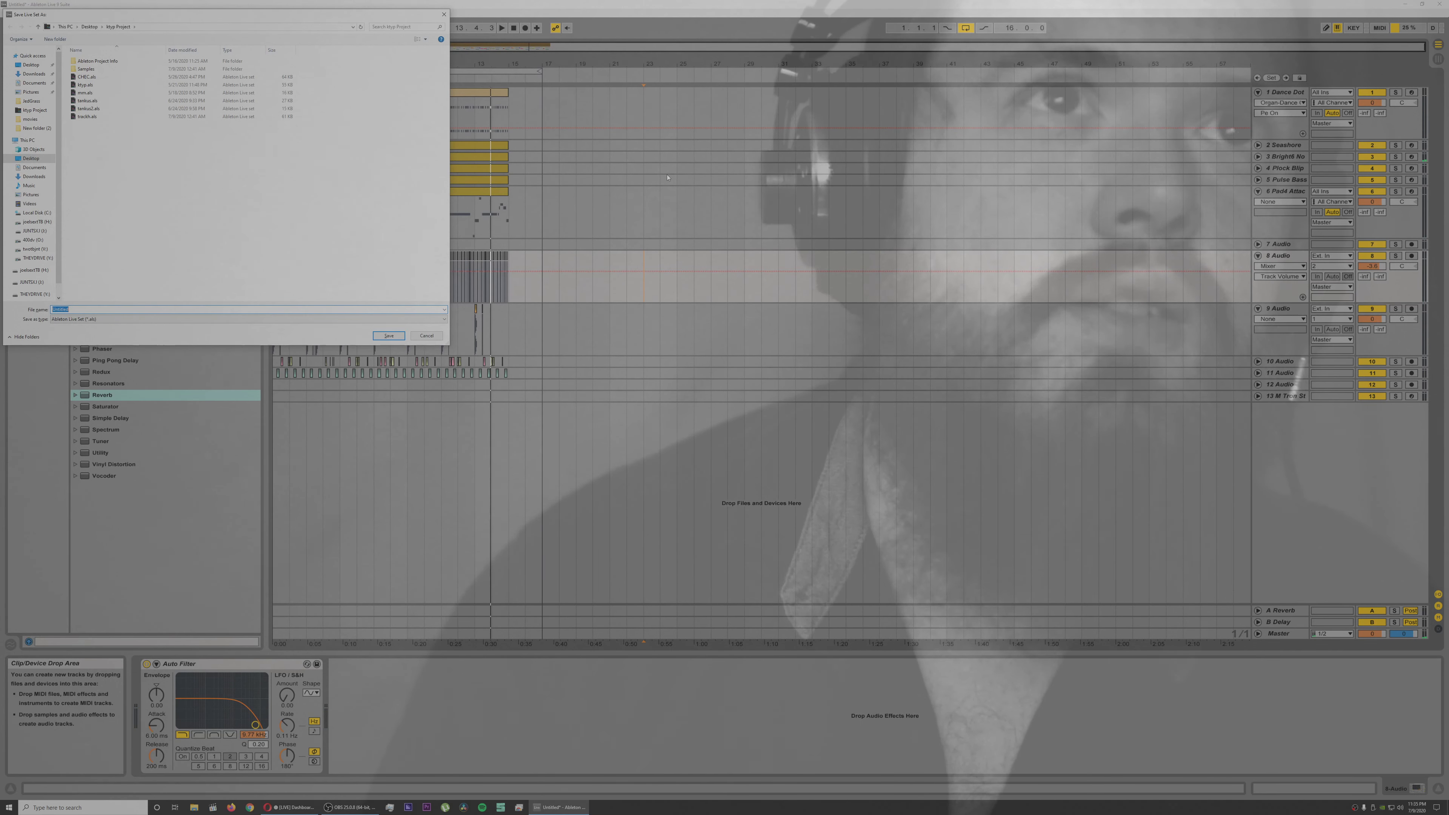
text(intro)
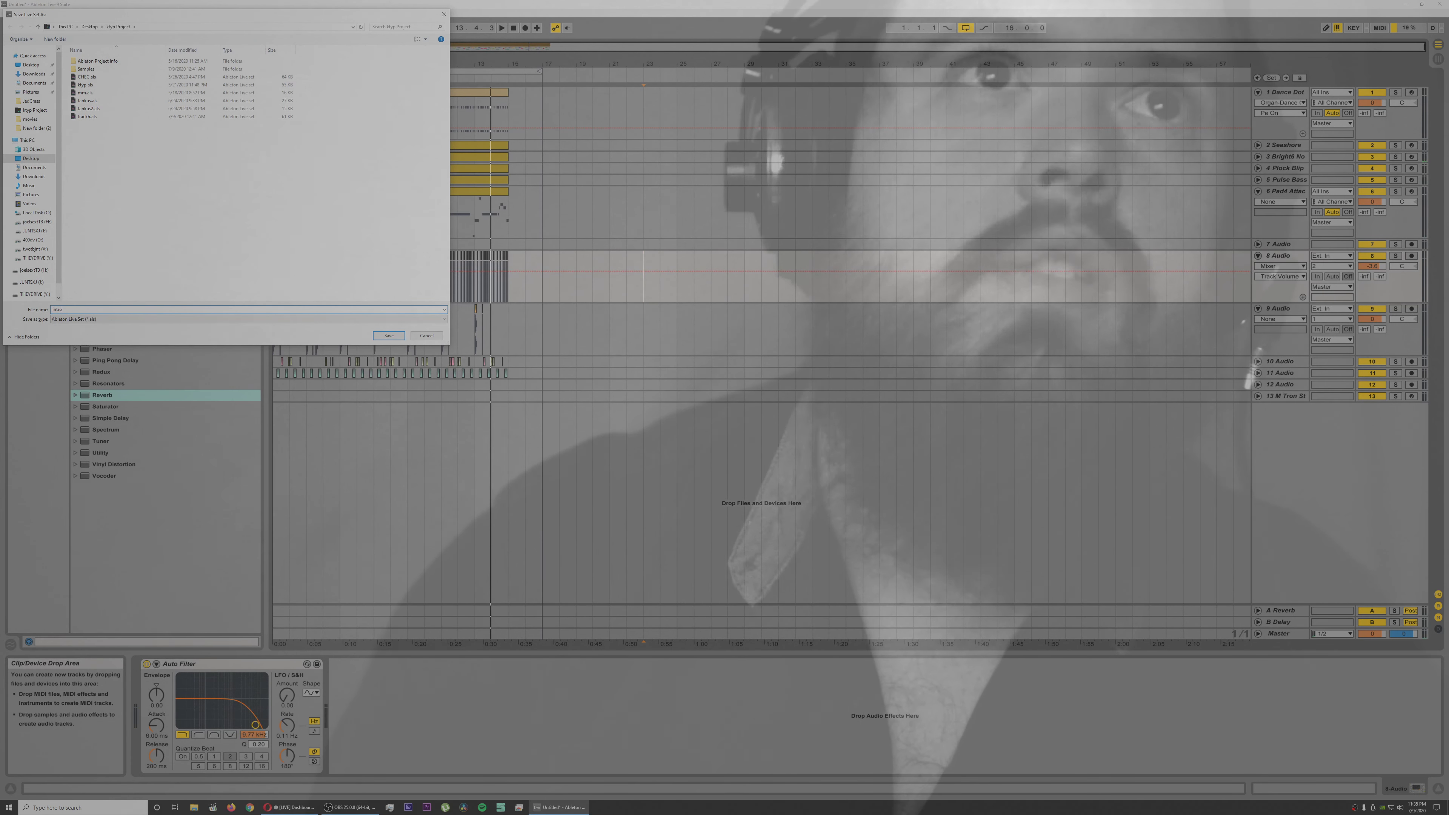
text(jinggle)
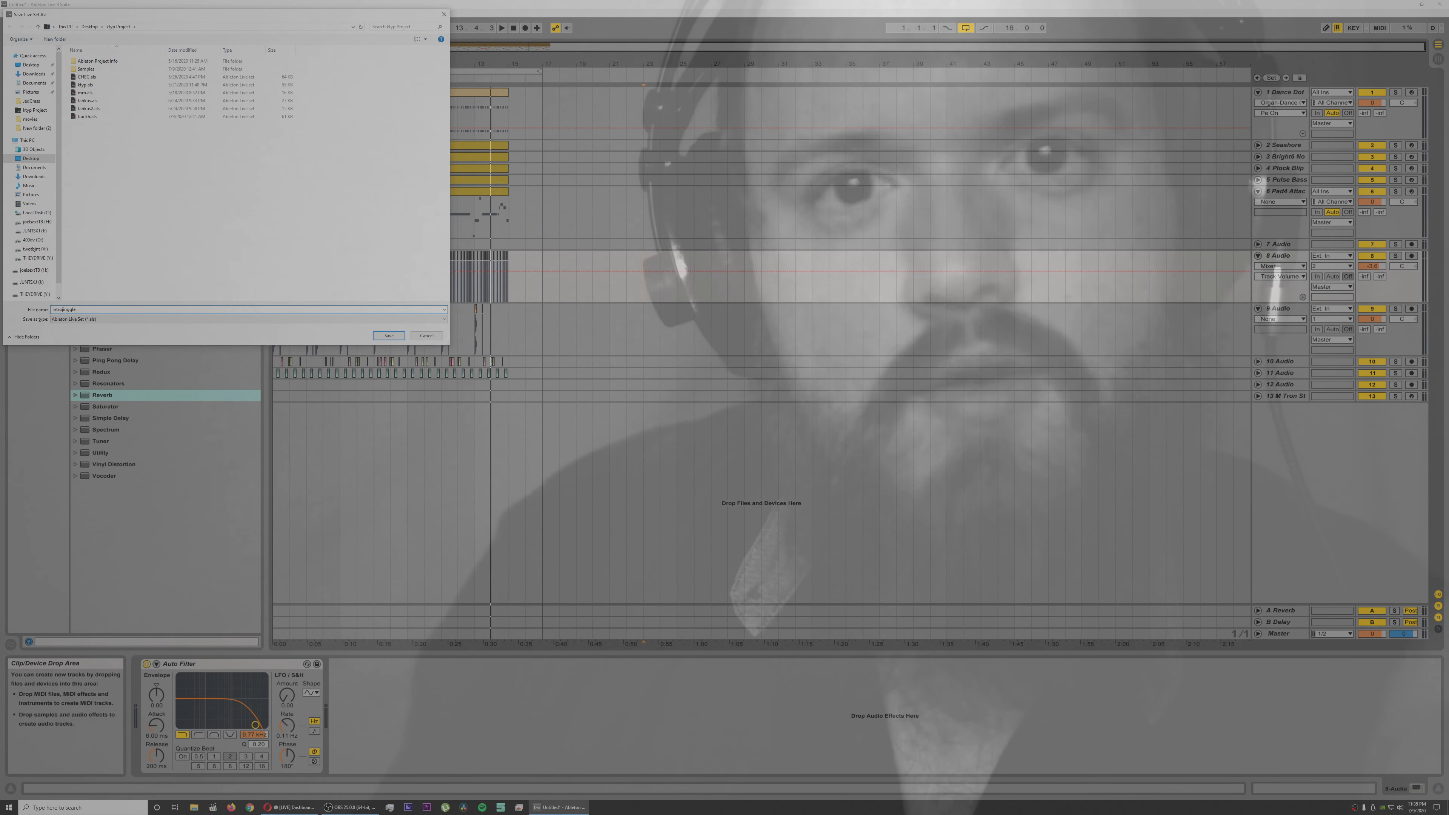
click(389, 336)
Step: Check the stream in OBS and in the Restream dashboard, and minimise the browser window
click(352, 807)
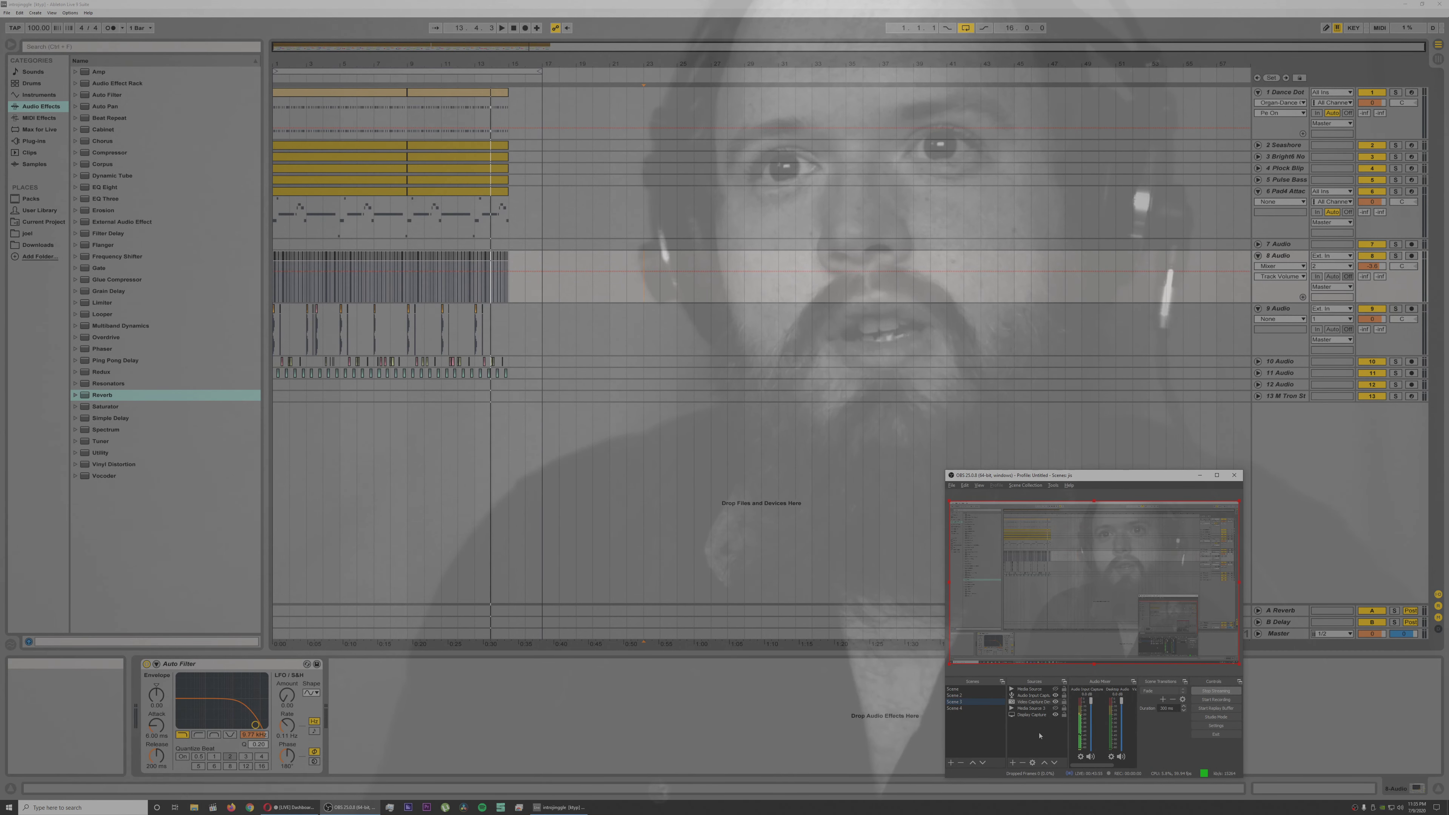
click(309, 807)
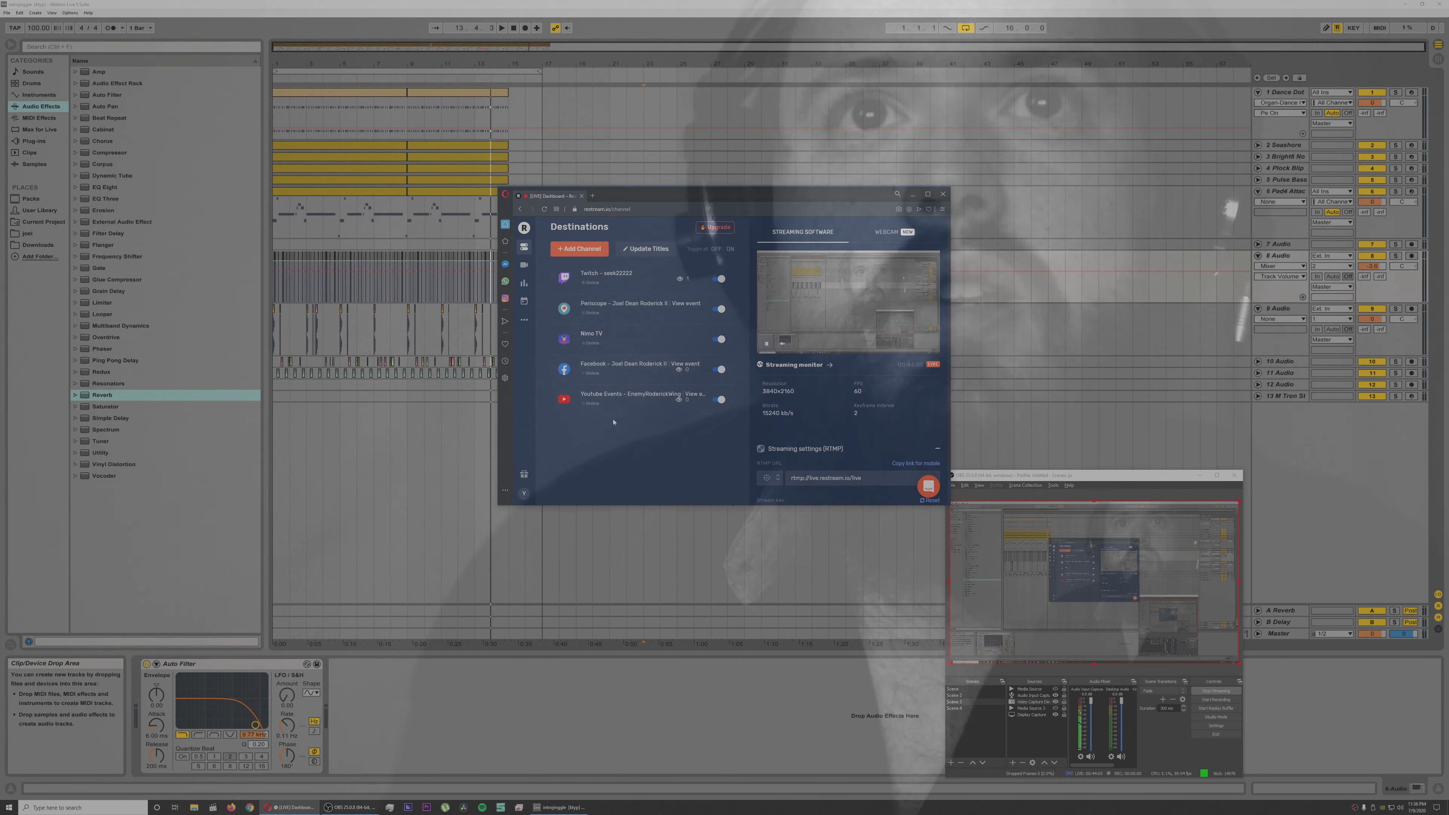
click(913, 195)
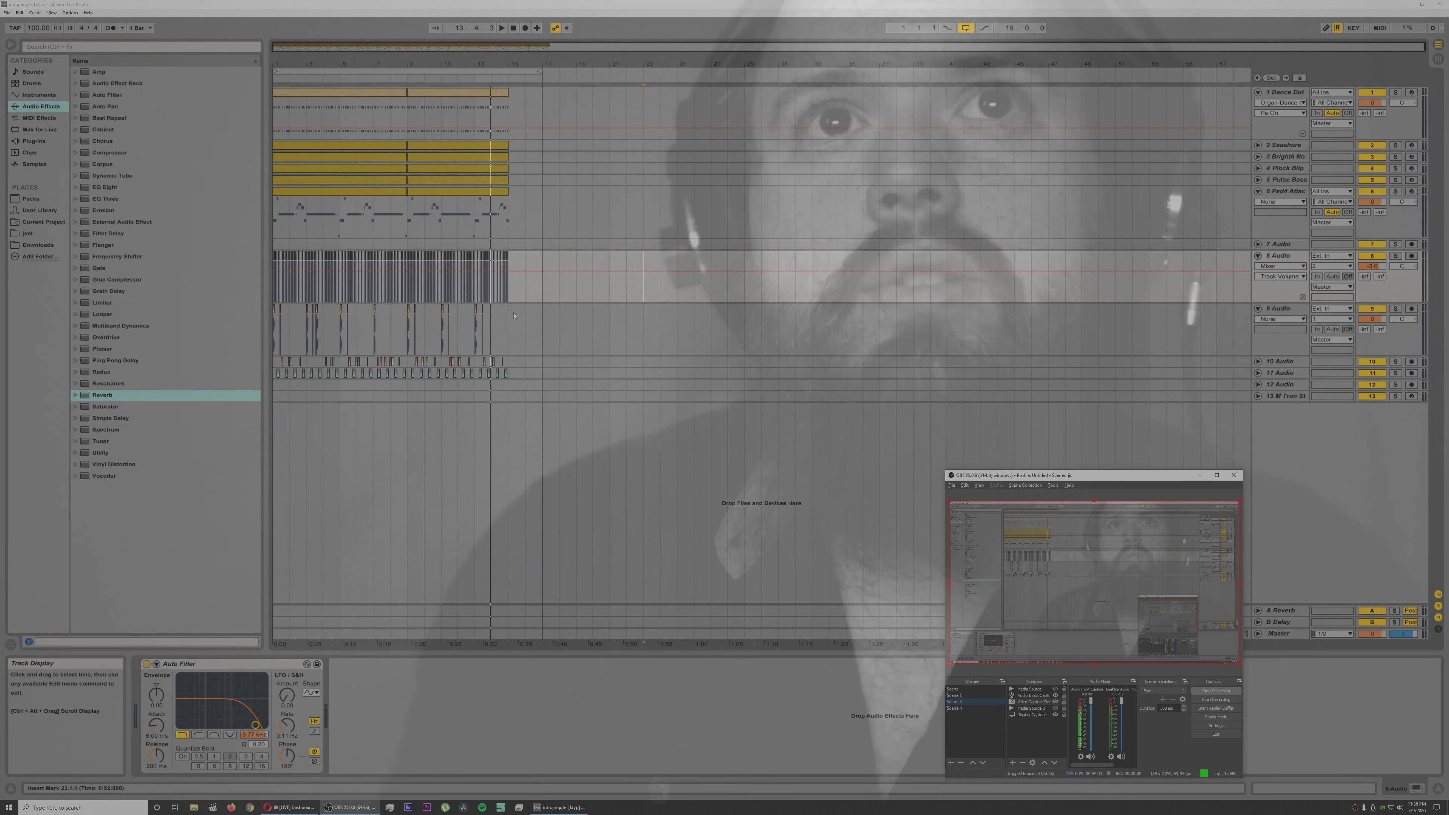
Step: Open the second Live Set in the list of recent sets and play it
click(7, 13)
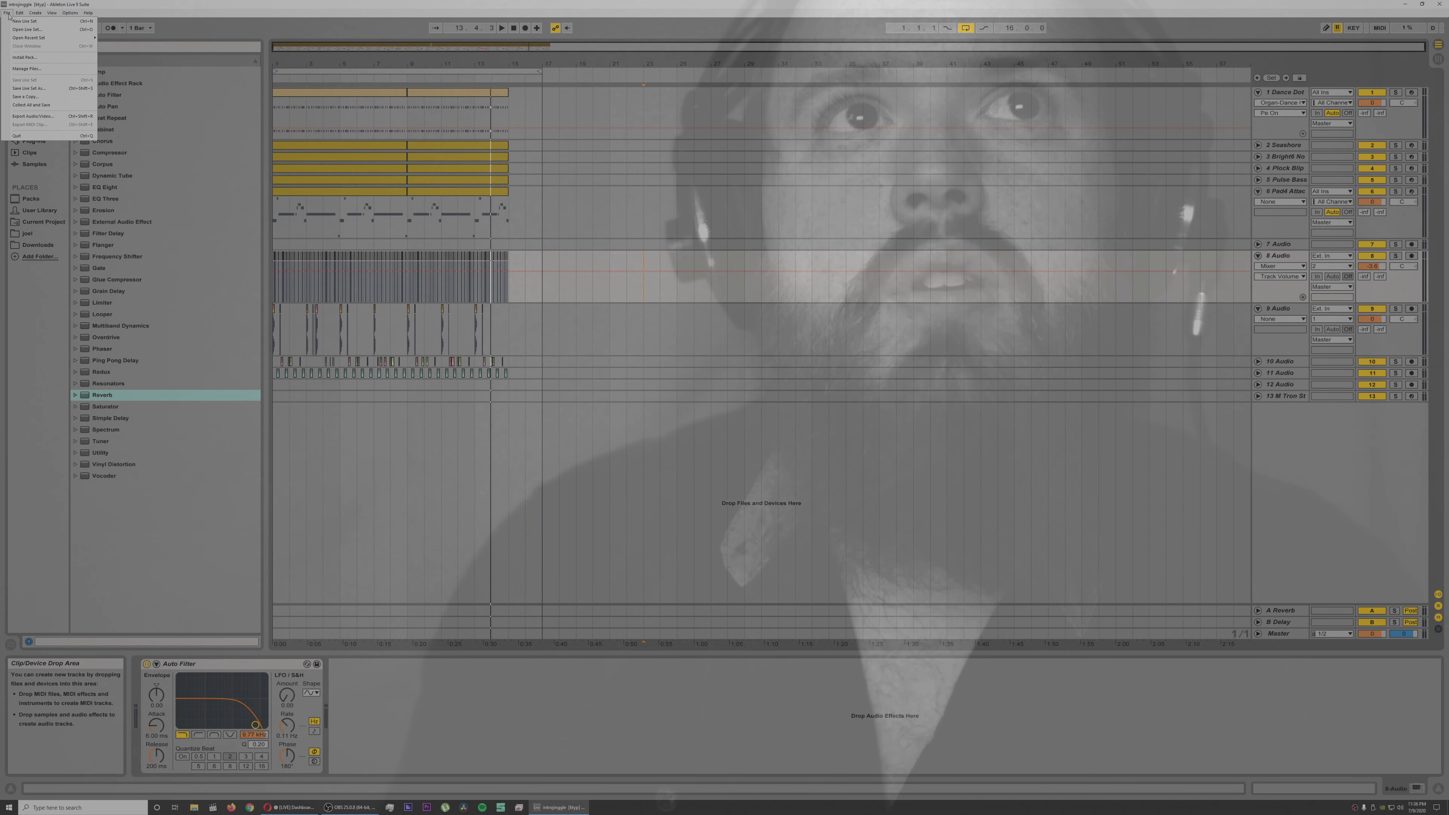
mouse_move(56, 38)
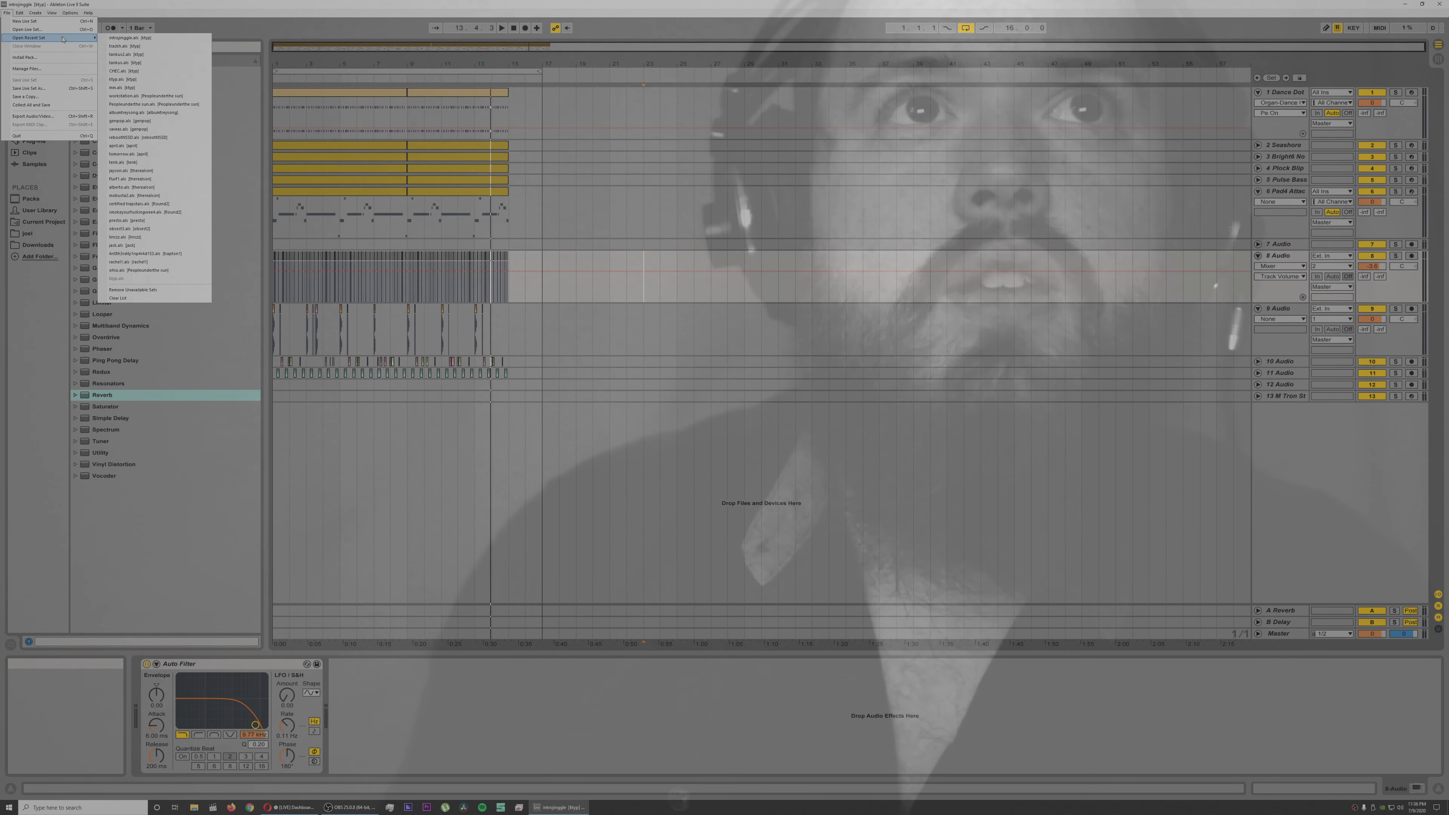
click(156, 47)
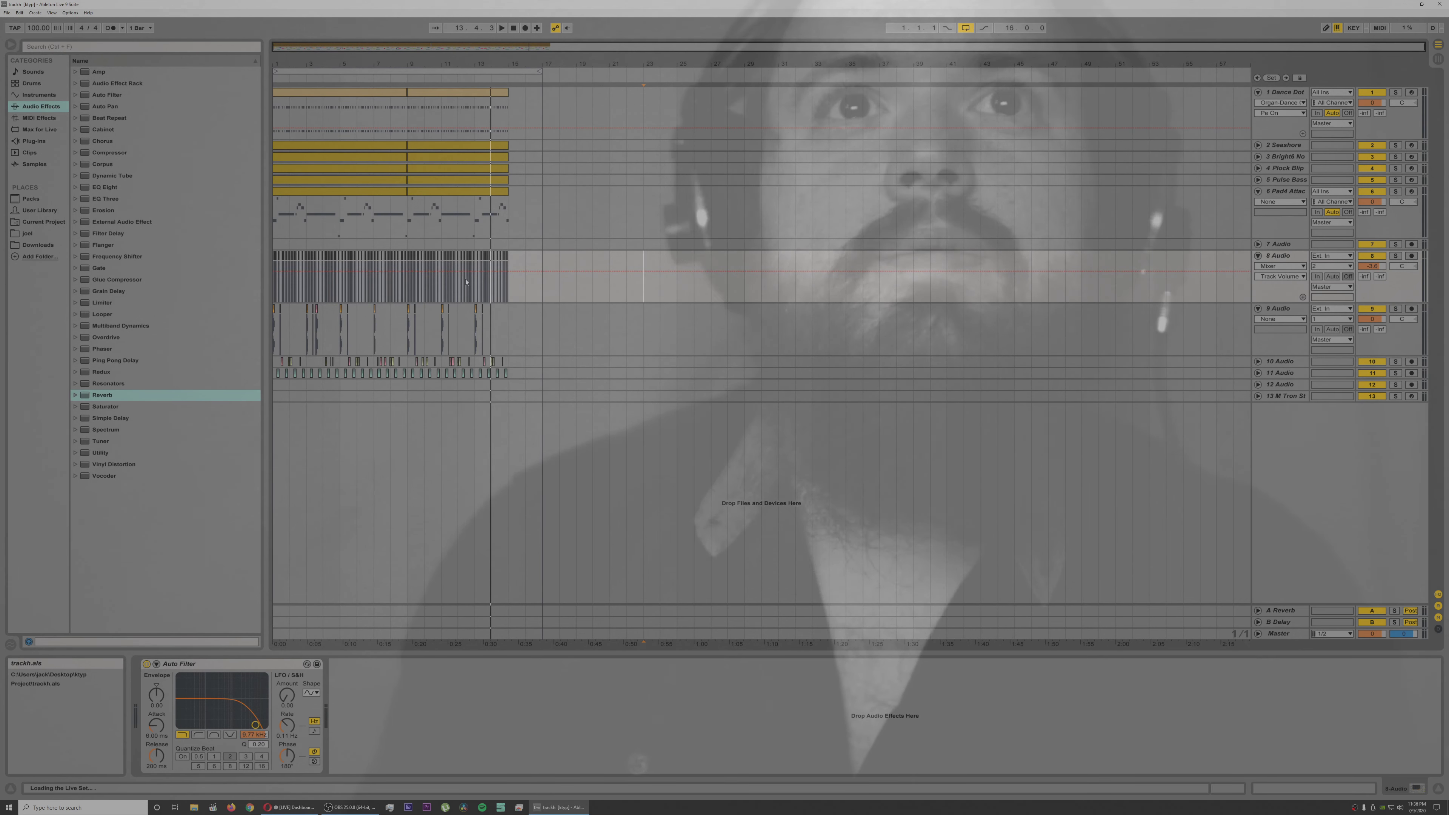
key(space)
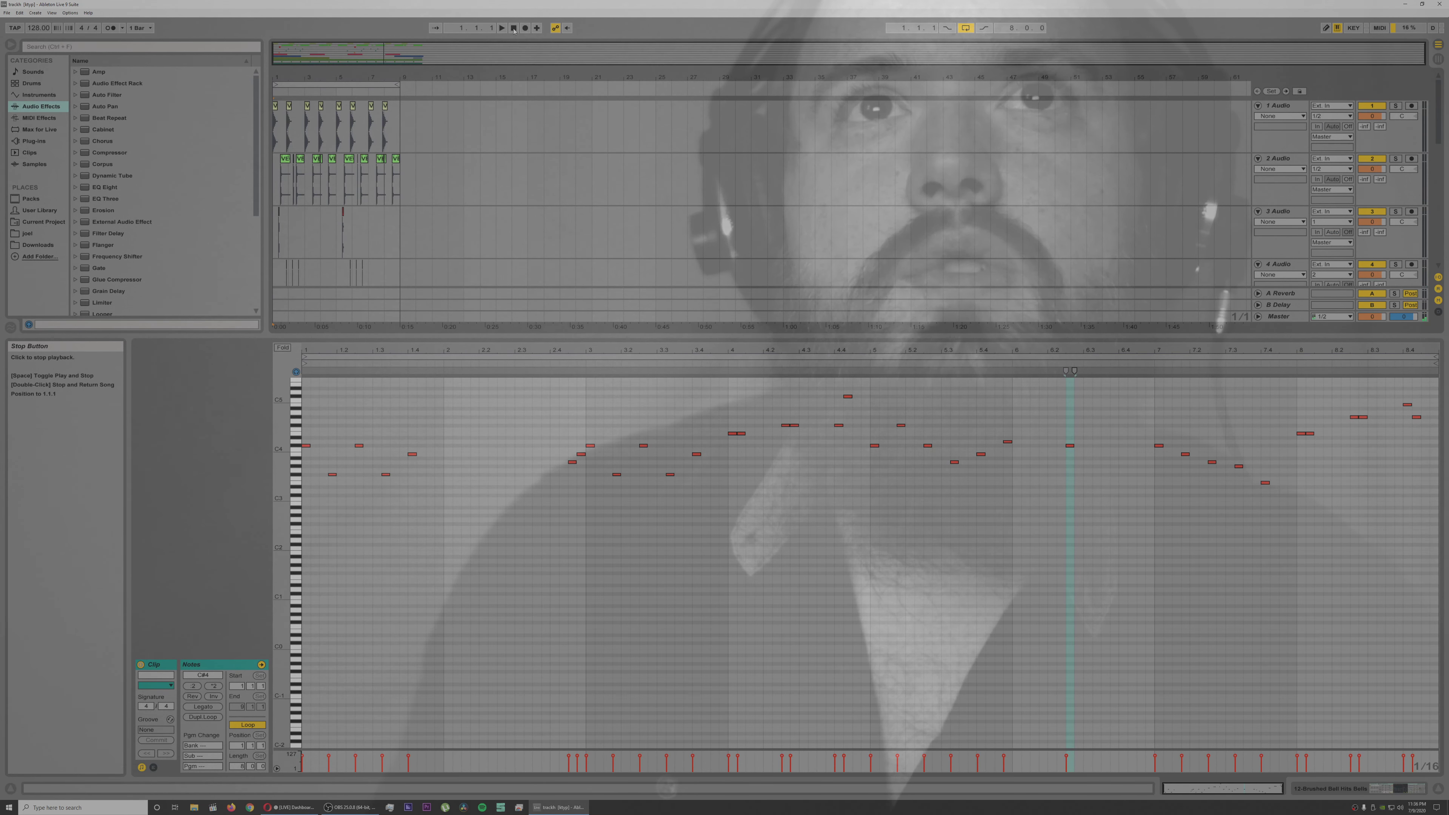
key(space)
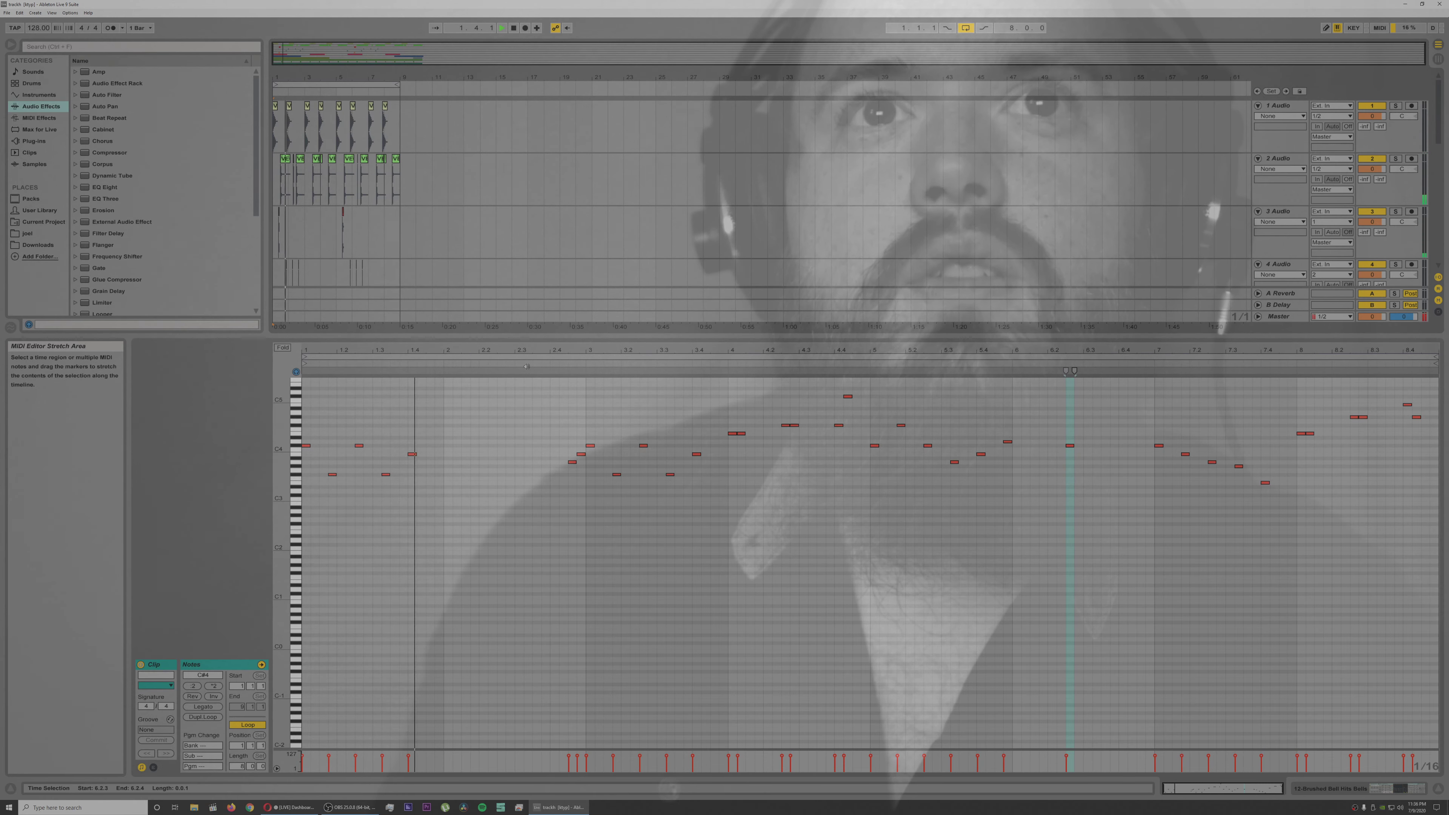
Step: Shrink the MIDI clip editor to reveal more tracks and disarm track 12, the Brushed Bell track
drag(528, 371, 539, 686)
scroll(501, 516, down, 2)
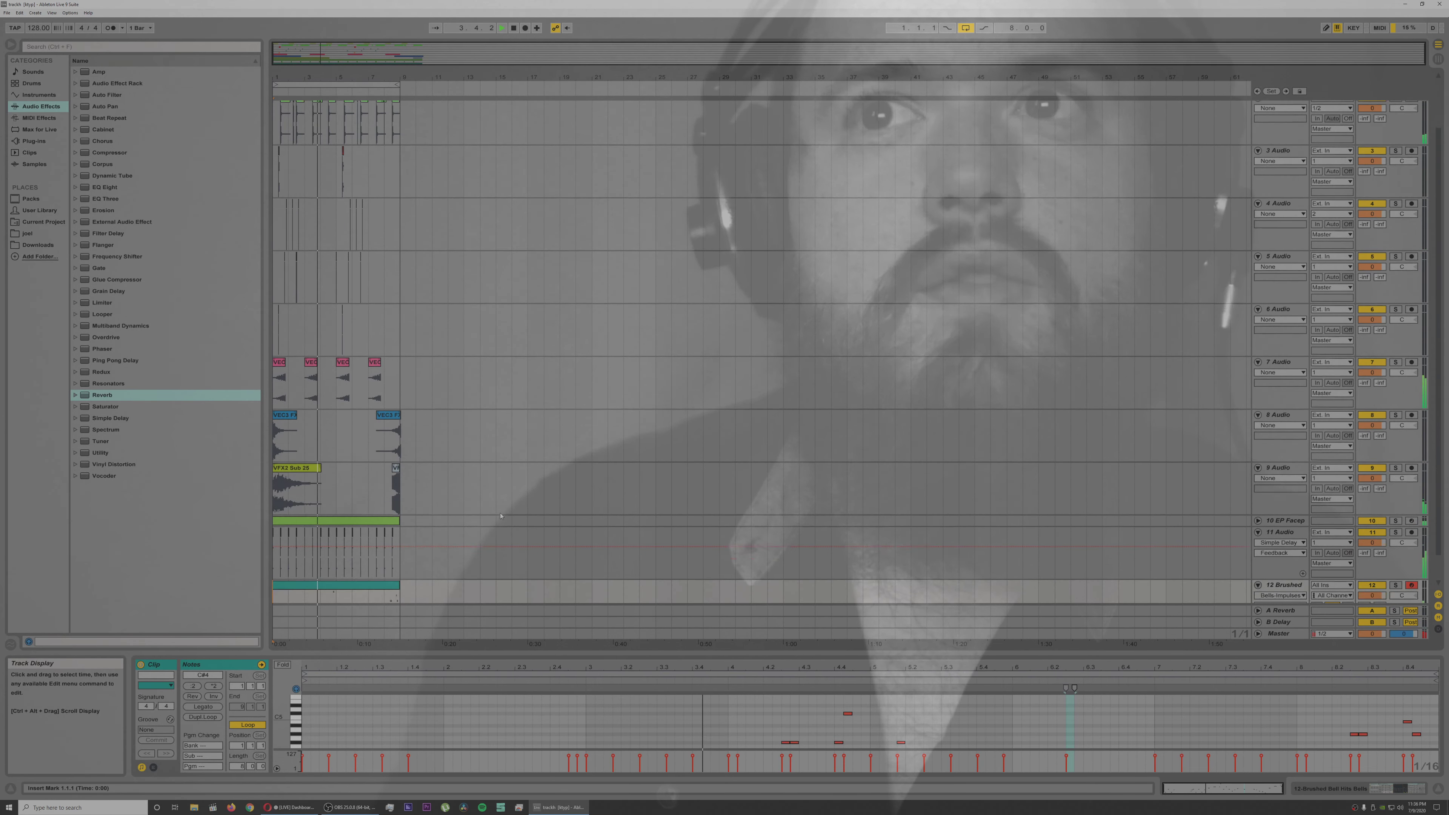
scroll(501, 516, down, 1)
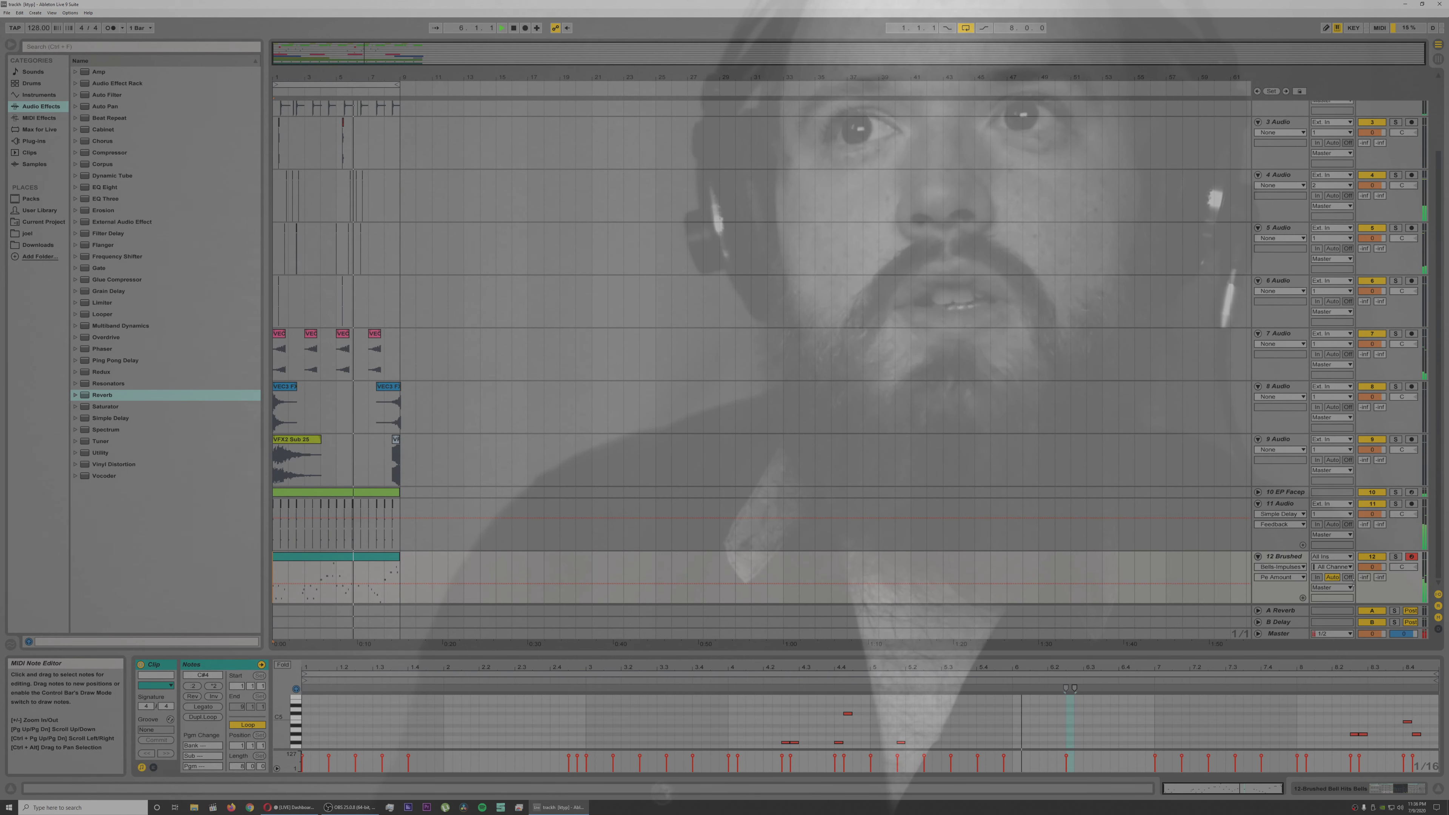
click(1411, 556)
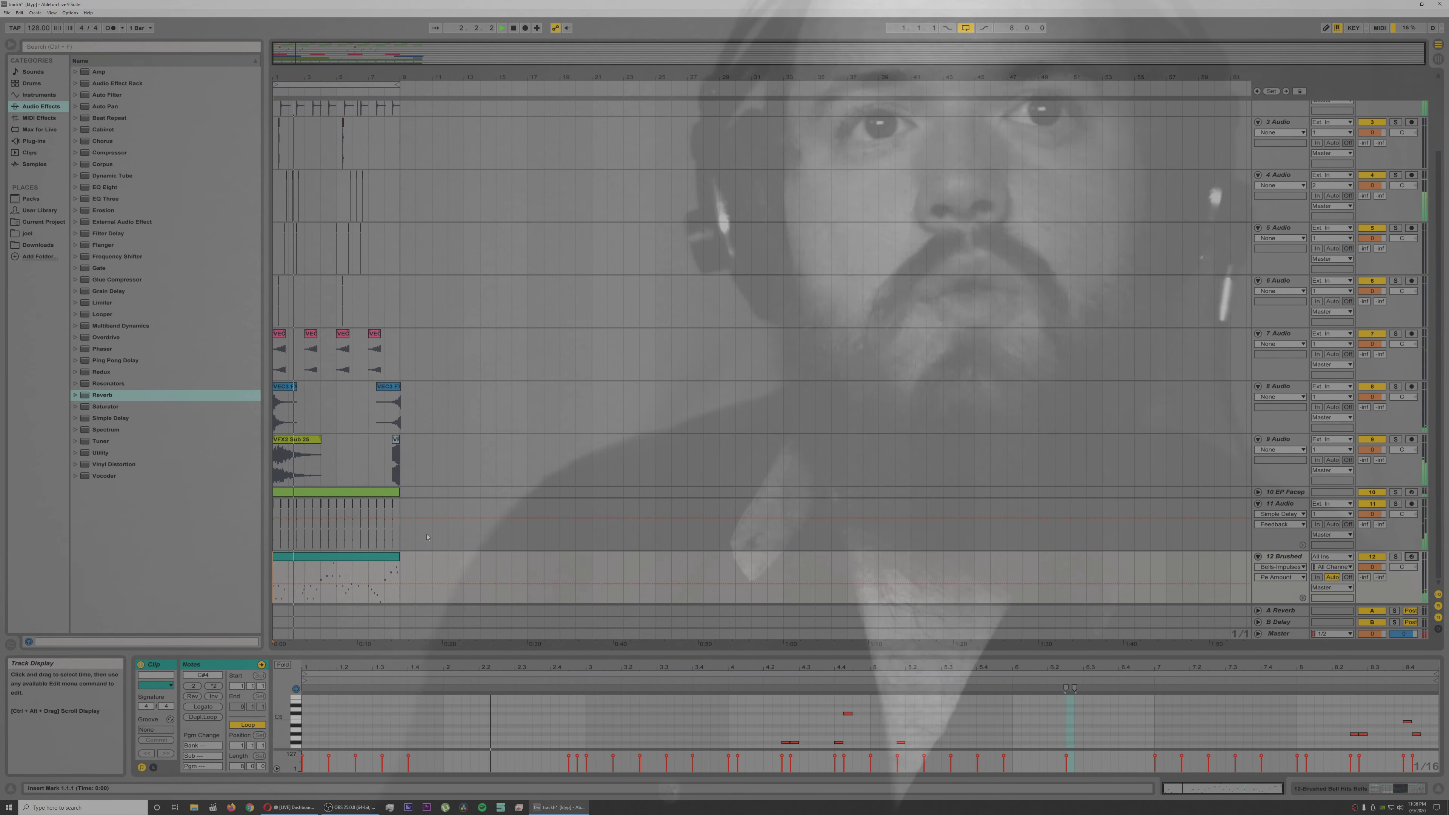
Step: Stop playback, select all twelve tracks and fold them together
click(415, 544)
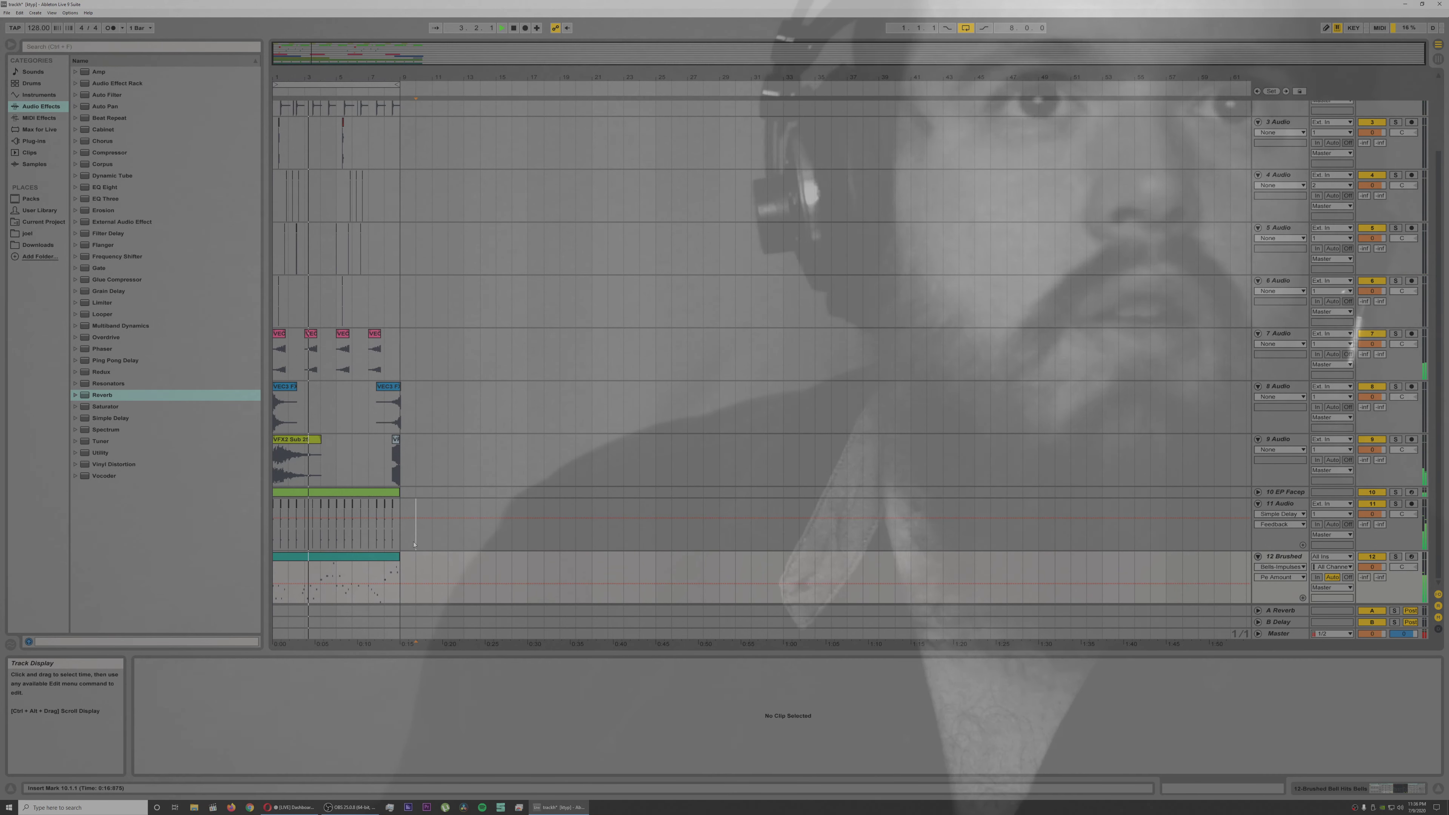
key(ctrl+a)
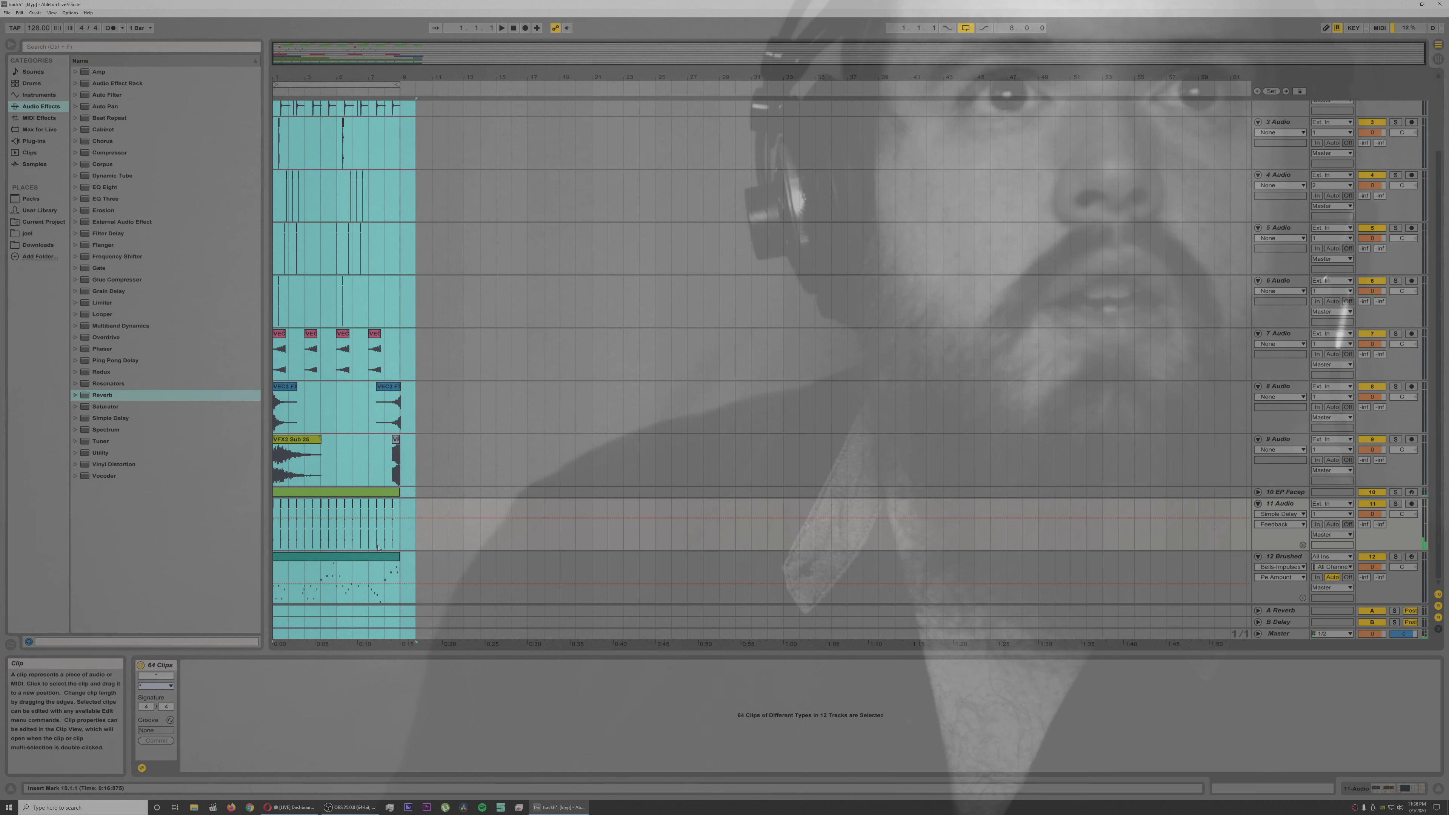
click(403, 543)
key(ctrl+a)
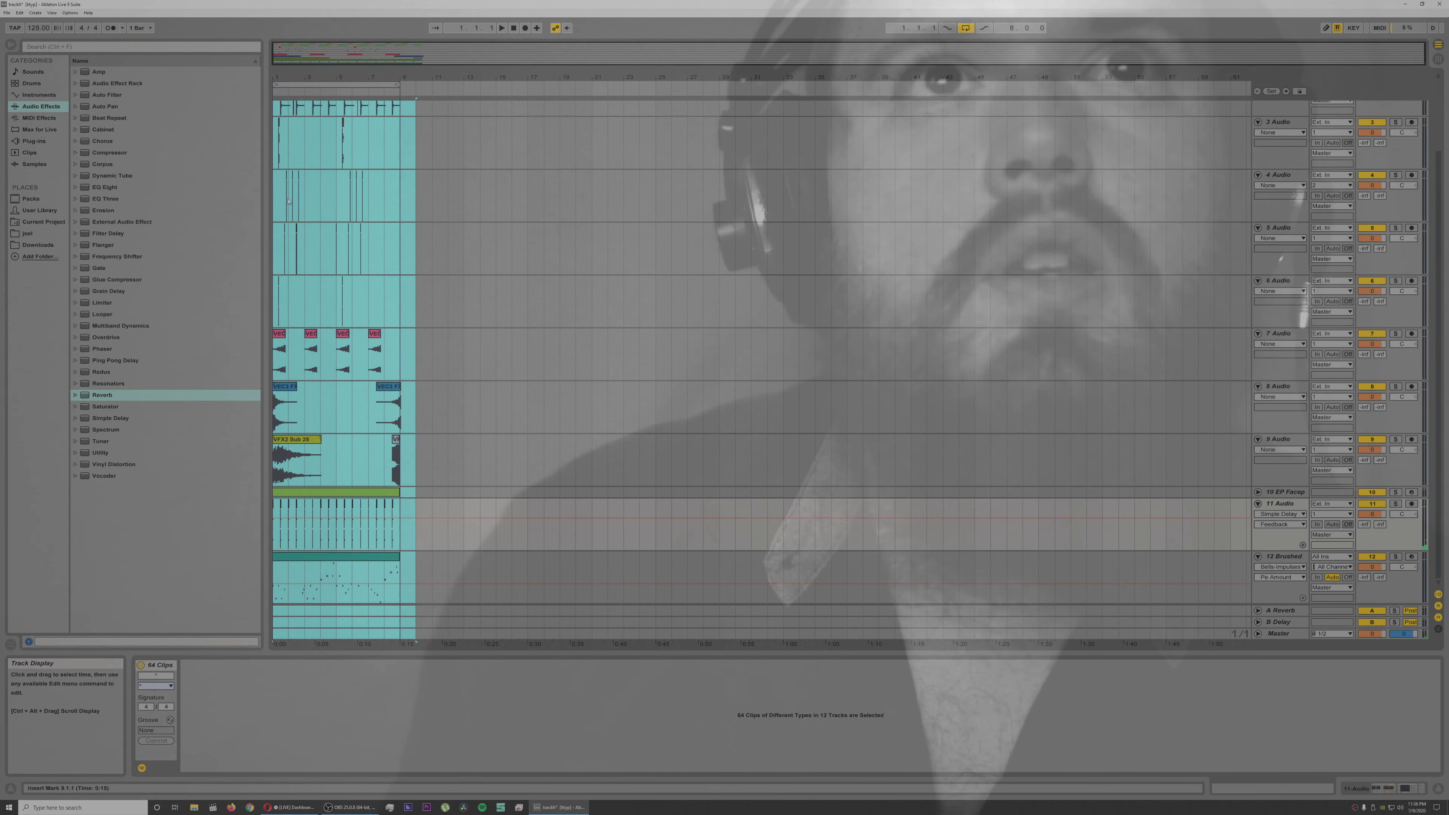
scroll(1095, 239, up, 3)
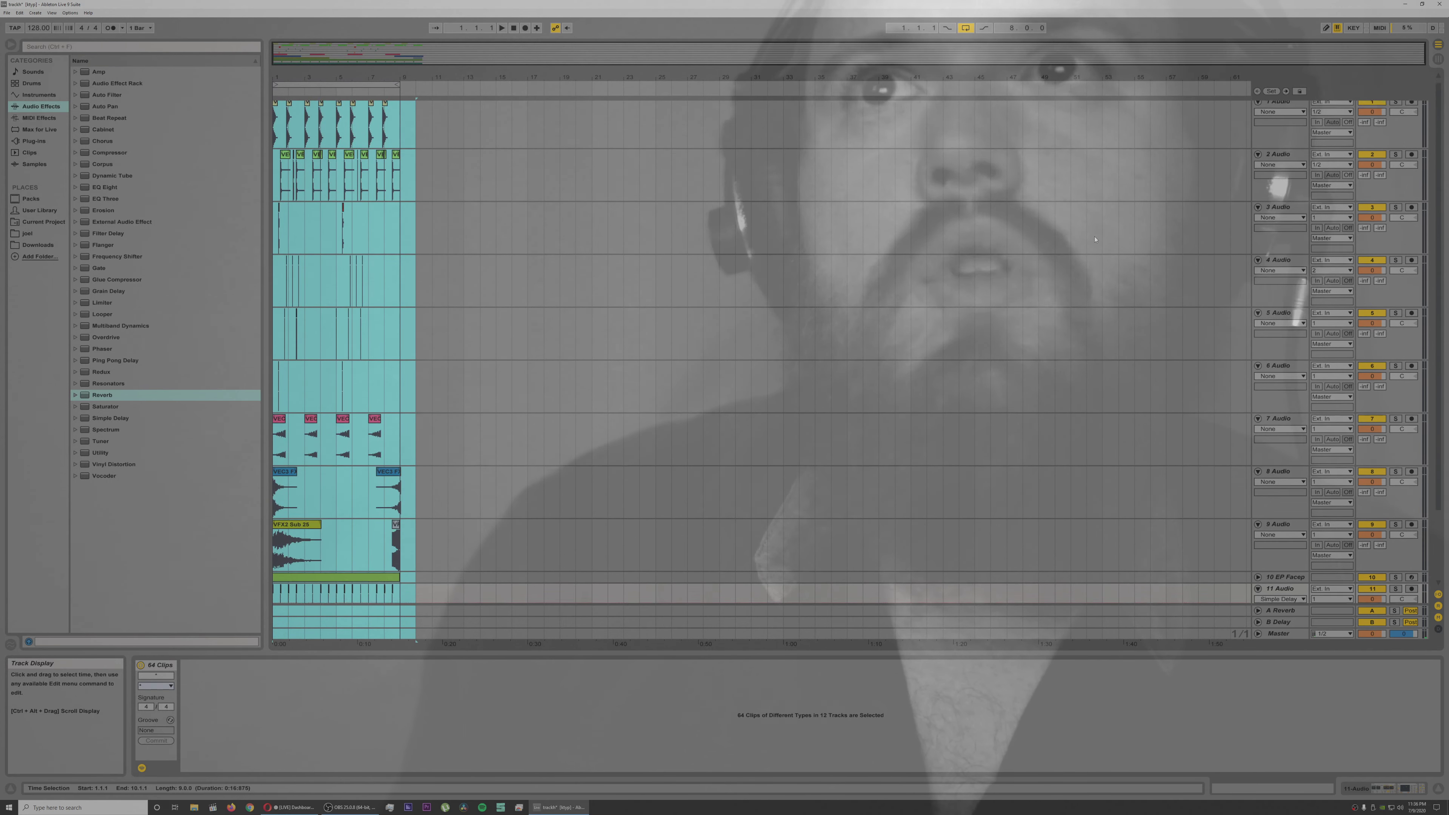
click(1268, 144)
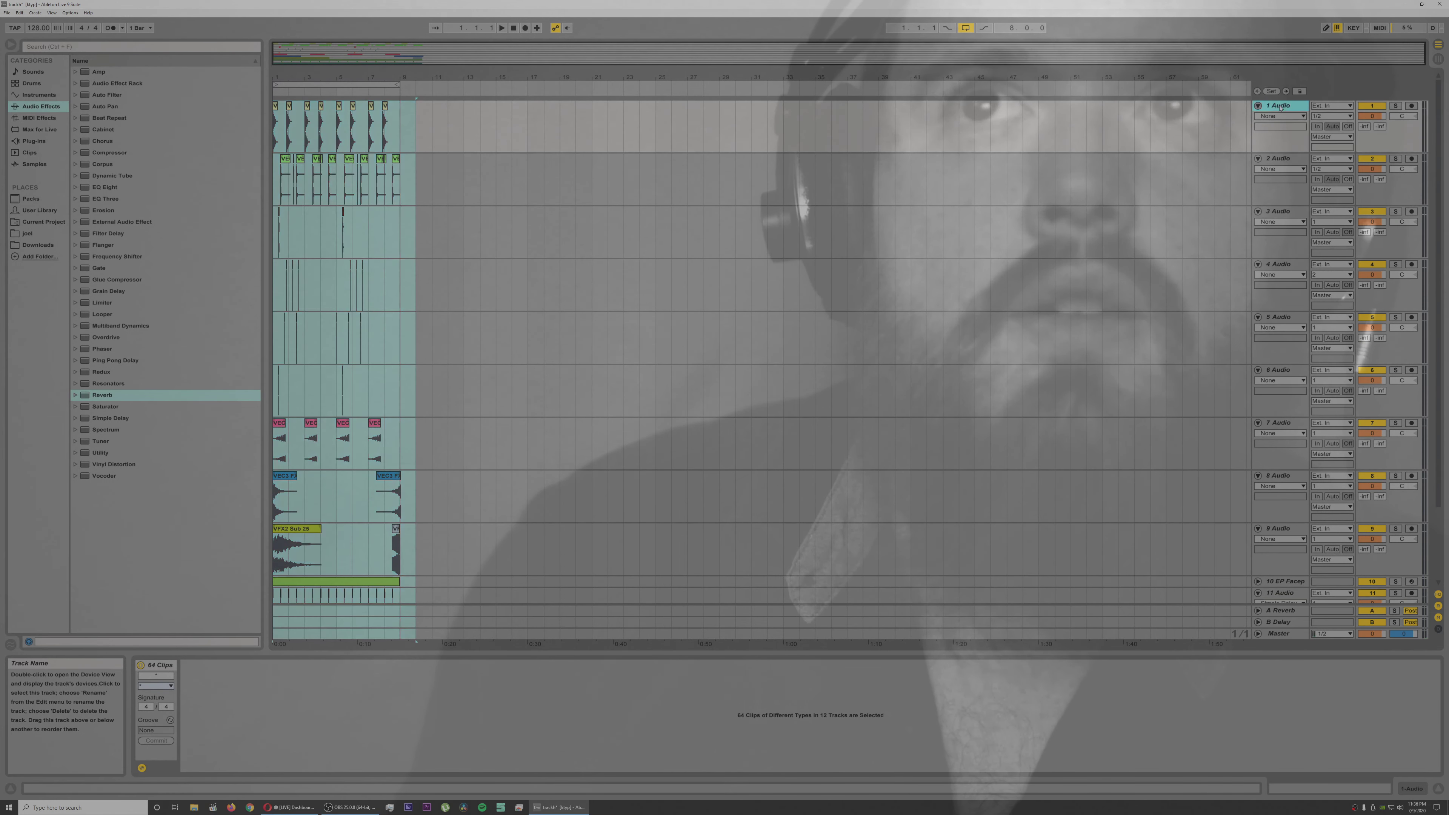
key(ctrl+a)
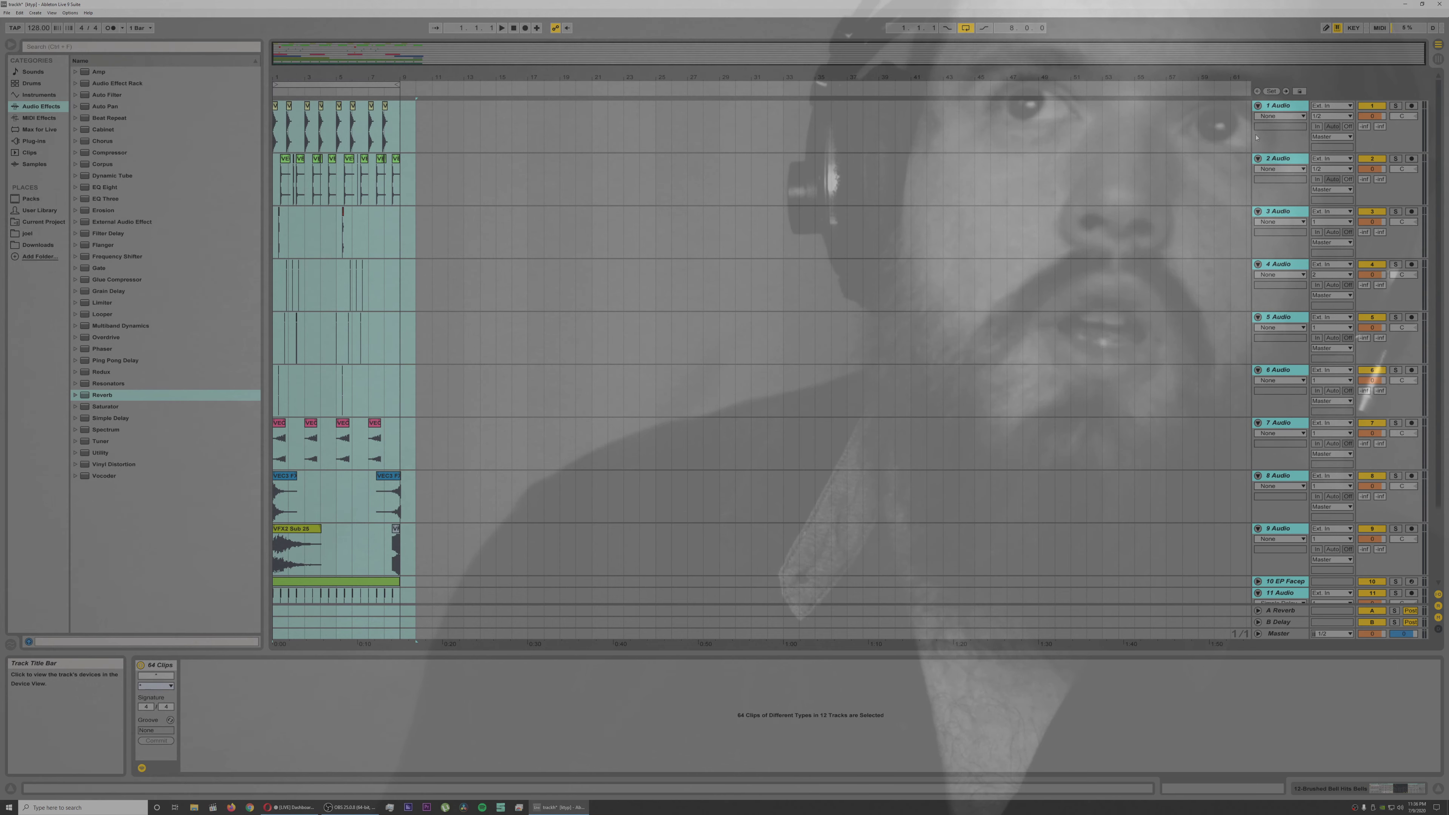
click(1258, 107)
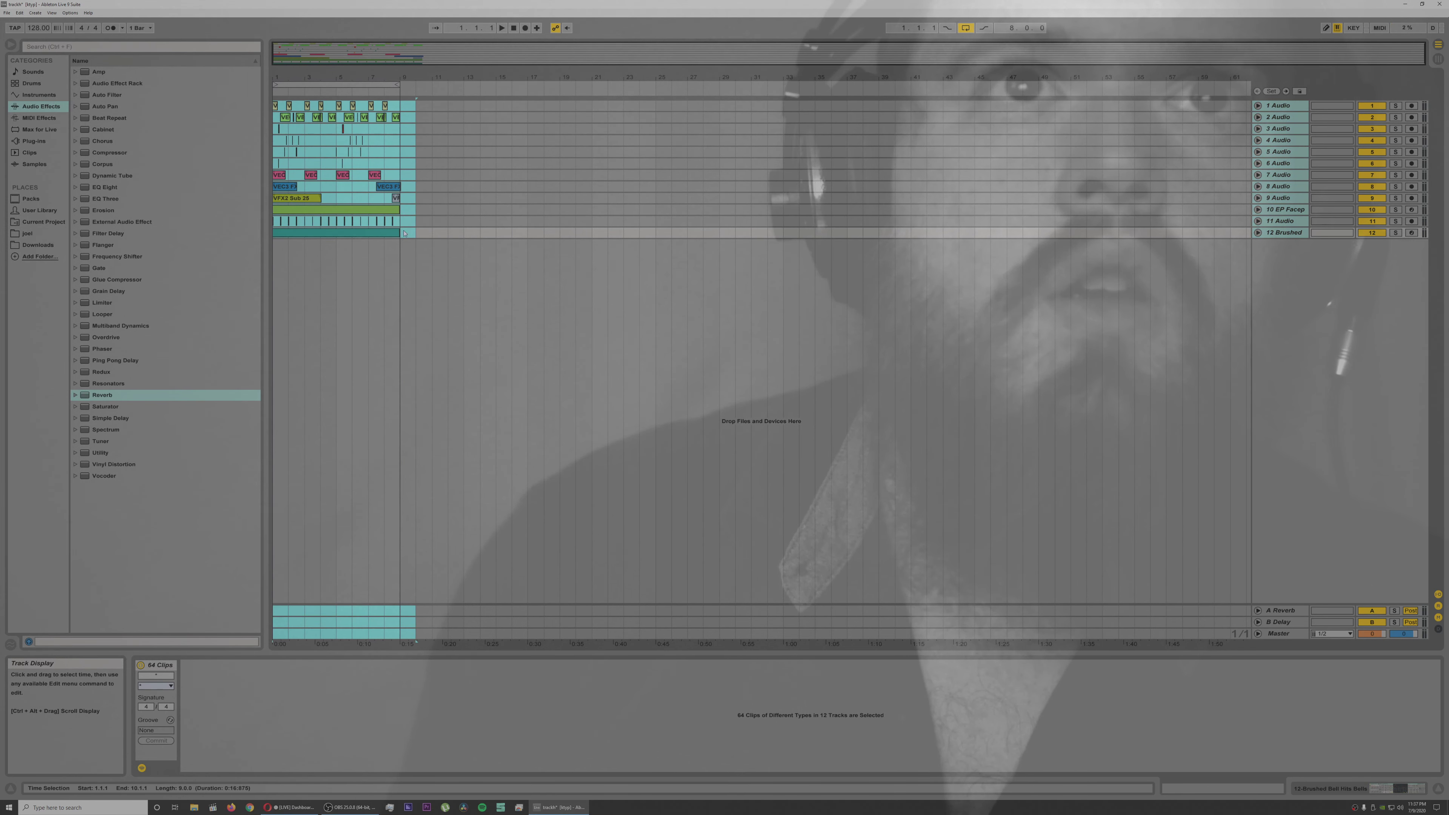
Step: Duplicate the first eight bars of all twelve tracks and extend the arrangement loop to bar 17
click(401, 245)
drag(402, 246, 253, 113)
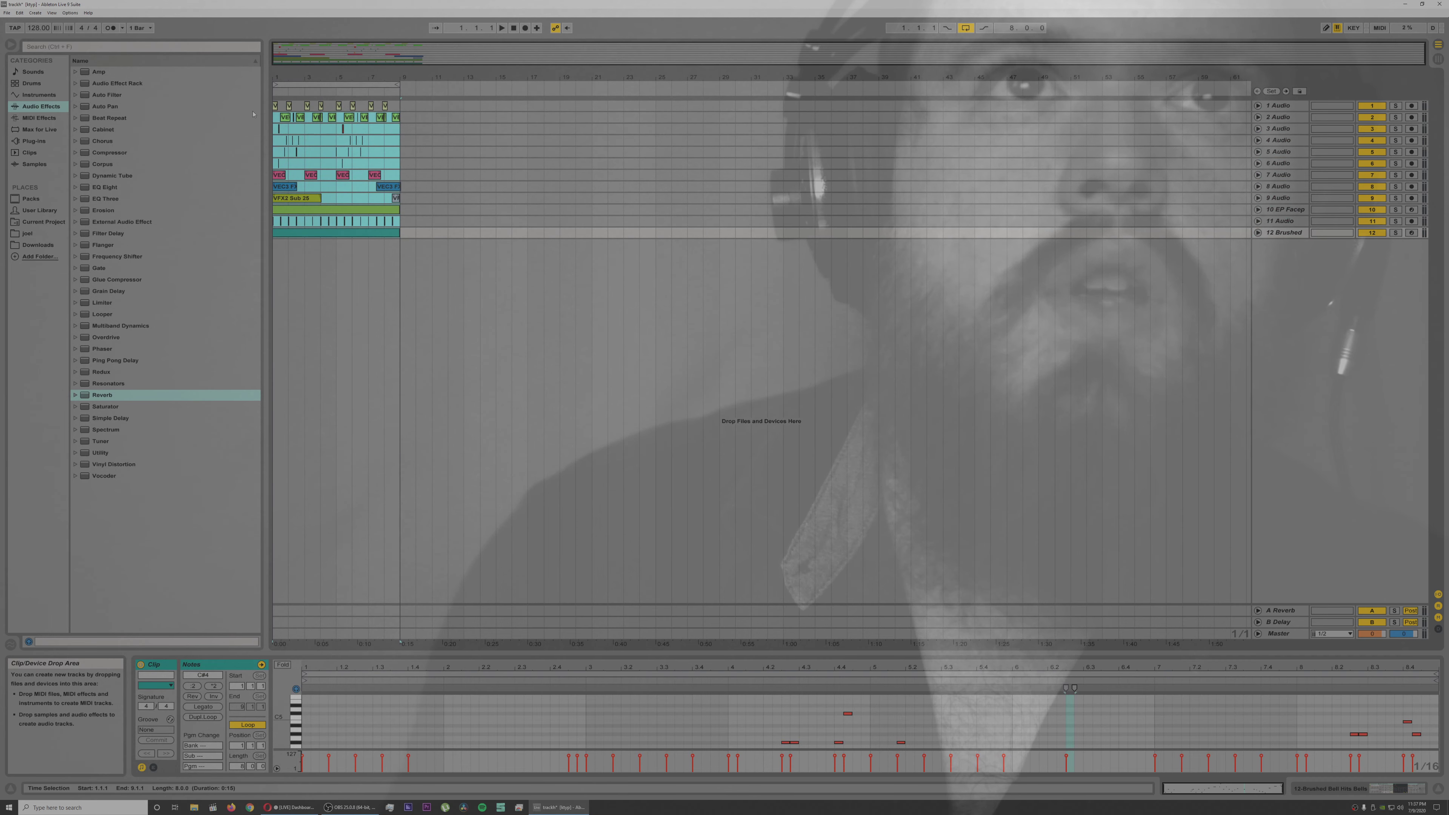
key(ctrl+d)
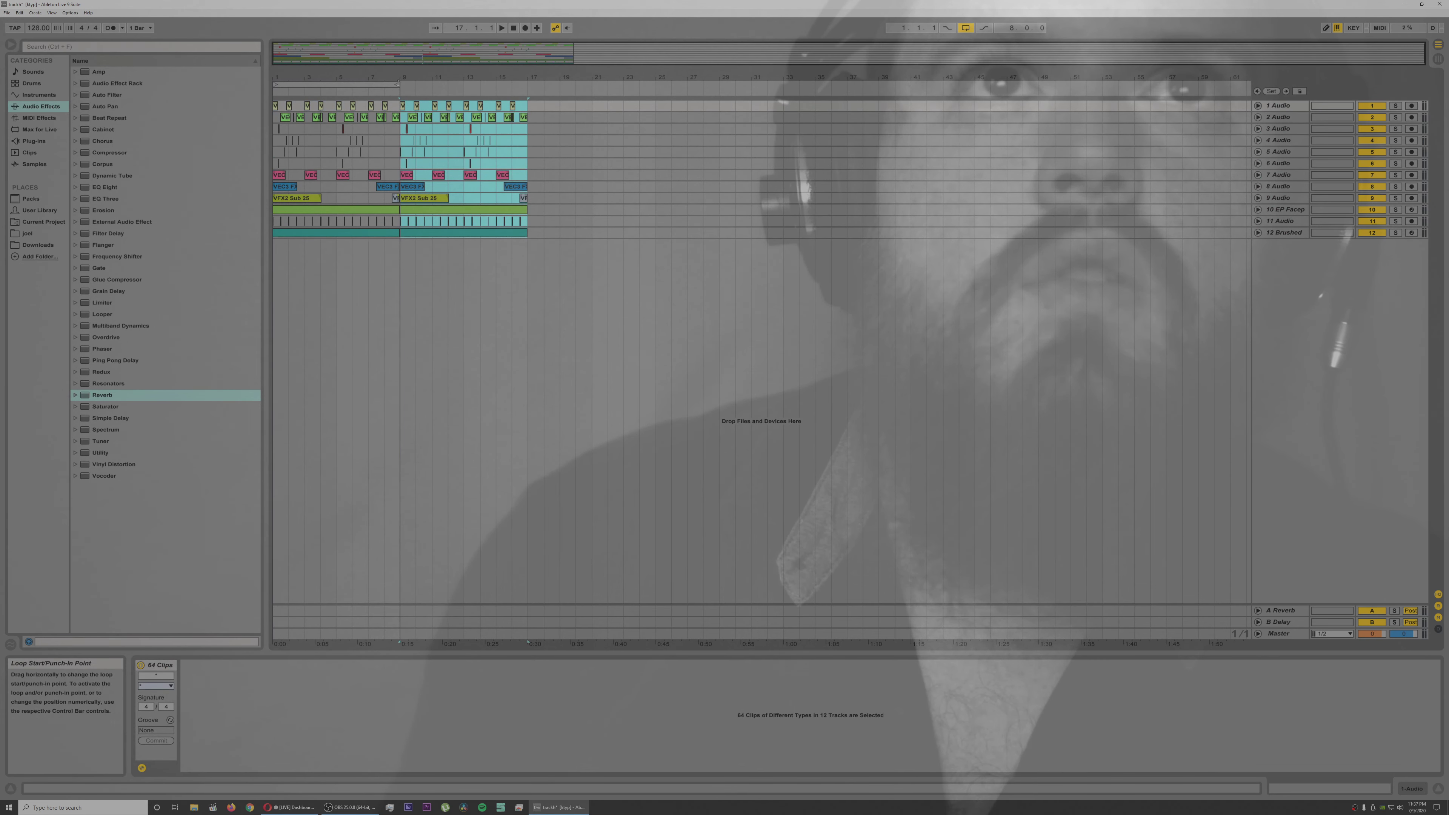
drag(396, 83, 525, 86)
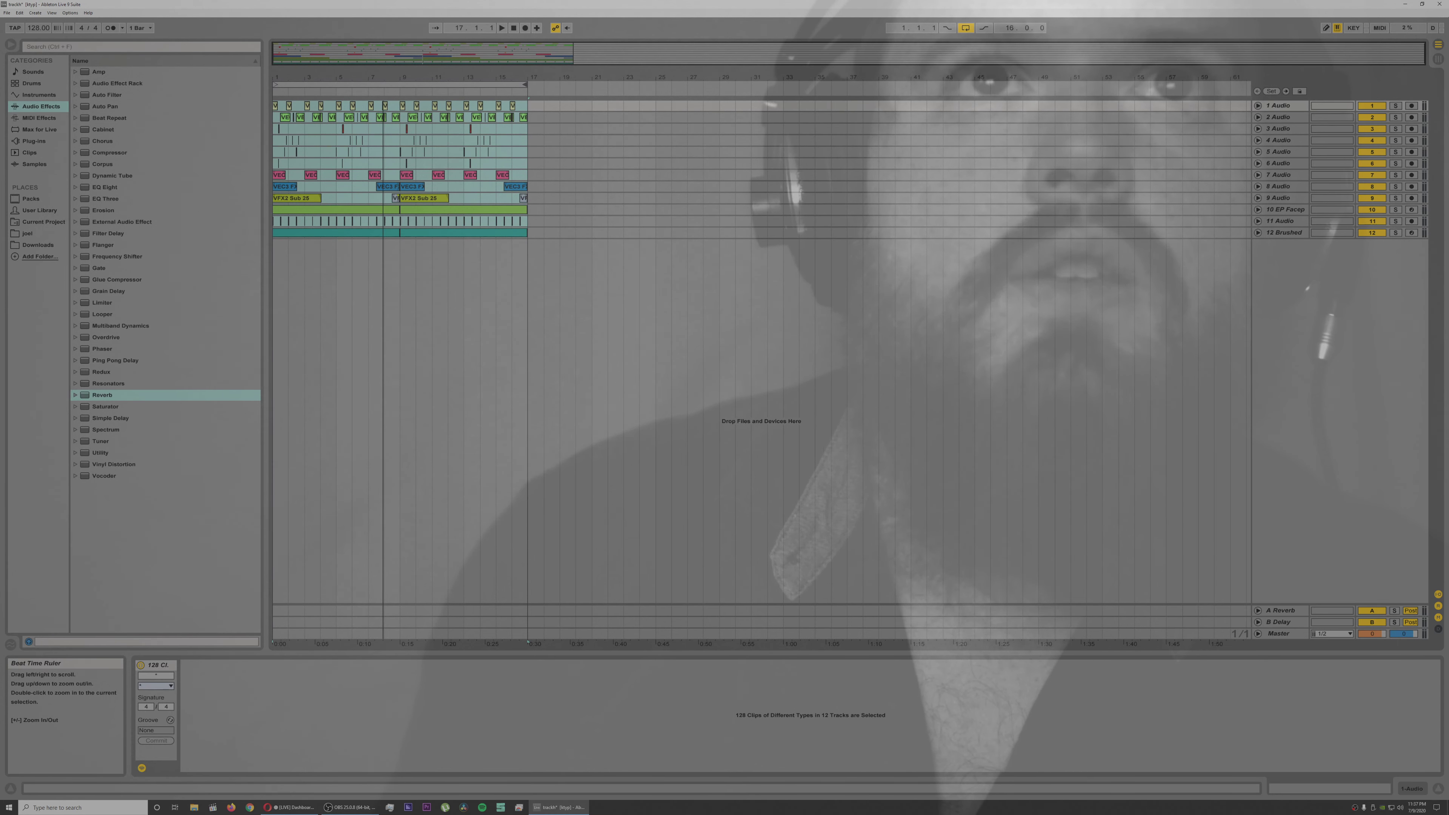
mouse_move(383, 77)
mouse_down()
mouse_move(383, 108)
mouse_move(459, 109)
mouse_move(395, 81)
mouse_up()
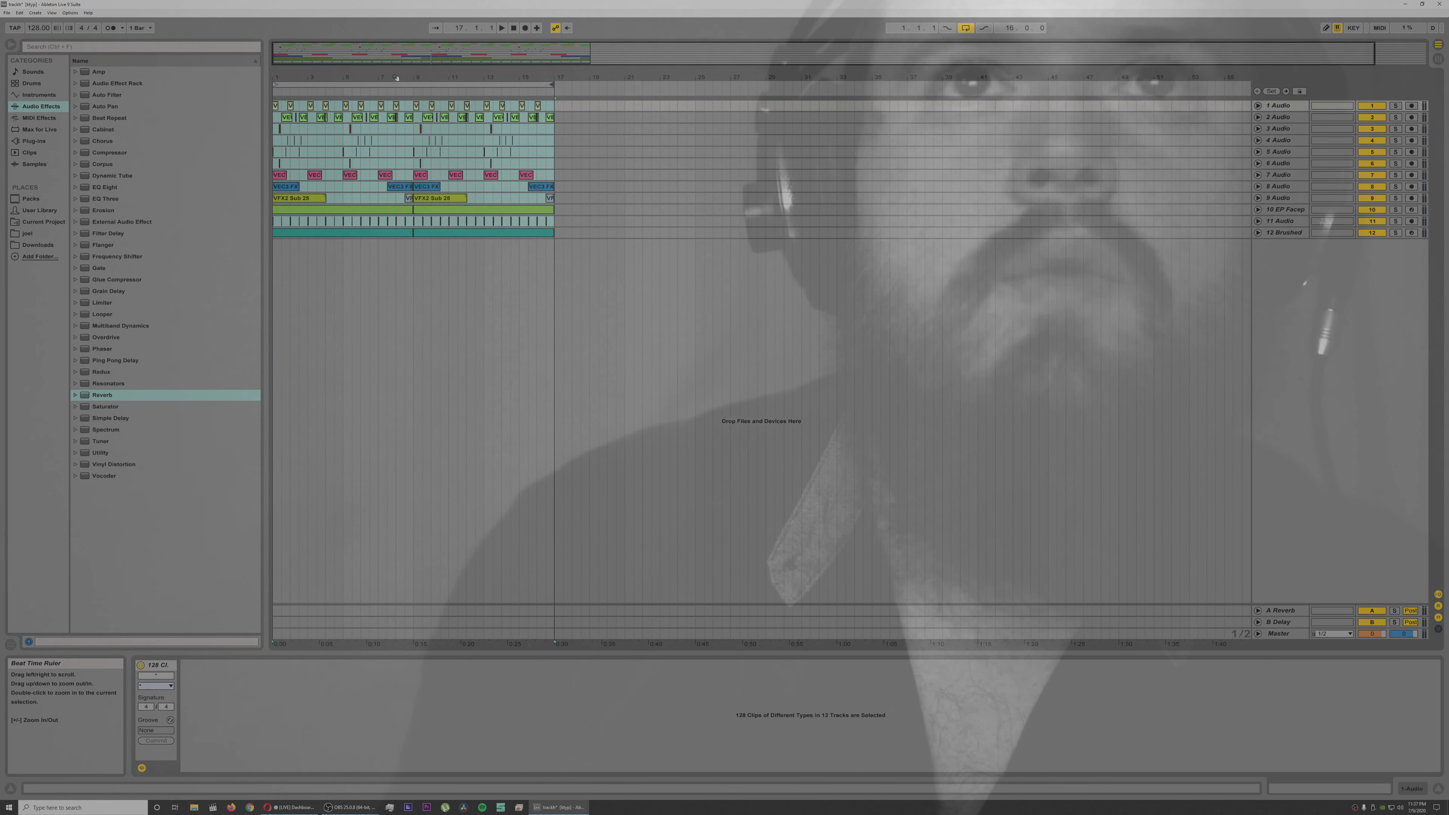
Step: Switch to the Session View mixer, select all twelve tracks and pull their volumes down to -inf dB
key(space)
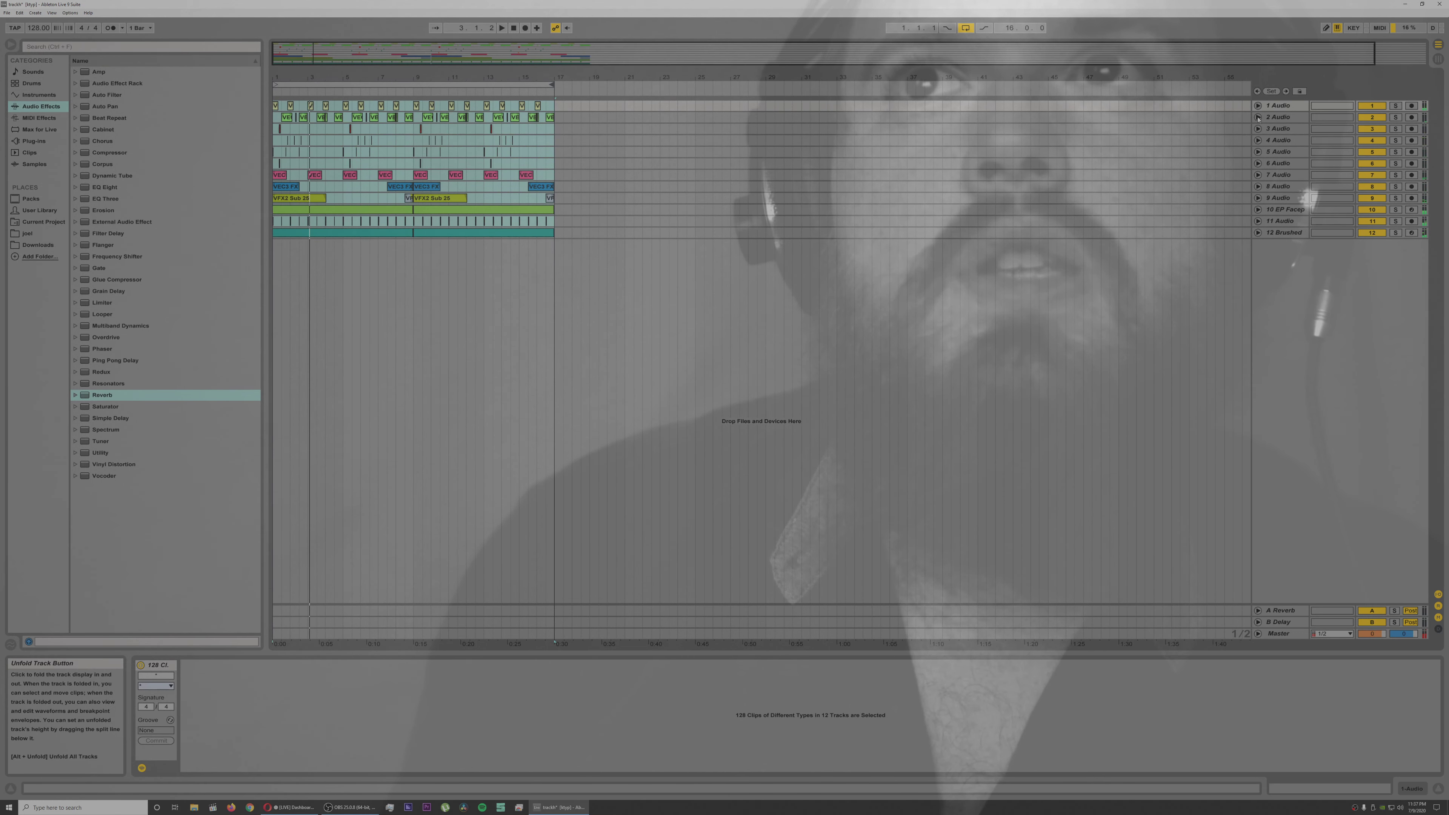
key(Tab)
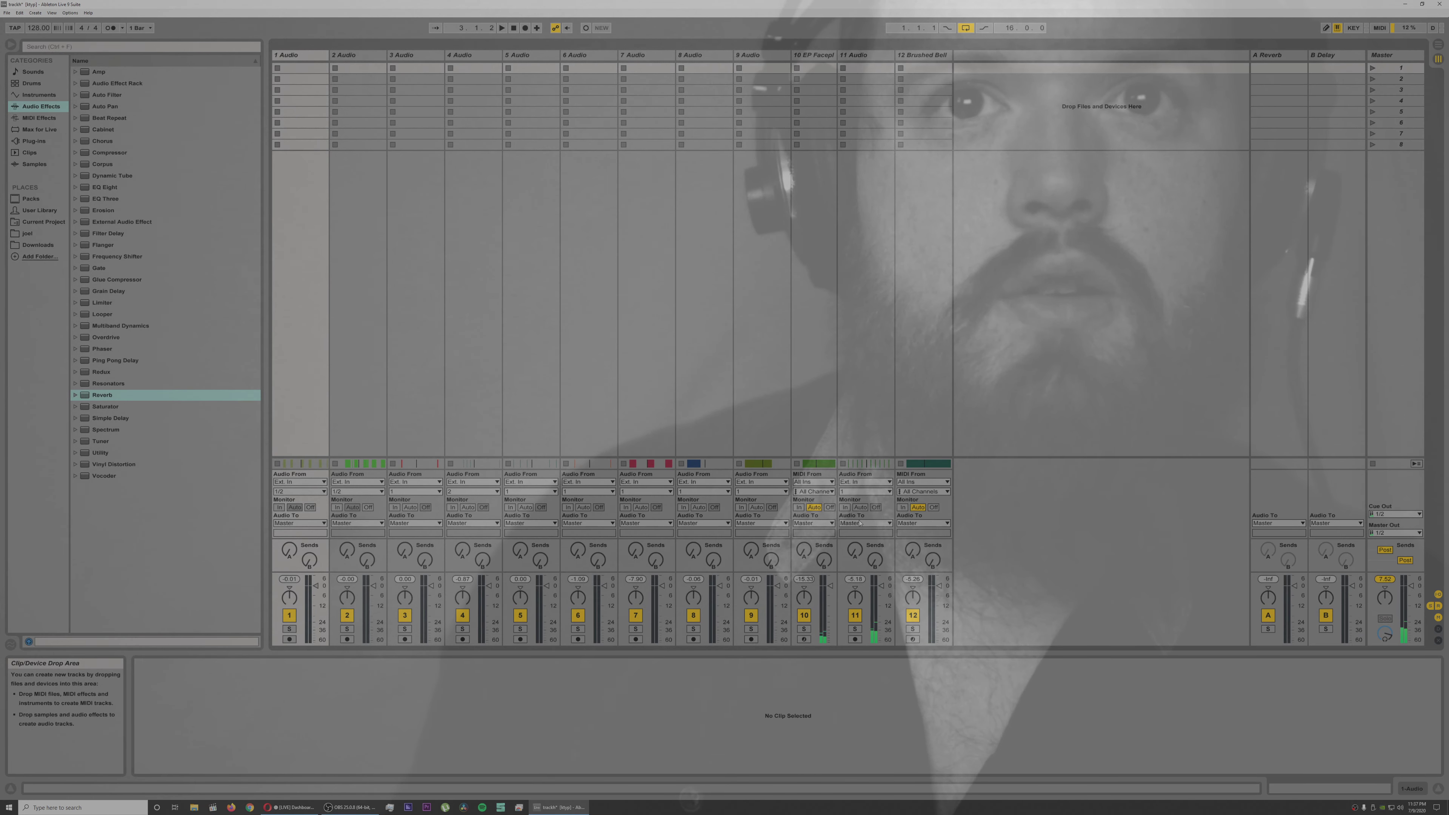
key(space)
key(space)
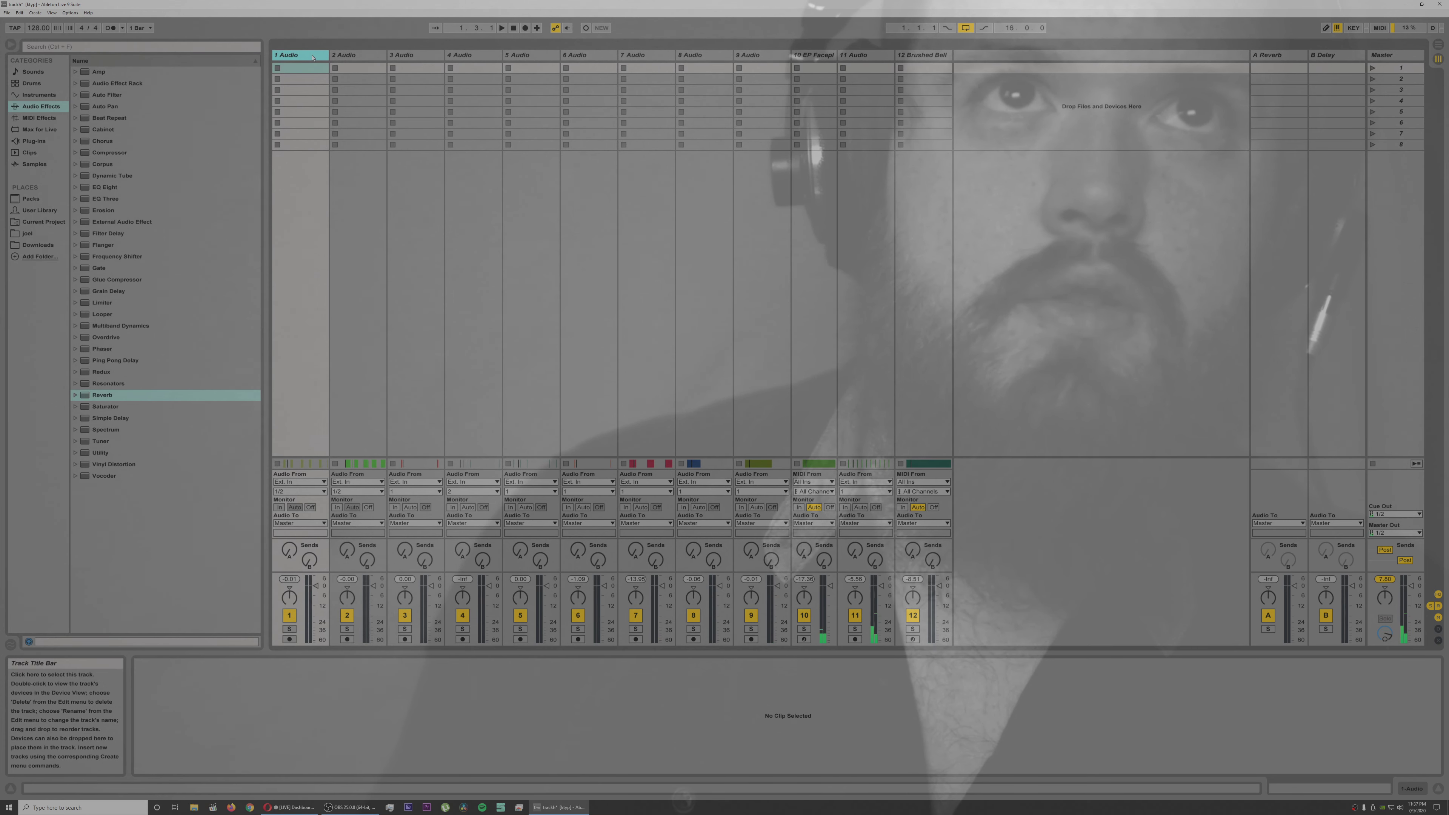
key(ctrl+a)
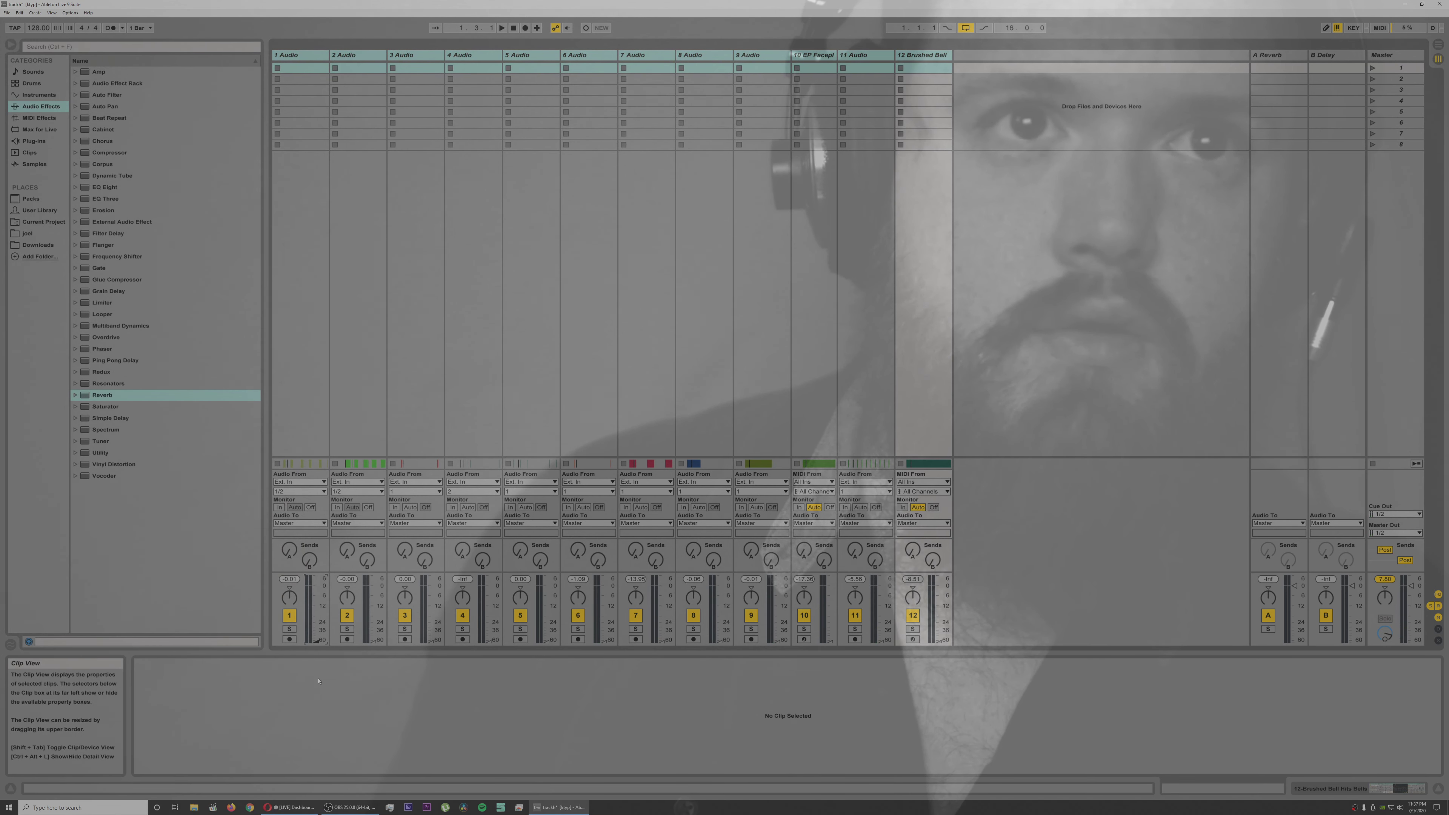
Step: Select audio track 1 alone and bring its volume back up during playback
click(313, 65)
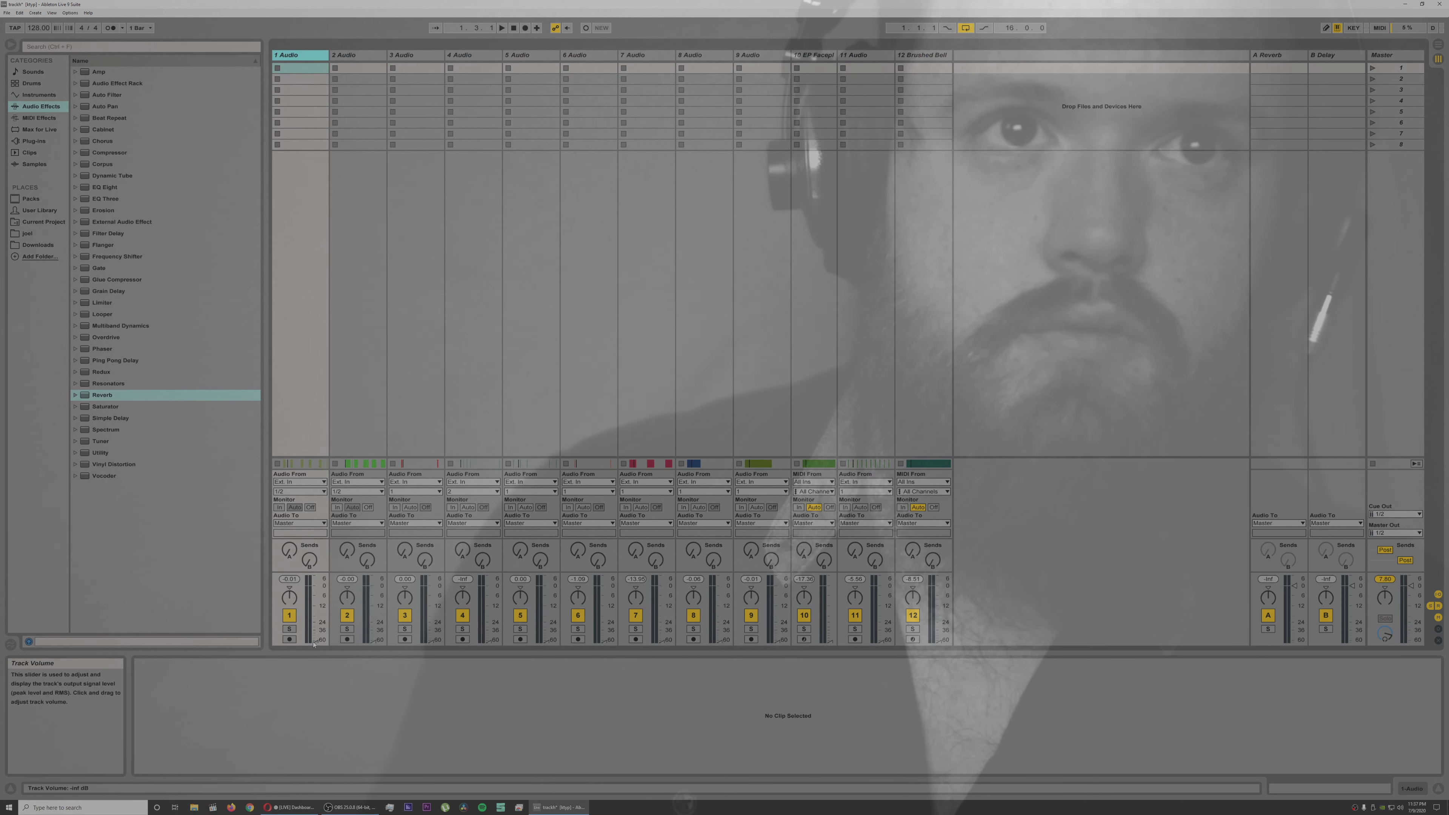
drag(316, 615, 318, 599)
key(space)
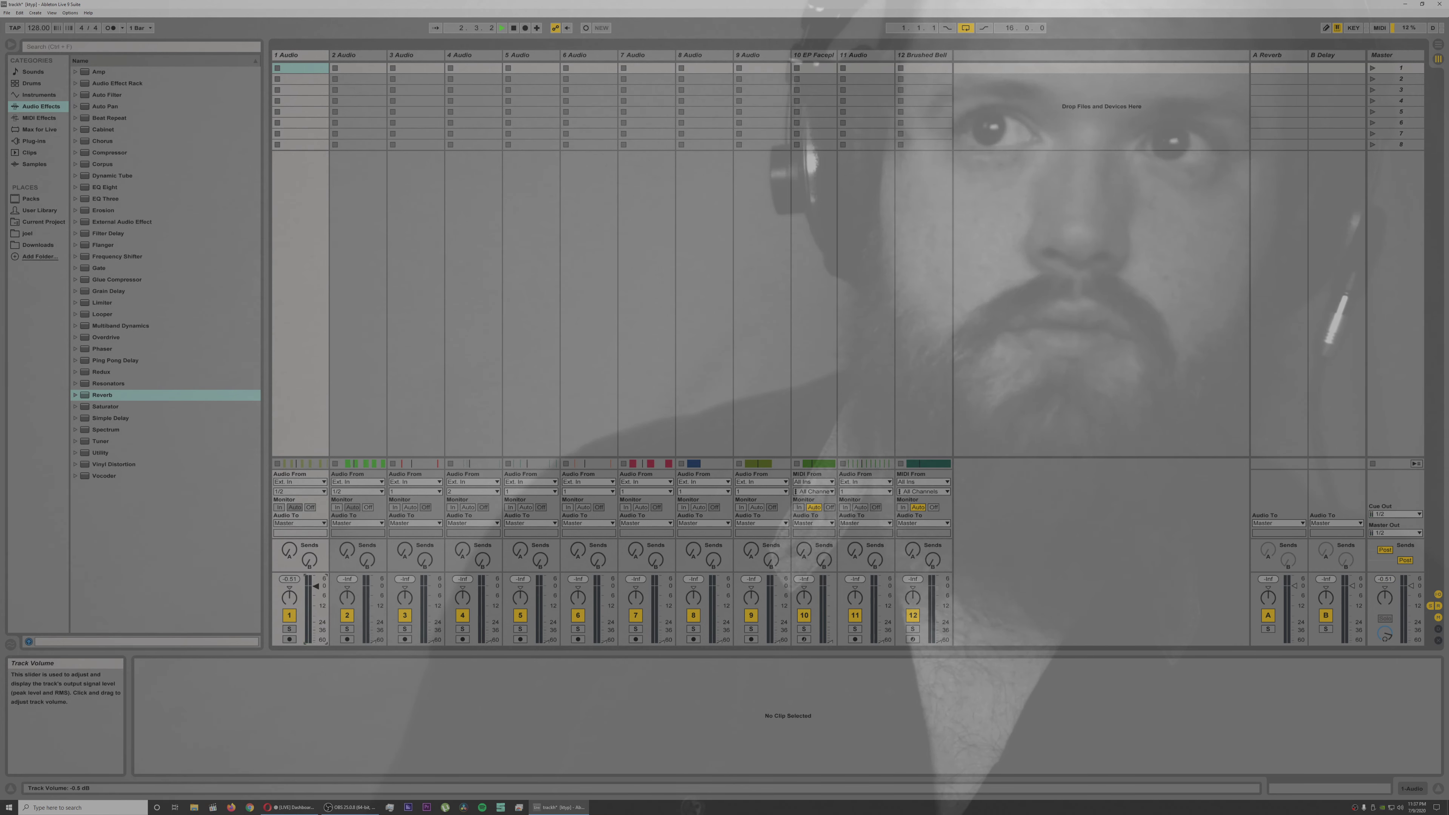
drag(316, 586, 316, 592)
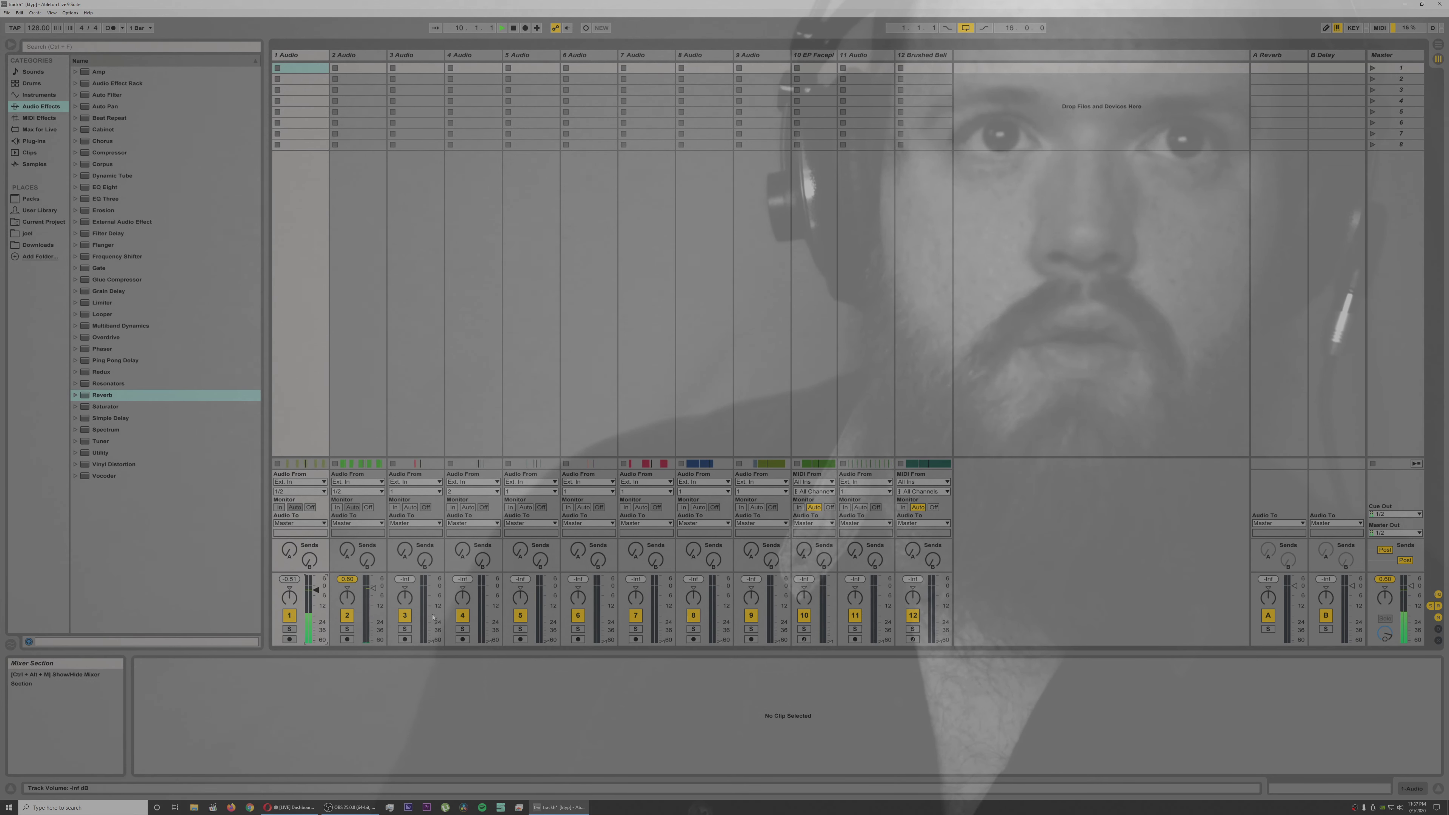
Step: Bring up the volumes of audio tracks 3, 4 and 5 one by one during playback, with the mixer section enlarged
drag(431, 640, 431, 596)
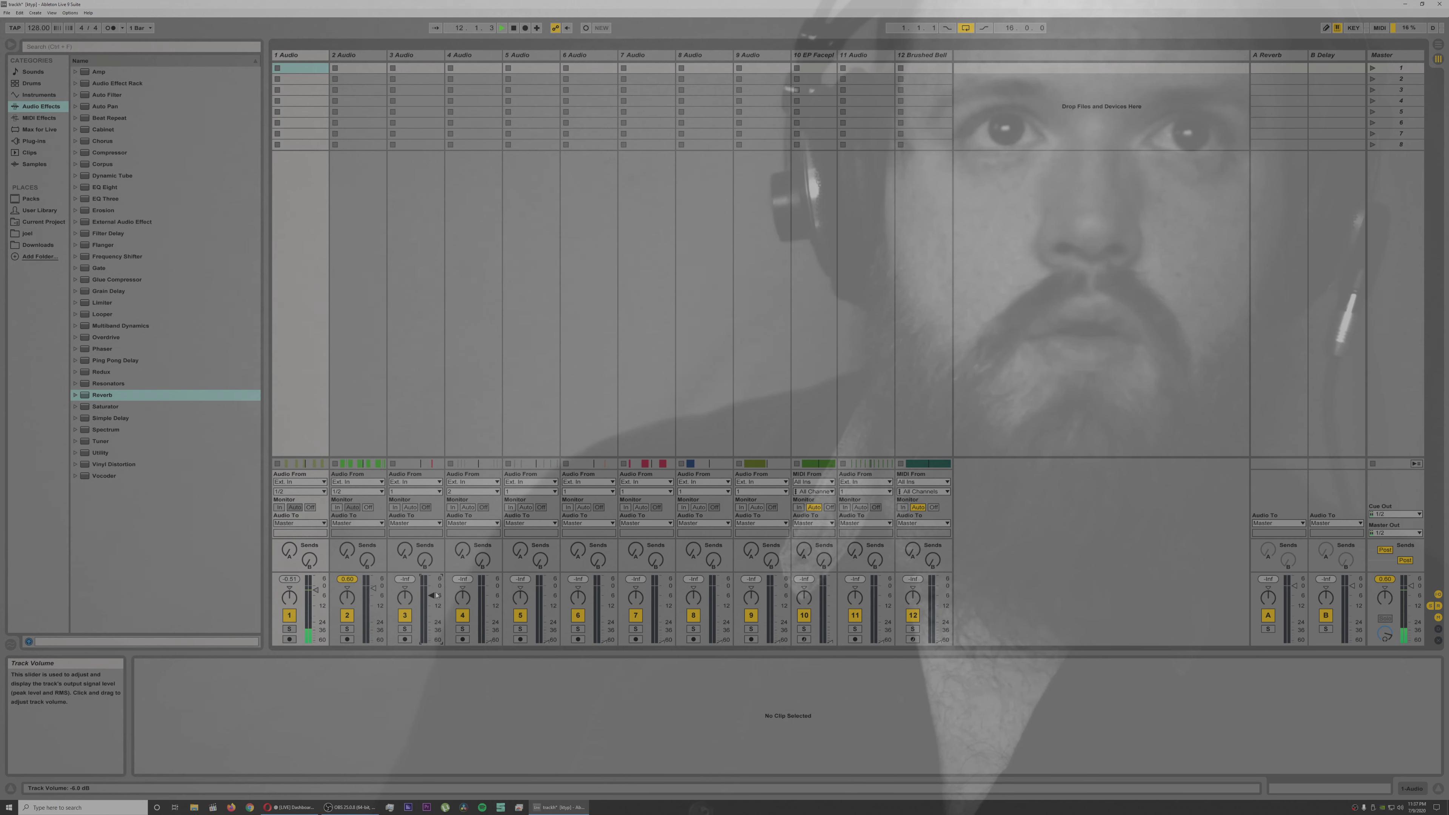
key(space)
key(space)
drag(433, 595, 432, 593)
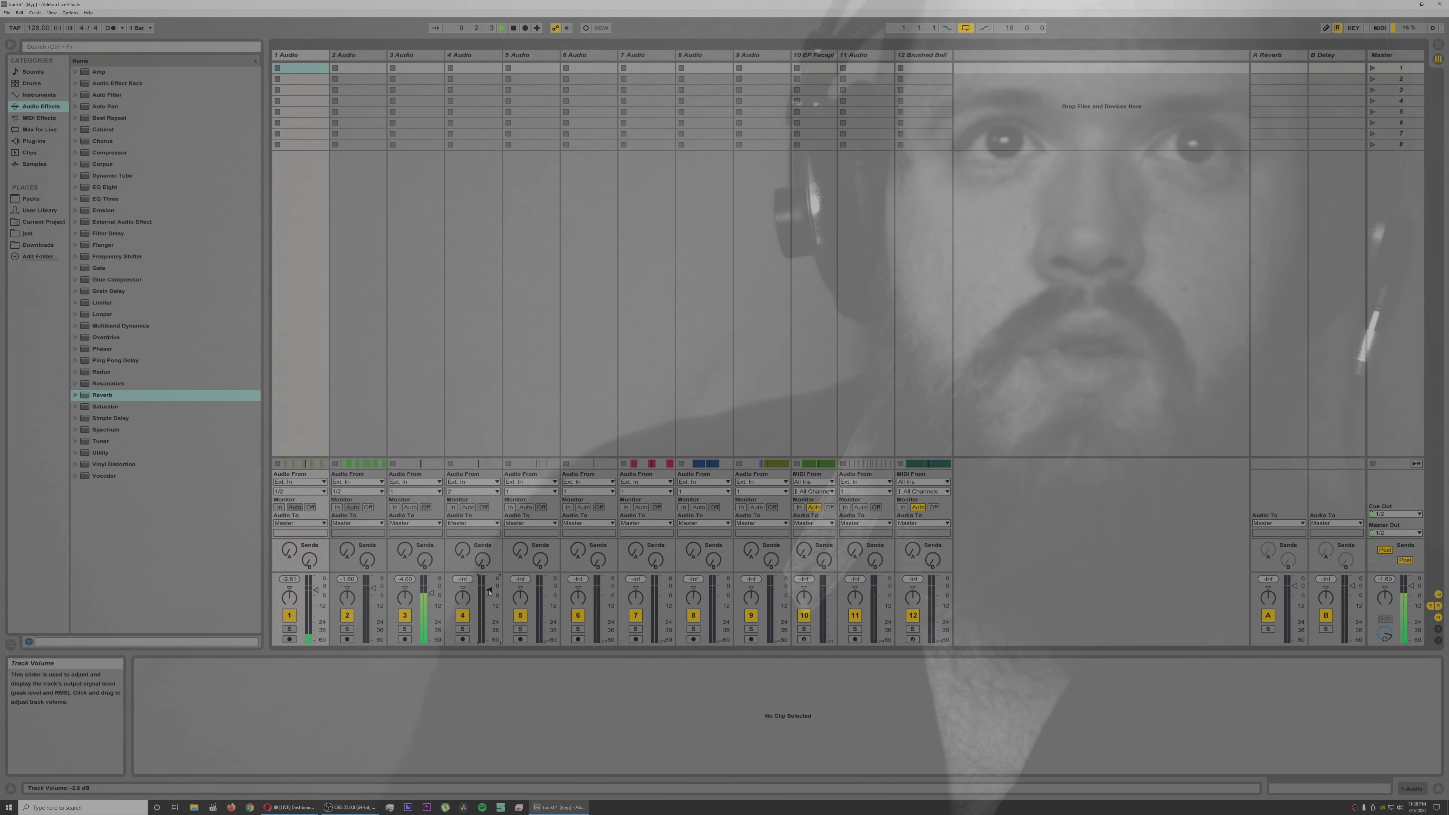
drag(501, 571, 489, 513)
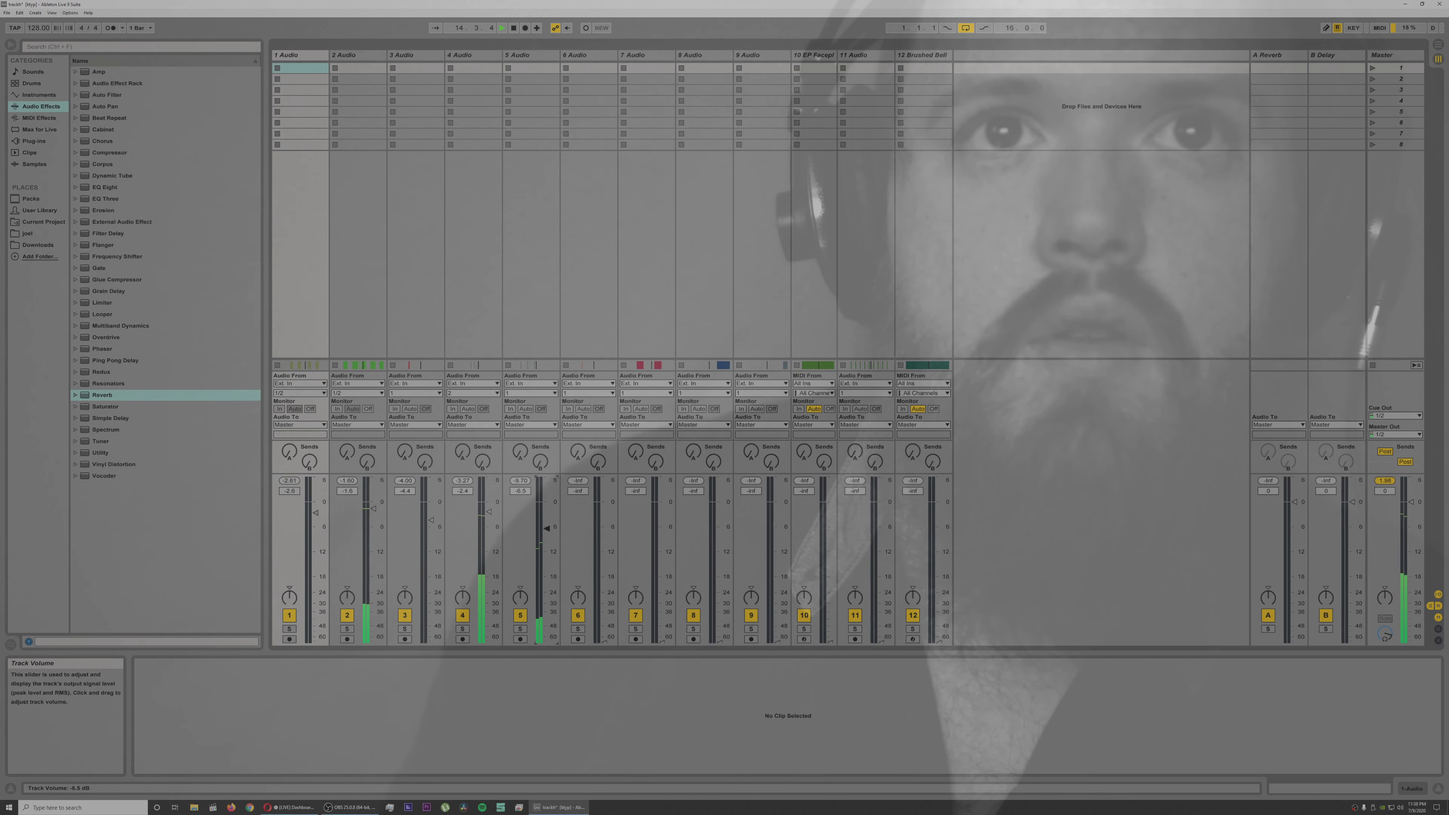
drag(546, 543, 546, 536)
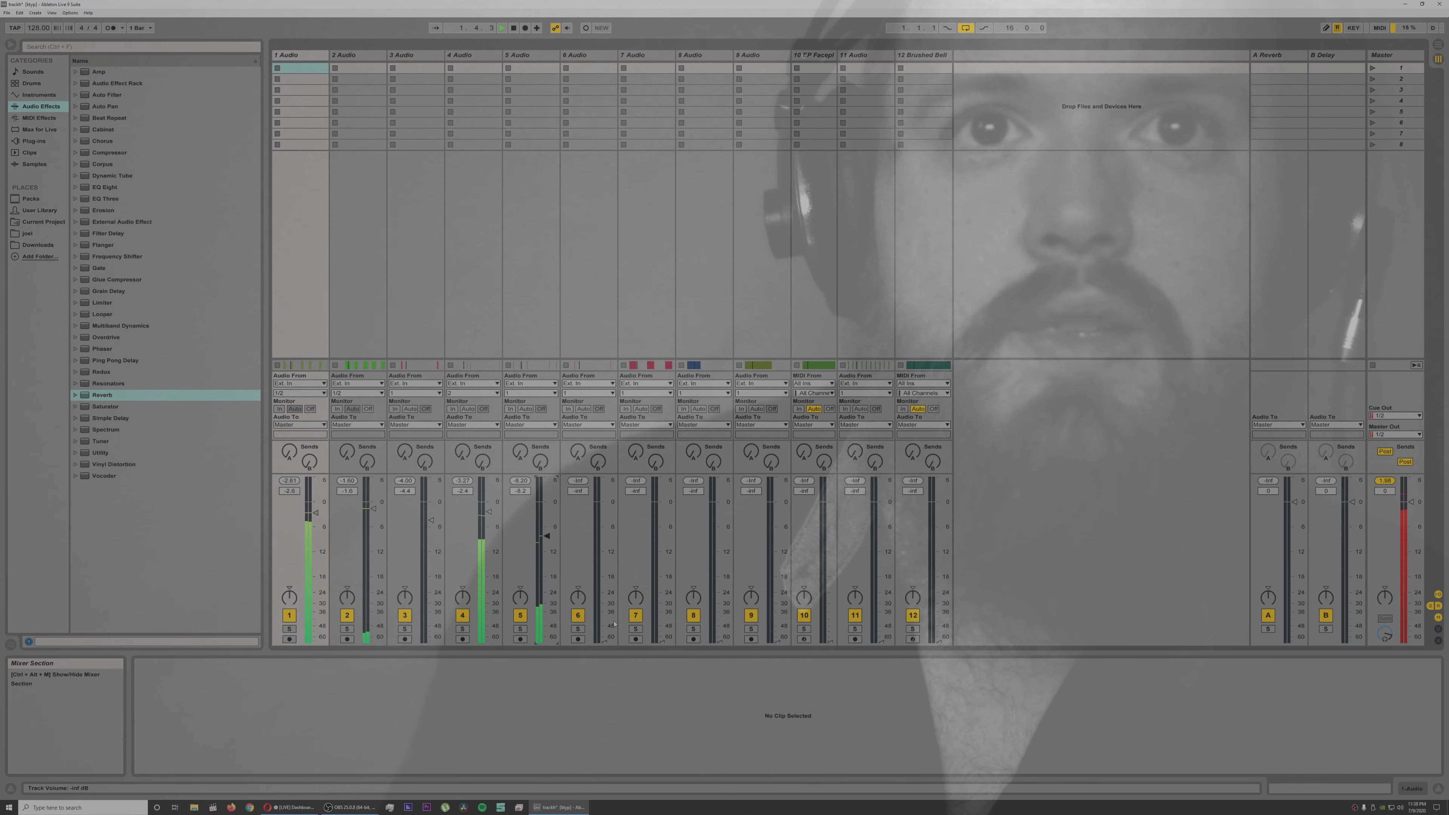
Step: Bring up and balance the volumes of audio tracks 6 and 7 during playback
drag(604, 535, 605, 524)
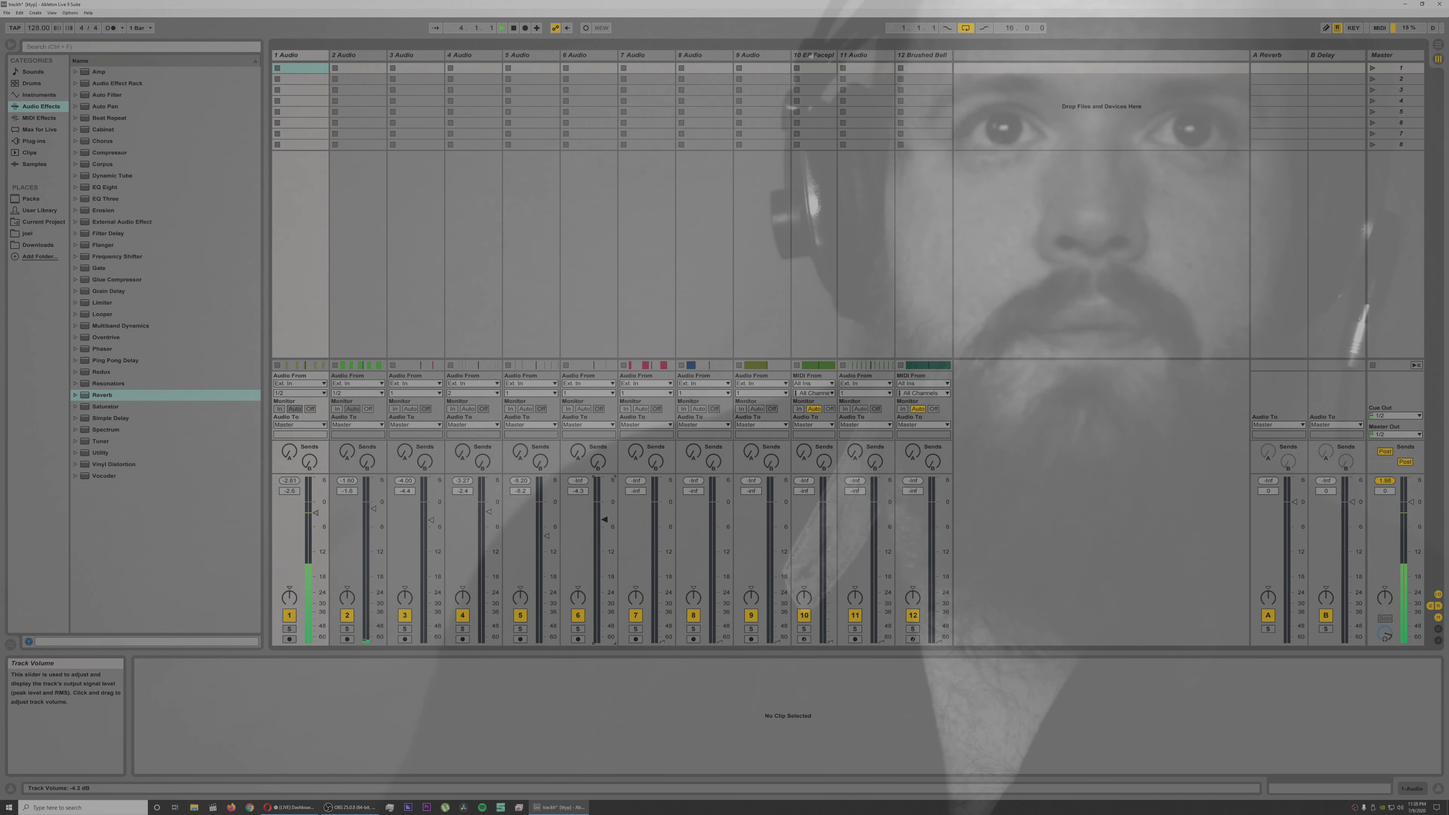
drag(604, 520, 605, 524)
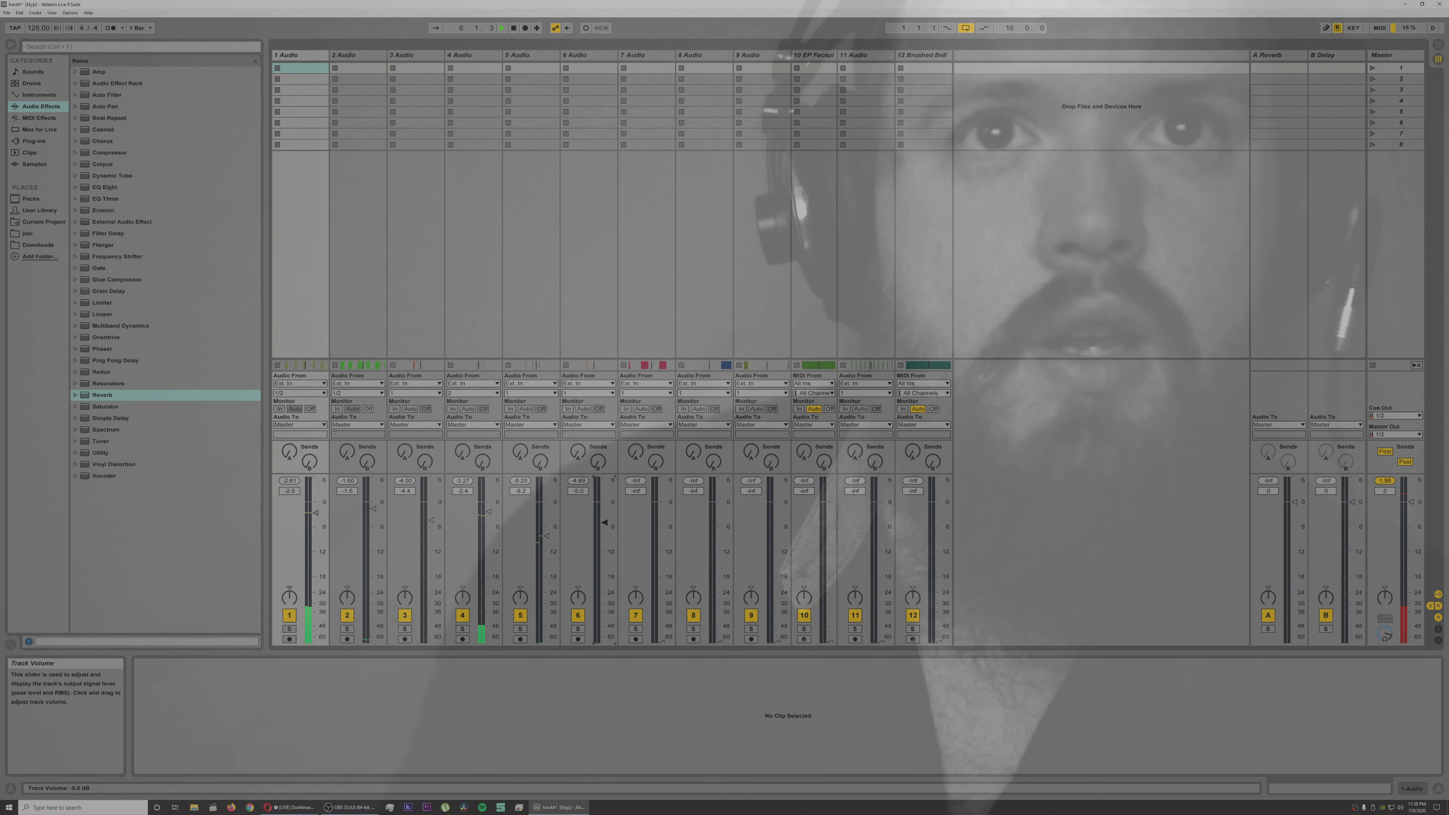
drag(662, 640, 664, 609)
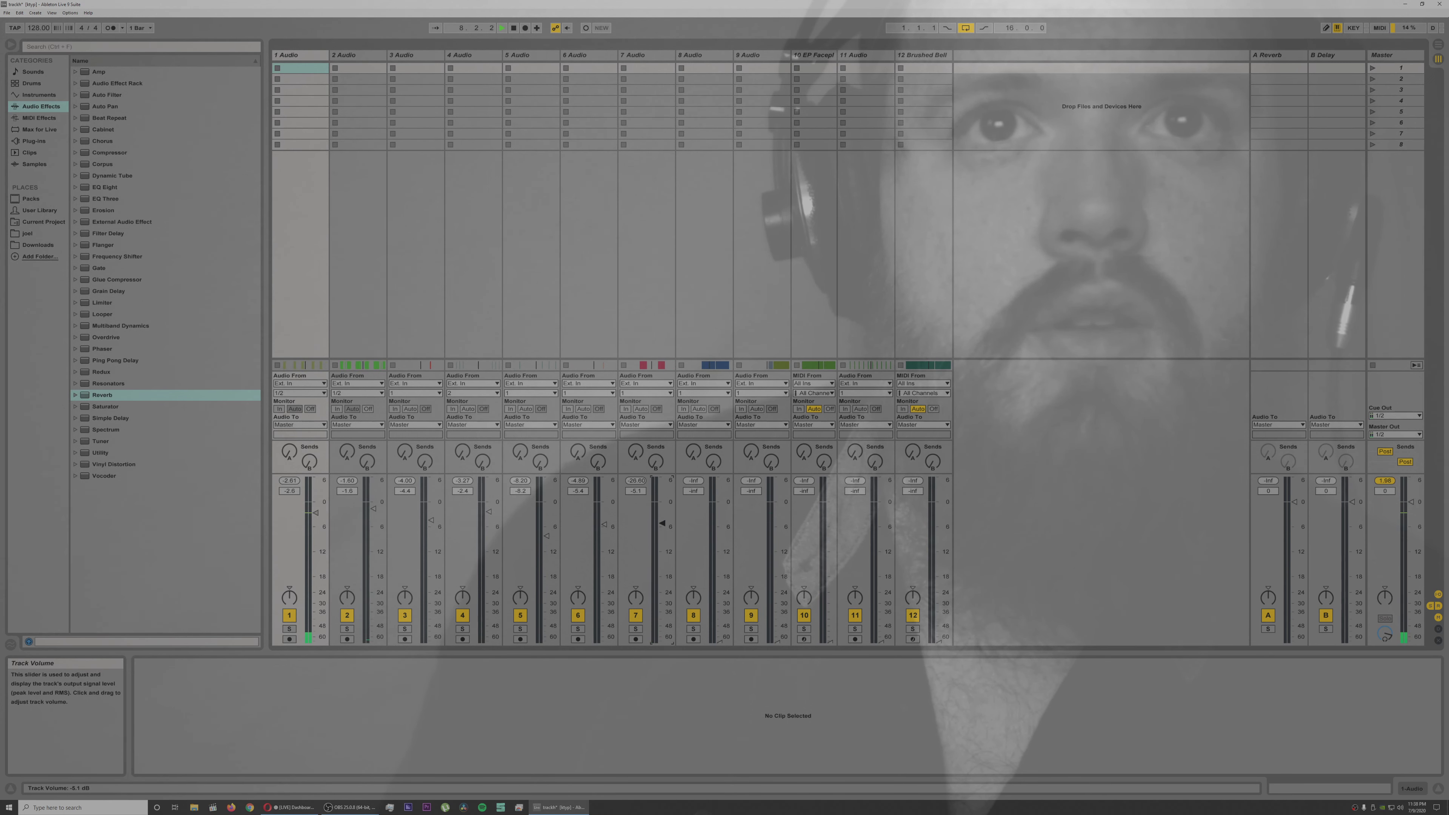
drag(662, 521, 662, 512)
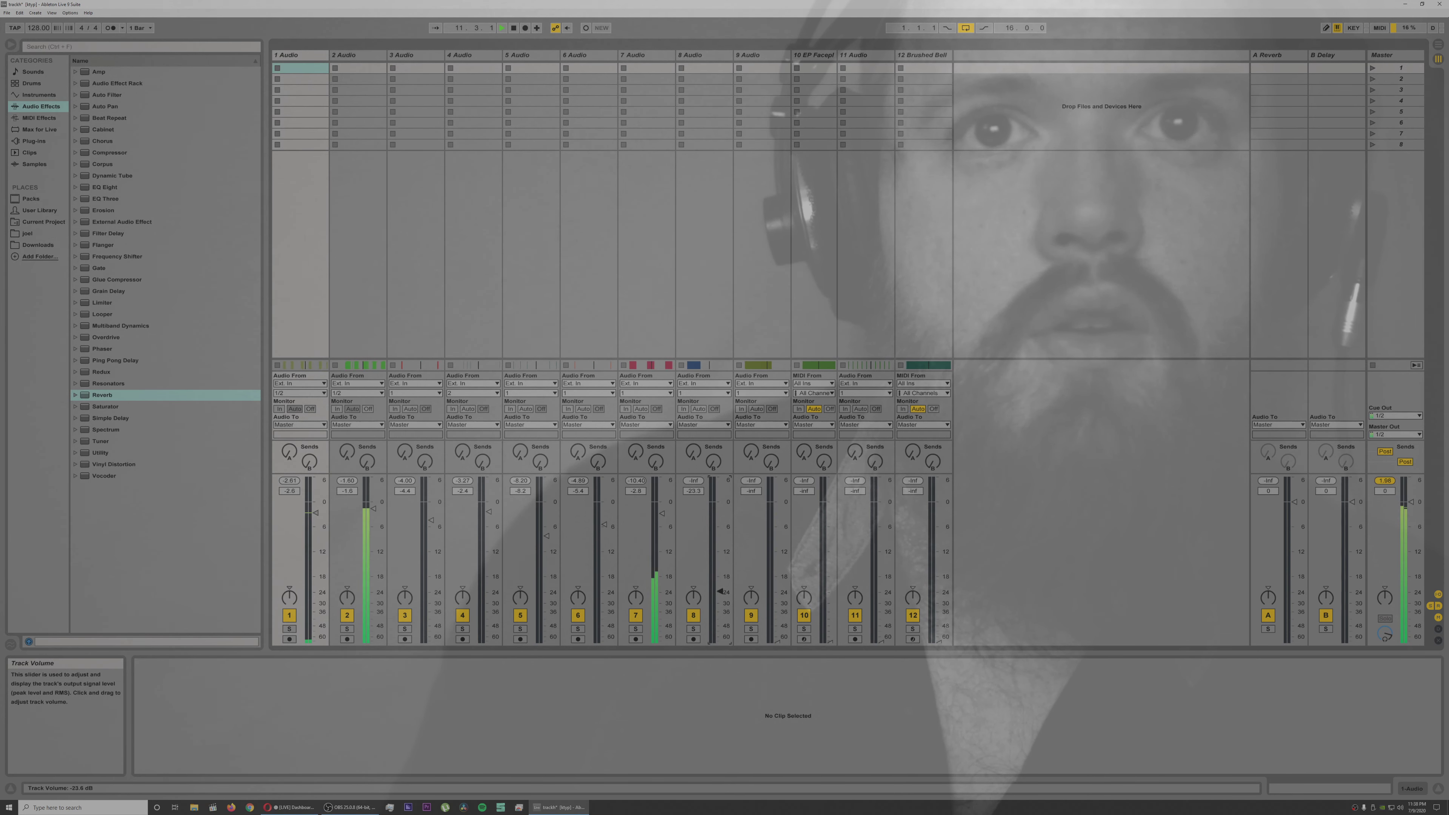
Step: Raise and fine-tune the volume of audio track 8 against the other playing tracks
drag(719, 524, 720, 520)
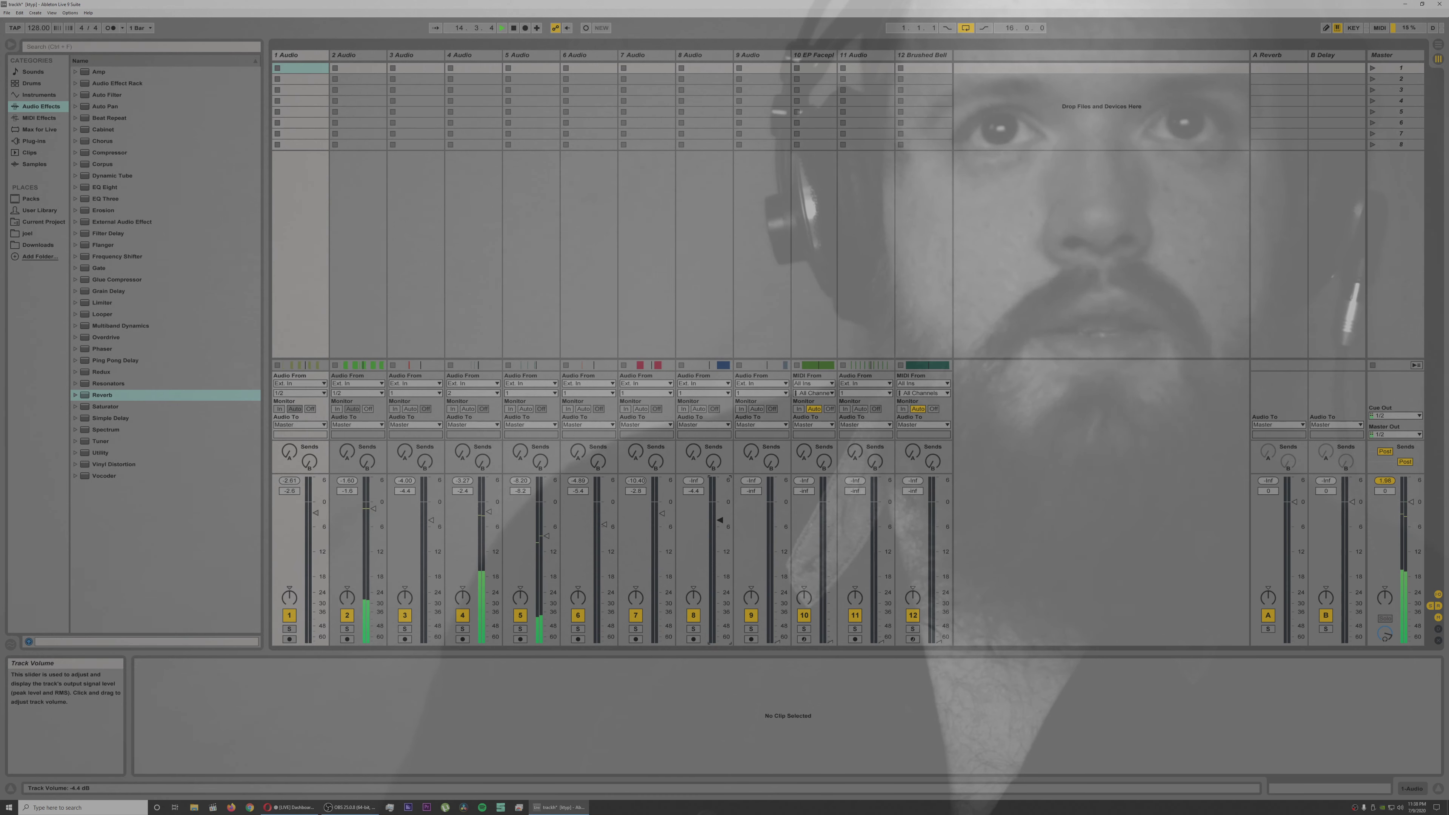
drag(719, 520, 719, 513)
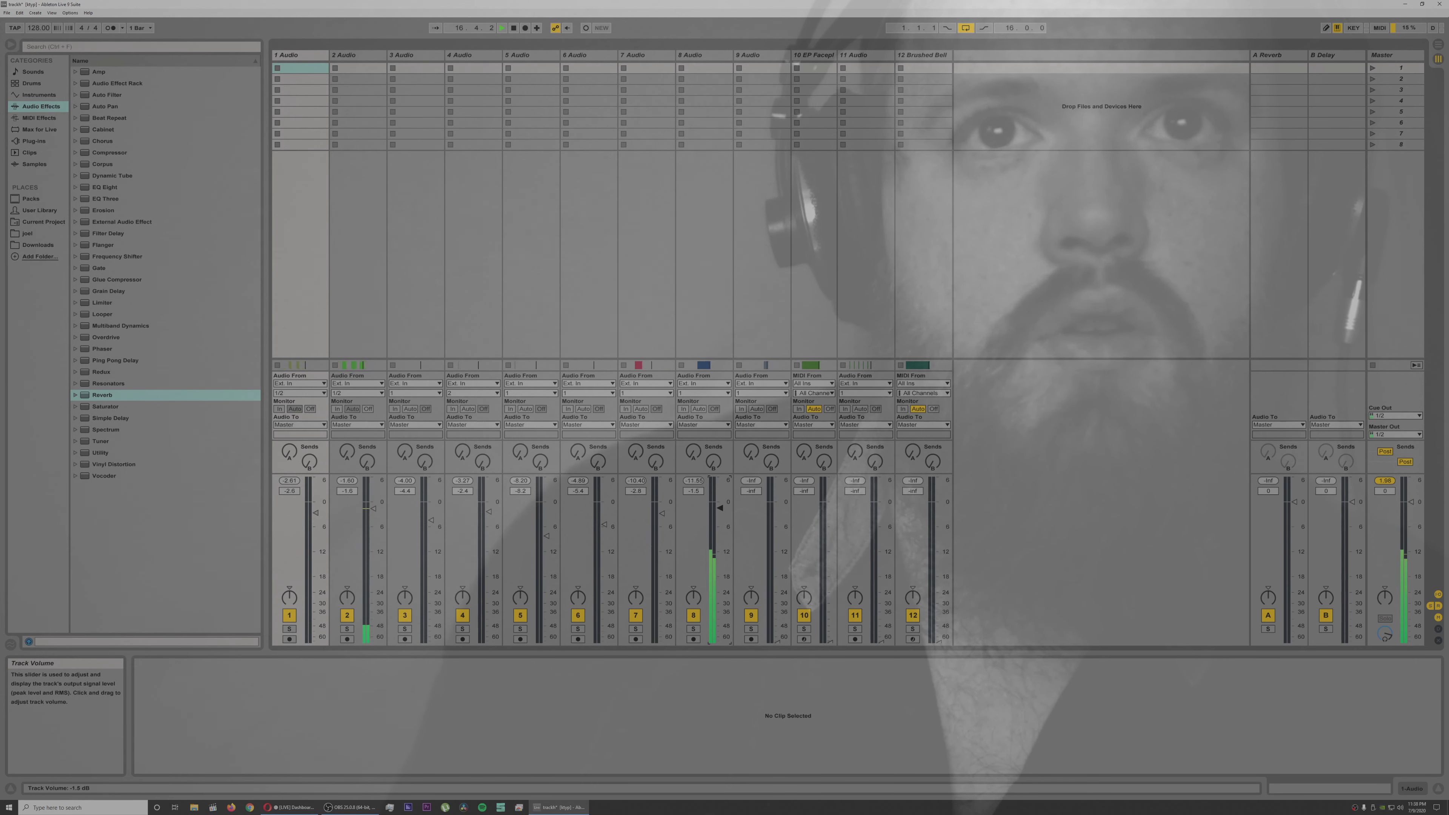
drag(720, 508, 719, 510)
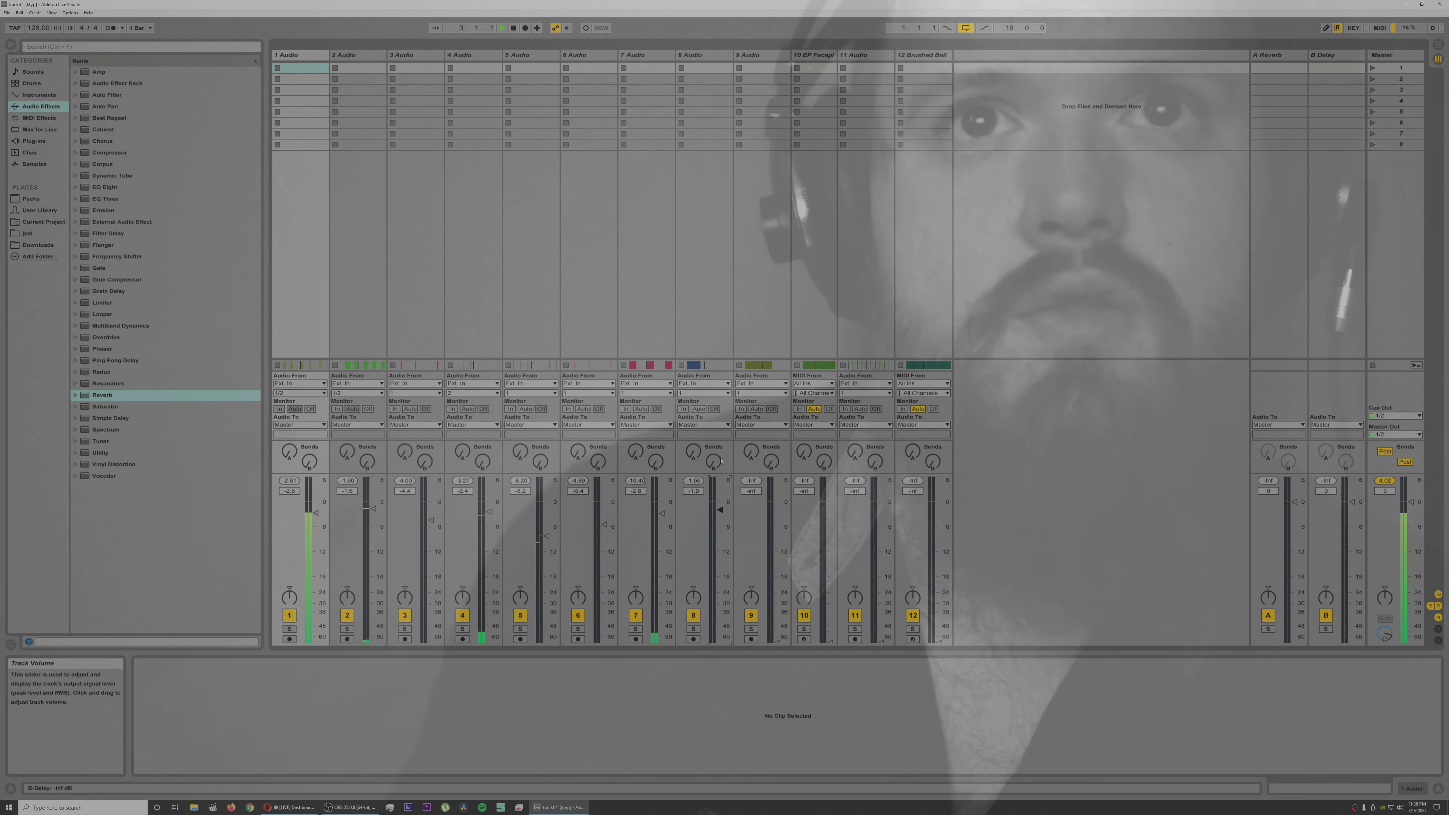
Step: Add a Reverb effect to audio track 8 and shorten its Predelay to 0.50 ms
click(697, 55)
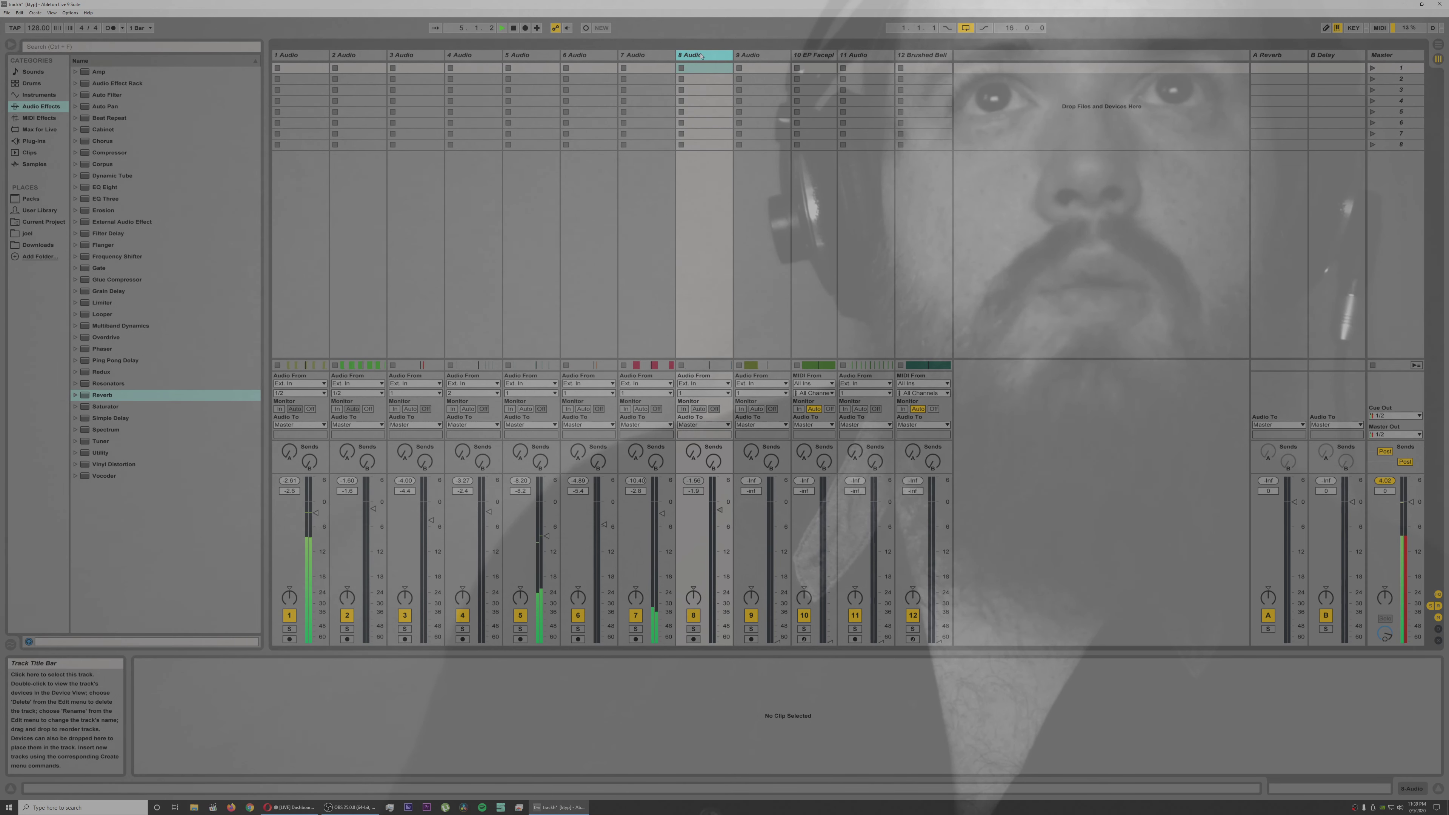
double_click(701, 56)
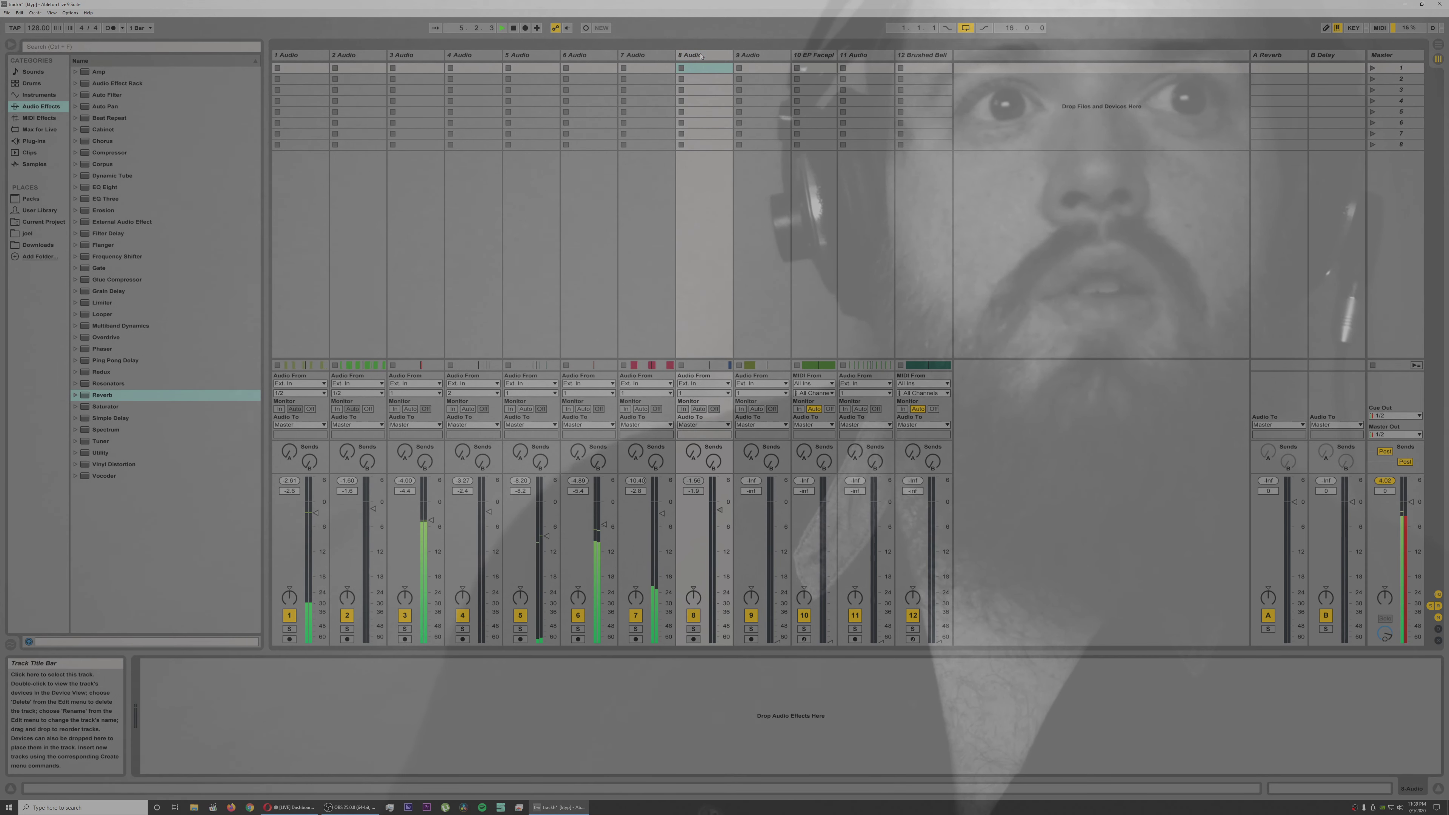
double_click(141, 397)
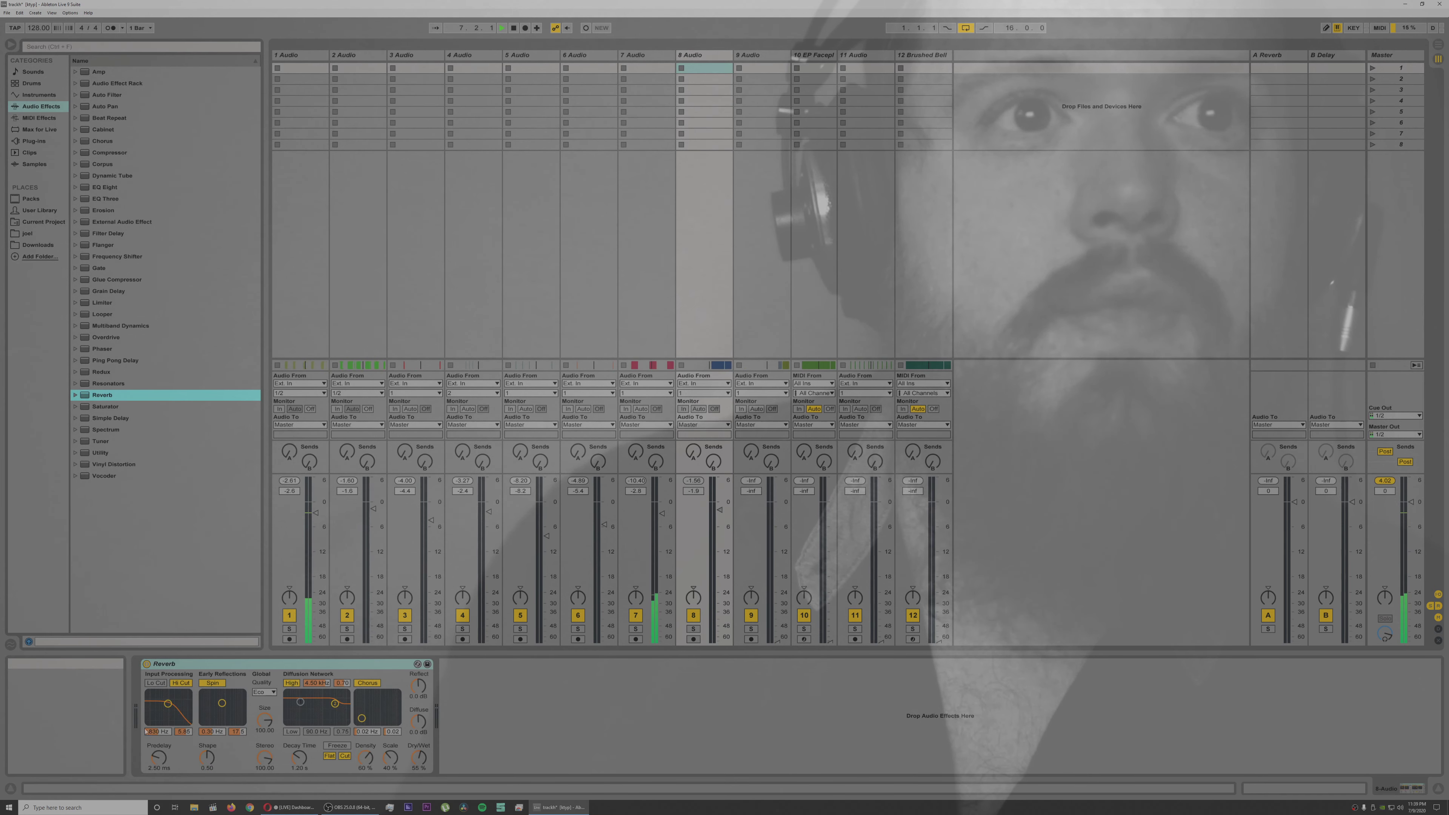
drag(157, 757, 156, 763)
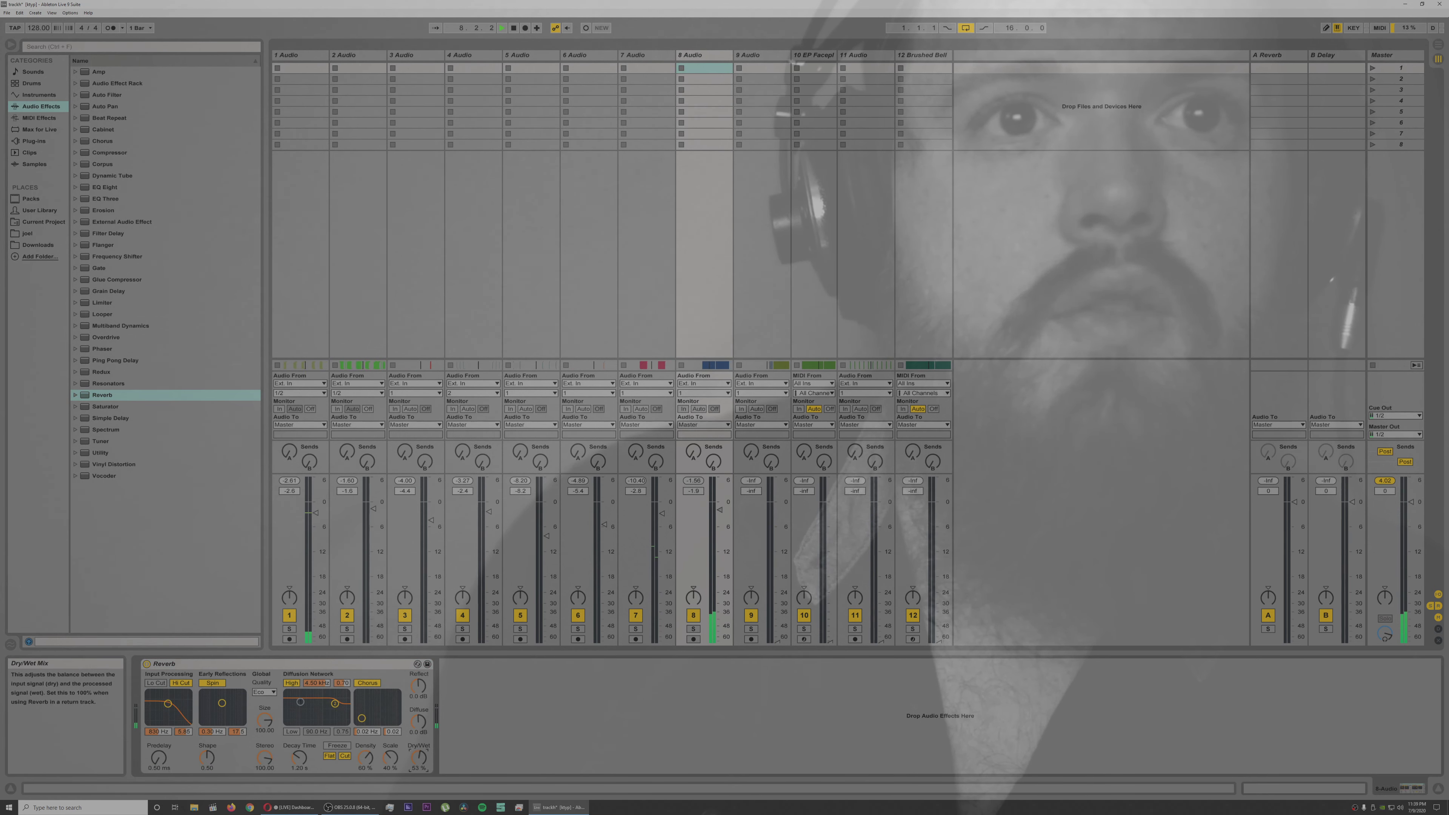
Step: Turn off the reverb's Hi Cut and Spin, lengthen its Decay Time and adjust its Chorus on audio track 8
click(368, 683)
click(213, 684)
click(177, 683)
drag(299, 758, 299, 742)
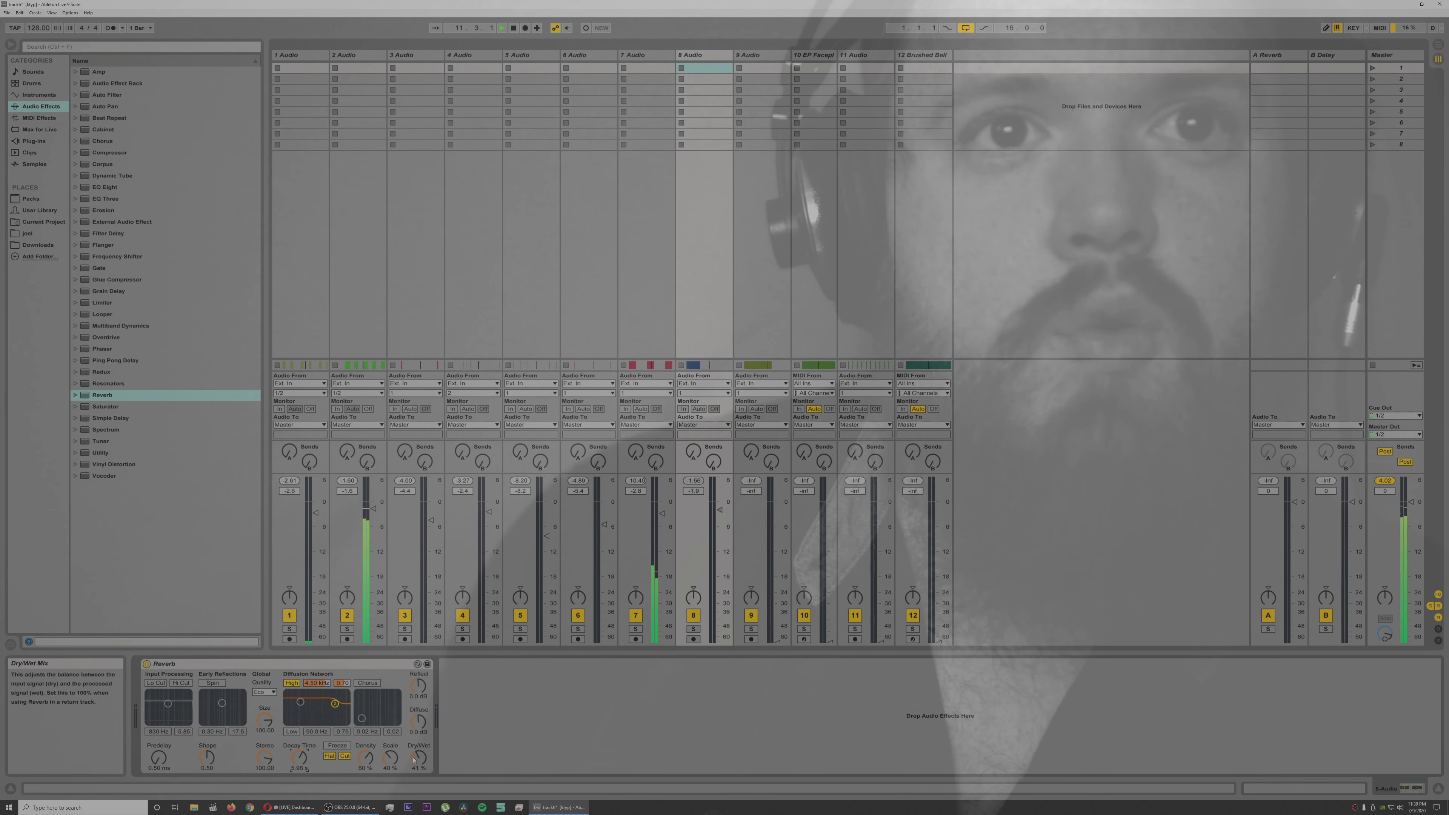
click(367, 684)
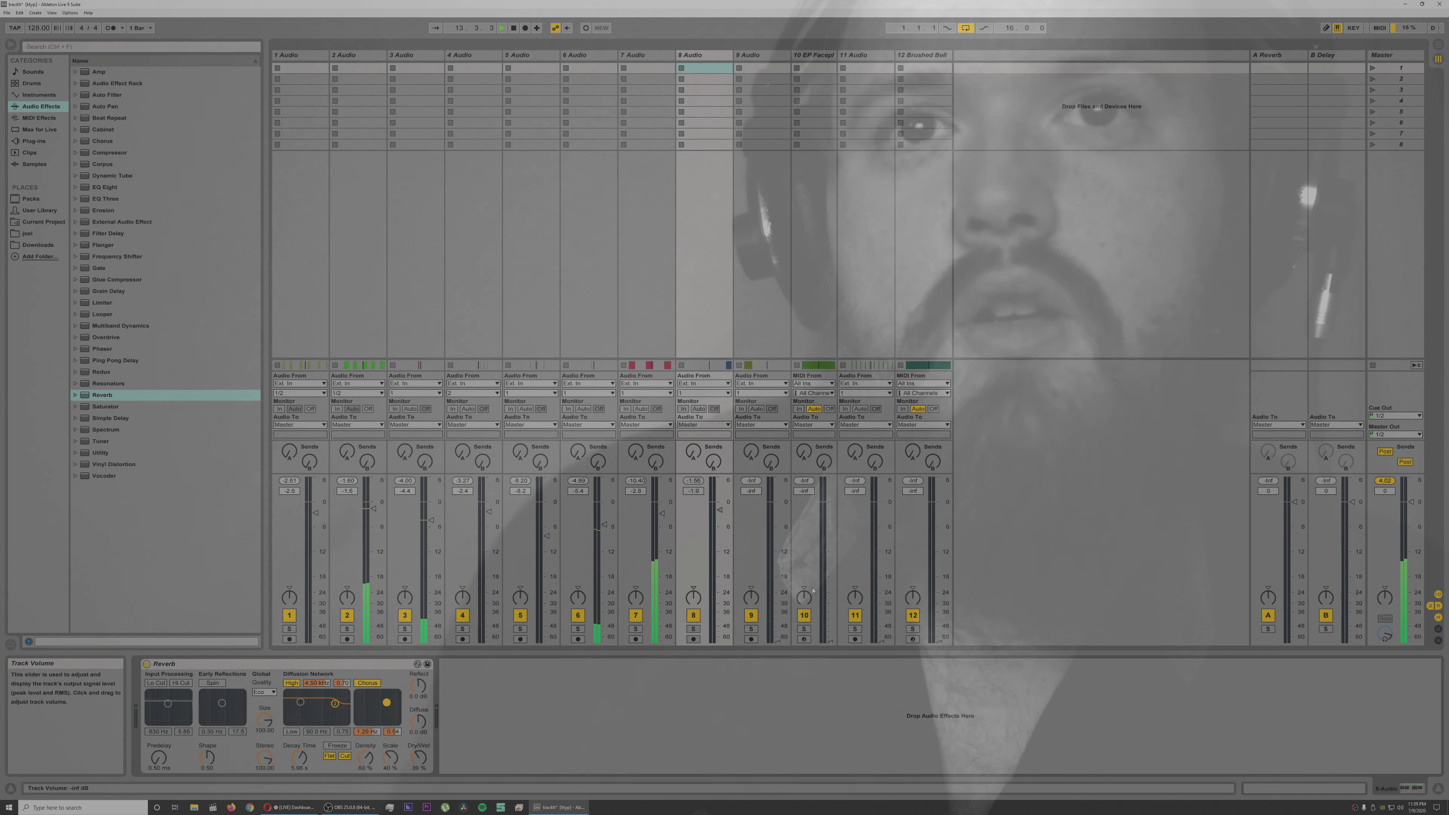
Step: Bring up audio track 9 and lower all twelve track volumes together, resetting the master's peak indicator between adjustments
drag(768, 577, 777, 518)
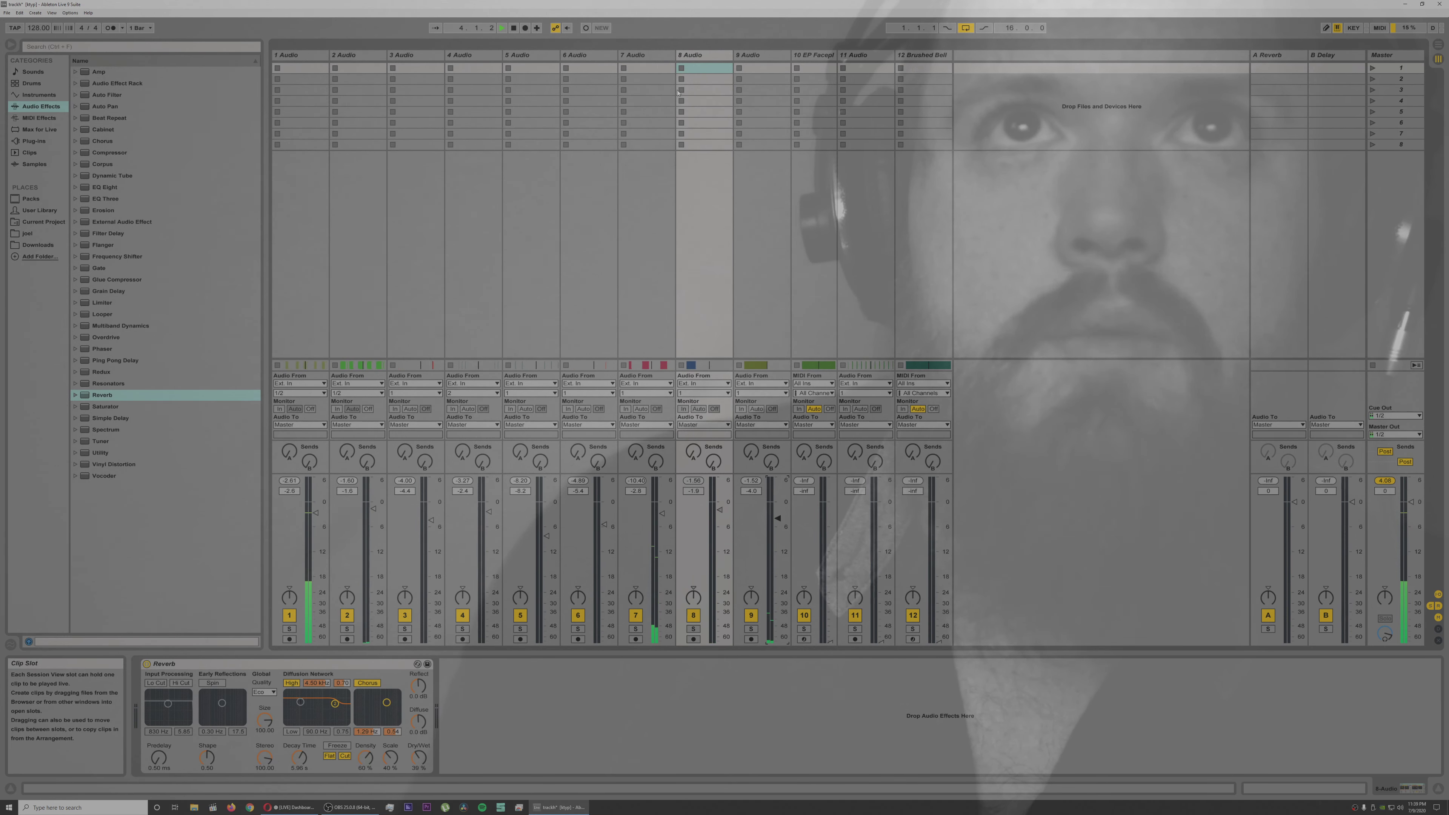
click(699, 517)
key(ctrl+a)
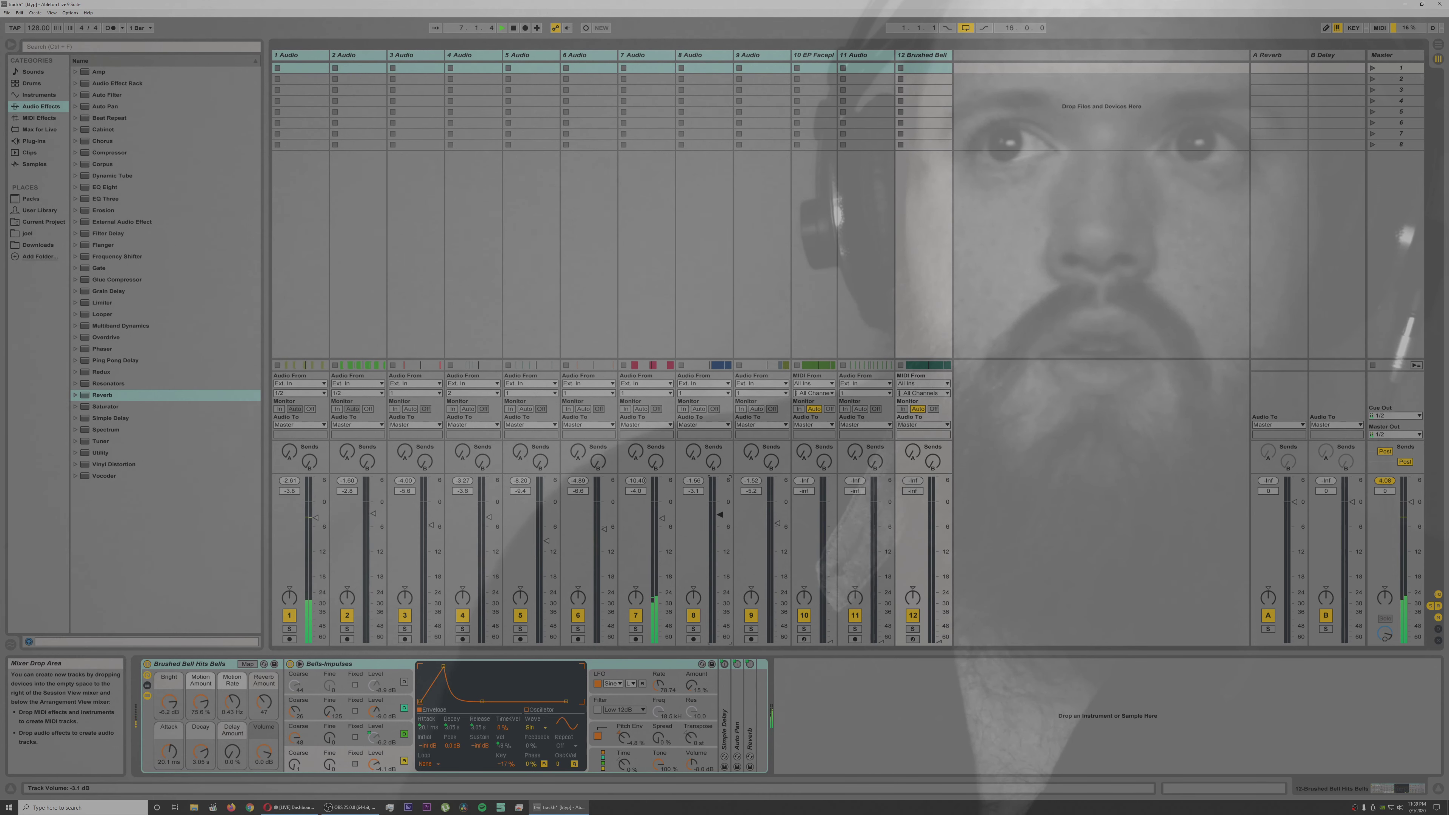
click(1384, 483)
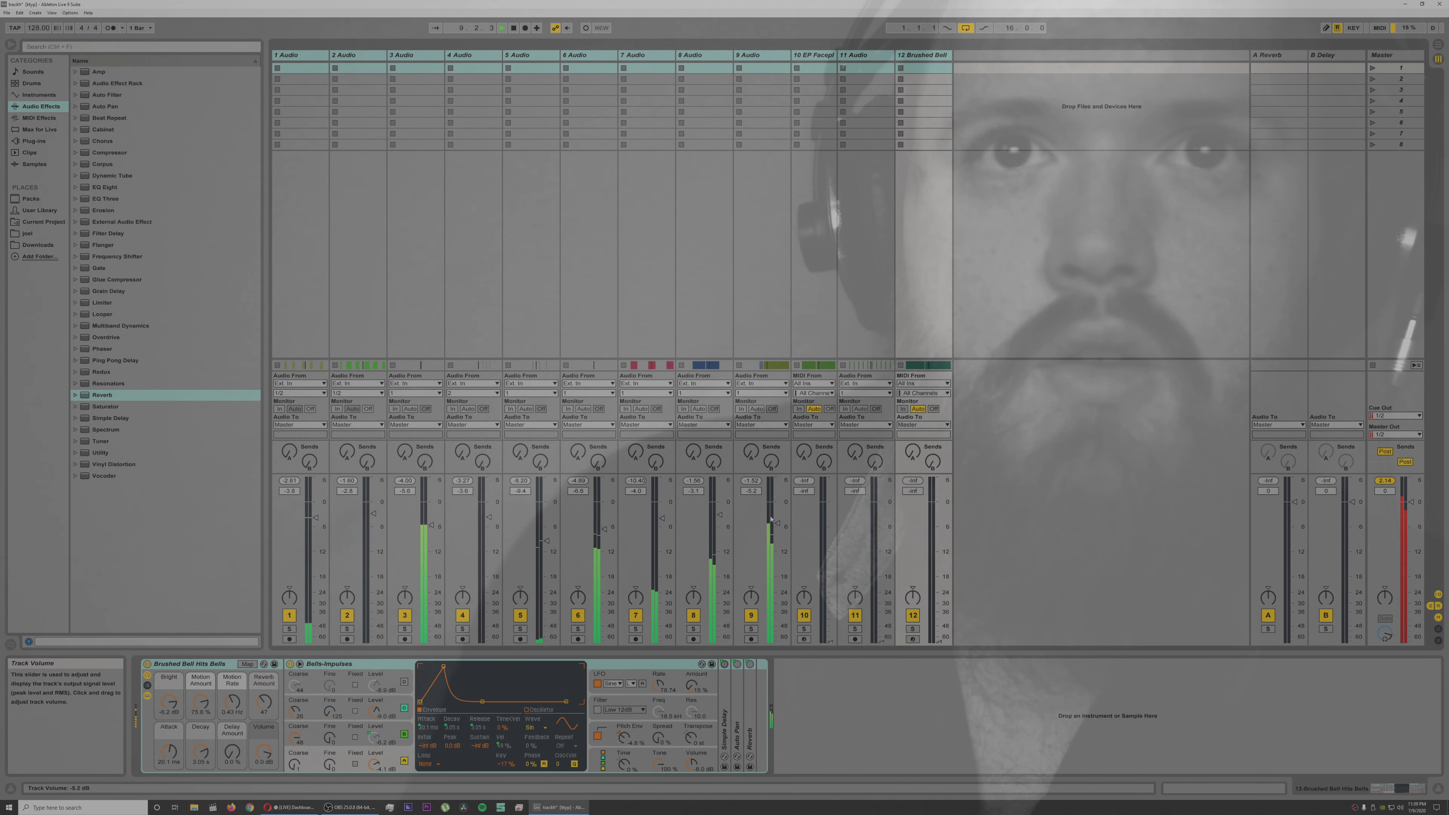
drag(778, 523, 778, 527)
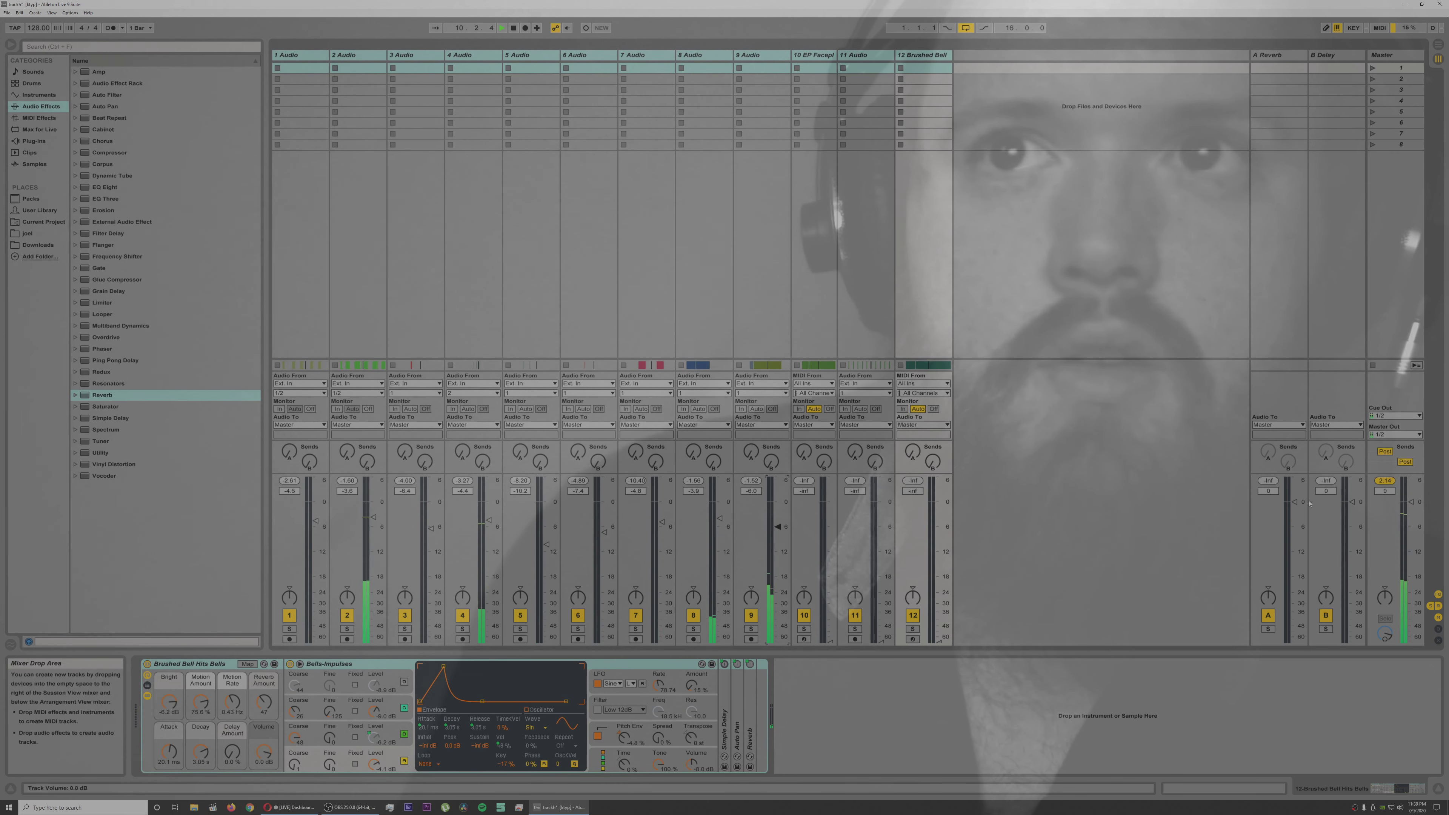
click(1385, 482)
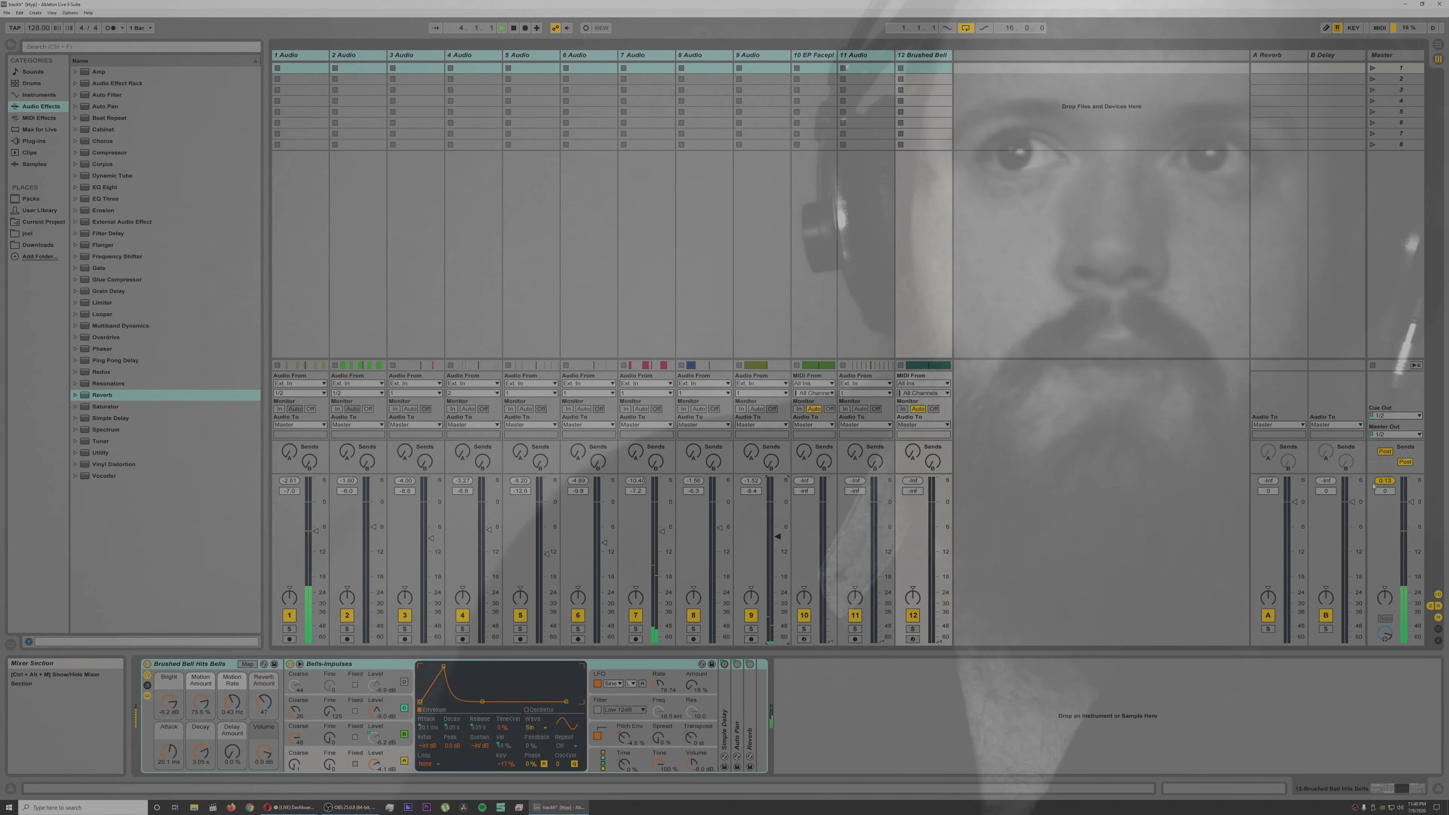
click(1388, 481)
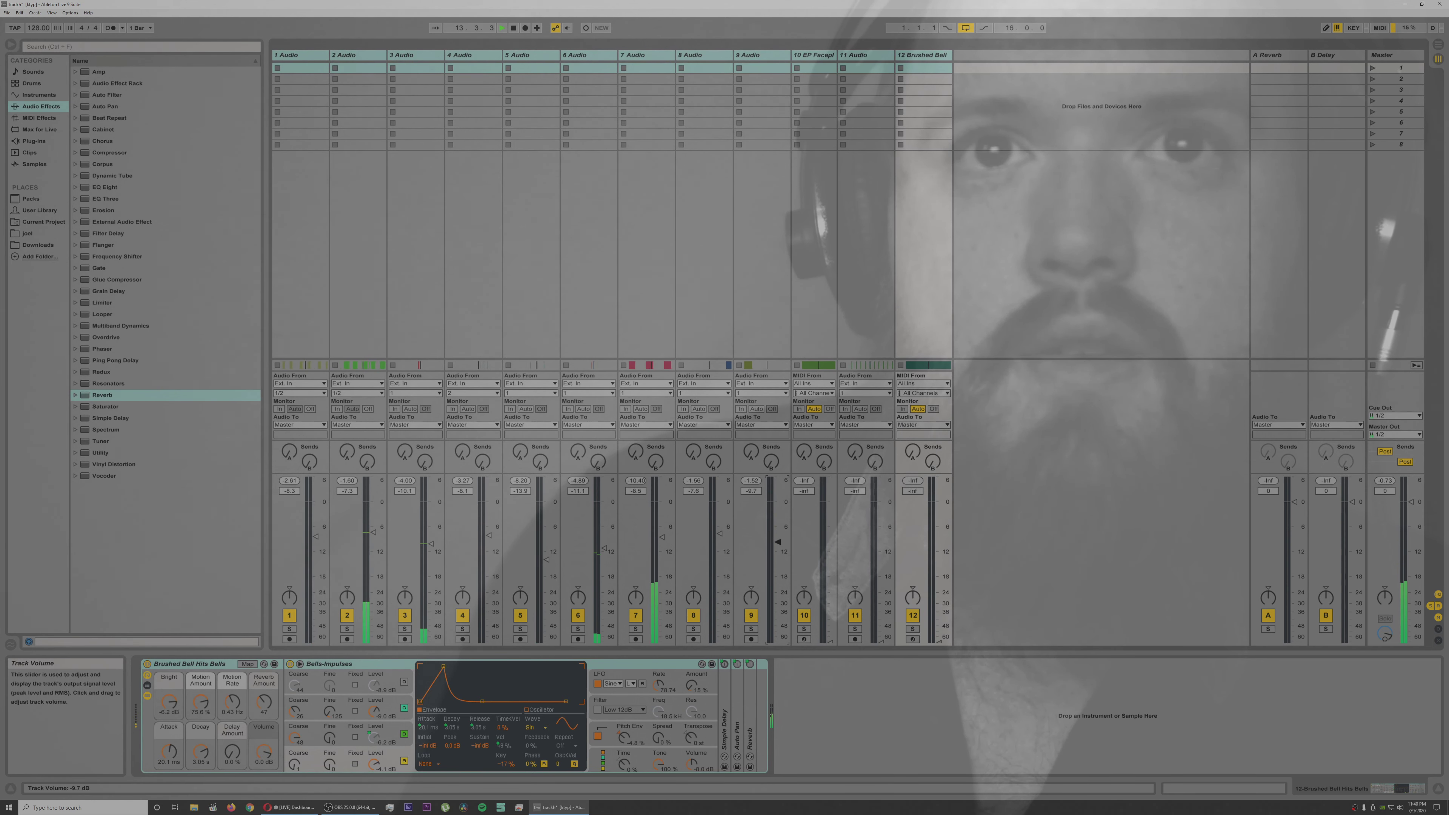
Step: Trim audio track 9's volume on its own and bring up the volumes of tracks 10, 11 and 12
click(772, 58)
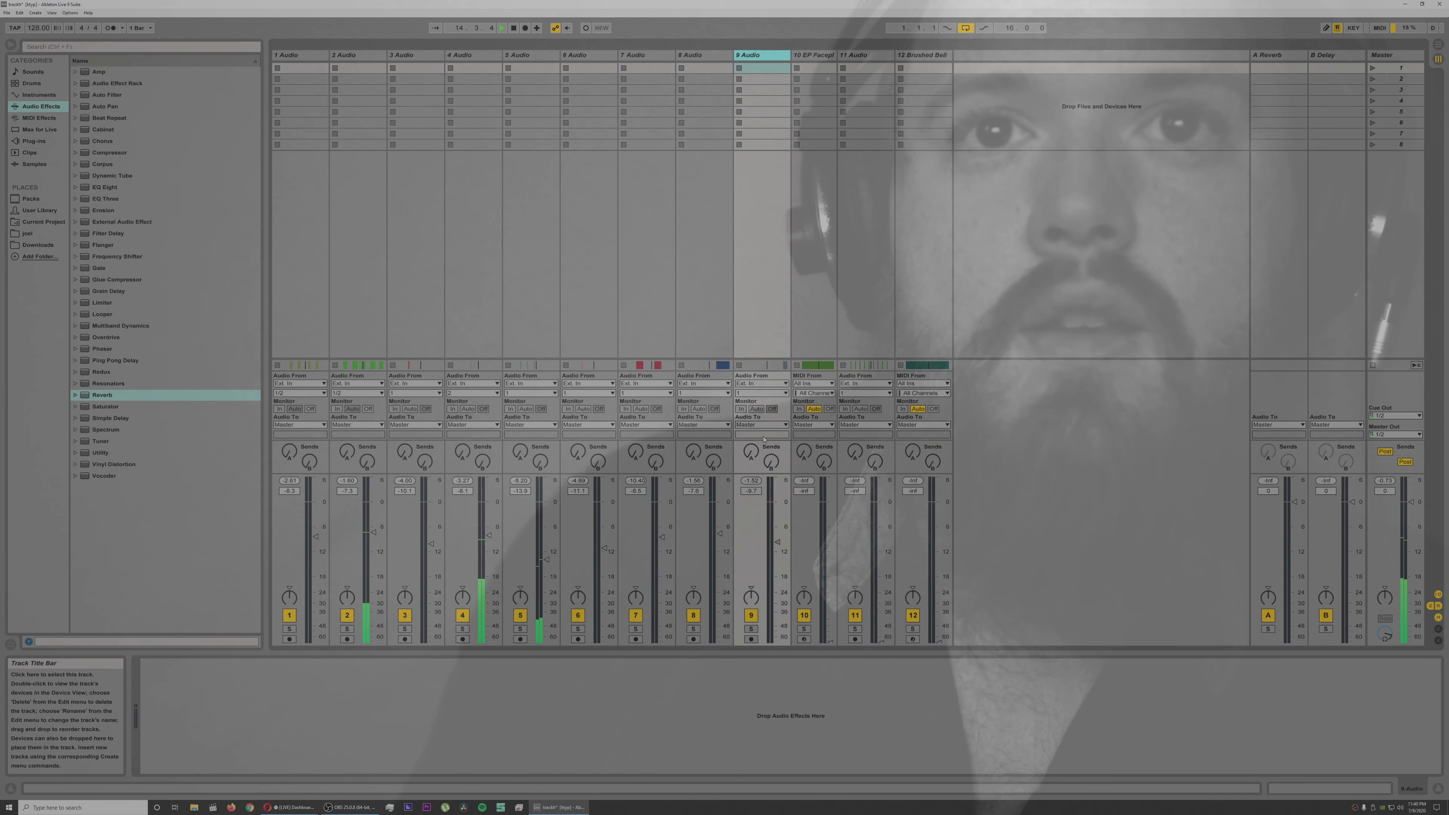
drag(777, 541, 777, 543)
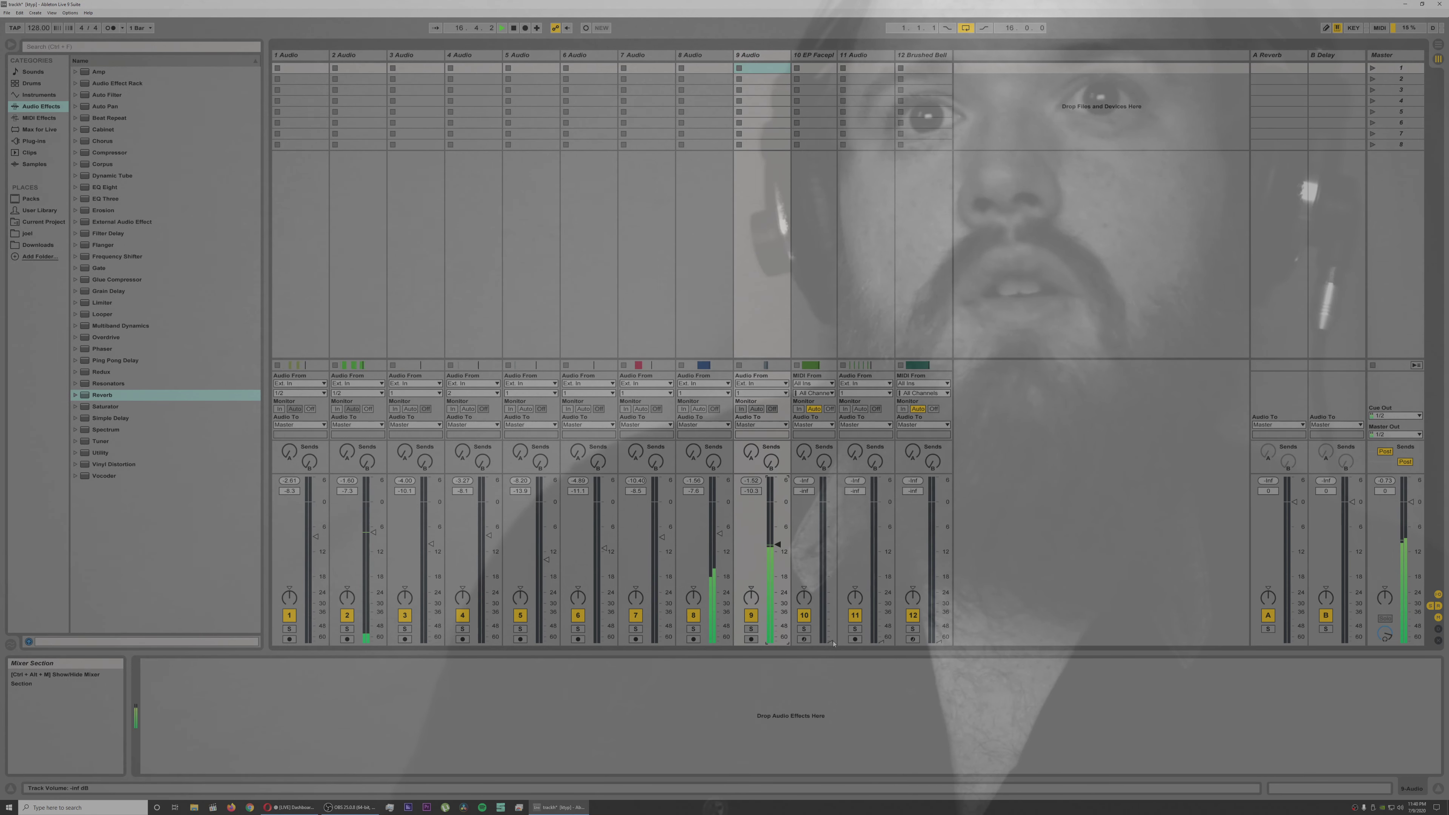
drag(830, 641, 831, 514)
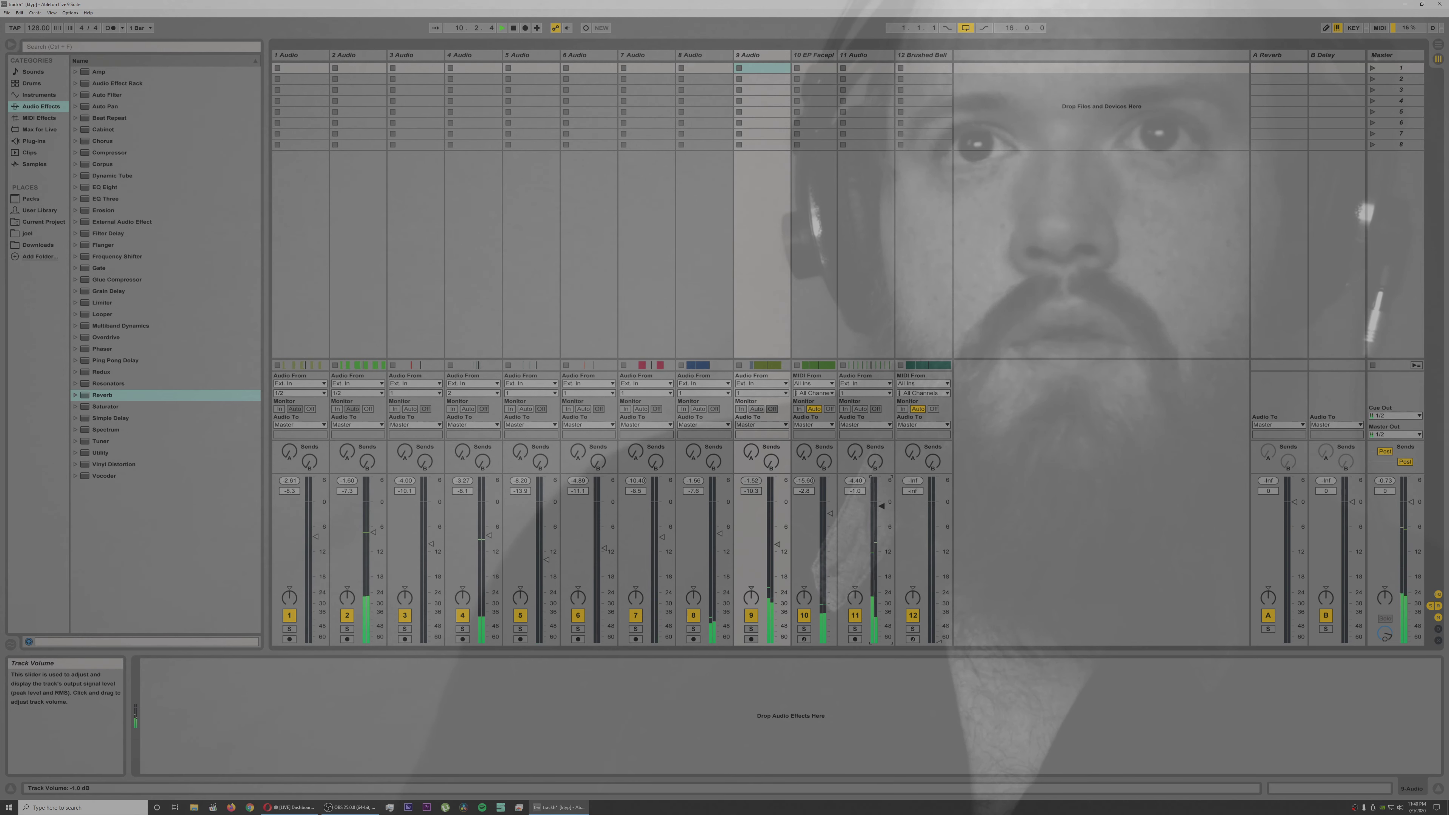
drag(941, 639, 939, 565)
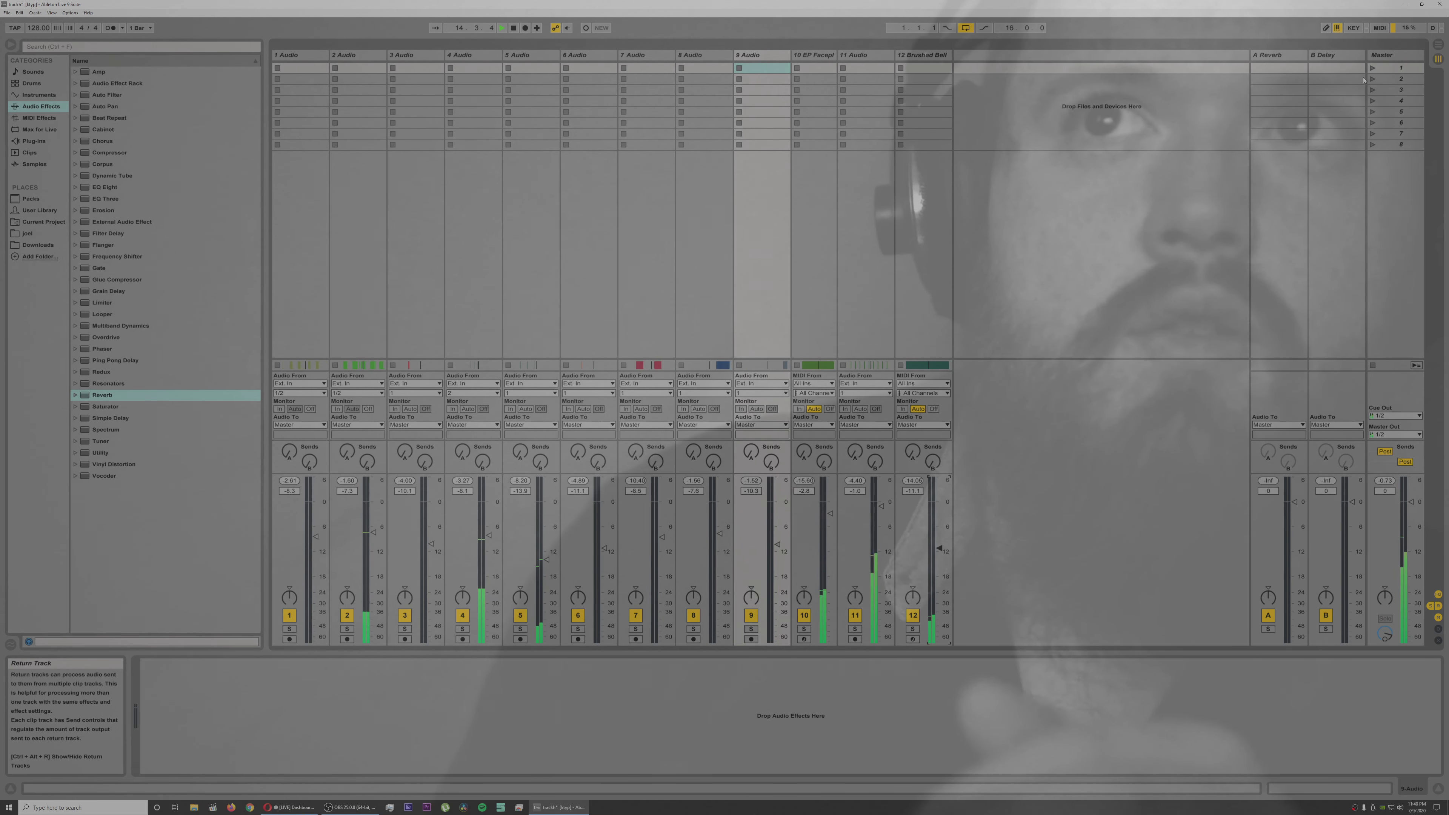
Step: Add a Compressor to the Master track, adjust its threshold and ratio on the transfer curve, and reset the master's peak indicator
click(1385, 56)
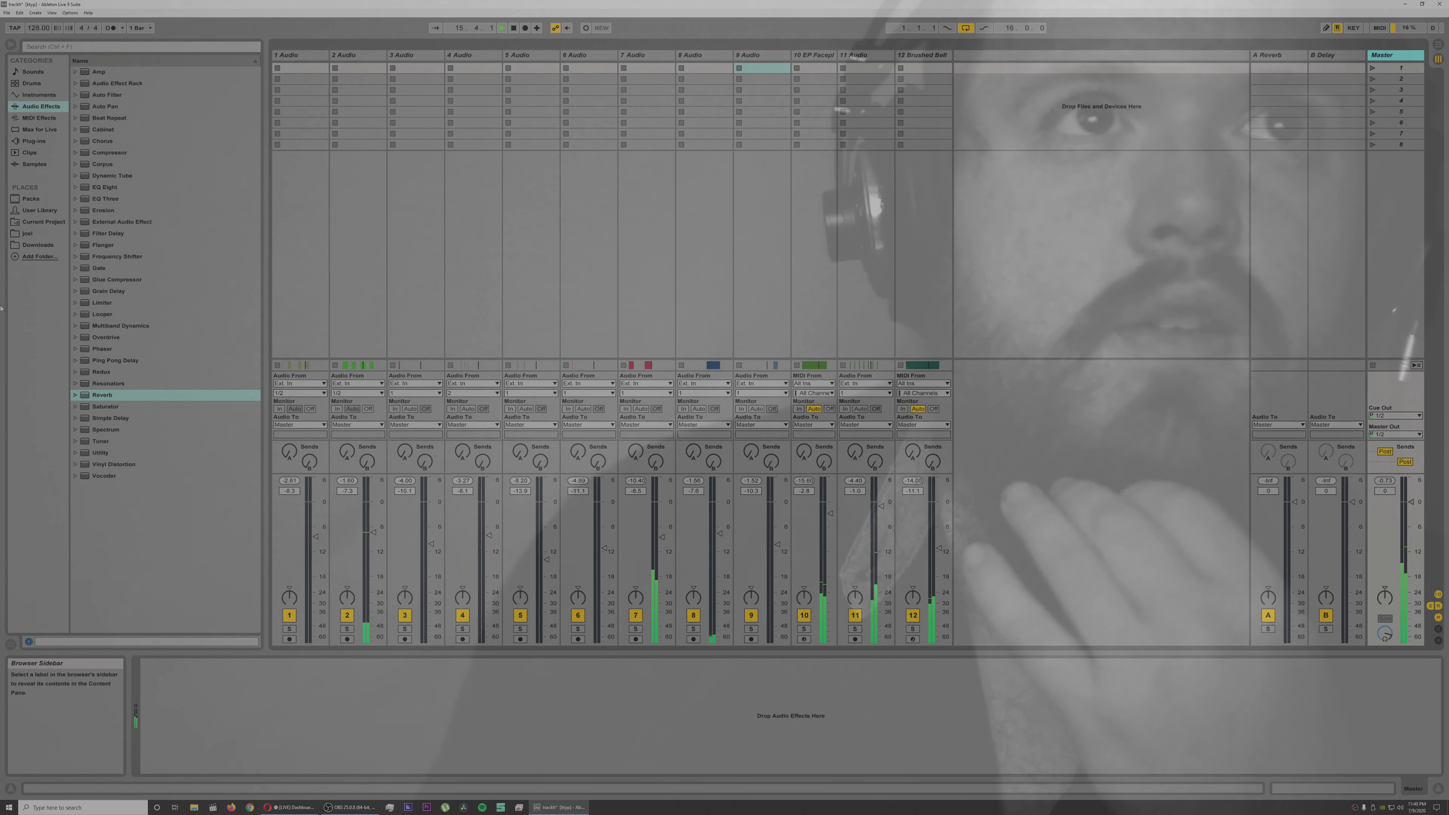
double_click(111, 153)
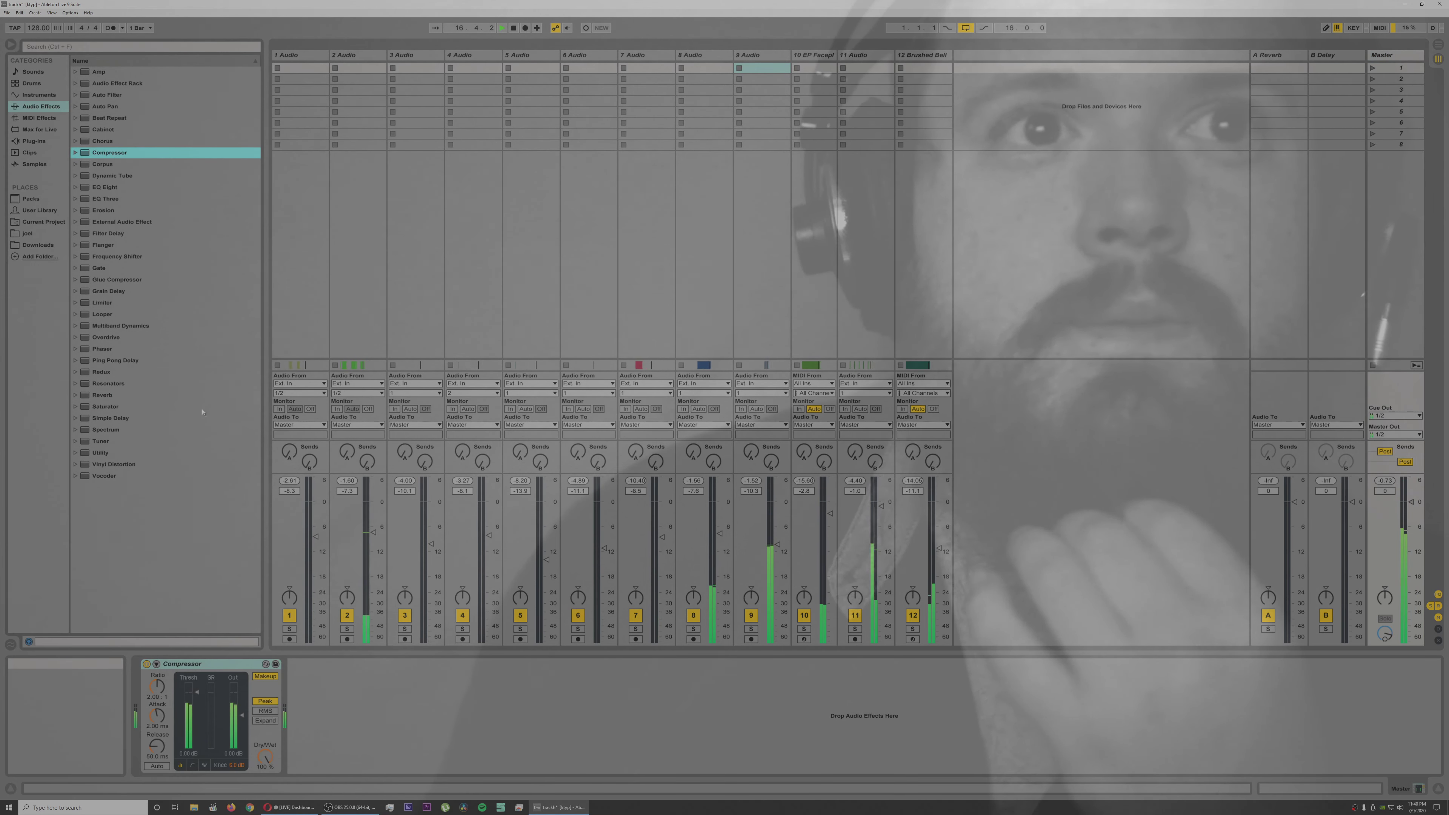
click(192, 765)
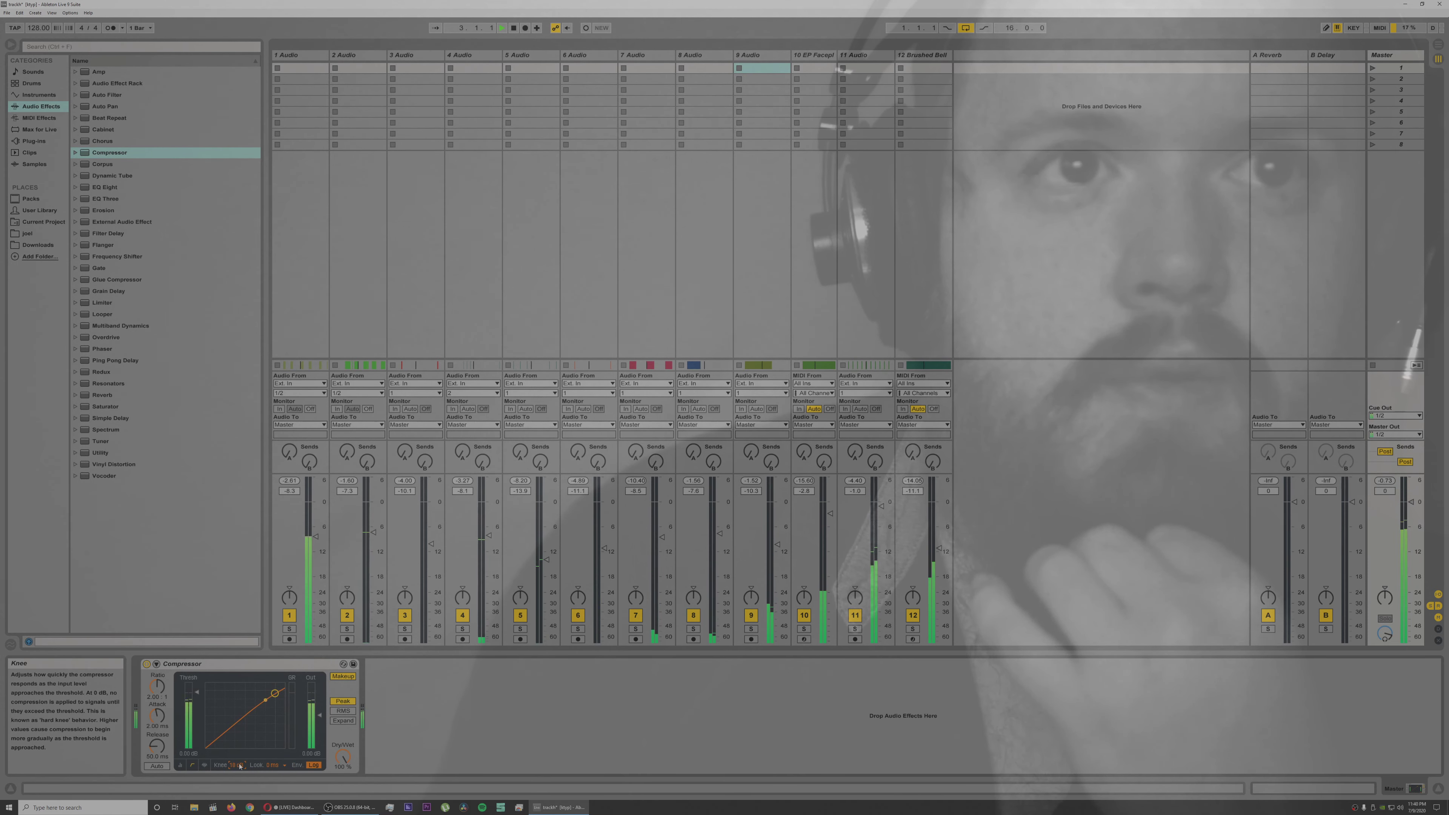
drag(276, 693, 259, 700)
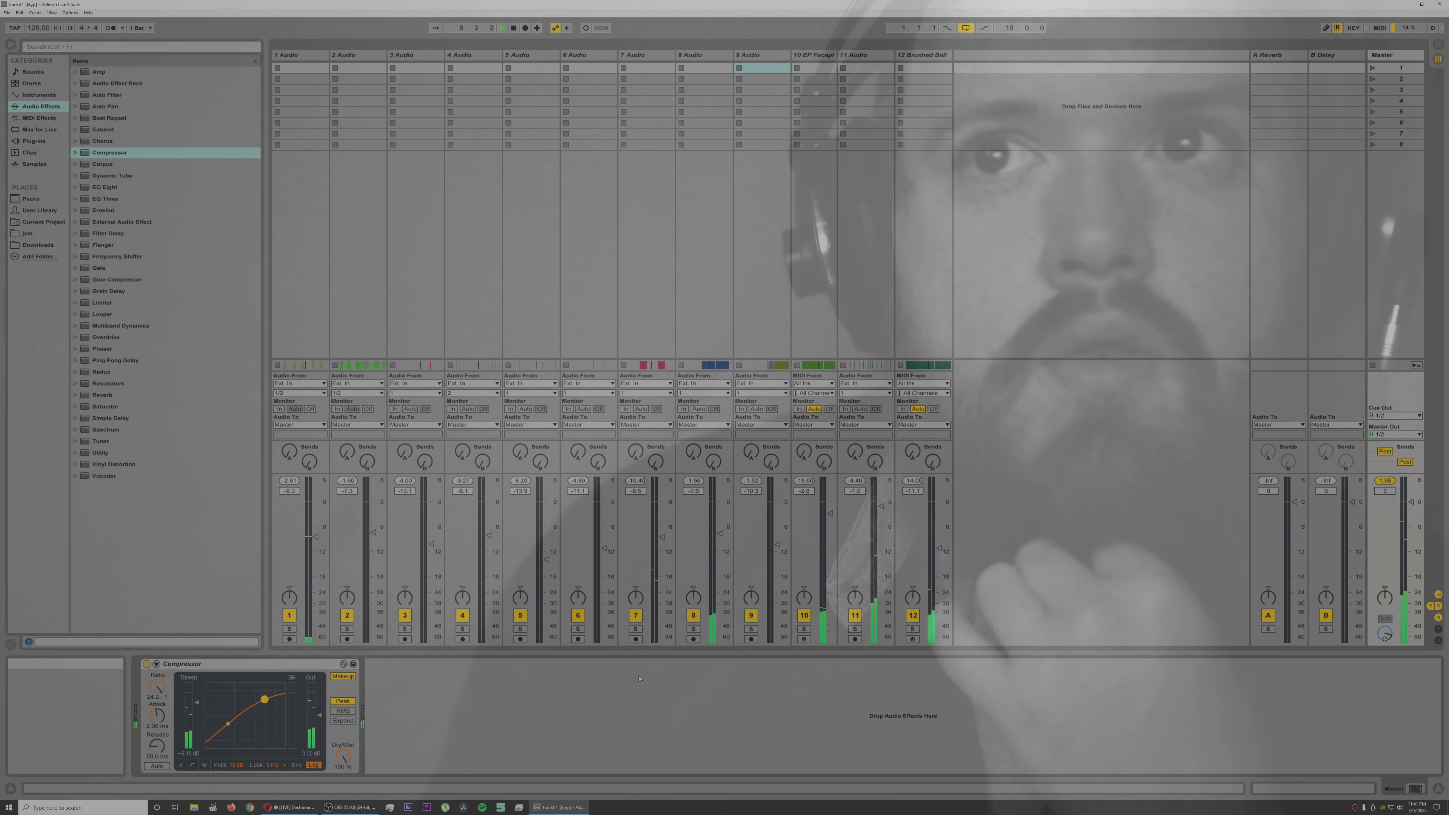
click(1390, 481)
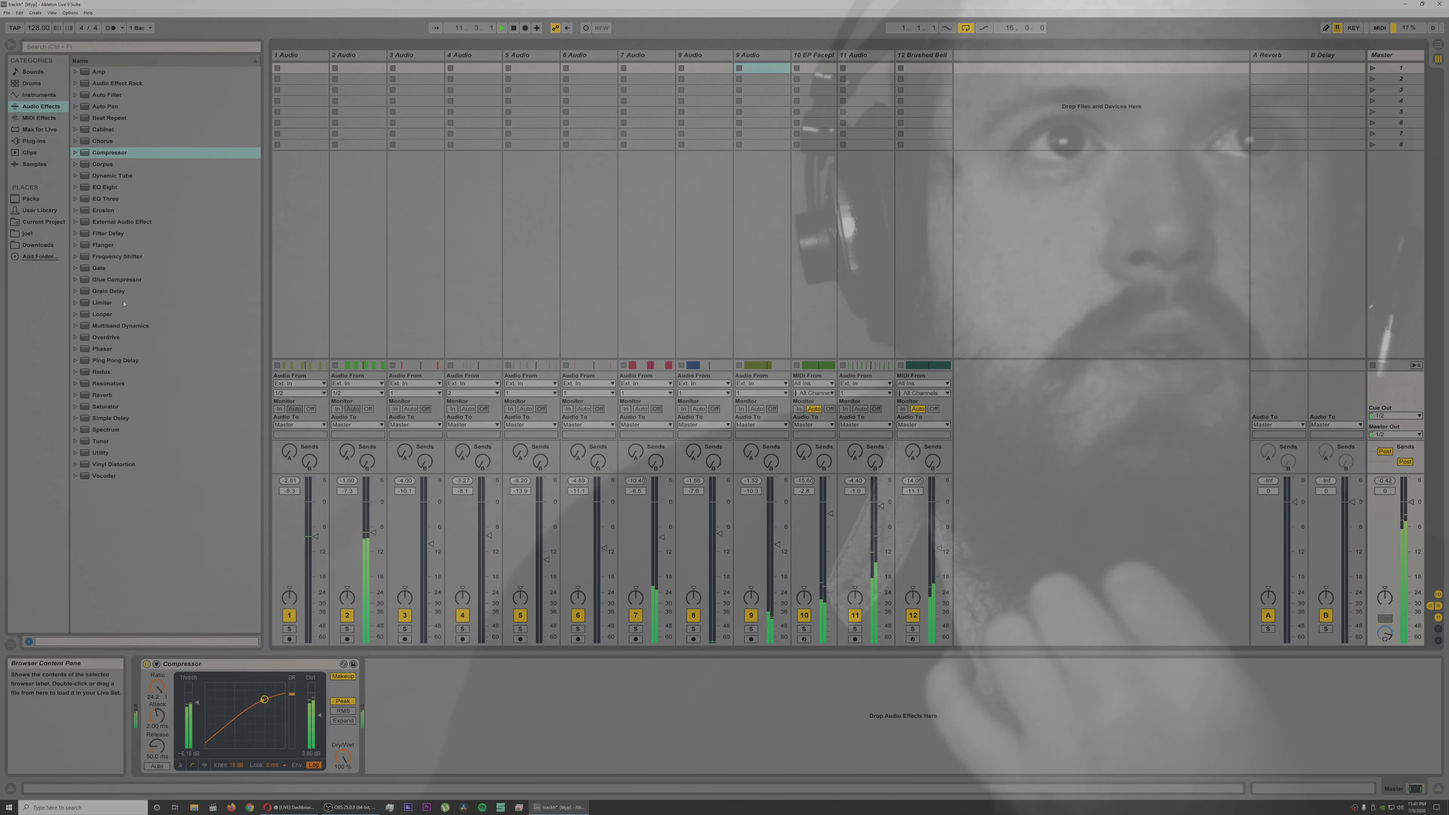
Step: Add a Limiter after the master's Compressor, fine-tune the compressor's transfer curve and return to Arrangement View
drag(111, 303, 590, 736)
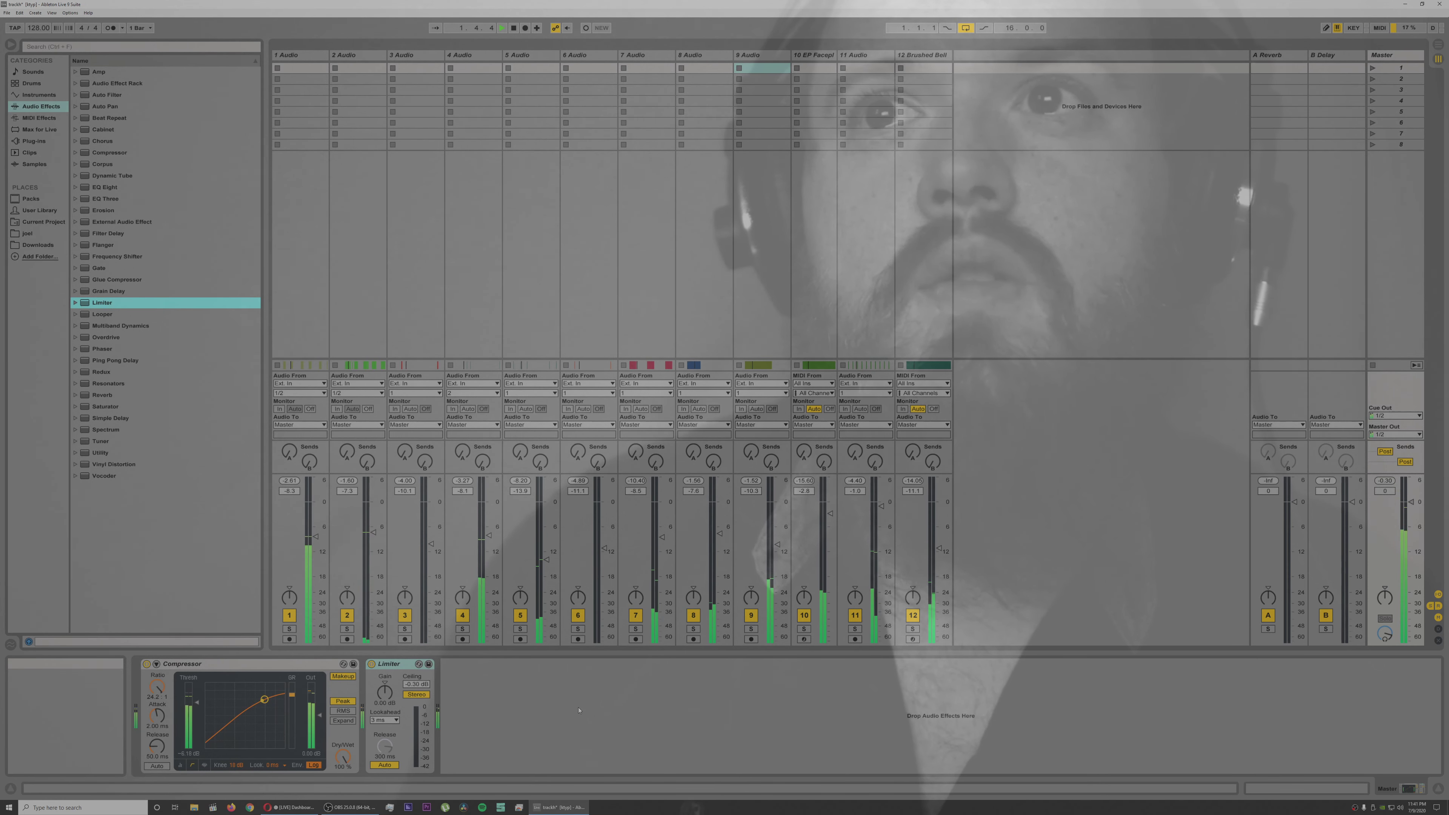
drag(264, 704, 262, 699)
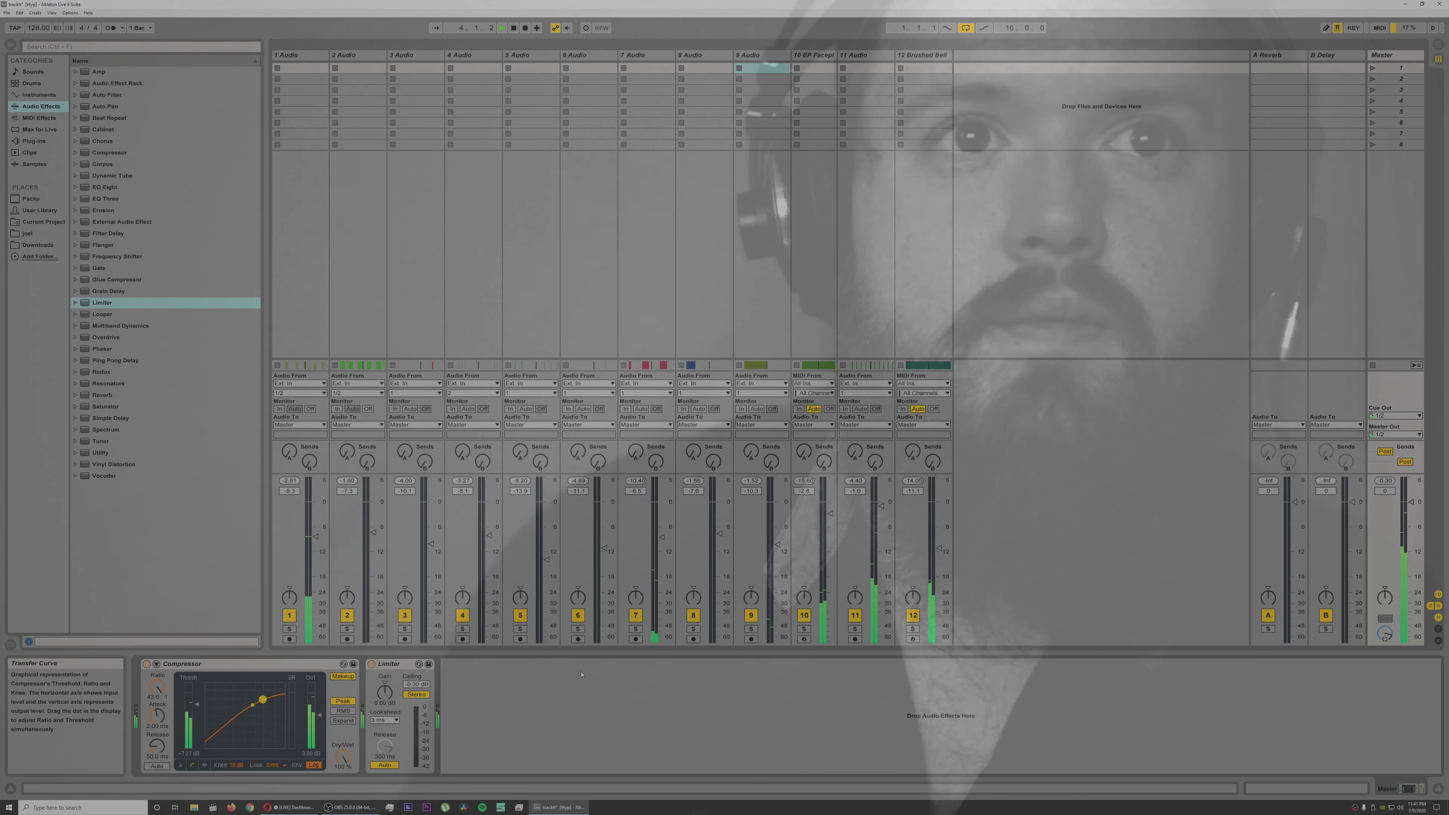
key(Tab)
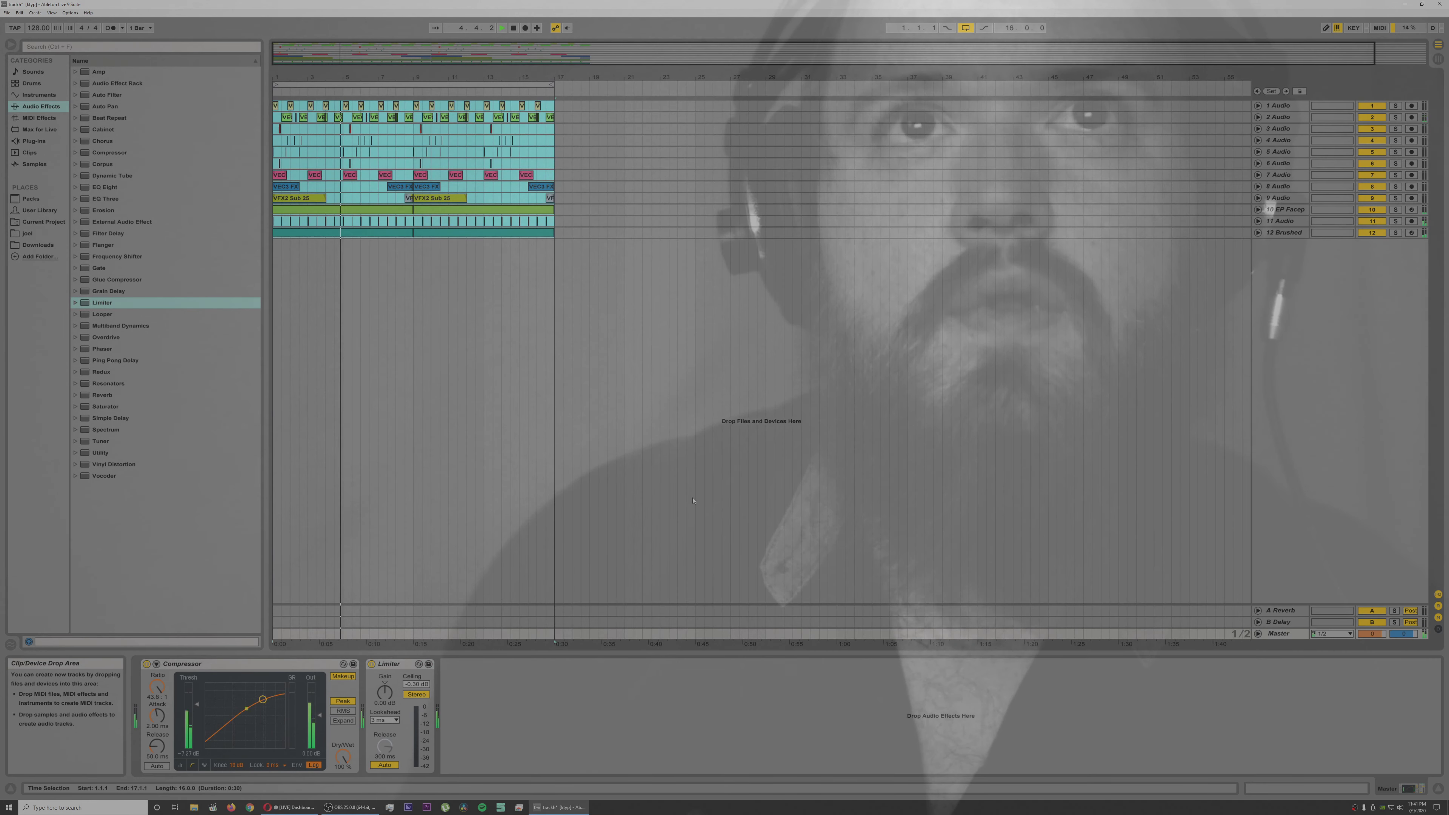
Step: Place the insert marker at 17.1.1, the end of the arrangement, and save the Live Set
click(553, 358)
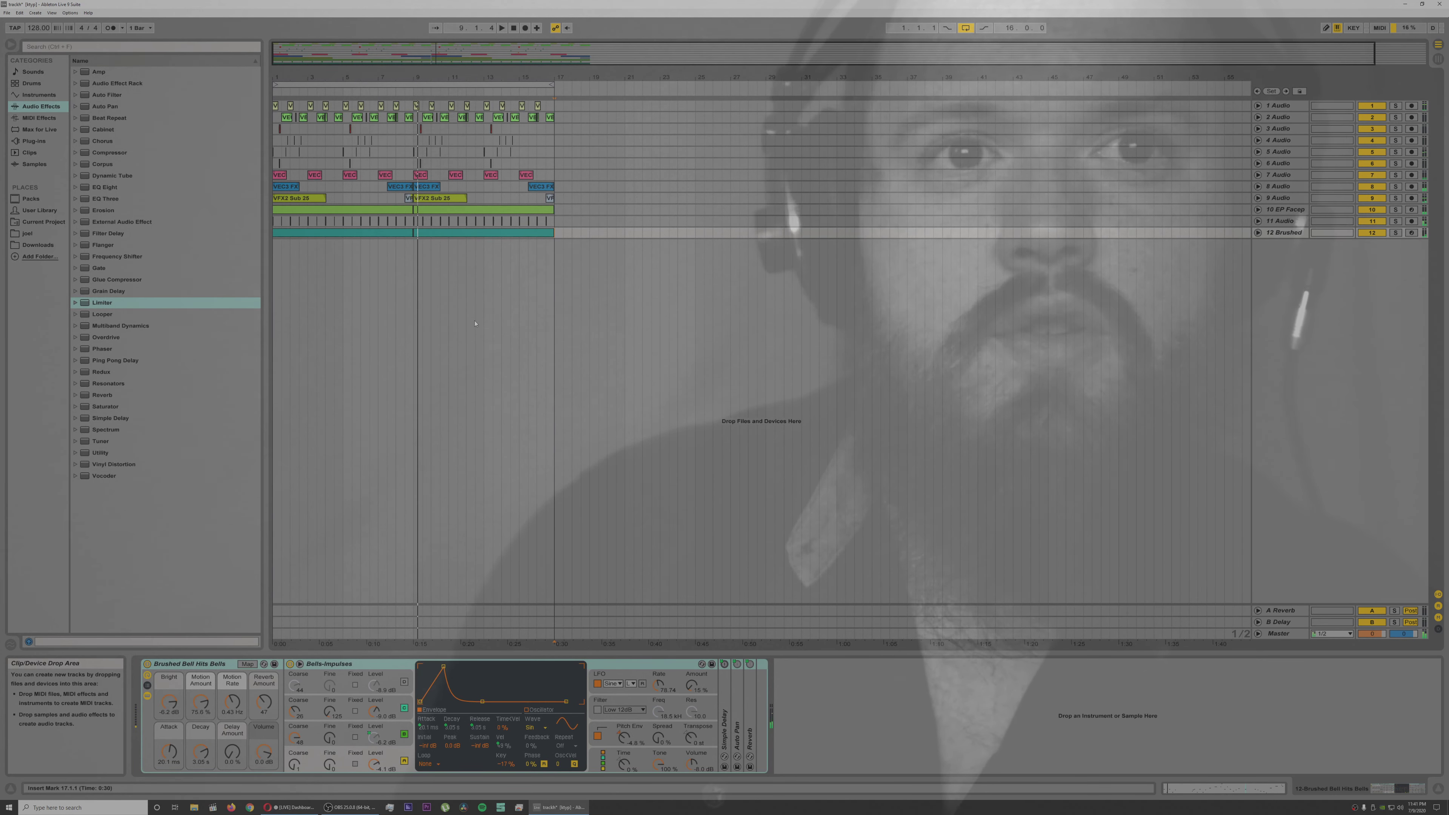
key(ctrl+s)
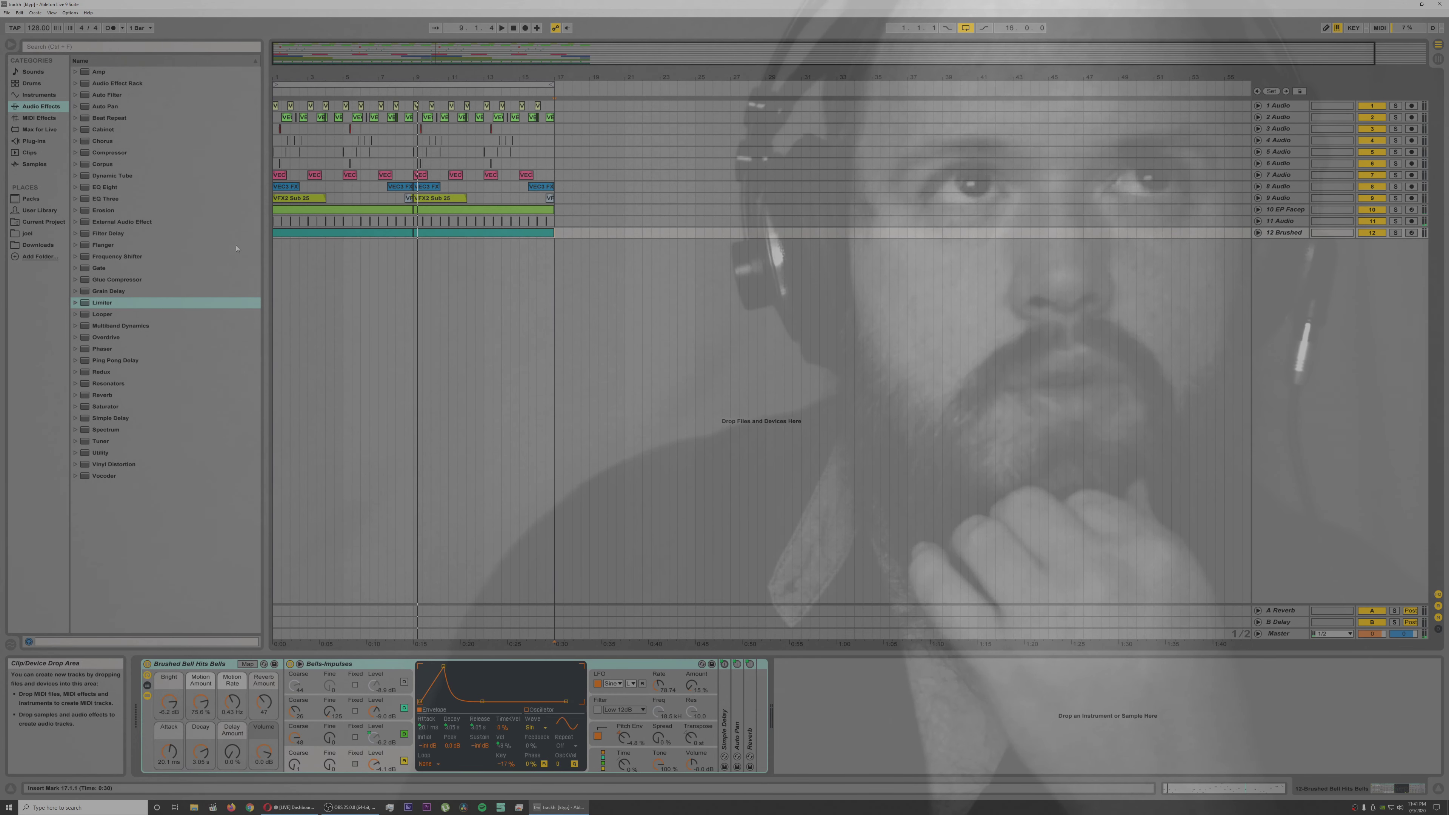
Step: Open the second most recent Live Set, the one listed just below the current set
click(7, 12)
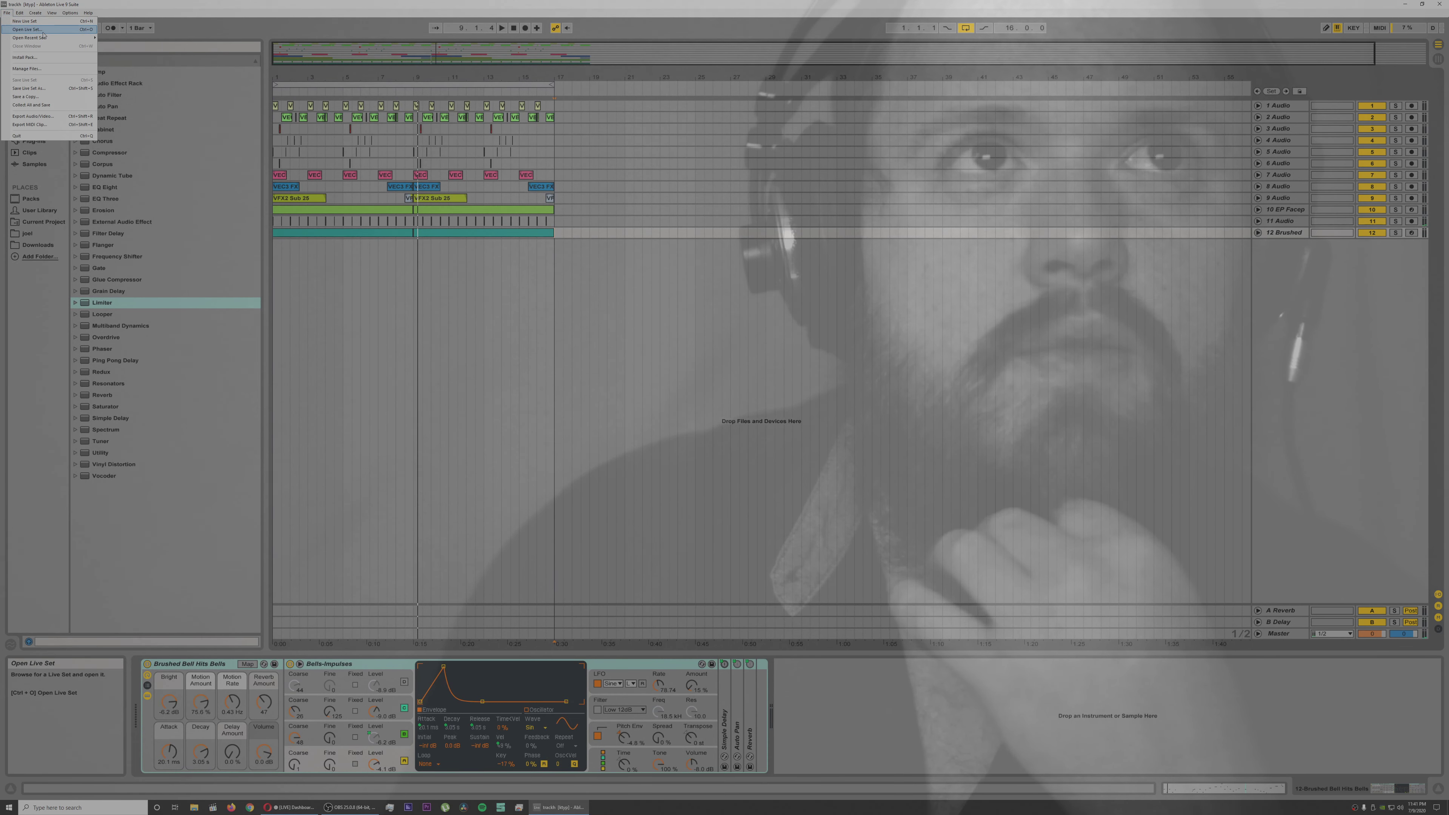
mouse_move(45, 38)
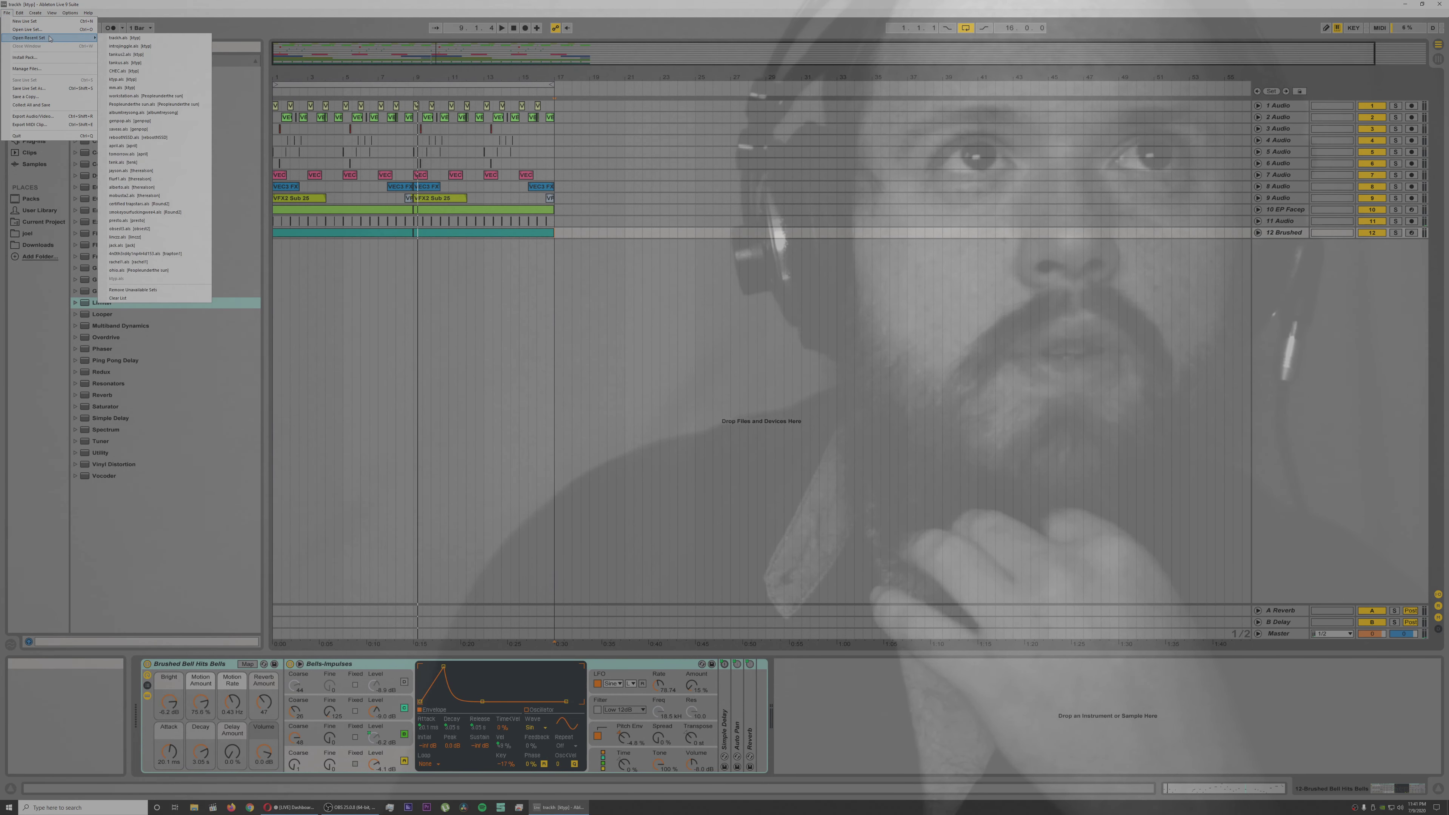
click(150, 46)
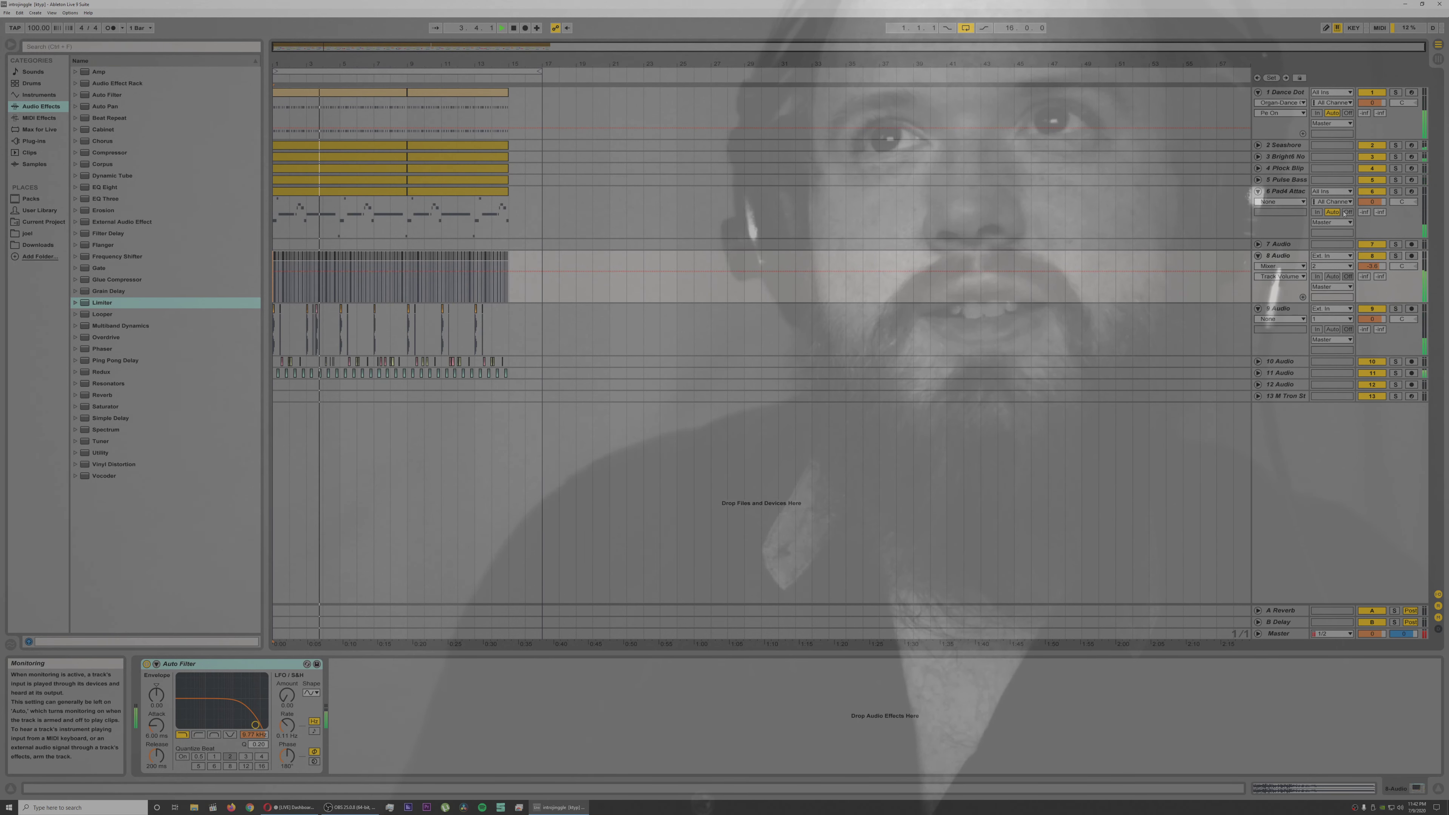
Step: Stop playback of the opened set and switch to the Restream dashboard in the browser
key(space)
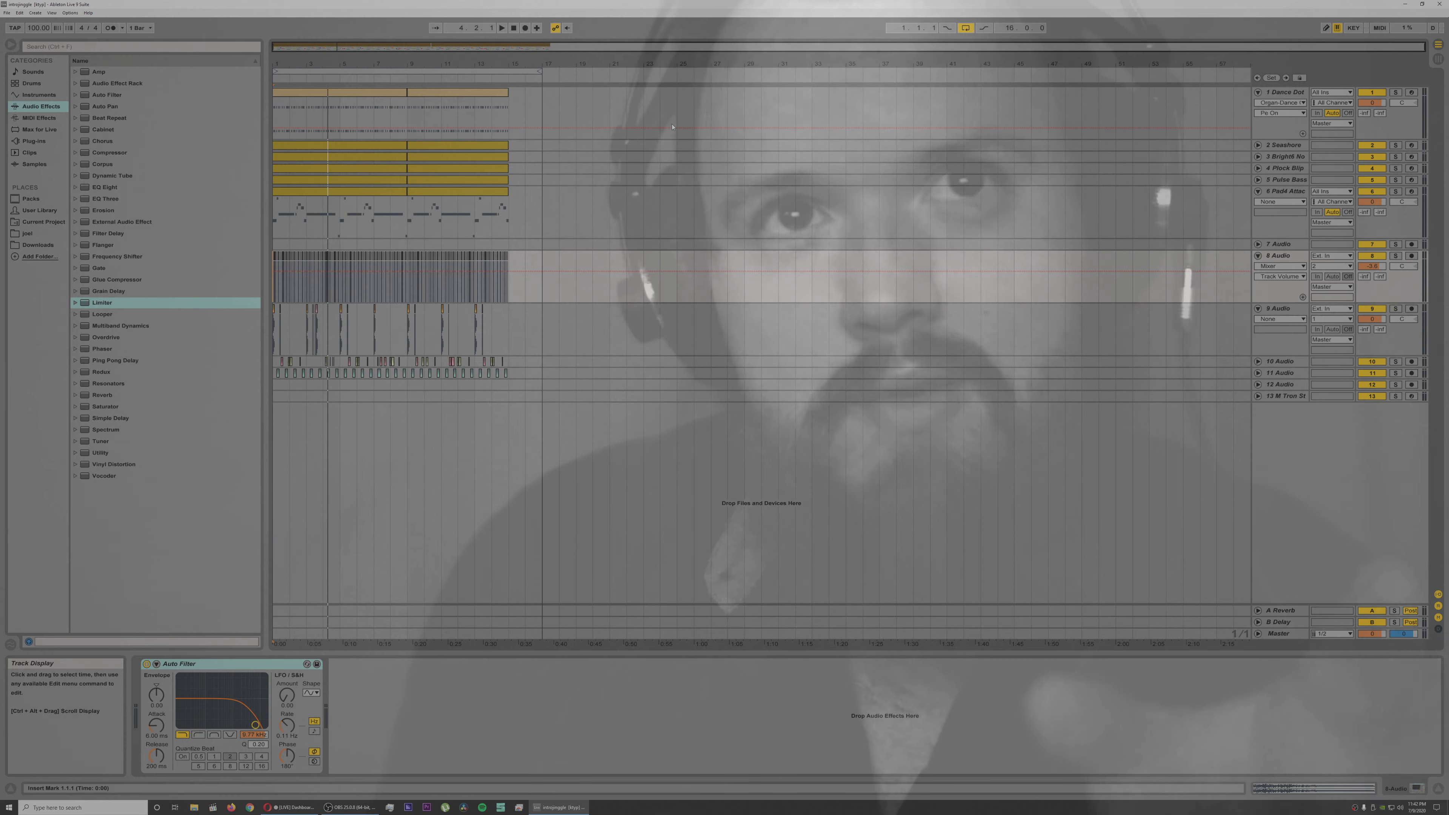
click(672, 127)
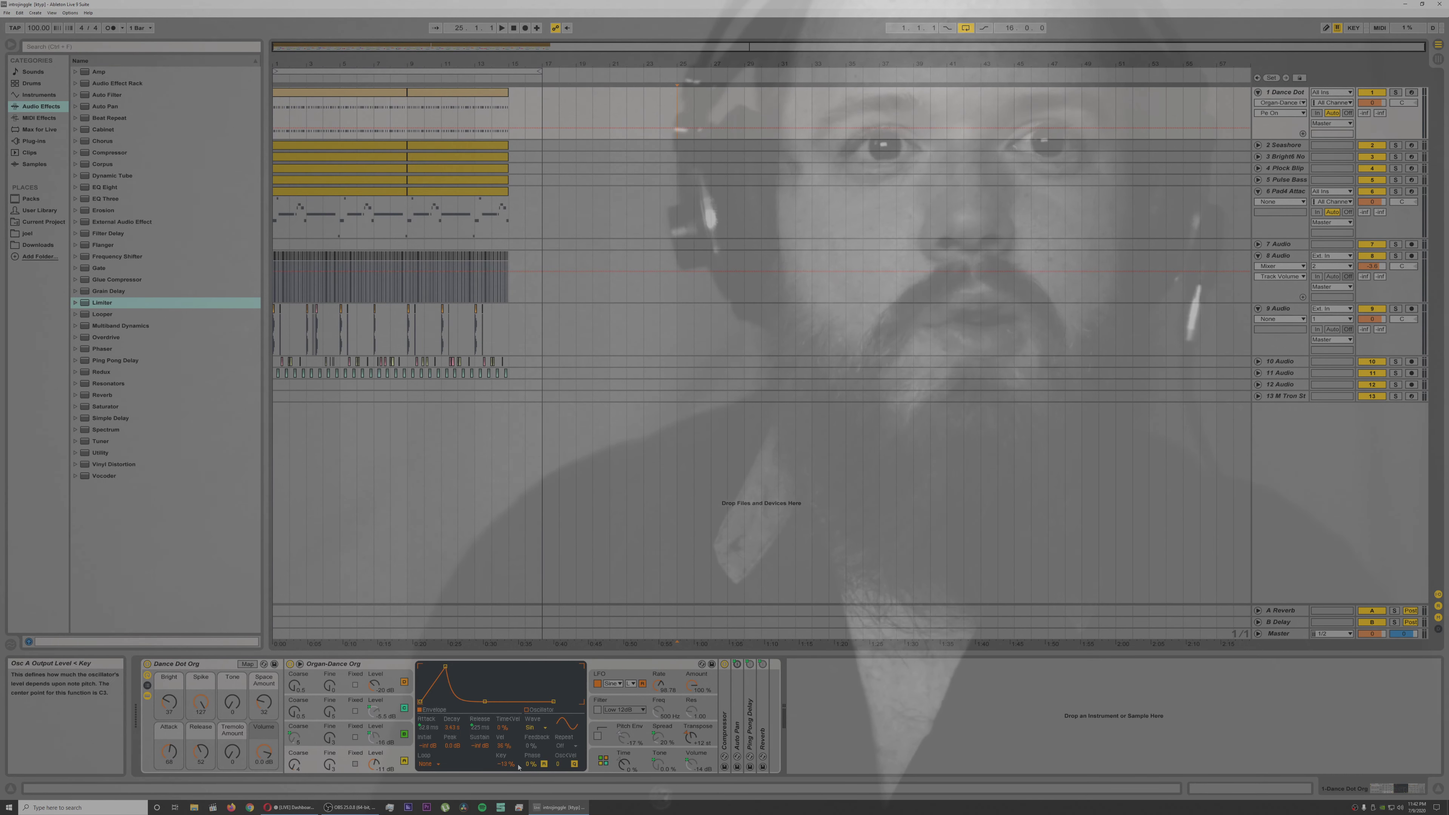
click(292, 807)
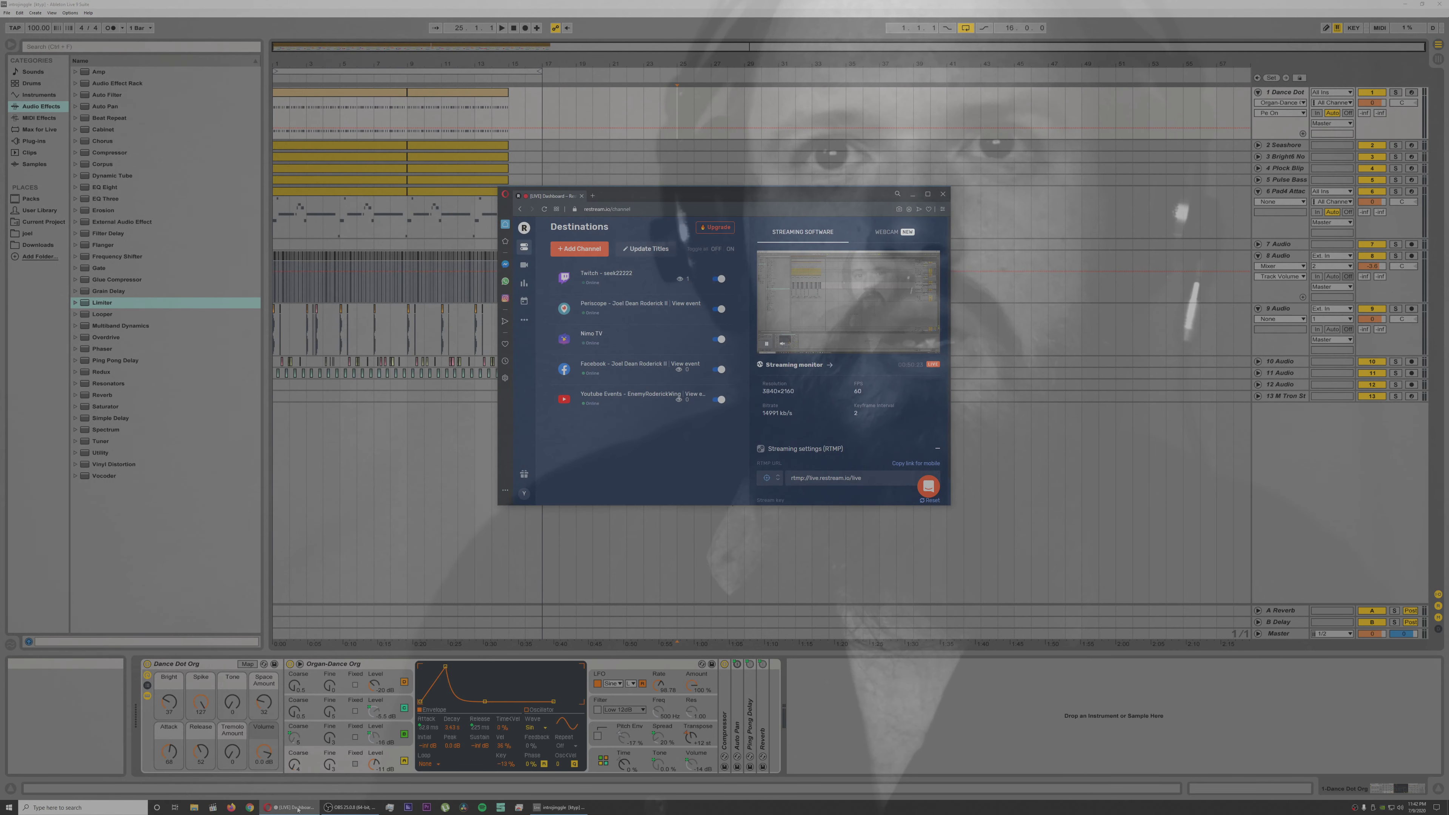